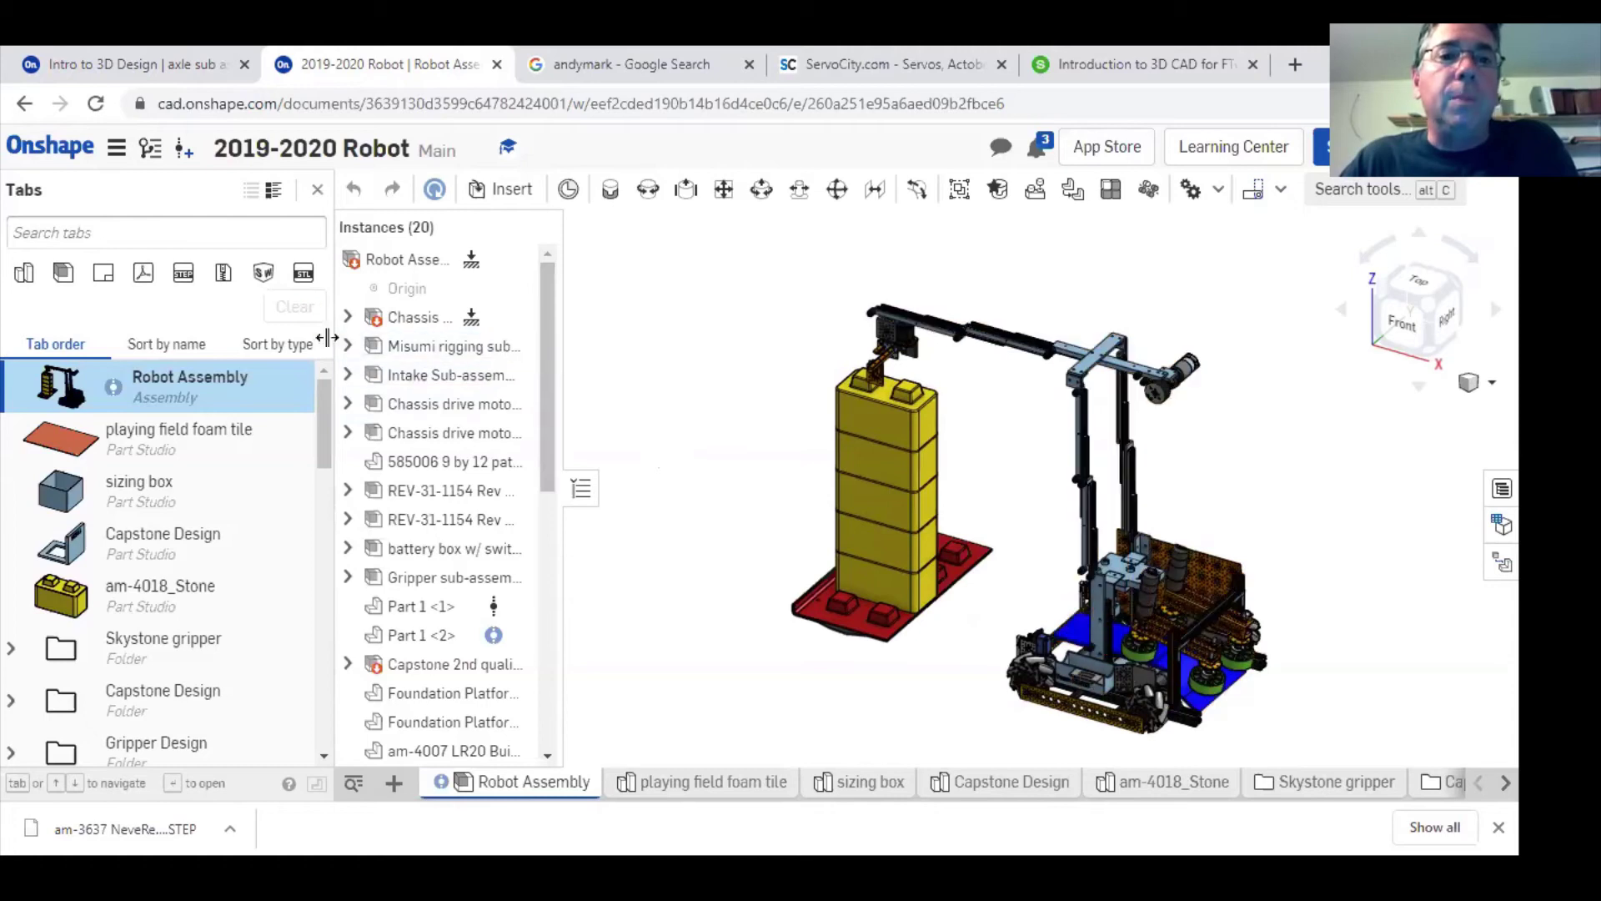
# - Expand the Chassis sub-assembly in the instance list and show its hidden sizing box
pyautogui.click(348, 317)
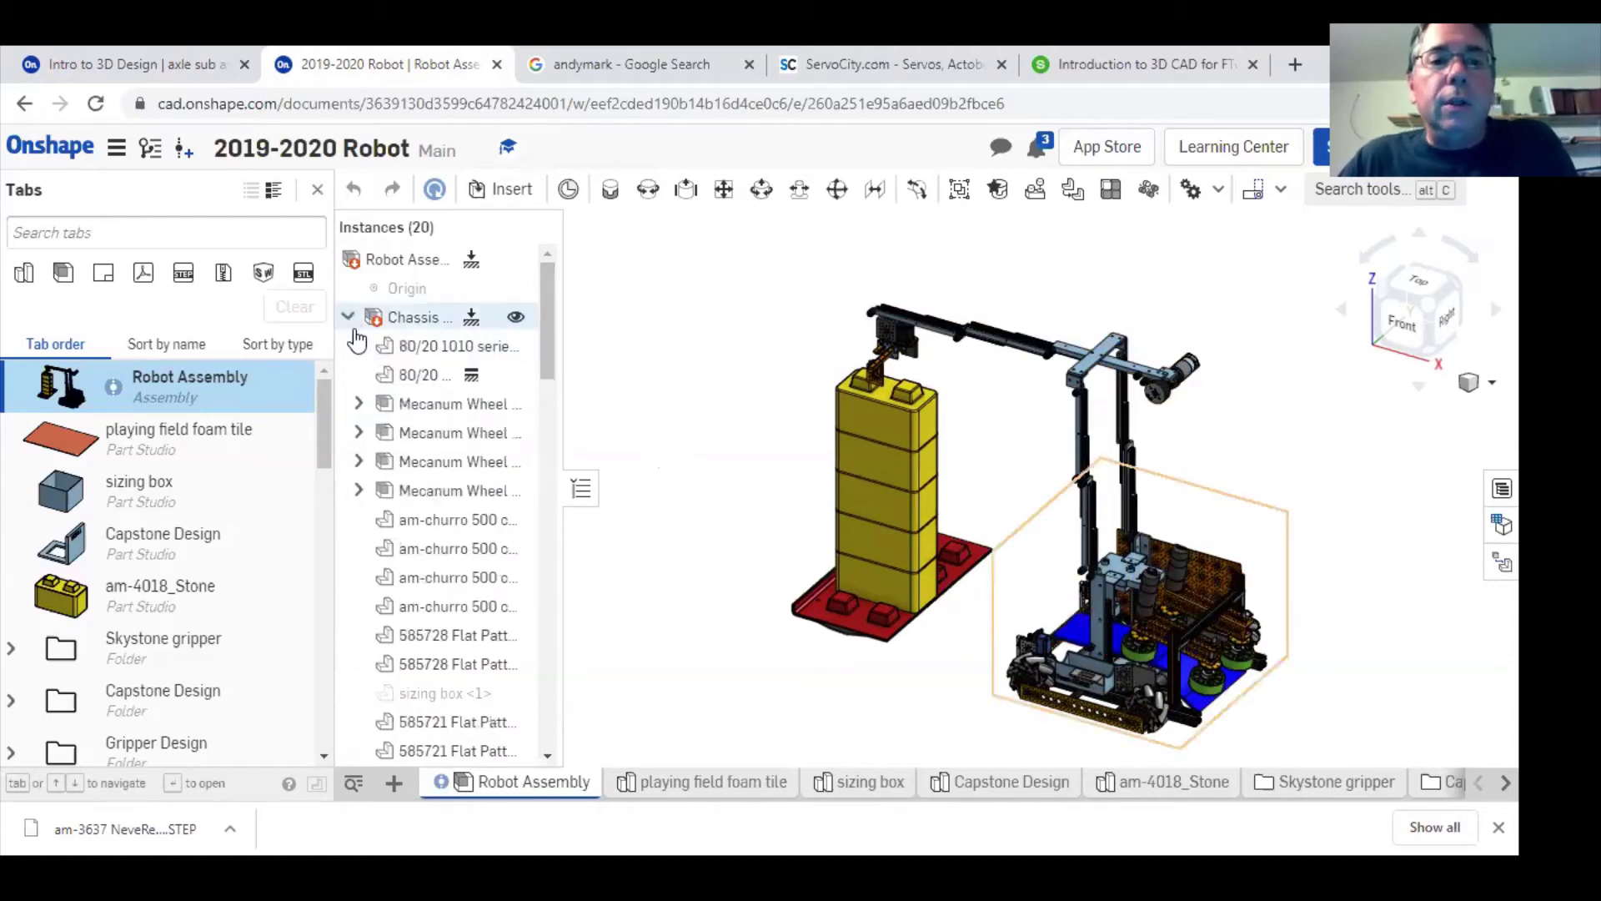
pyautogui.moveTo(543, 339); pyautogui.dragTo(546, 407)
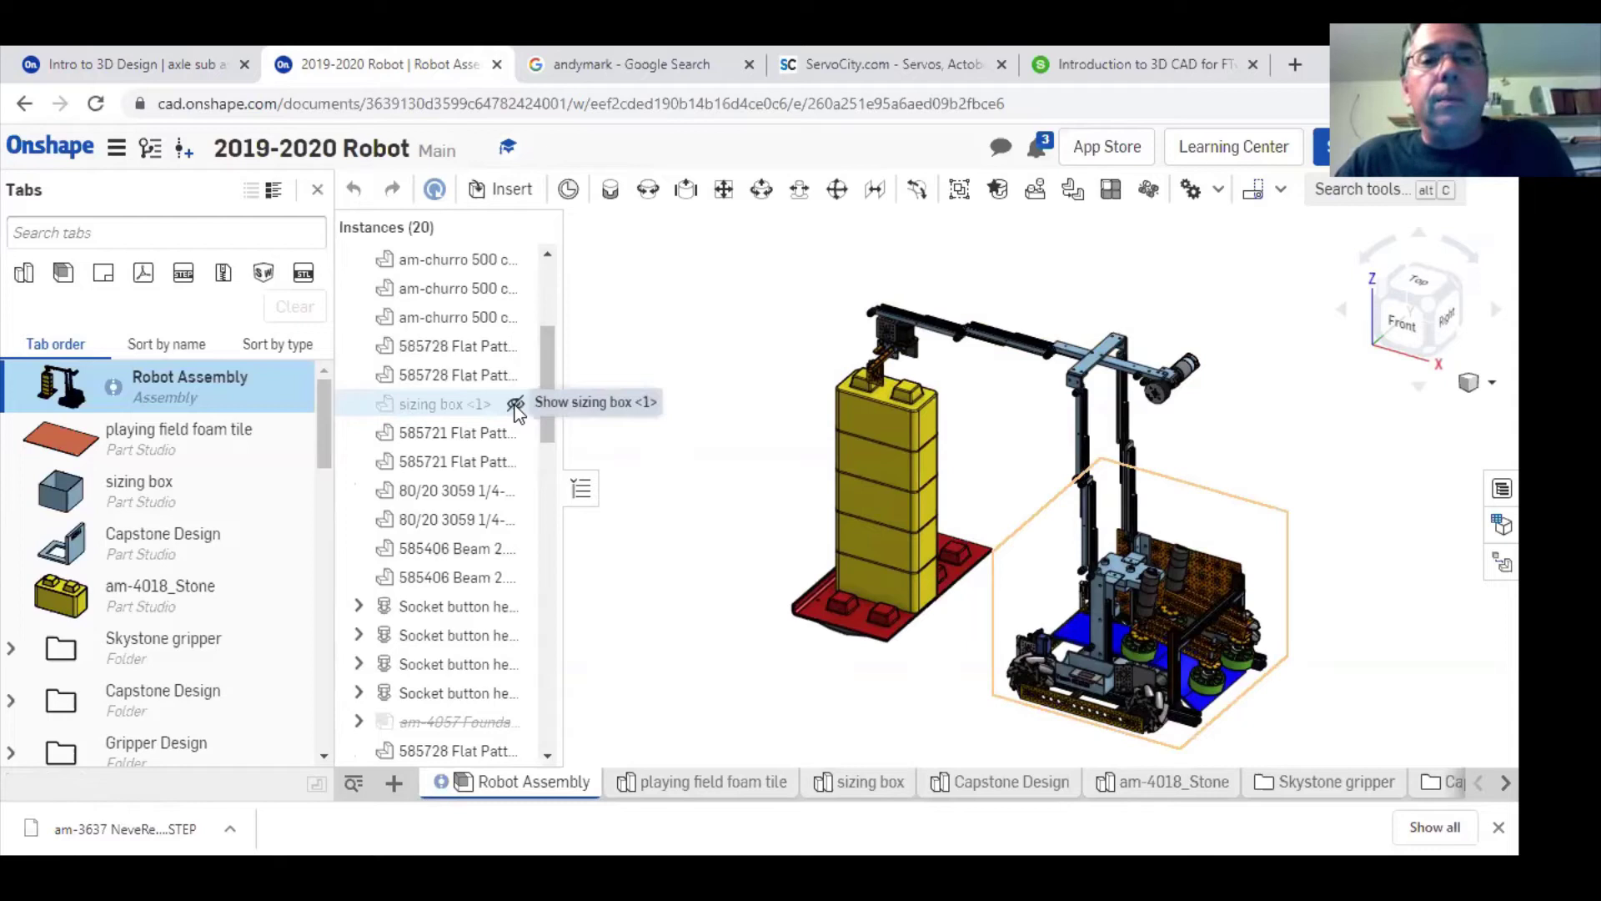
pyautogui.click(517, 406)
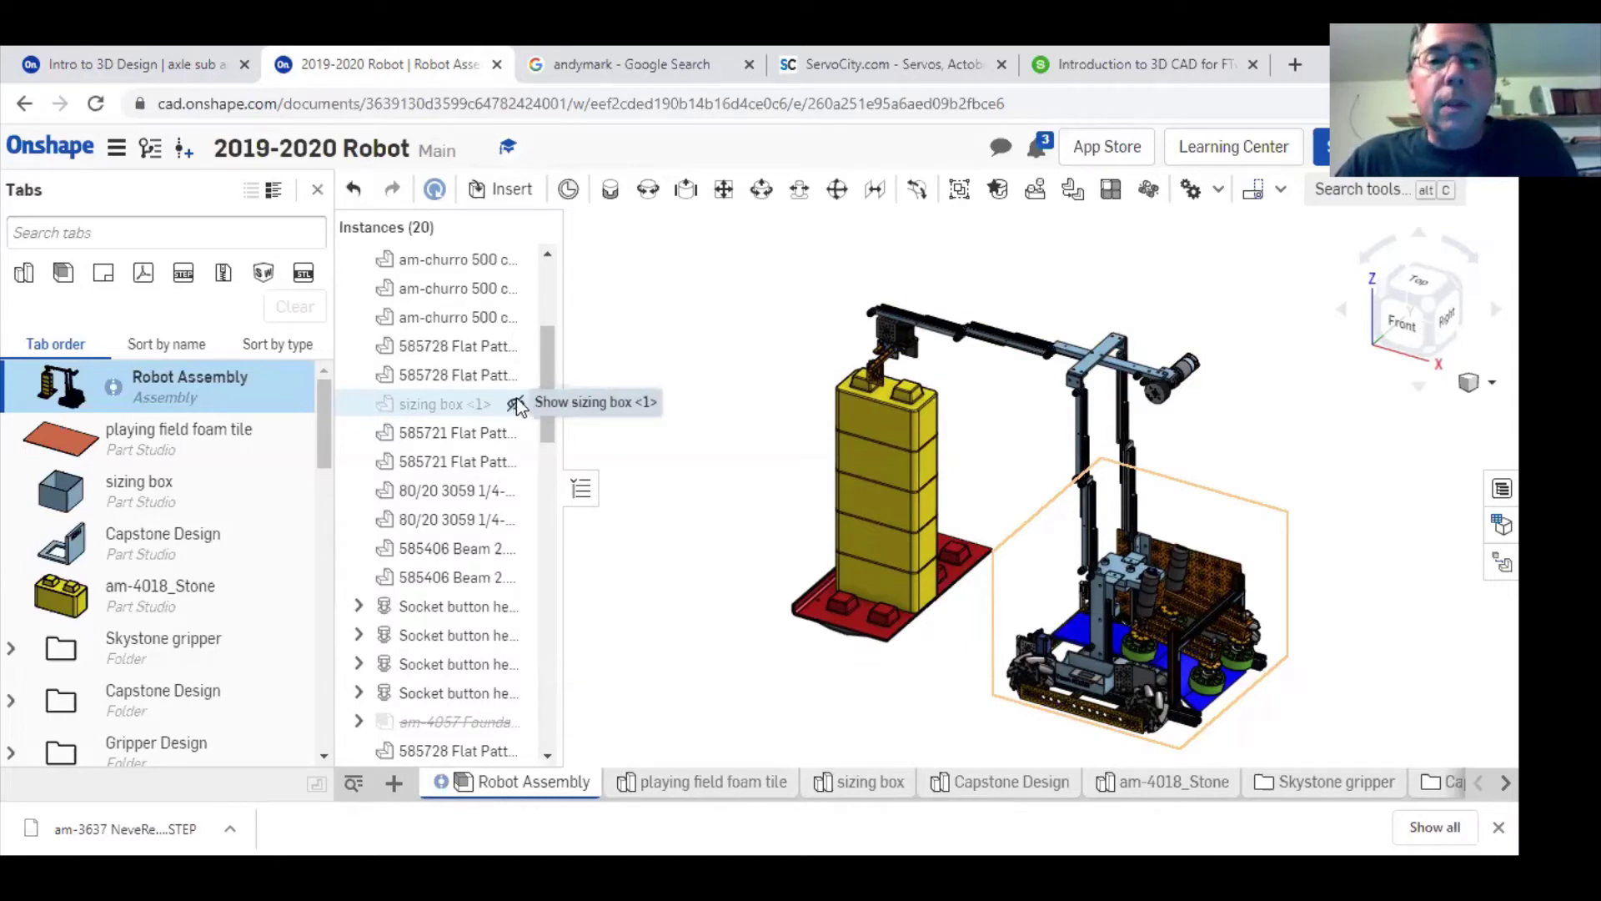
pyautogui.click(516, 405)
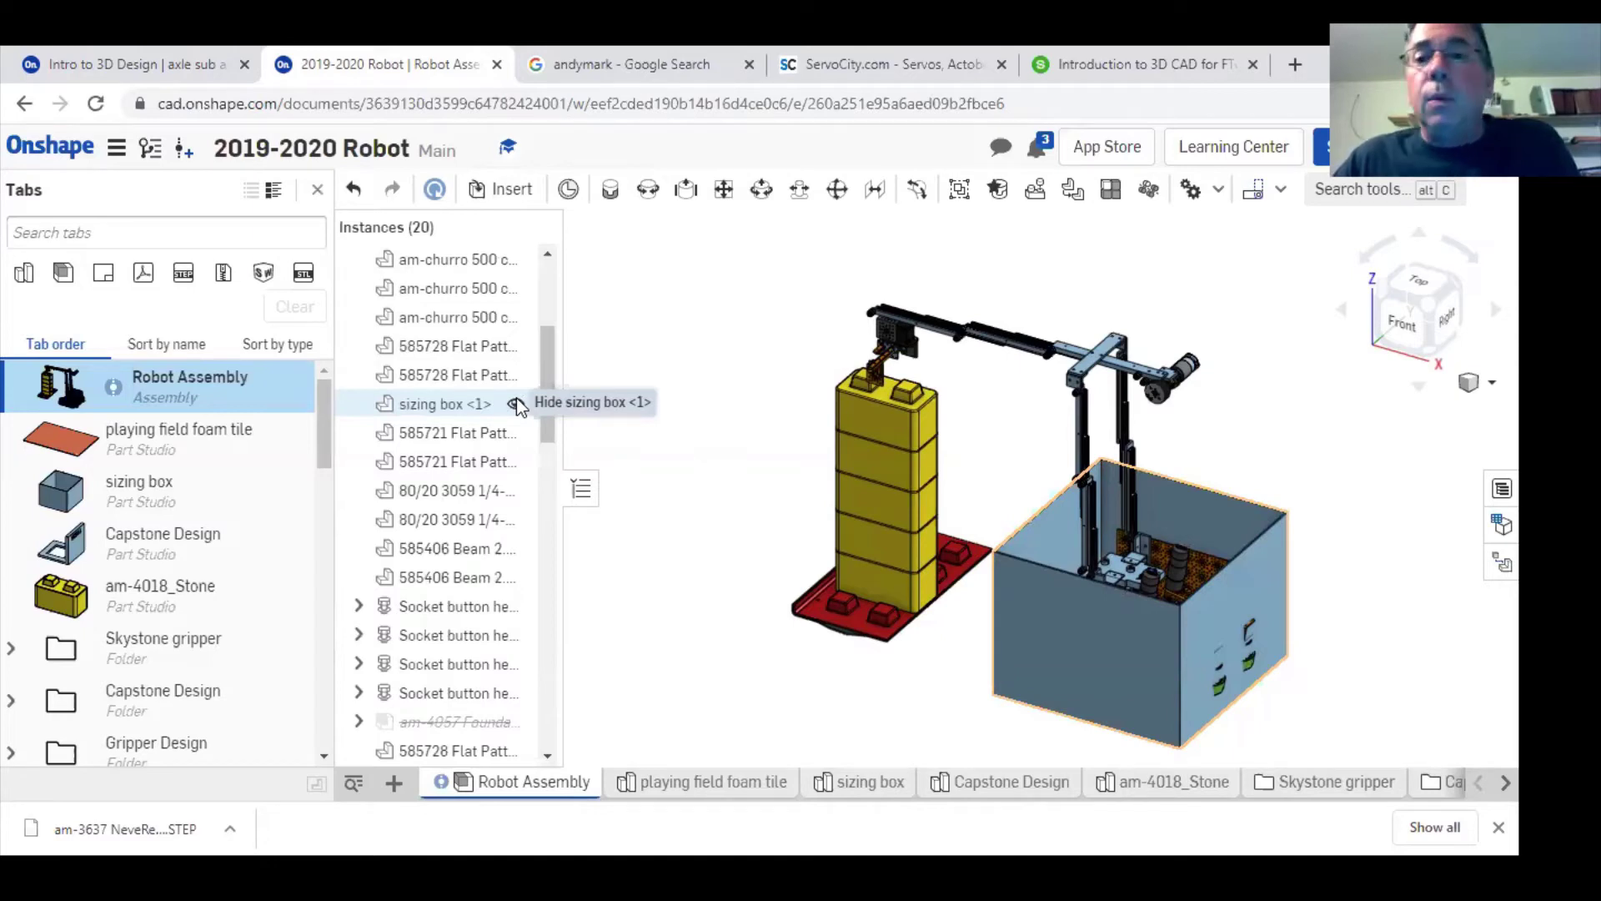
pyautogui.click(516, 405)
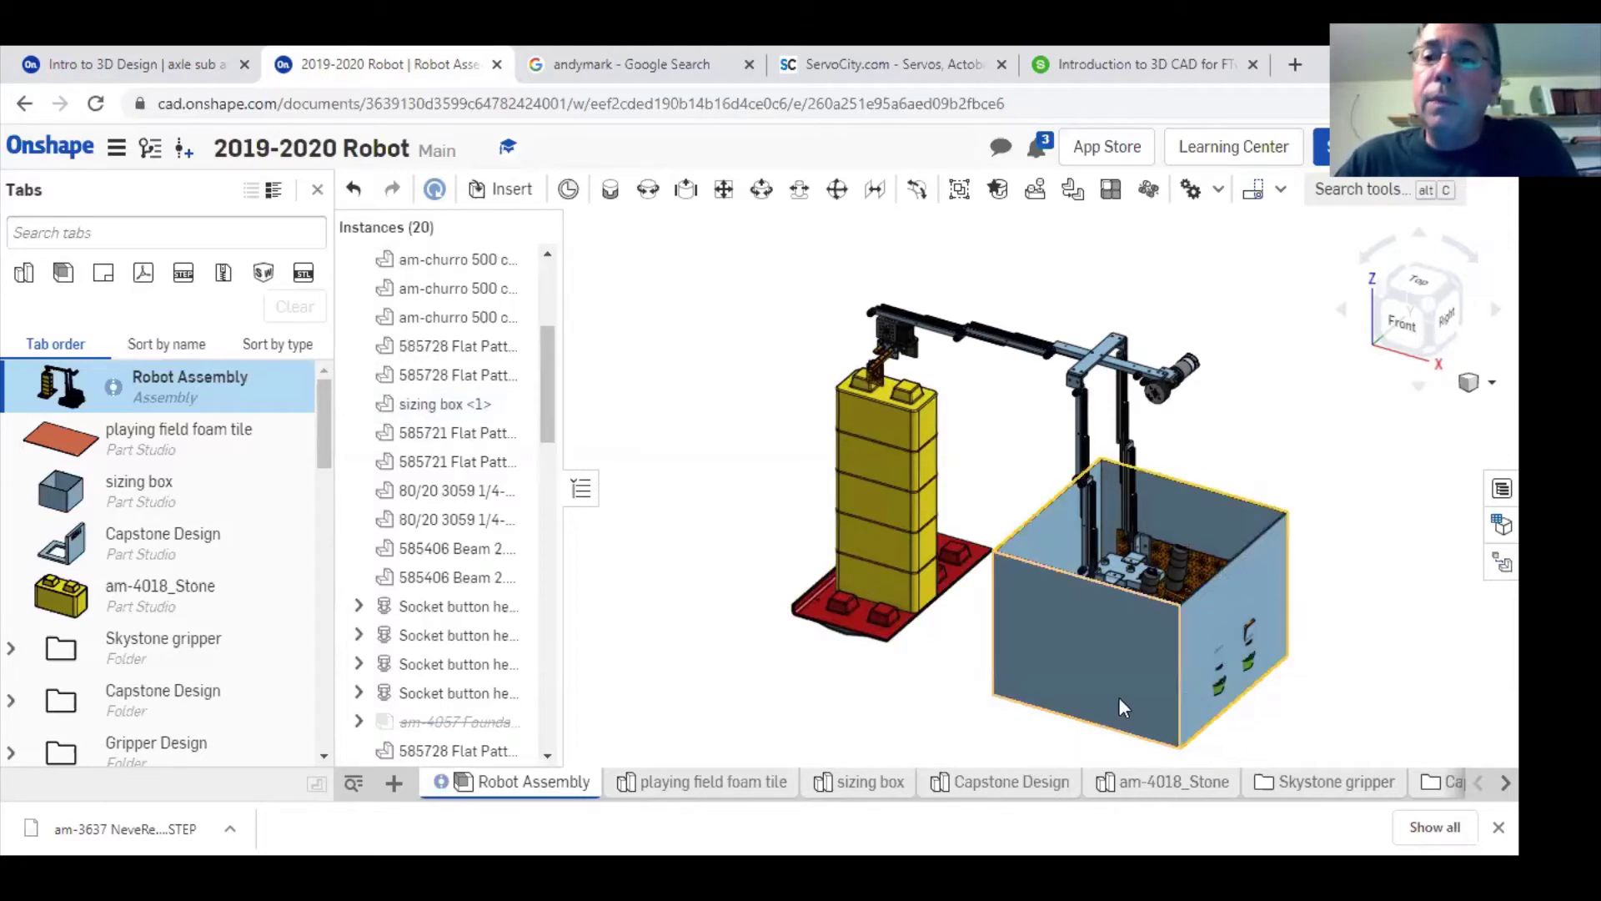
pyautogui.click(1211, 682)
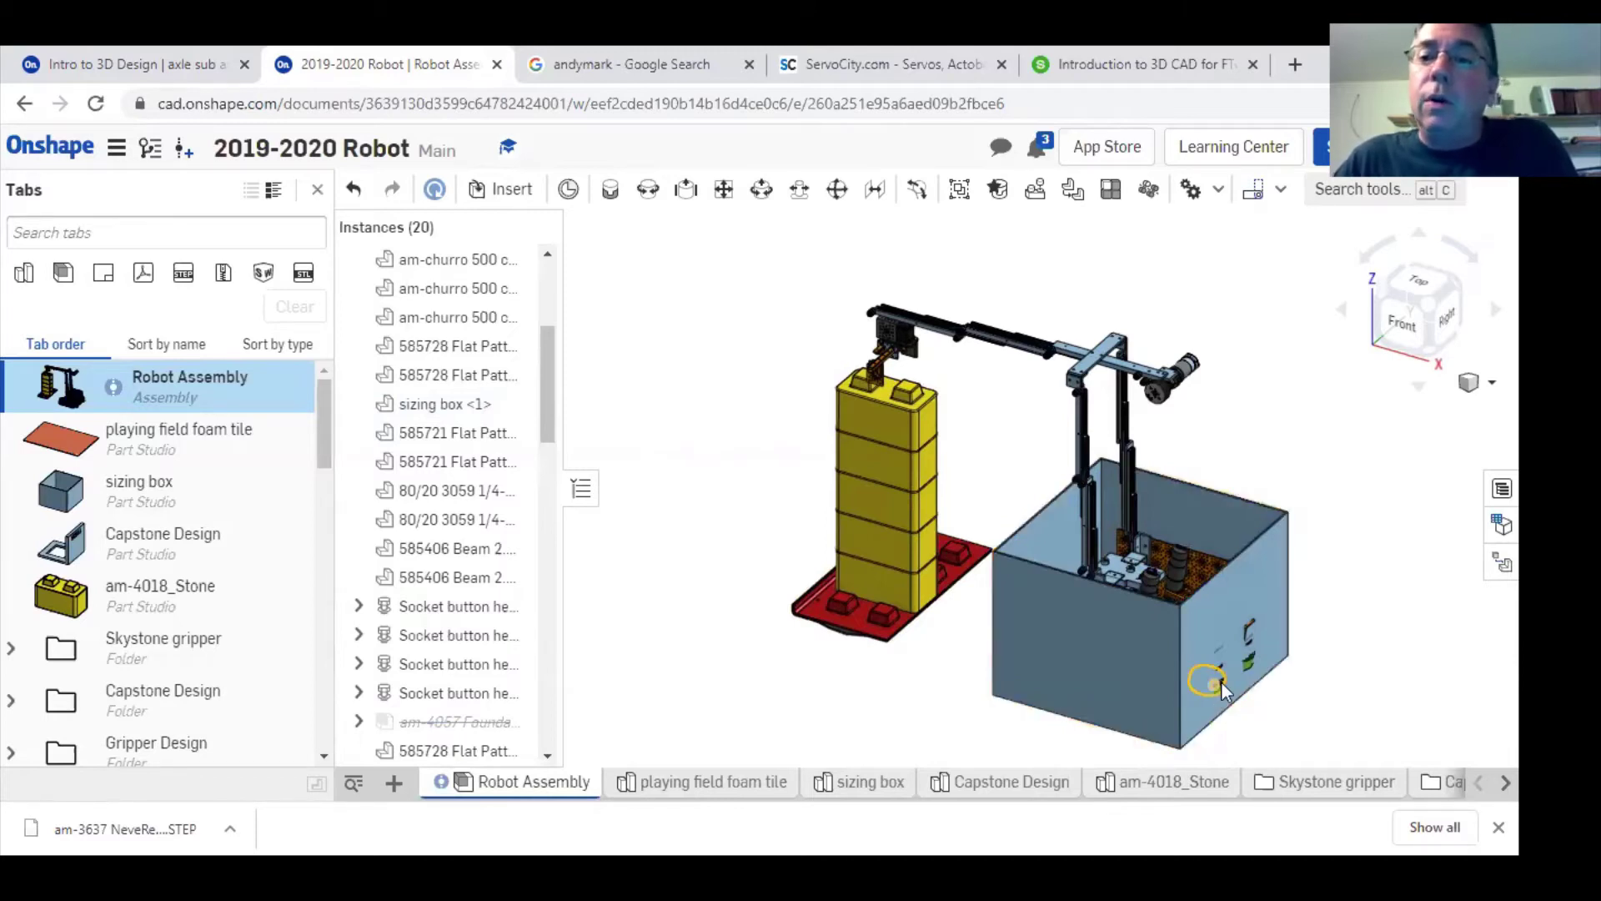
pyautogui.click(1209, 680)
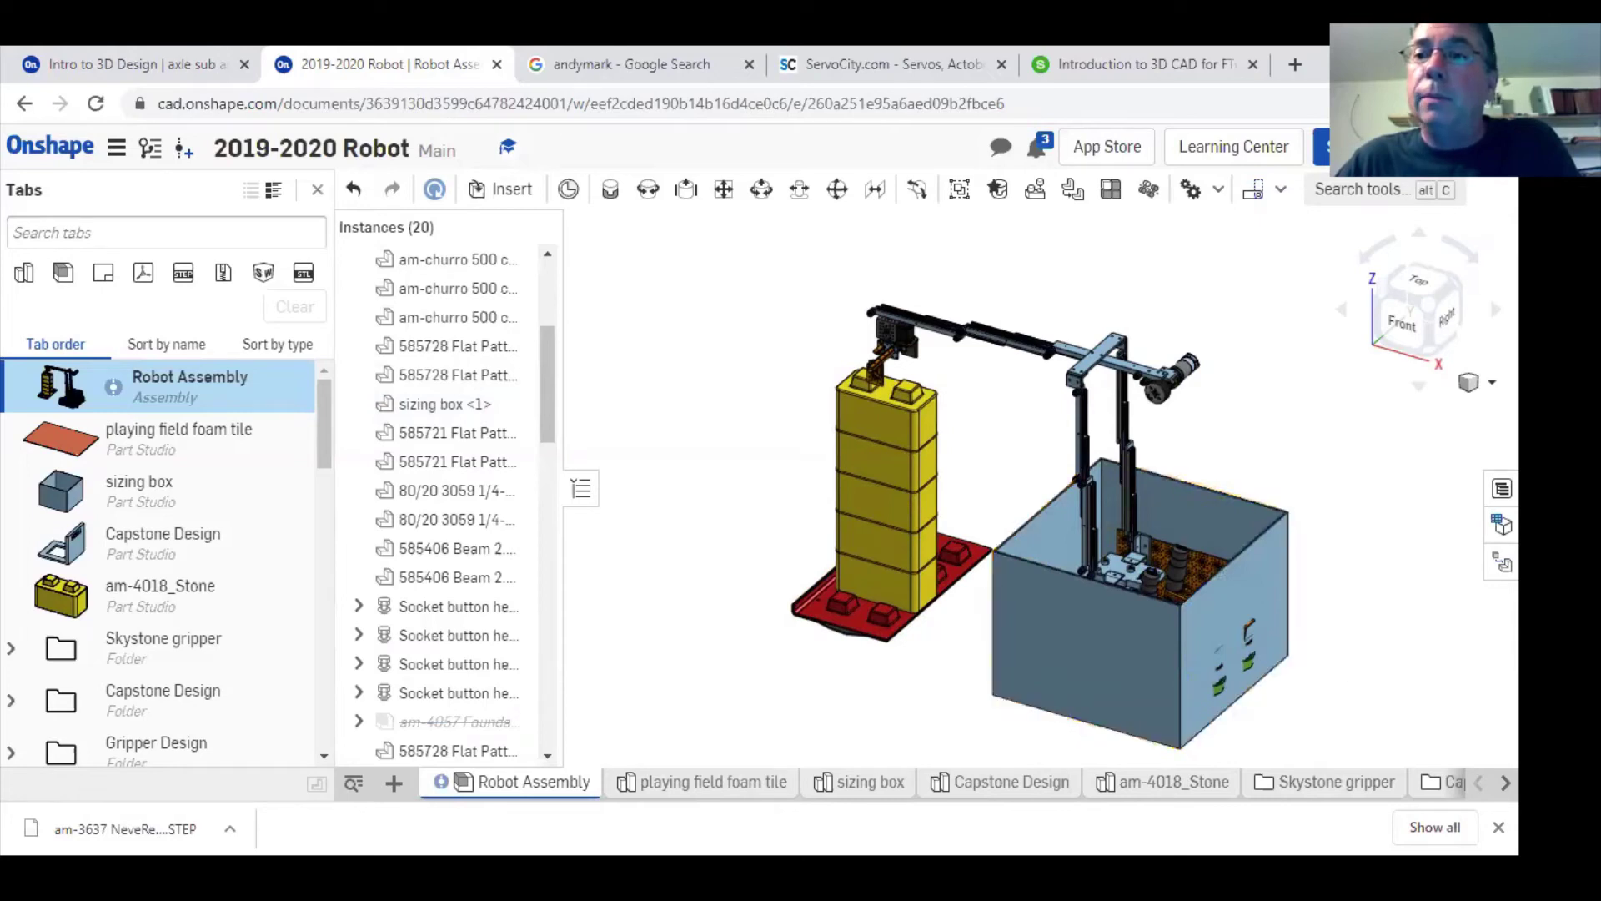
# - Render the assembly as Translucent, view it from the front, and examine the intake wheels against the sizing box's edge
pyautogui.click(1489, 382)
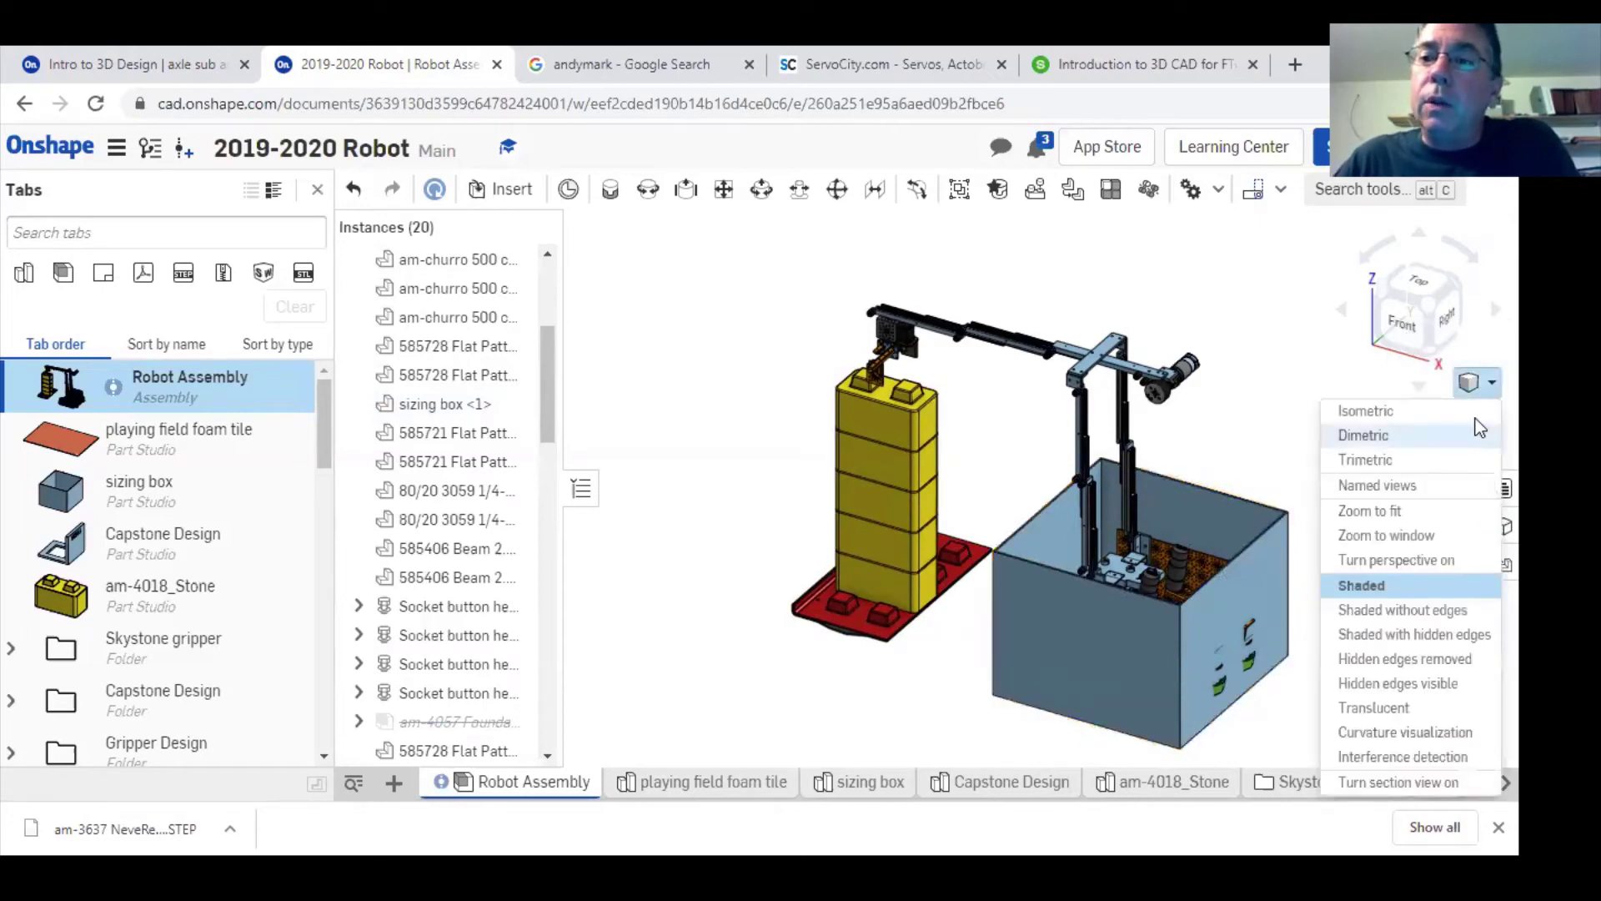
pyautogui.click(1404, 708)
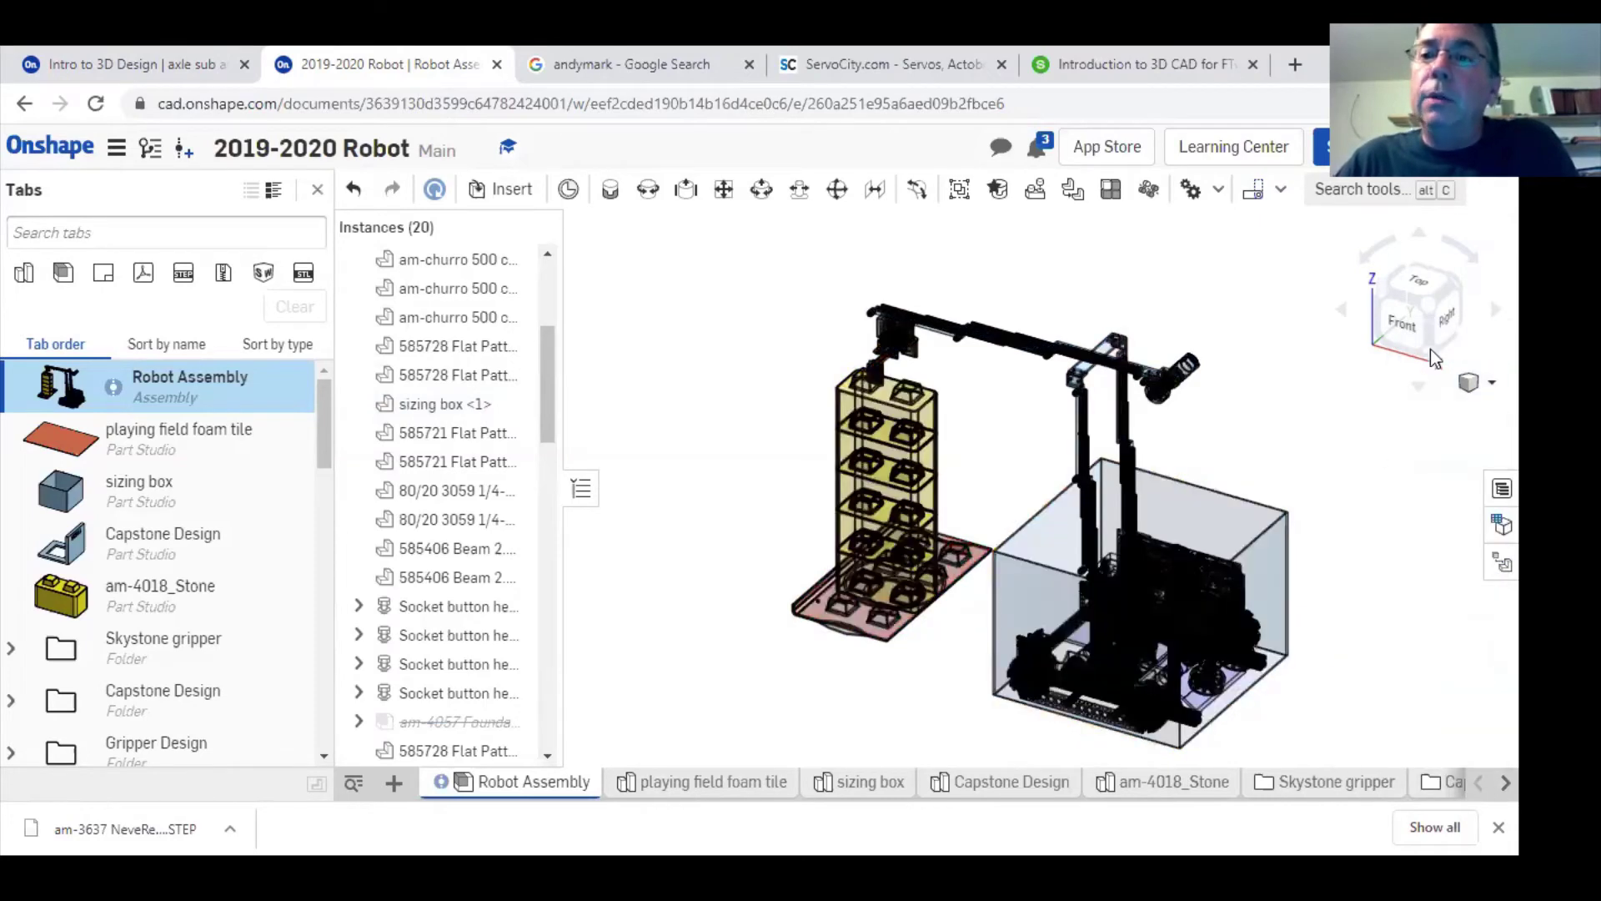
pyautogui.click(1408, 329)
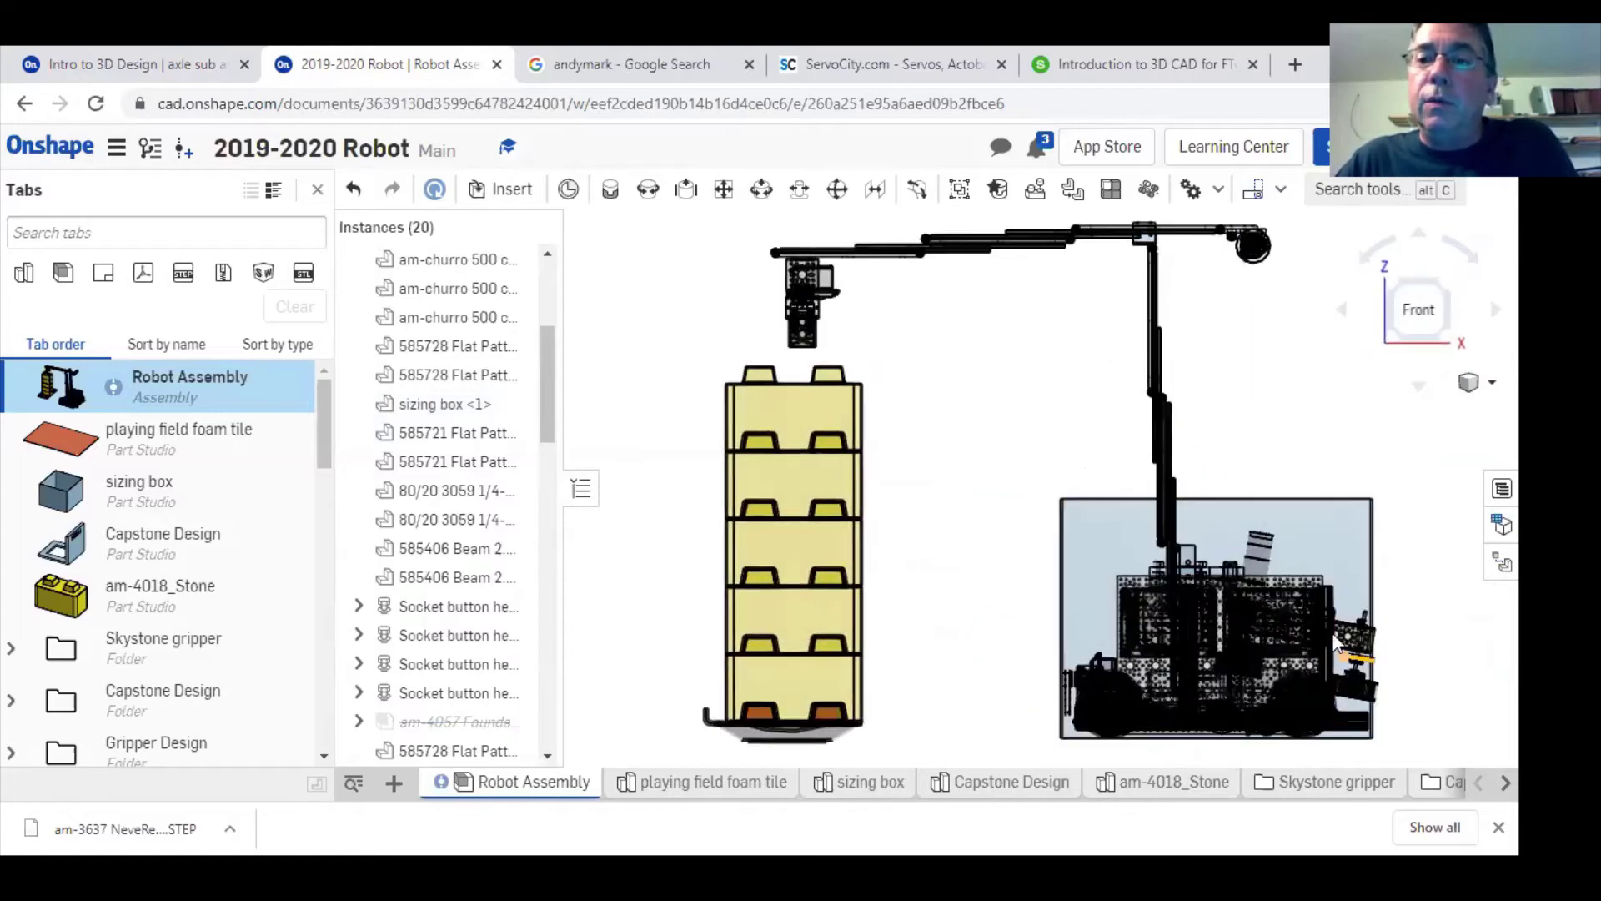
pyautogui.moveTo(1343, 652); pyautogui.dragTo(1055, 325, button='middle')
pyautogui.scroll(5, 1034, 412)
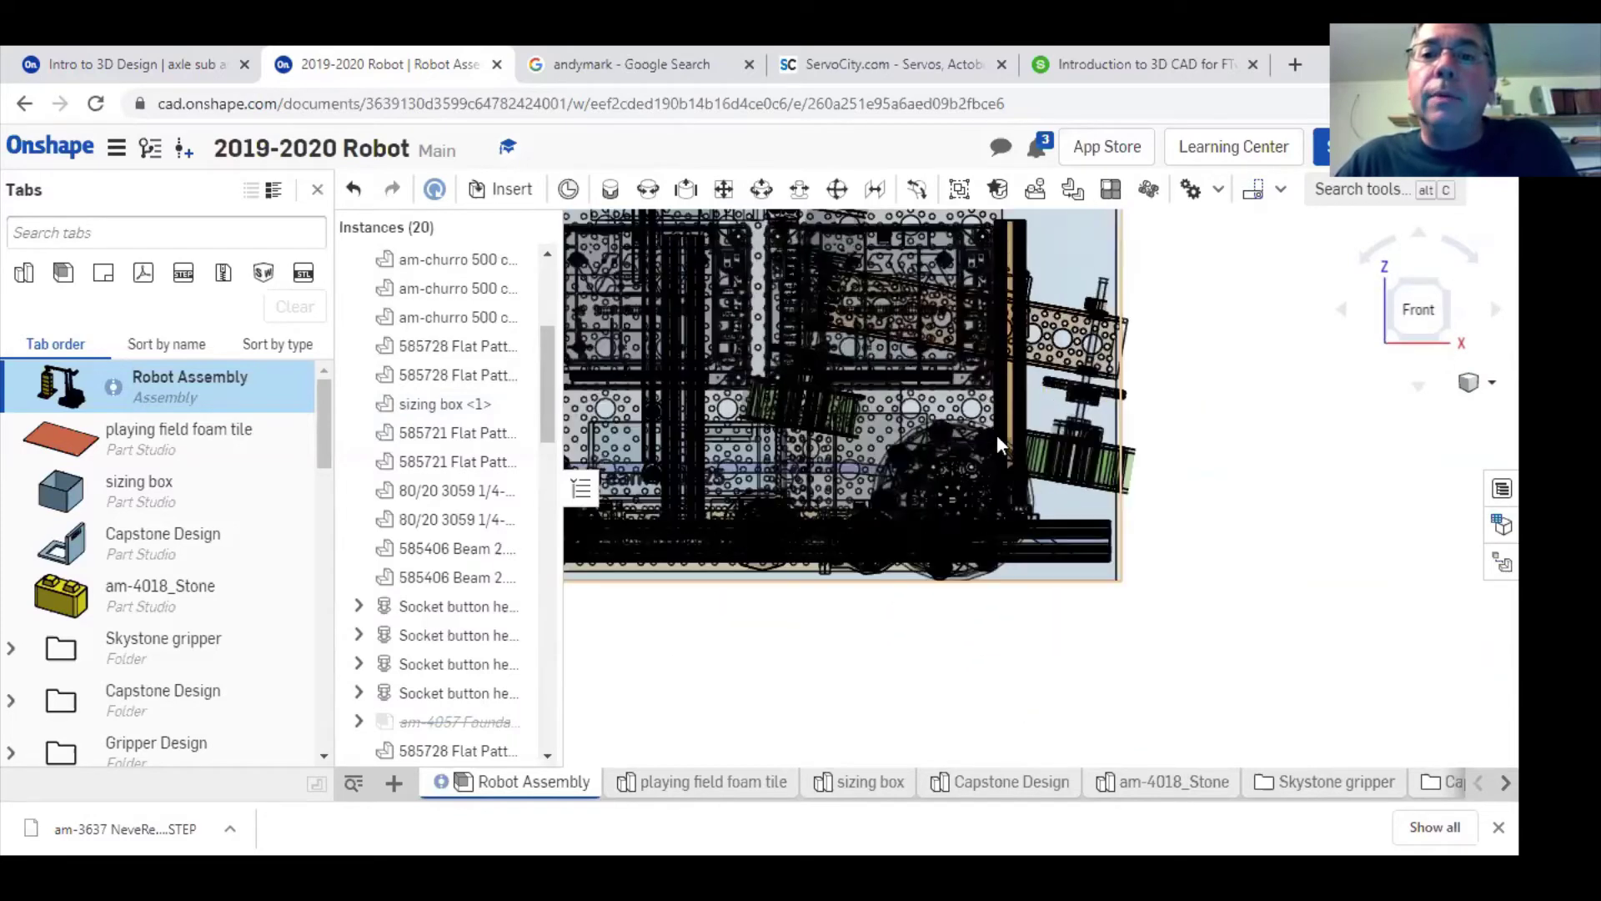
pyautogui.scroll(-3, 1132, 488)
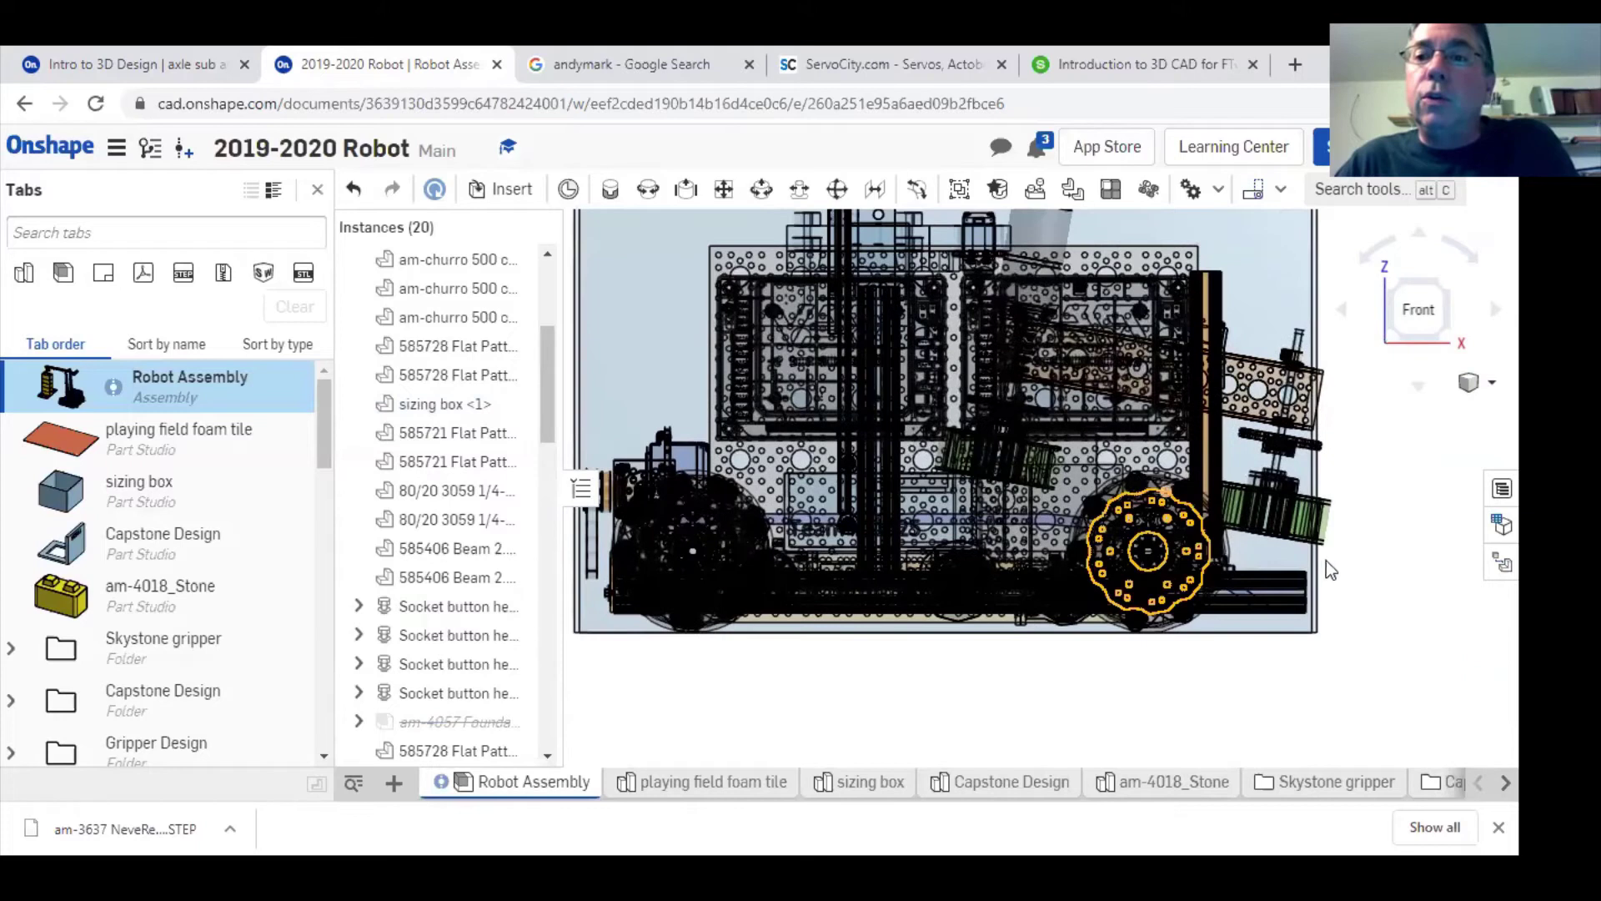
pyautogui.moveTo(1324, 529); pyautogui.dragTo(1318, 377)
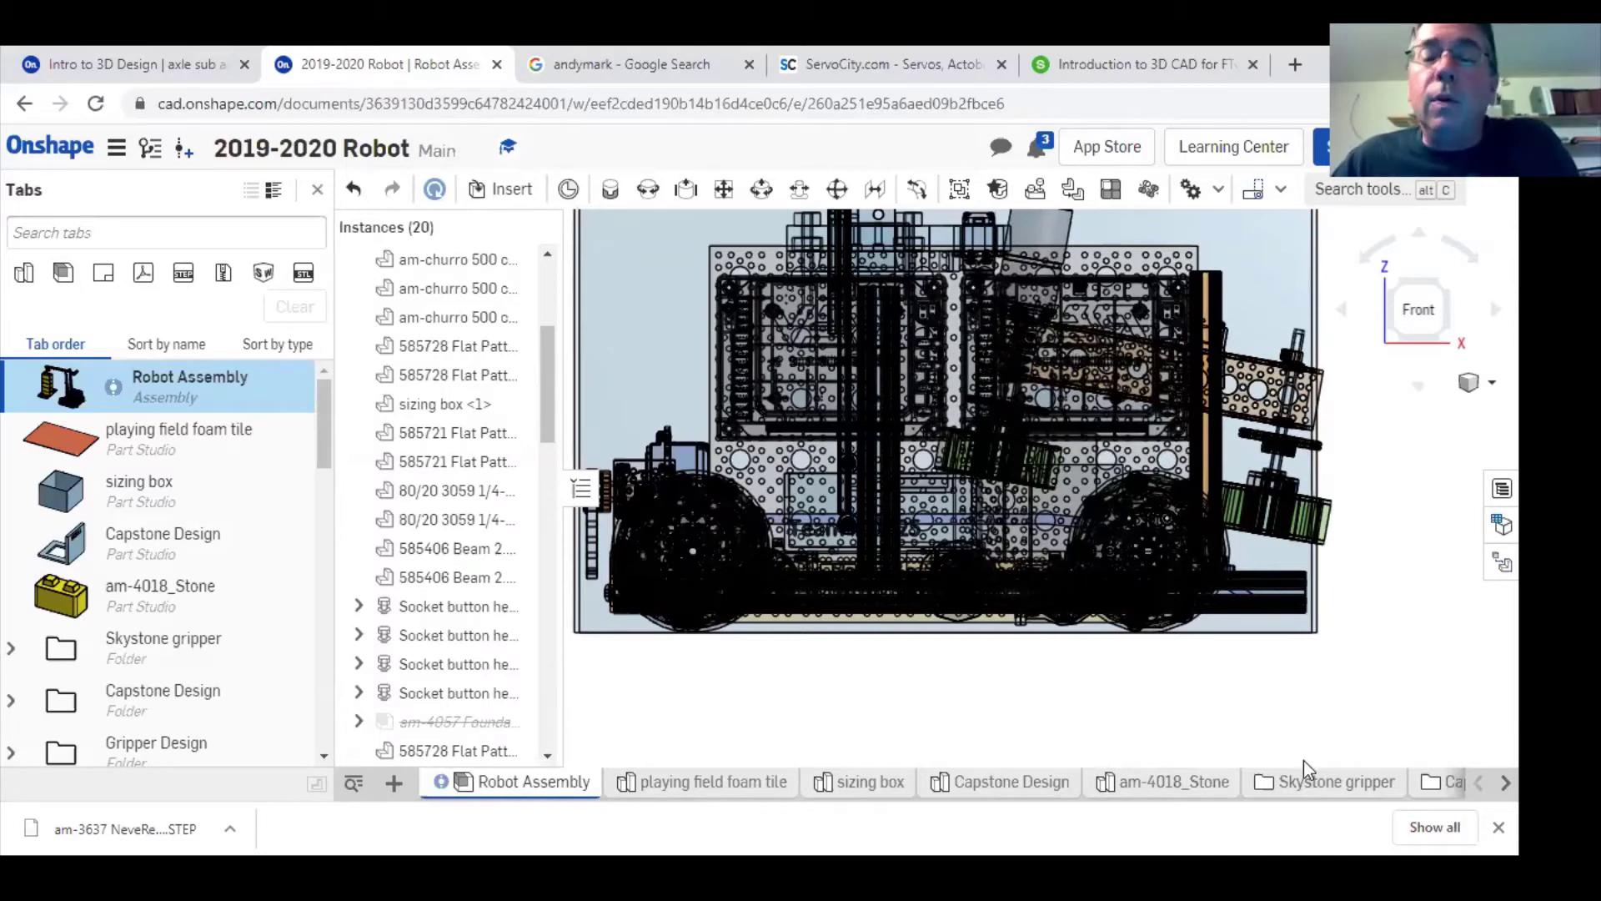
pyautogui.scroll(-1, 1303, 758)
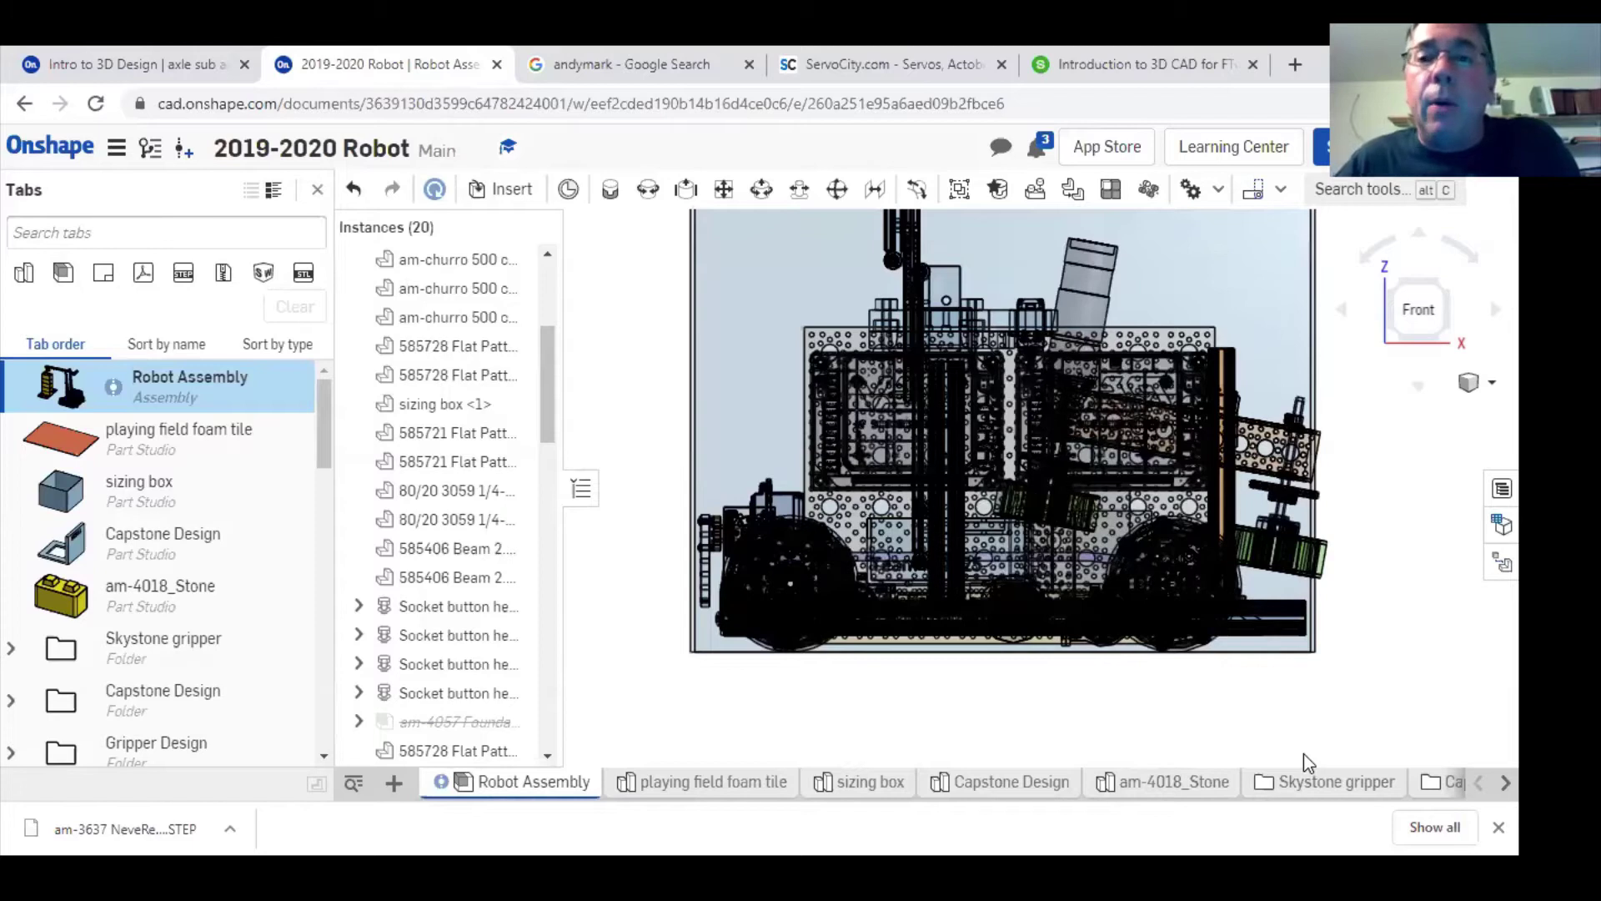
pyautogui.press('Left')
pyautogui.press('Up')
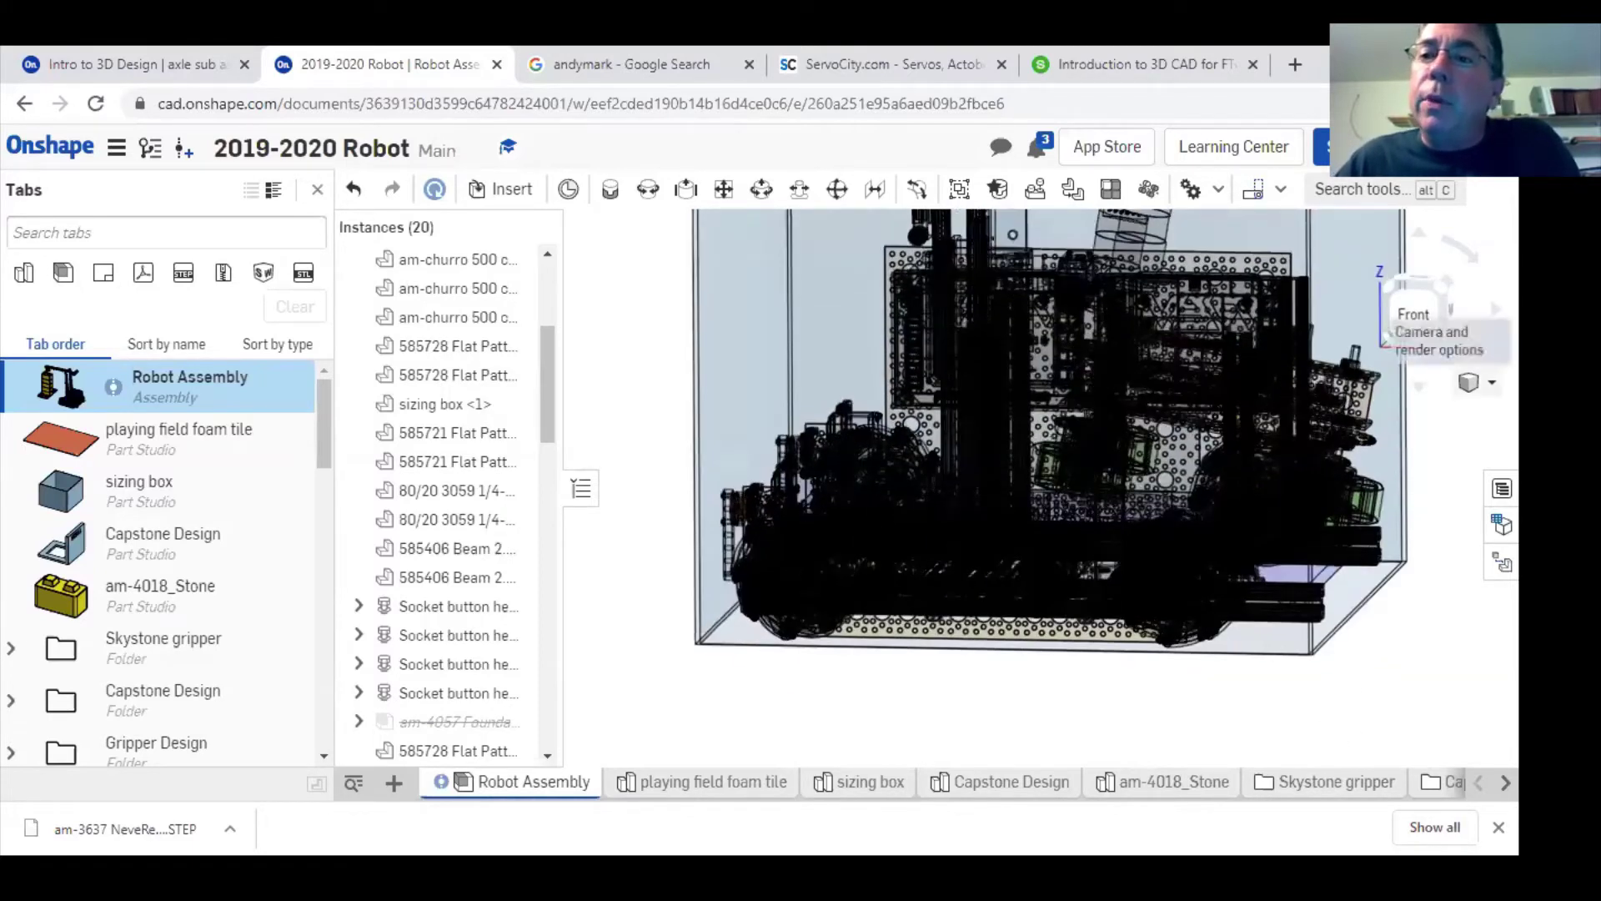
# - Set the rendering back to Shaded and return to an isometric view of the whole robot and stone stack
pyautogui.click(1480, 382)
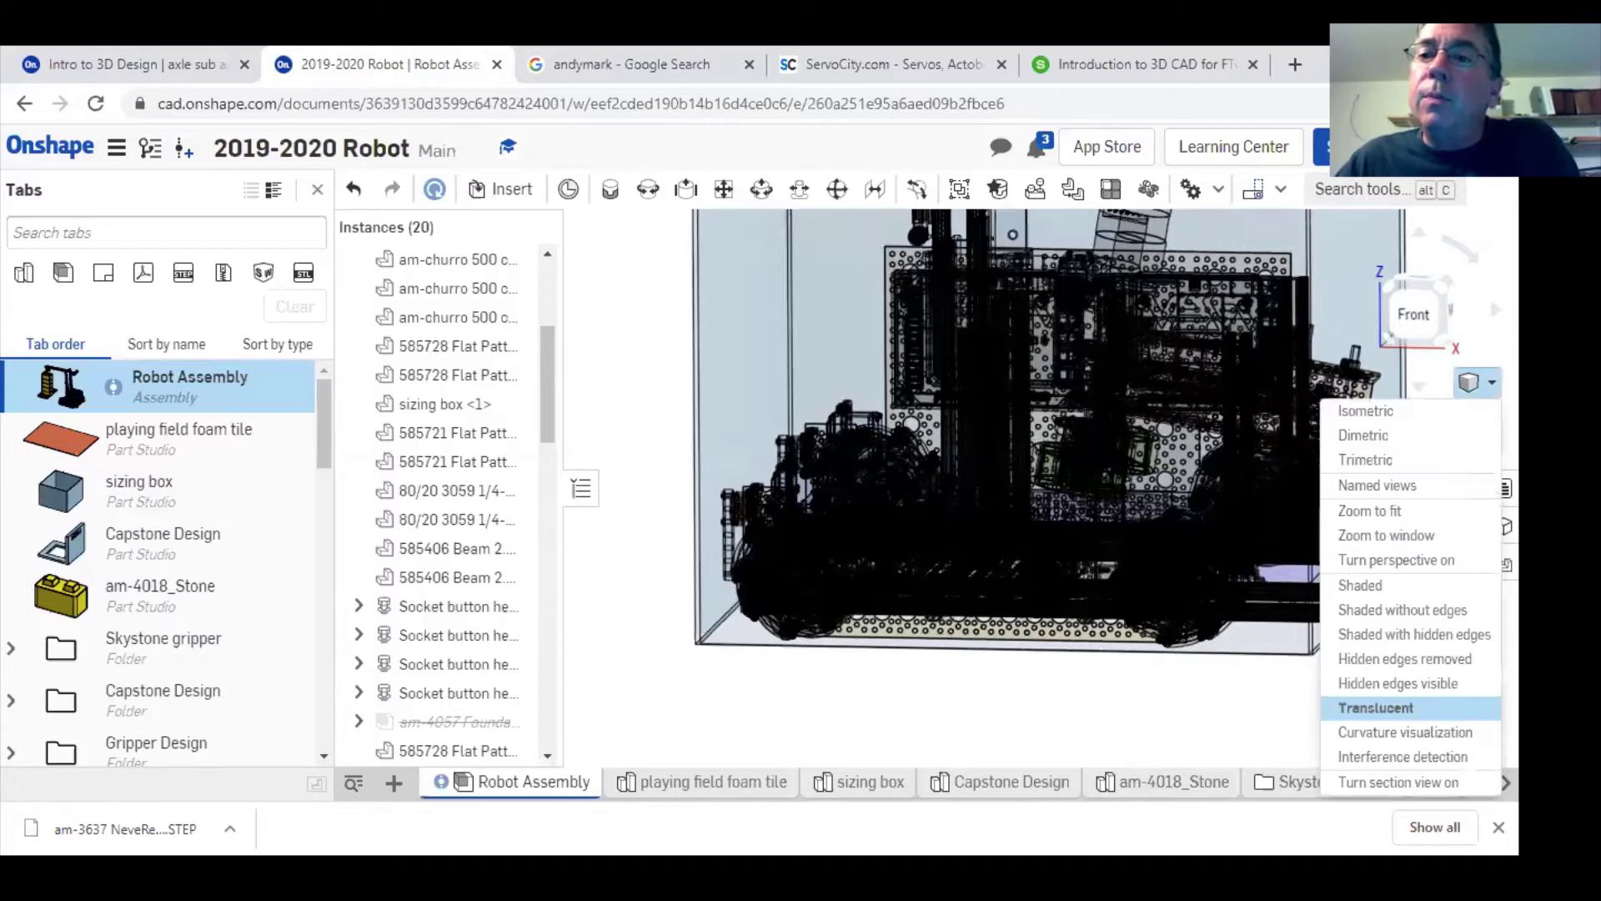
pyautogui.click(1378, 587)
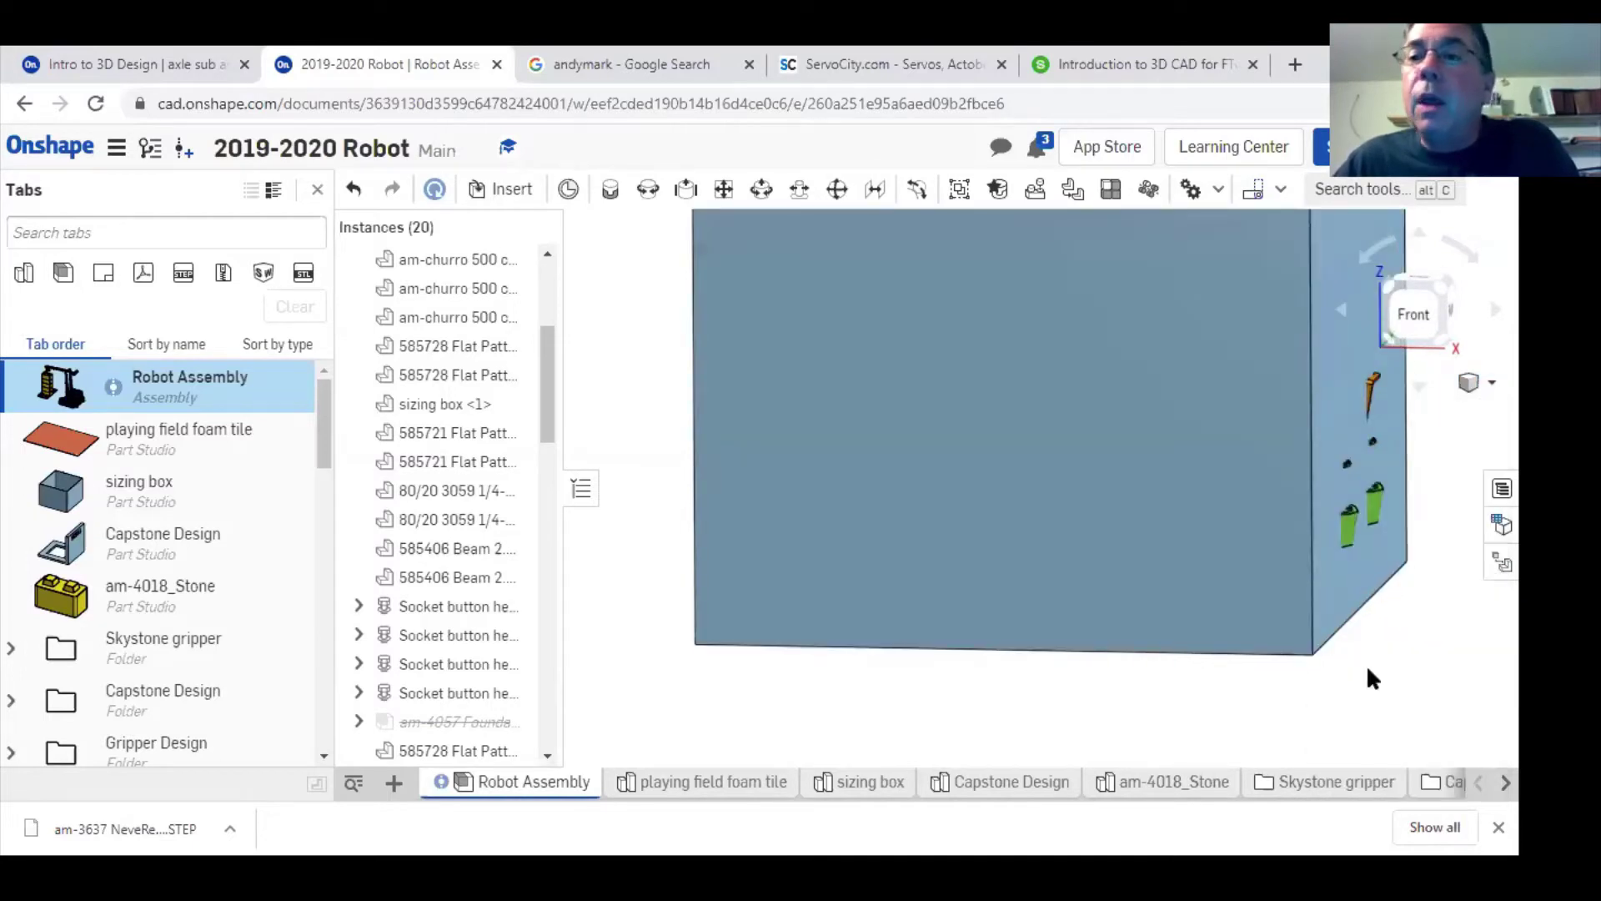
pyautogui.scroll(-5, 1199, 529)
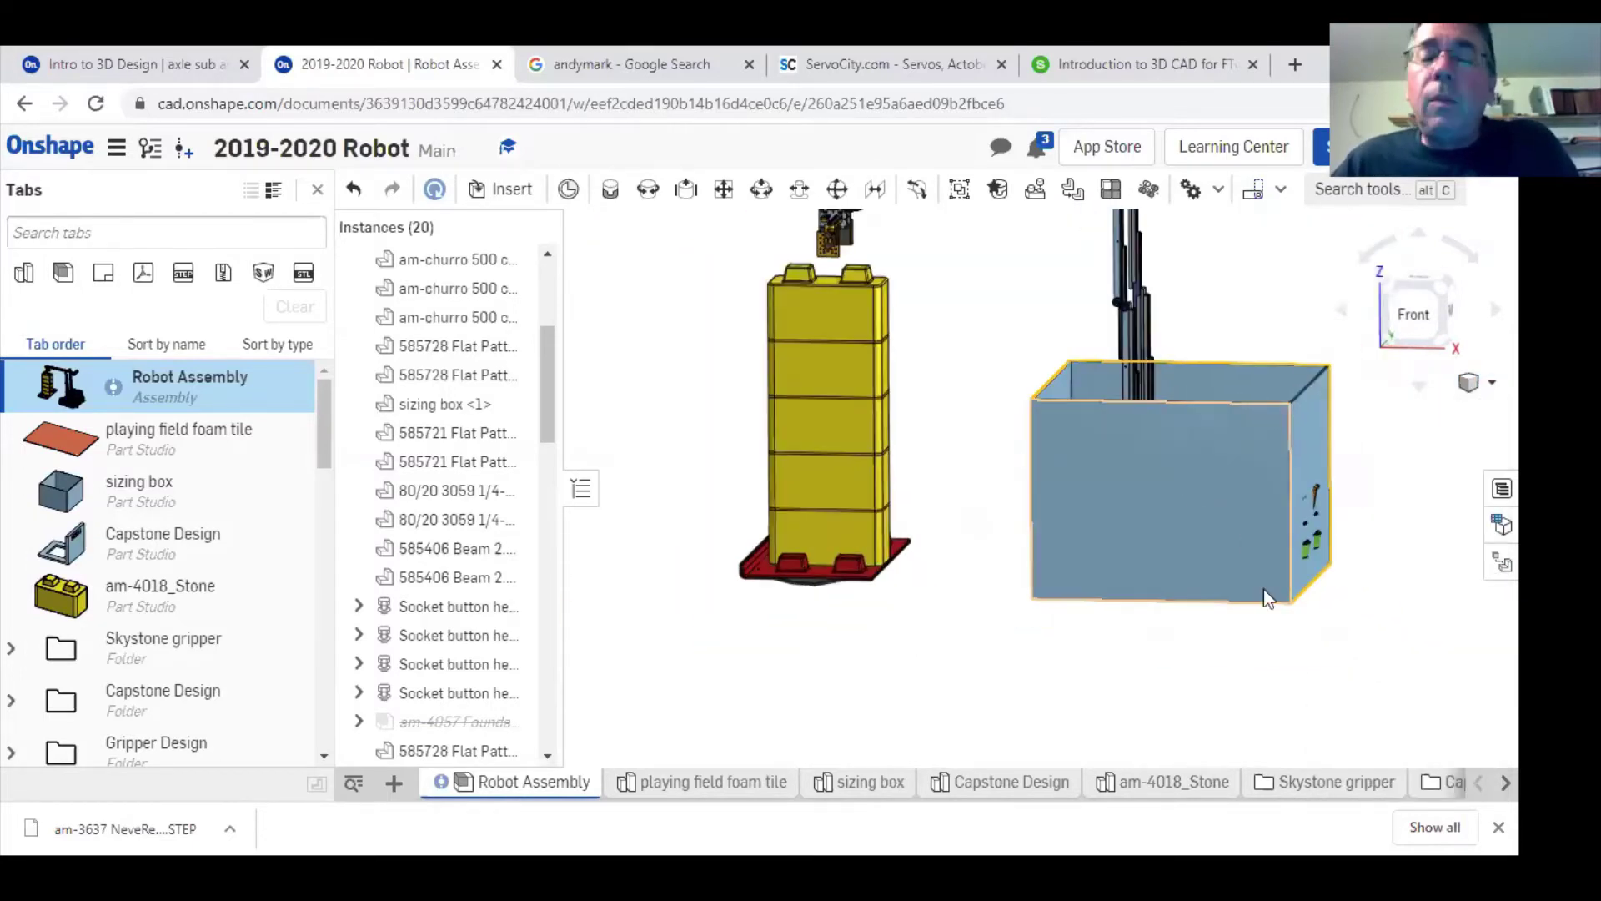
pyautogui.hotkey('shift', '7')
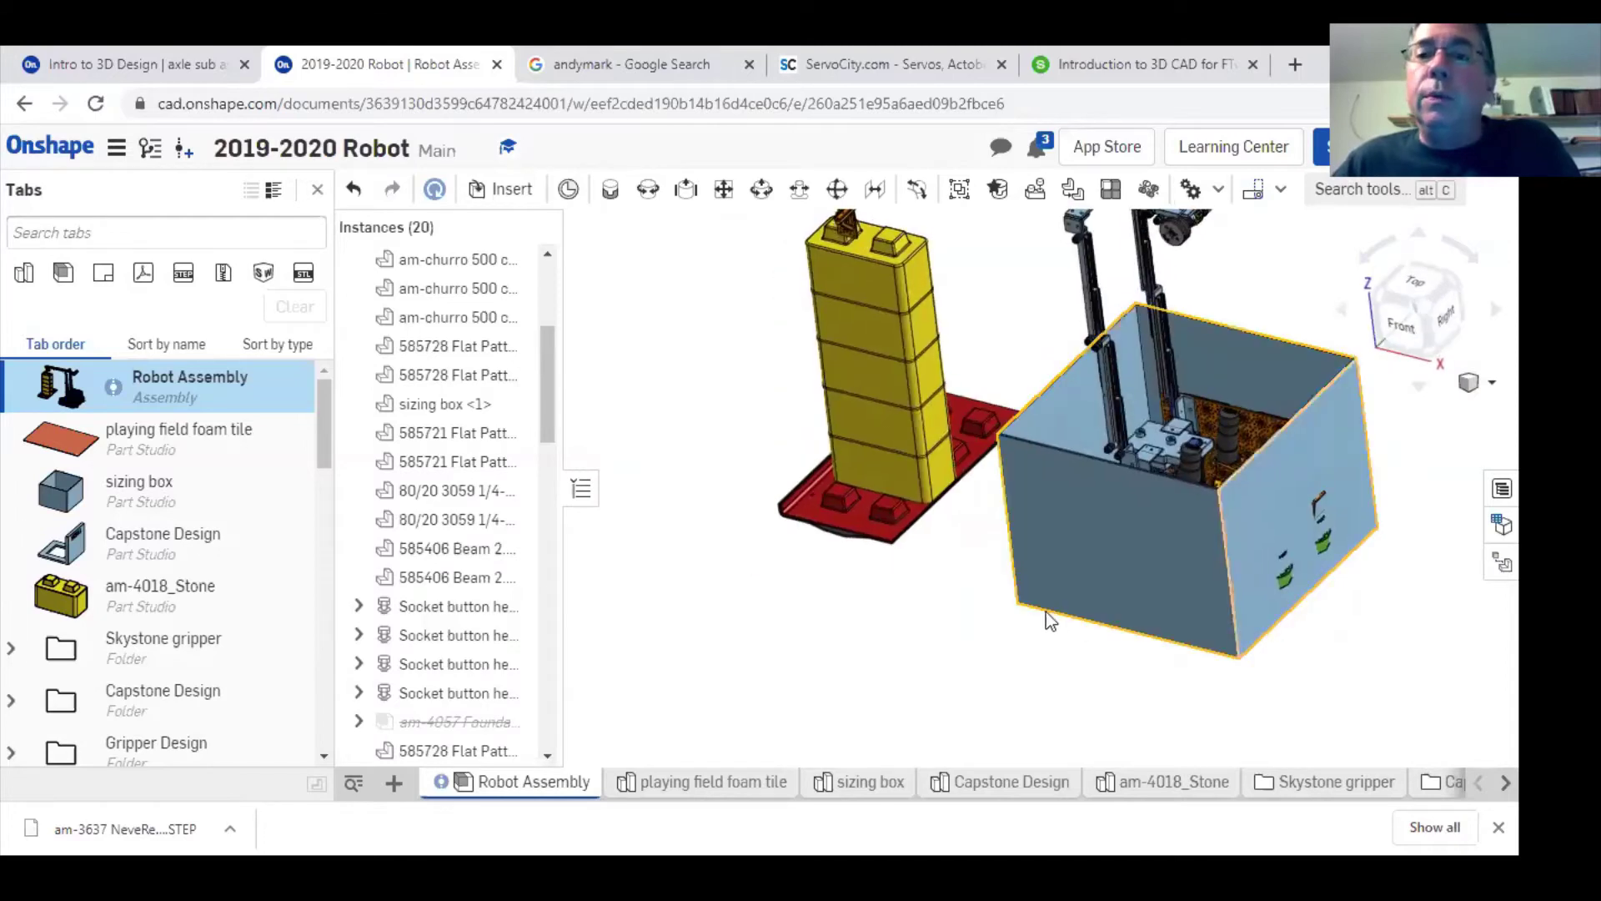
pyautogui.click(1422, 300)
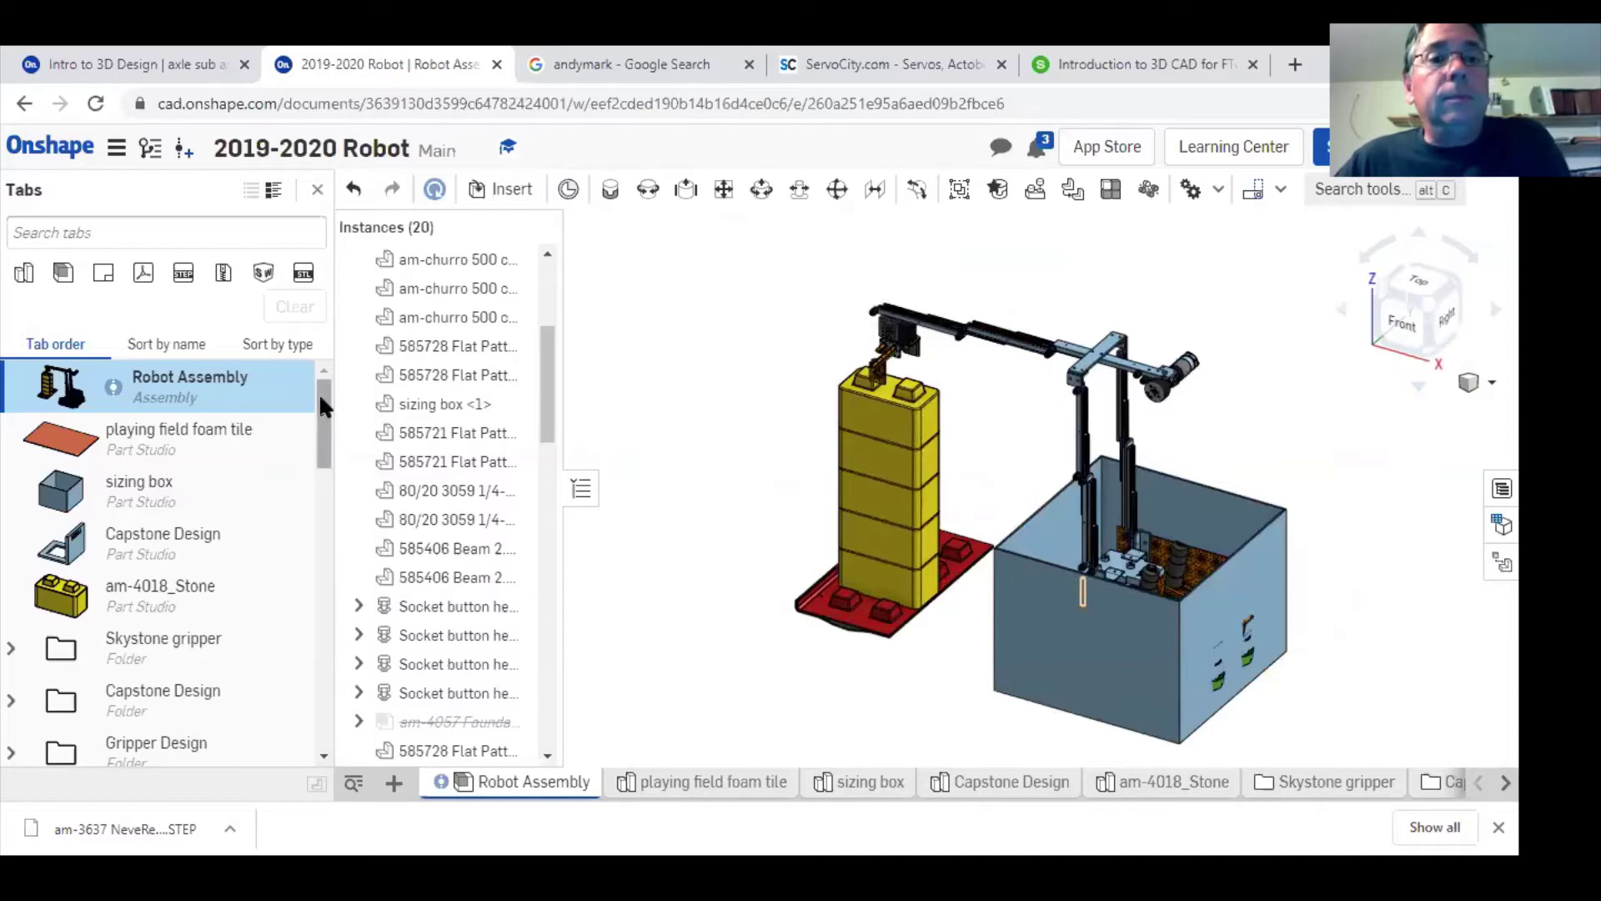
# - Examine the document's folder structure, including the Wheels folder inside Motion components, and collapse Motion components again
pyautogui.scroll(-1, 326, 430)
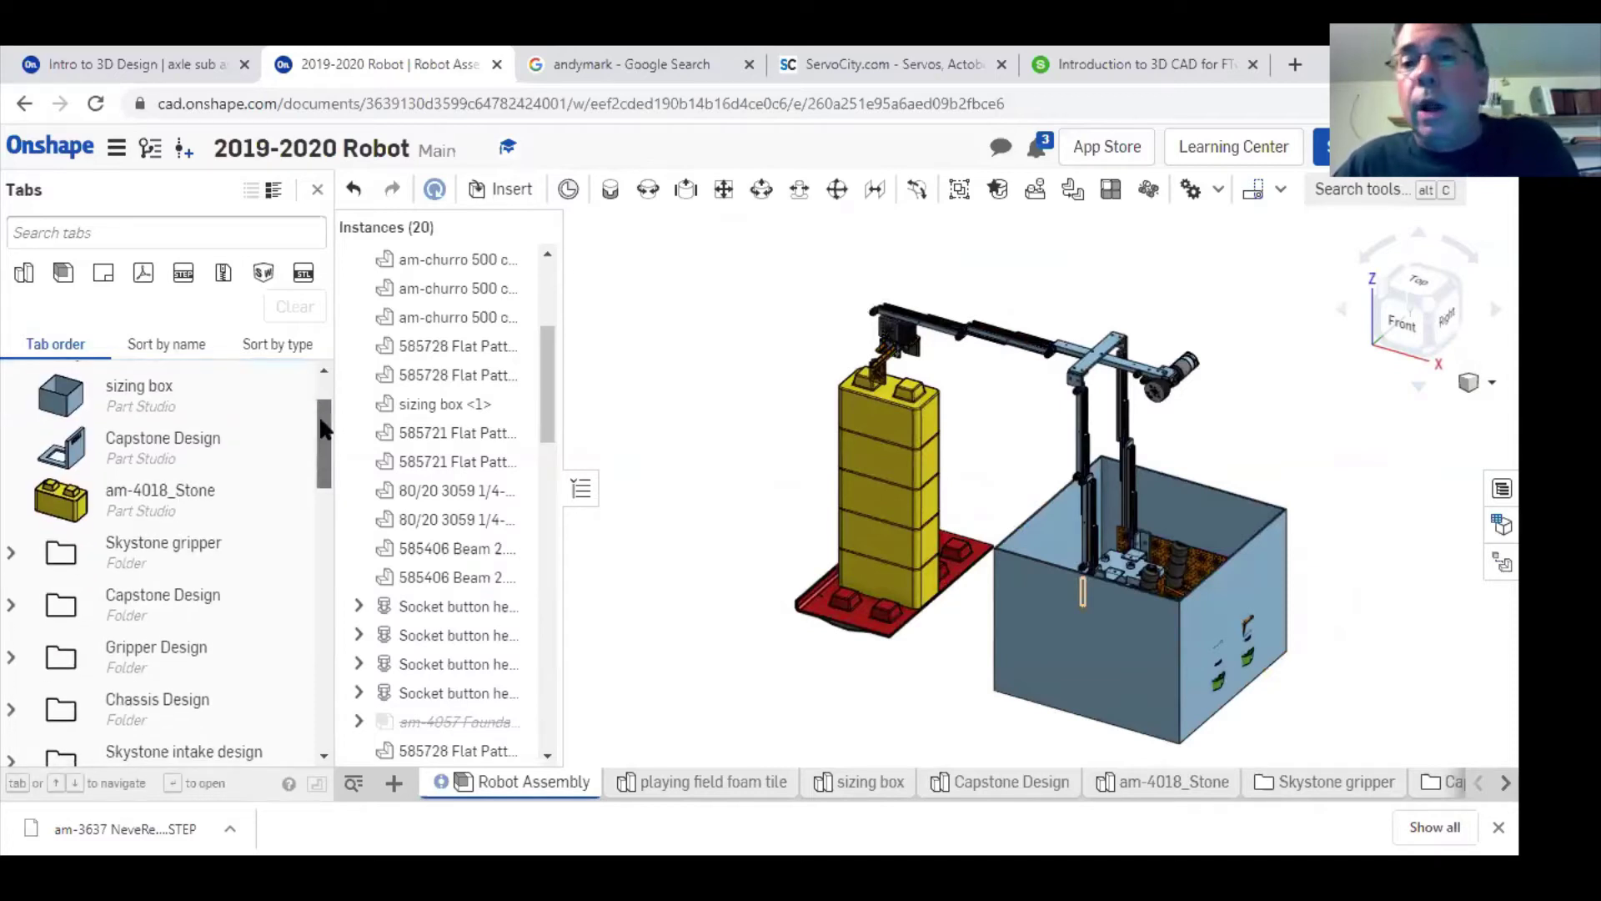
pyautogui.moveTo(326, 430); pyautogui.dragTo(329, 443)
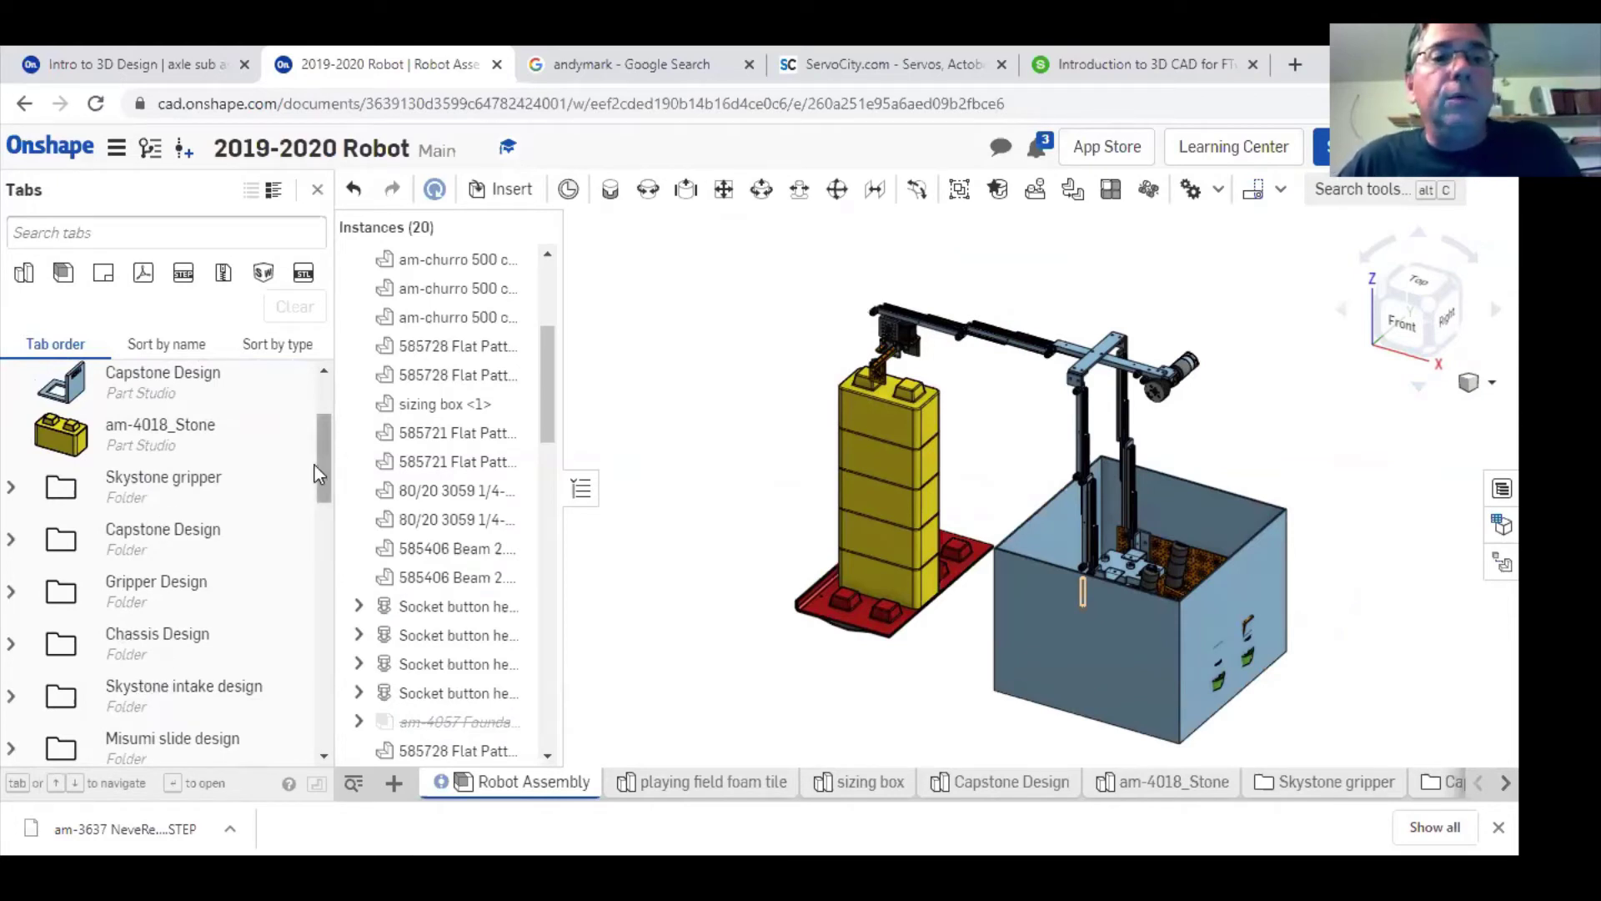
pyautogui.moveTo(326, 463); pyautogui.dragTo(348, 604)
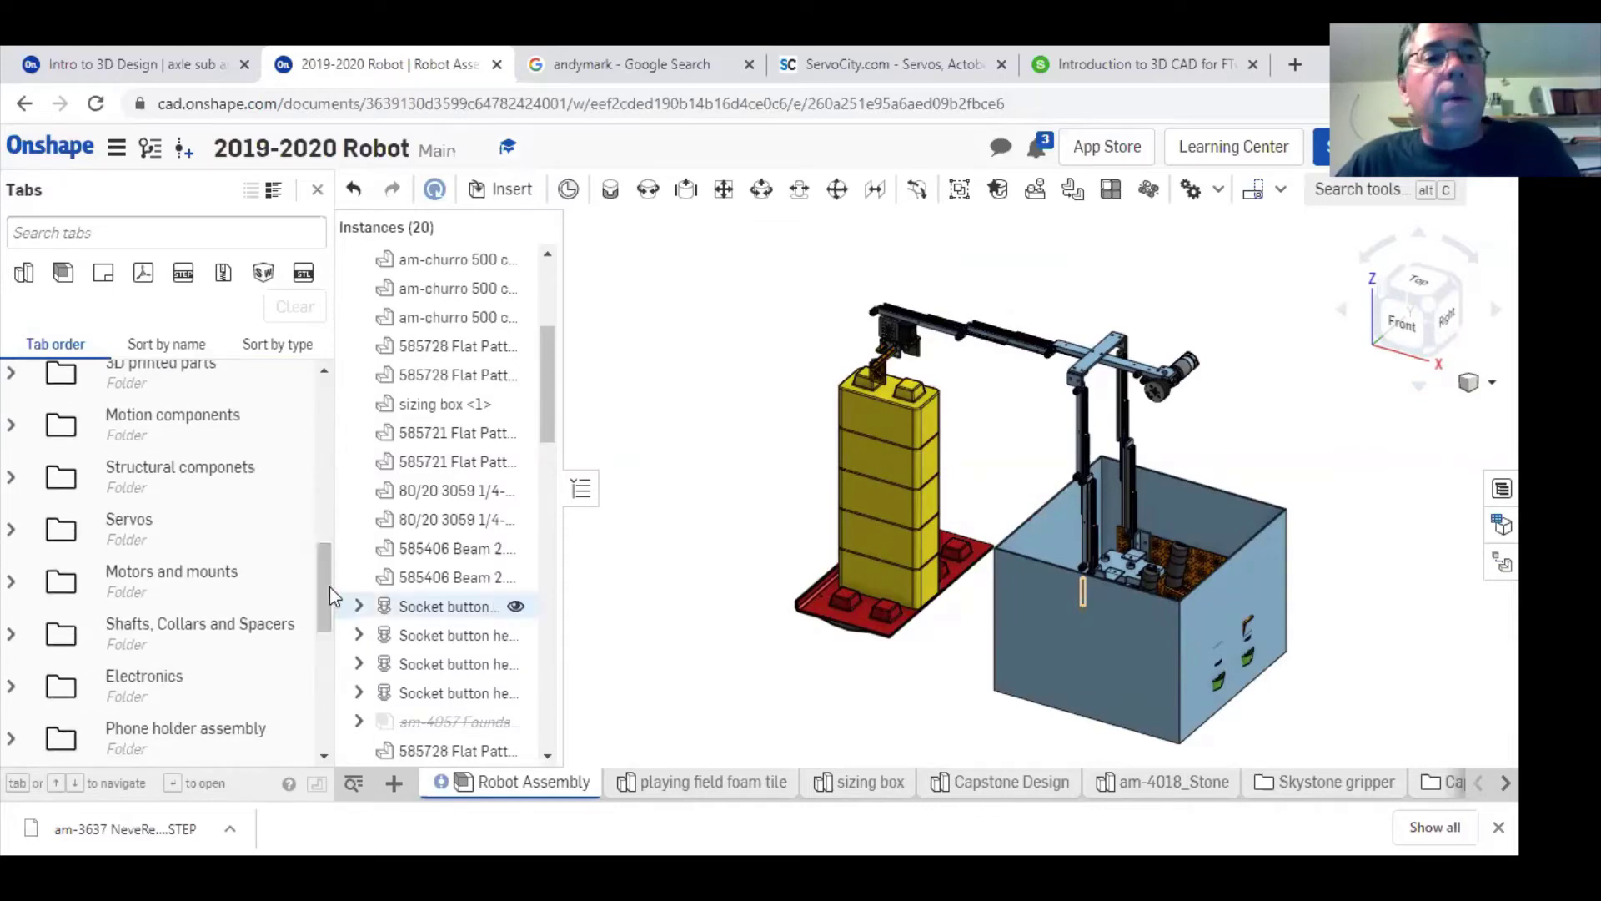
pyautogui.click(11, 428)
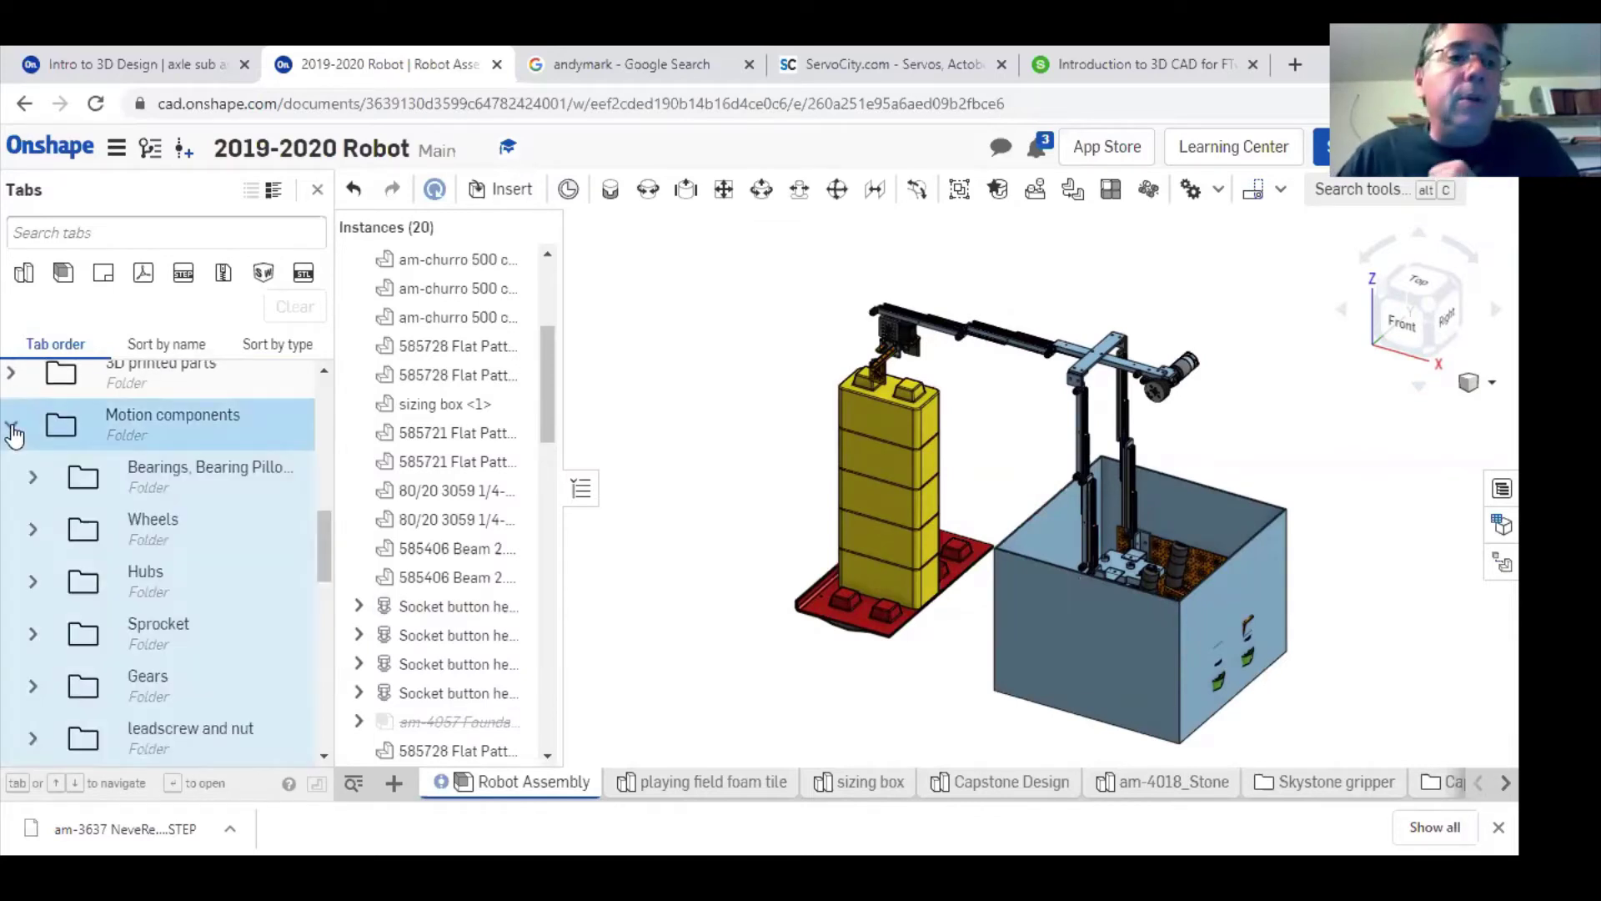
pyautogui.click(34, 529)
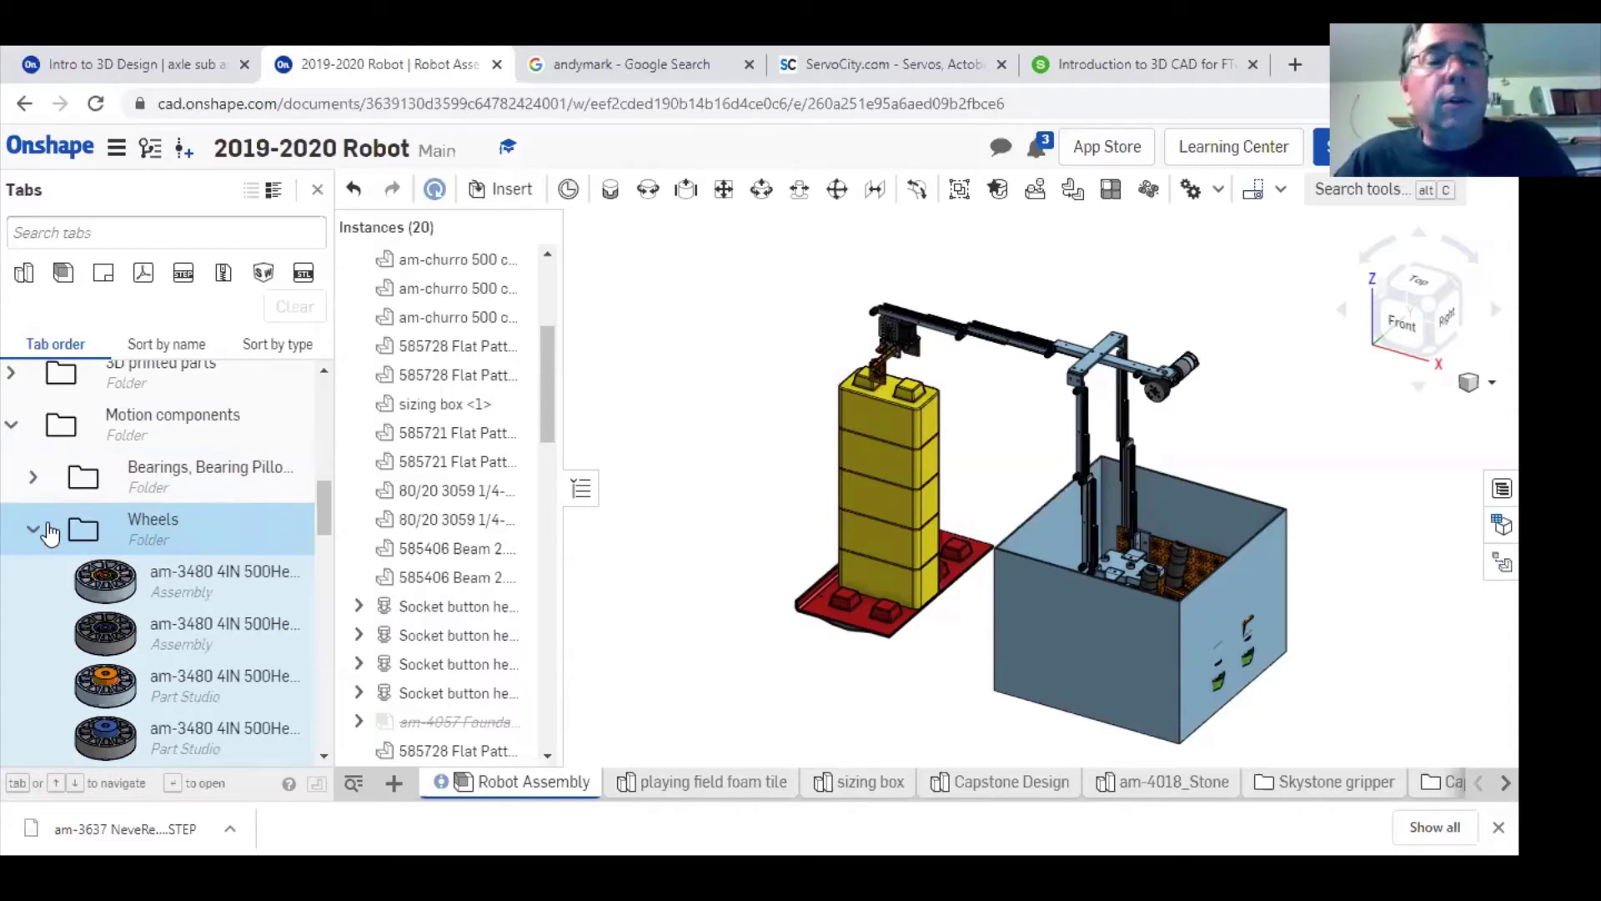
pyautogui.click(11, 425)
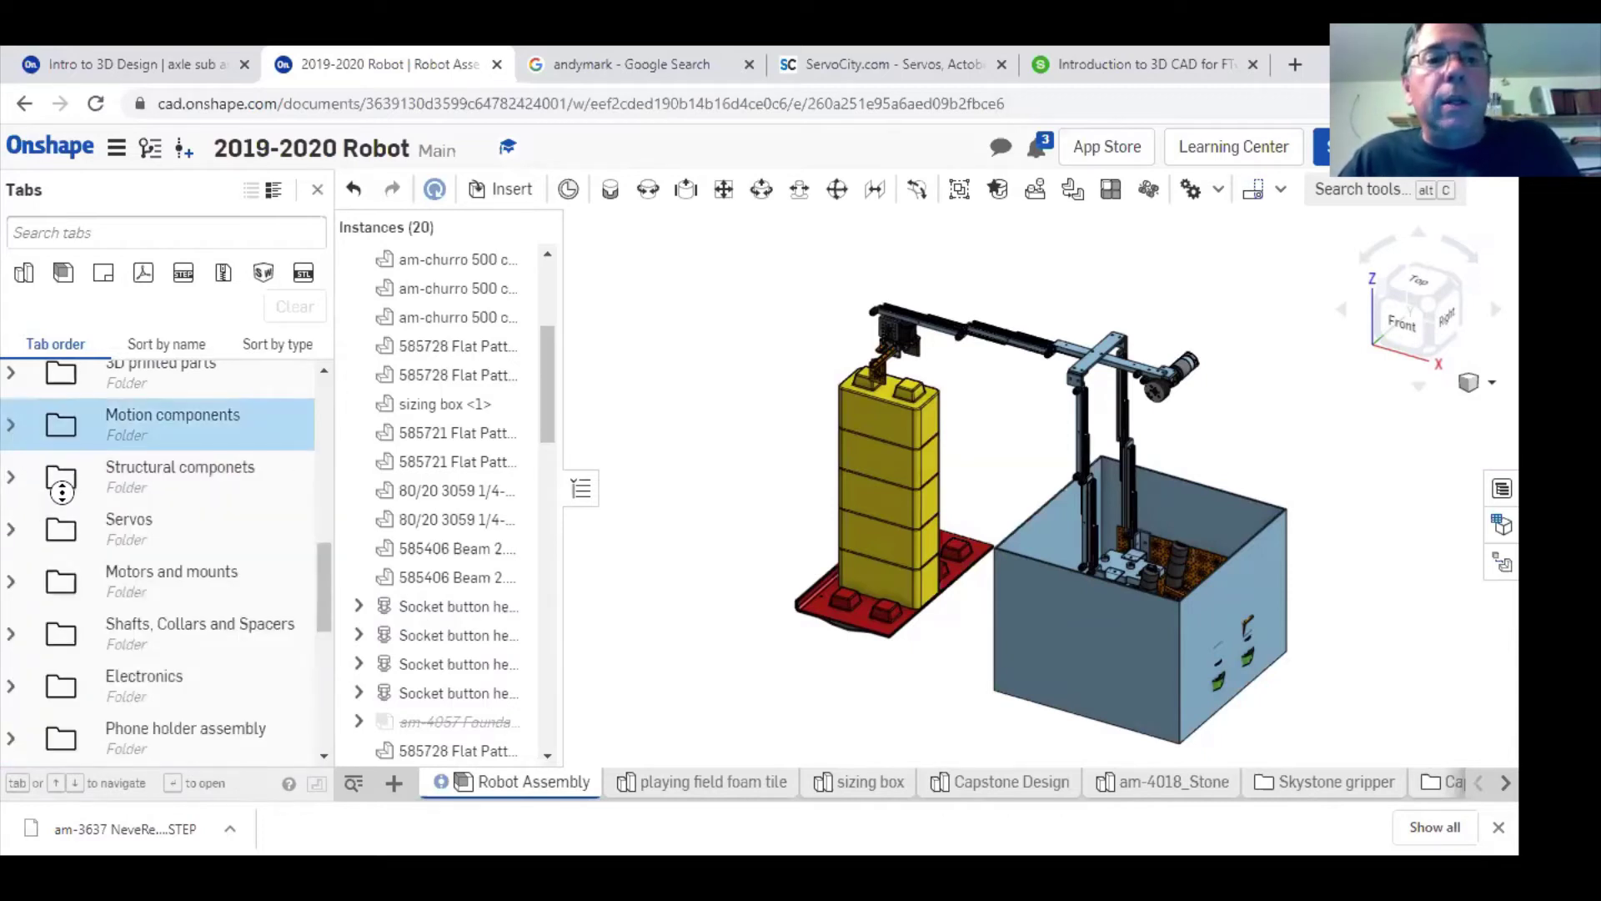
pyautogui.scroll(2, 41, 503)
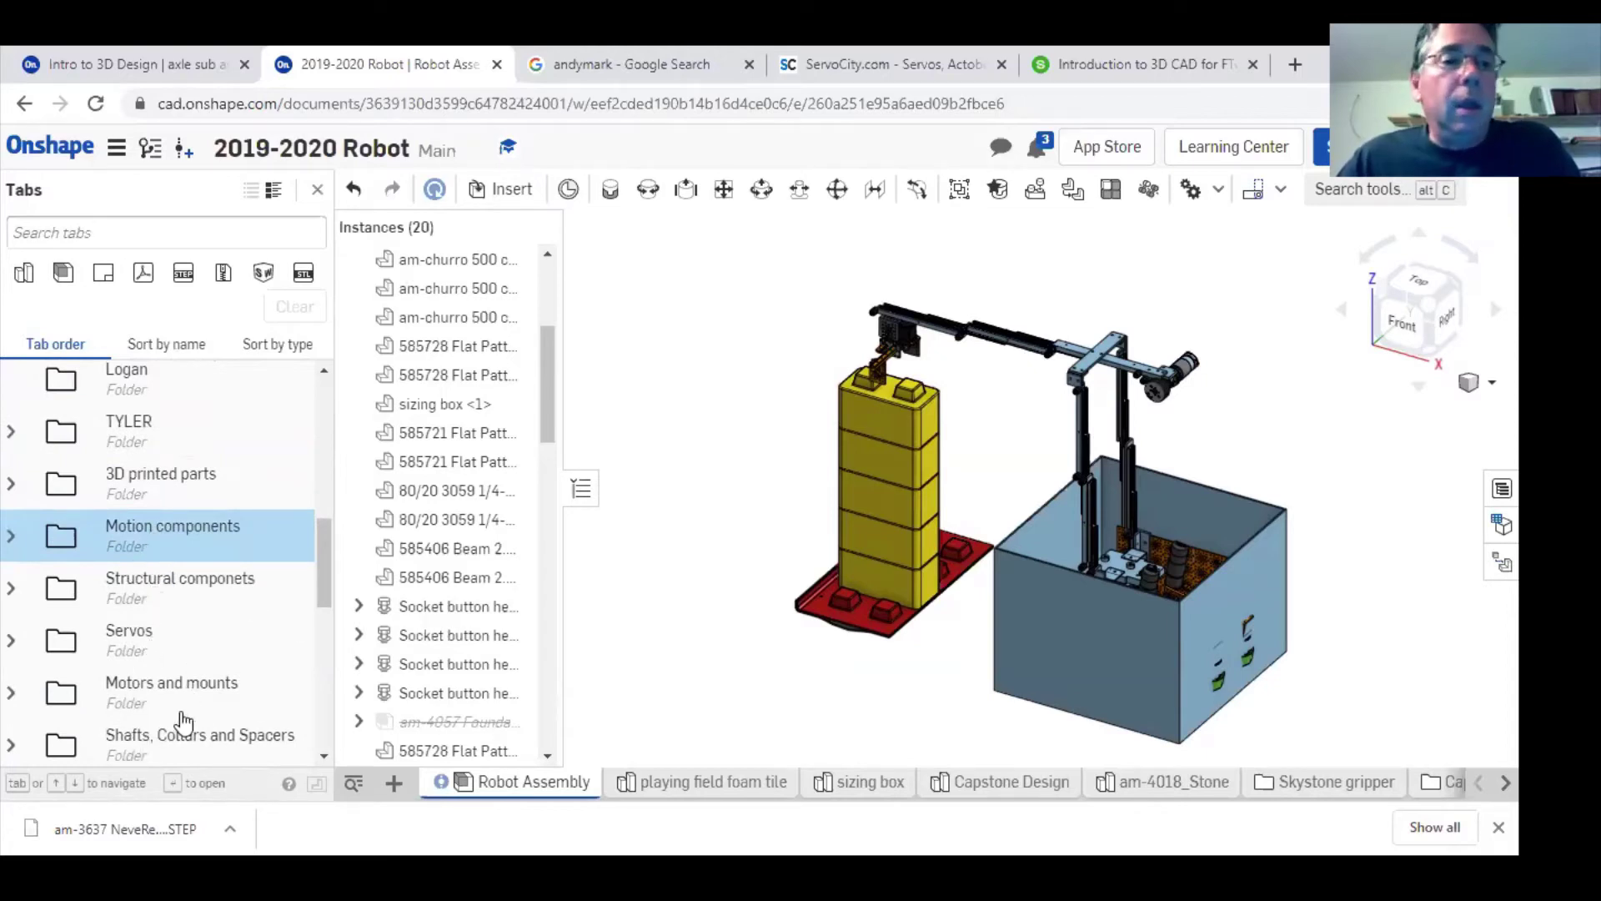
pyautogui.scroll(-2, 183, 748)
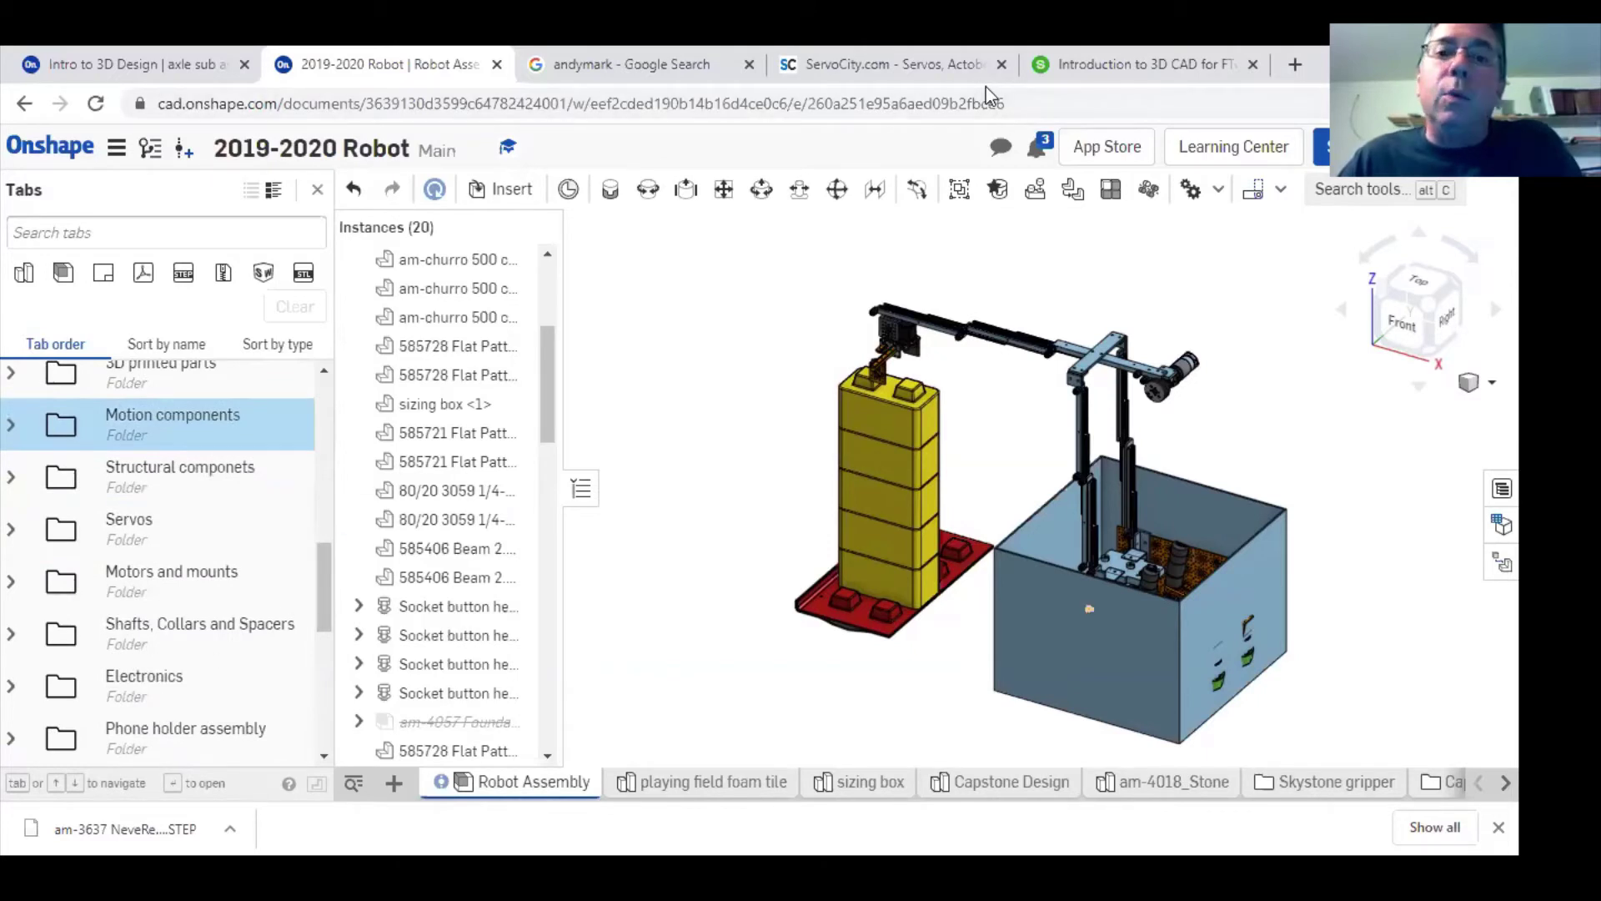
# - View the ServoCity website and the Intro to 3D Design document, and return to the 2019-2020 Robot document
pyautogui.click(968, 68)
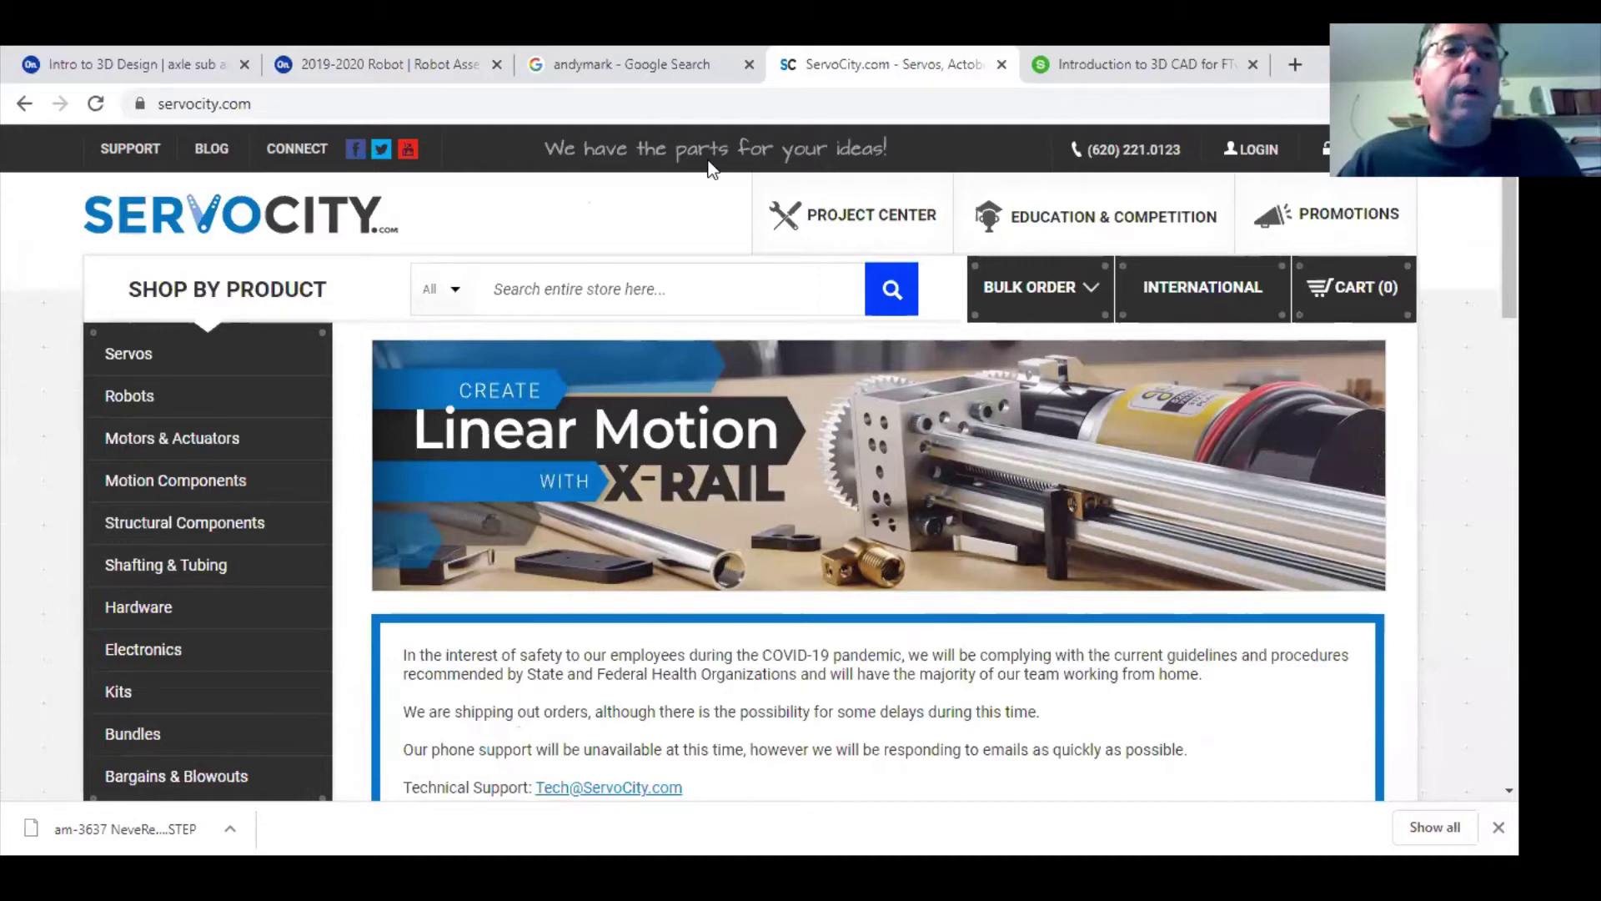
pyautogui.click(145, 64)
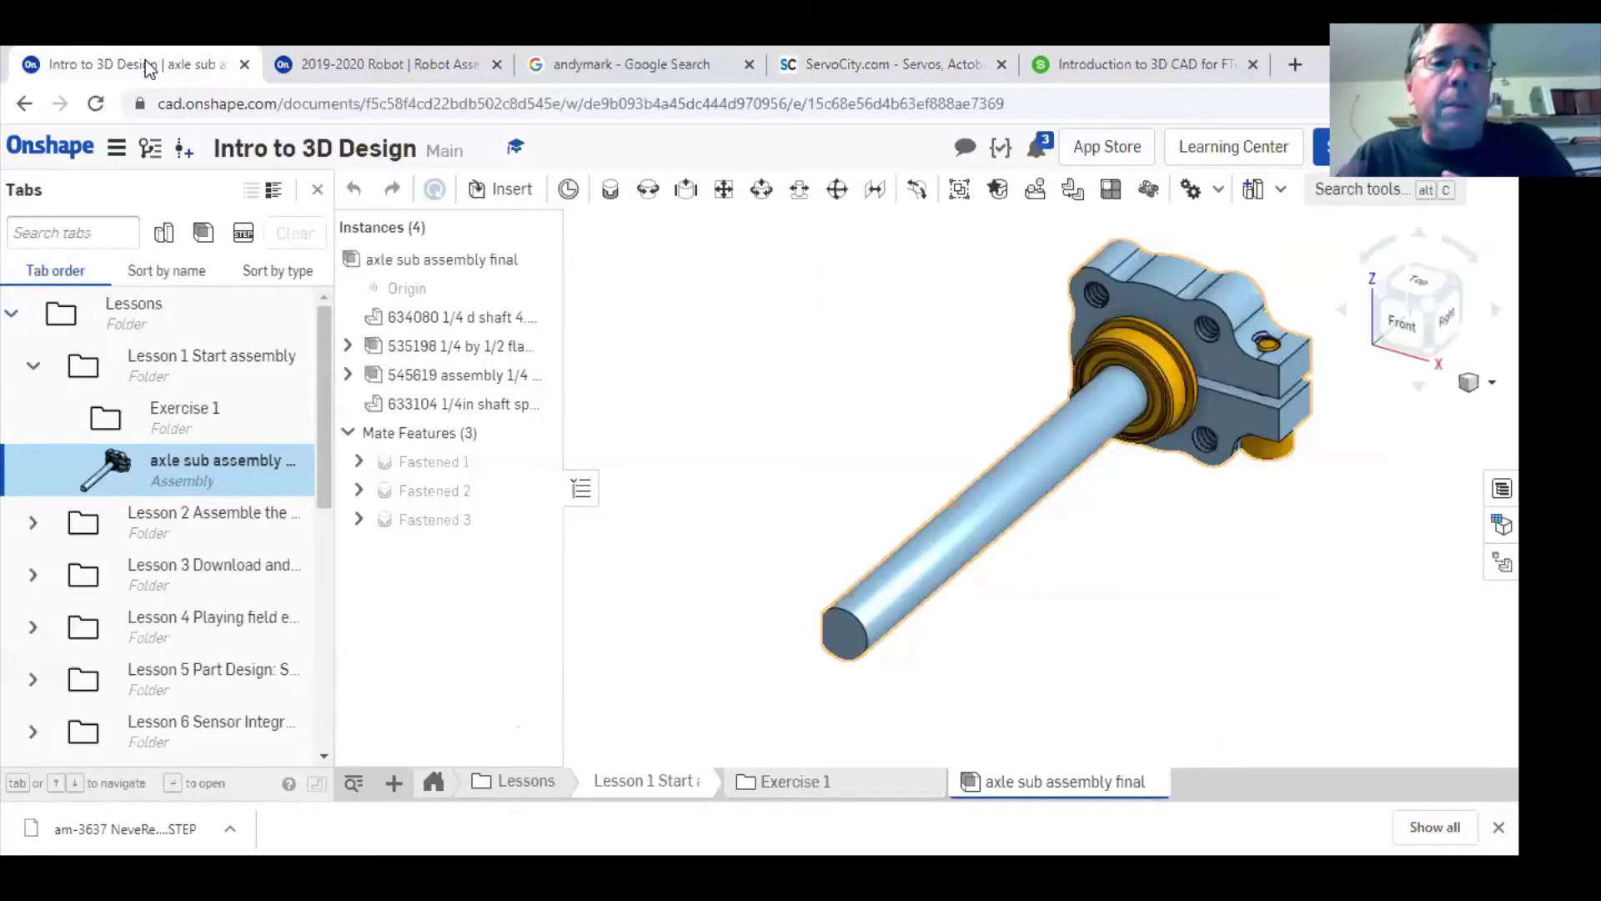
pyautogui.click(347, 65)
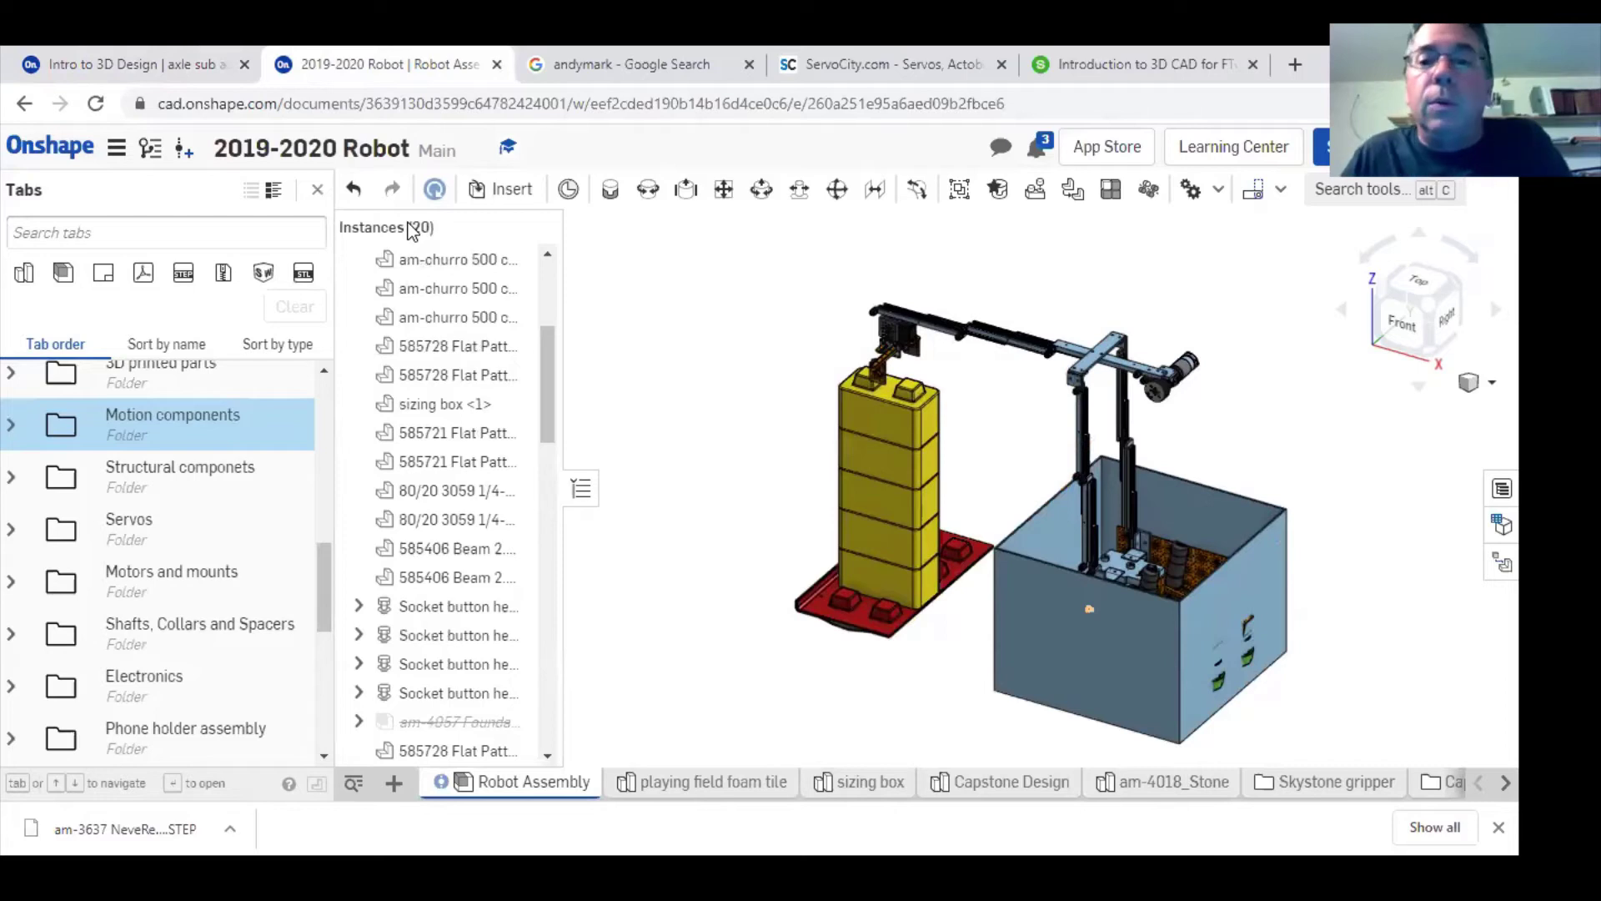
# - View the robot lift and stone stack from the front, and look through the design folders in the document's list
pyautogui.moveTo(319, 598); pyautogui.dragTo(330, 462)
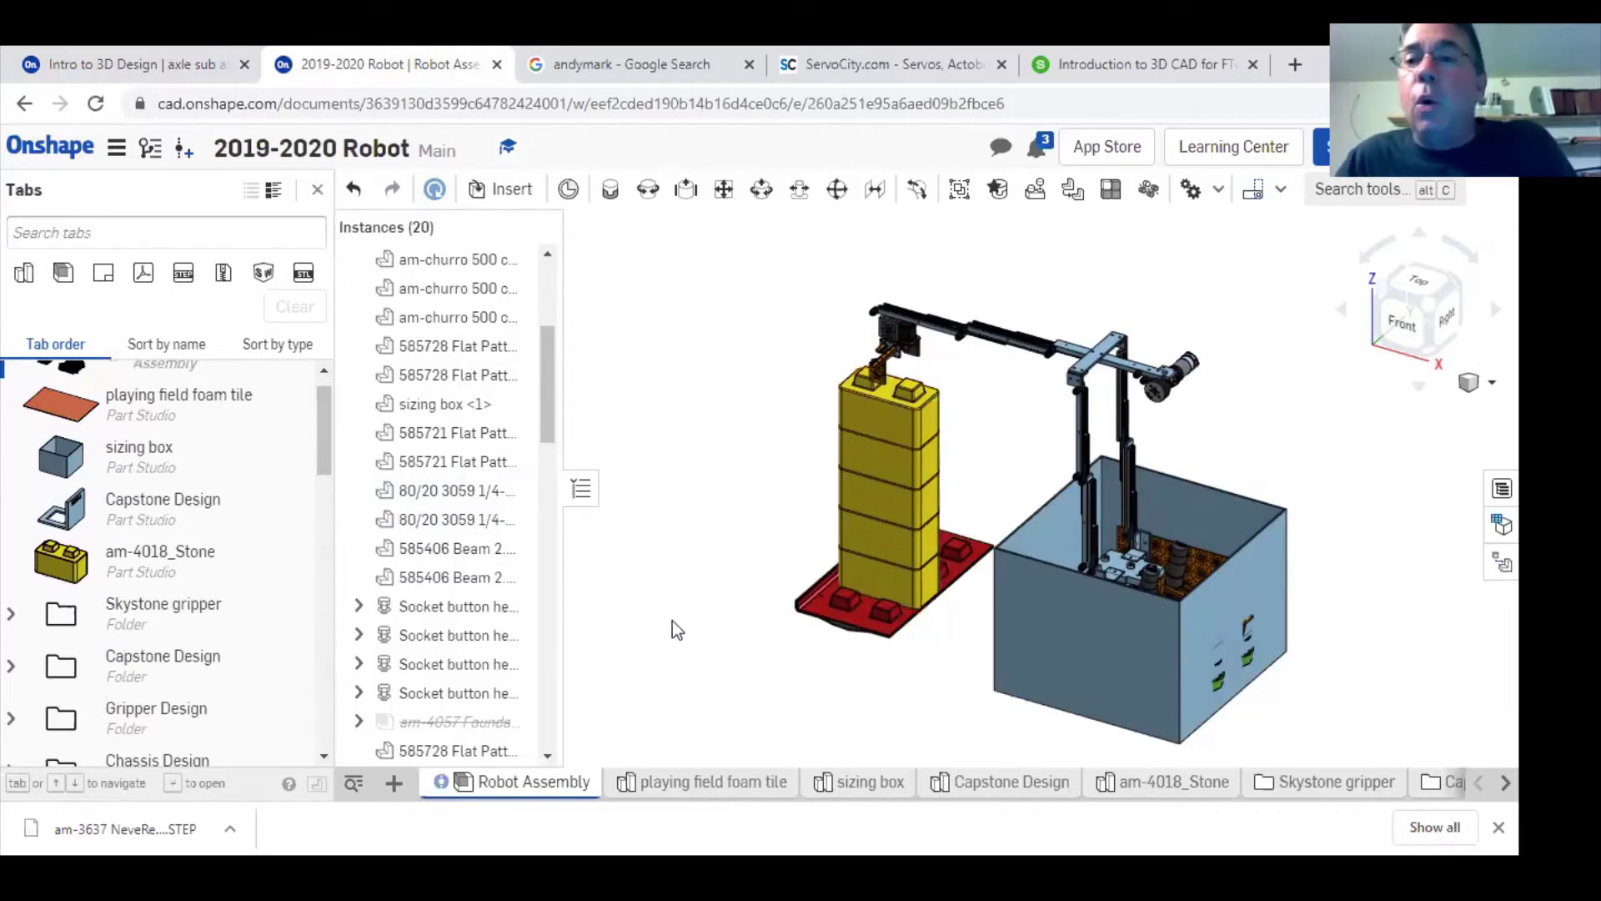
pyautogui.click(1404, 332)
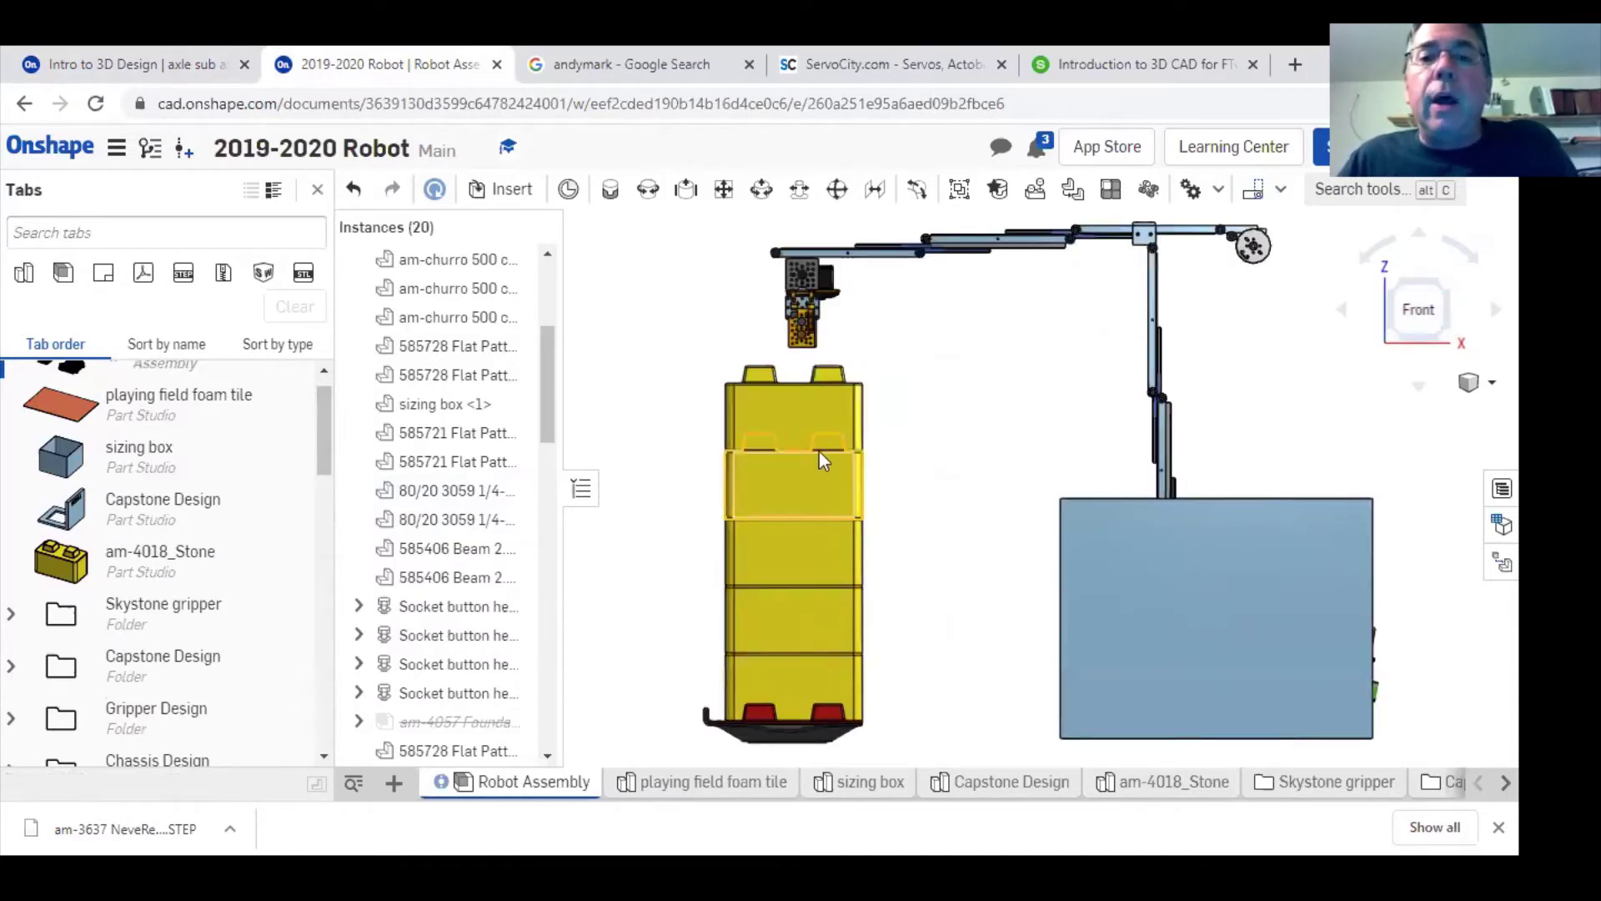
pyautogui.click(826, 408)
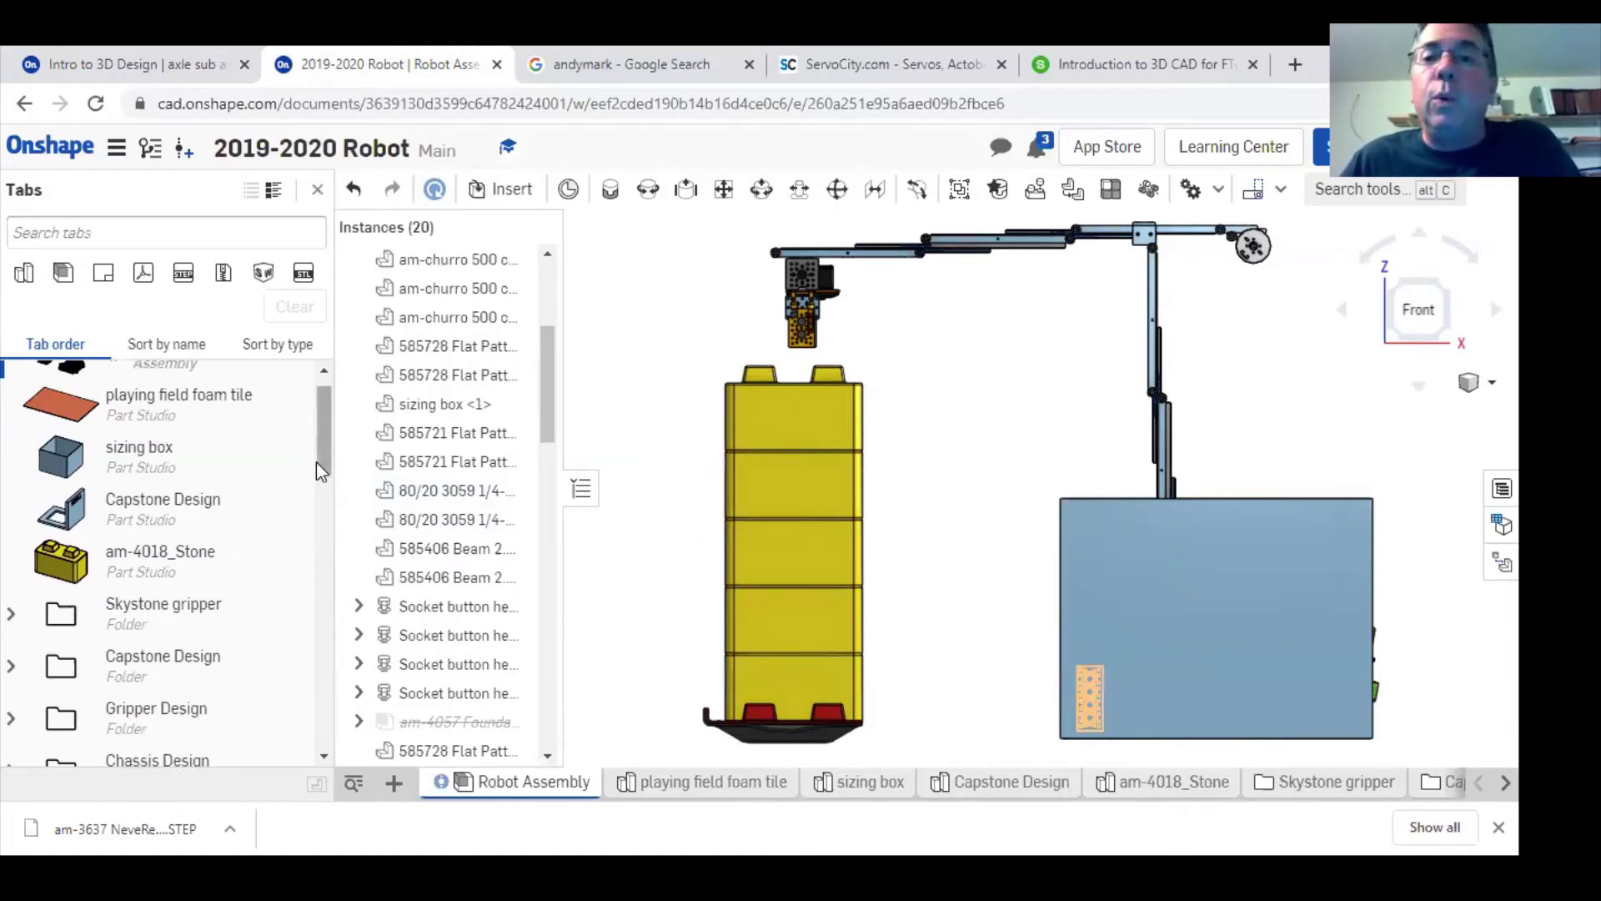
pyautogui.moveTo(325, 453); pyautogui.dragTo(321, 552)
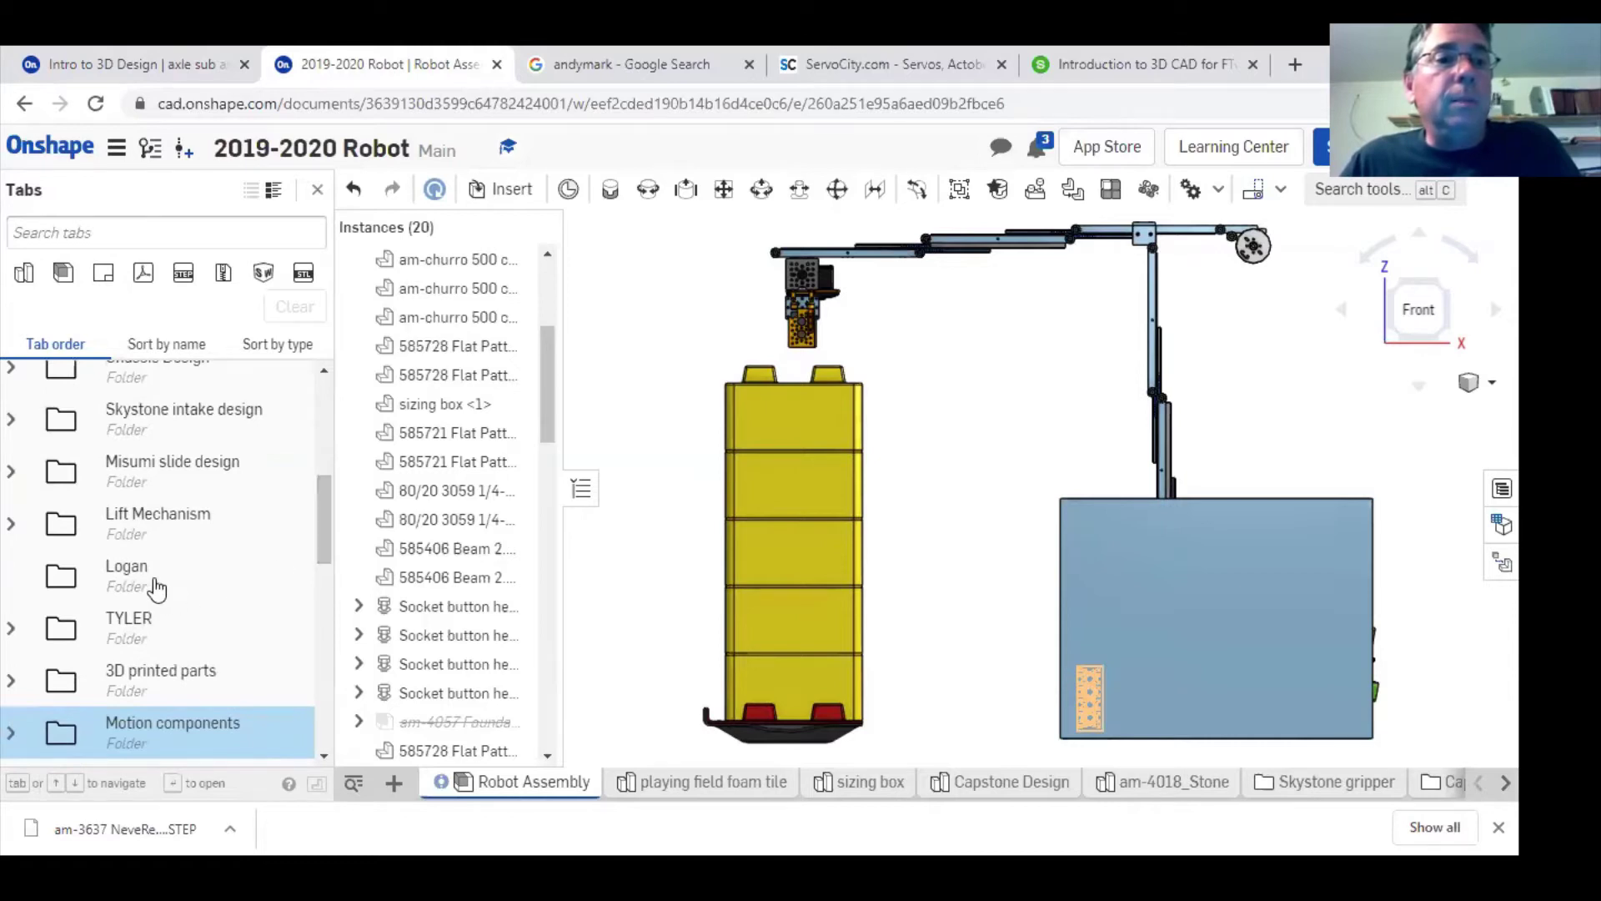
# - Look through the Lift Mechanism and Misumi slide design folders and open the Misumi rigging sub-assembly
pyautogui.click(11, 525)
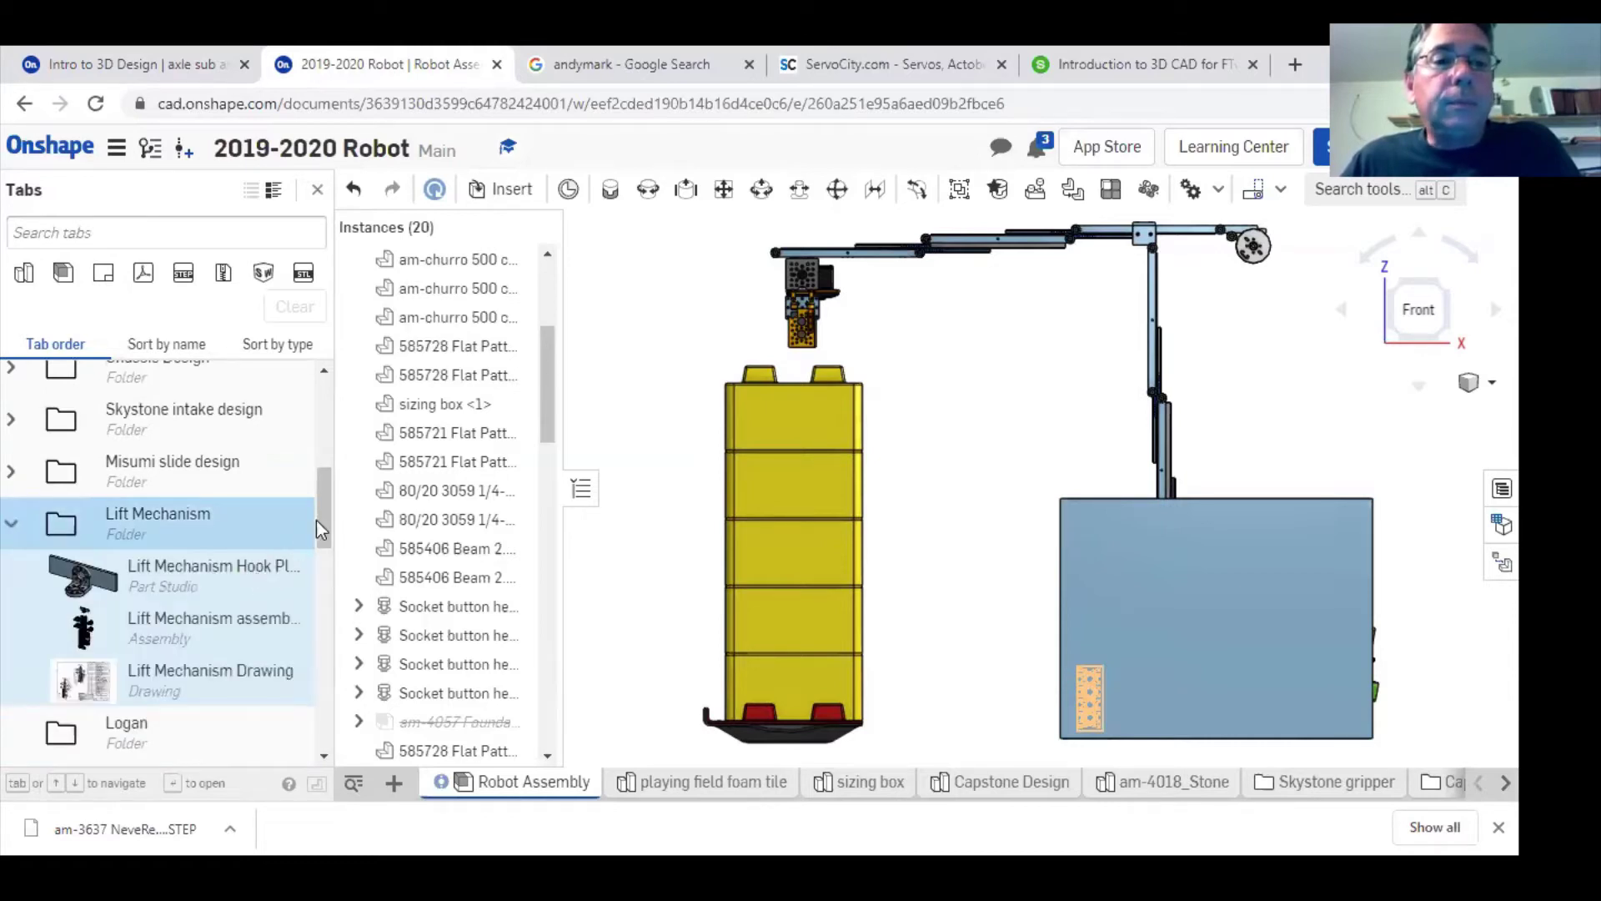
pyautogui.click(13, 523)
pyautogui.click(12, 472)
pyautogui.moveTo(325, 476); pyautogui.dragTo(317, 576)
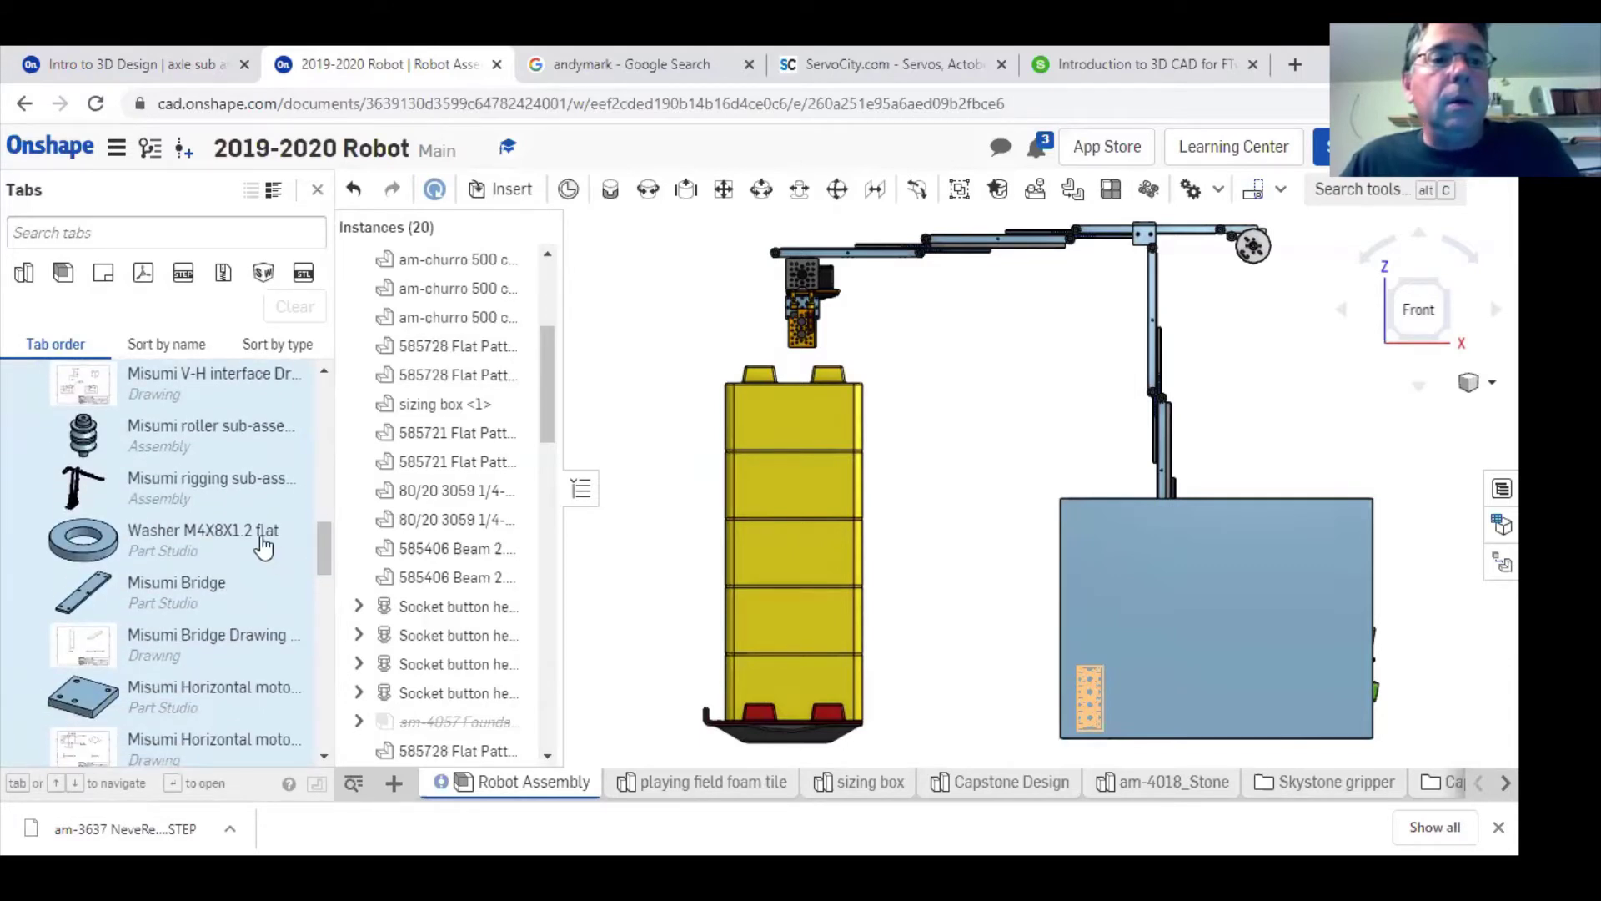
pyautogui.click(217, 490)
pyautogui.click(218, 490)
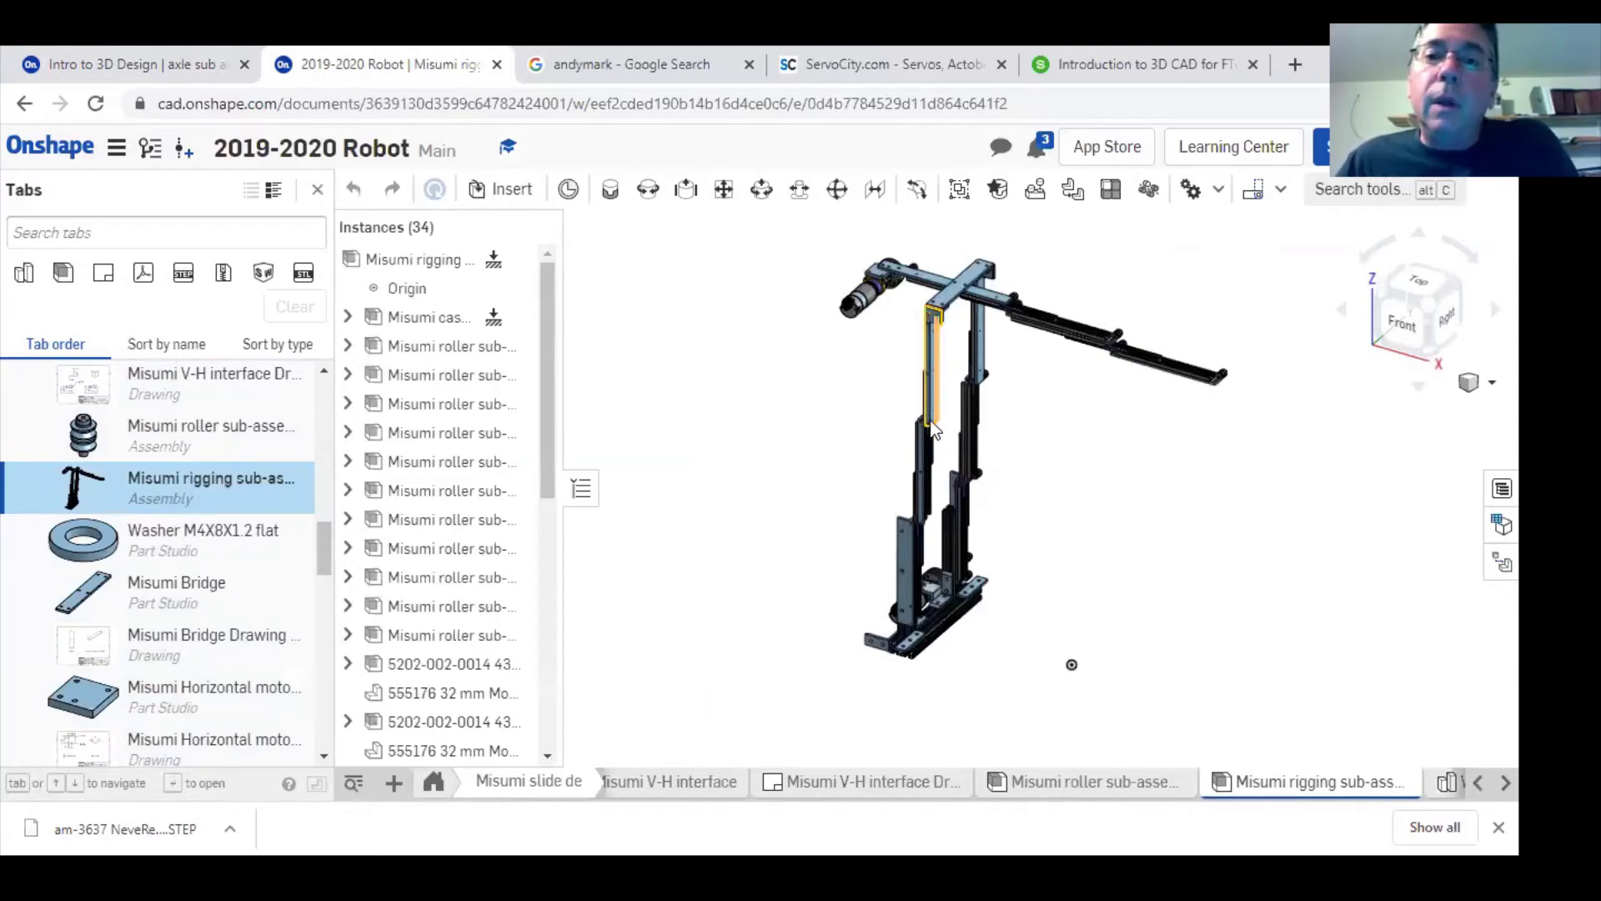
# - Lower the vertical slides of the Misumi rigging sub-assembly and retract its horizontal slides
pyautogui.moveTo(932, 428); pyautogui.dragTo(905, 693)
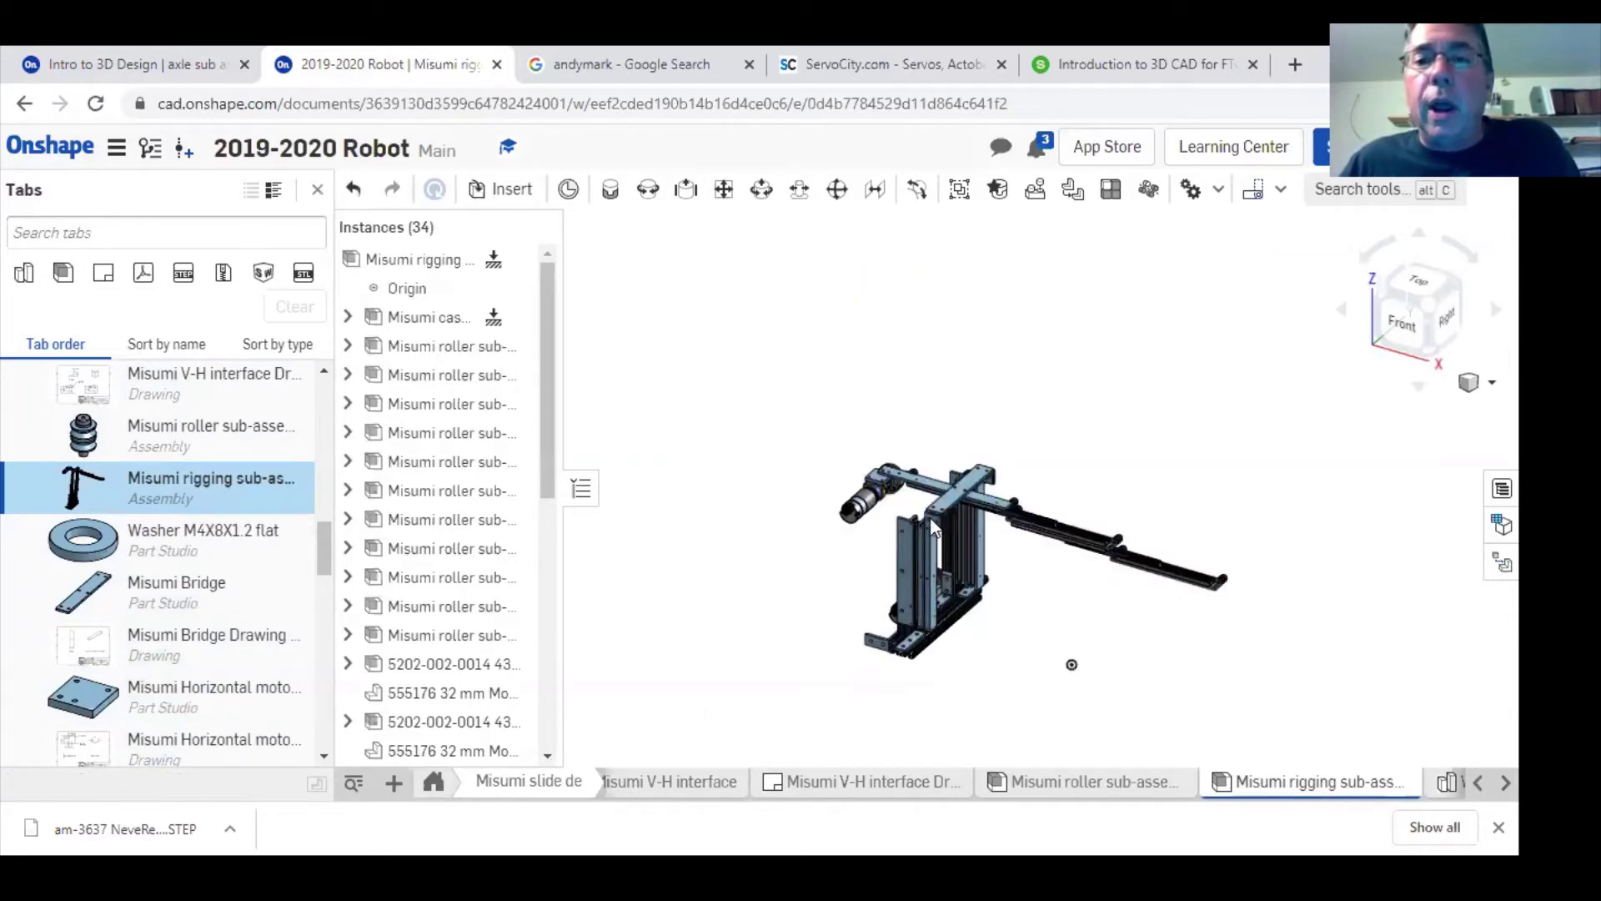
pyautogui.moveTo(923, 517); pyautogui.dragTo(932, 557)
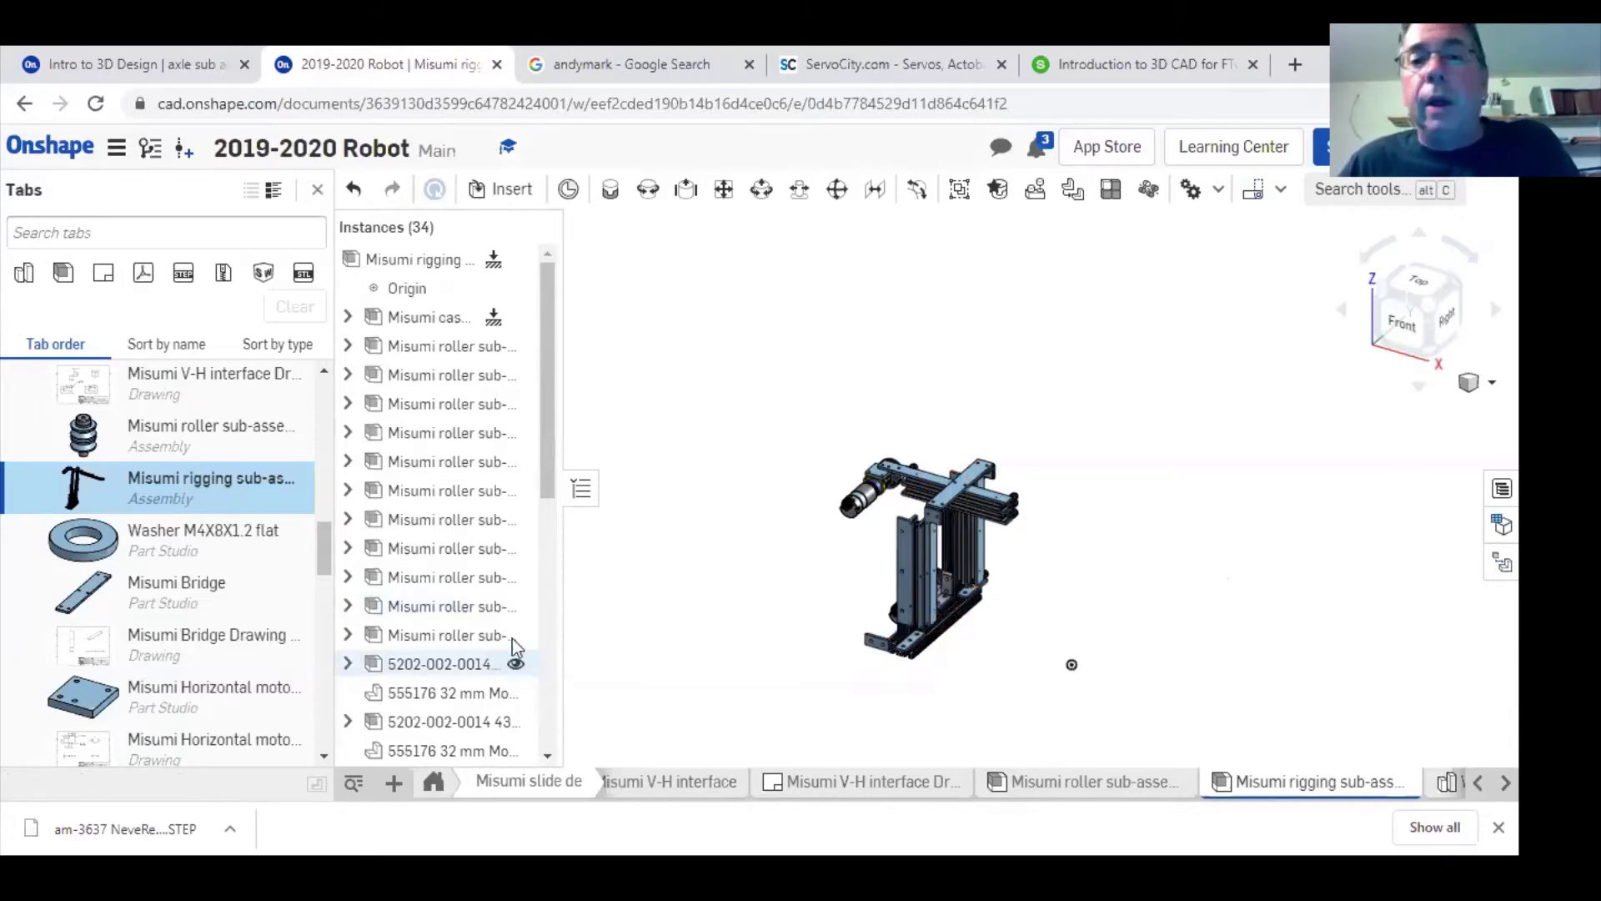
# - Switch to the Intro to 3D Design document and look through its lesson and component folders
pyautogui.moveTo(325, 509); pyautogui.dragTo(322, 389)
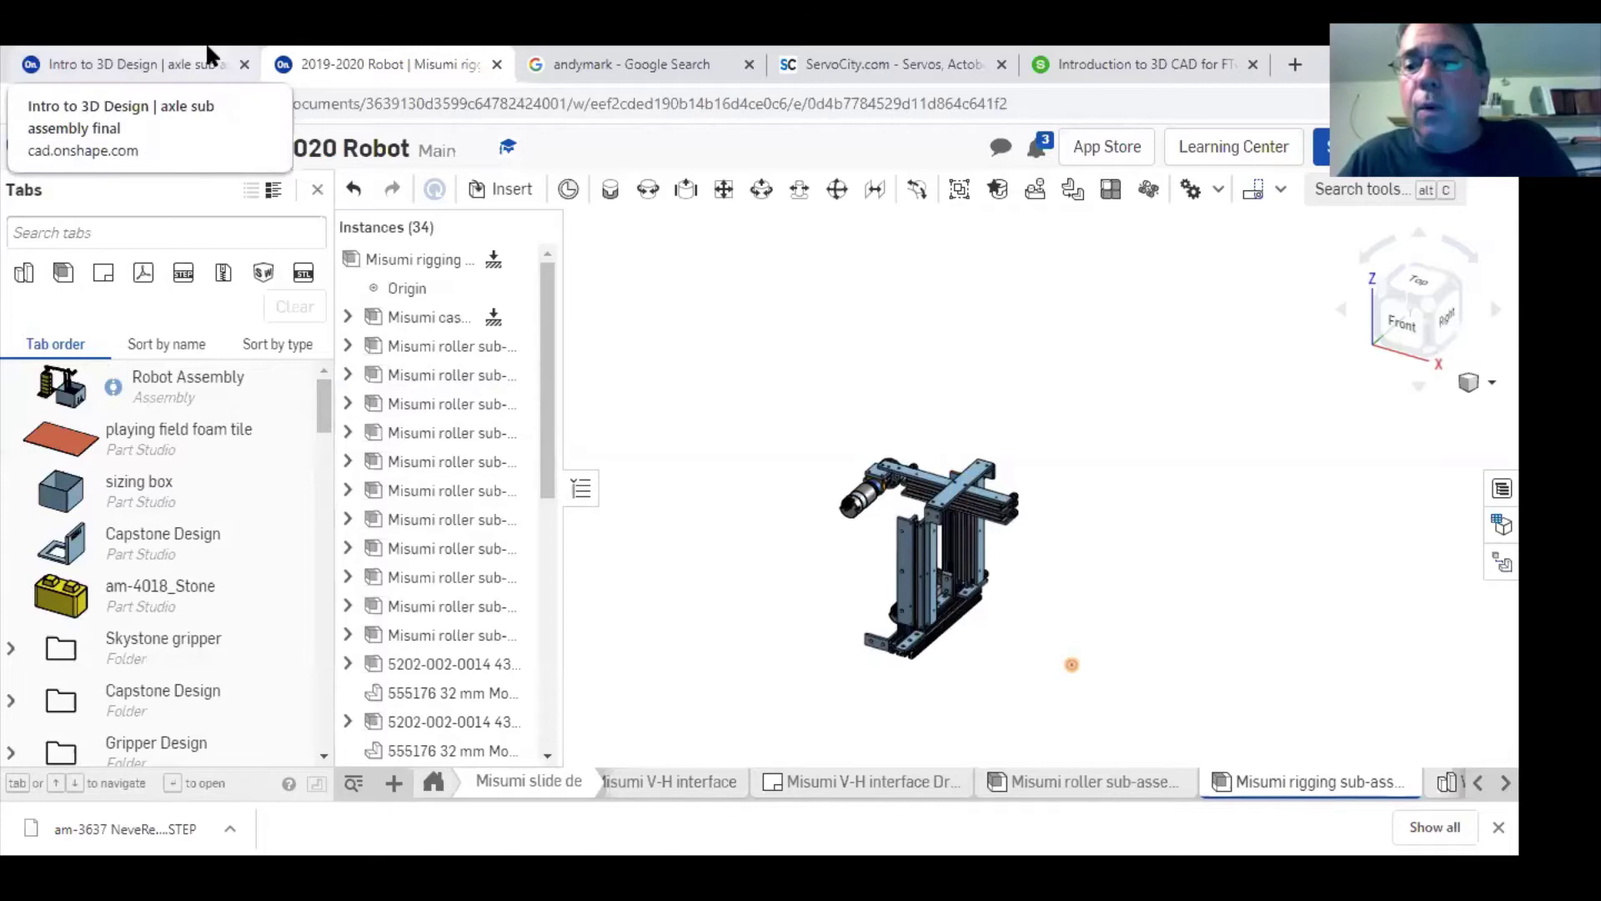
pyautogui.click(83, 57)
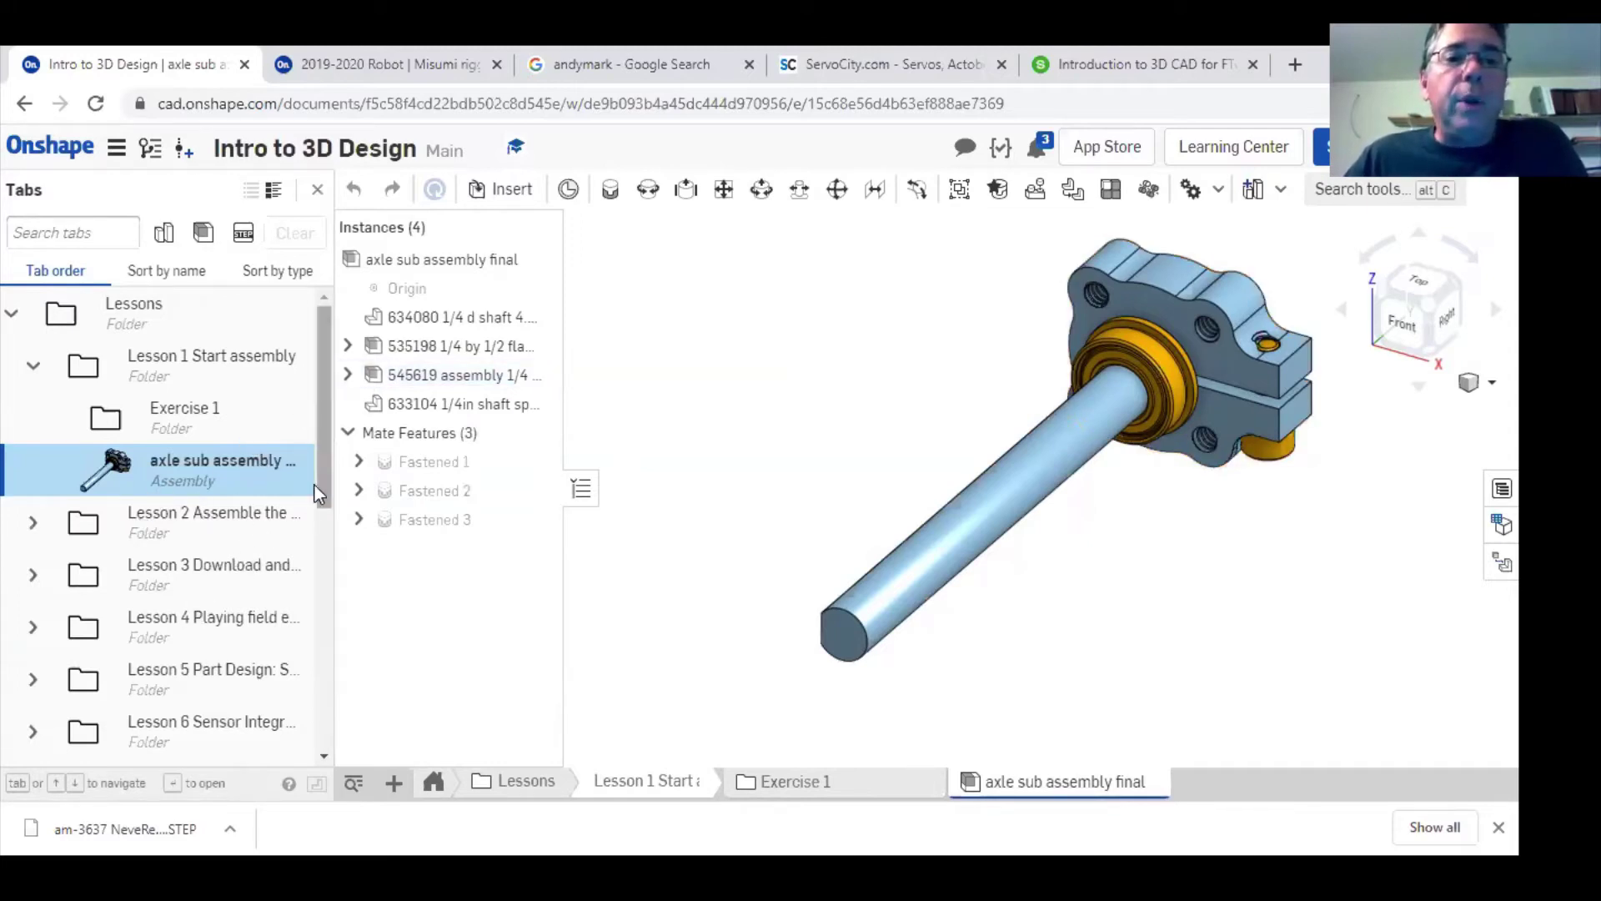
pyautogui.scroll(-7, 317, 492)
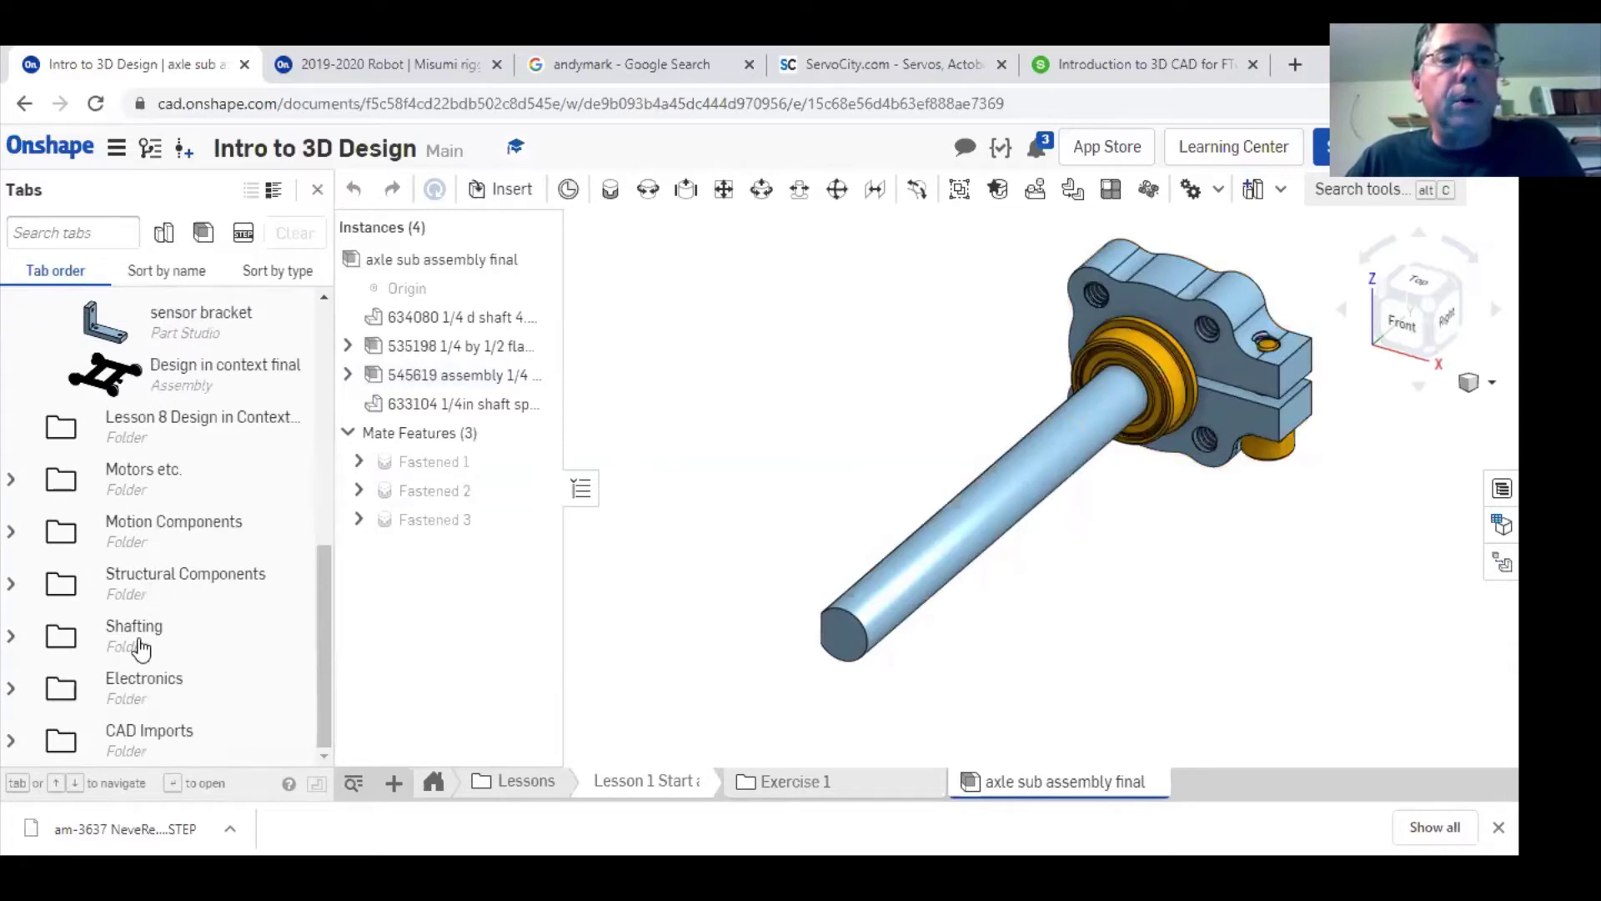
pyautogui.moveTo(325, 643); pyautogui.dragTo(332, 355)
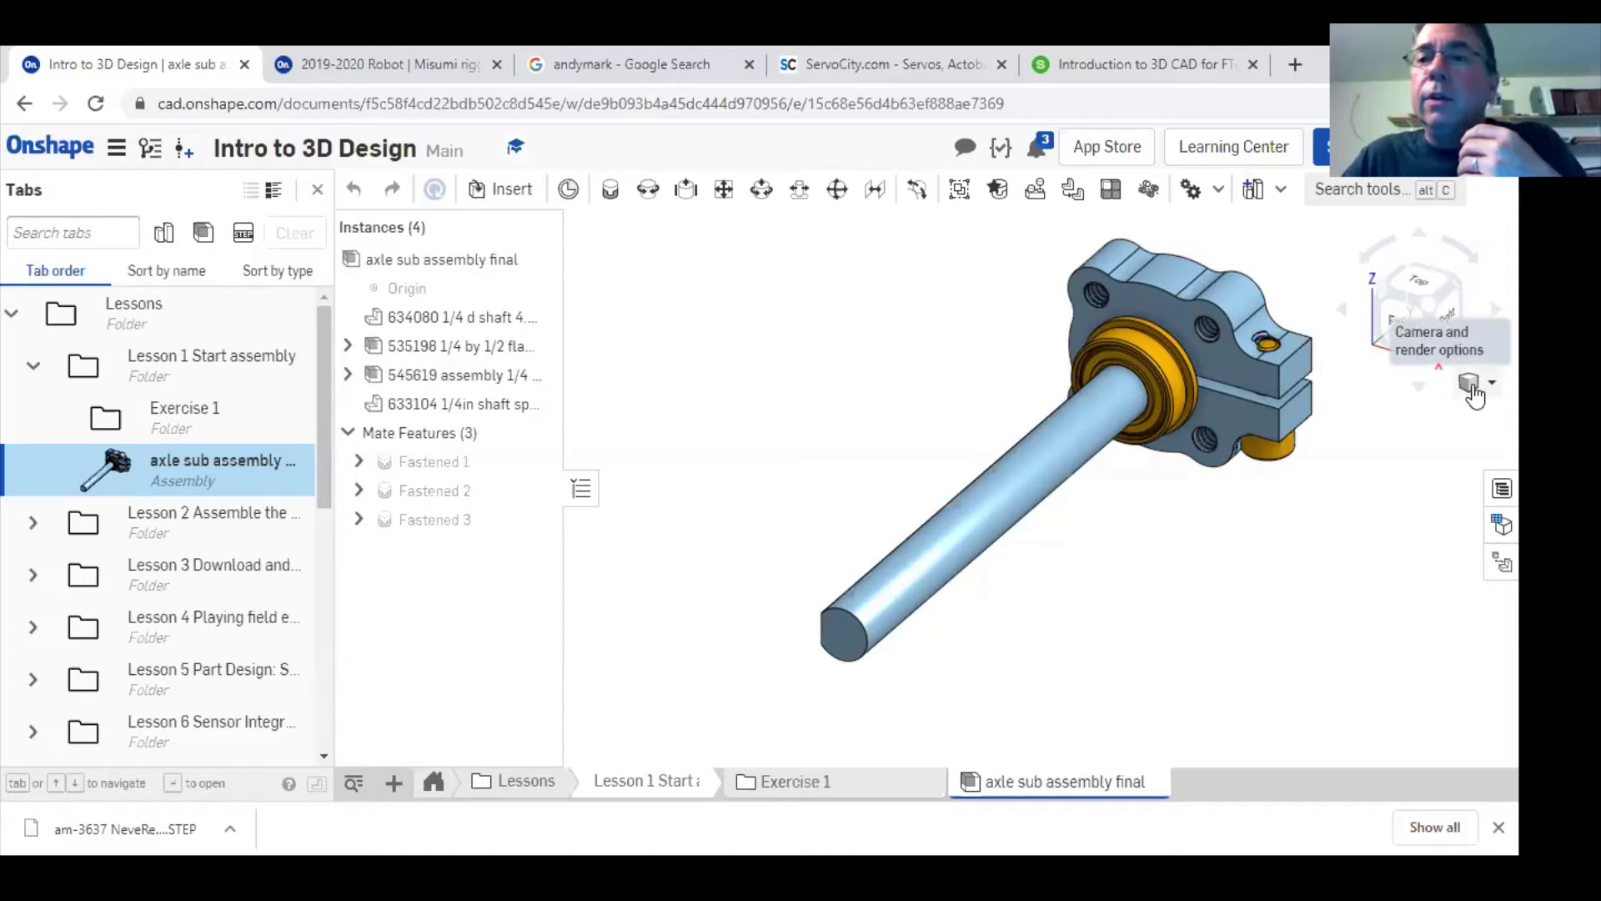
# - View the finished axle sub assembly from the front and the side, and return to an isometric view
pyautogui.click(1402, 334)
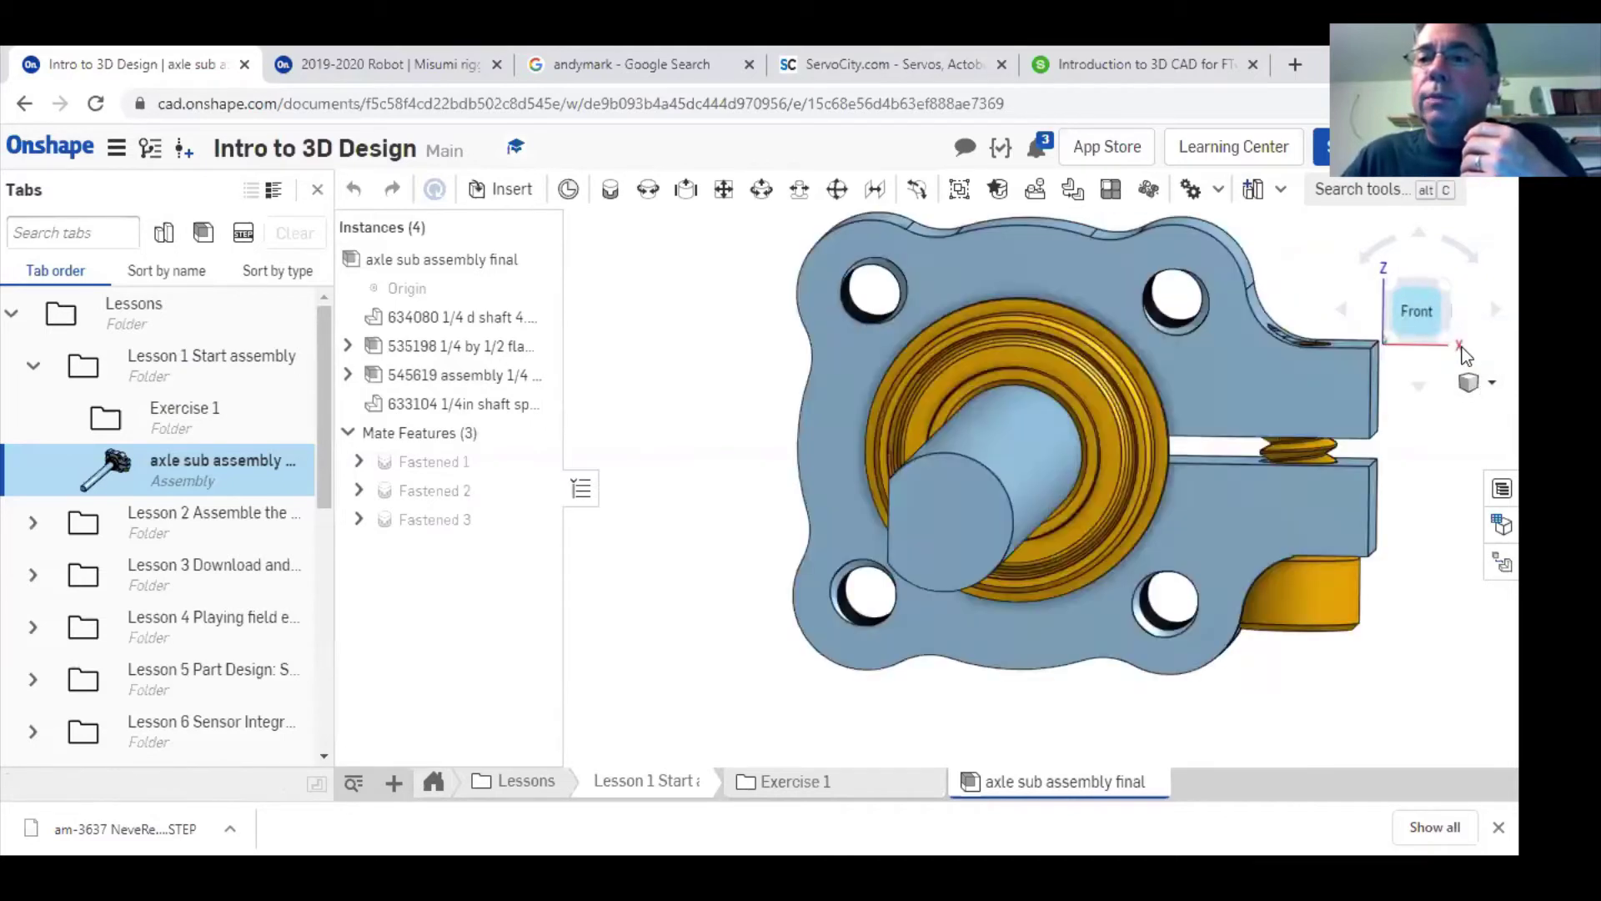
pyautogui.click(1341, 309)
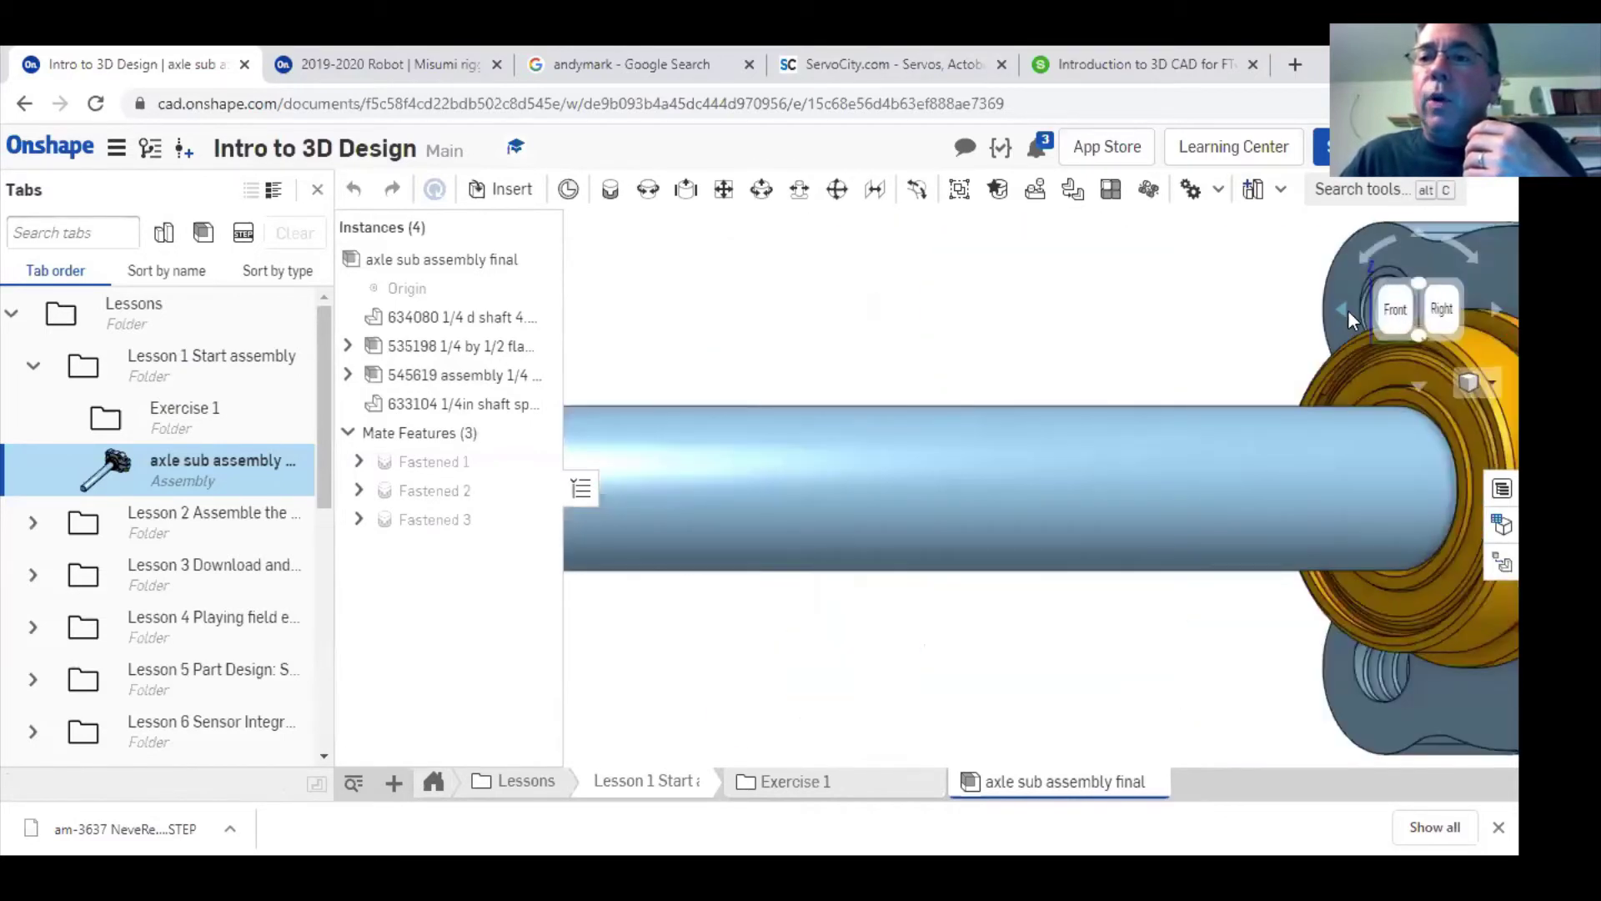
pyautogui.click(1472, 386)
pyautogui.click(1450, 409)
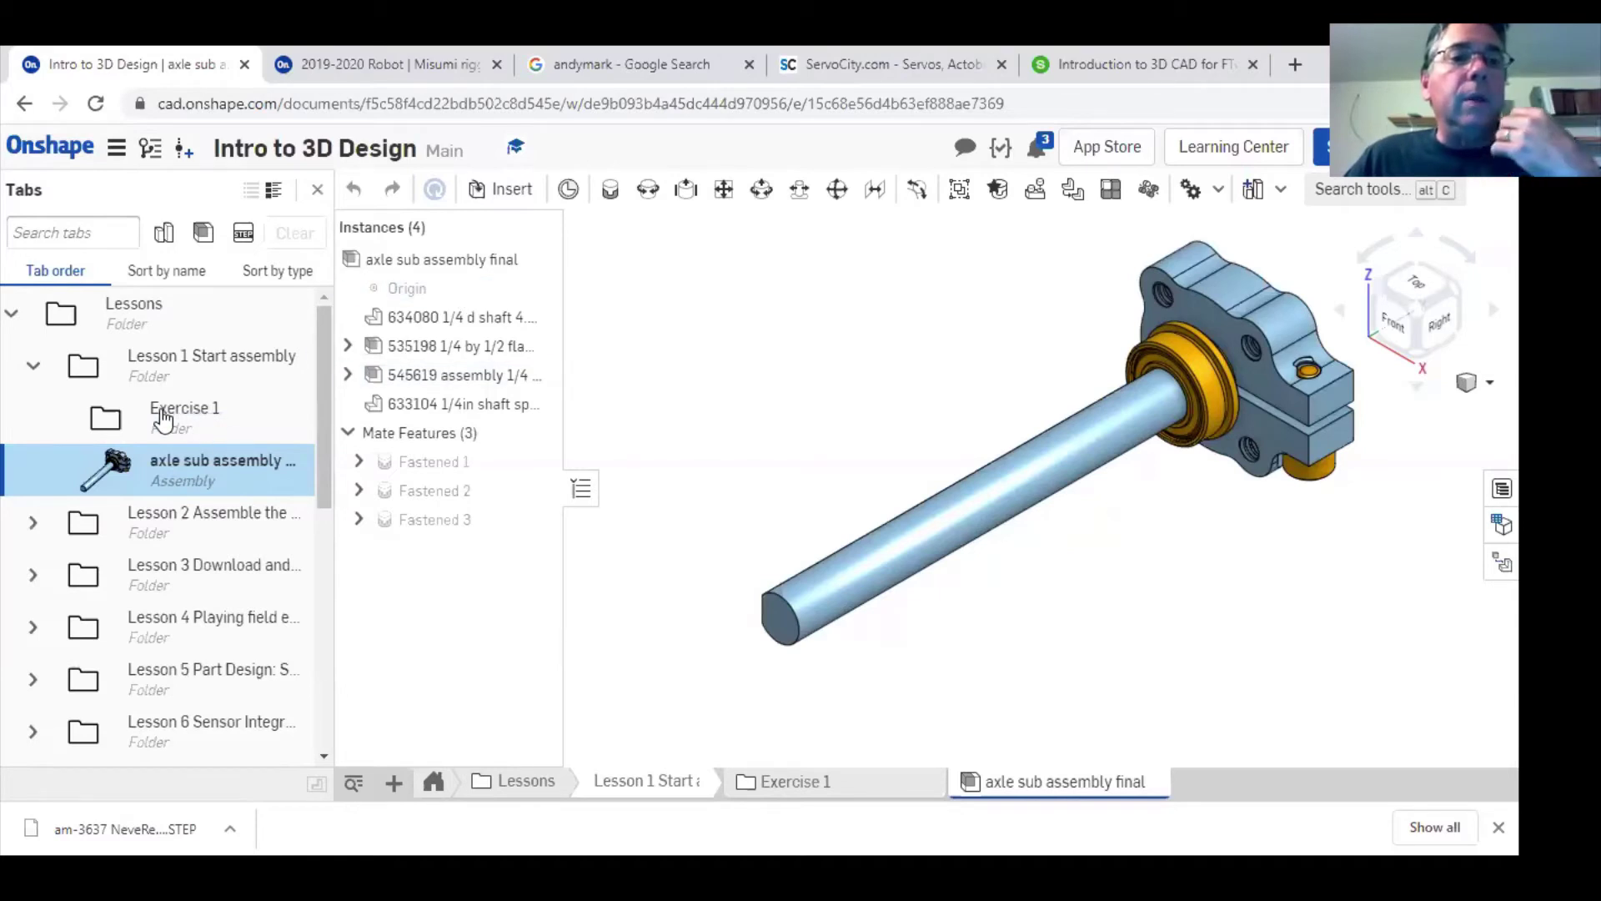
# - Create a new assembly inside the Lesson 1 Start assembly folder
pyautogui.rightClick(158, 375)
pyautogui.moveTo(199, 389)
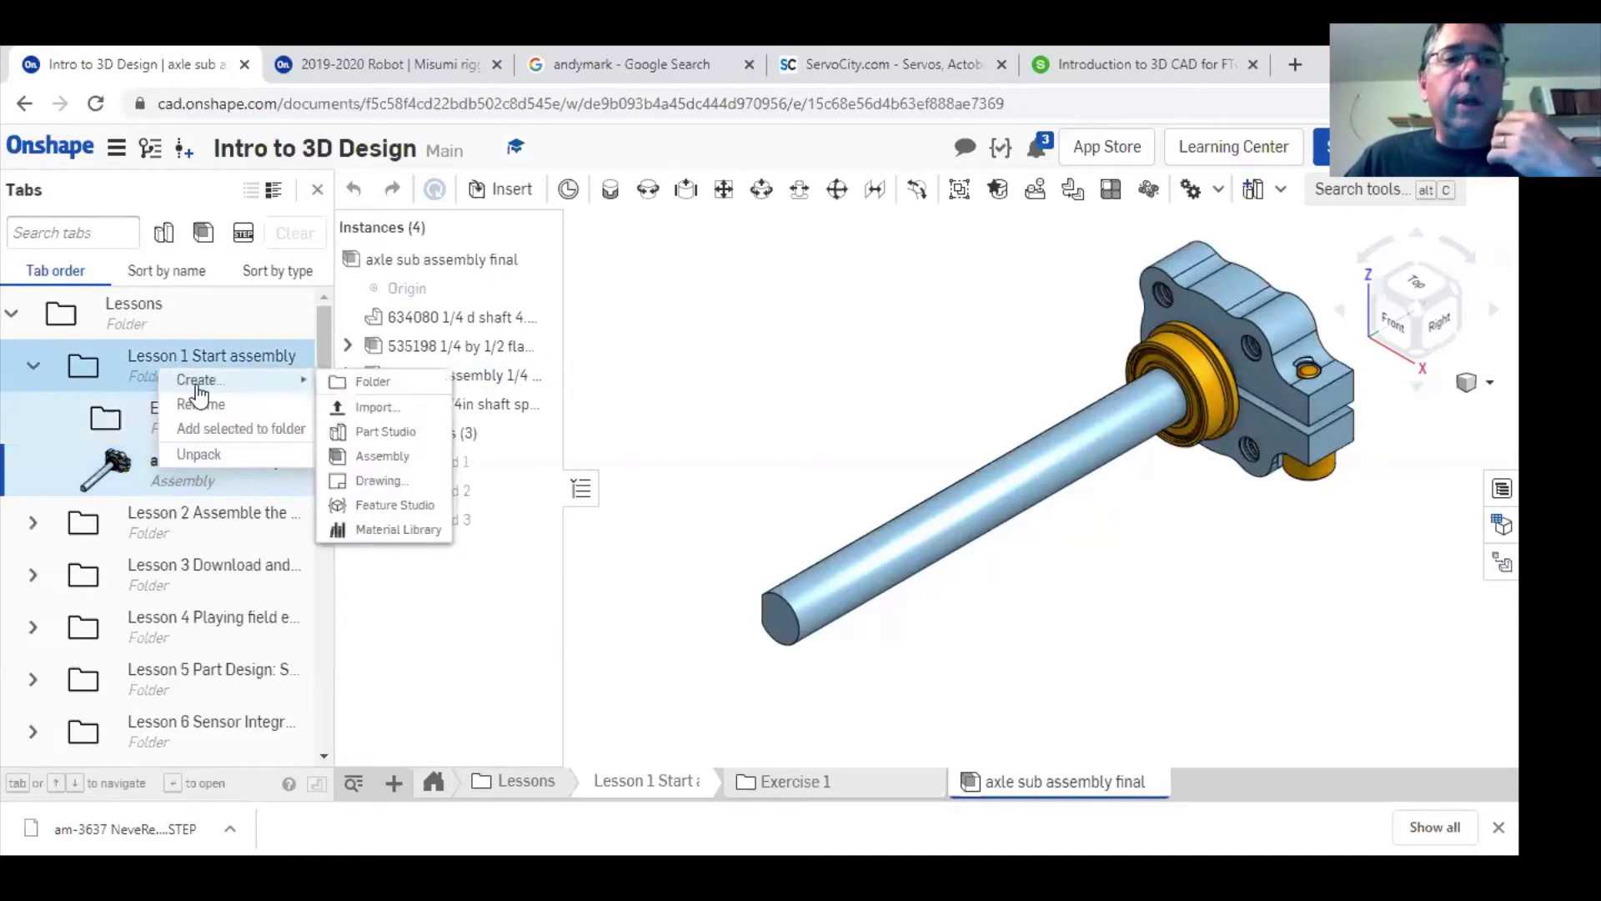
pyautogui.click(384, 455)
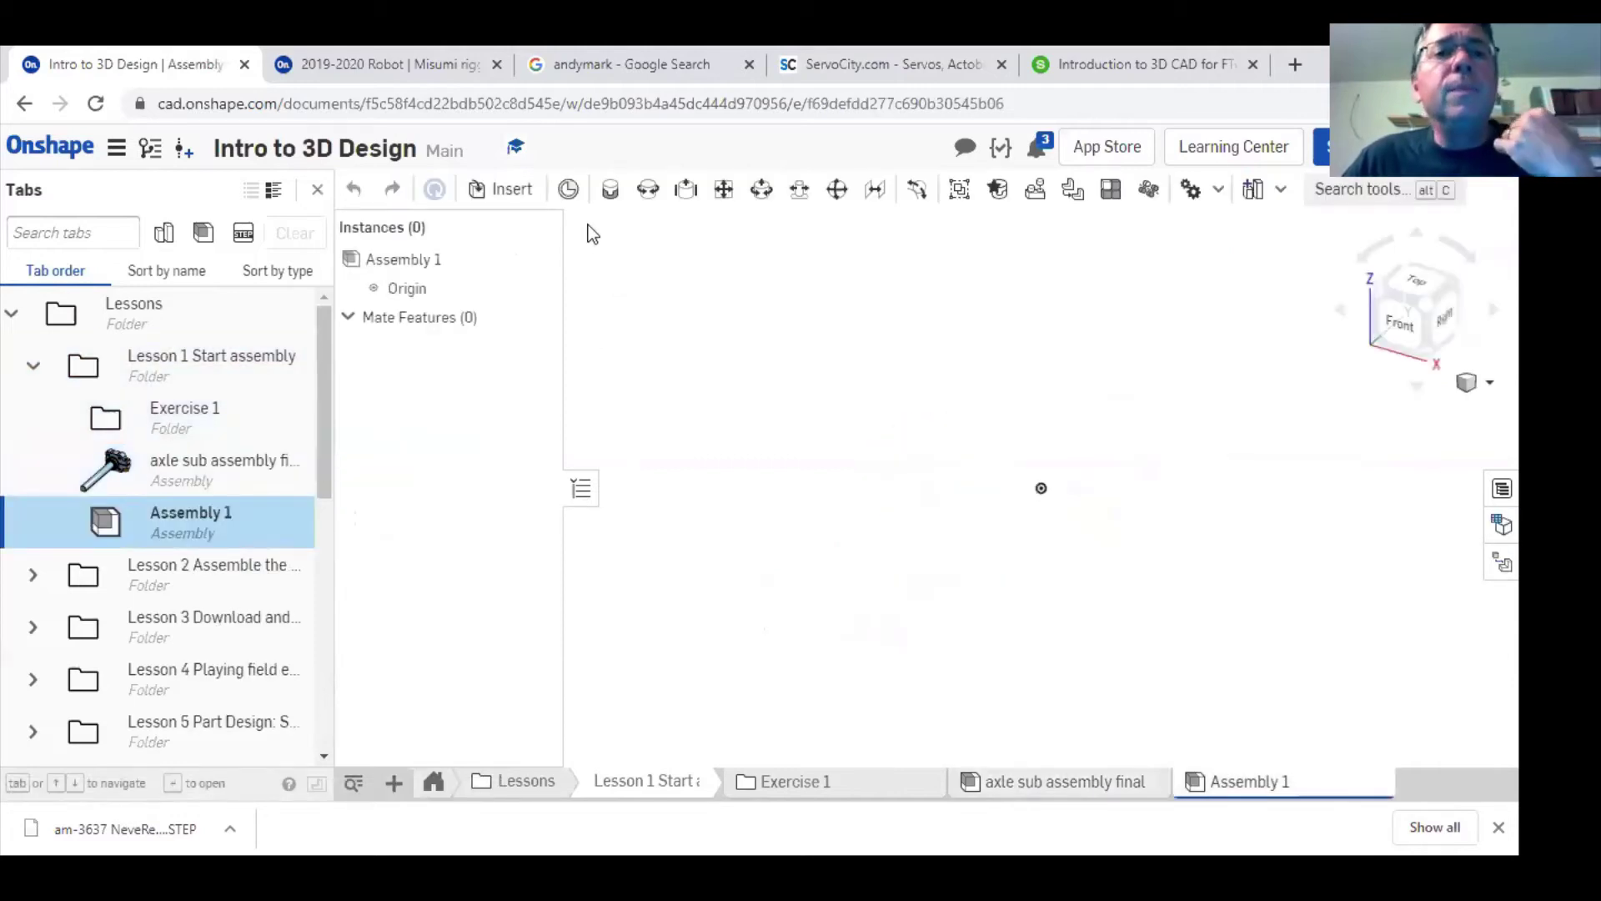
# - Insert the 634080 1/4 D shaft 4.0 in and the 633104 1/4in shaft spacer into the new assembly
pyautogui.click(506, 199)
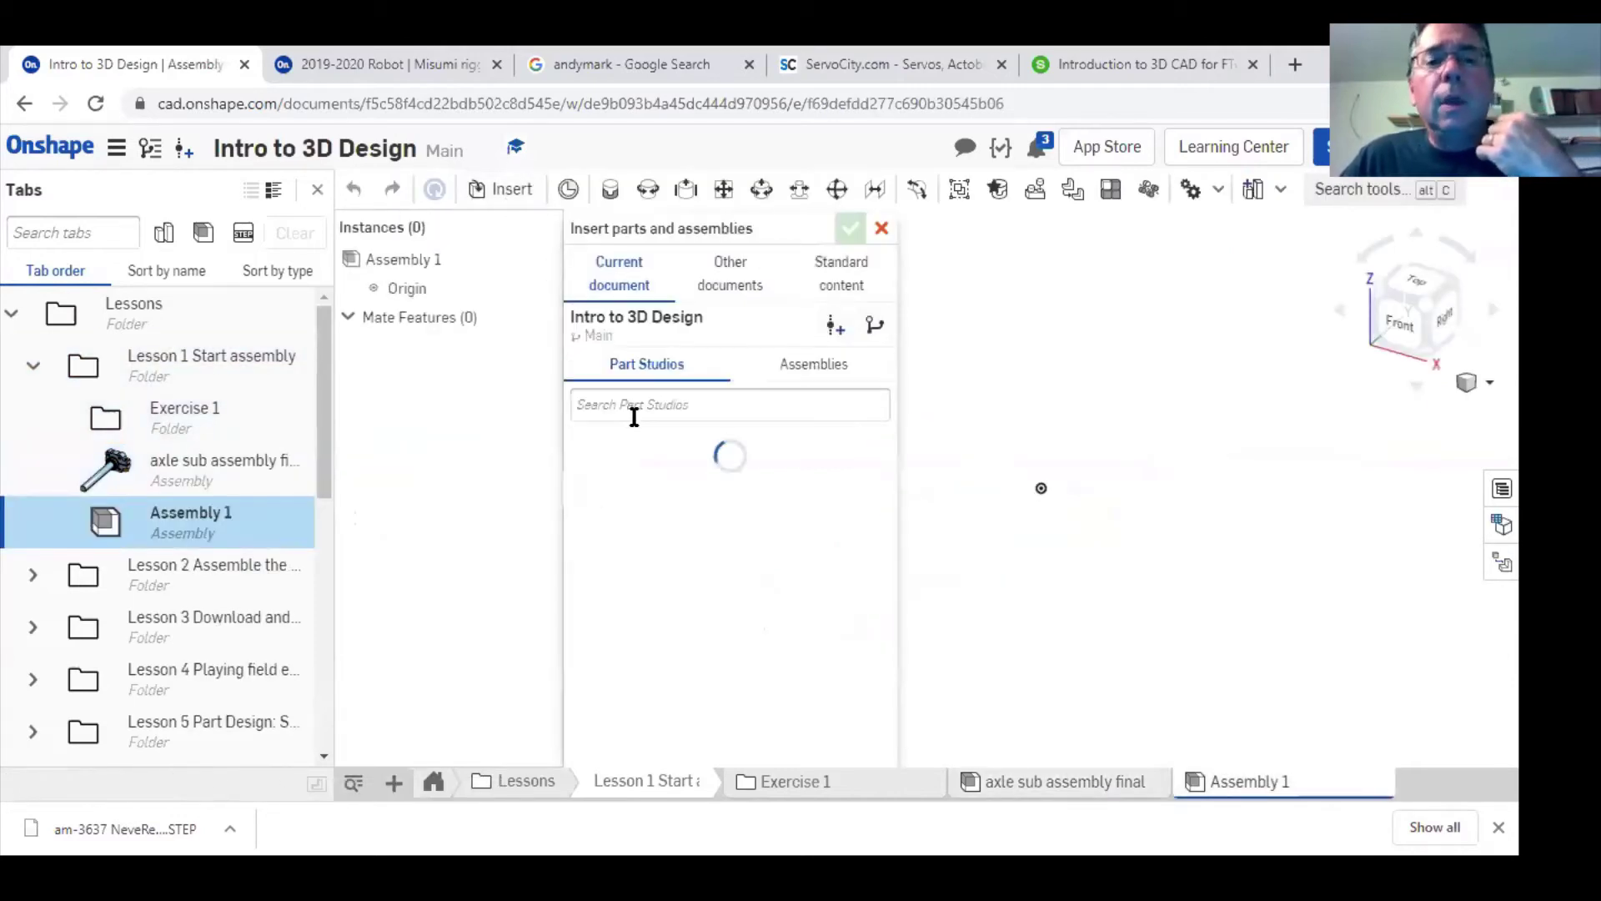
pyautogui.scroll(-3, 650, 584)
pyautogui.scroll(3, 656, 586)
pyautogui.scroll(-10, 687, 593)
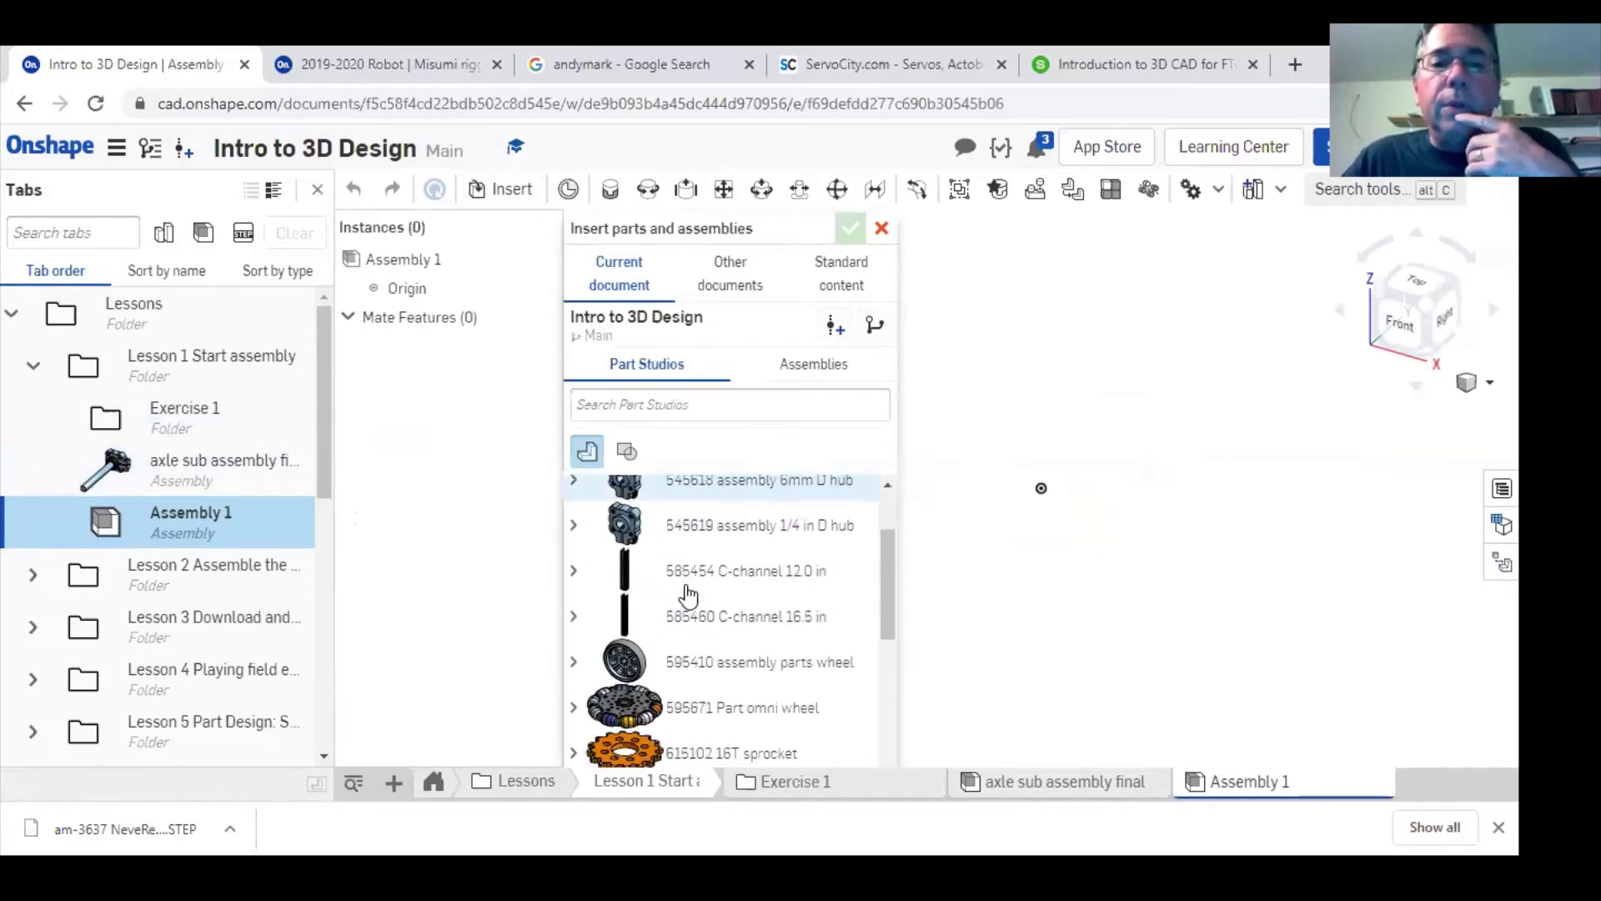
pyautogui.scroll(-1, 689, 593)
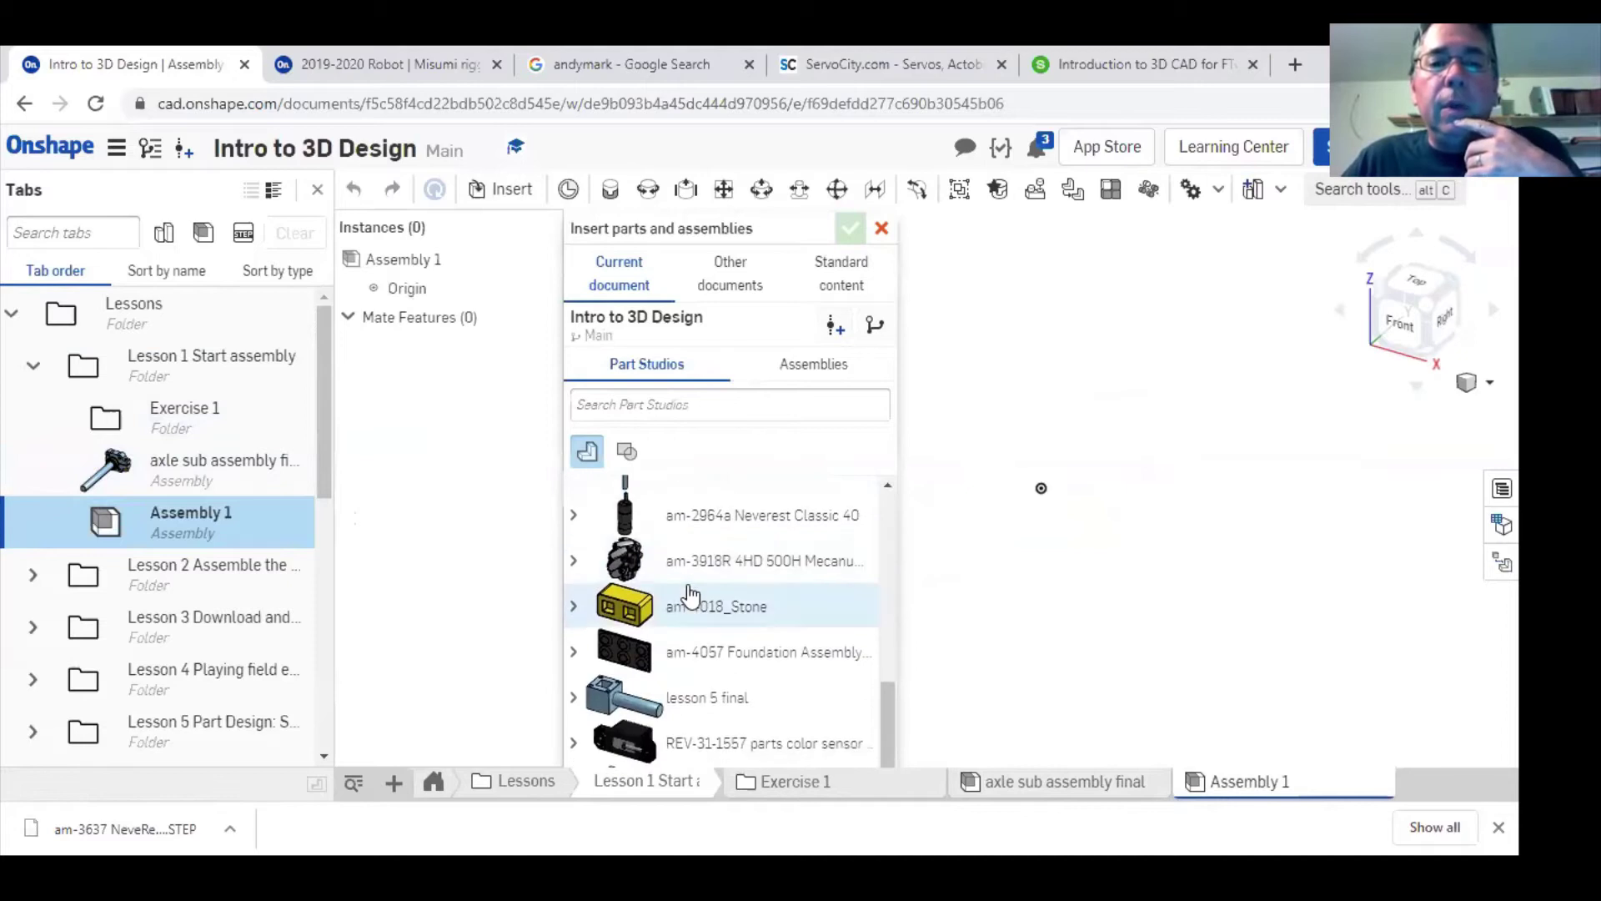
pyautogui.scroll(5, 733, 692)
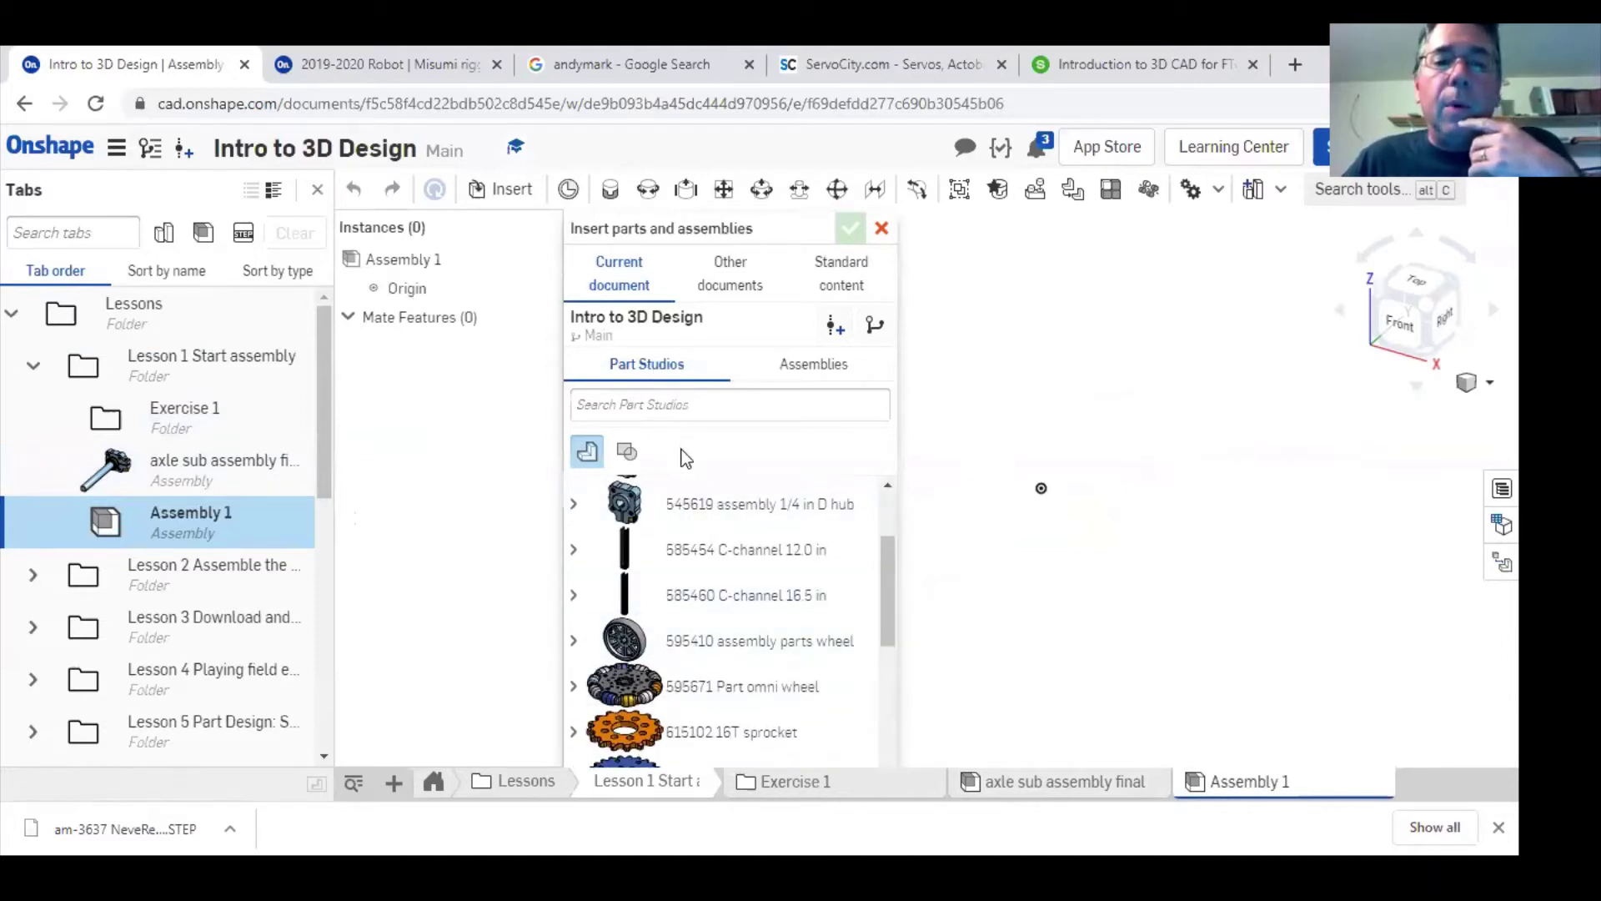
pyautogui.scroll(-5, 682, 530)
pyautogui.scroll(2, 690, 618)
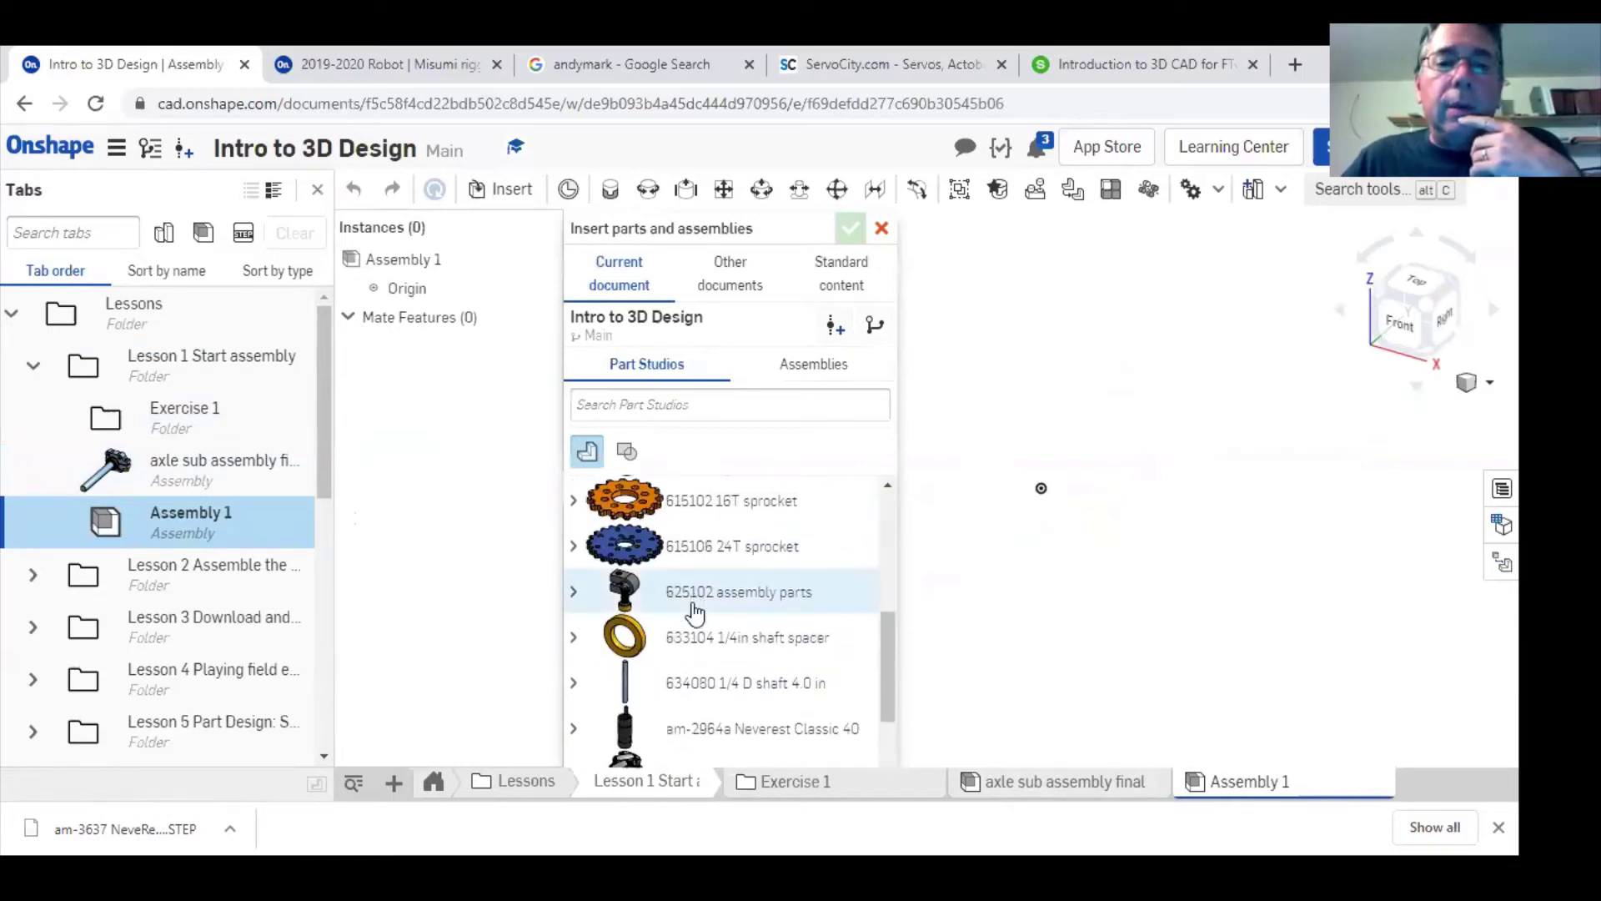
pyautogui.scroll(-1, 690, 608)
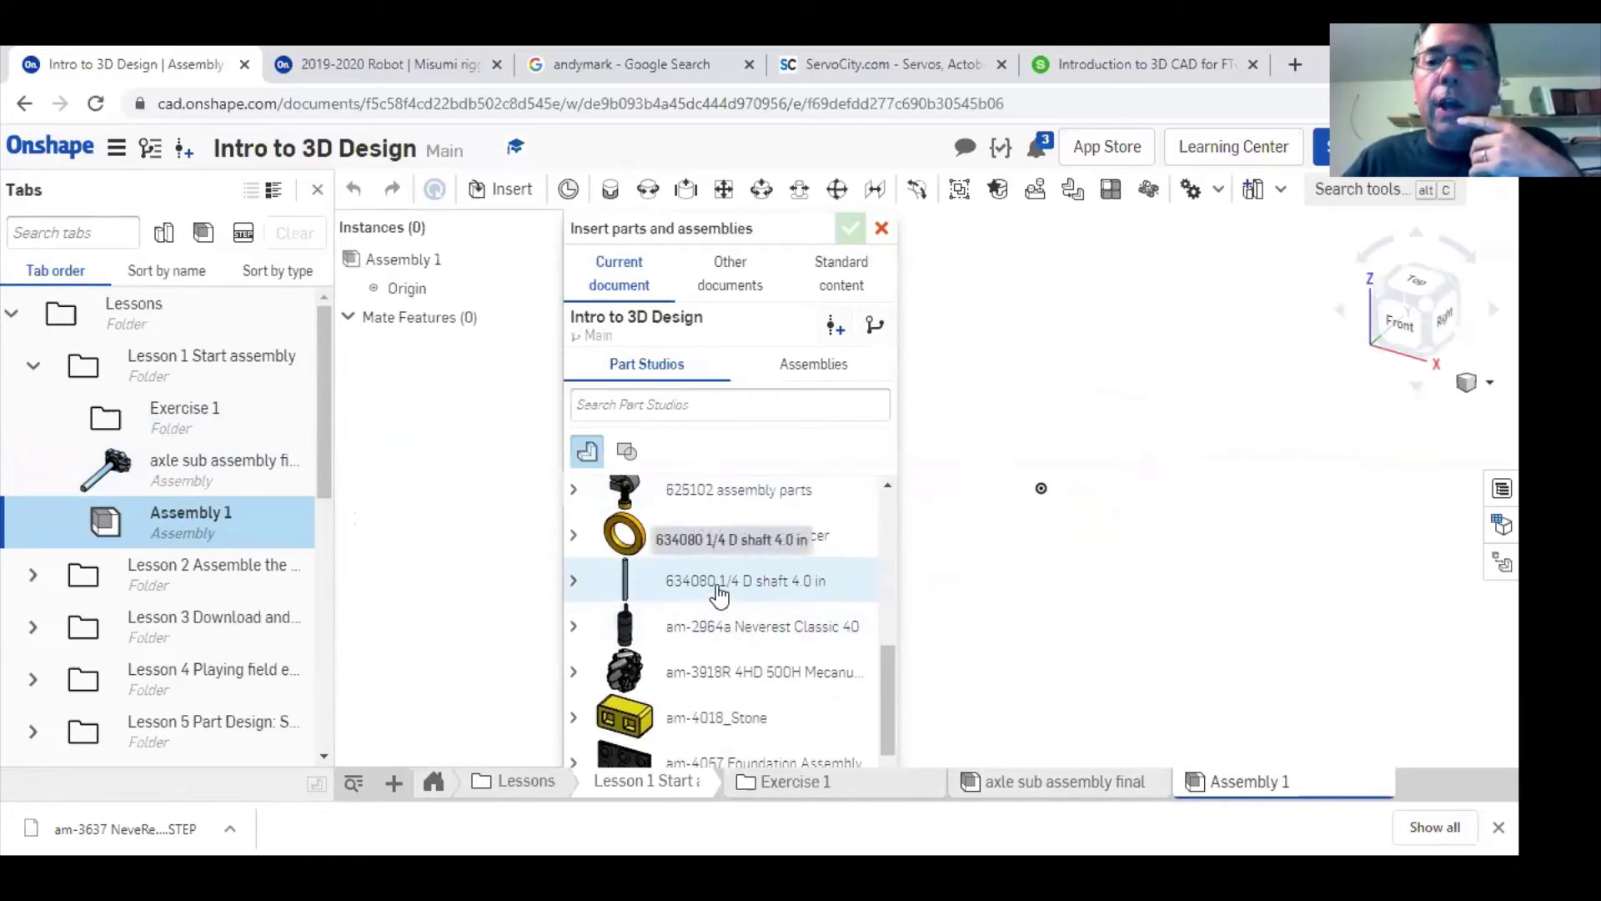
pyautogui.click(722, 584)
pyautogui.click(697, 538)
pyautogui.click(1013, 532)
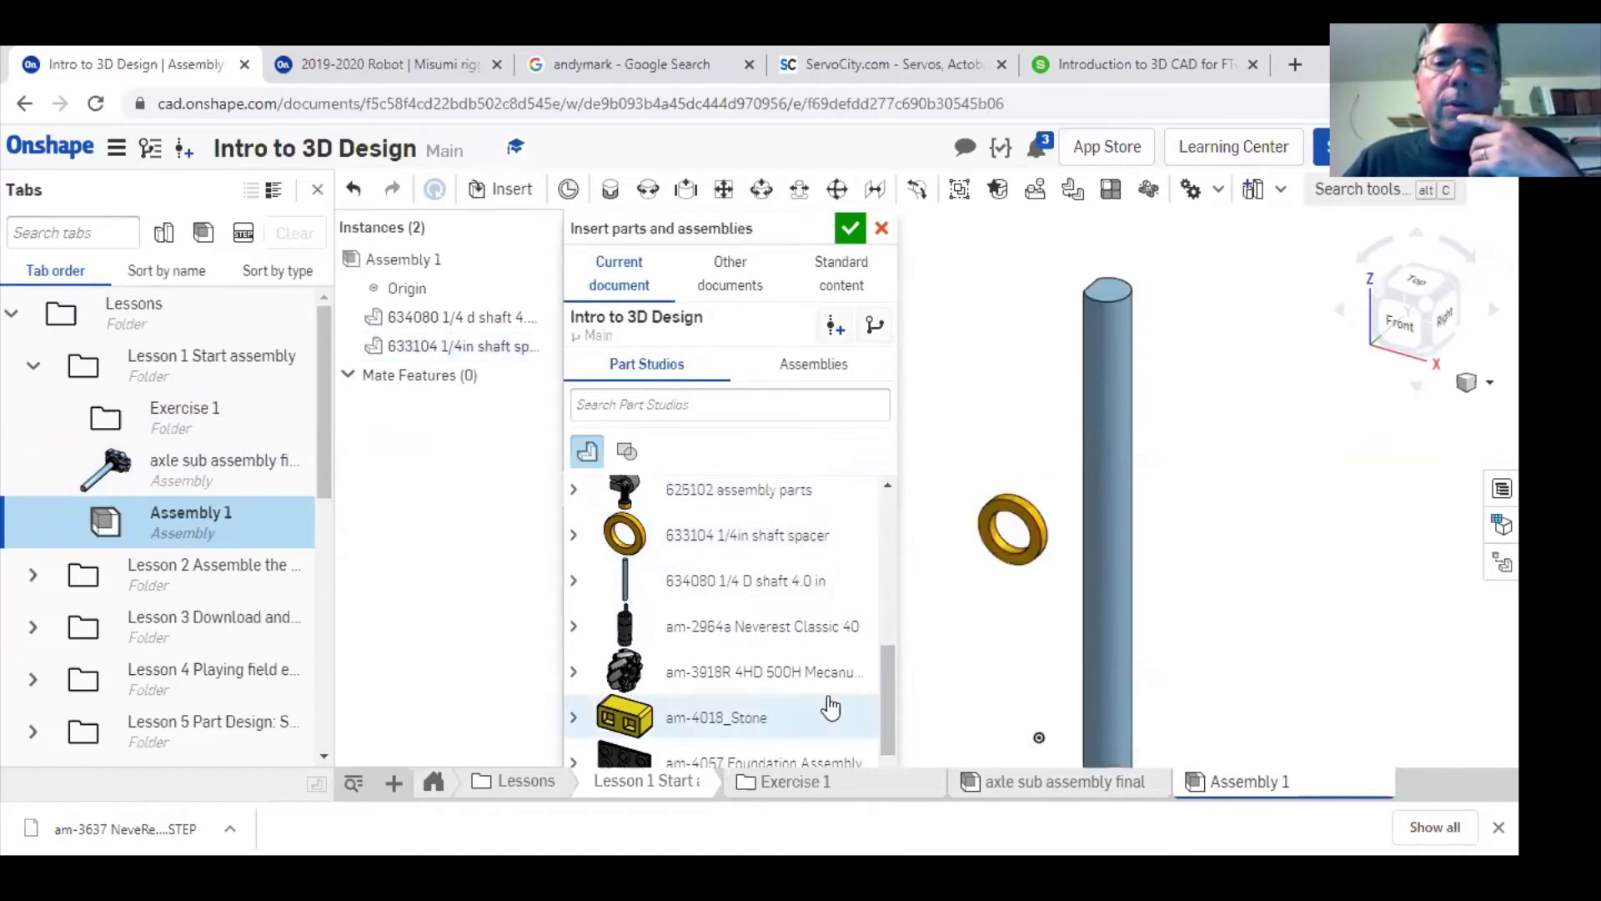
# - Insert the 535198 1/4 by 1/2 flange bearing and the 545619 1/4 in D hub assemblies beside the shaft
pyautogui.scroll(1, 780, 673)
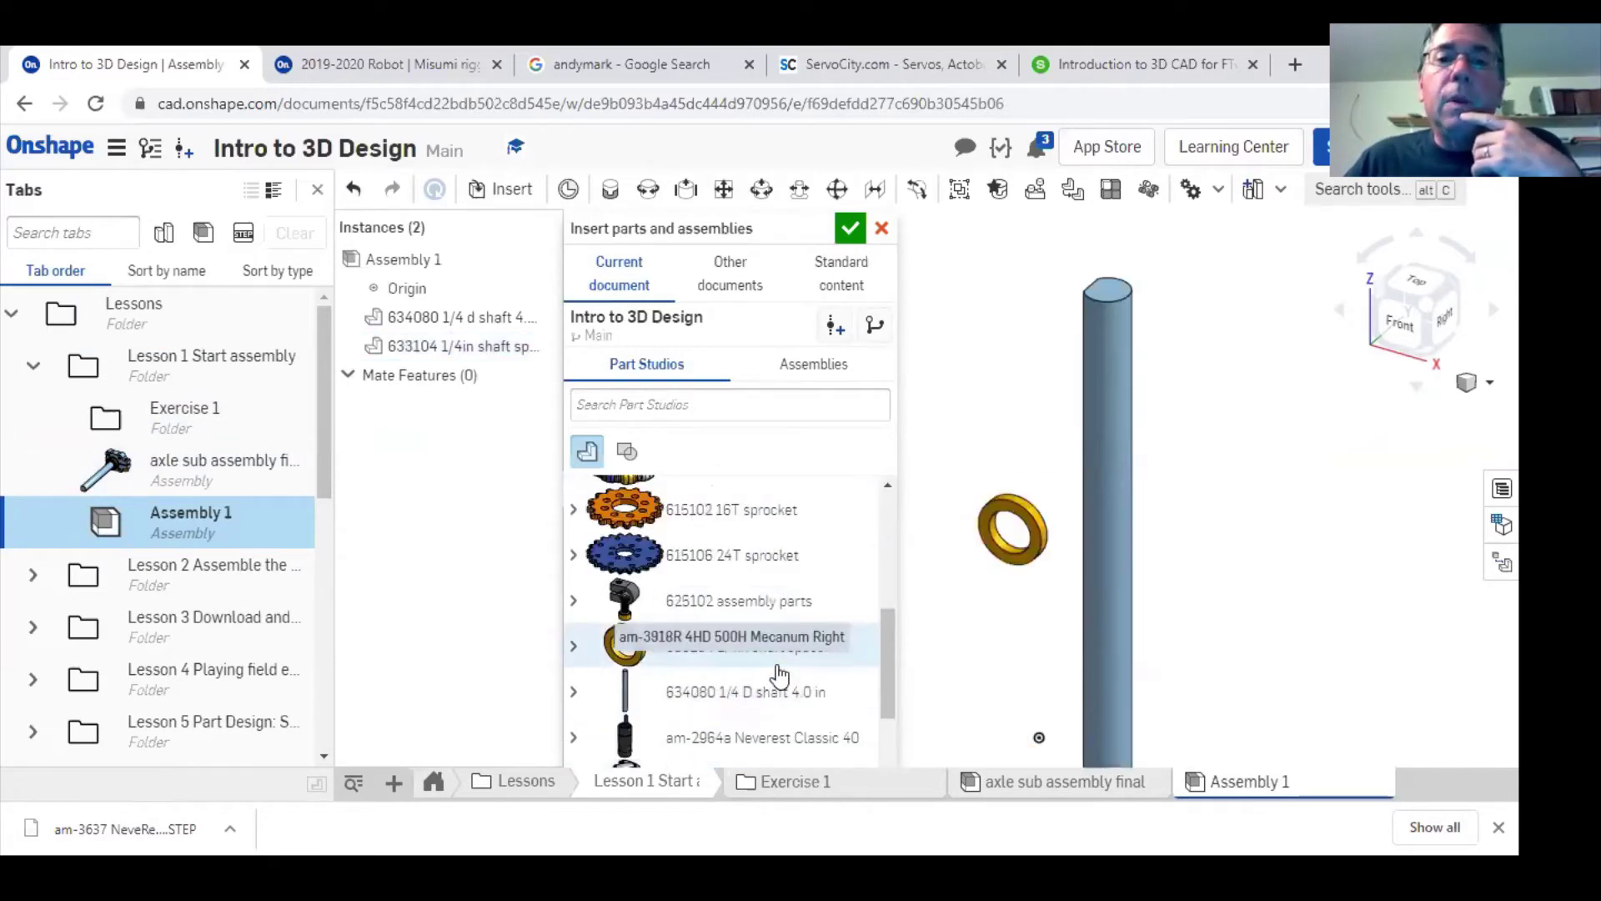
pyautogui.click(813, 363)
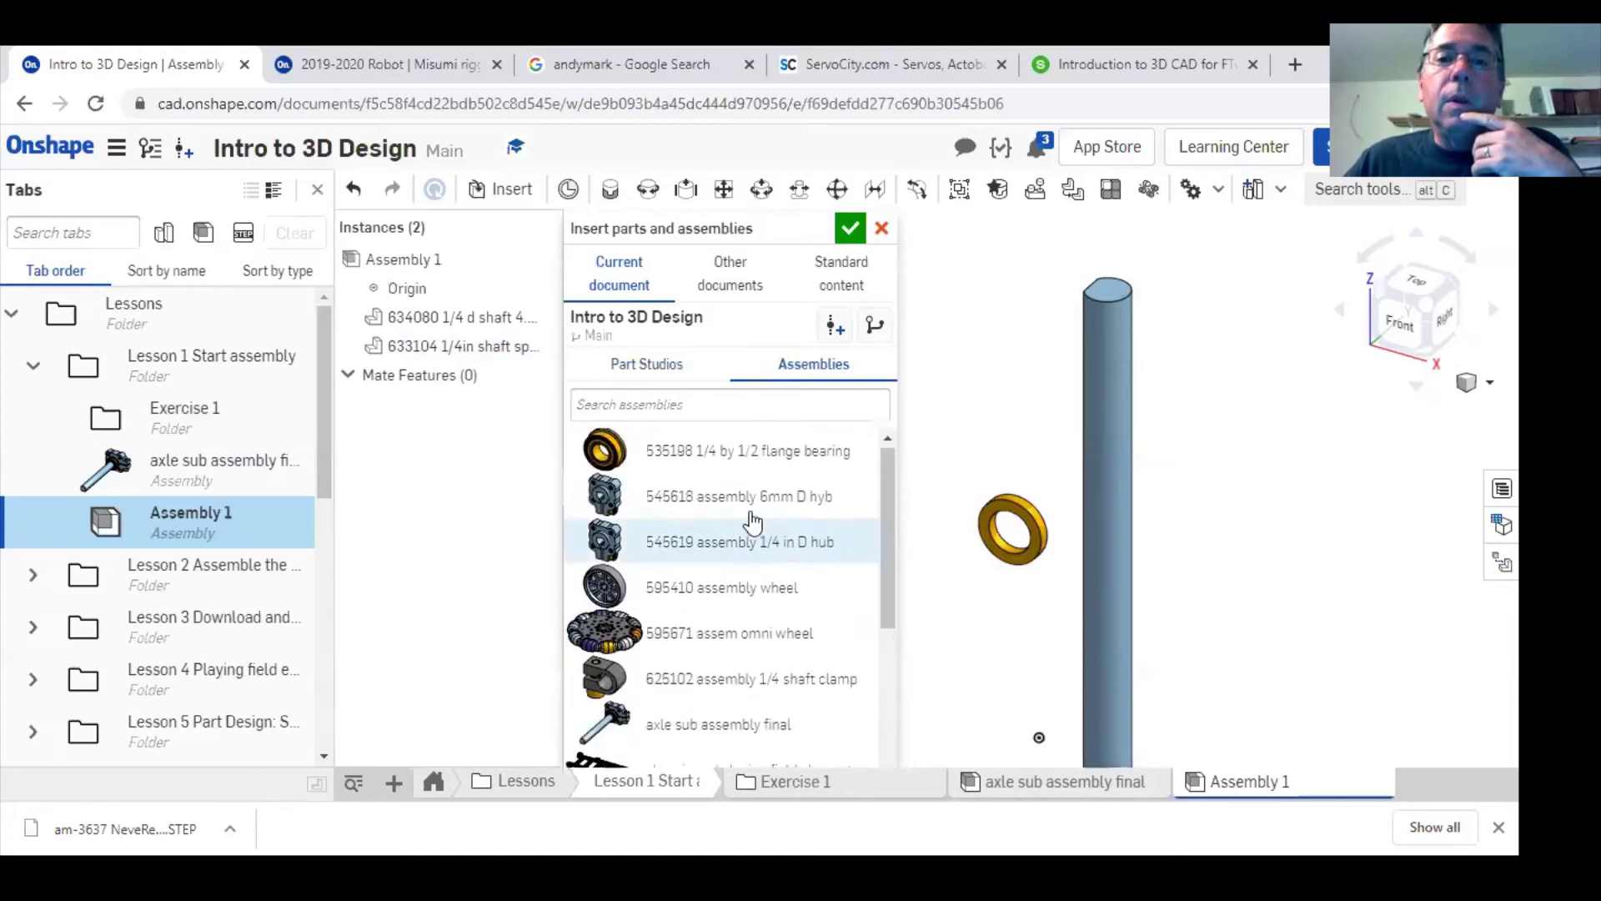
pyautogui.click(761, 454)
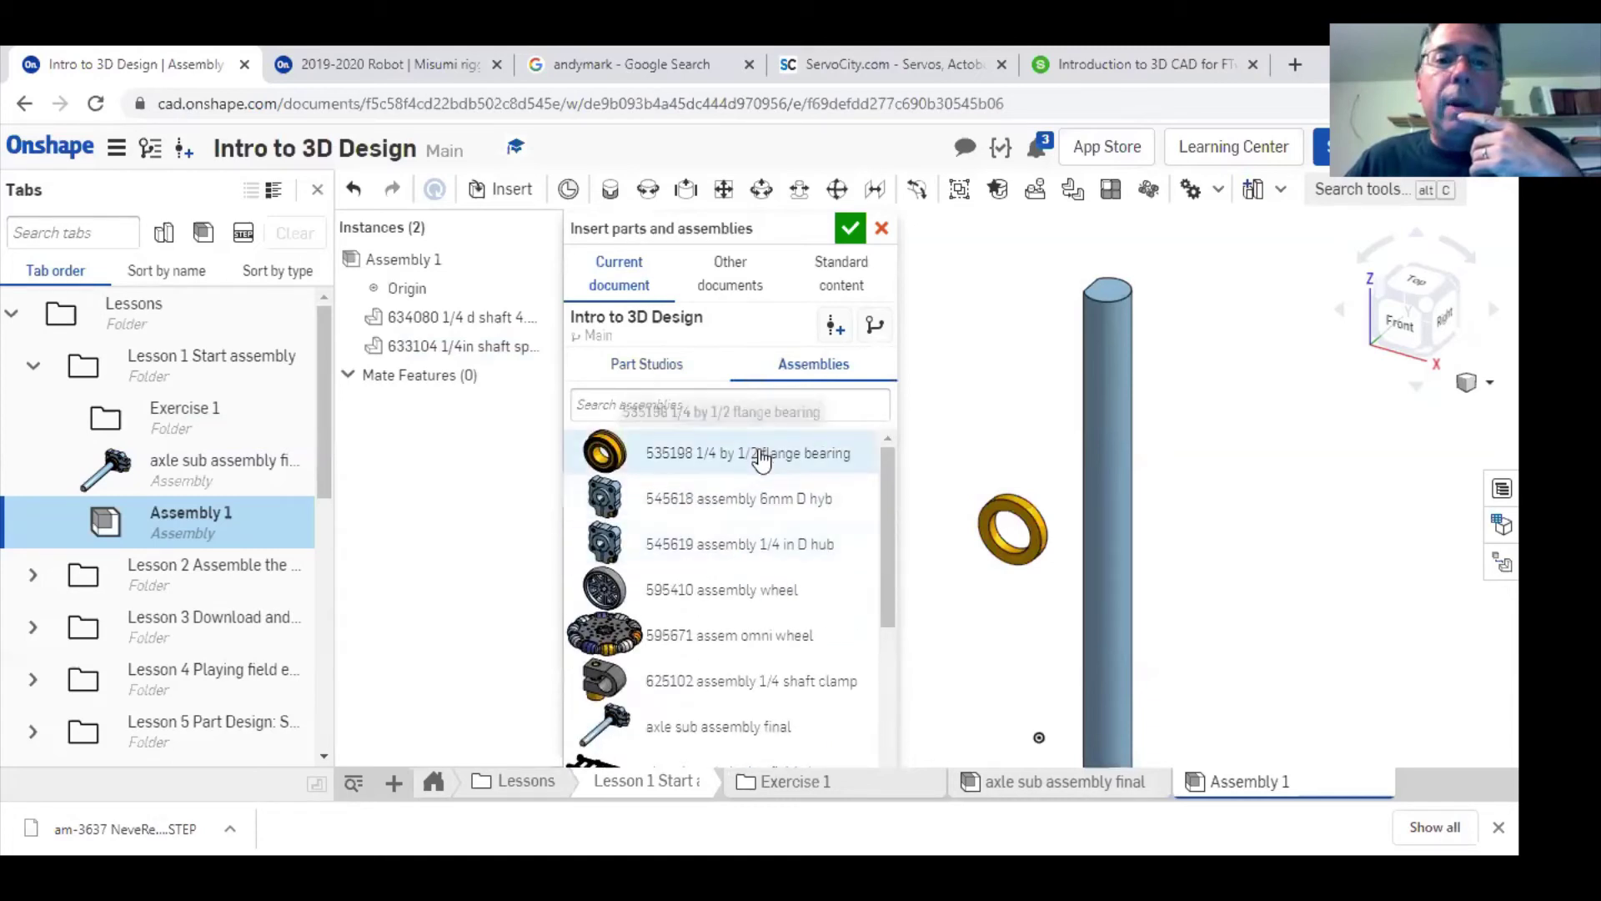
pyautogui.click(701, 552)
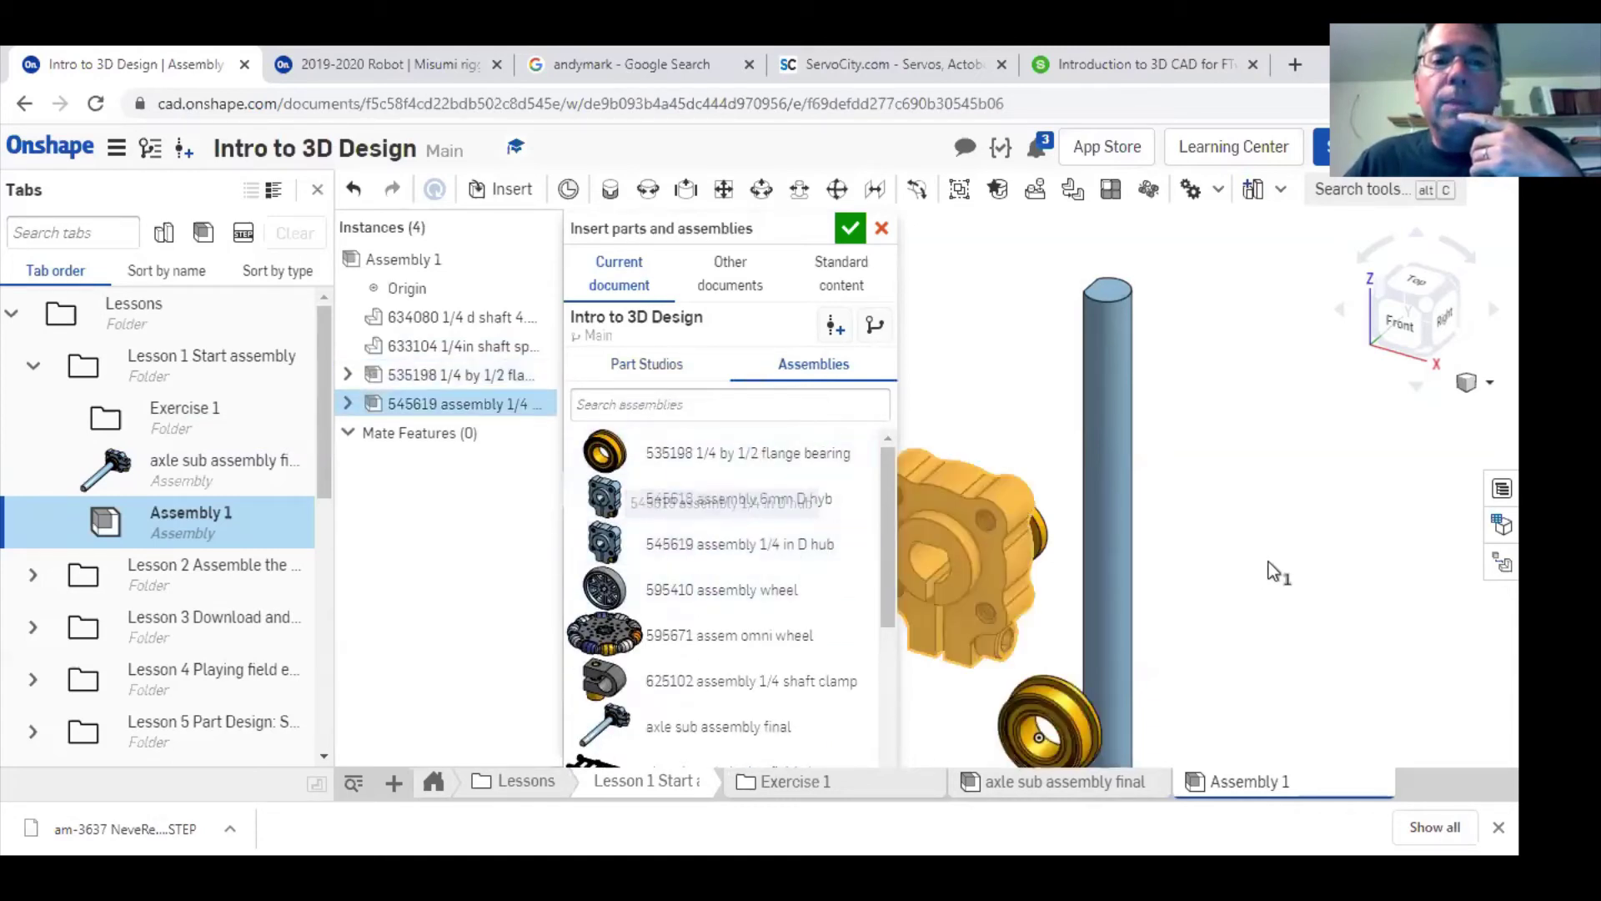
pyautogui.click(1266, 522)
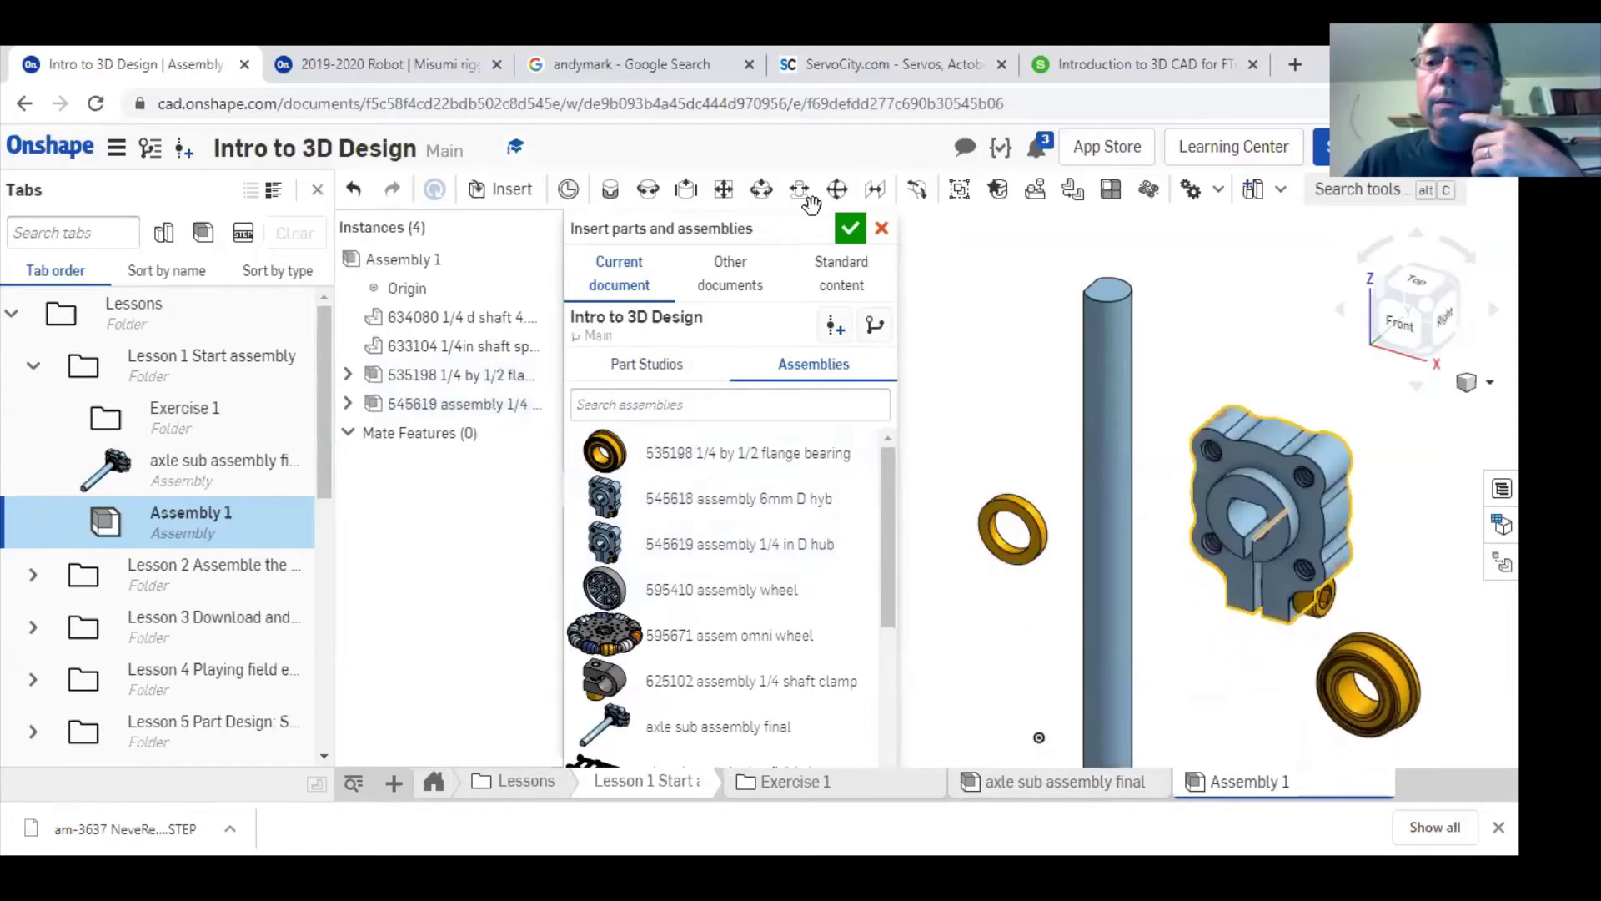
pyautogui.click(848, 229)
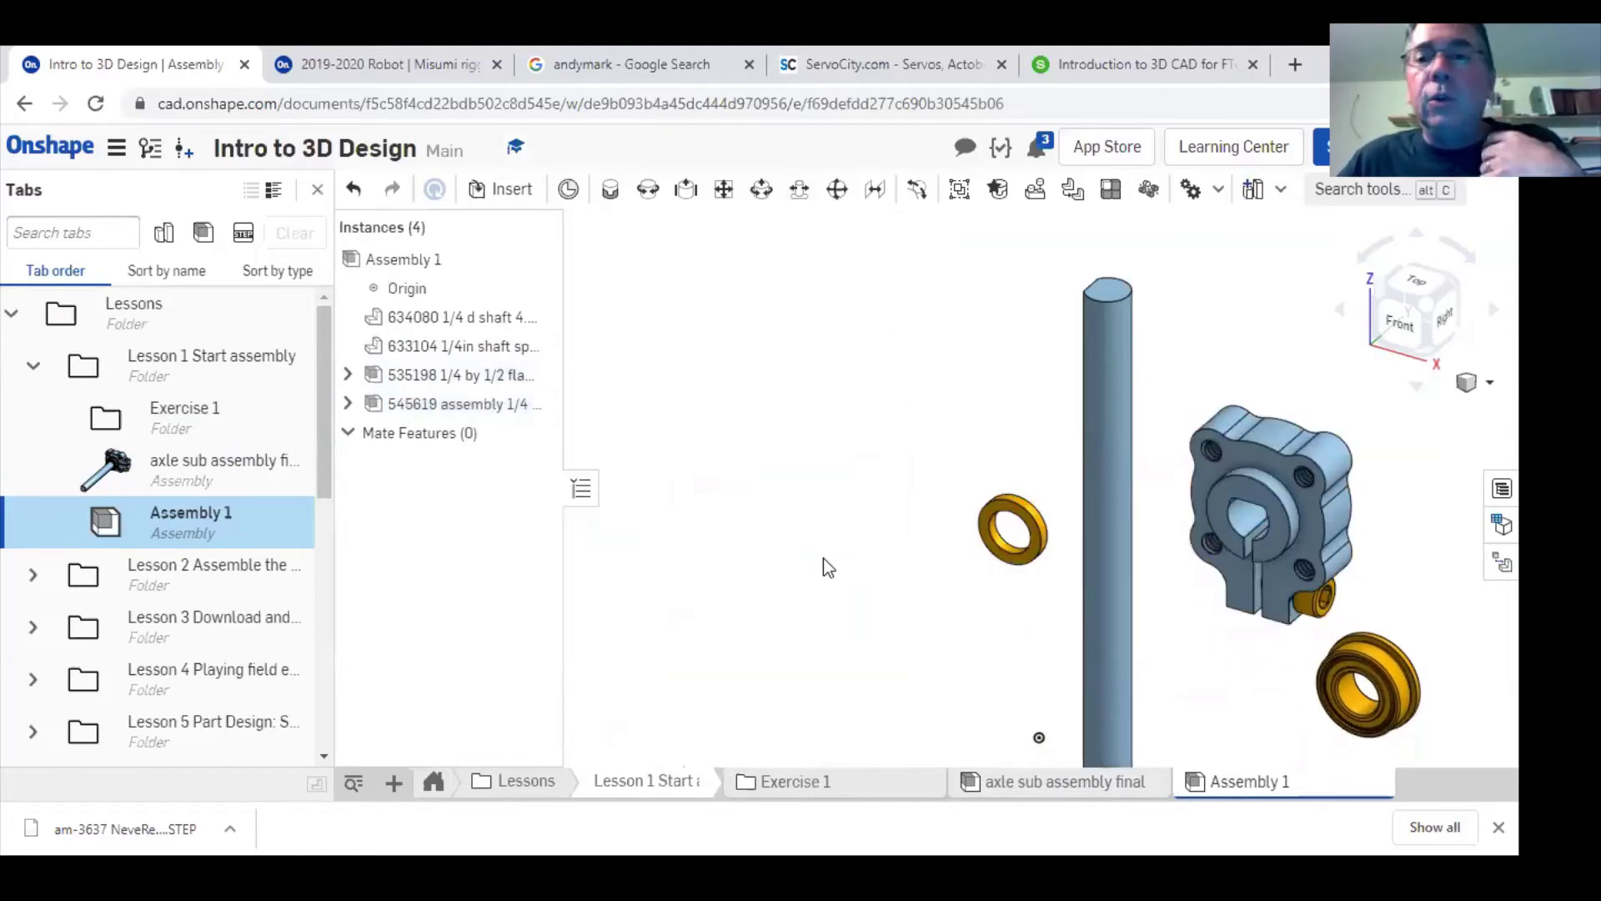
# - Join the D hub to the shaft with a Fastened mate between the hub's bore and the shaft's end
pyautogui.scroll(-3, 834, 537)
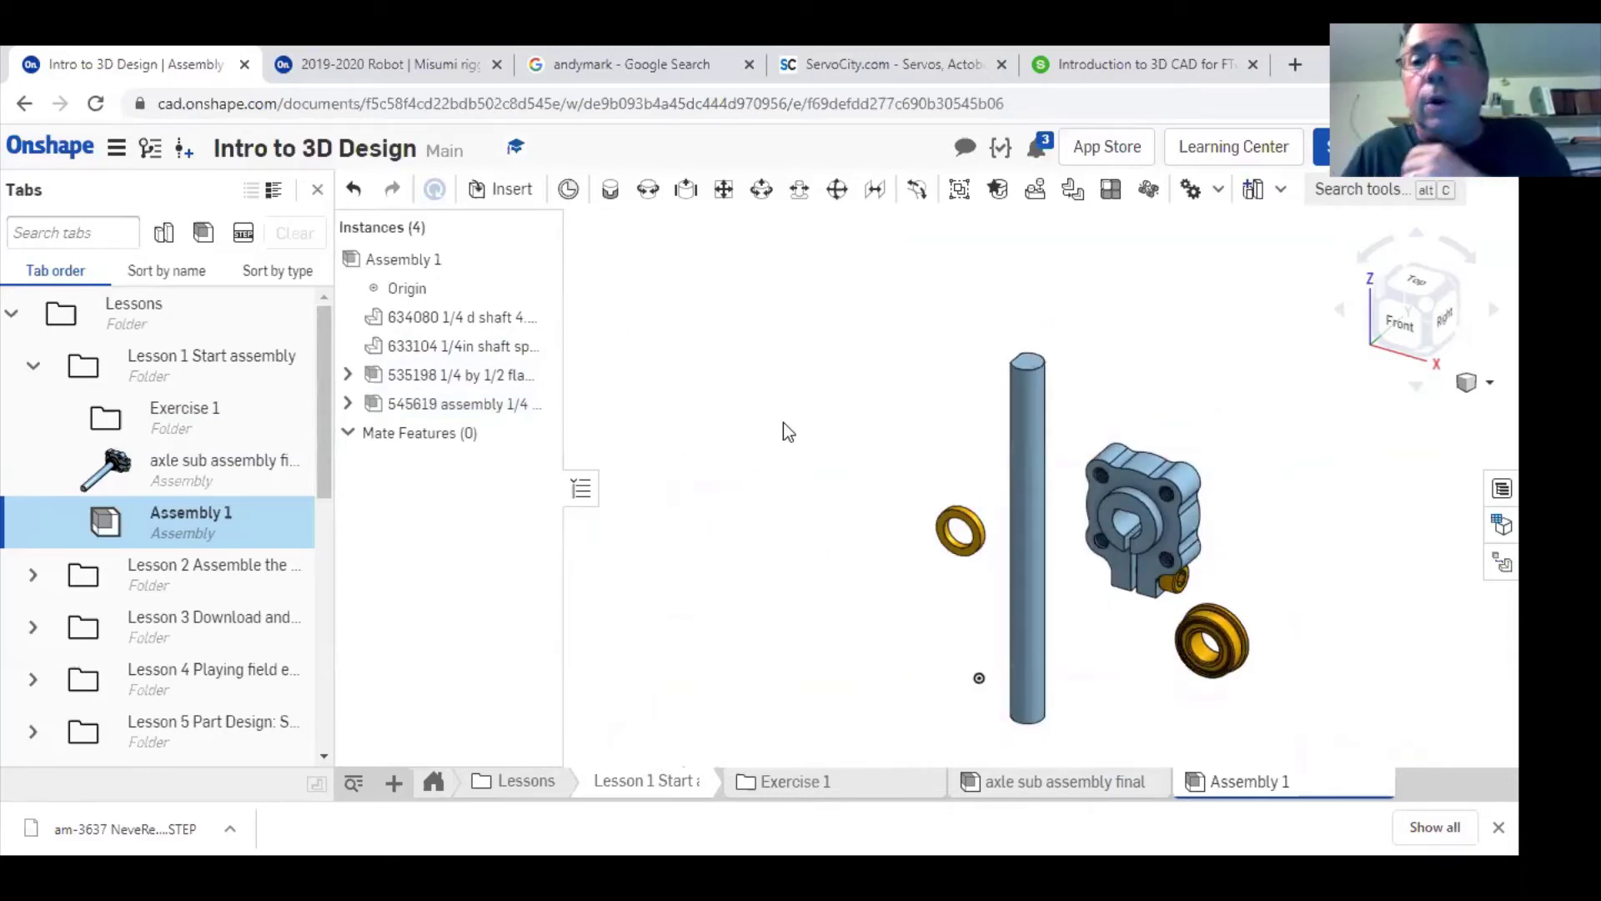
pyautogui.click(609, 193)
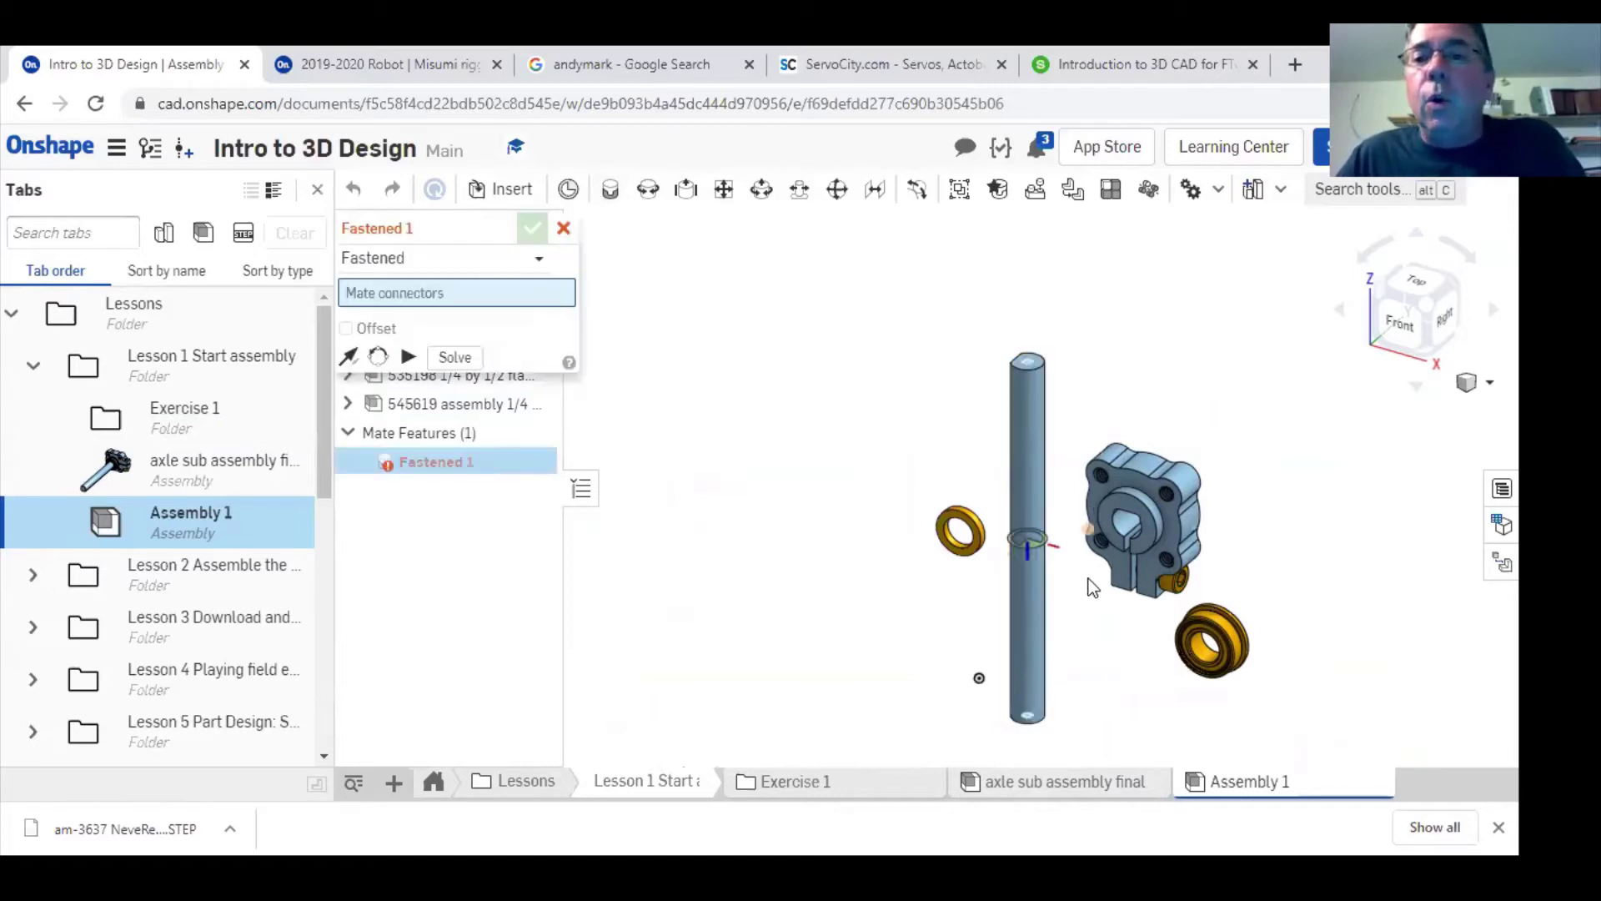
pyautogui.scroll(3, 1109, 596)
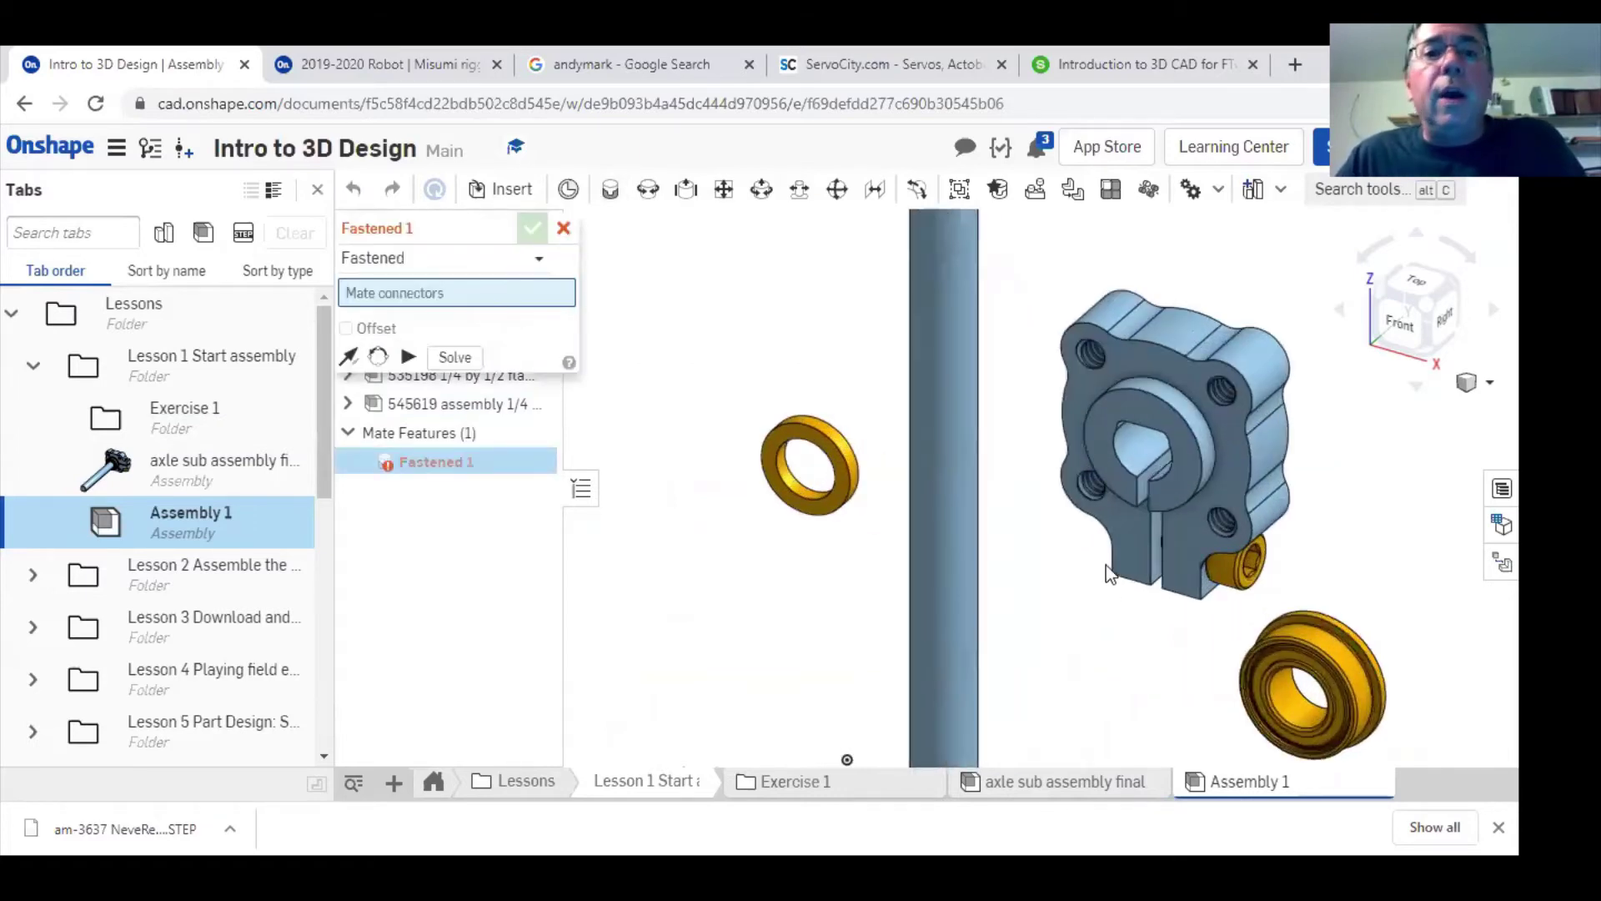
pyautogui.scroll(2, 1126, 484)
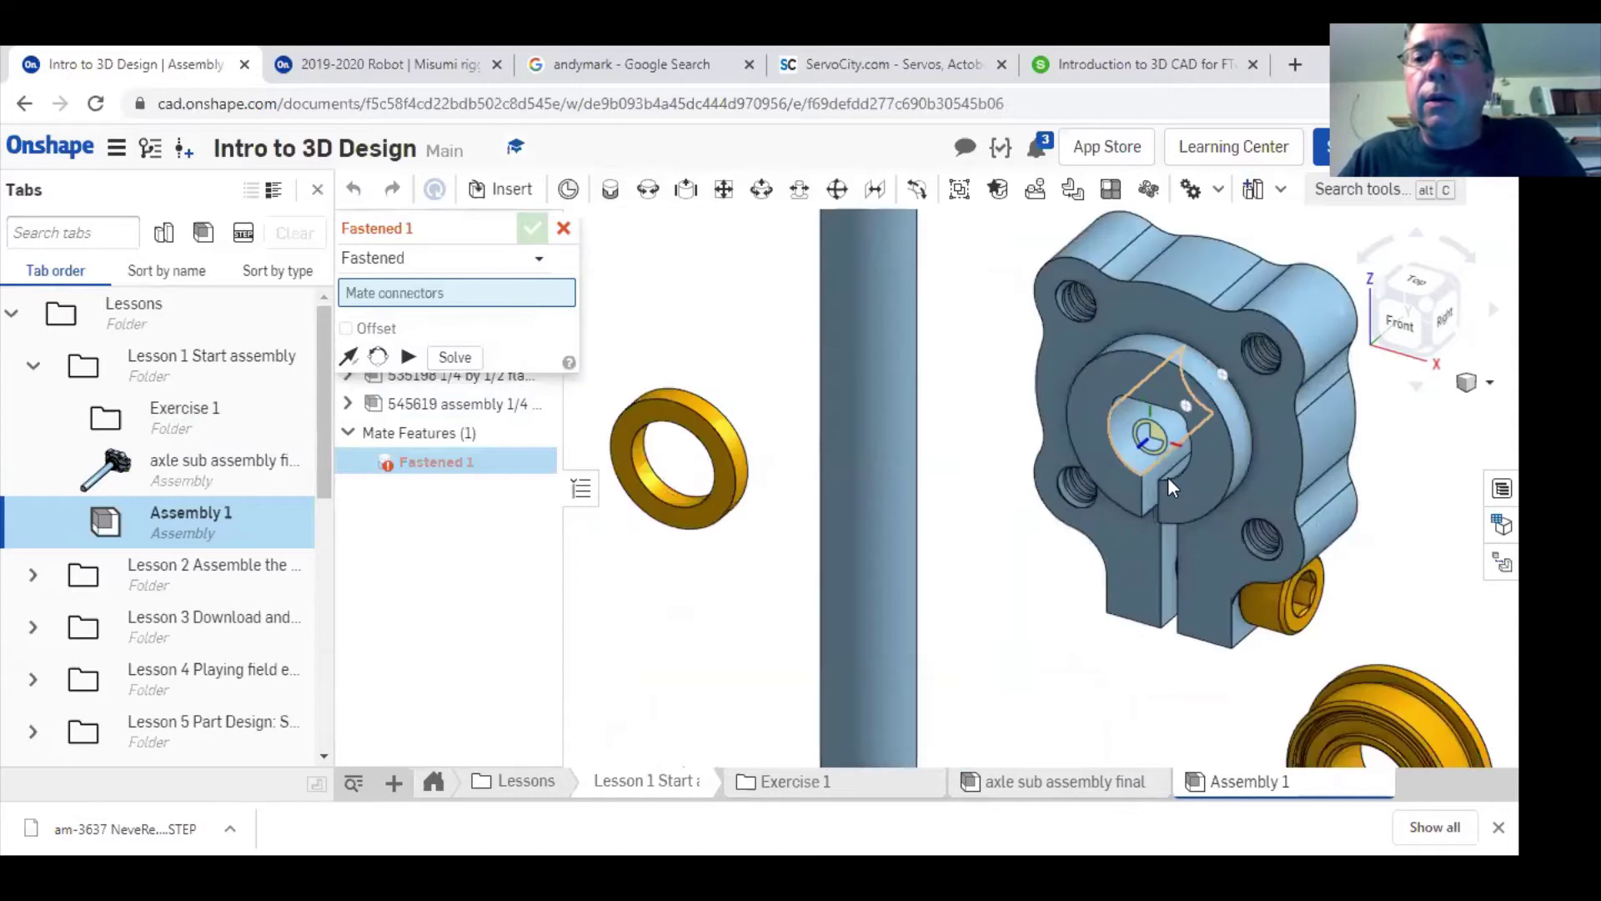
pyautogui.scroll(2, 1155, 475)
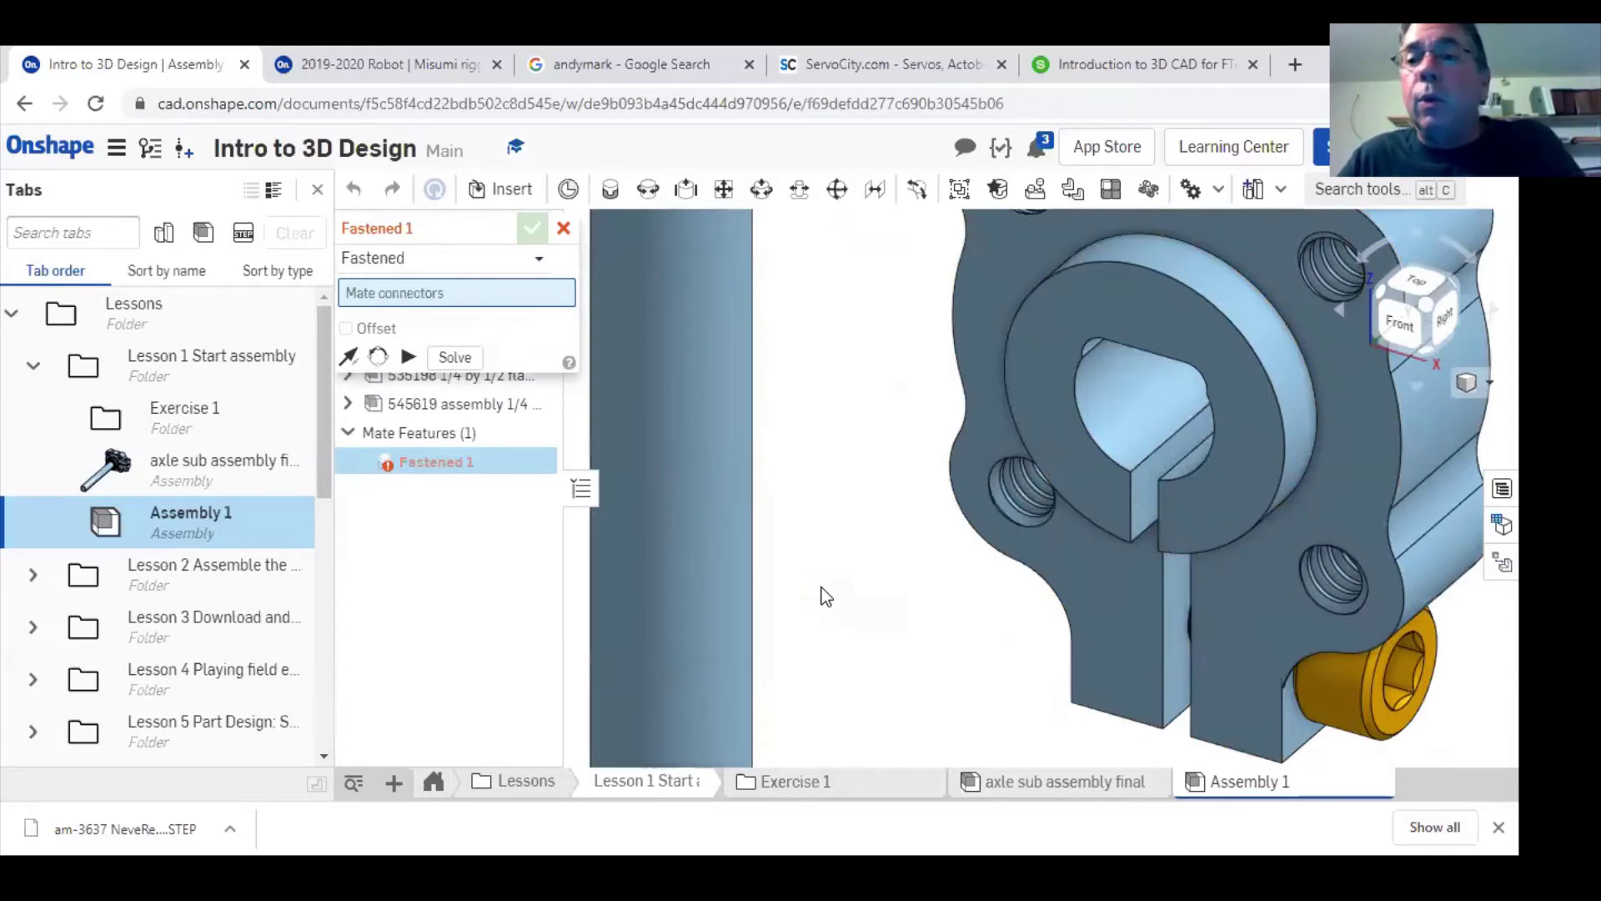
pyautogui.click(1106, 449)
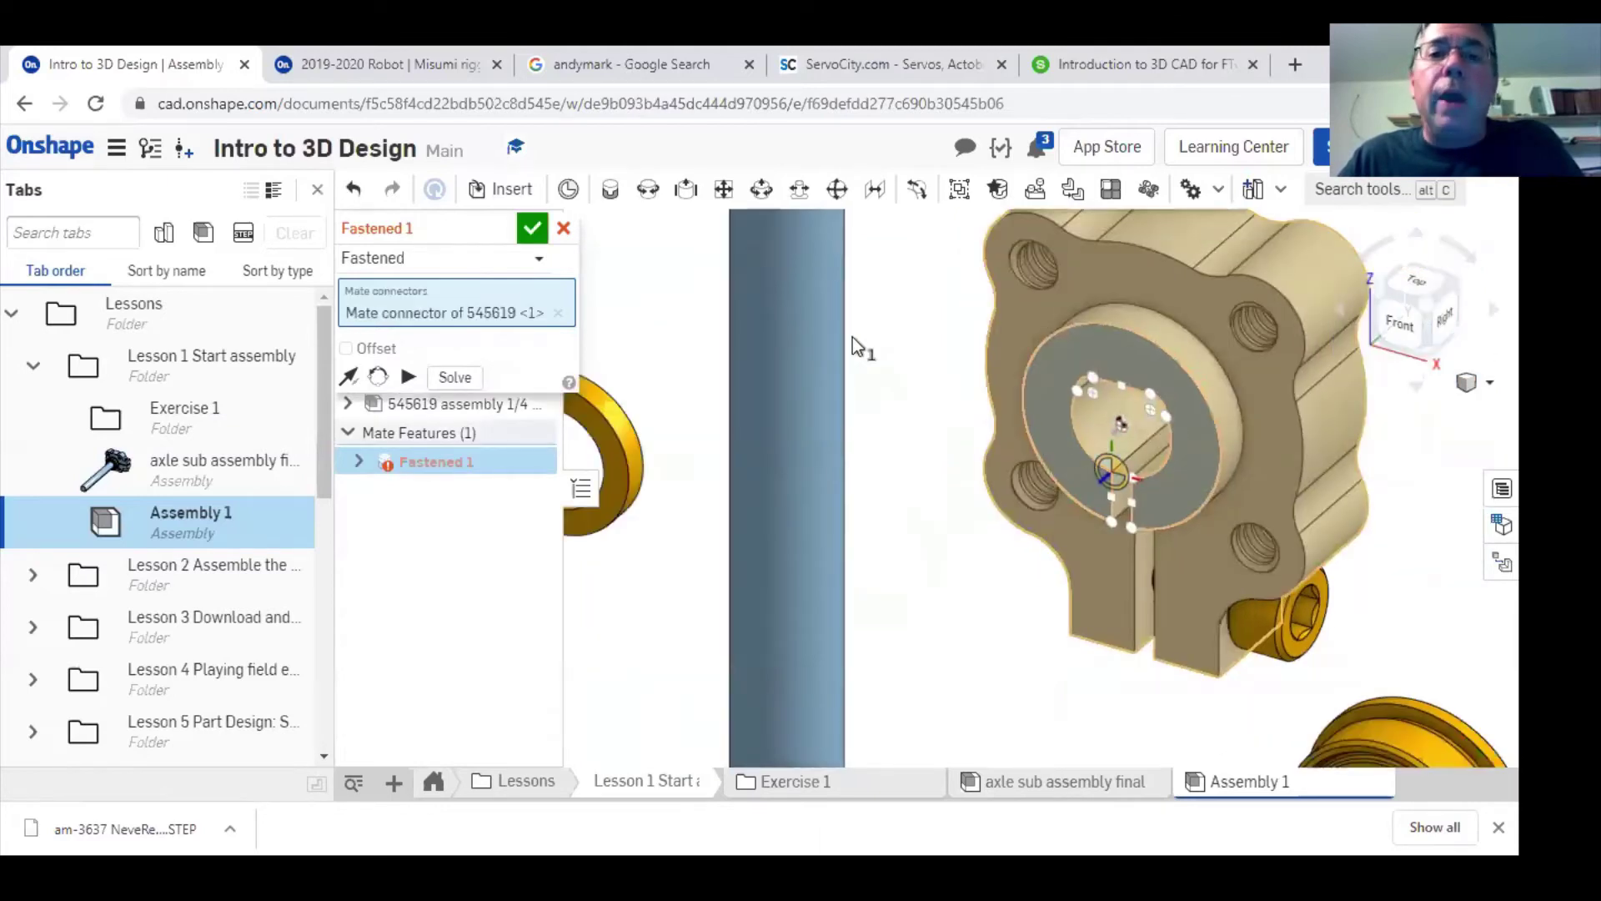
pyautogui.moveTo(853, 364); pyautogui.dragTo(881, 377, button='right')
pyautogui.click(880, 375)
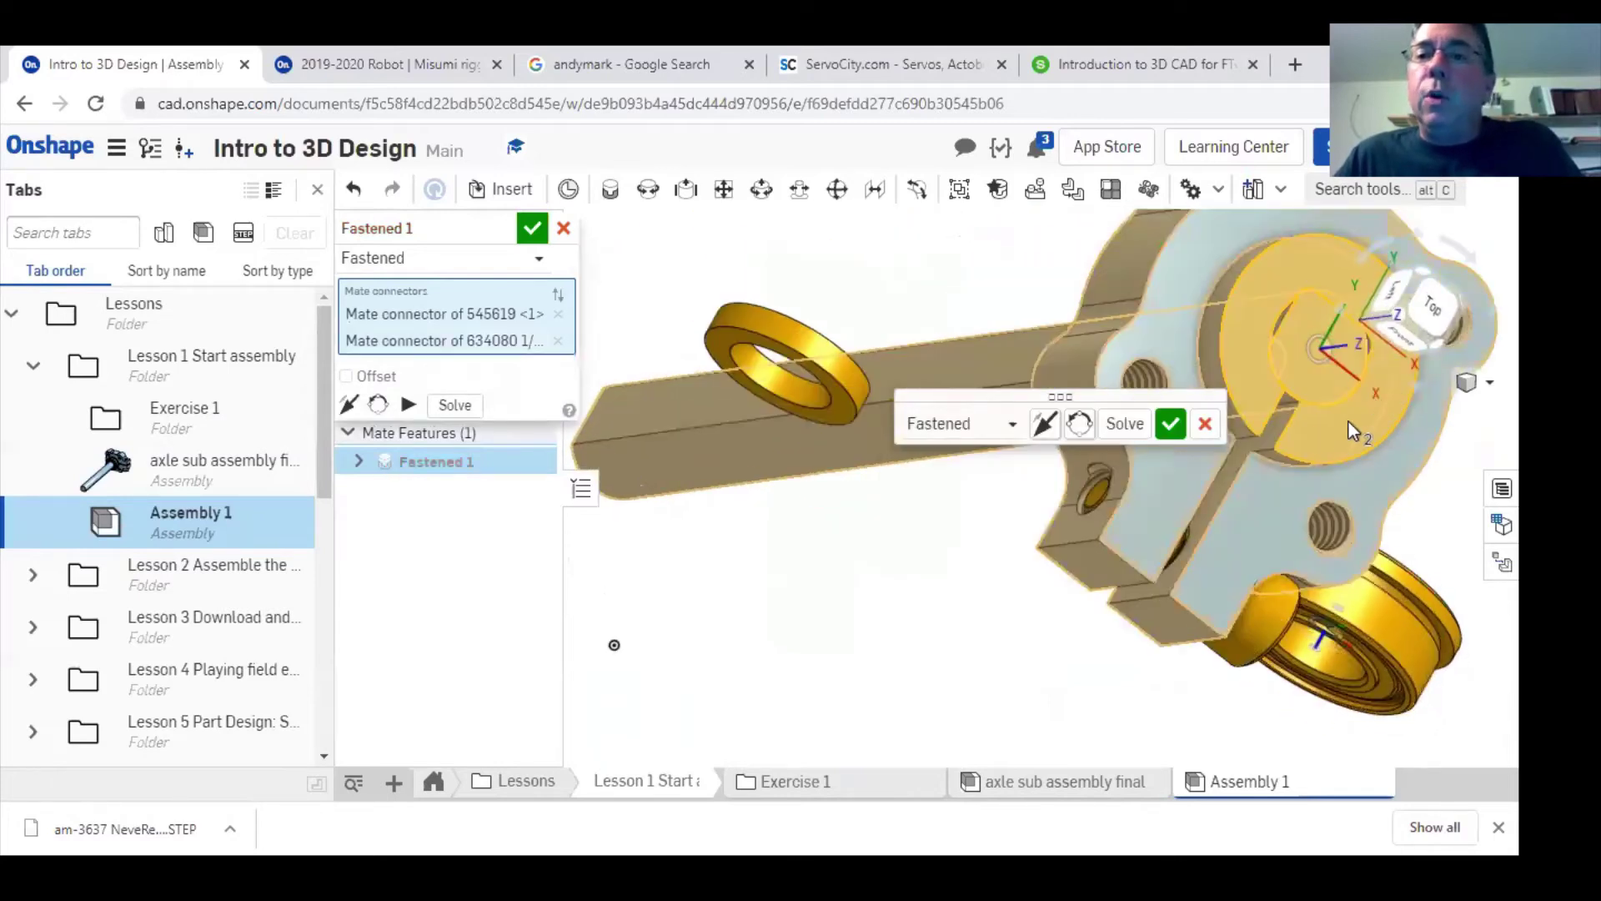
pyautogui.click(1170, 424)
pyautogui.moveTo(1006, 655); pyautogui.dragTo(843, 594, button='right')
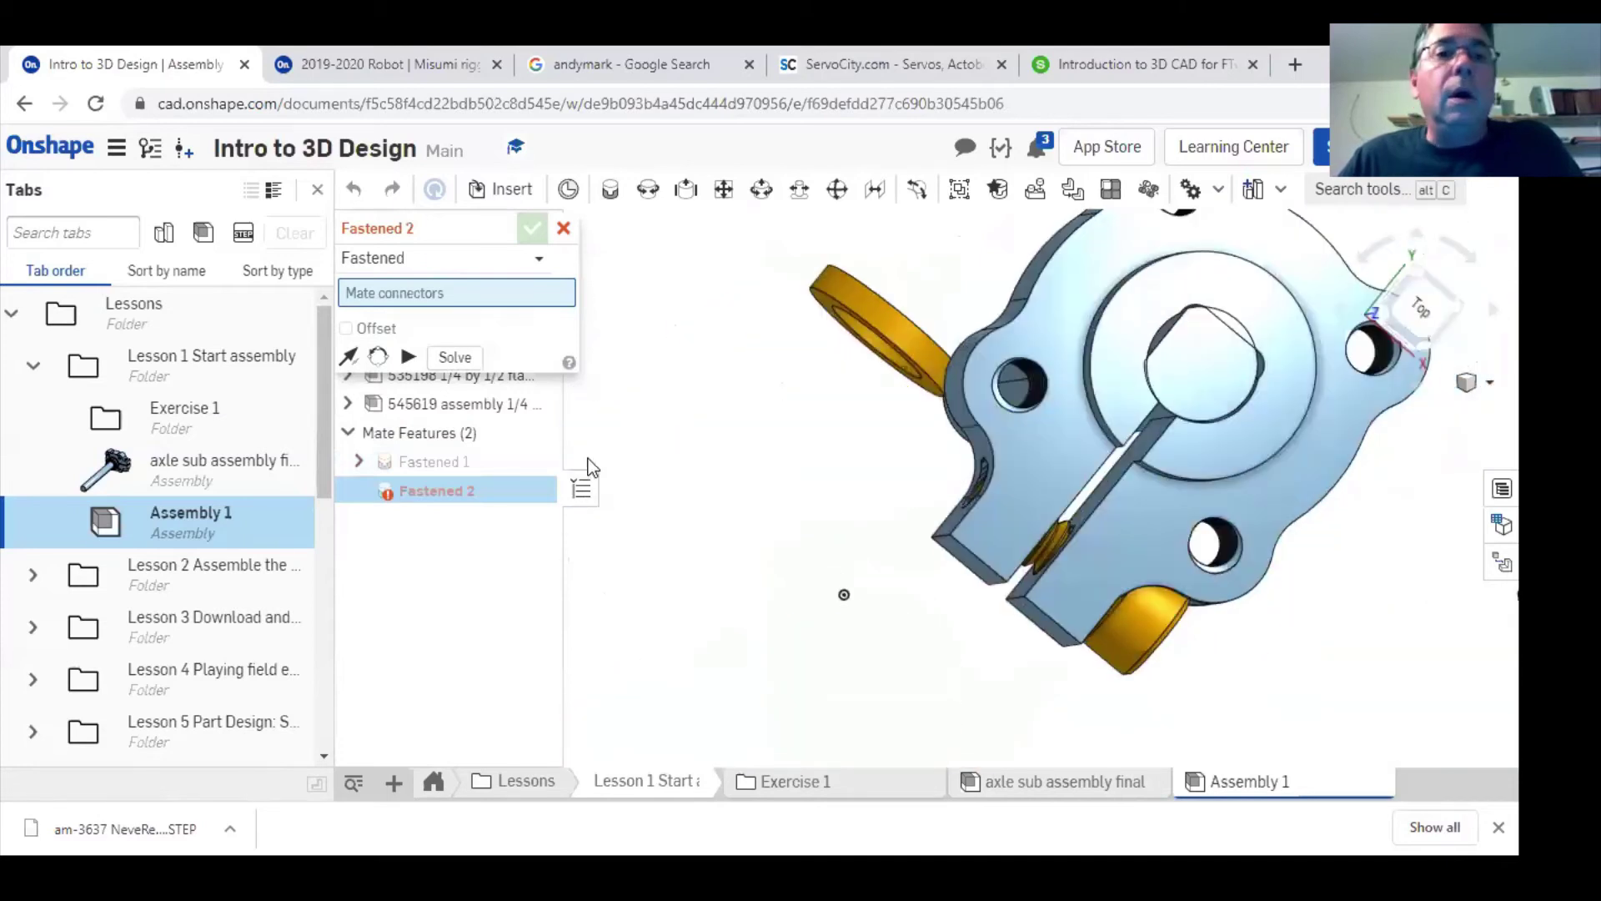
# - Rotate the D hub a quarter turn on the shaft by reorienting the secondary axis of their existing Fastened mate
pyautogui.click(563, 228)
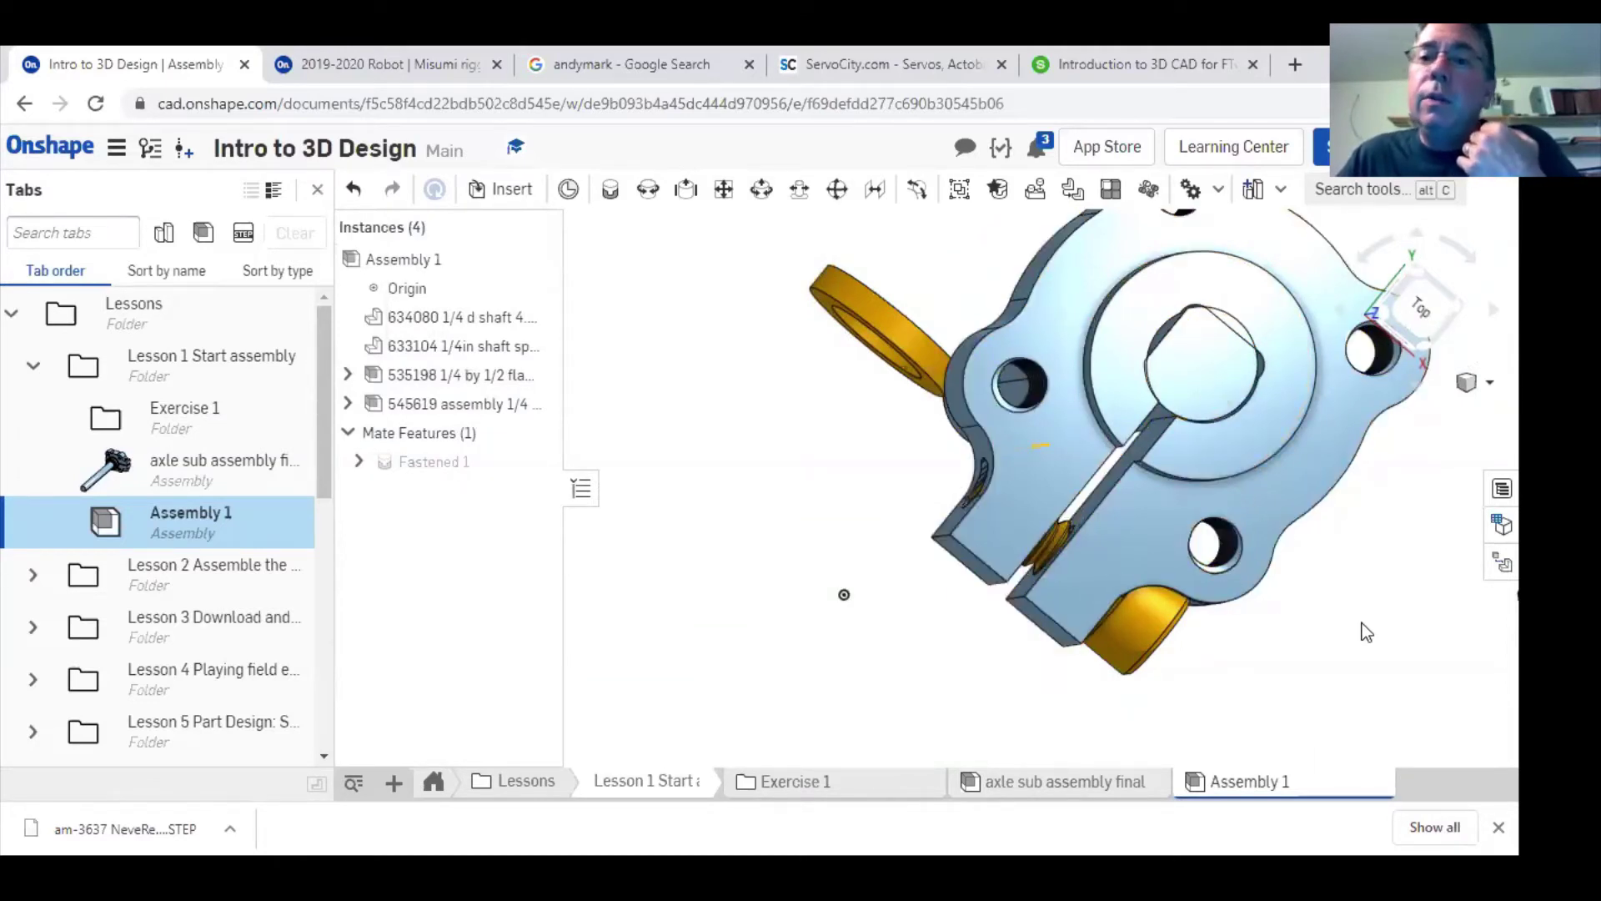
pyautogui.moveTo(1363, 624); pyautogui.dragTo(1356, 630, button='right')
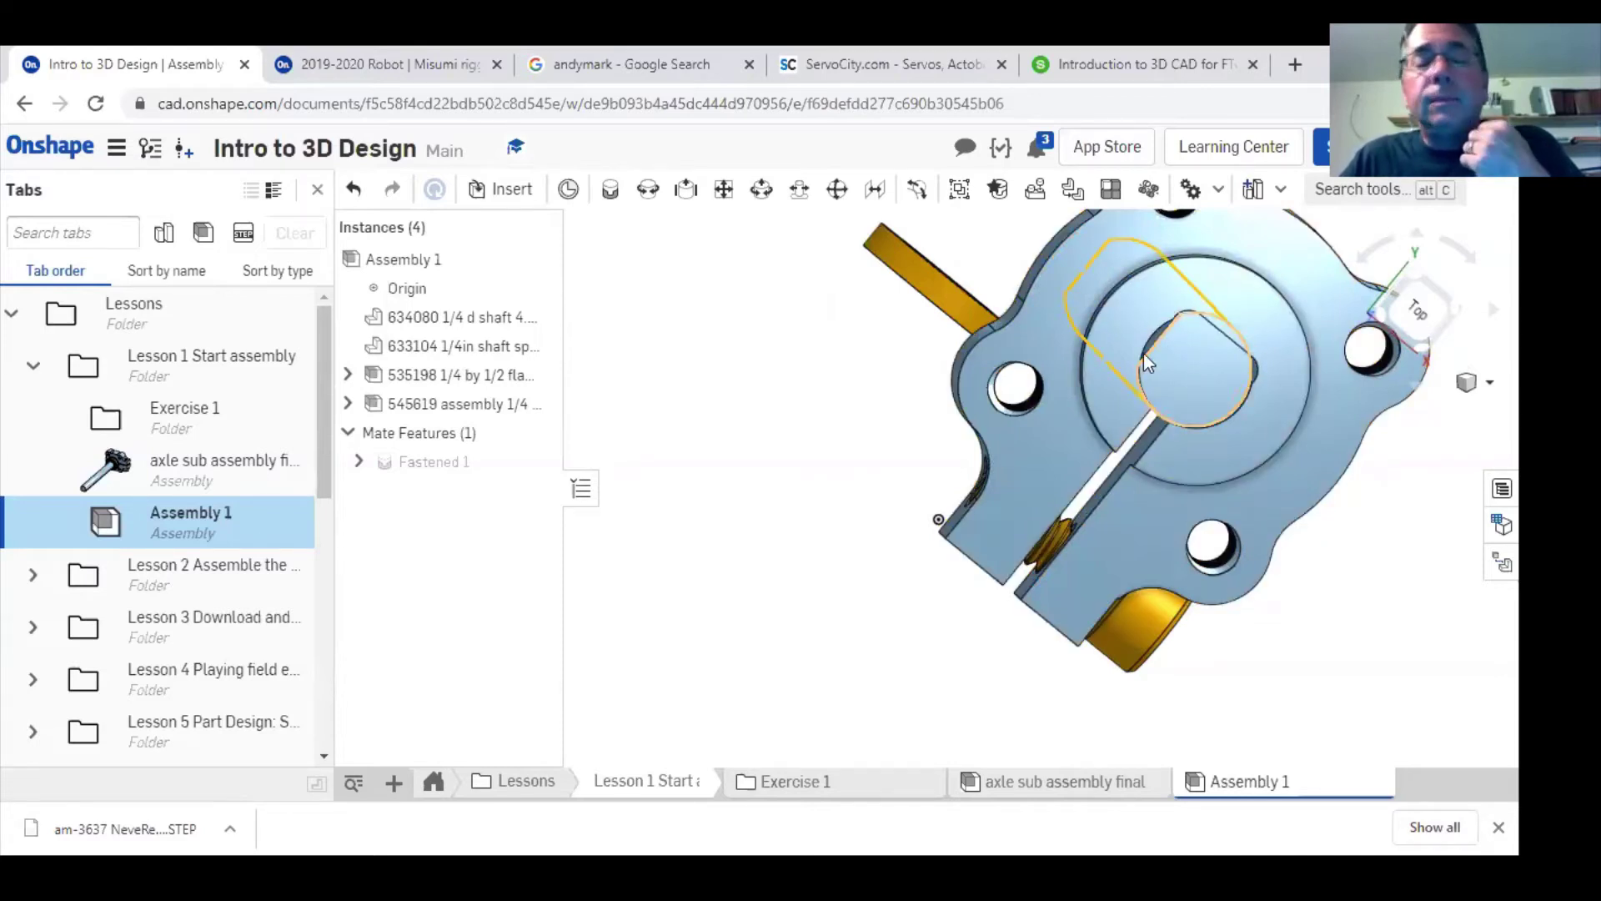
pyautogui.click(358, 461)
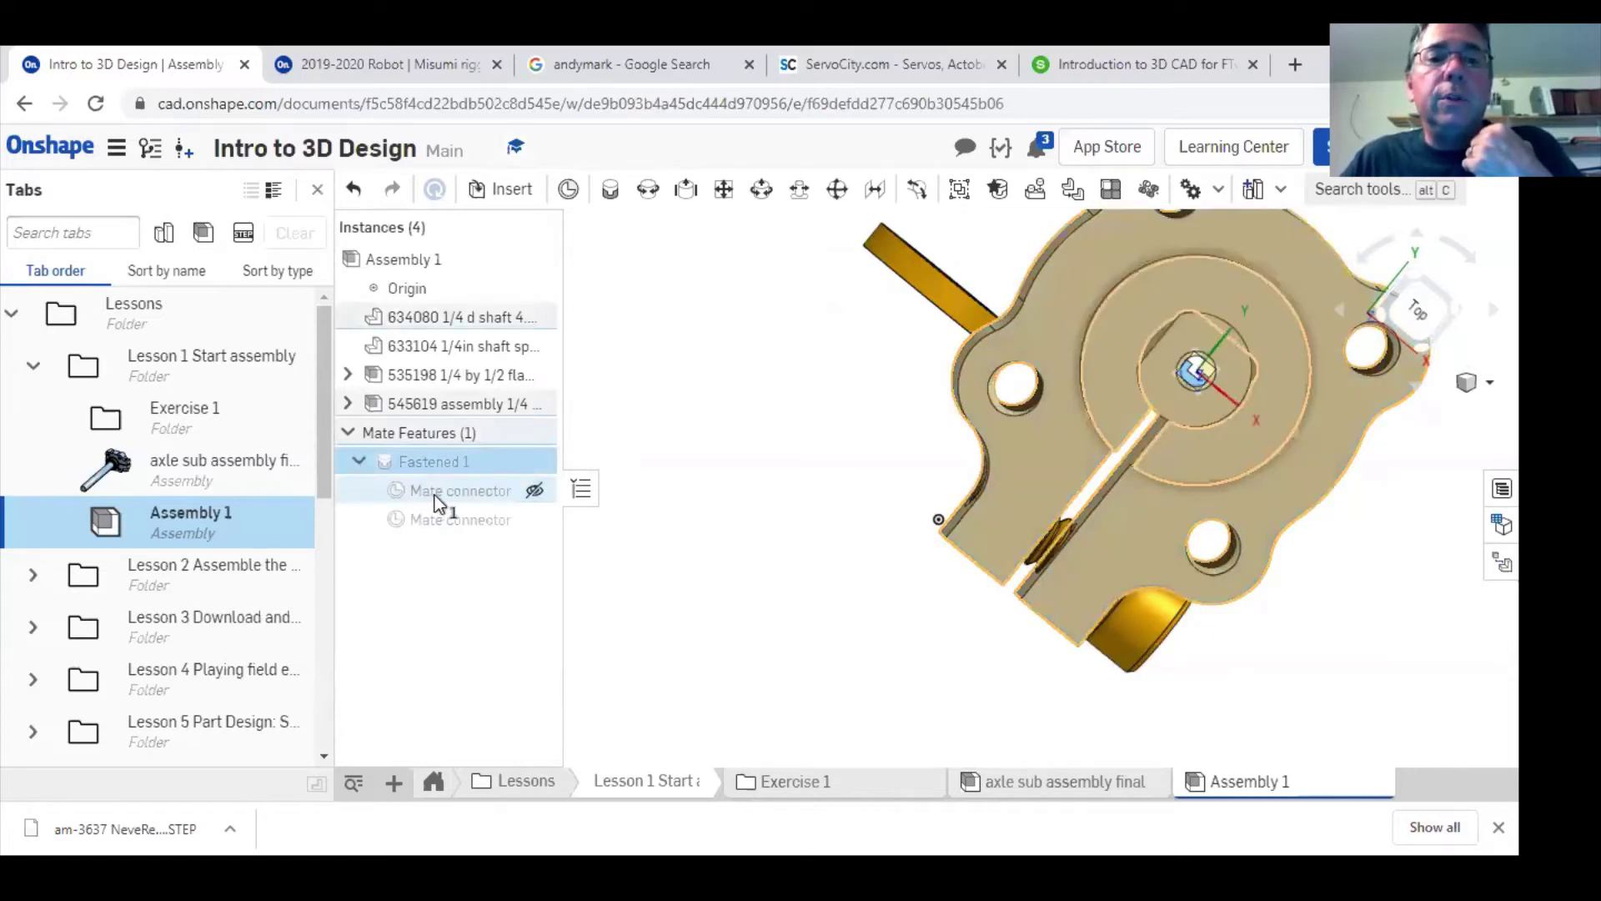
pyautogui.click(433, 464)
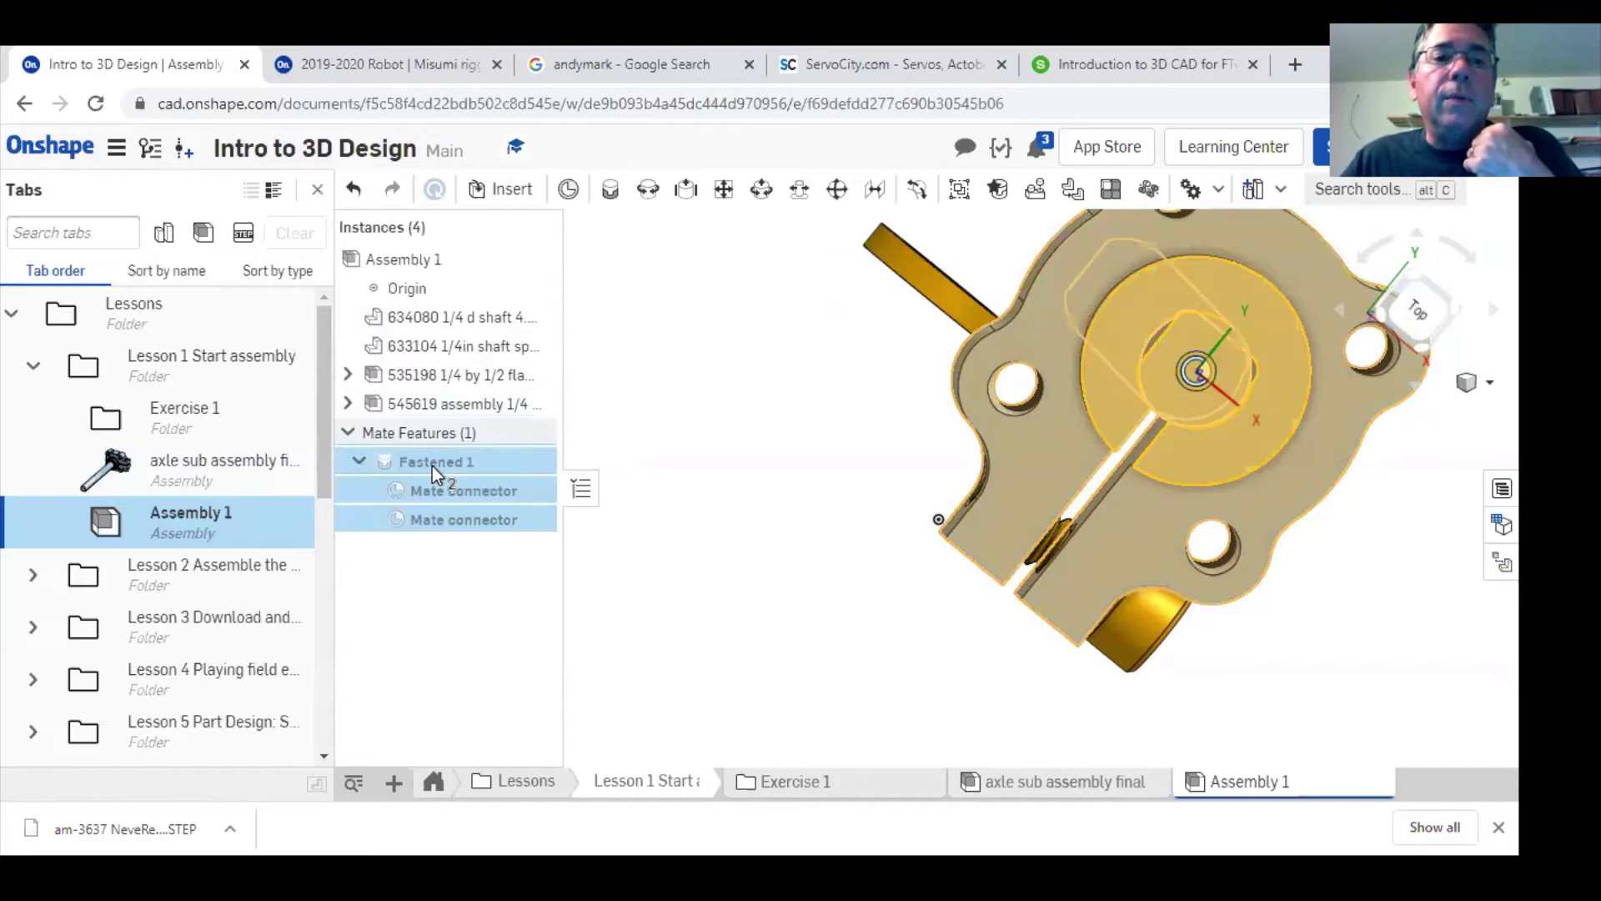
pyautogui.doubleClick(432, 463)
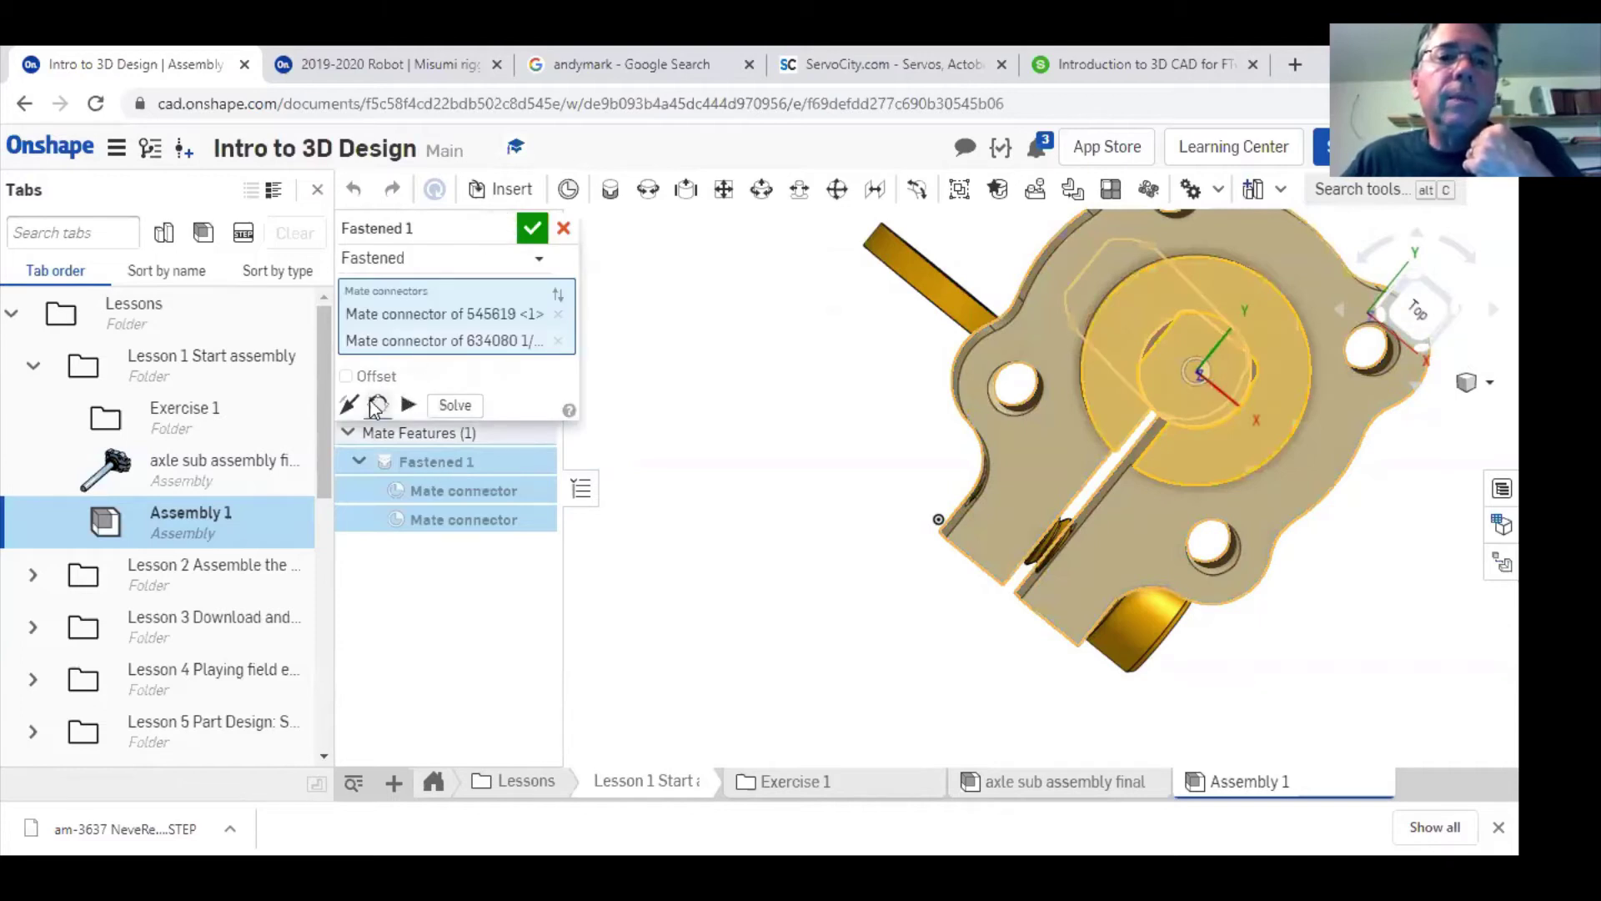
pyautogui.click(378, 405)
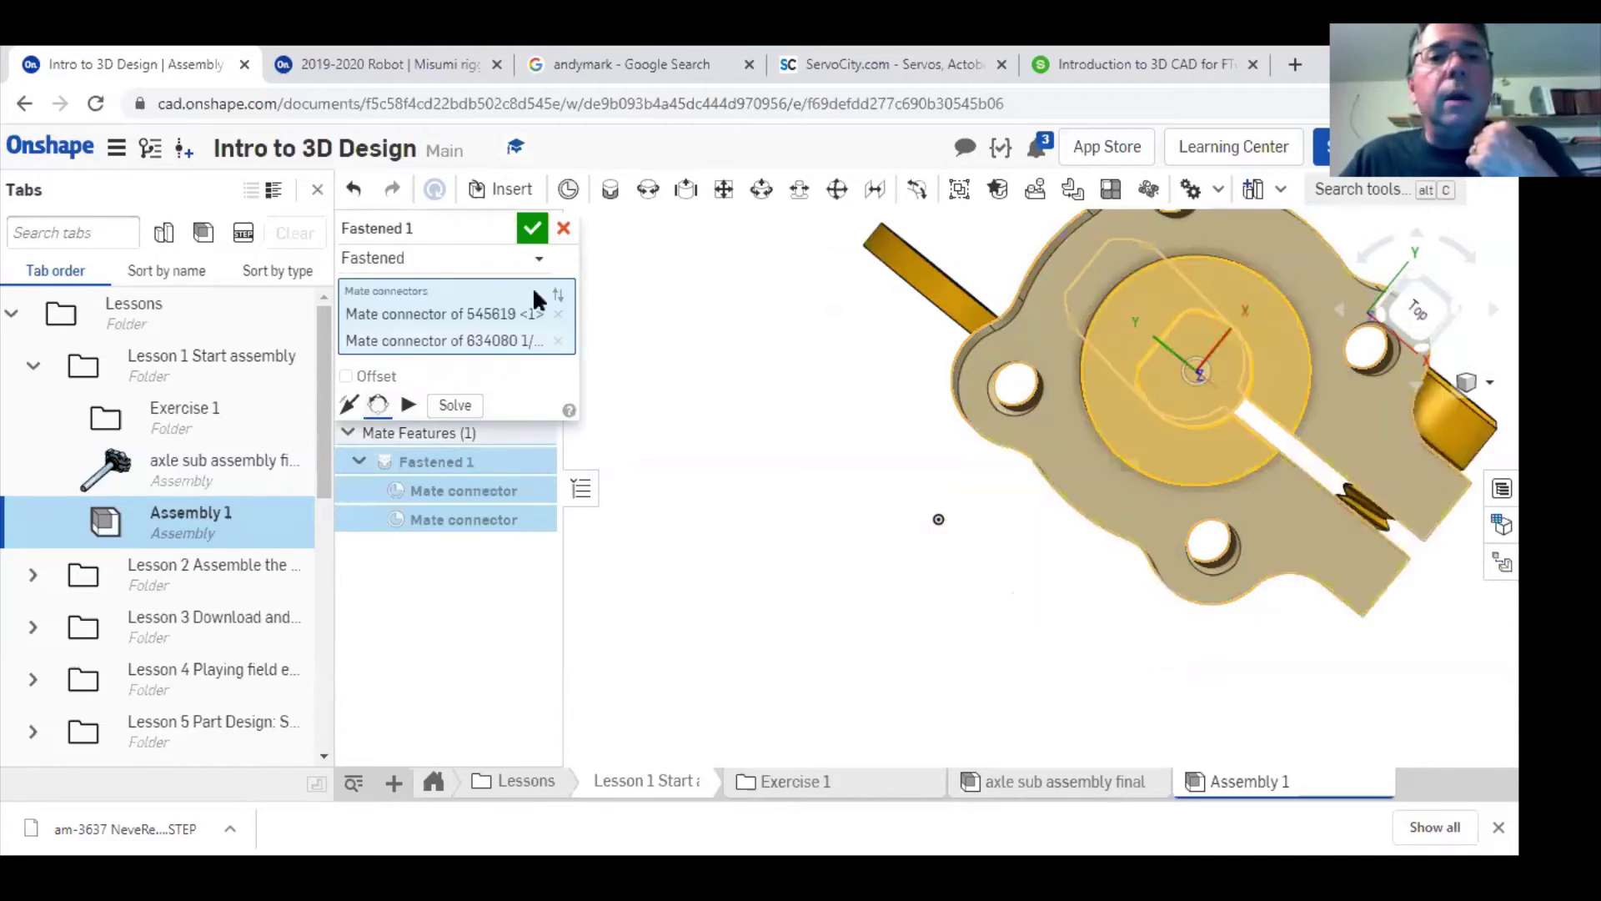
pyautogui.click(533, 229)
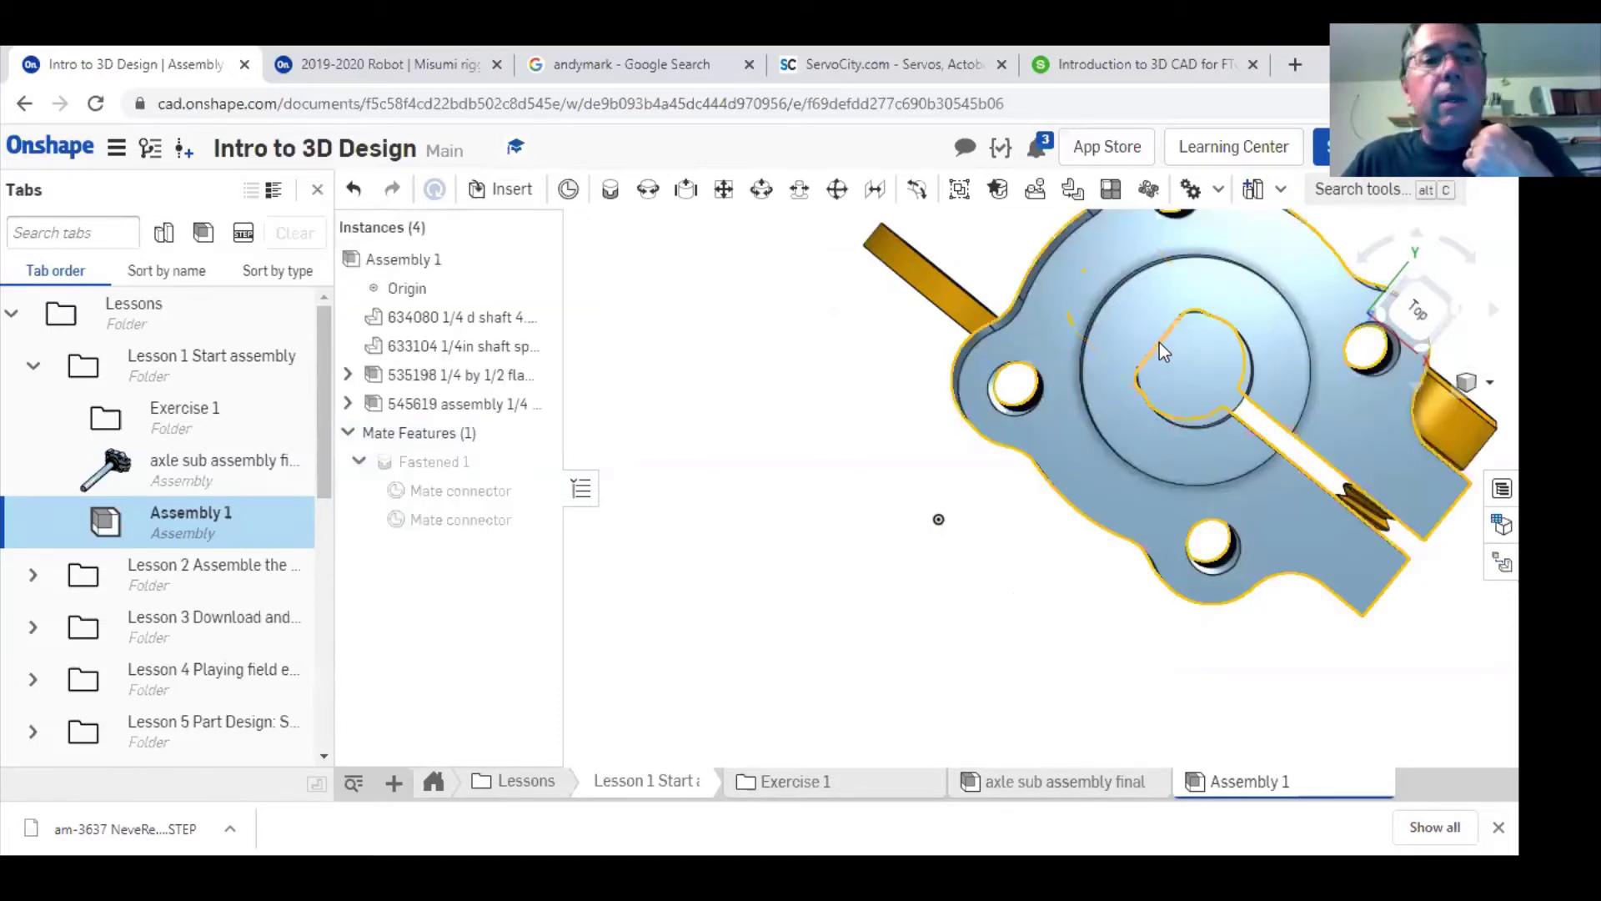
# - Start a Fastened mate using the centre of the 633104 shaft spacer's bore as the first mate connector
pyautogui.moveTo(703, 593)
pyautogui.mouseDown(button='right')
pyautogui.moveTo(706, 609)
pyautogui.moveTo(714, 593)
pyautogui.moveTo(788, 593)
pyautogui.moveTo(829, 643)
pyautogui.moveTo(792, 627)
pyautogui.mouseUp(button='right')
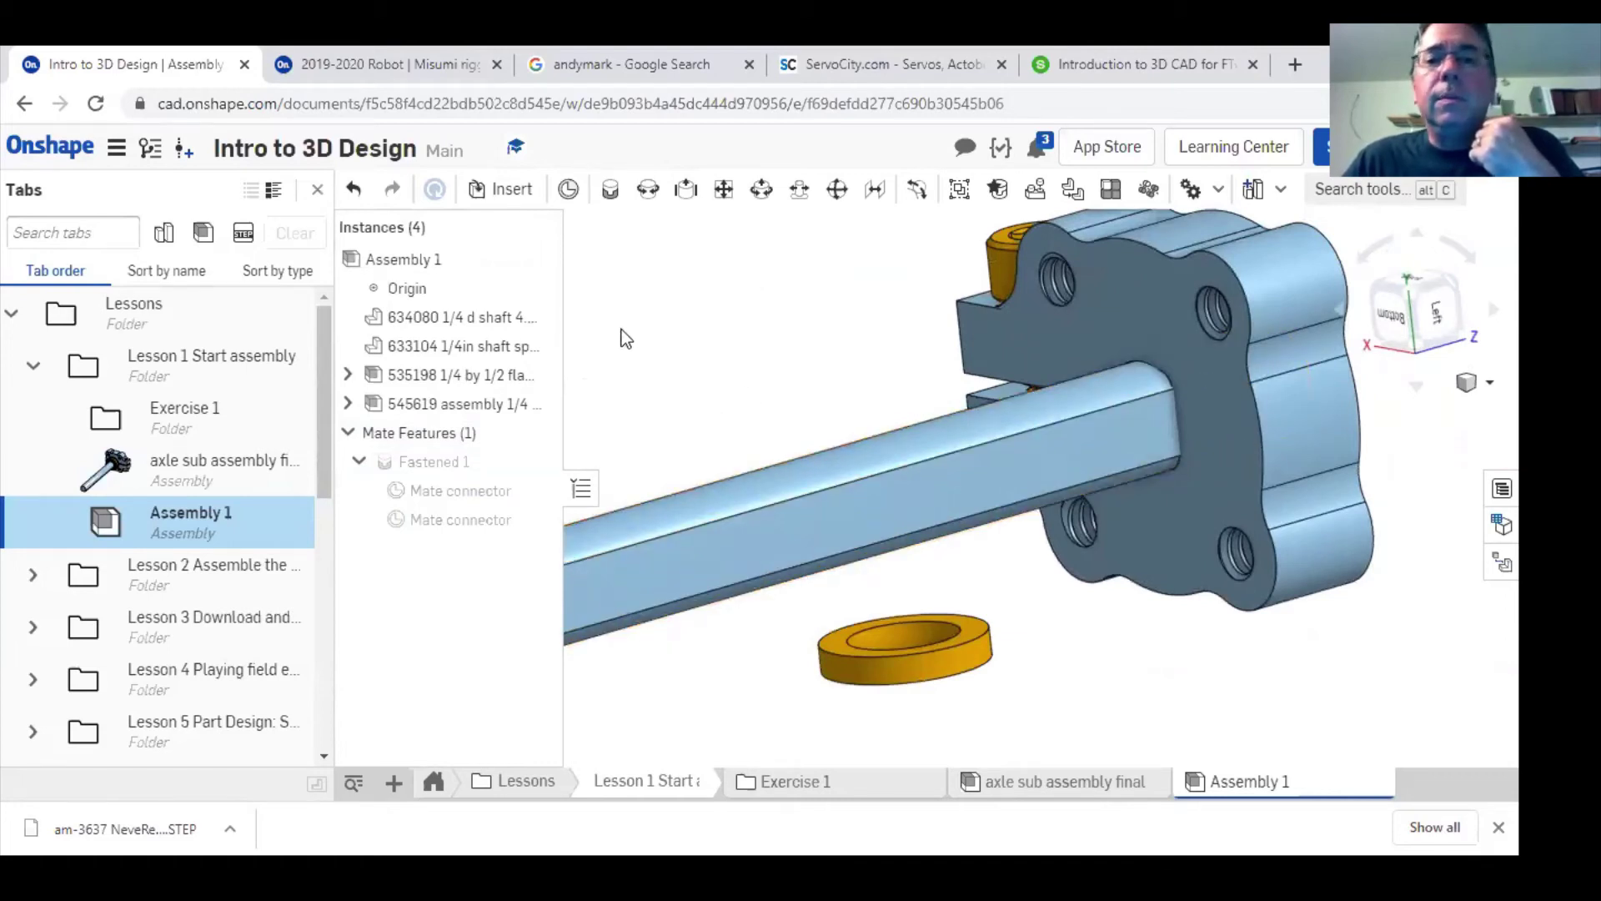
pyautogui.moveTo(625, 338); pyautogui.dragTo(1047, 478, button='right')
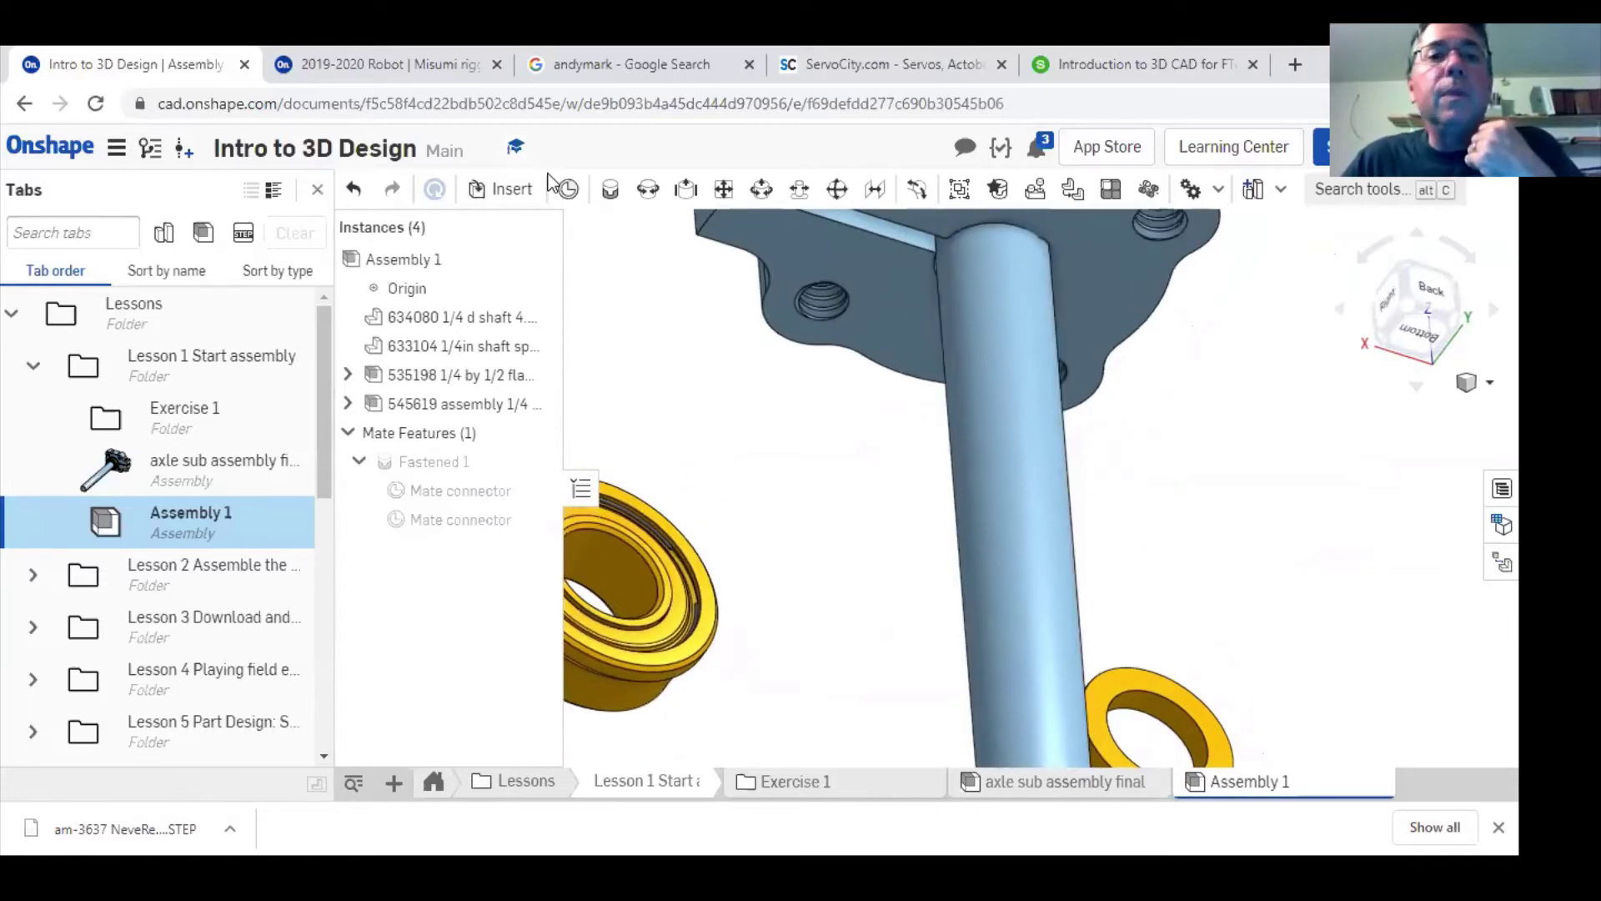
pyautogui.scroll(-5, 1172, 557)
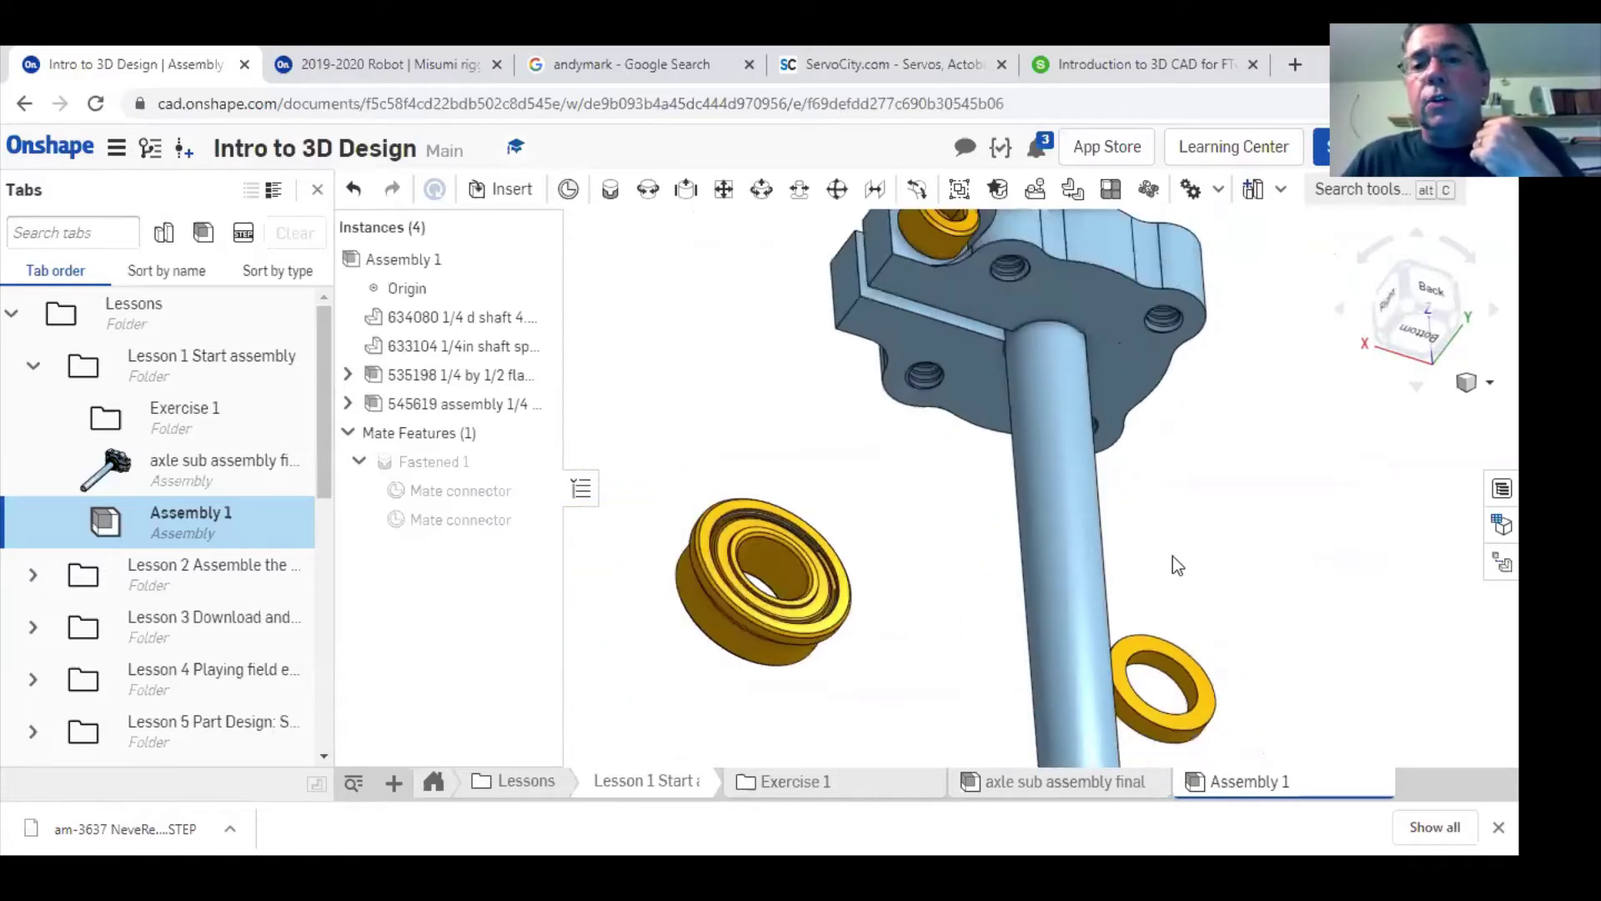
pyautogui.moveTo(1156, 536); pyautogui.dragTo(1136, 505, button='right')
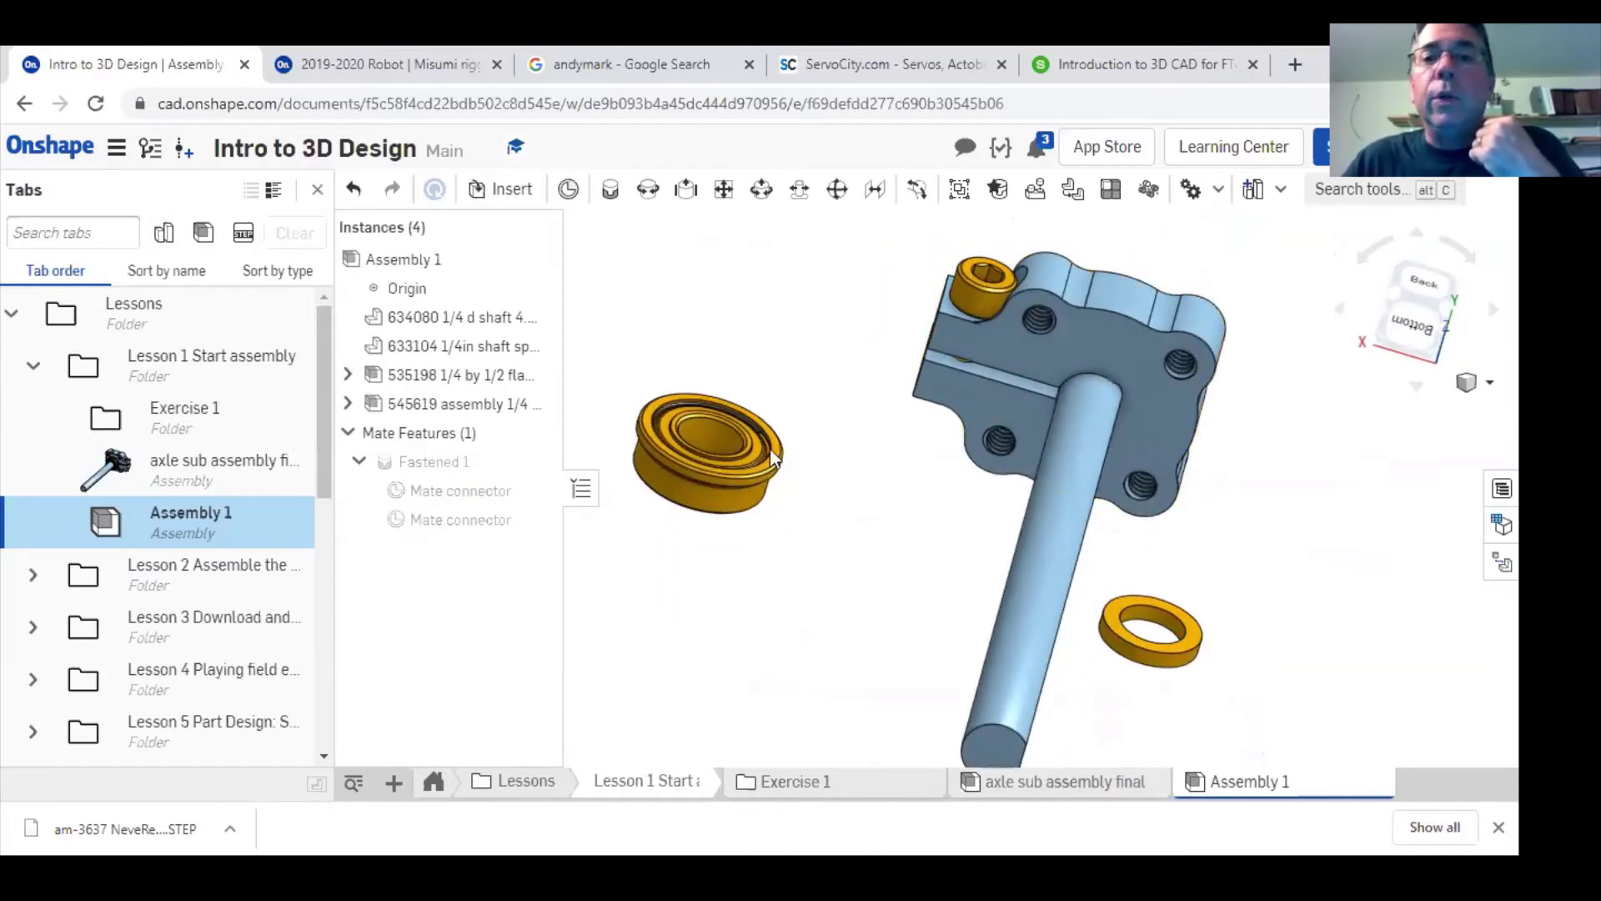
pyautogui.click(611, 189)
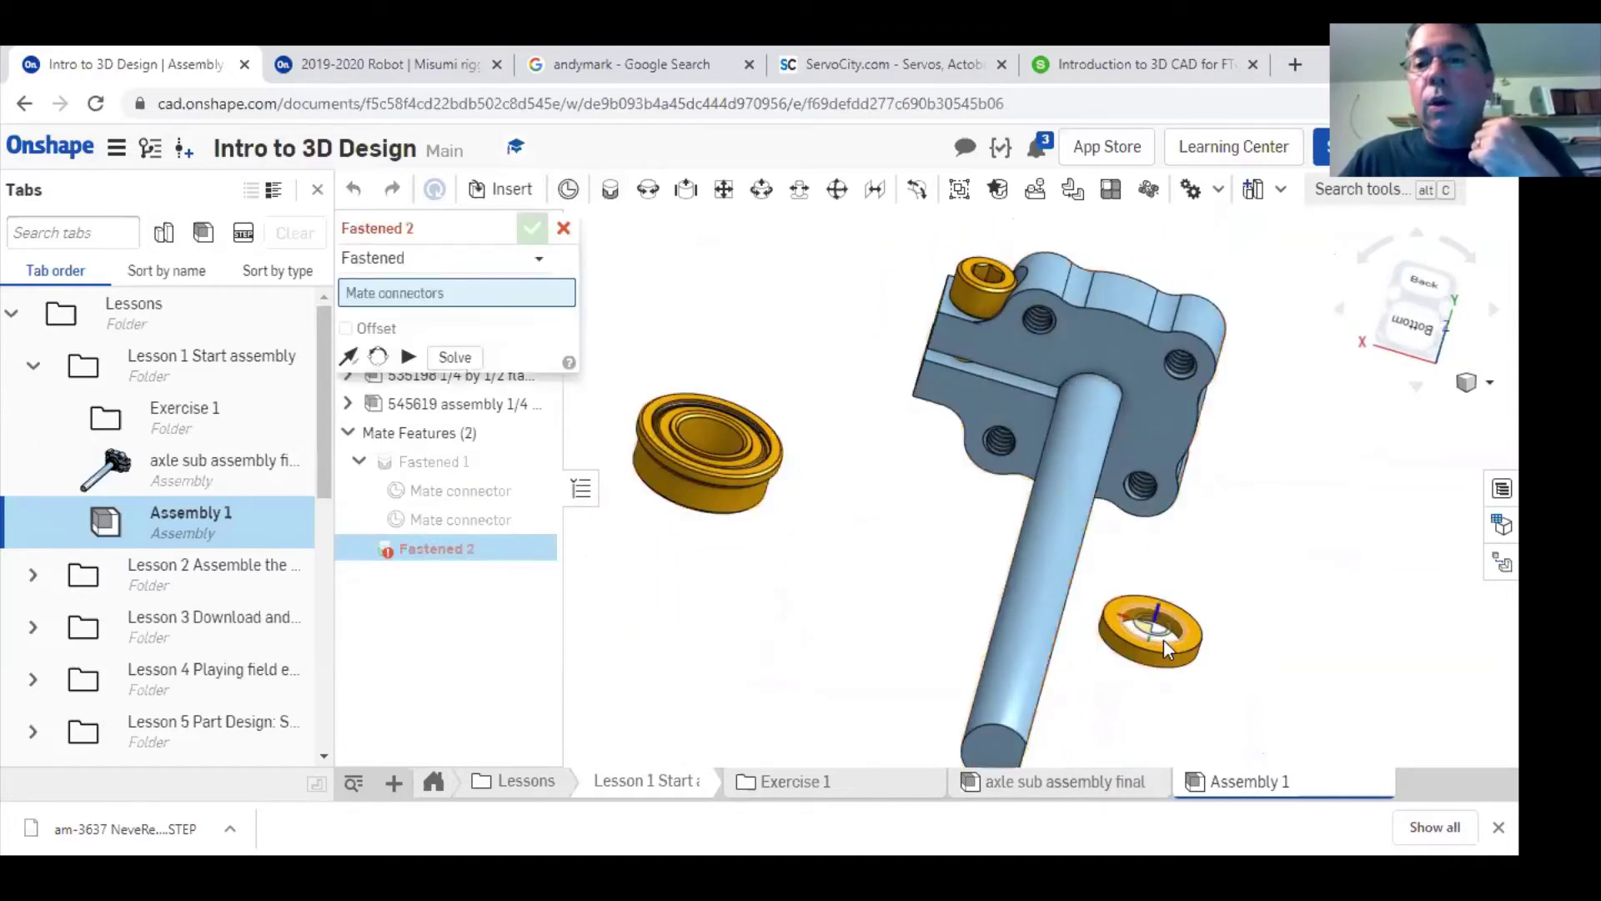
pyautogui.scroll(3, 1163, 639)
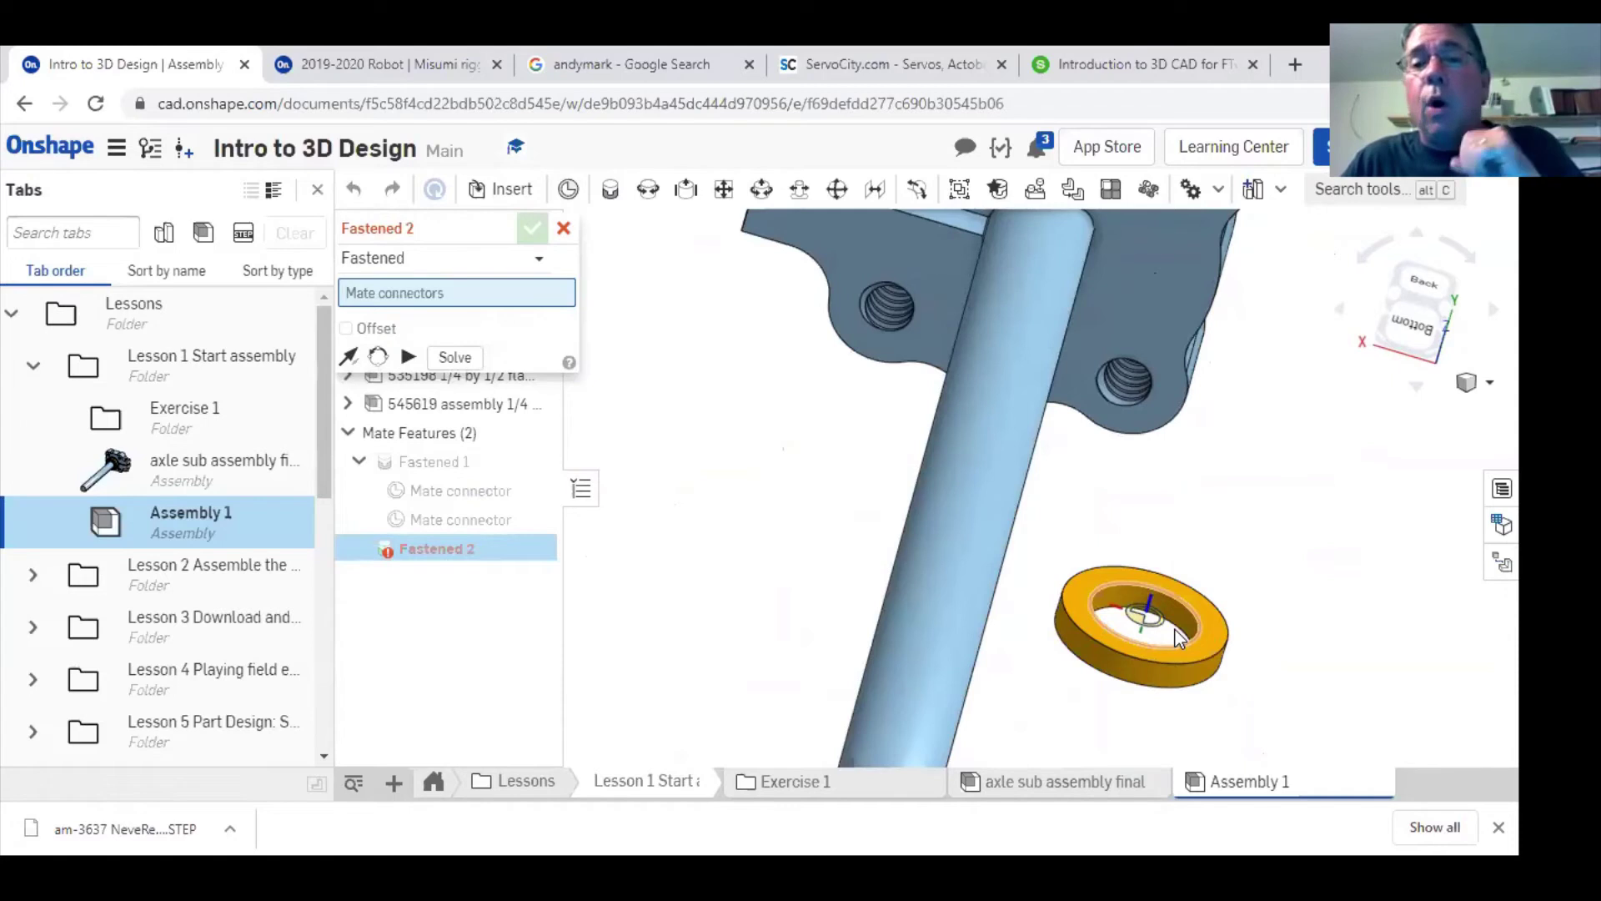
pyautogui.moveTo(1182, 632); pyautogui.dragTo(1157, 706, button='middle')
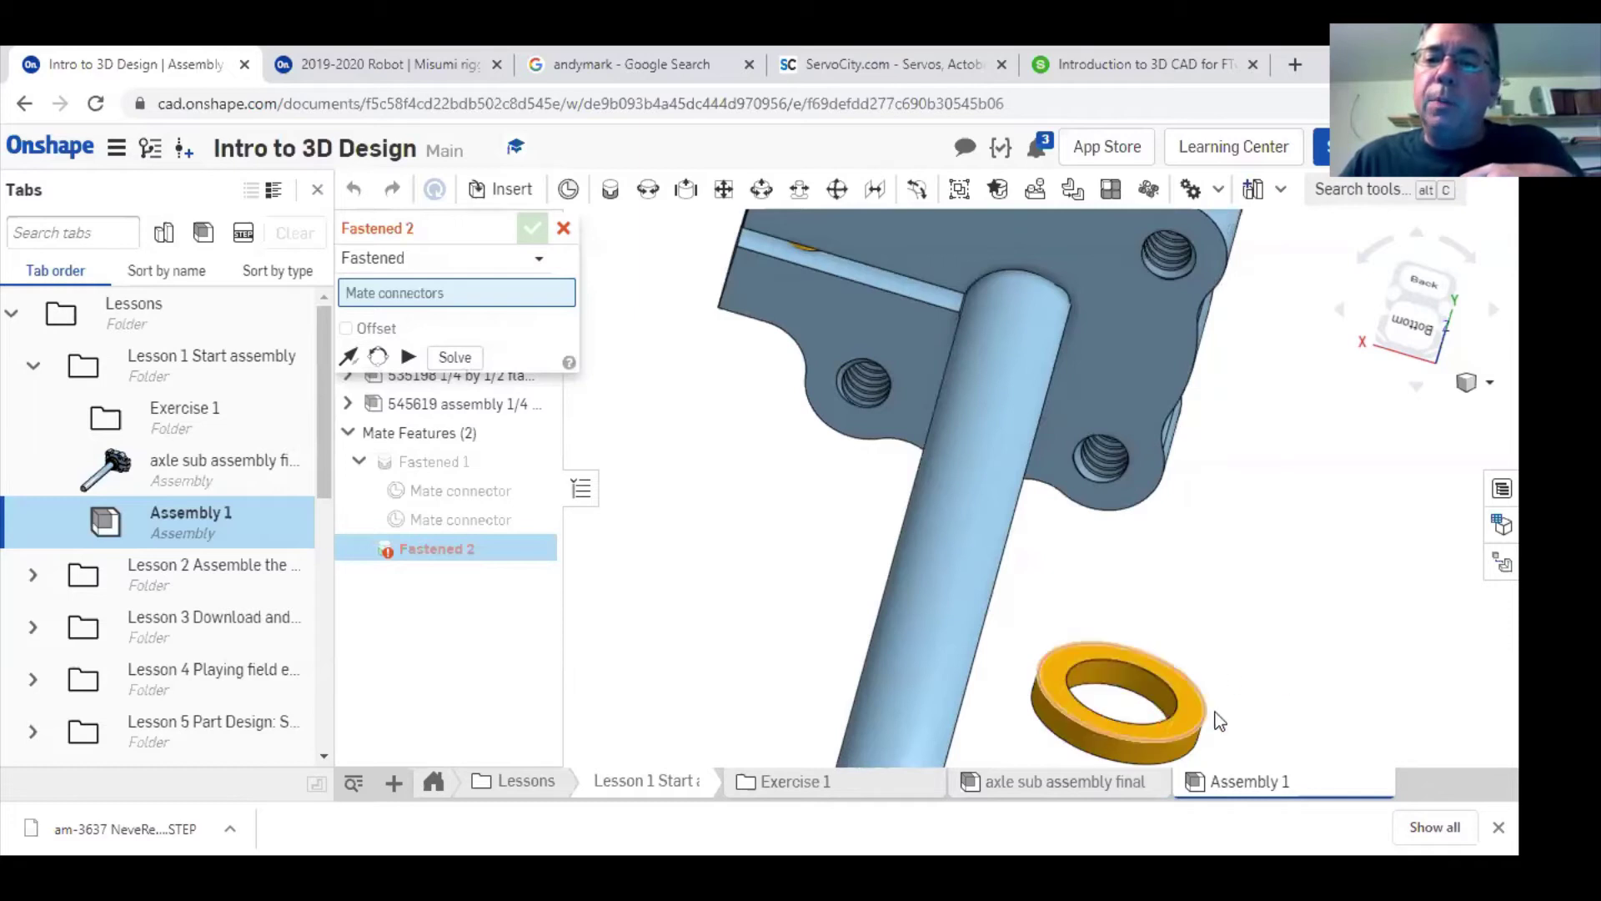
pyautogui.click(1168, 688)
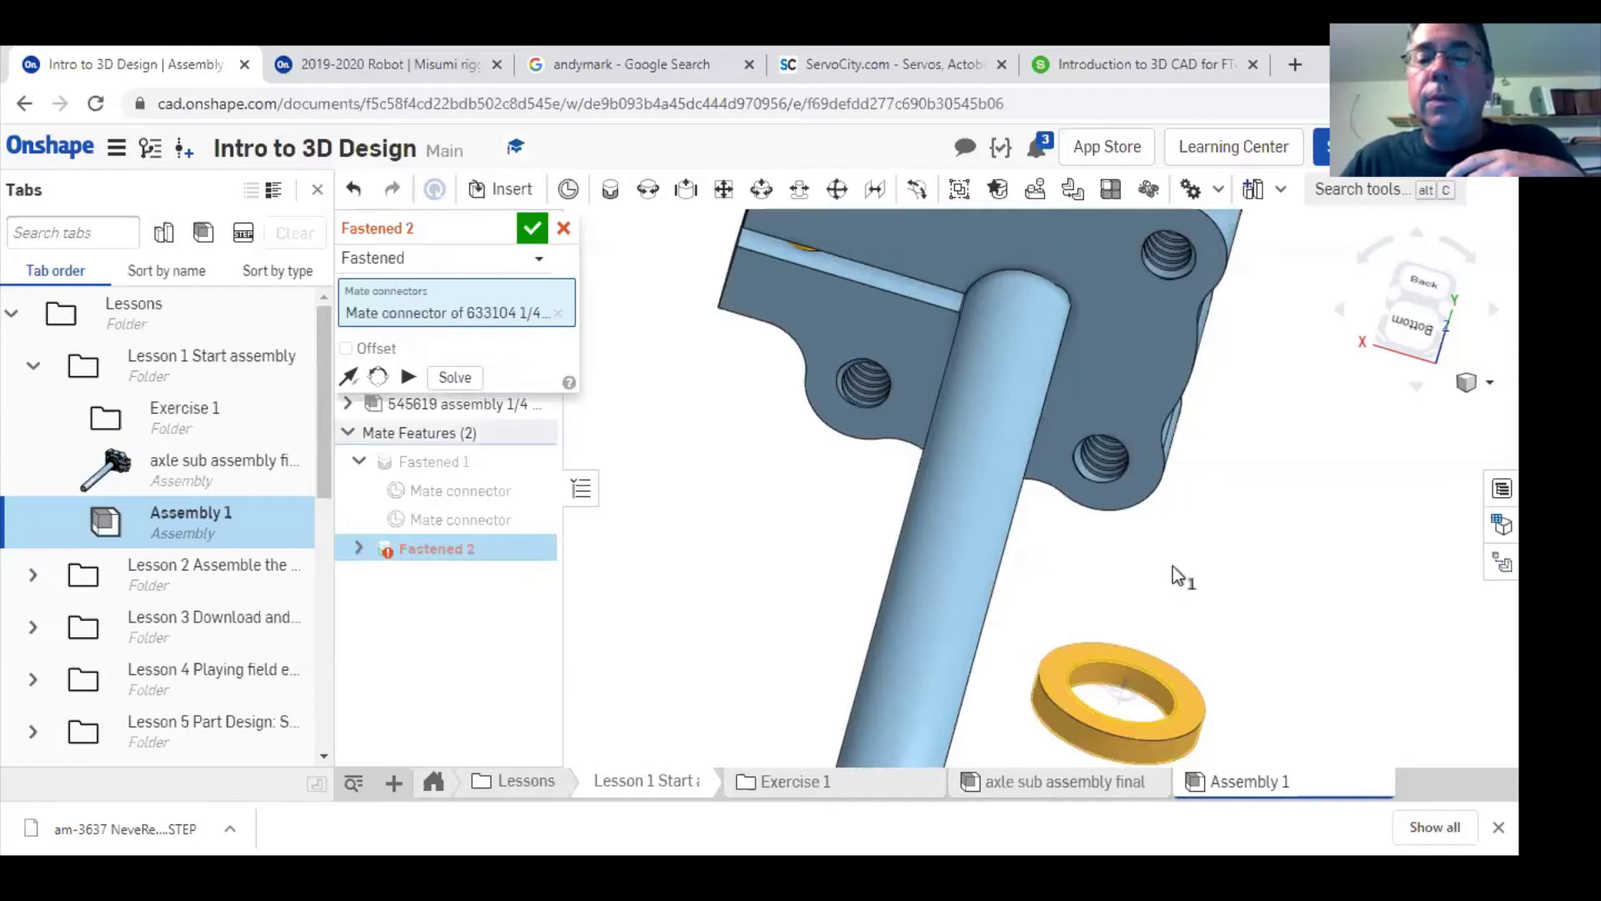
# - Fasten the spacer to the D hub's bore on the shaft side, flipping the primary axis so it sits outside the hub
pyautogui.moveTo(1229, 562); pyautogui.dragTo(1119, 377, button='right')
pyautogui.scroll(3, 1119, 417)
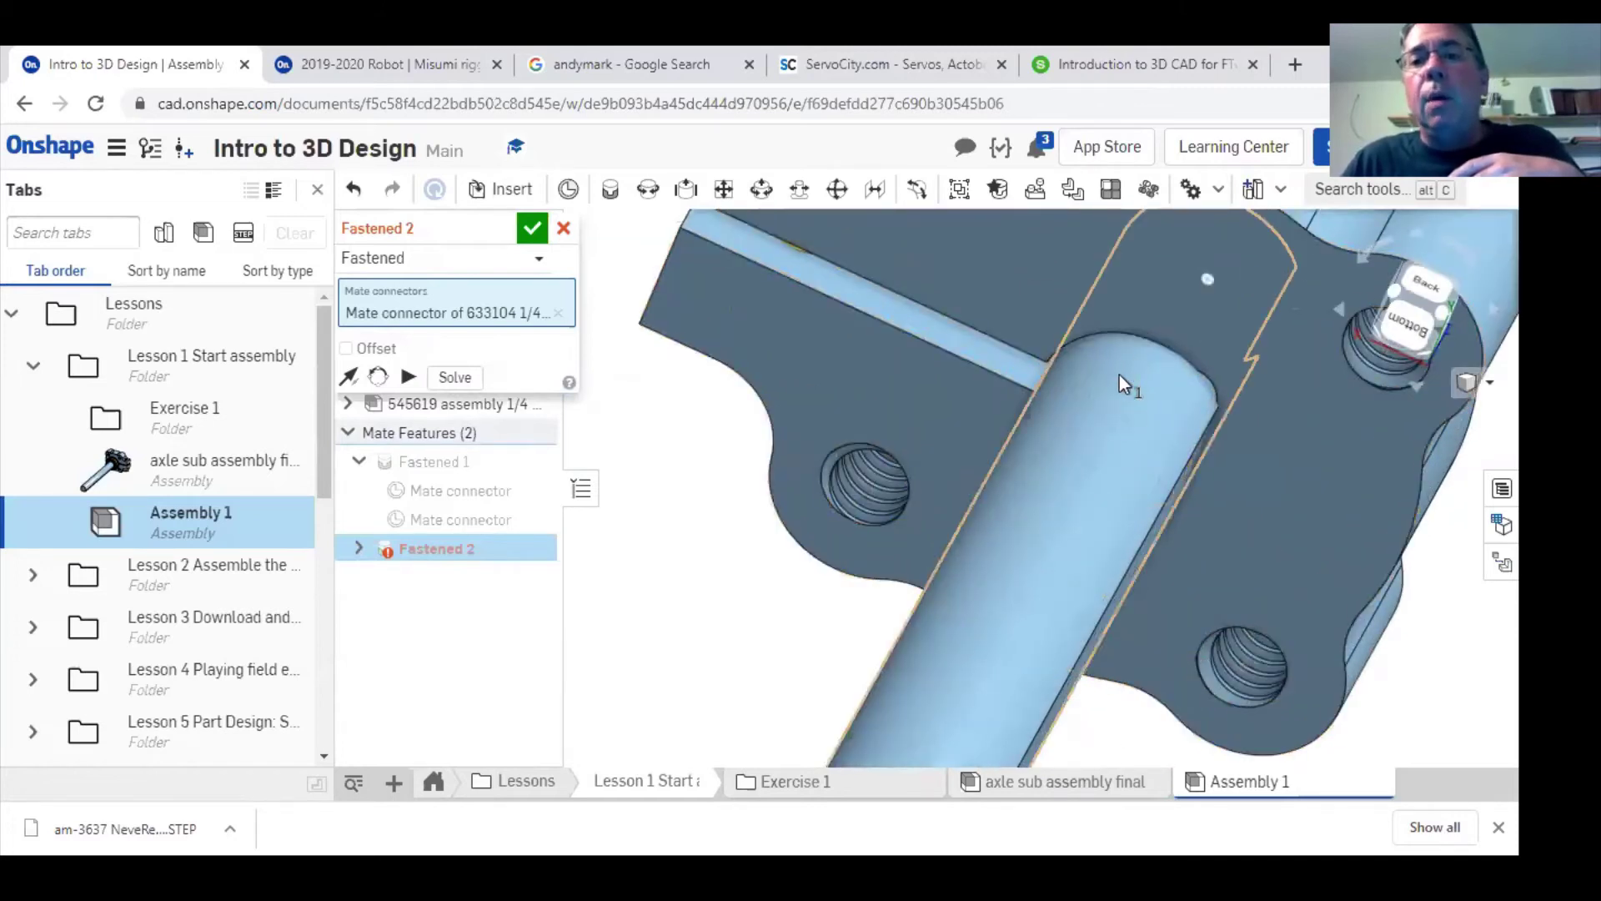
pyautogui.scroll(3, 1126, 392)
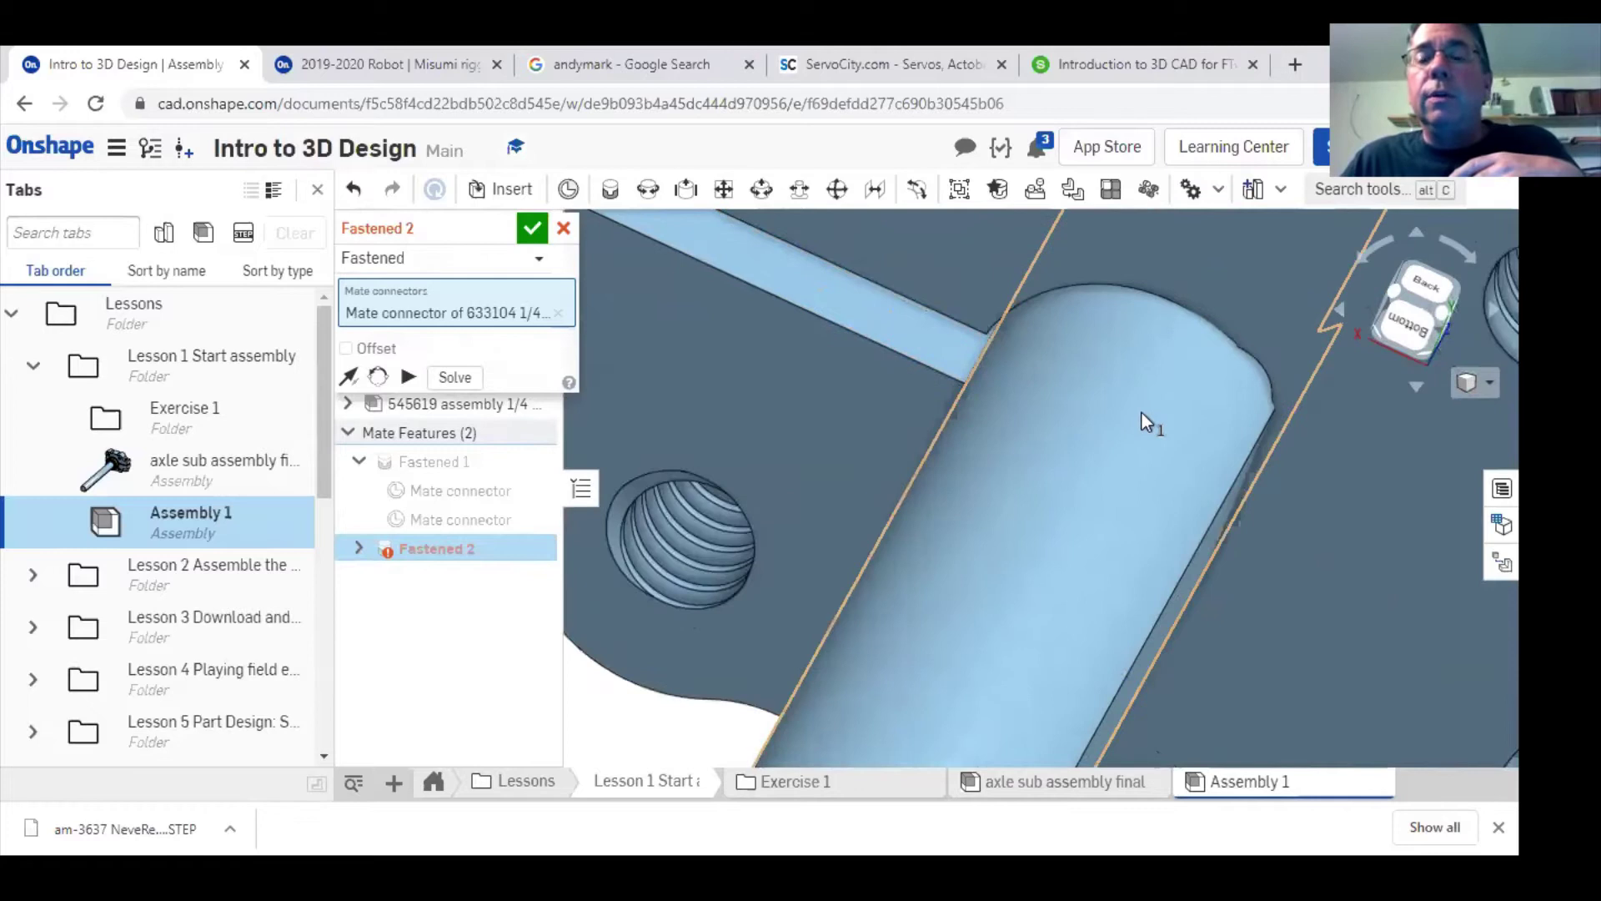
pyautogui.scroll(-5, 1134, 442)
pyautogui.moveTo(1123, 472); pyautogui.dragTo(934, 519, button='right')
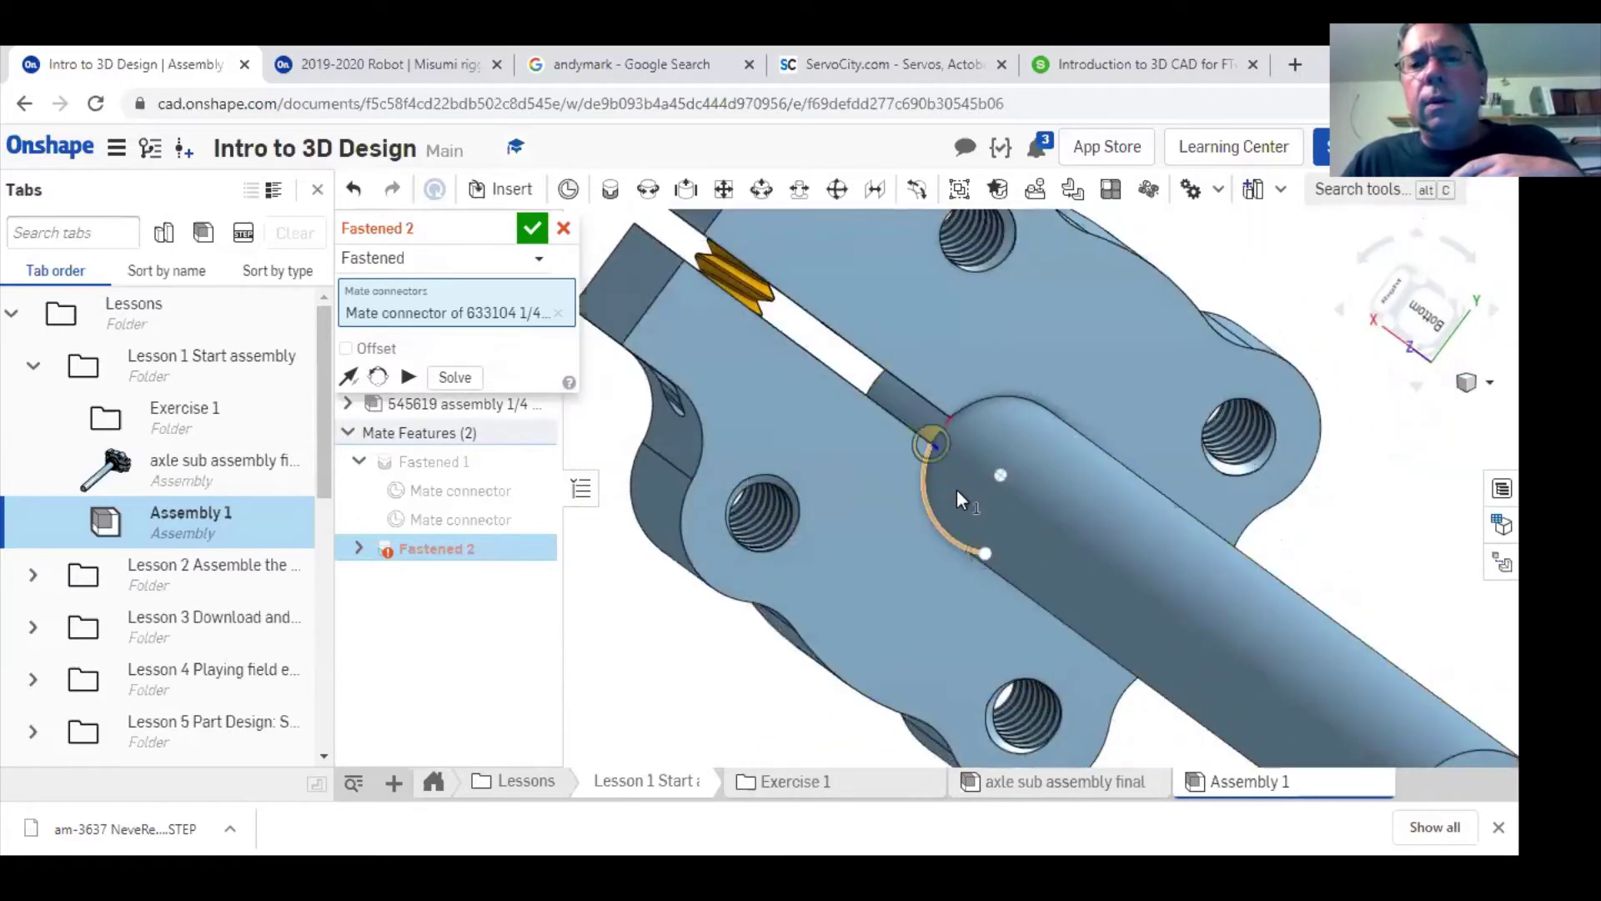
pyautogui.click(957, 488)
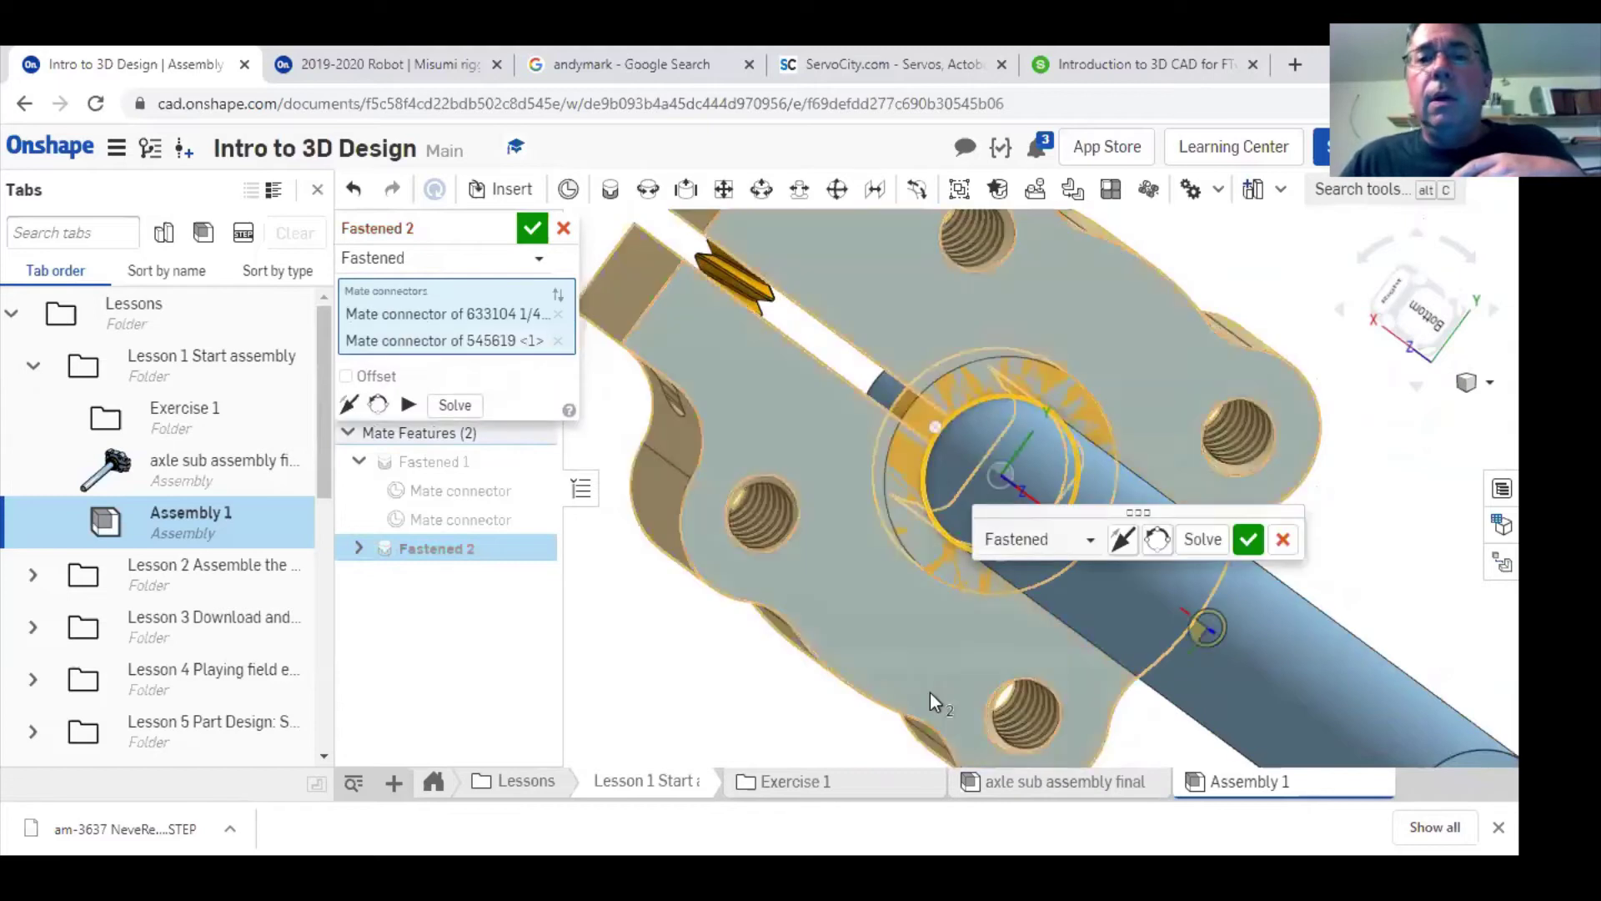
pyautogui.moveTo(954, 684); pyautogui.dragTo(999, 647, button='right')
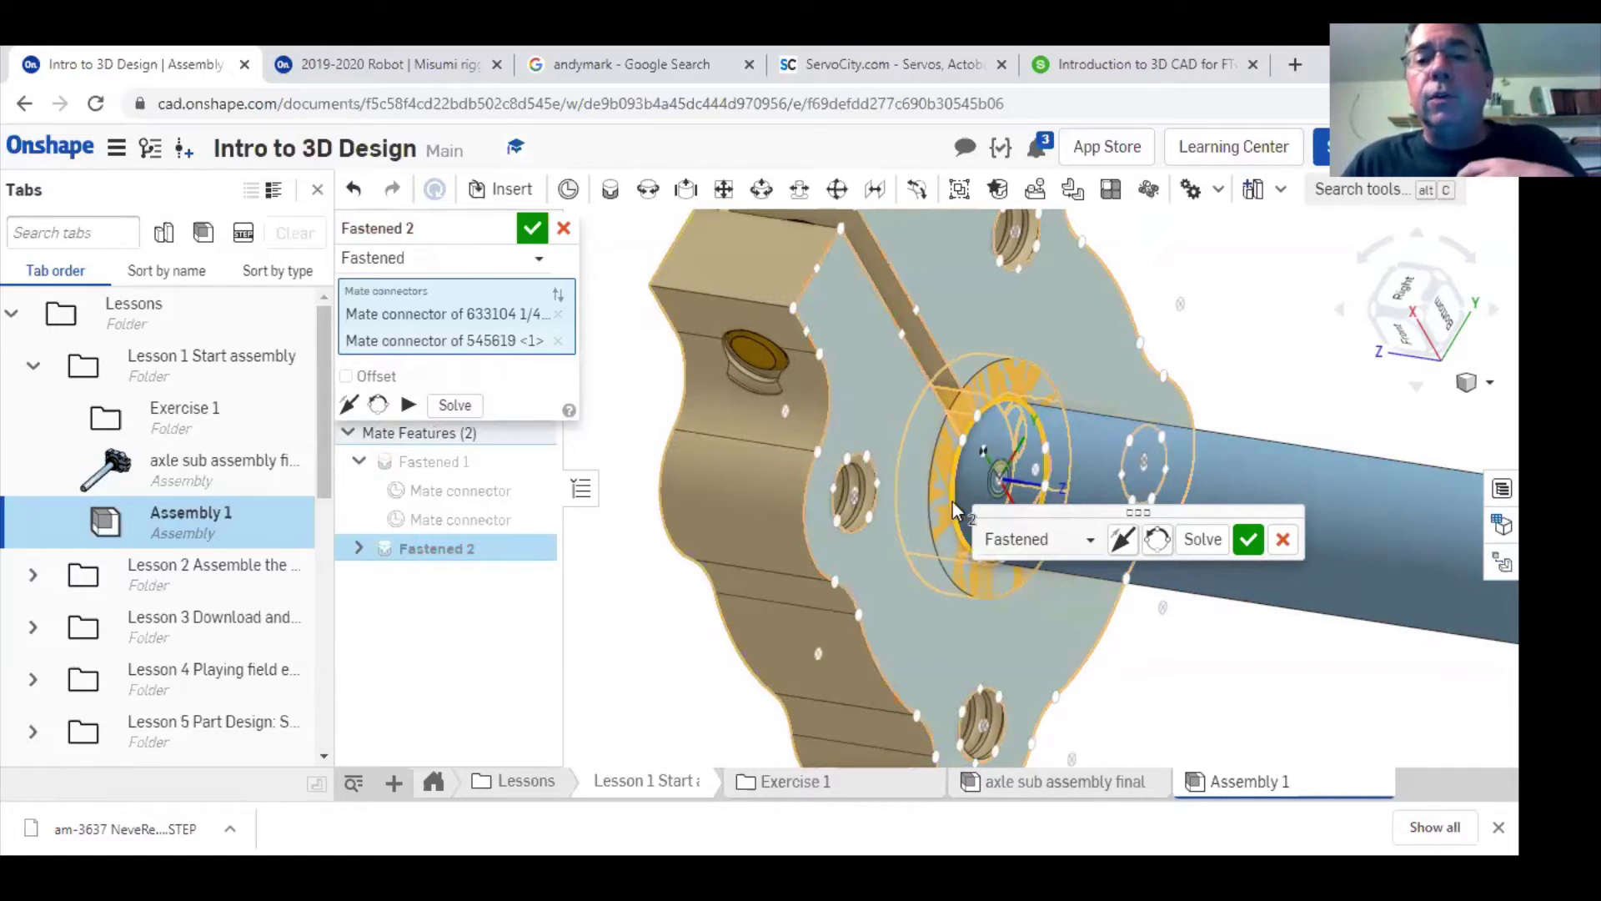
pyautogui.click(1126, 547)
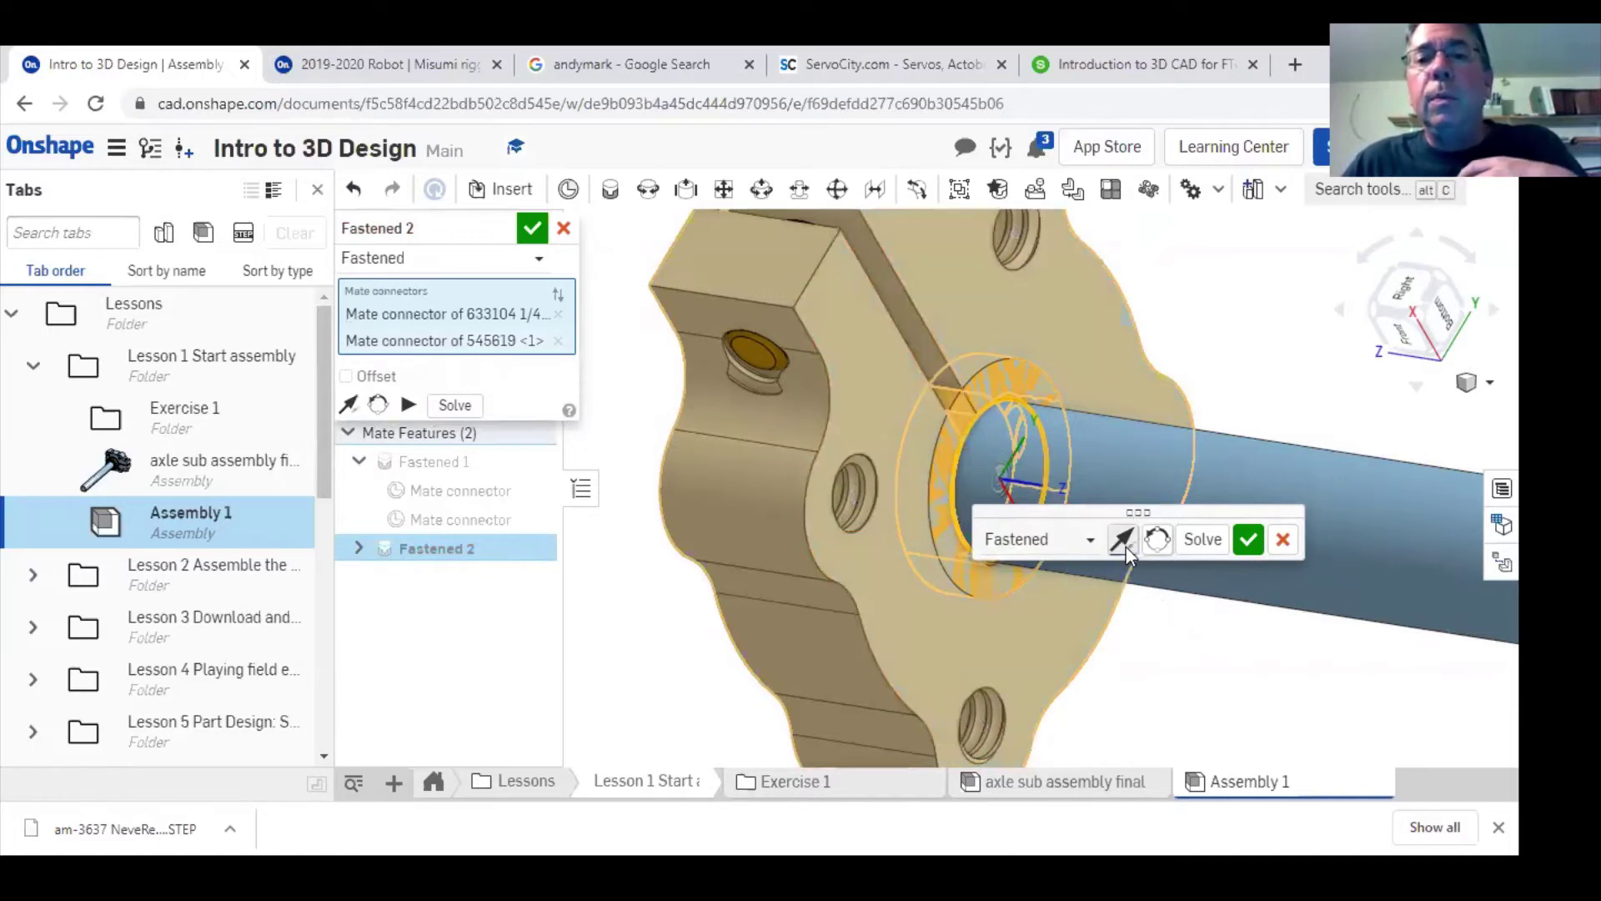
pyautogui.moveTo(1159, 639)
pyautogui.mouseDown(button='right')
pyautogui.moveTo(1183, 646)
pyautogui.moveTo(1198, 627)
pyautogui.moveTo(1136, 636)
pyautogui.mouseUp(button='right')
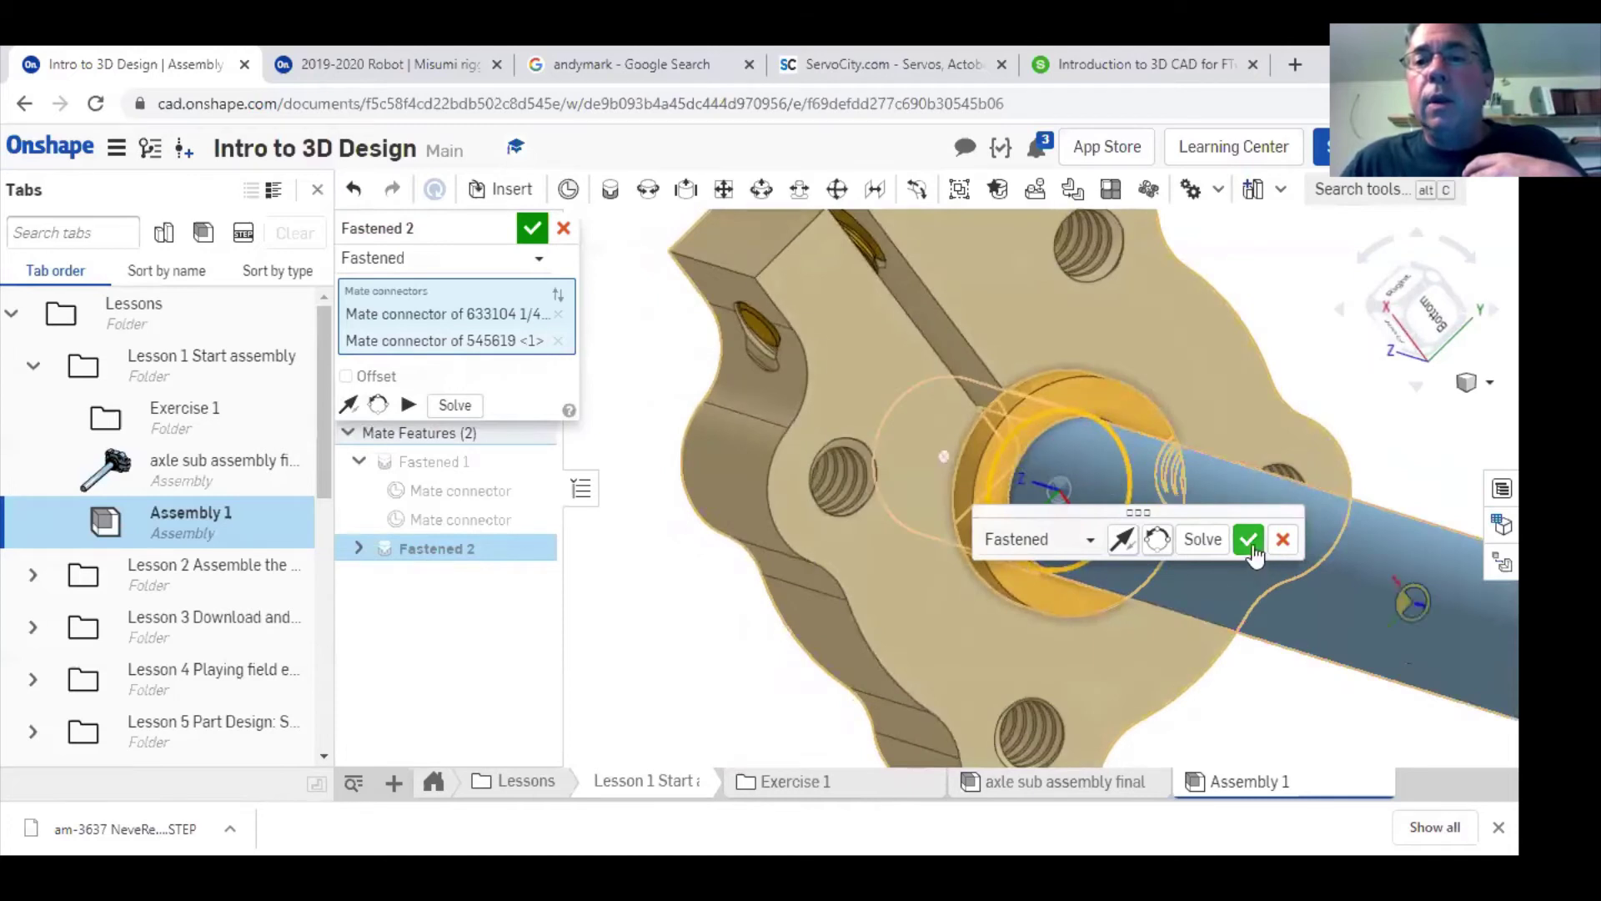
pyautogui.click(1248, 539)
# - Join the flange bearing's flanged side to the outer face of the shaft spacer with a Fastened mate, flipping the primary axis
pyautogui.press('f')
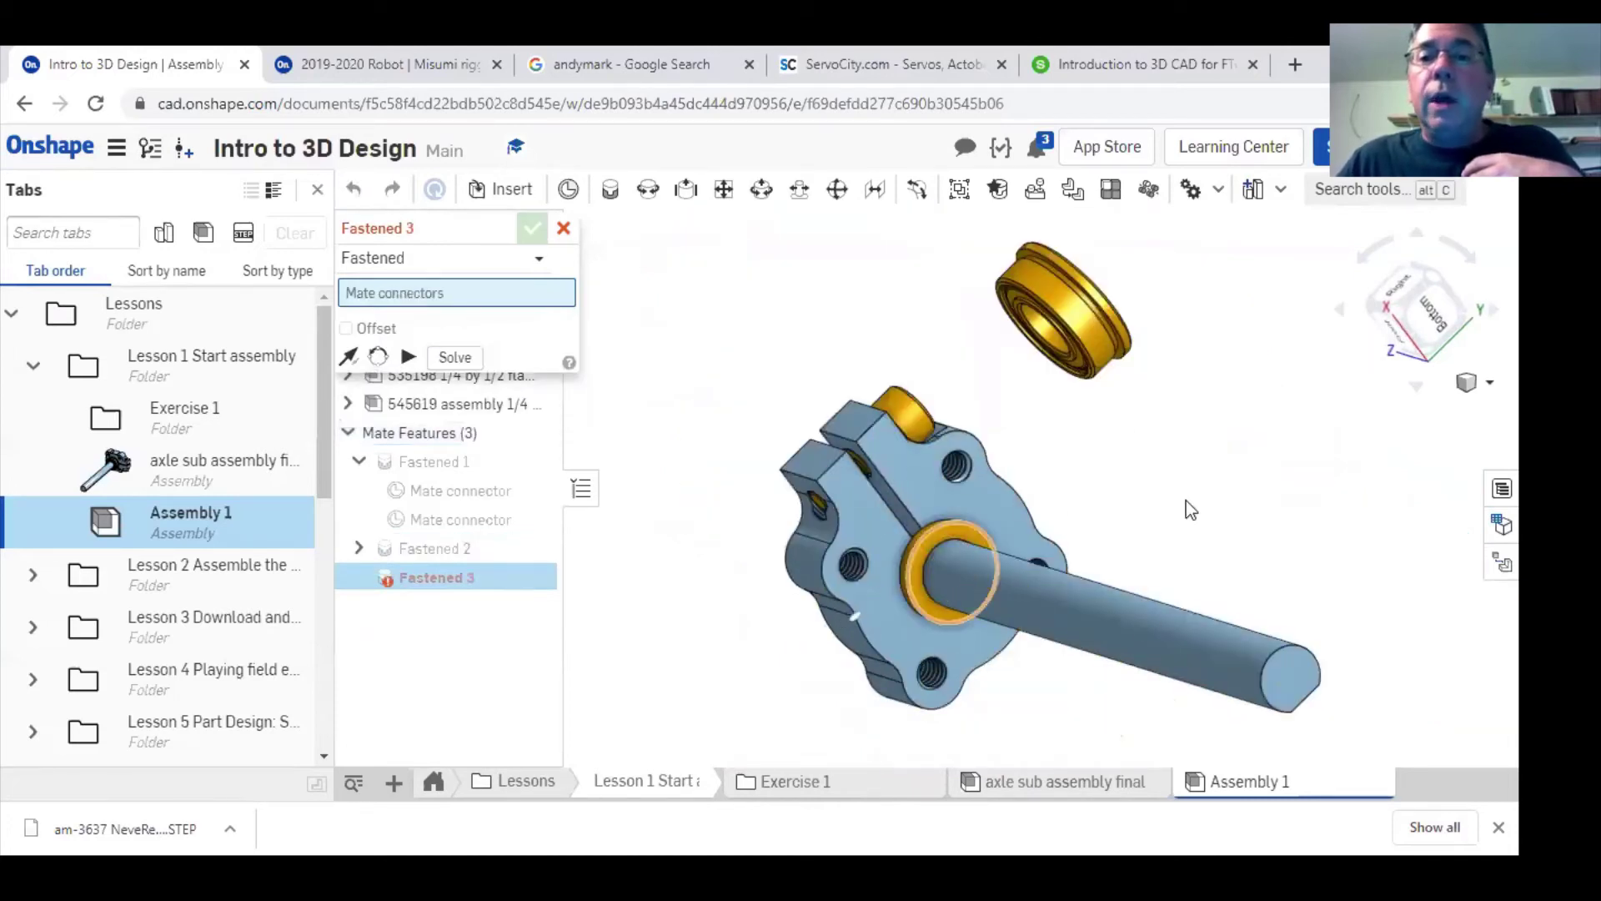
pyautogui.moveTo(1198, 481); pyautogui.dragTo(768, 298, button='right')
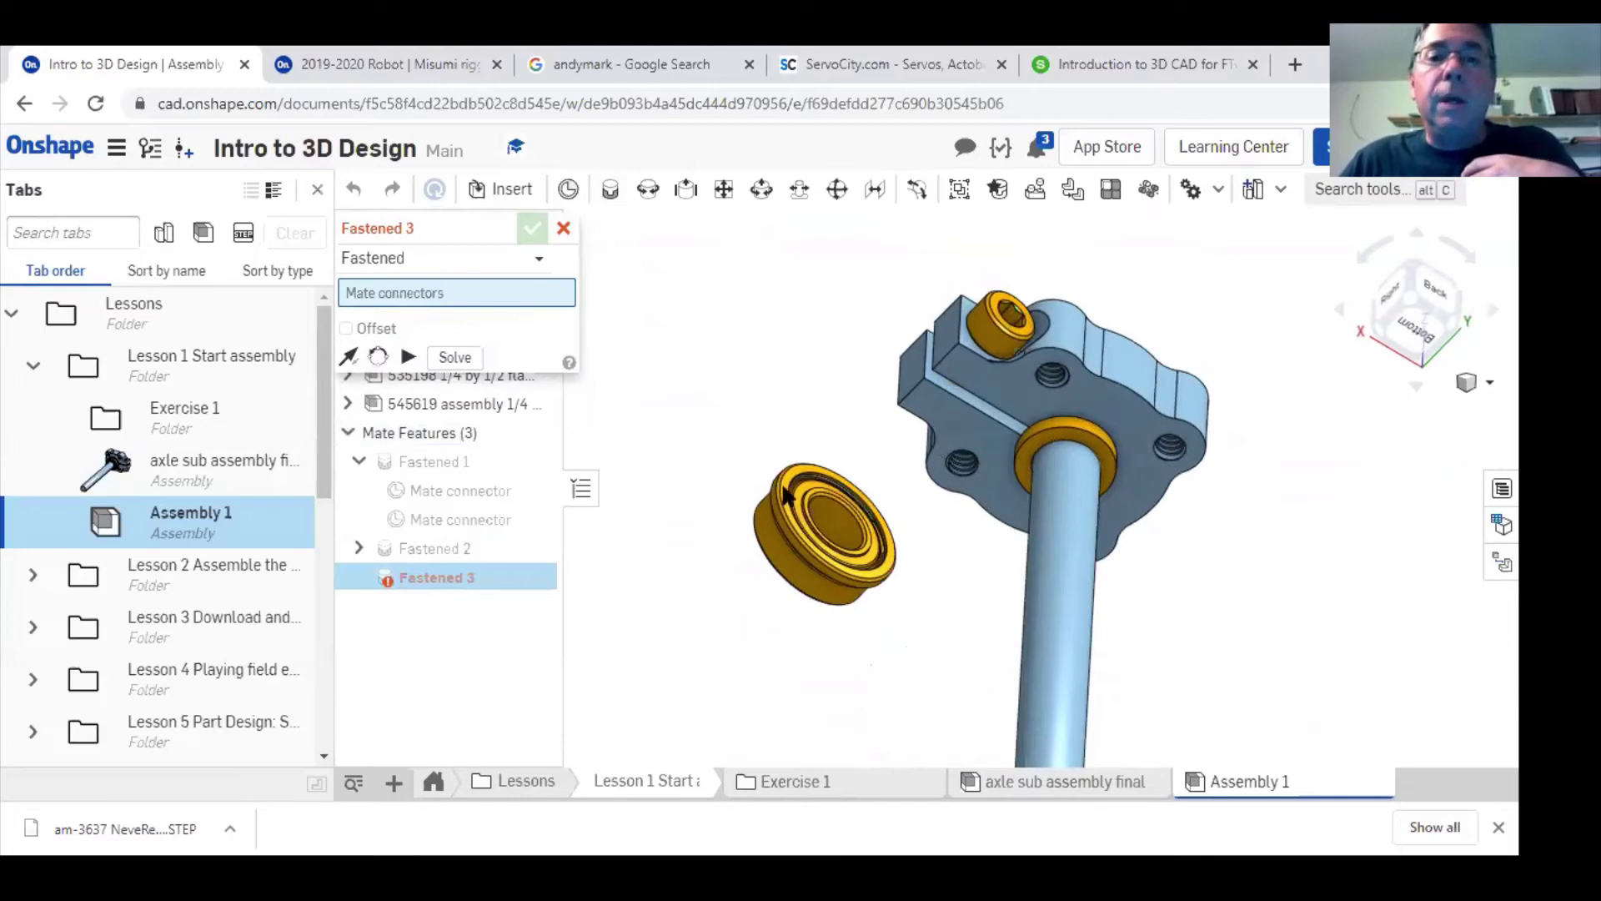
pyautogui.scroll(5, 832, 567)
pyautogui.scroll(3, 896, 492)
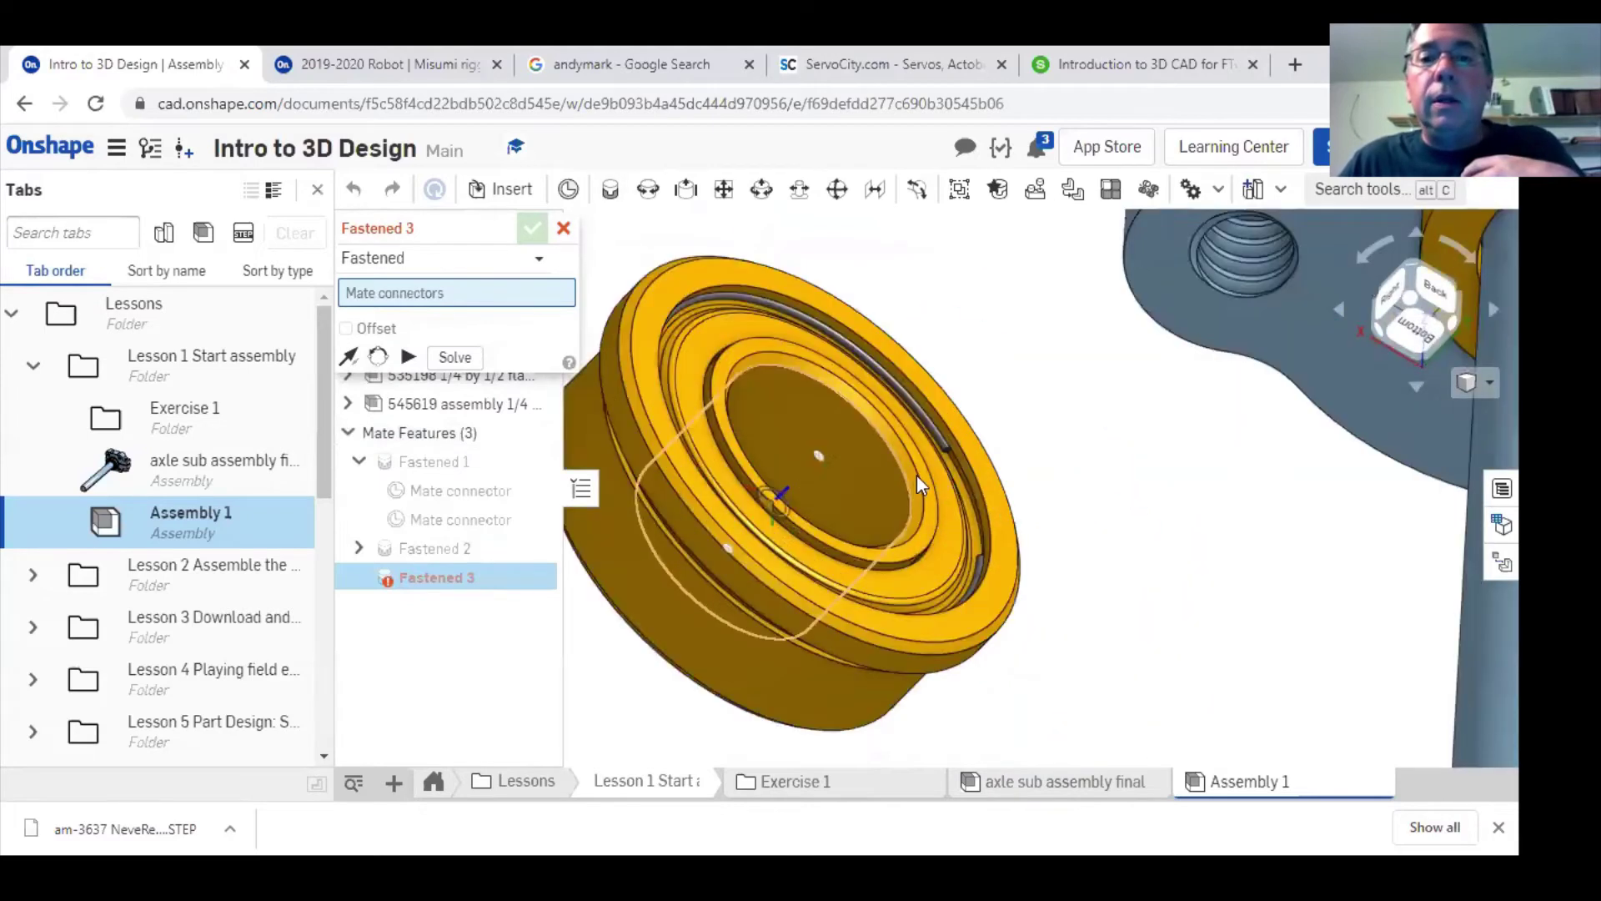
pyautogui.click(1003, 458)
pyautogui.scroll(-3, 1235, 400)
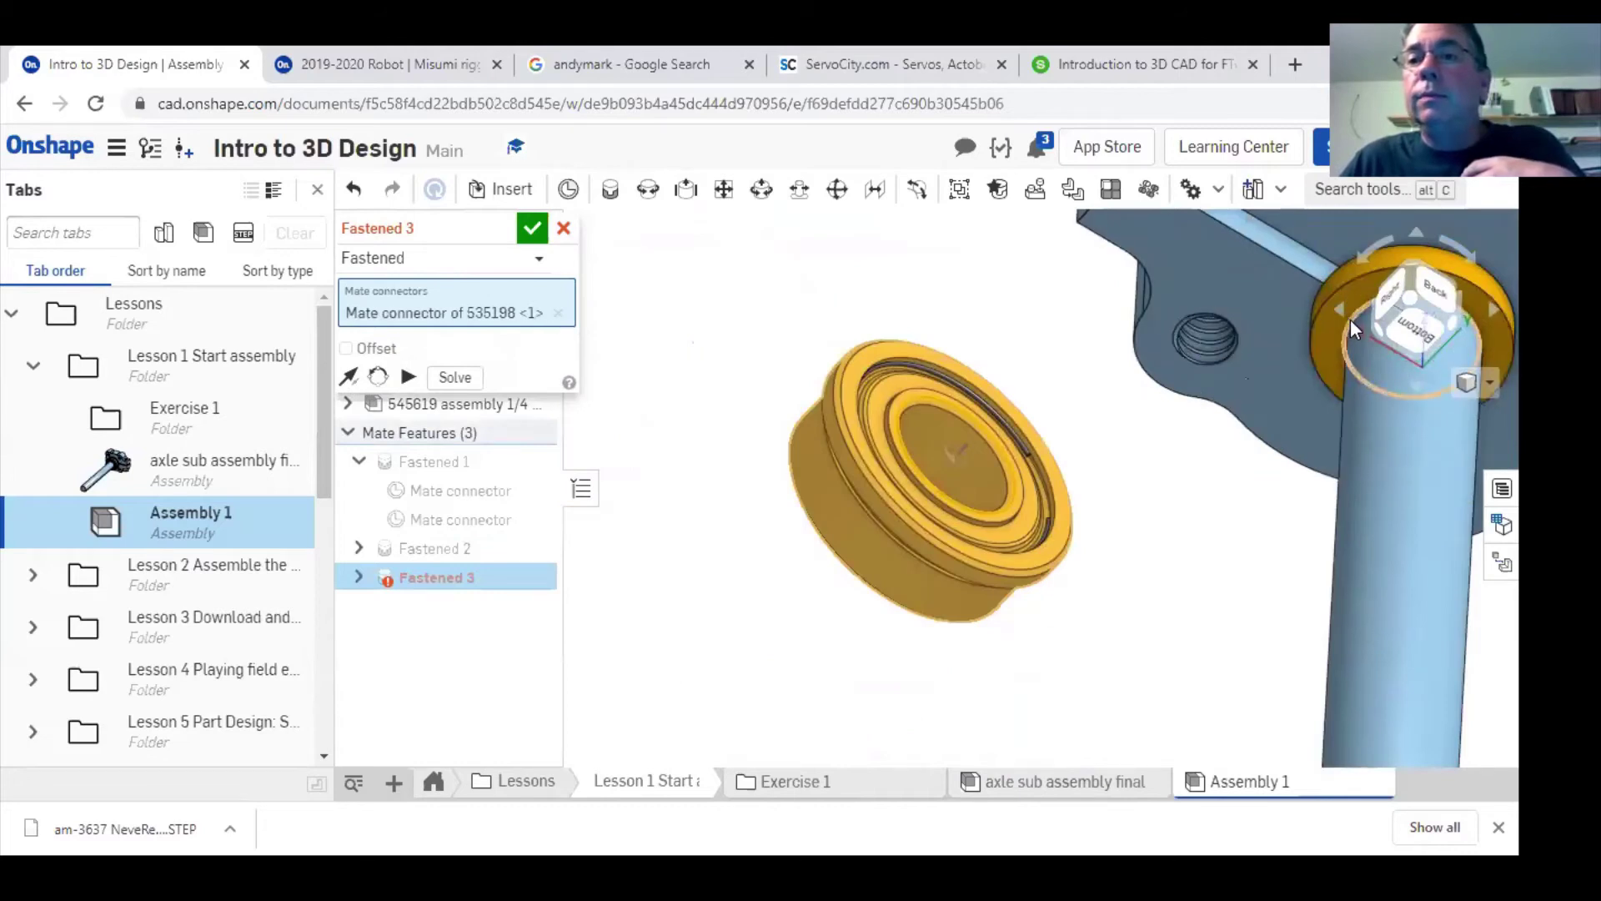
pyautogui.click(1348, 318)
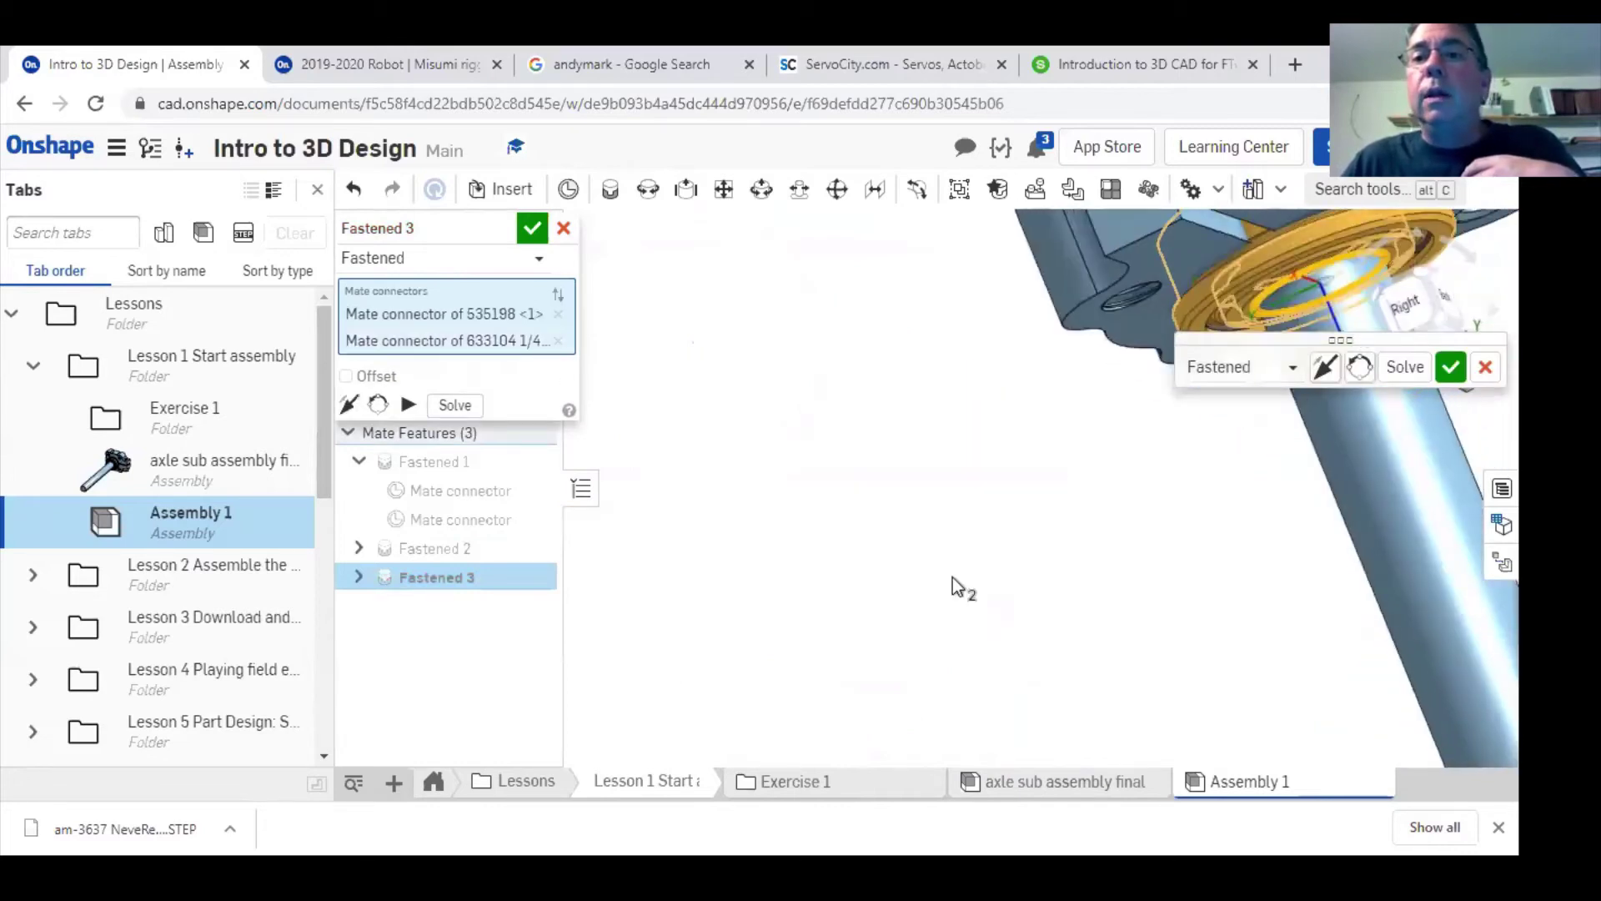
pyautogui.scroll(-3, 953, 580)
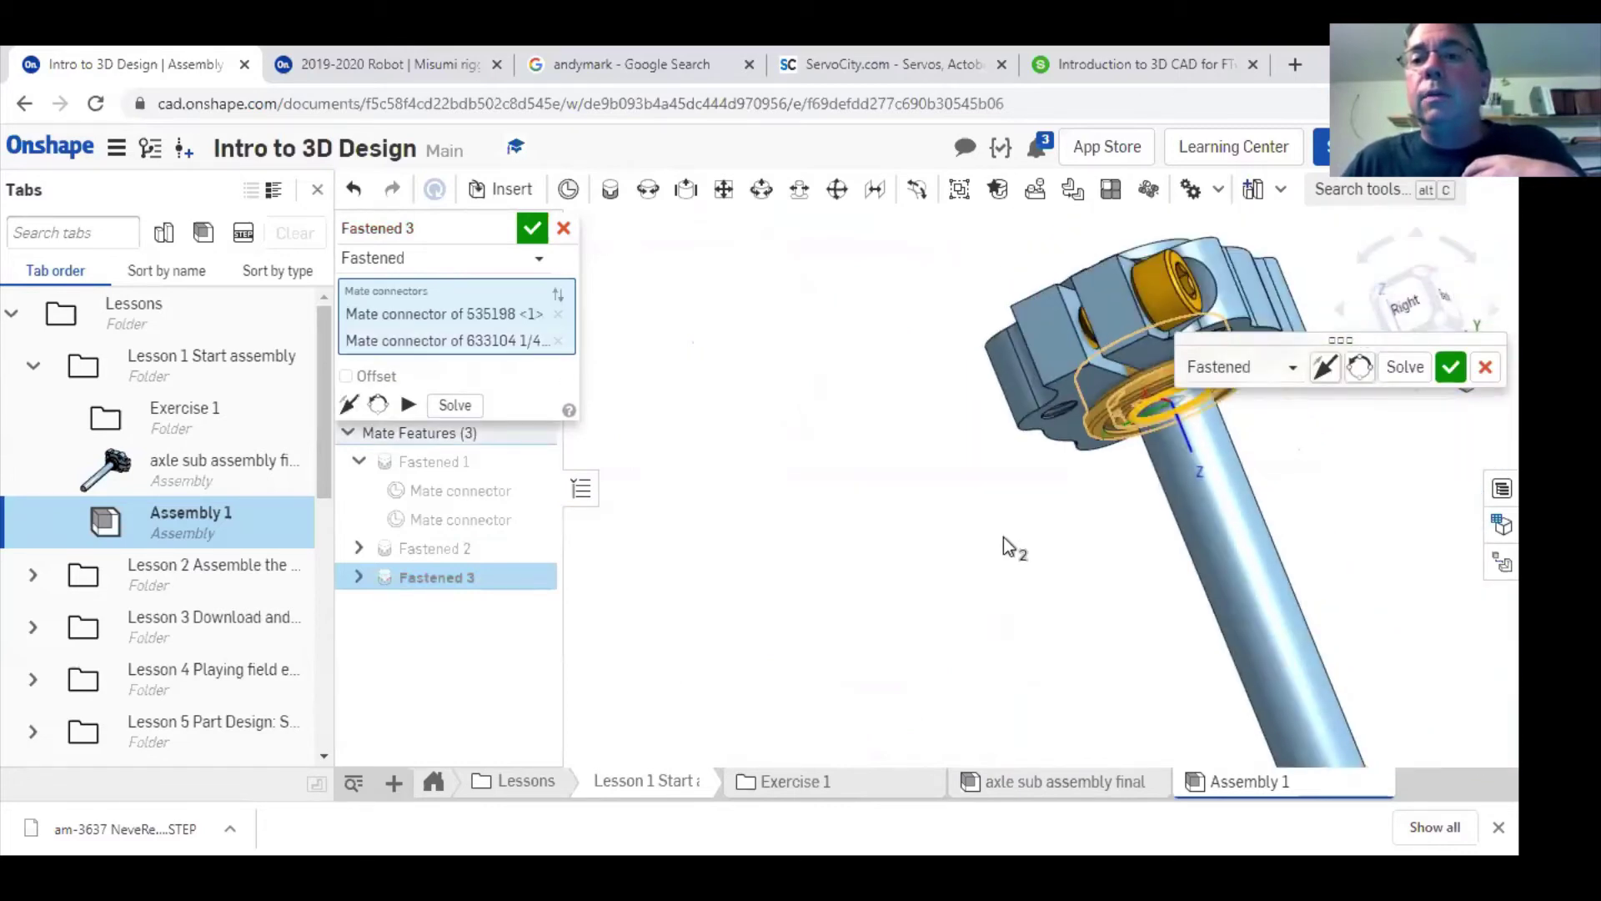
pyautogui.click(1325, 369)
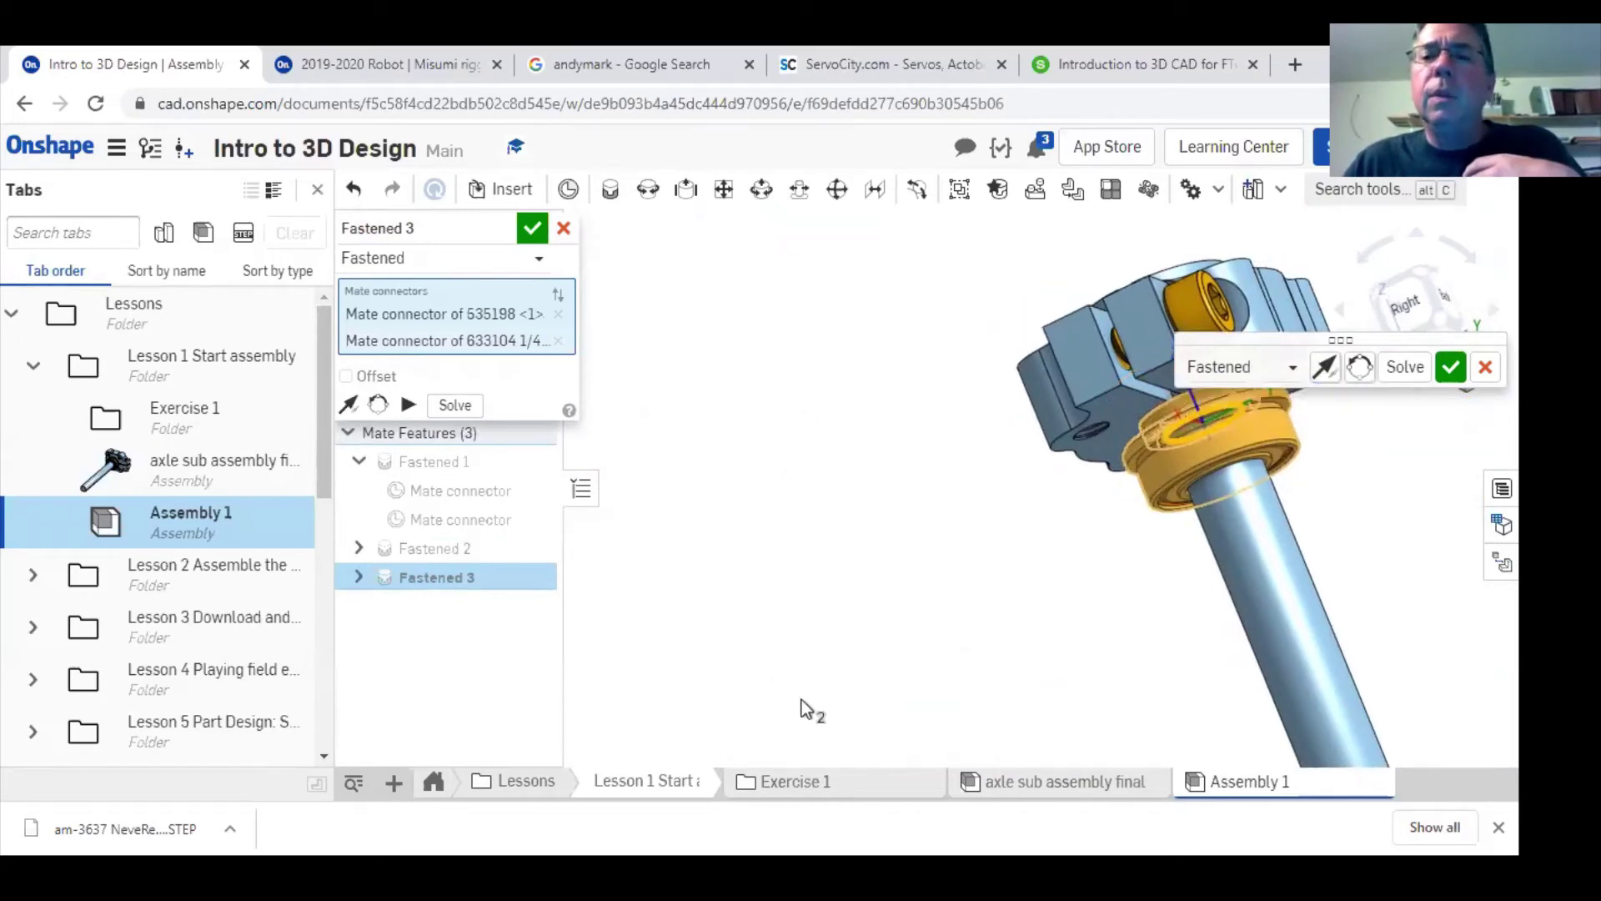
pyautogui.click(1450, 367)
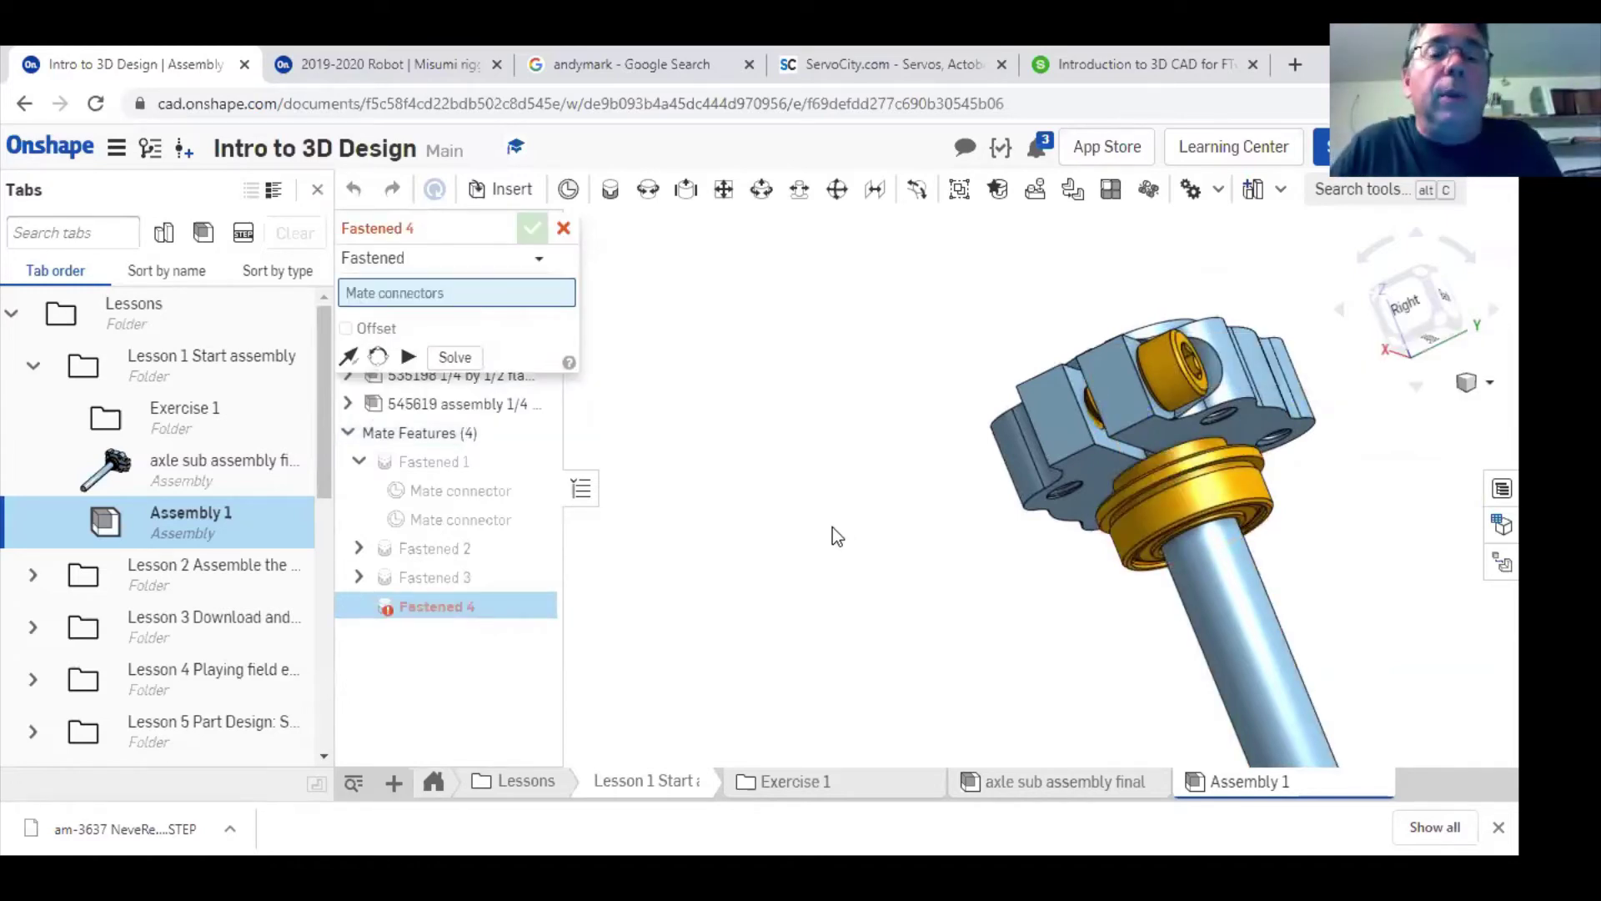
pyautogui.click(564, 230)
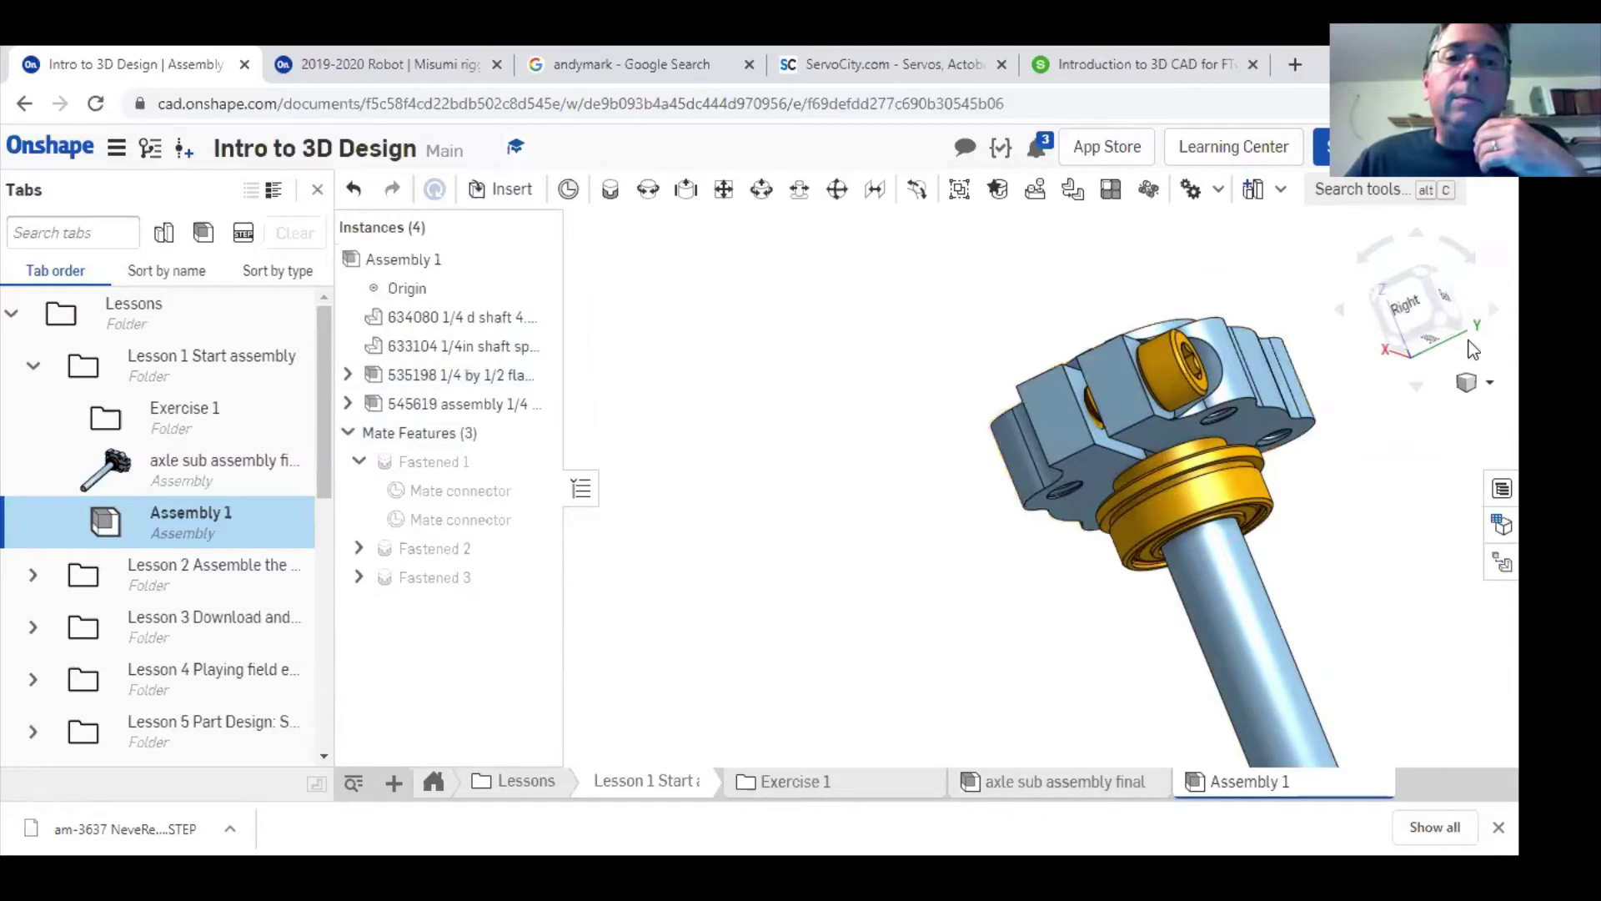
# - Open the bill of materials for the finished axle sub assembly and add a Name column
pyautogui.click(1474, 384)
pyautogui.click(1453, 406)
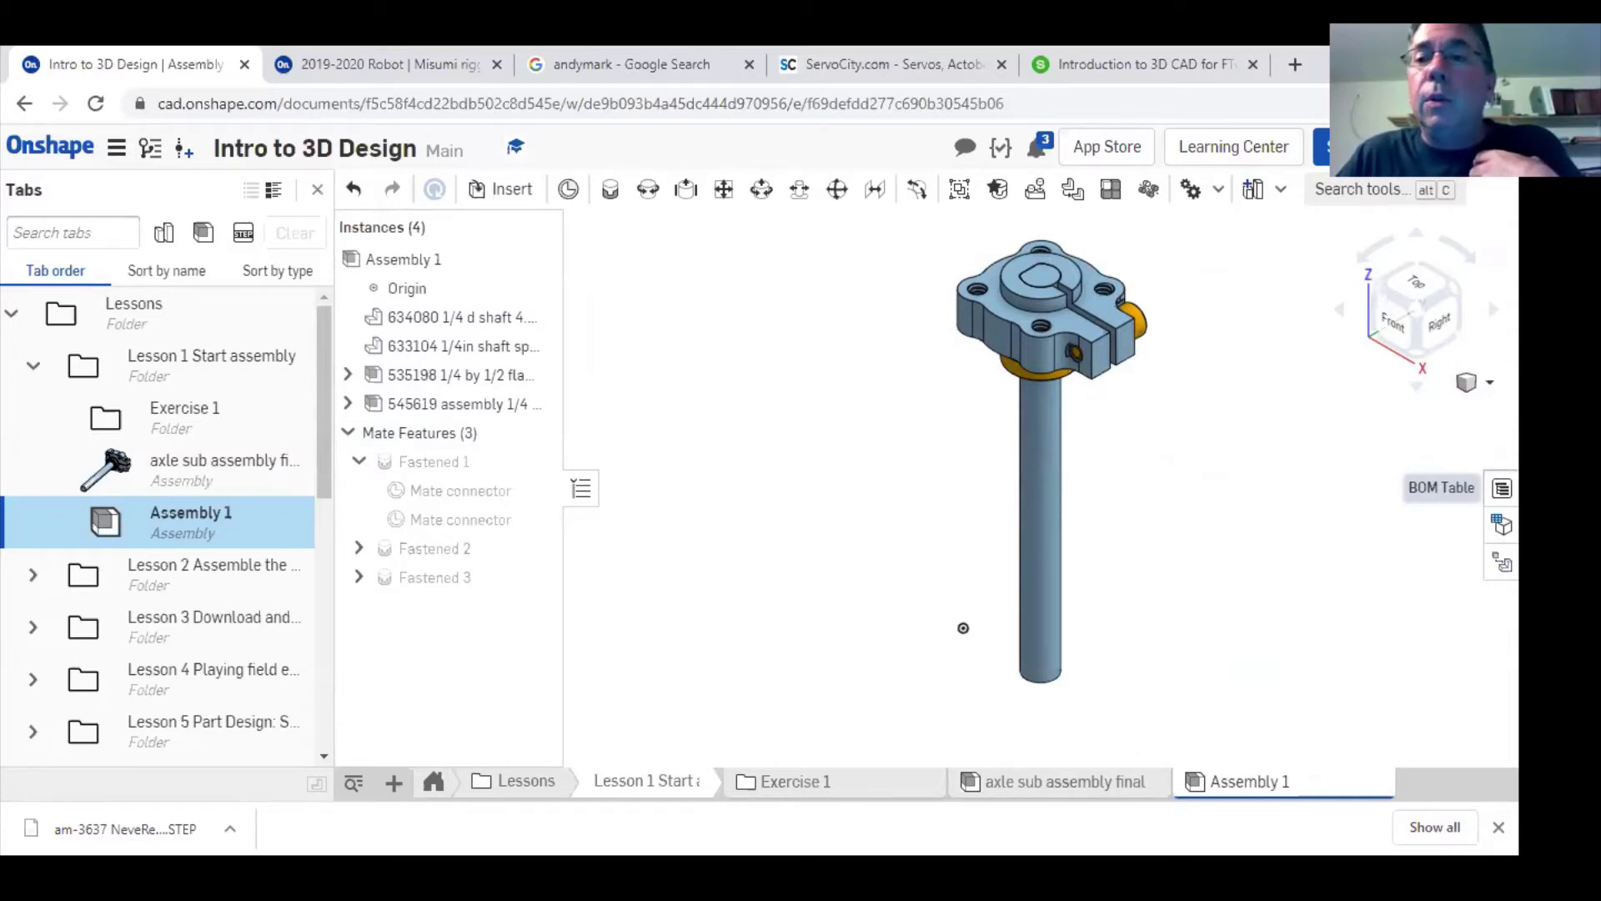
pyautogui.click(1502, 488)
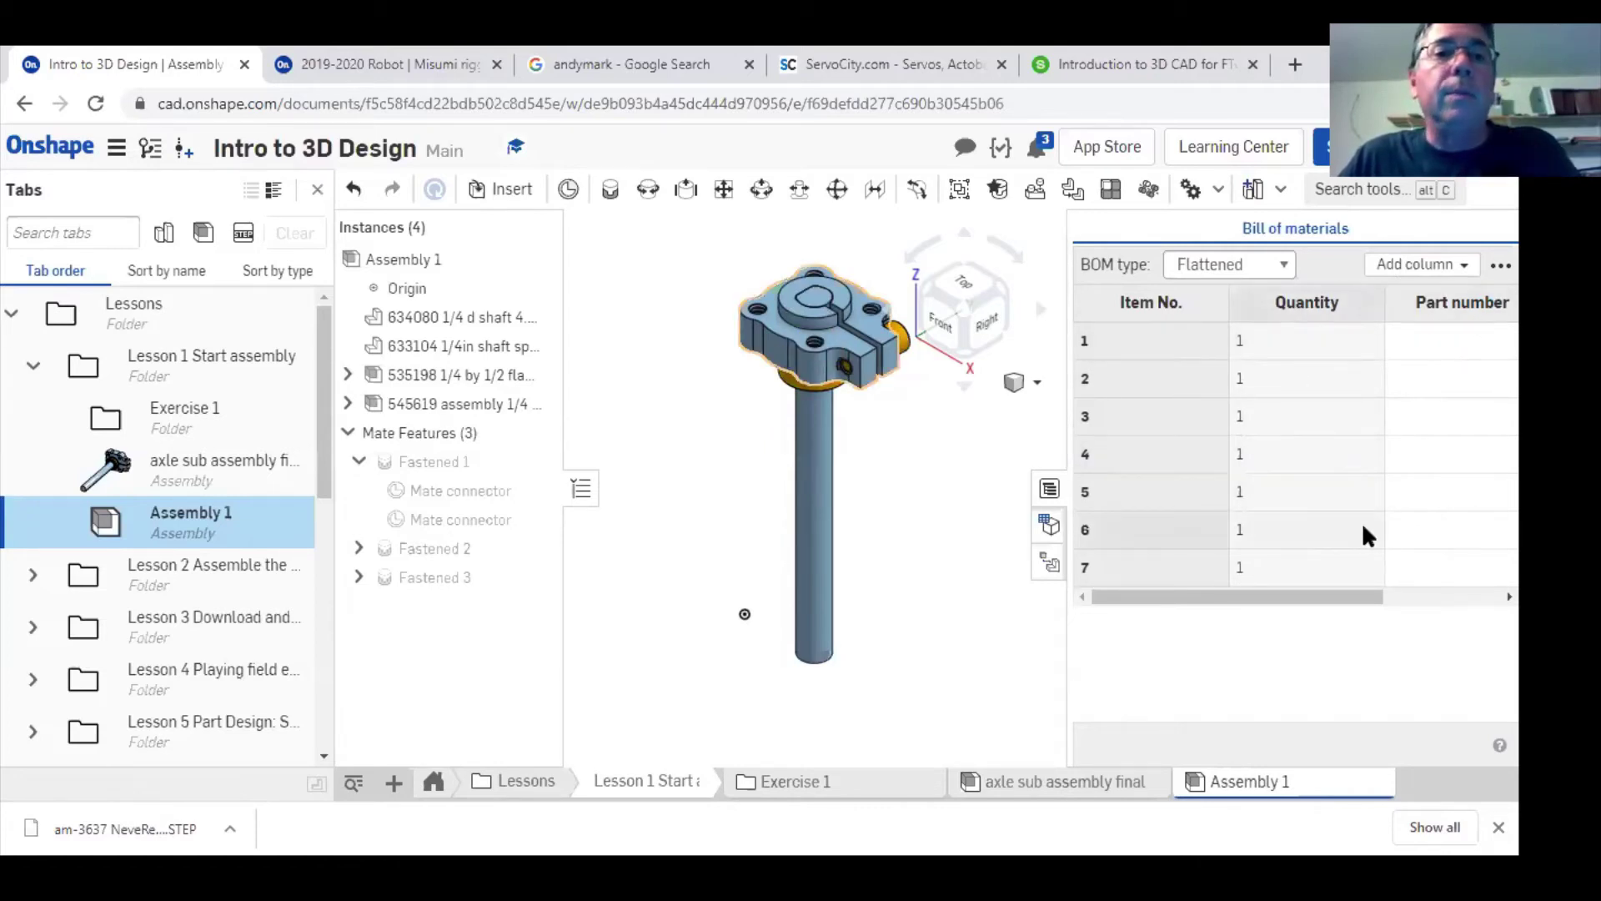
pyautogui.click(1463, 269)
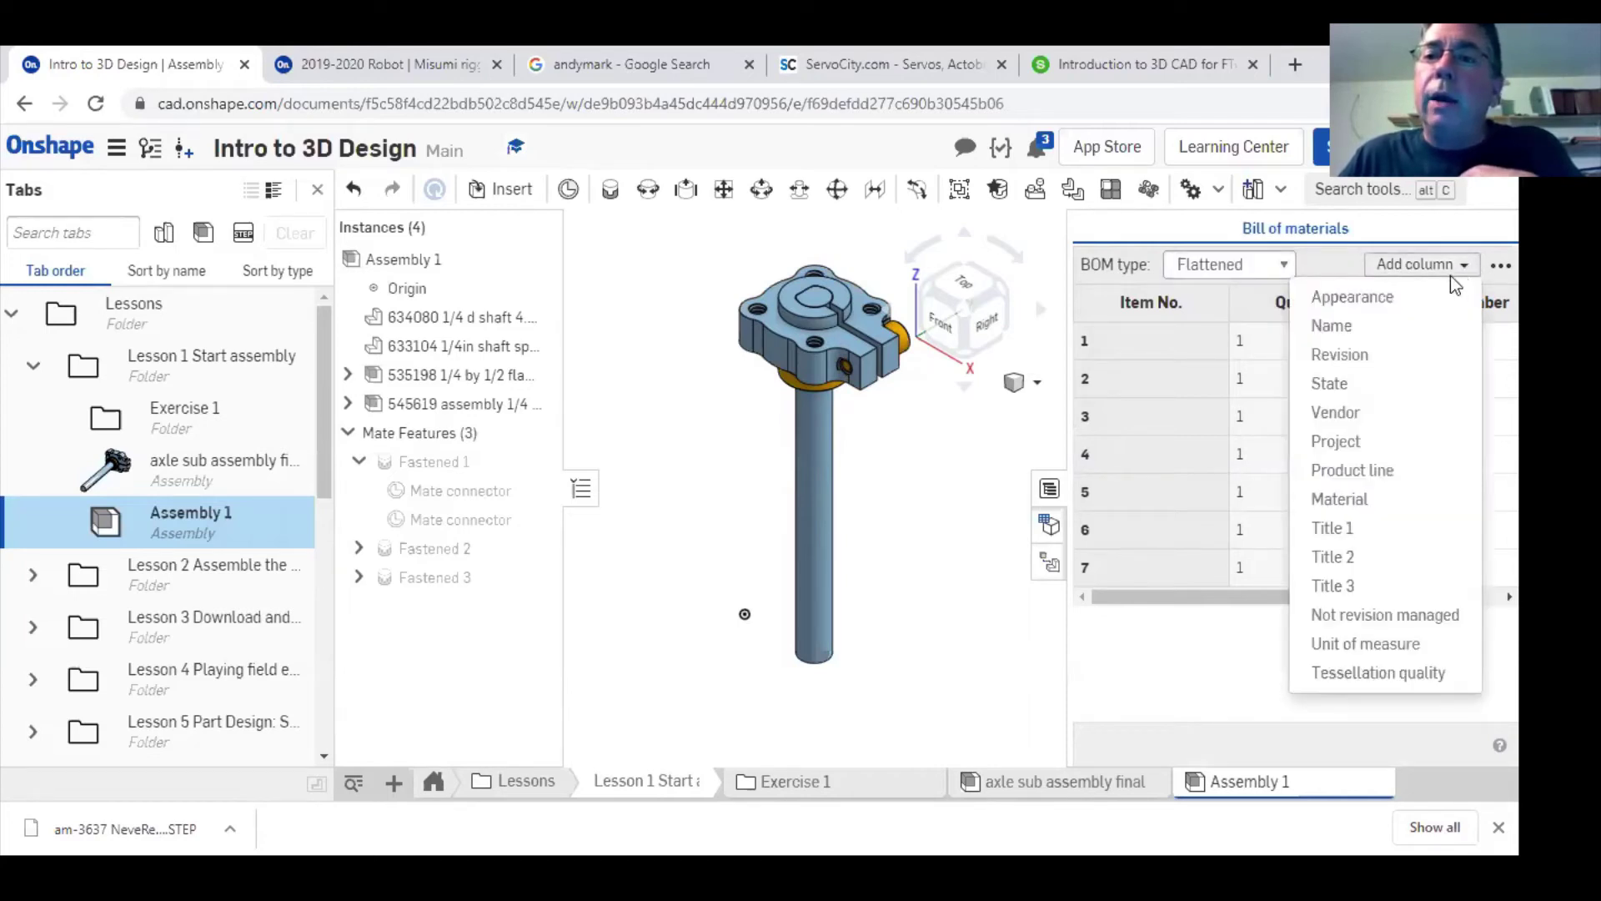
pyautogui.click(1357, 327)
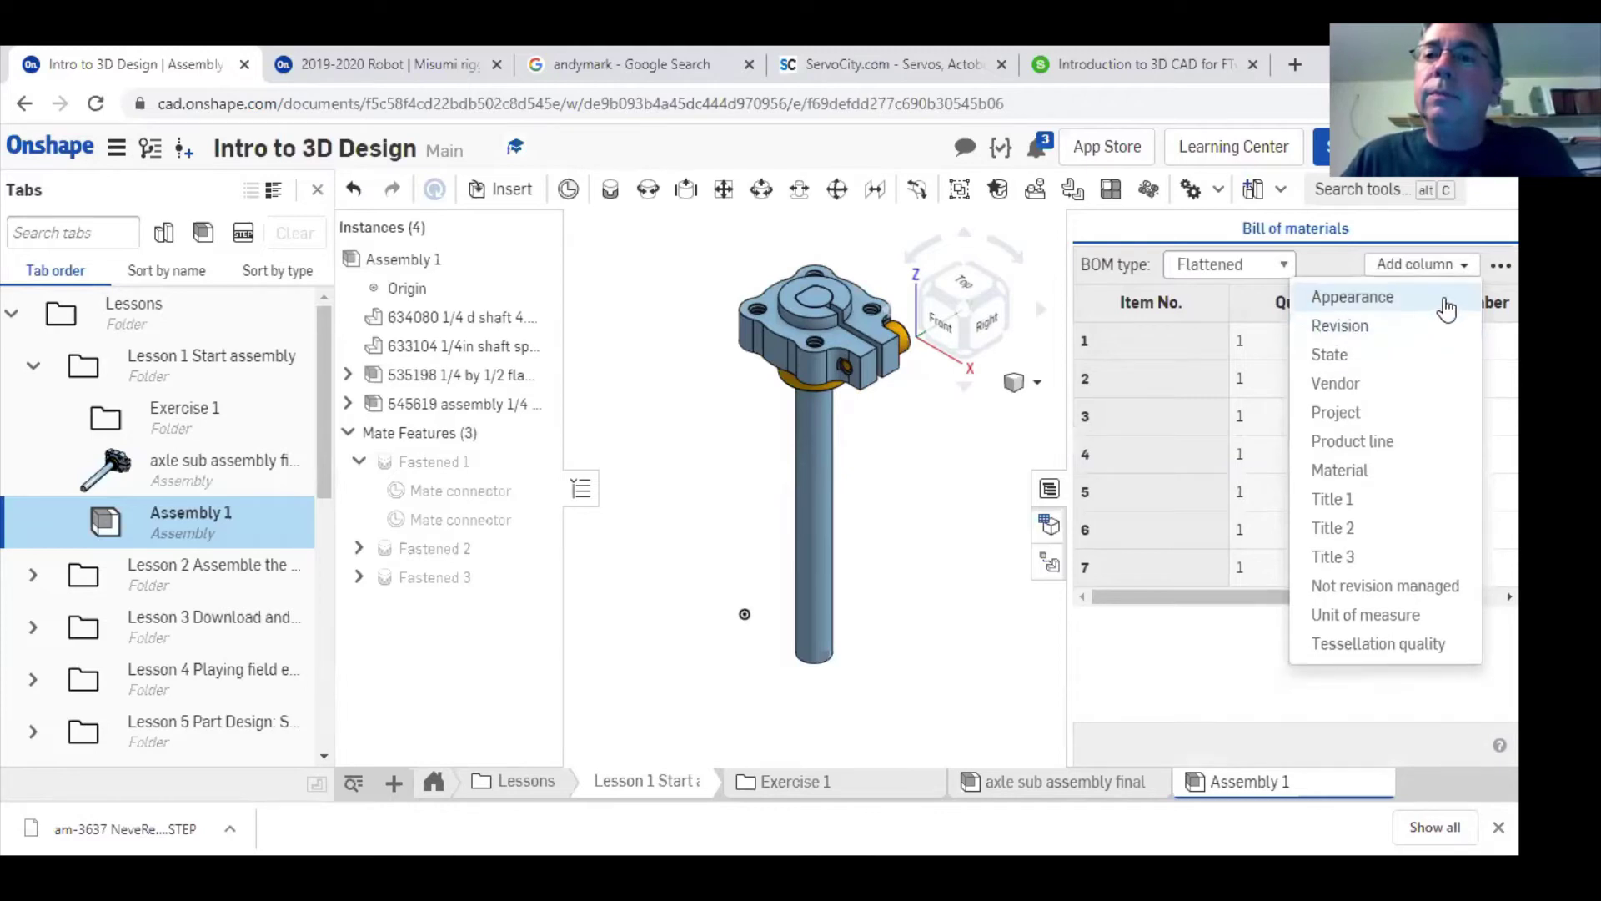
# - Remove the Part number column from the axle assembly's flattened bill of materials
pyautogui.click(1340, 273)
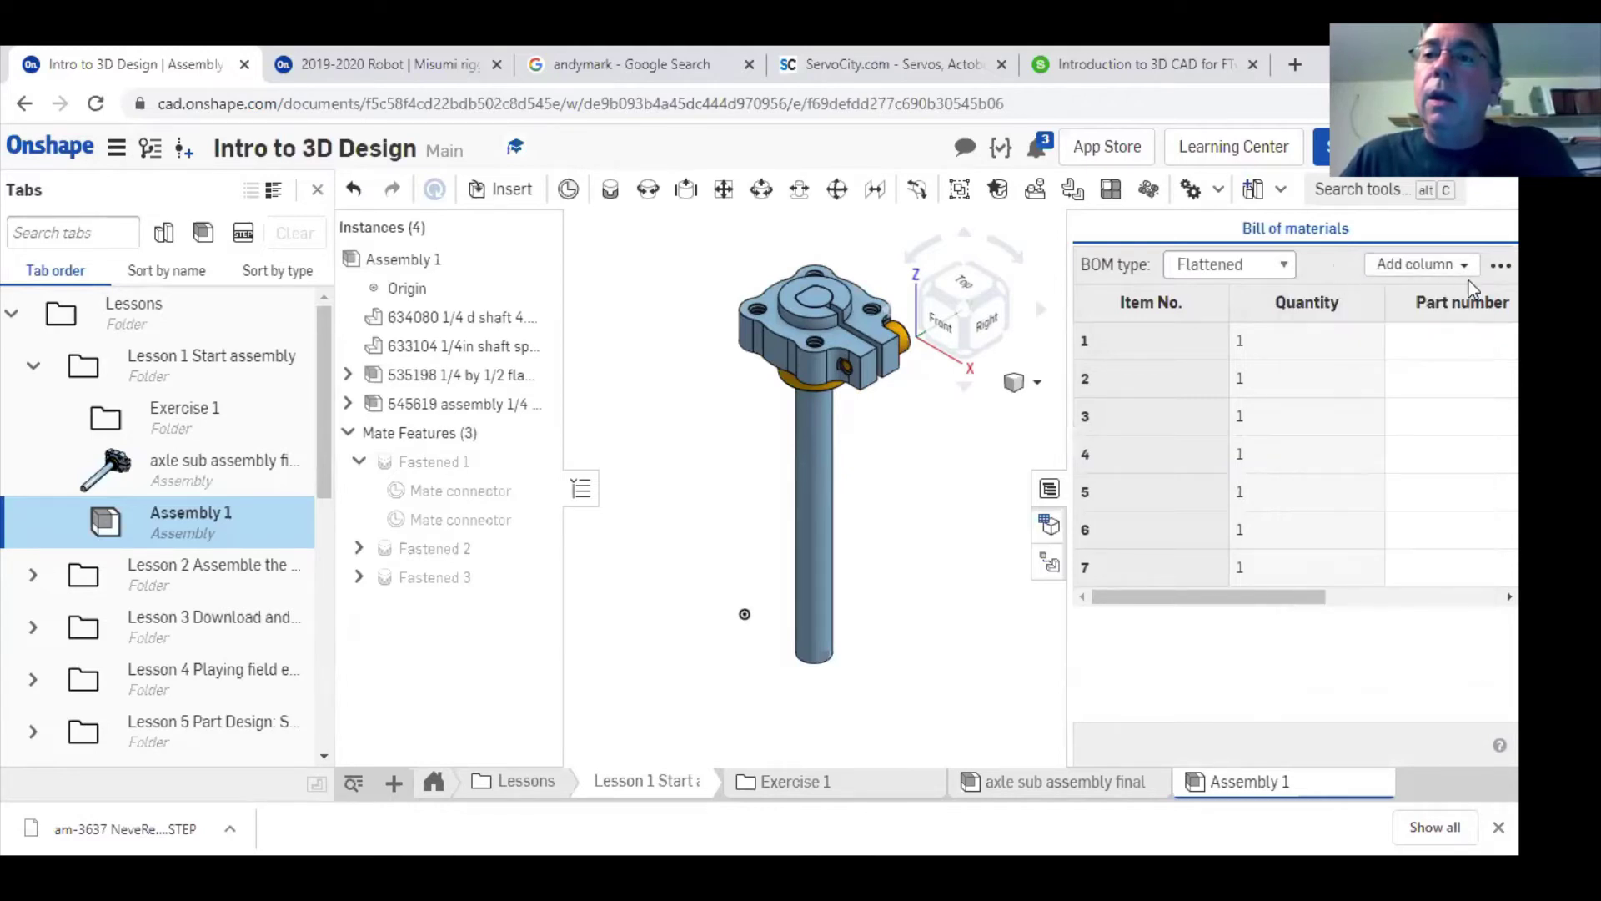
pyautogui.click(1500, 265)
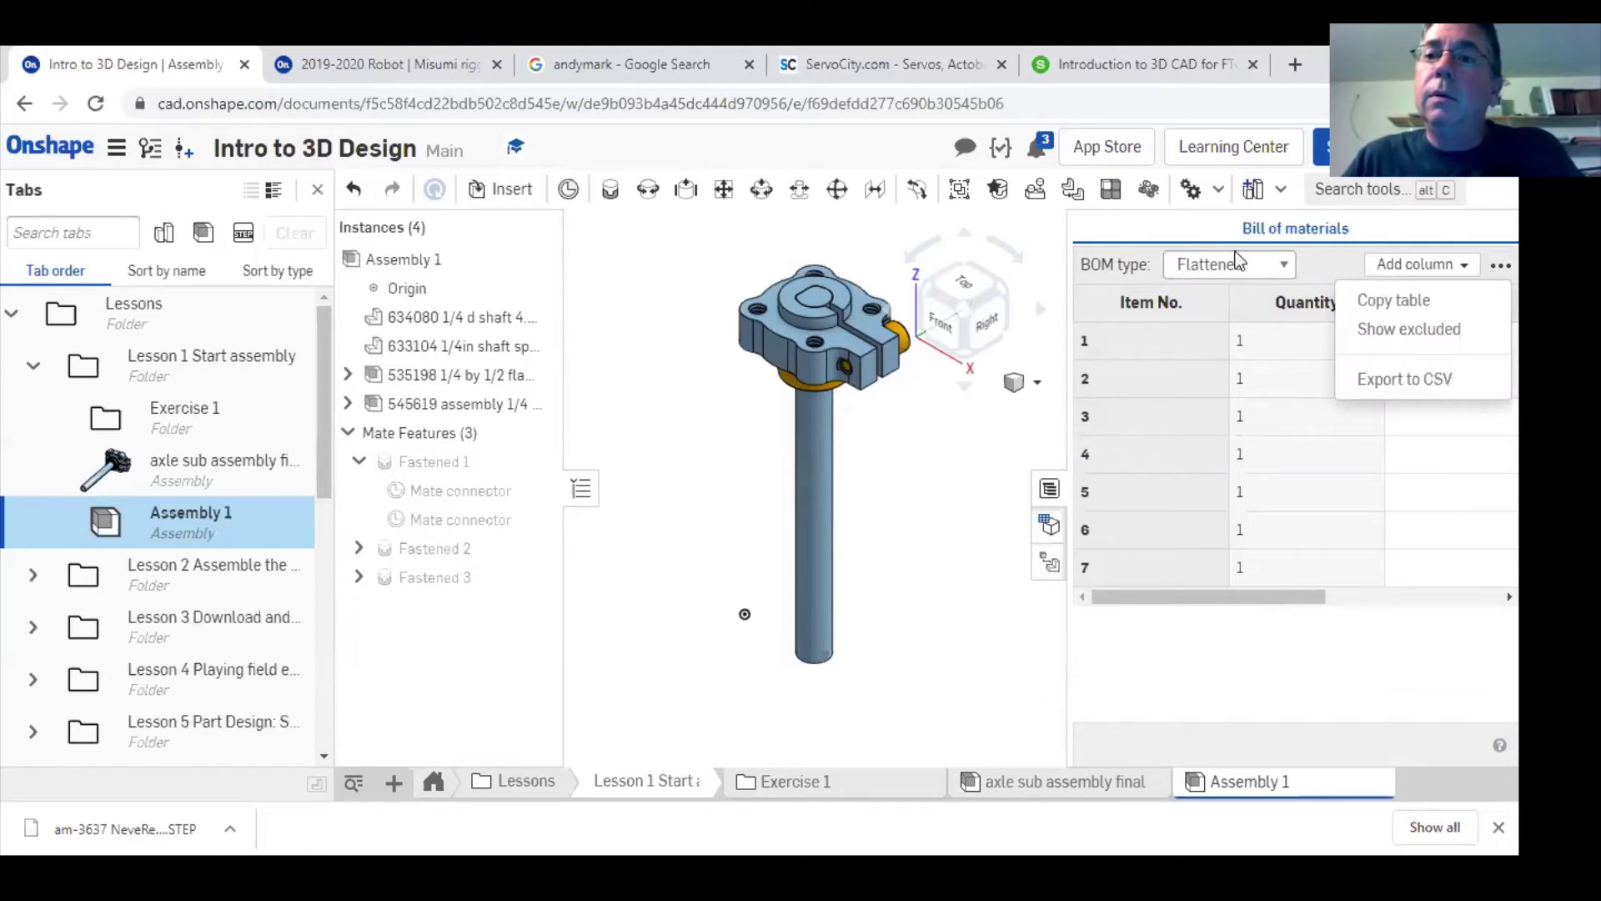
pyautogui.click(1306, 267)
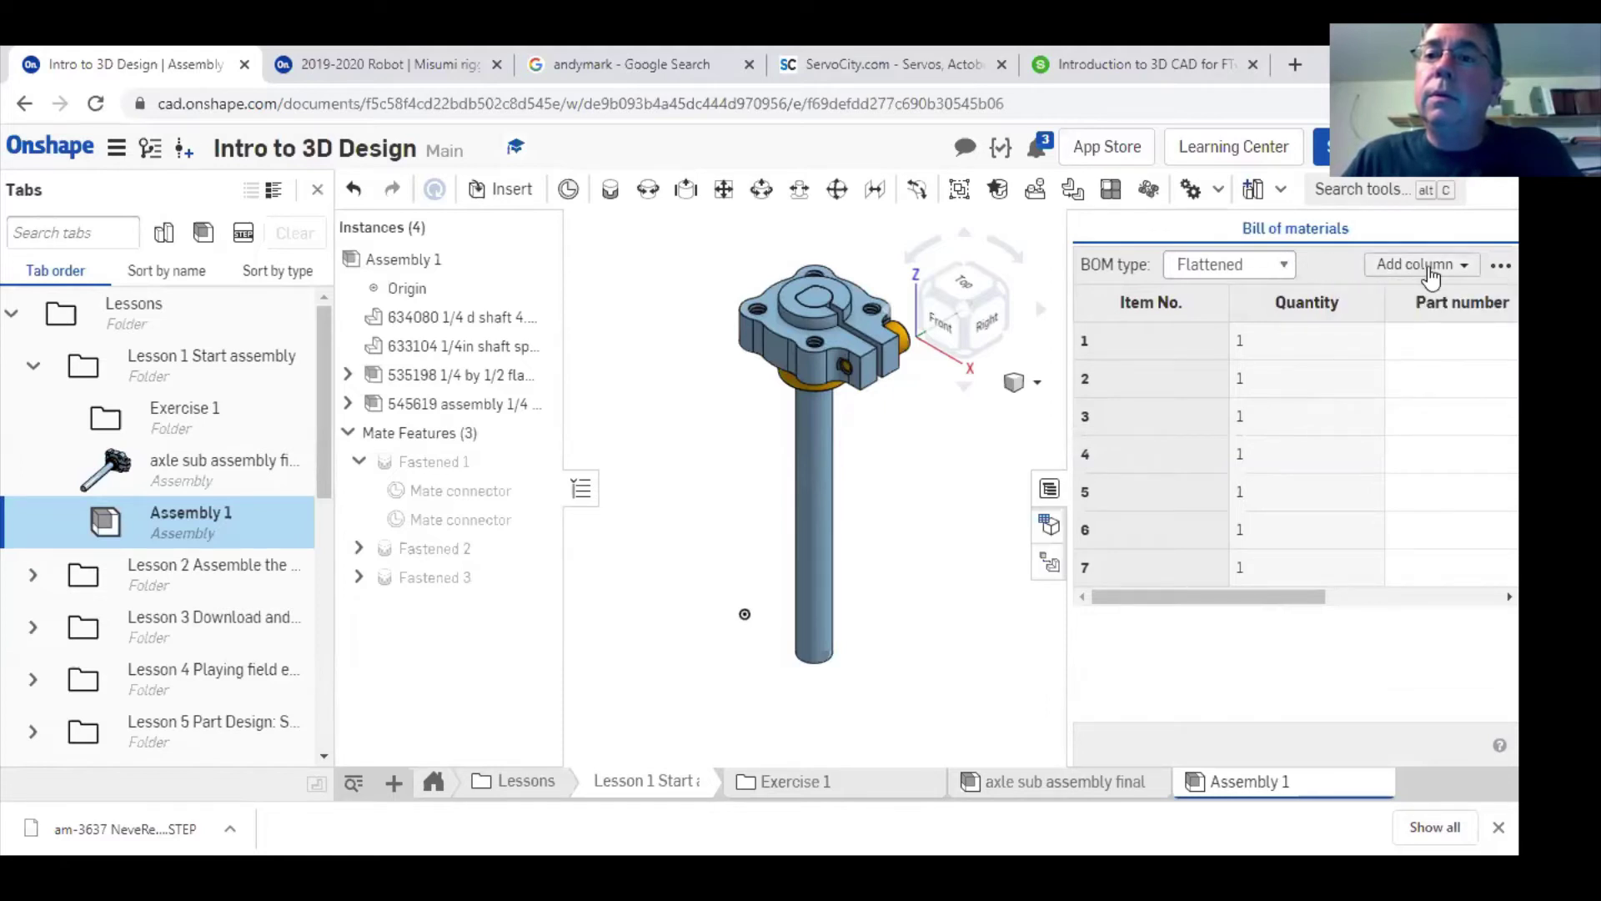
pyautogui.rightClick(1354, 320)
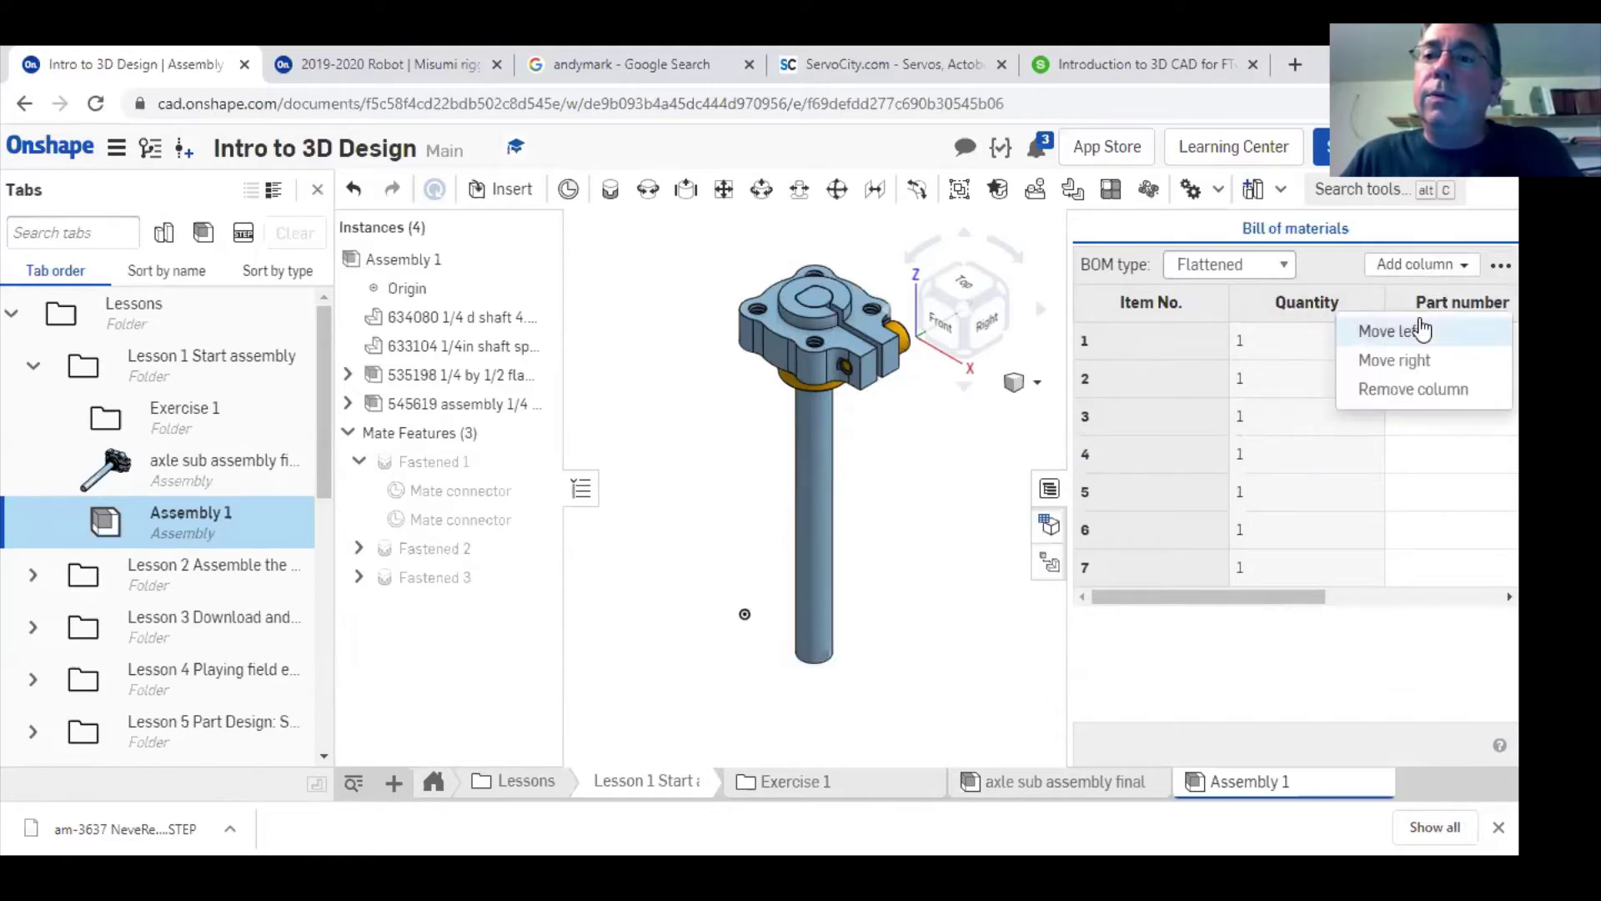
pyautogui.click(1414, 391)
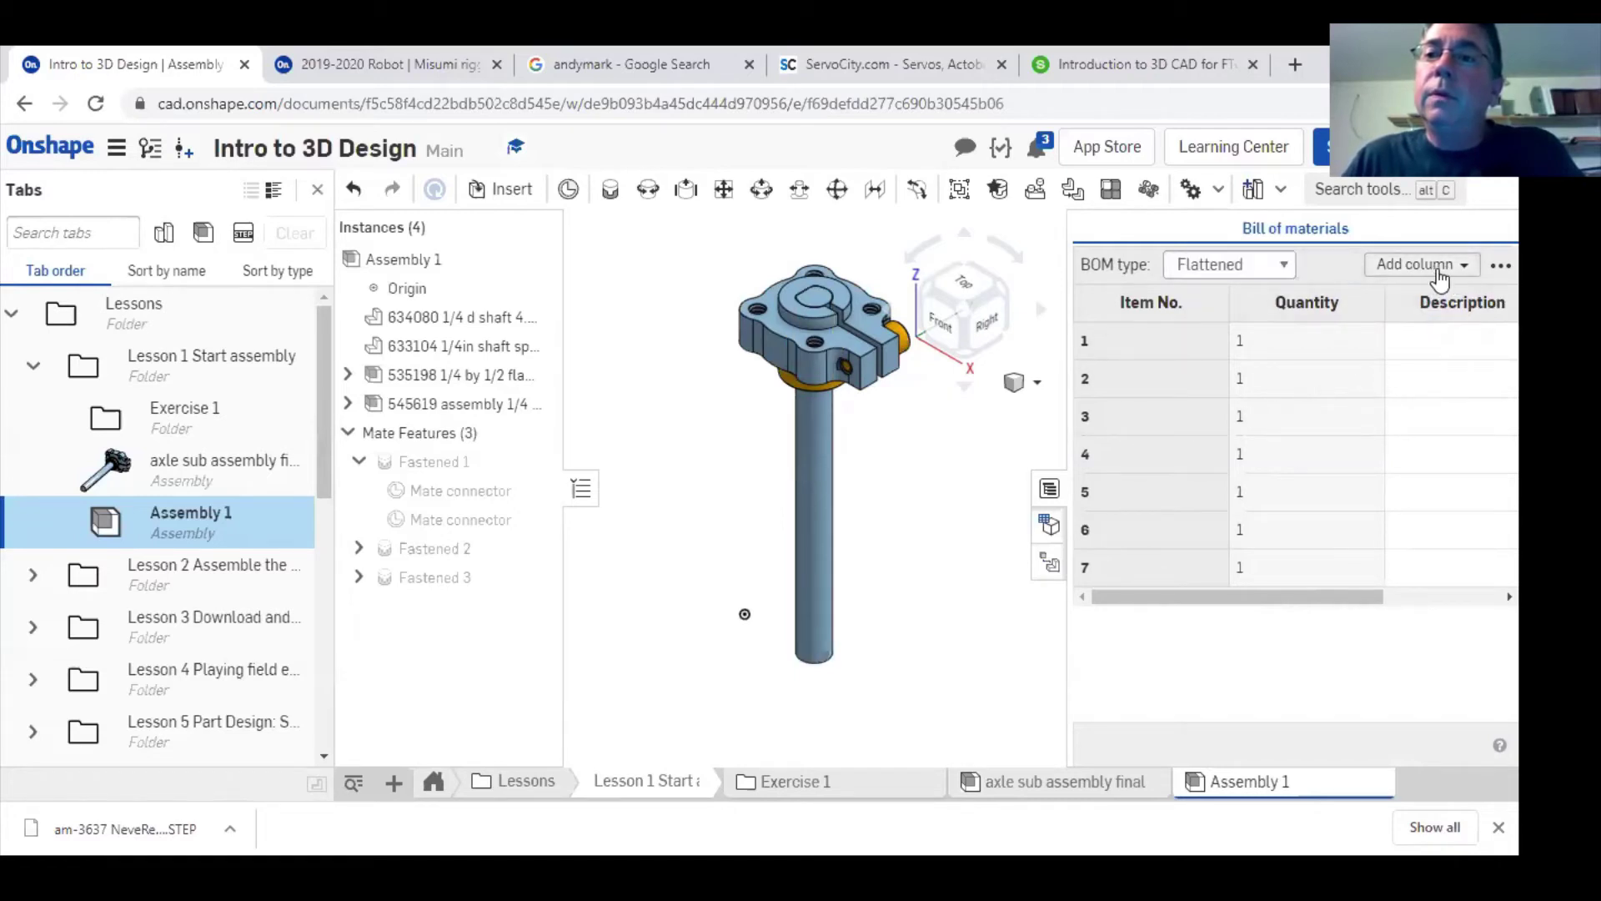
# - Add the Part number column to the bill of materials again and close the table
pyautogui.click(1443, 268)
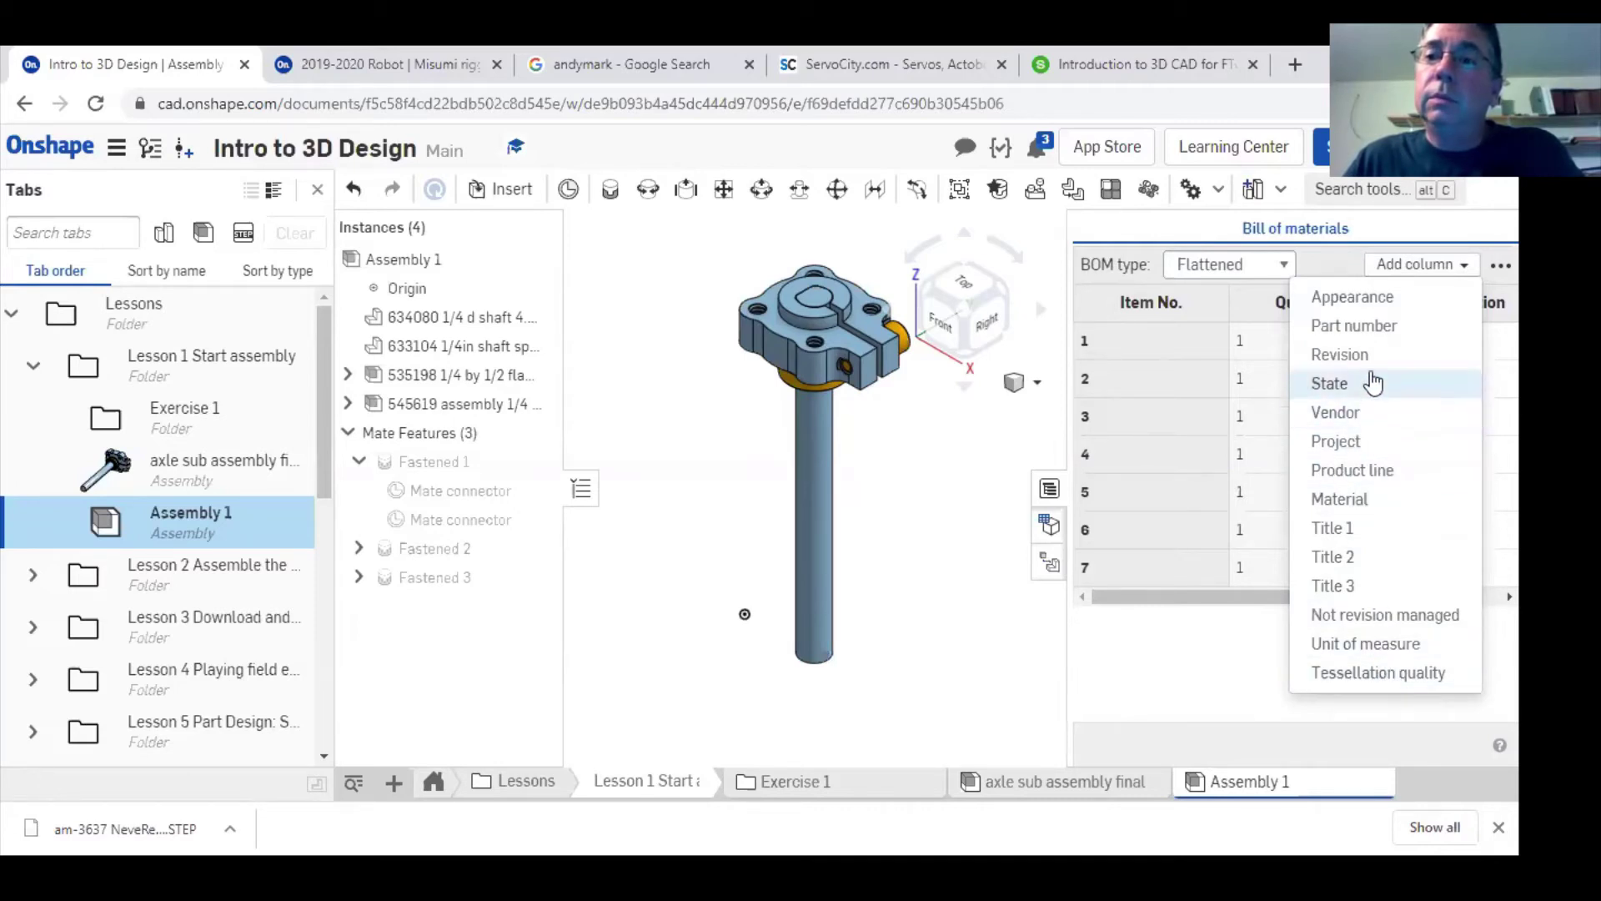
pyautogui.click(1391, 334)
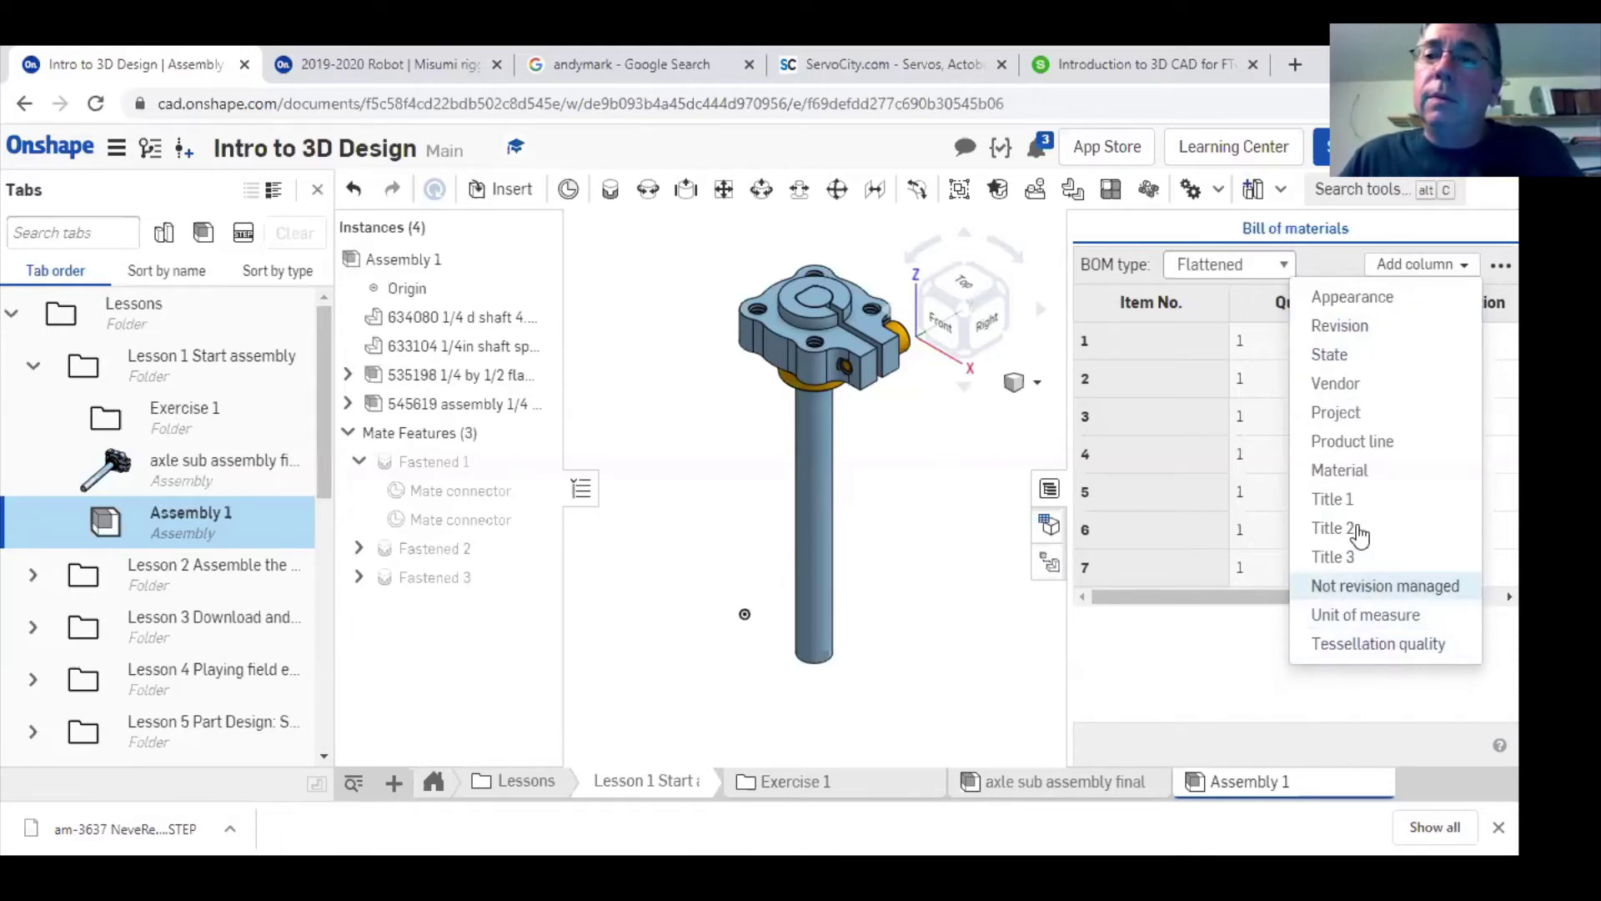
pyautogui.click(1166, 452)
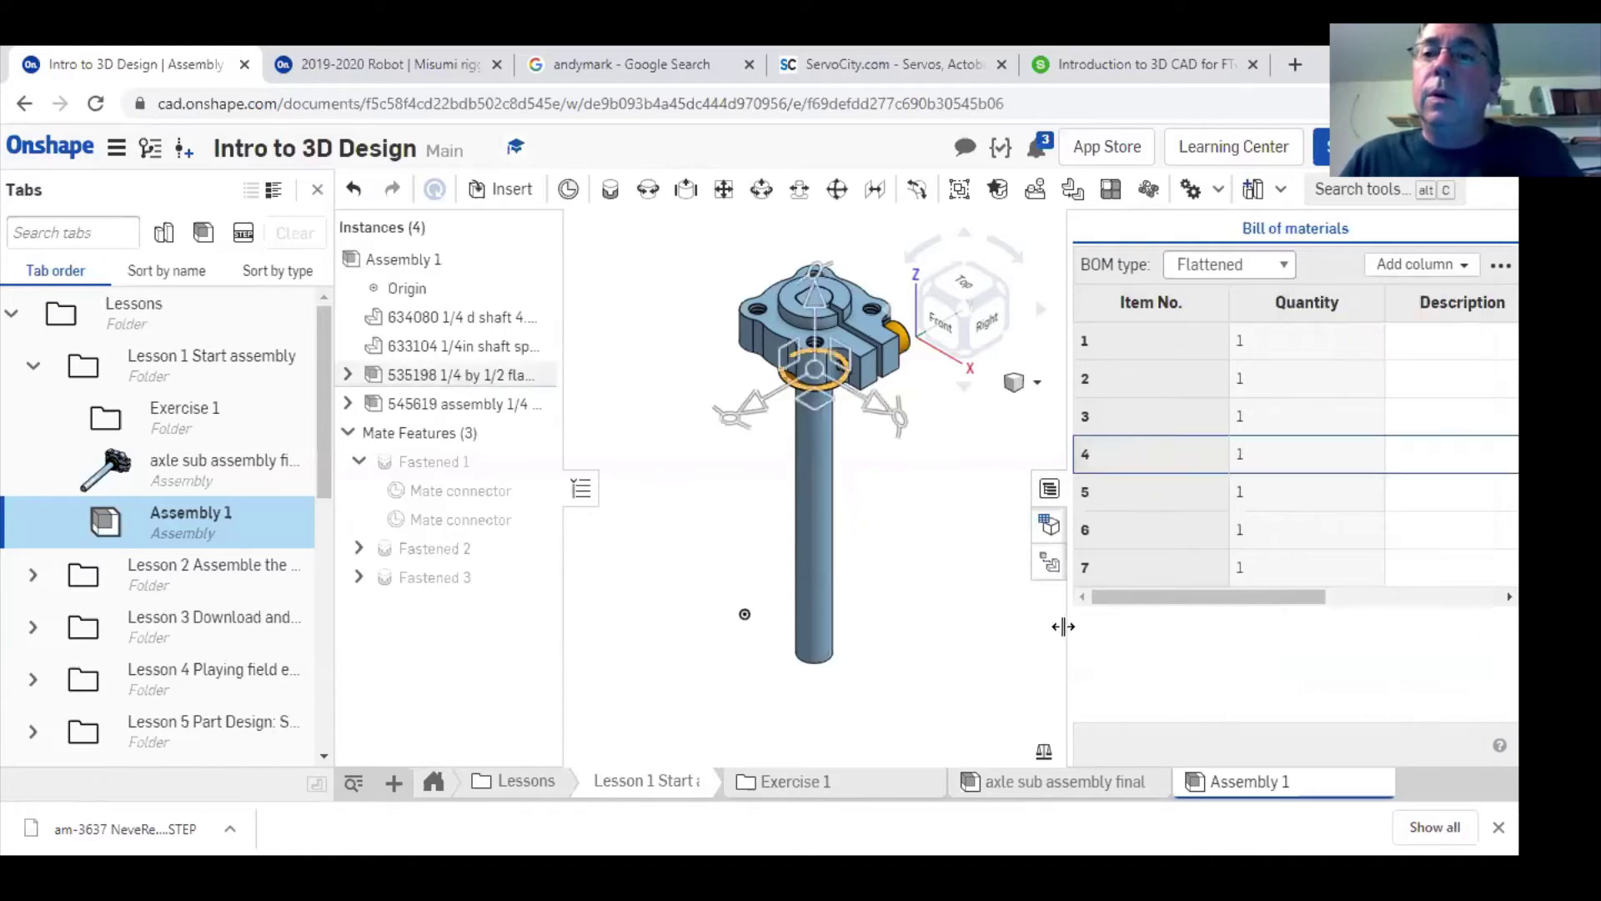
pyautogui.click(1048, 490)
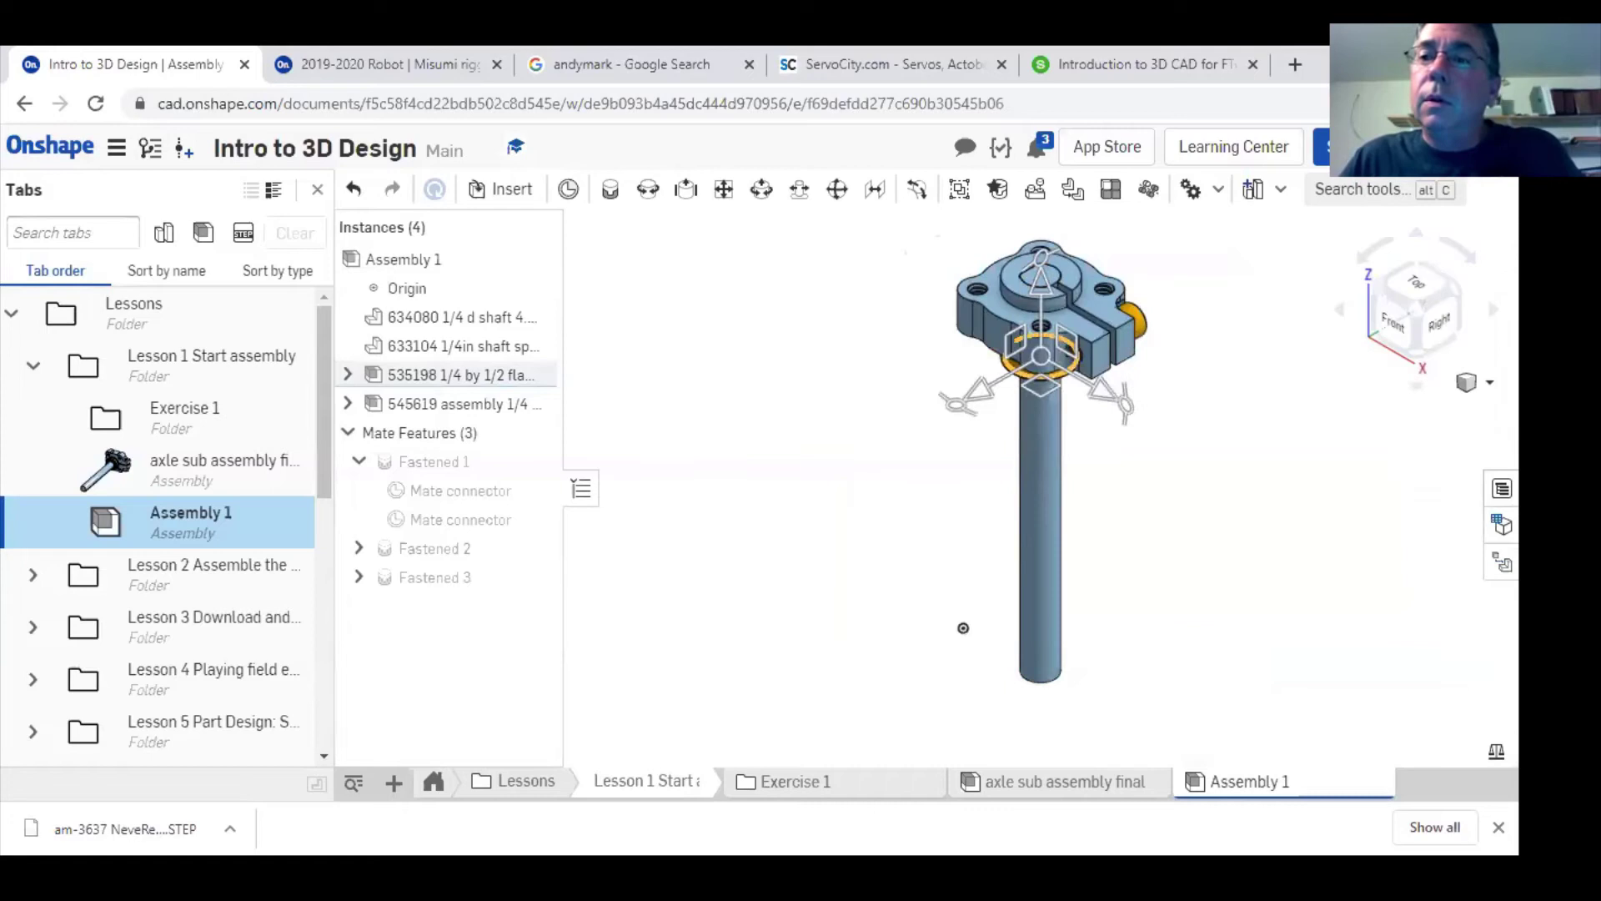
pyautogui.click(1502, 488)
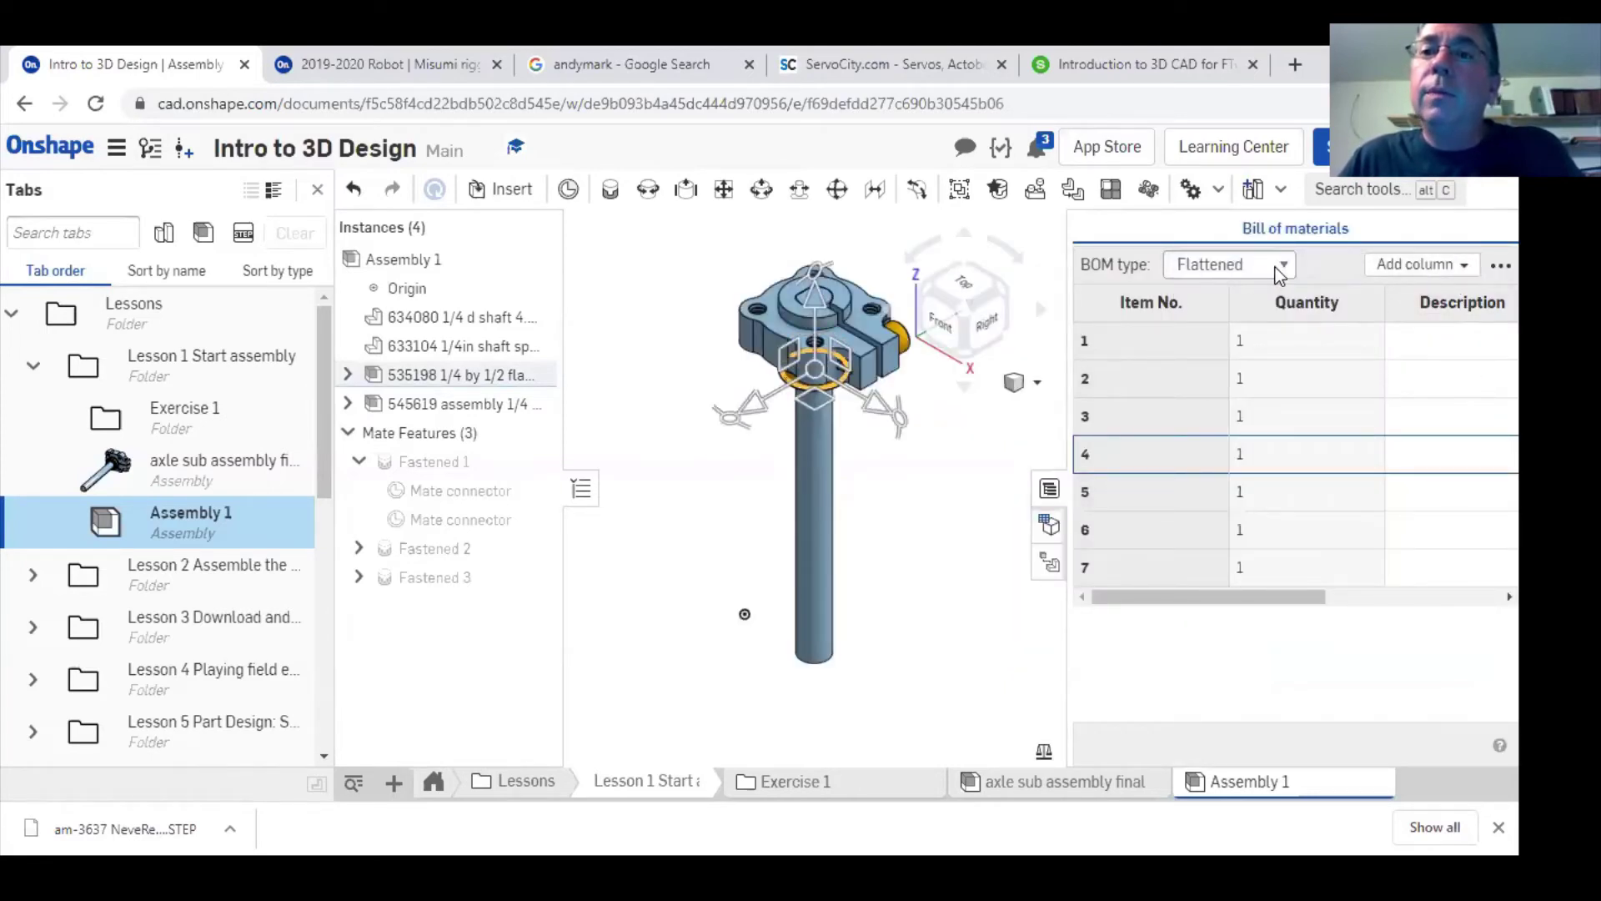
pyautogui.click(1468, 267)
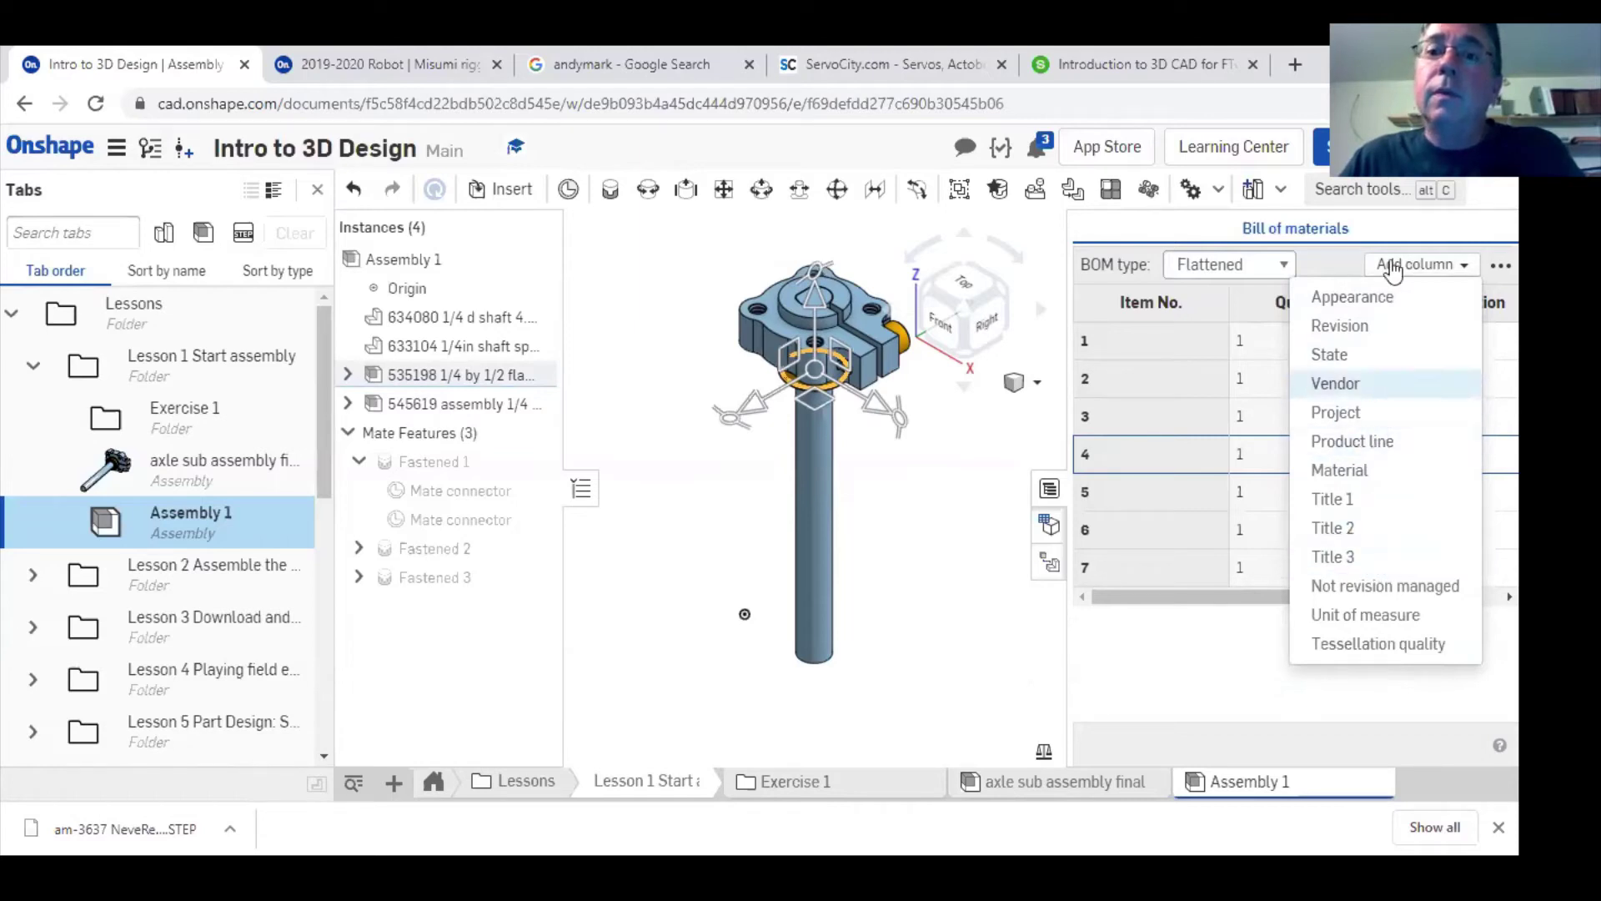
pyautogui.click(1037, 382)
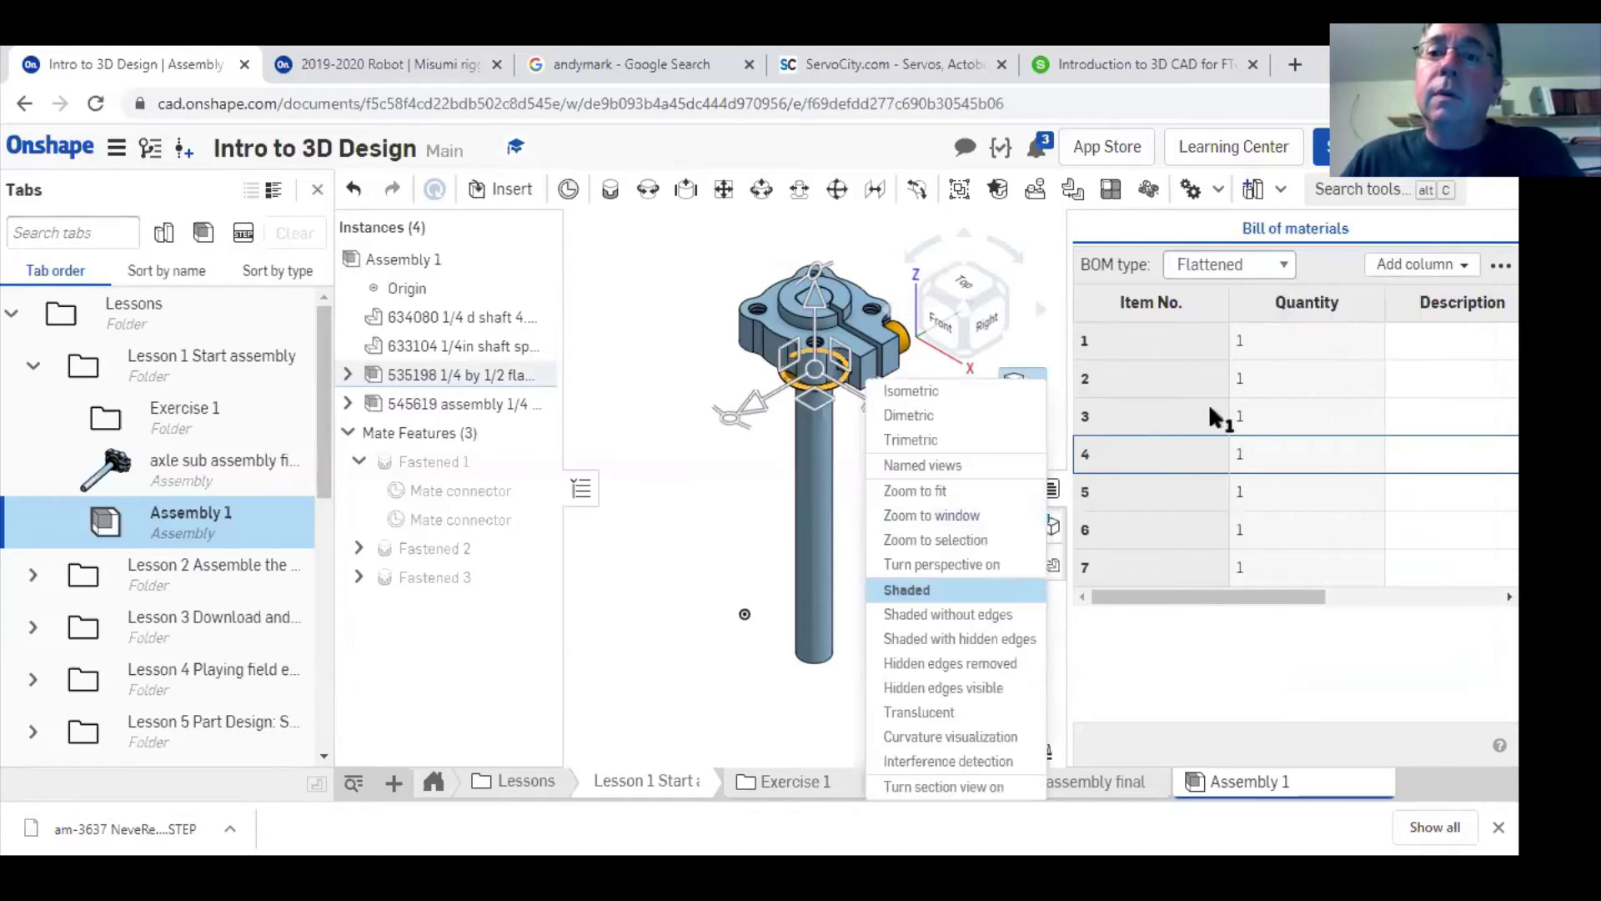
pyautogui.click(637, 598)
pyautogui.click(1053, 490)
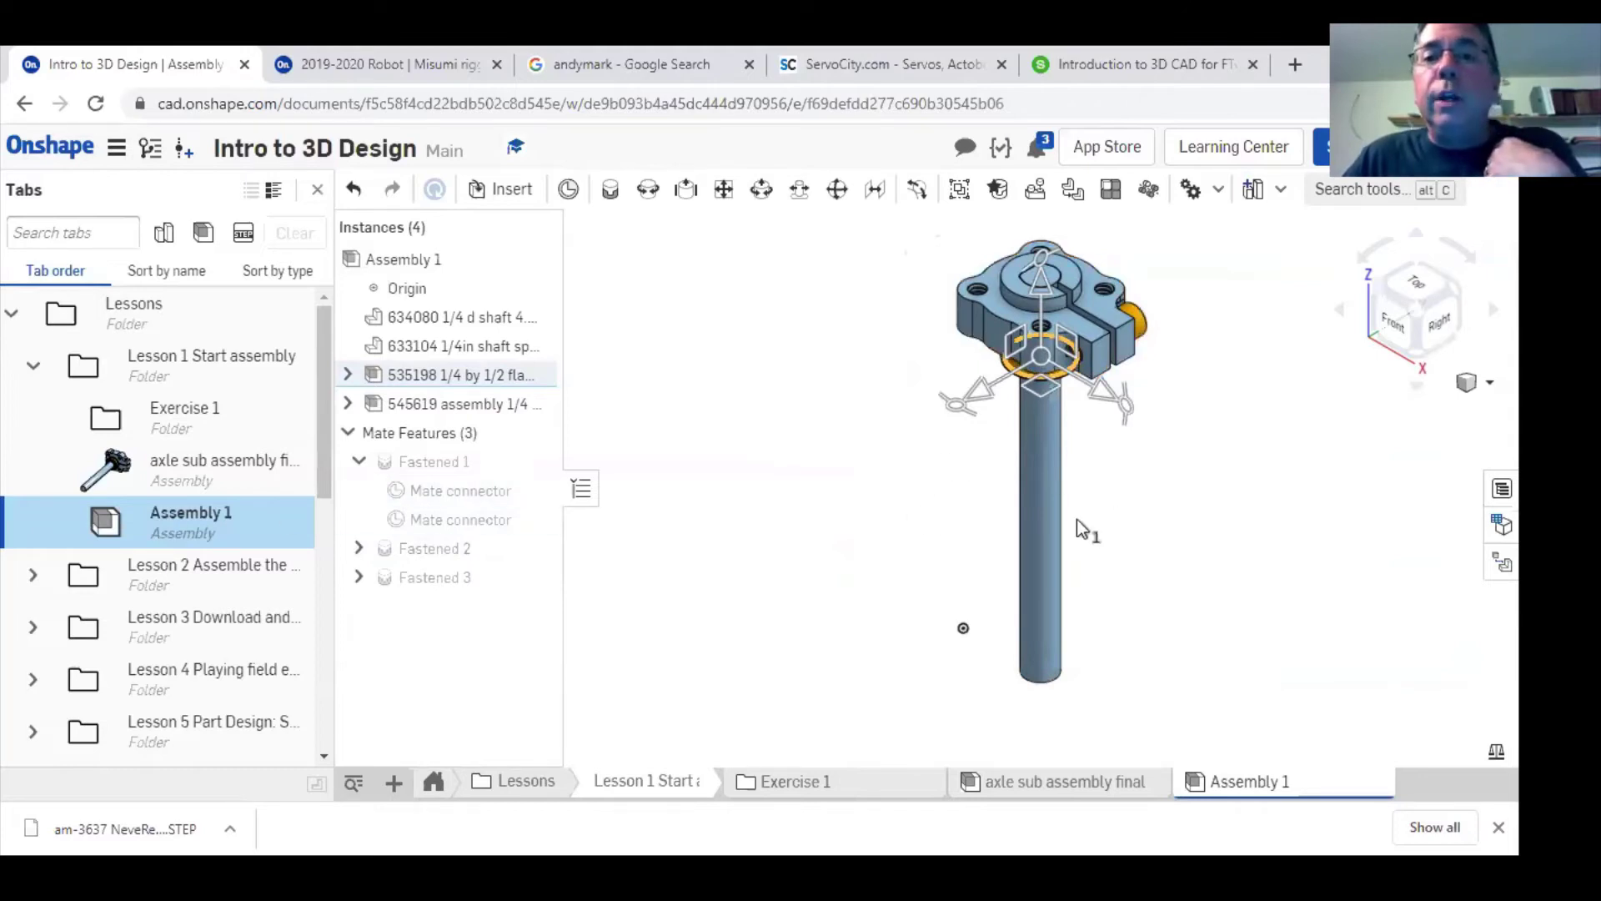
# - Open Chassis assembly final from the Lesson 2 folder, look at it from above, and return it to the isometric view
pyautogui.click(33, 369)
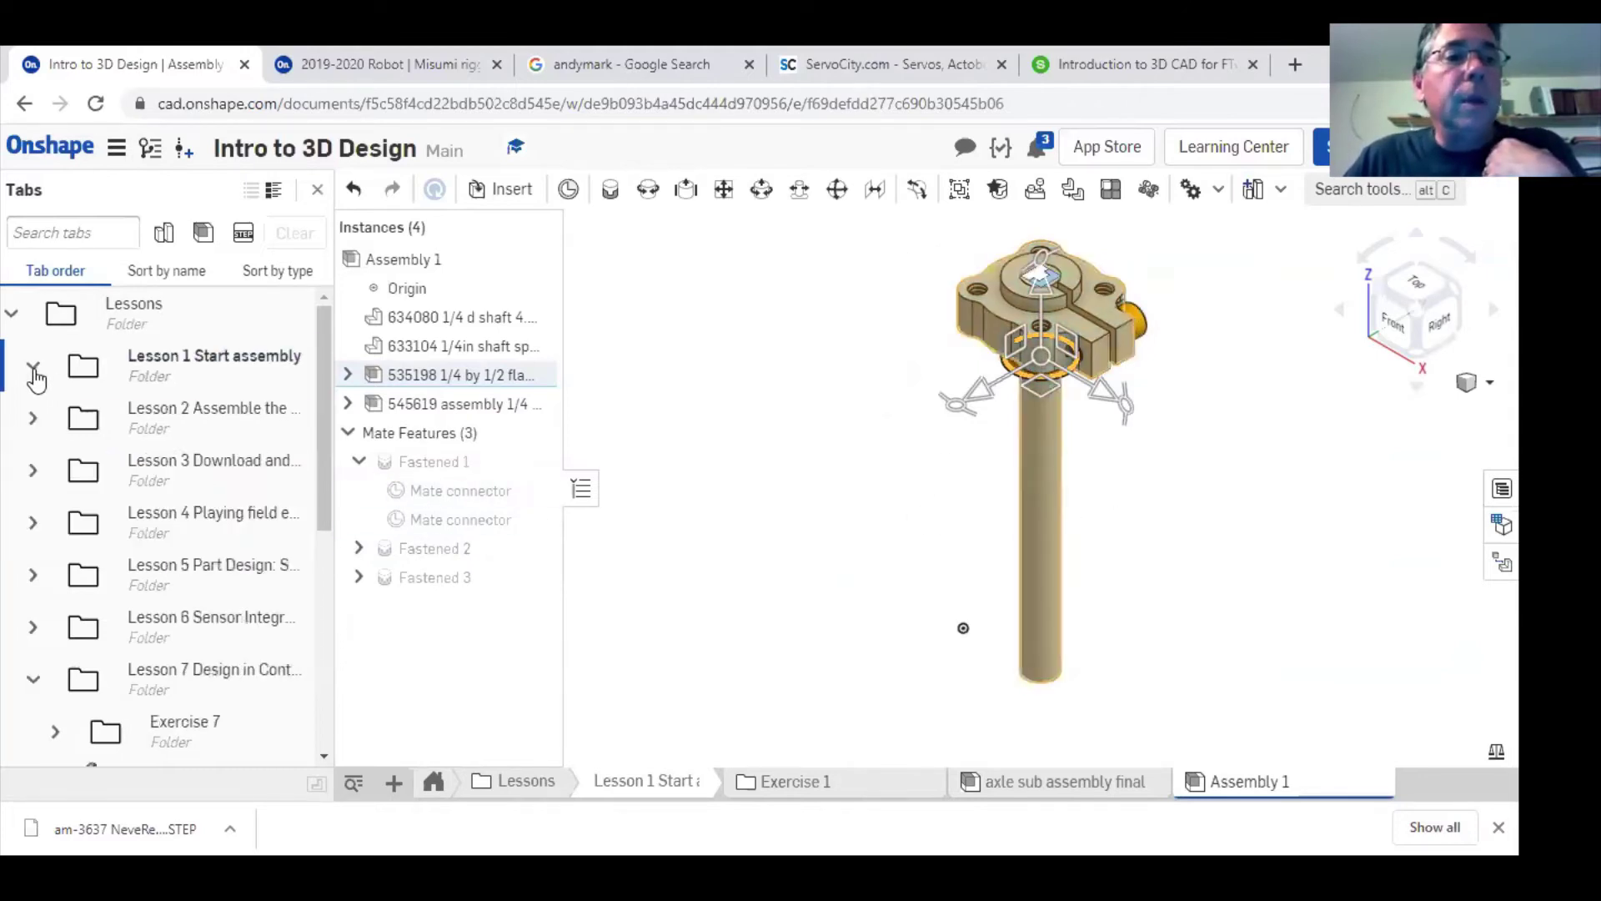
pyautogui.click(34, 420)
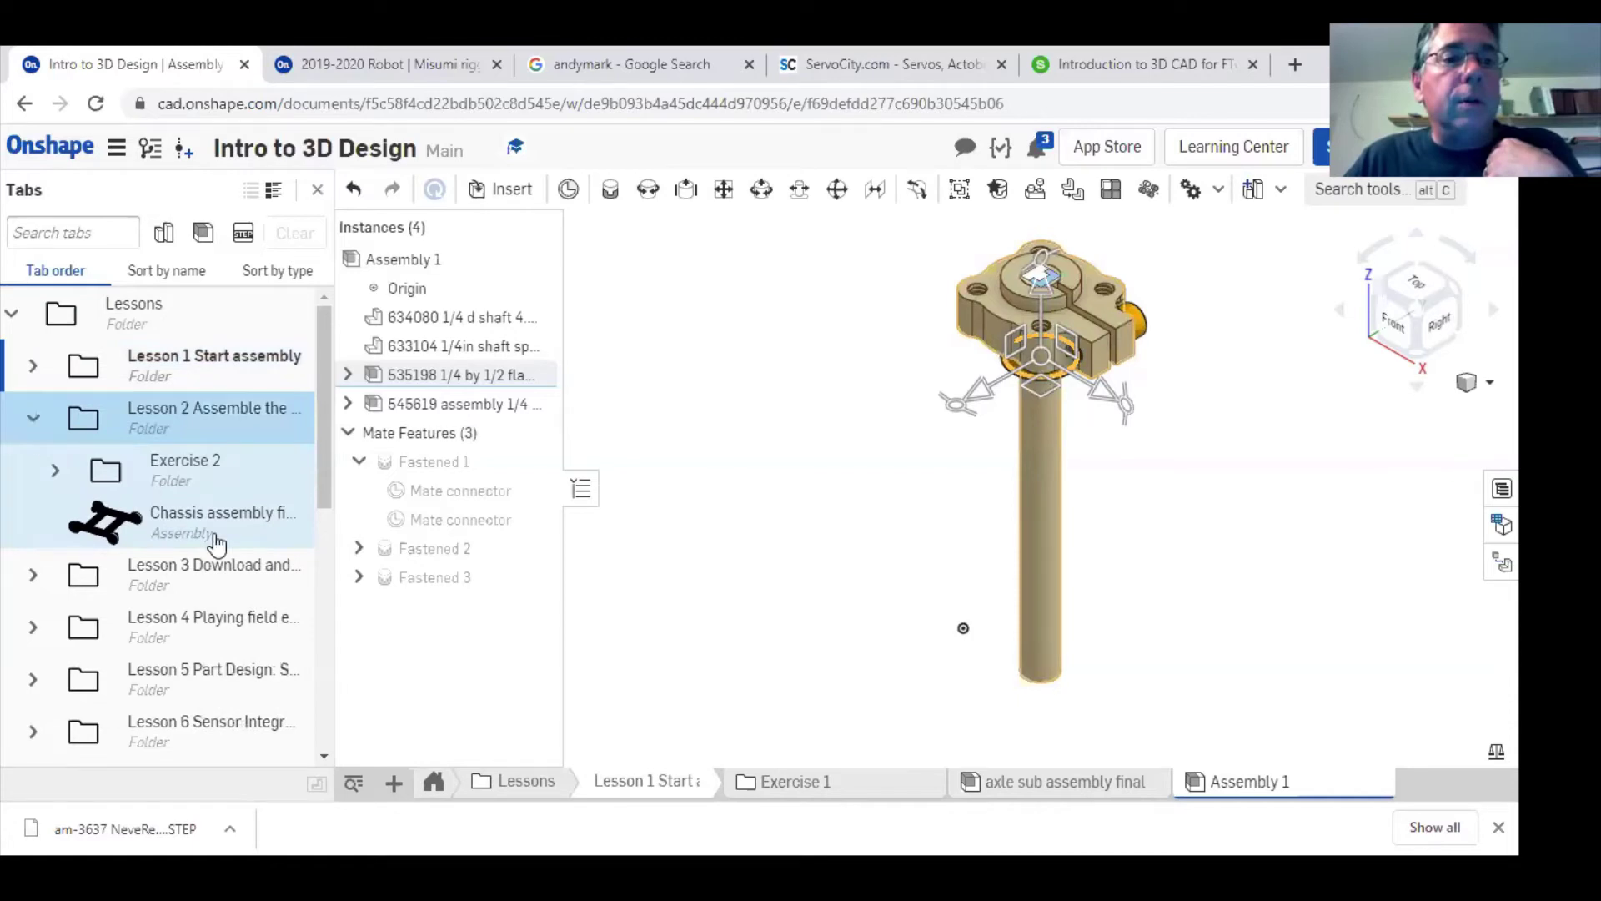
pyautogui.click(215, 535)
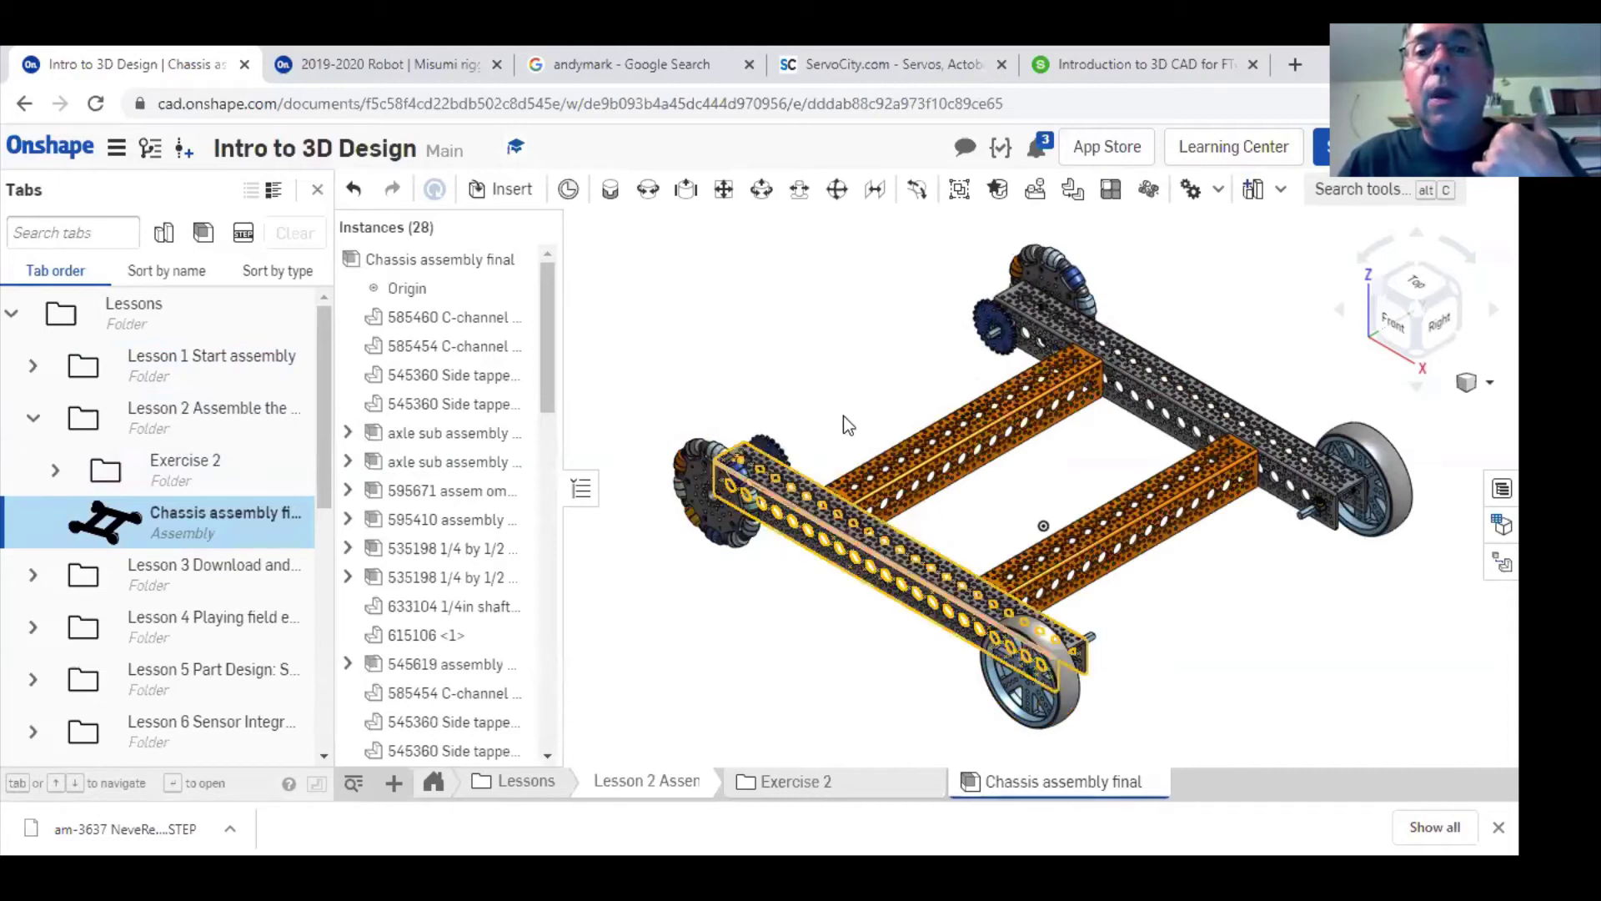
pyautogui.press('n')
pyautogui.moveTo(779, 429); pyautogui.dragTo(1034, 455, button='right')
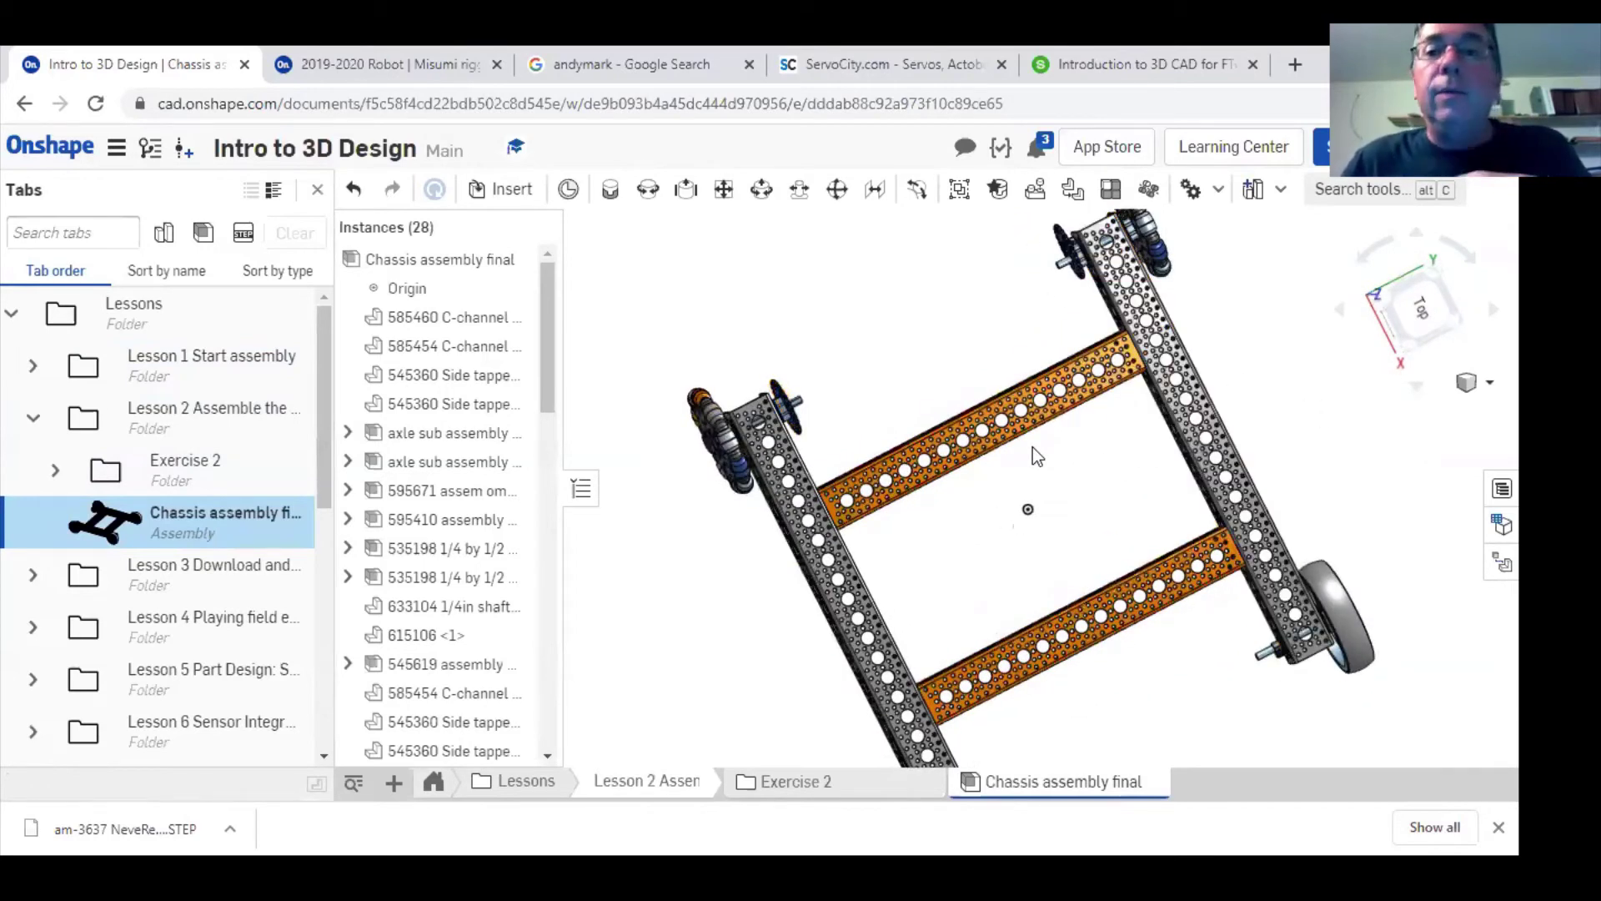
pyautogui.click(1484, 391)
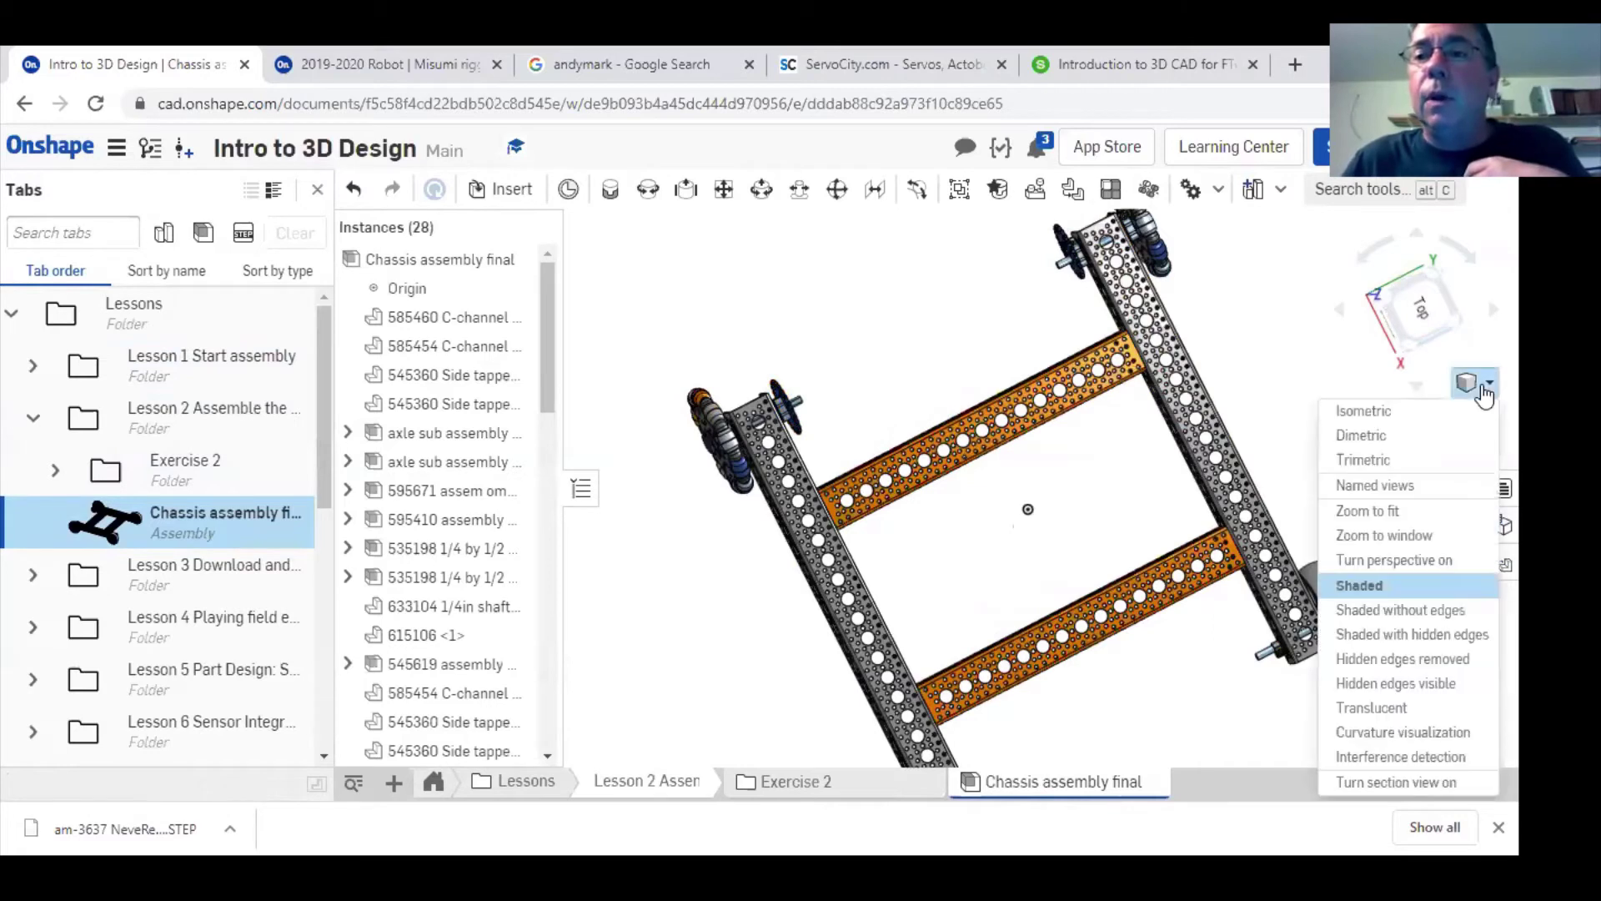
pyautogui.click(1344, 412)
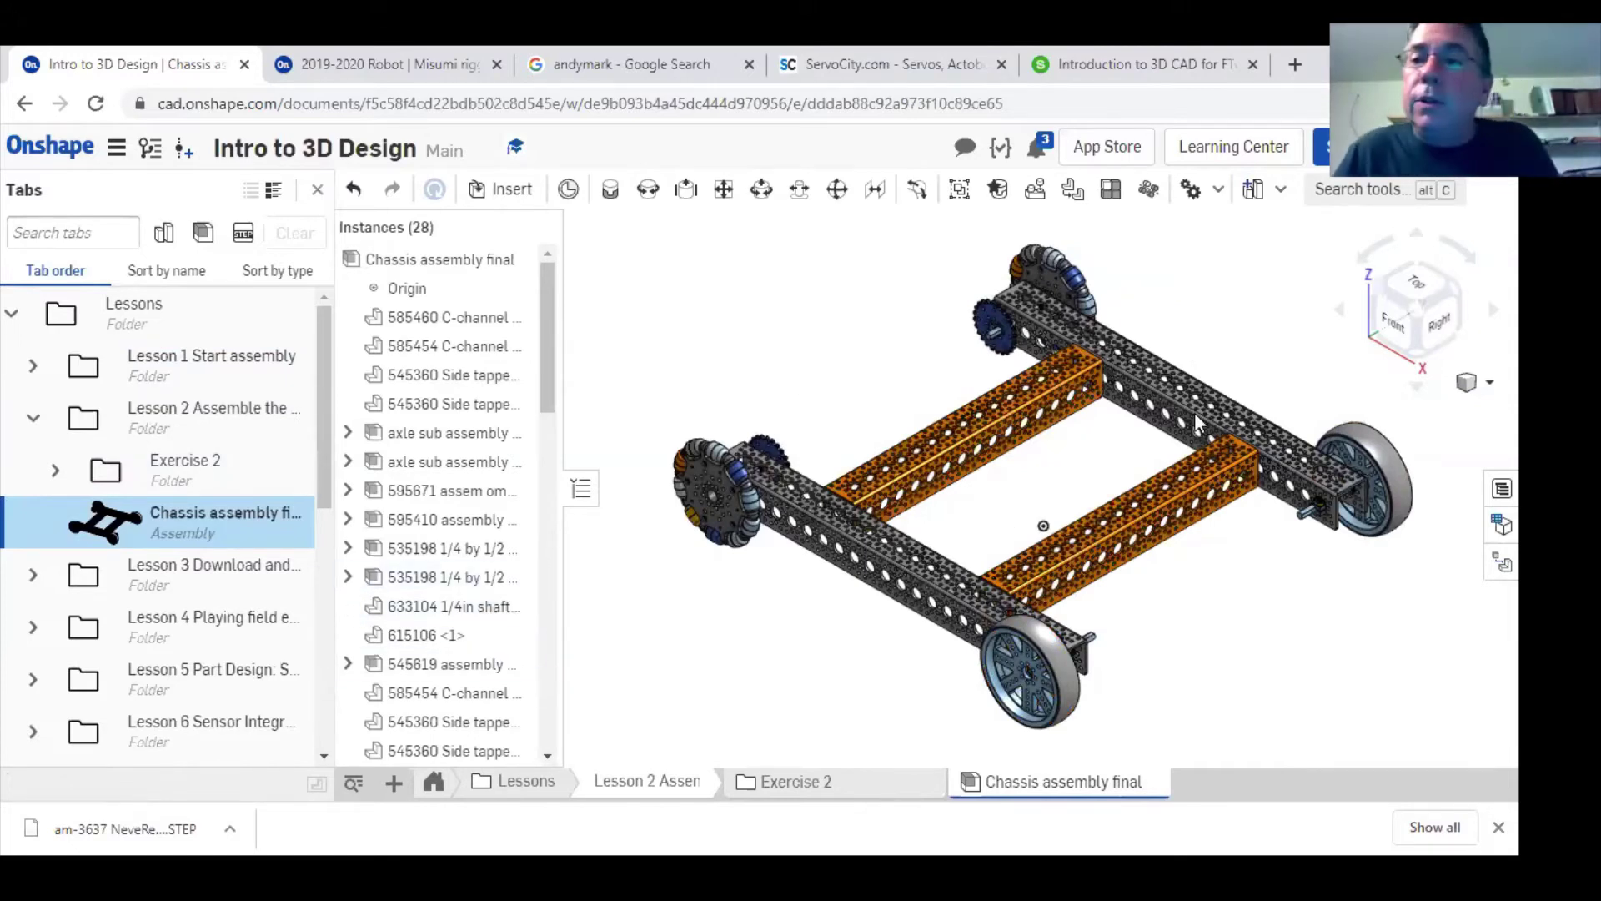
# - Open the chassis assembly's bill of materials and look through the items and quantities in its flattened list
pyautogui.click(1502, 489)
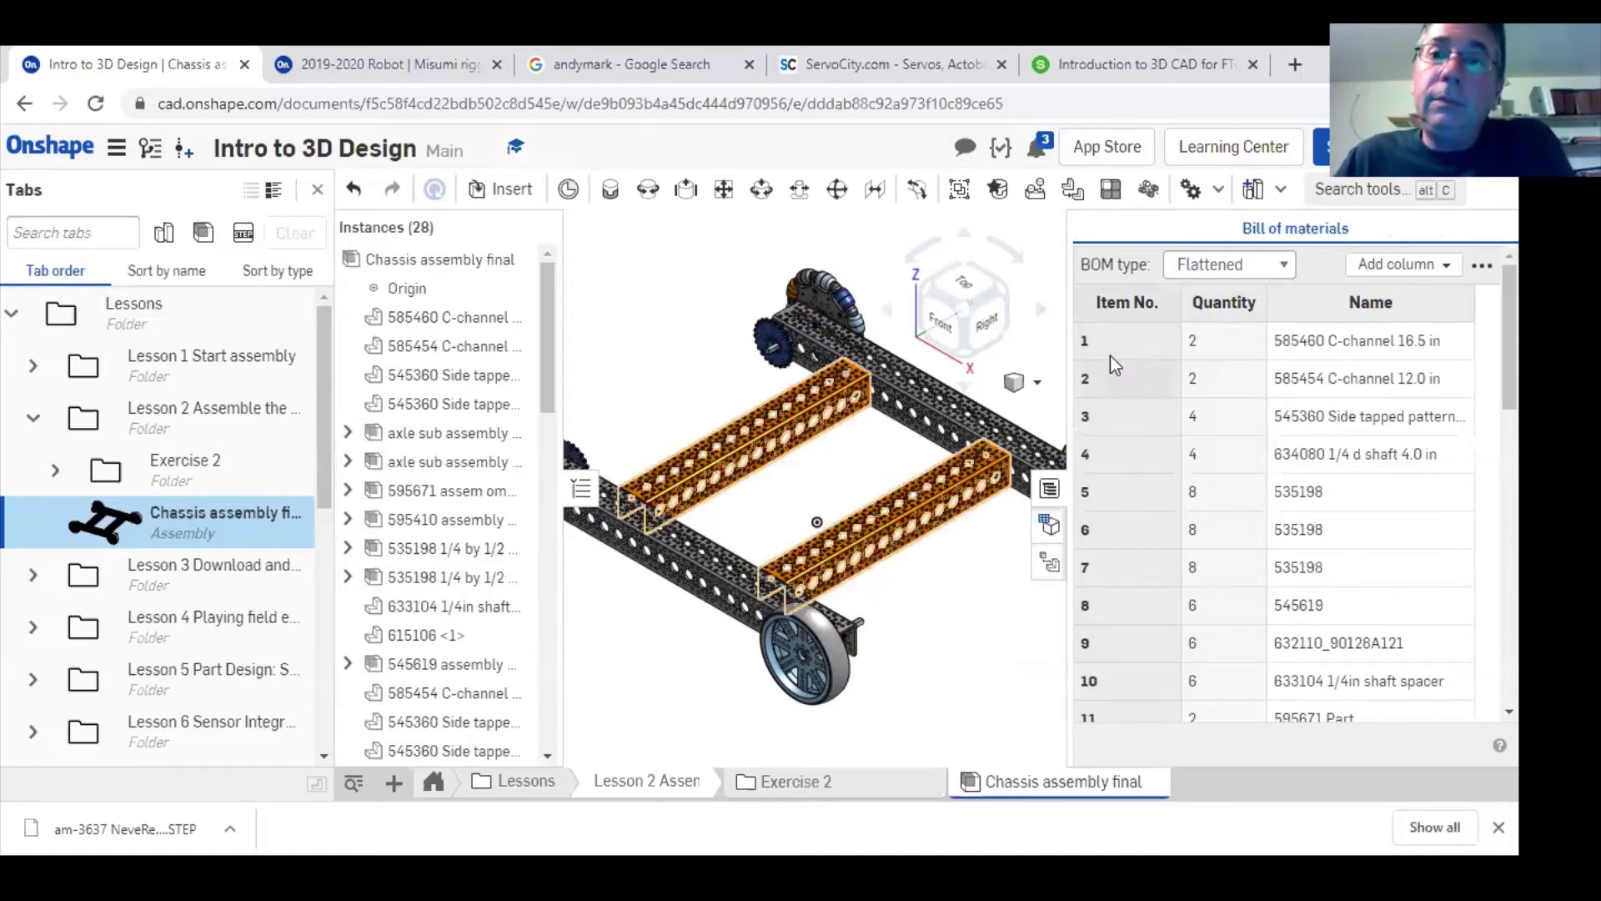
pyautogui.scroll(-8, 1113, 359)
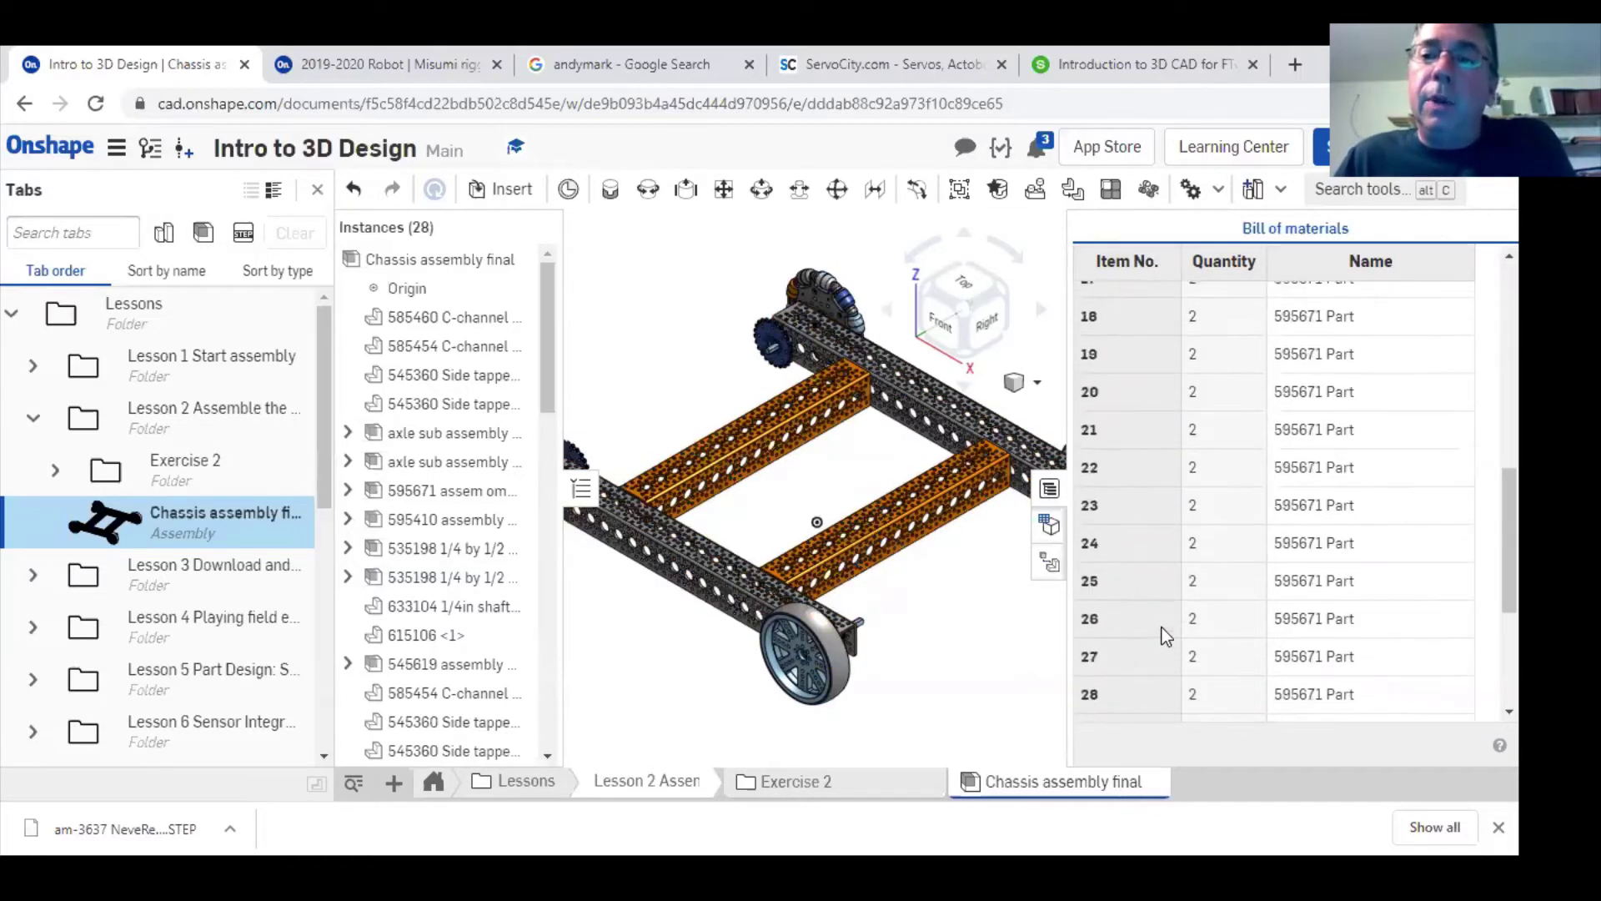
pyautogui.scroll(-4, 1163, 627)
pyautogui.scroll(3, 1248, 627)
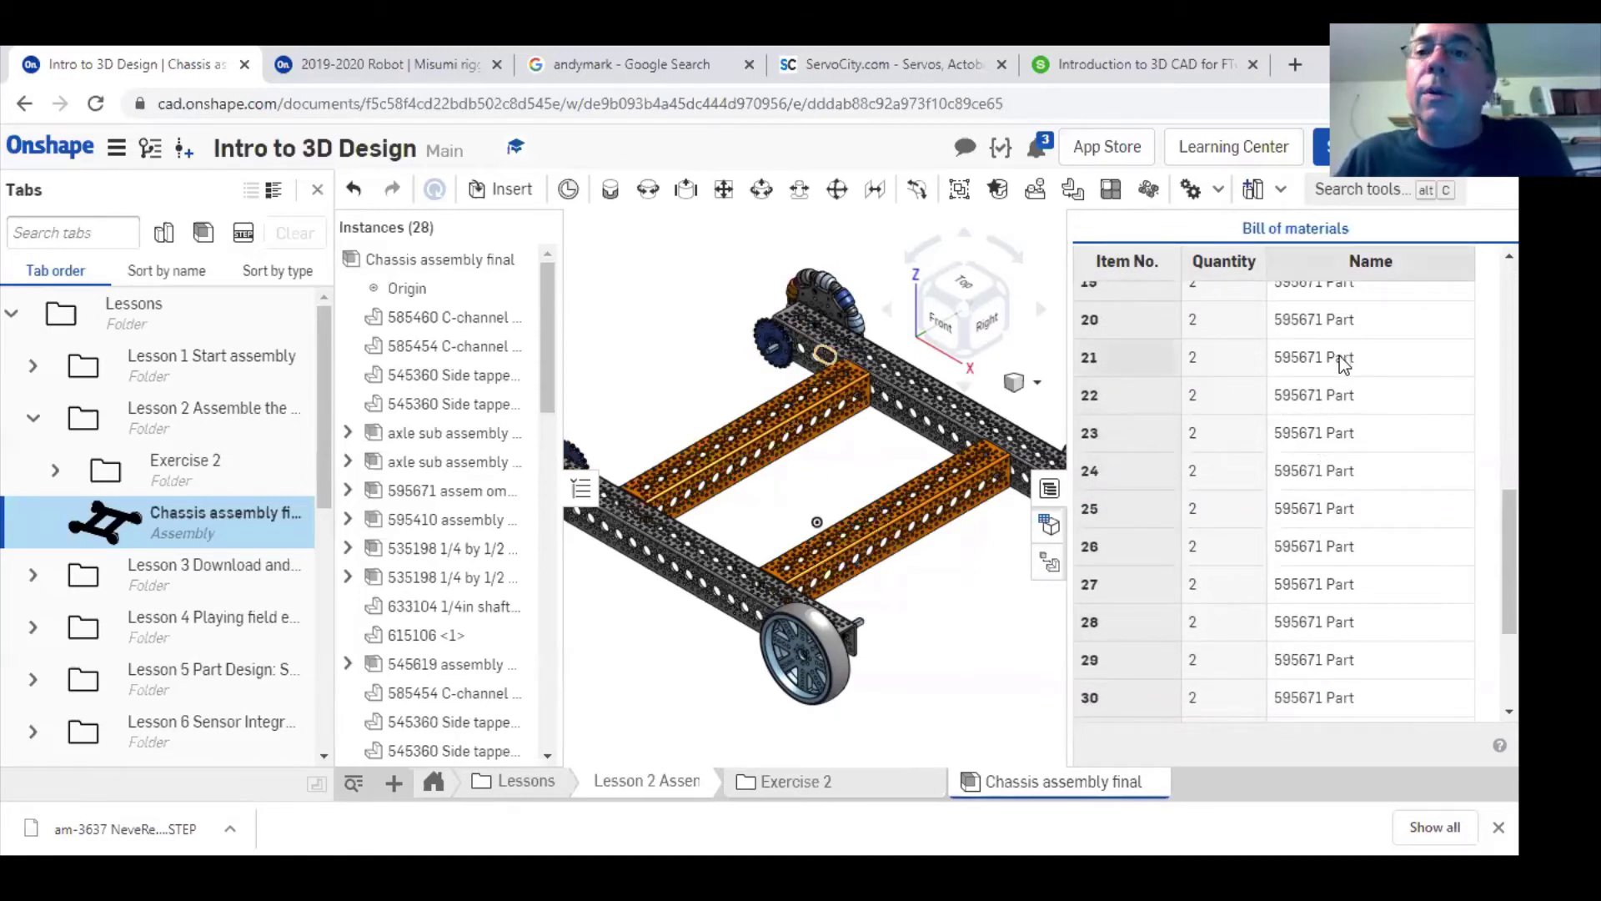
pyautogui.scroll(3, 1326, 401)
pyautogui.scroll(8, 1319, 442)
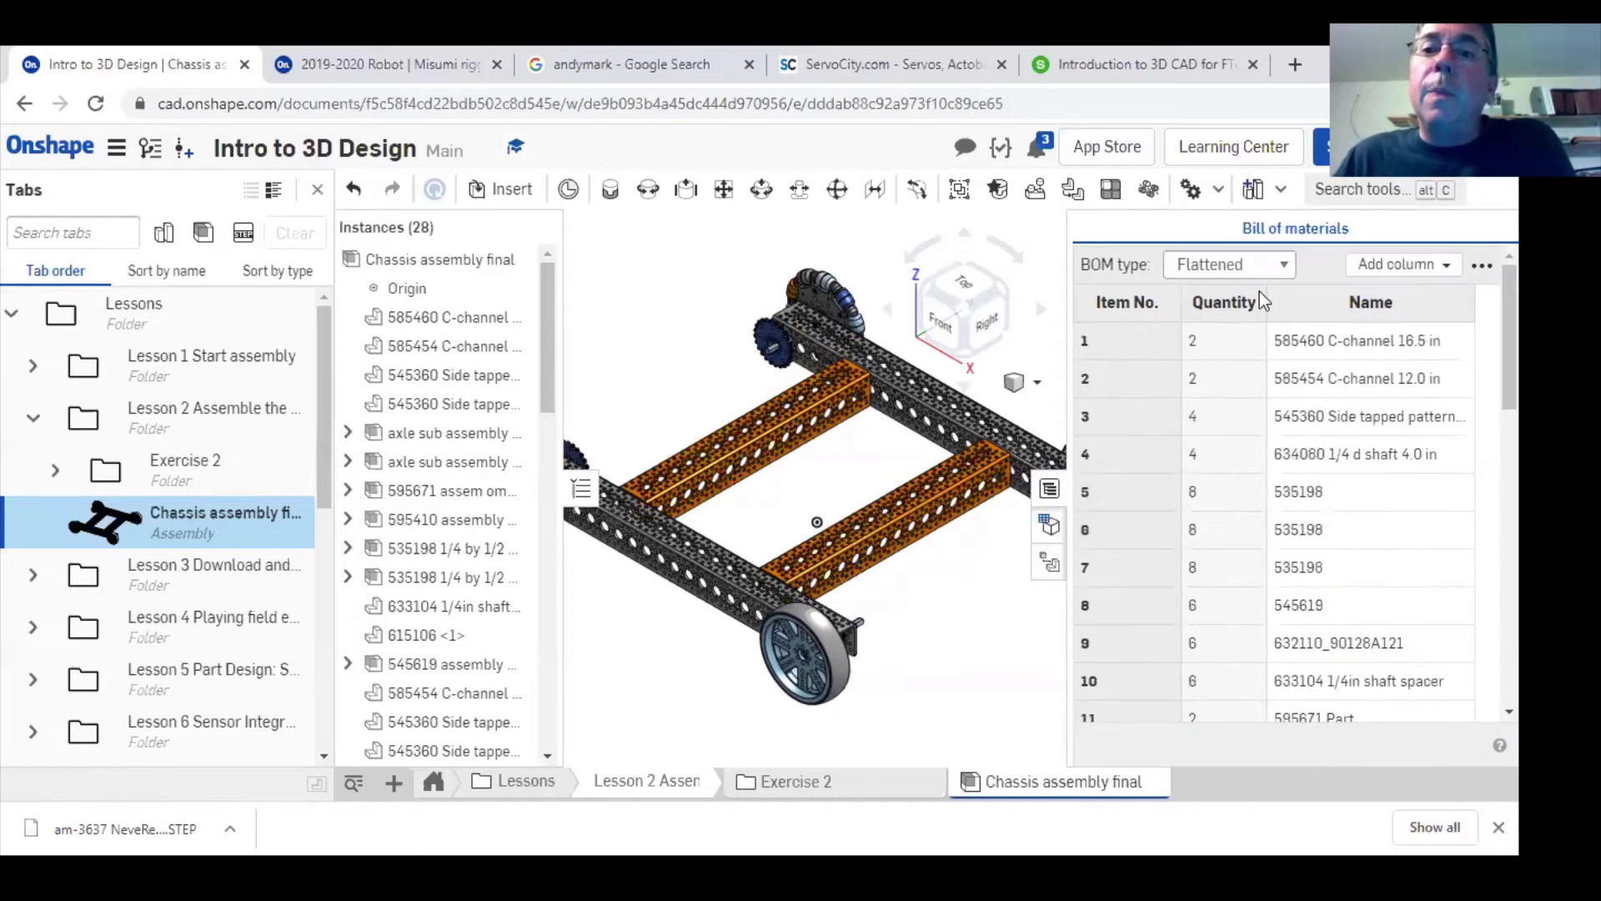
# - Switch the chassis bill of materials to the Structured type and view its sub assembly rows
pyautogui.click(1282, 269)
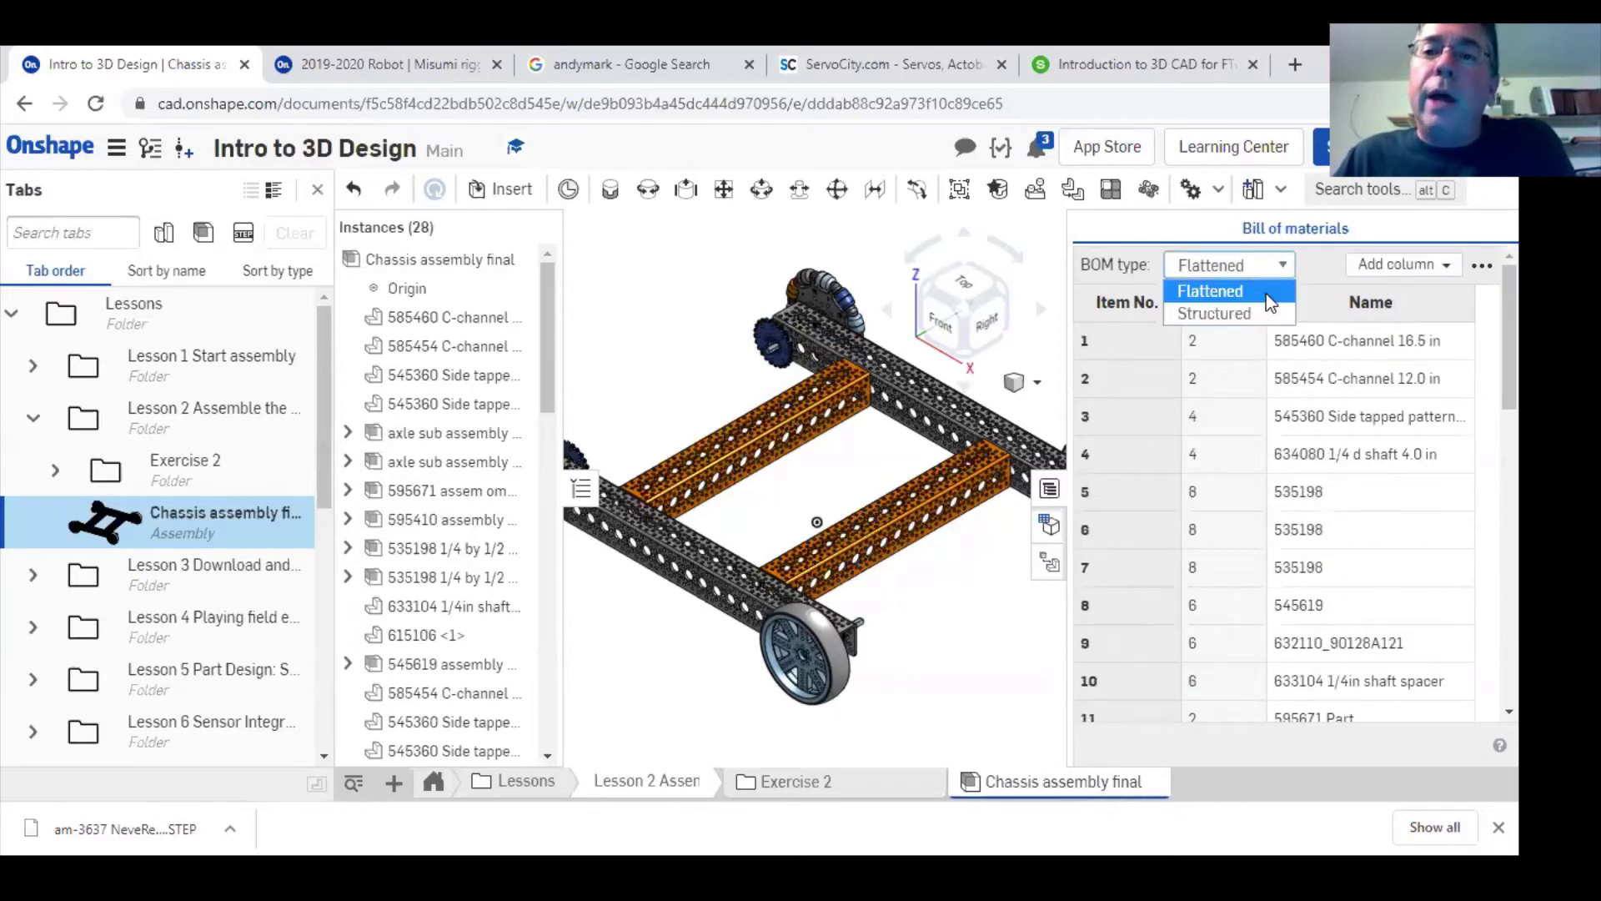
pyautogui.click(1259, 308)
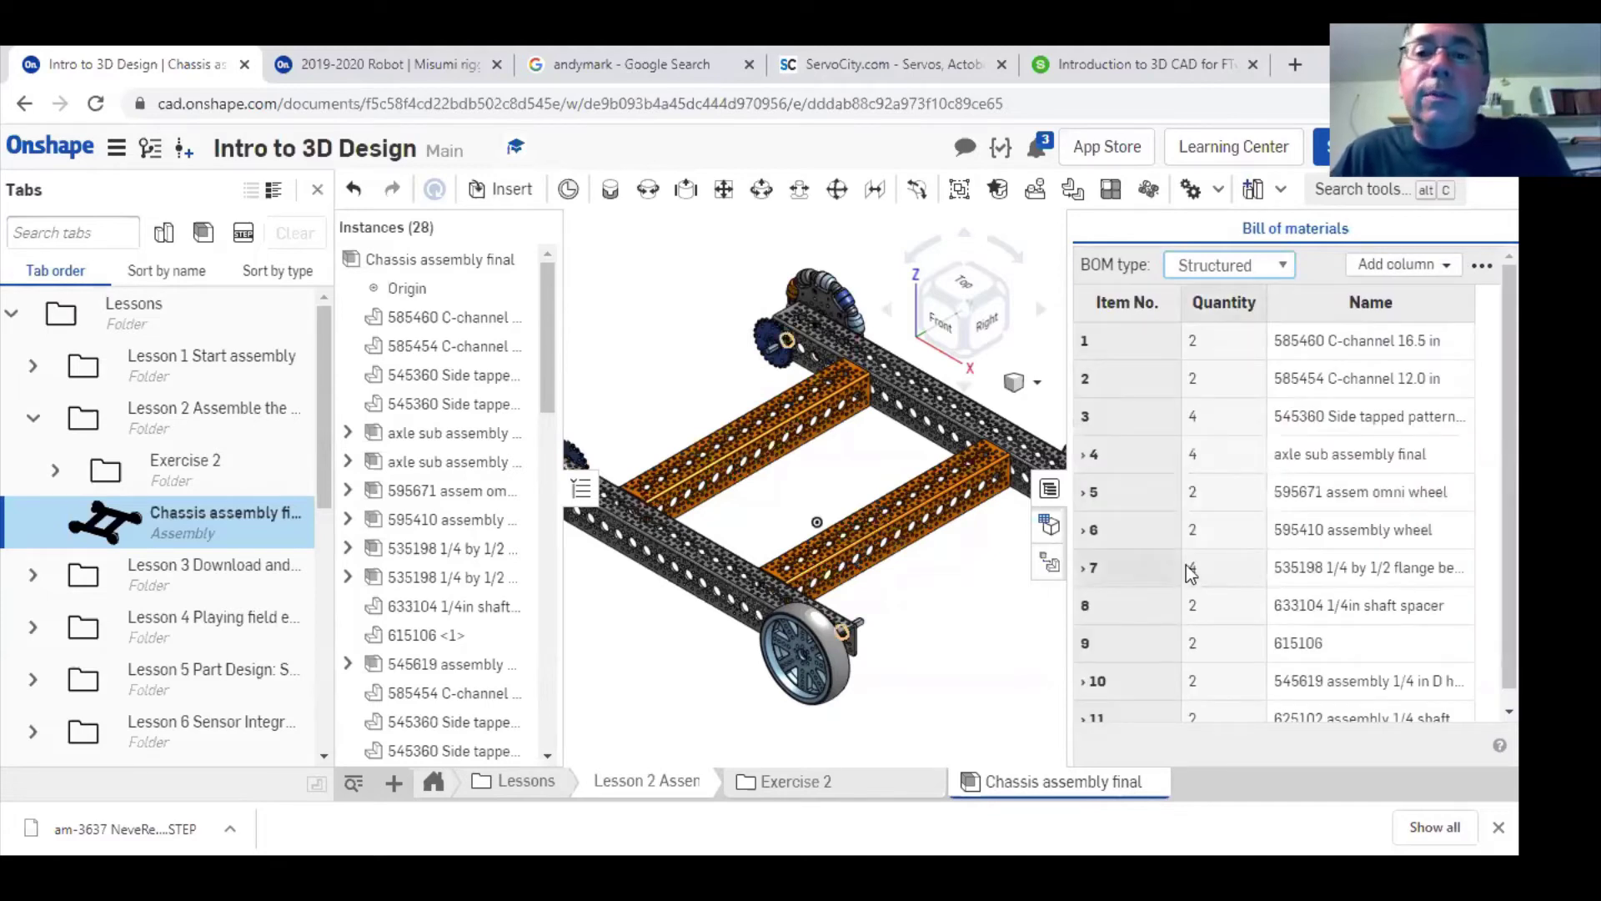
pyautogui.scroll(-1, 1189, 554)
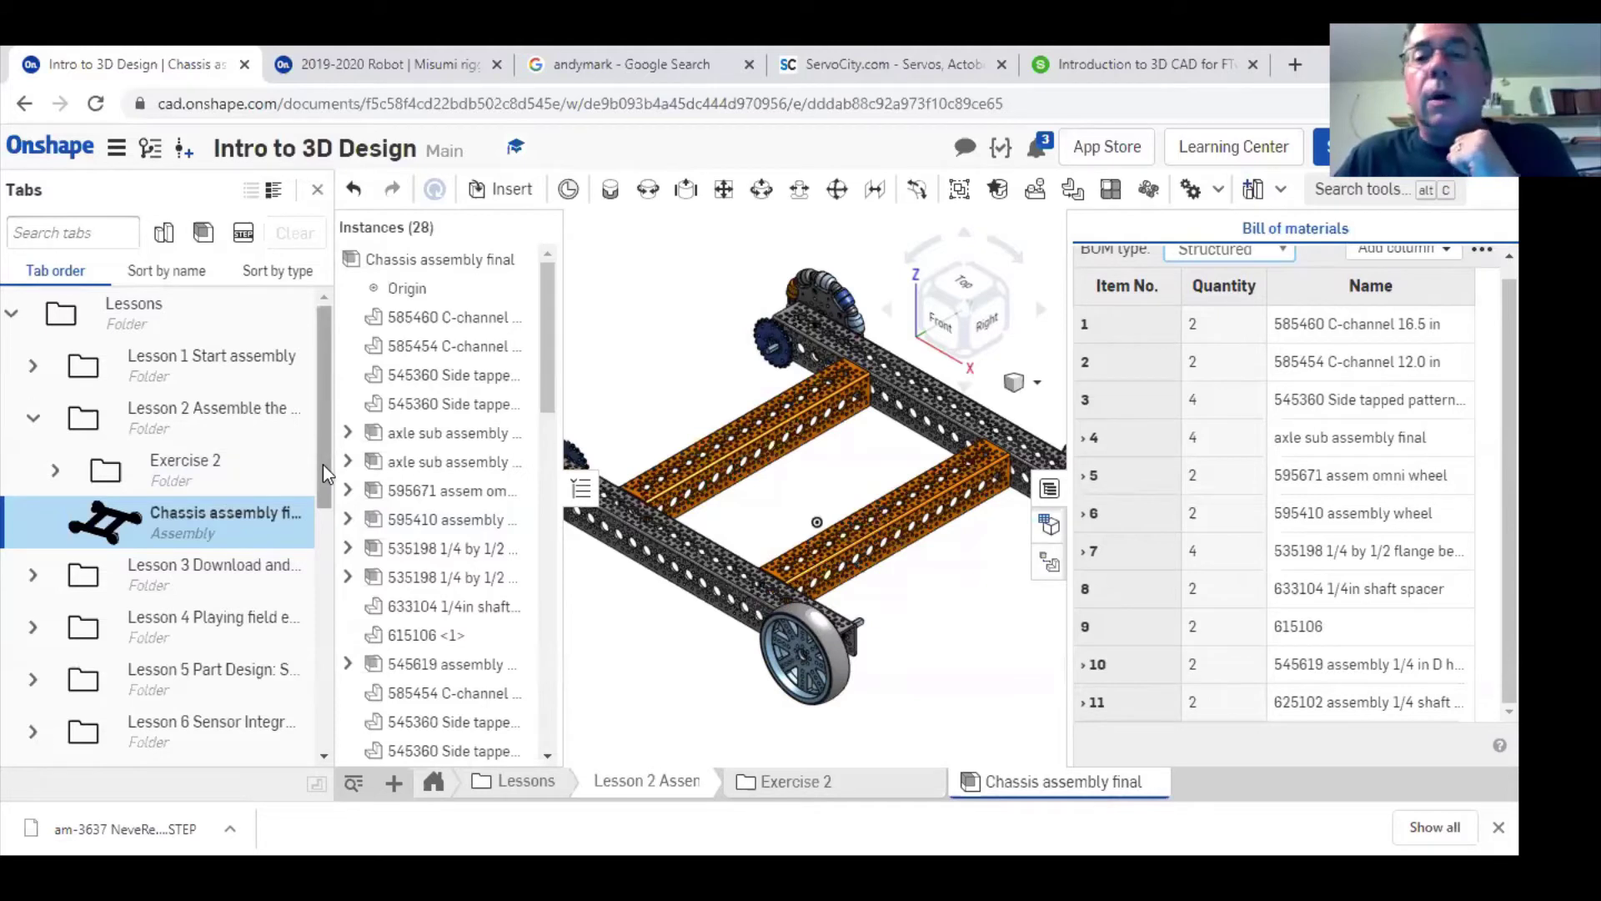
# - Open the 595671 Part omni wheel part studio from the Motion Components folder to view its separate parts
pyautogui.moveTo(323, 463); pyautogui.dragTo(302, 714)
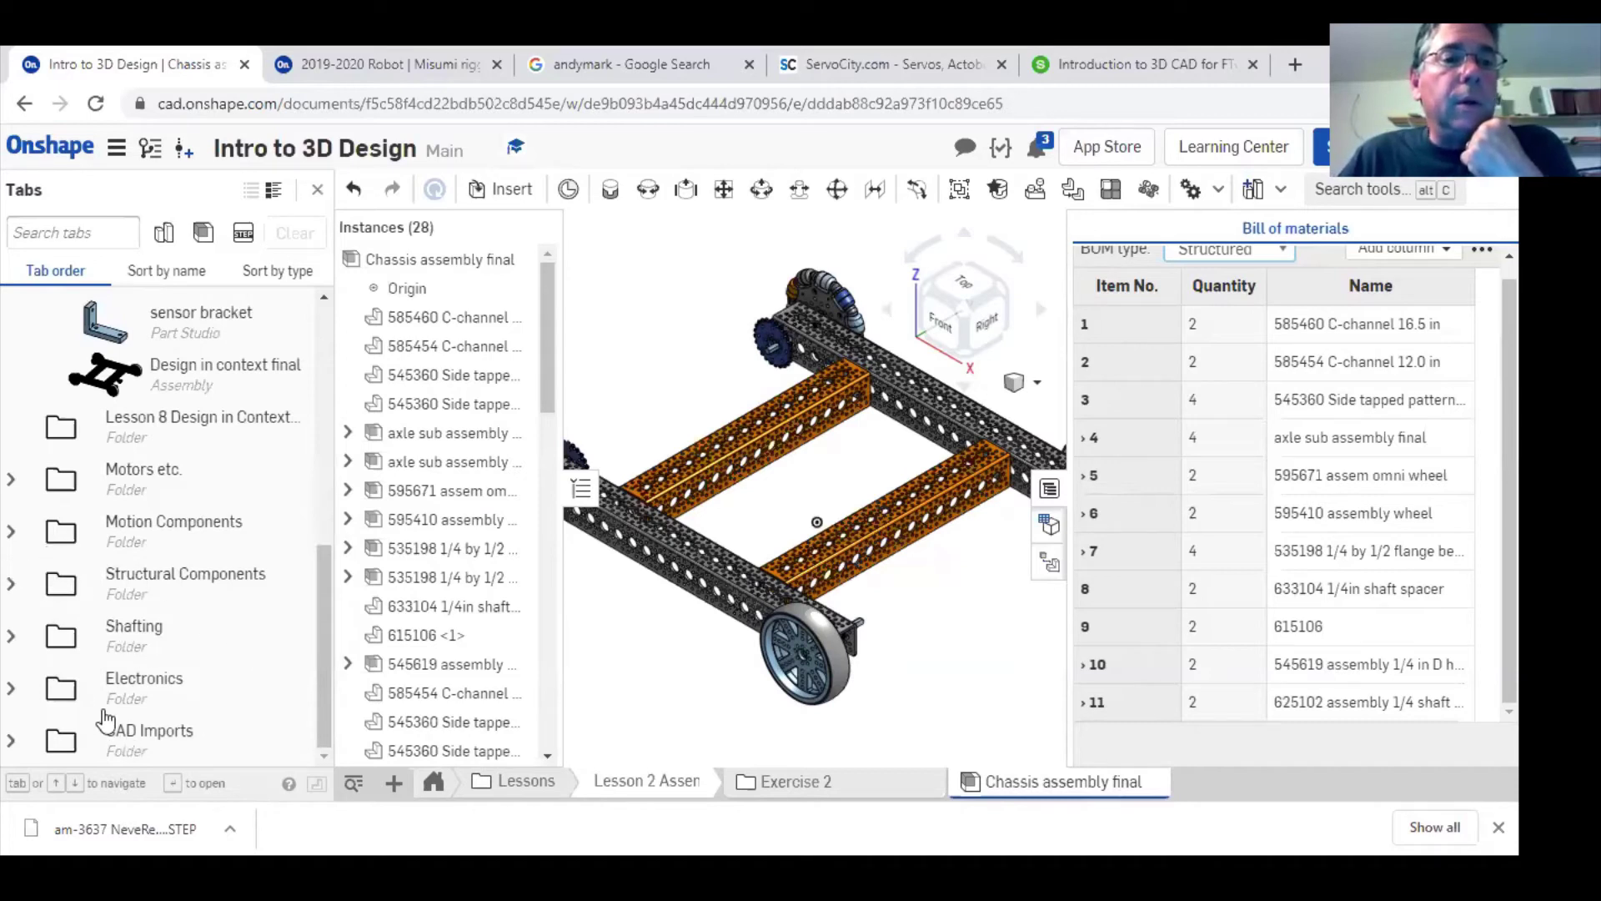
pyautogui.click(11, 534)
pyautogui.scroll(-4, 34, 643)
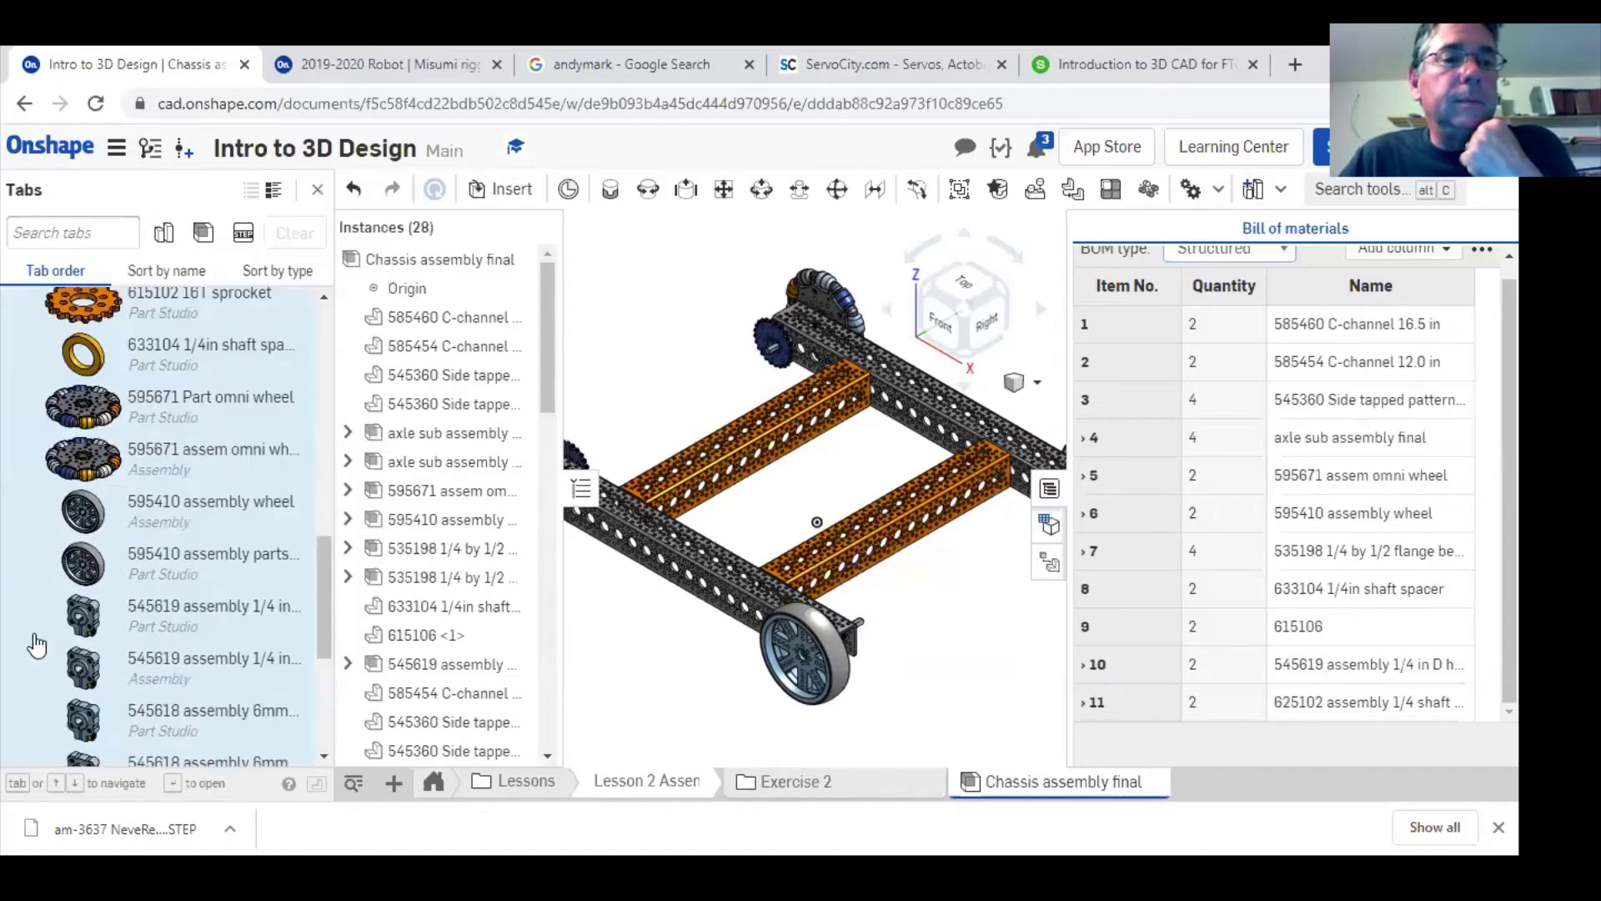
pyautogui.click(197, 408)
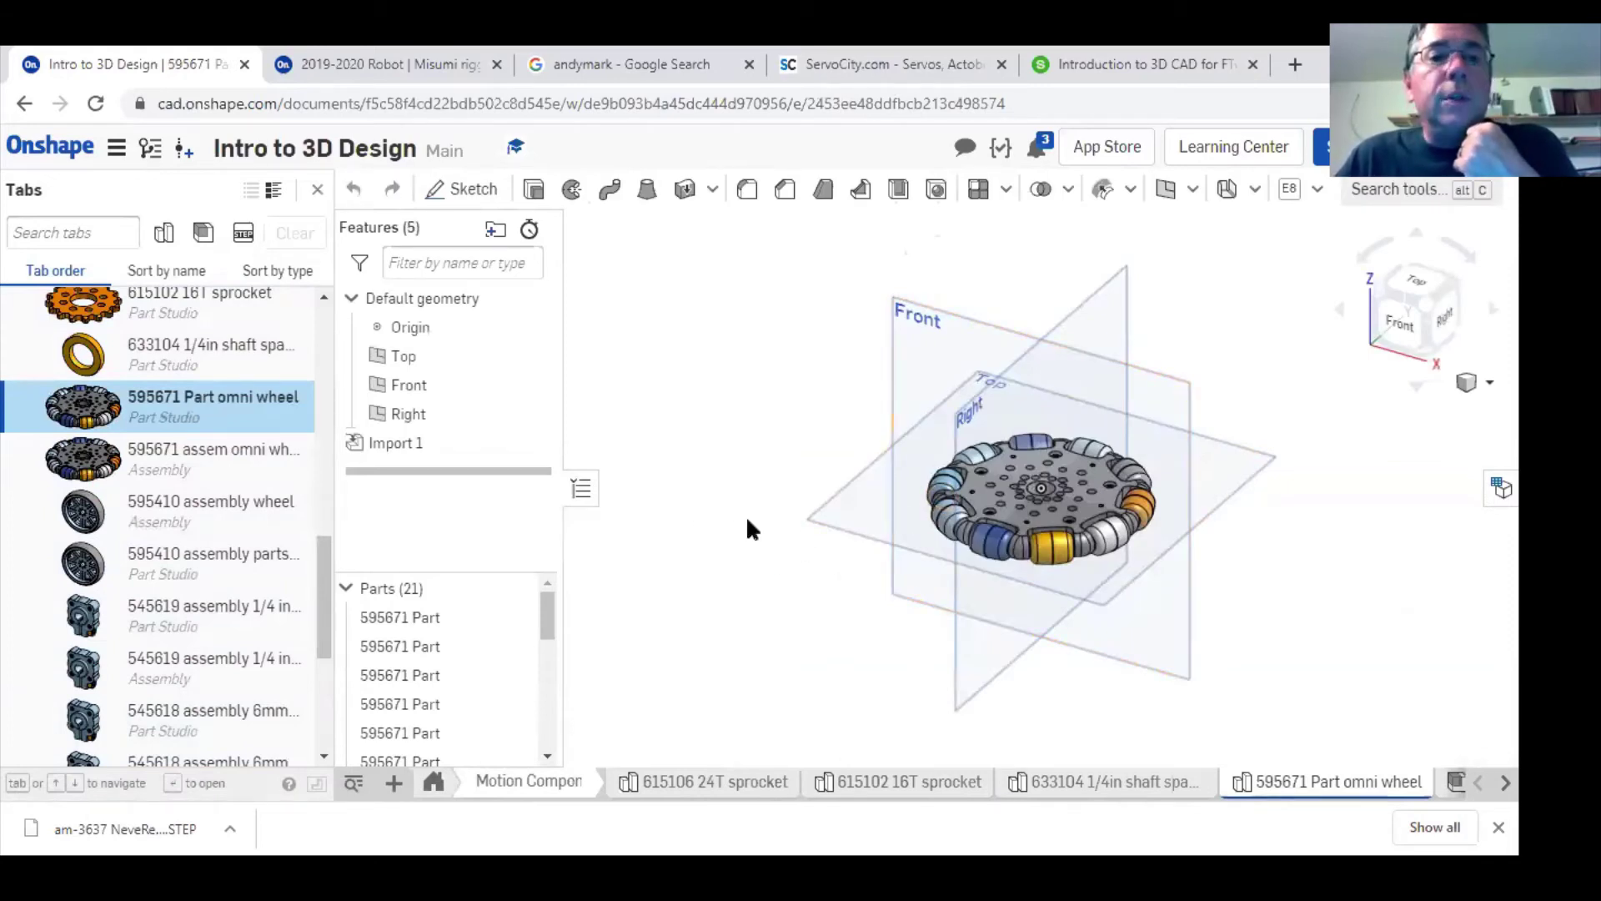
pyautogui.moveTo(543, 613)
pyautogui.mouseDown()
pyautogui.moveTo(549, 740)
pyautogui.moveTo(557, 598)
pyautogui.mouseUp()
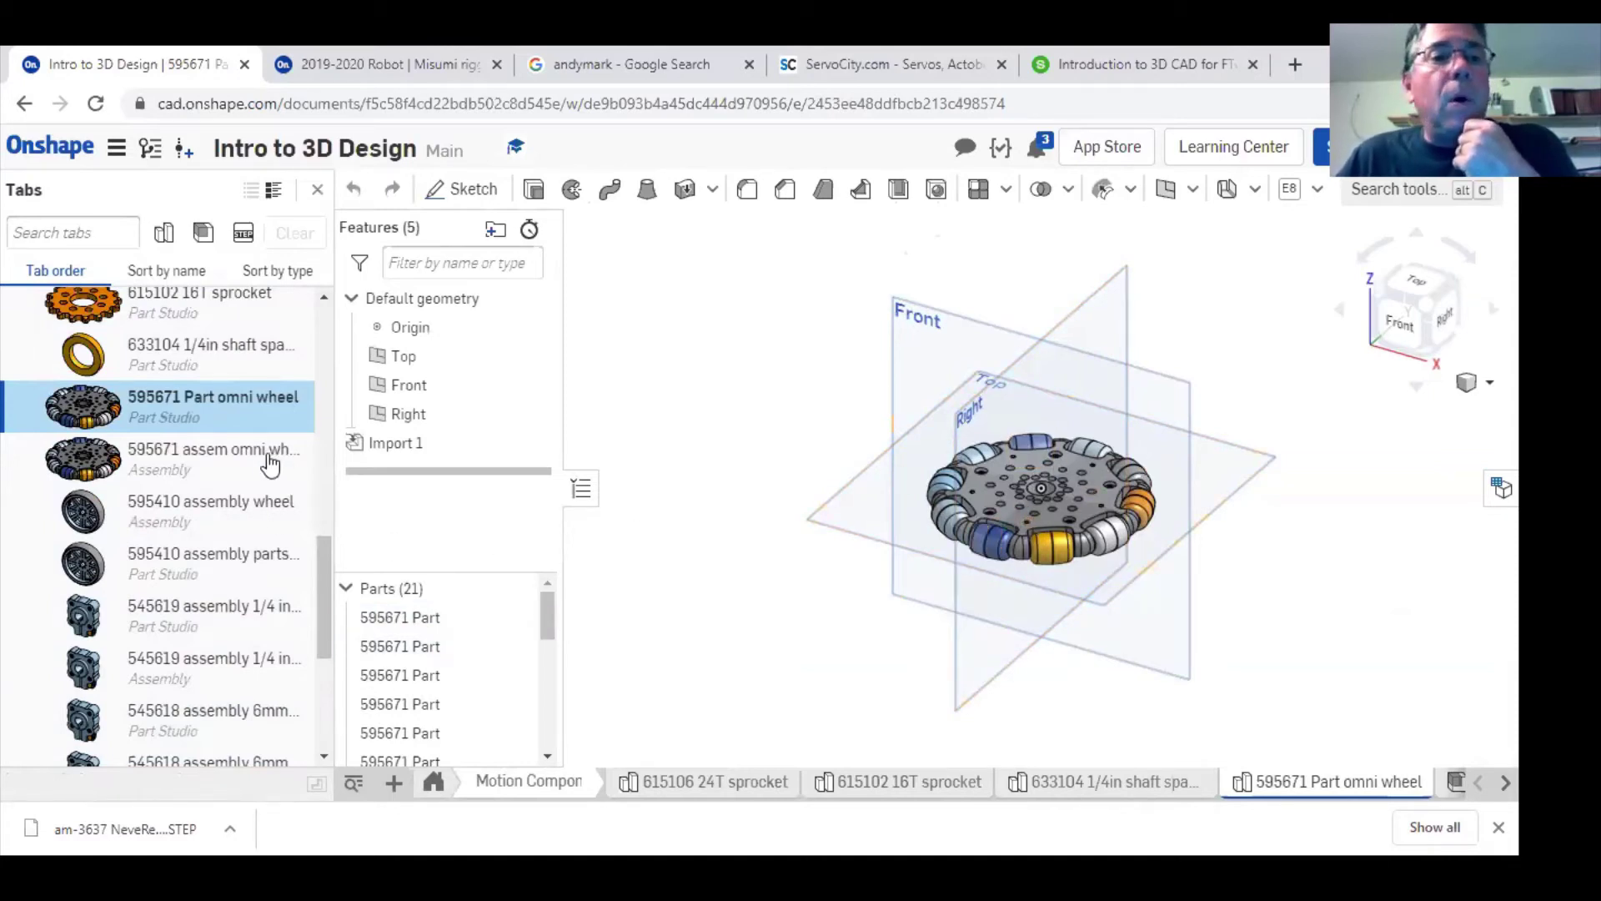
# - Open the 595671 assem omni wheel assembly and move the whole wheel around to show its parts travelling together
pyautogui.click(197, 463)
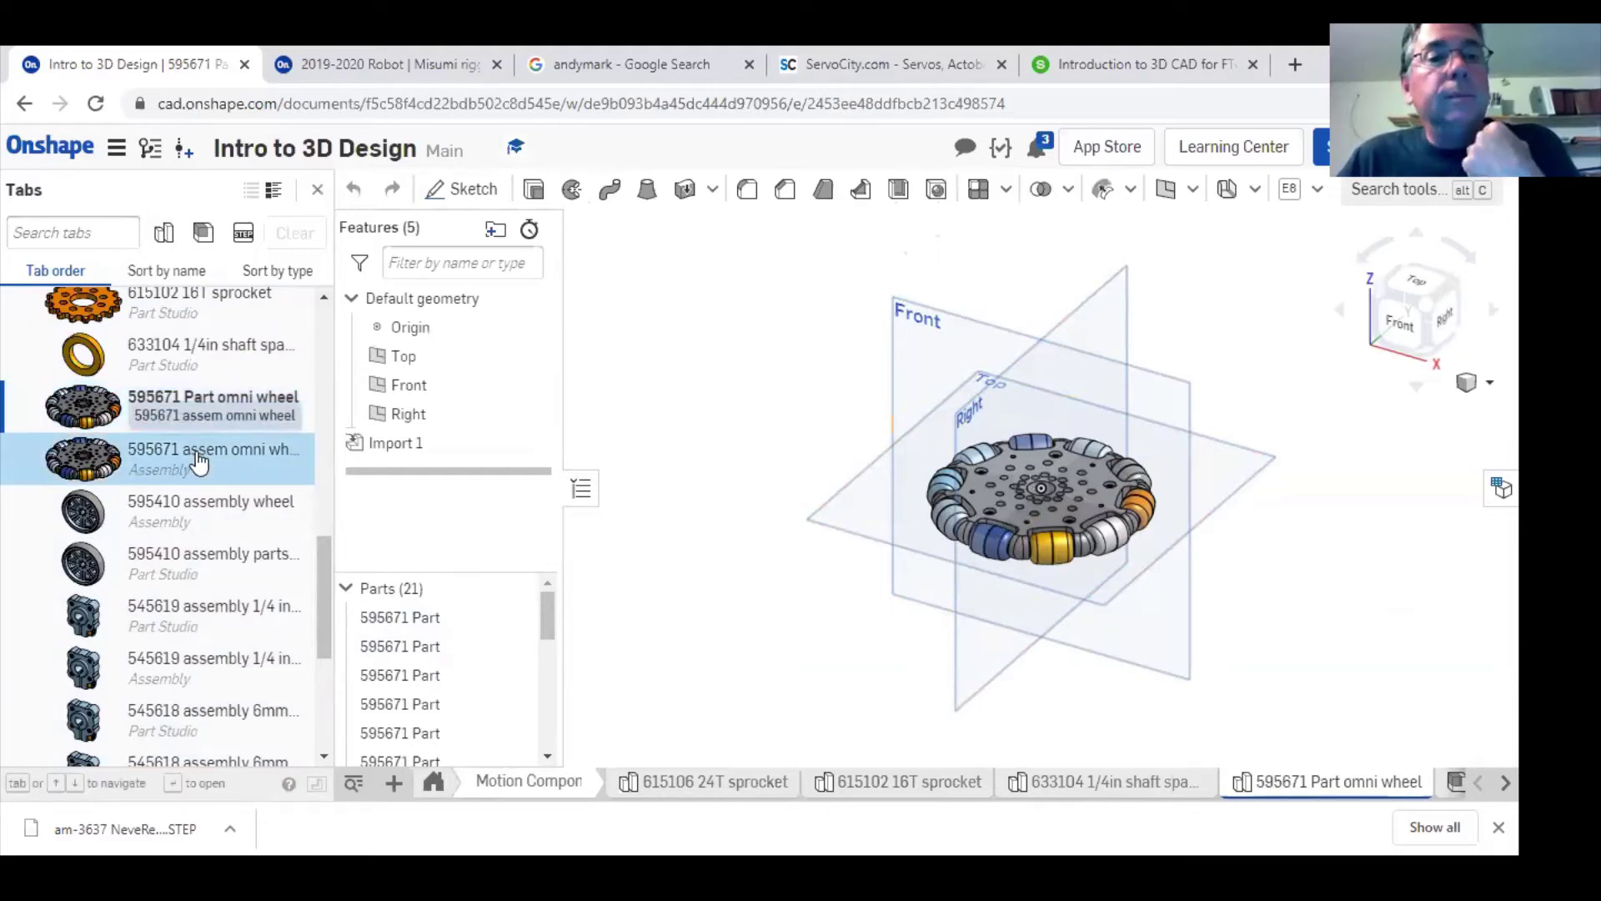
pyautogui.click(197, 463)
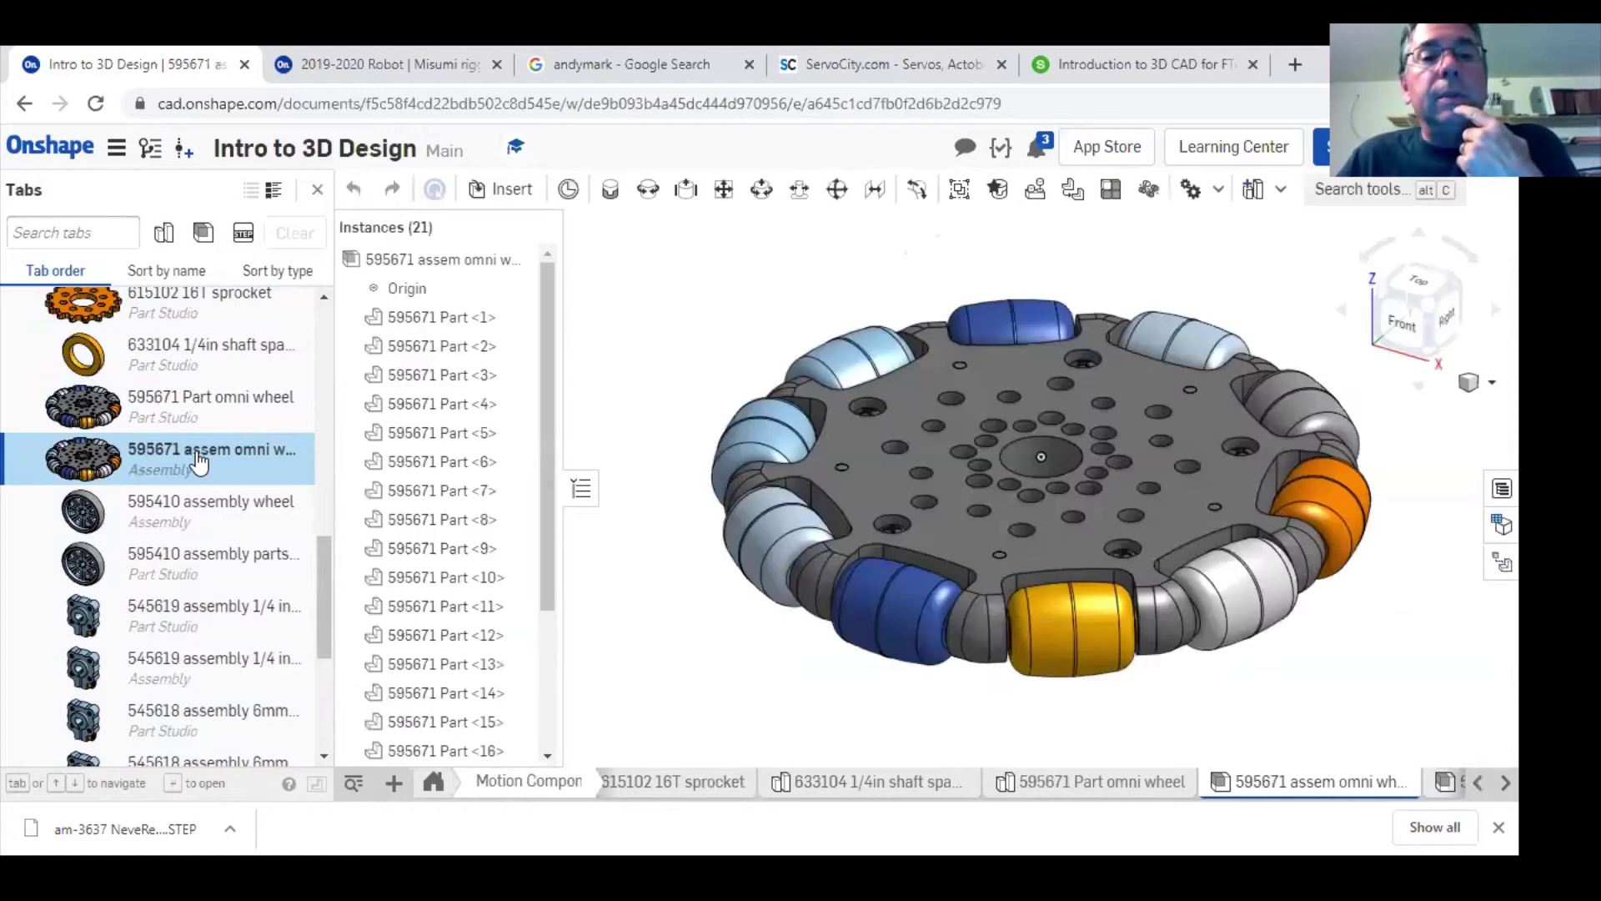
pyautogui.scroll(-3, 907, 654)
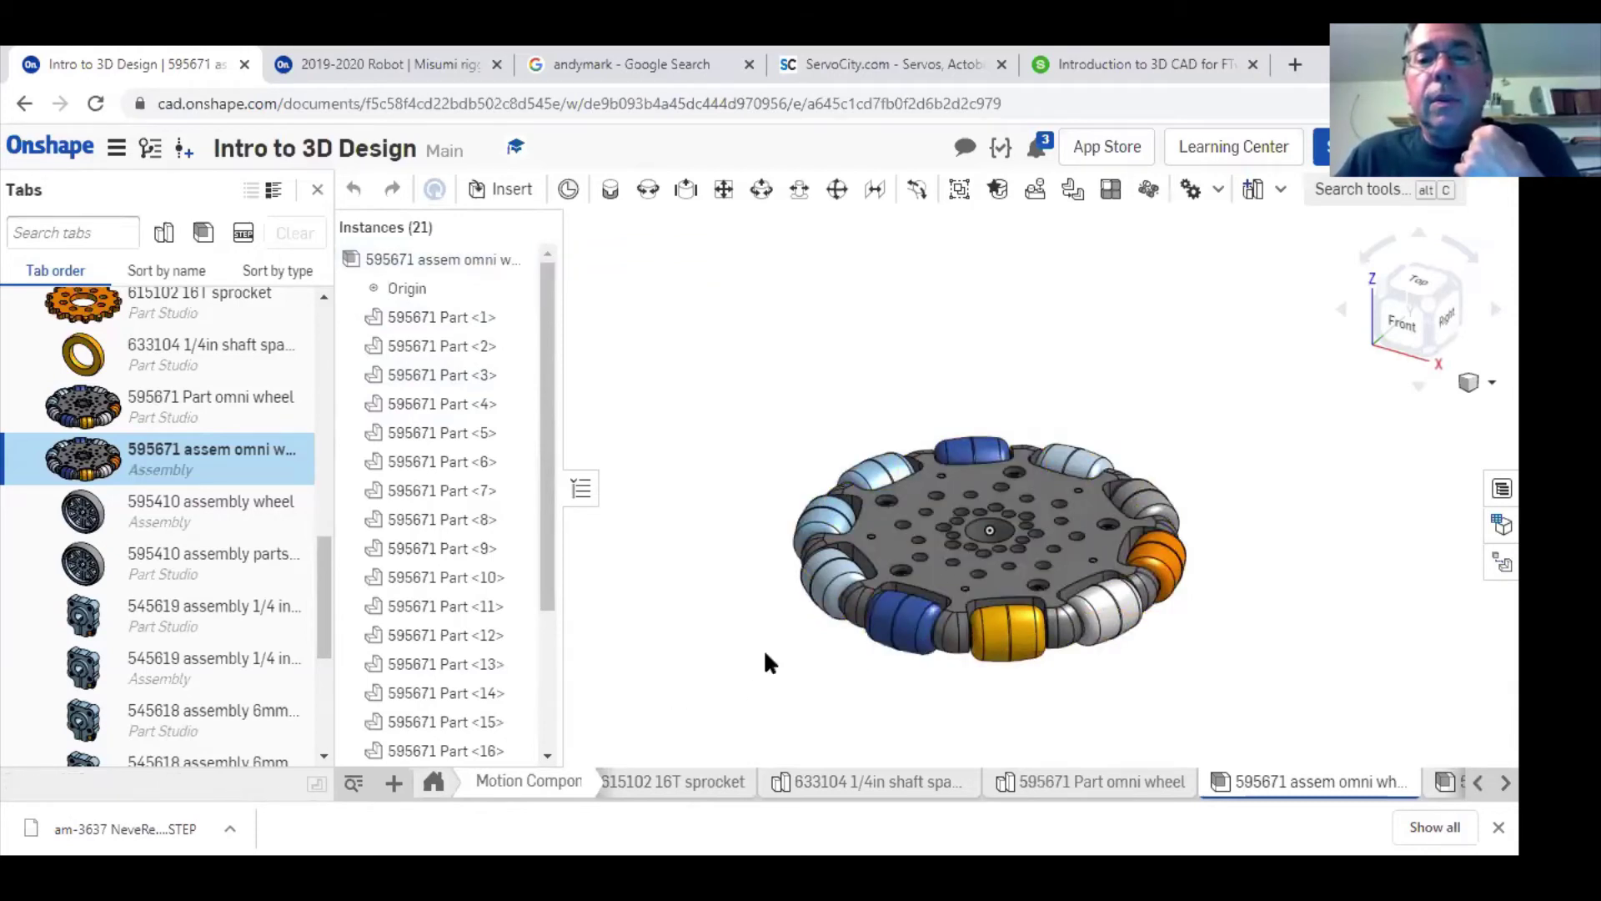
pyautogui.moveTo(993, 567); pyautogui.dragTo(757, 637)
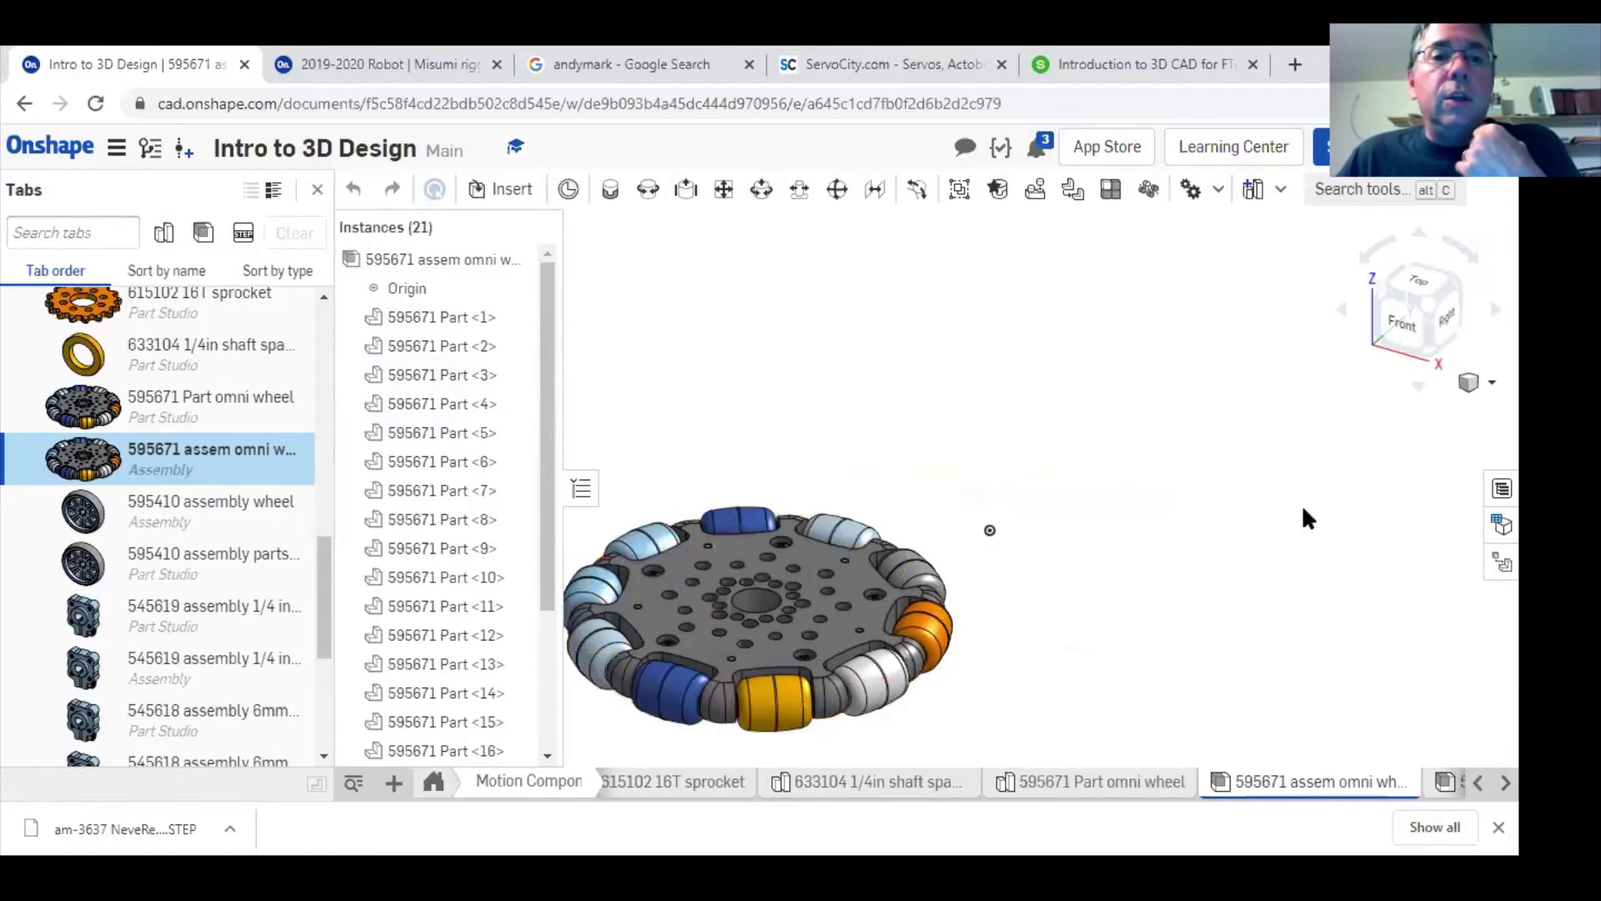
pyautogui.hotkey('ctrl', 'z')
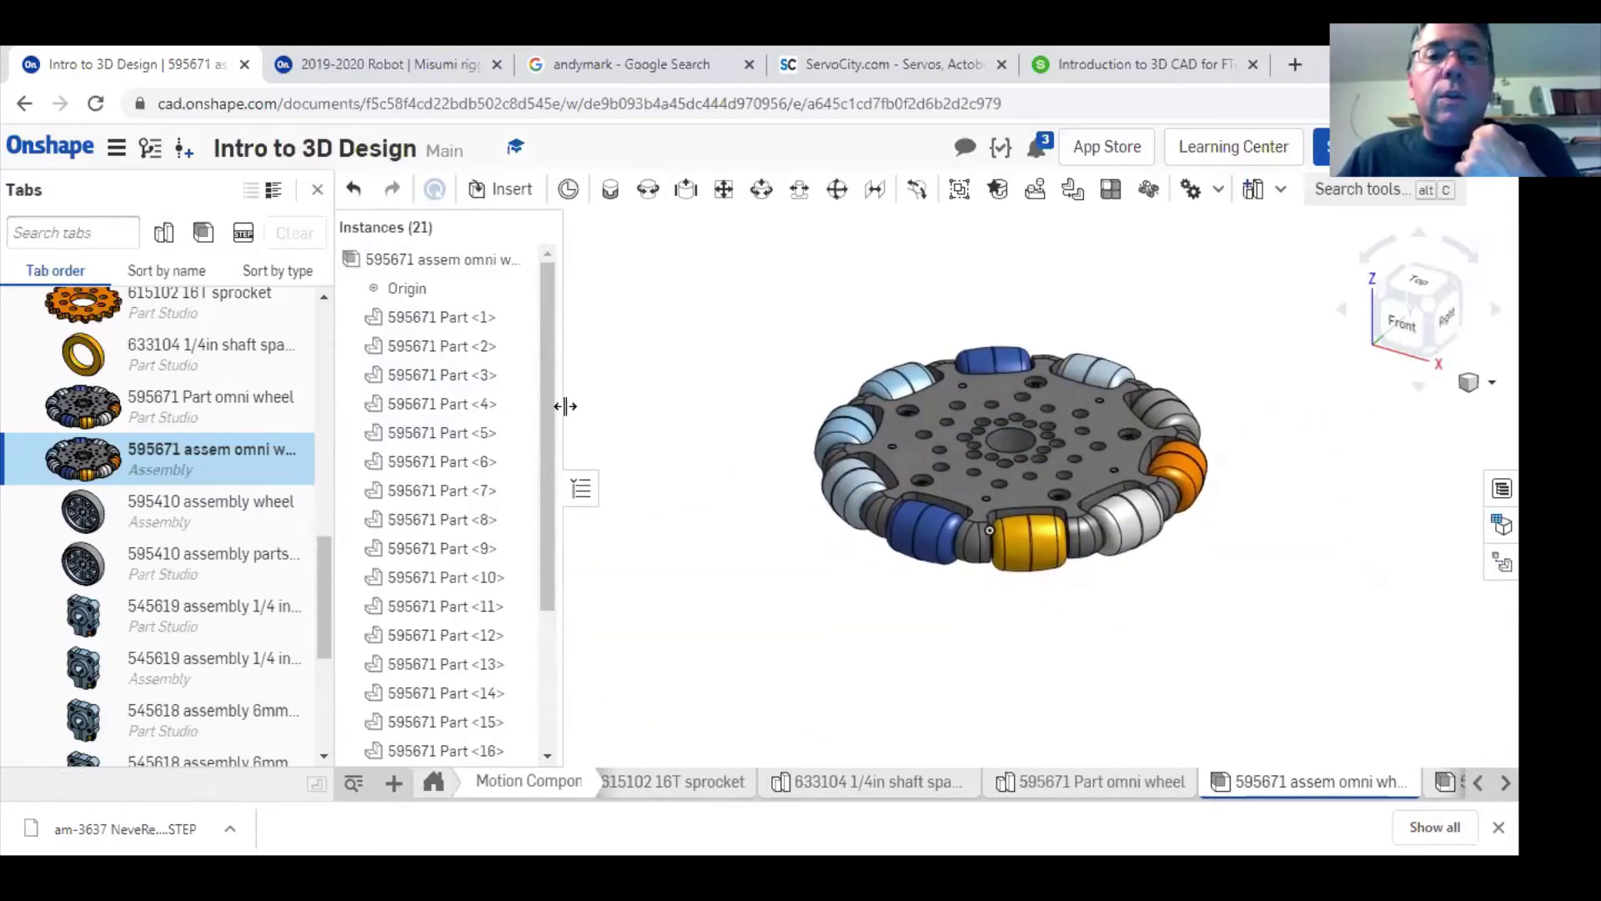
# - Delete the Group 1 mate feature from the 595671 omni wheel assembly
pyautogui.moveTo(557, 454); pyautogui.dragTo(536, 697)
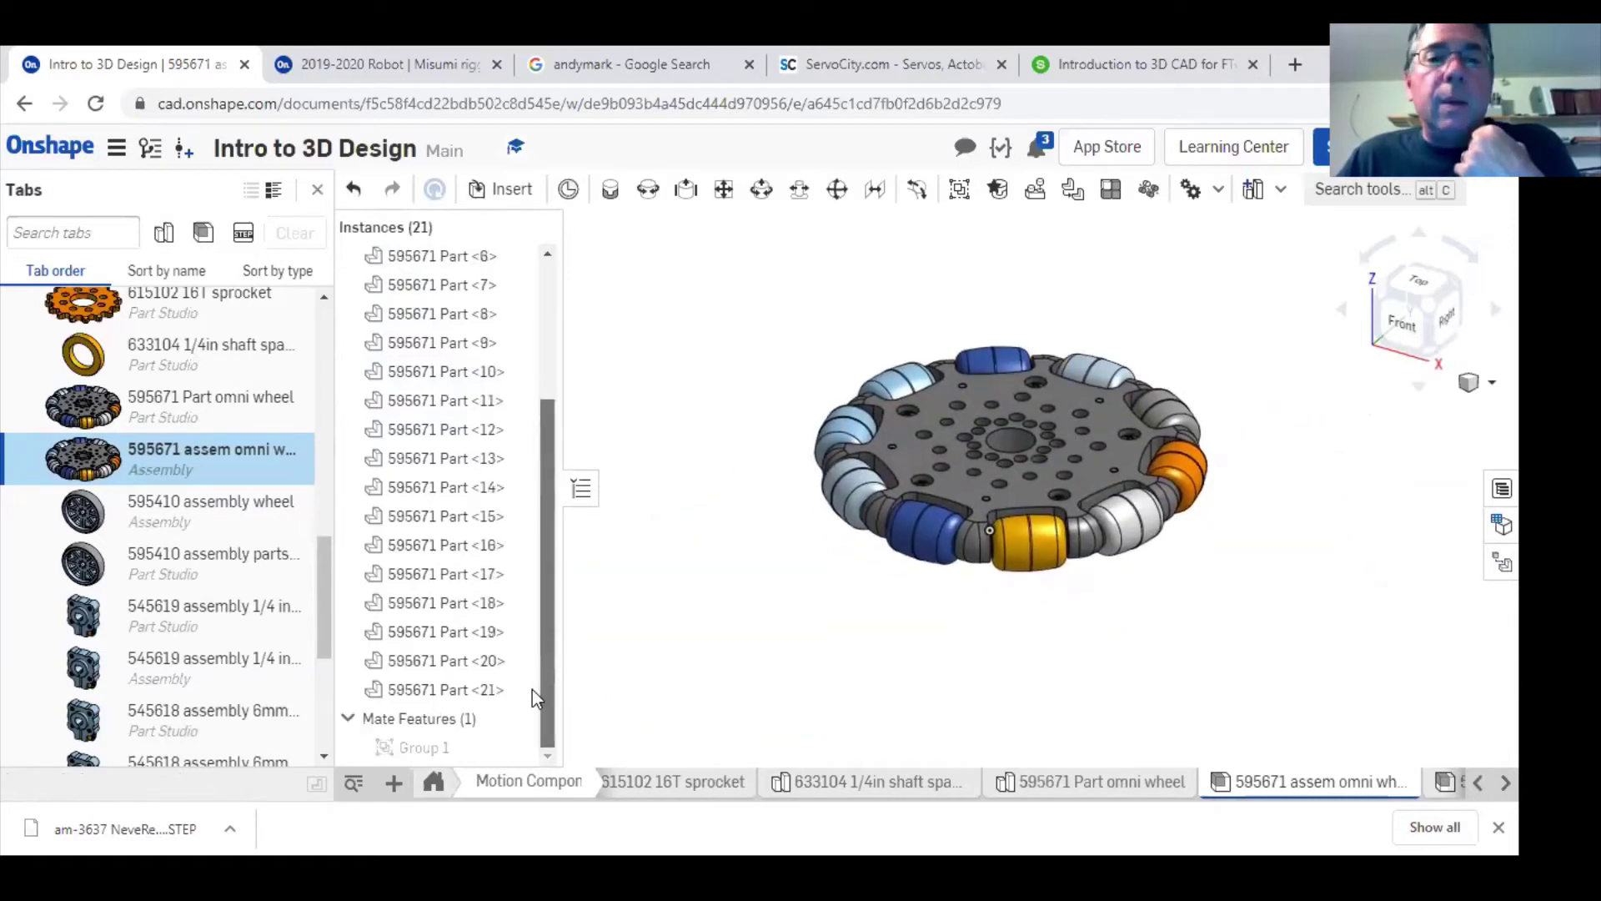
pyautogui.click(407, 750)
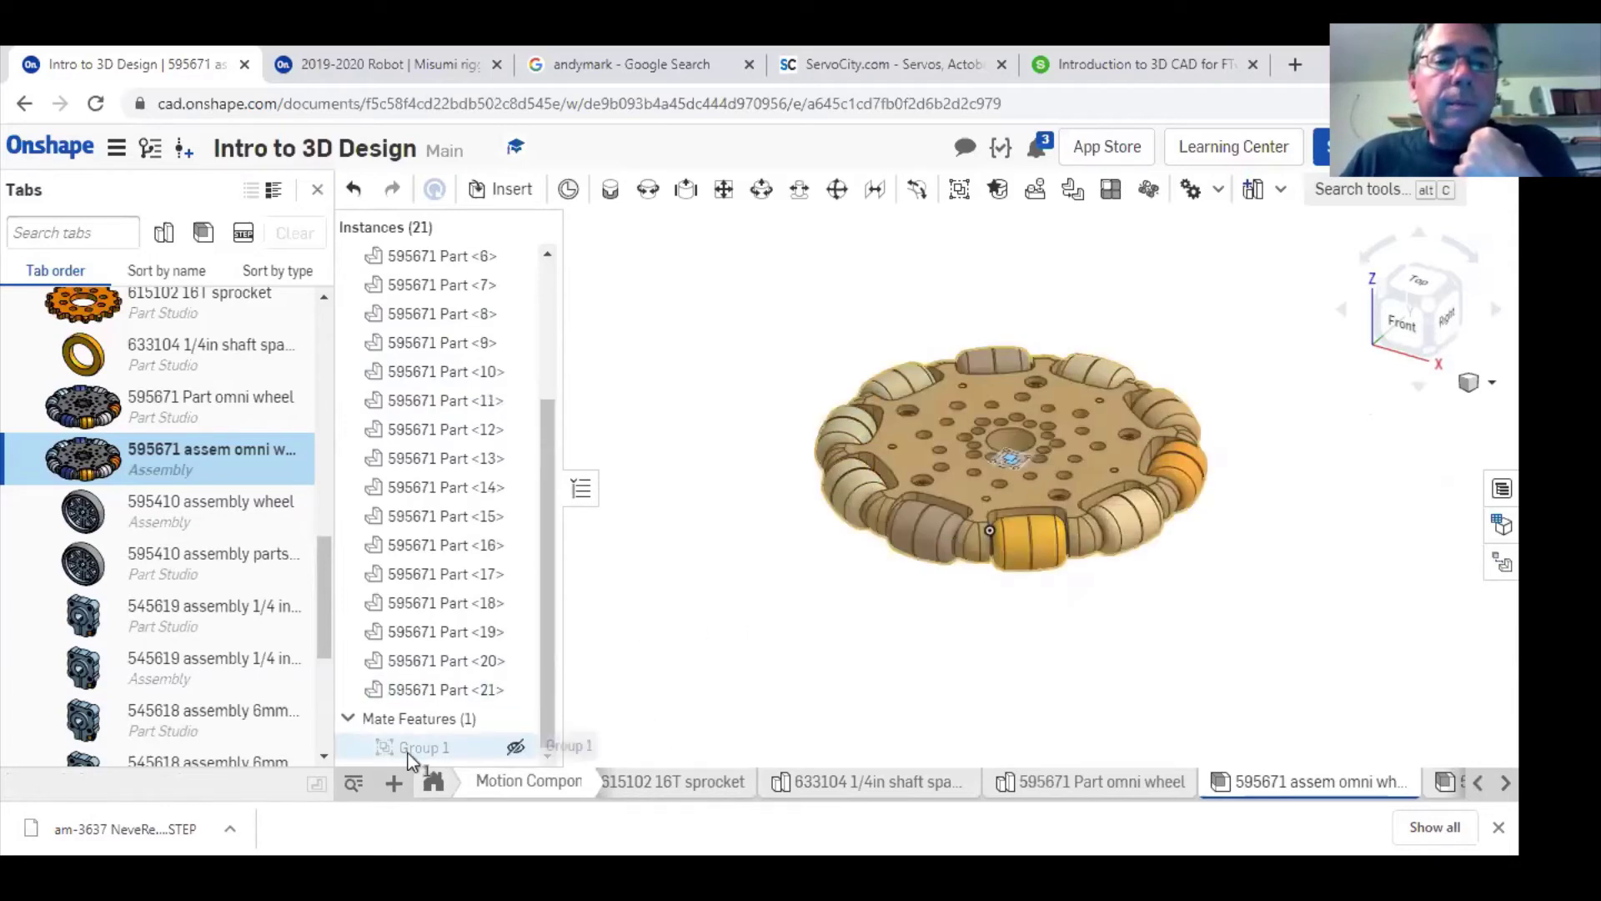
pyautogui.click(515, 747)
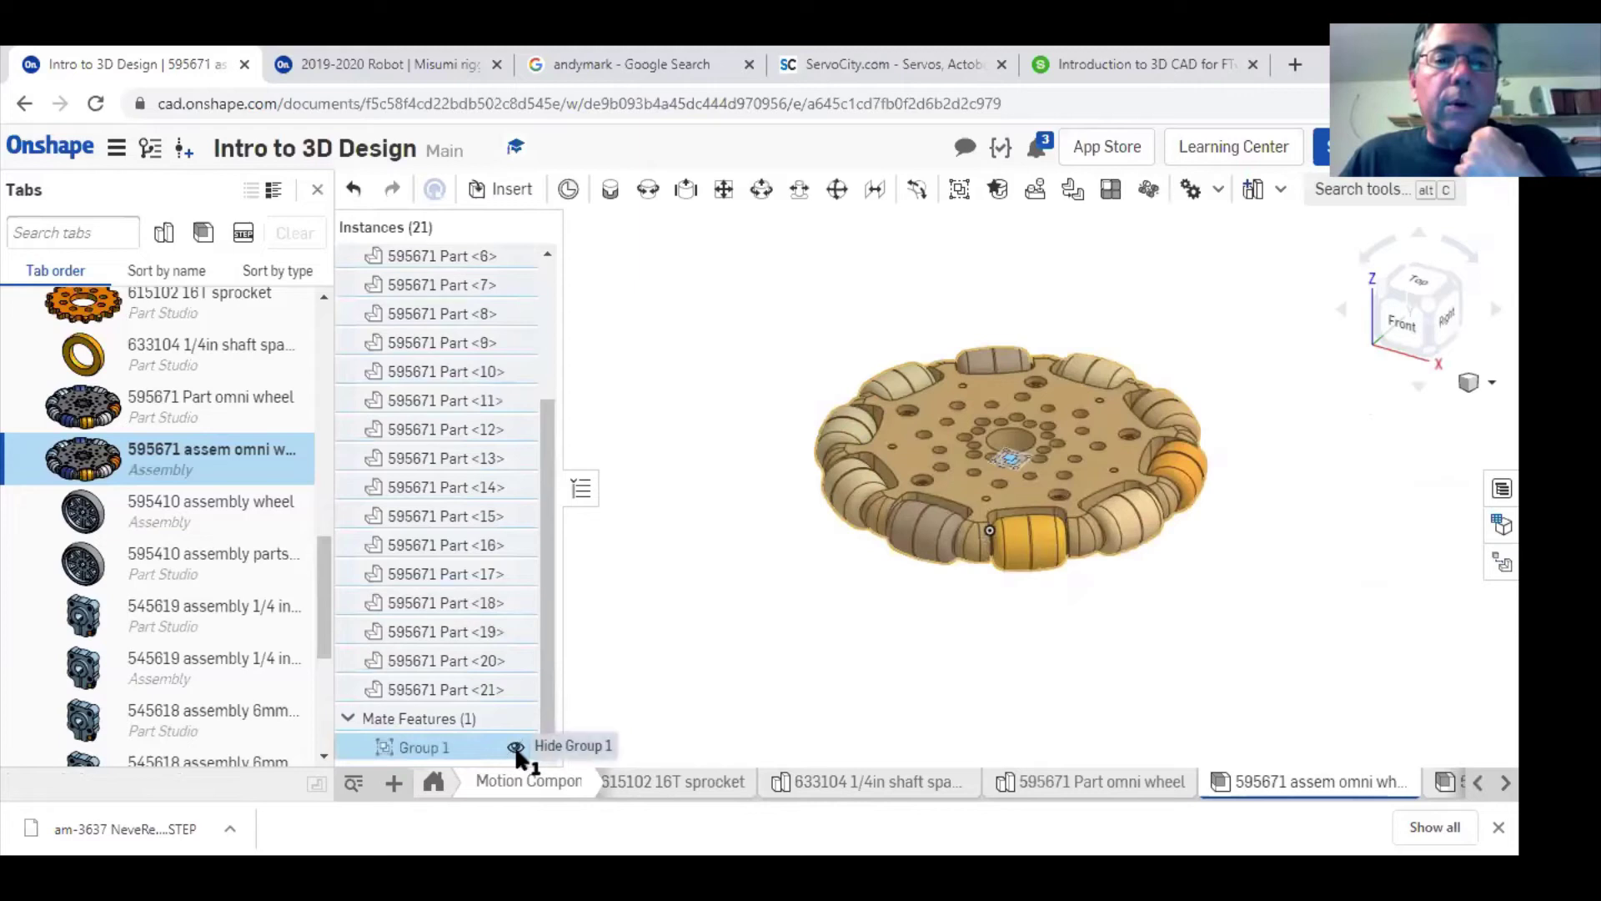
pyautogui.rightClick(418, 752)
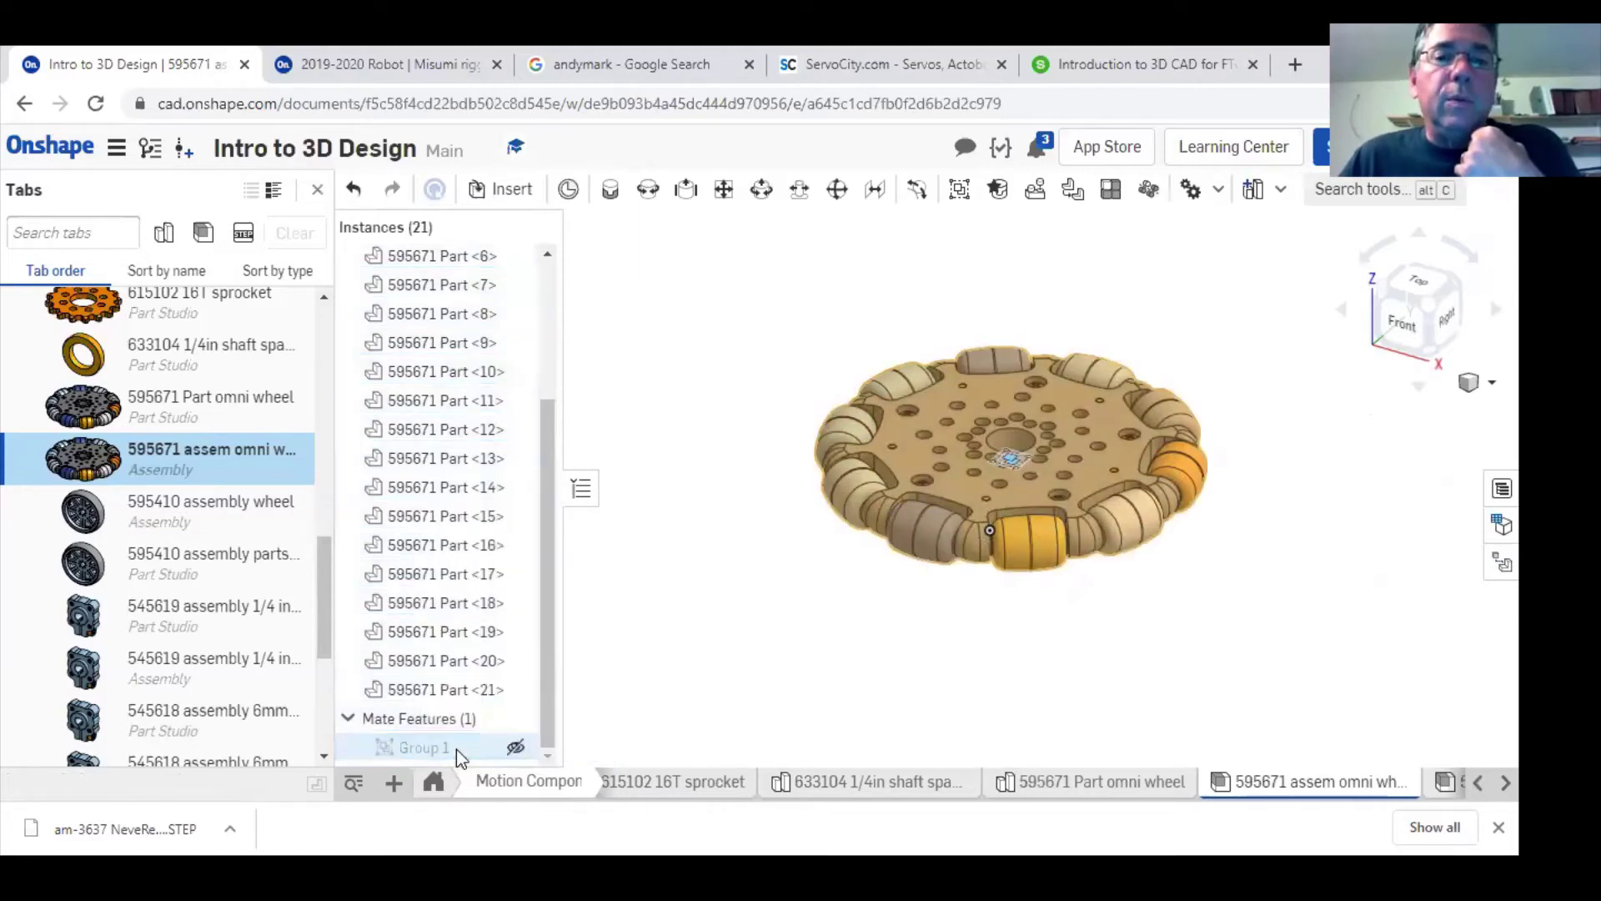
pyautogui.click(457, 743)
# - Pull the yellow roller out of the ungrouped omni wheel, place it below the wheel, and undo both moves
pyautogui.moveTo(1039, 554); pyautogui.dragTo(715, 502)
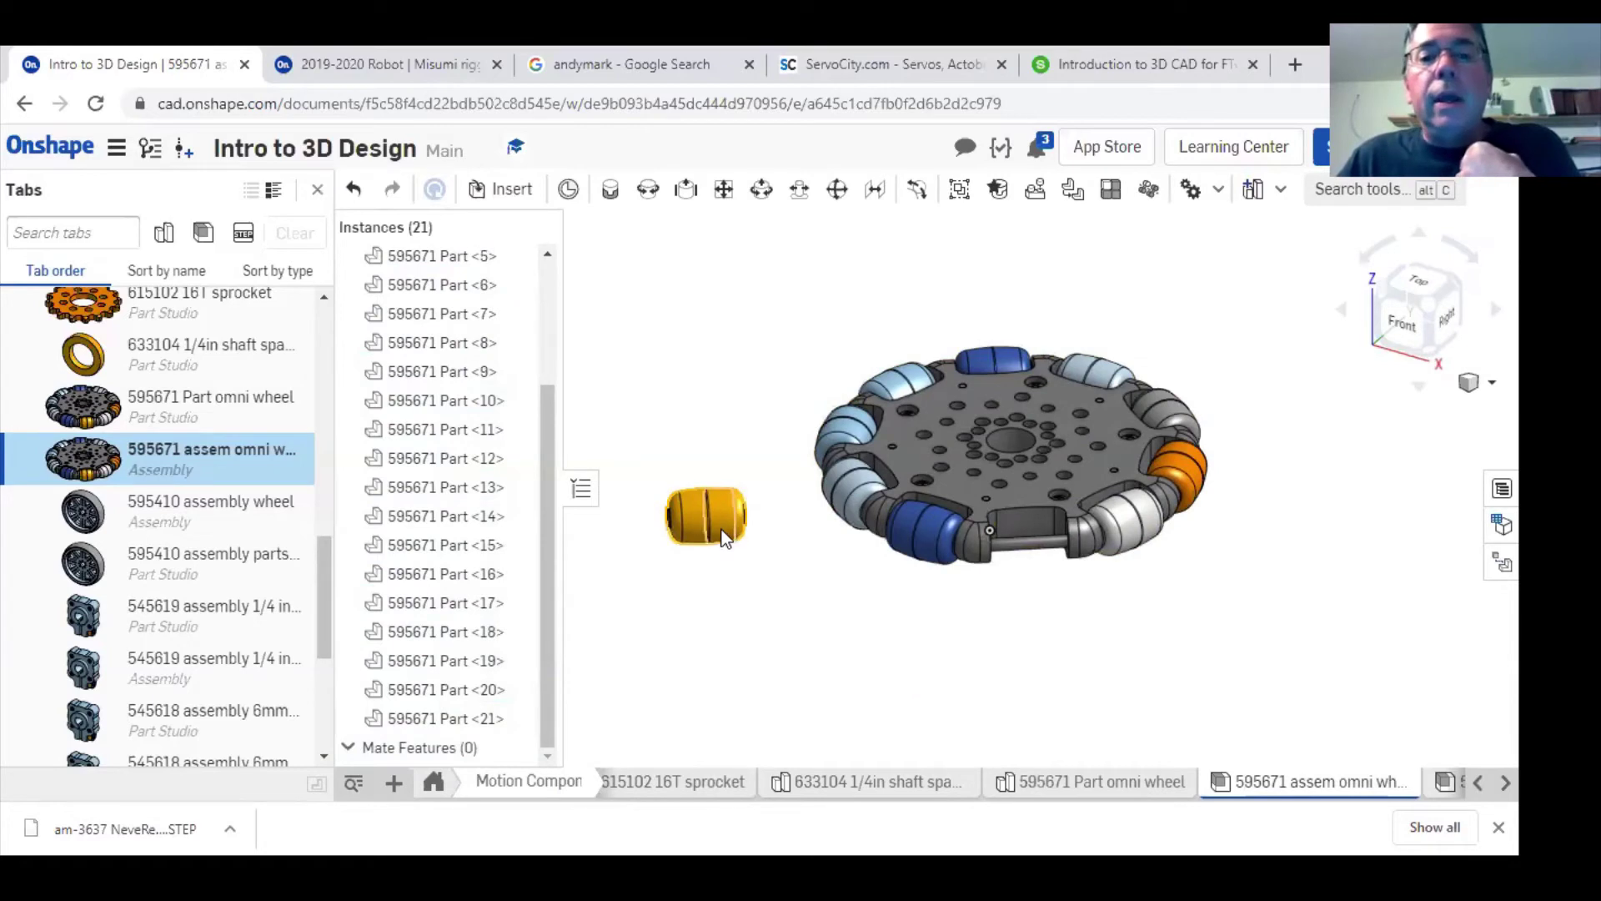
pyautogui.moveTo(724, 538); pyautogui.dragTo(1062, 666)
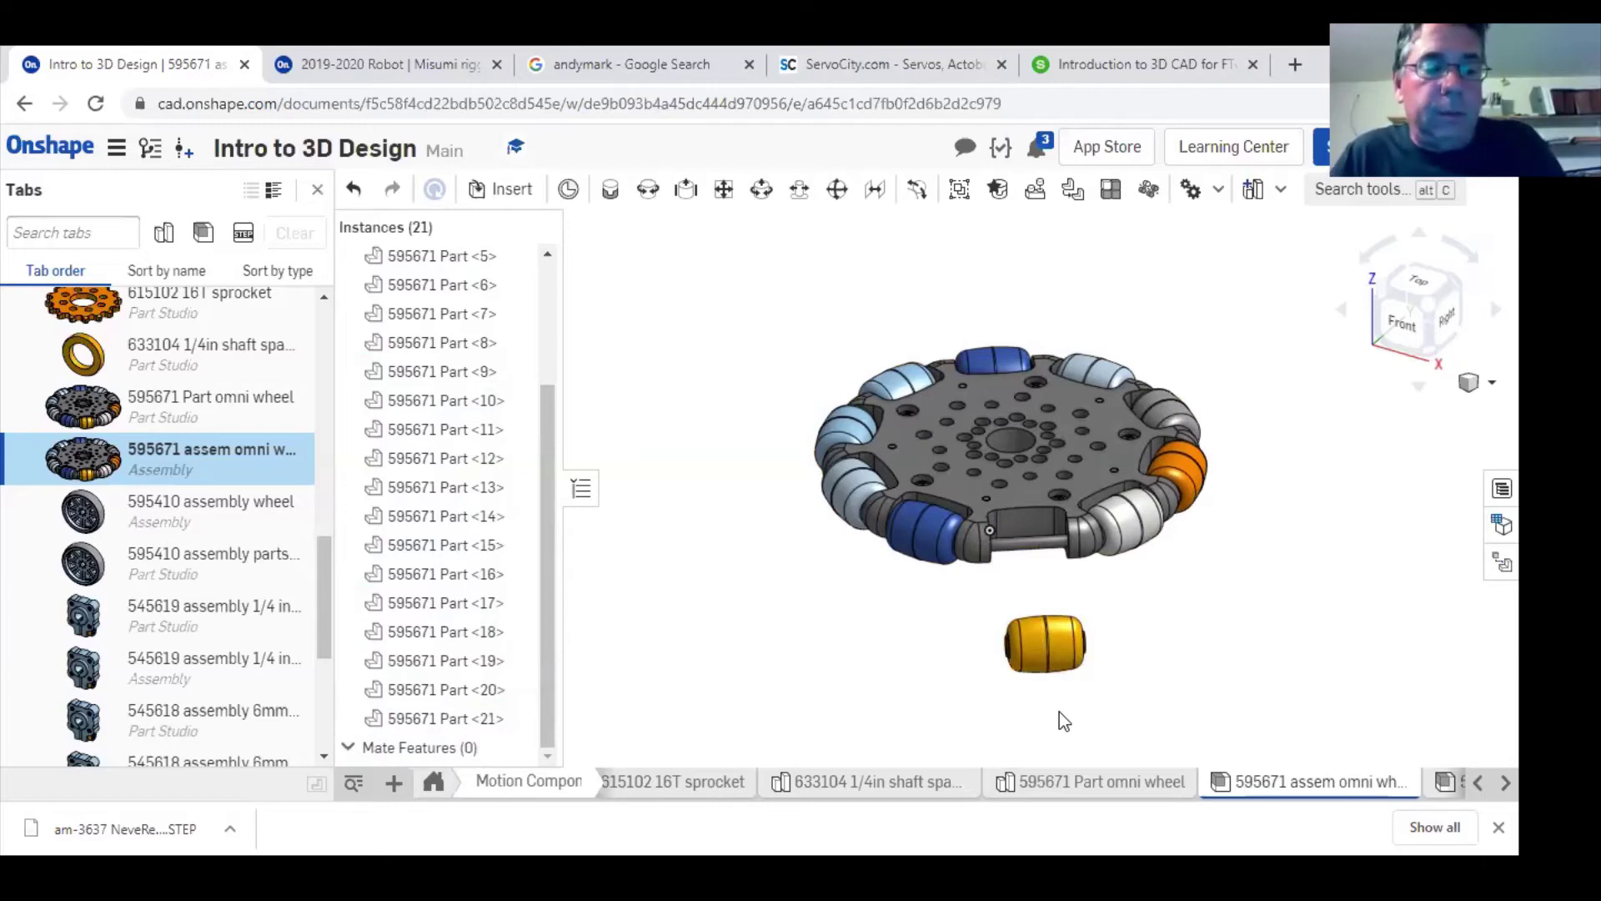
pyautogui.hotkey('ctrl', 'z')
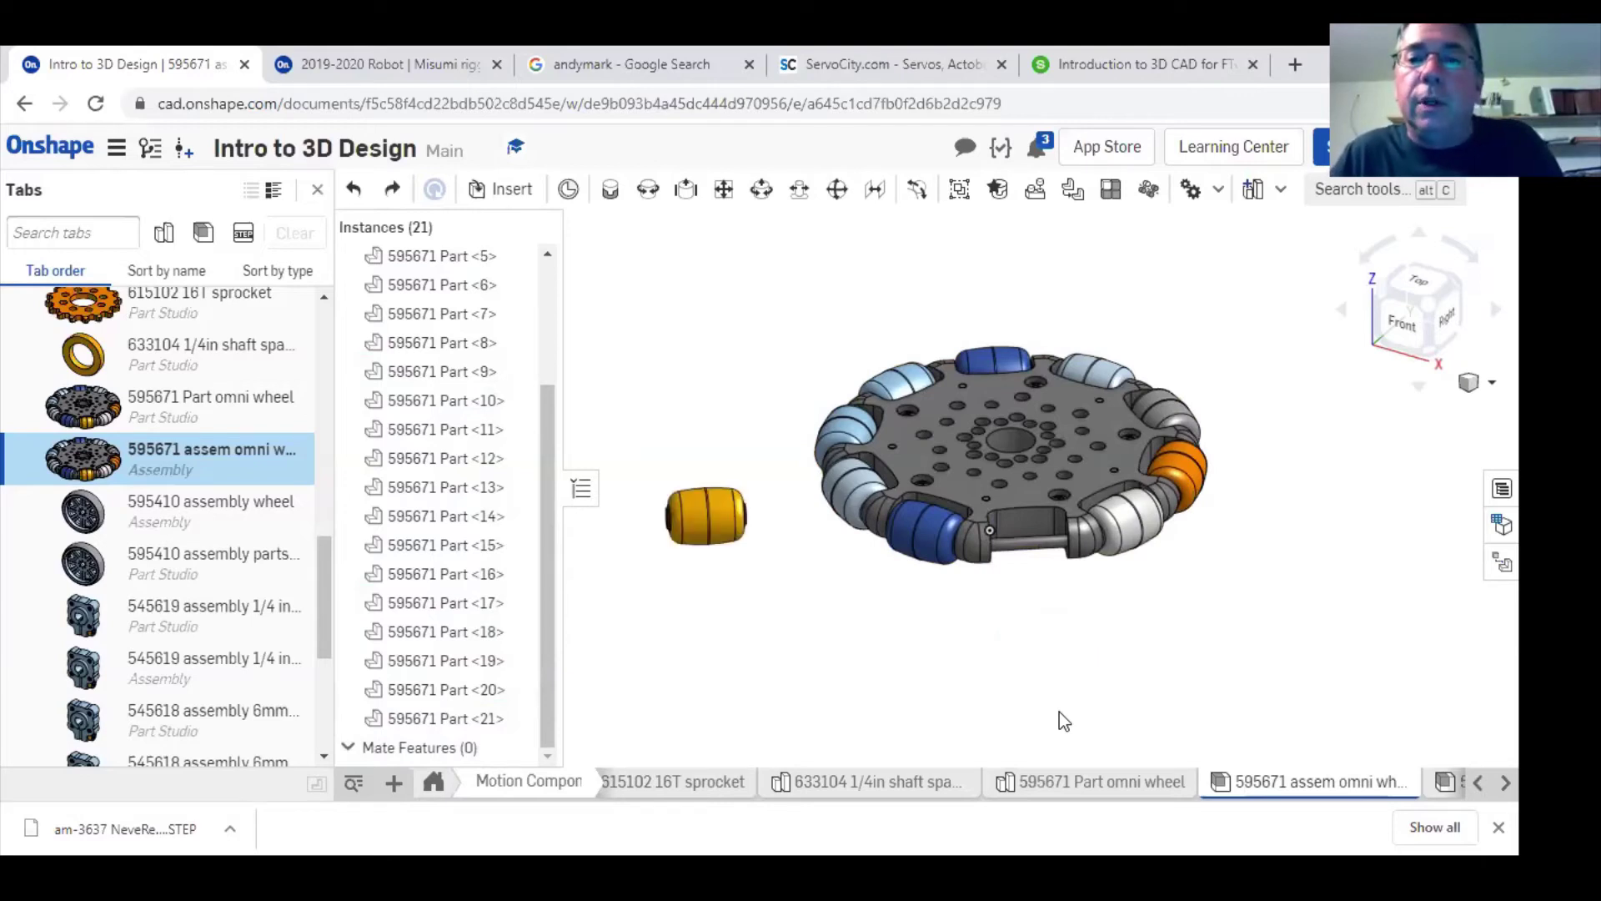
pyautogui.hotkey('ctrl', 'z')
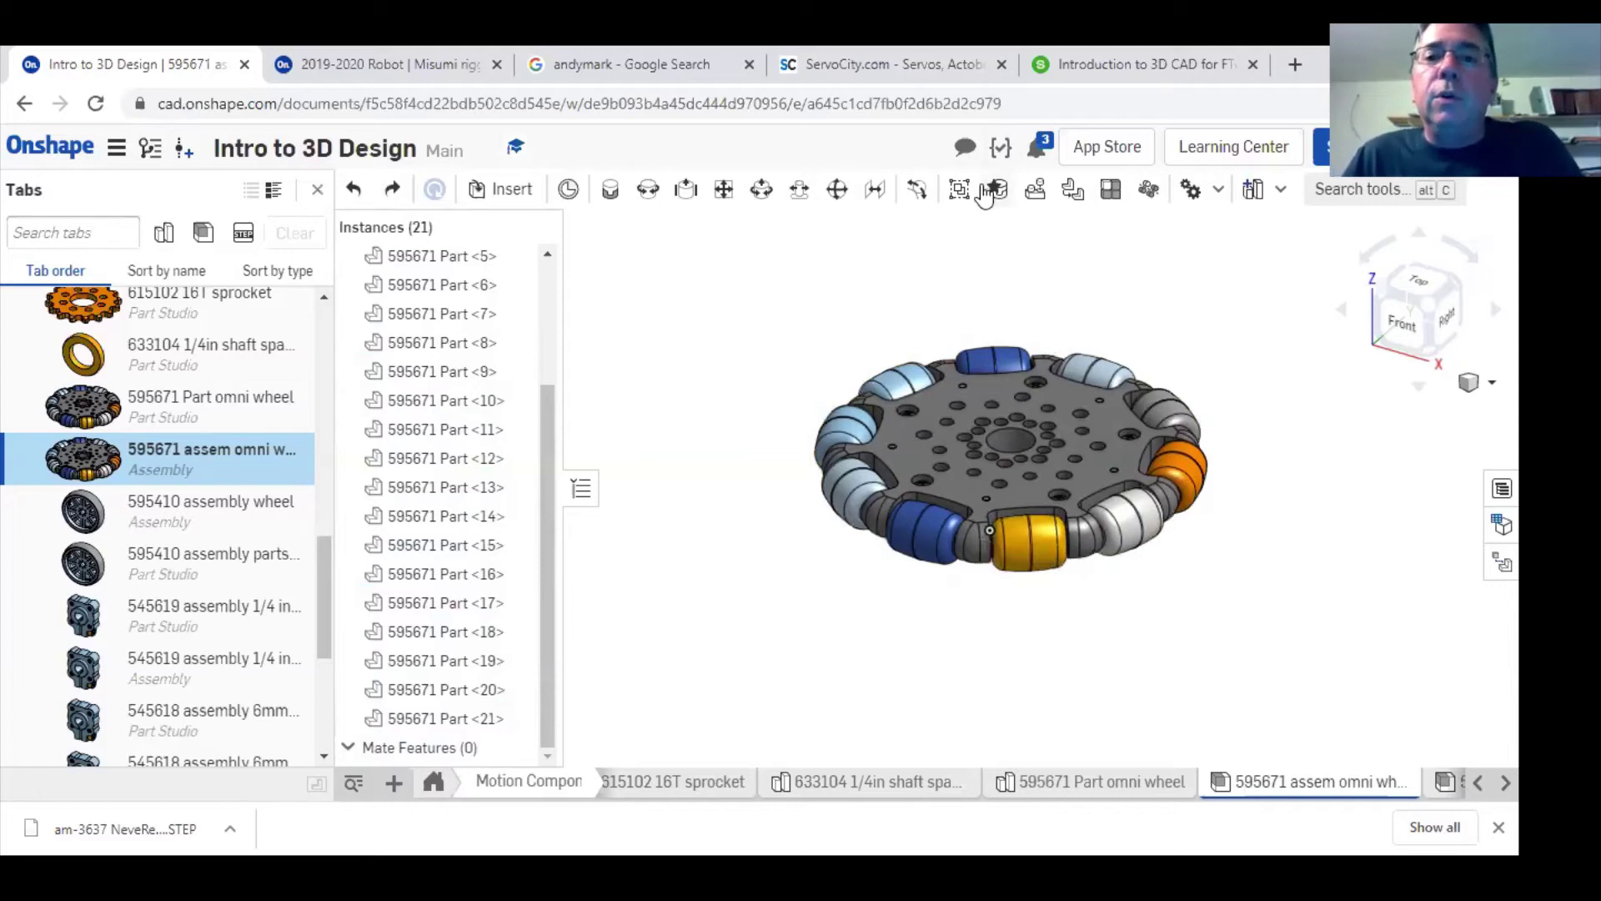
# - Group all parts of the omni wheel and move the wheel around by its rollers to check that they travel together
pyautogui.press('g')
pyautogui.moveTo(708, 263); pyautogui.dragTo(1324, 692)
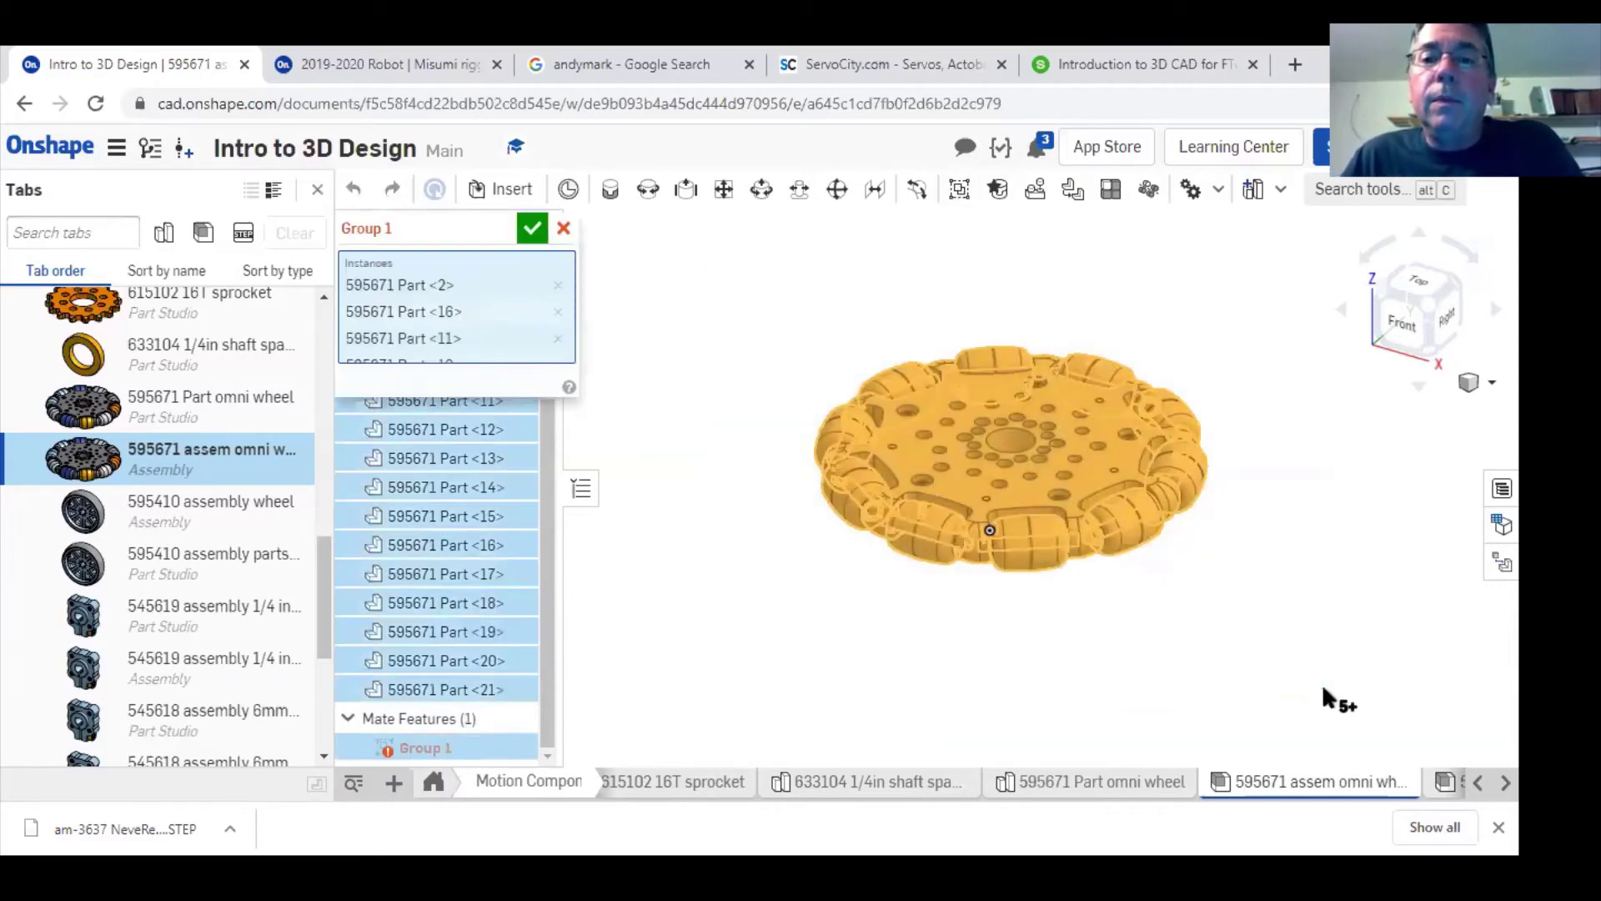
pyautogui.click(534, 228)
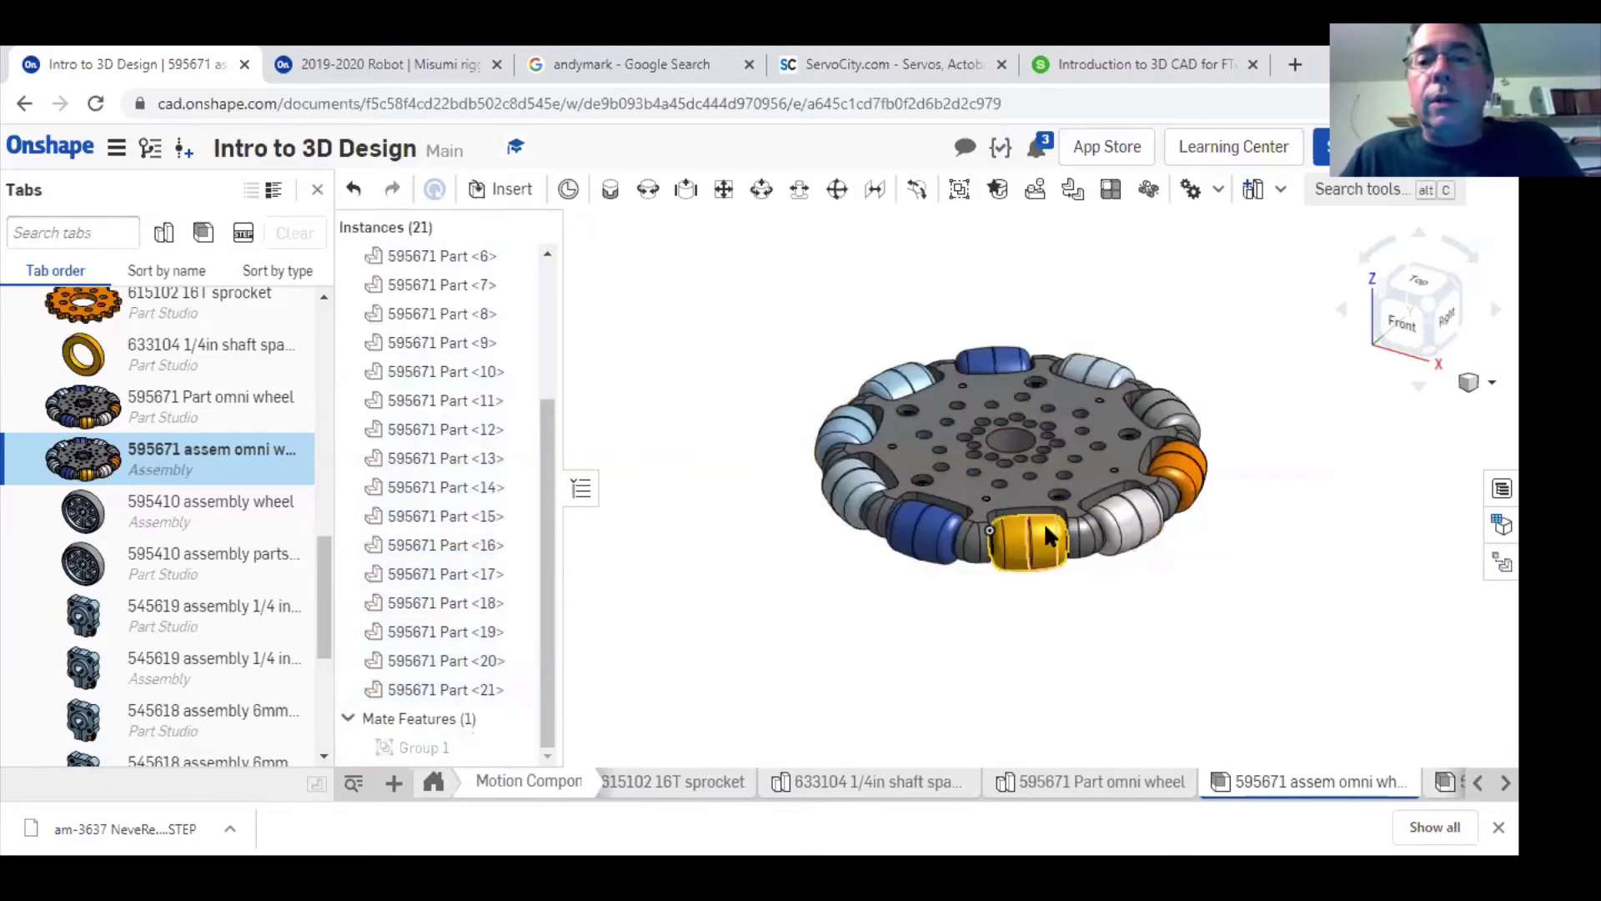
pyautogui.moveTo(917, 542); pyautogui.dragTo(767, 455)
pyautogui.moveTo(949, 574); pyautogui.dragTo(1029, 604)
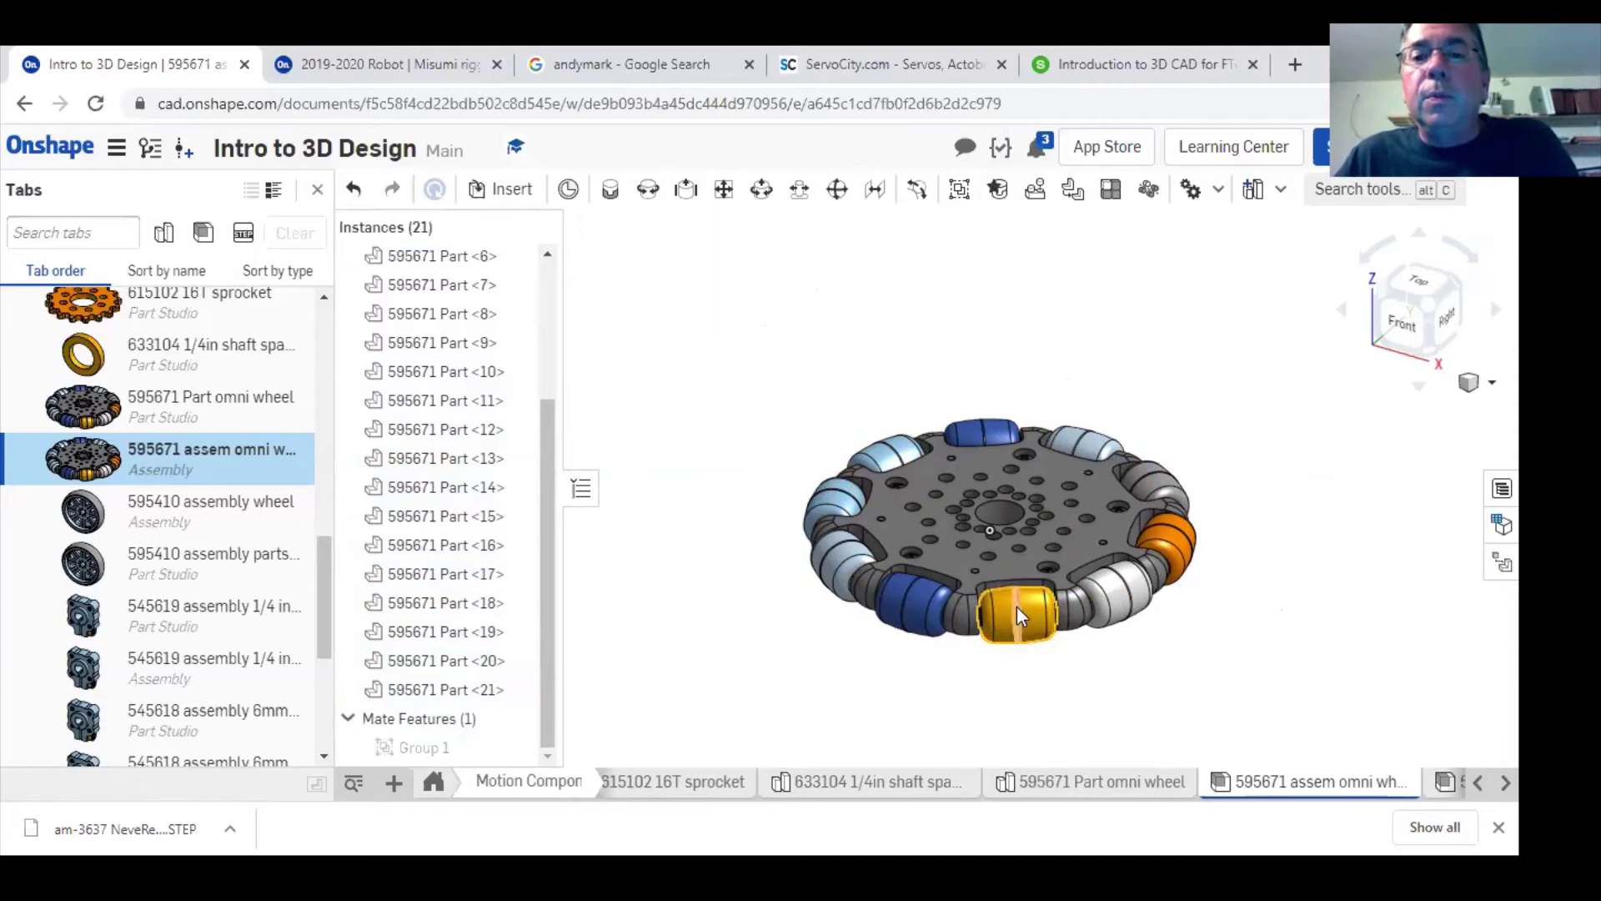
pyautogui.moveTo(1089, 465); pyautogui.dragTo(934, 503)
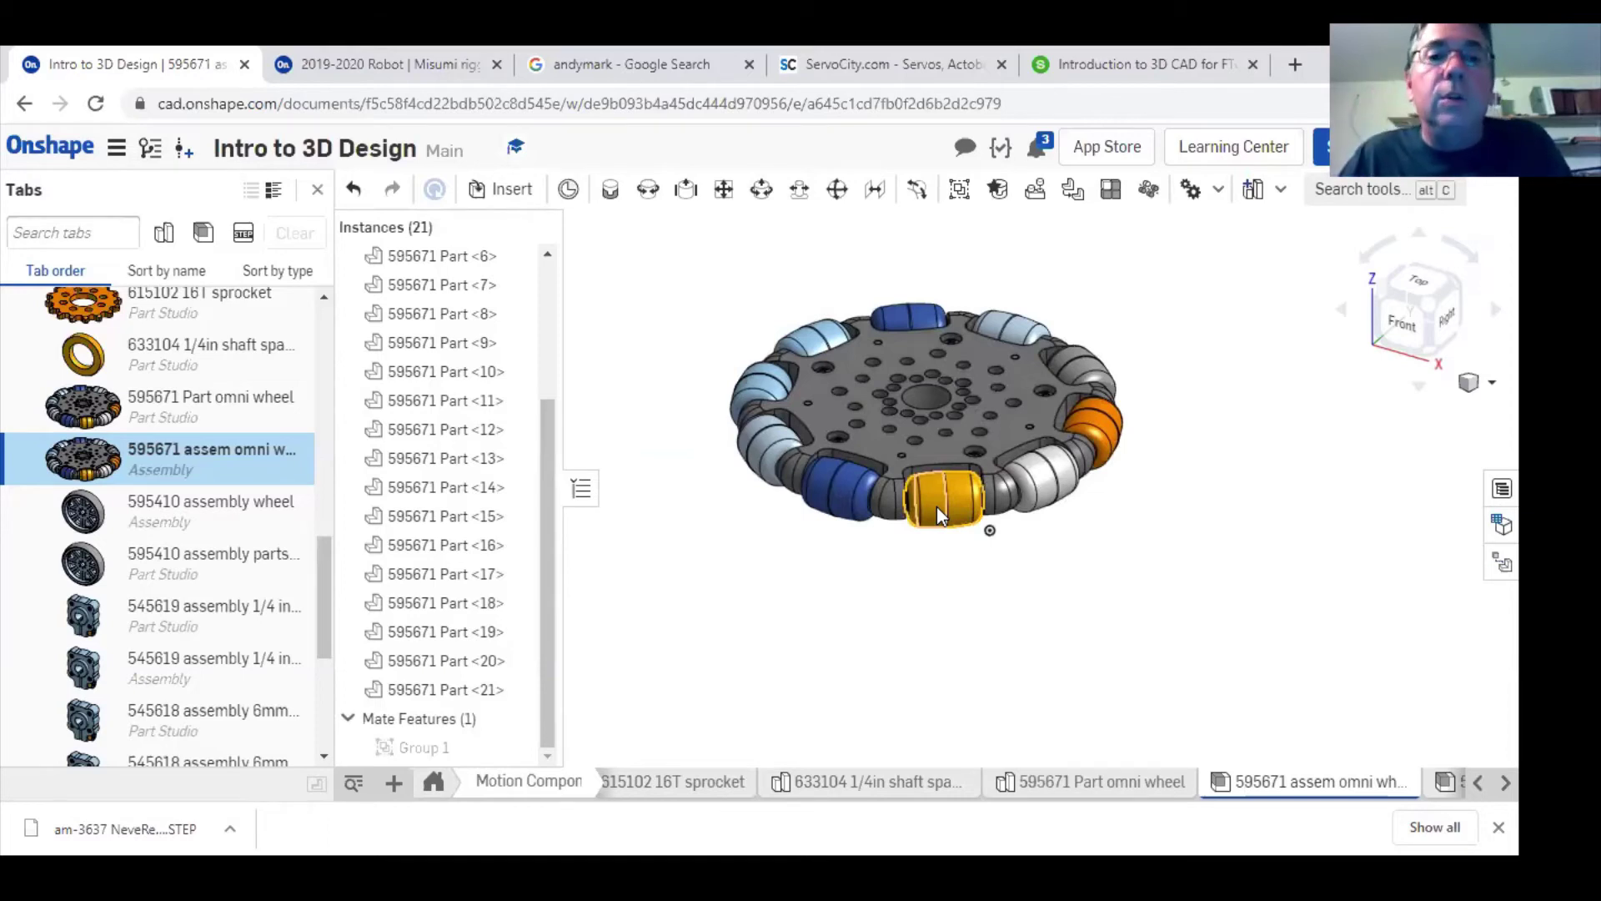
pyautogui.moveTo(543, 556); pyautogui.dragTo(569, 413)
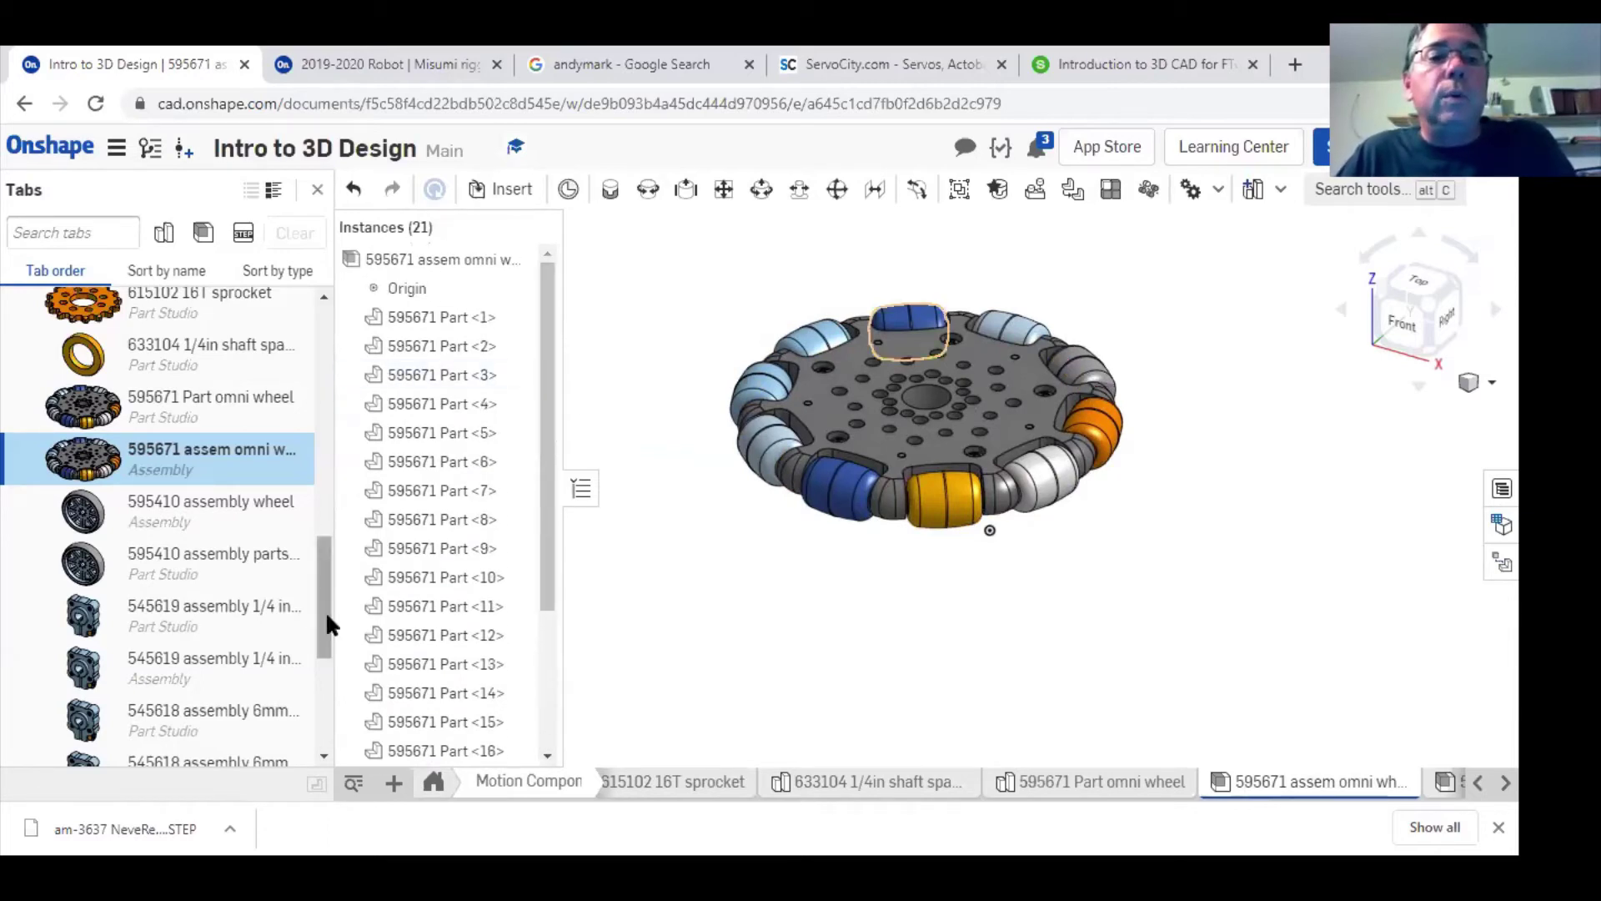
# - Open the am-3918R 4HD 500H mecanum wheel part studio from Lesson 3's Exercise 3 folder and look at its parts list
pyautogui.scroll(10, 337, 513)
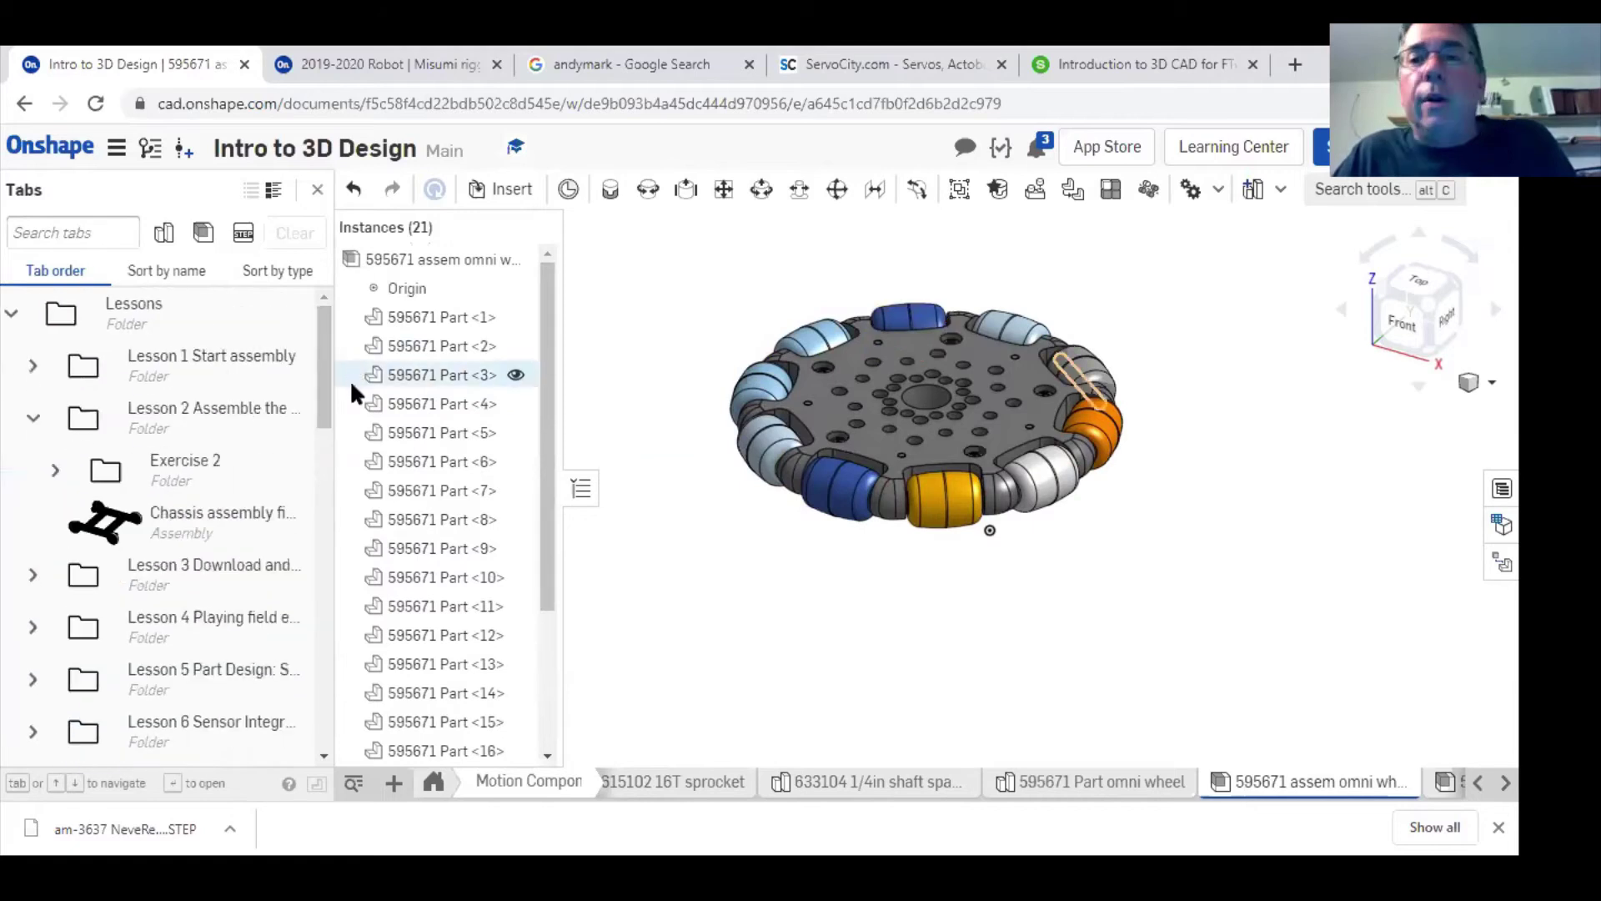
pyautogui.click(34, 418)
pyautogui.click(34, 471)
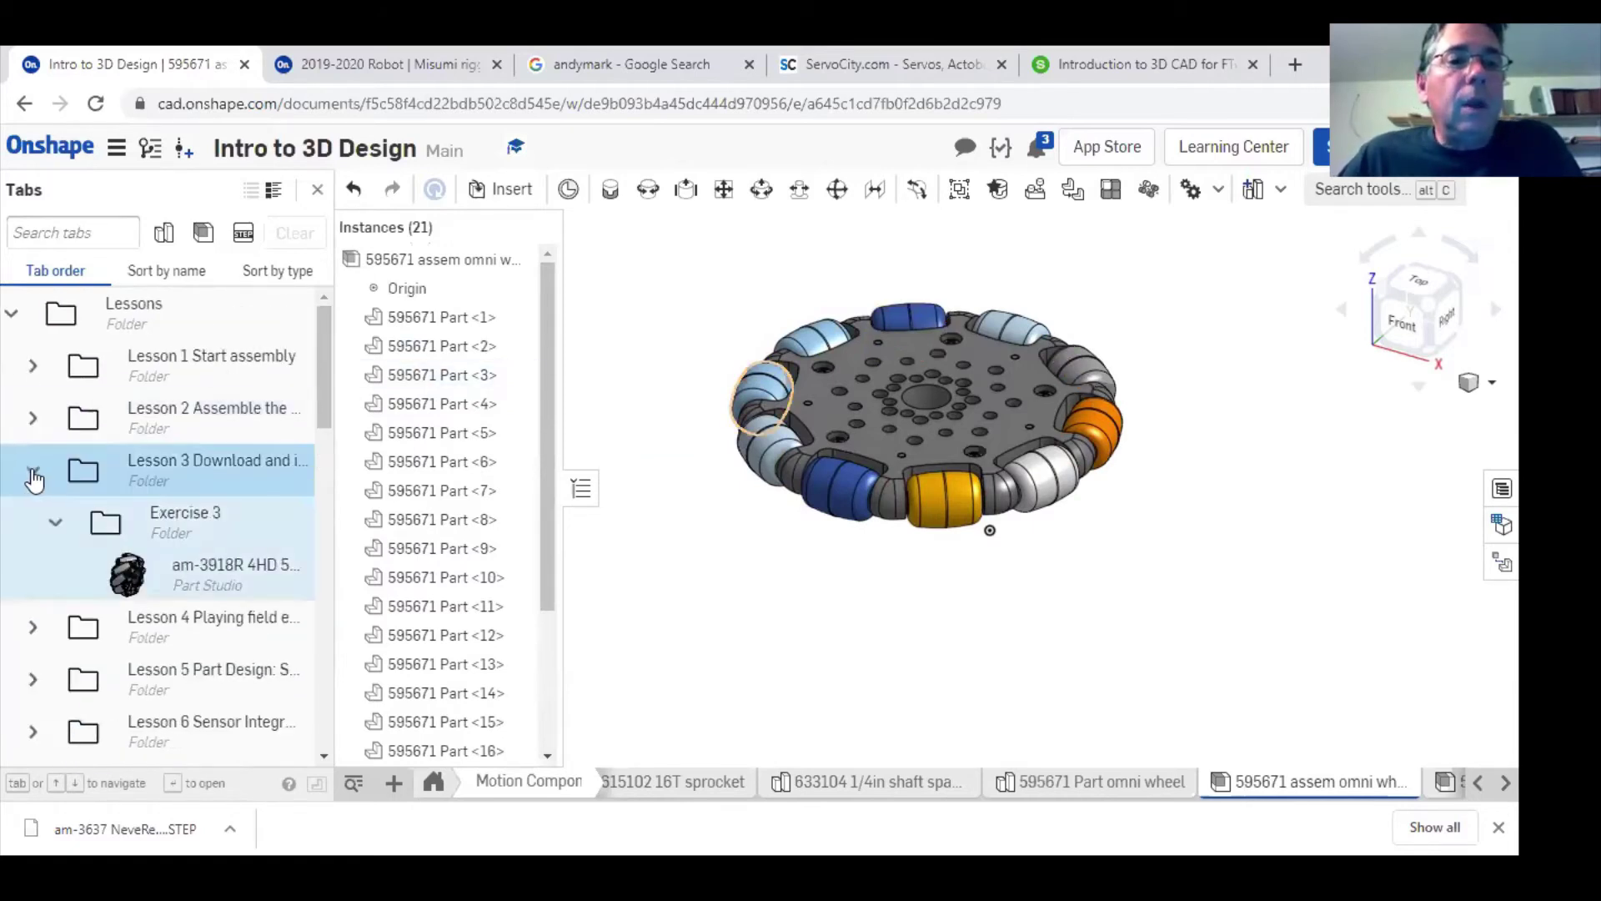
pyautogui.click(200, 583)
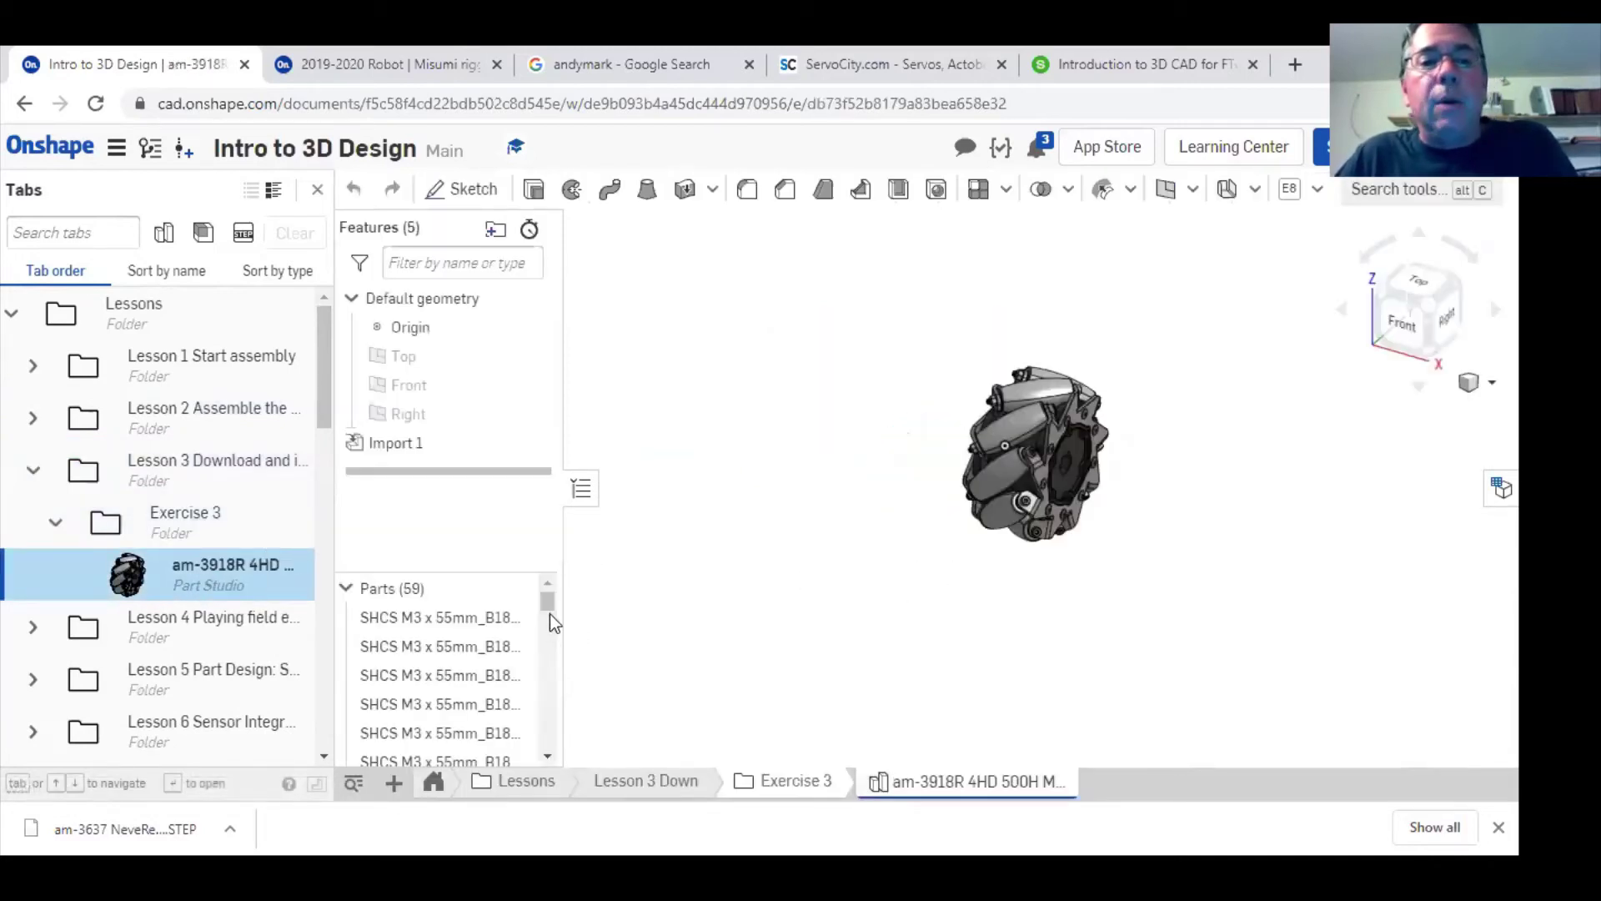
pyautogui.moveTo(548, 607)
pyautogui.mouseDown()
pyautogui.moveTo(551, 745)
pyautogui.moveTo(549, 582)
pyautogui.mouseUp()
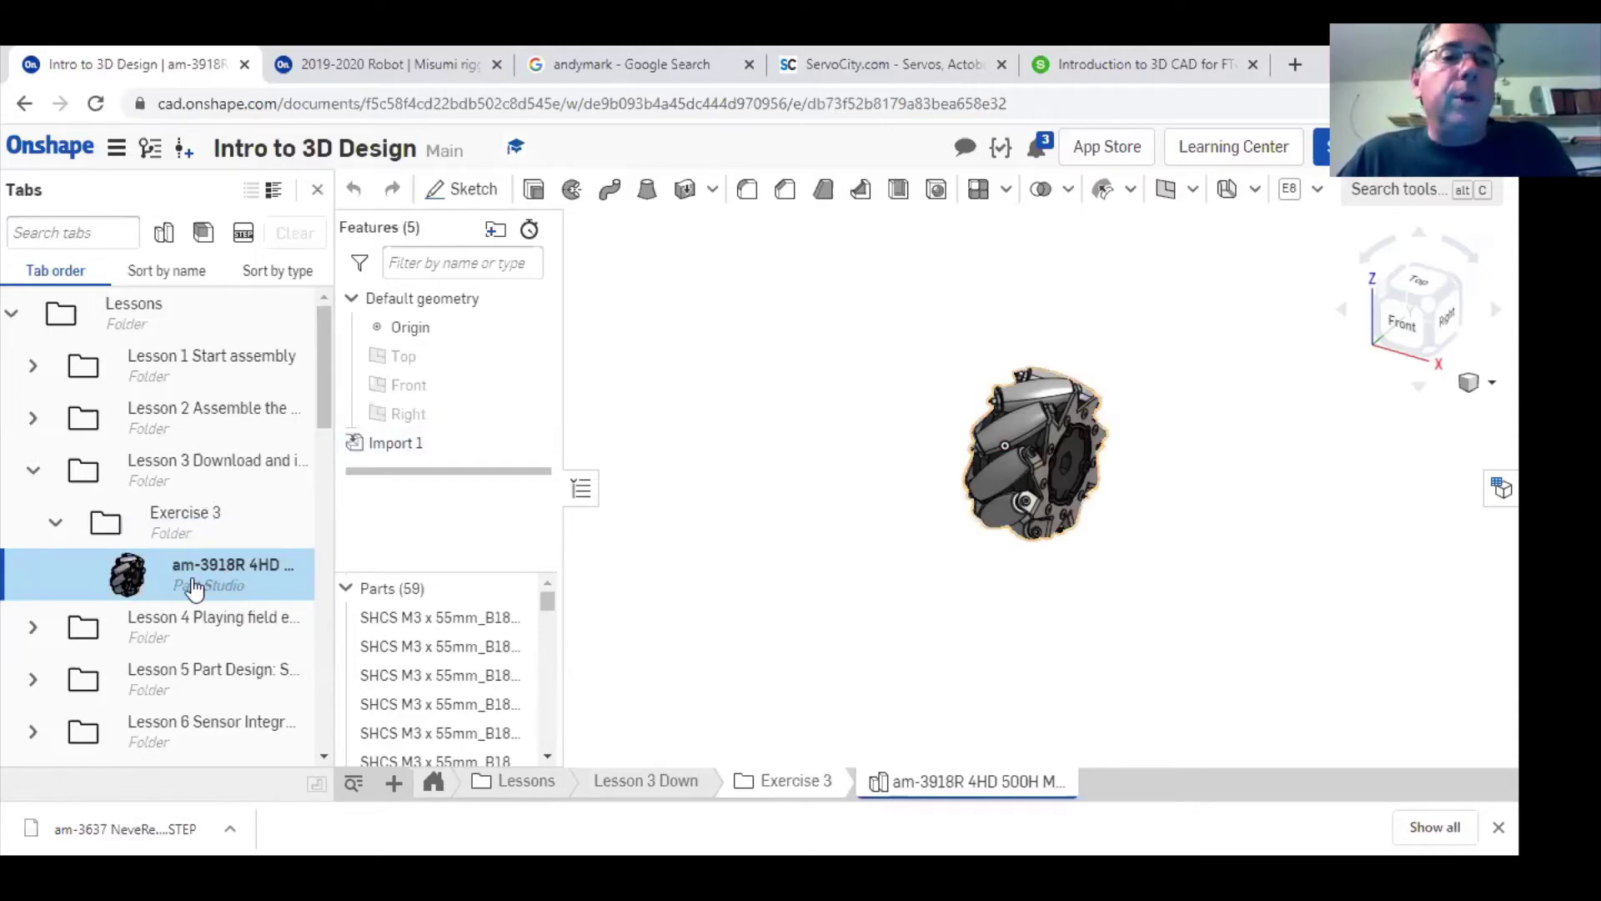
# - Create a new assembly in the Exercise 3 folder alongside the am-3918R part studio
pyautogui.rightClick(194, 588)
pyautogui.moveTo(318, 298)
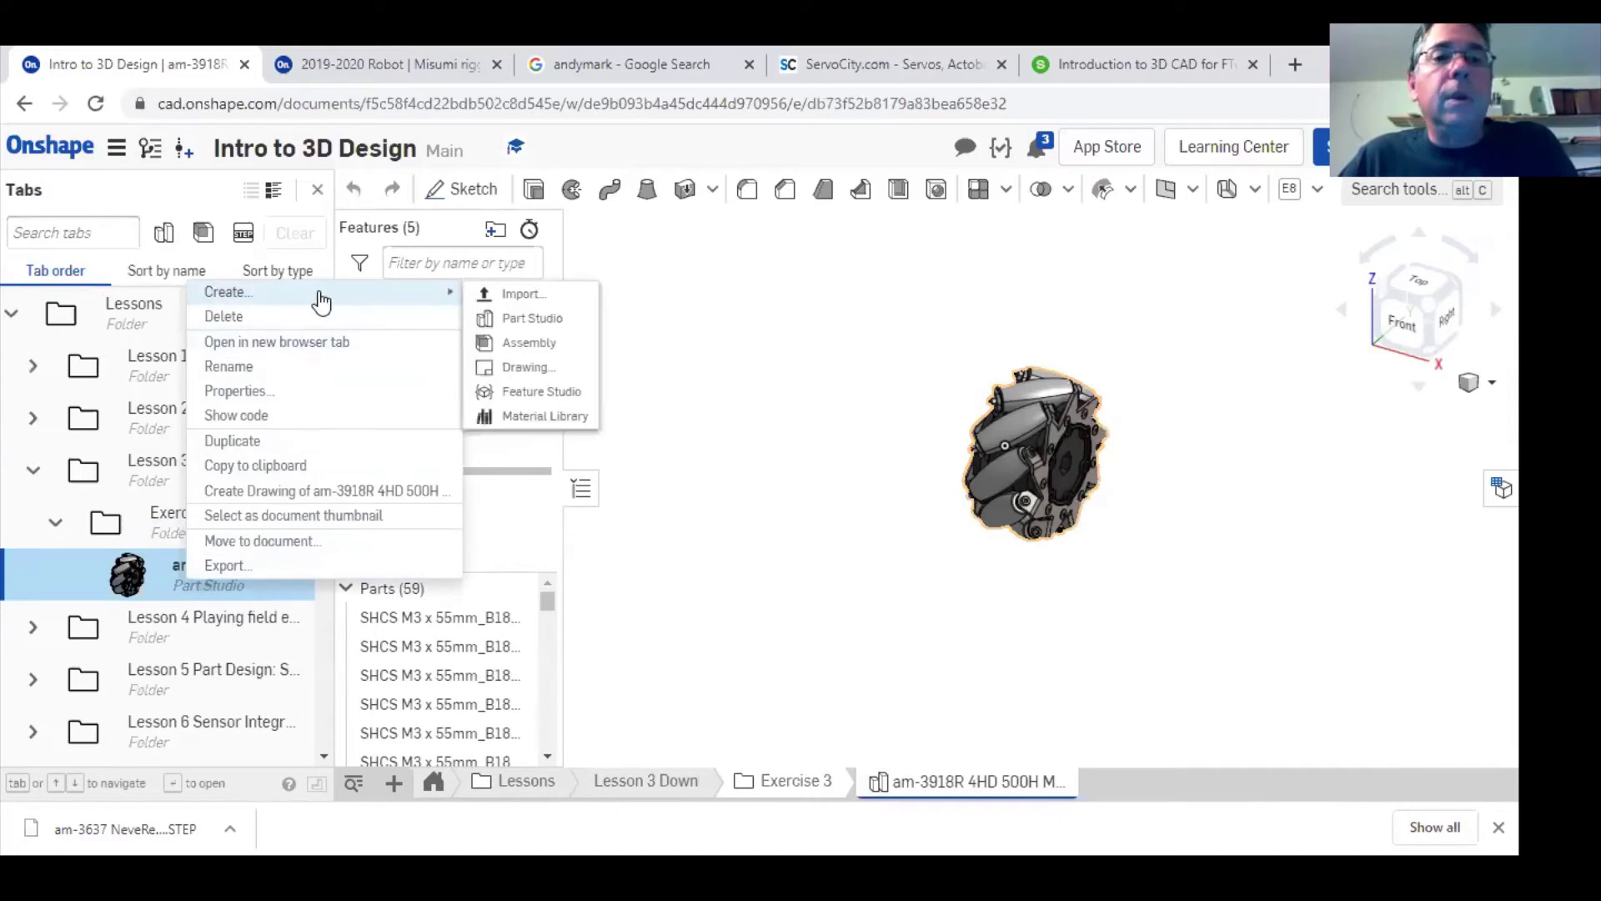
pyautogui.click(546, 342)
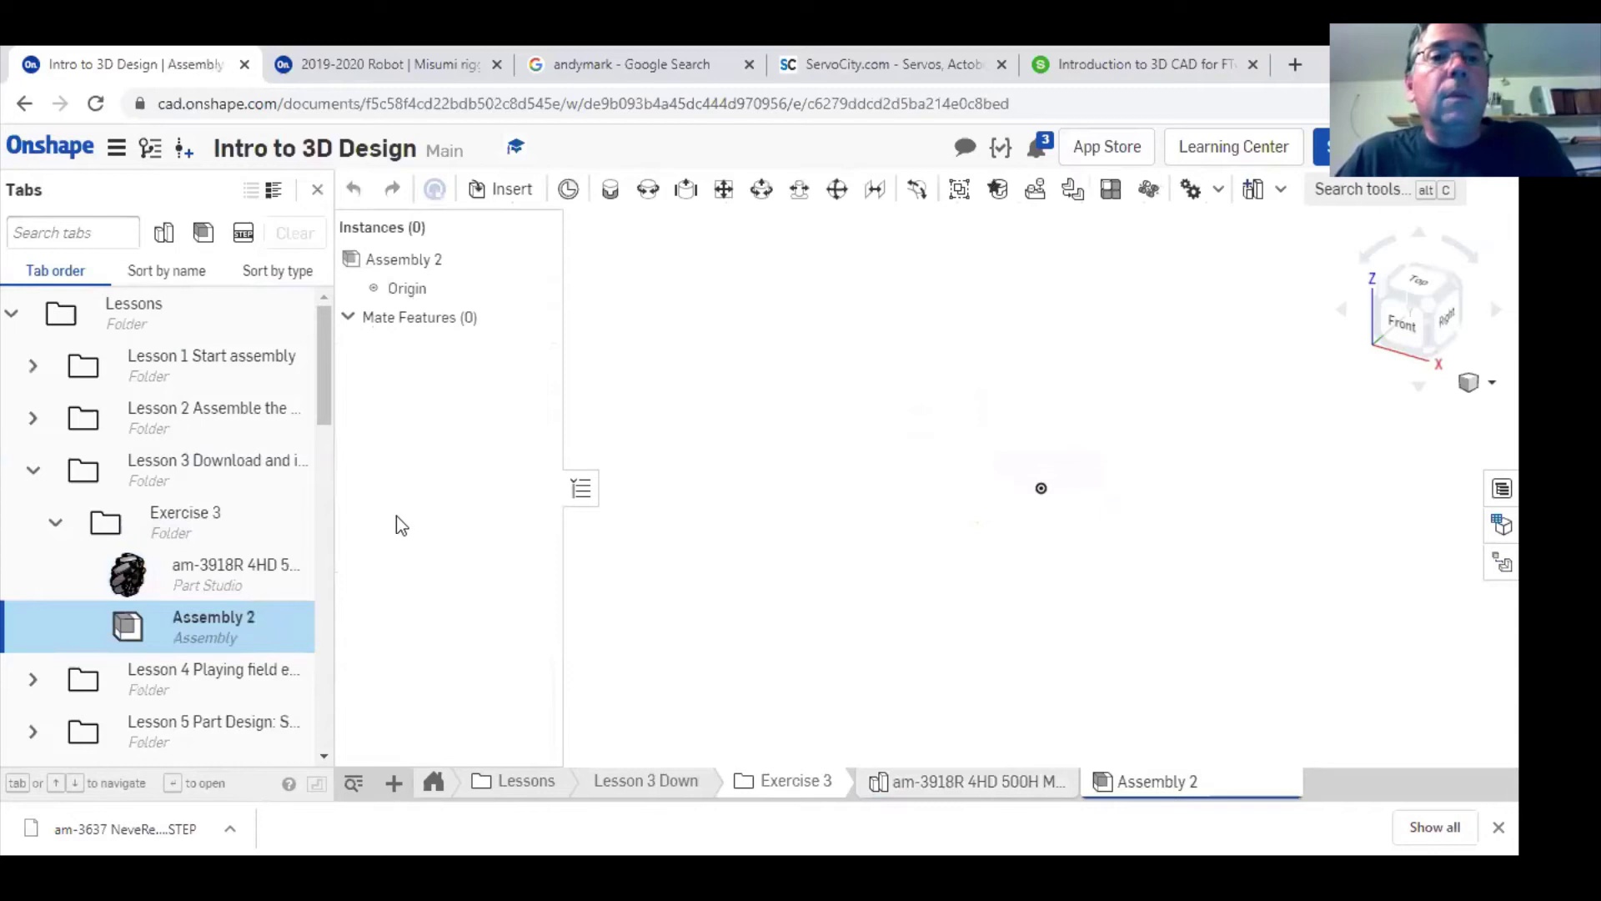
# - Insert the entire am-3918R 4HD 500H mecanum wheel part studio into Assembly 2, placing it beside the origin
pyautogui.click(503, 191)
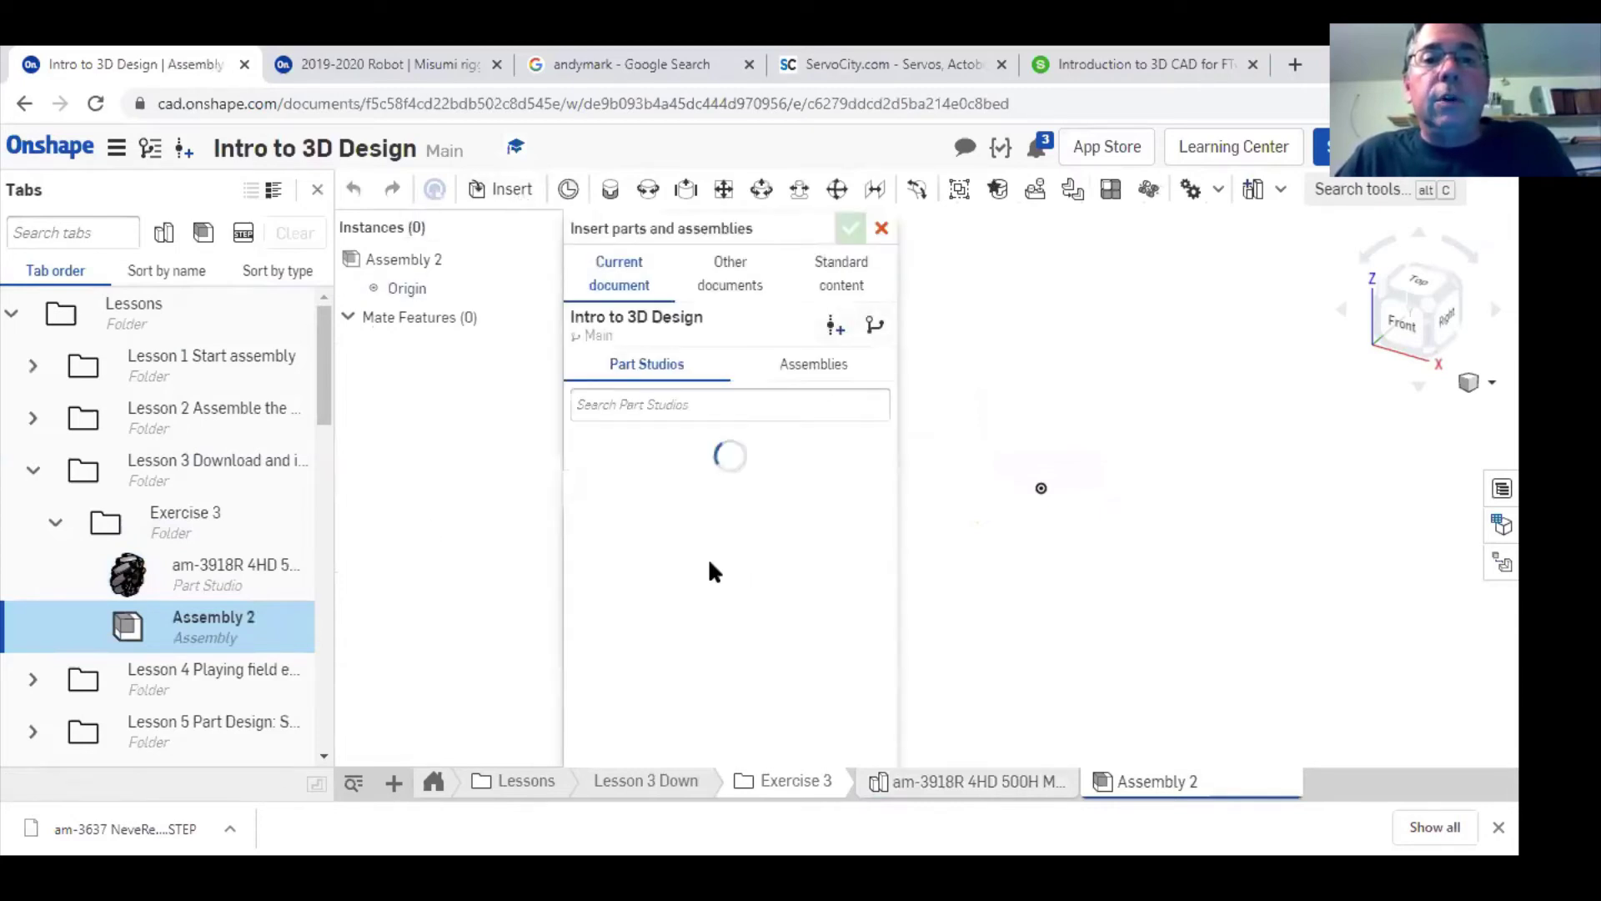
pyautogui.scroll(-3, 699, 661)
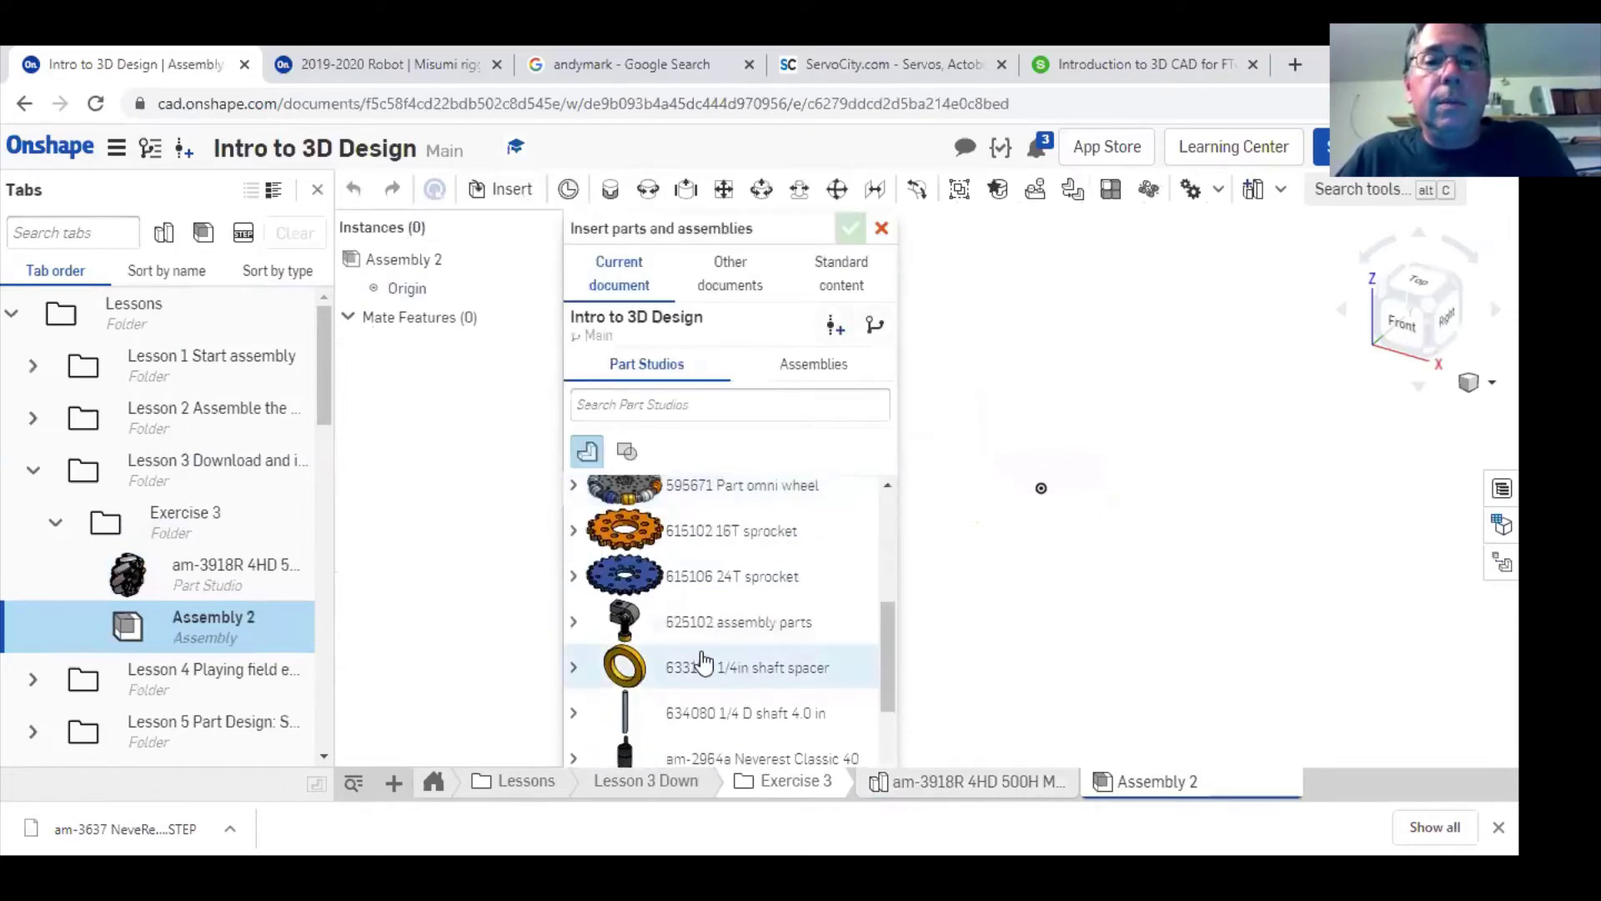
pyautogui.scroll(-3, 700, 660)
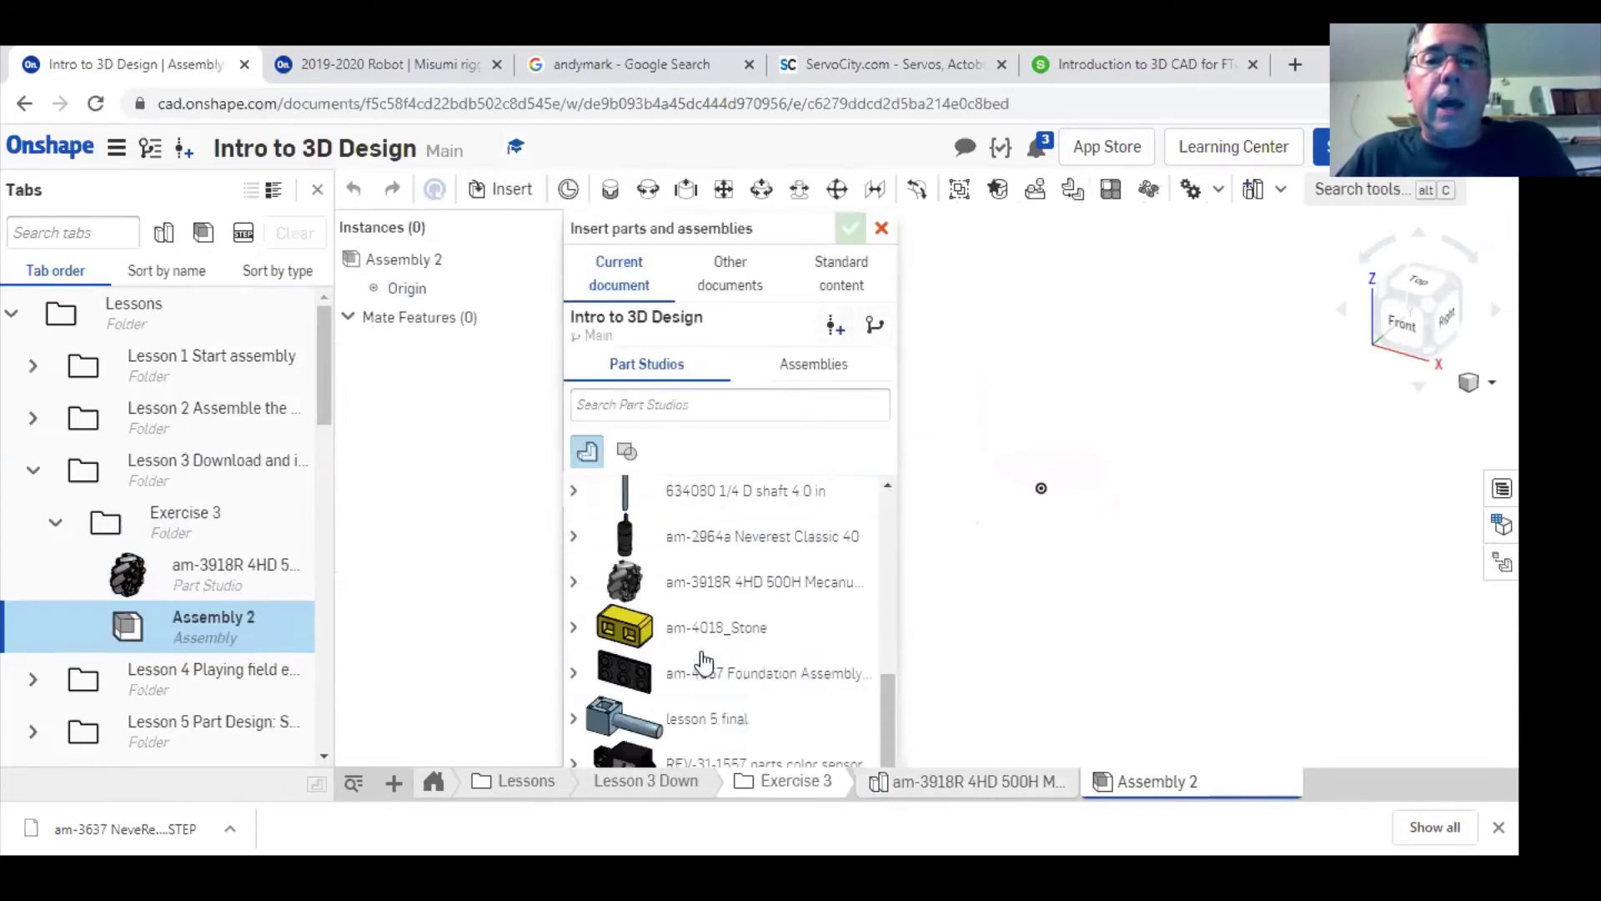
pyautogui.click(784, 567)
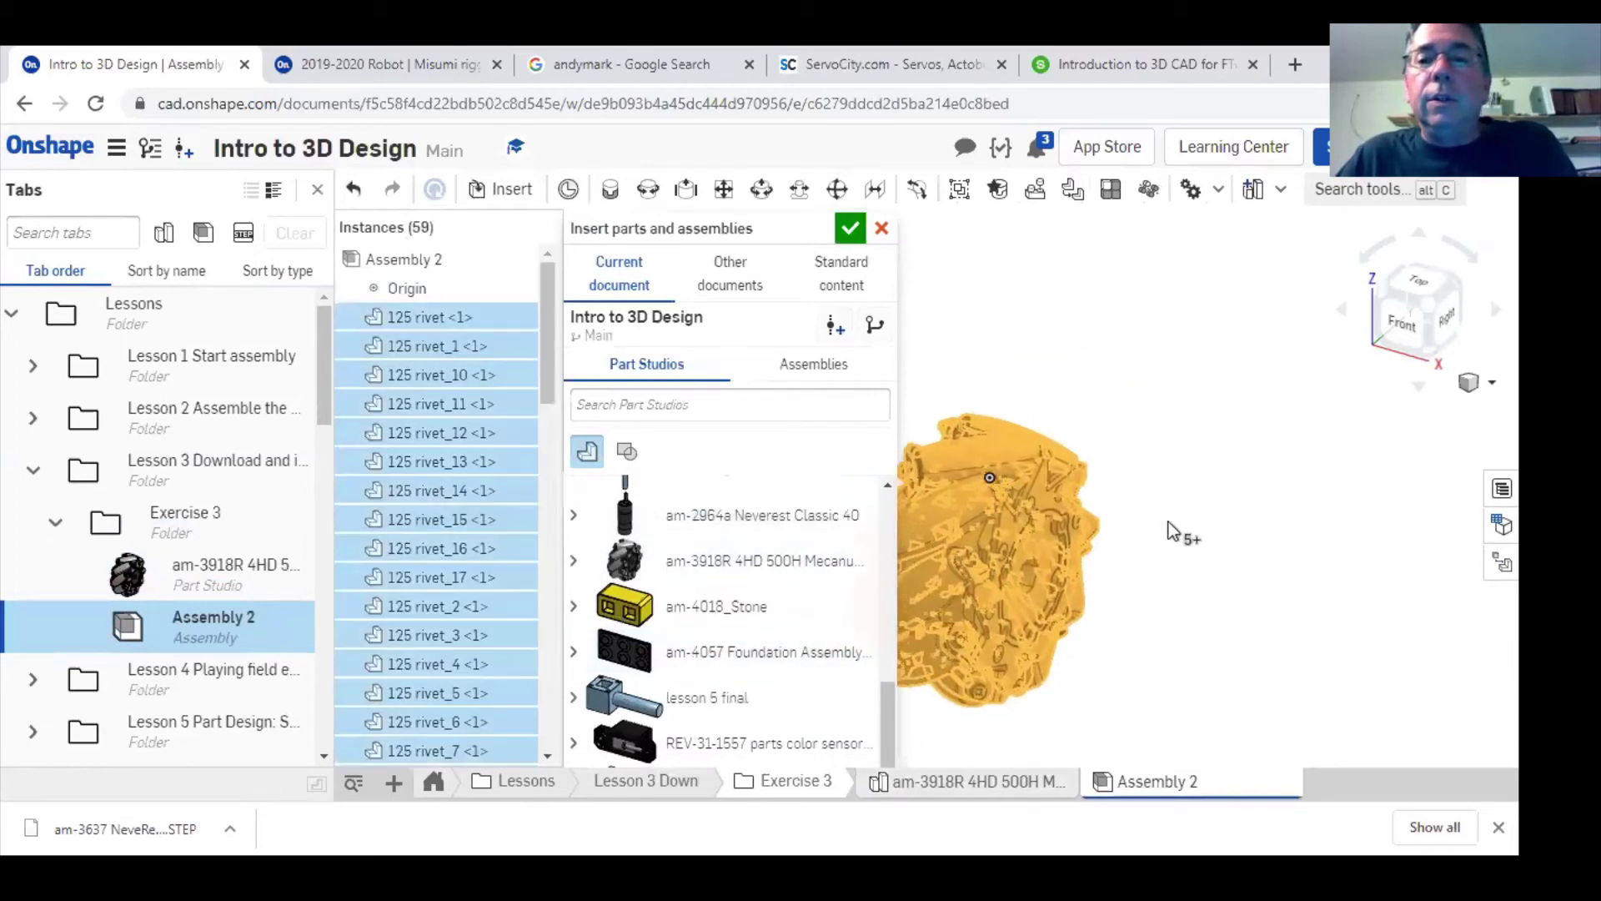
pyautogui.click(1147, 515)
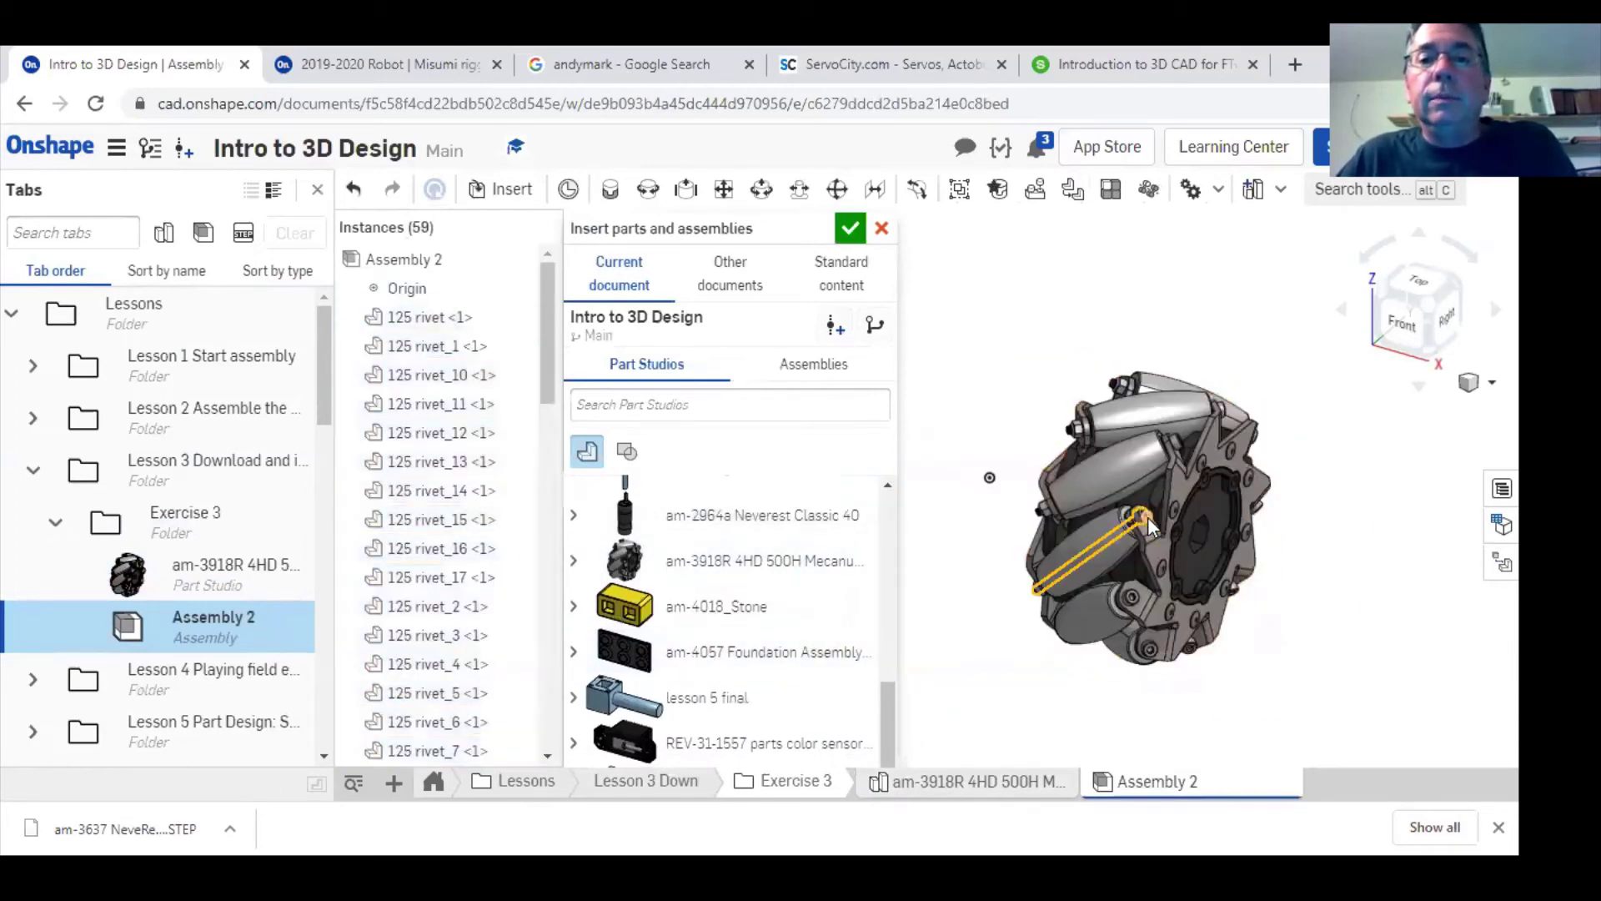
pyautogui.click(850, 229)
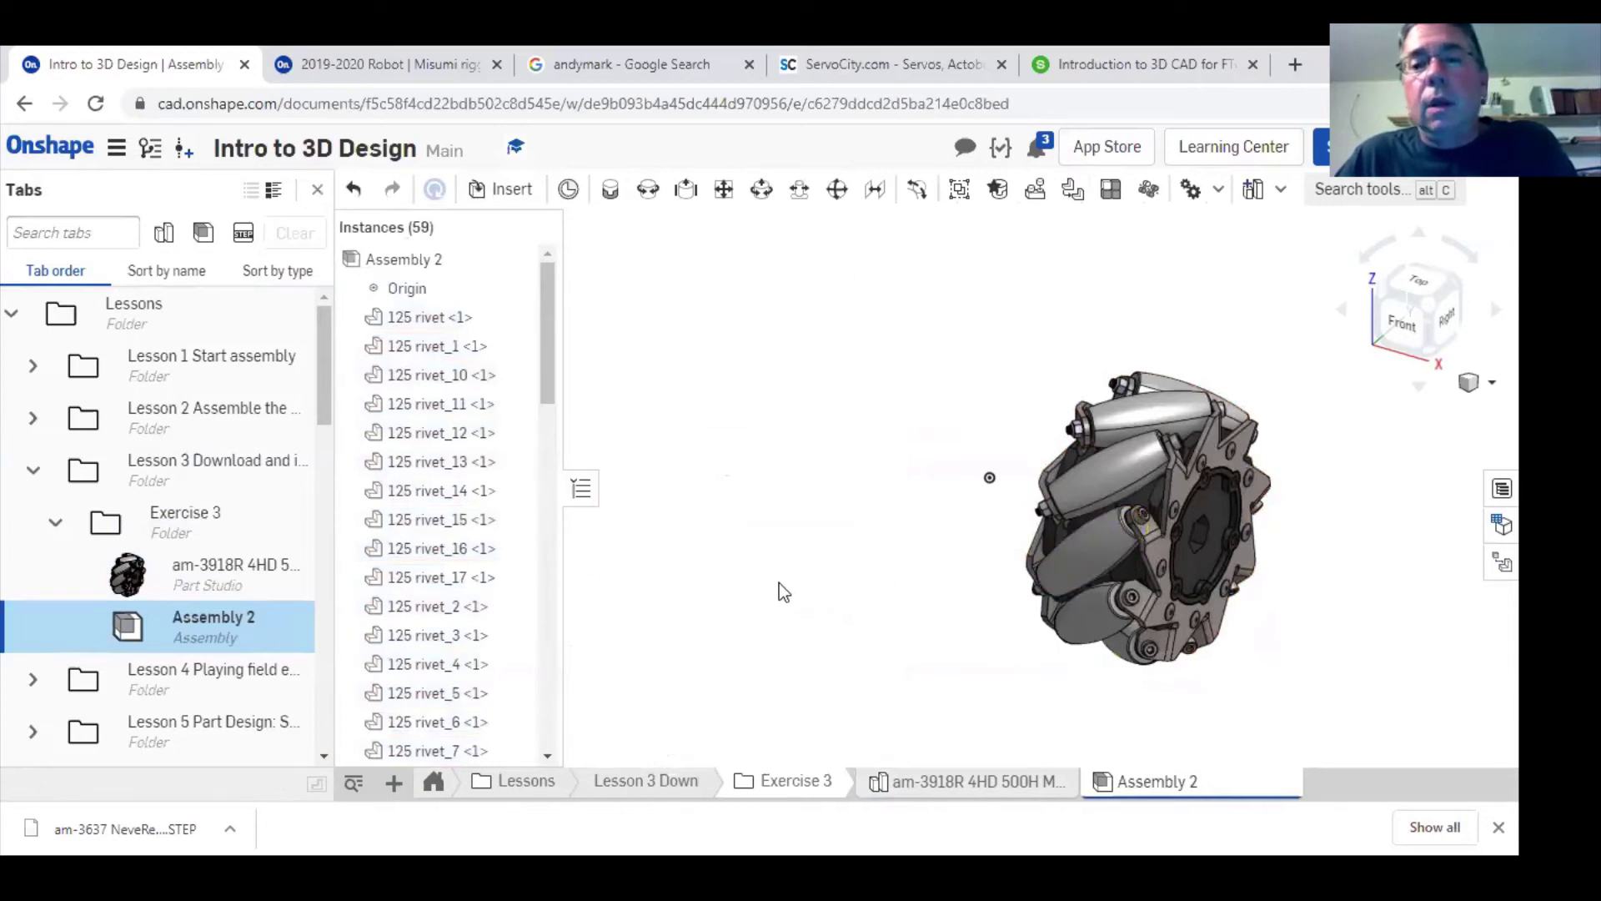
# - Pull one loose roller out of the mecanum wheel and undo the move
pyautogui.moveTo(747, 582); pyautogui.dragTo(738, 579)
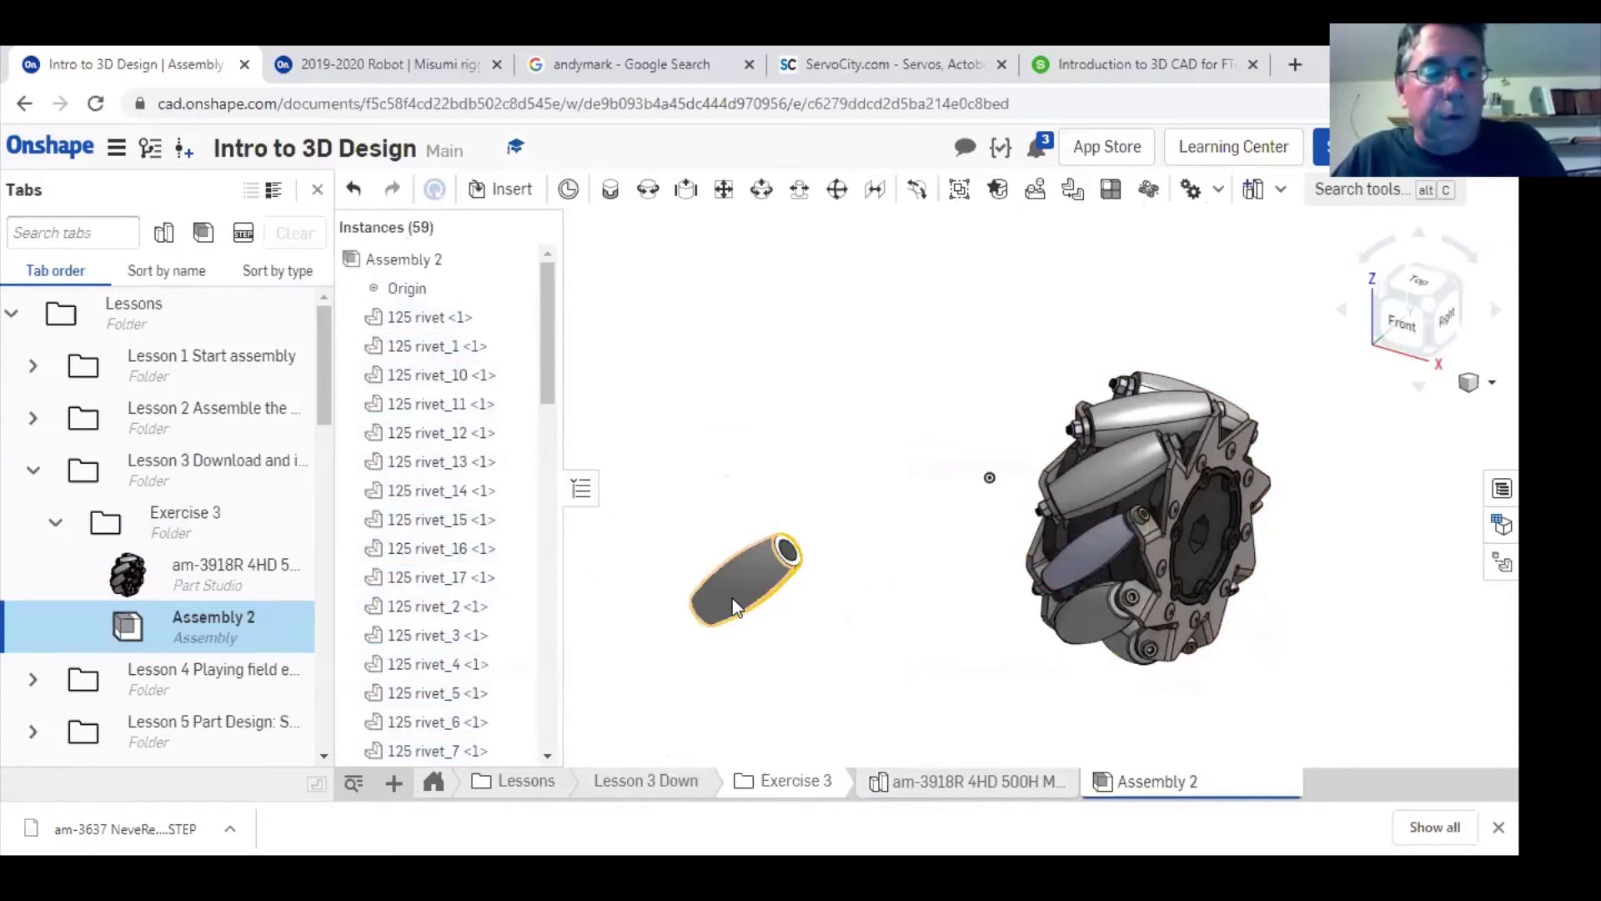
pyautogui.hotkey('ctrl', 'z')
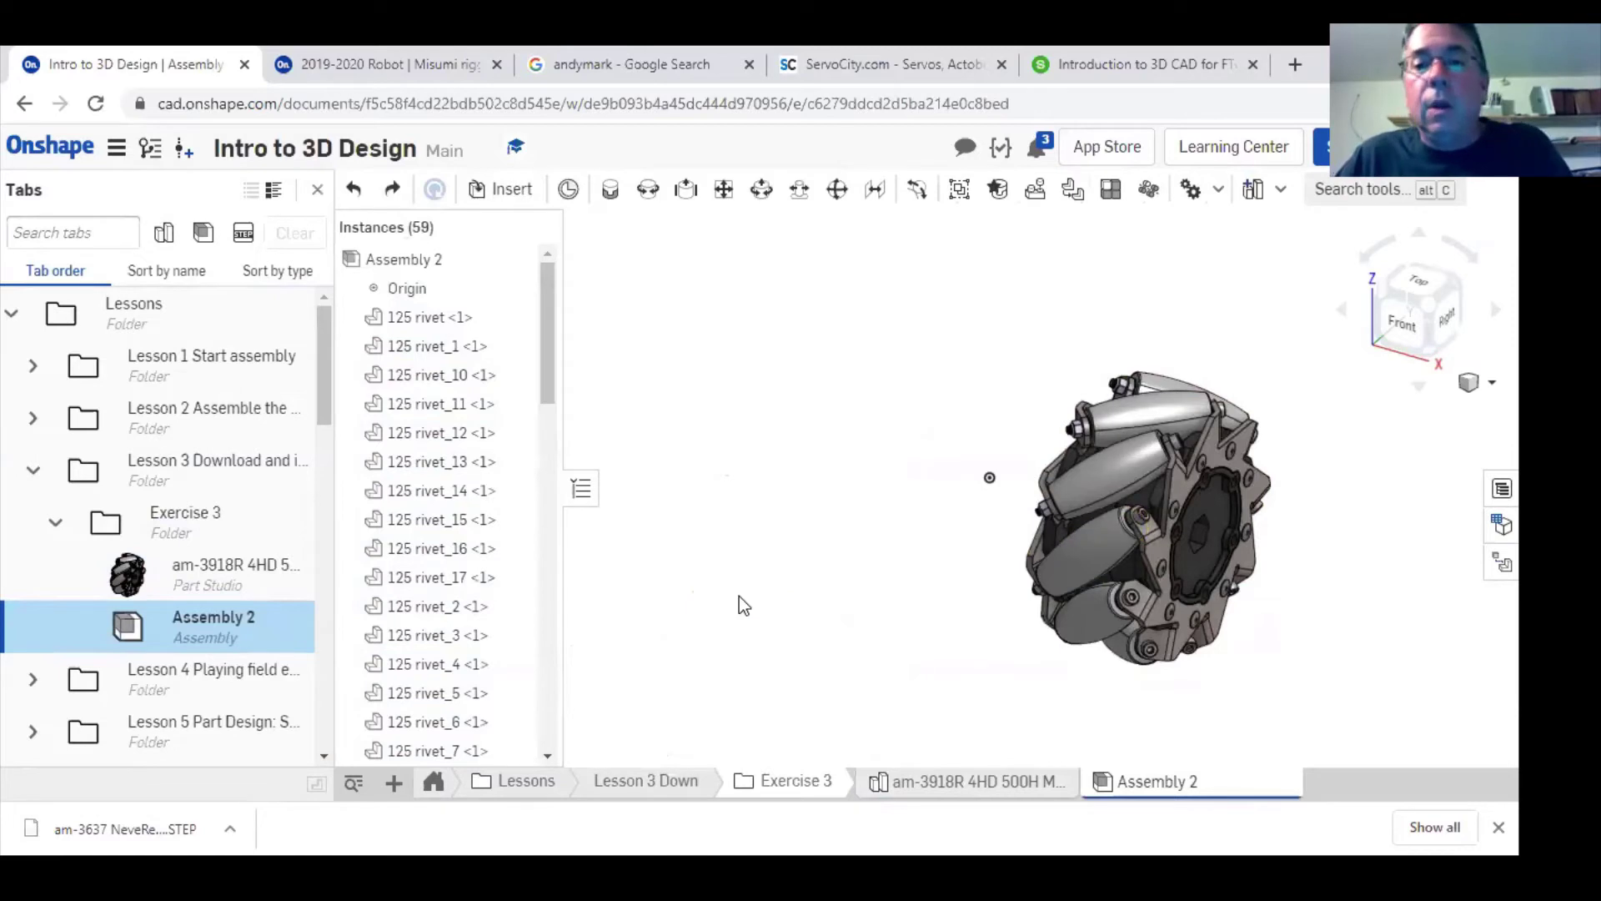
# - Group all of the mecanum wheel's parts and move the wheel to check that it travels as one piece
pyautogui.moveTo(954, 285); pyautogui.dragTo(1316, 735)
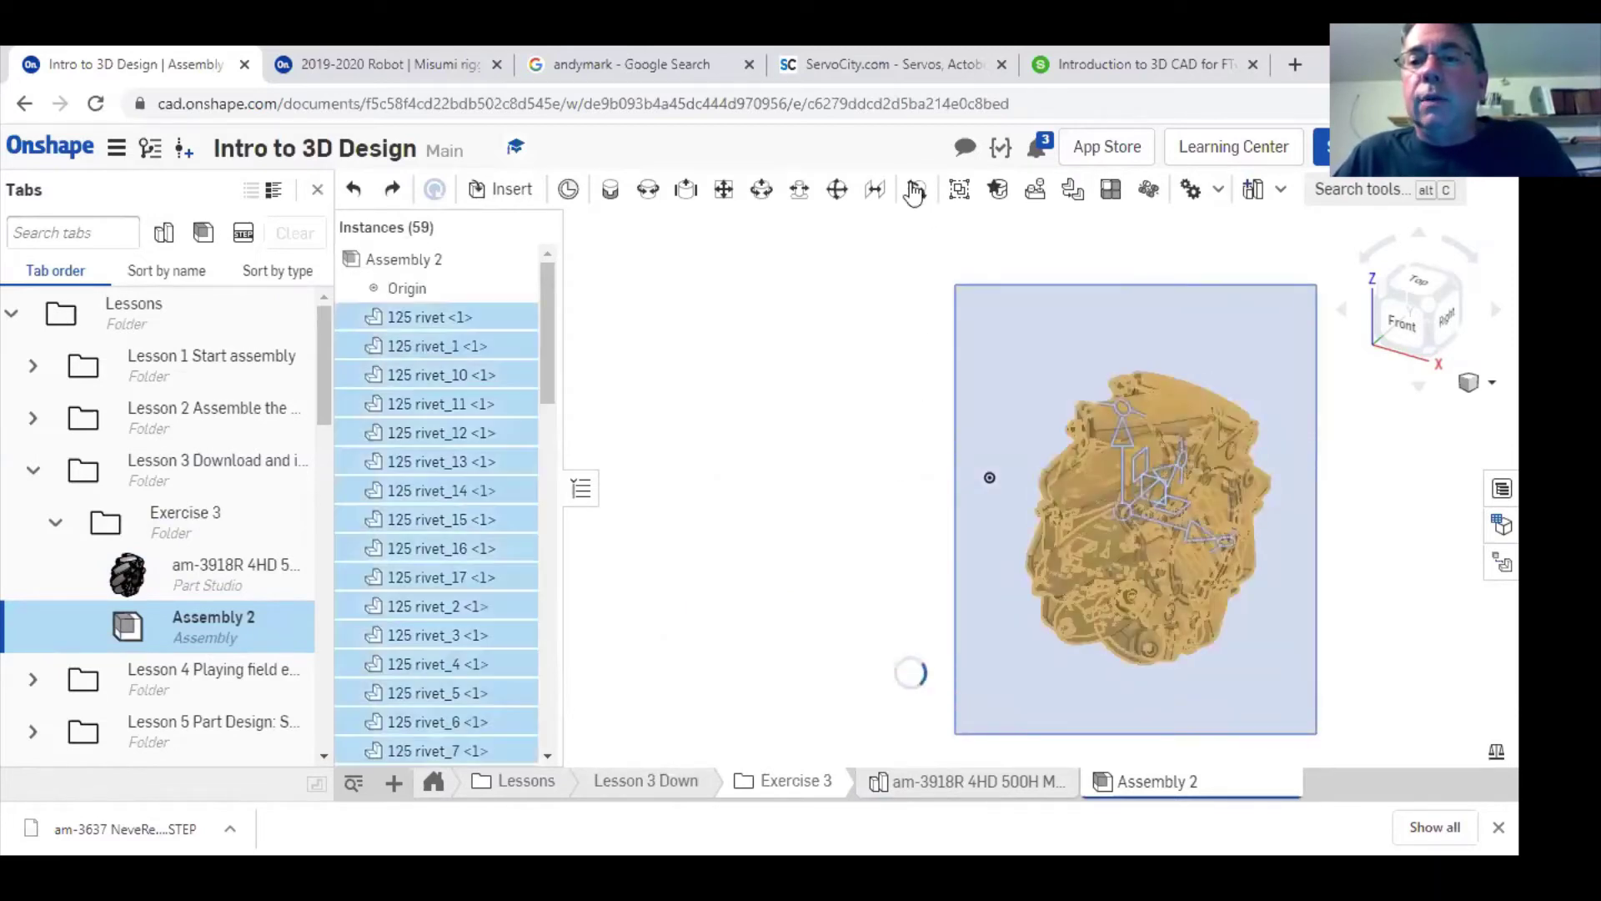
pyautogui.click(961, 194)
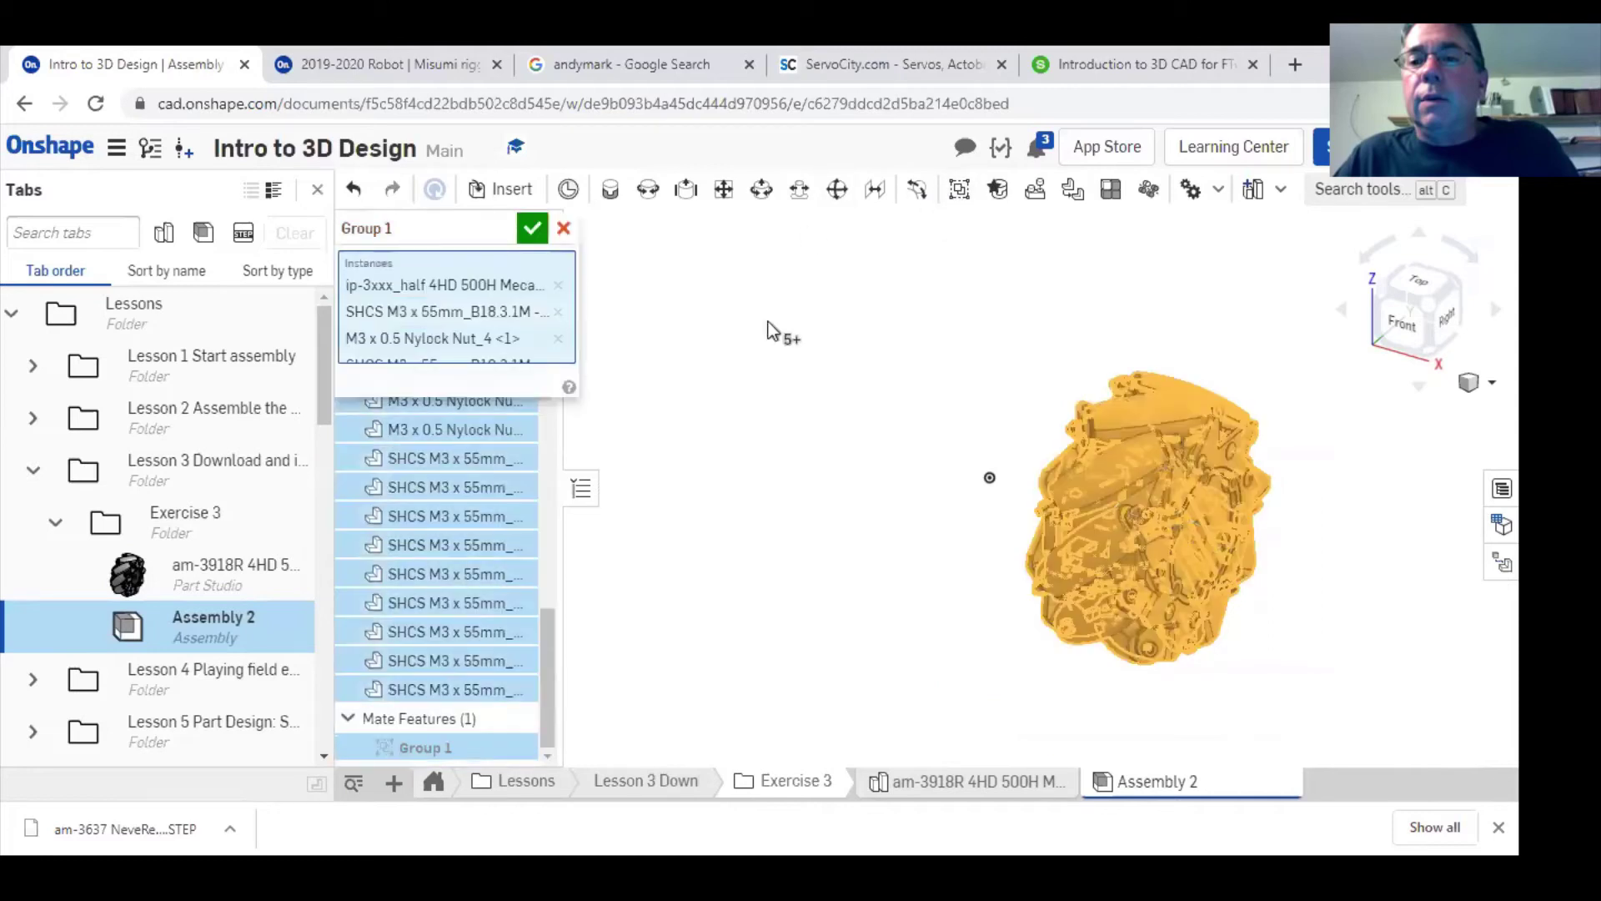
pyautogui.click(534, 230)
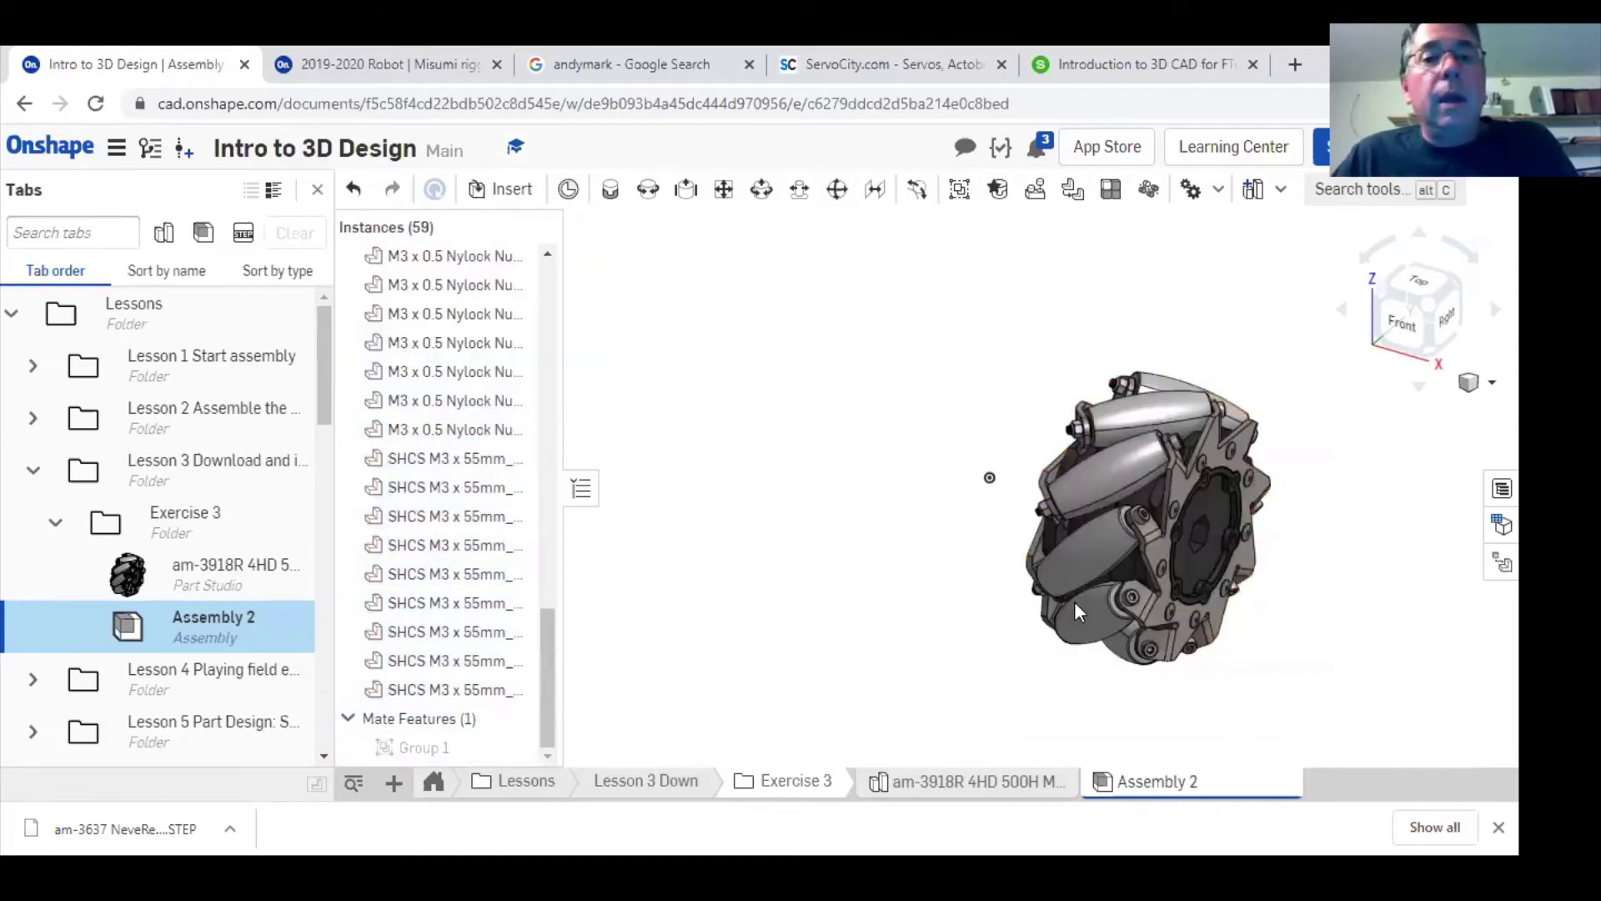
pyautogui.moveTo(674, 527); pyautogui.dragTo(921, 550)
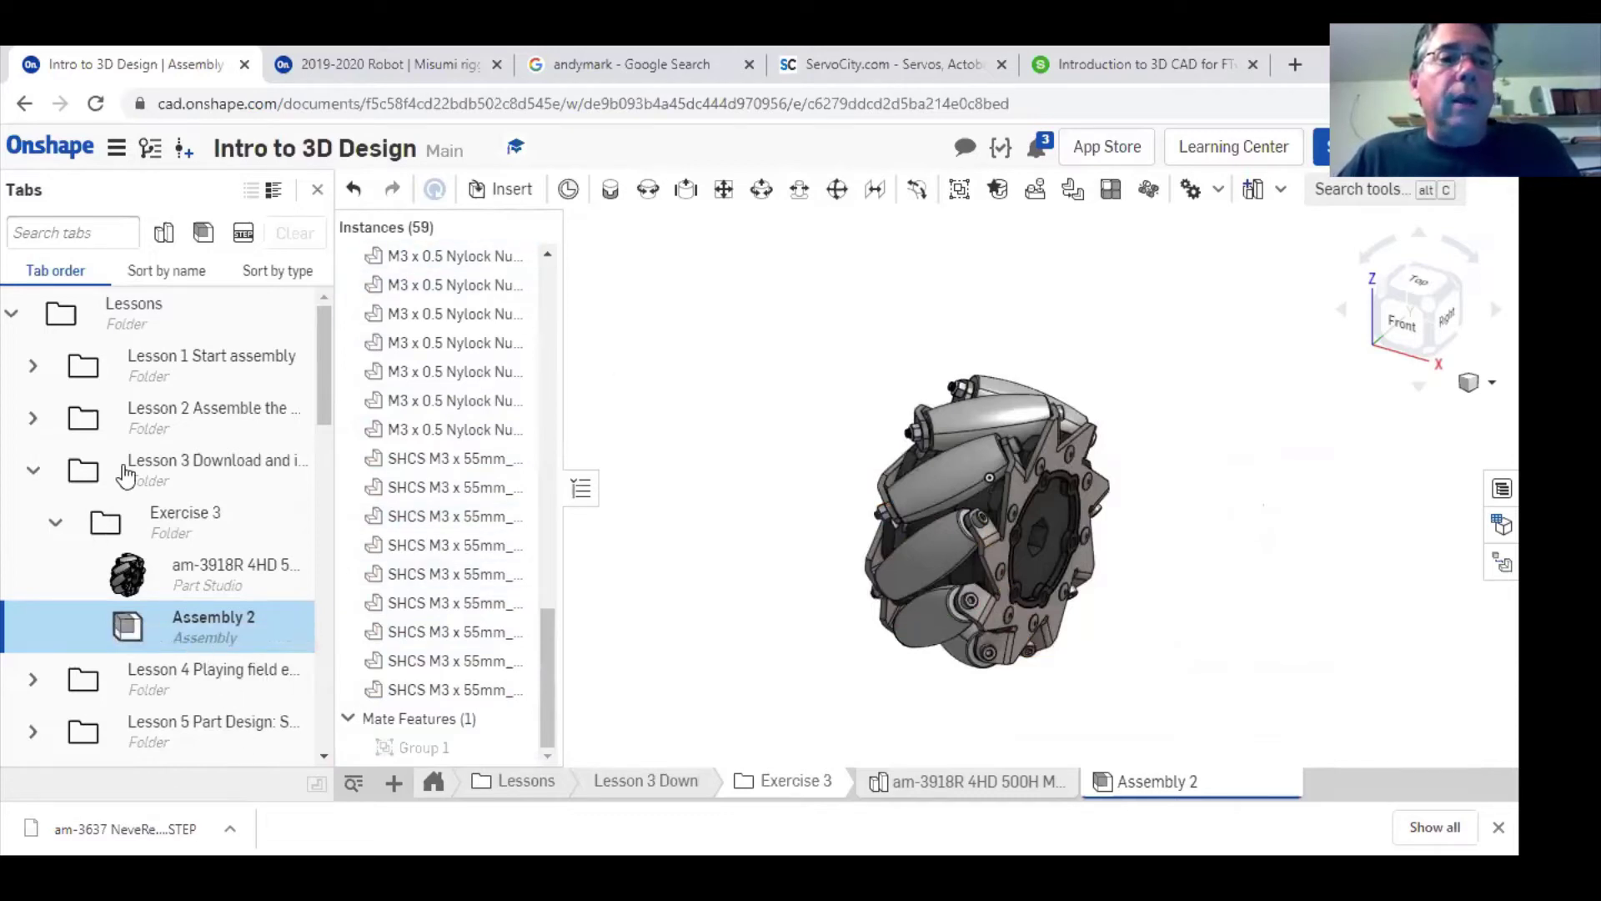
# - Open the Chassis assembly final assembly from the Lesson 2 folder
pyautogui.click(159, 427)
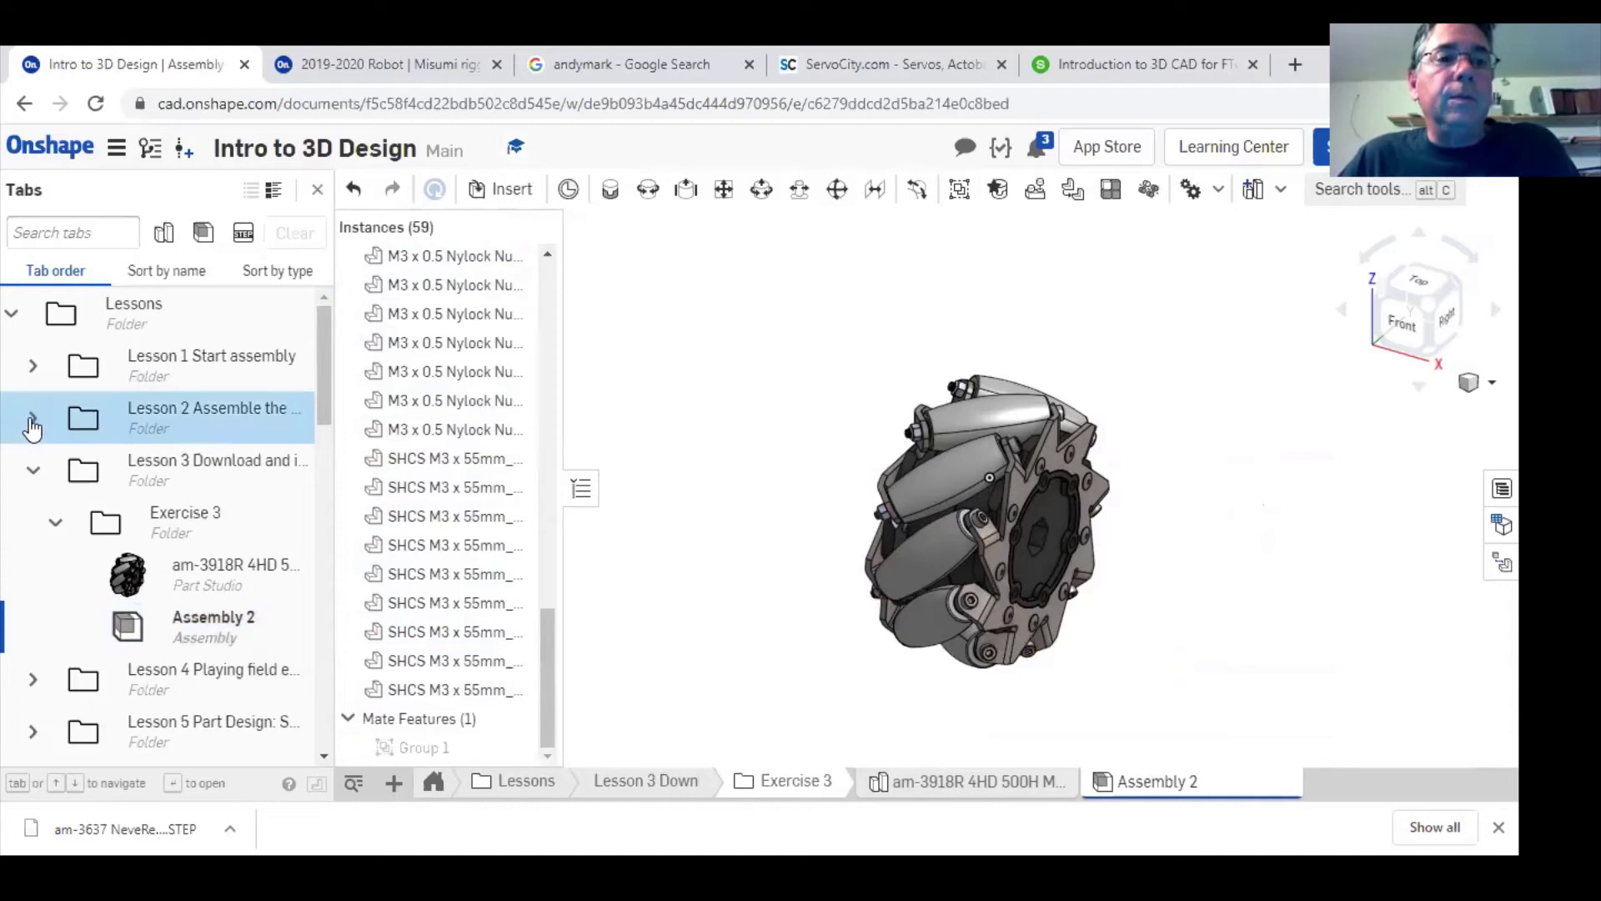
pyautogui.click(32, 418)
pyautogui.click(173, 521)
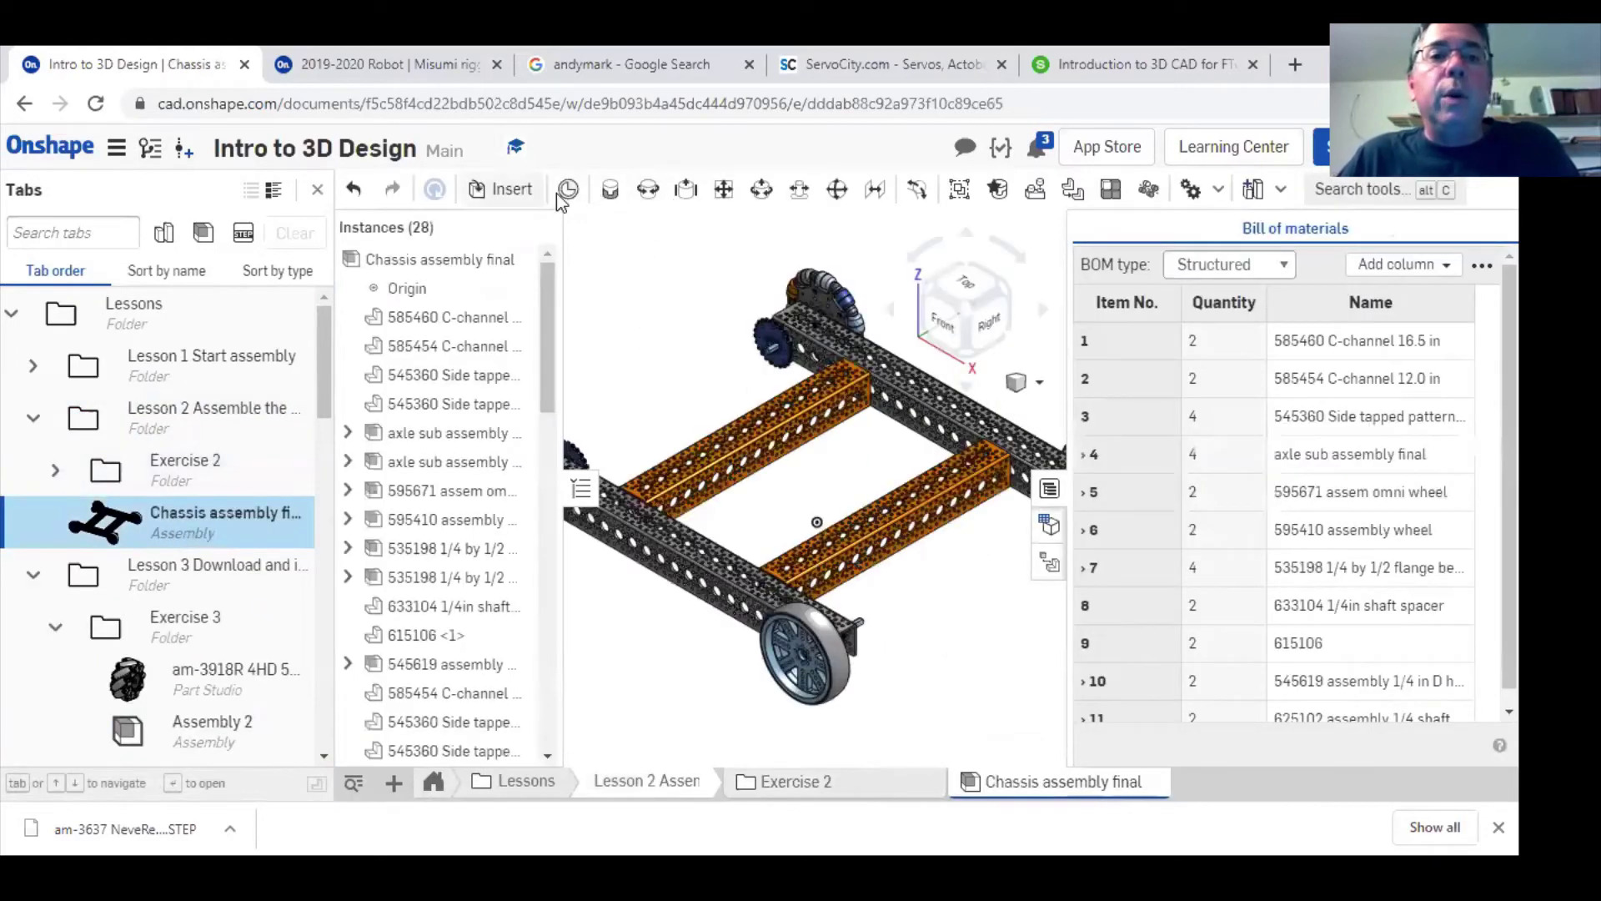
# - Insert Assembly 2, the grouped mecanum wheel, into the Chassis assembly final beside the chassis's front wheel
pyautogui.click(500, 188)
pyautogui.scroll(-10, 792, 637)
pyautogui.scroll(-3, 788, 634)
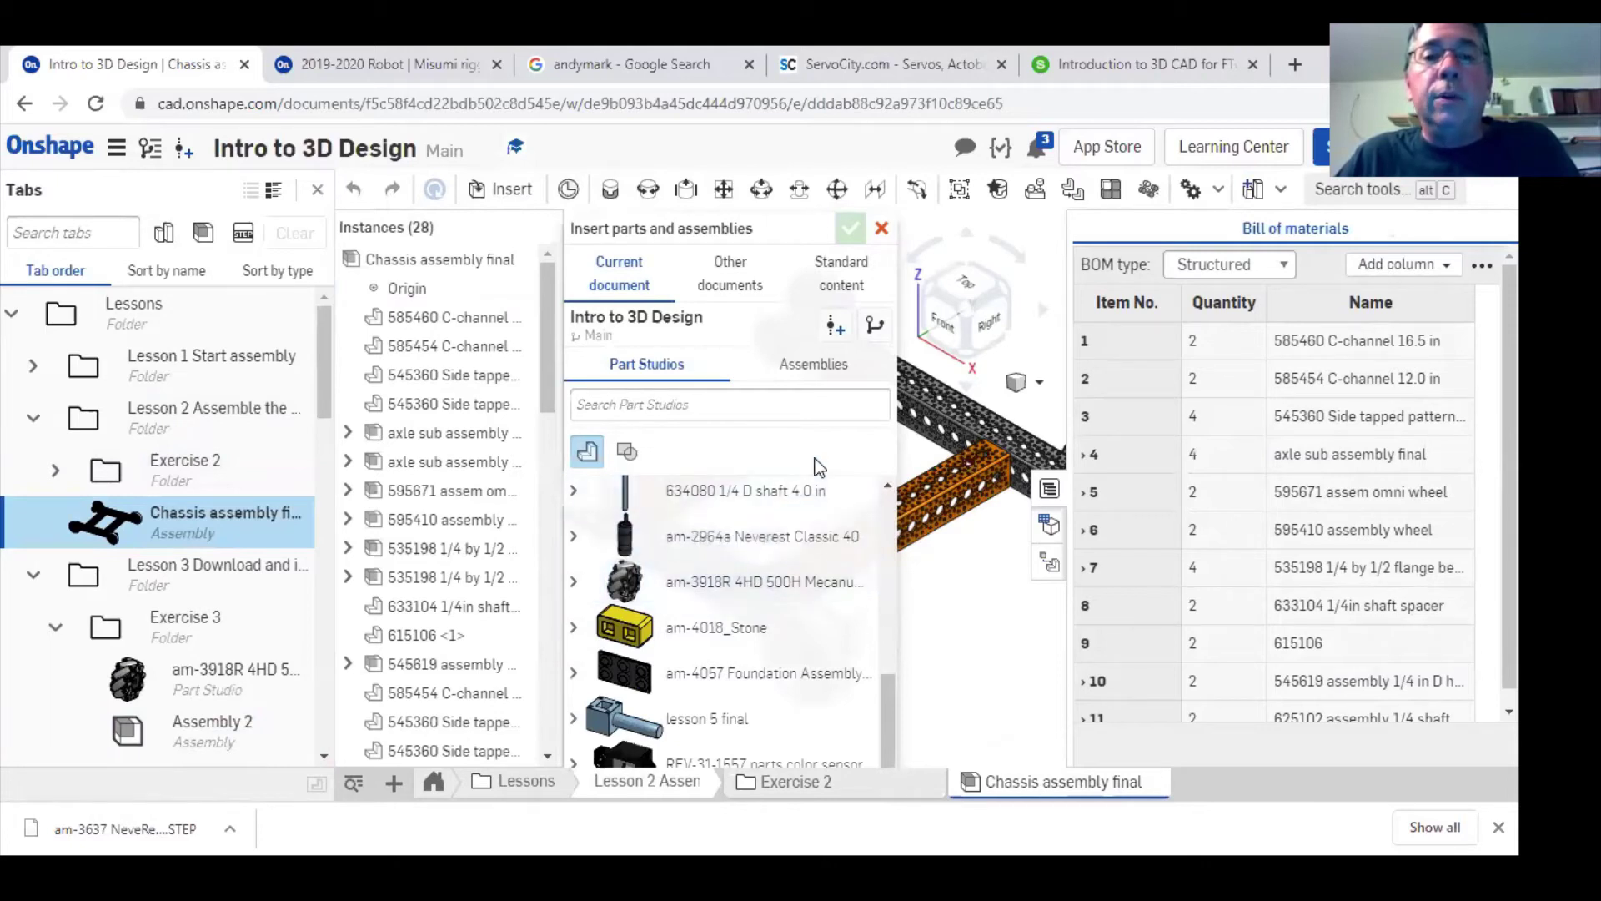
pyautogui.click(832, 375)
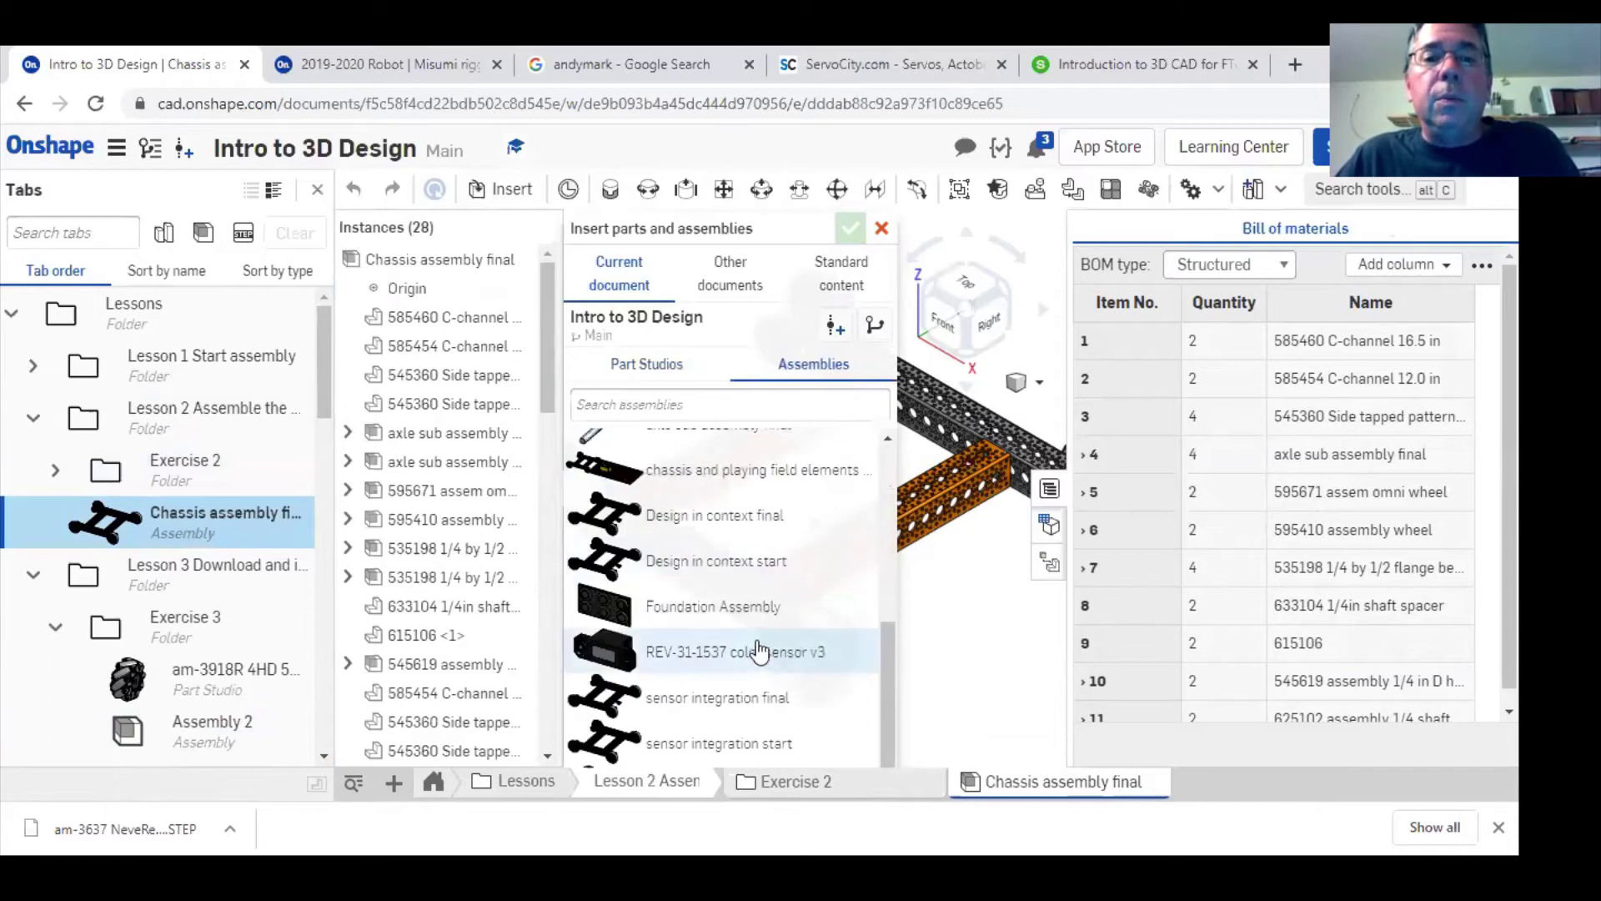
pyautogui.scroll(4, 750, 642)
pyautogui.scroll(2, 758, 646)
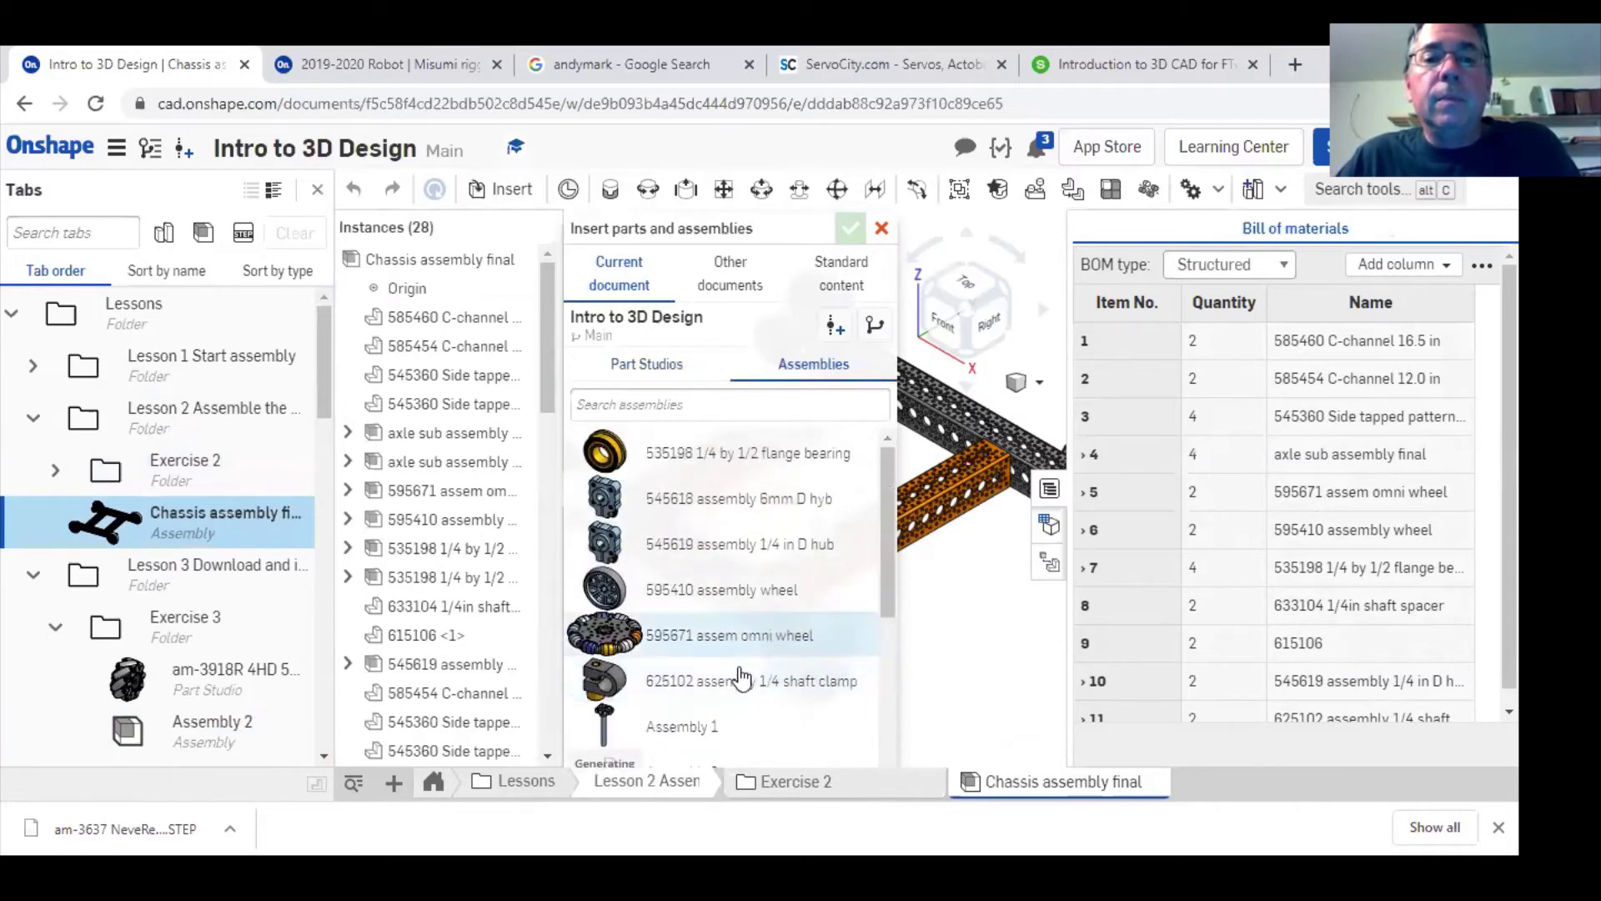
pyautogui.scroll(-3, 719, 609)
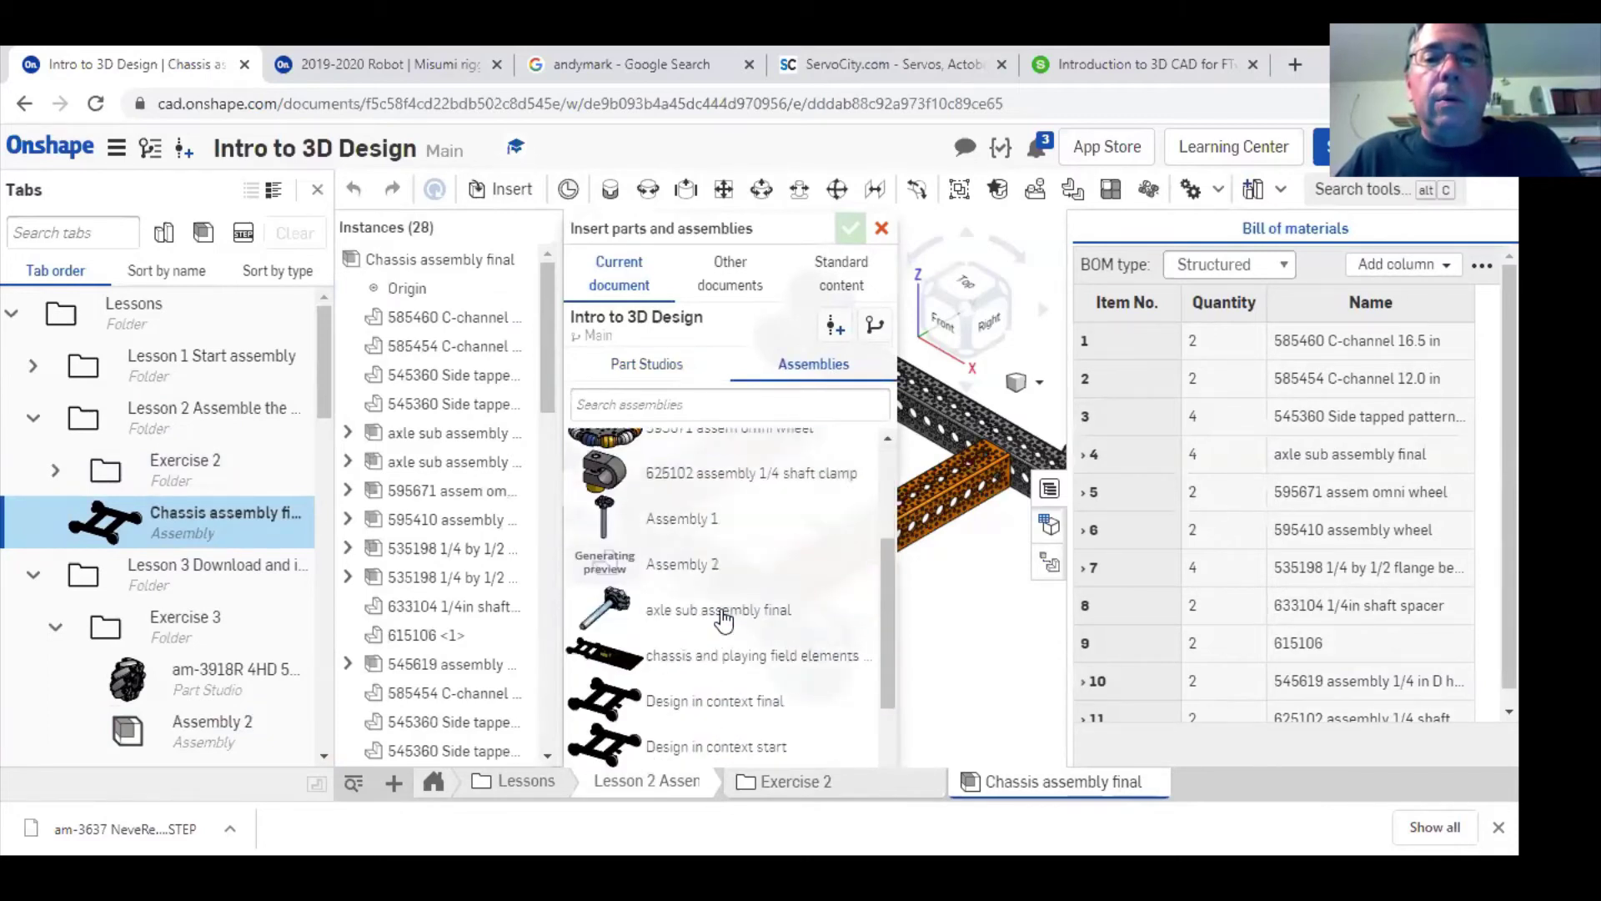
pyautogui.scroll(3, 723, 621)
pyautogui.scroll(-5, 722, 621)
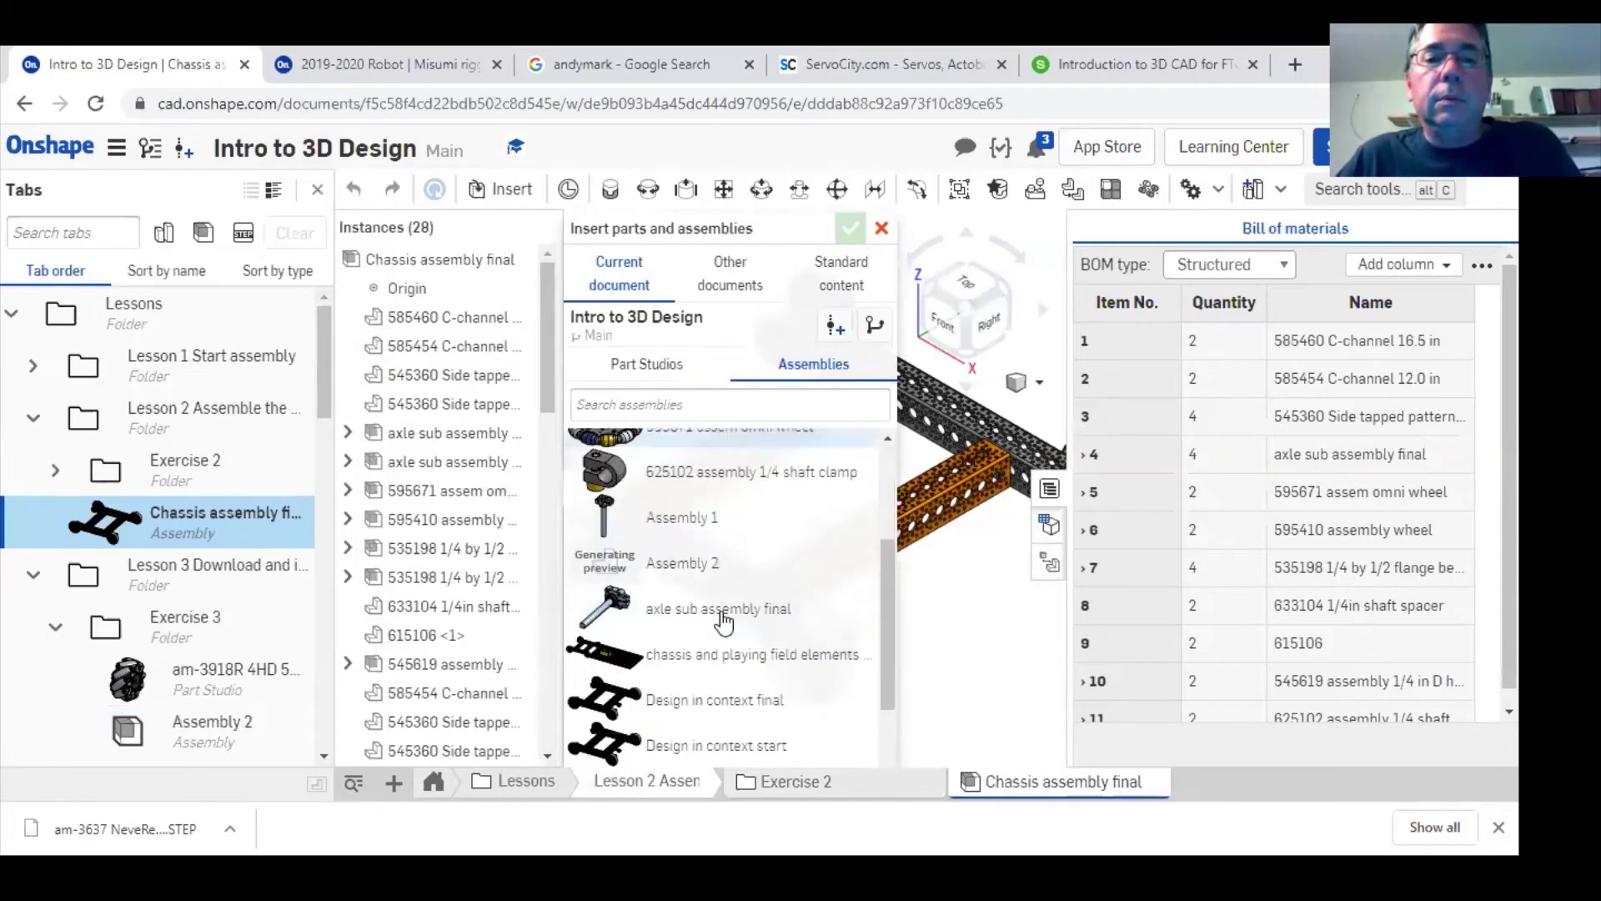
pyautogui.scroll(5, 722, 621)
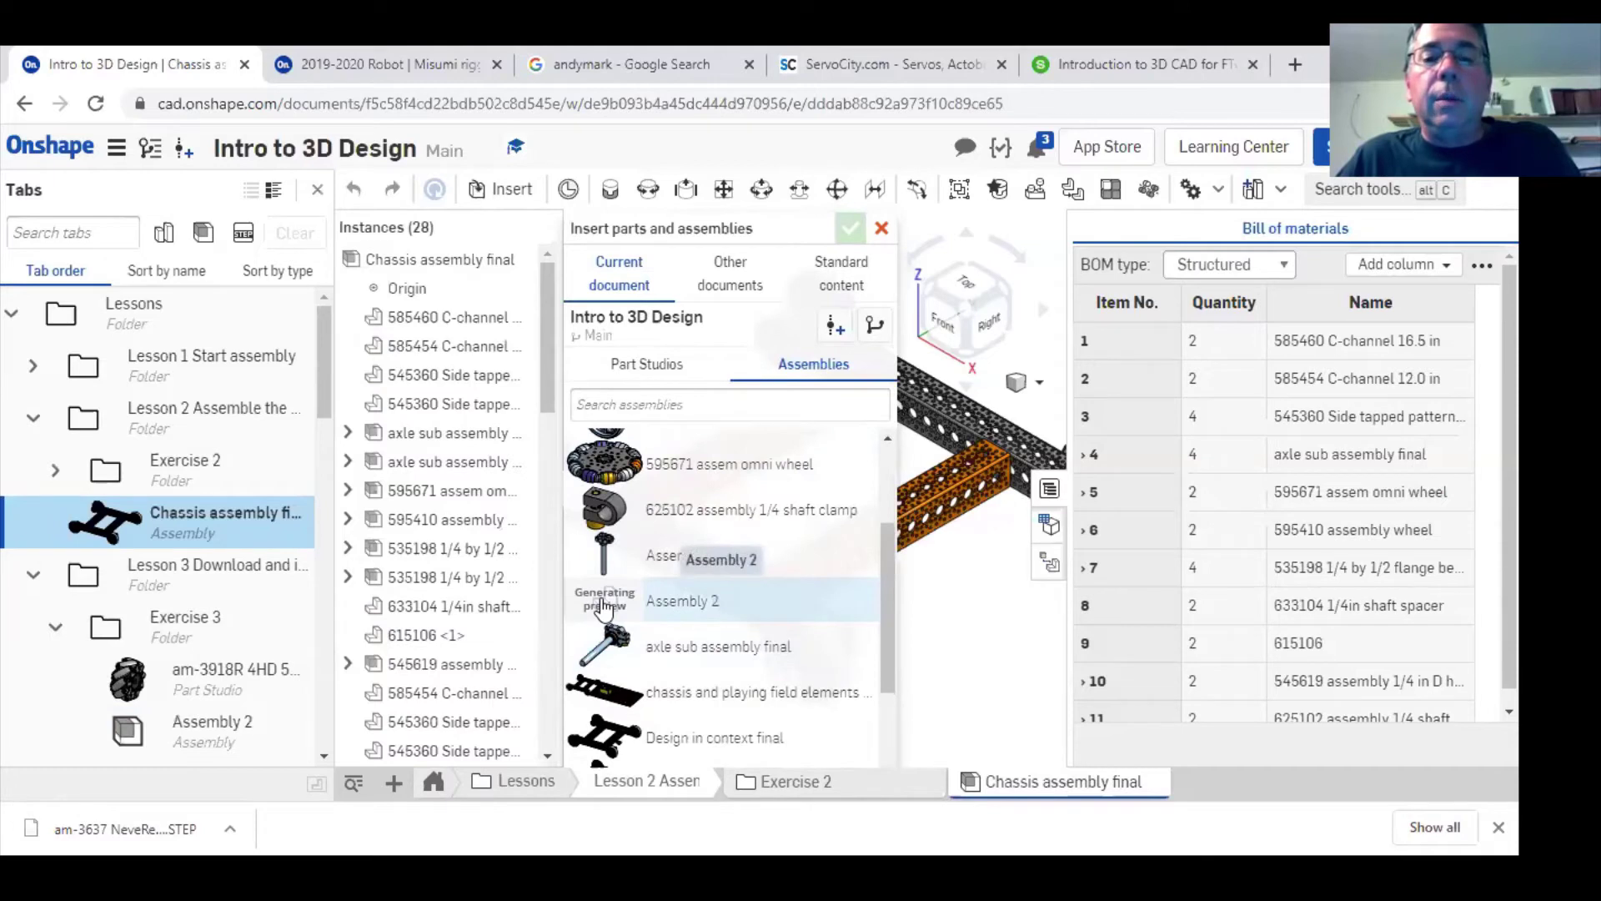
pyautogui.click(692, 620)
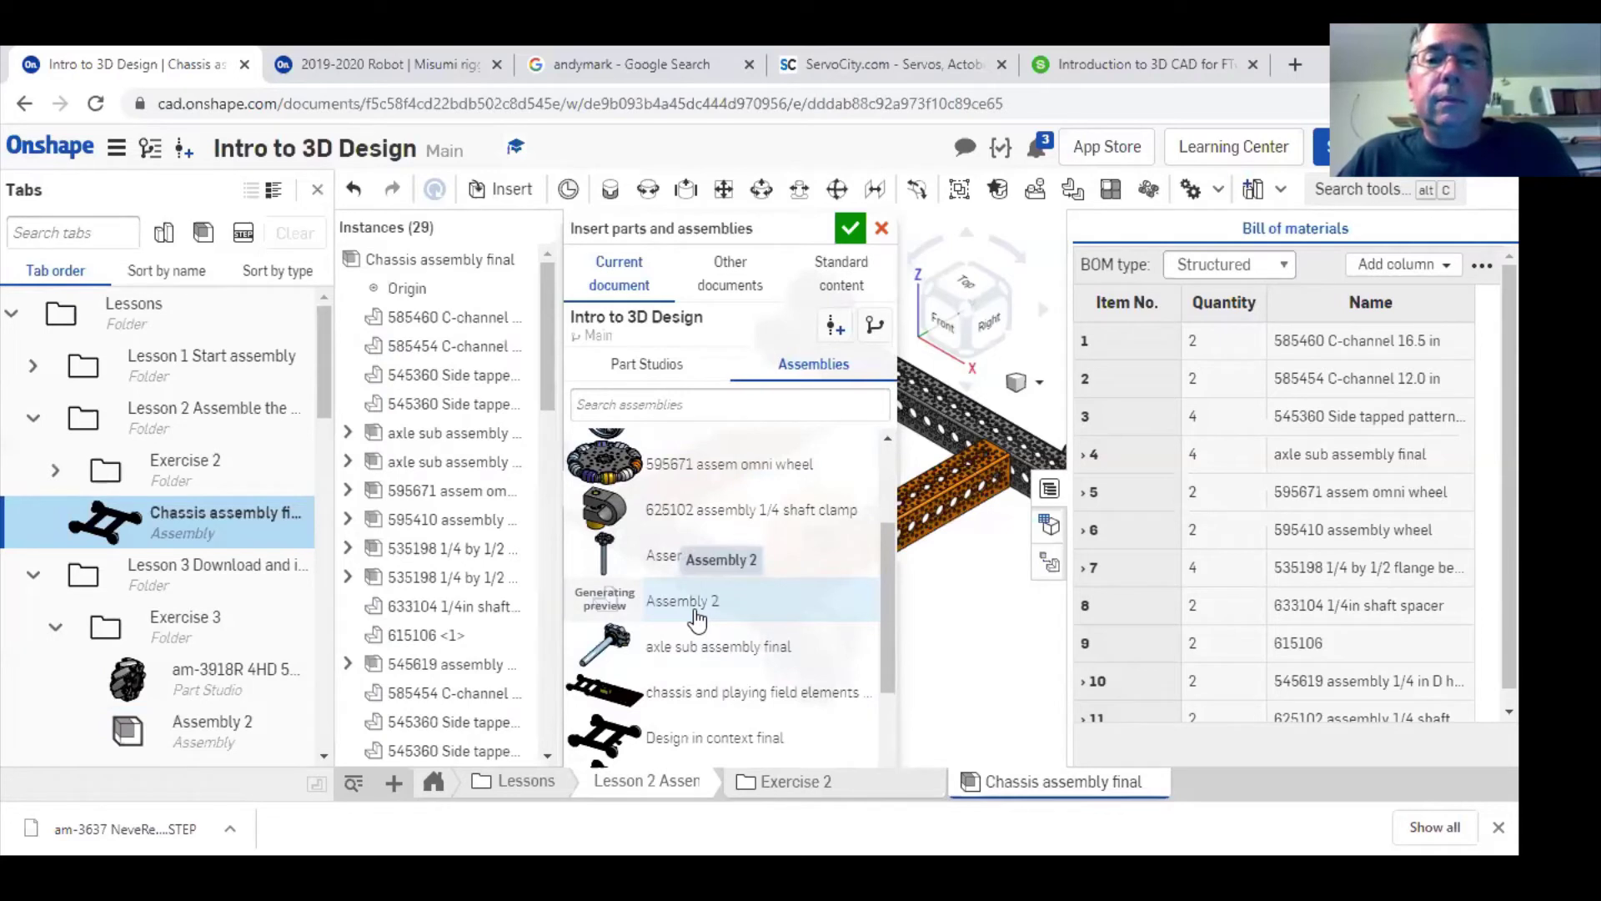
pyautogui.click(977, 642)
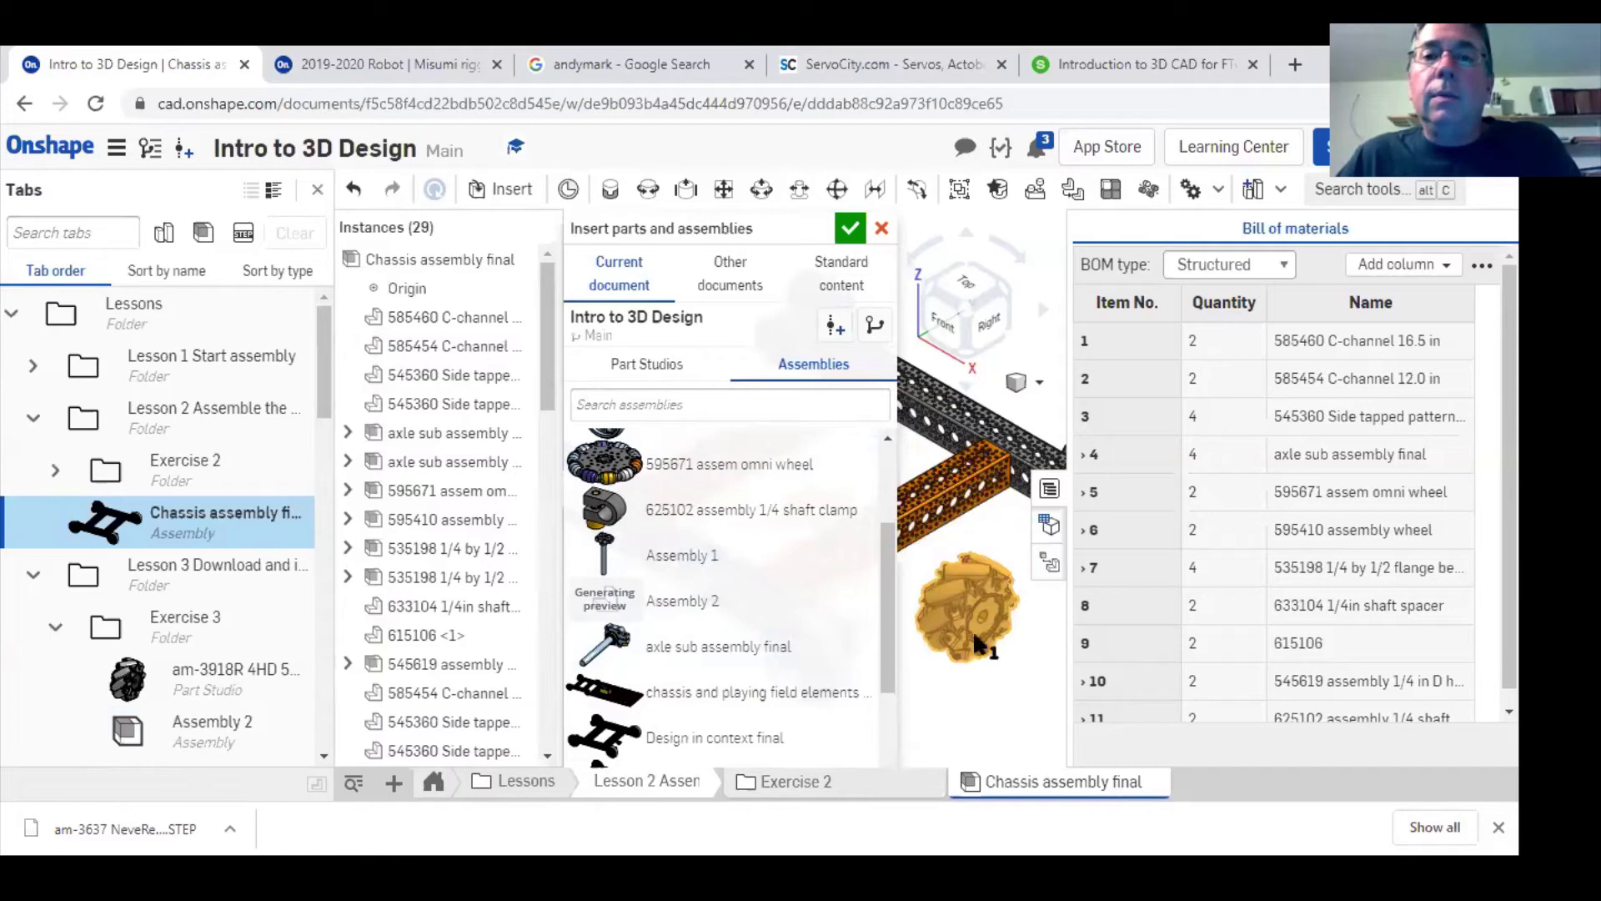
pyautogui.click(849, 230)
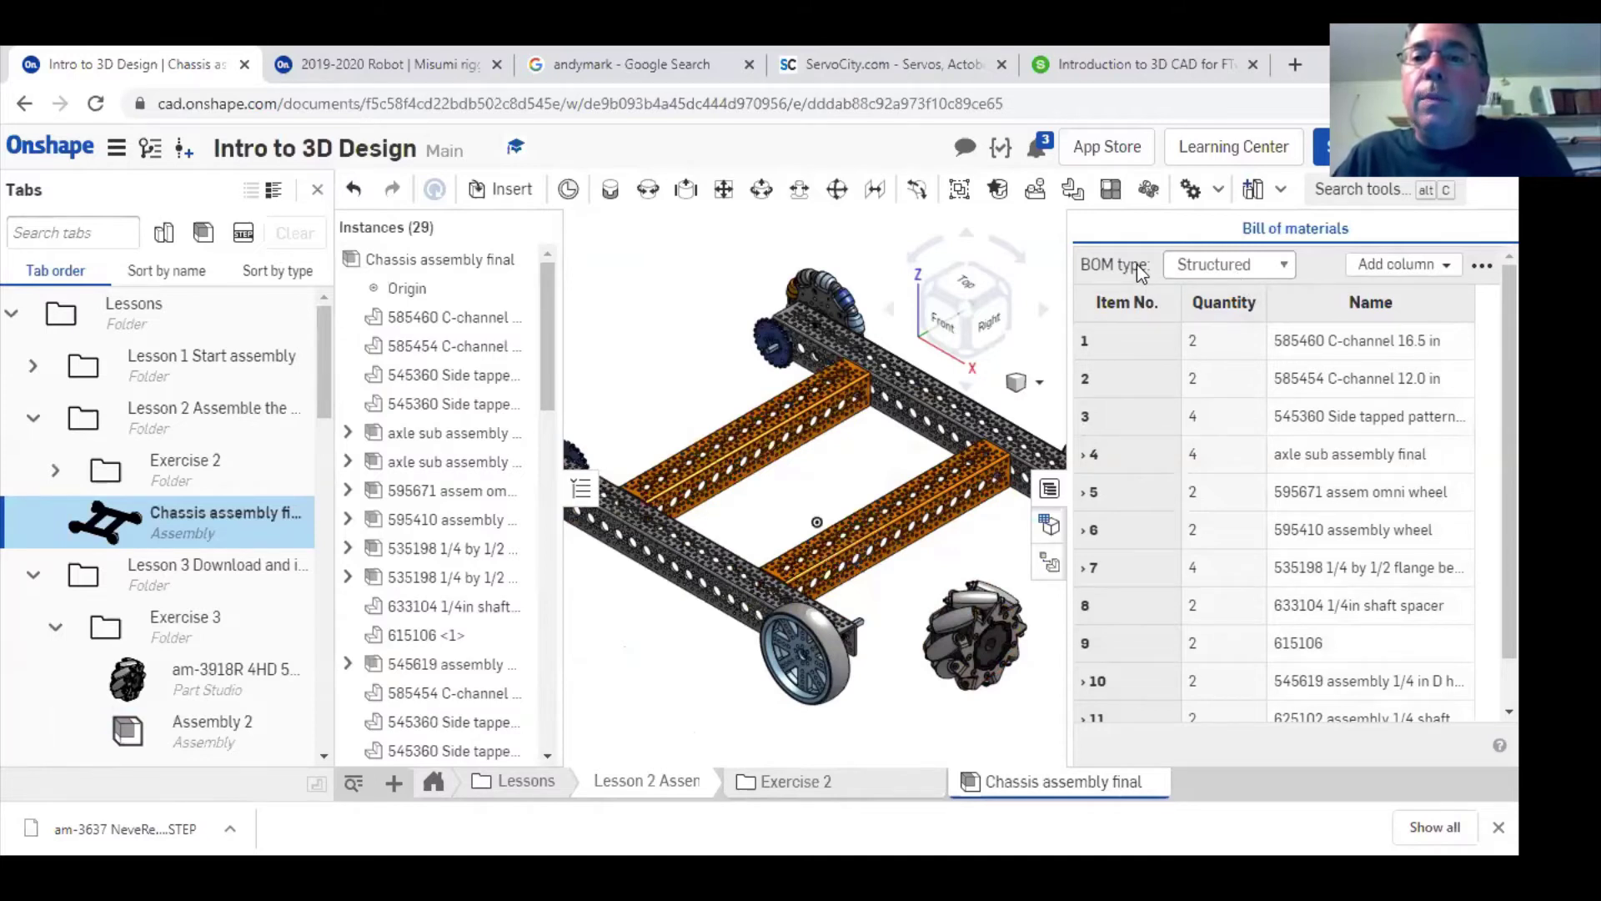
# - Switch the bill of materials to Flattened and look through the complete list of individual parts
pyautogui.click(1278, 267)
pyautogui.click(1263, 286)
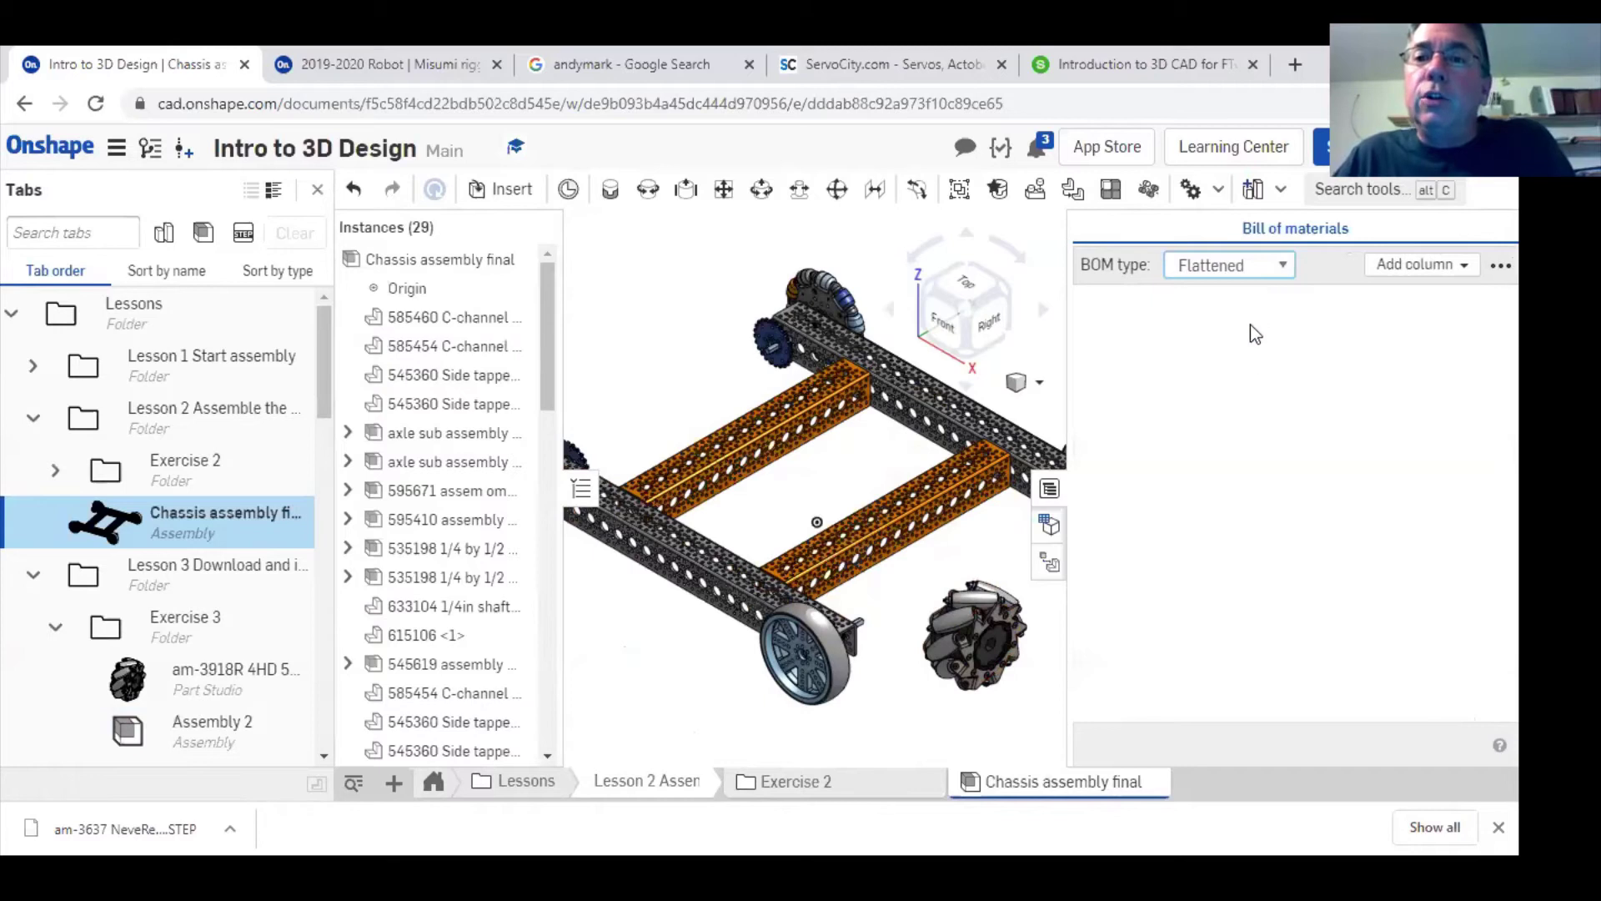
pyautogui.scroll(-20, 1265, 538)
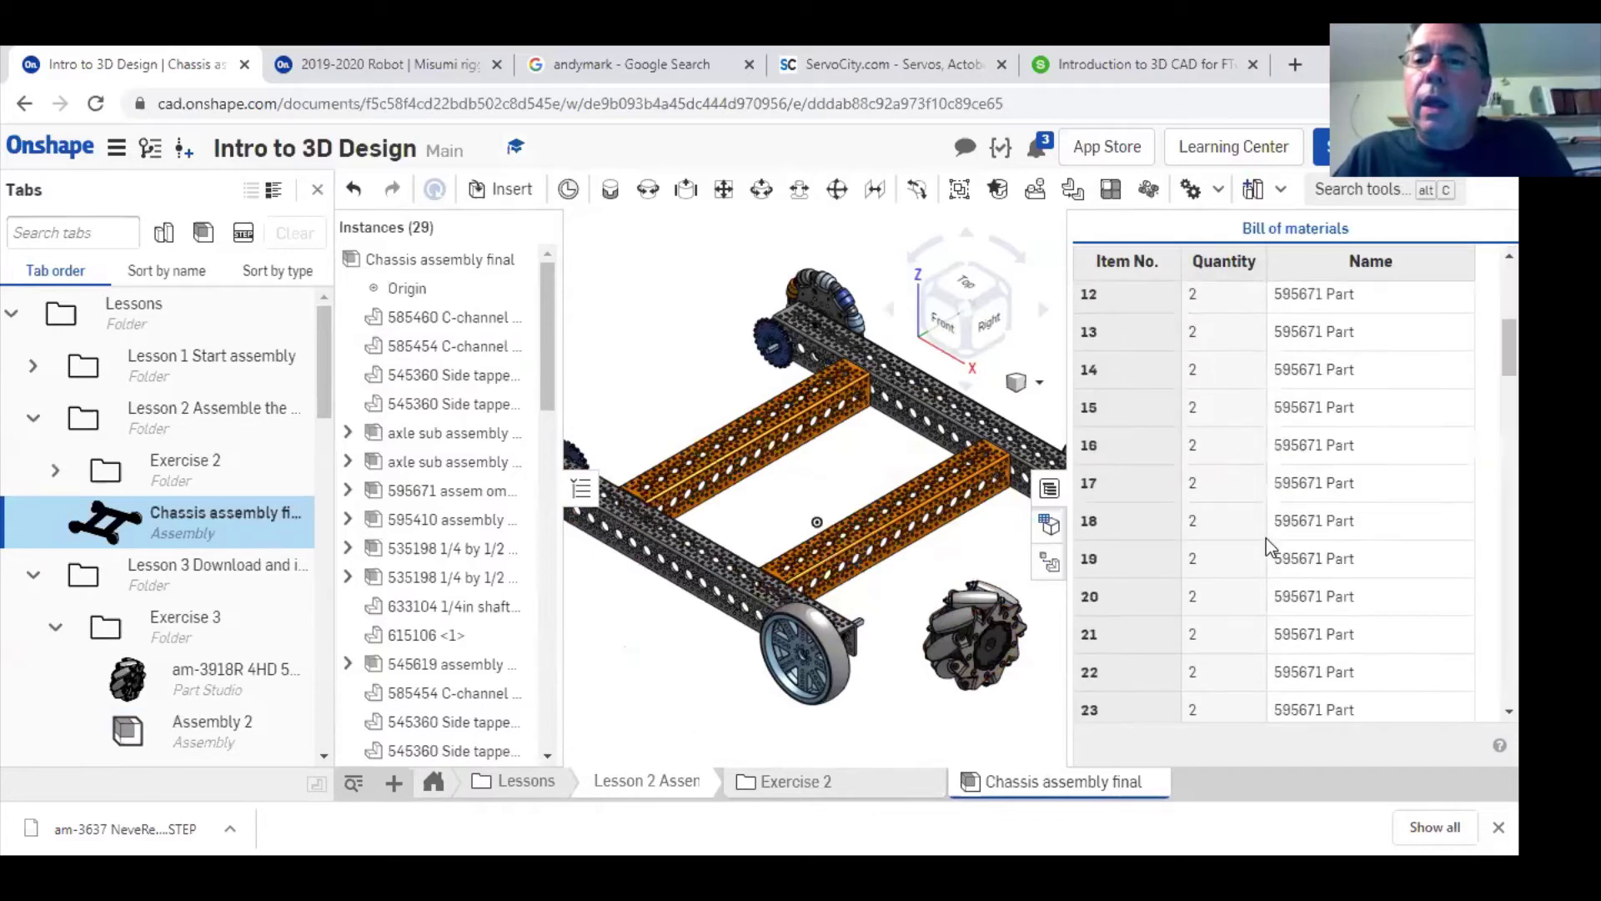
pyautogui.scroll(-20, 1276, 500)
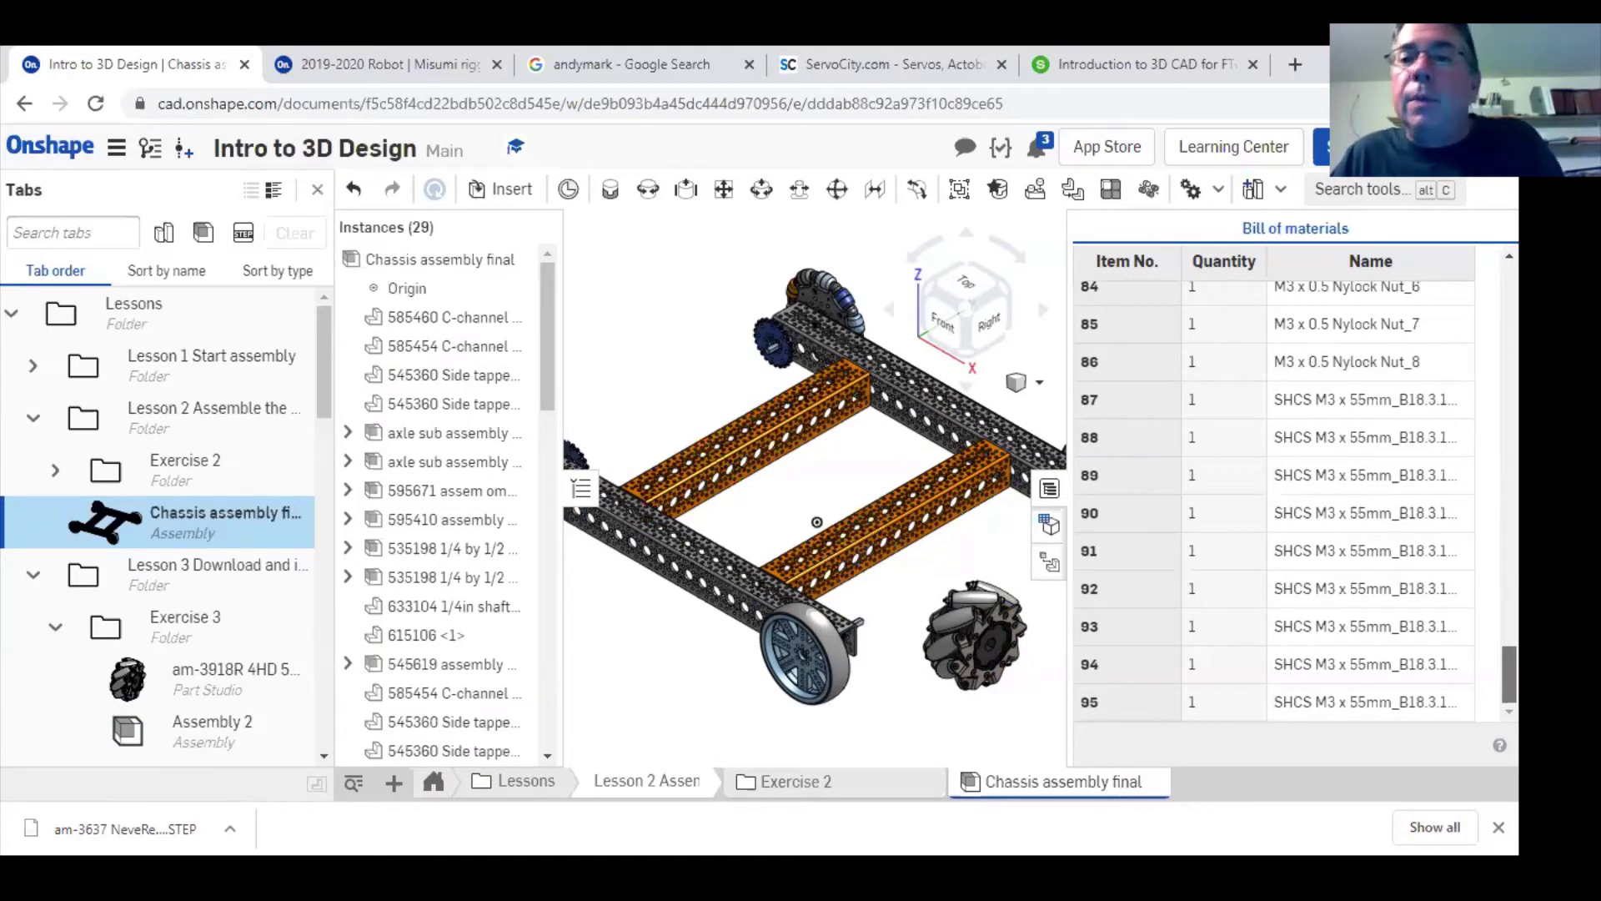
pyautogui.scroll(20, 1208, 348)
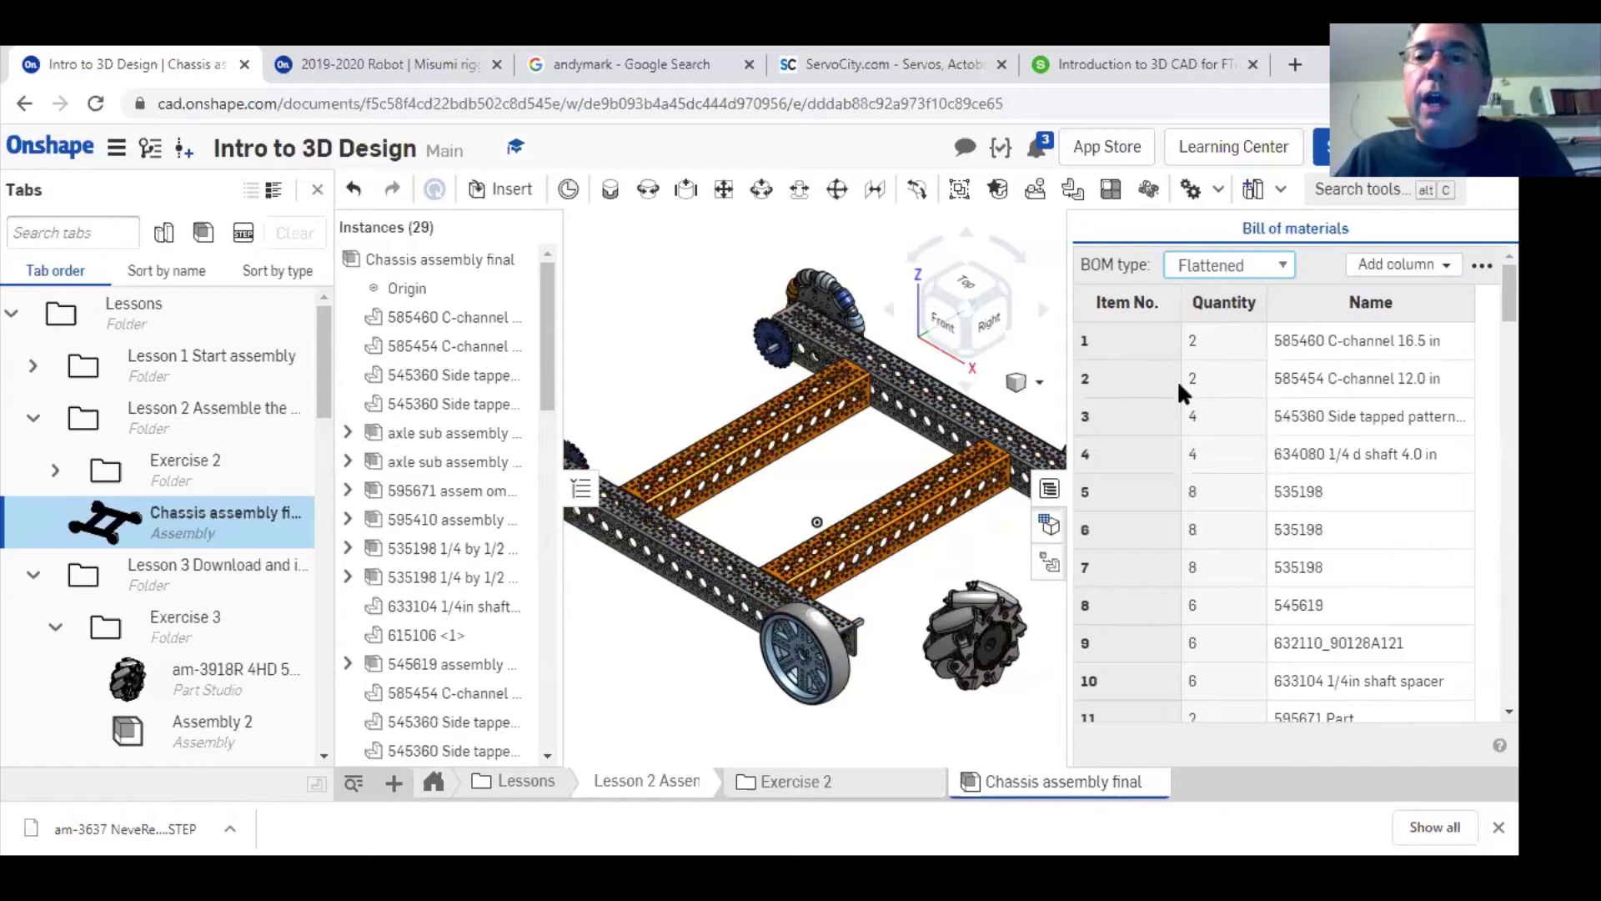
# - Return the bill of materials to Structured, review its items and check the table's copy and export options
pyautogui.click(1218, 262)
pyautogui.click(1216, 314)
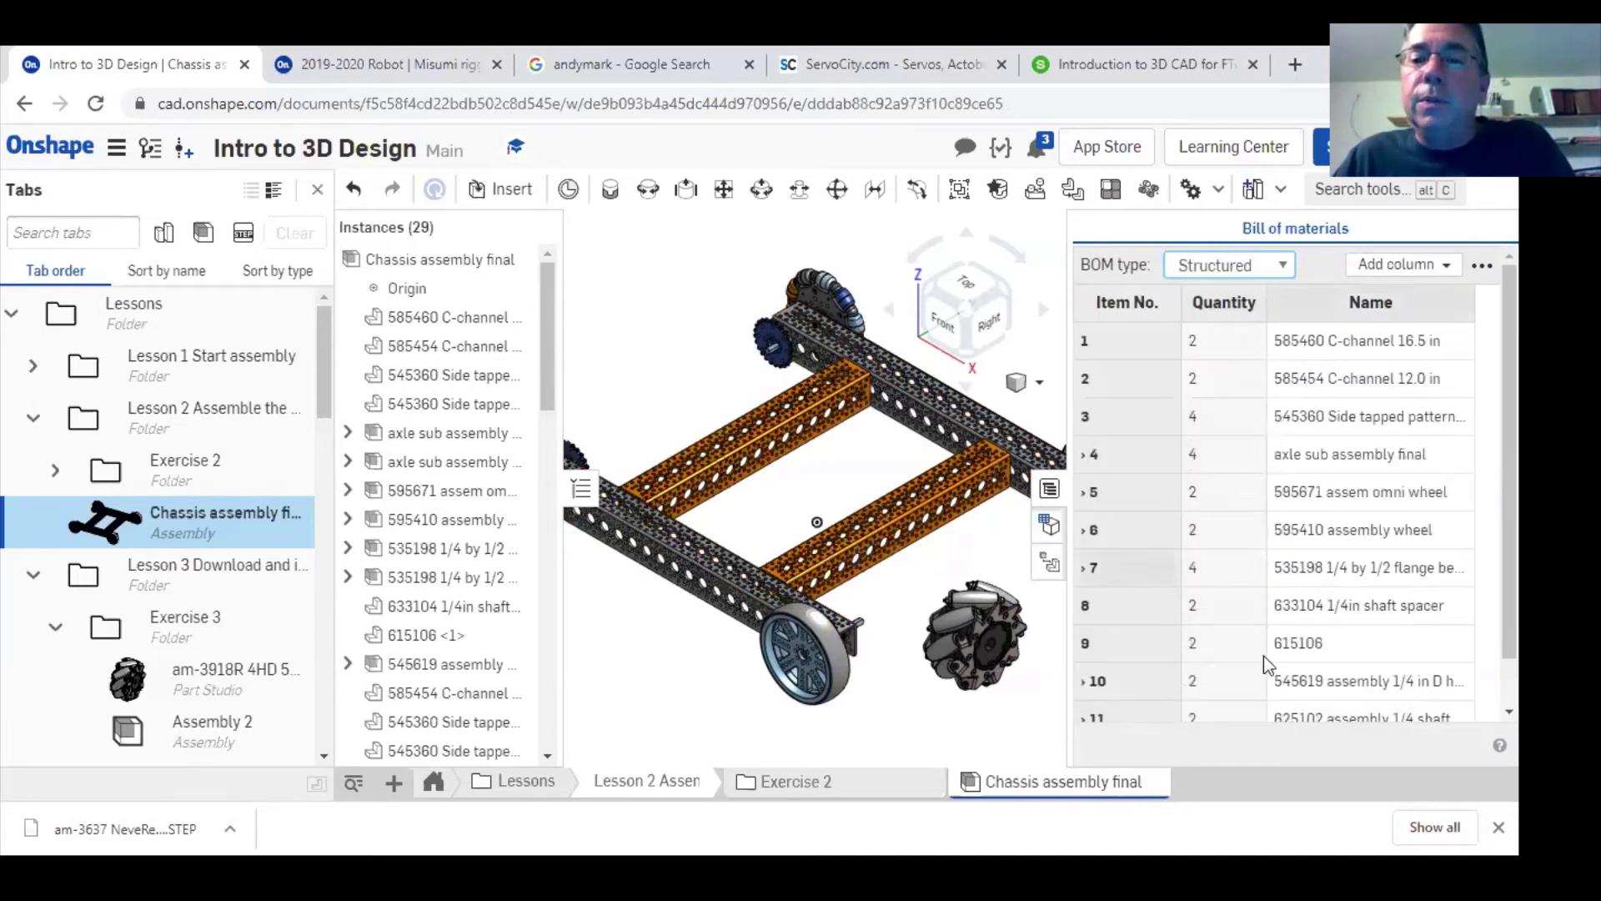
pyautogui.scroll(-2, 1263, 655)
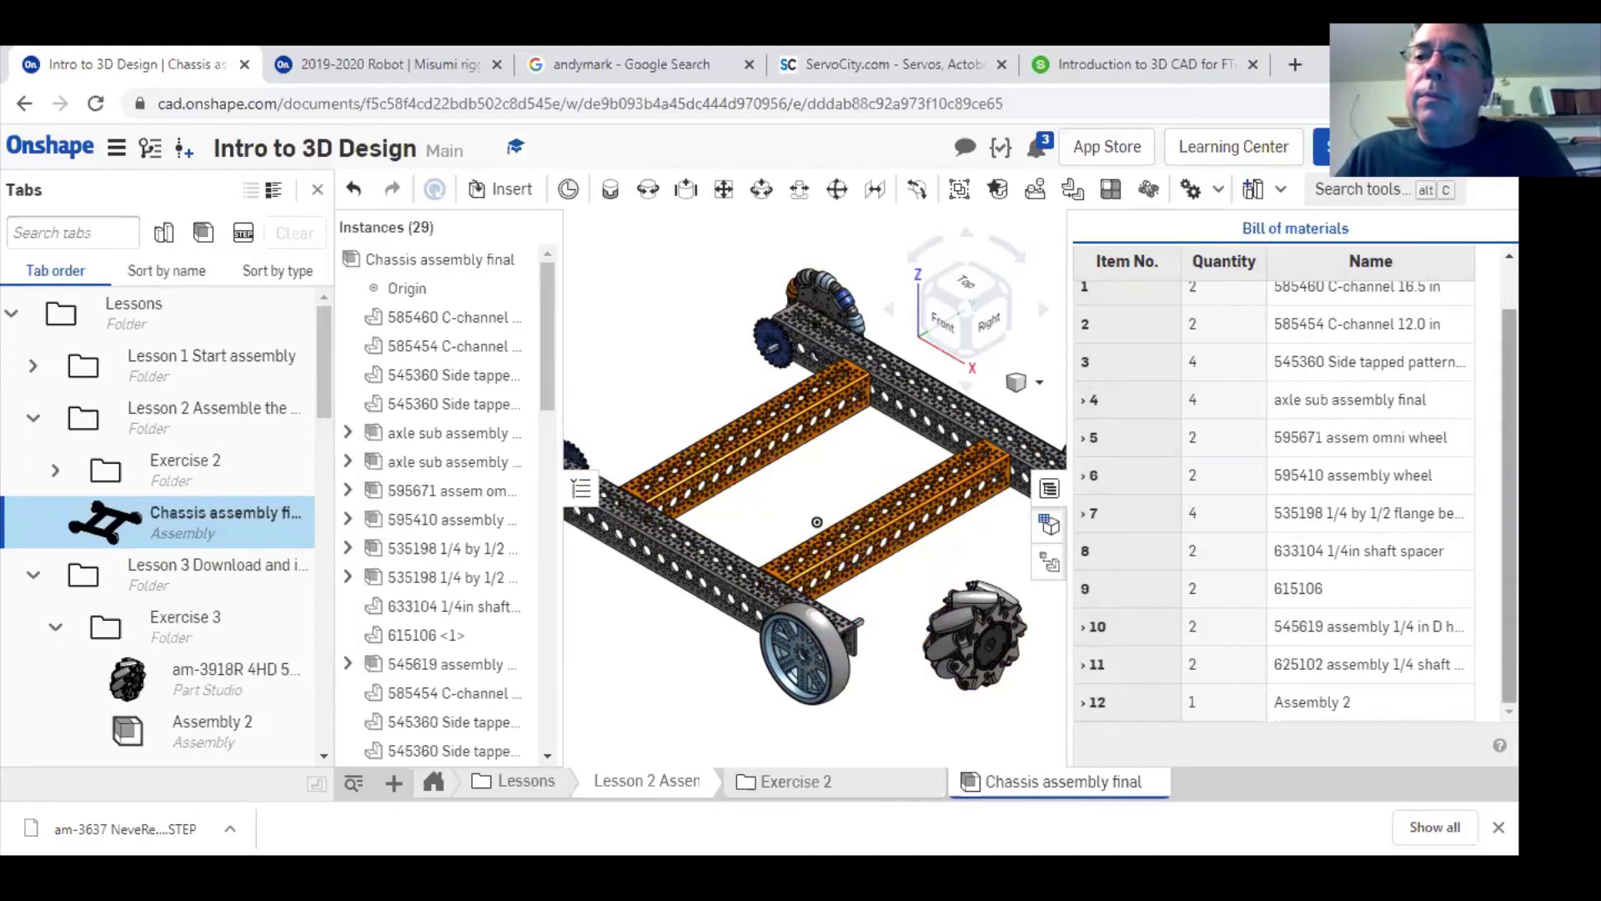
pyautogui.scroll(2, 1295, 484)
pyautogui.click(1482, 265)
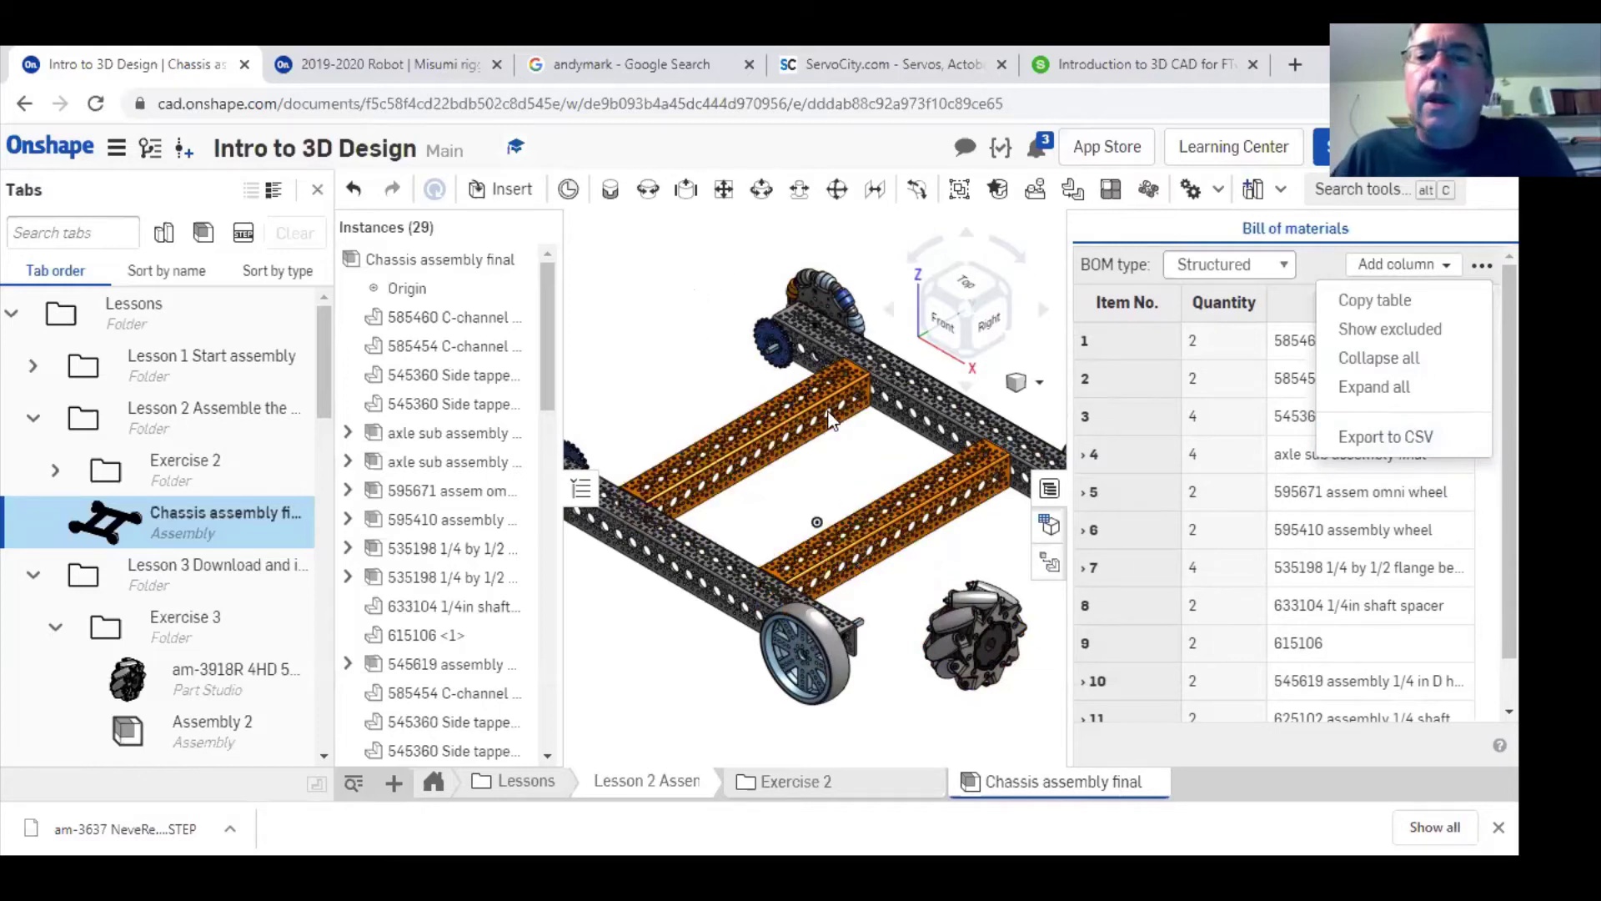
pyautogui.click(1143, 368)
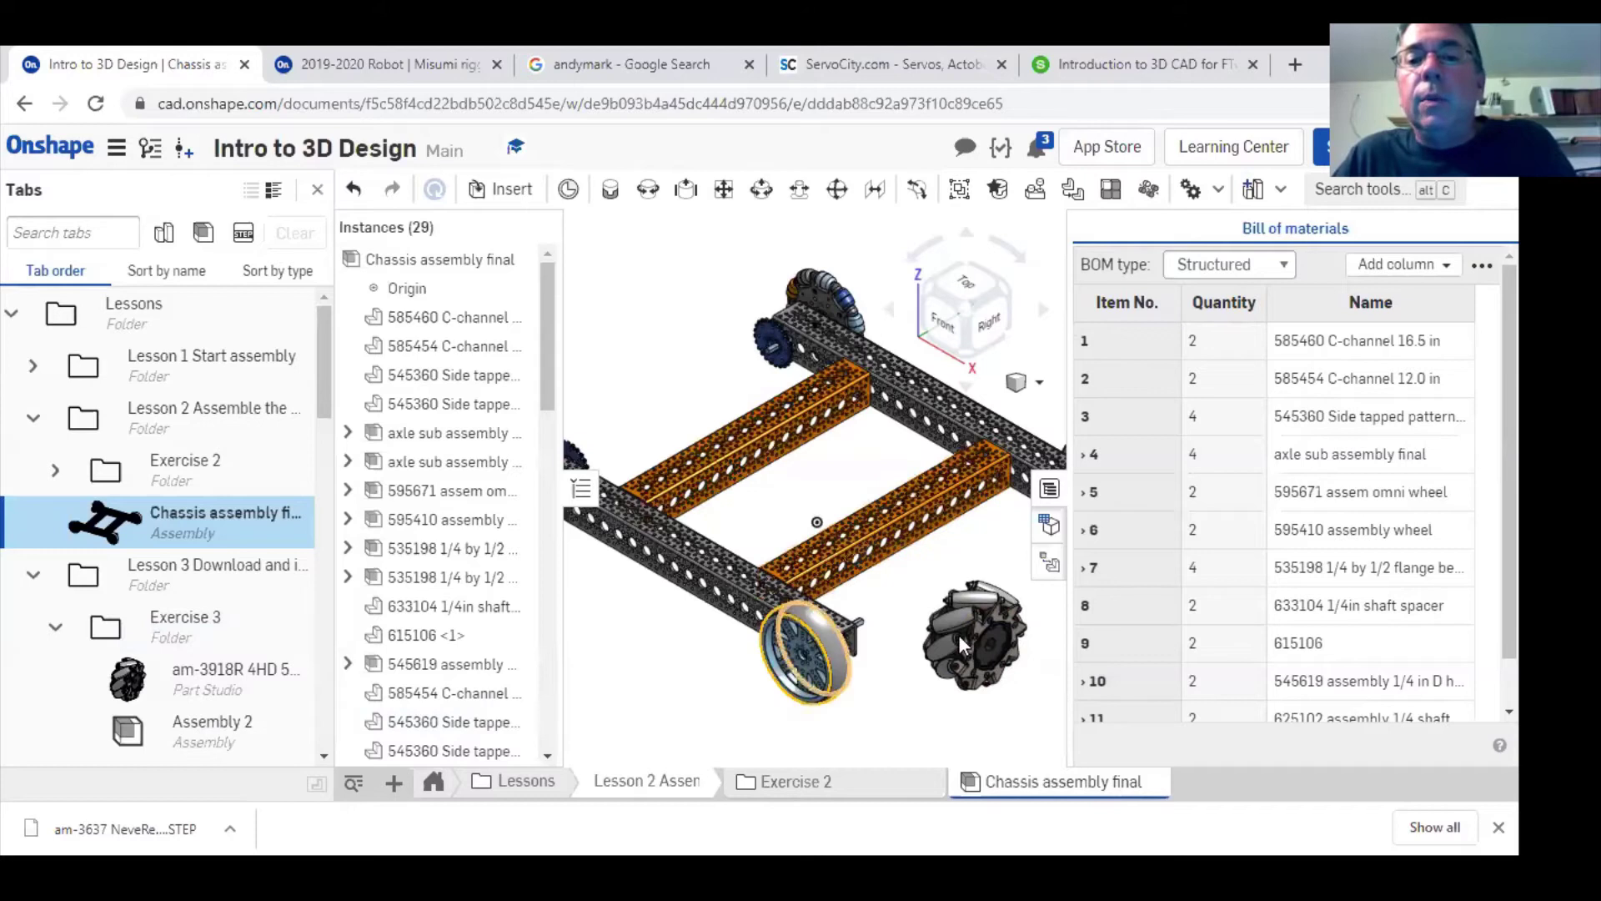
# - Rename the Assembly 2 item in the bill of materials as Andy Mark M. Wheel Right
pyautogui.scroll(-2, 1334, 718)
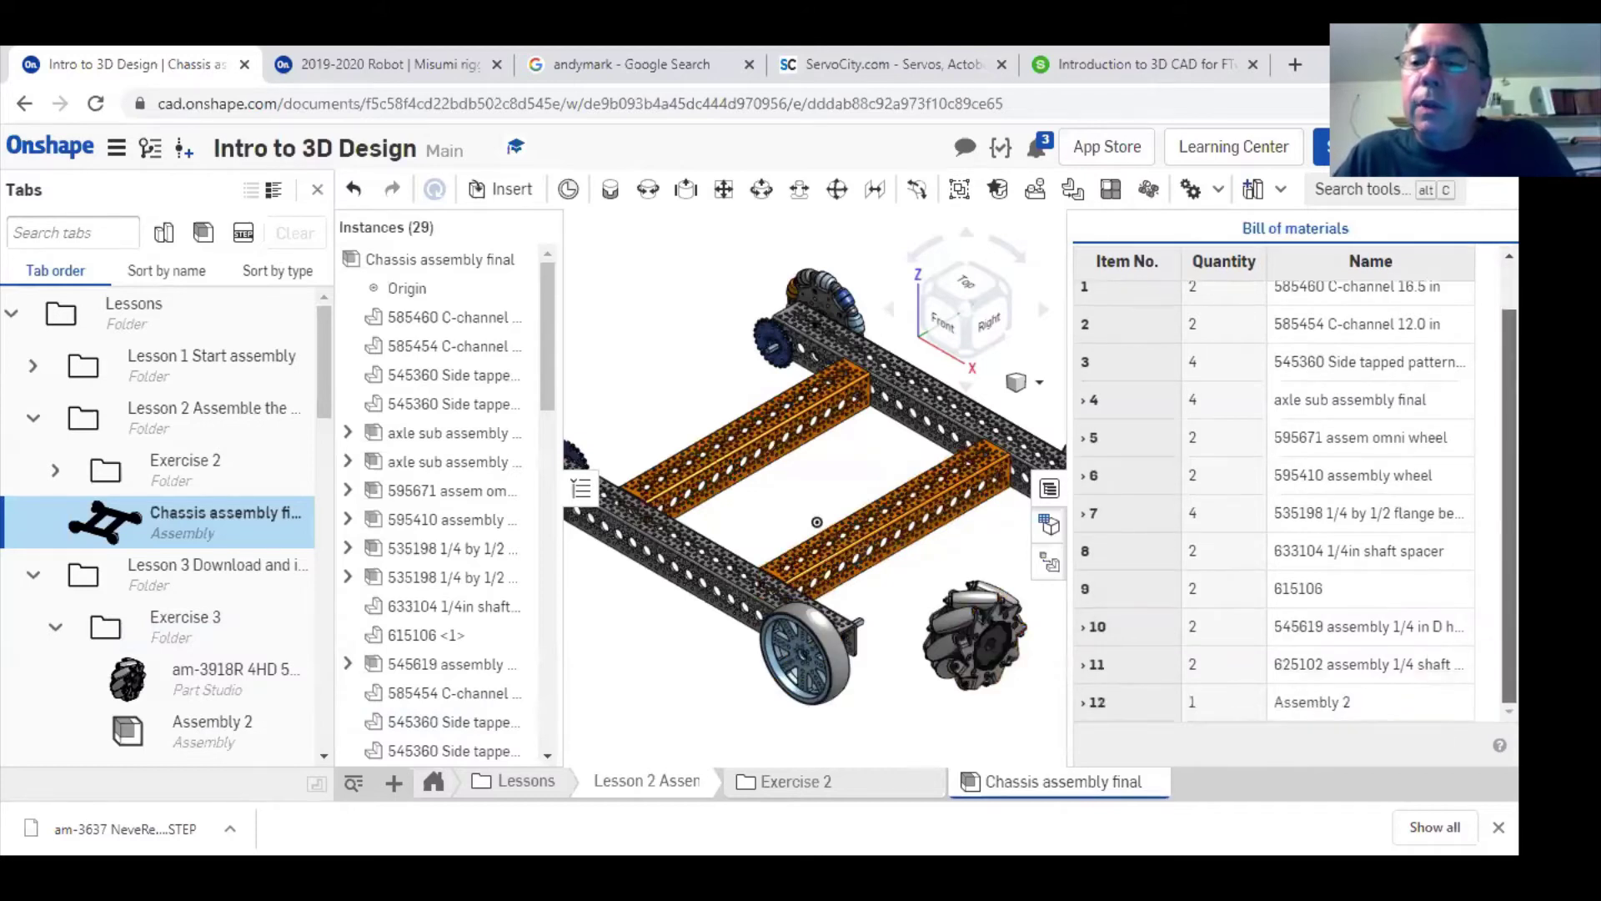
pyautogui.click(1317, 702)
pyautogui.doubleClick(1339, 703)
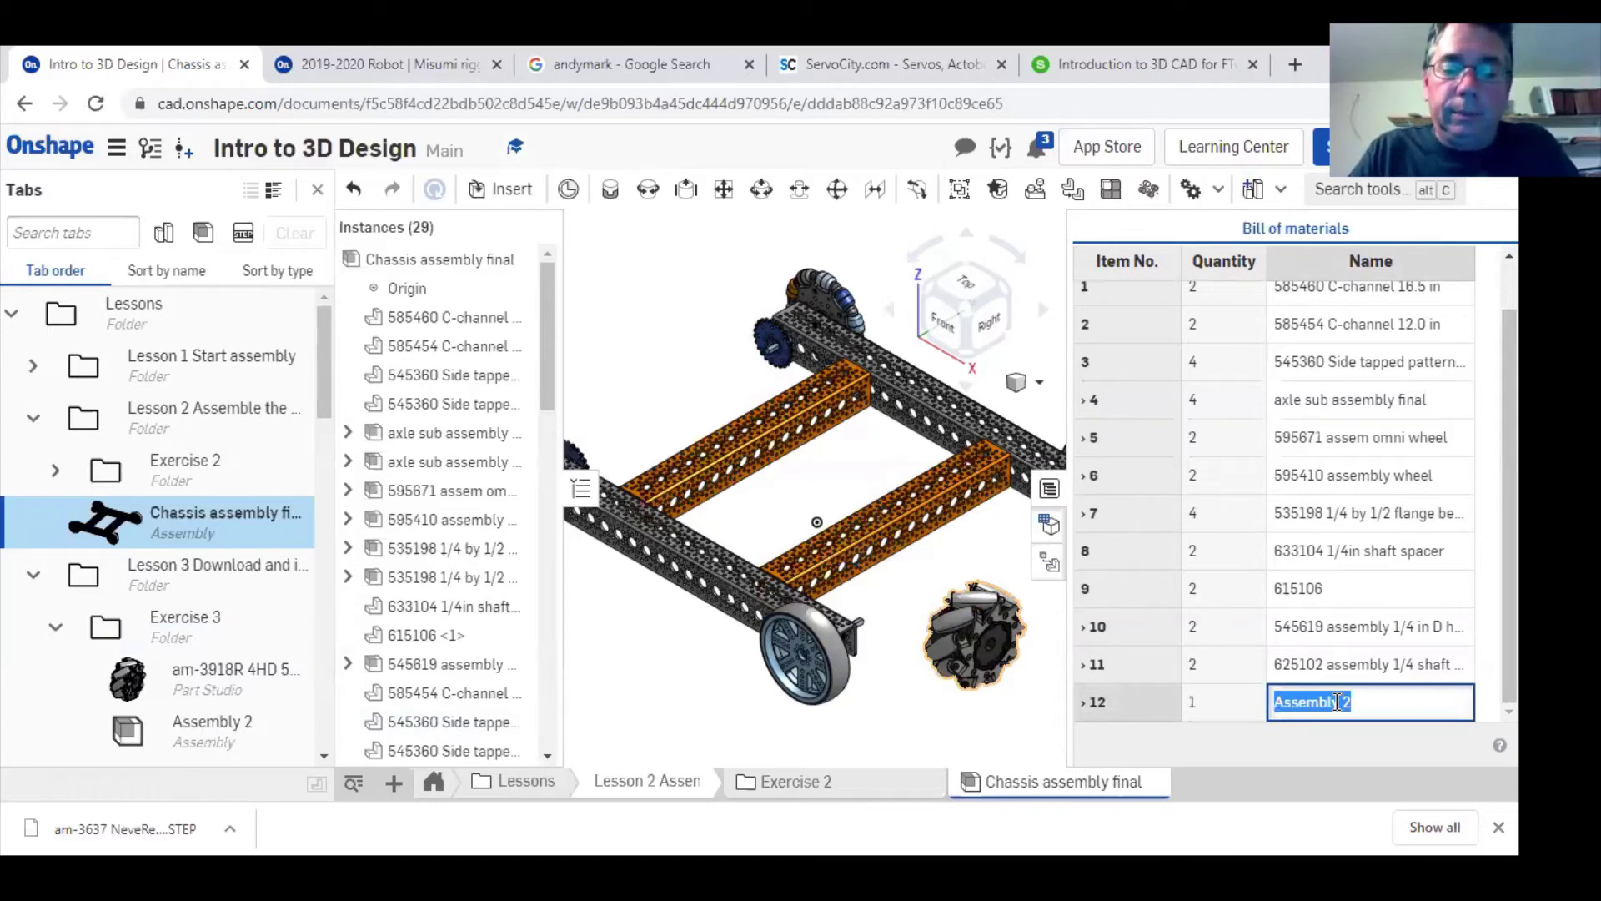
pyautogui.write('Anday')
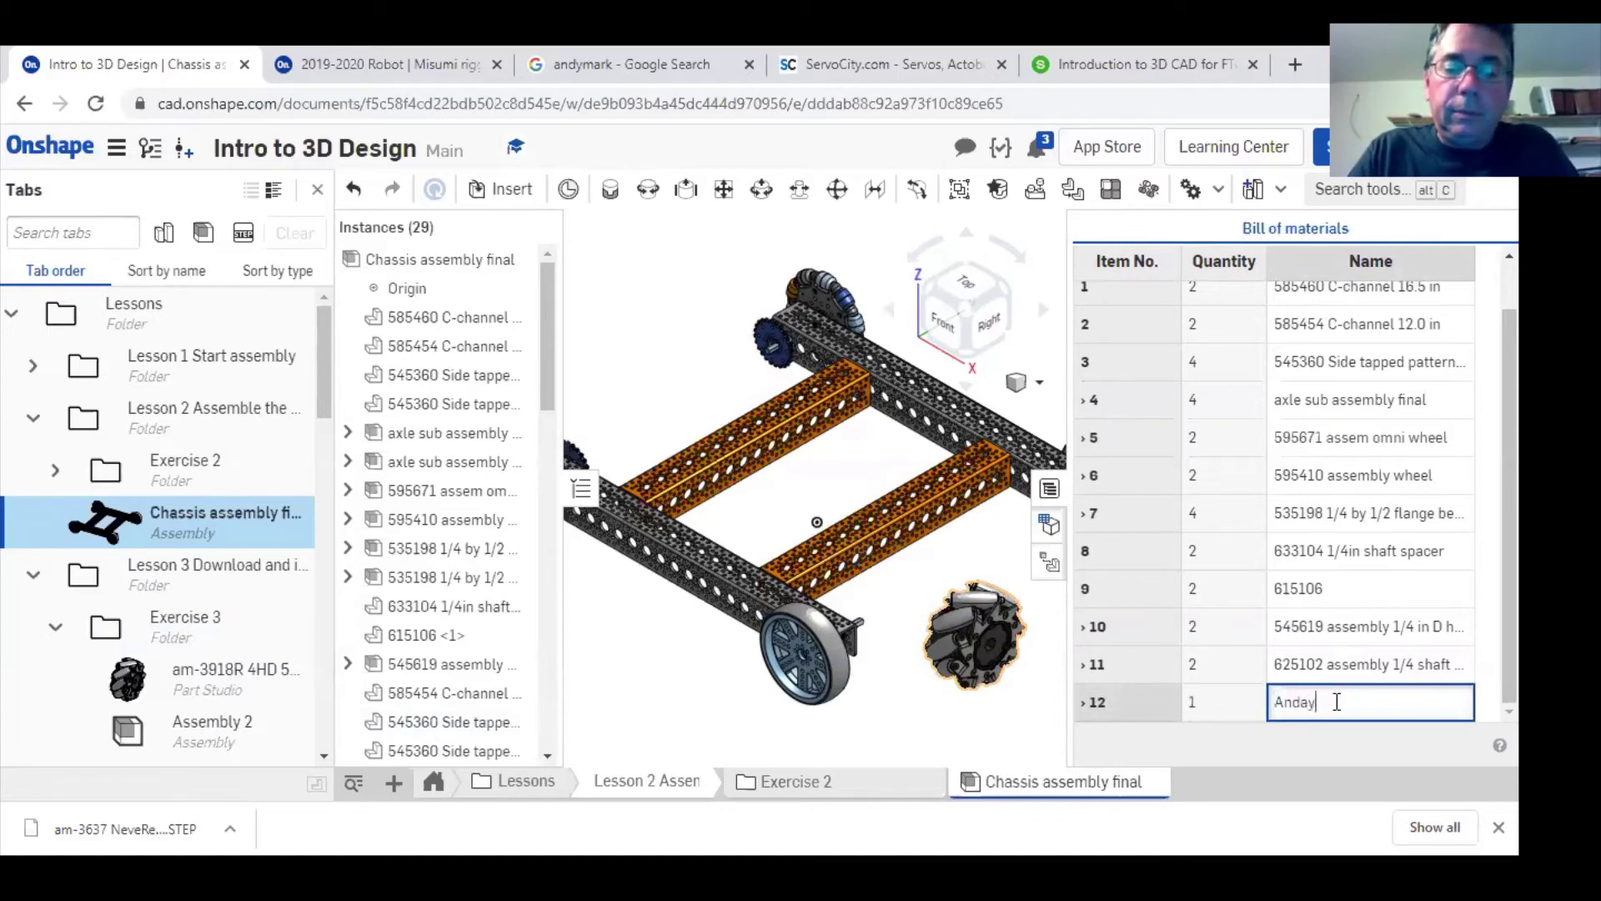
pyautogui.write('y Mark ')
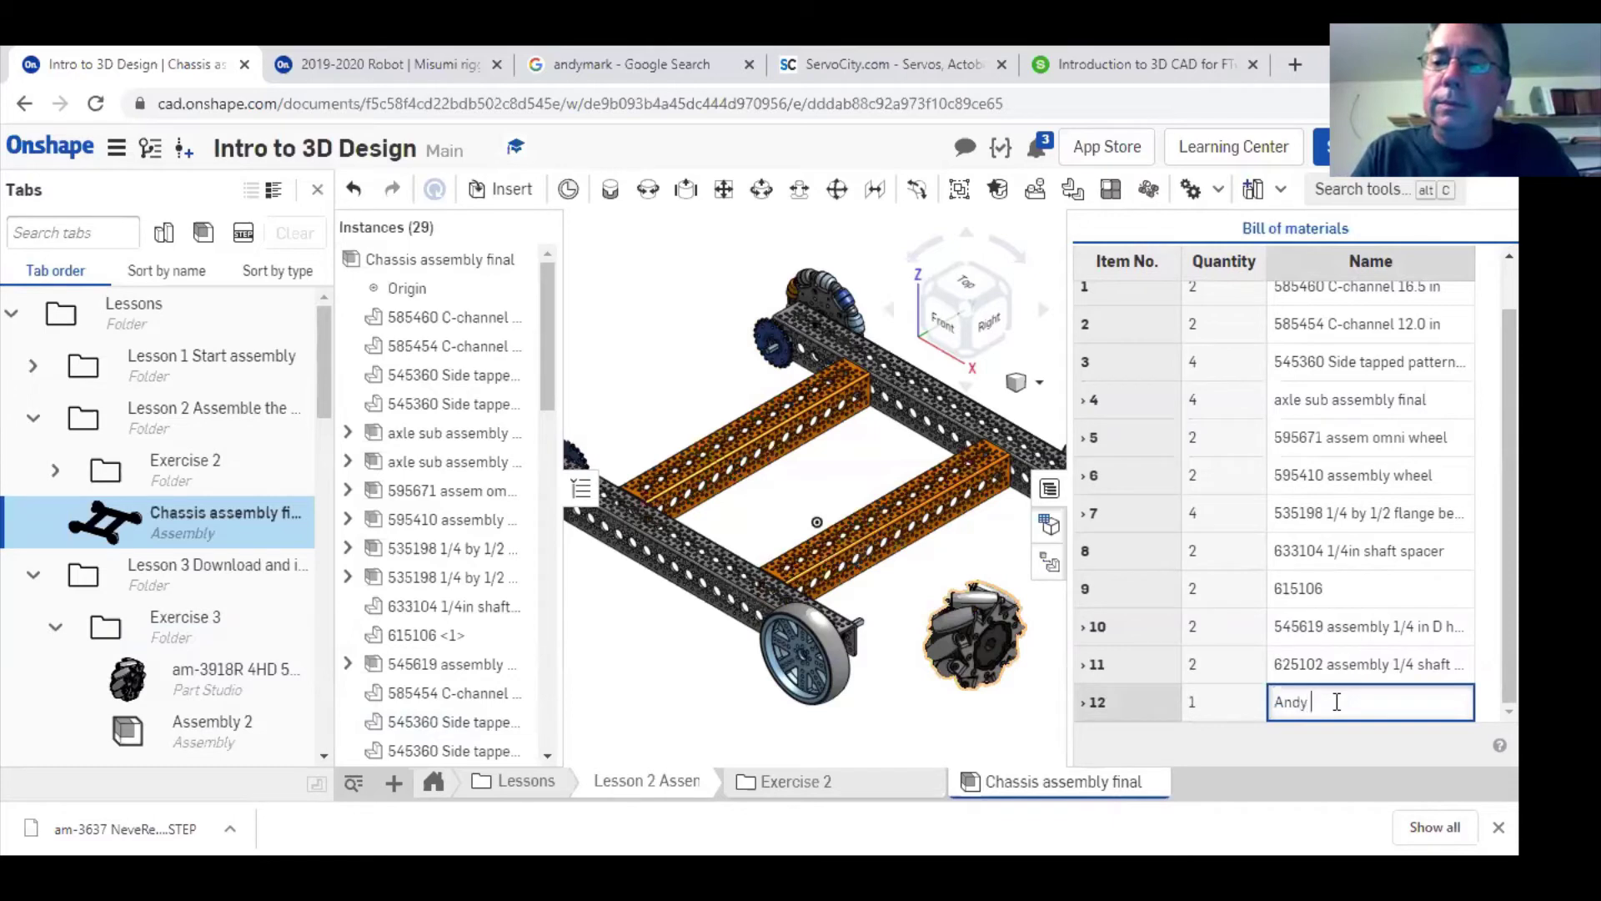
pyautogui.write('M')
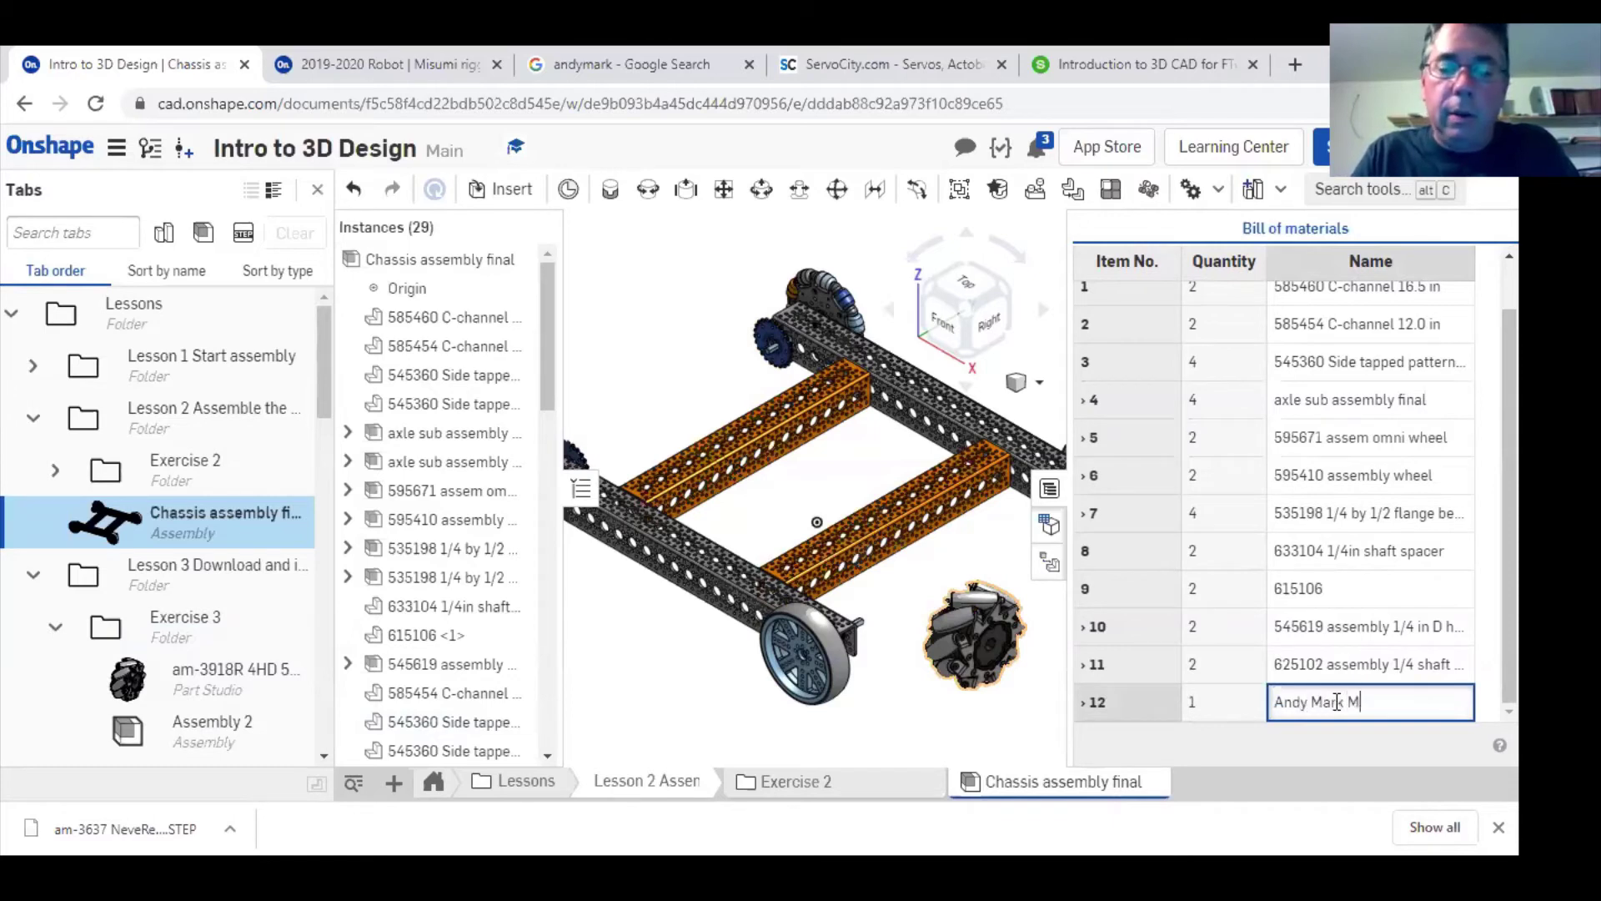
pyautogui.write('. Whe')
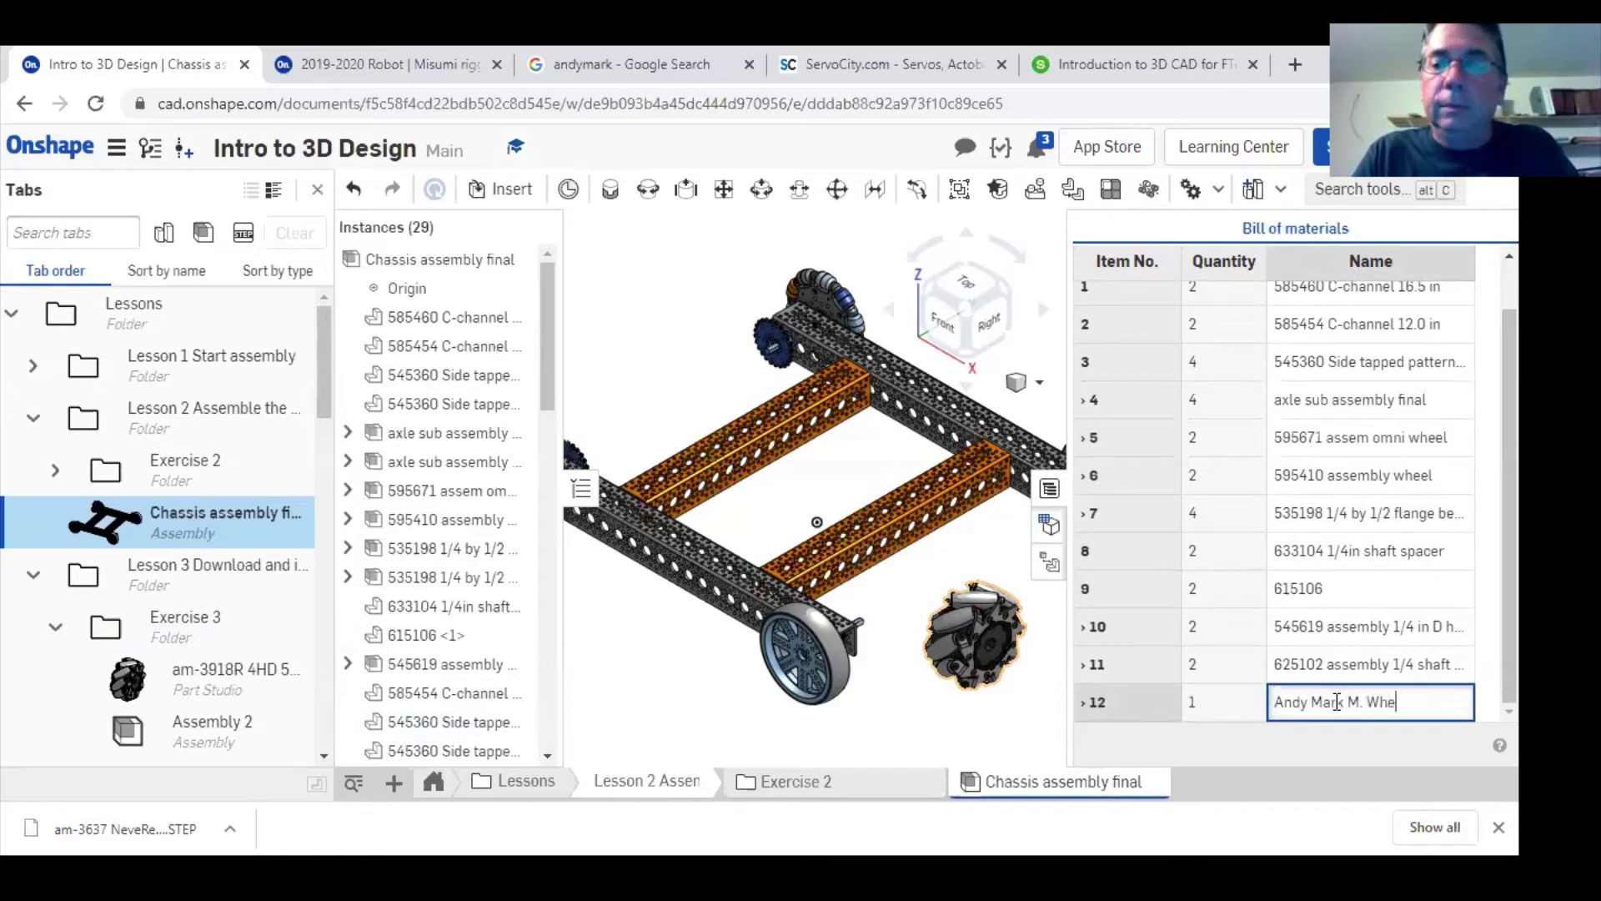
pyautogui.write('el')
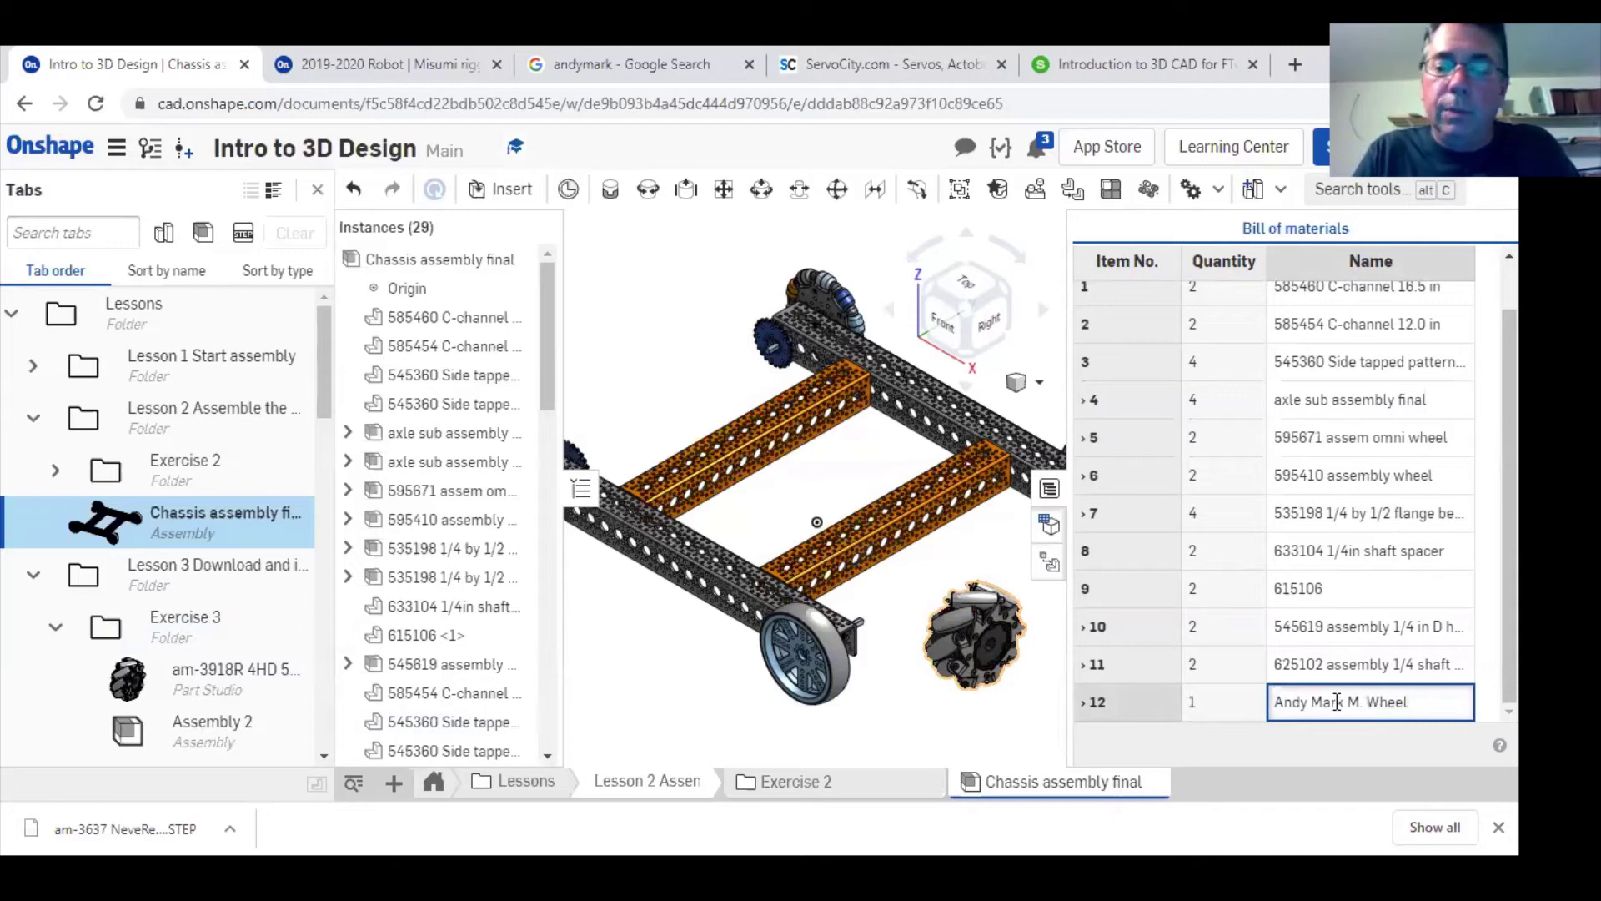
pyautogui.write(' Right')
pyautogui.press('Return')
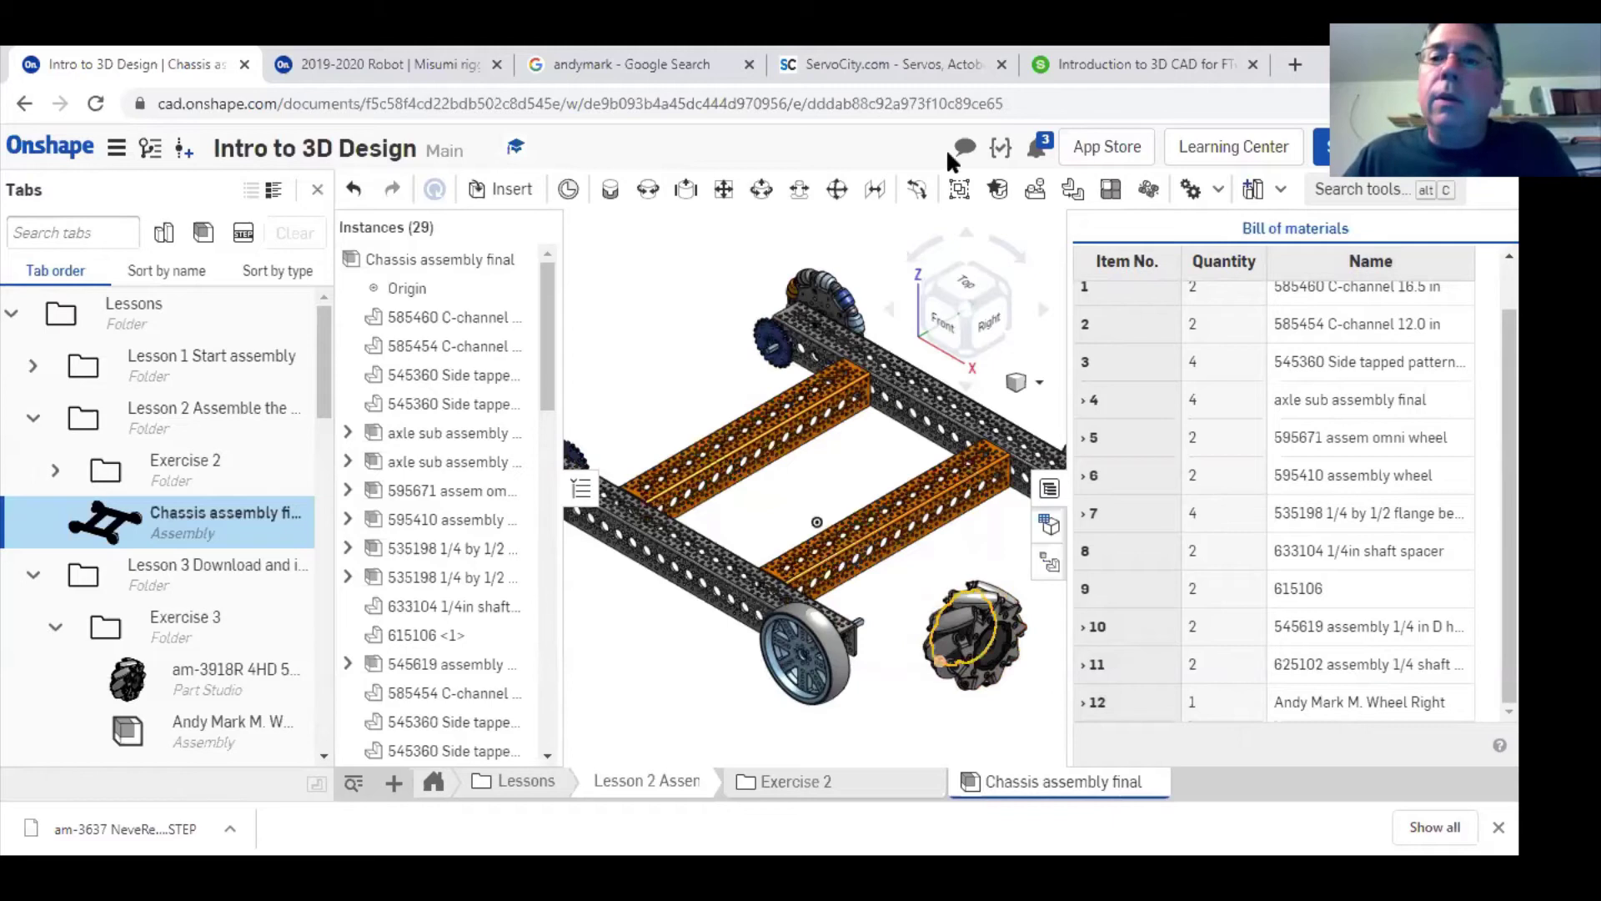
# - Close the bill of materials and open the Andy Mark M. Wheel Right assembly, checking its full name in the document's tab list
pyautogui.click(1049, 490)
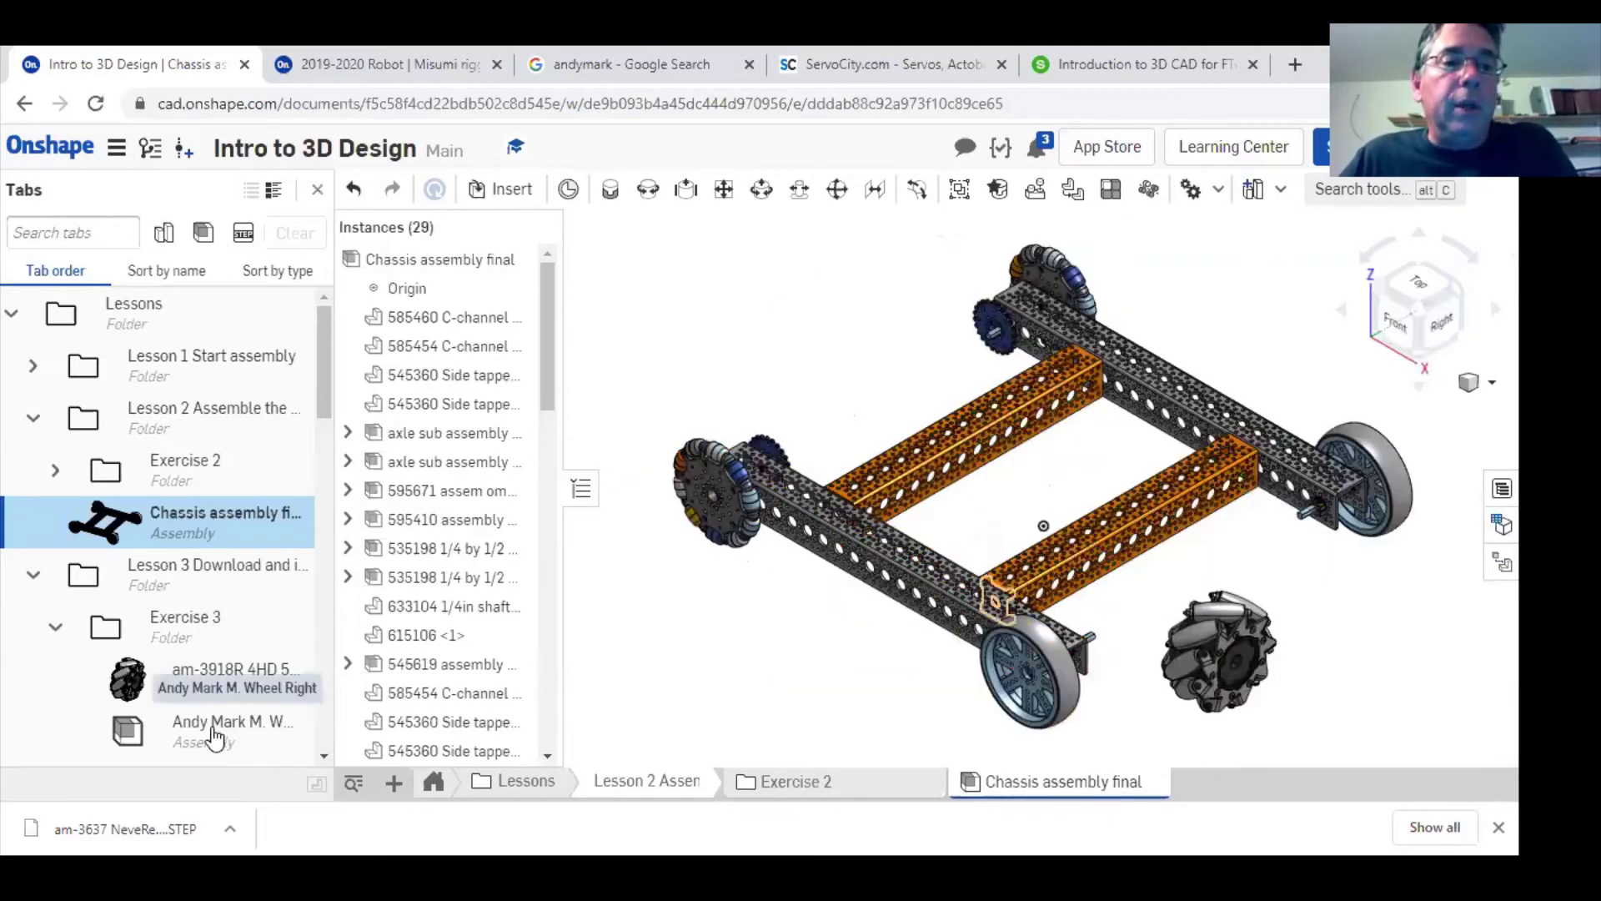
pyautogui.click(215, 734)
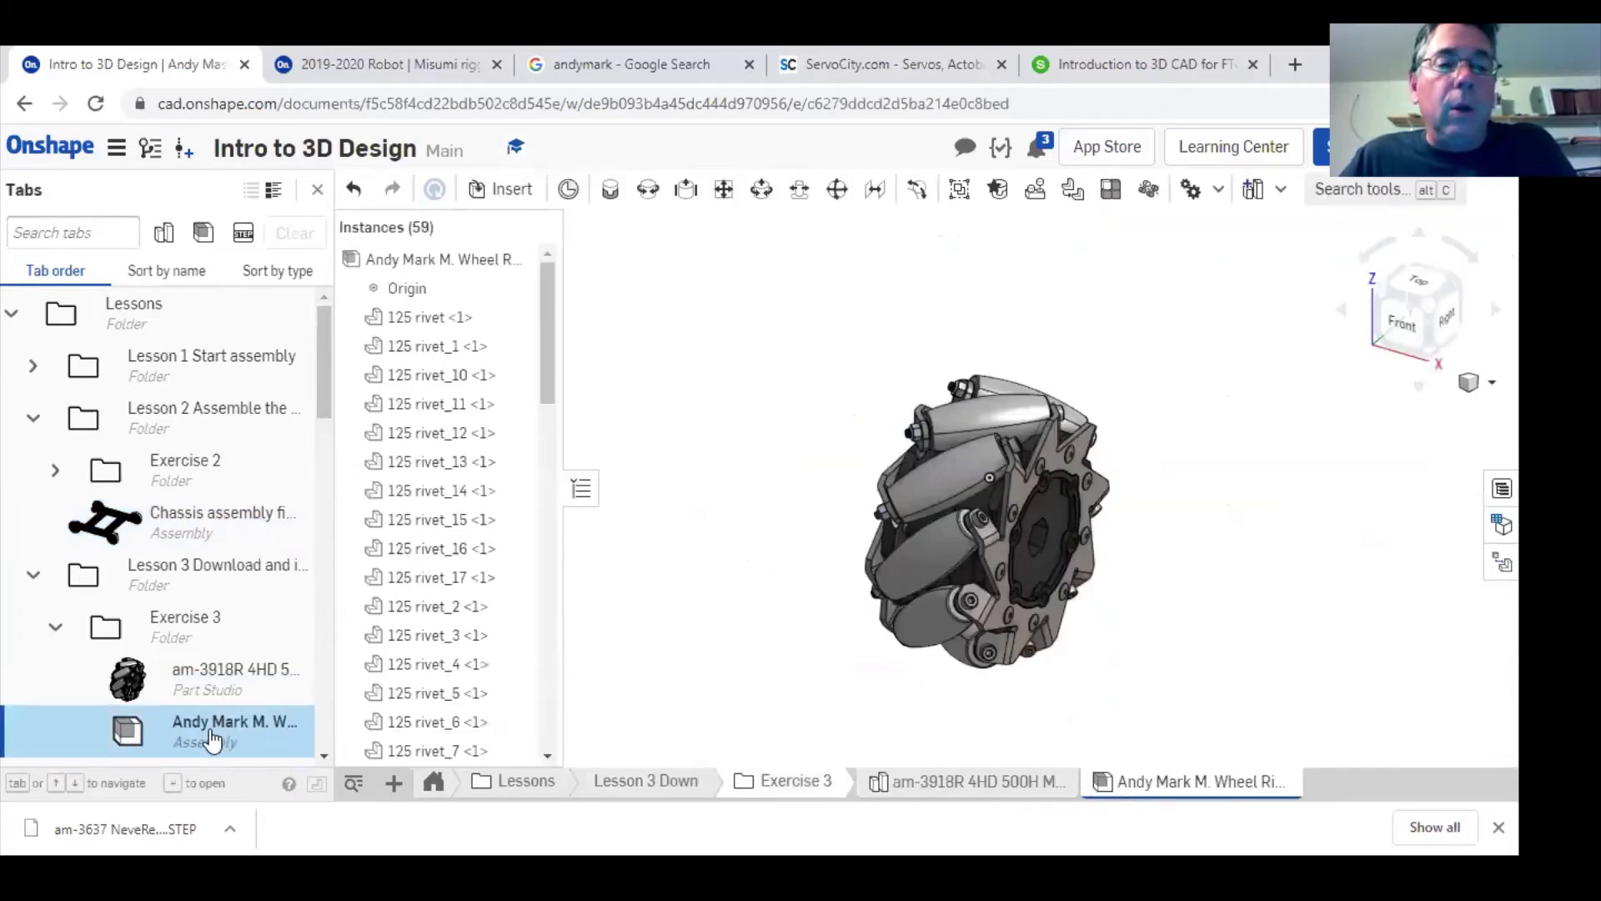
pyautogui.moveTo(330, 726); pyautogui.dragTo(655, 727)
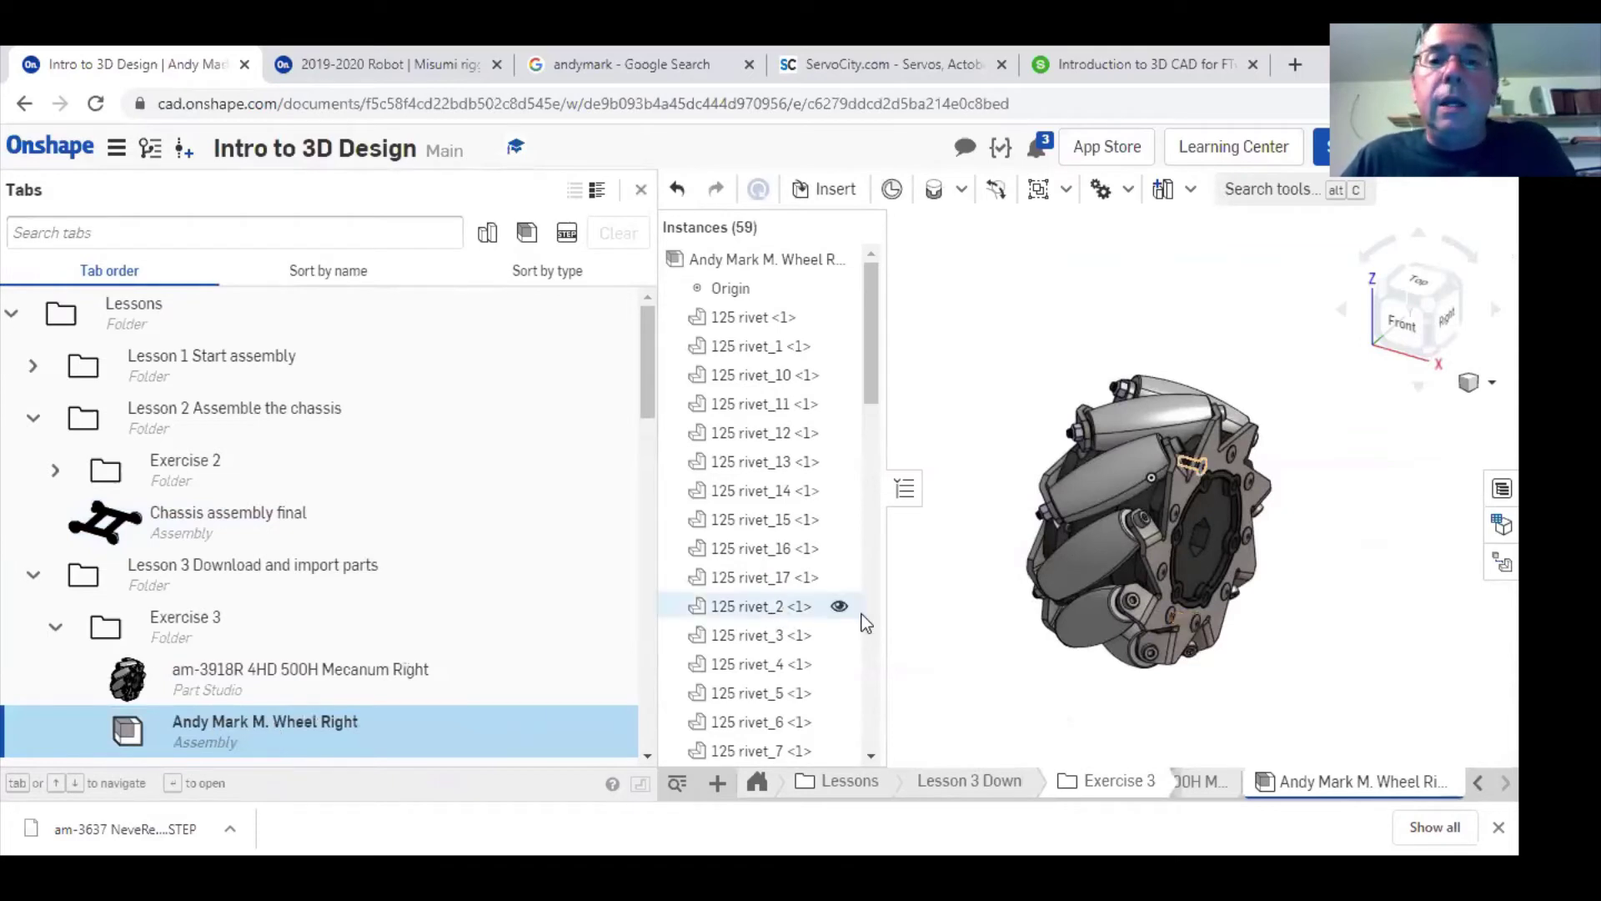
pyautogui.moveTo(655, 644); pyautogui.dragTo(361, 643)
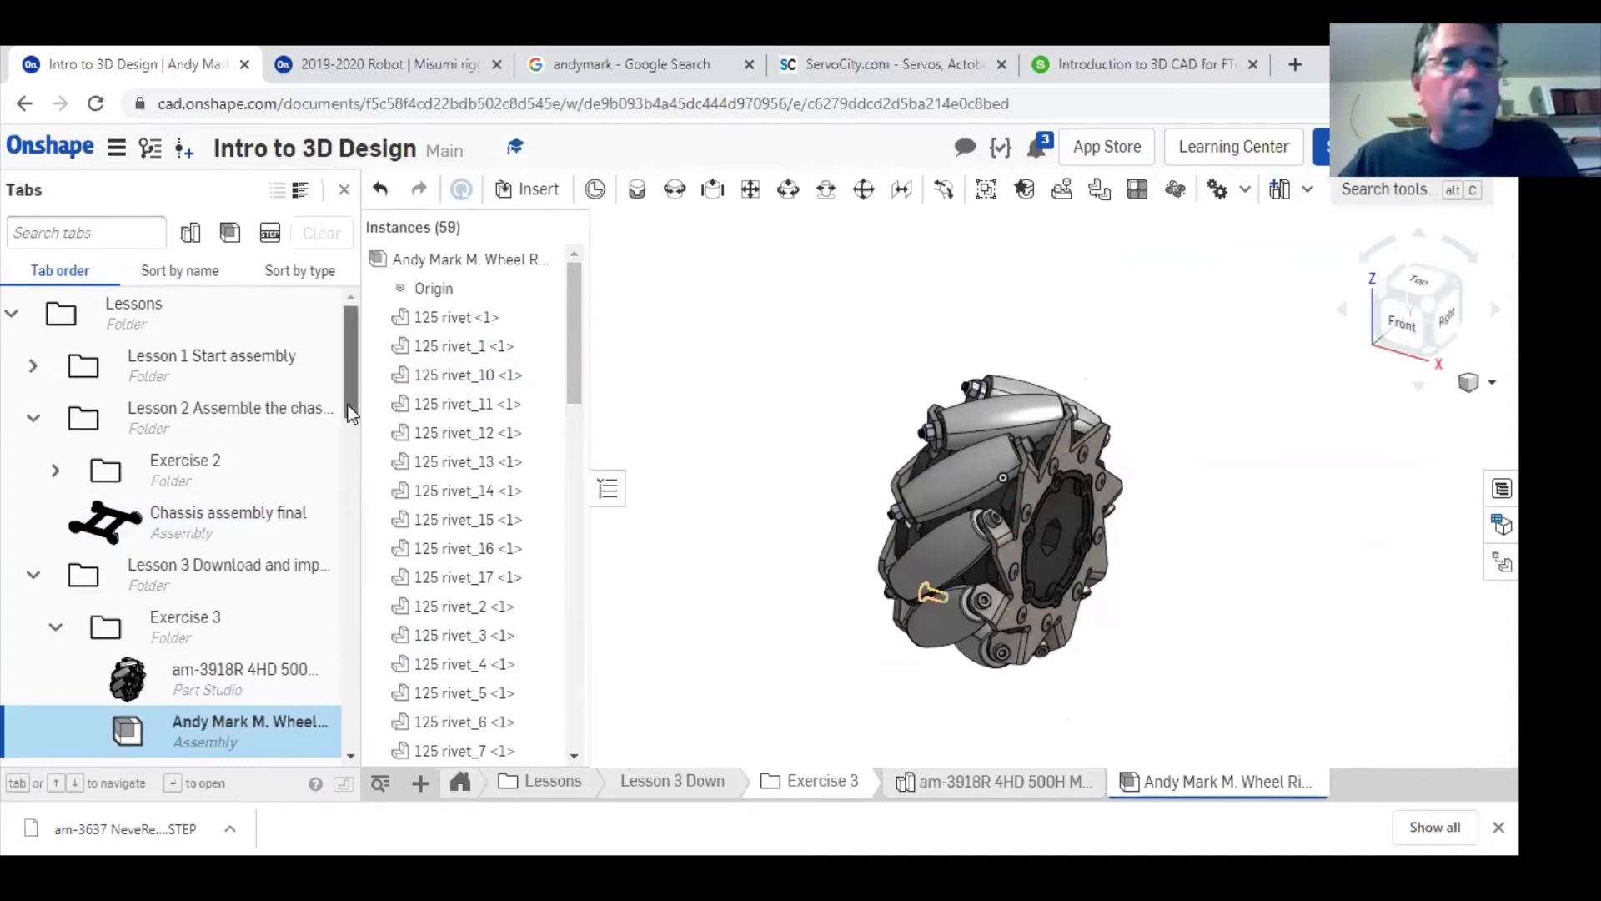
# - Create a new part studio in the Exercise 5 folder of Lesson 5
pyautogui.moveTo(350, 412); pyautogui.dragTo(345, 505)
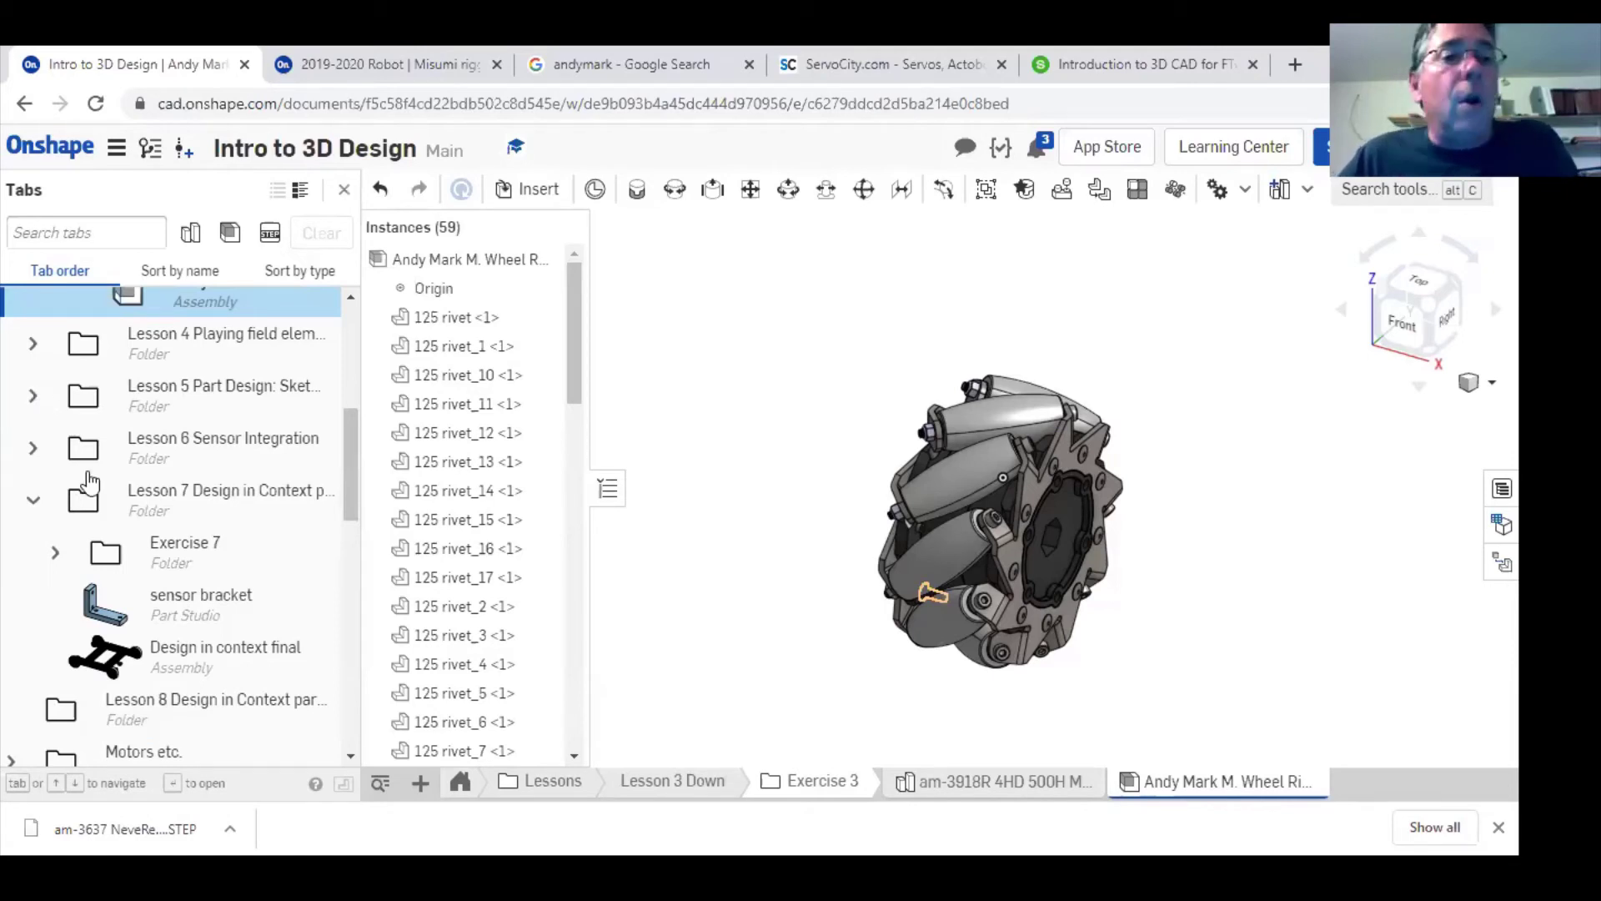
pyautogui.click(33, 396)
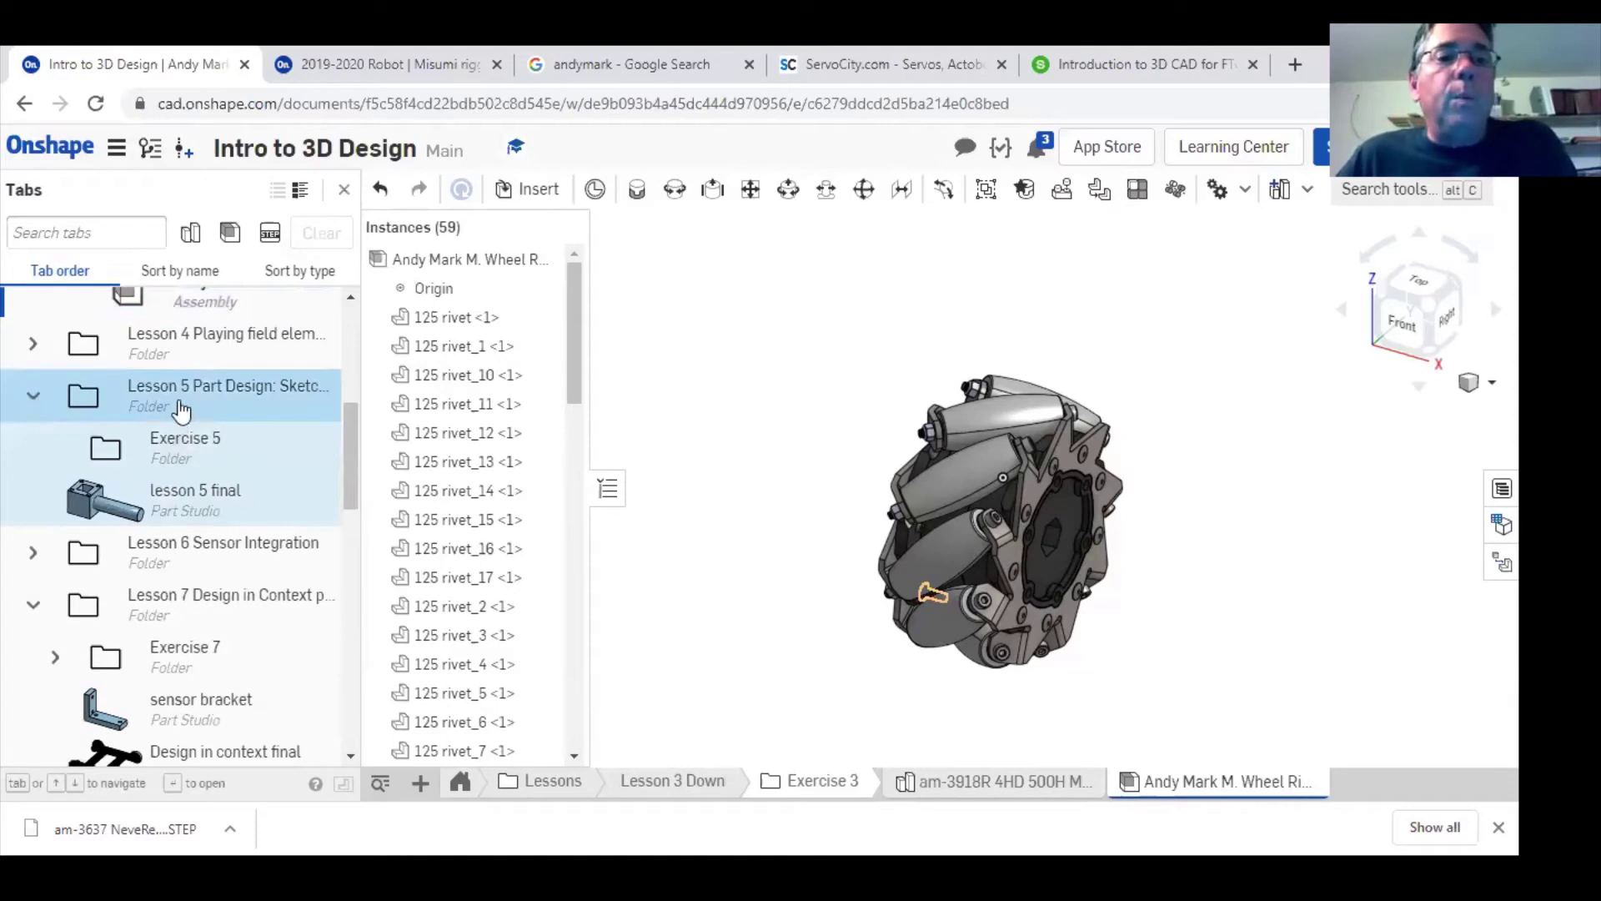
pyautogui.rightClick(166, 447)
pyautogui.moveTo(192, 457)
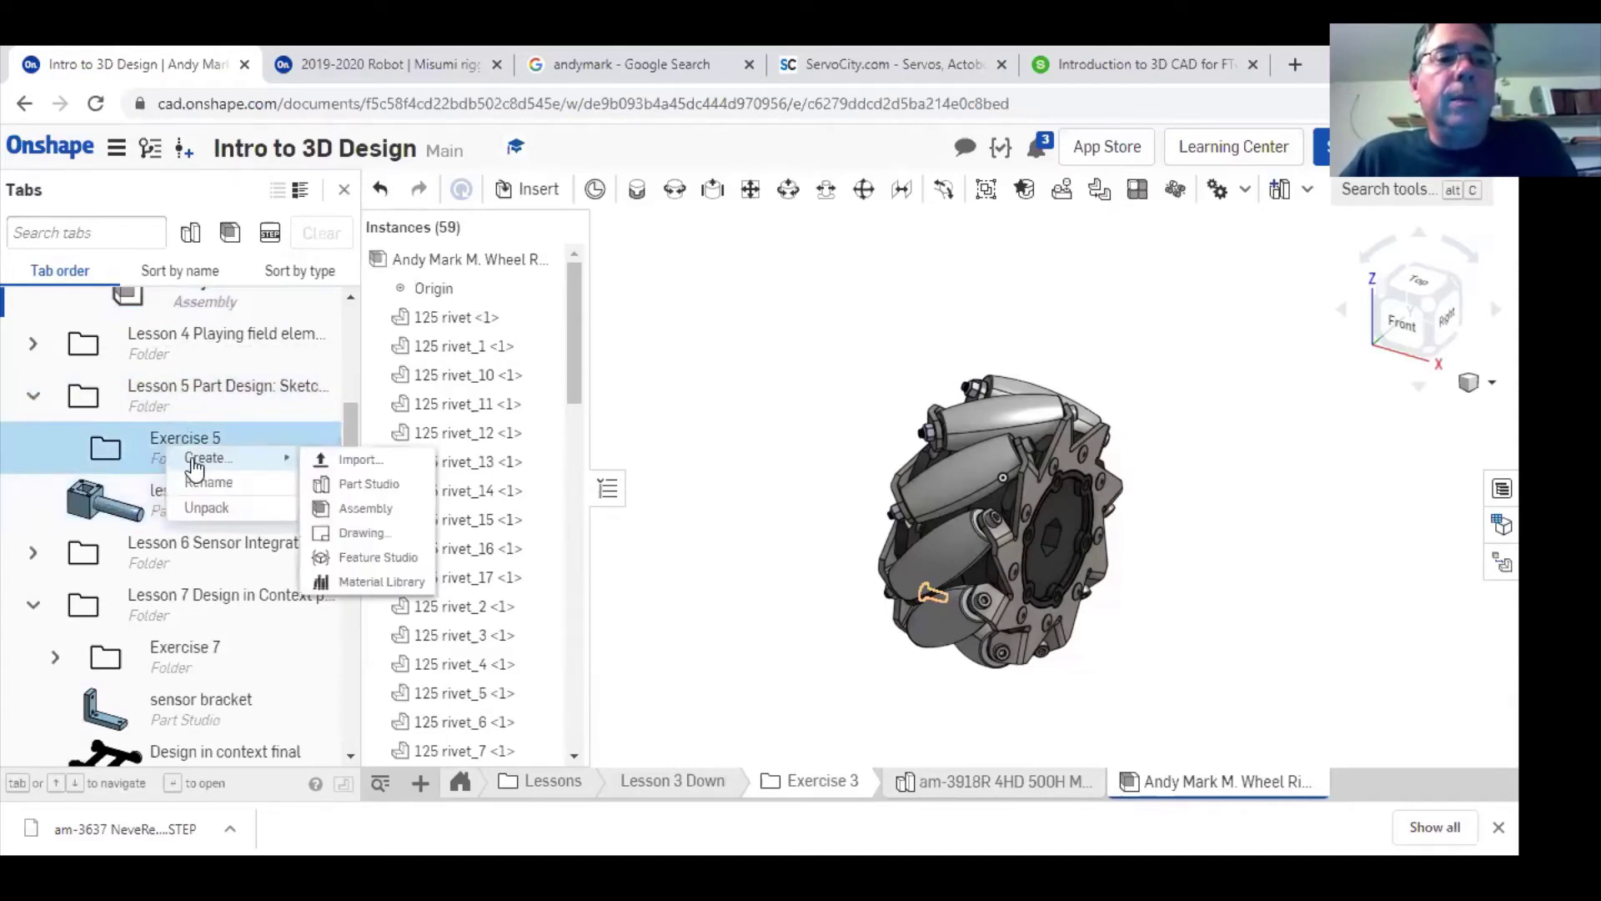
pyautogui.click(365, 486)
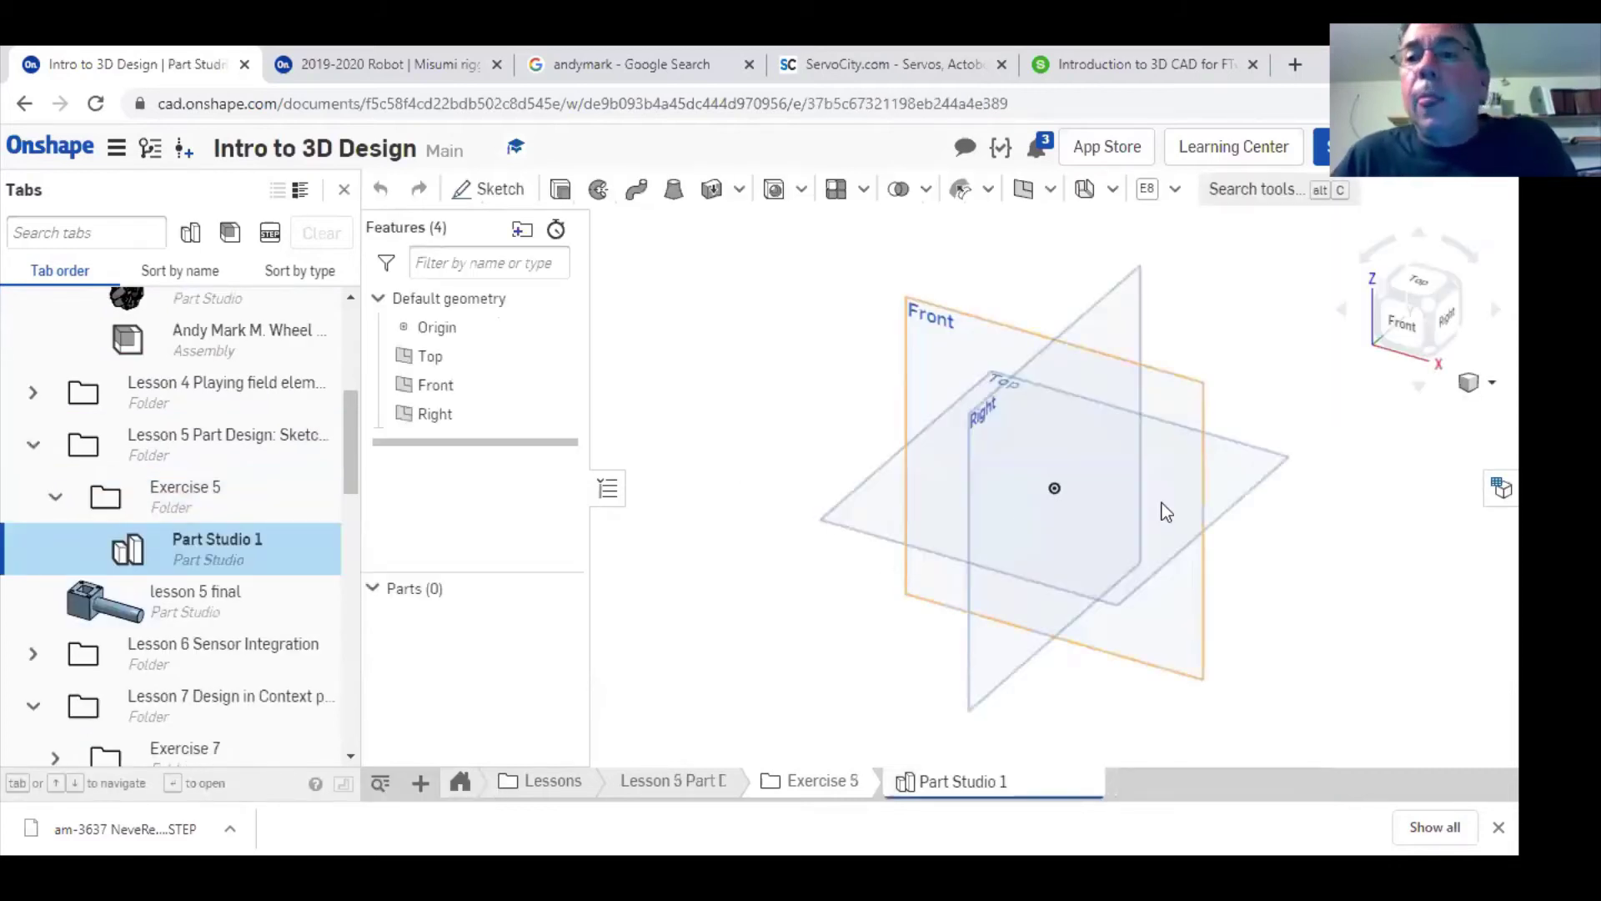
# - Start a sketch on the Top plane and draw a 2 by 2 in center-point rectangle centred on the origin
pyautogui.click(487, 192)
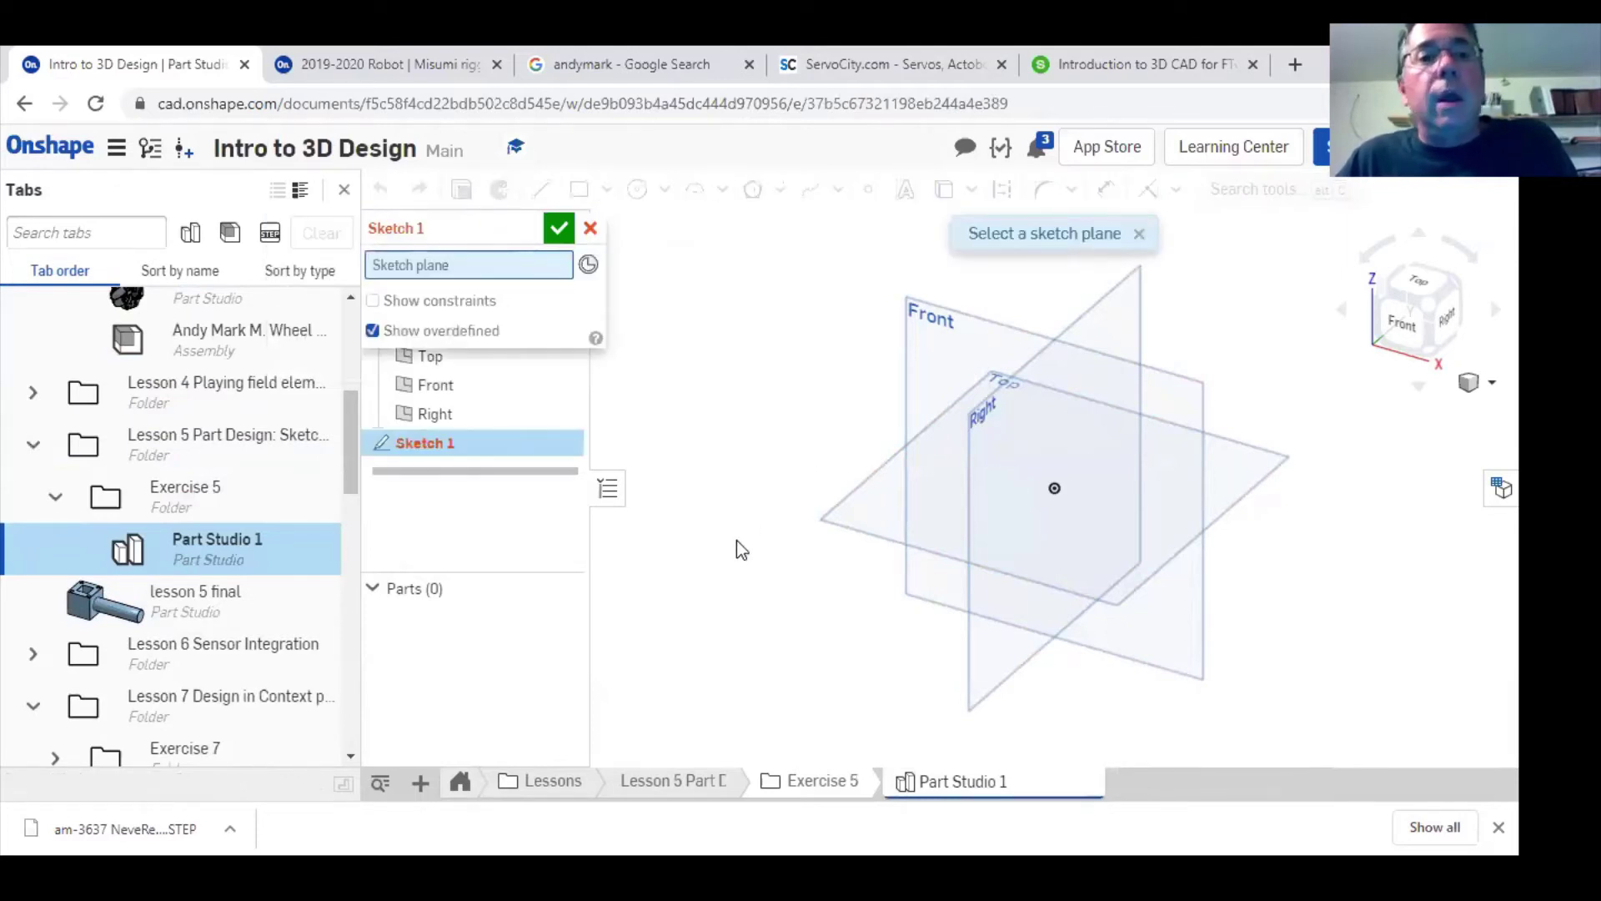
pyautogui.click(879, 497)
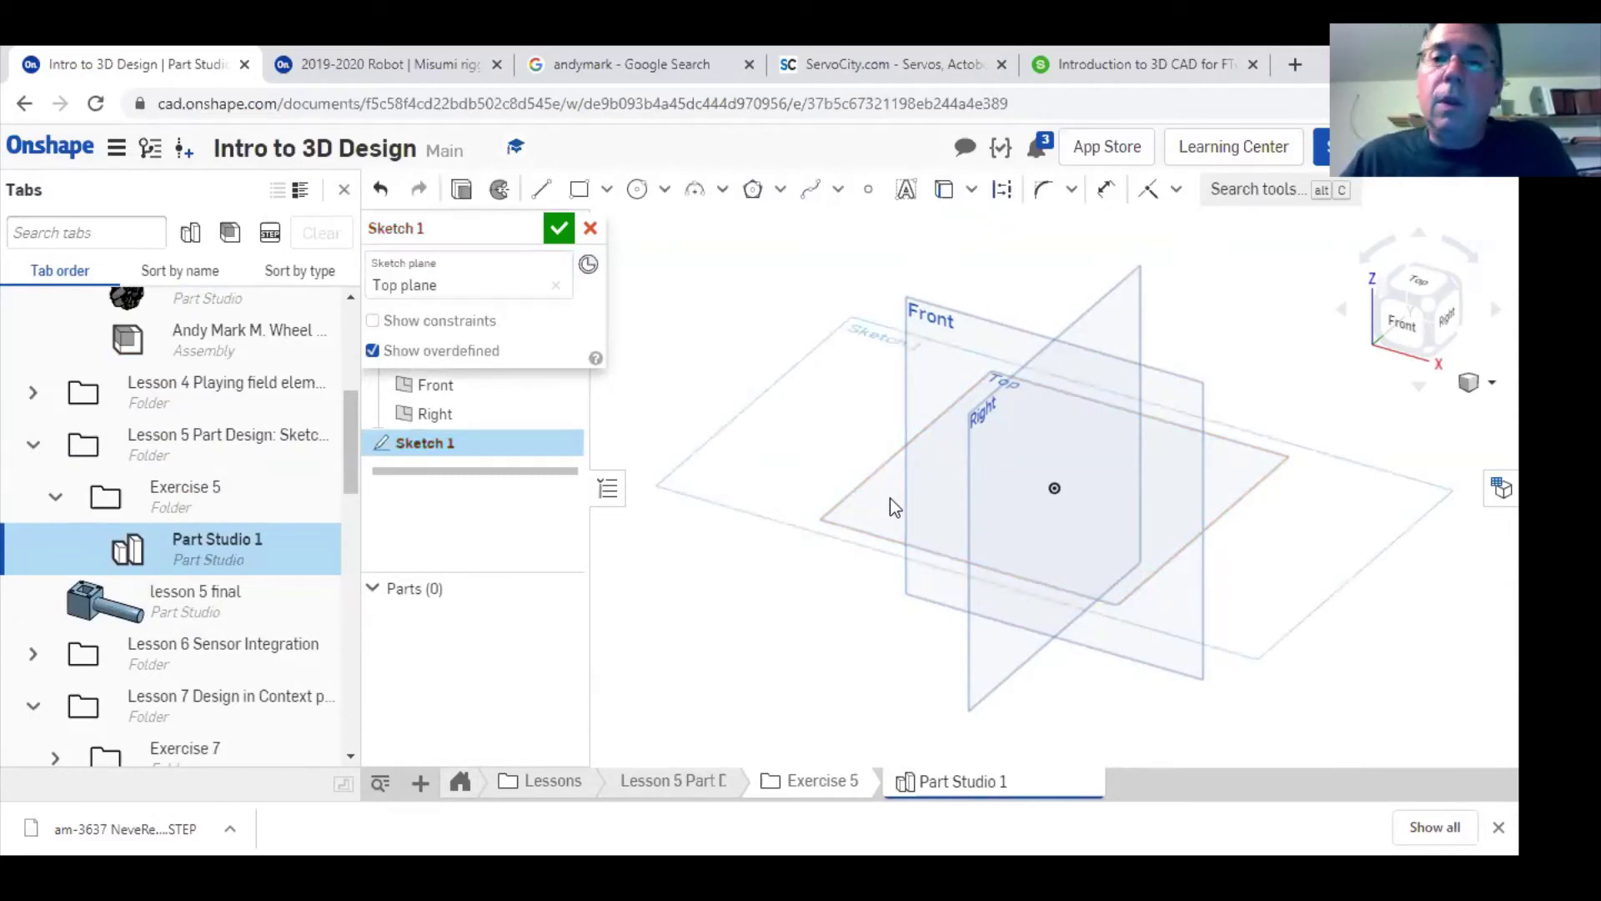
pyautogui.rightClick(884, 503)
pyautogui.click(945, 786)
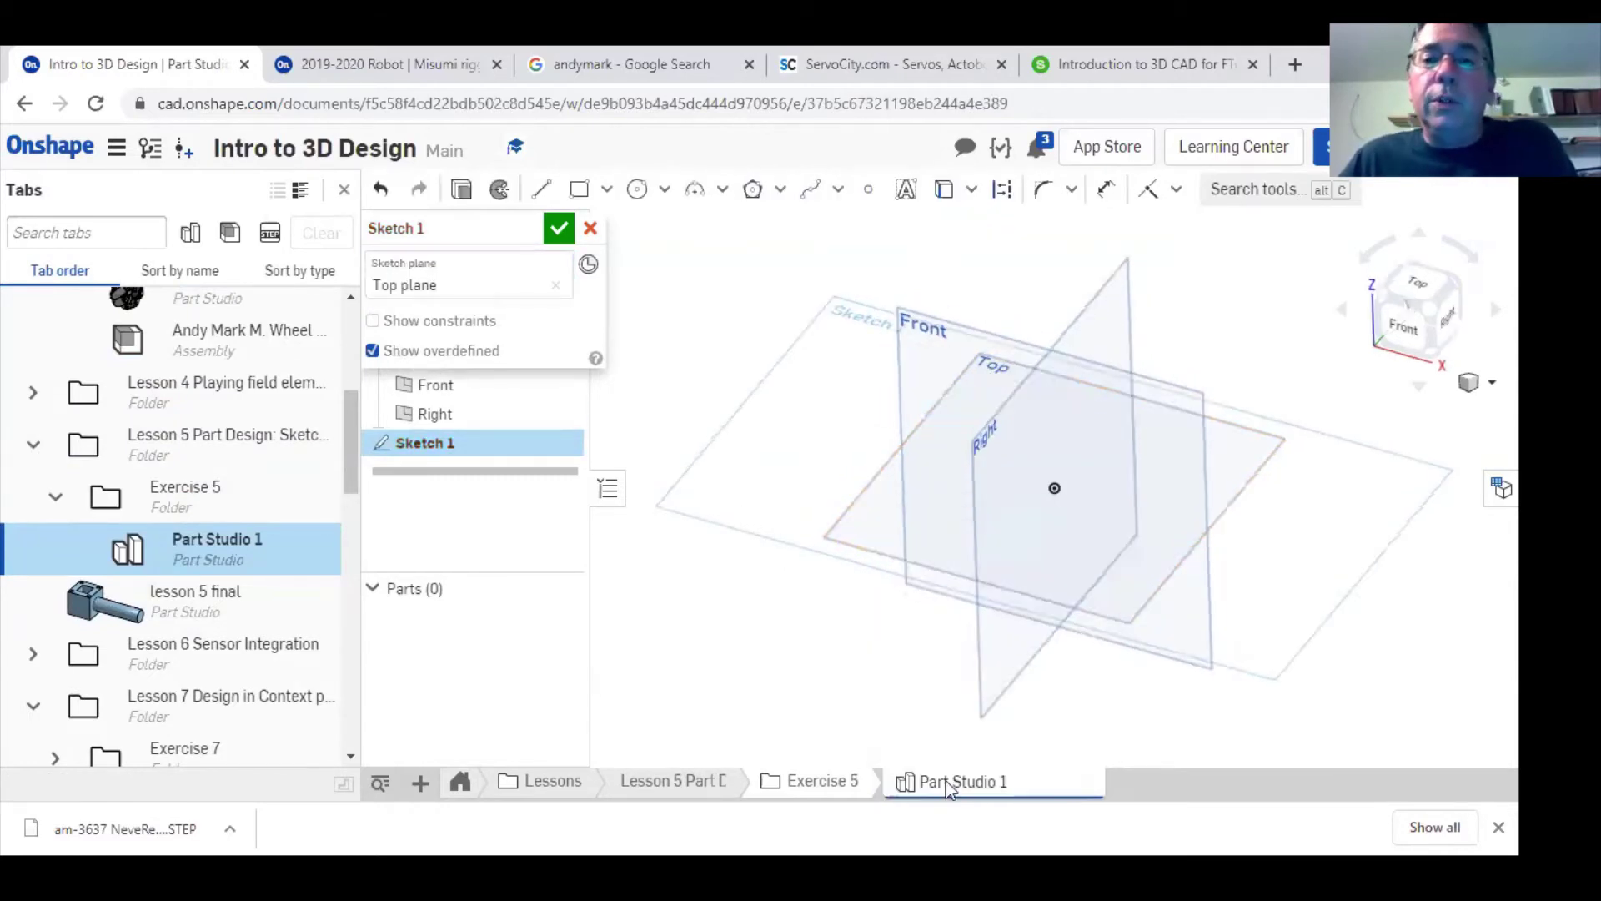
pyautogui.click(606, 190)
pyautogui.click(667, 264)
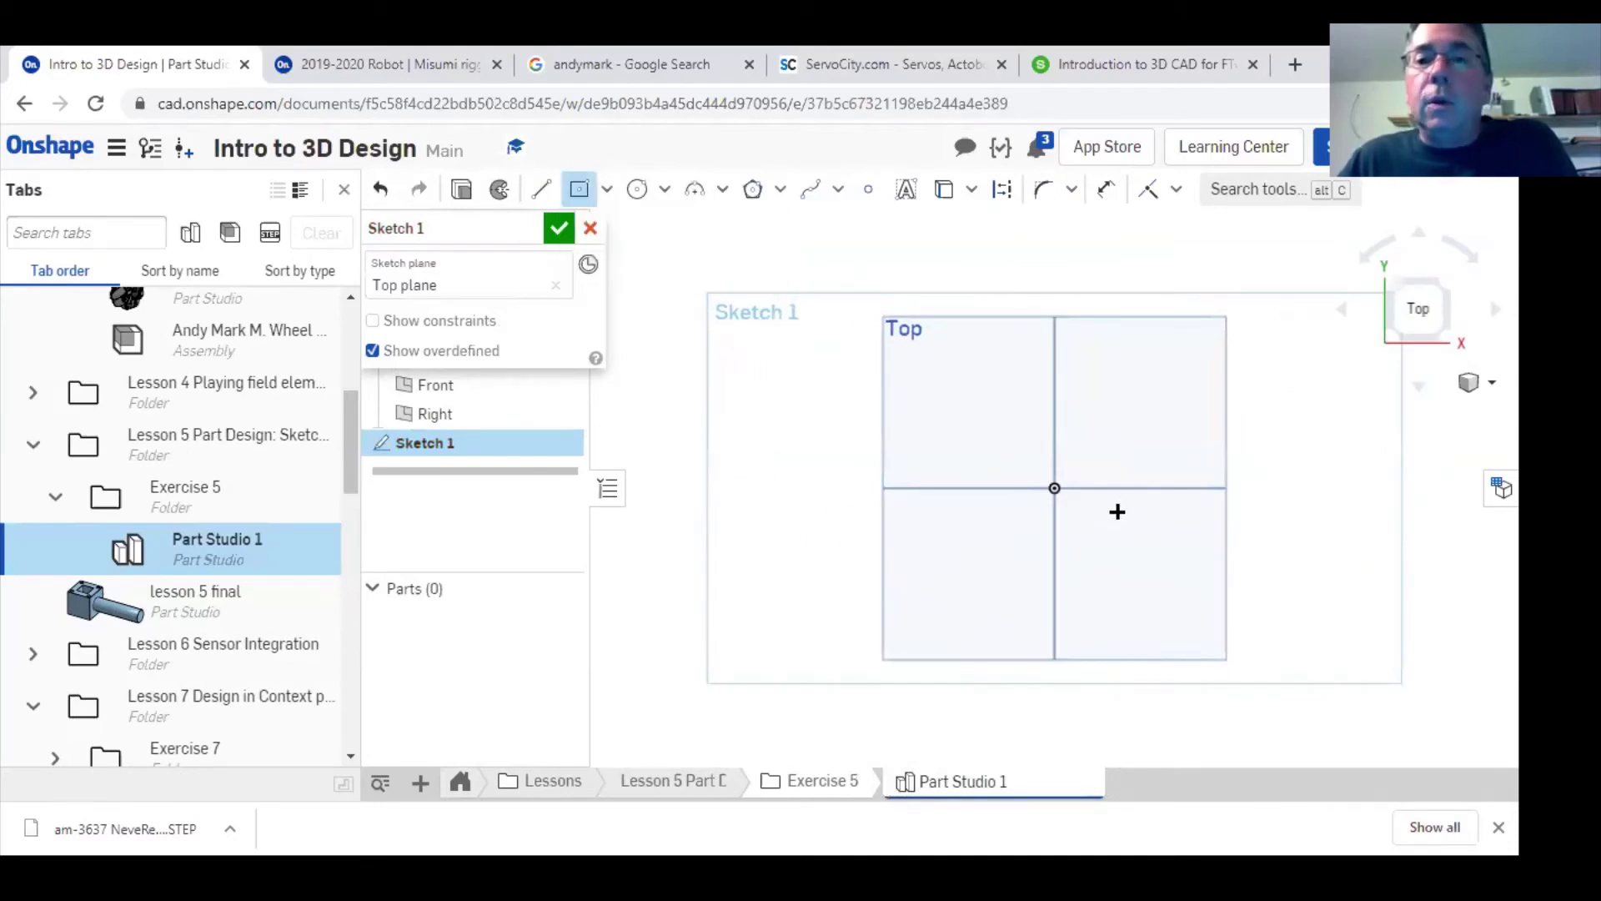
pyautogui.click(1054, 488)
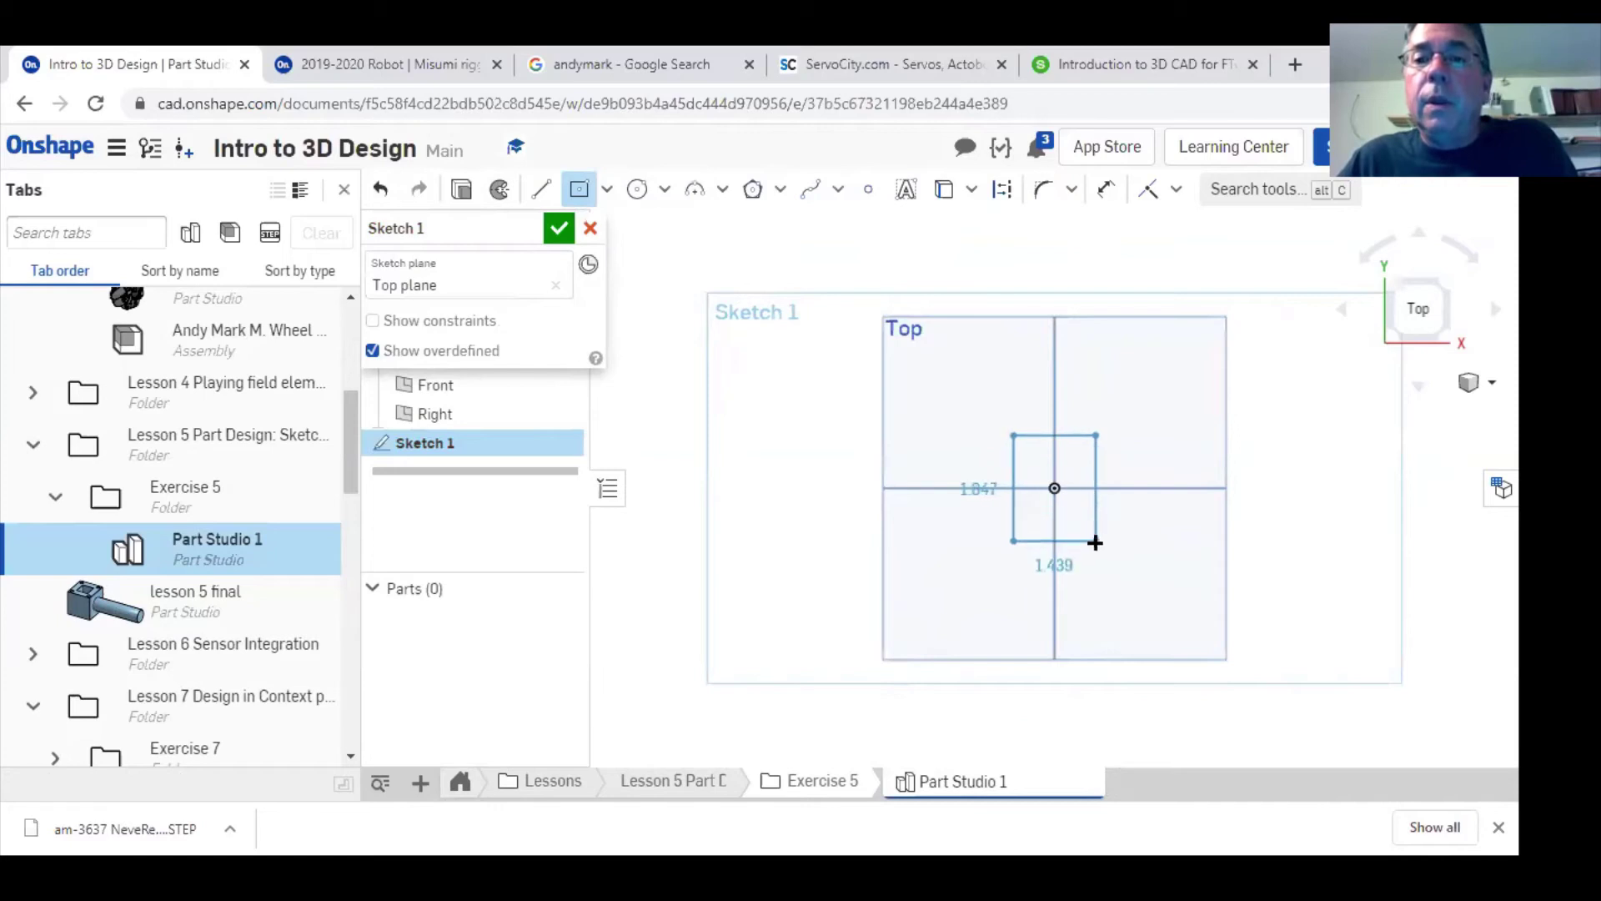
pyautogui.click(1109, 542)
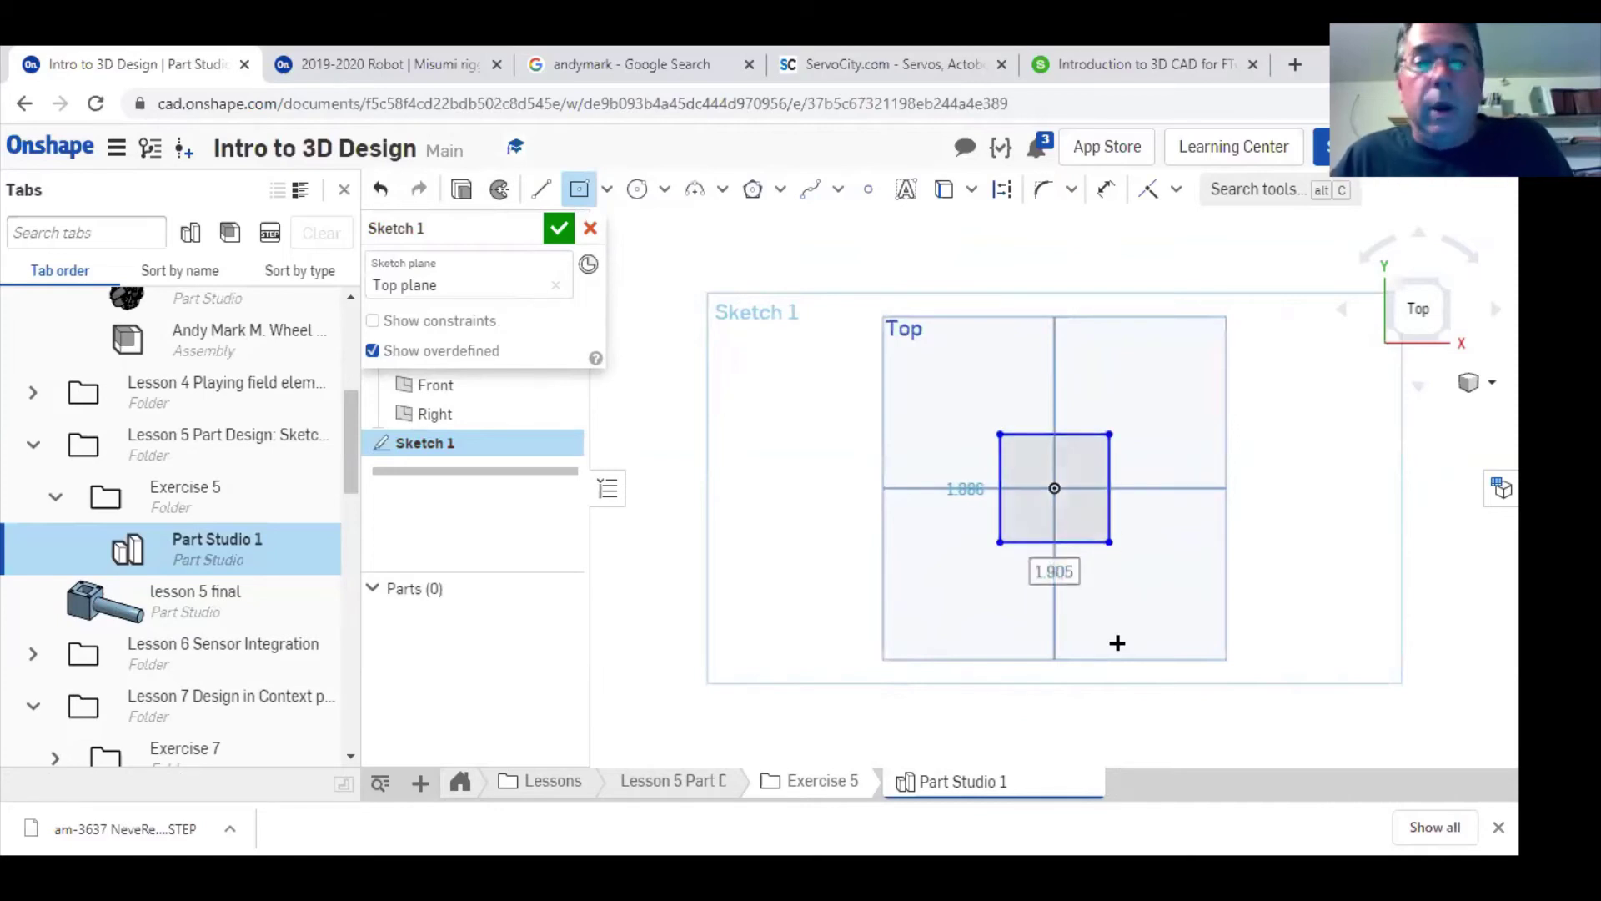
pyautogui.write('2')
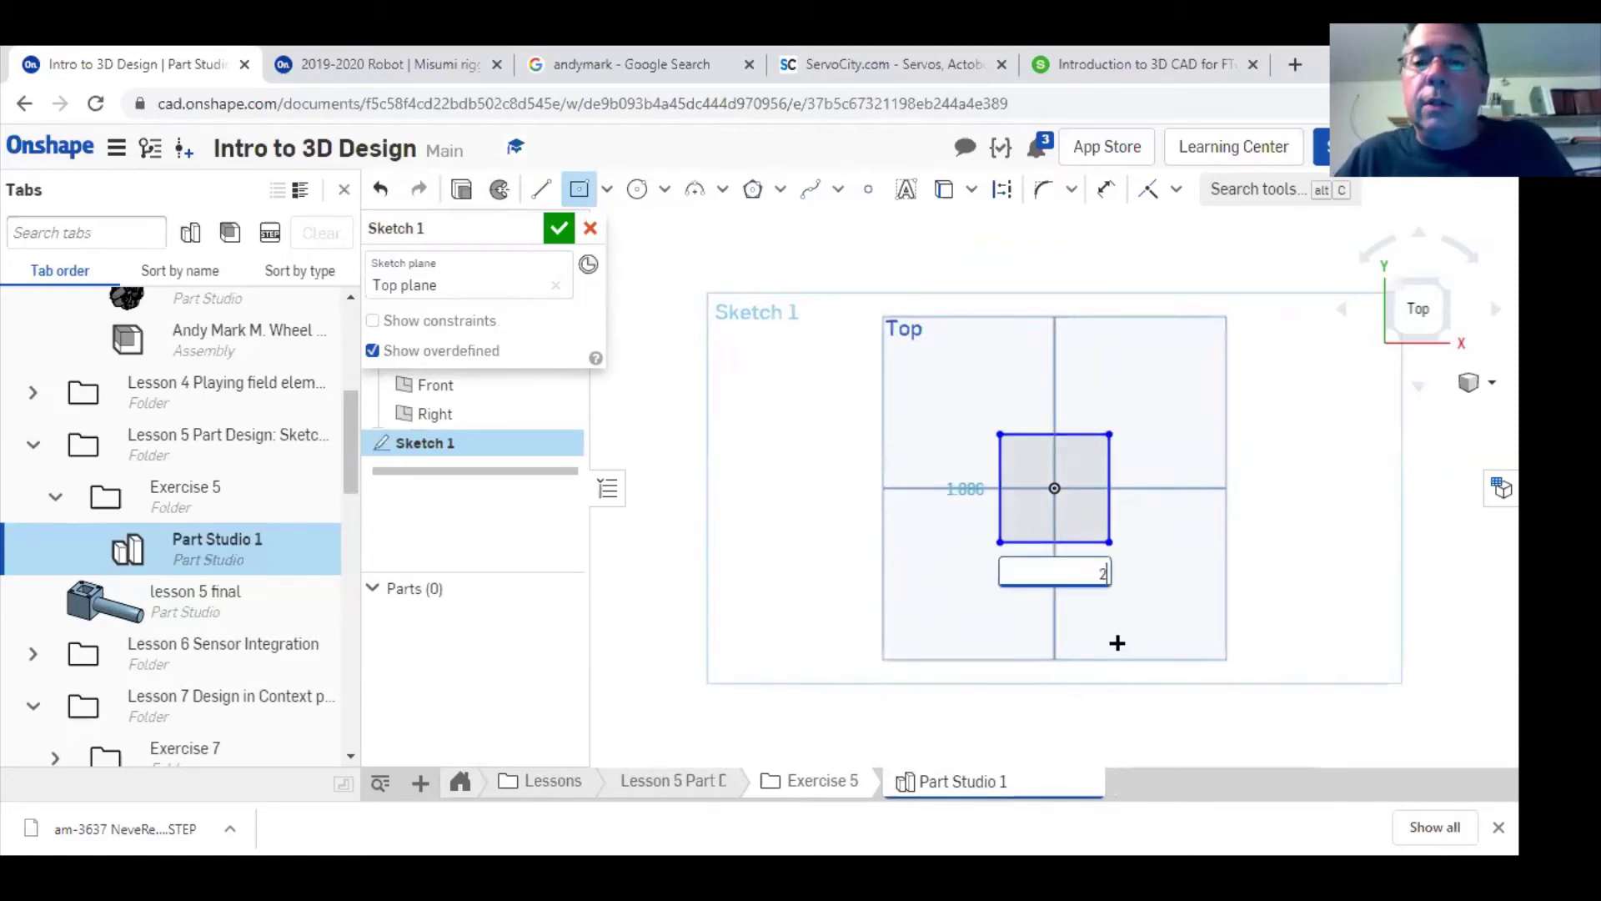
pyautogui.press('Tab')
pyautogui.write('2')
pyautogui.press('Return')
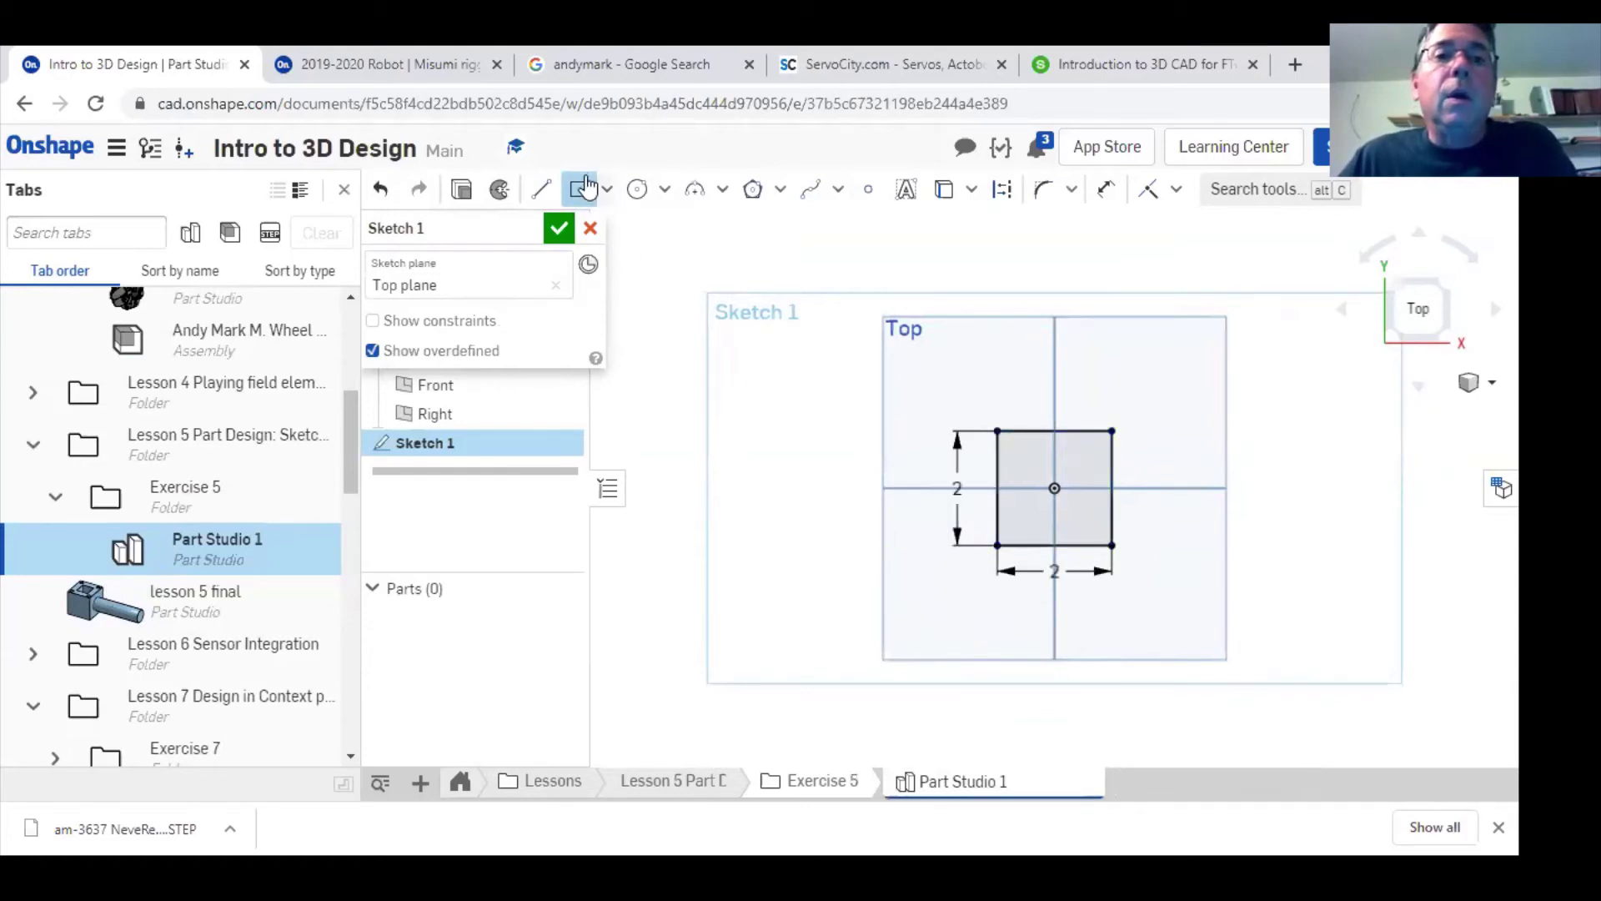
# - Draw a 1 by 1 in center-point rectangle centred on the origin inside the larger square and finish the sketch
pyautogui.click(586, 184)
pyautogui.click(1054, 488)
pyautogui.click(1084, 516)
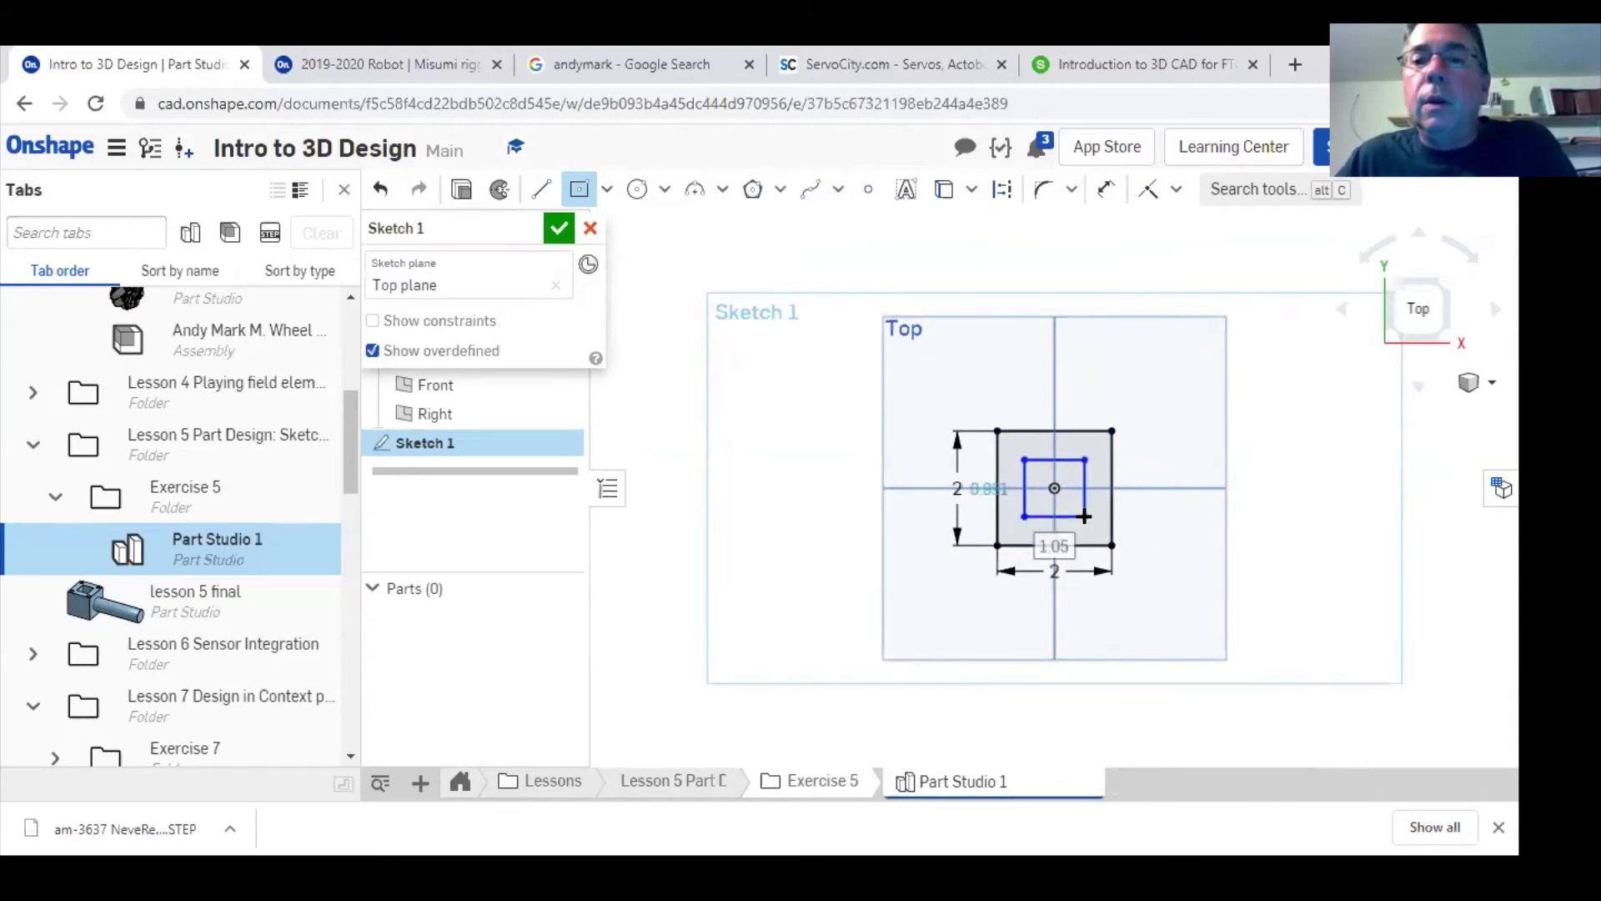
pyautogui.write('1')
pyautogui.press('Tab')
pyautogui.write('1')
pyautogui.press('Return')
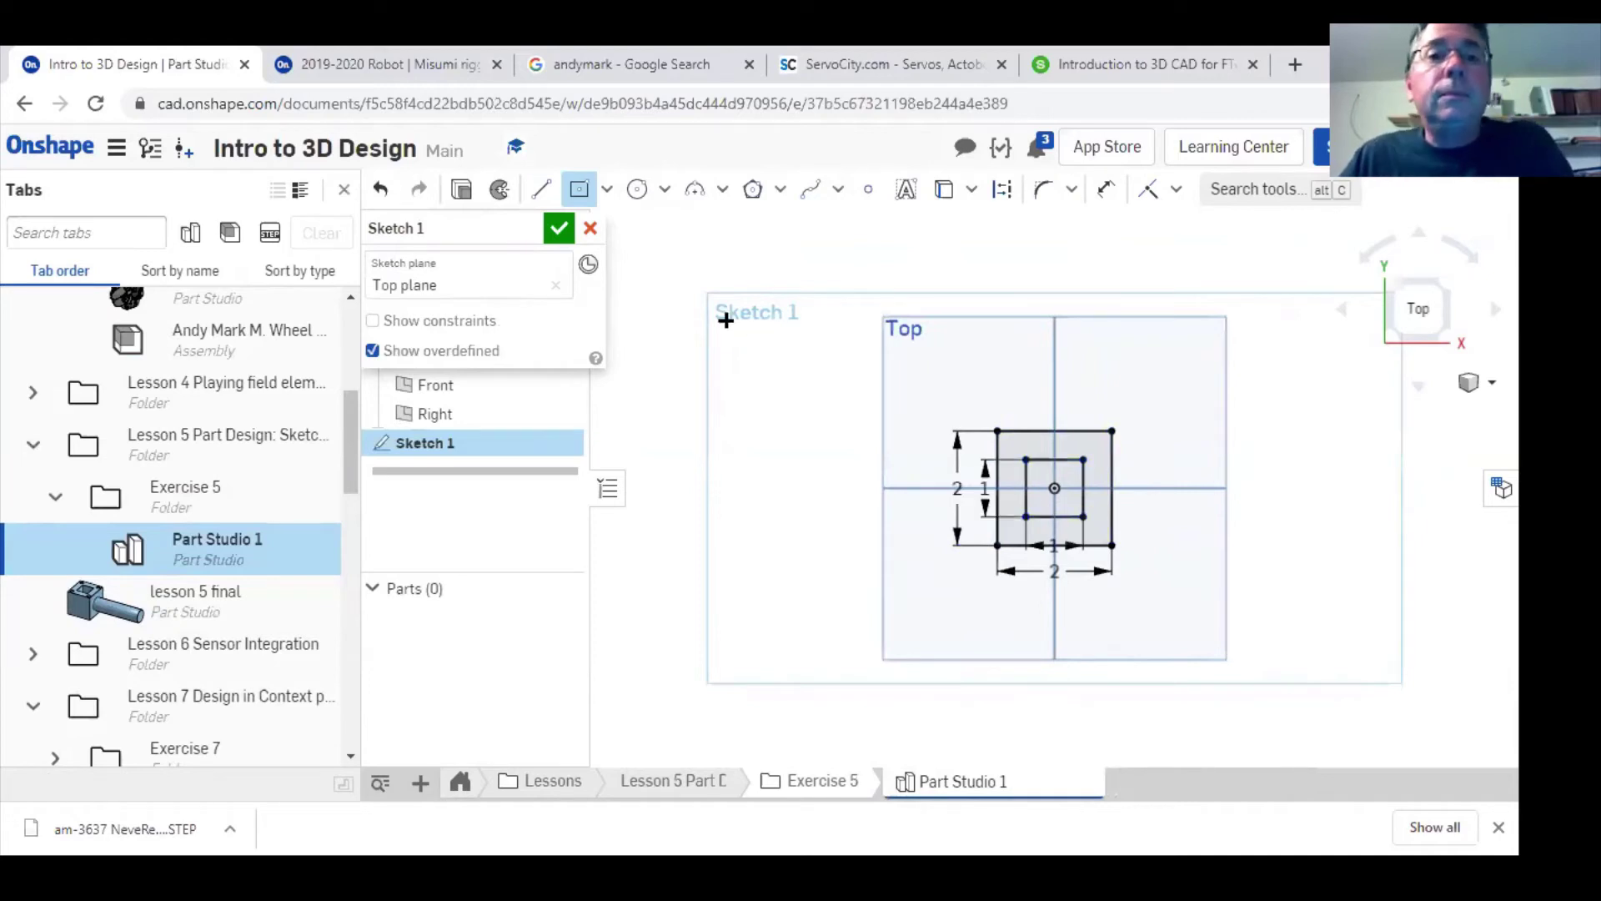
pyautogui.click(558, 228)
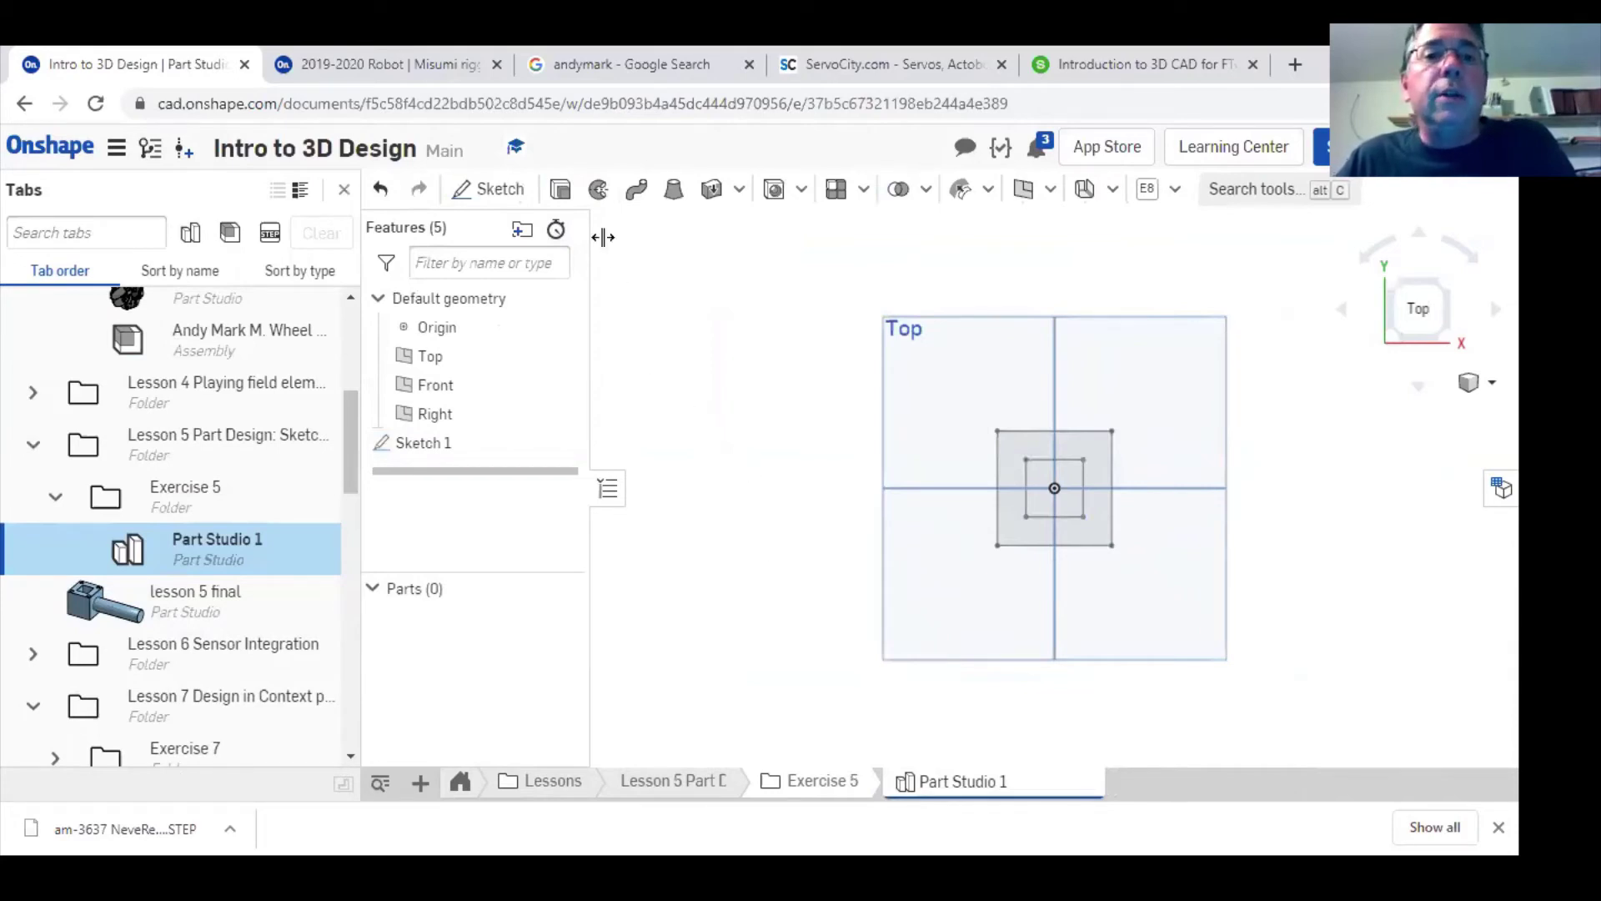
# - Extrude the region between the two squares as a new solid with a blind depth of 2 in
pyautogui.click(560, 190)
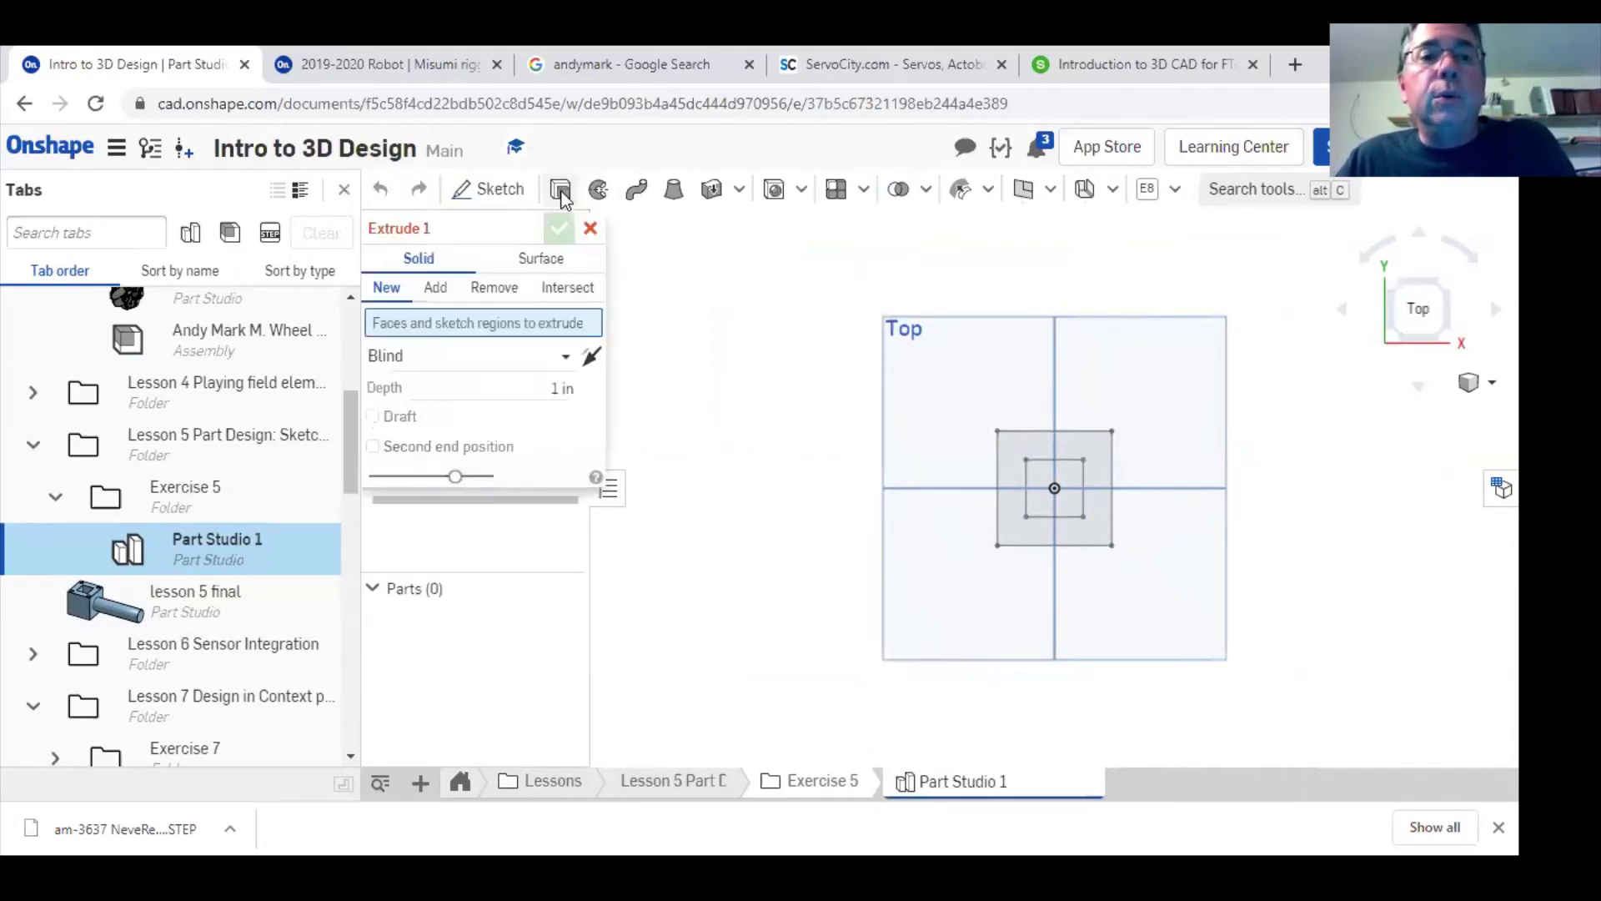
pyautogui.click(1020, 528)
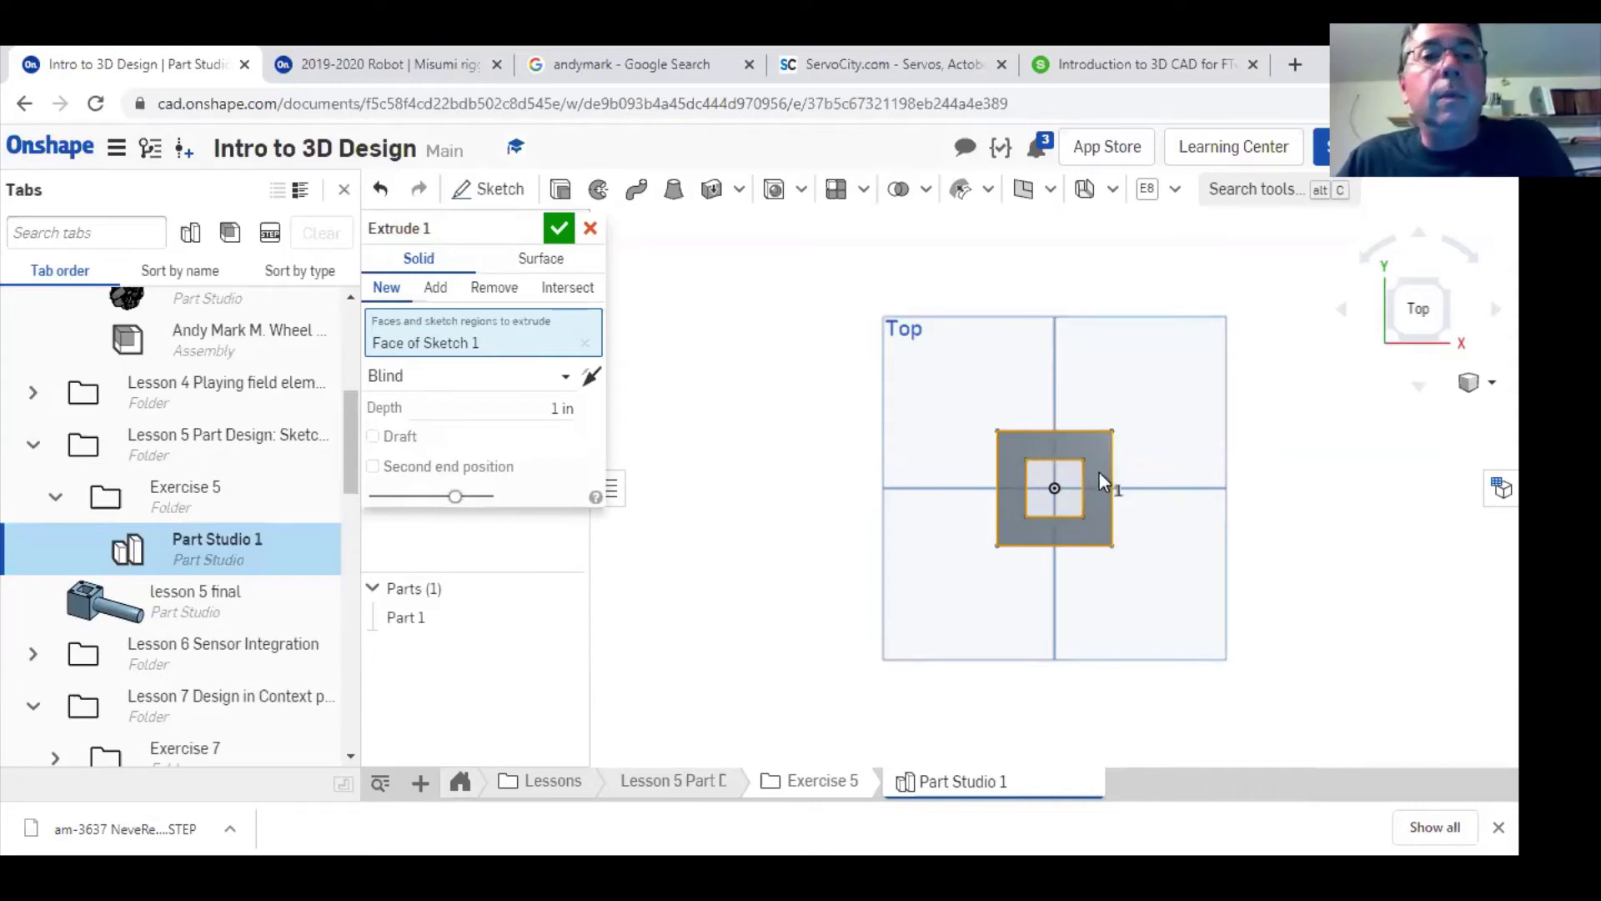
pyautogui.moveTo(1084, 495); pyautogui.dragTo(1302, 381, button='right')
pyautogui.click(1475, 383)
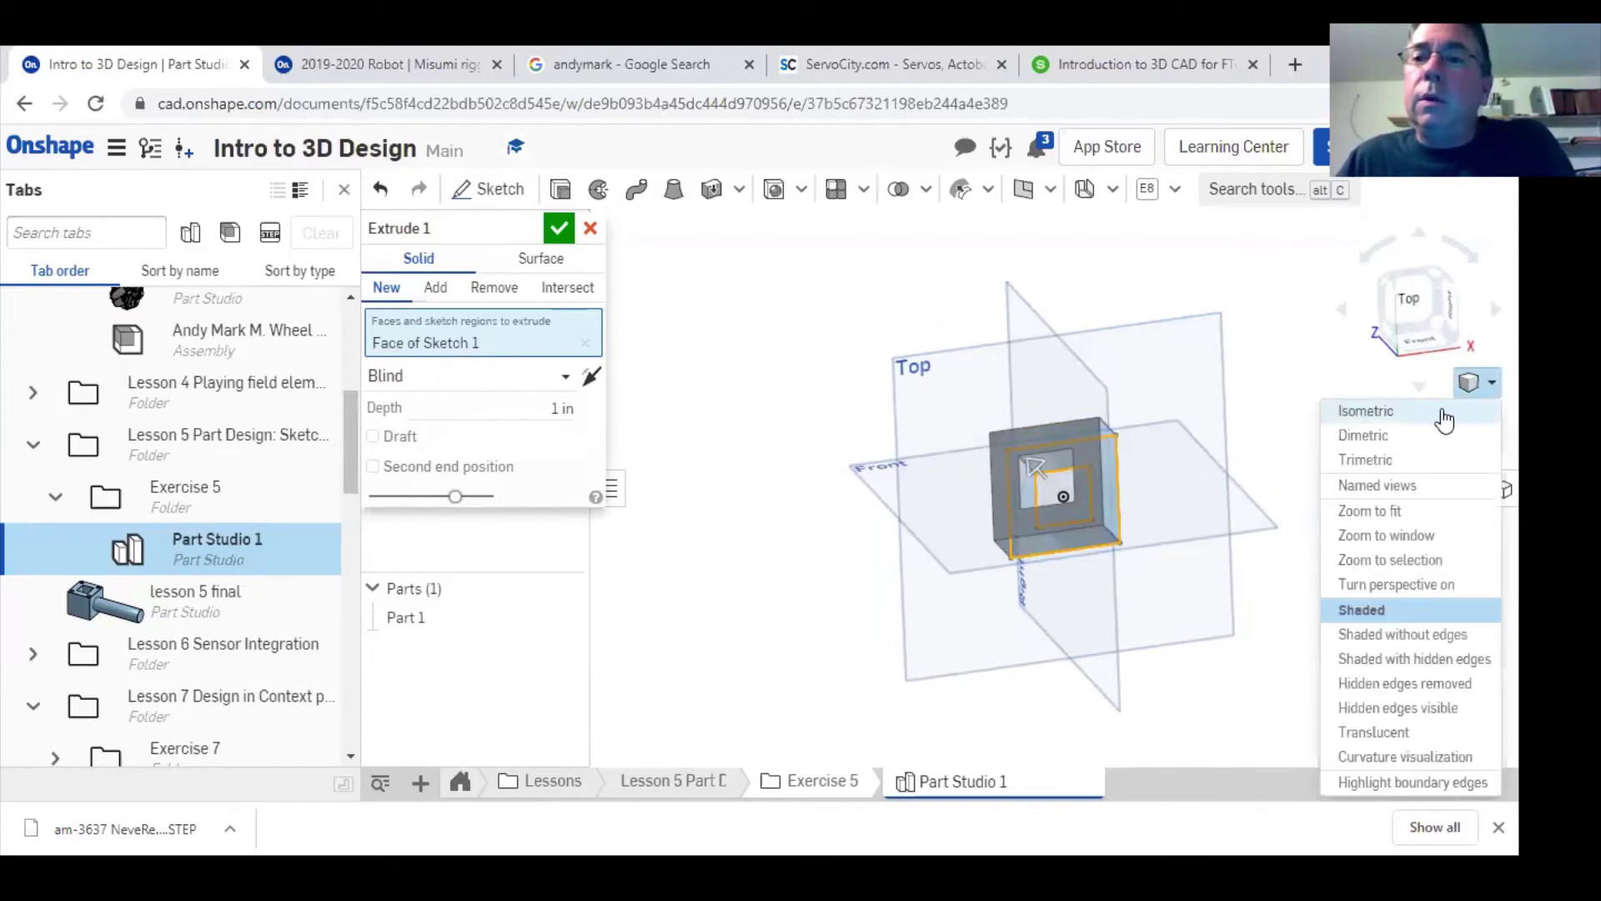
pyautogui.click(1446, 405)
pyautogui.scroll(-5, 1104, 542)
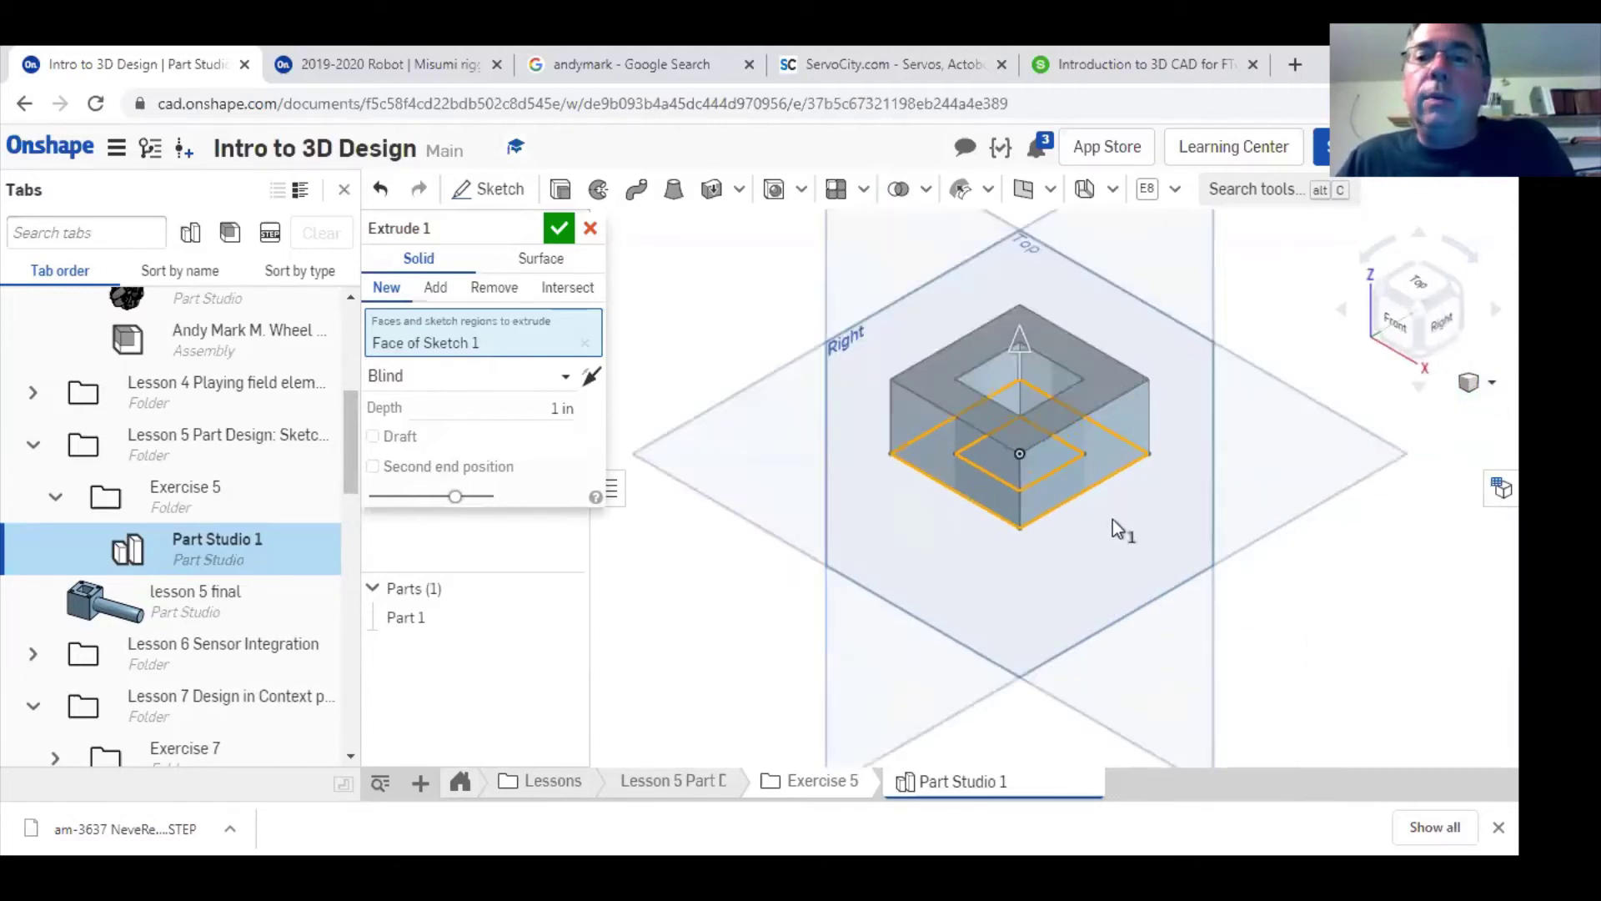
pyautogui.click(538, 406)
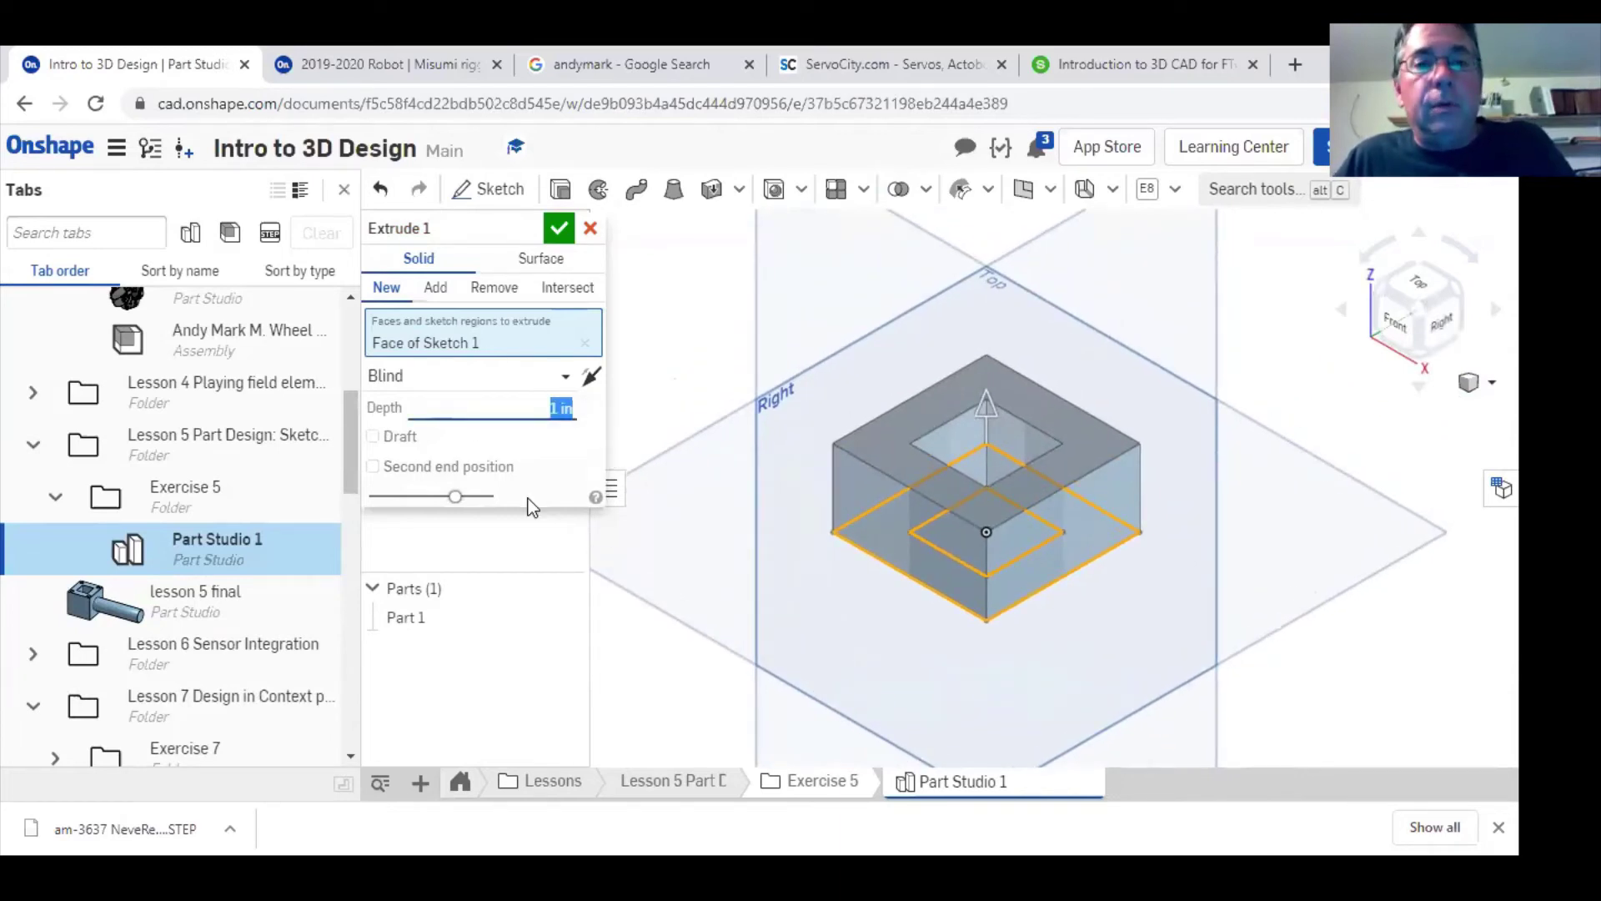
pyautogui.write('2')
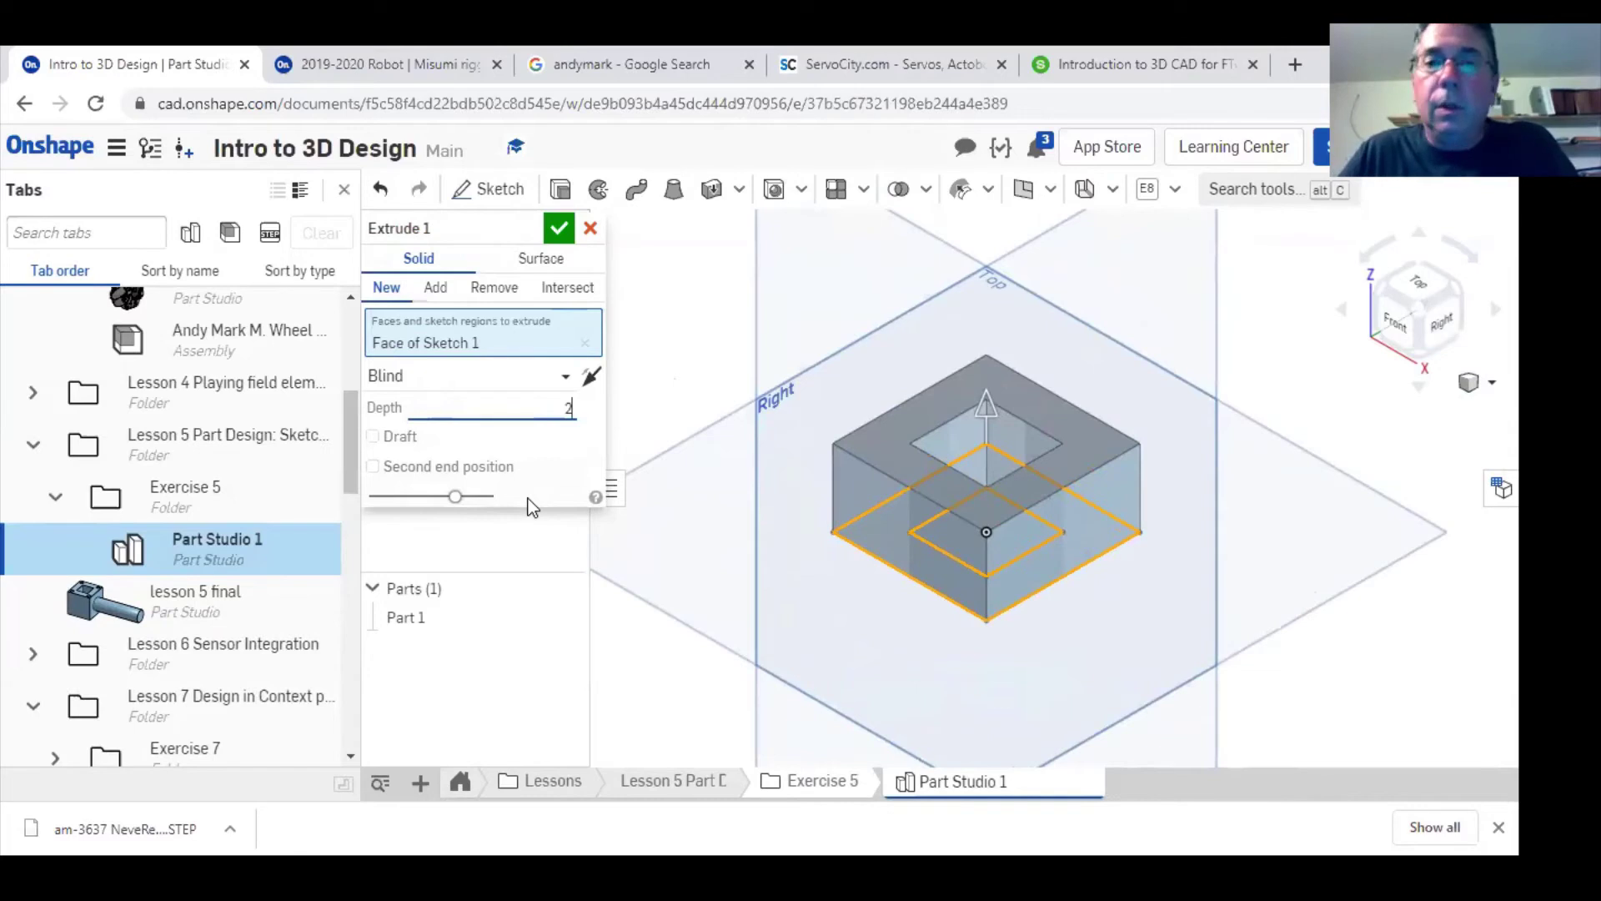
pyautogui.press('Return')
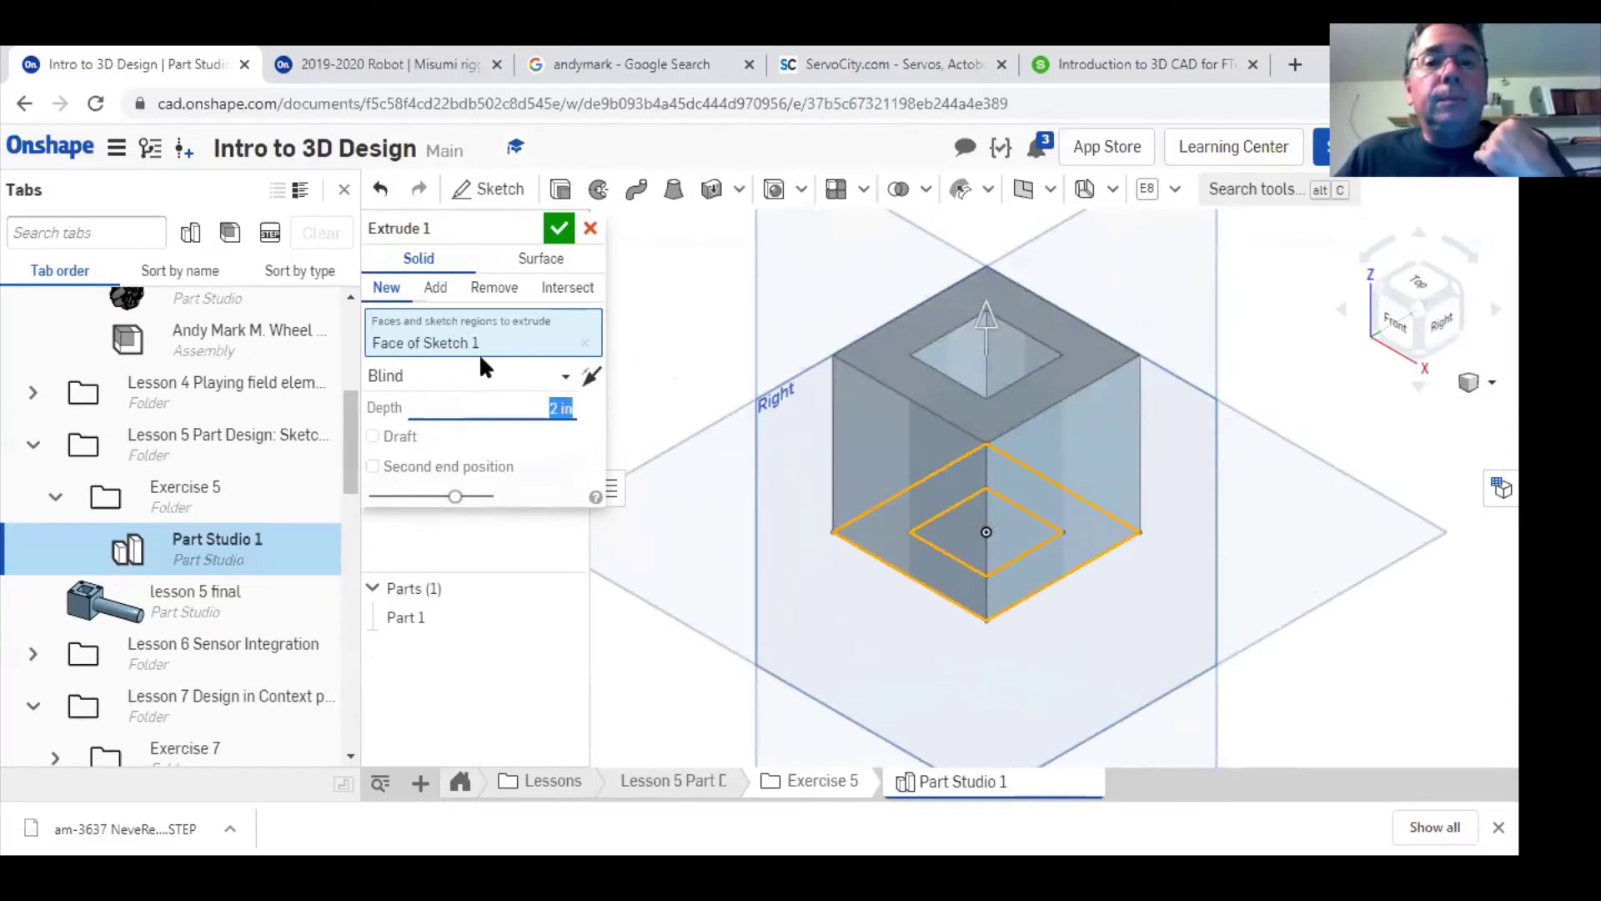
pyautogui.click(558, 231)
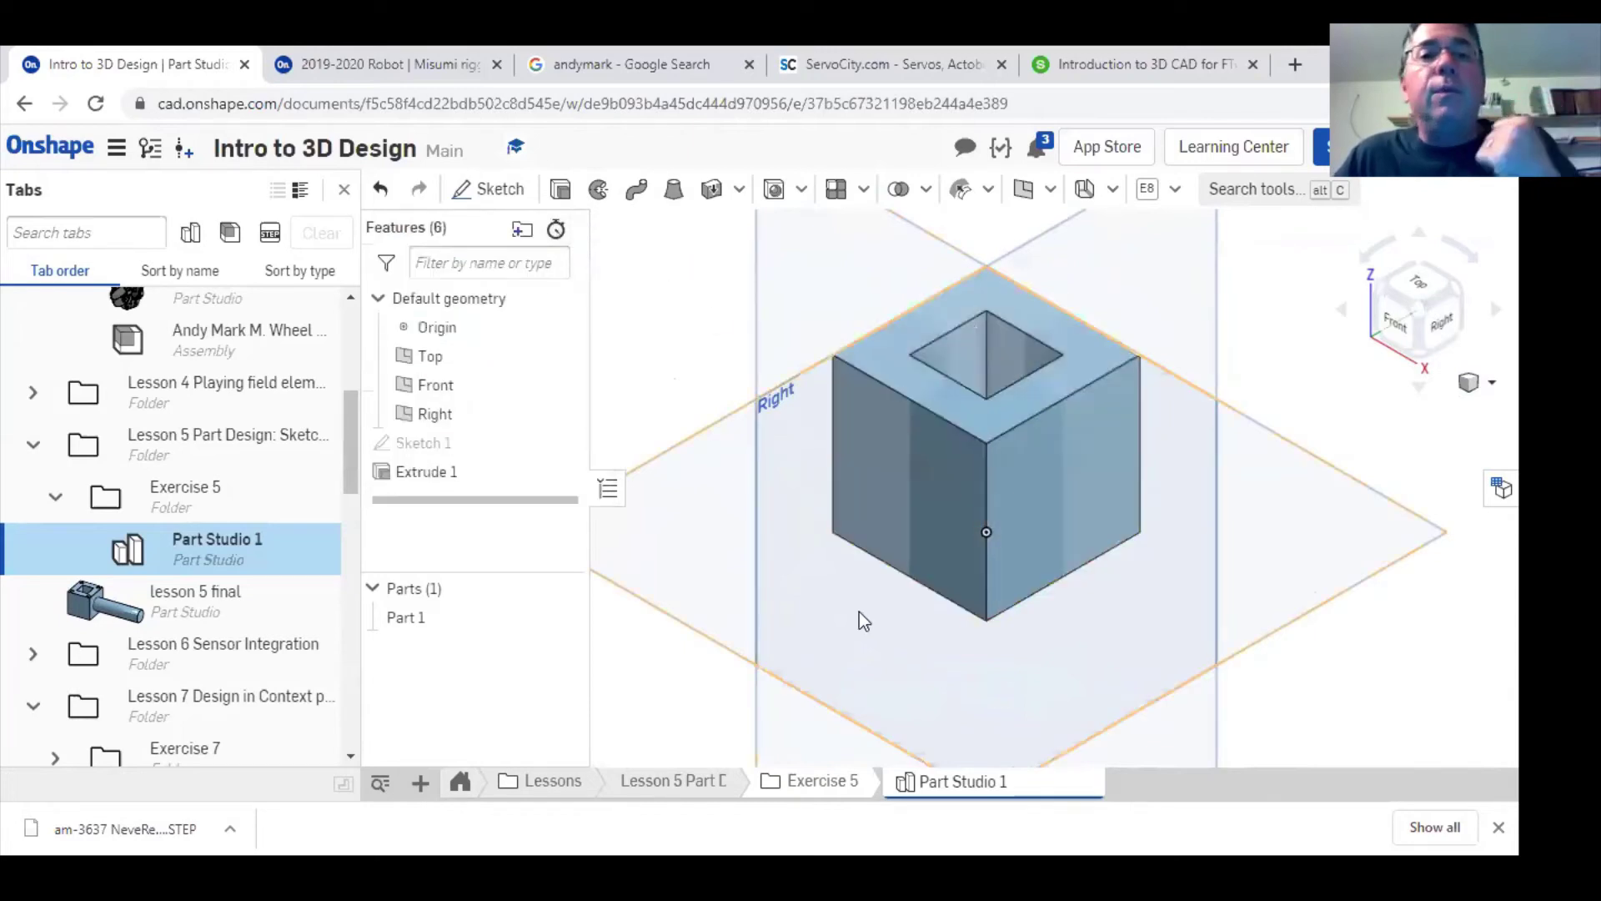
pyautogui.click(1412, 293)
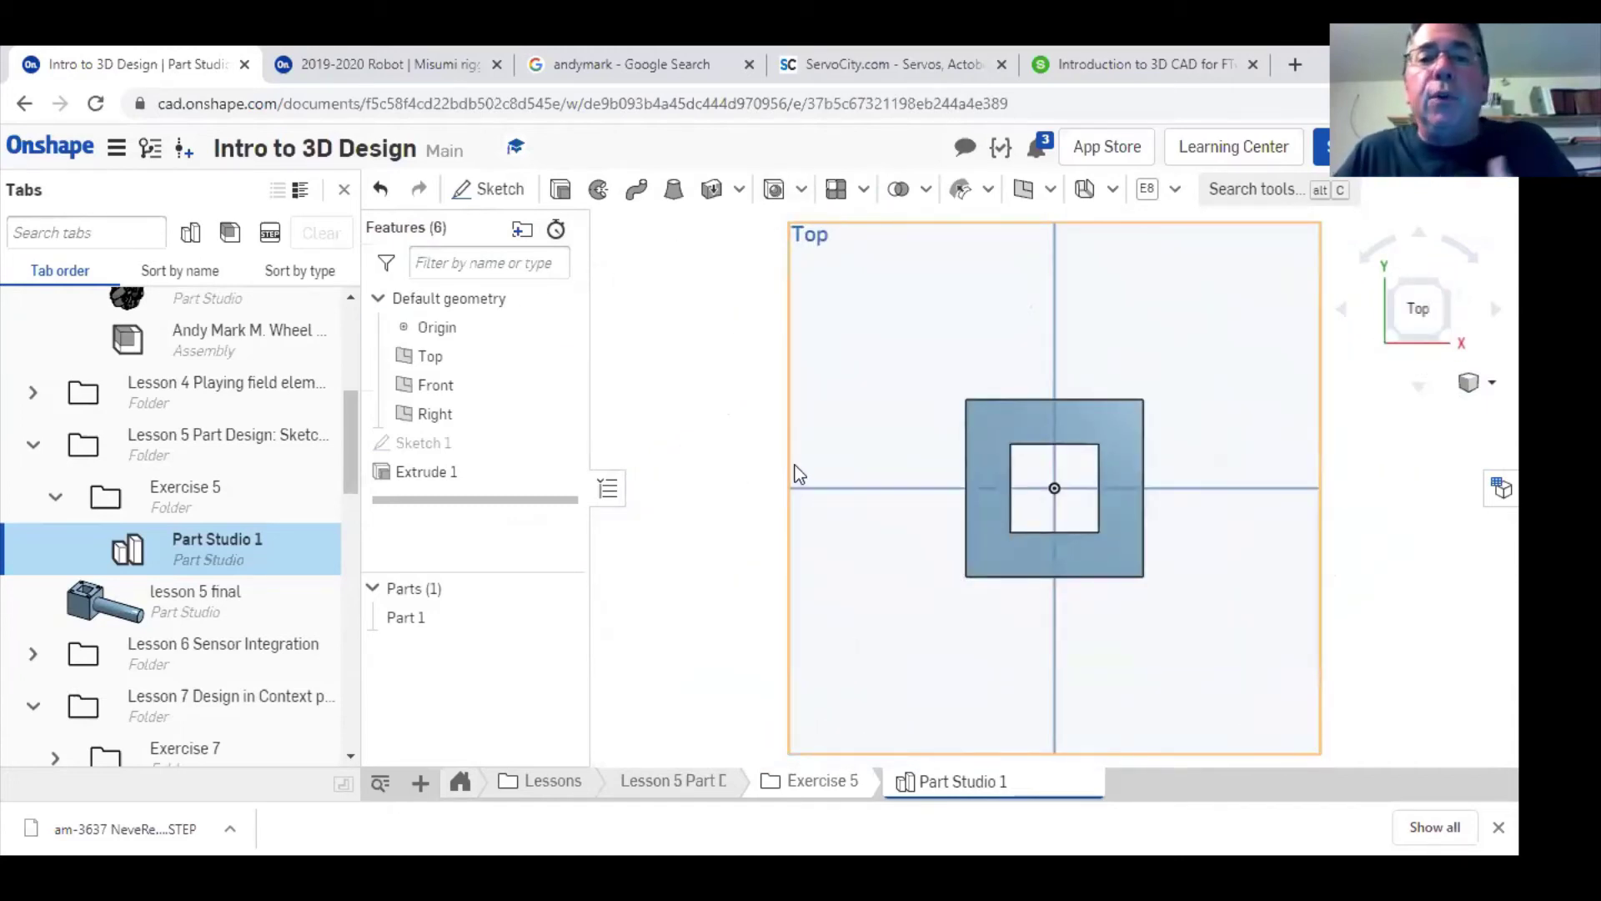
pyautogui.click(497, 195)
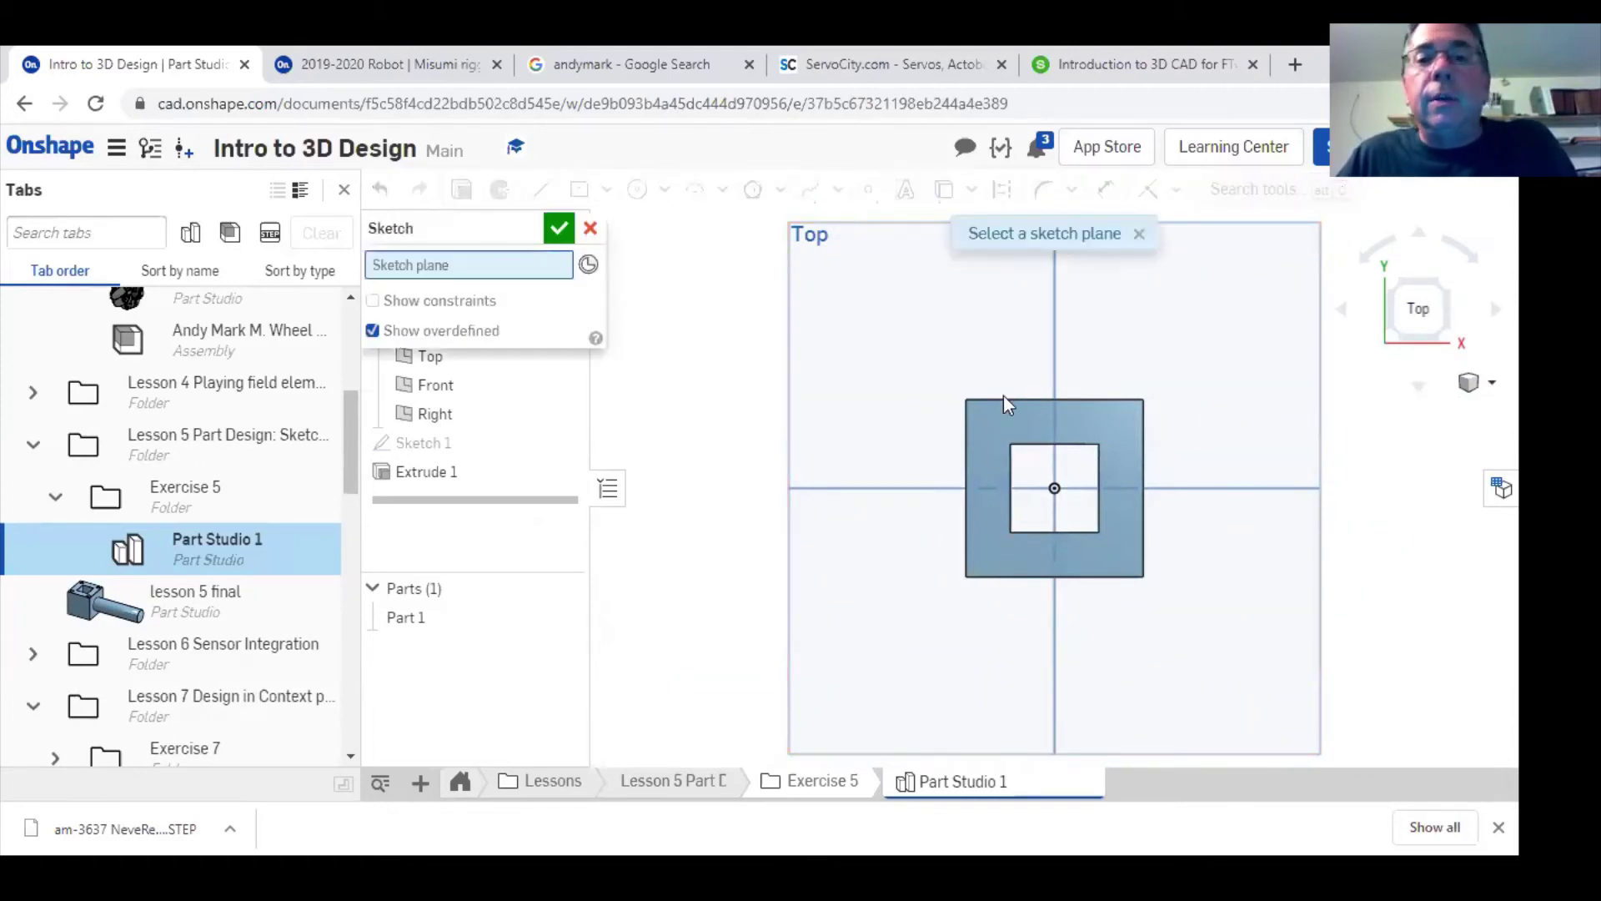
pyautogui.click(992, 437)
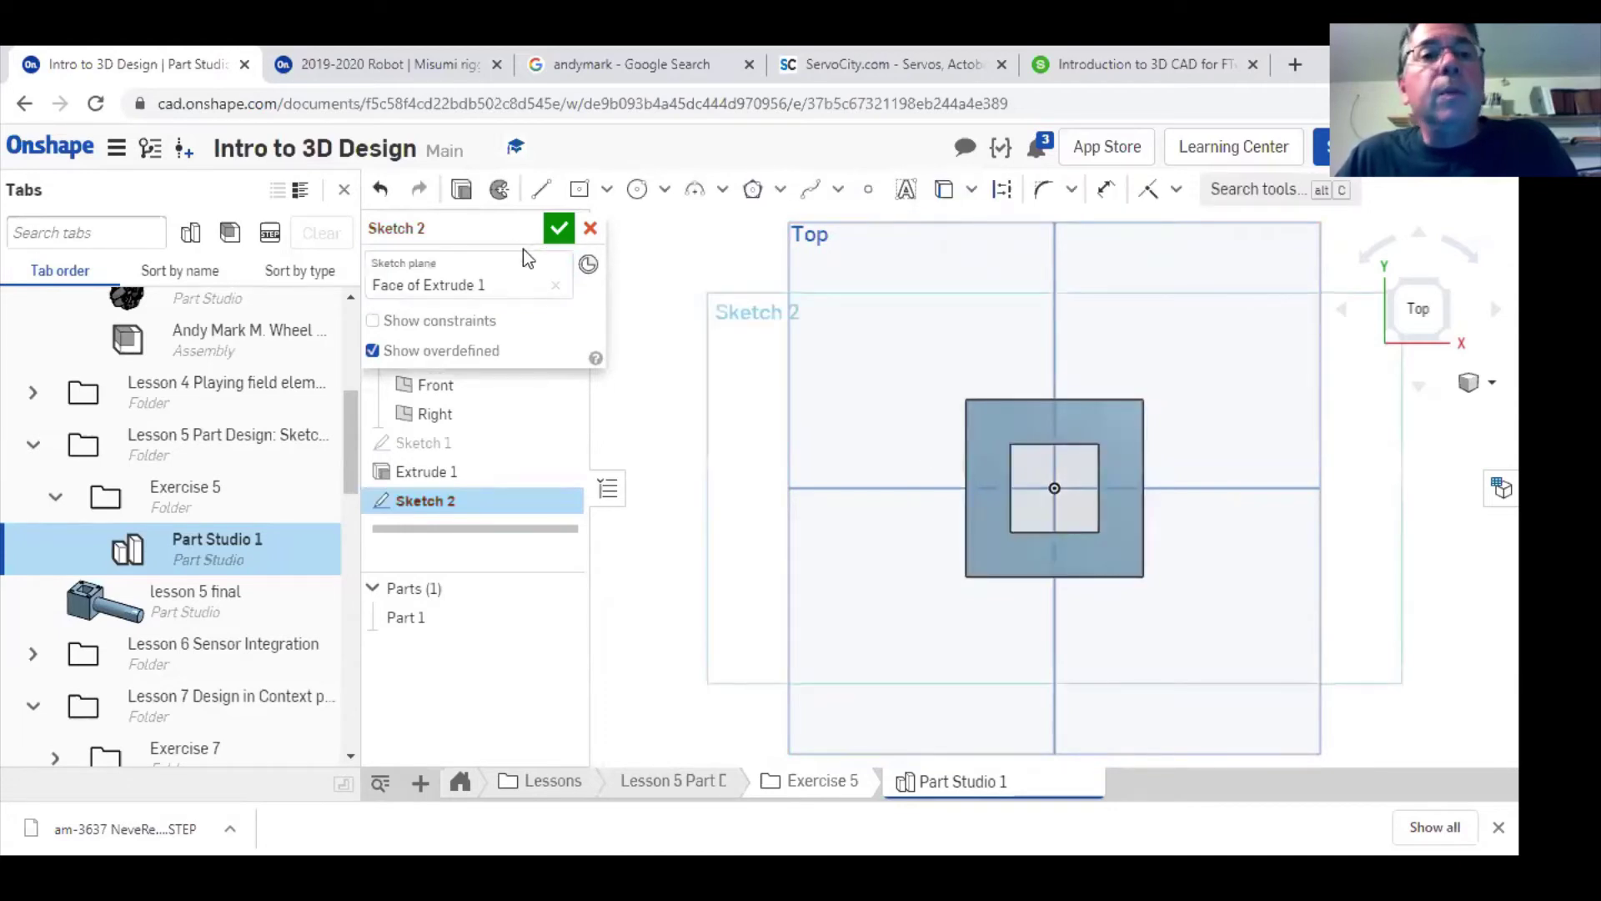
pyautogui.moveTo(1337, 593)
pyautogui.mouseDown(button='right')
pyautogui.moveTo(1313, 557)
pyautogui.moveTo(1329, 579)
pyautogui.moveTo(1313, 597)
pyautogui.mouseUp(button='right')
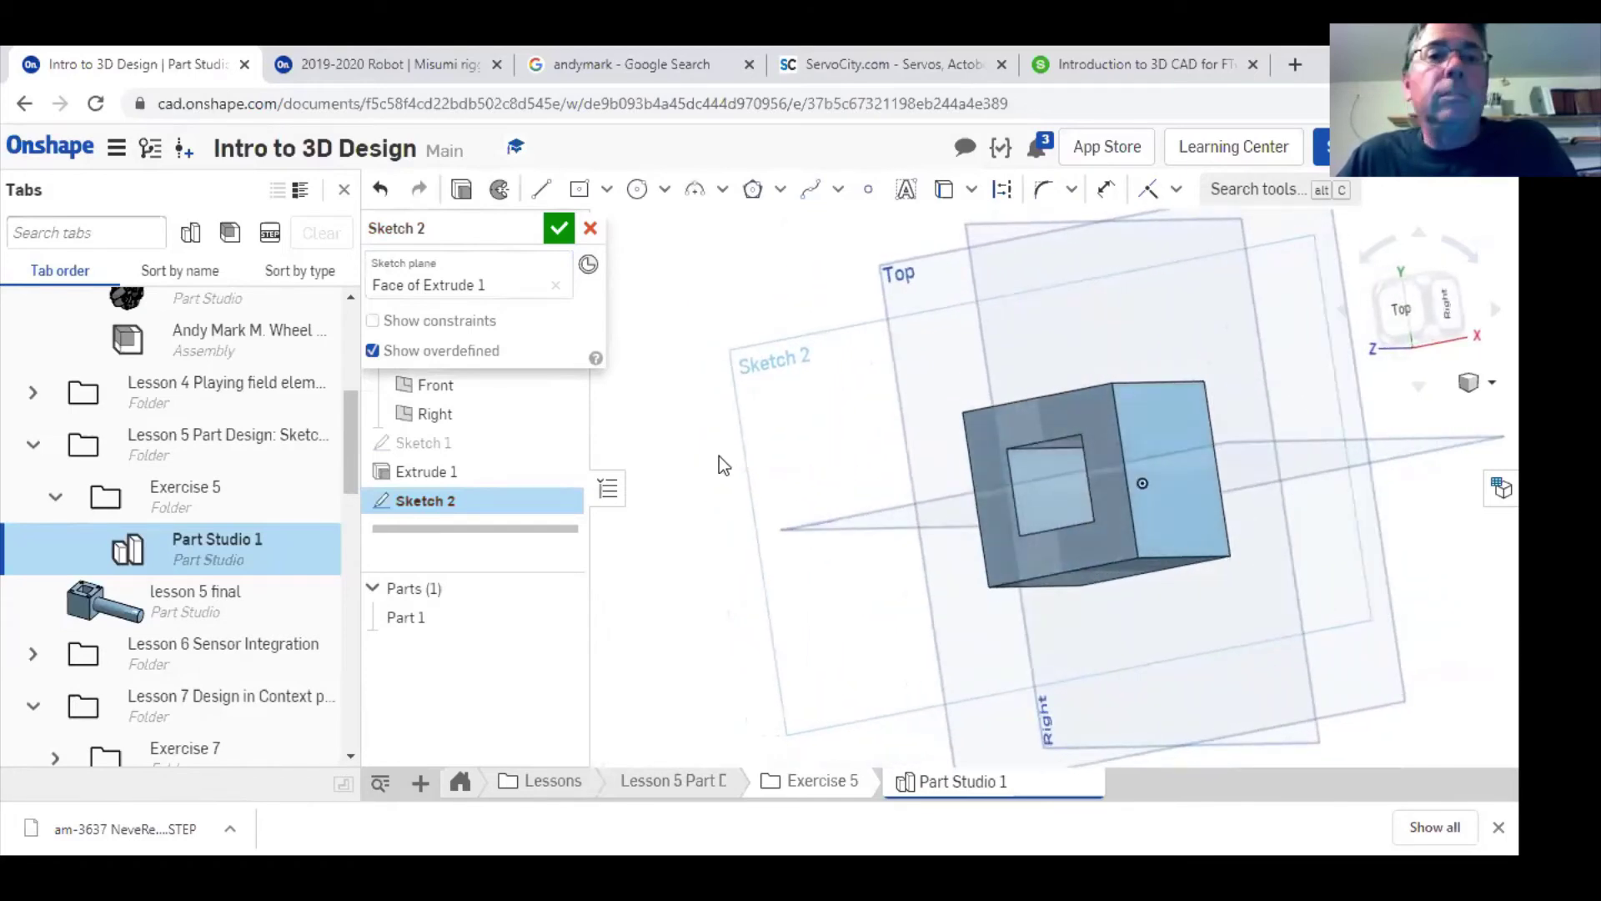
pyautogui.click(980, 451)
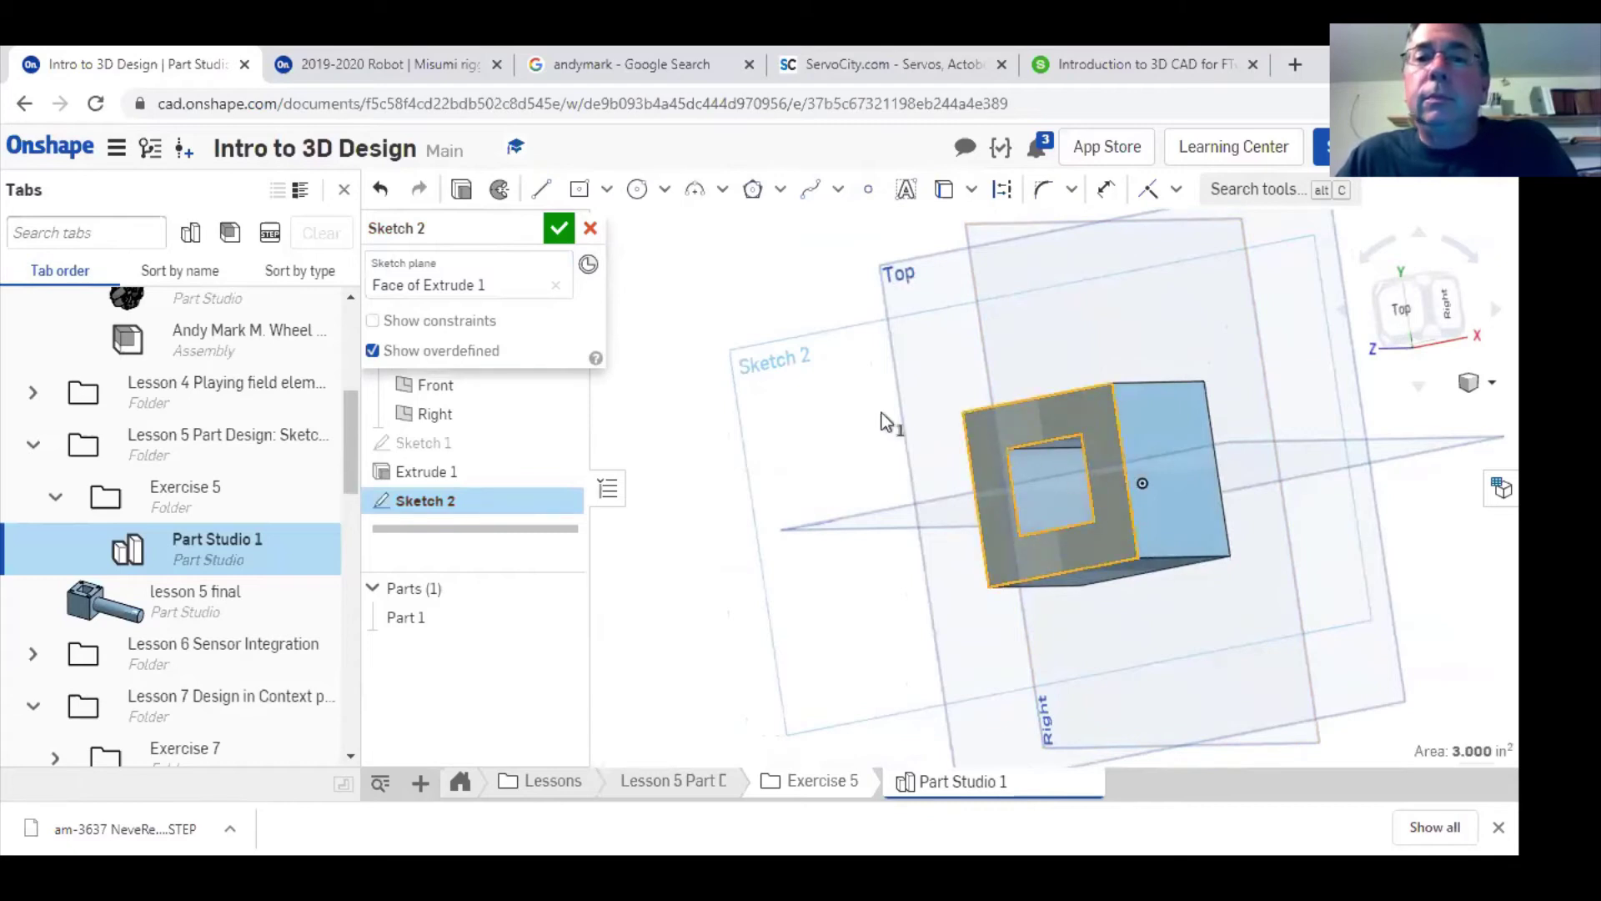
pyautogui.click(591, 232)
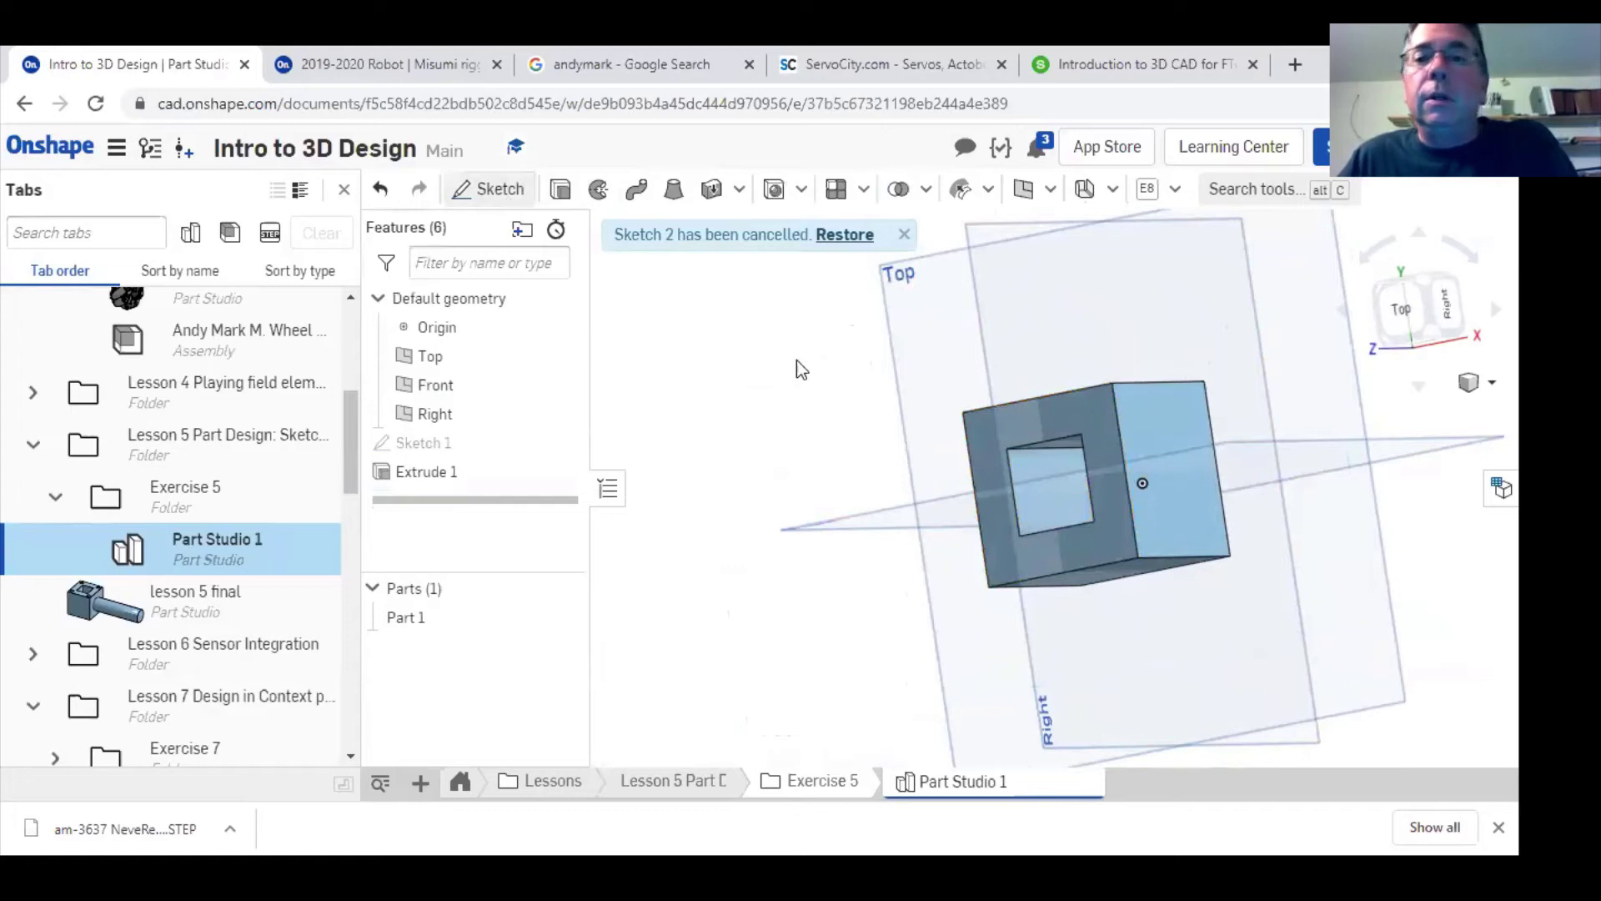
# - Start a sketch on the block's top face and draw a horizontal construction line about 1.86 in long from the origin past the right edge
pyautogui.hotkey('shift', 's')
pyautogui.click(1101, 418)
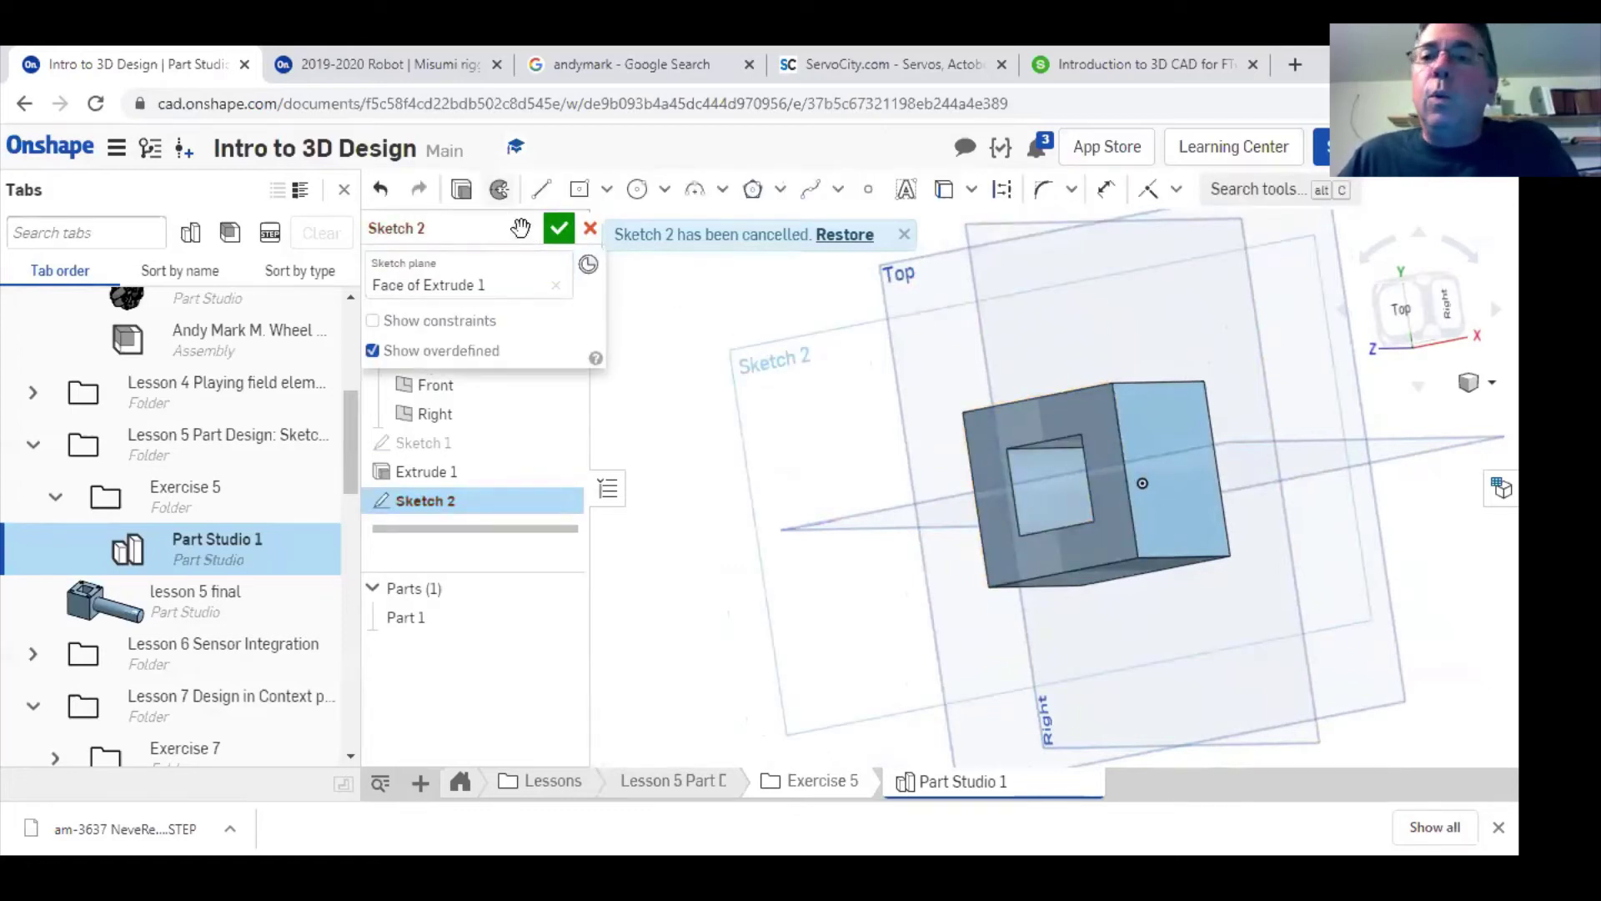
pyautogui.click(1394, 321)
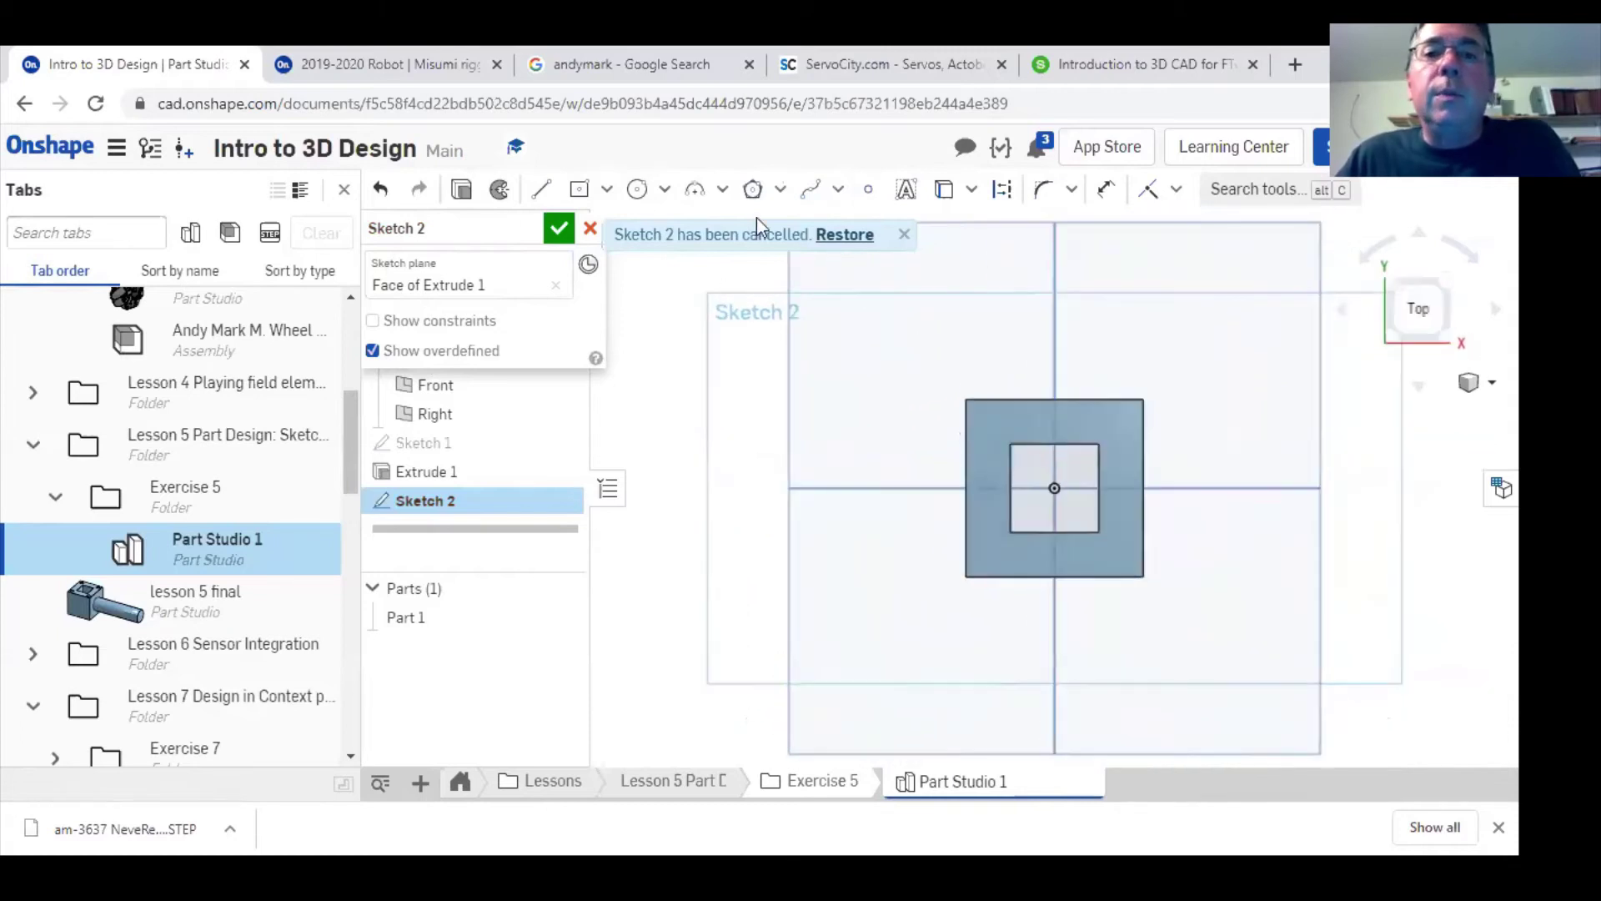
pyautogui.click(871, 197)
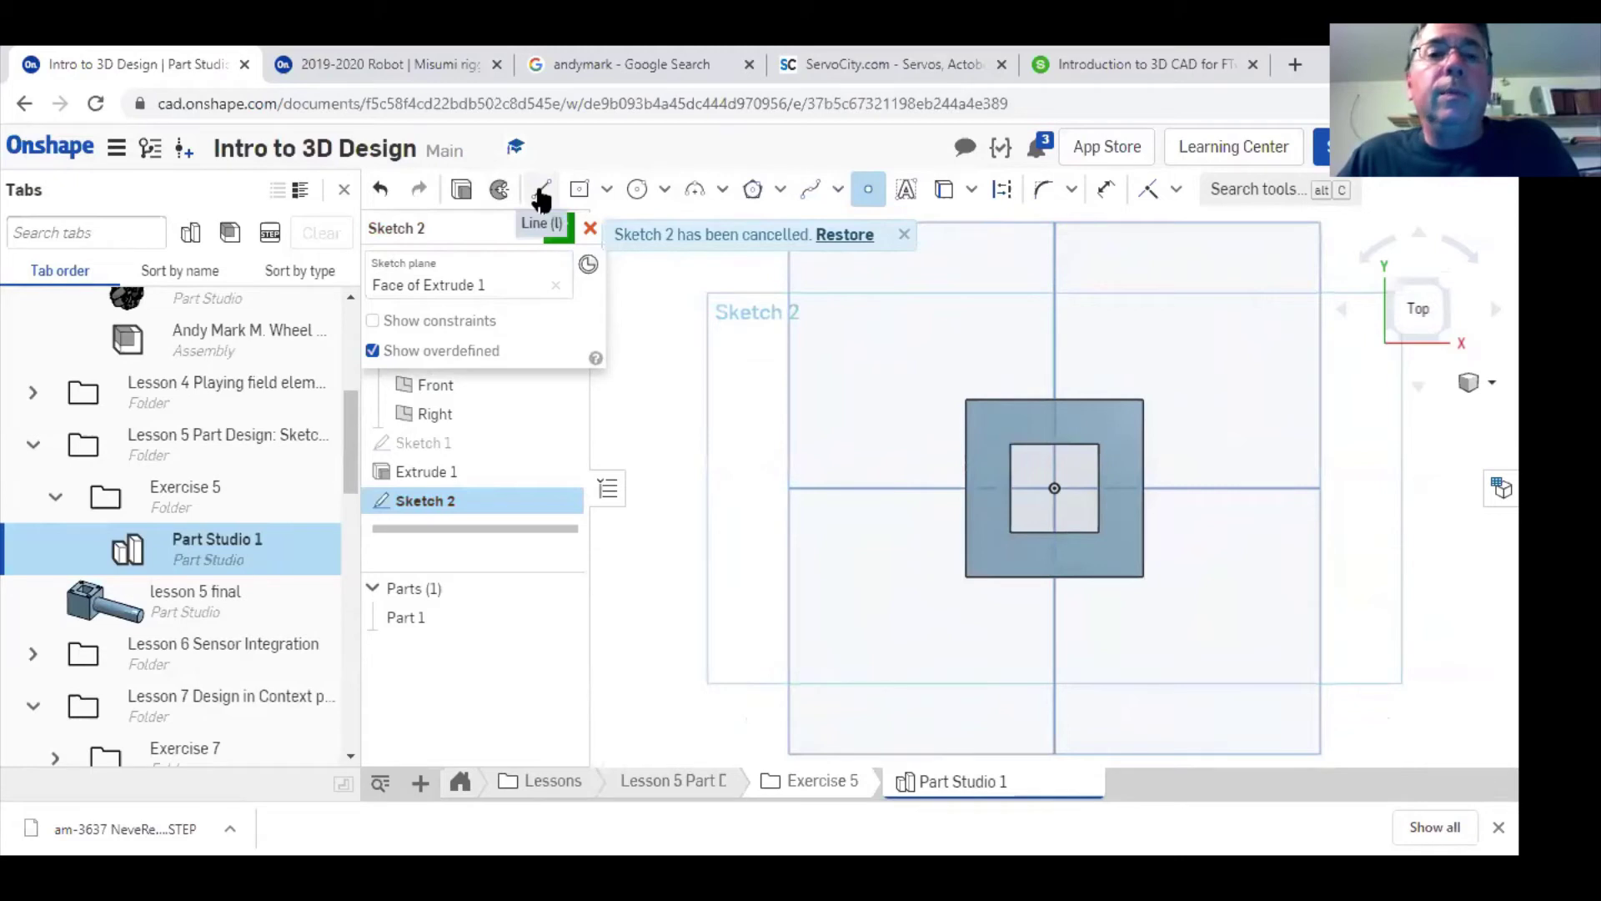
pyautogui.click(542, 197)
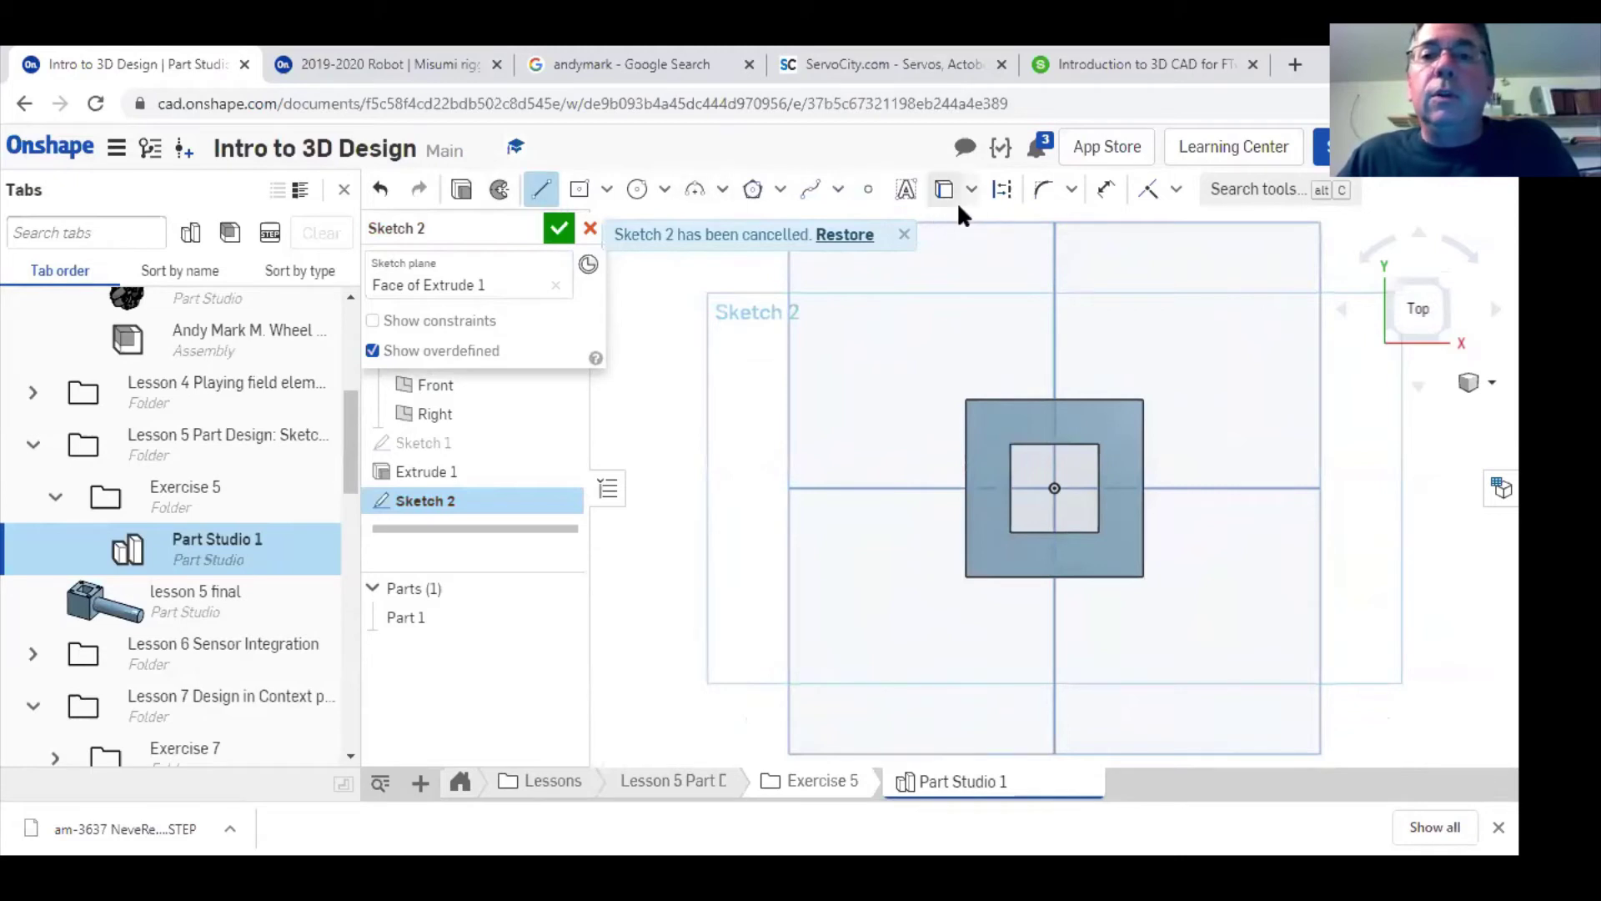
pyautogui.click(1054, 488)
pyautogui.click(1217, 488)
pyautogui.scroll(4, 1208, 500)
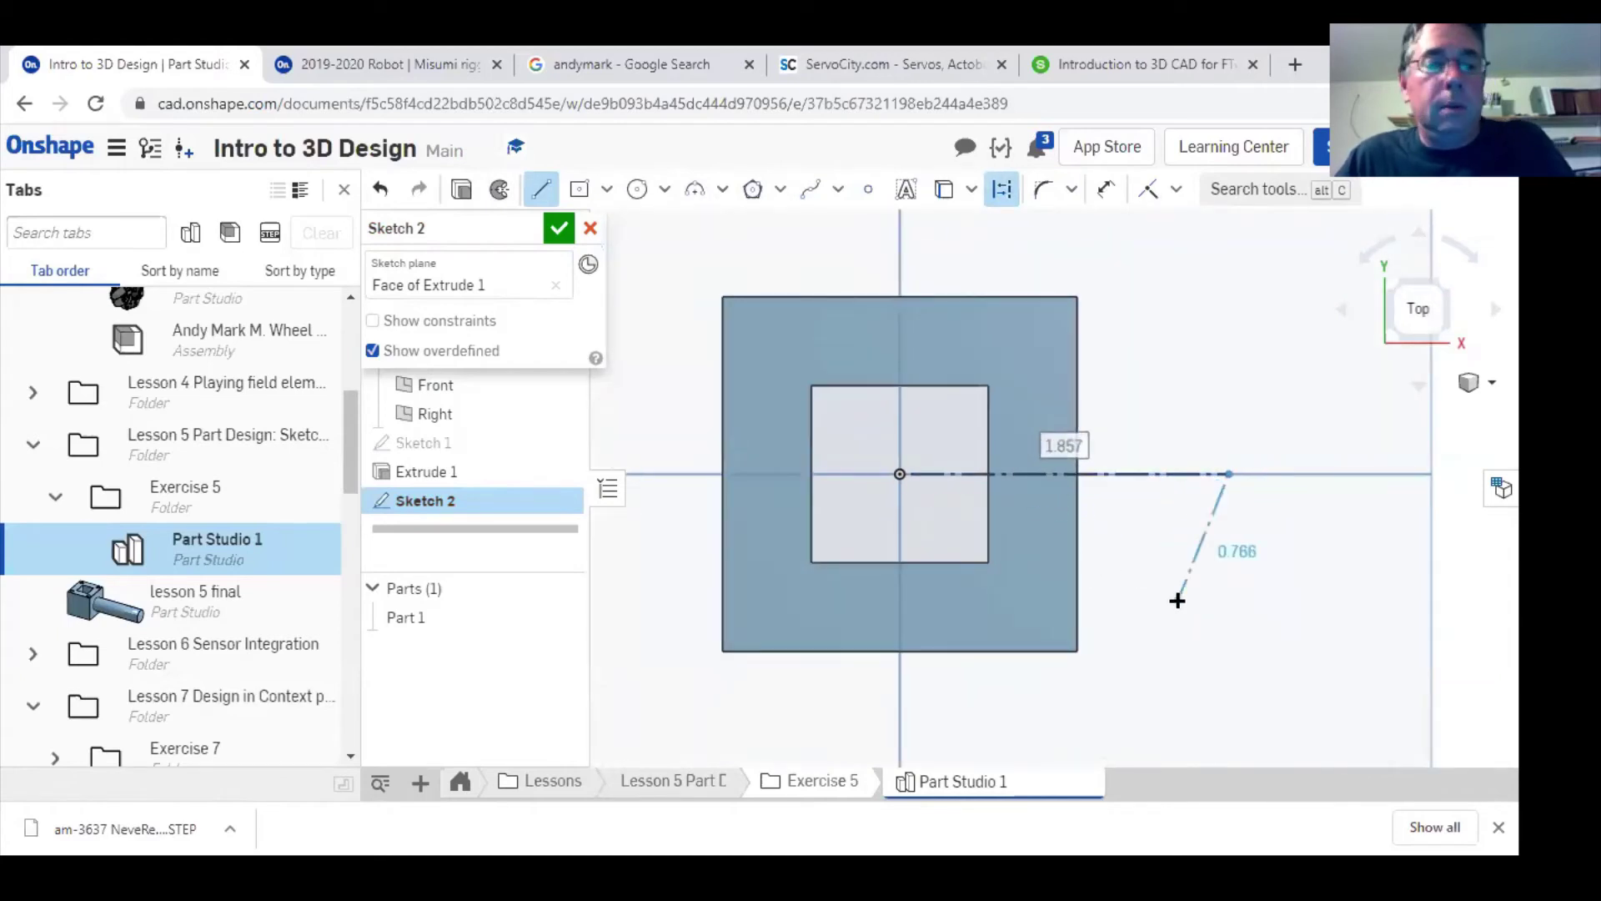
pyautogui.press('Escape')
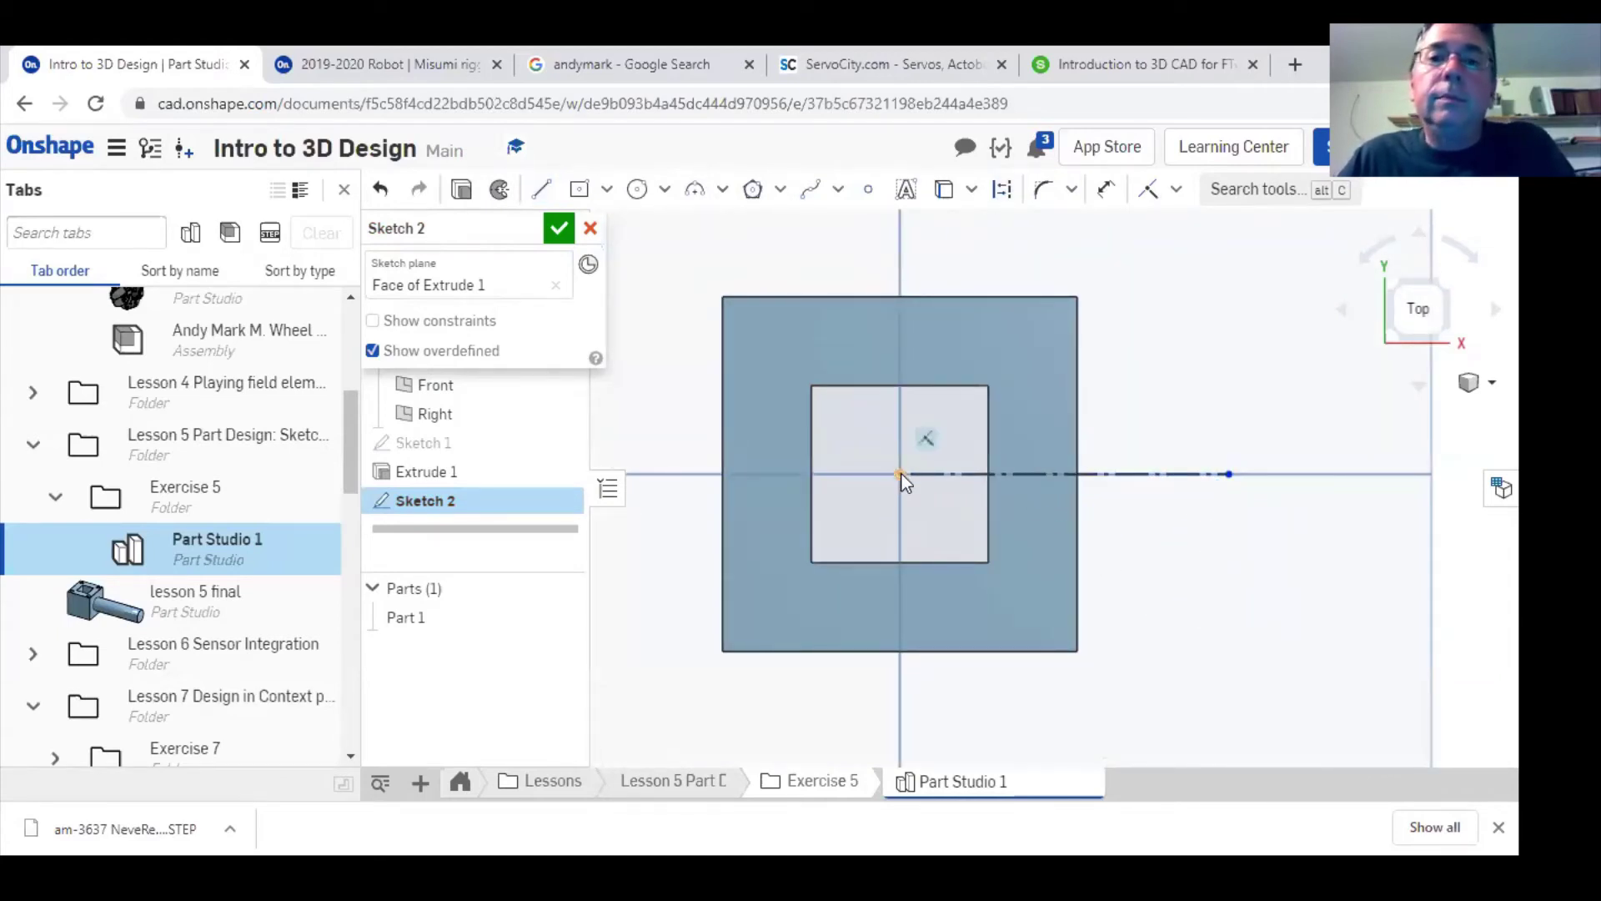
# - Draw a vertical construction line from the origin up past the upper edge of the block's top face
pyautogui.click(541, 189)
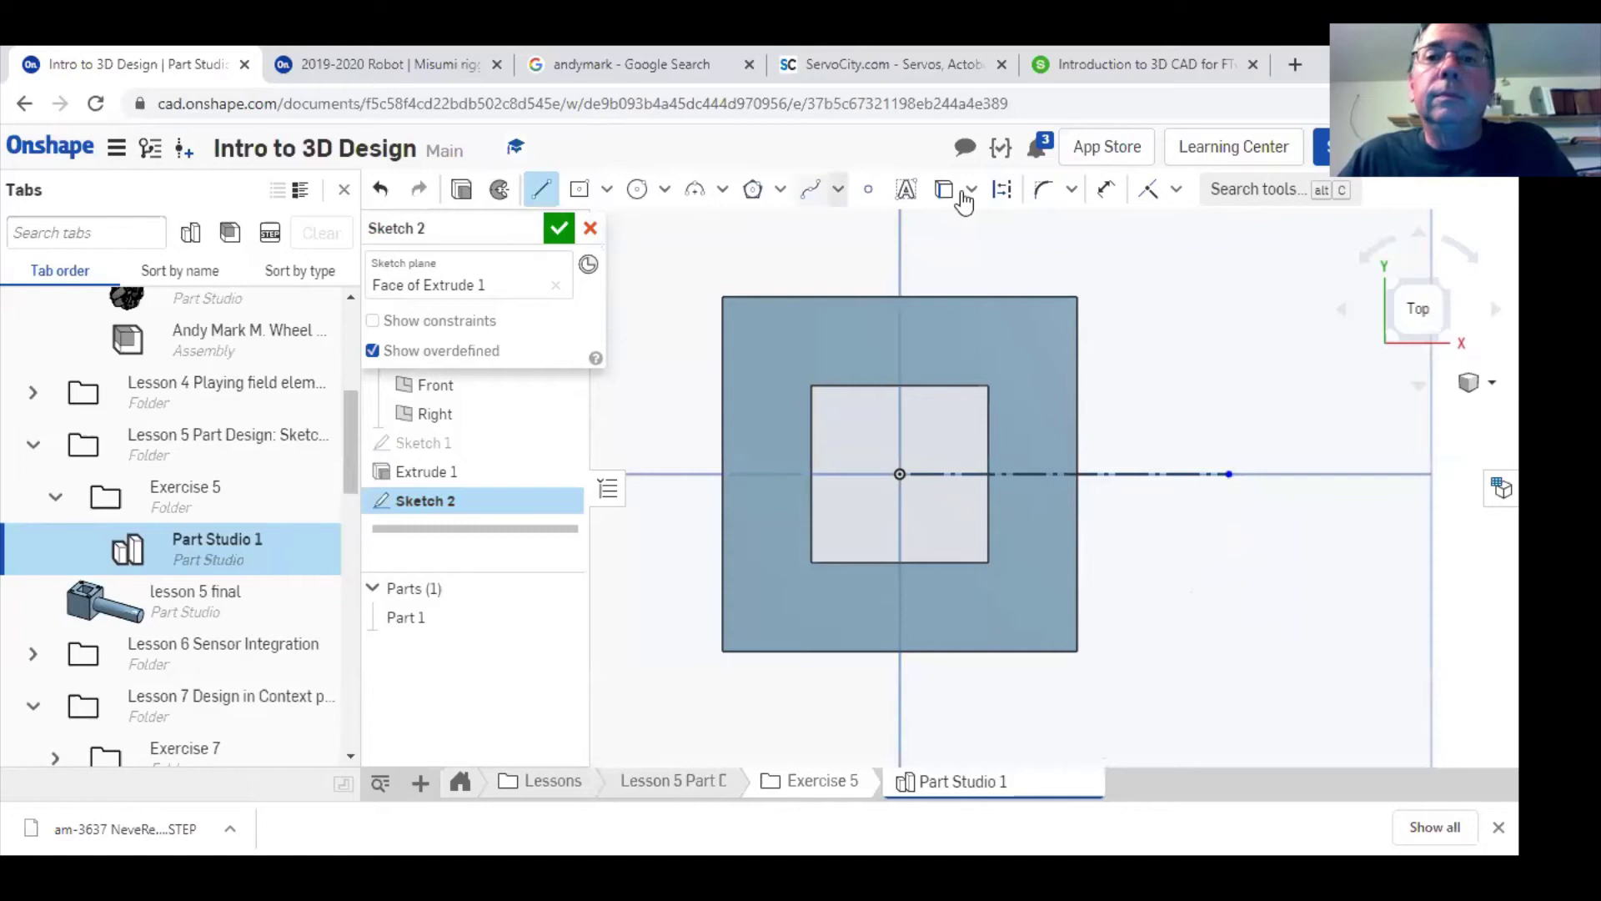
pyautogui.click(1003, 190)
pyautogui.click(901, 474)
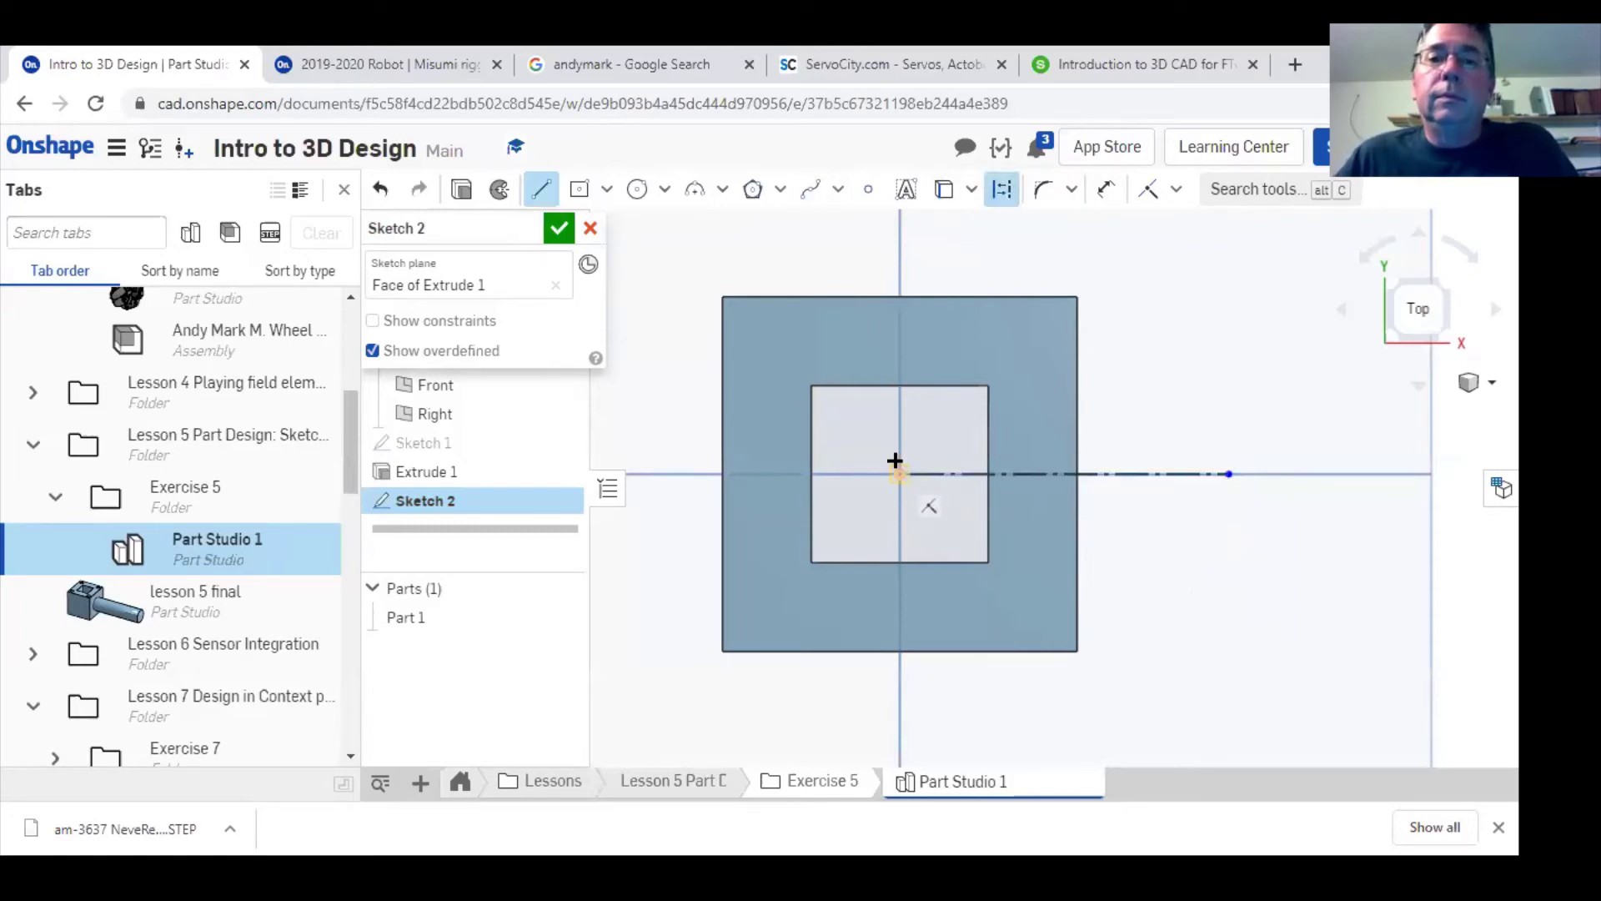
pyautogui.click(899, 249)
pyautogui.press('Escape')
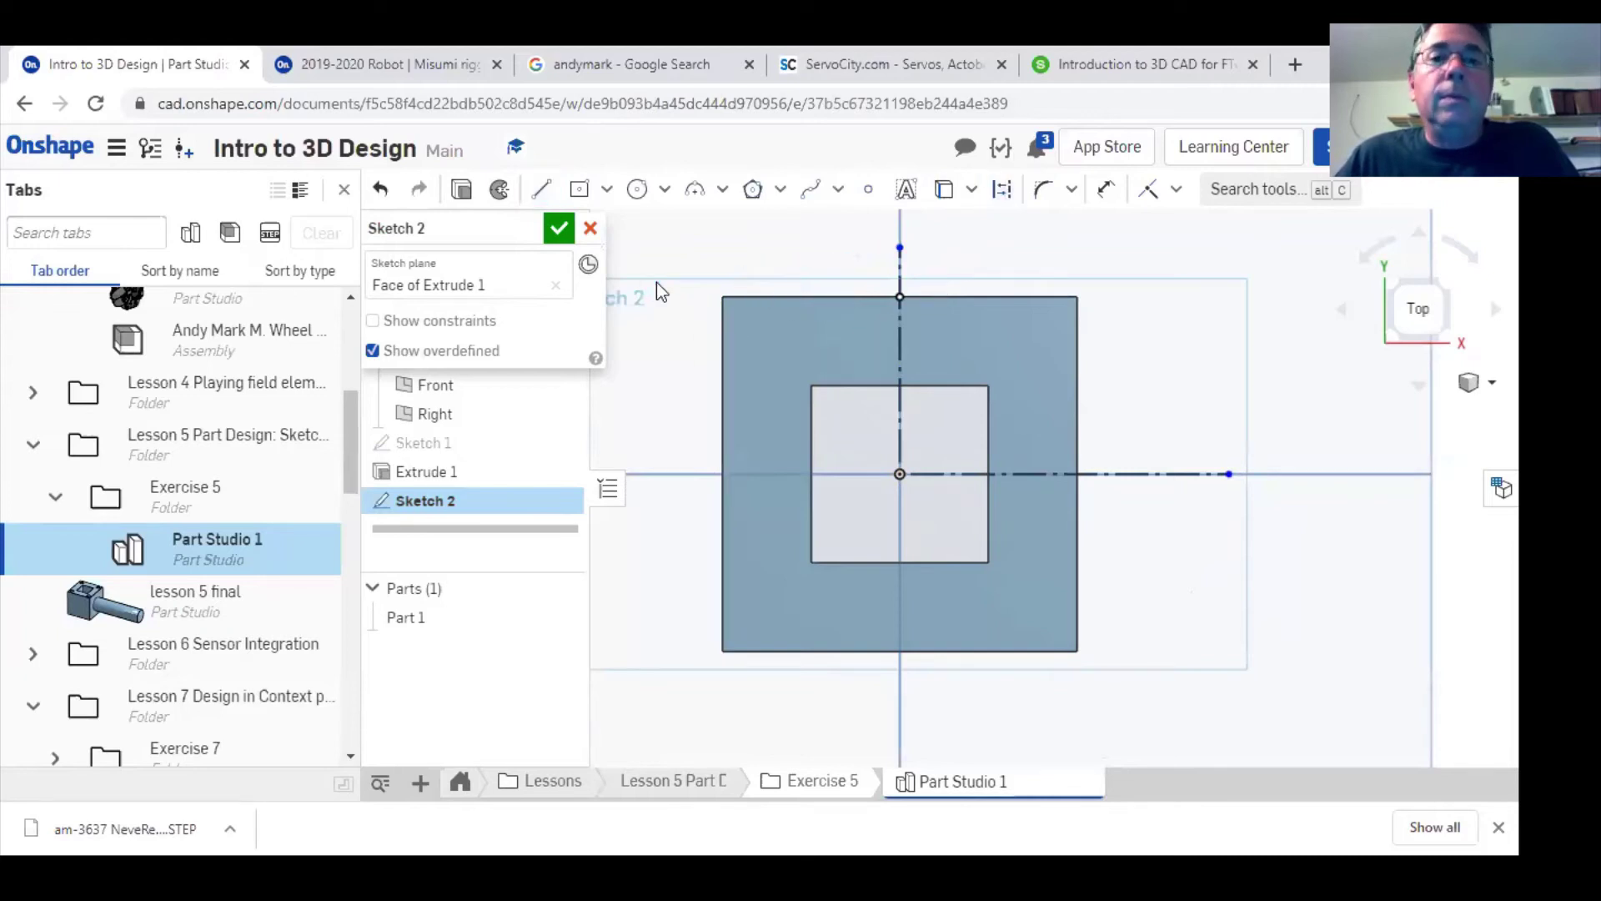
# - Place a point near the upper-right corner of the block's top face and try to dimension it vertically 0.25 in from the corner
pyautogui.click(868, 190)
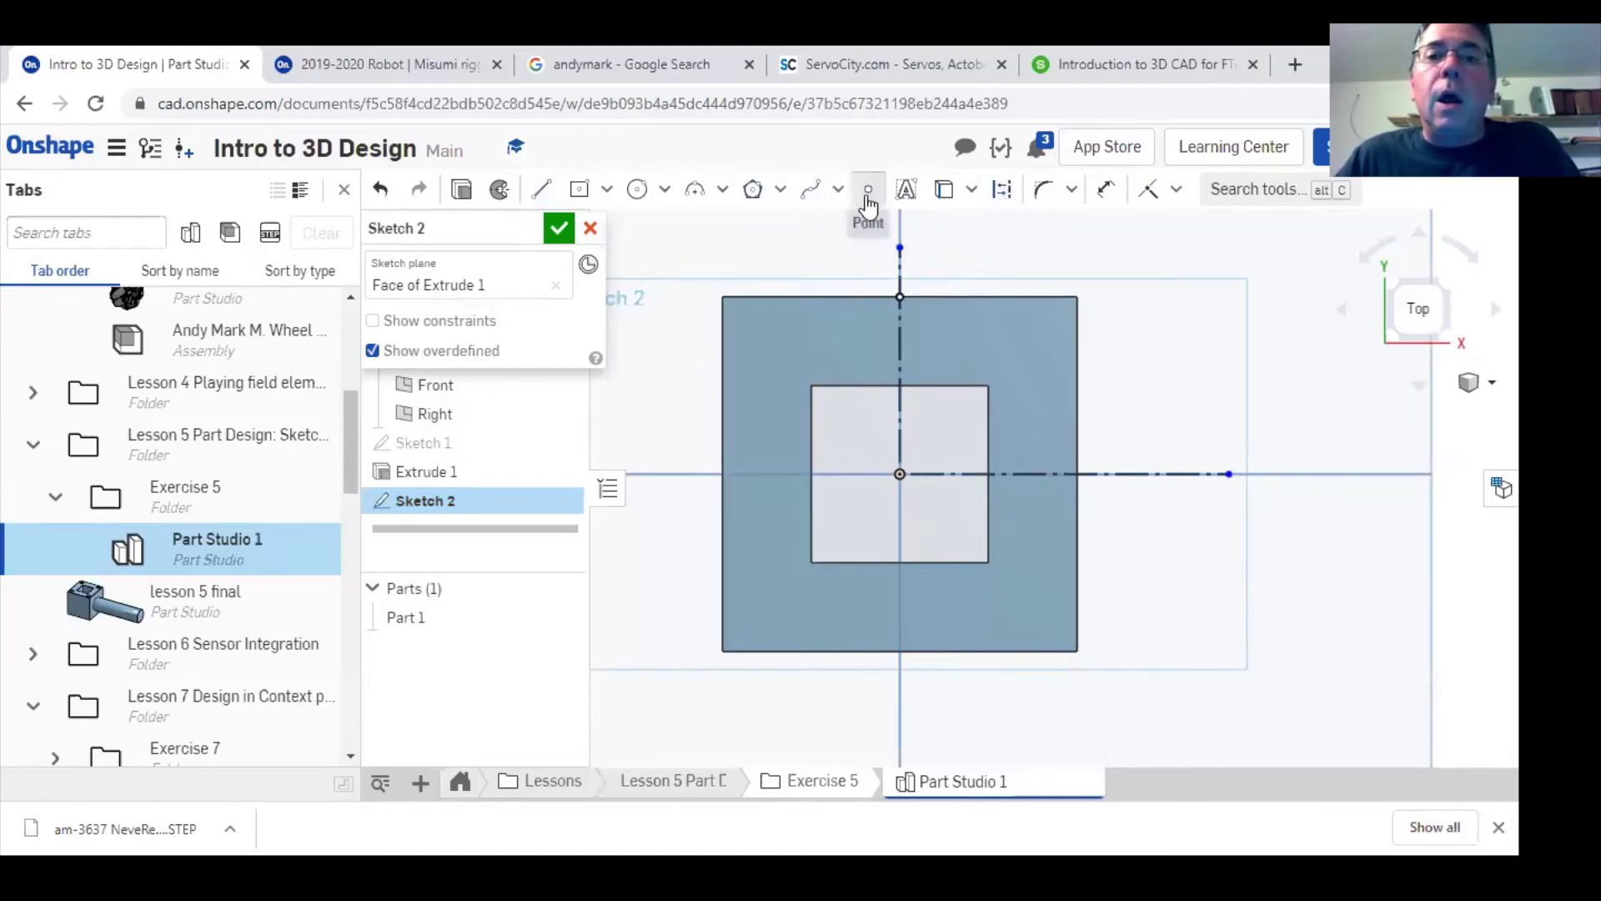
pyautogui.click(1029, 347)
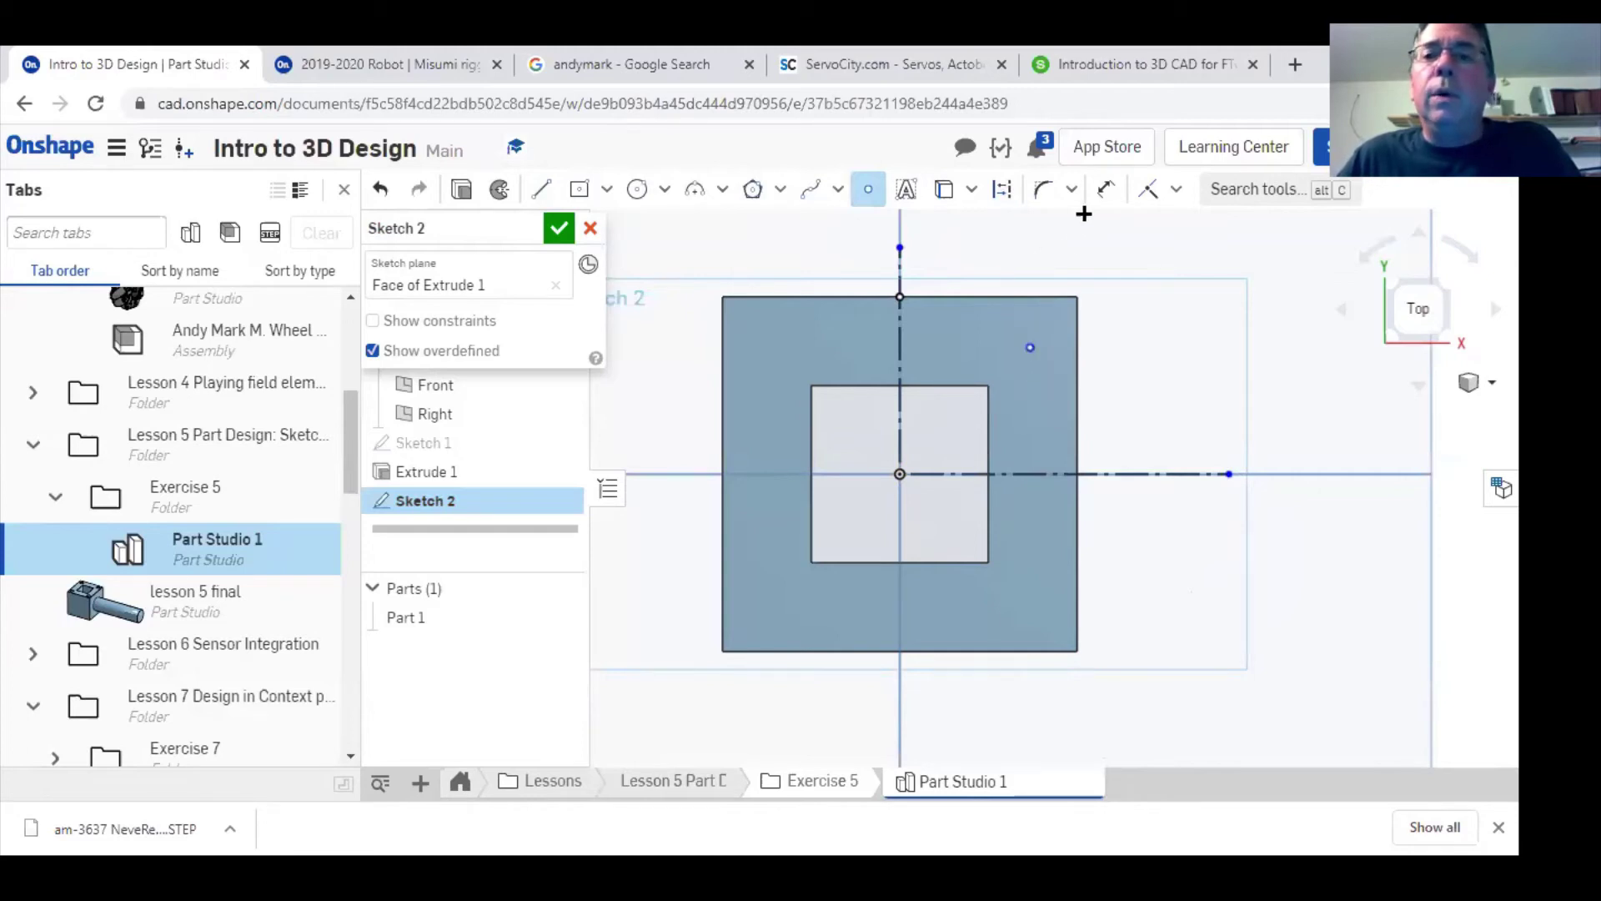
pyautogui.click(1106, 188)
pyautogui.click(1030, 347)
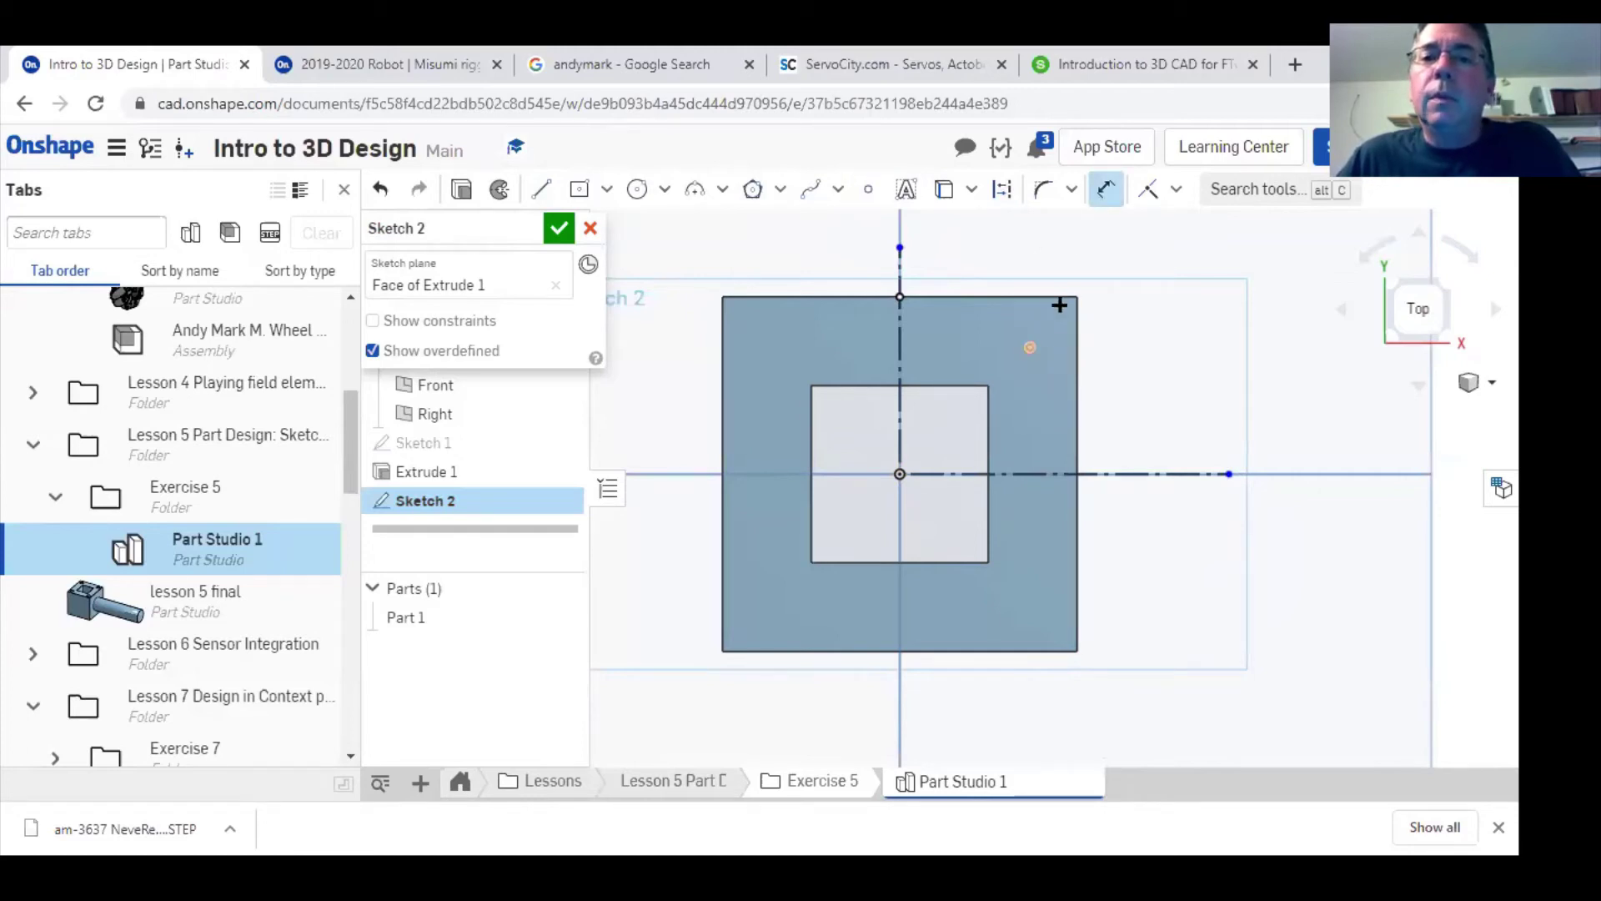
pyautogui.click(1079, 297)
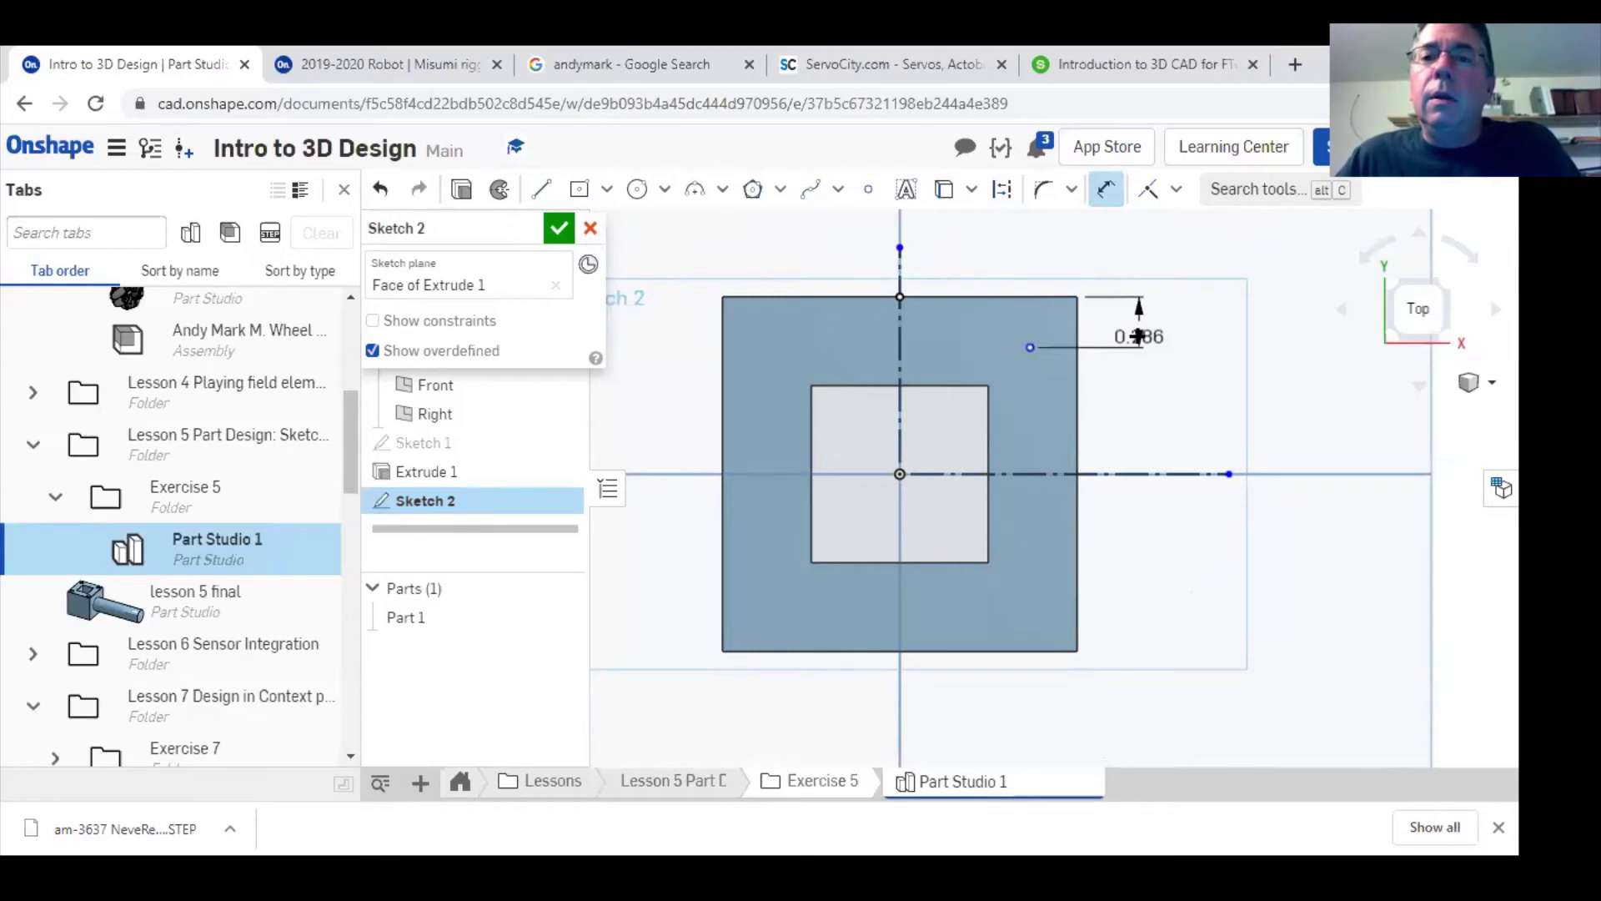
pyautogui.click(1139, 336)
pyautogui.press('BackSpace')
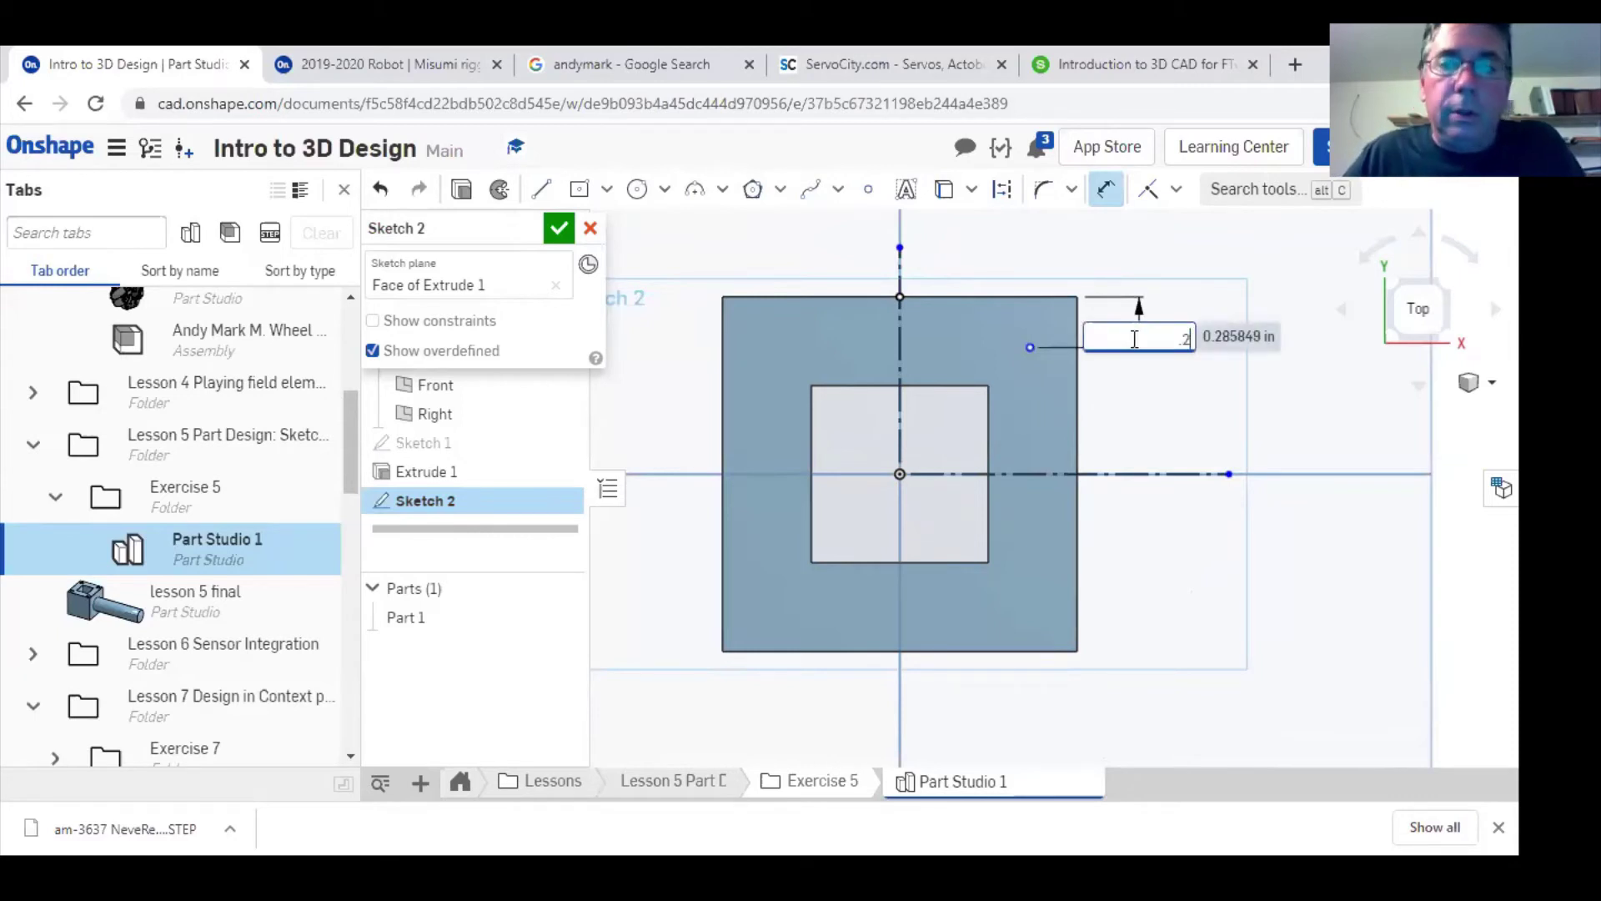
pyautogui.write('.25')
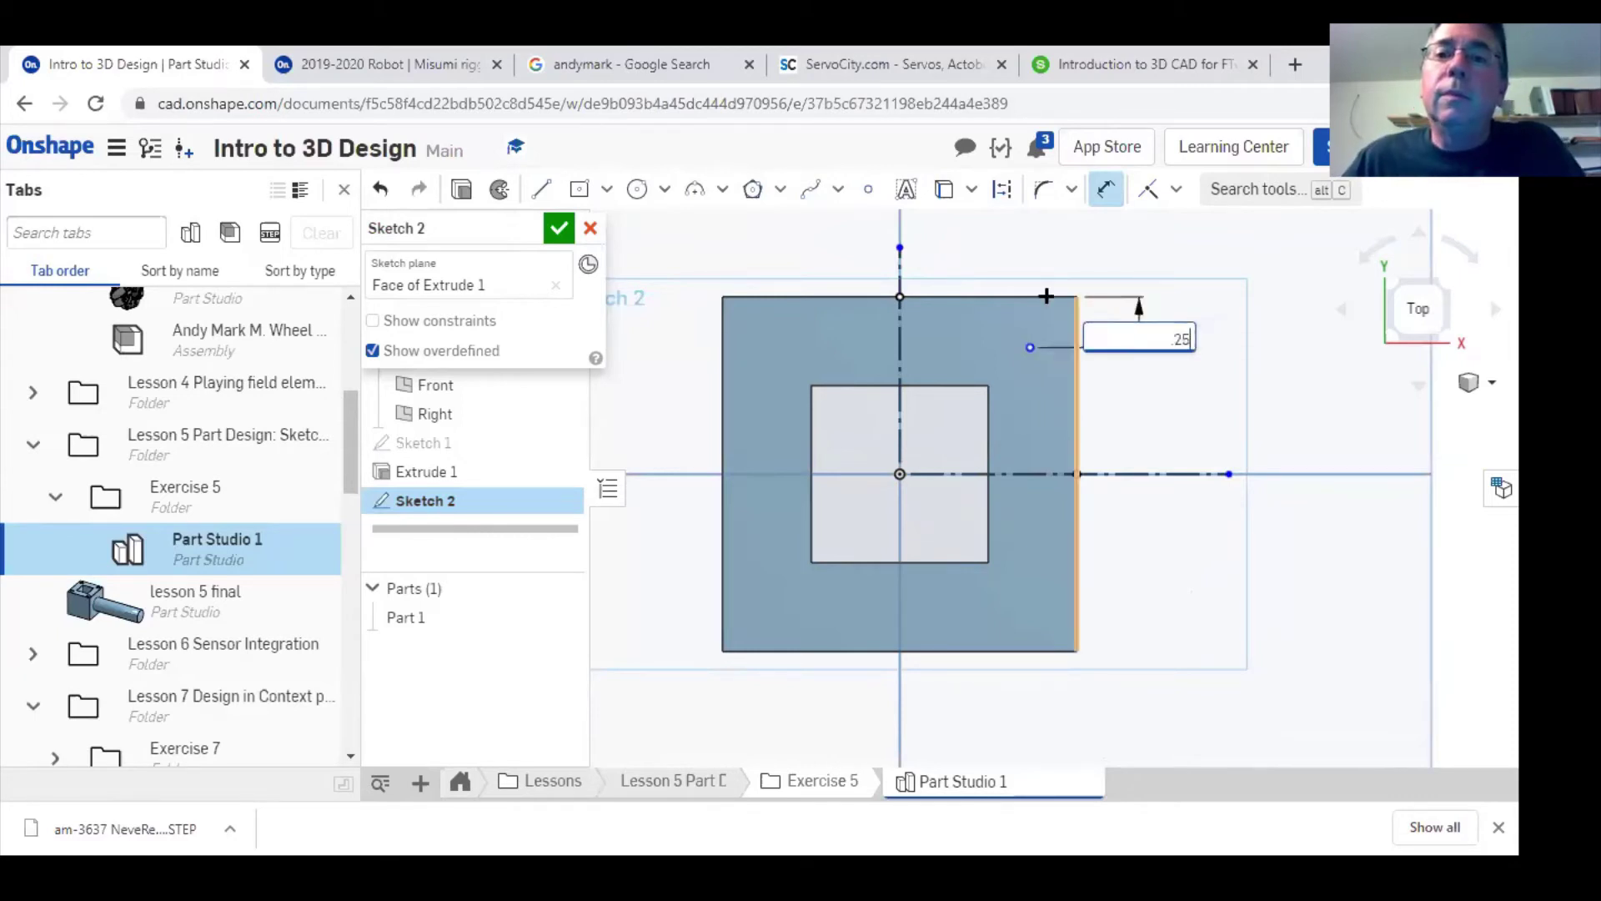
pyautogui.click(1073, 299)
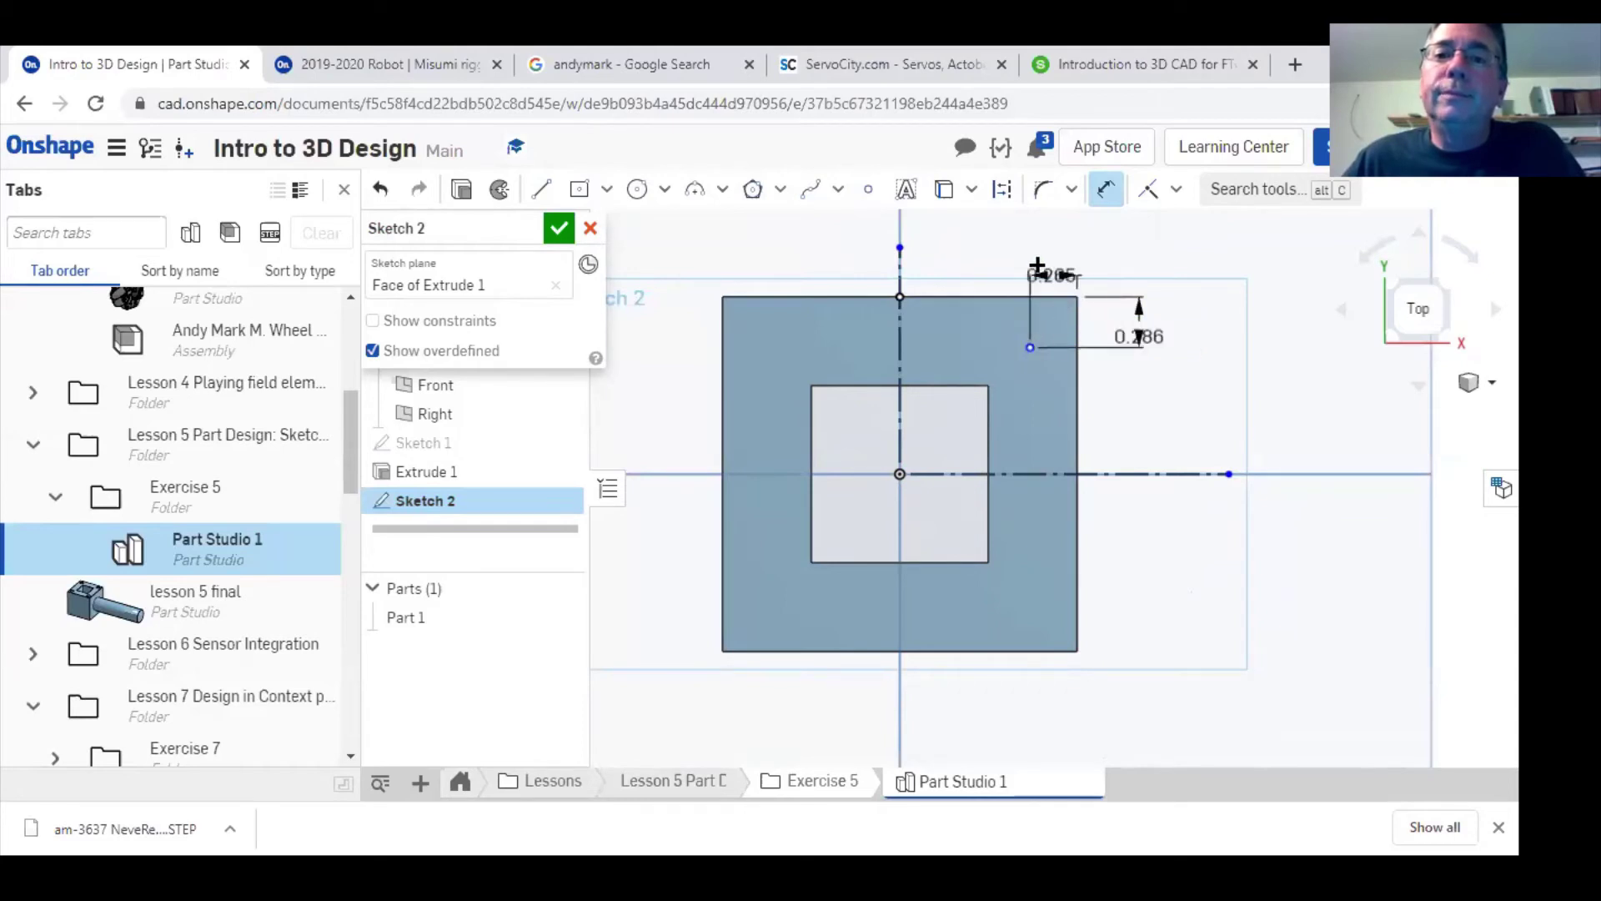
pyautogui.click(1023, 248)
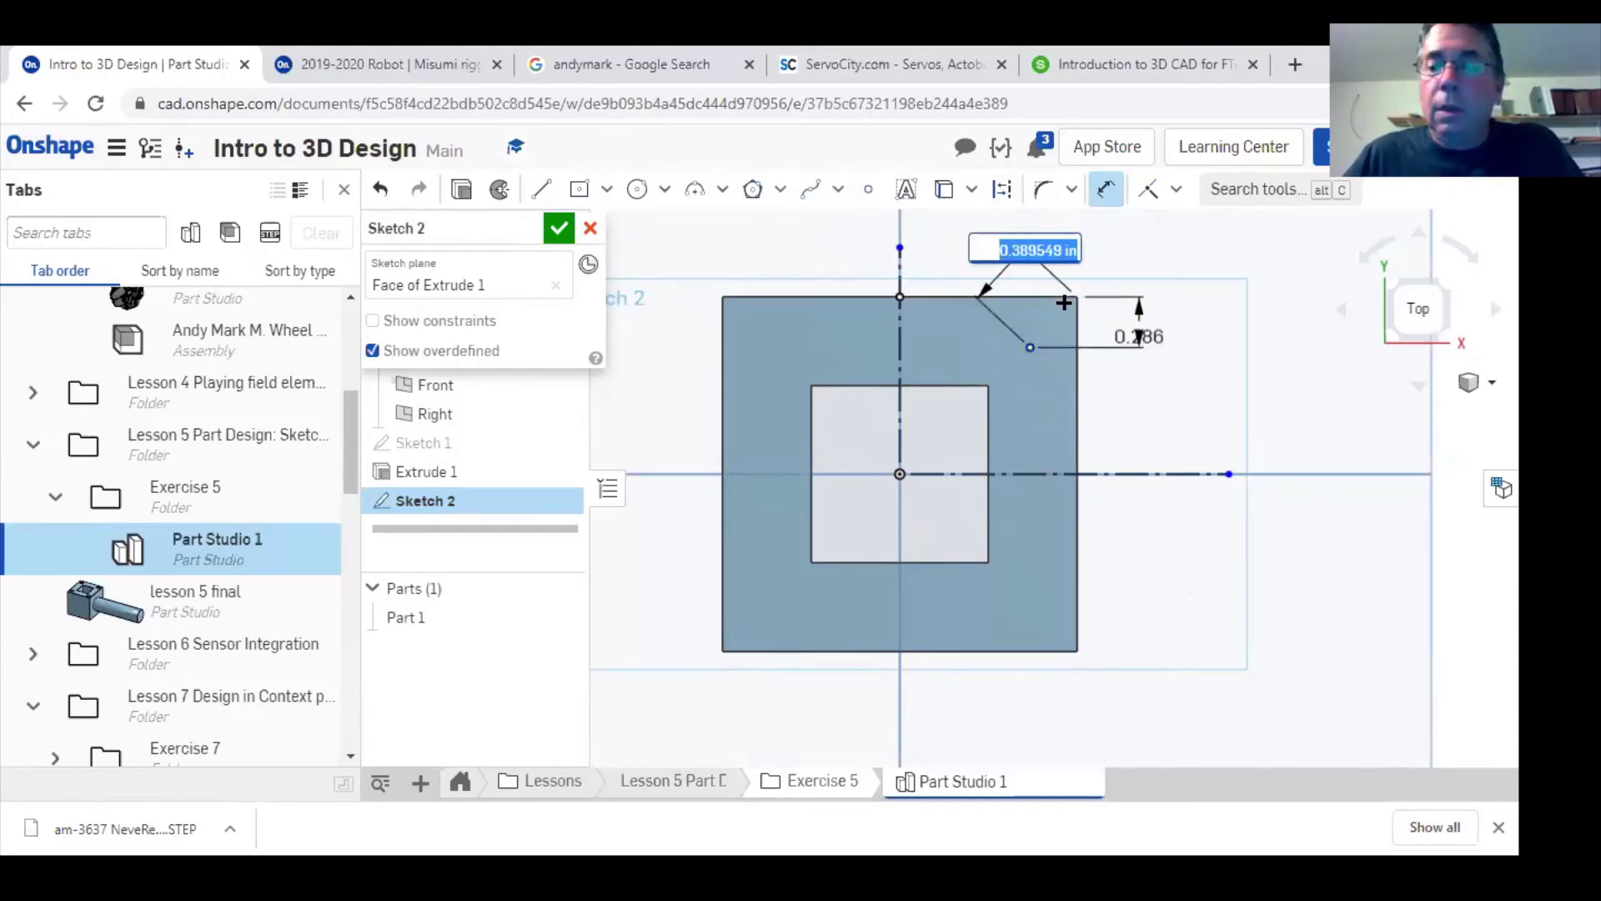
pyautogui.press('Return')
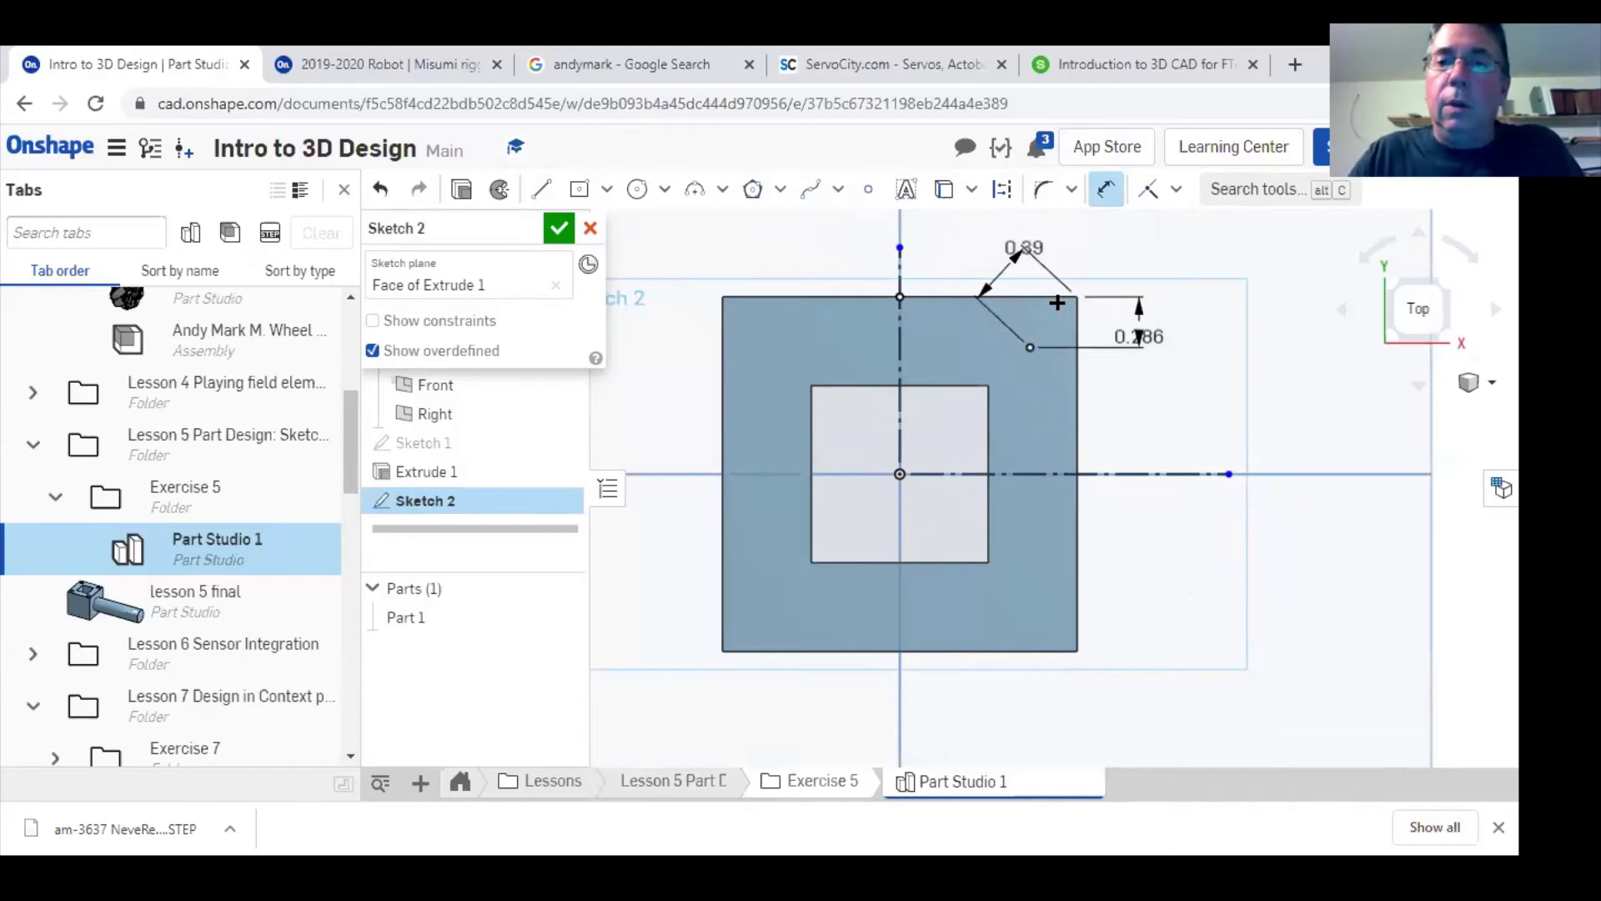
pyautogui.press('Escape')
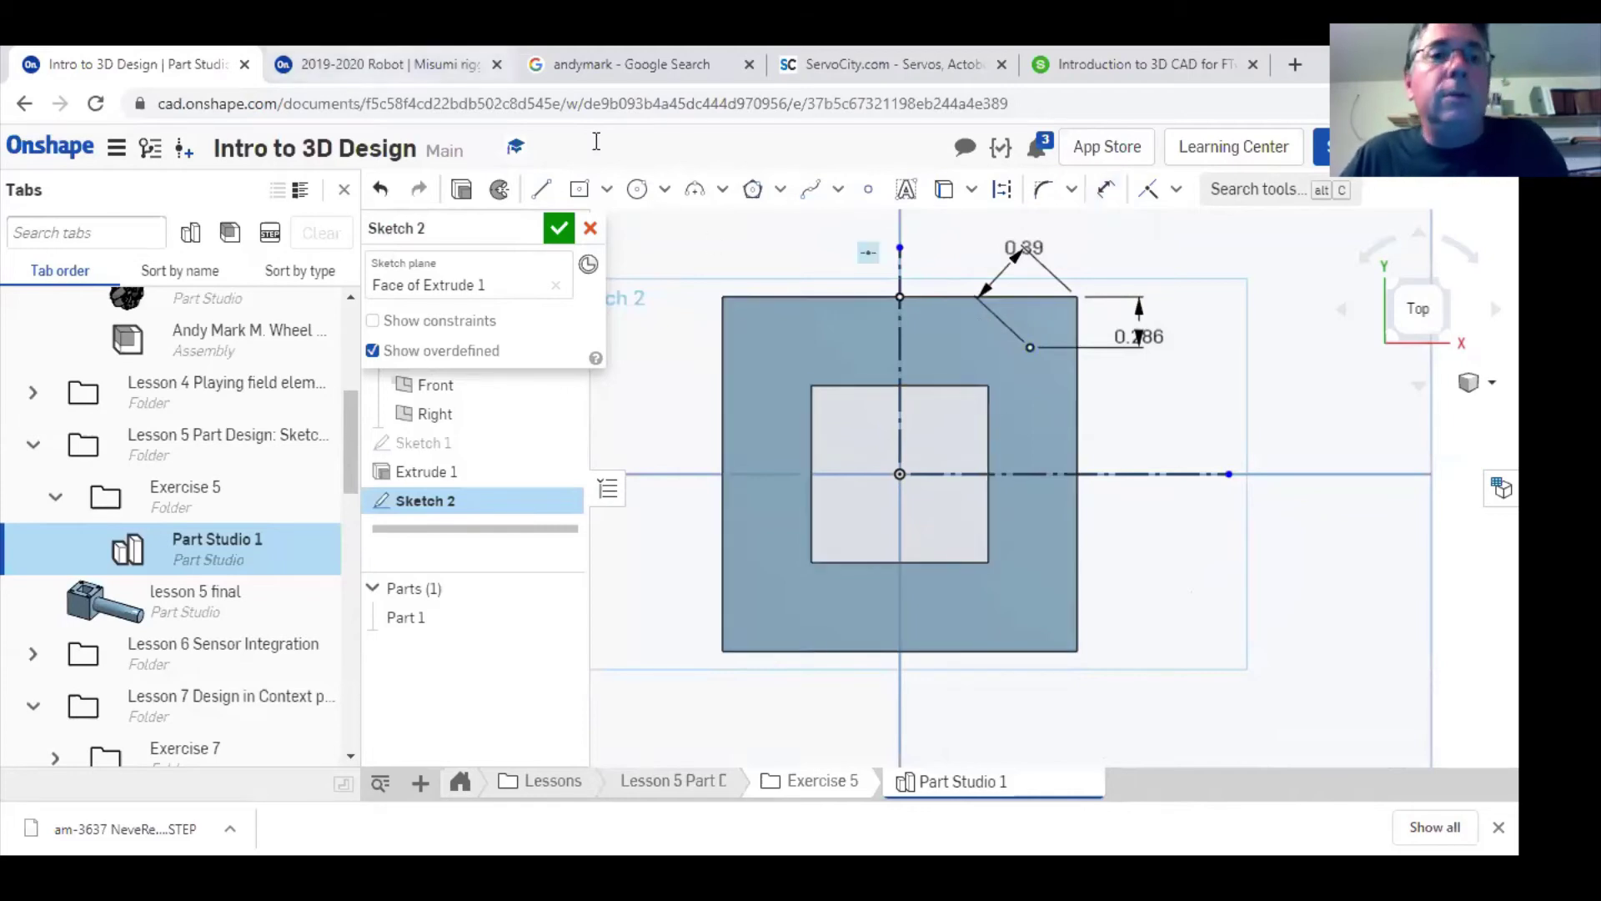
pyautogui.click(380, 191)
# - Dimension the point horizontally 0.25 in from the top face's upper-right corner
pyautogui.click(1105, 189)
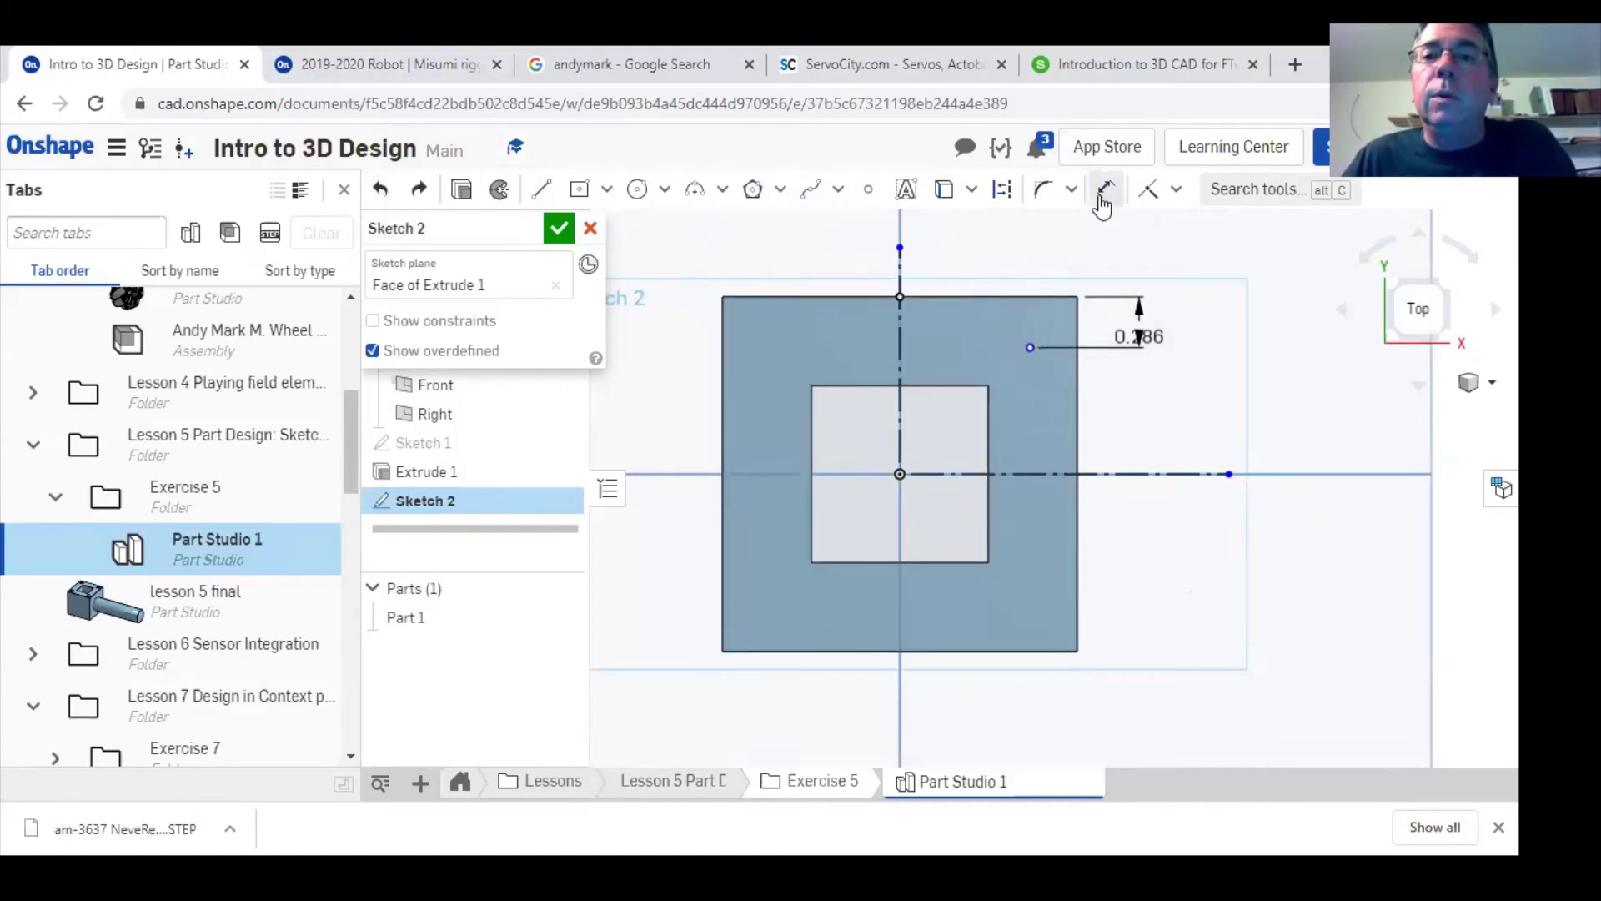
pyautogui.click(1076, 297)
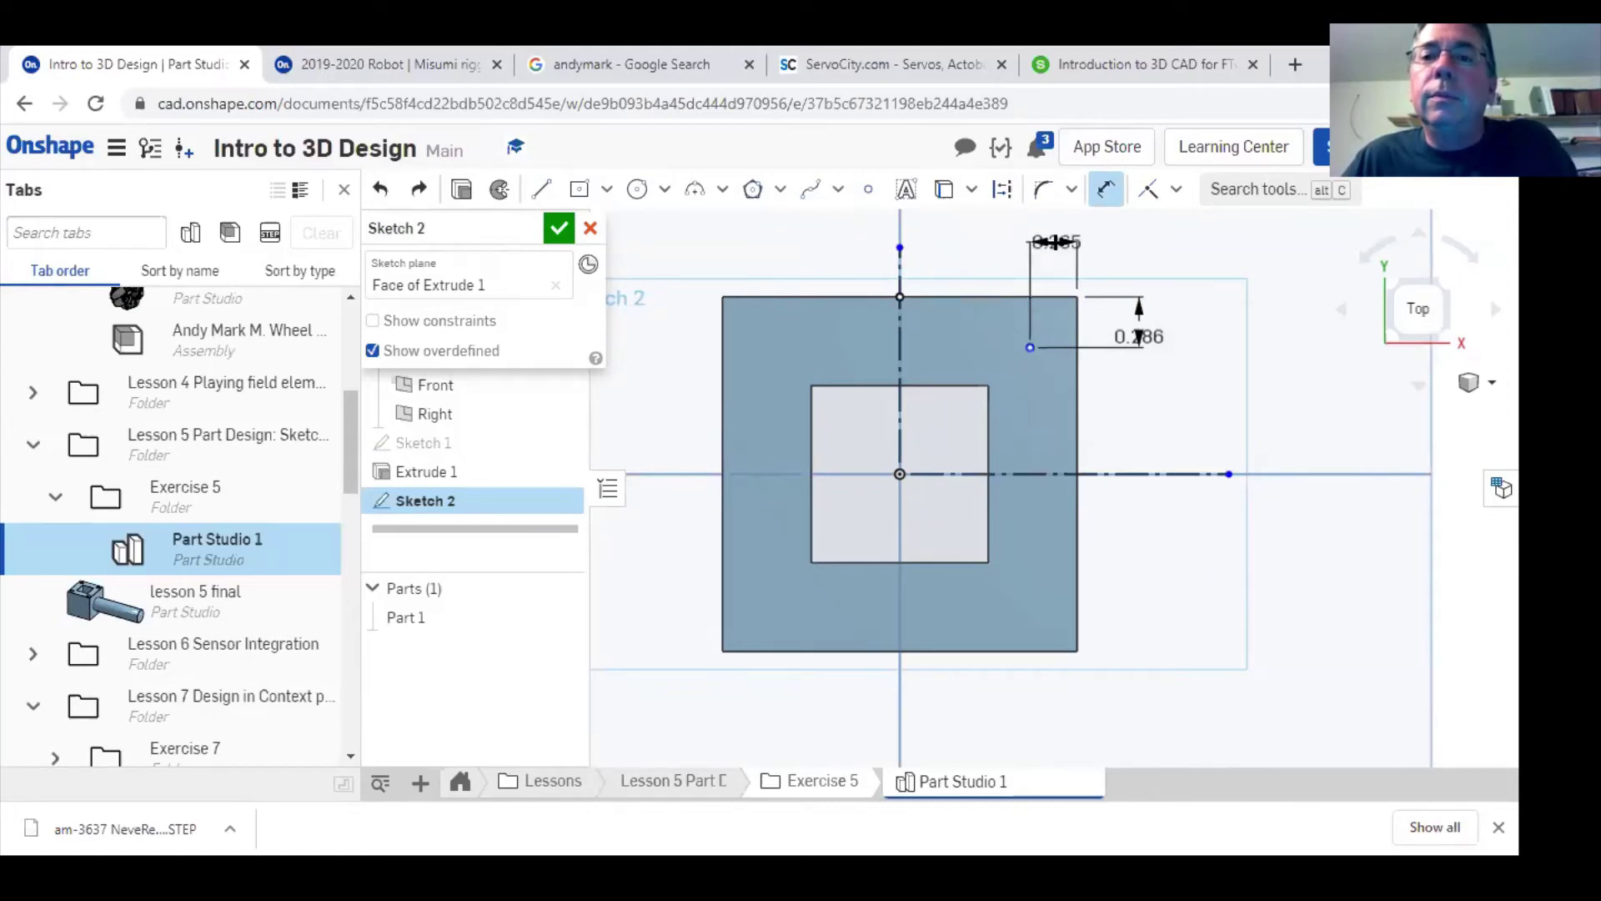
pyautogui.click(1052, 247)
pyautogui.press('BackSpace')
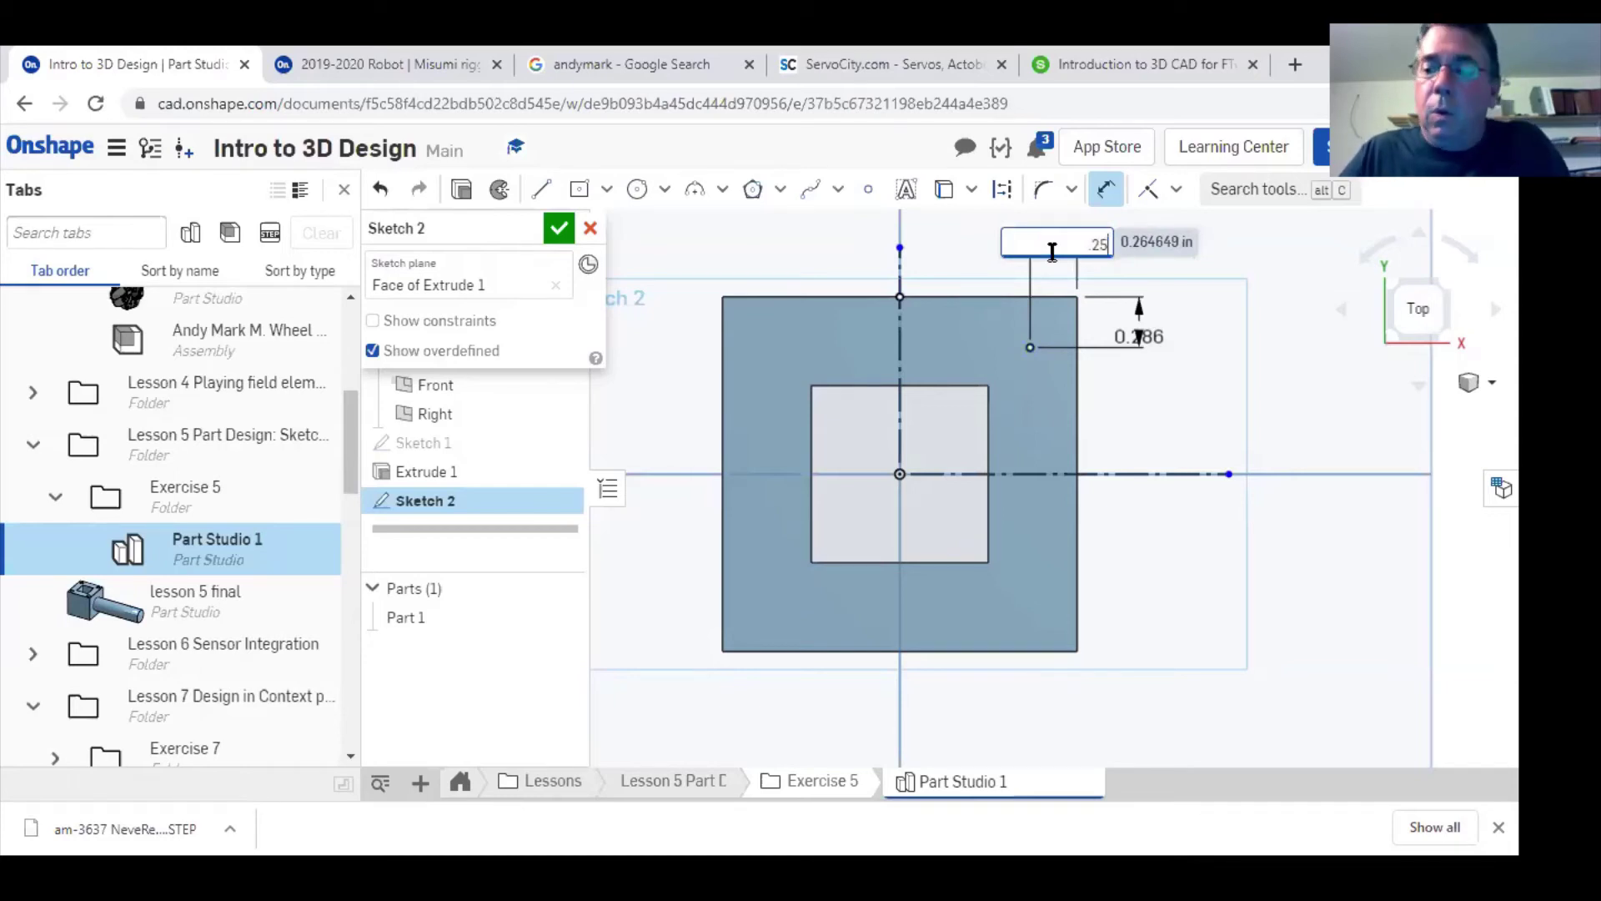
pyautogui.press('Return')
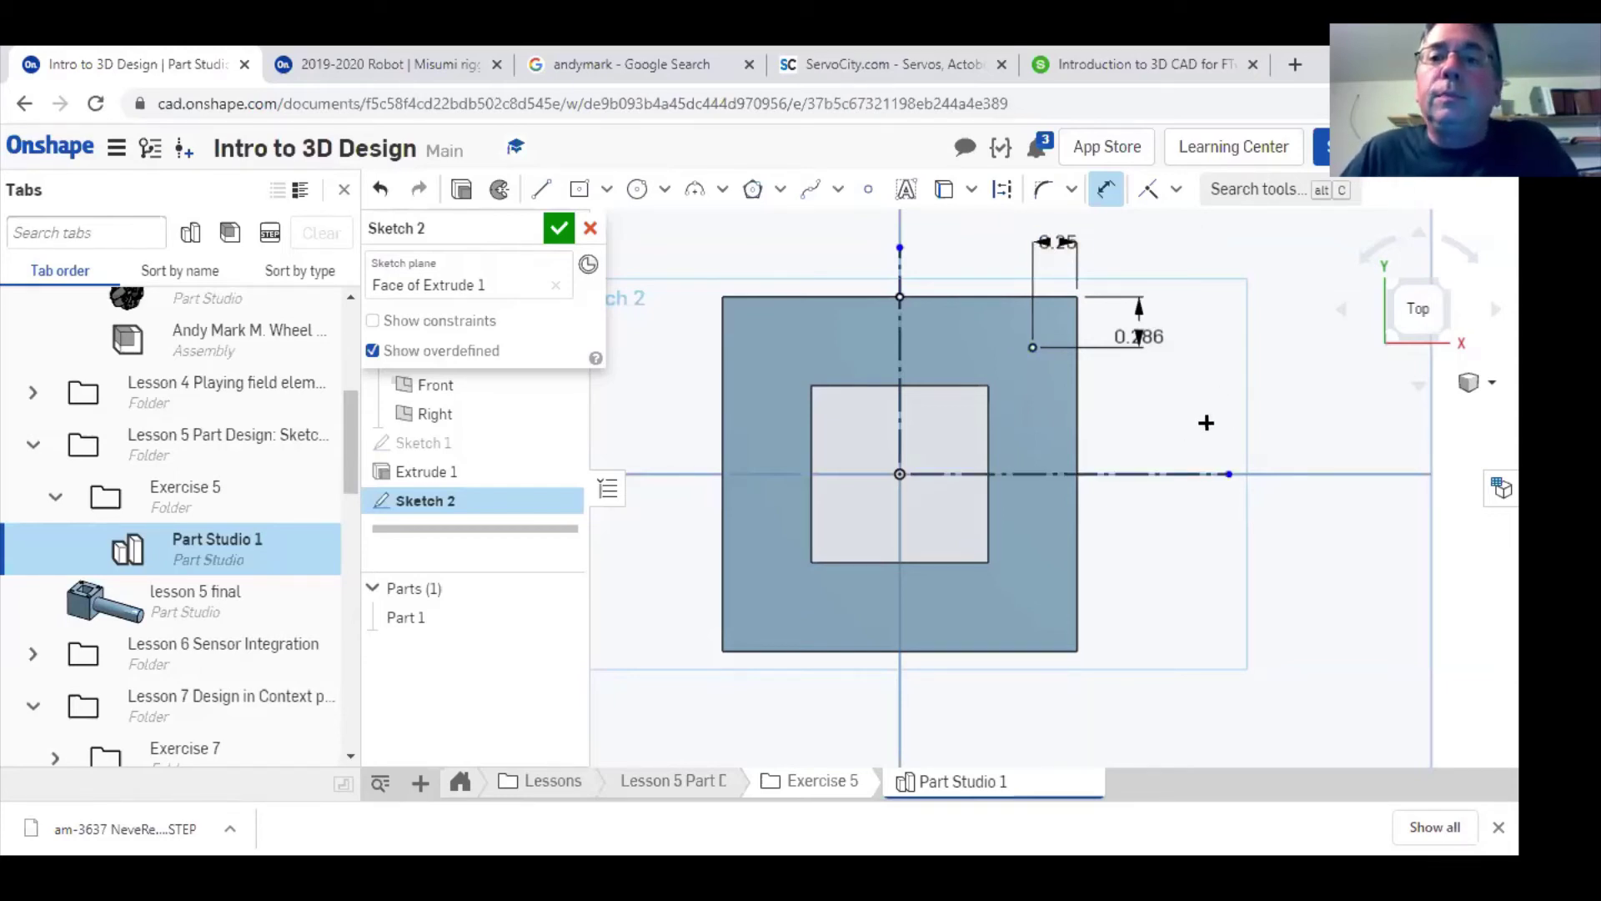
# - Set the point's vertical distance from the upper-right corner to 0.25 in
pyautogui.click(1146, 348)
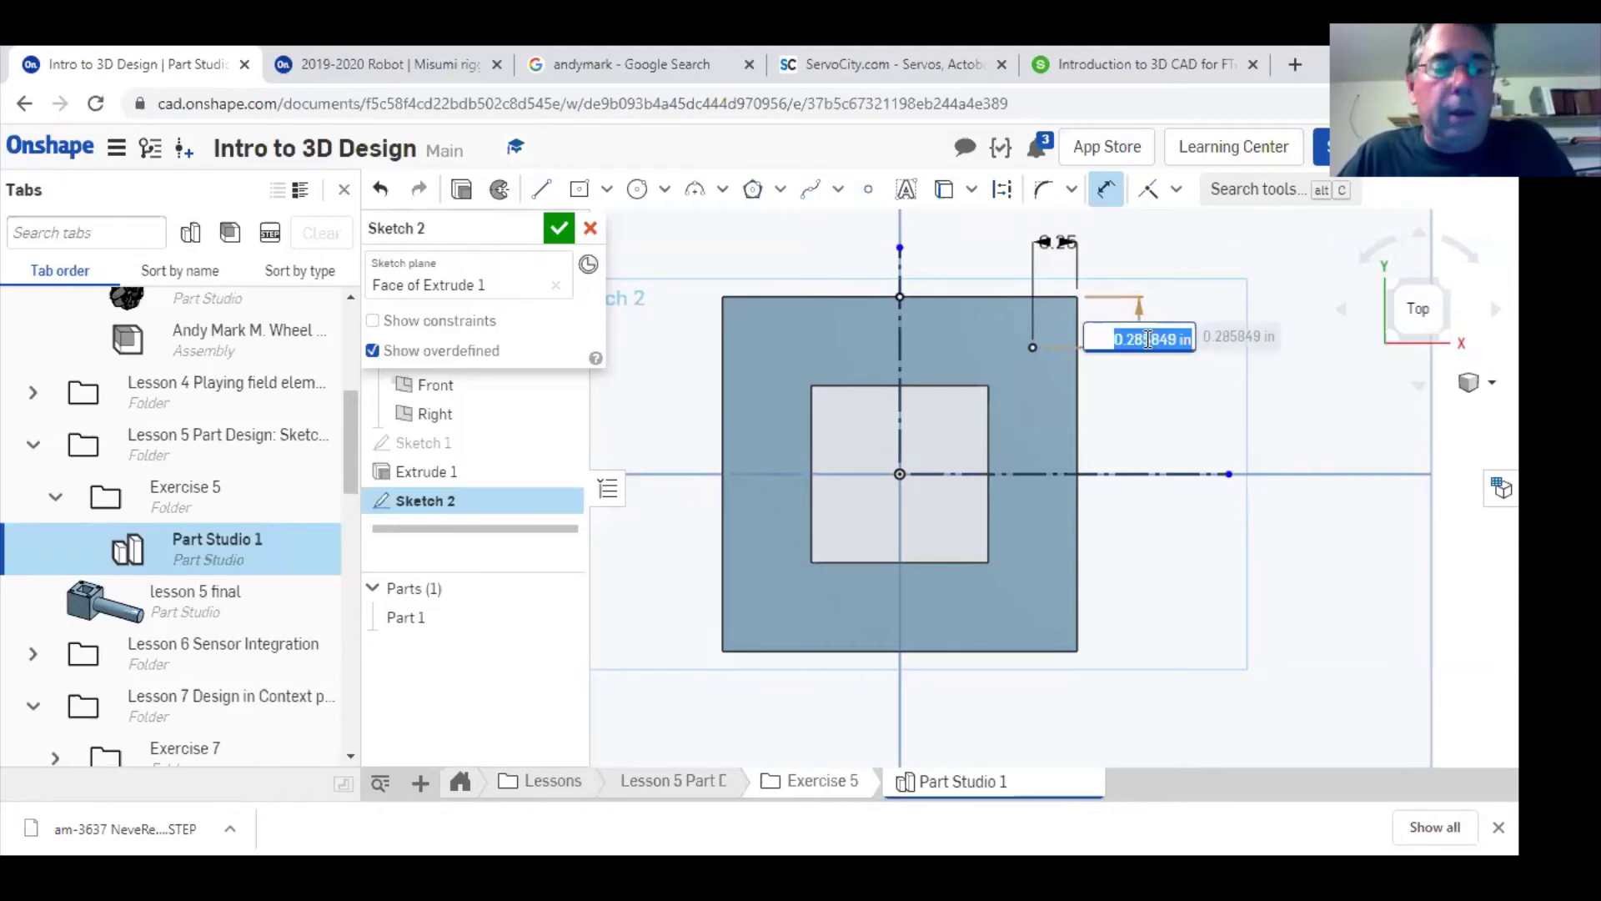
pyautogui.press('BackSpace')
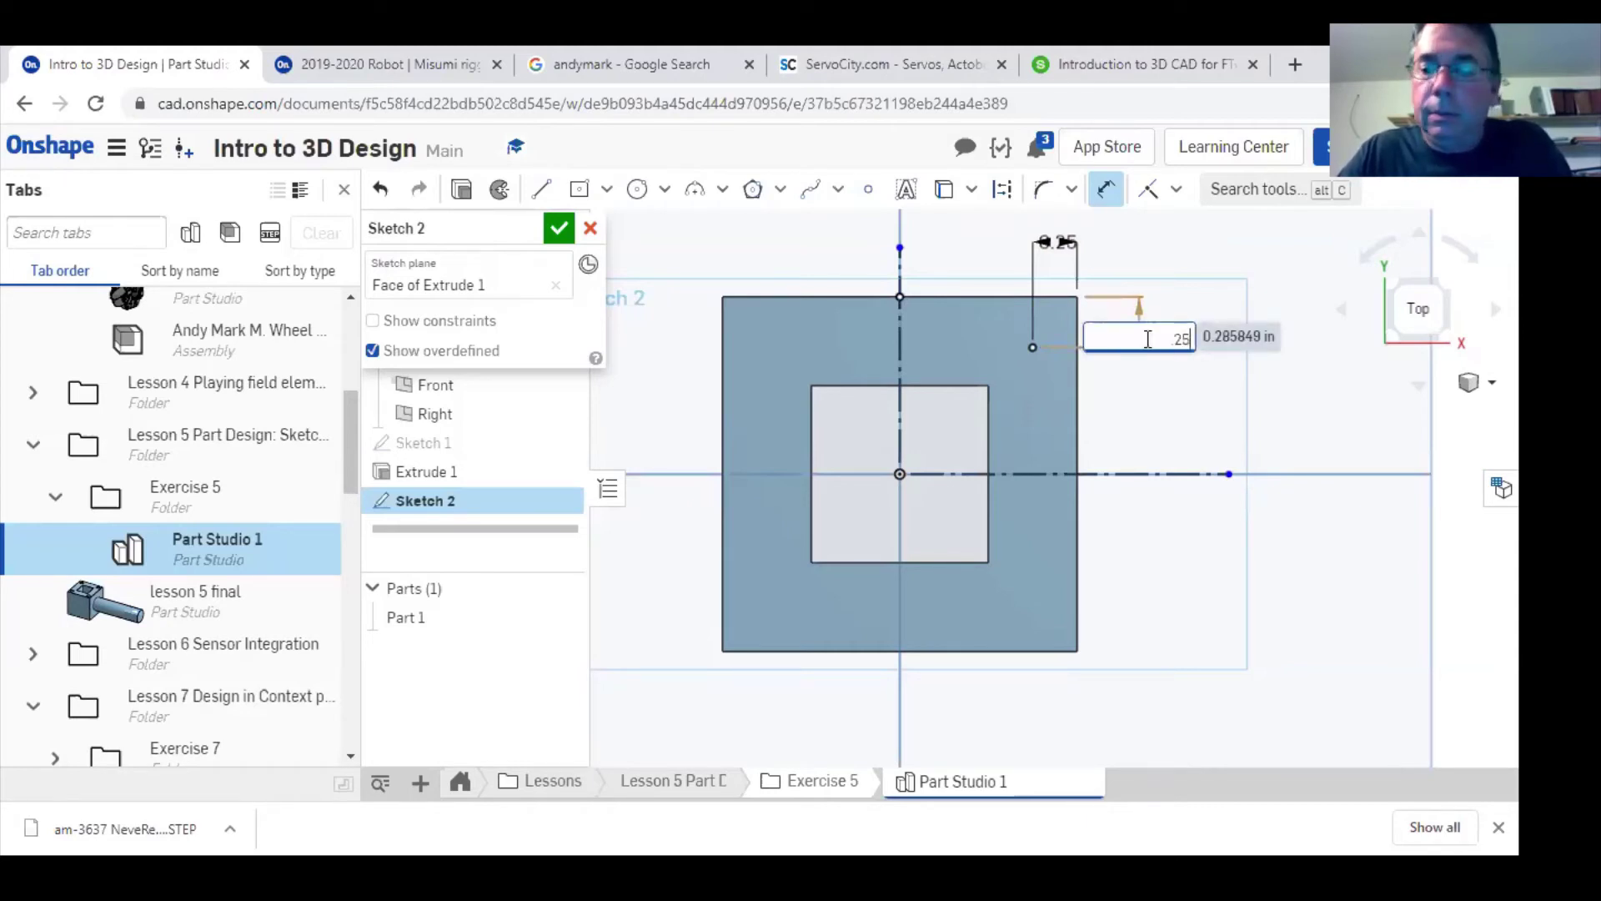
pyautogui.write('.25')
pyautogui.press('Return')
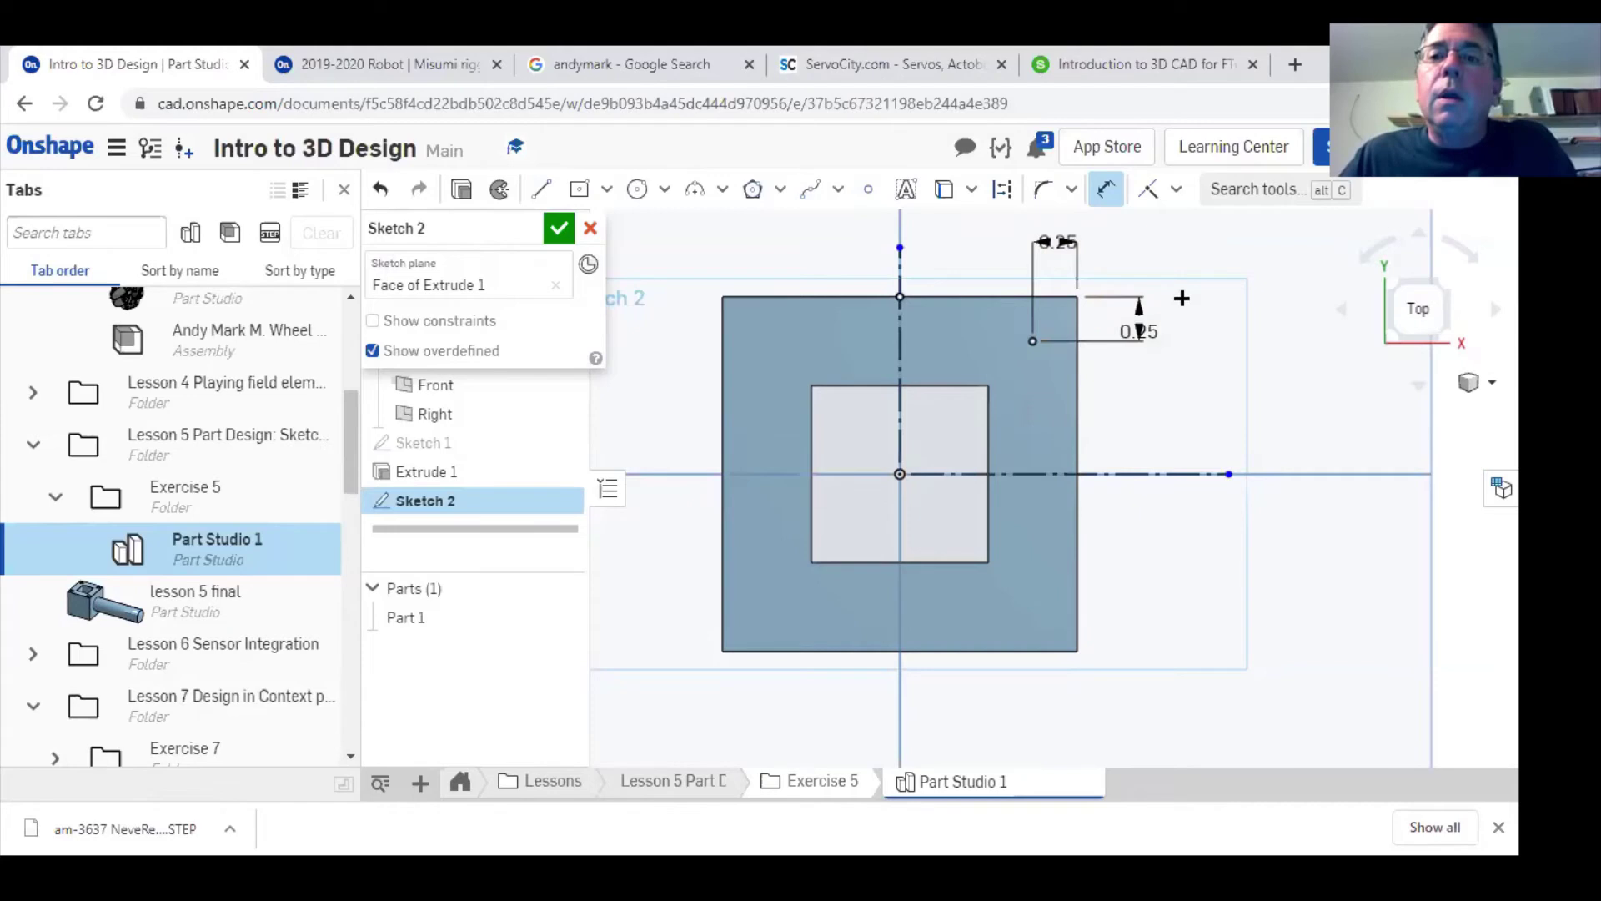
pyautogui.click(1106, 188)
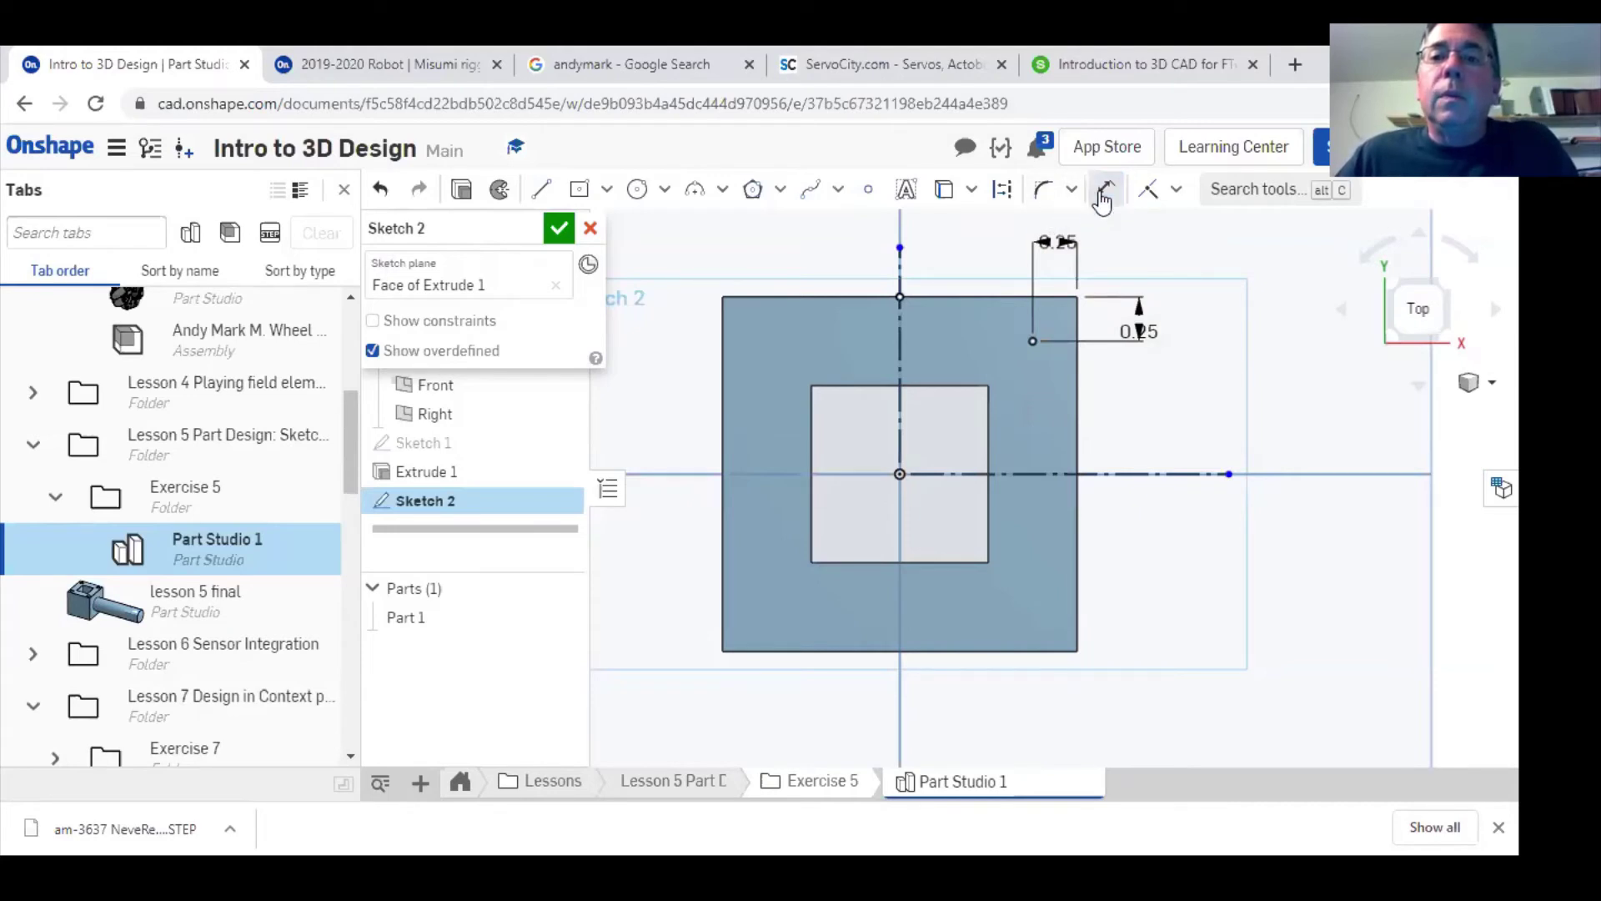
# - Mirror the point and the vertical construction line across the horizontal construction line and finish the sketch
pyautogui.click(1032, 339)
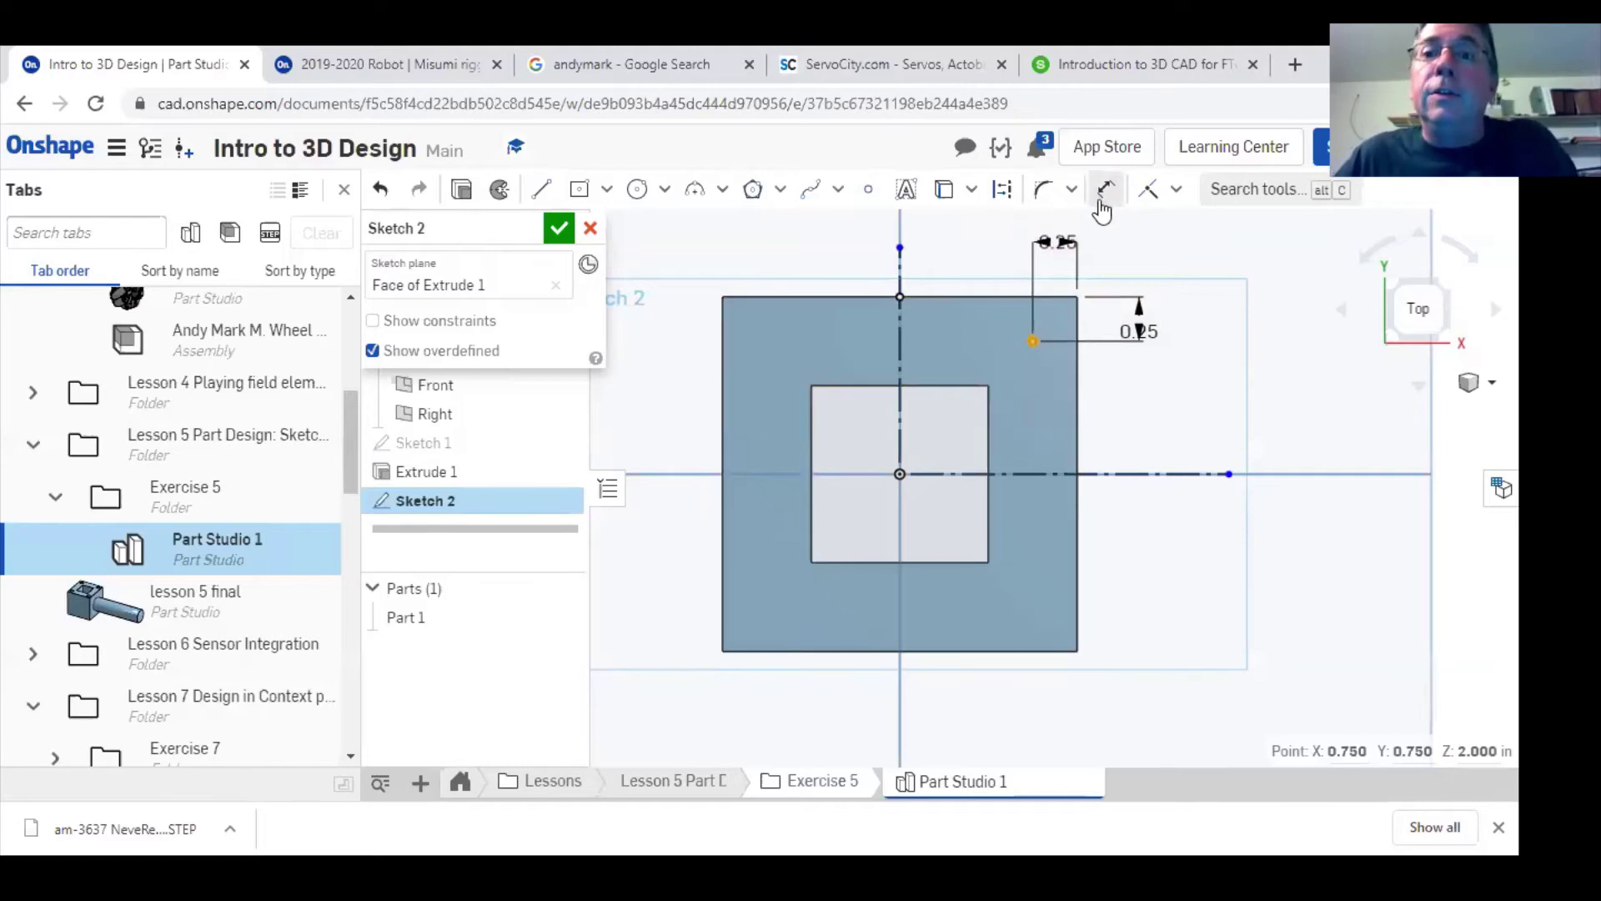
pyautogui.click(1075, 198)
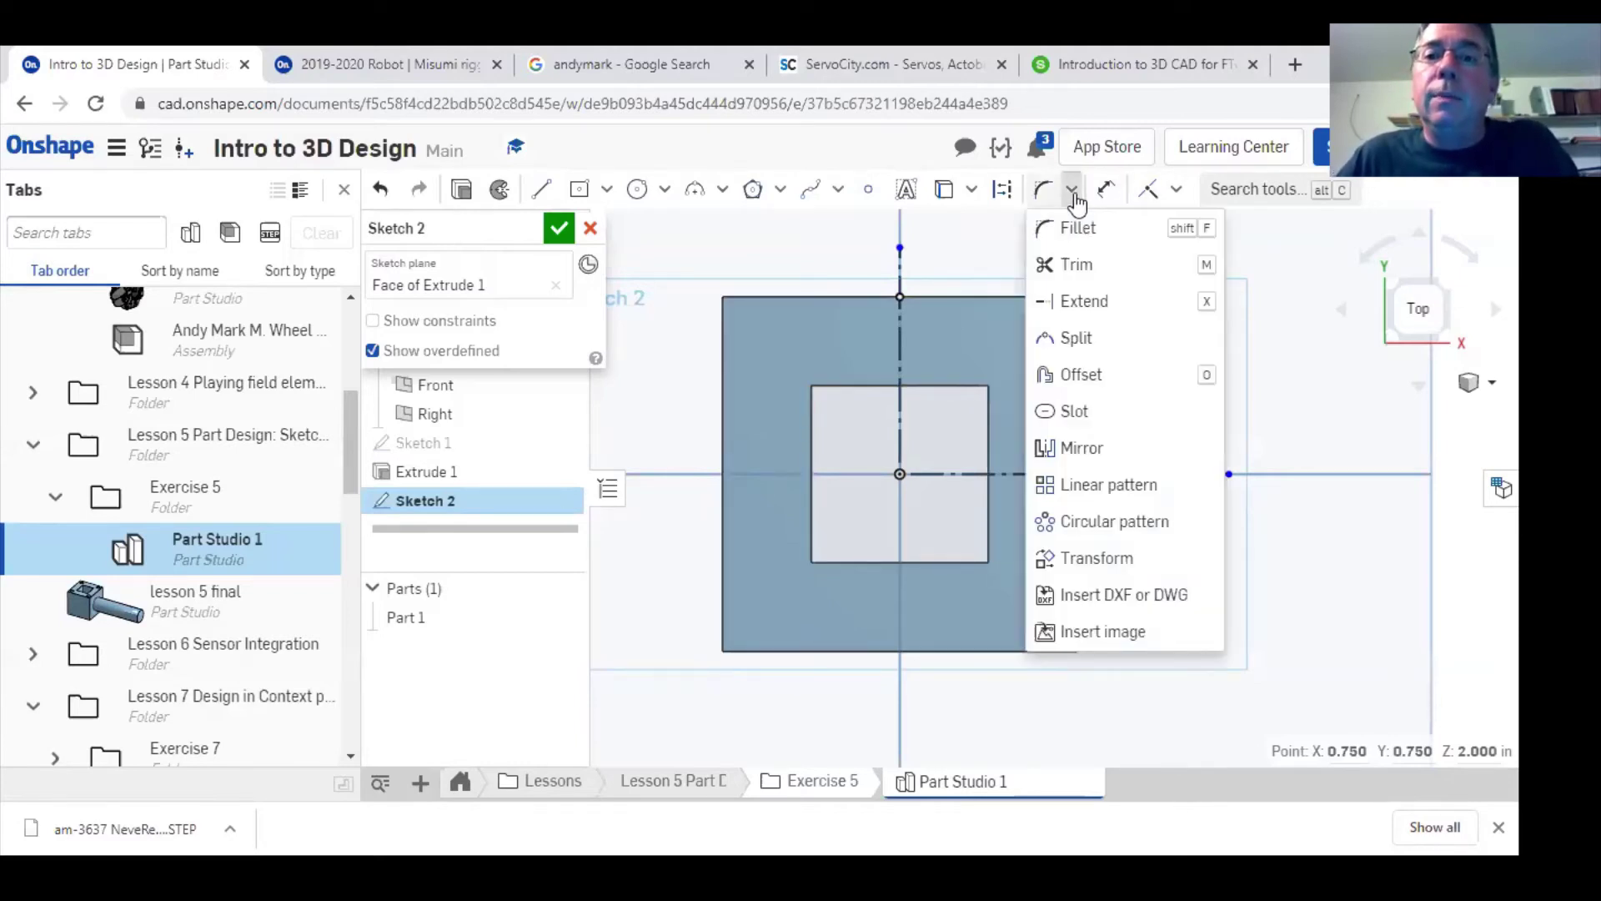
pyautogui.click(1084, 450)
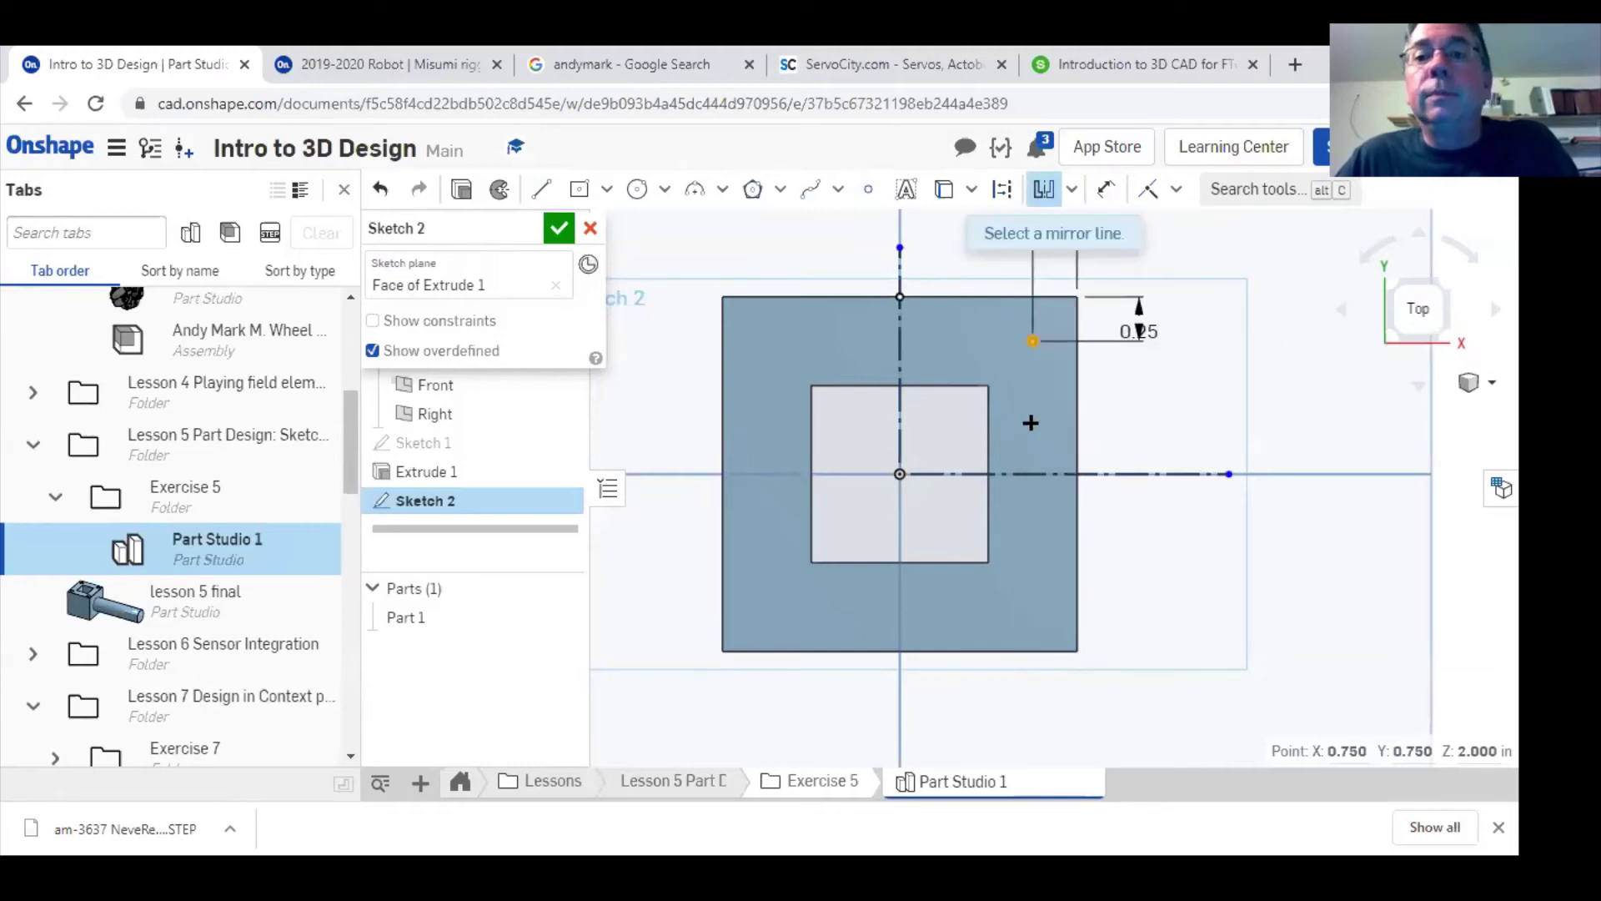
pyautogui.click(1051, 474)
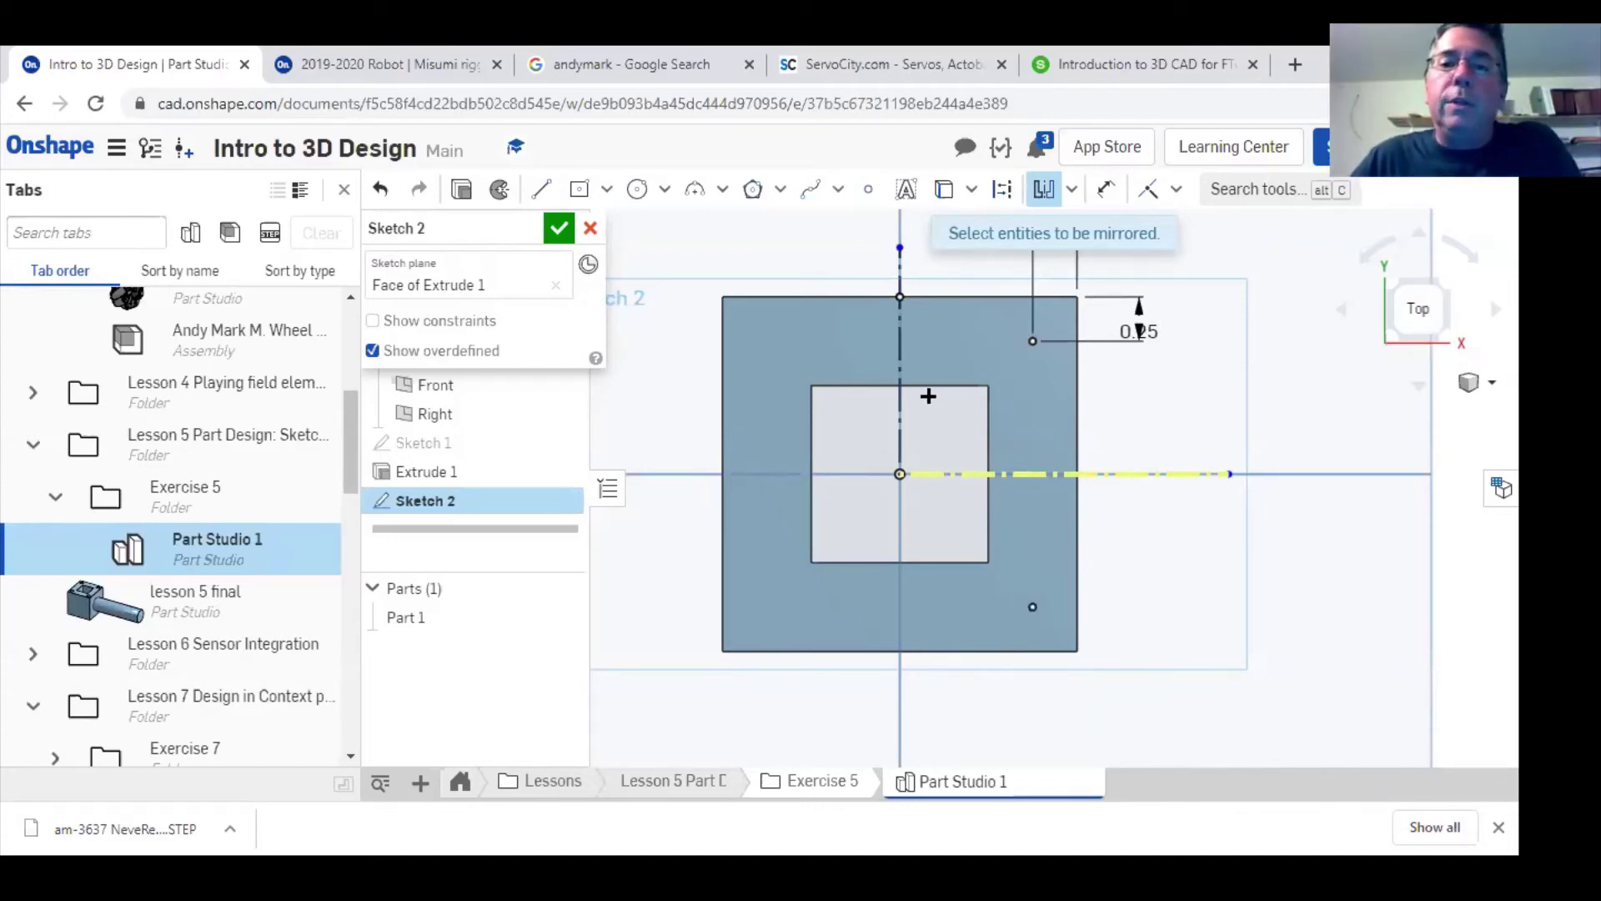
pyautogui.click(899, 376)
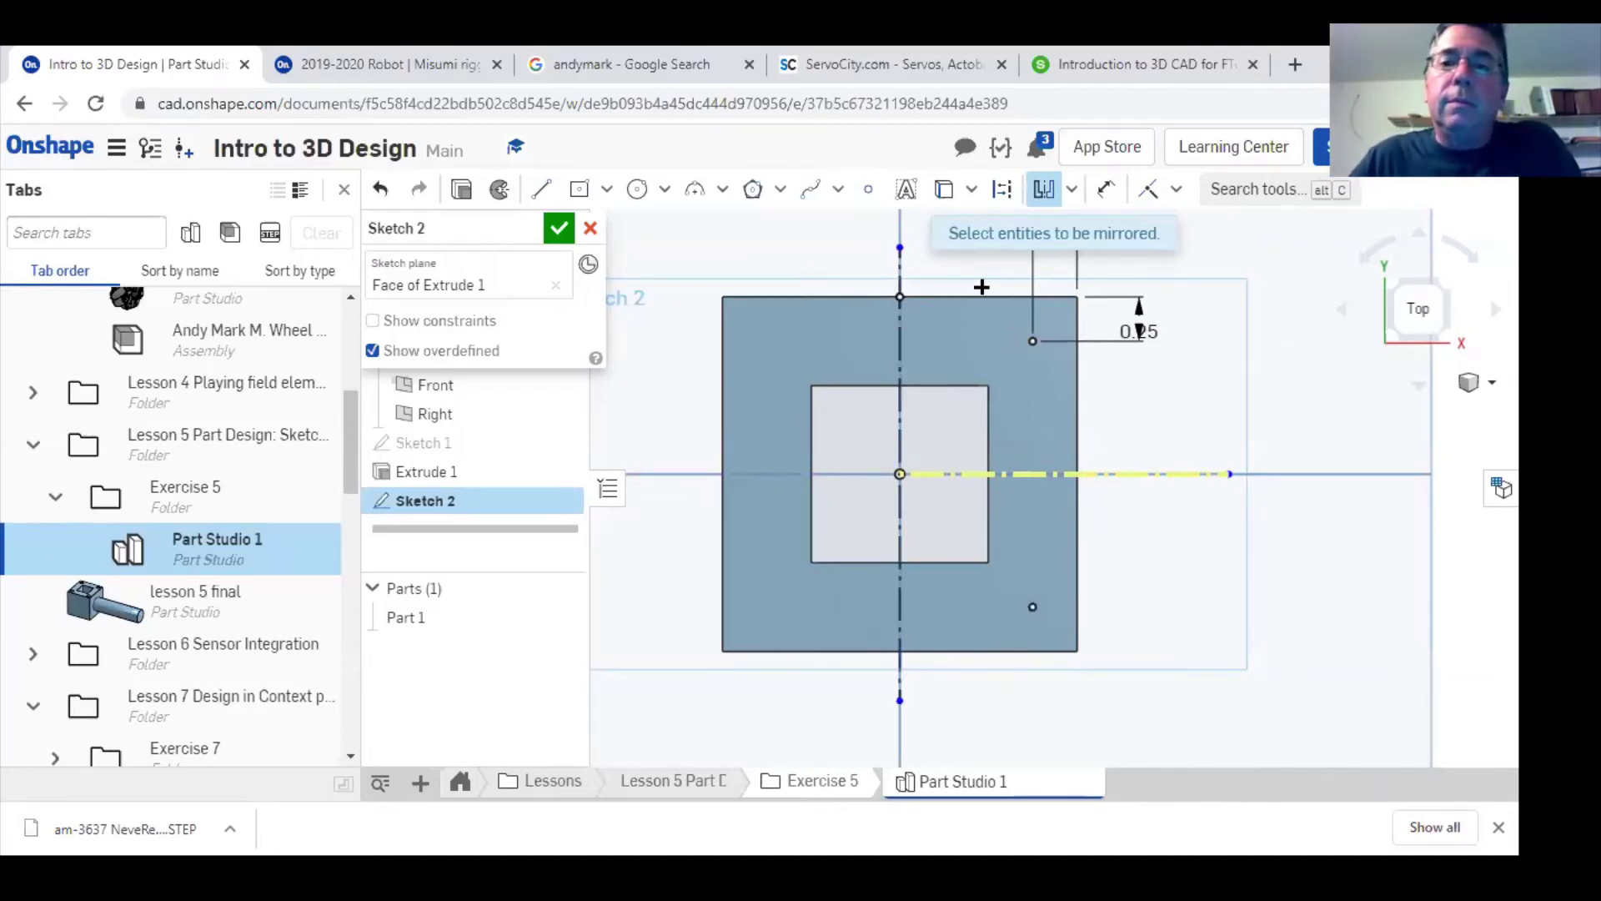
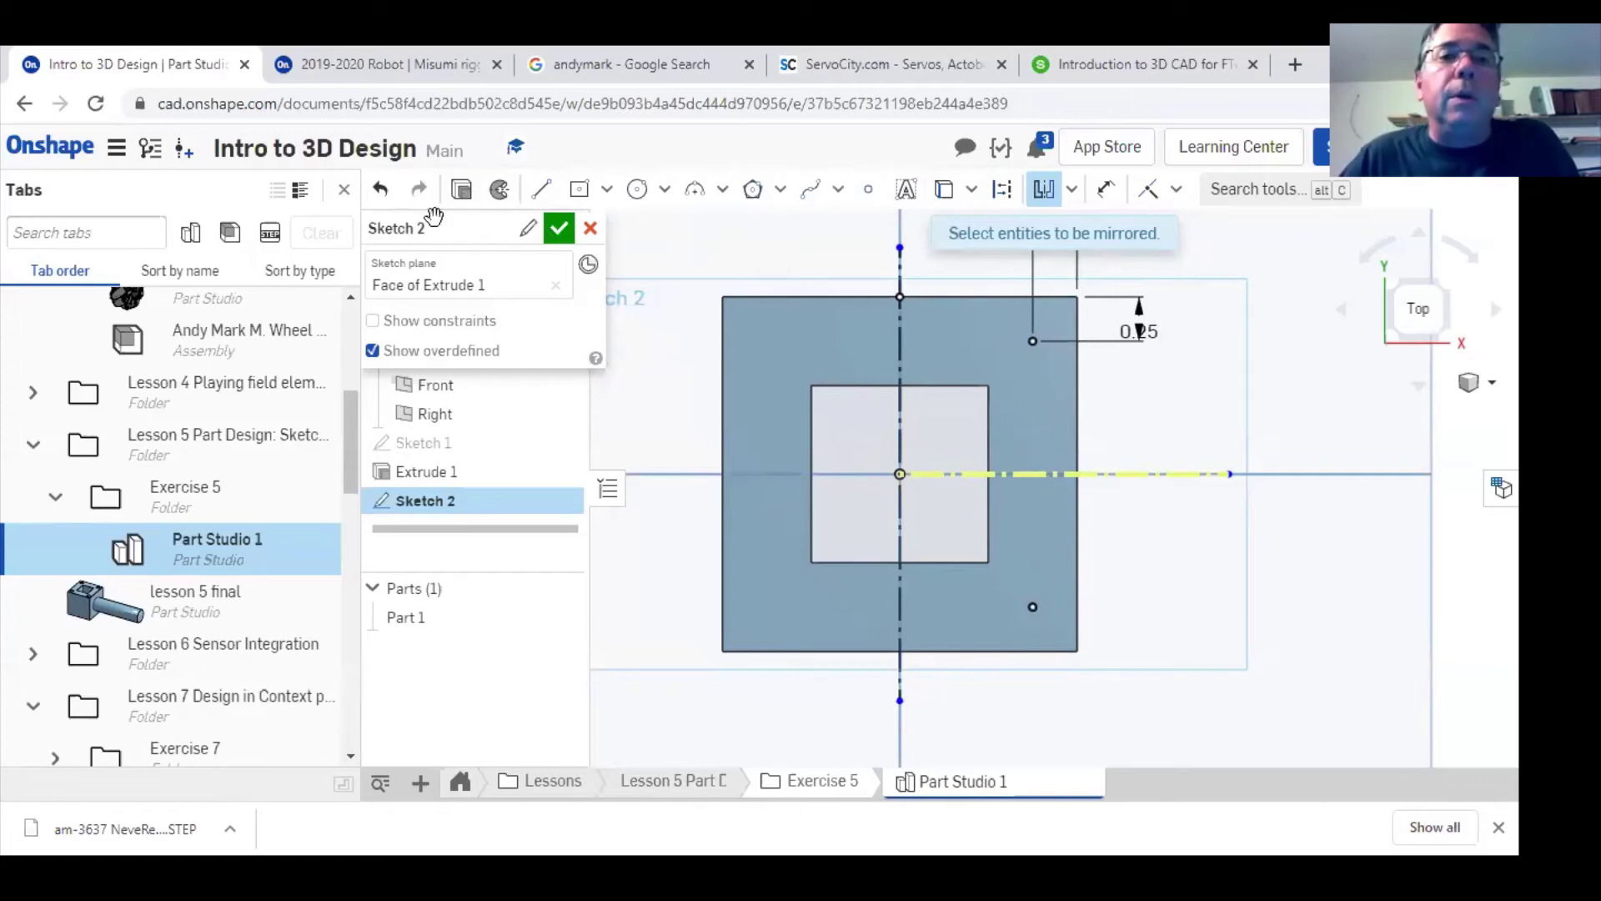
pyautogui.click(558, 227)
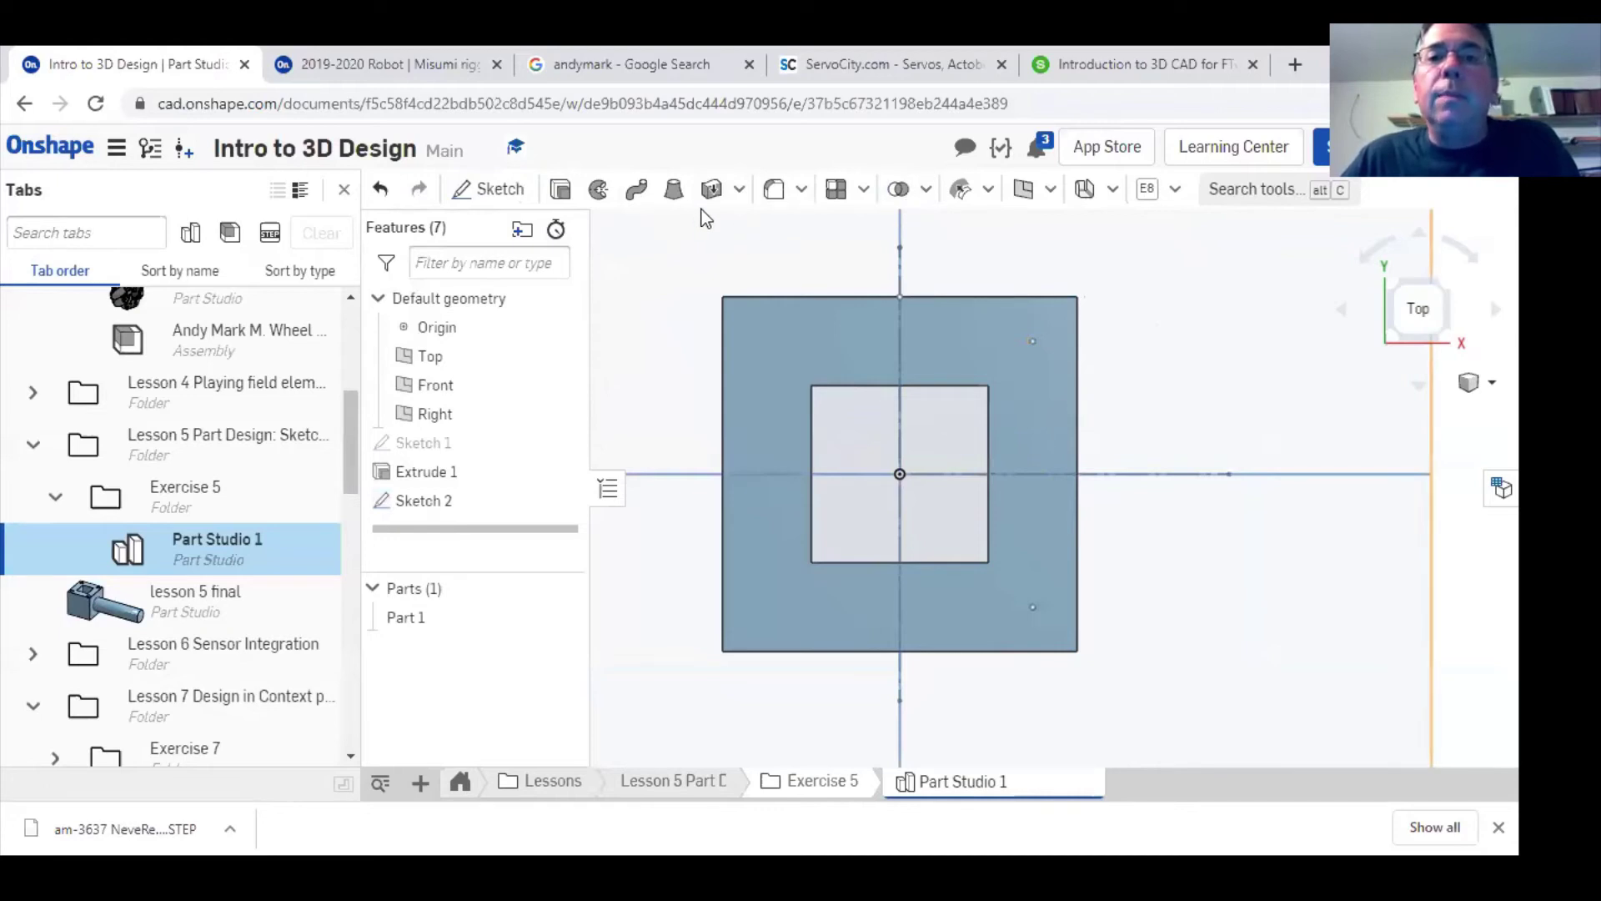
pyautogui.click(738, 193)
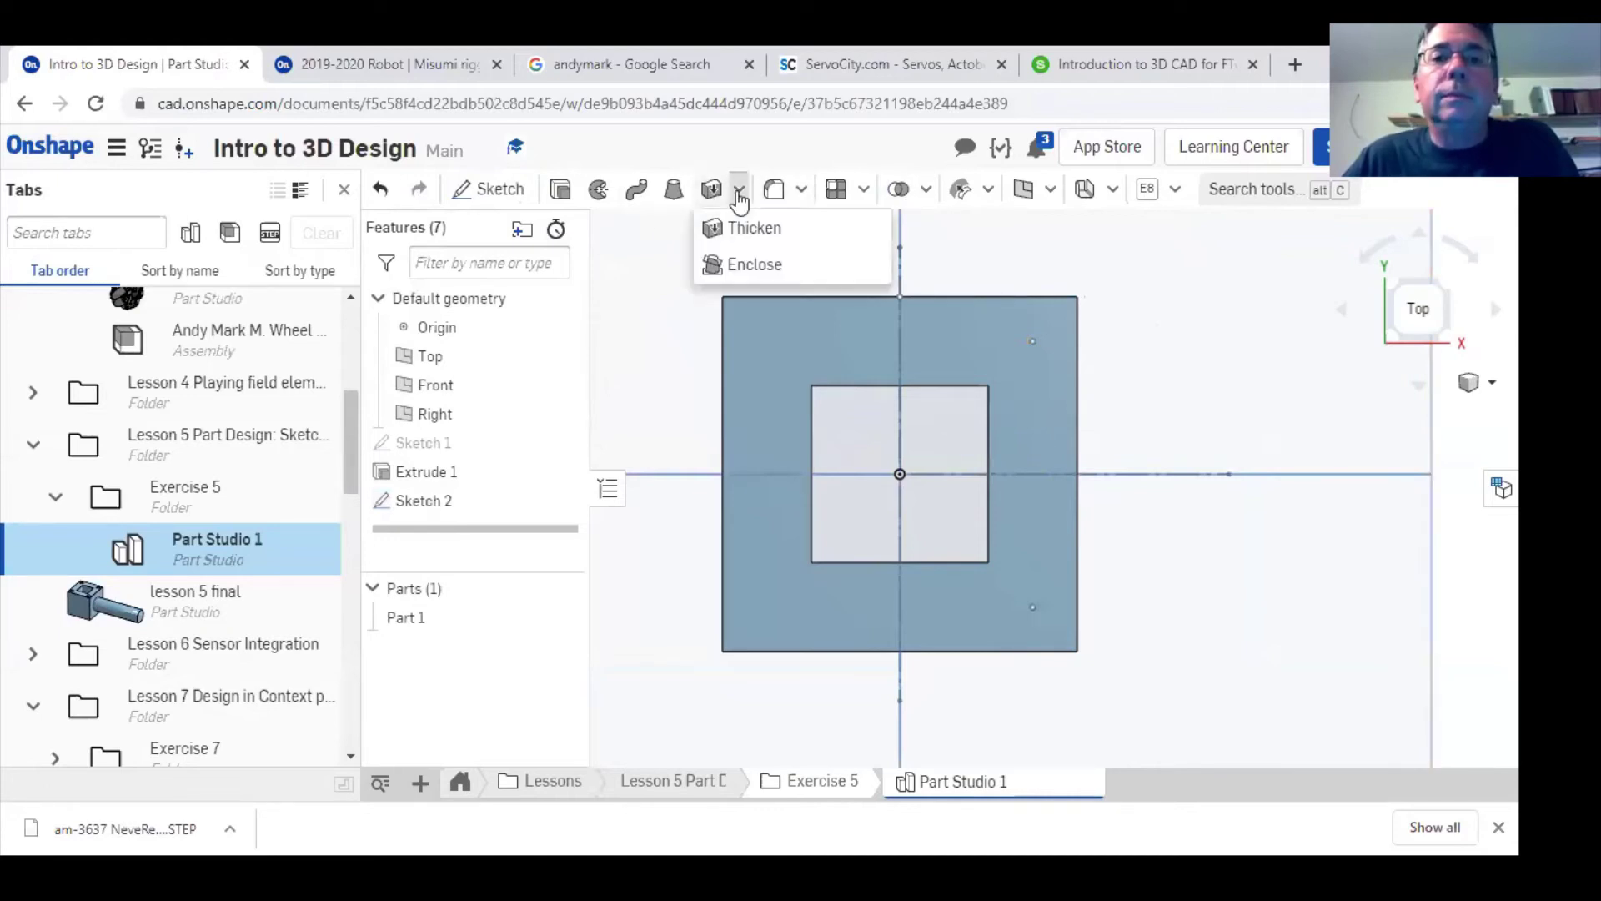
pyautogui.click(802, 193)
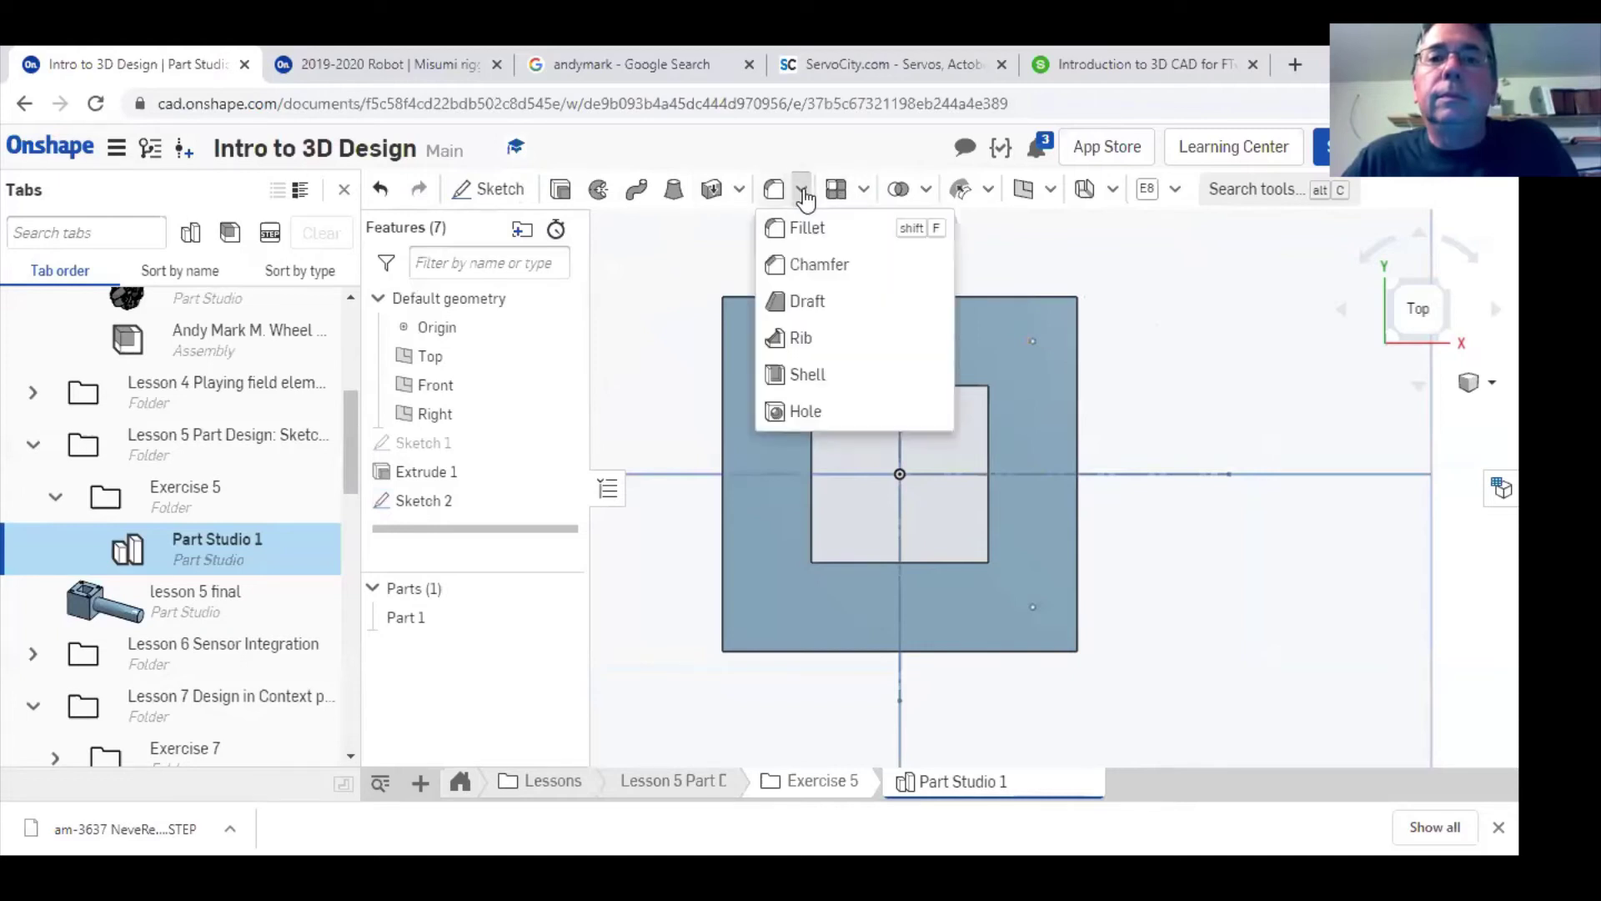
pyautogui.click(865, 193)
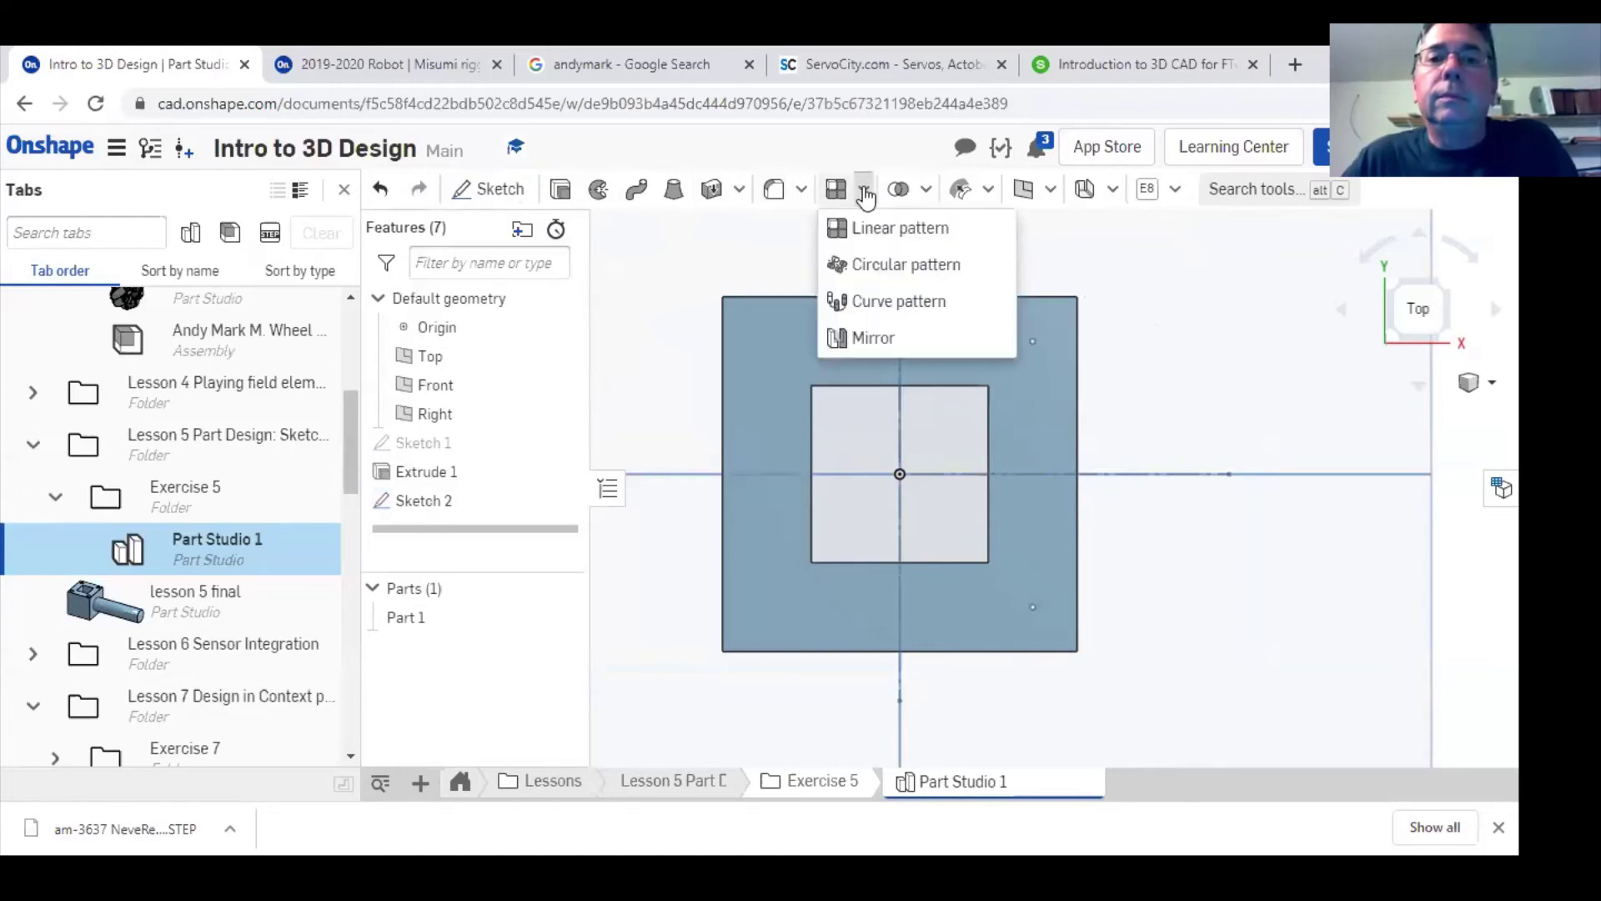
pyautogui.click(925, 194)
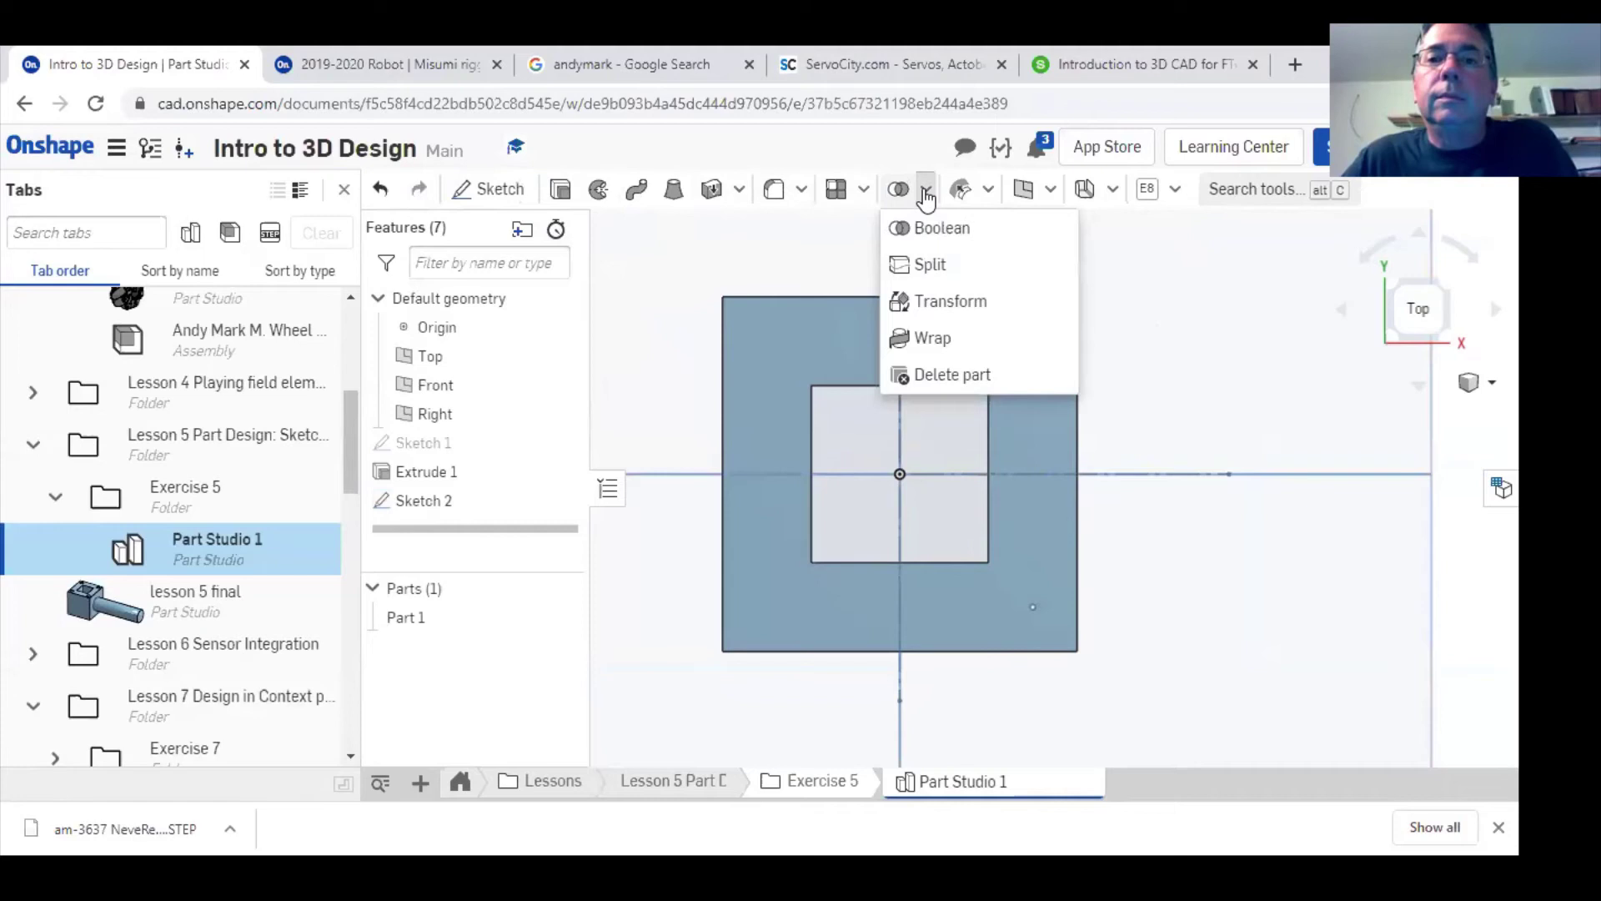
pyautogui.click(926, 193)
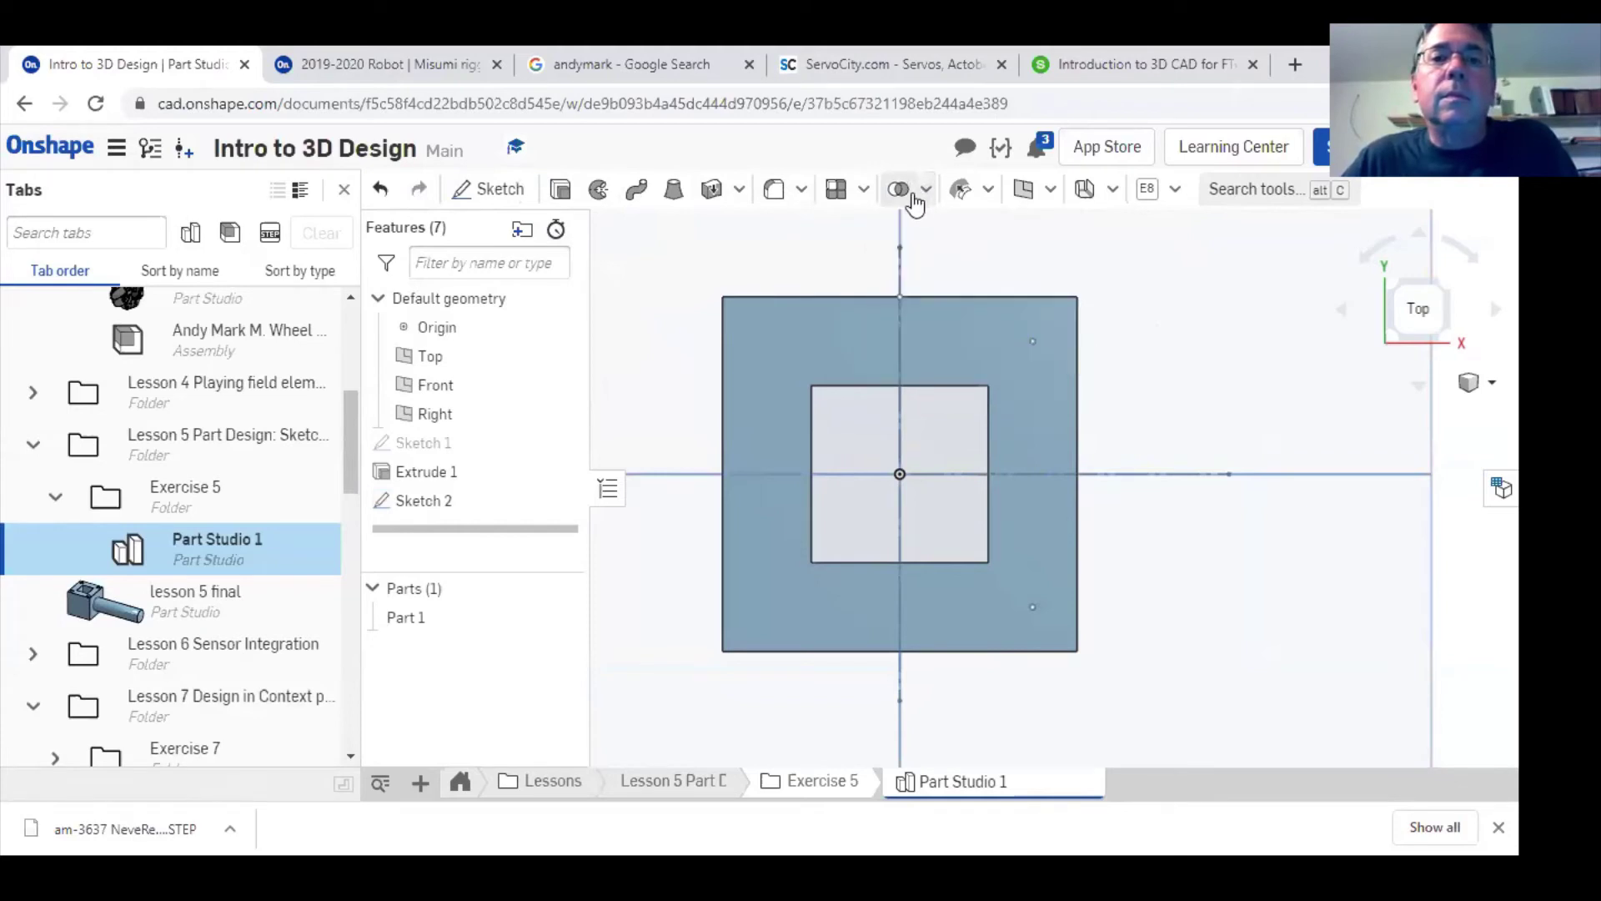
pyautogui.click(740, 193)
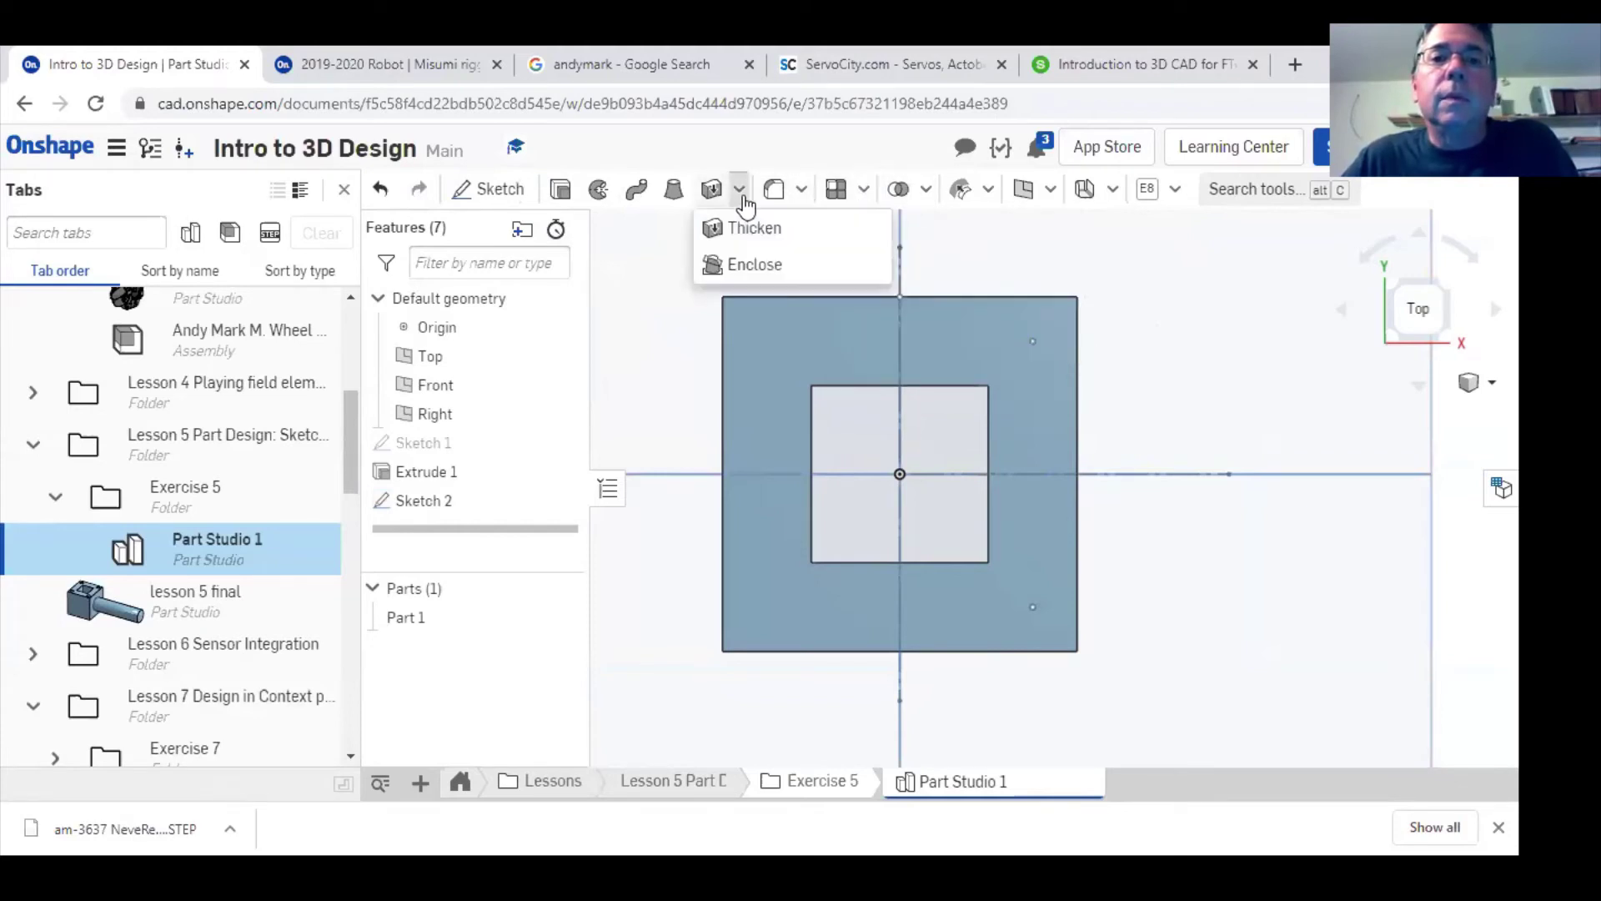
pyautogui.click(734, 228)
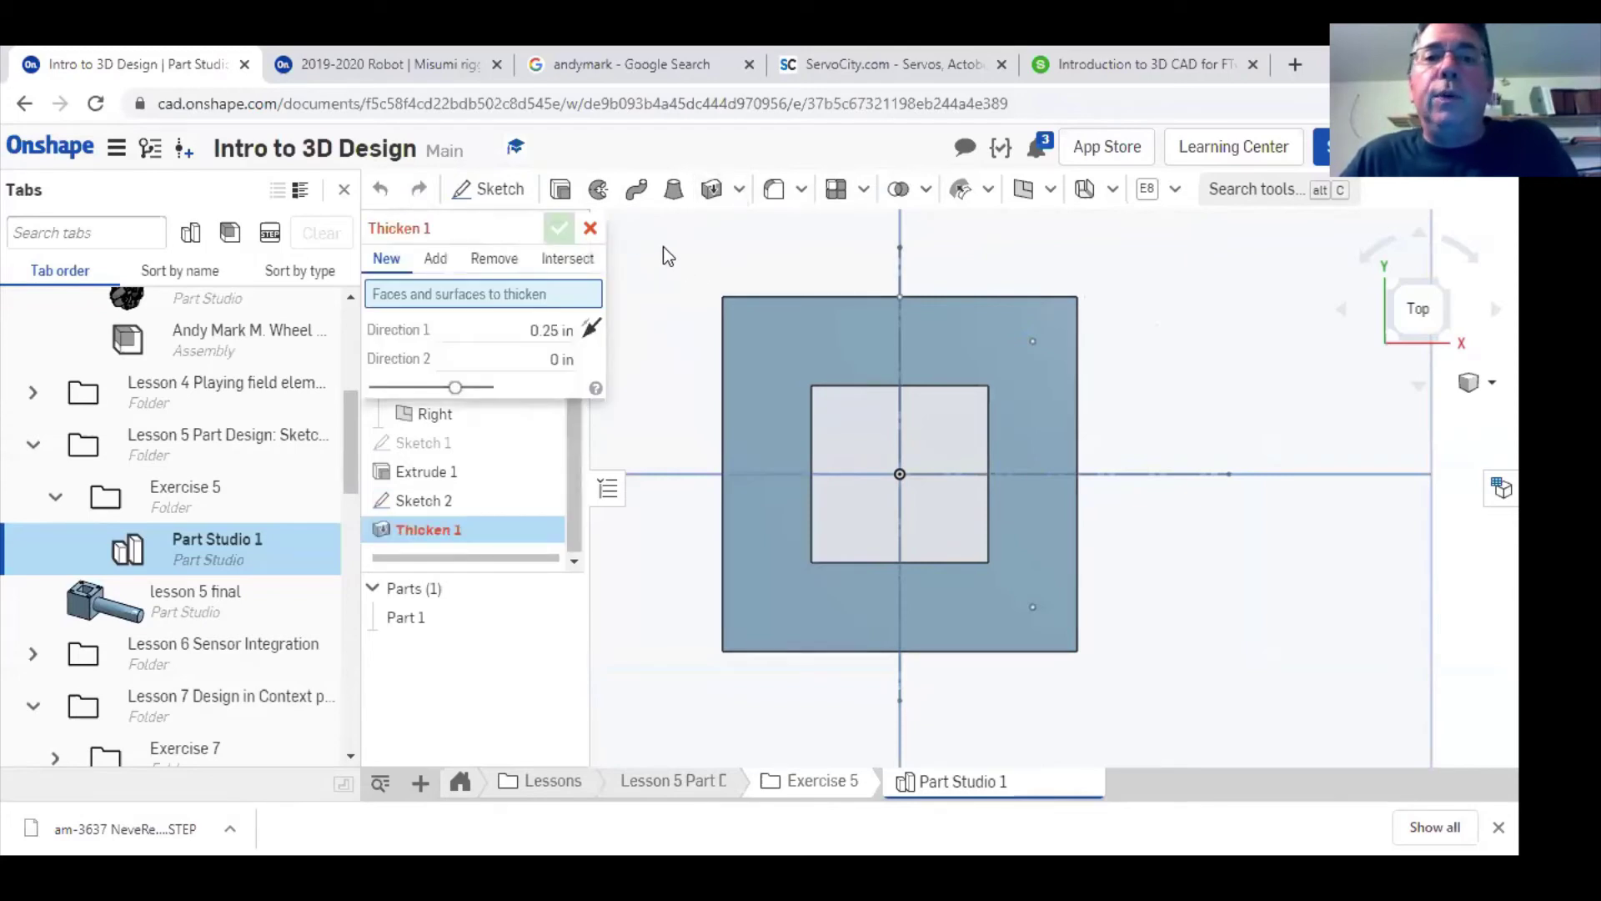
pyautogui.click(591, 228)
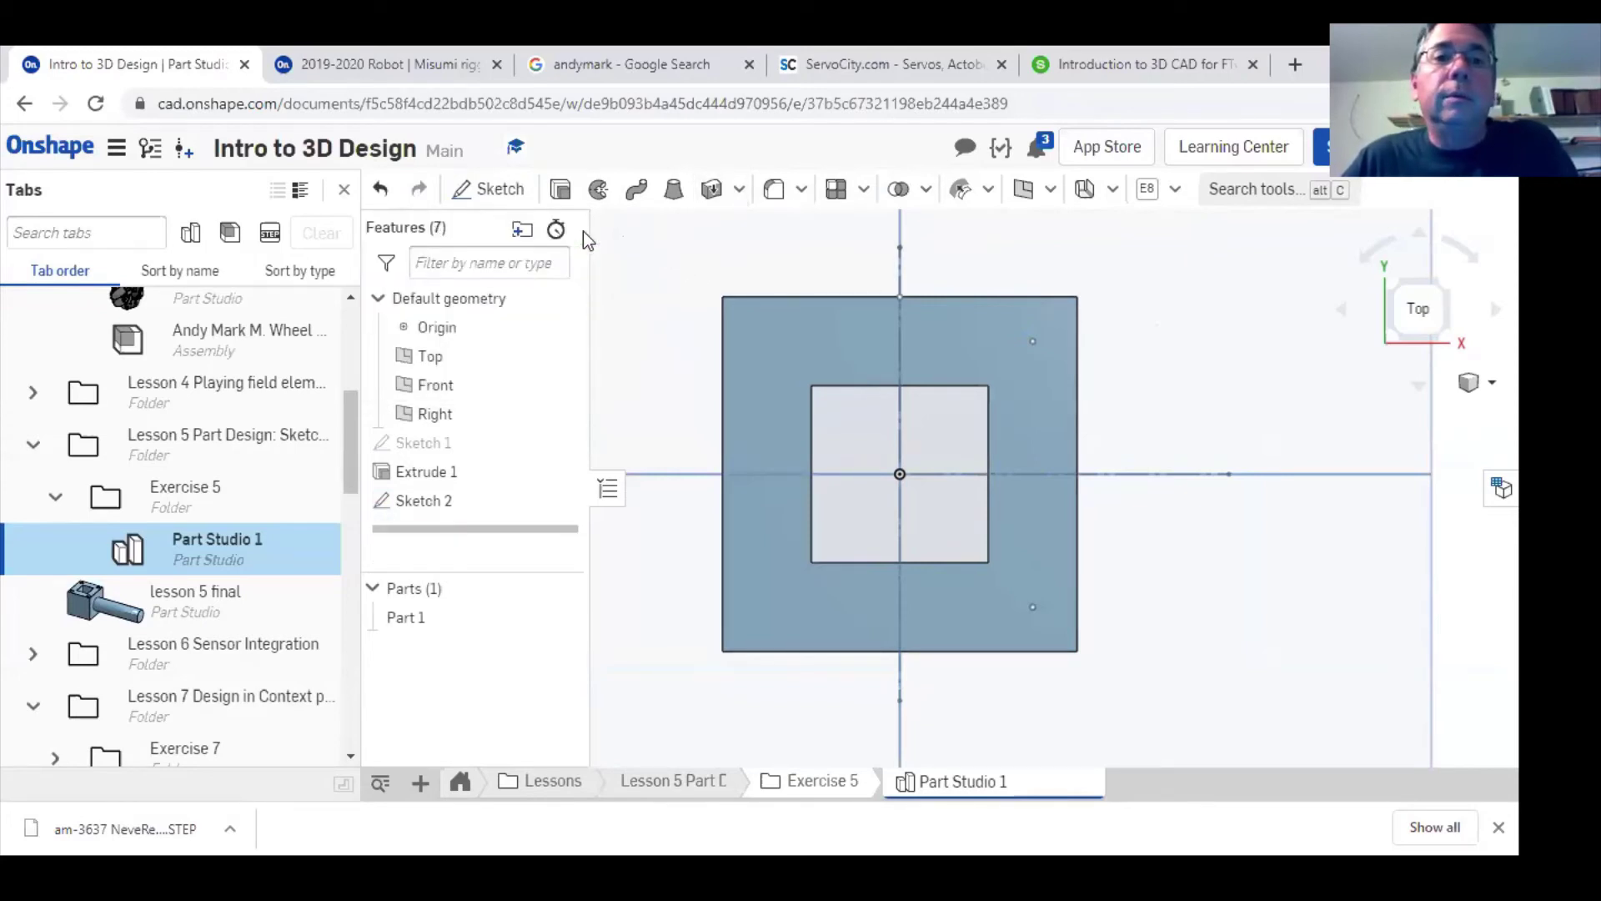
pyautogui.click(862, 194)
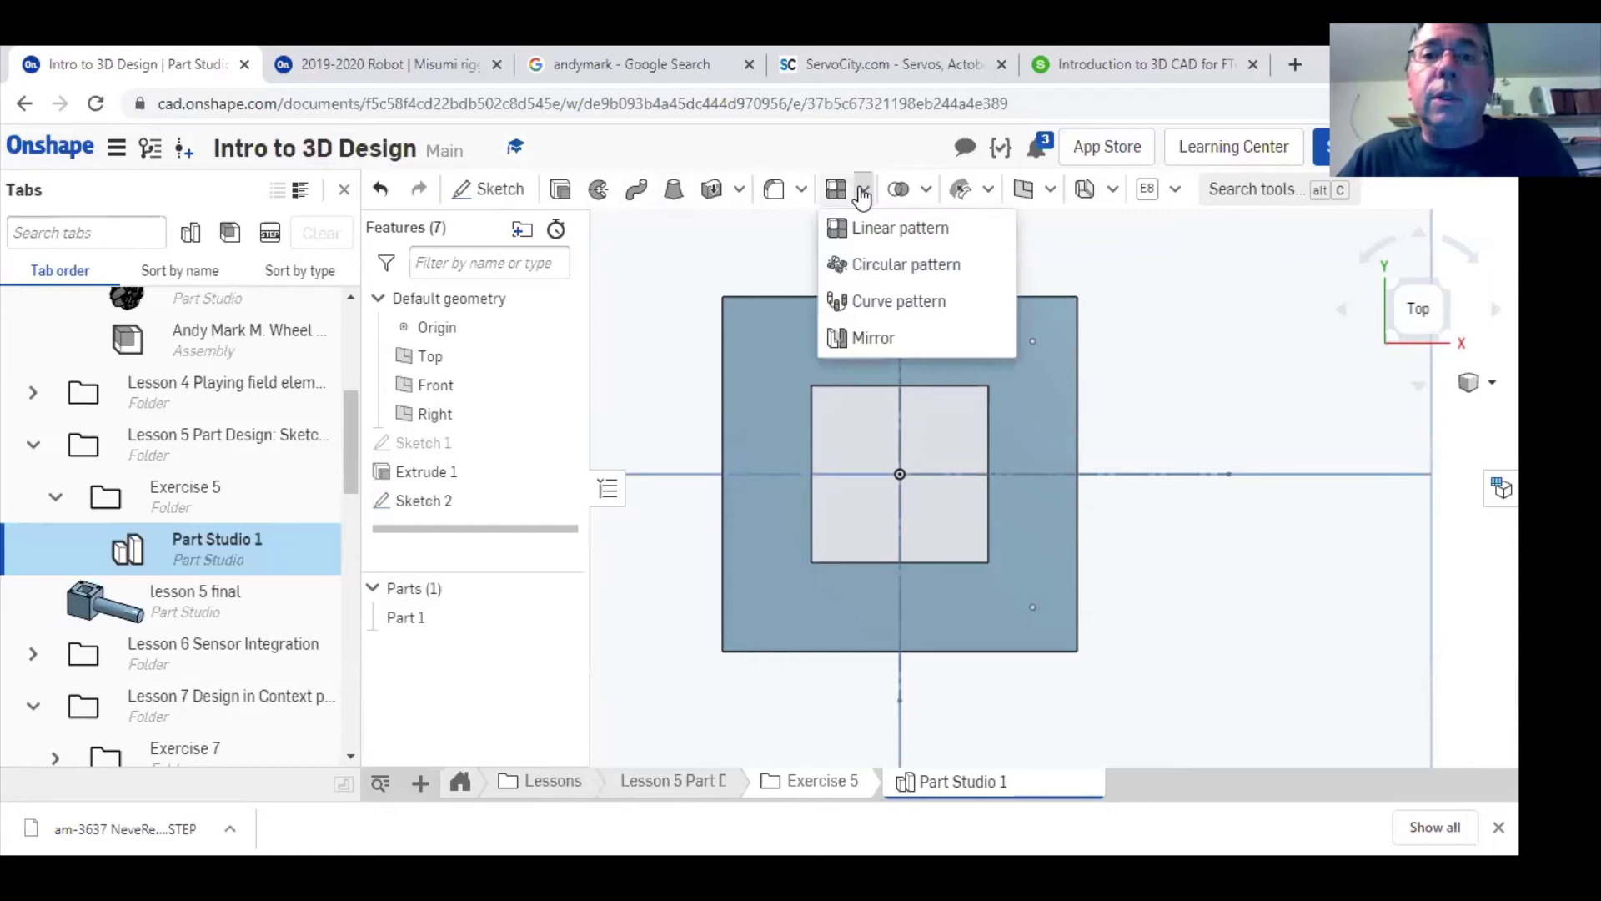
pyautogui.click(862, 193)
pyautogui.click(927, 193)
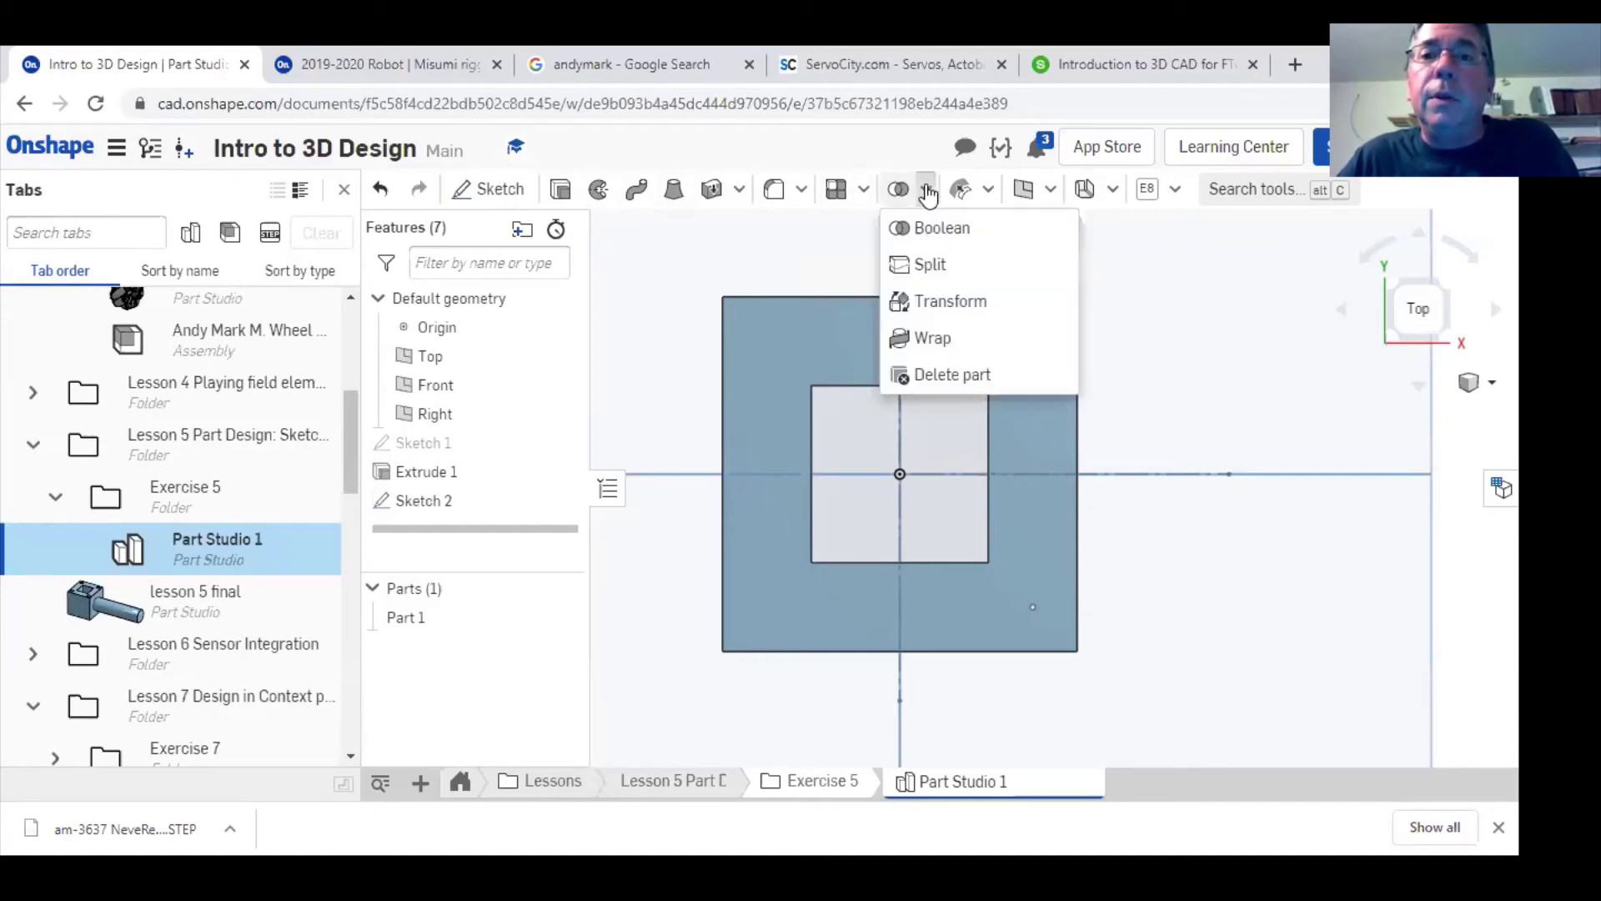
pyautogui.click(928, 193)
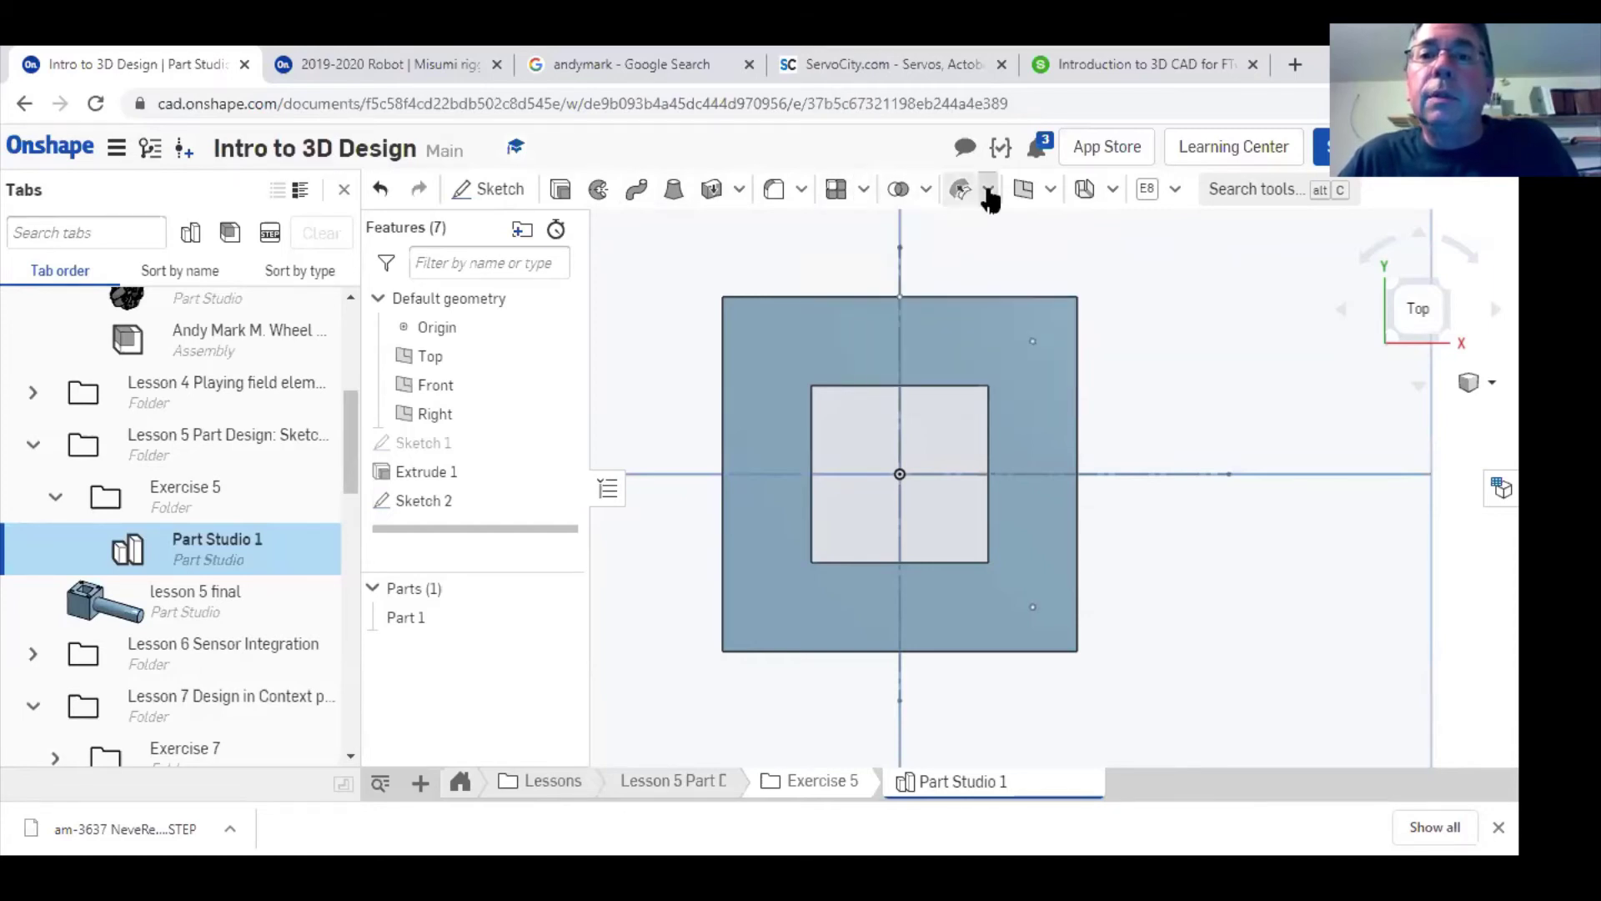
pyautogui.click(989, 194)
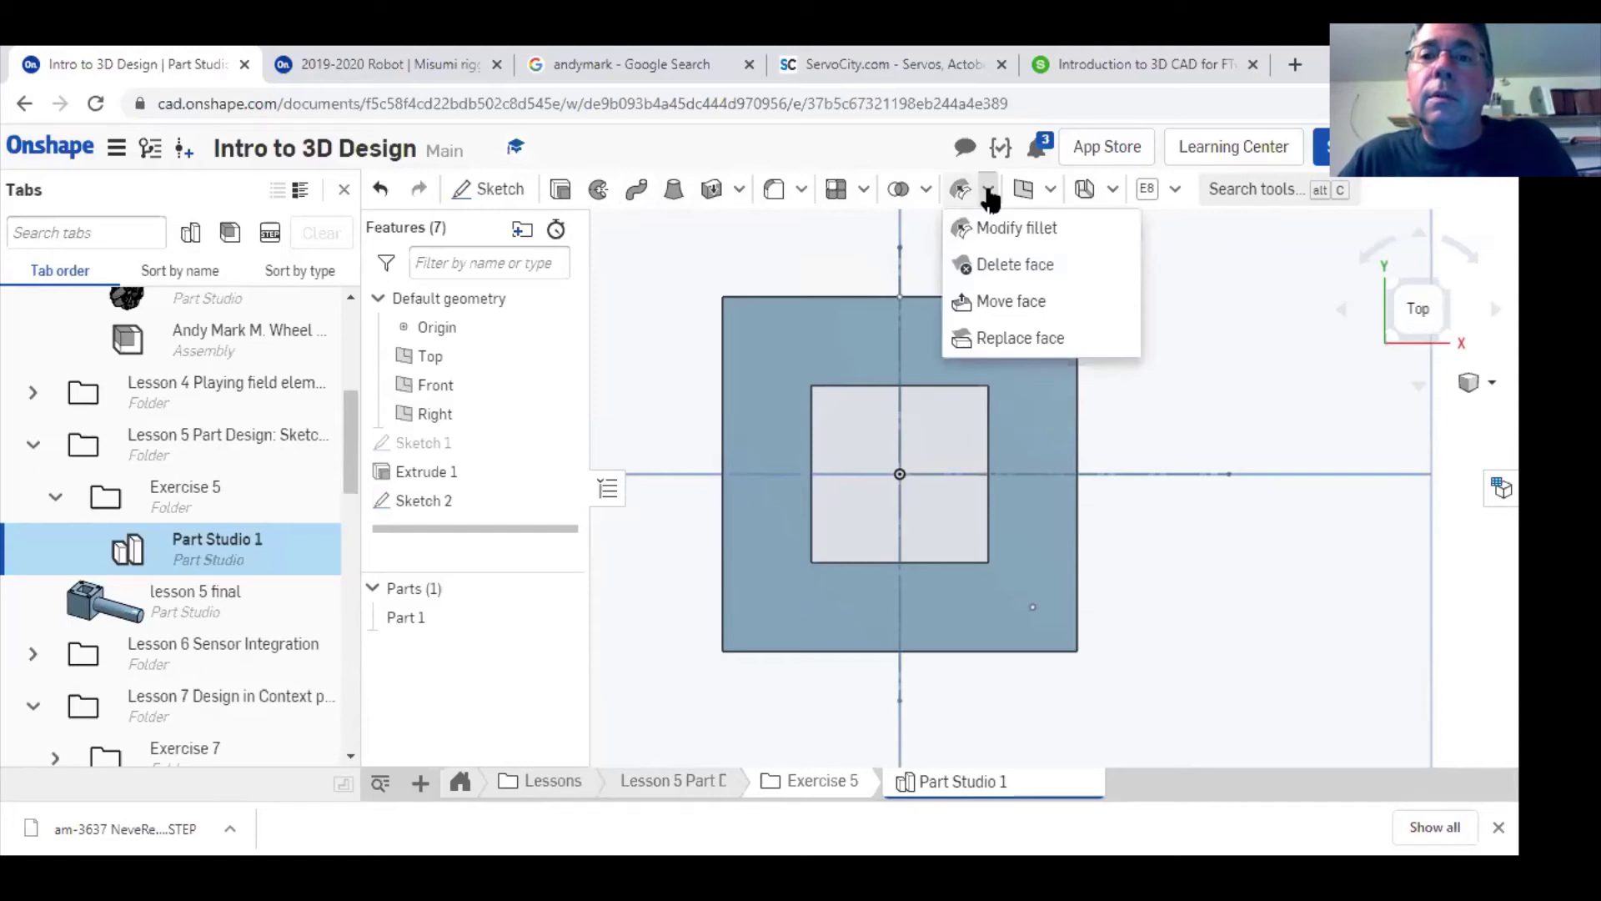
pyautogui.click(989, 195)
pyautogui.click(1049, 195)
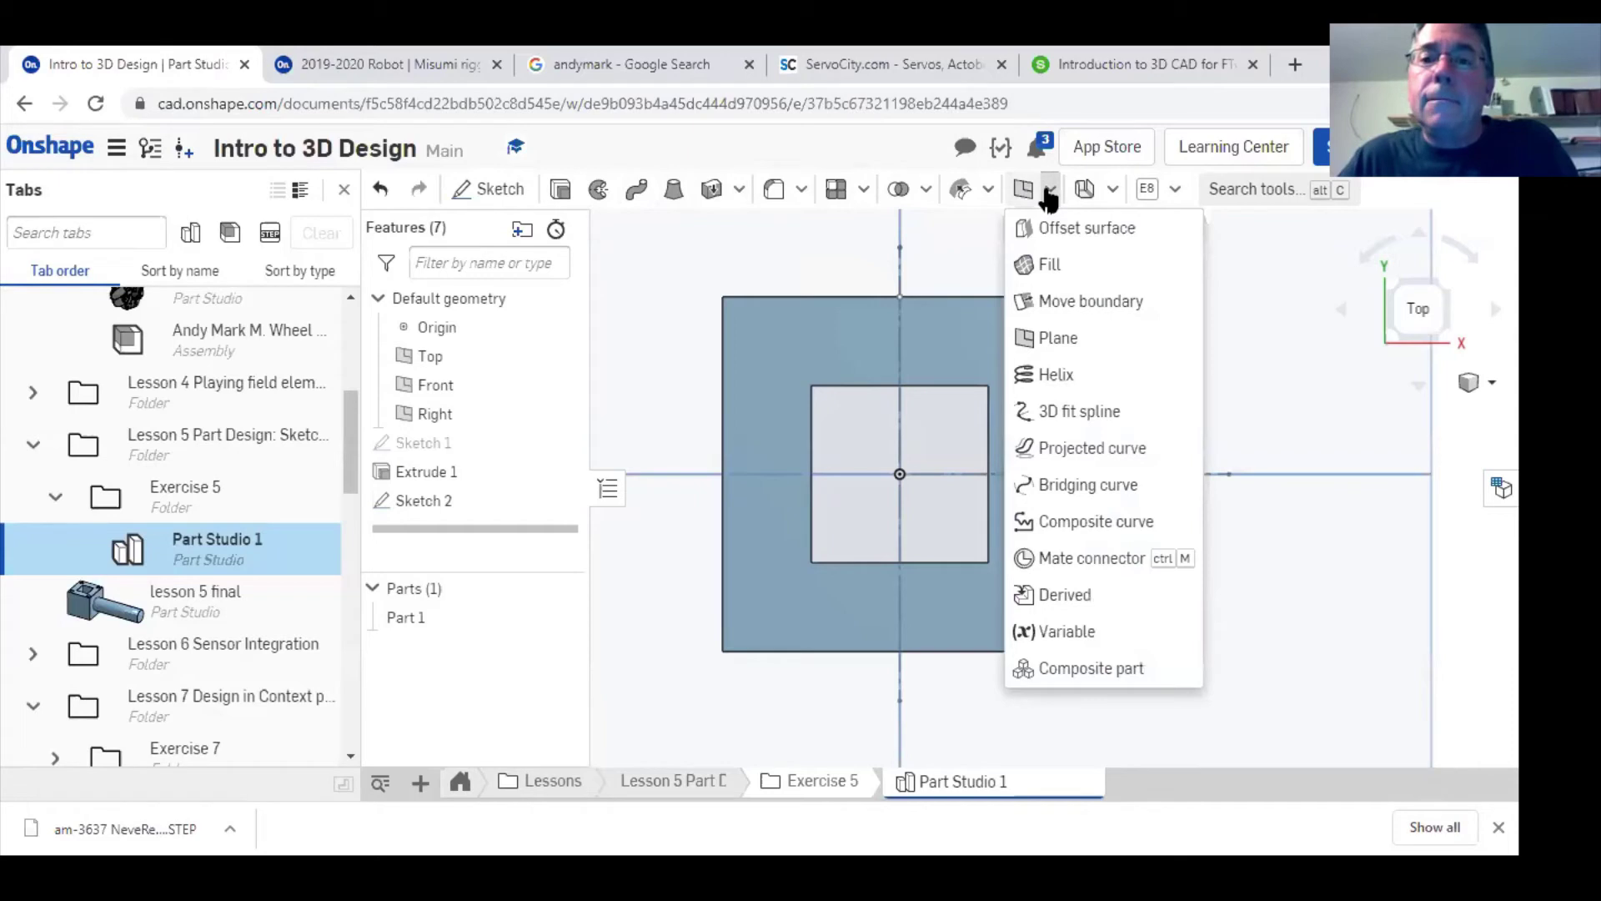
pyautogui.click(1049, 195)
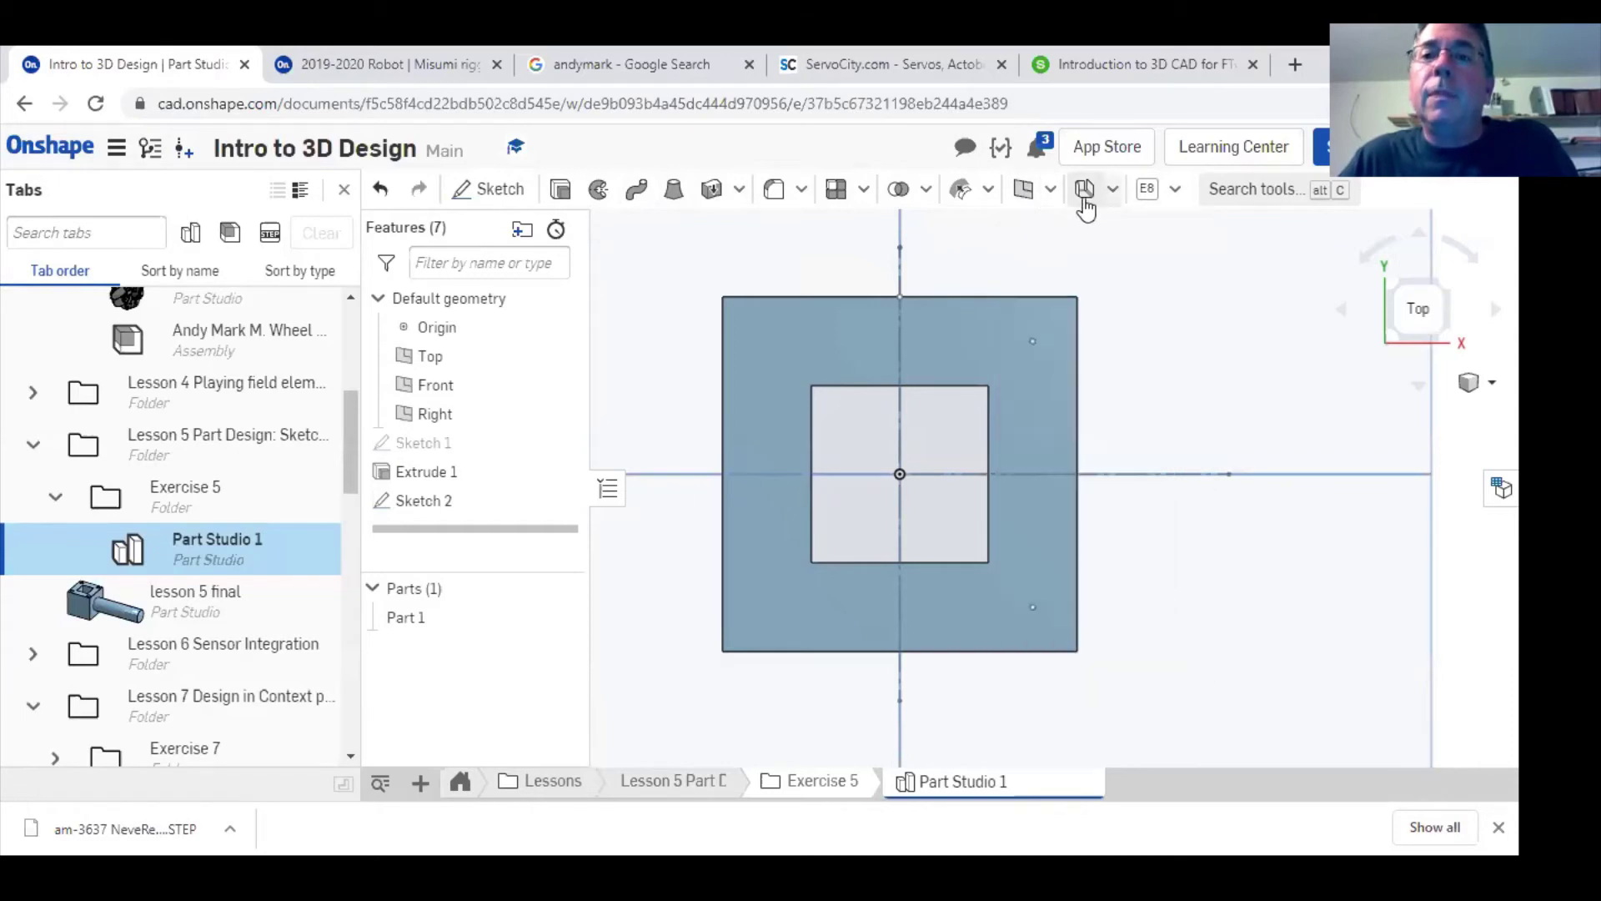
pyautogui.click(1113, 193)
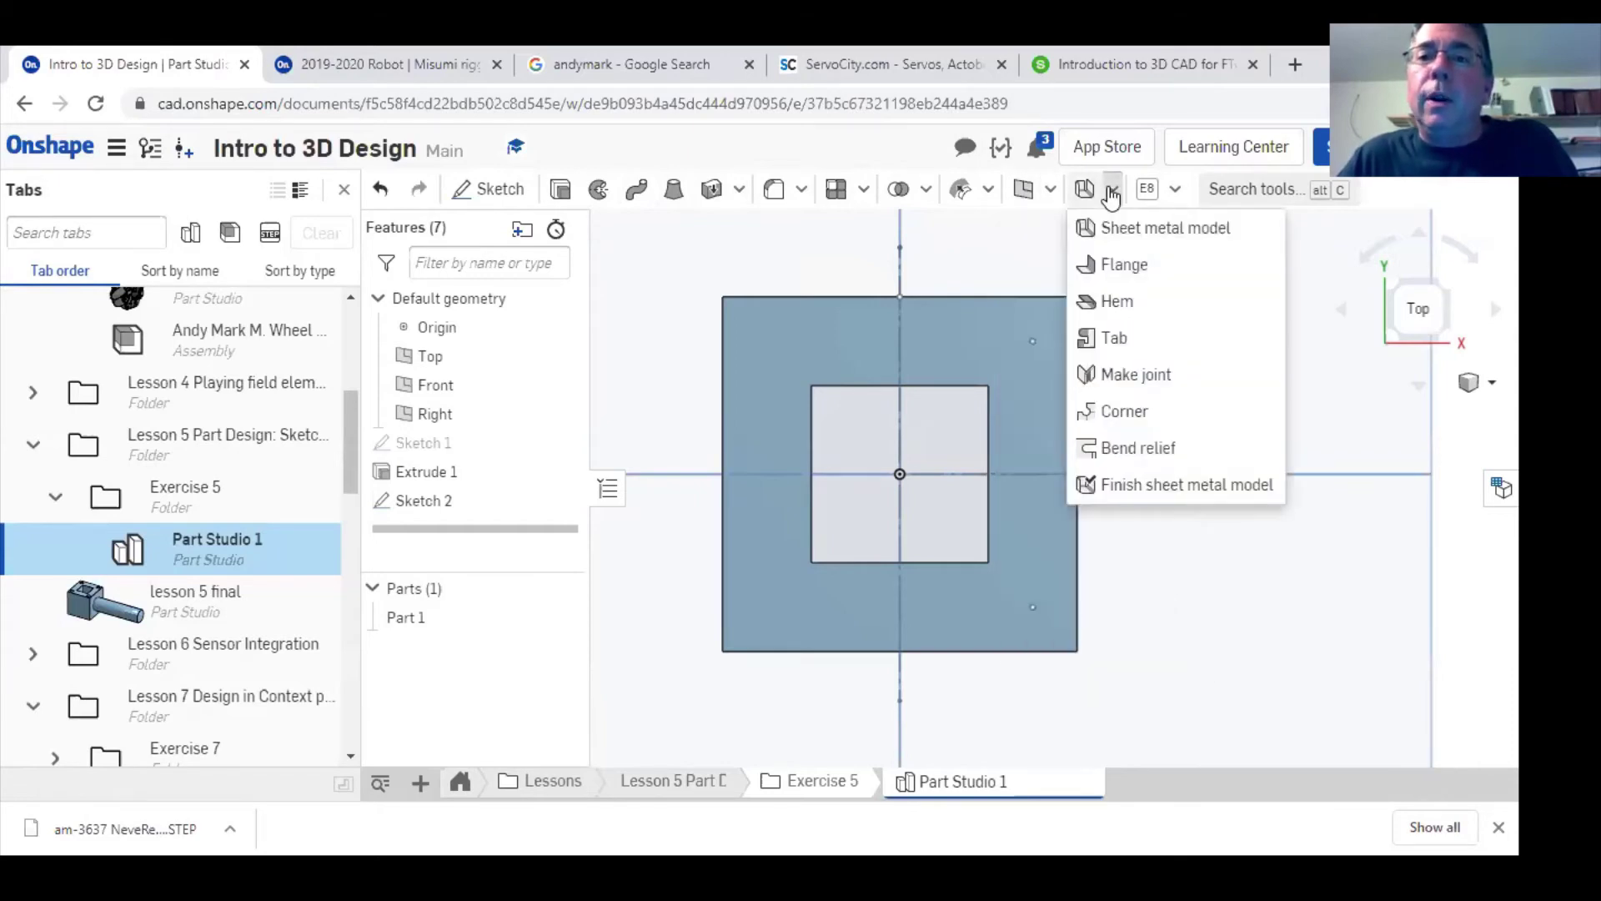
pyautogui.click(1112, 193)
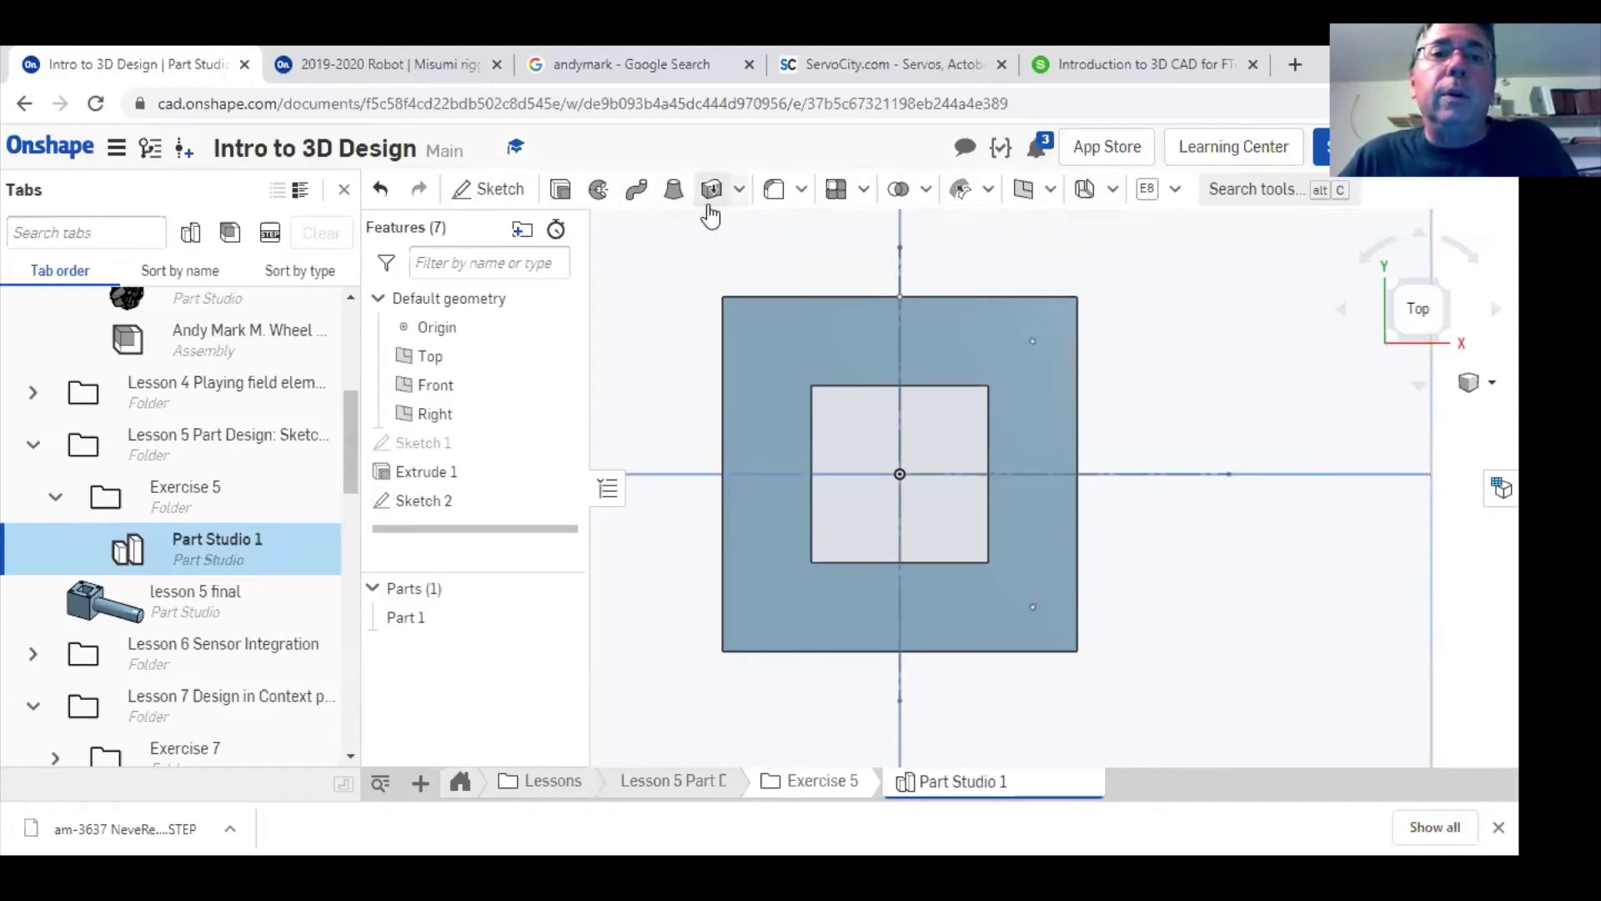
# - Start a Hole feature and place simple through holes on the two mirrored sketch points of the block's top face
pyautogui.click(560, 192)
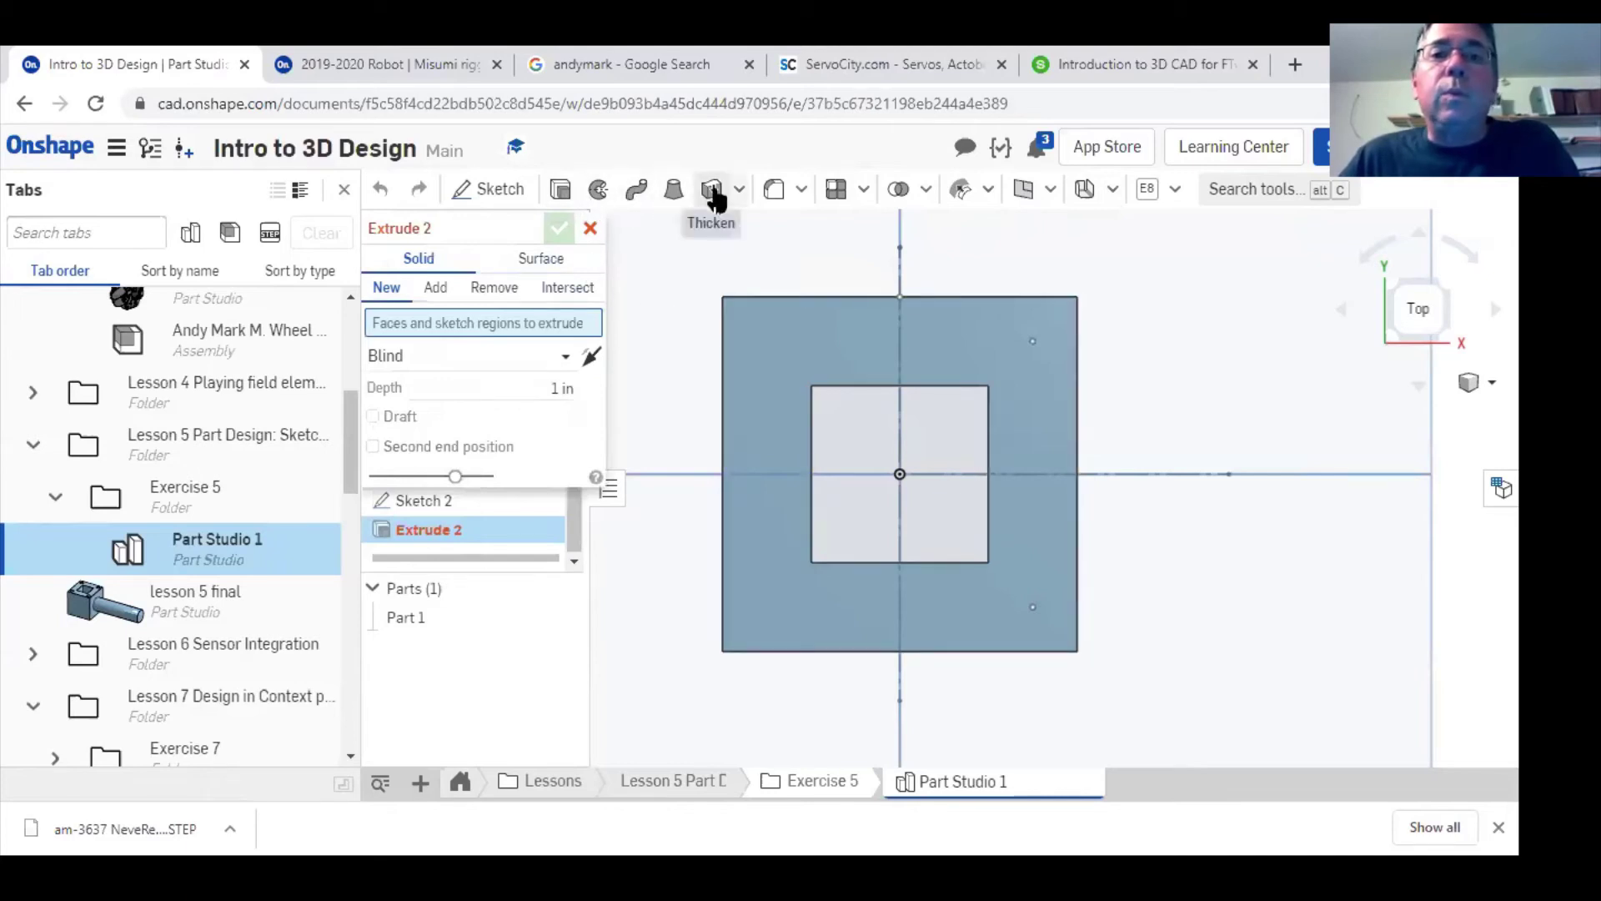
pyautogui.click(803, 192)
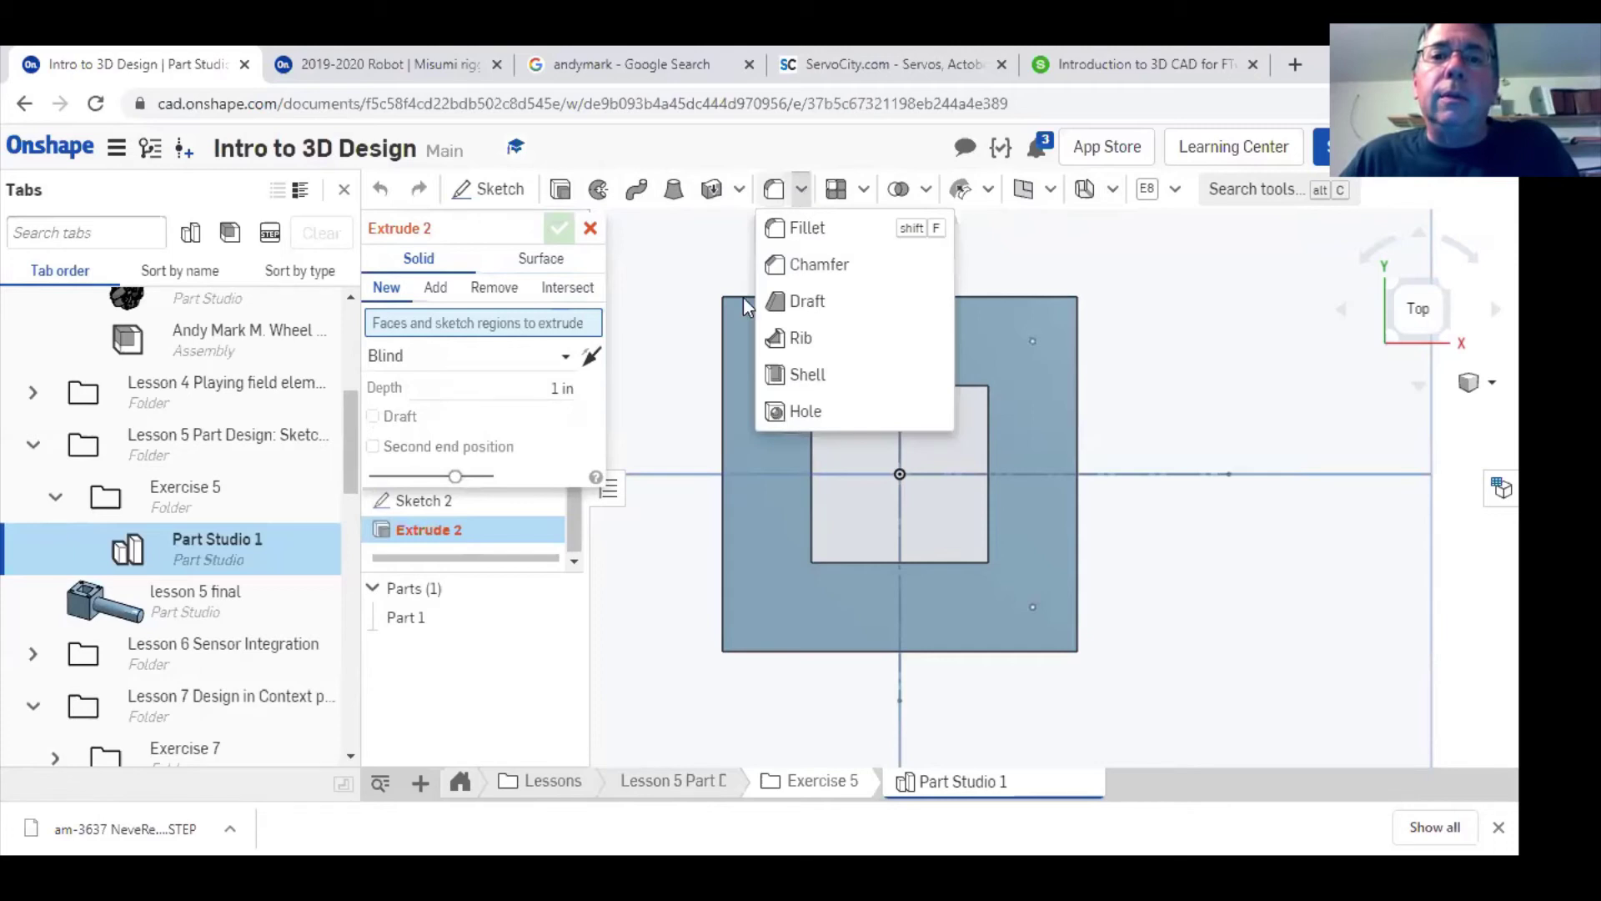
pyautogui.click(799, 410)
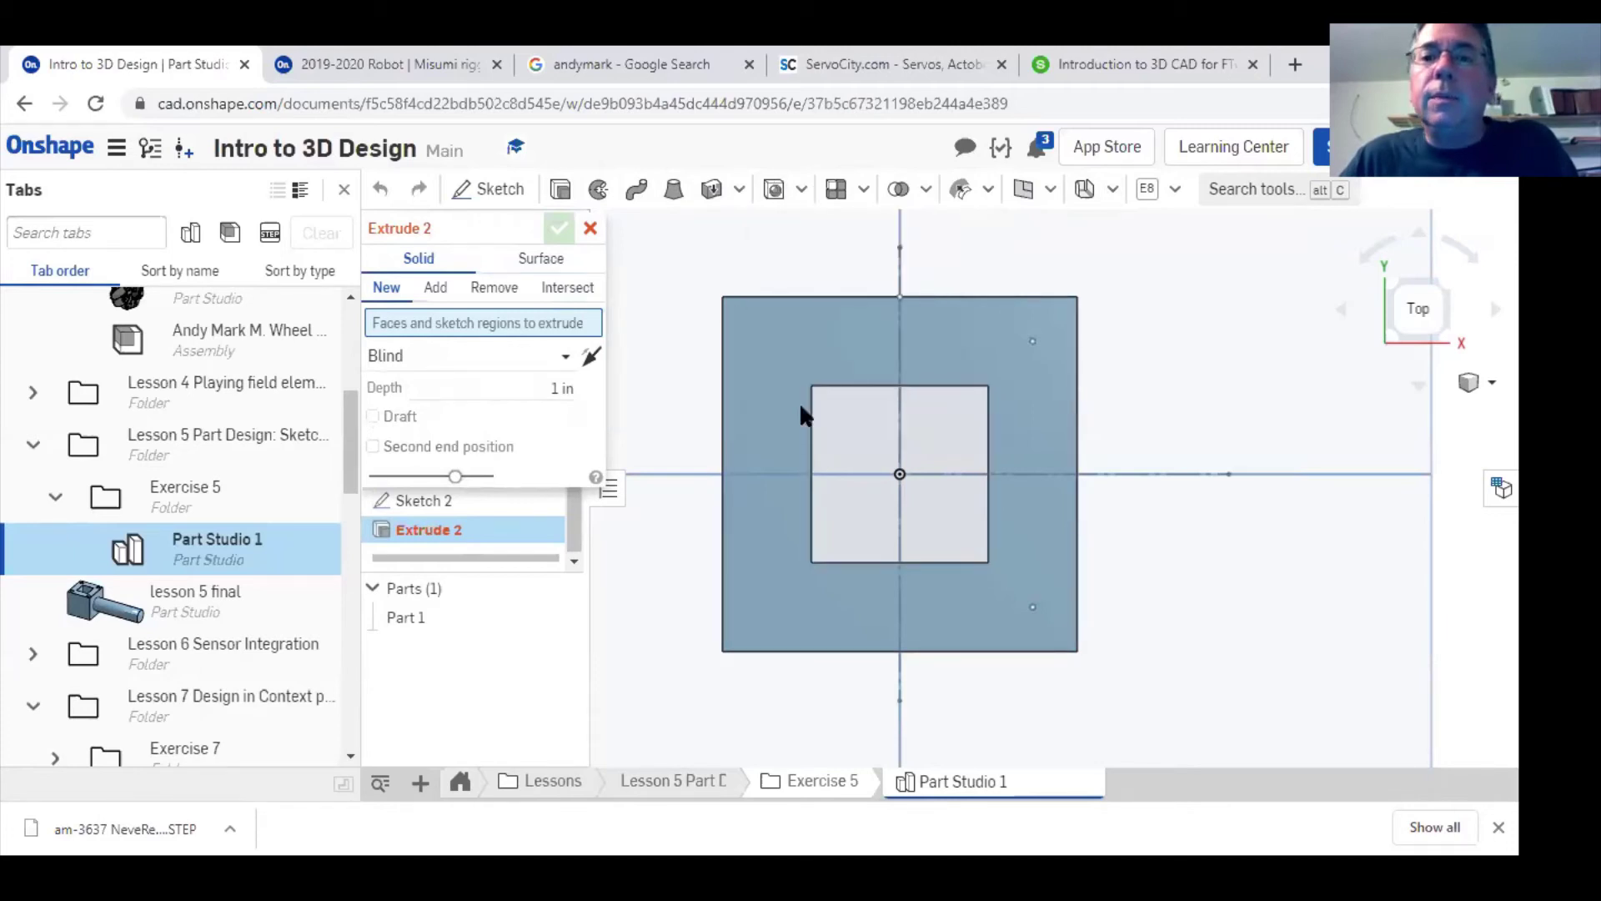
pyautogui.click(1032, 341)
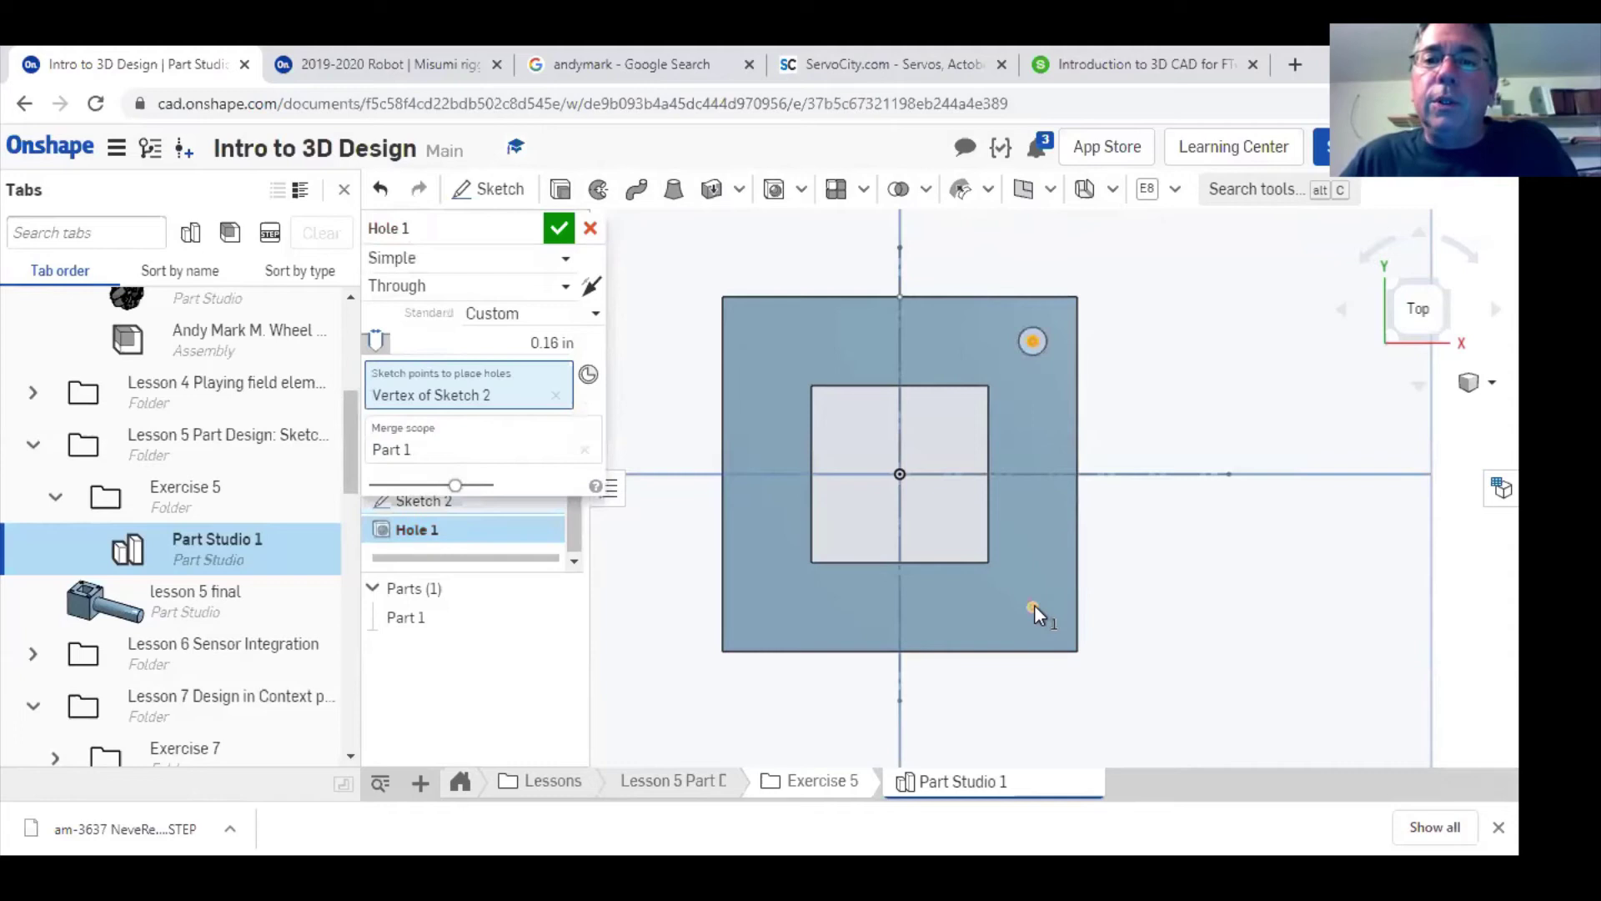
pyautogui.click(1034, 607)
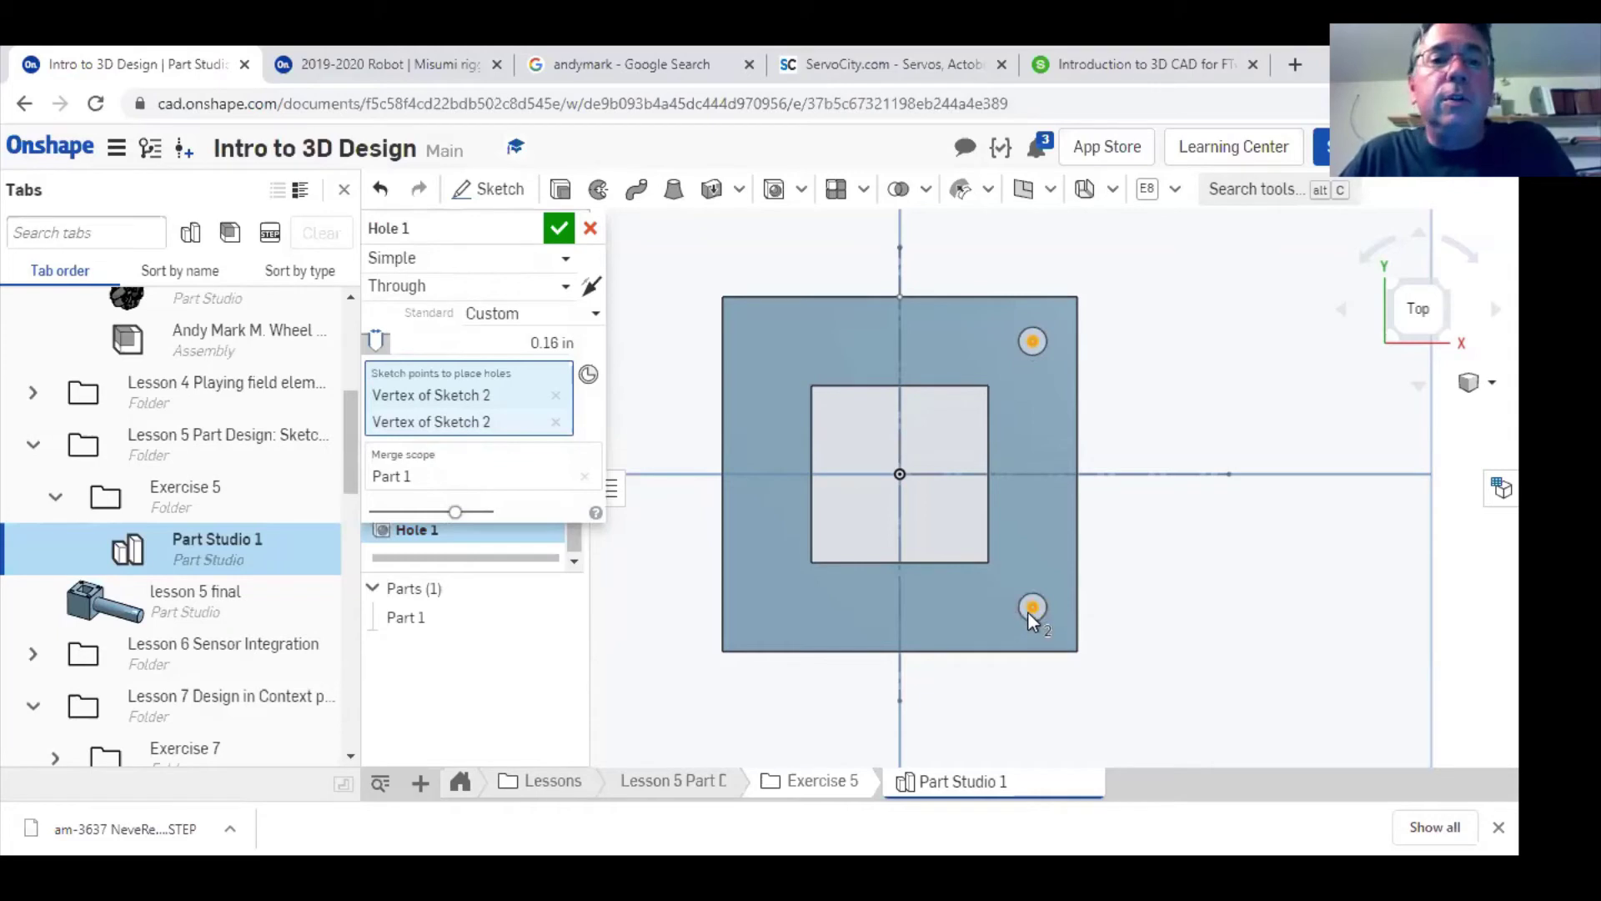
pyautogui.hotkey('shift', '7')
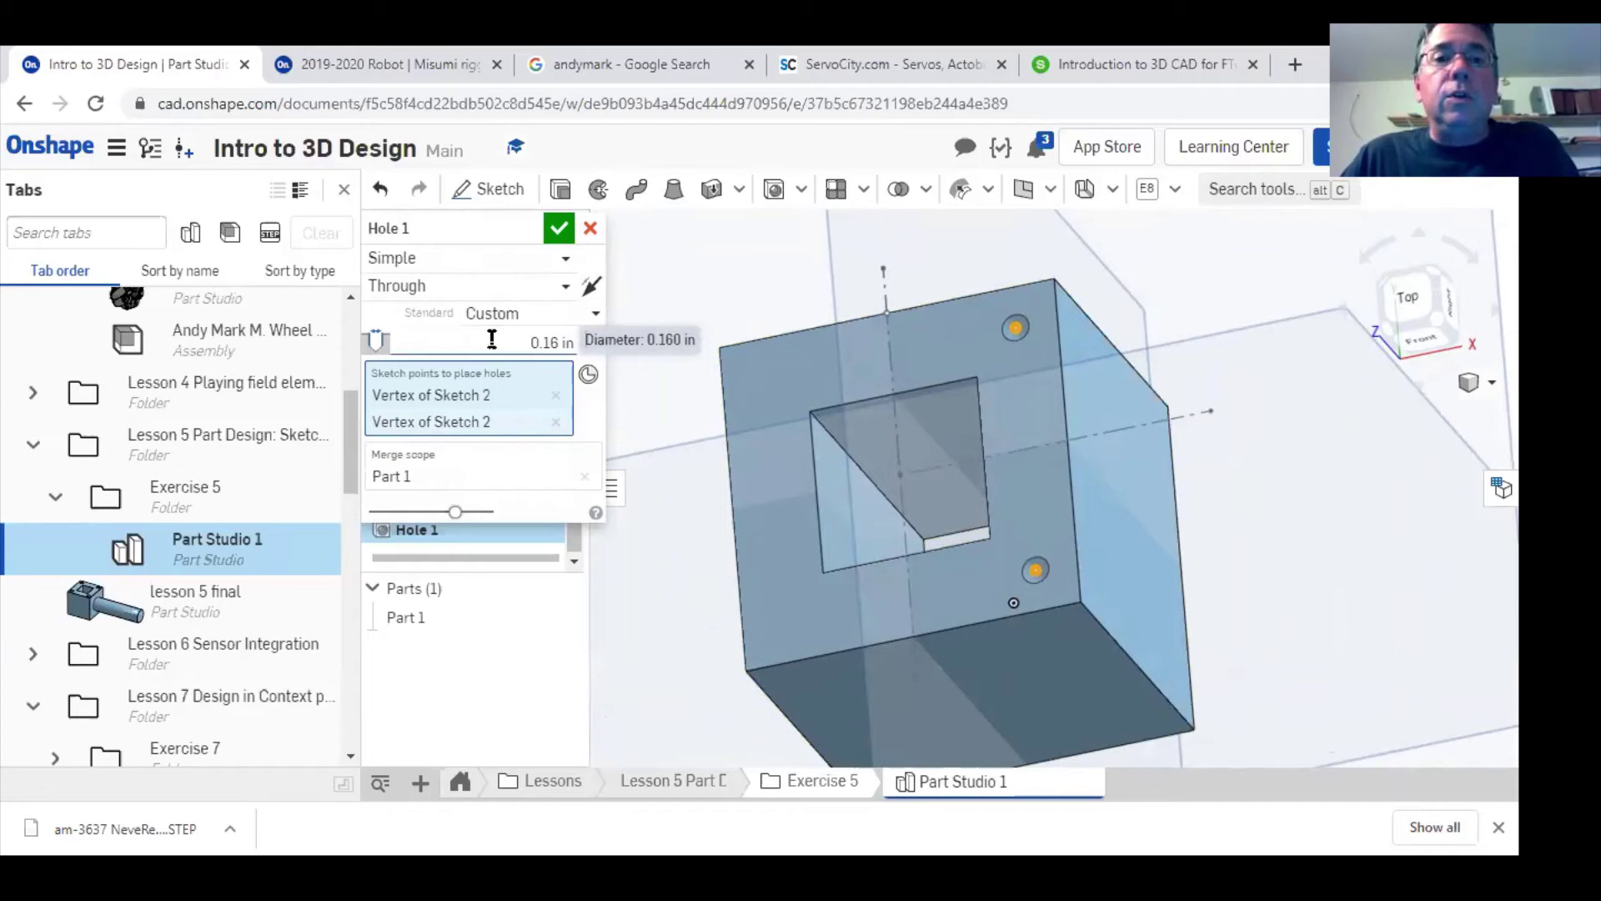
# - Try flipping the direction of the two through holes and restore the direction into the block
pyautogui.click(527, 287)
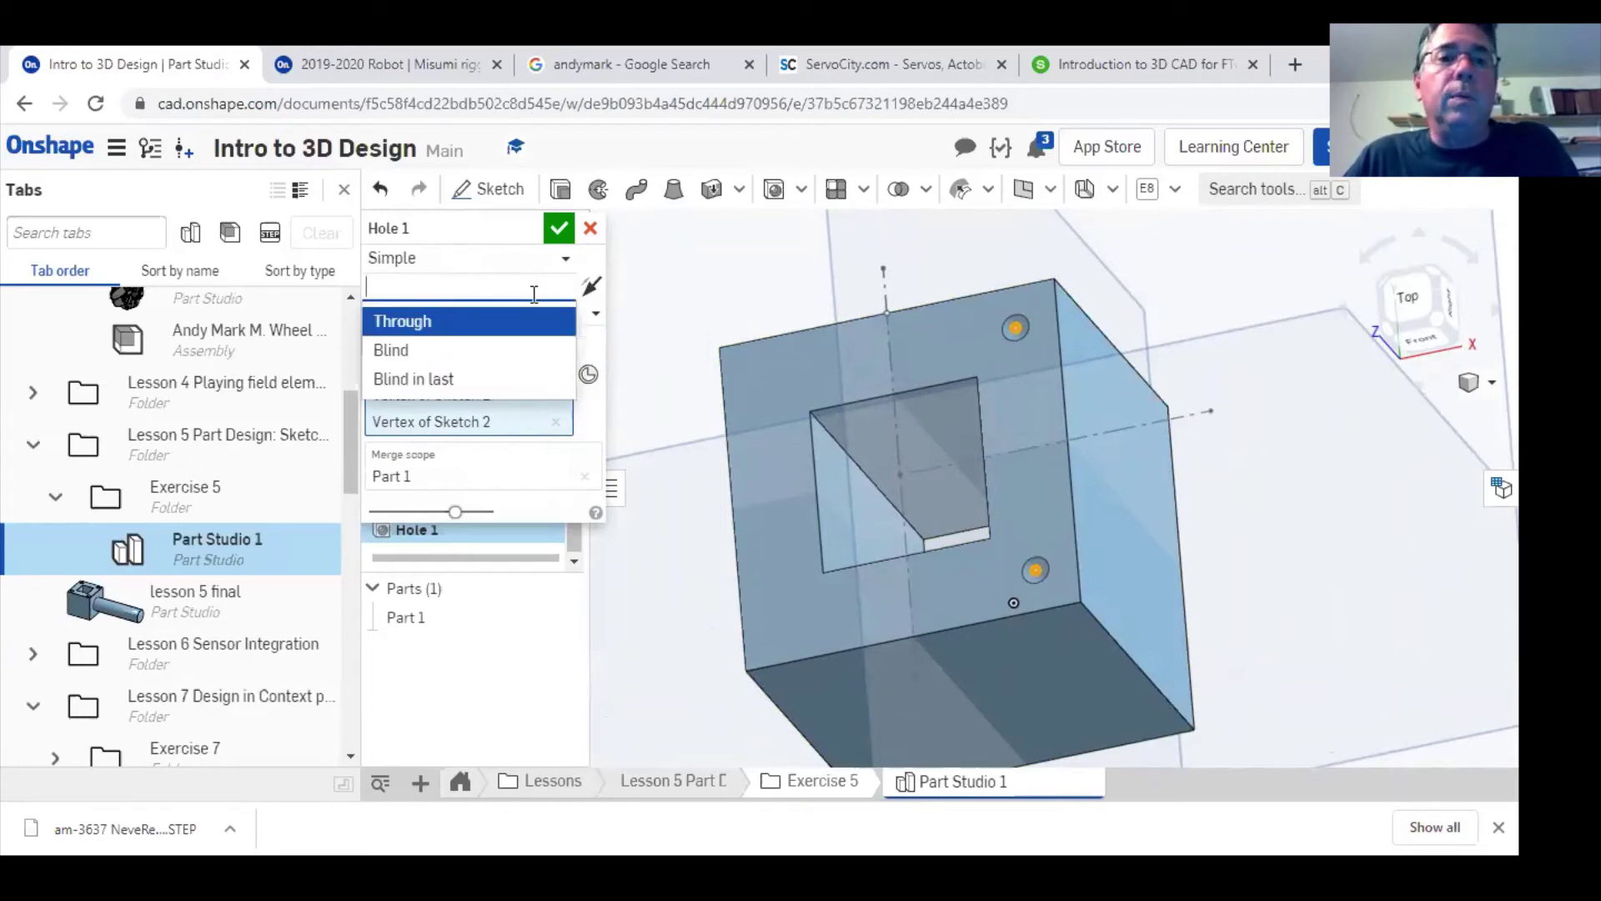
pyautogui.press('Return')
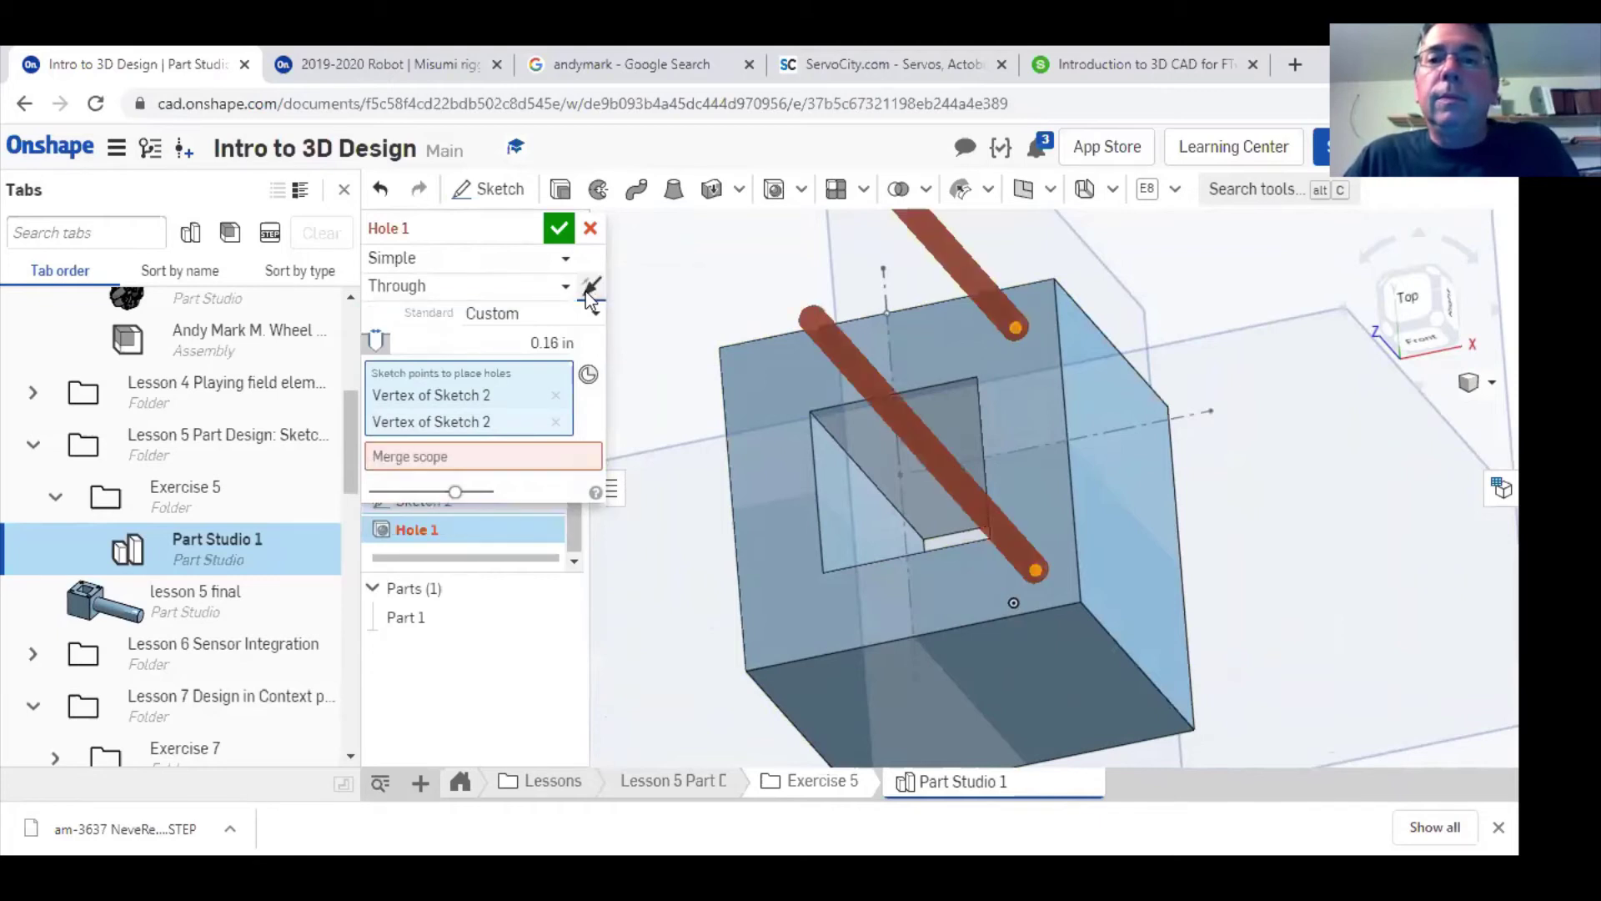
pyautogui.click(588, 288)
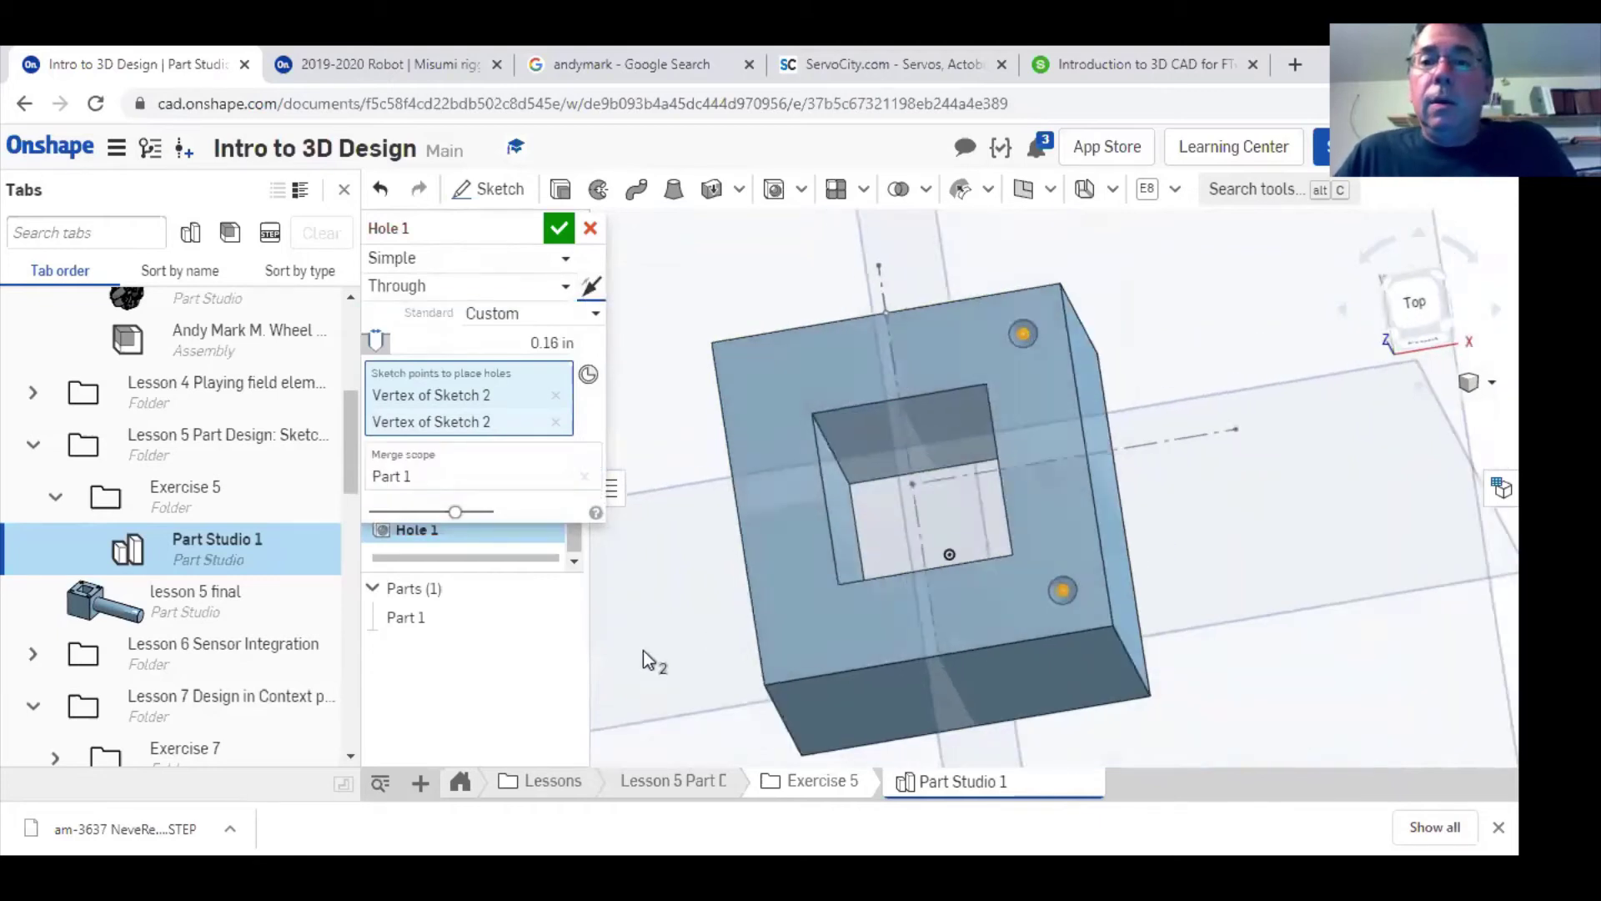
pyautogui.hotkey('shift', '5')
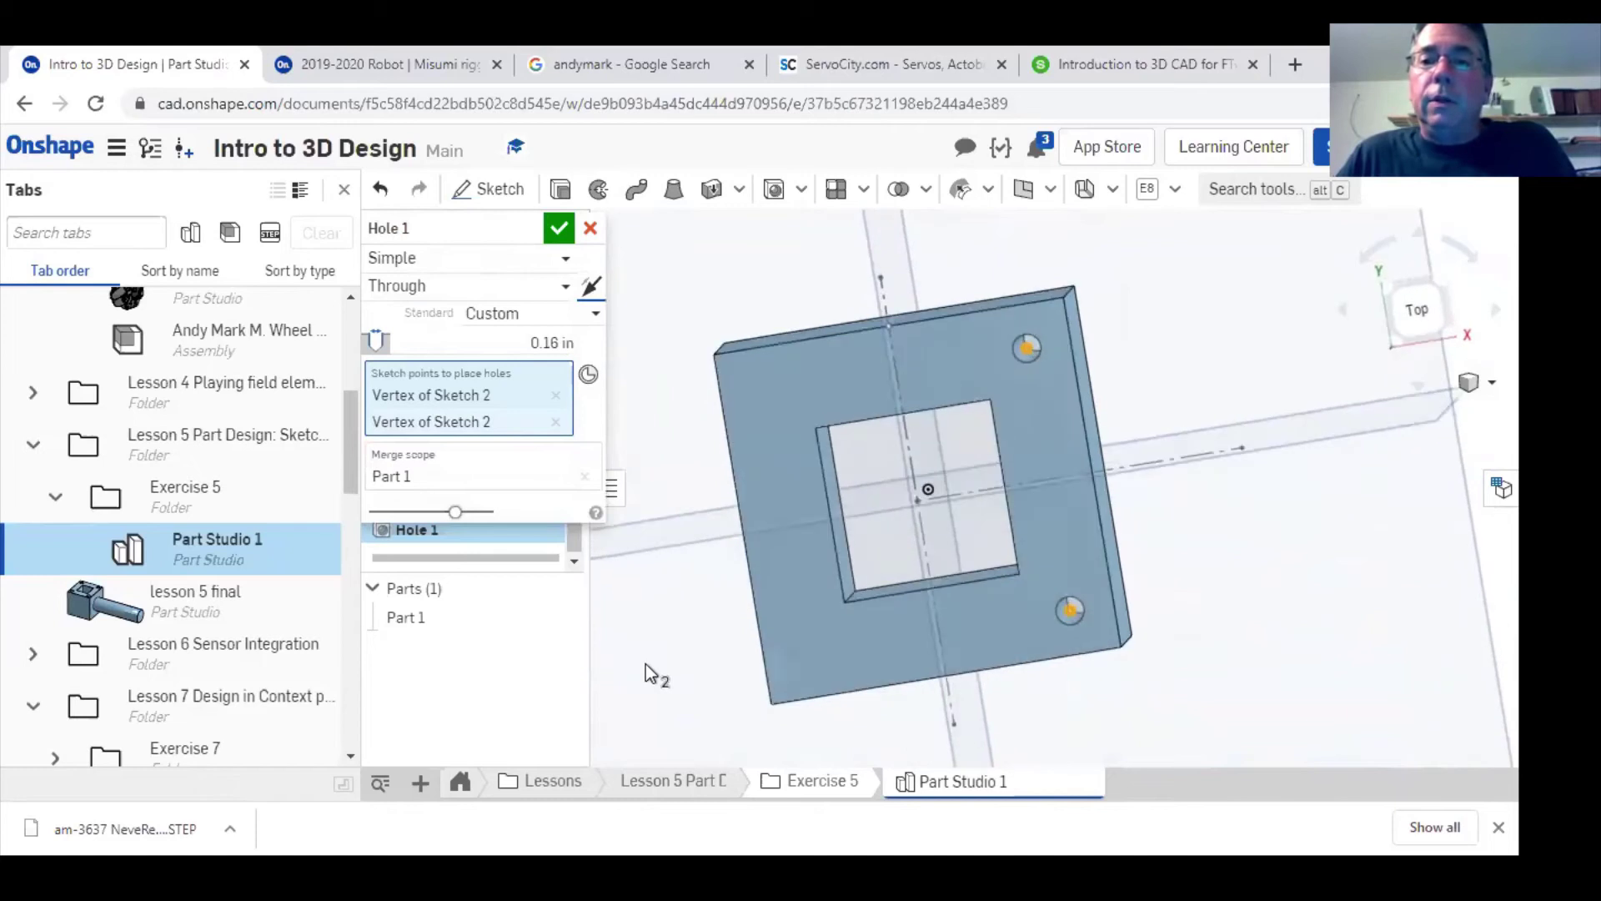
pyautogui.moveTo(648, 662); pyautogui.dragTo(643, 654, button='right')
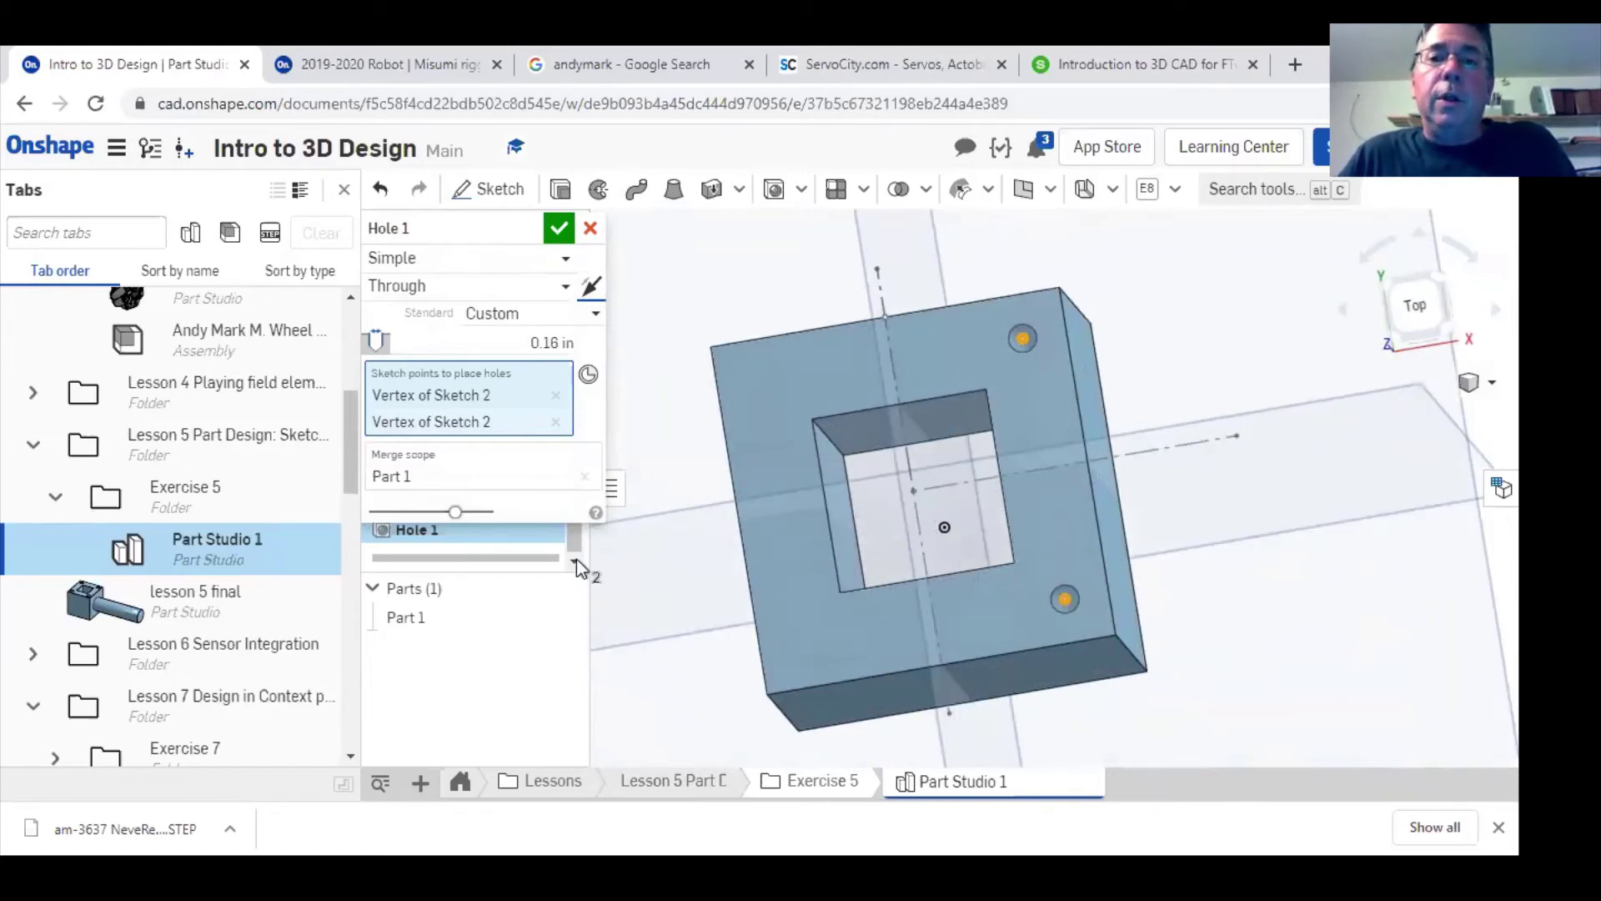
# - Change the two holes to the ANSI standard and the Counterbore style
pyautogui.click(521, 319)
pyautogui.click(510, 372)
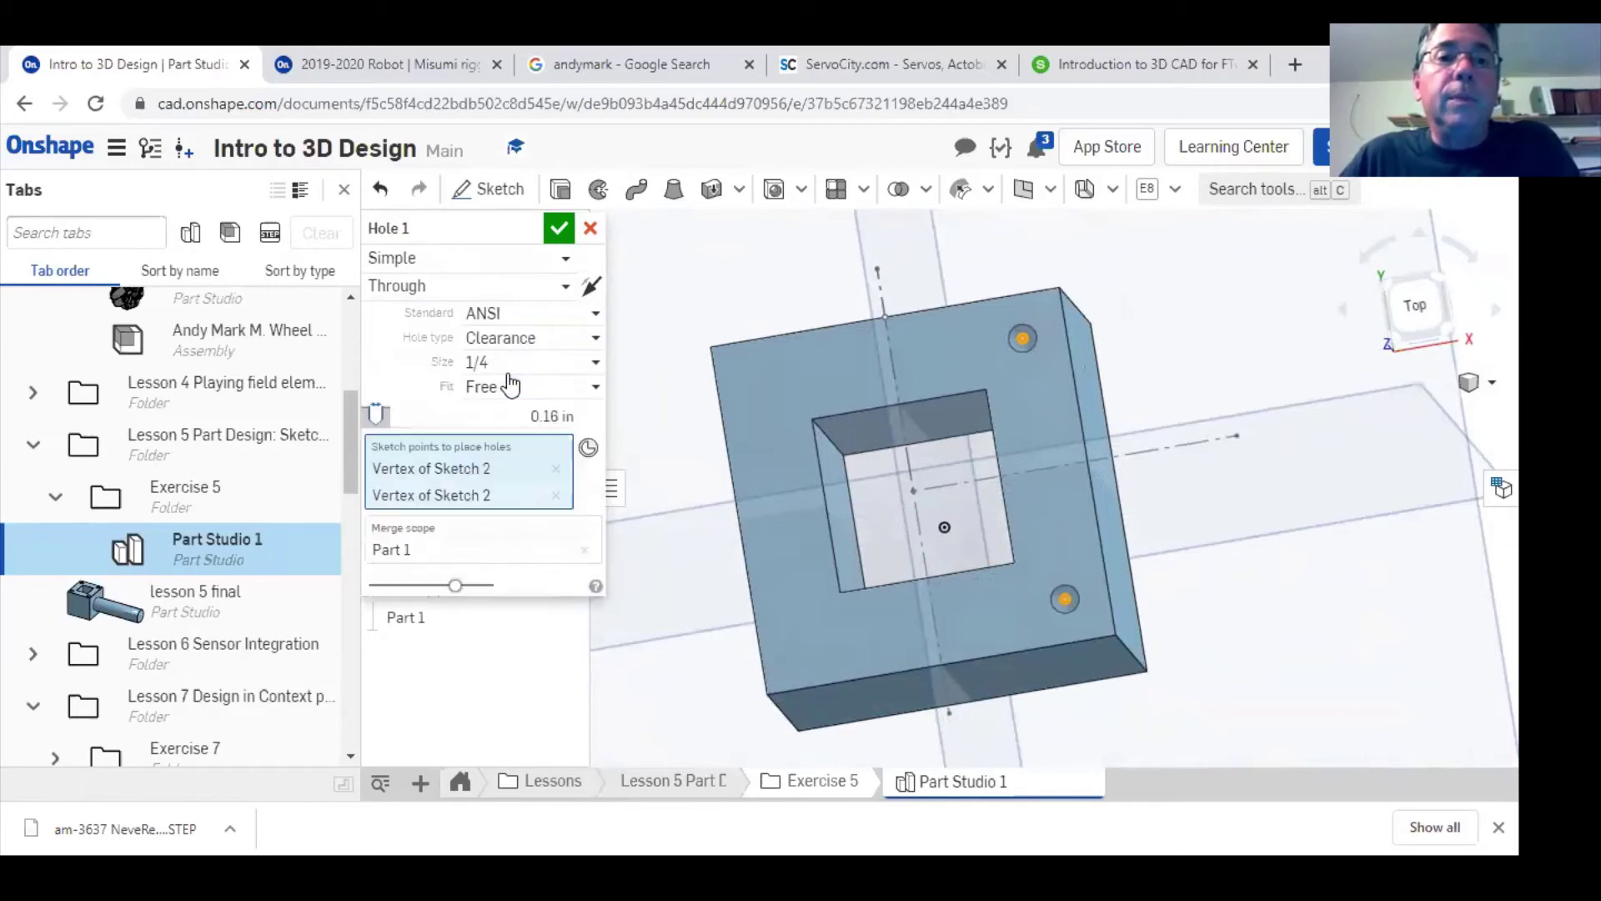
pyautogui.click(550, 260)
pyautogui.click(511, 323)
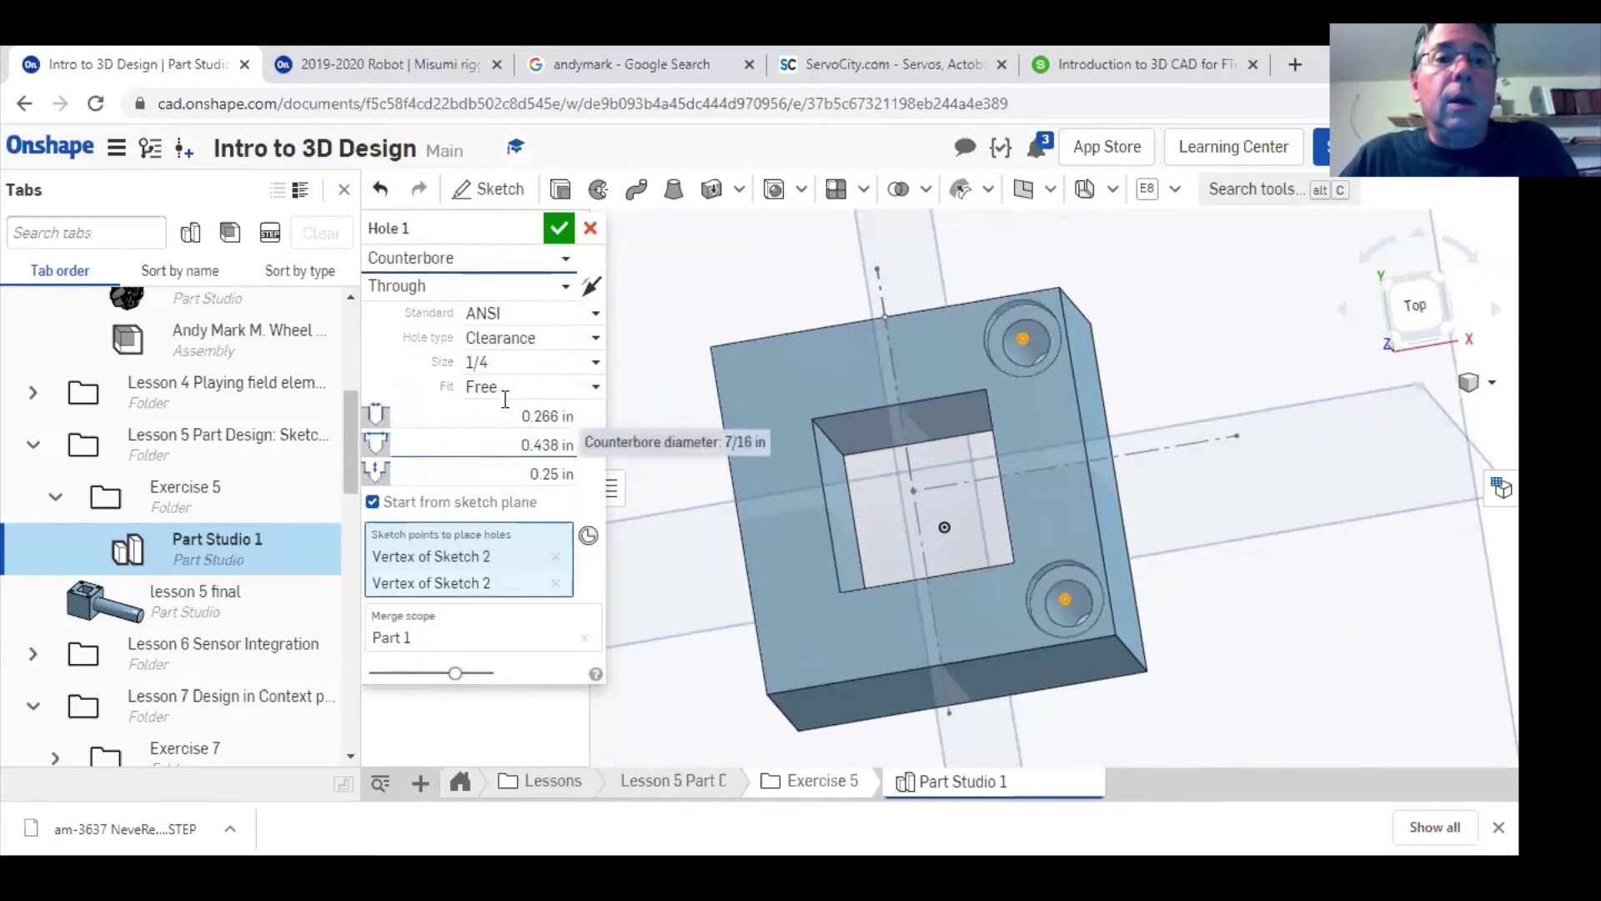
# - Set the counterbored holes' size to #6 and finish the Hole feature
pyautogui.click(513, 367)
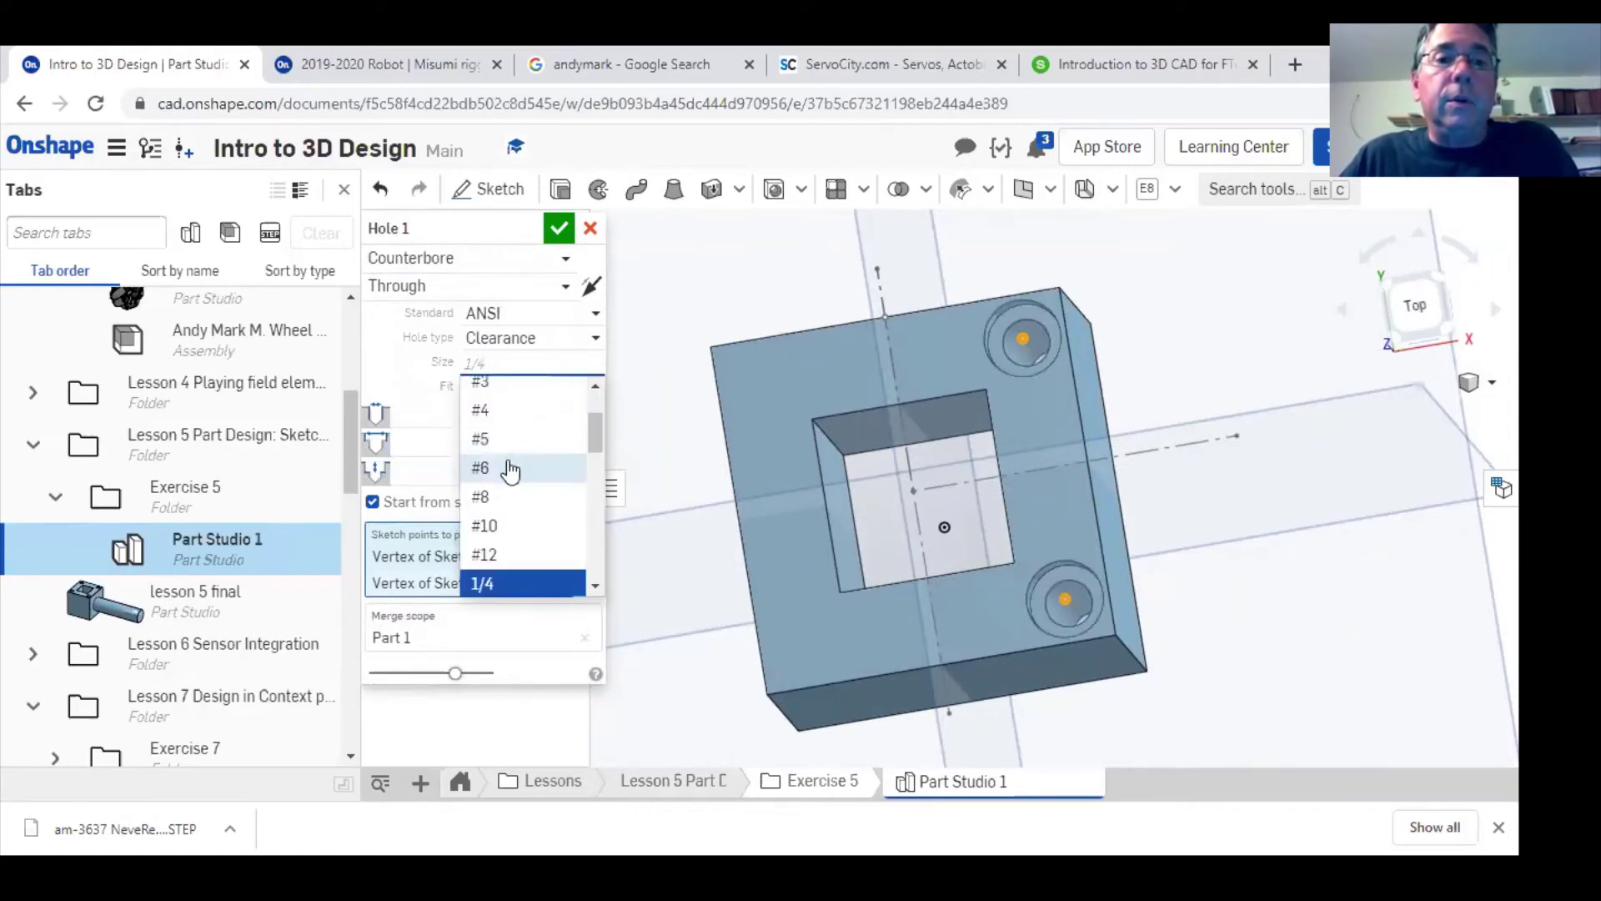
pyautogui.click(510, 463)
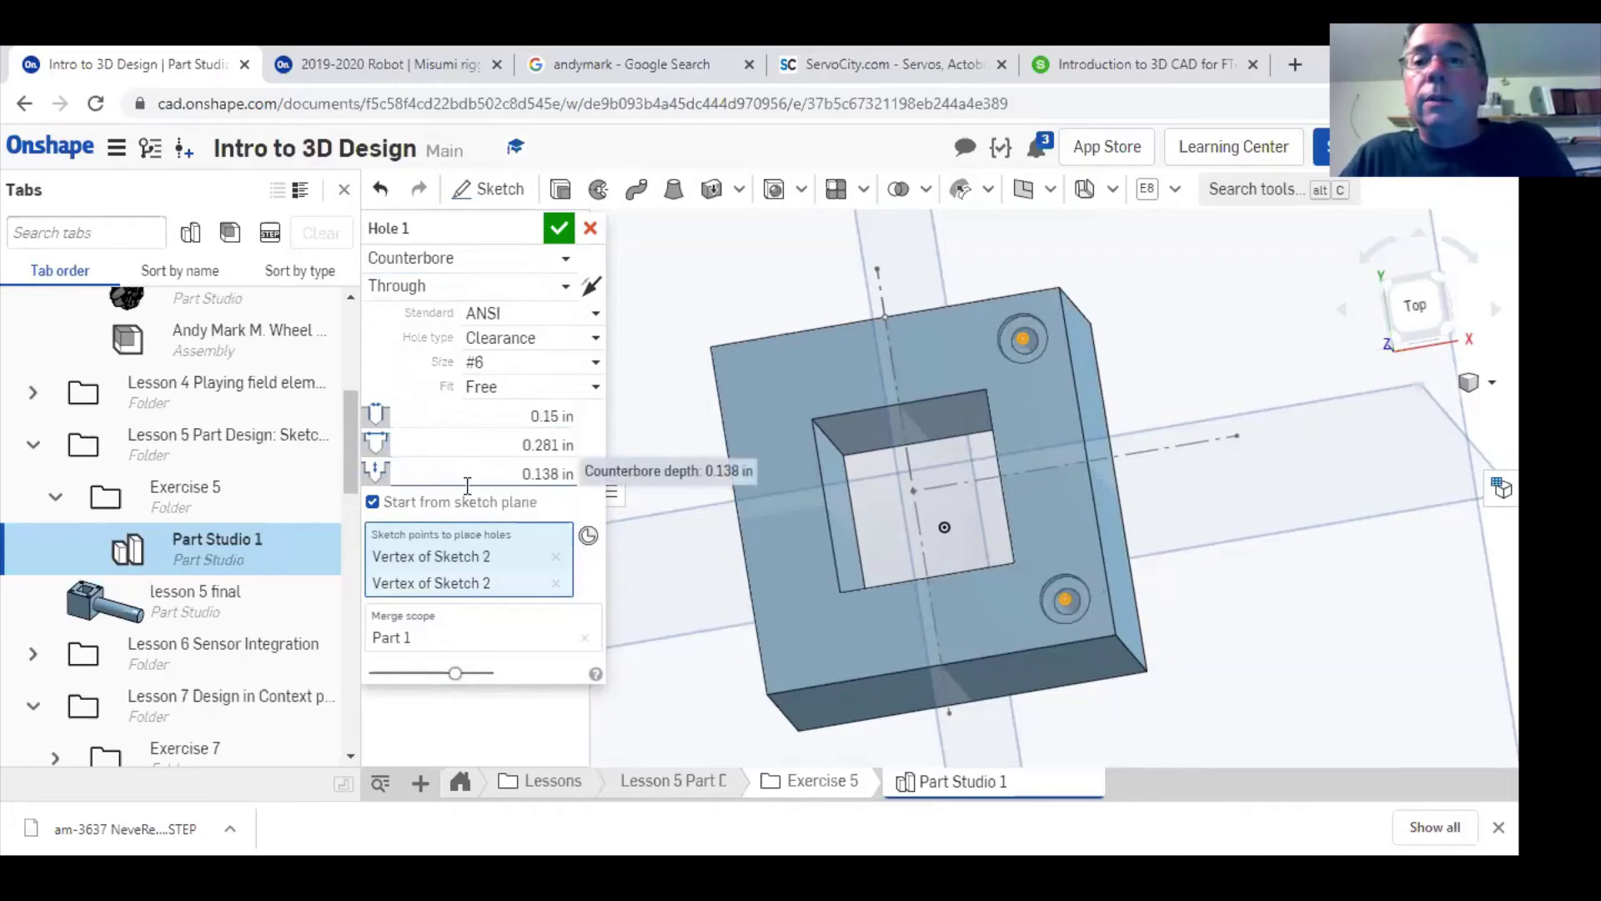
pyautogui.moveTo(1173, 687); pyautogui.dragTo(1005, 577, button='right')
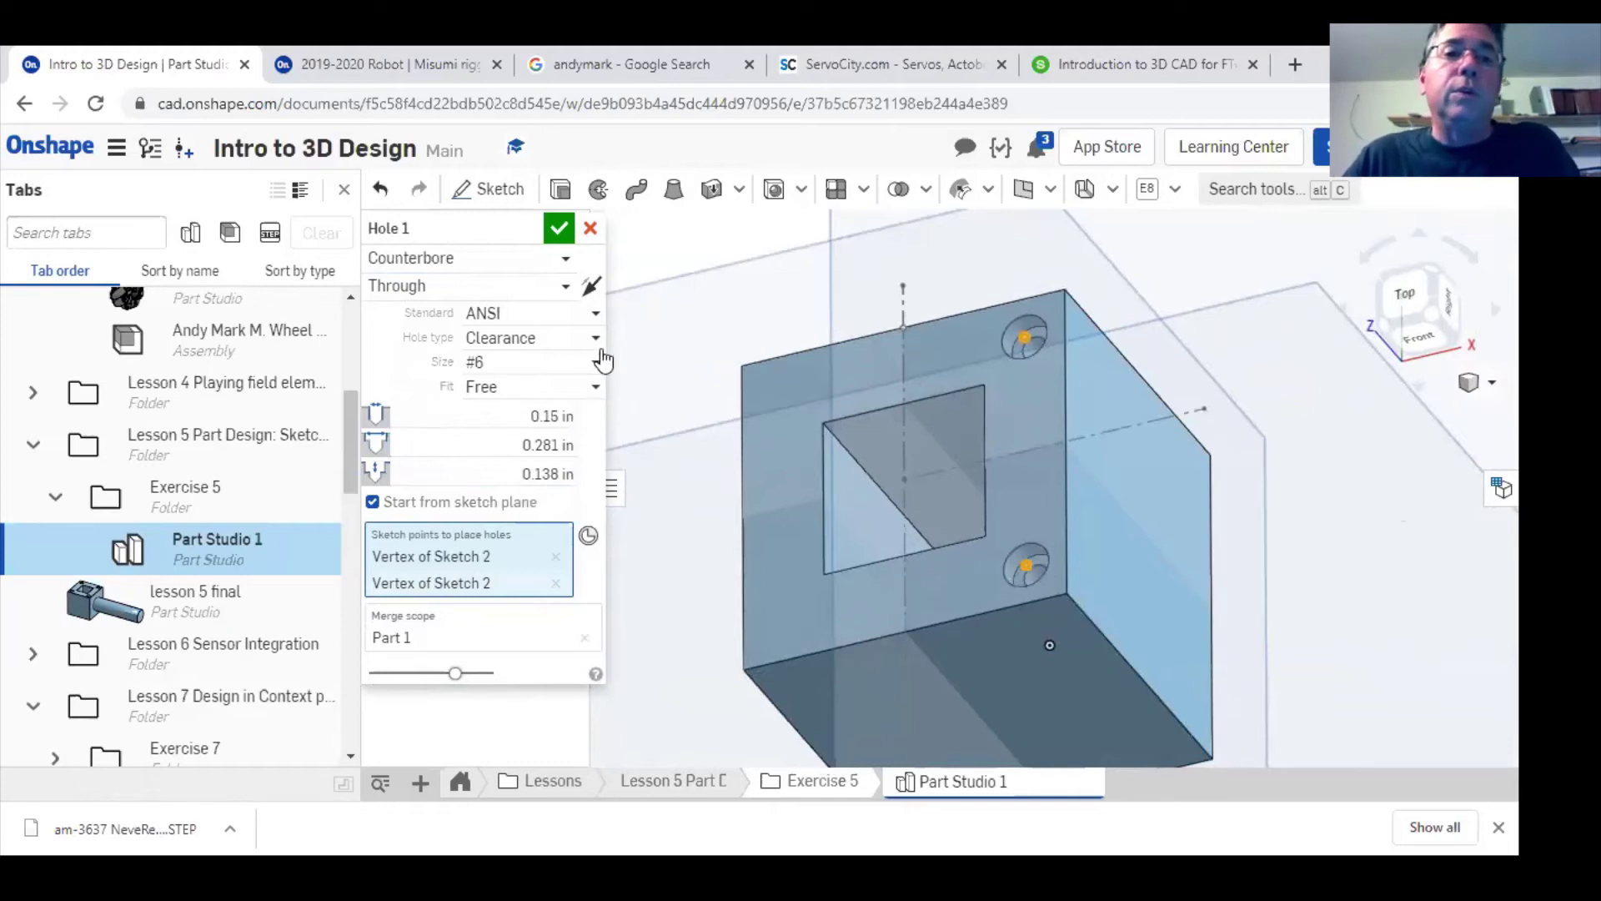
pyautogui.click(559, 228)
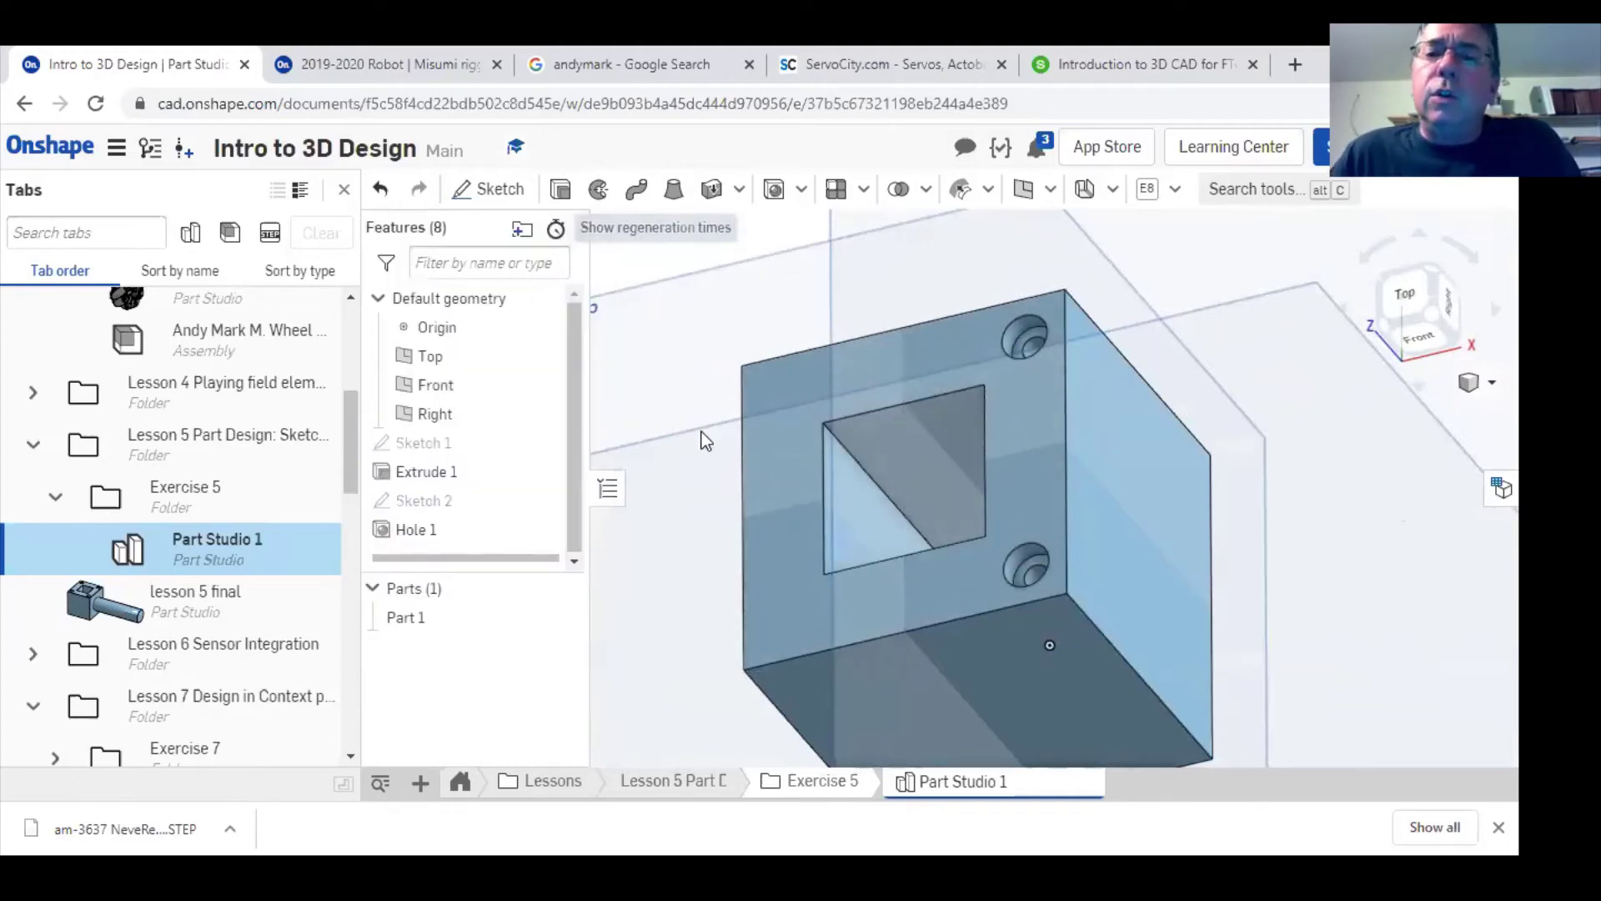
pyautogui.moveTo(628, 463); pyautogui.dragTo(719, 574, button='right')
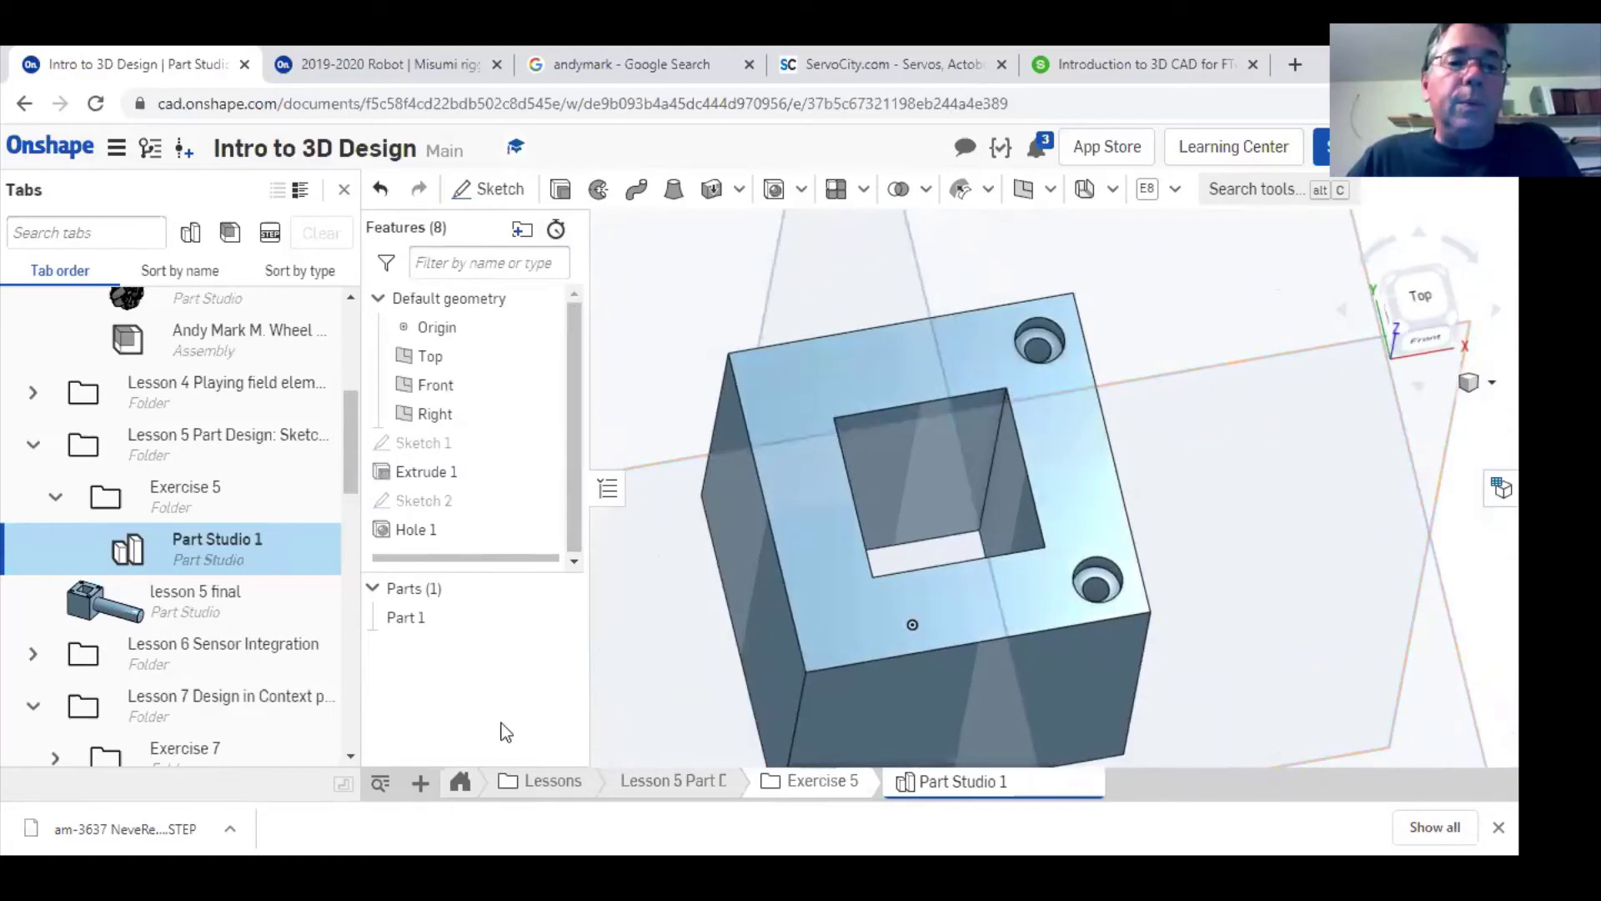
# - Export Part Studio 1 as an STL file with millimeter units
pyautogui.rightClick(220, 556)
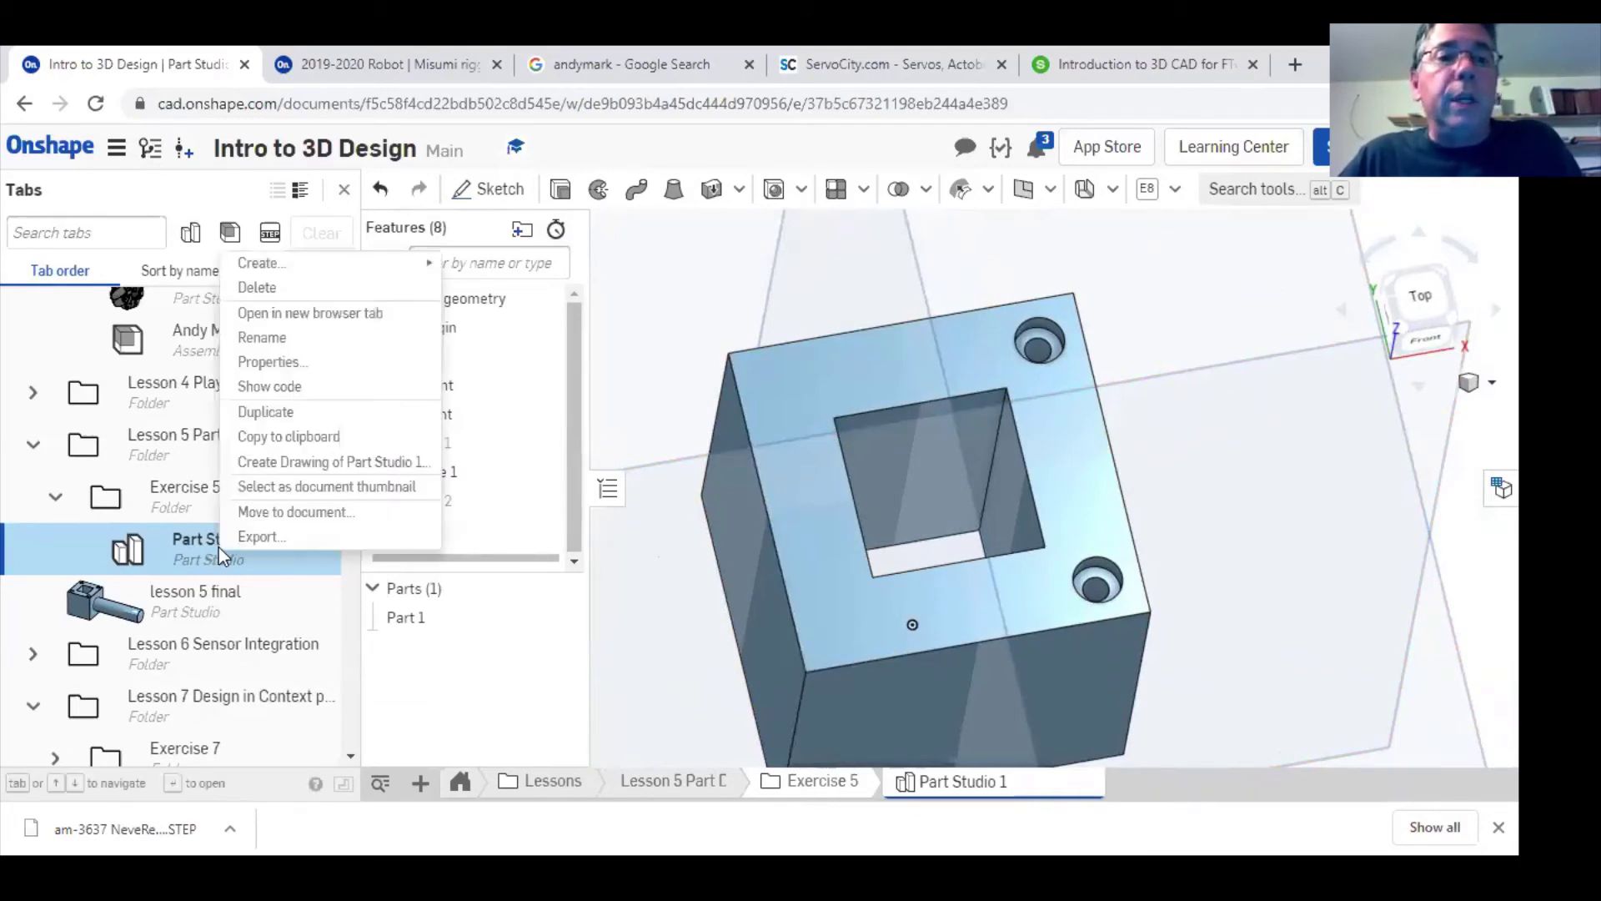
pyautogui.press('Escape')
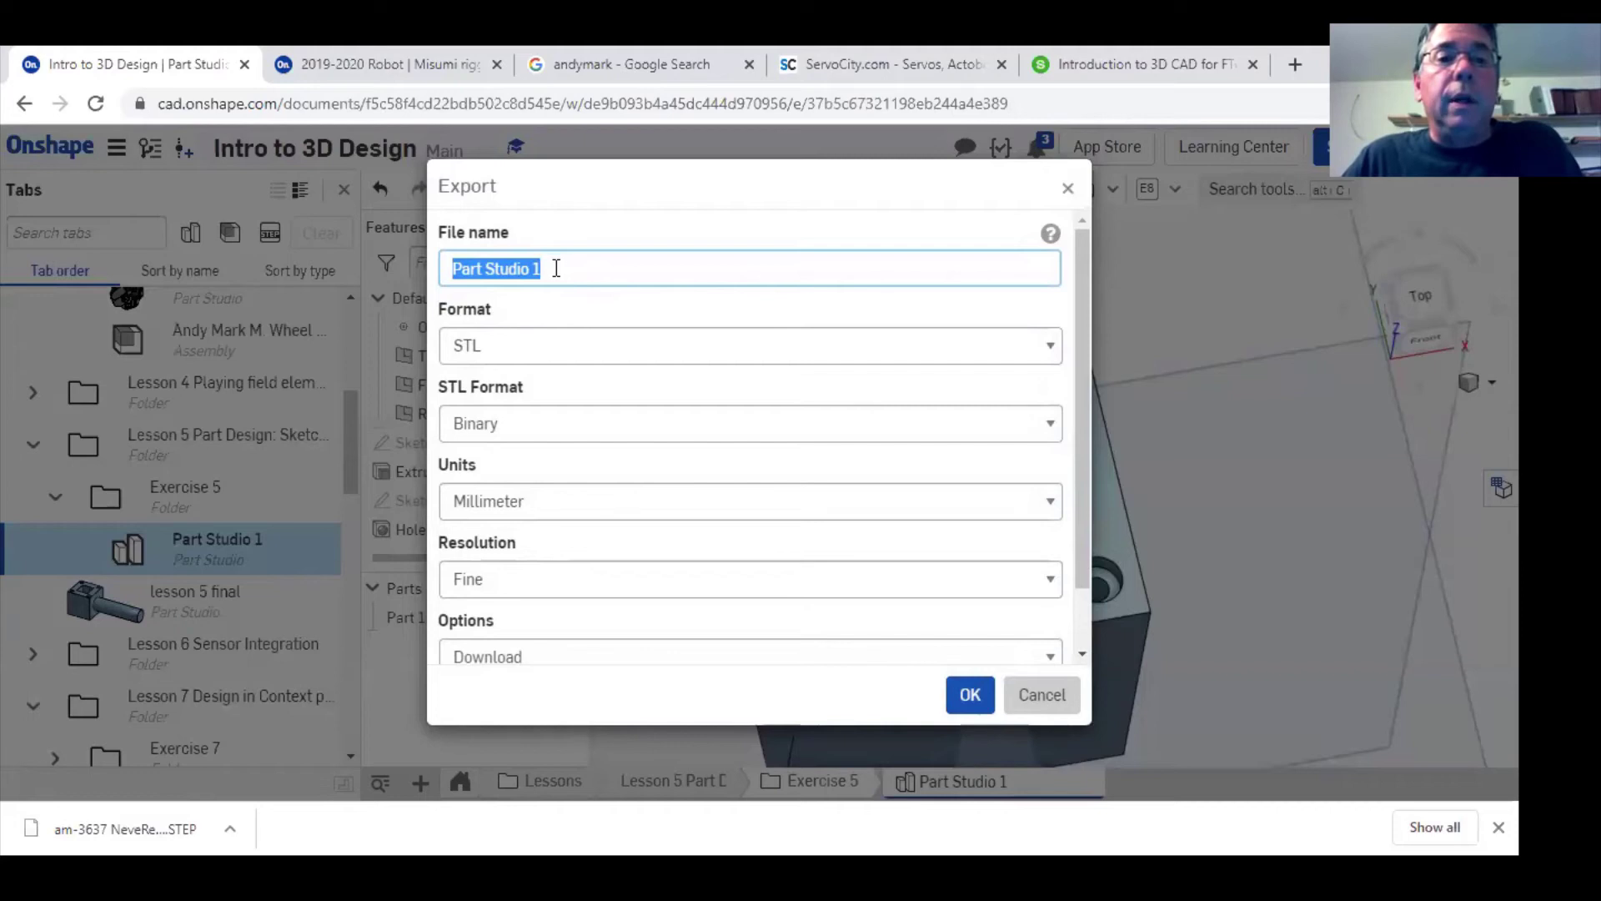
pyautogui.click(525, 345)
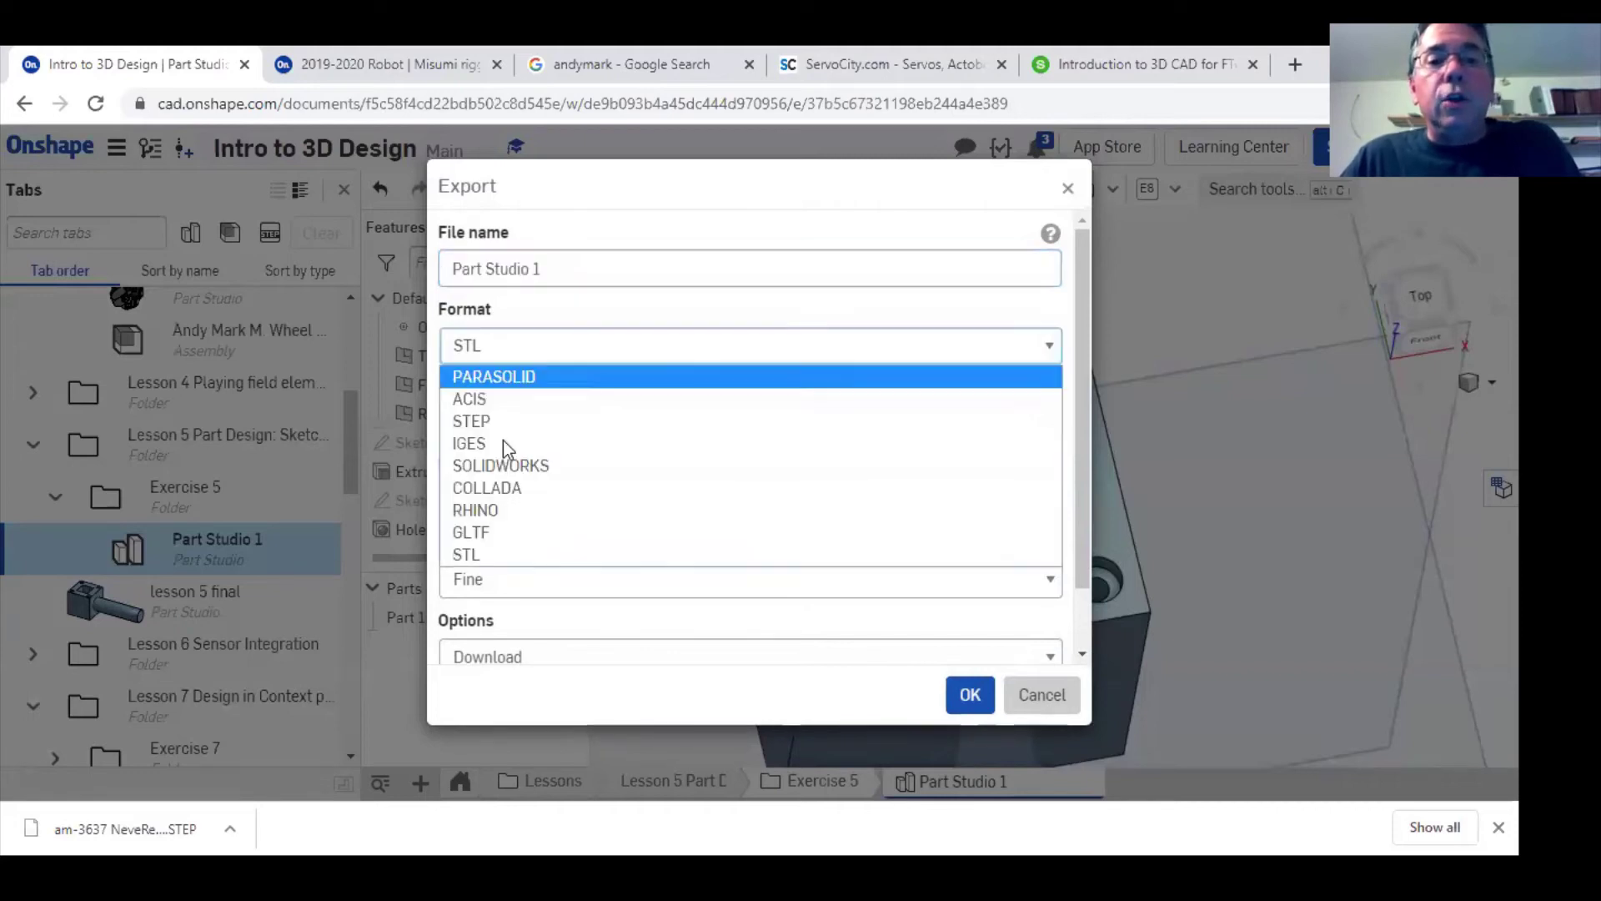
pyautogui.click(498, 557)
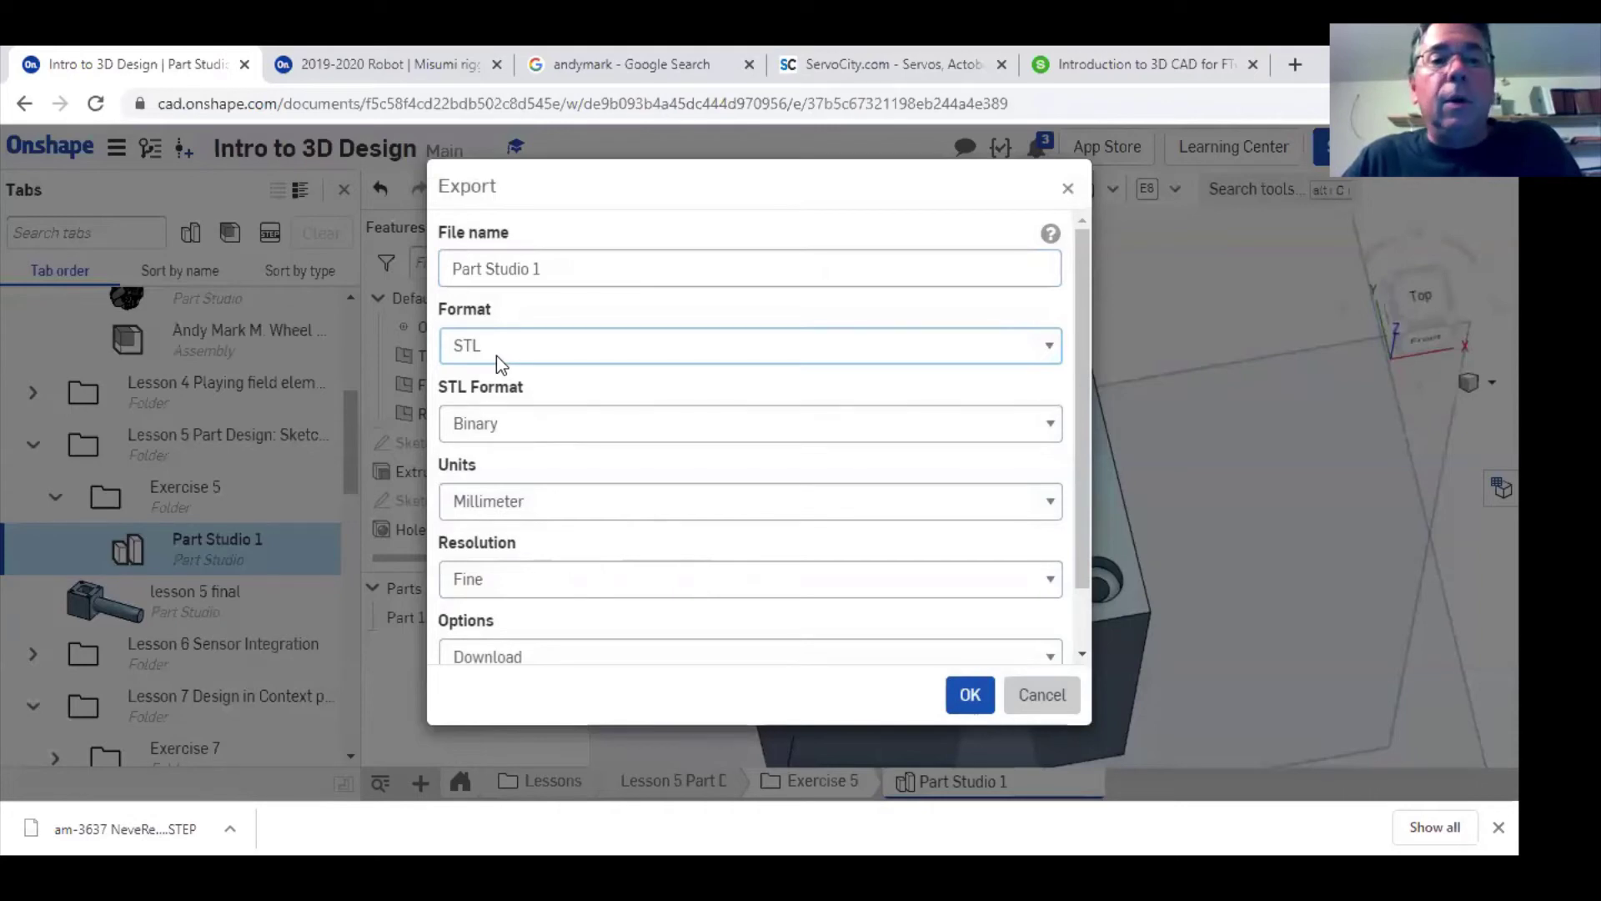
pyautogui.click(539, 503)
pyautogui.click(539, 503)
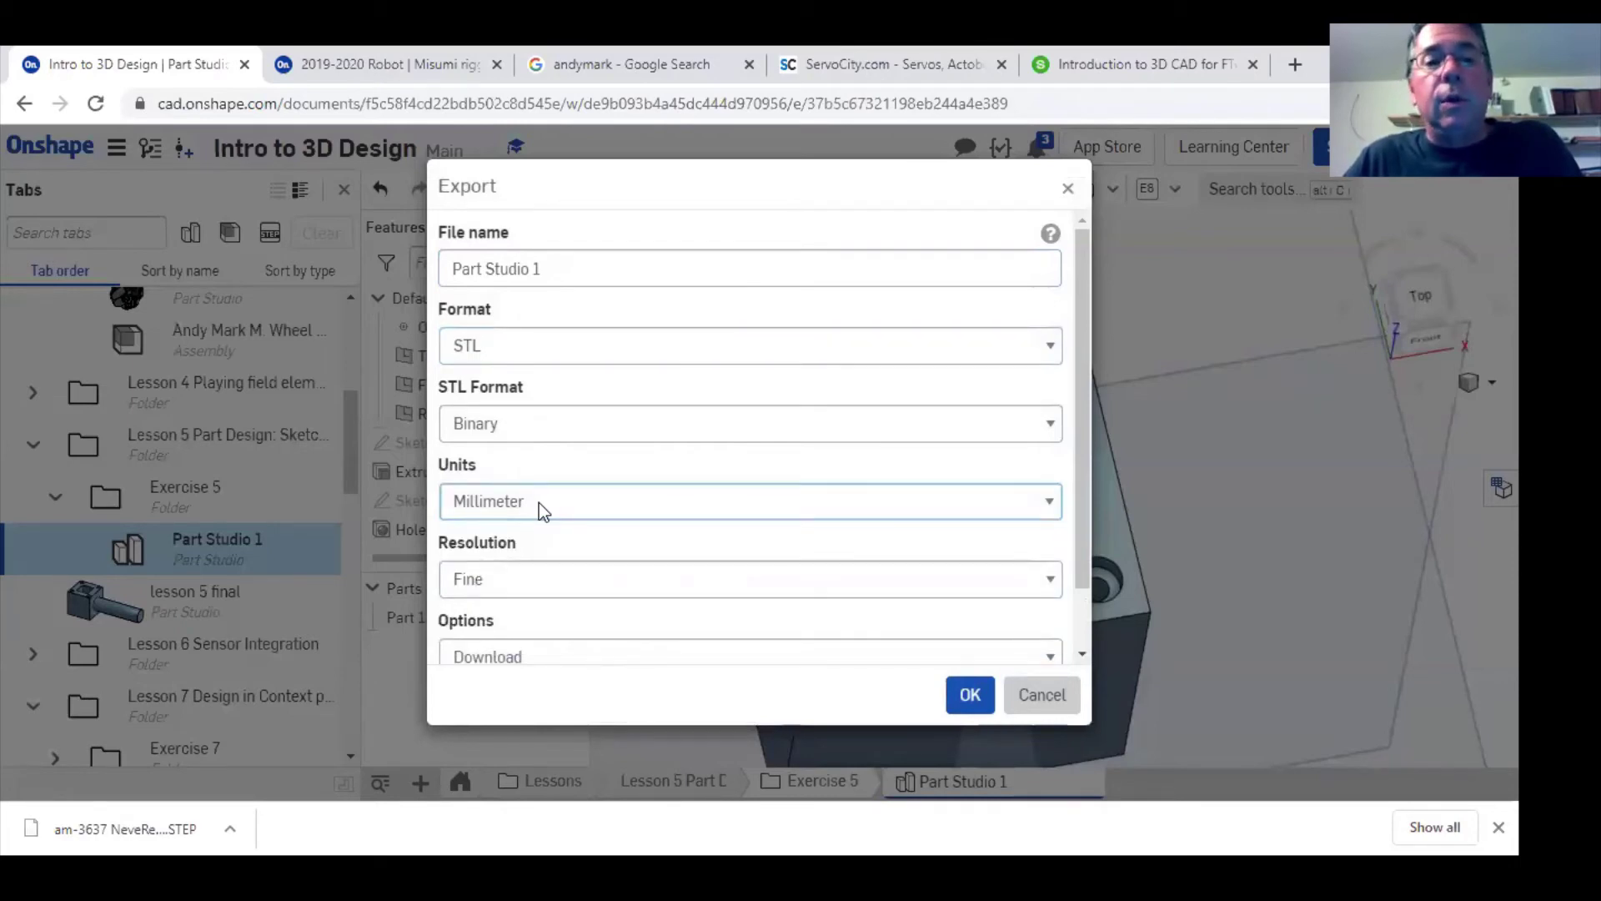
pyautogui.click(977, 699)
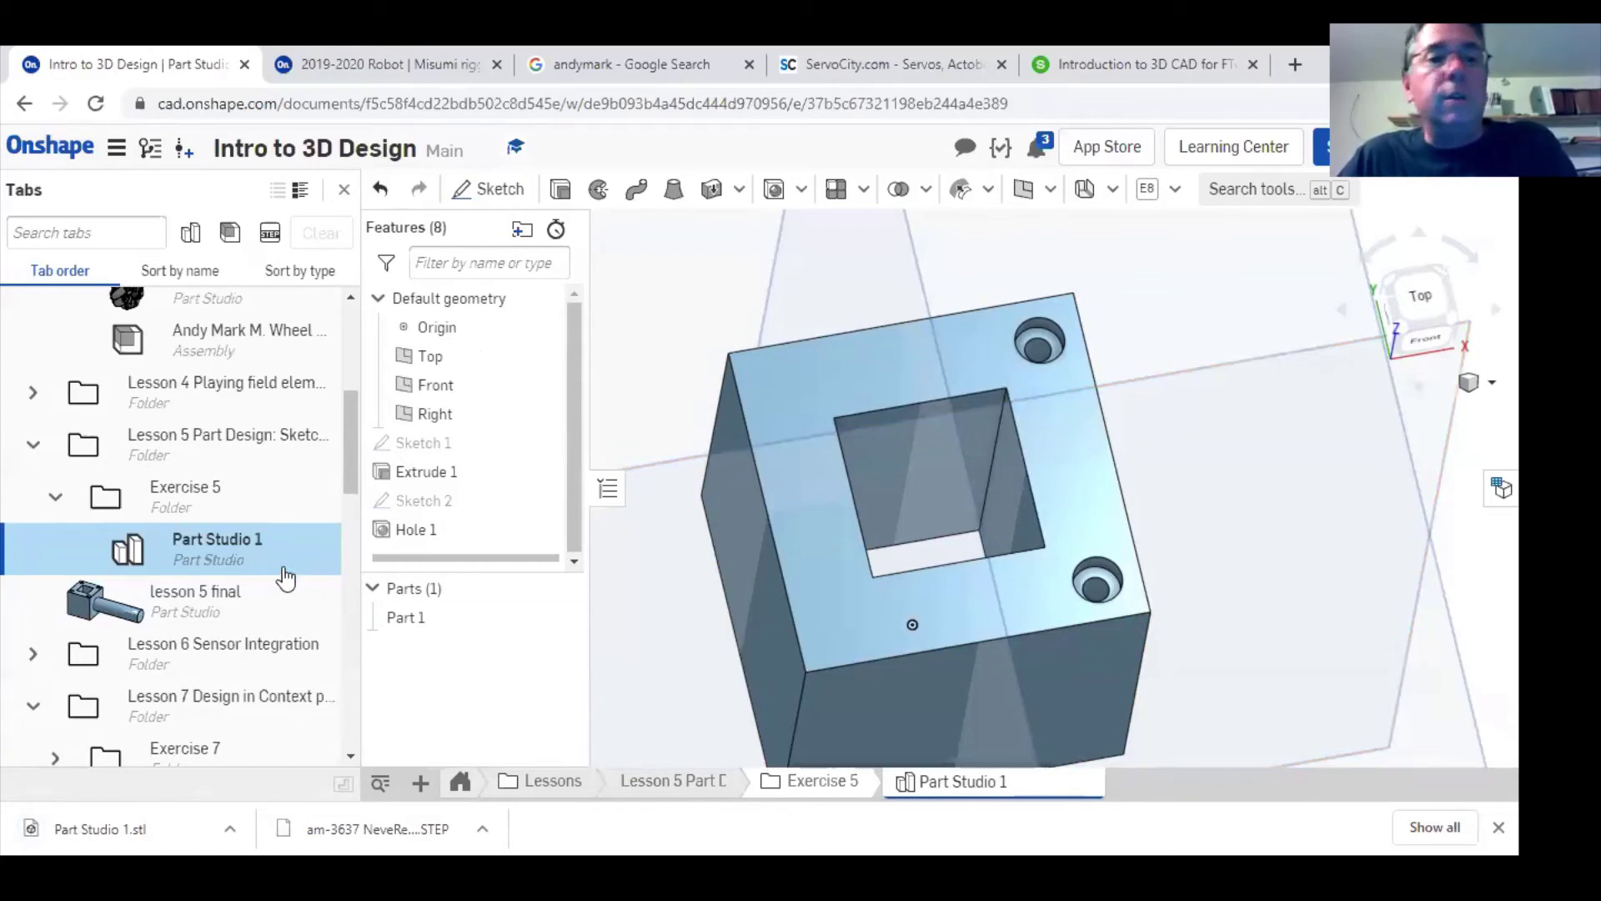
# - Collapse the Lesson 3, Lesson 2 and Lesson 5 folders and expand the Lesson 6 Sensor Integration folder
pyautogui.moveTo(342, 450); pyautogui.dragTo(347, 359)
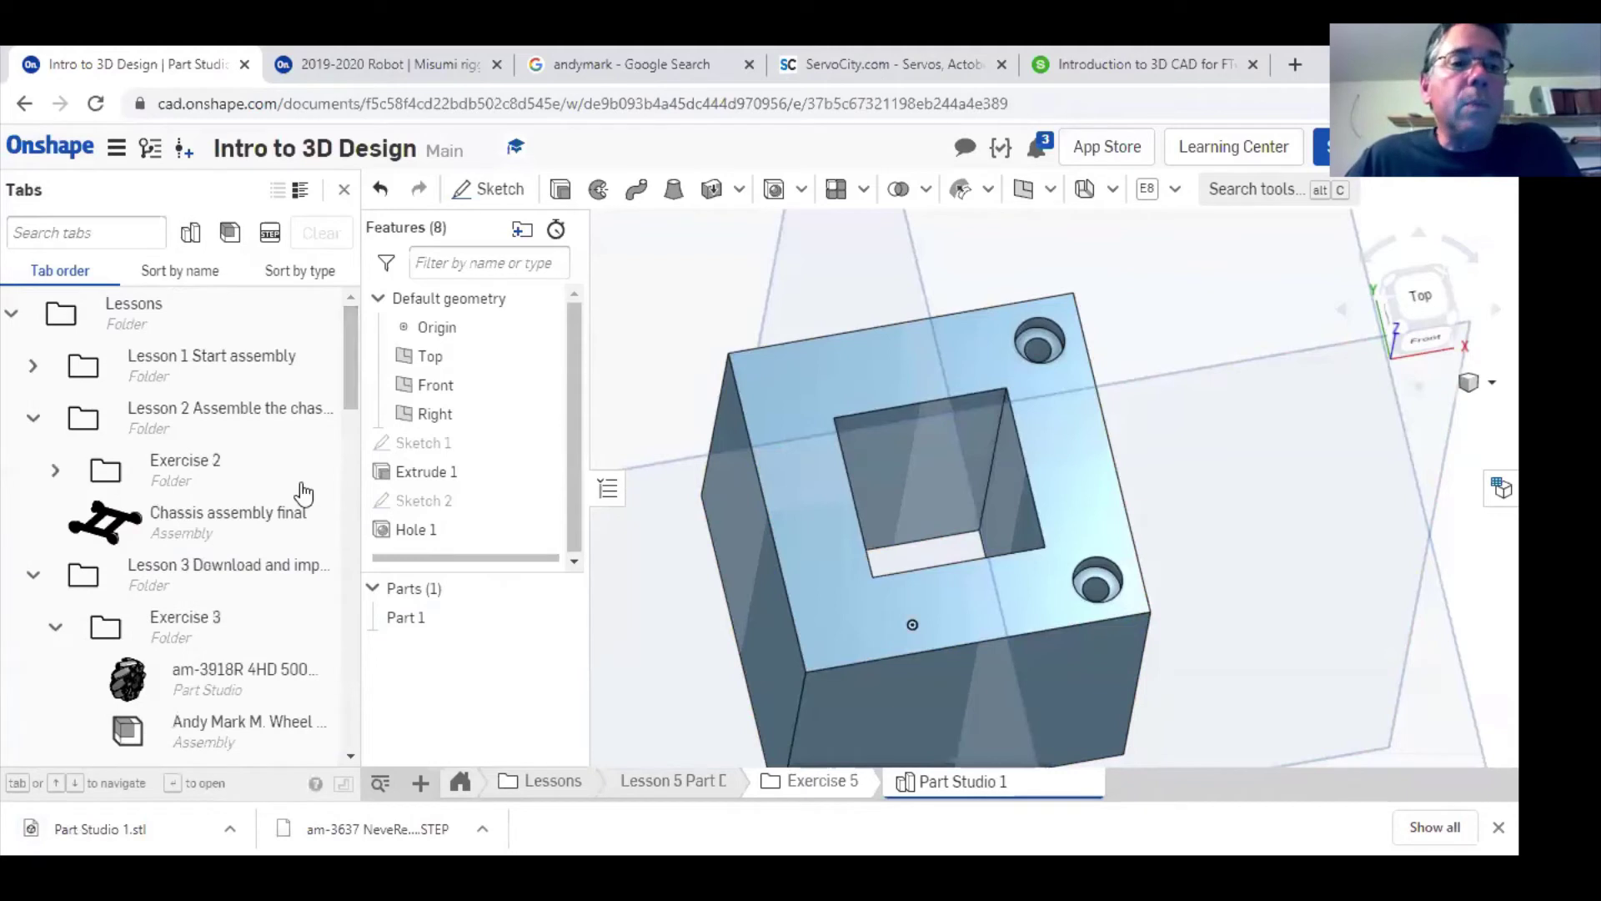
pyautogui.click(34, 575)
pyautogui.click(50, 588)
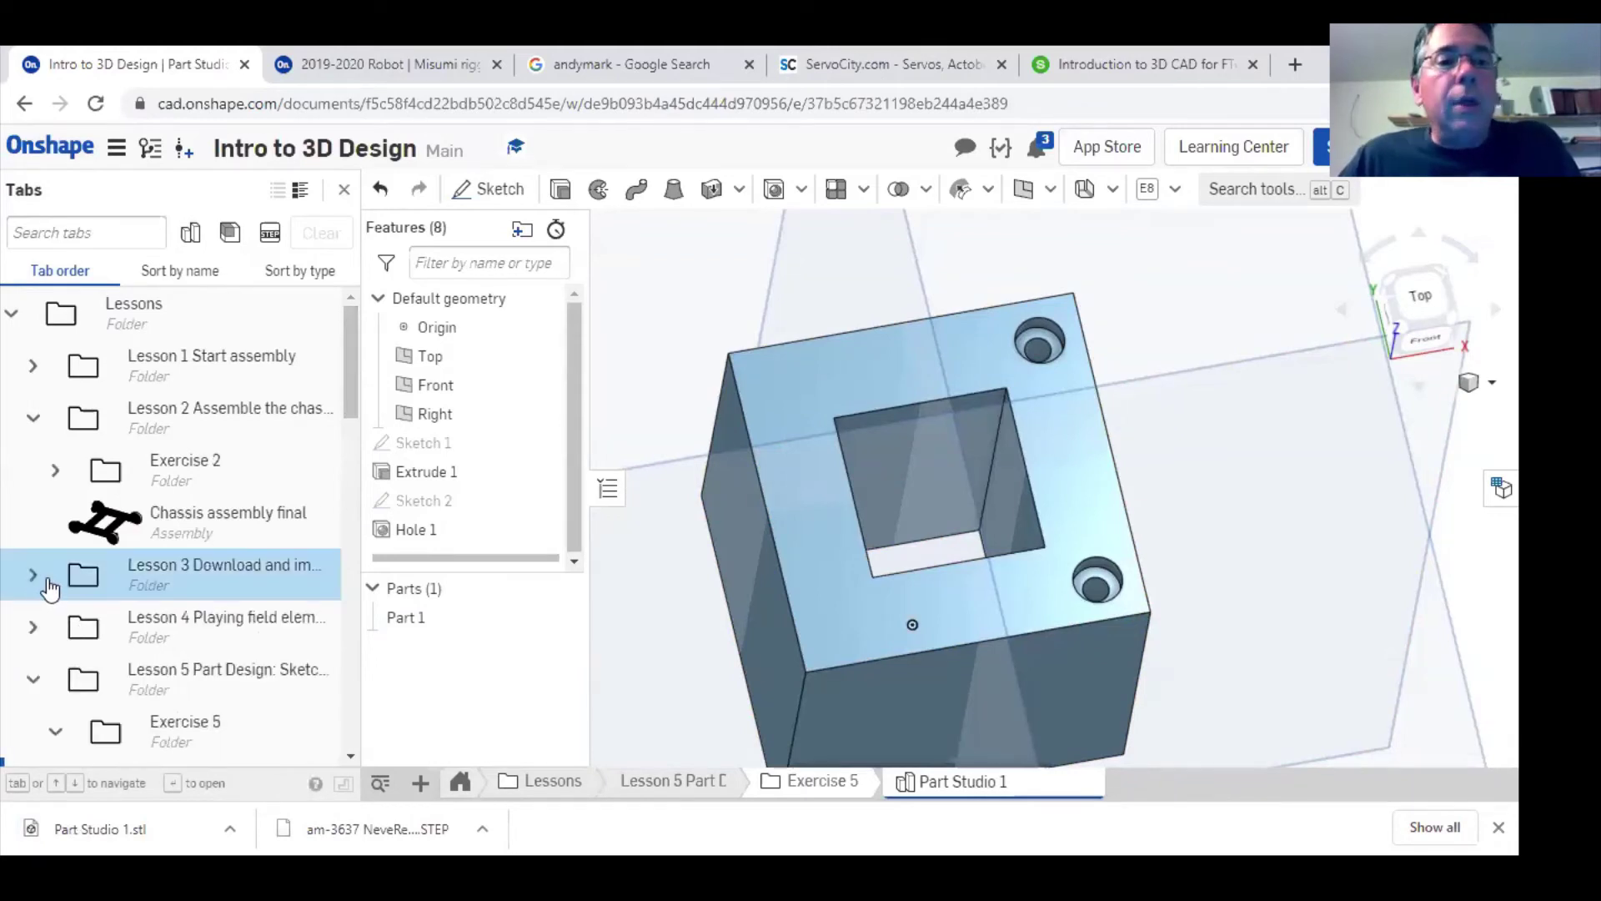
pyautogui.click(26, 421)
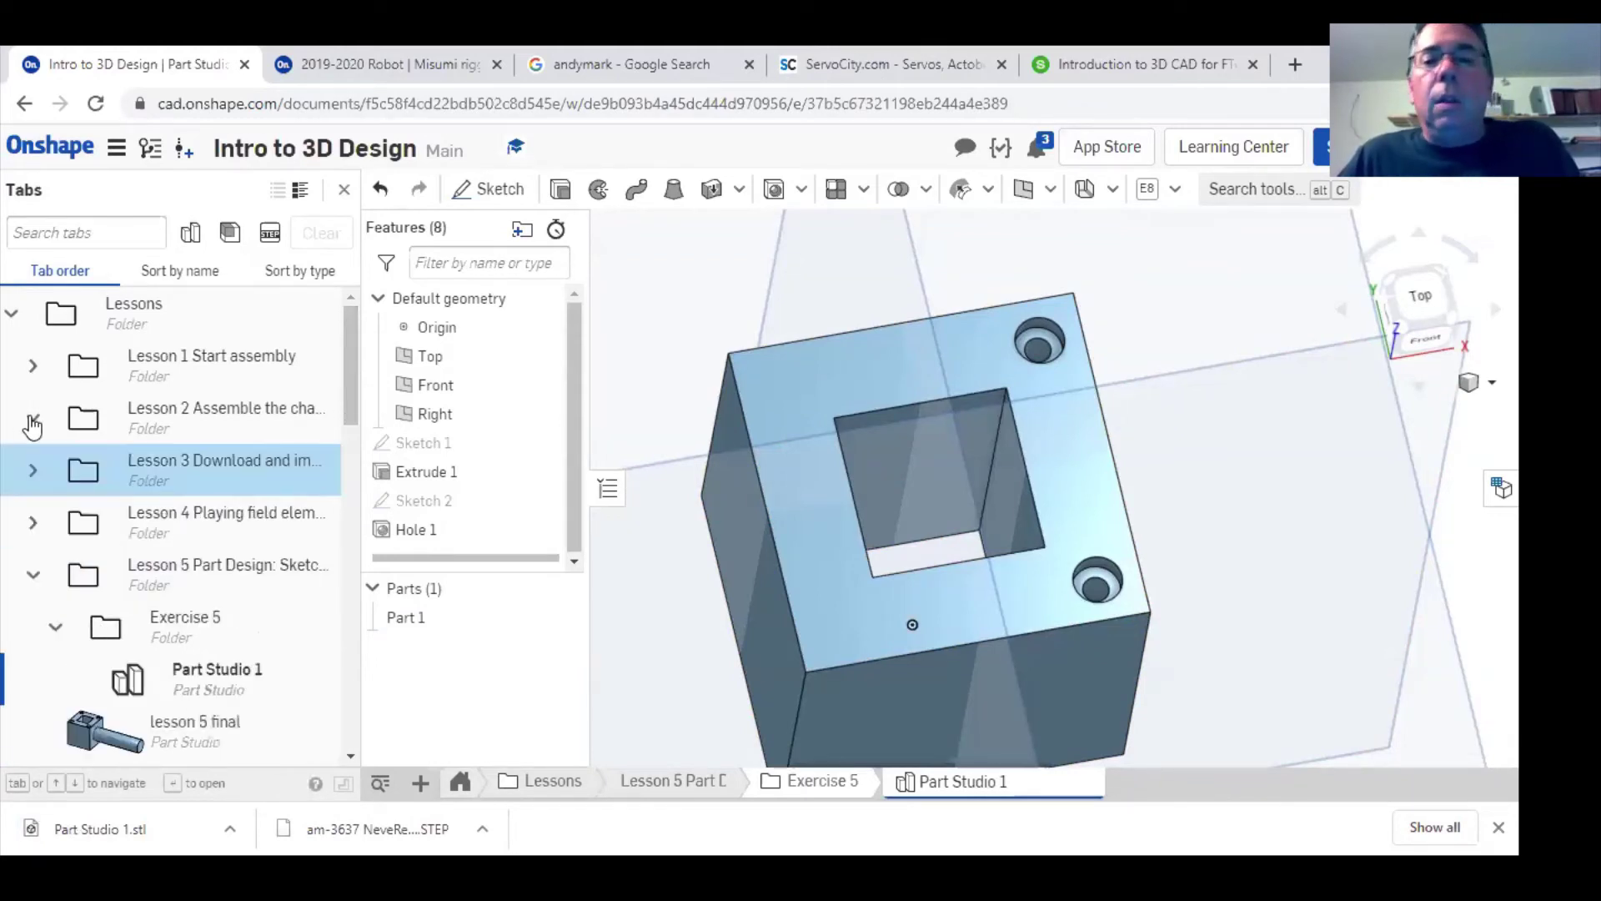
pyautogui.click(32, 581)
pyautogui.scroll(-2, 39, 606)
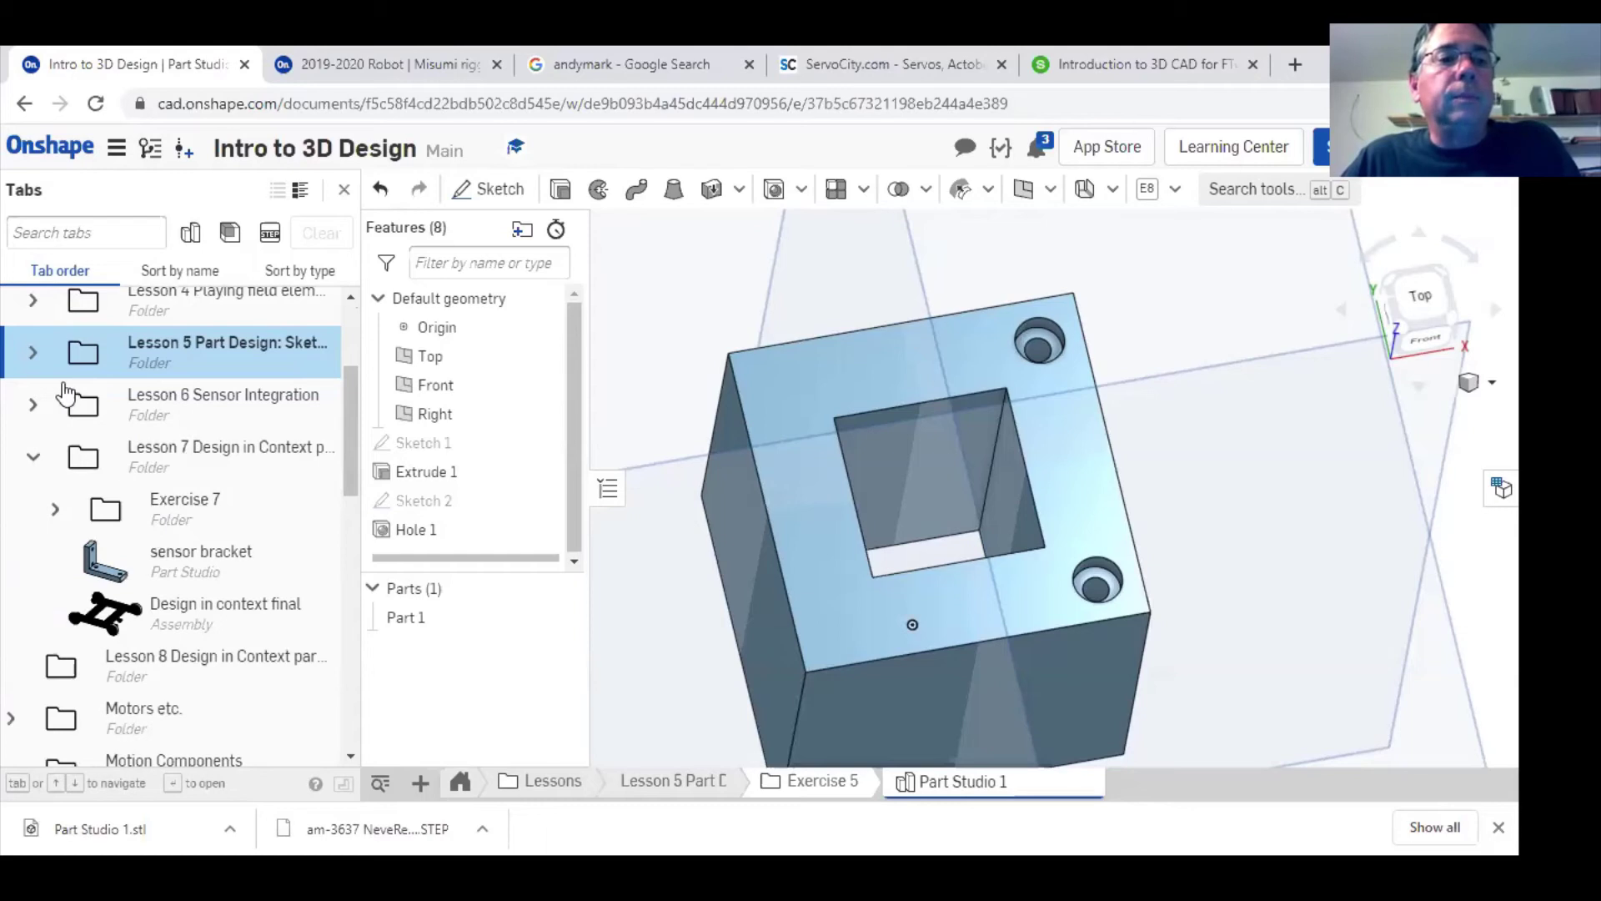
pyautogui.click(35, 417)
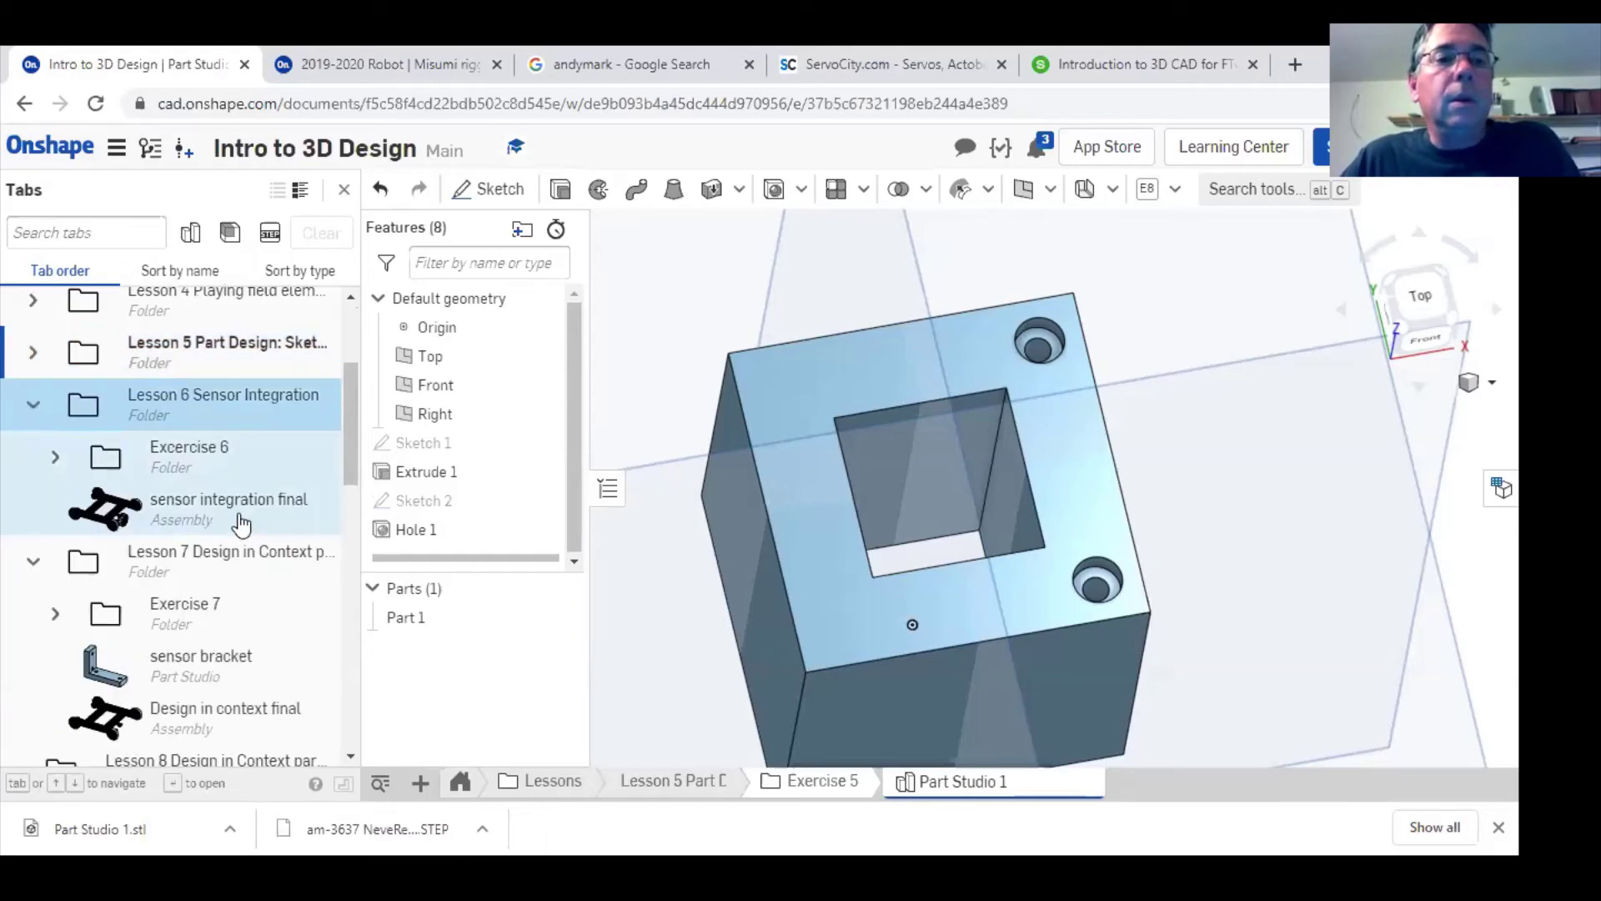
# - Open the sensor integration final assembly, then expand the Lesson 2 folder and open the Chassis assembly final
pyautogui.click(209, 505)
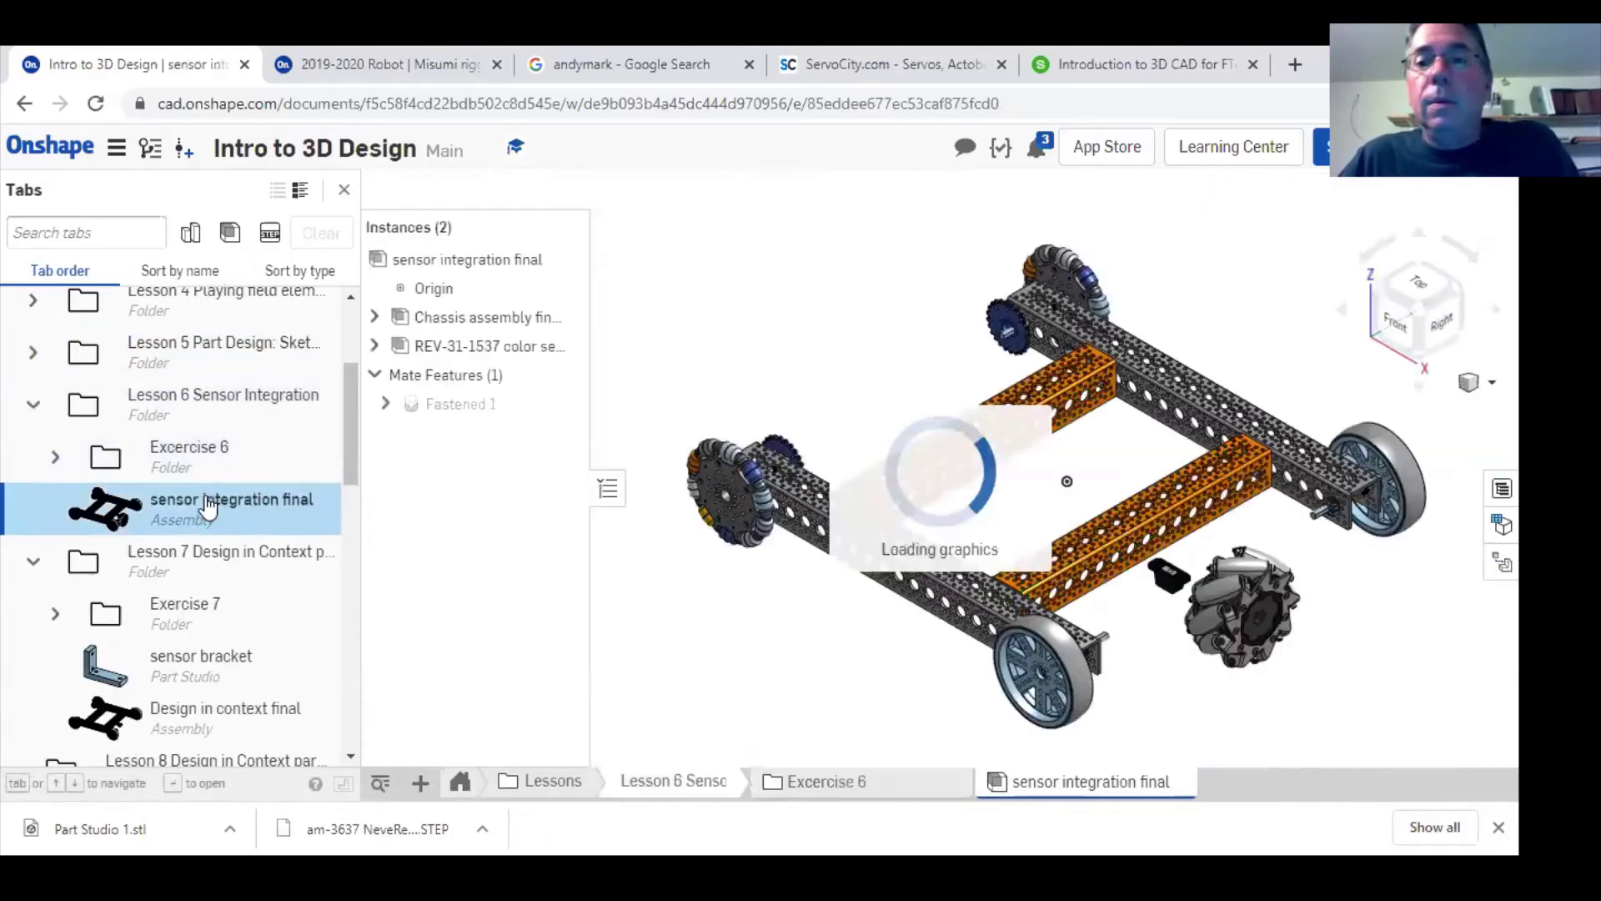
pyautogui.scroll(3, 219, 522)
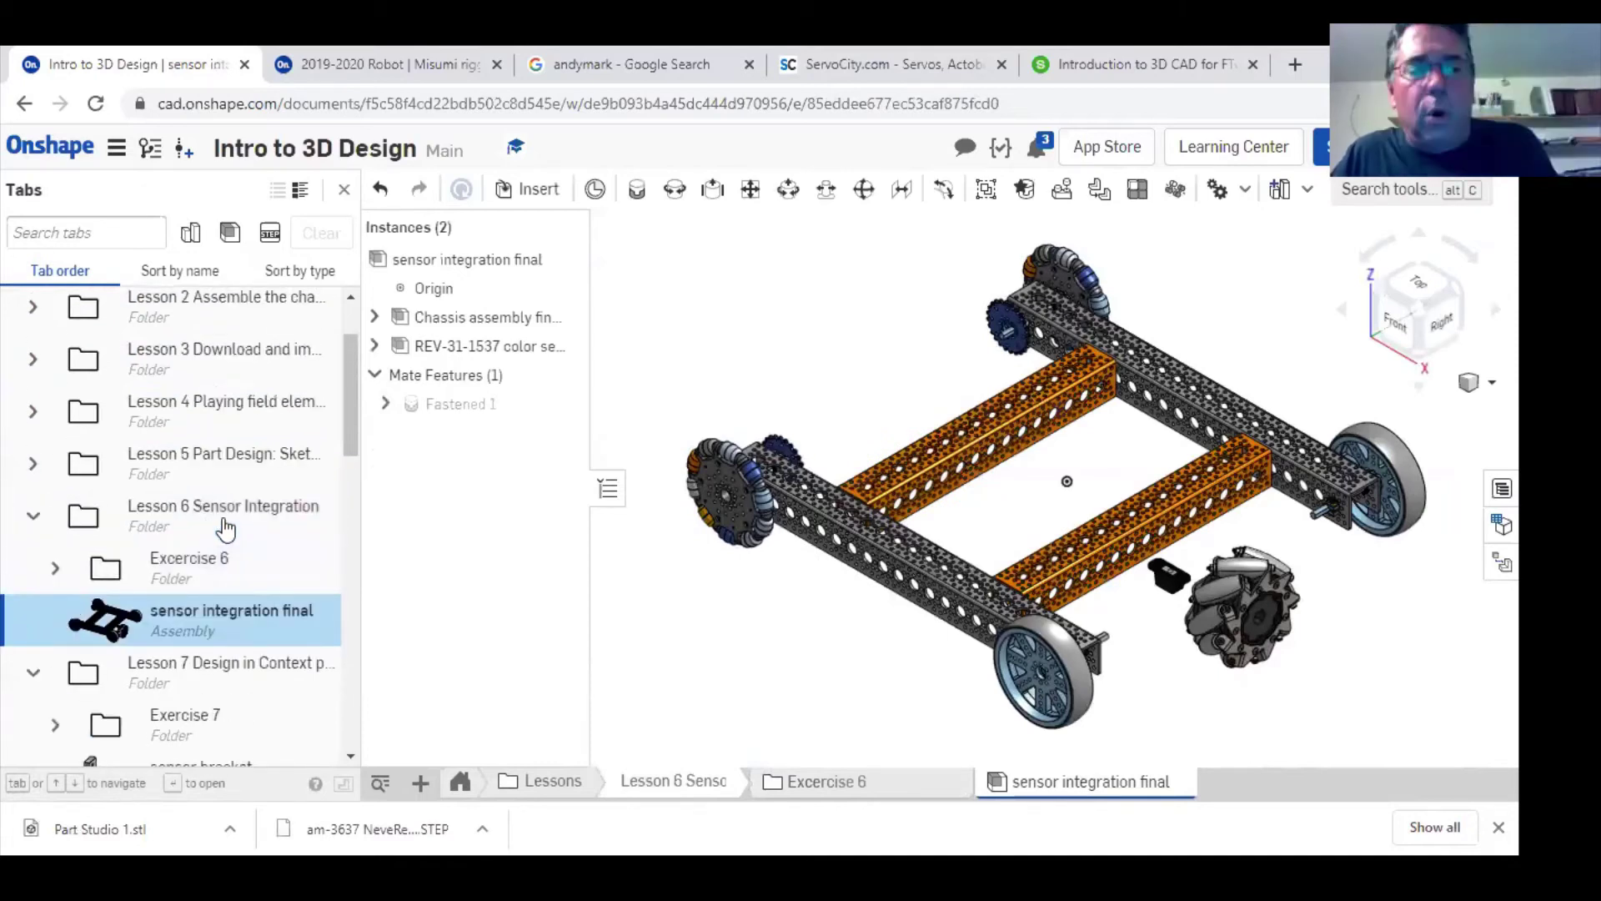
pyautogui.scroll(3, 225, 527)
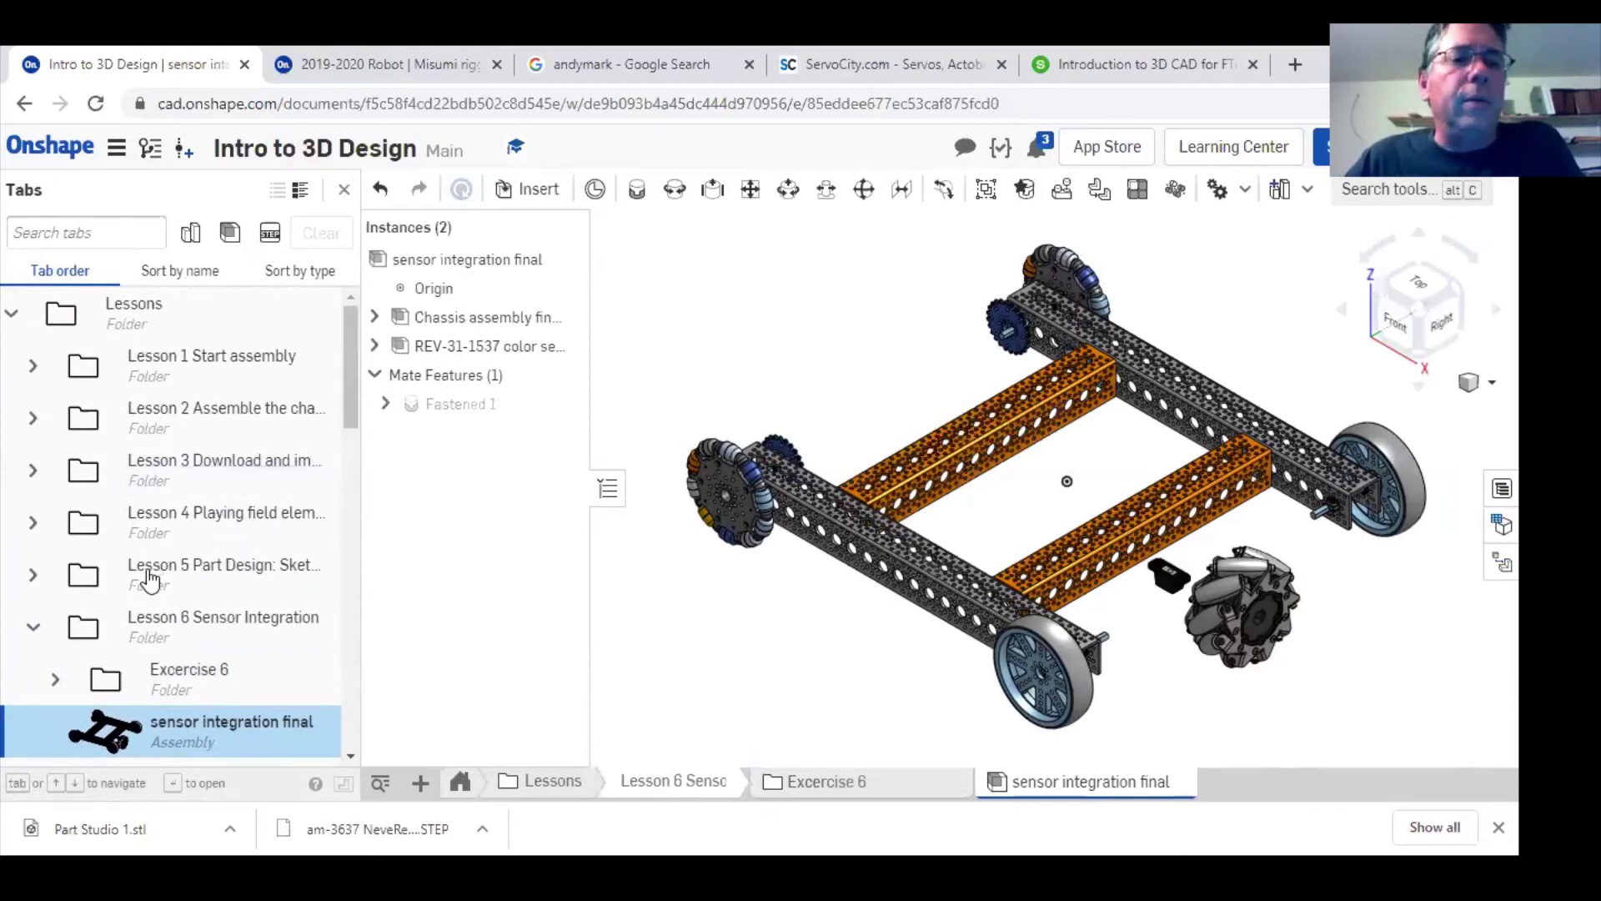
pyautogui.click(31, 419)
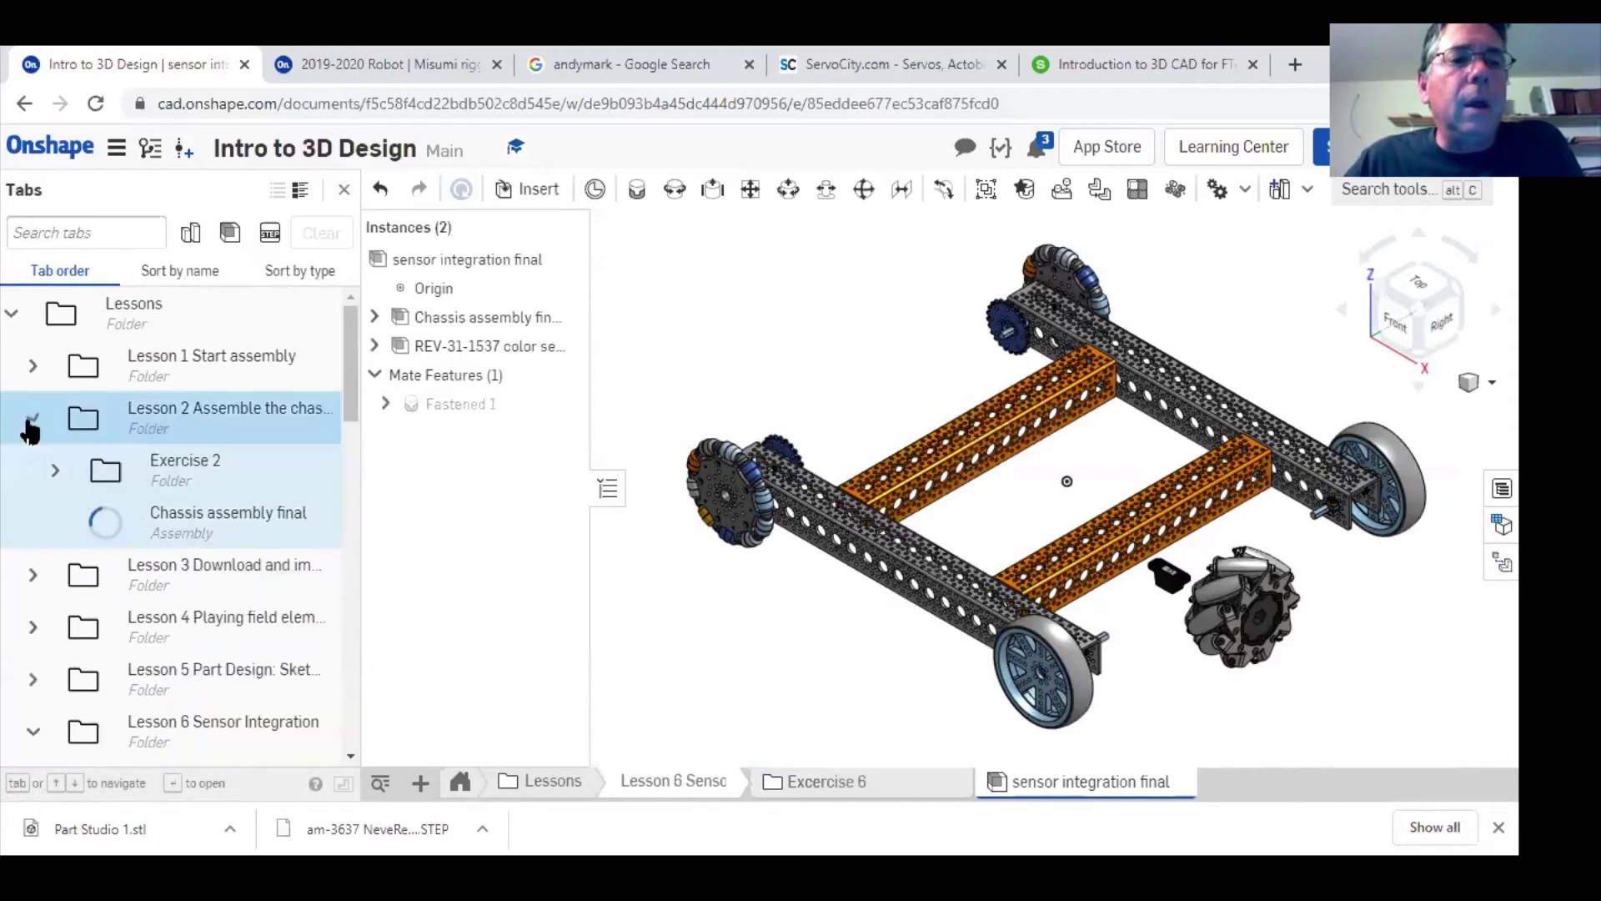
pyautogui.click(207, 522)
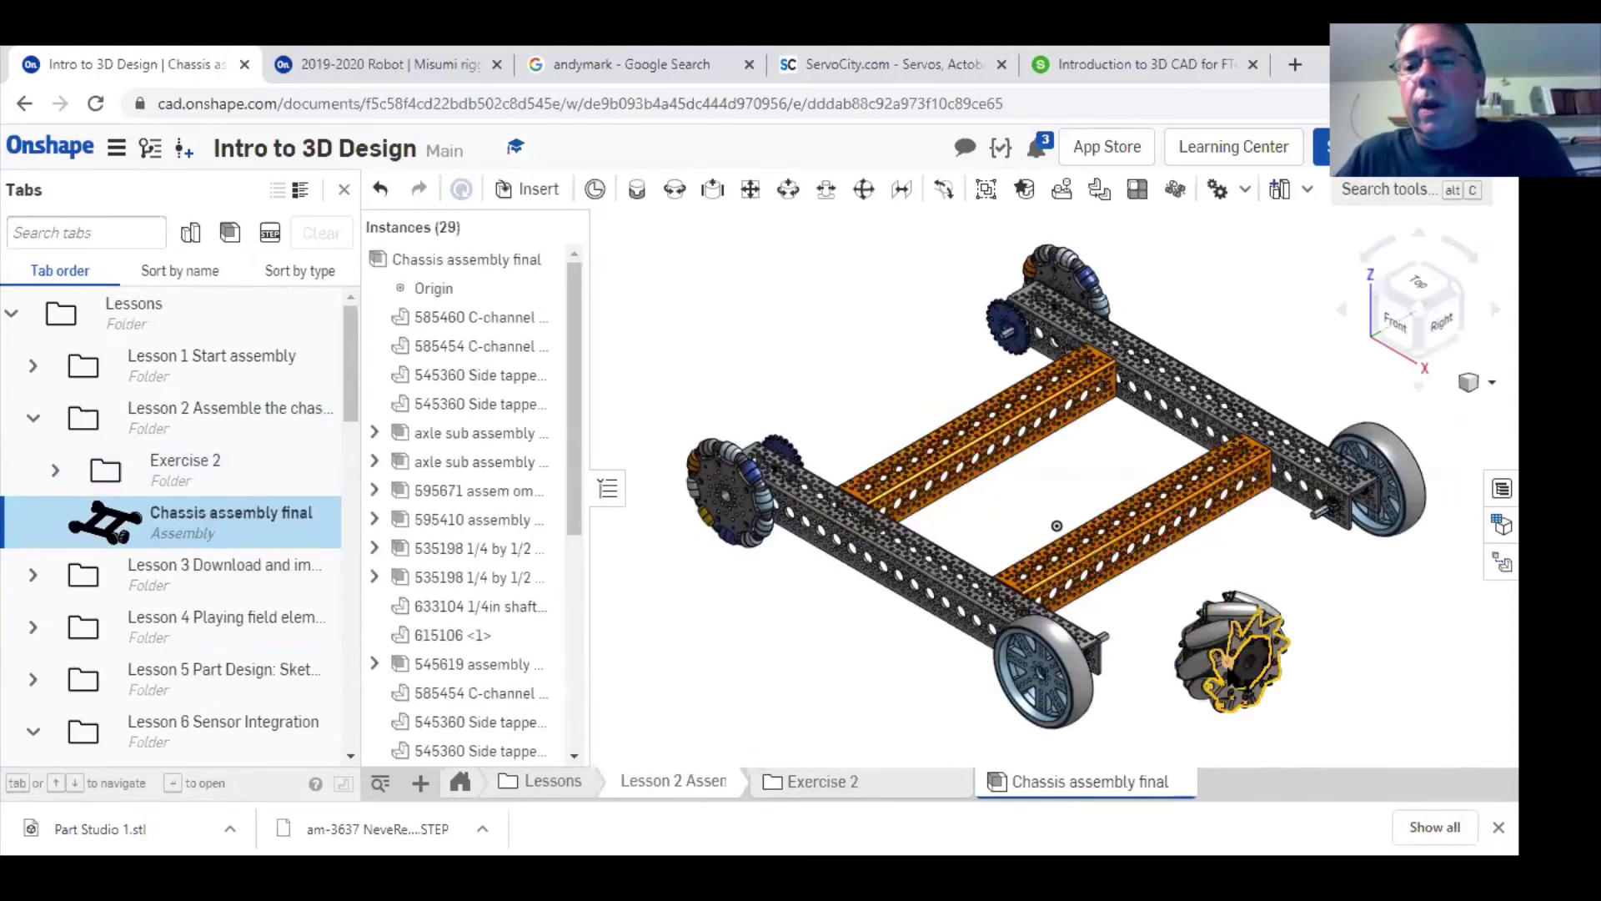
# - Delete the loose Andy Mark M. Wheel Right instance from the Chassis assembly final
pyautogui.click(1227, 657)
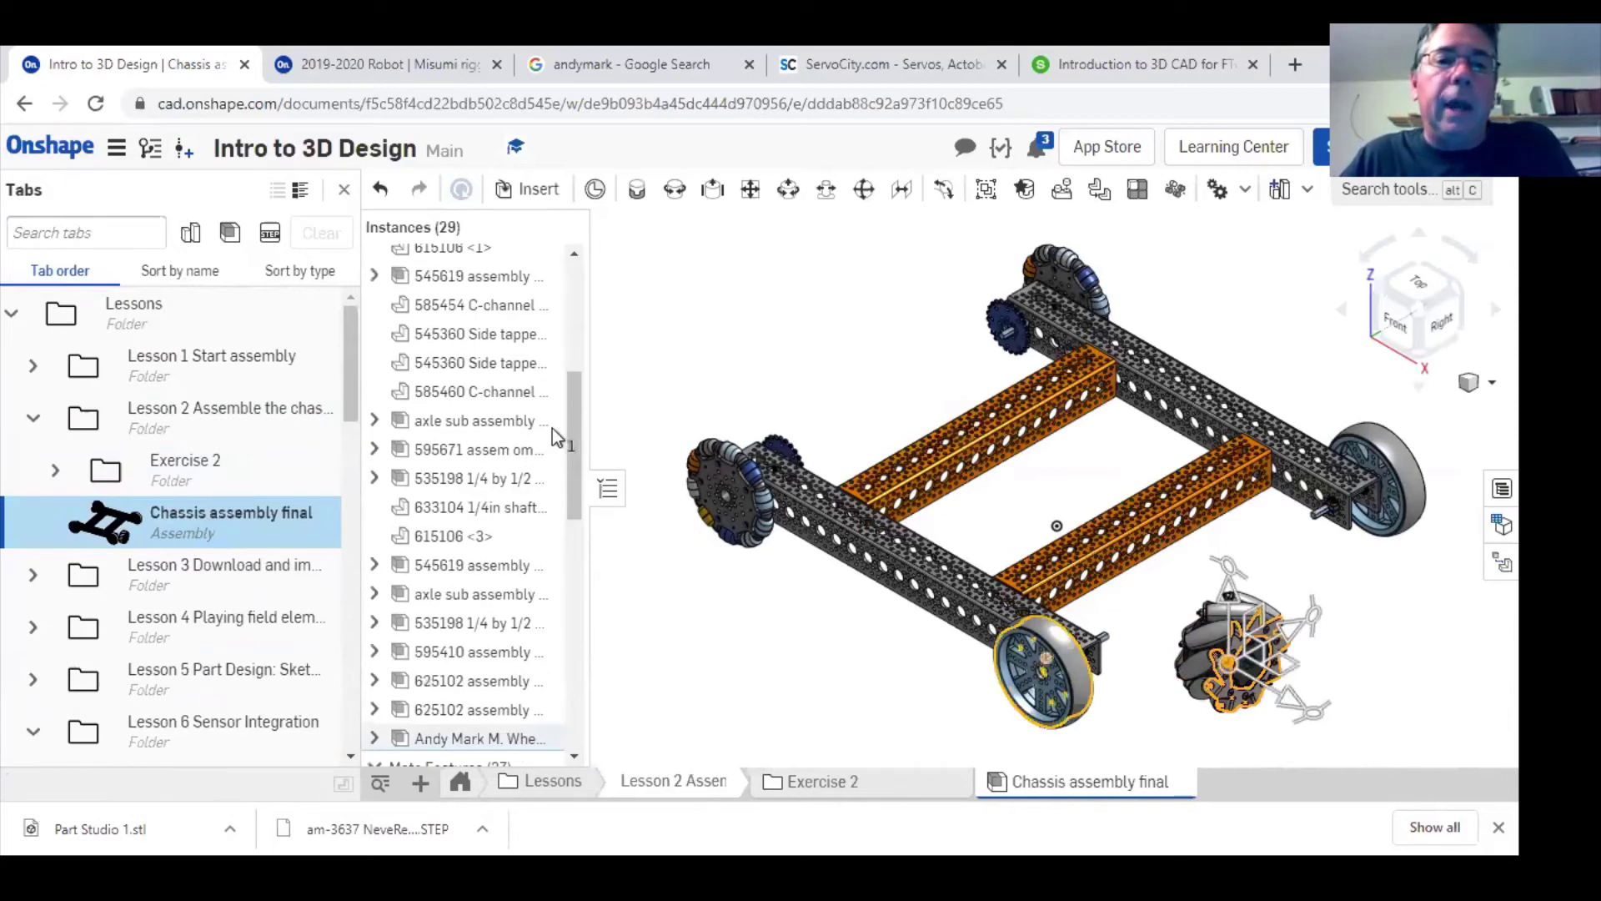
pyautogui.moveTo(575, 432); pyautogui.dragTo(566, 527)
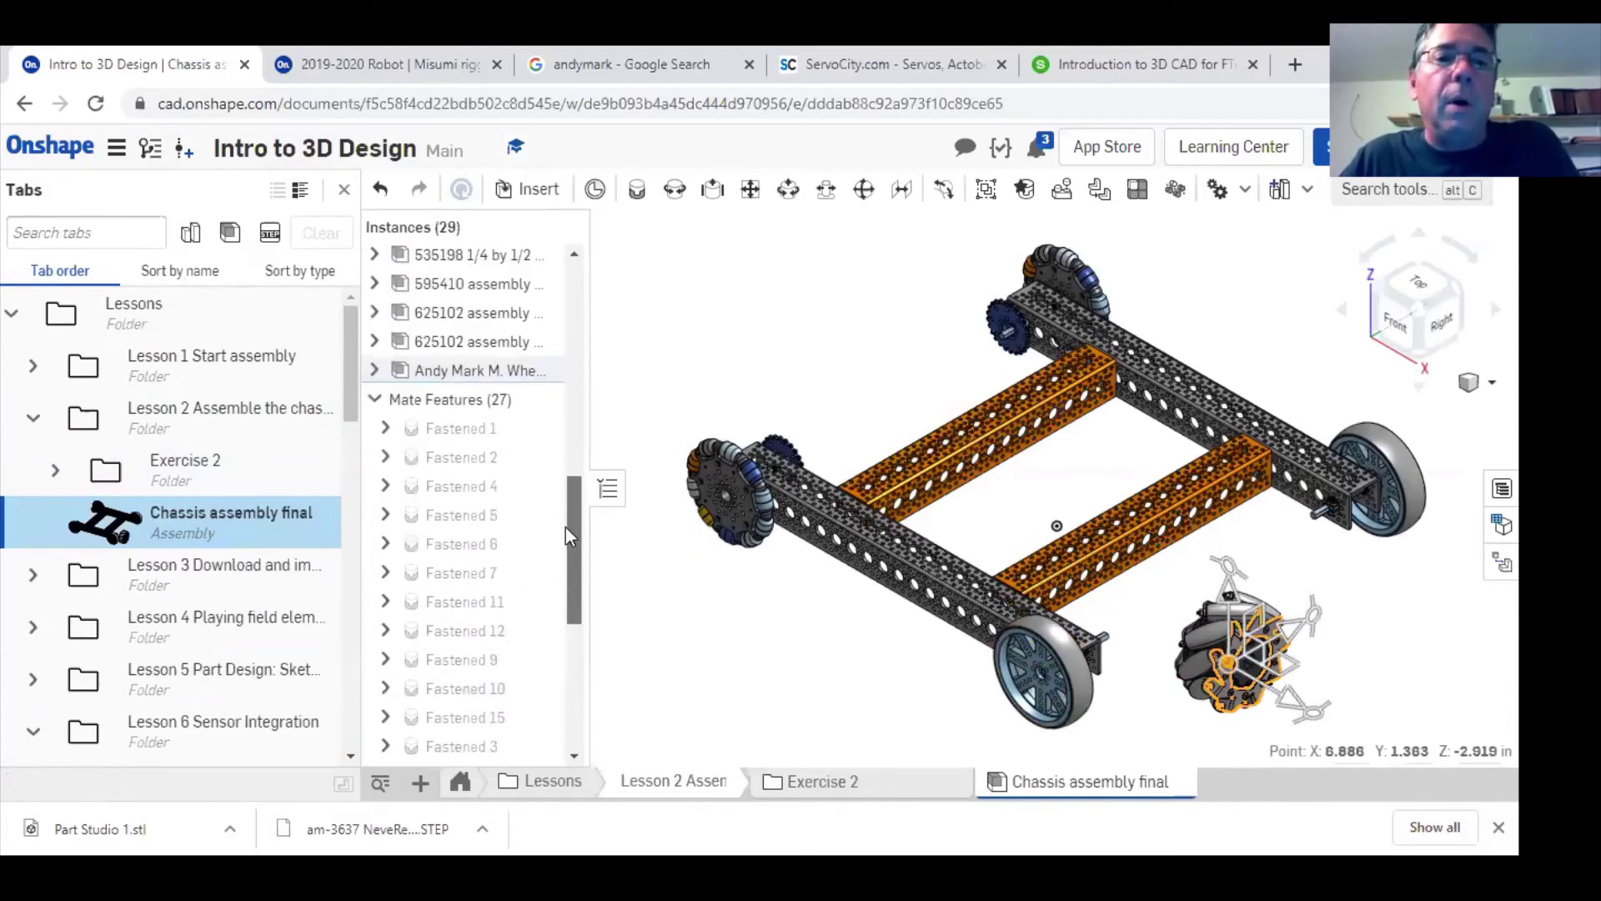
pyautogui.rightClick(443, 372)
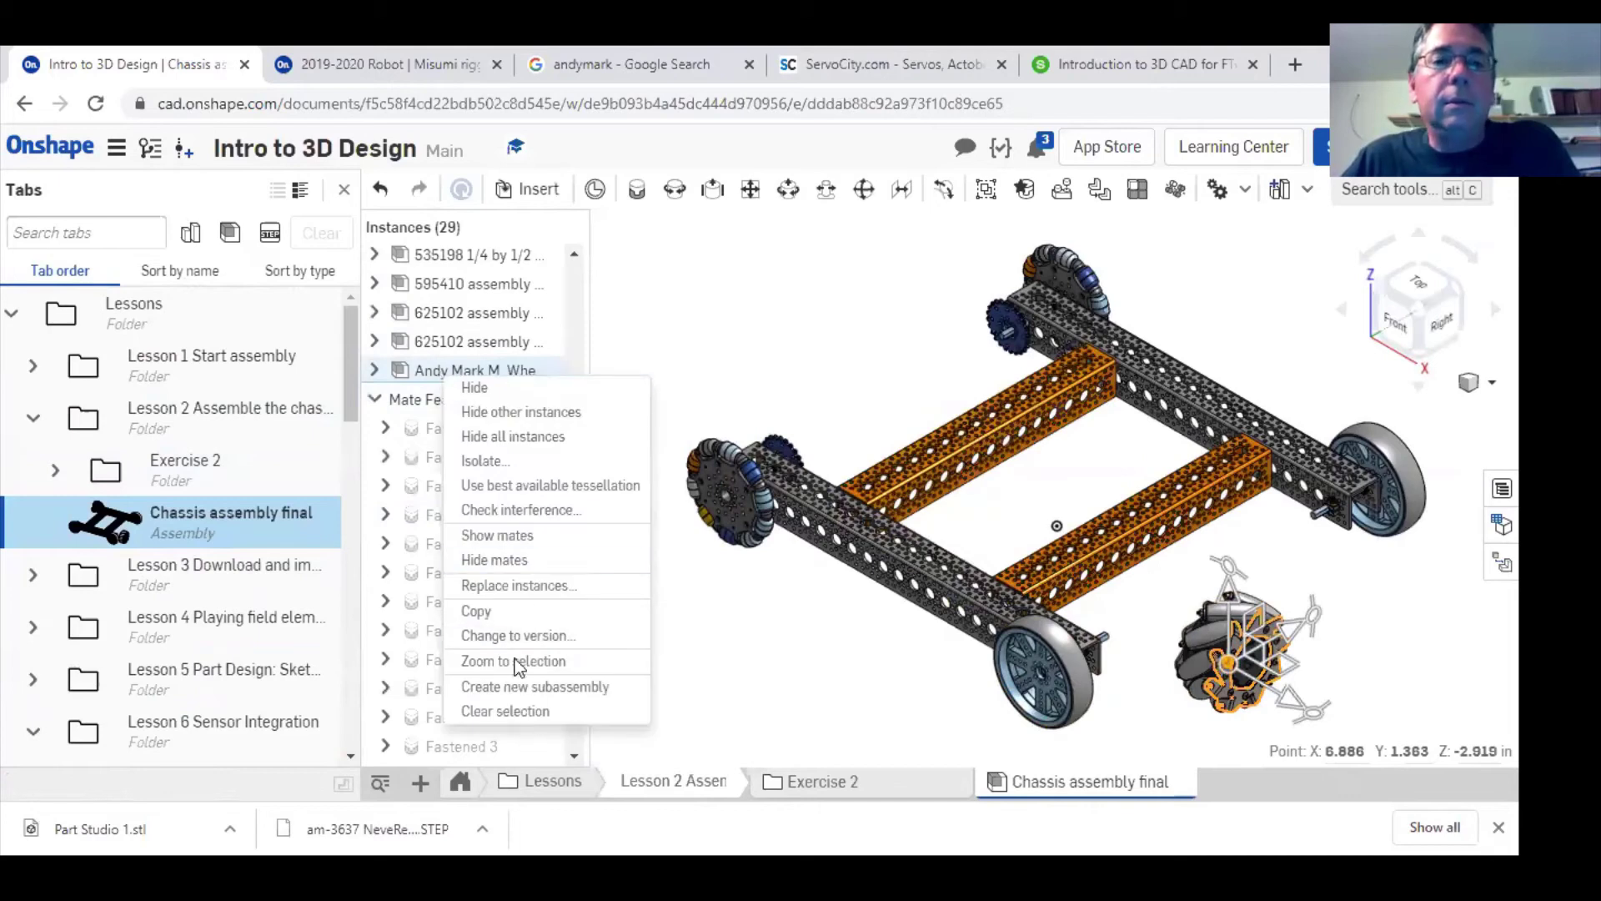
pyautogui.click(430, 375)
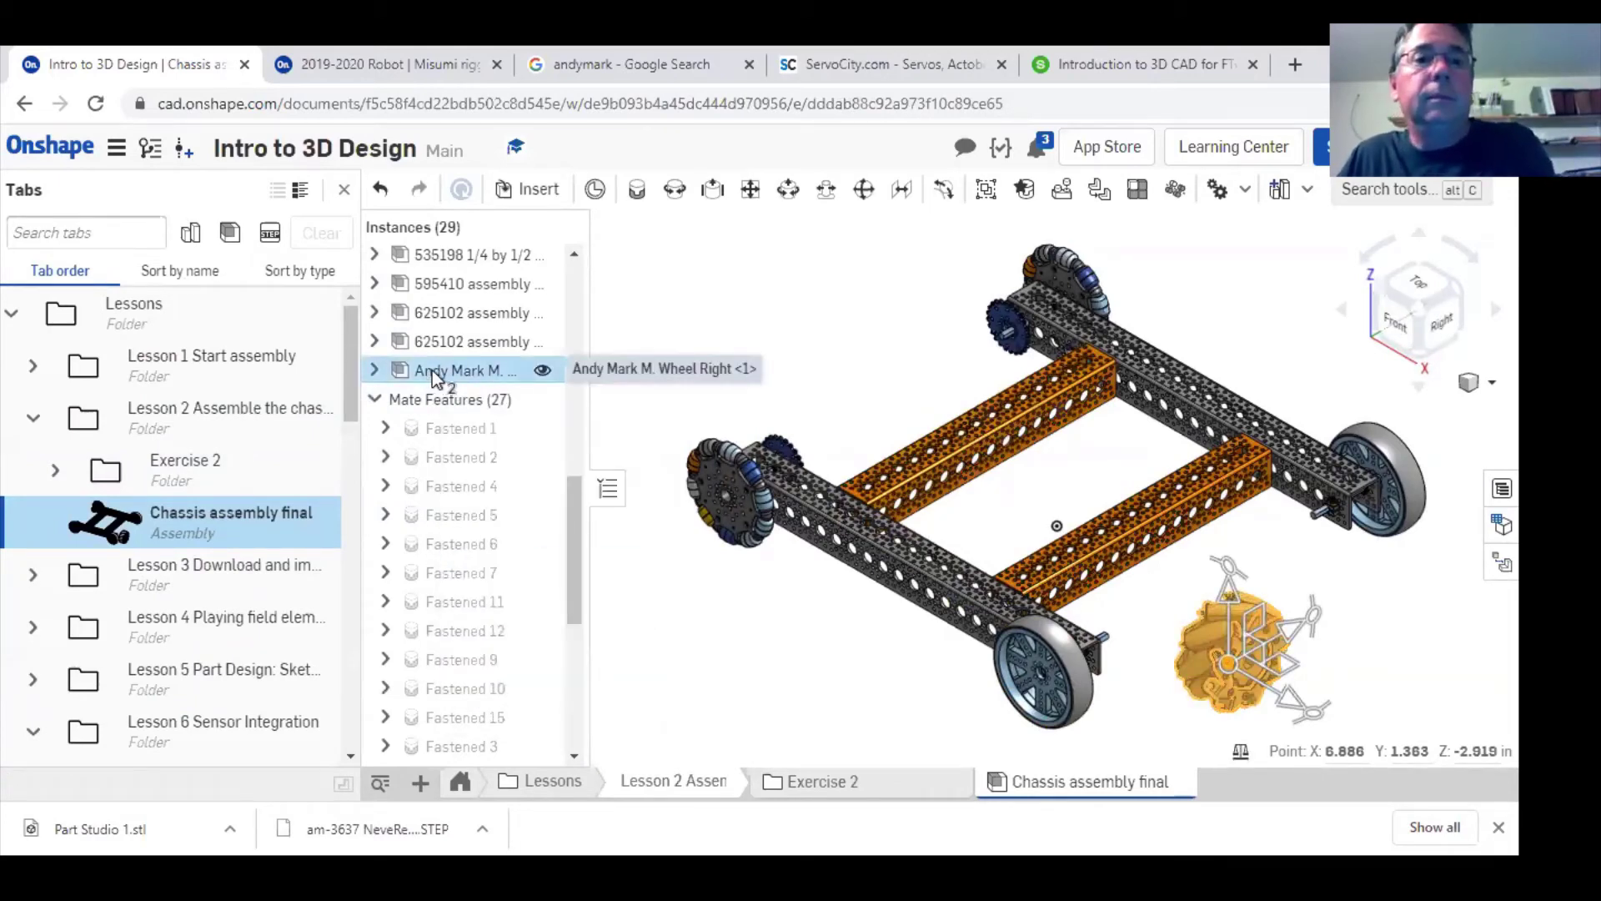
pyautogui.rightClick(433, 377)
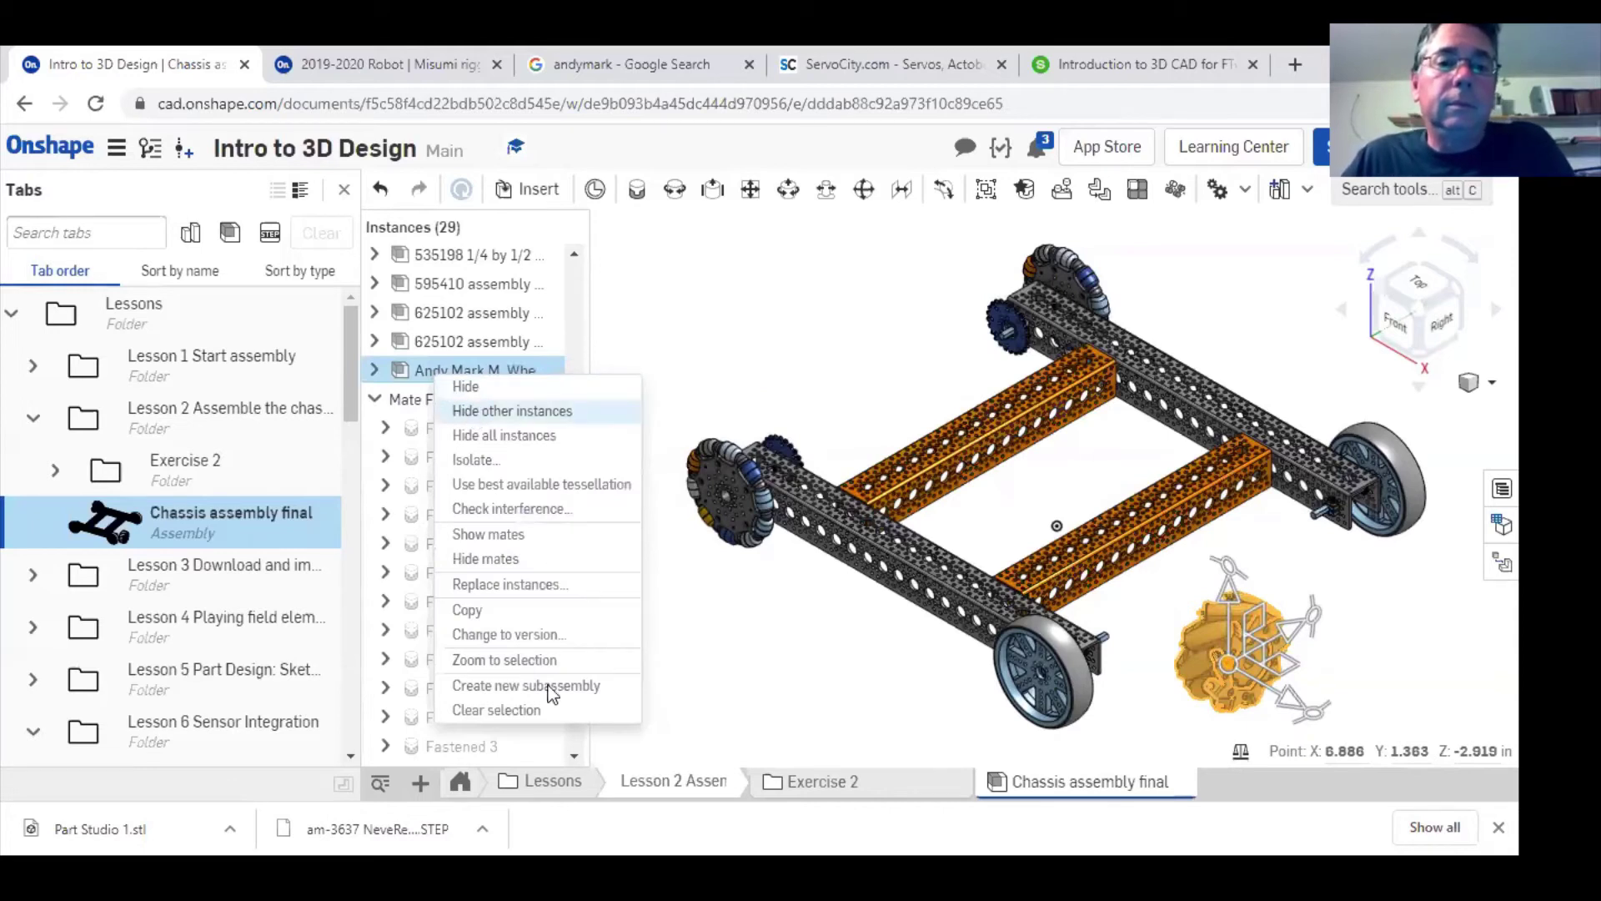
pyautogui.click(538, 710)
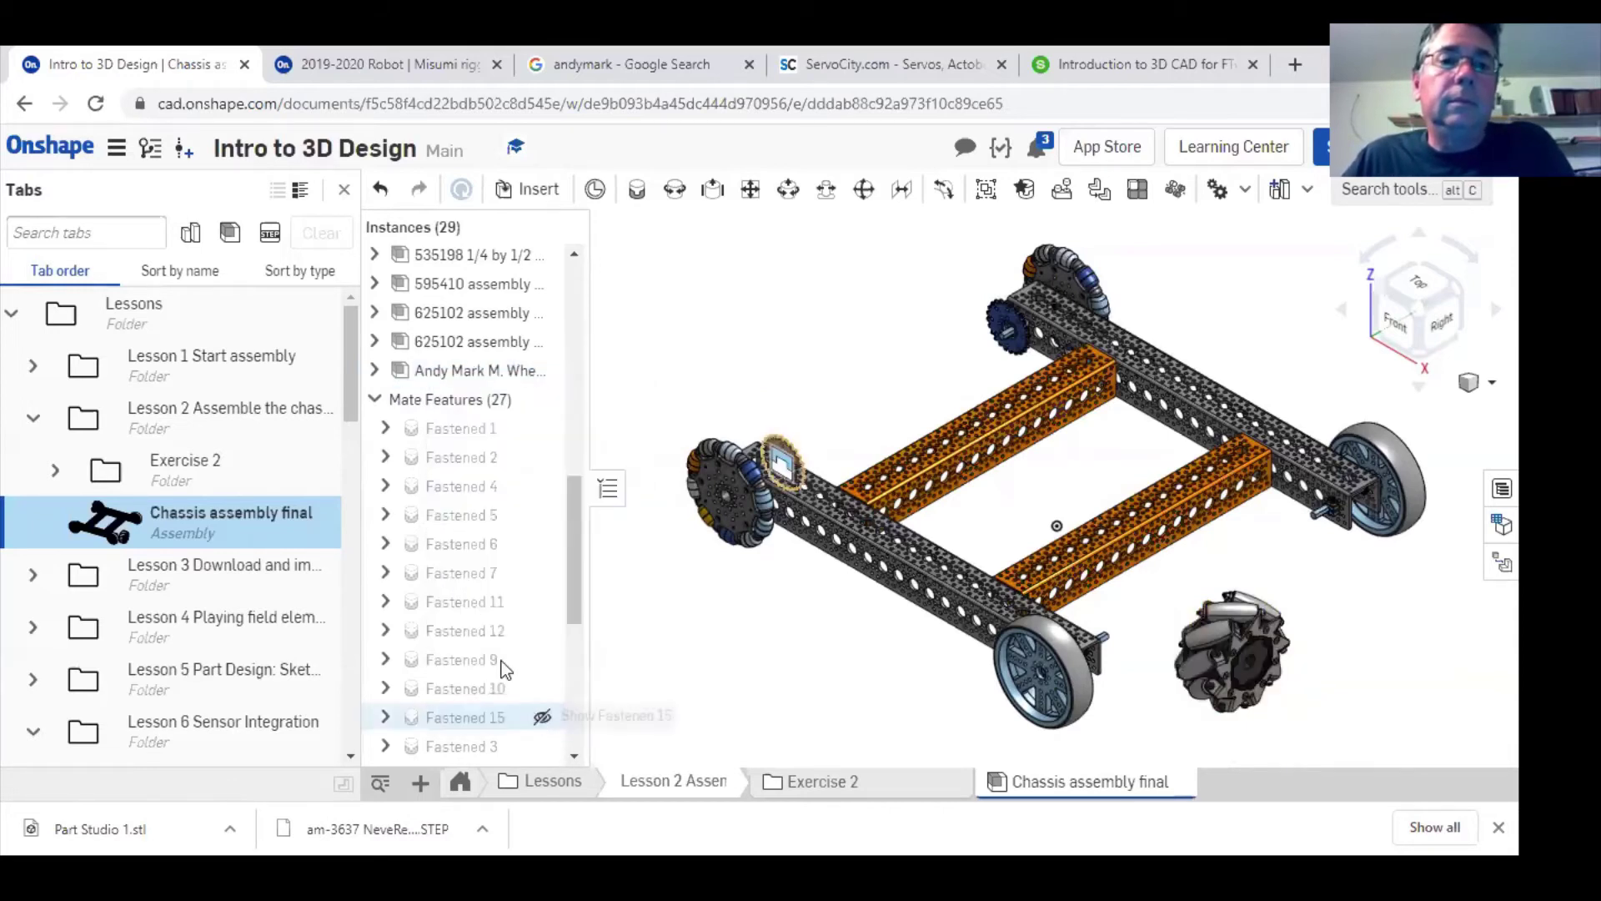
pyautogui.click(477, 370)
pyautogui.press('Delete')
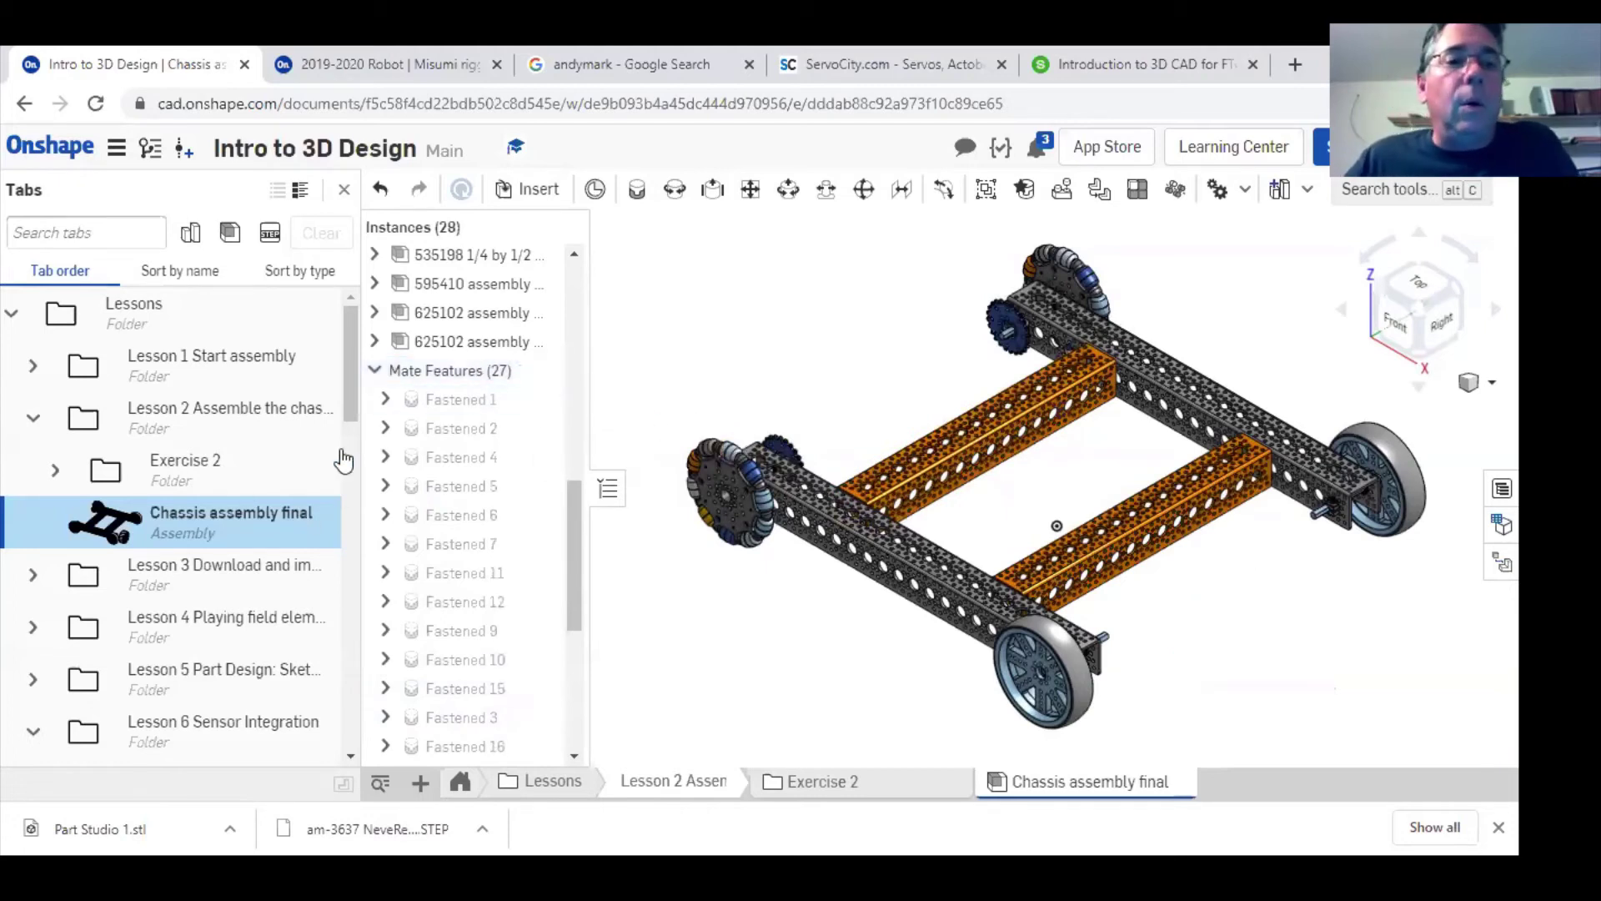
# - Reopen the sensor integration final assembly and examine the color sensor's position relative to the orange cross channel
pyautogui.moveTo(349, 383); pyautogui.dragTo(345, 504)
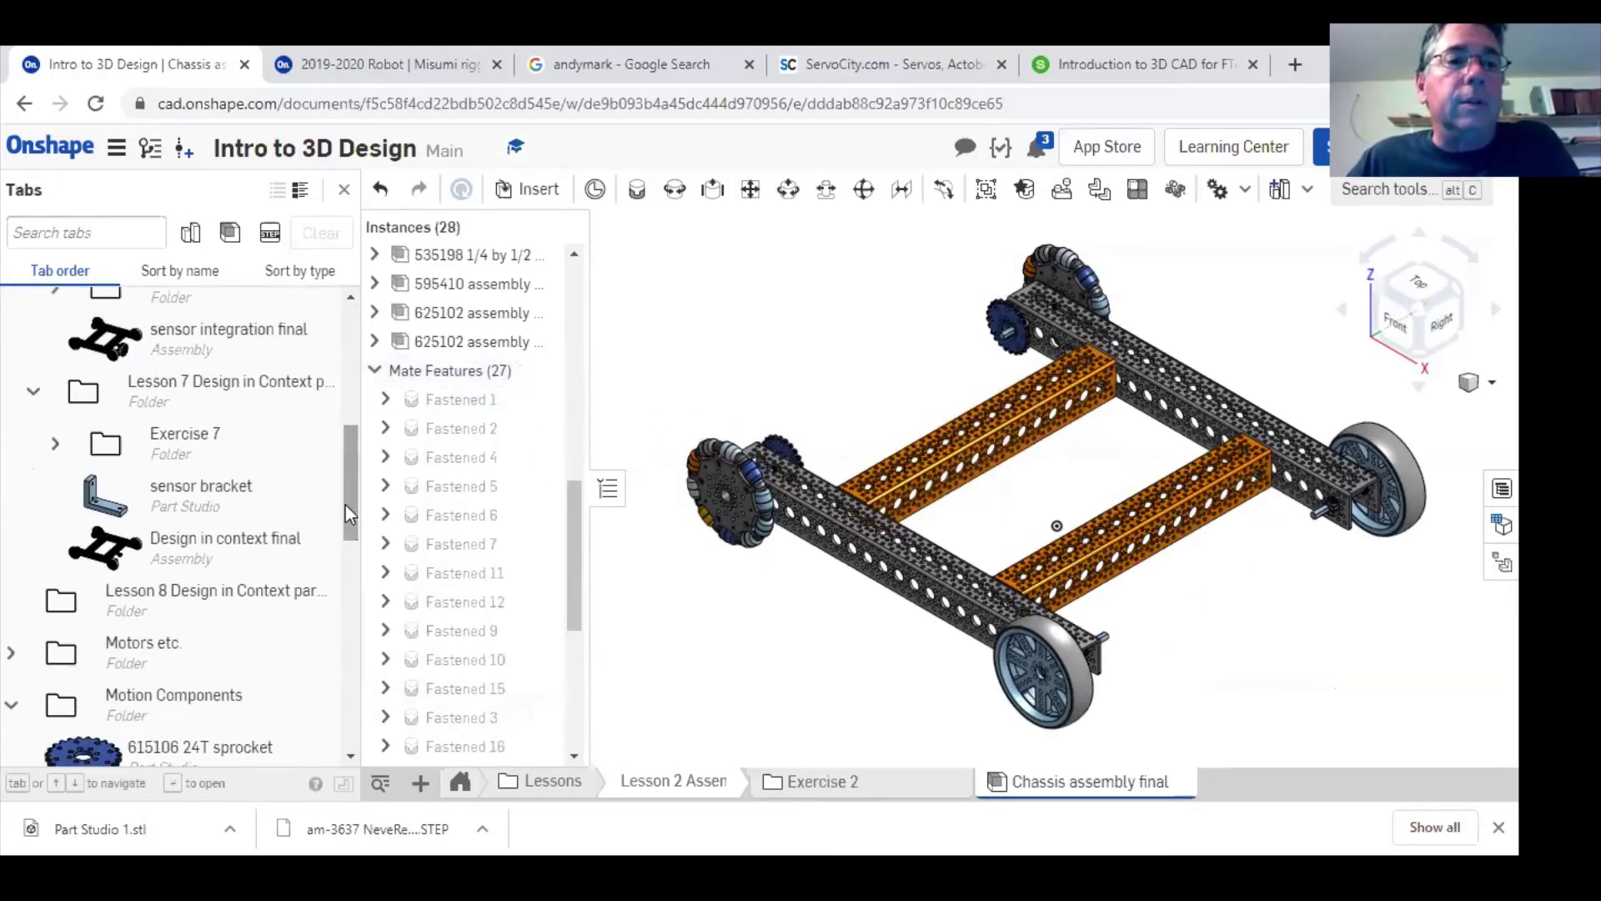
pyautogui.click(213, 342)
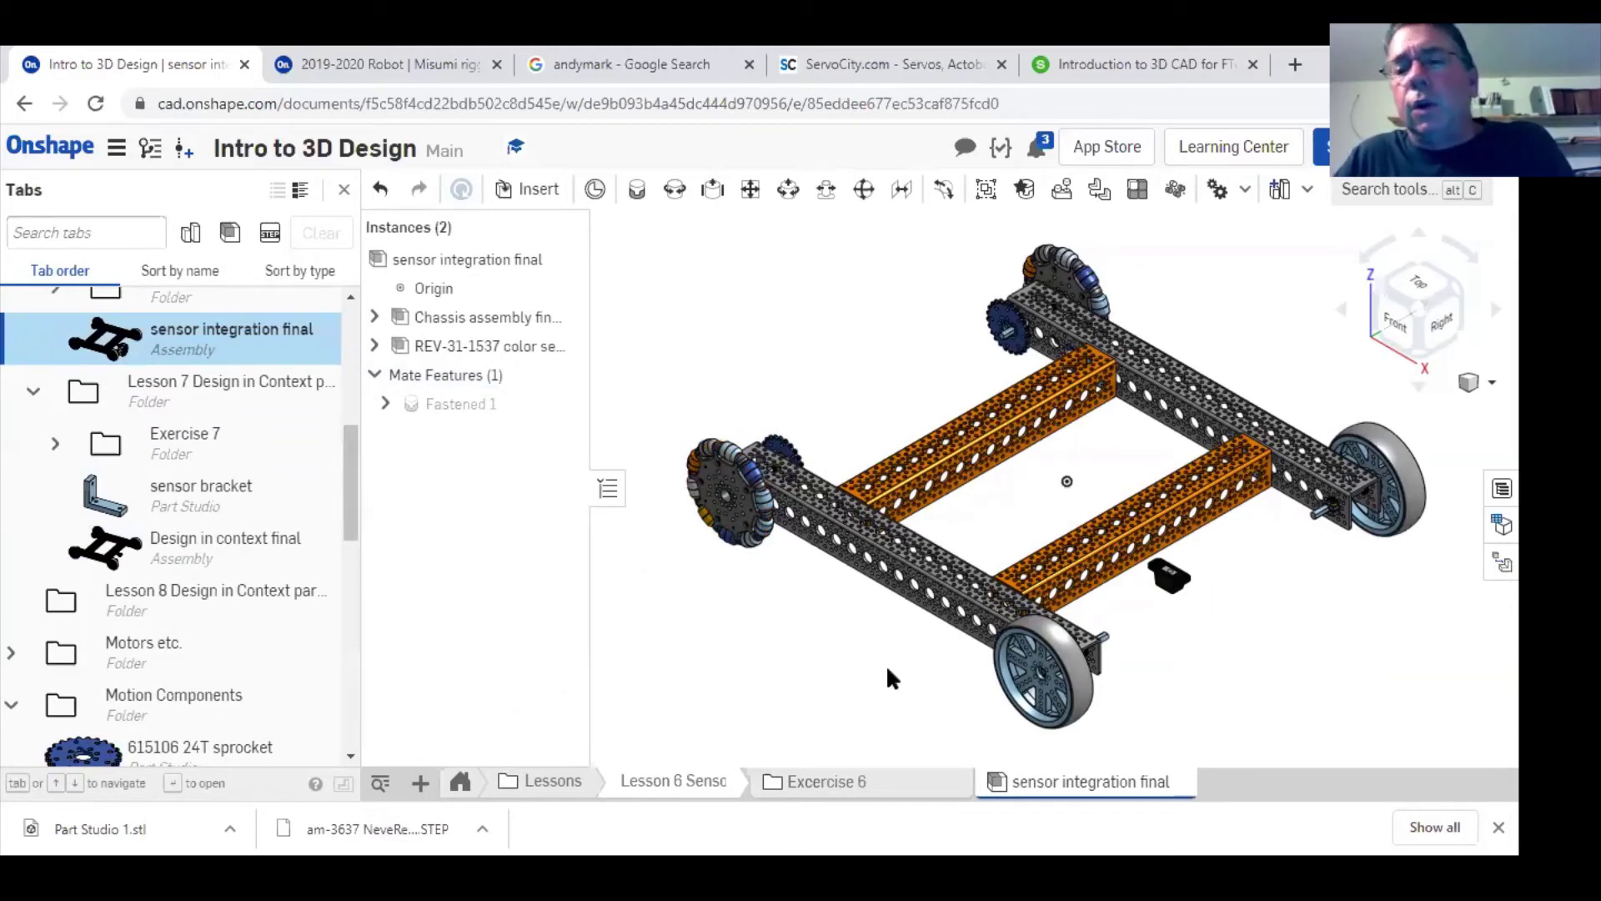
pyautogui.click(1119, 560)
pyautogui.click(656, 564)
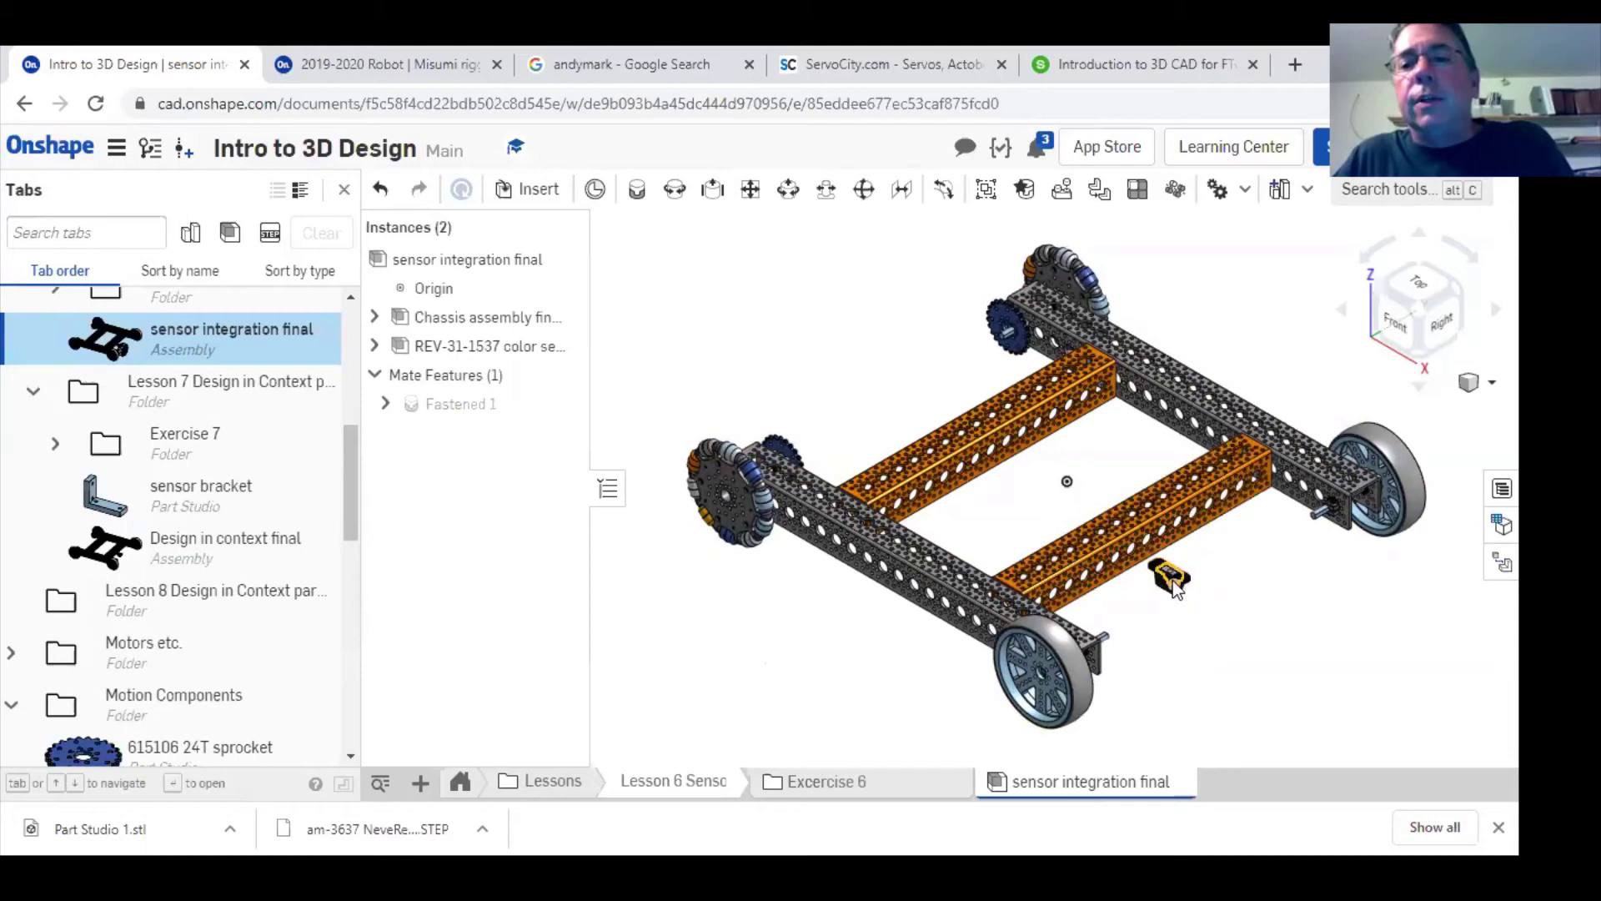
pyautogui.click(1114, 543)
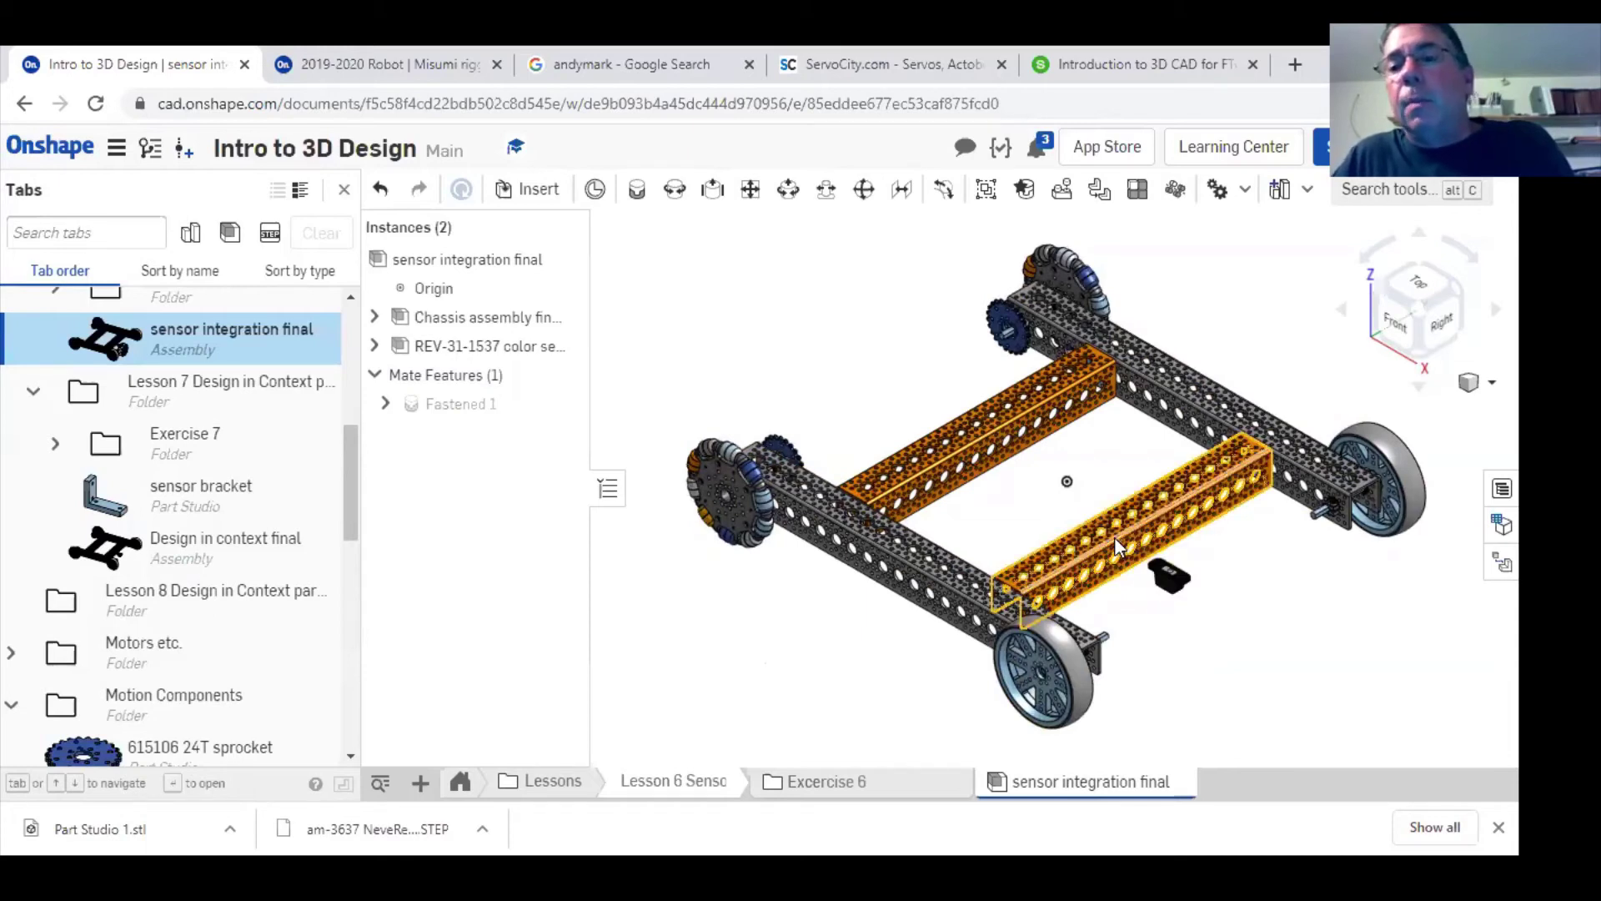
pyautogui.click(1068, 517)
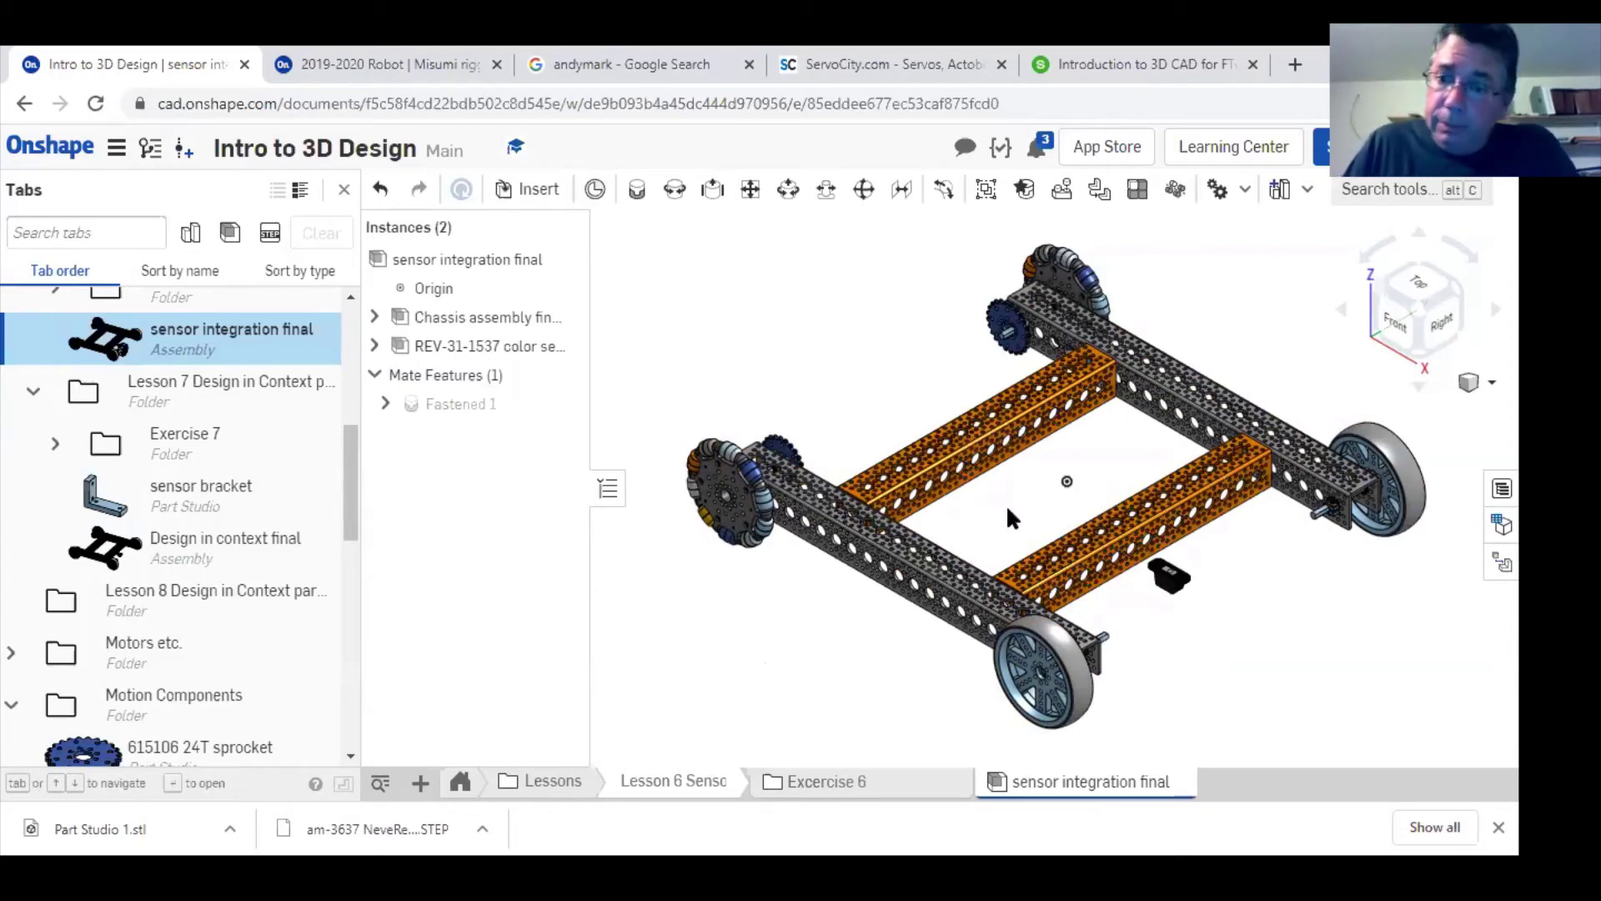
pyautogui.click(921, 482)
pyautogui.click(943, 529)
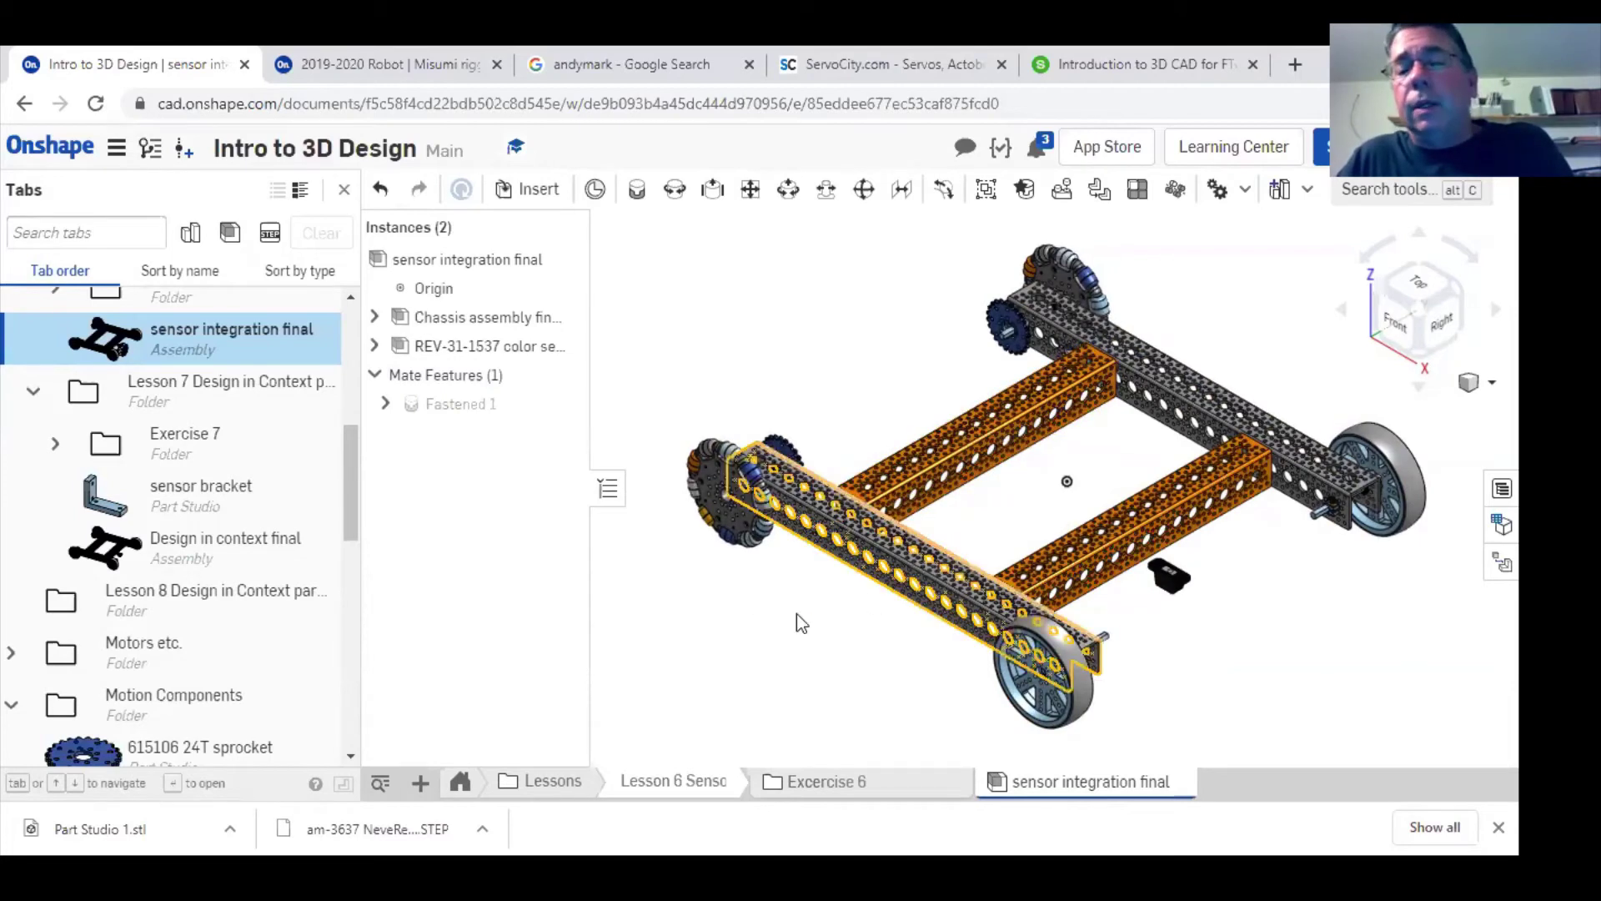
# - Expand the Excercise 6 folder in Lesson 6 and open the sensor integration start assembly
pyautogui.moveTo(349, 519); pyautogui.dragTo(349, 473)
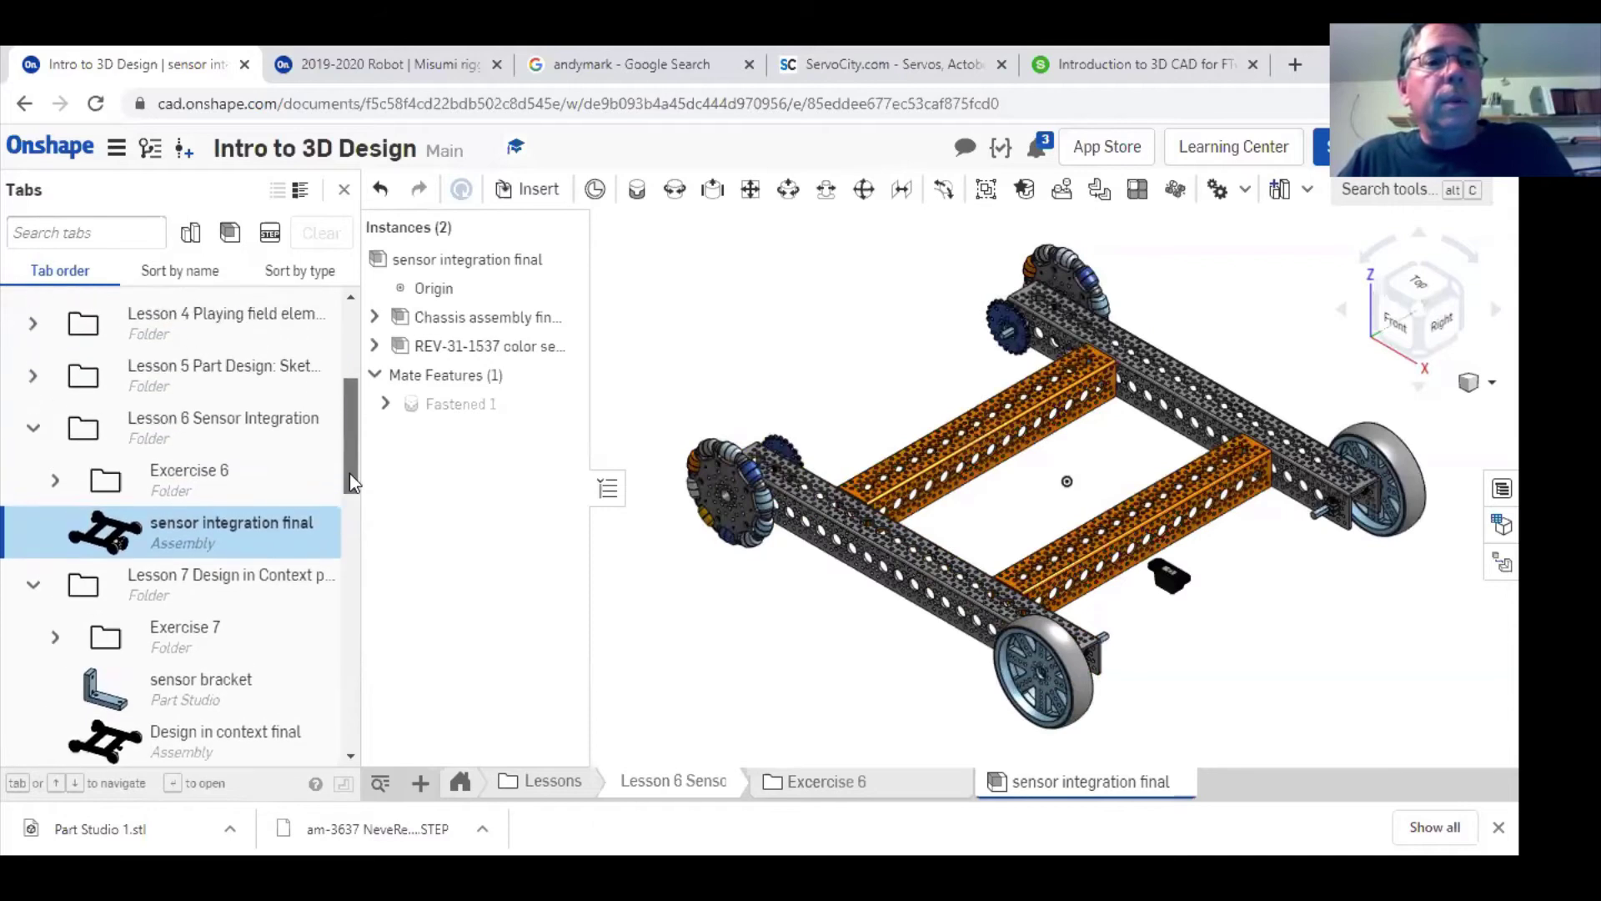
pyautogui.click(55, 489)
pyautogui.click(199, 550)
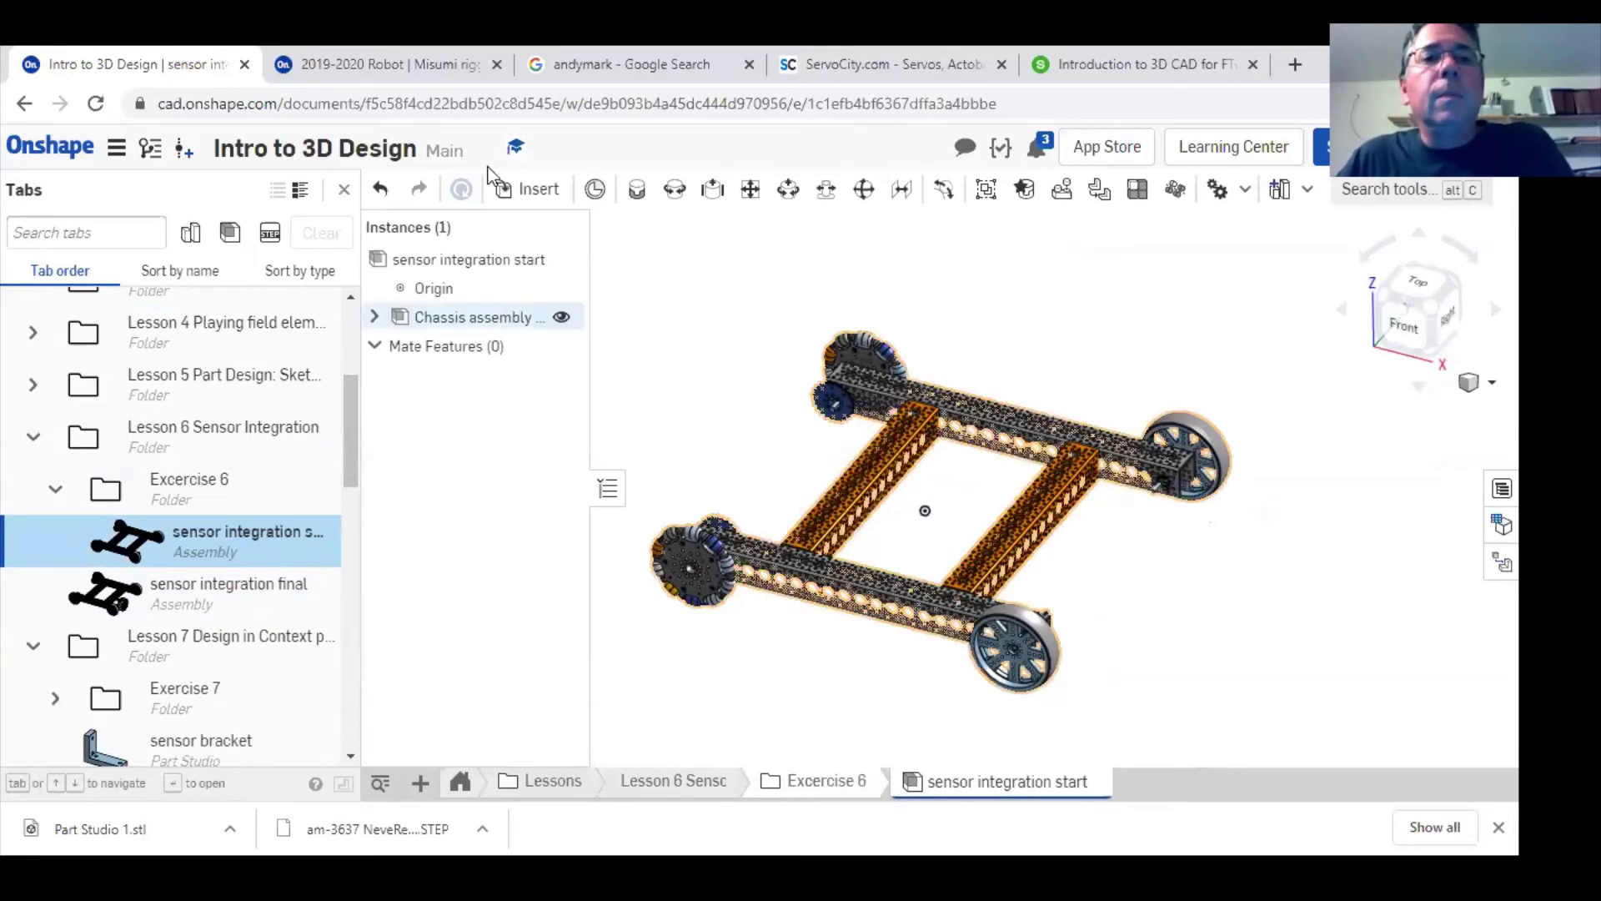
# - Insert the REV-31-1537 color sensor v3 assembly from the current document, placing it in open space beside the chassis
pyautogui.click(537, 197)
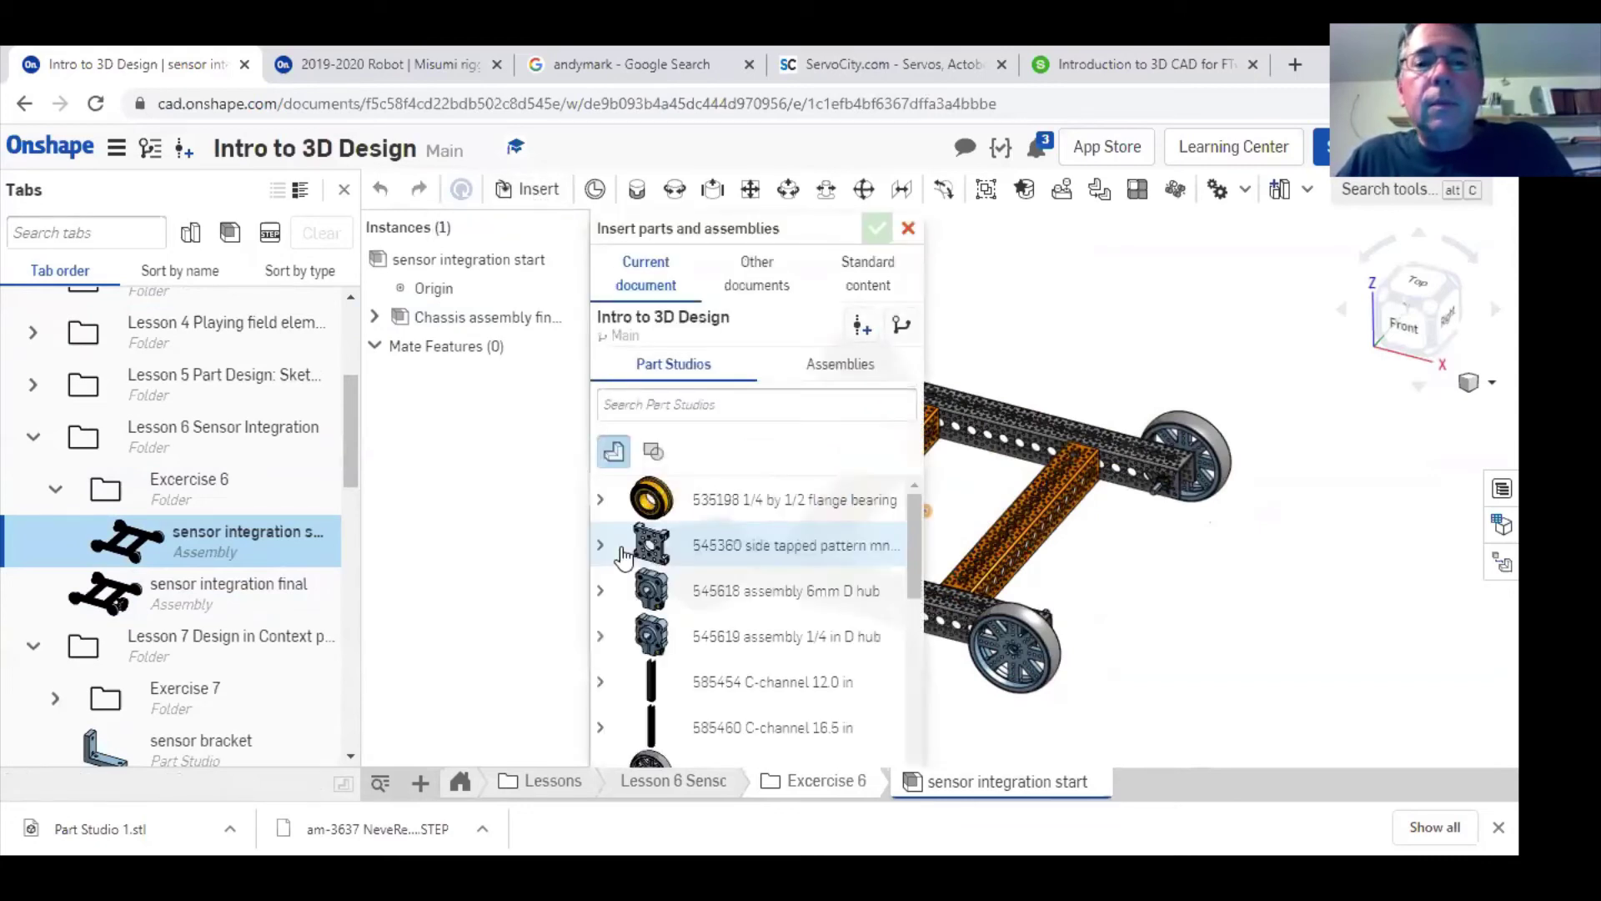
pyautogui.click(866, 364)
pyautogui.moveTo(793, 561); pyautogui.dragTo(793, 570)
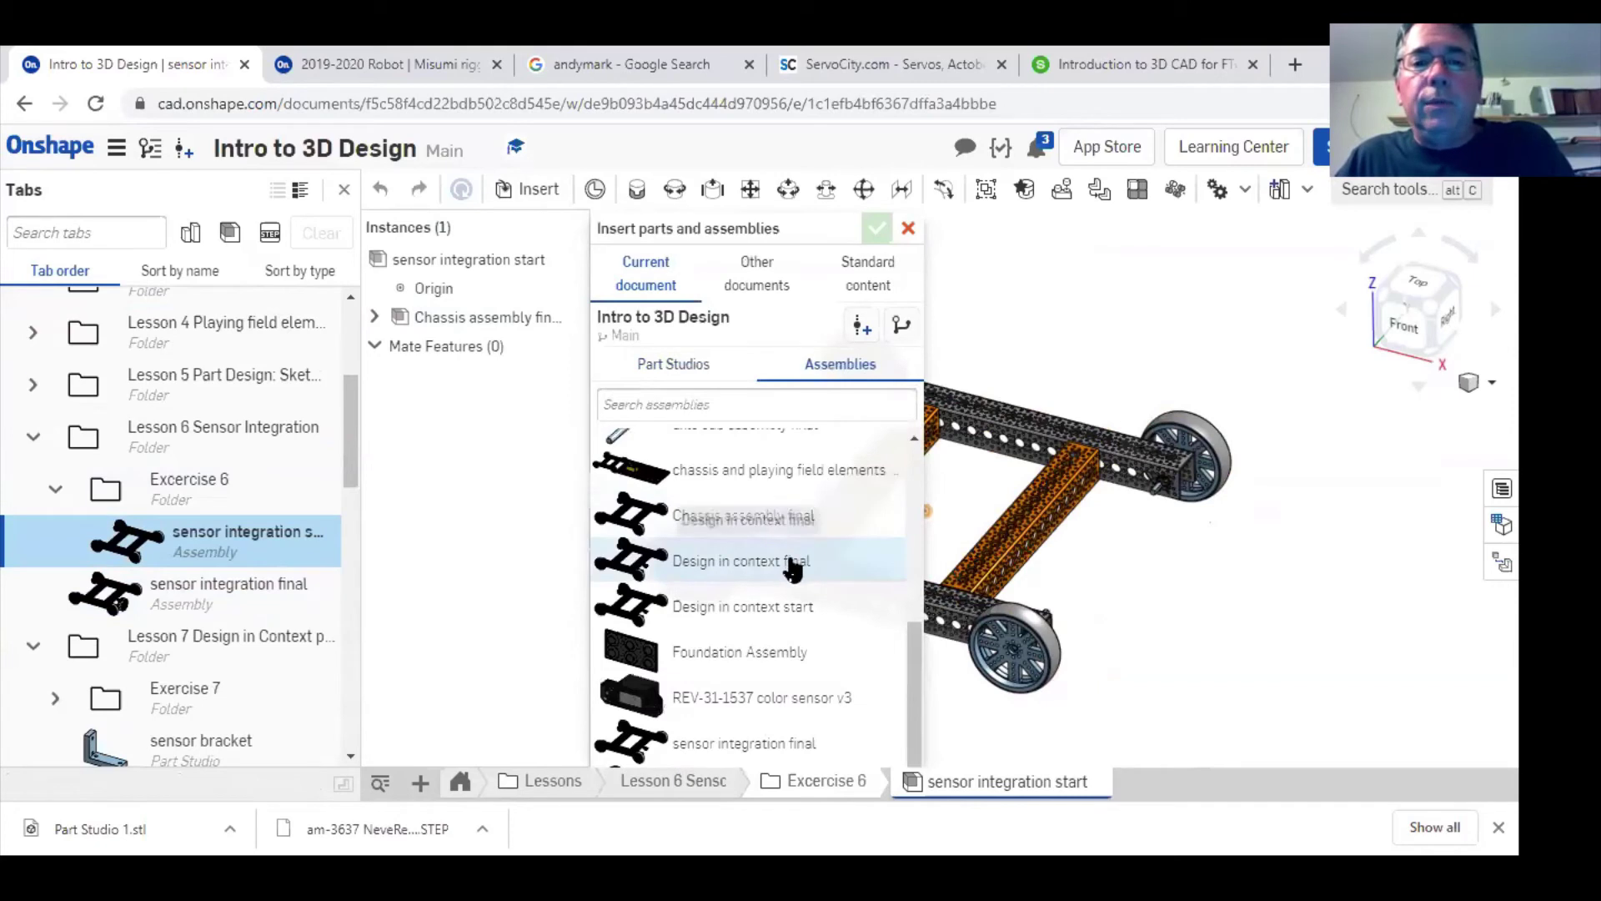
pyautogui.click(1119, 567)
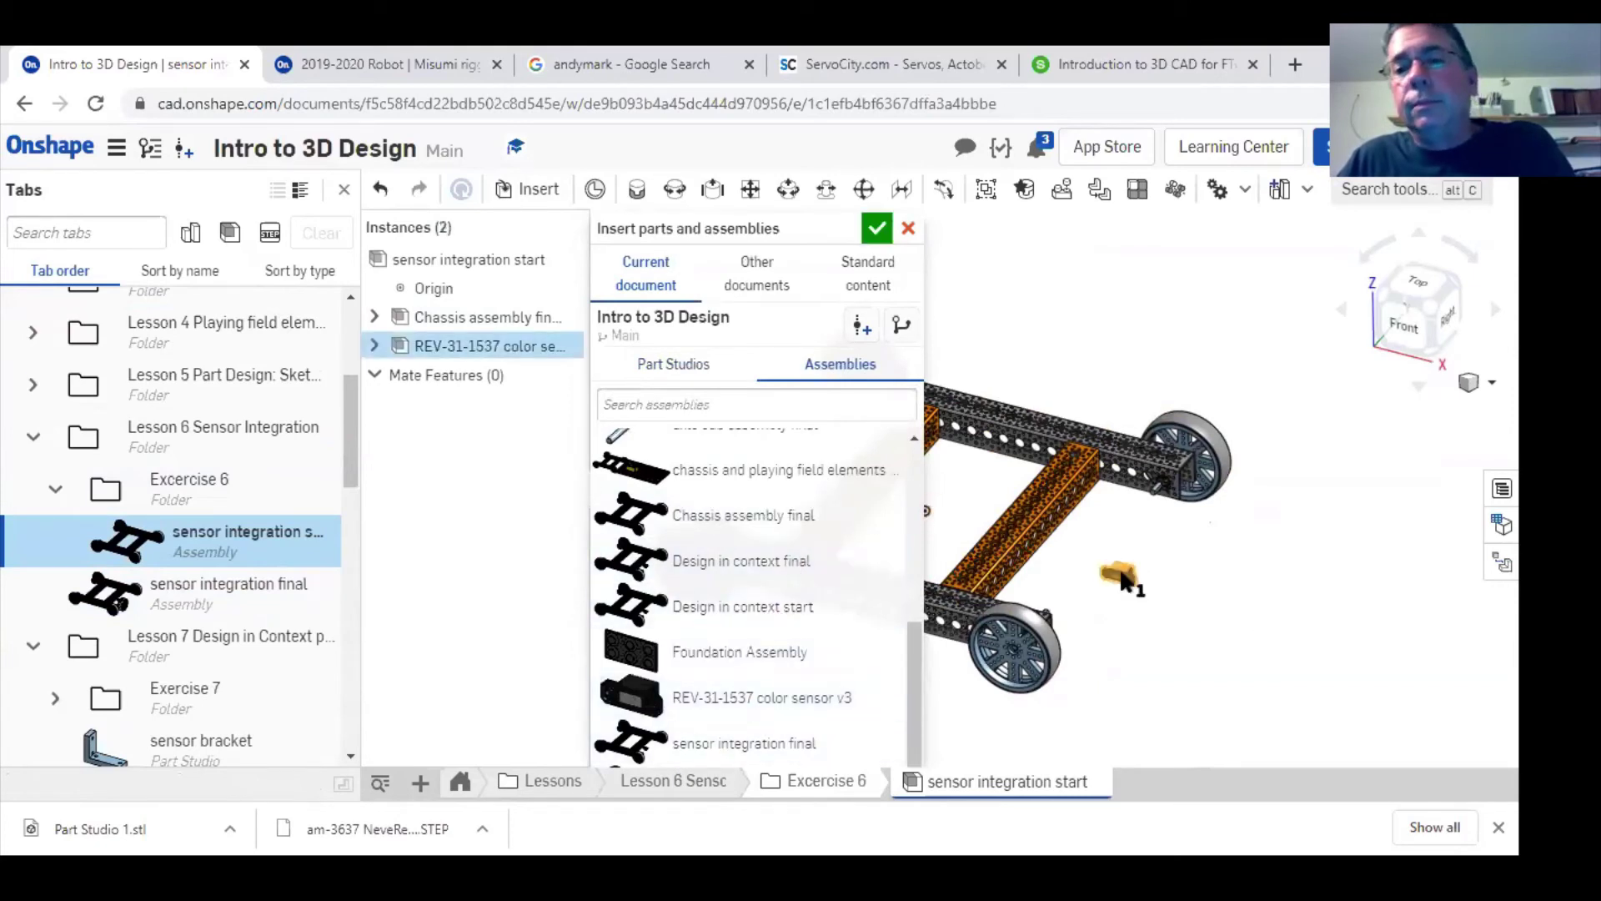
pyautogui.click(877, 229)
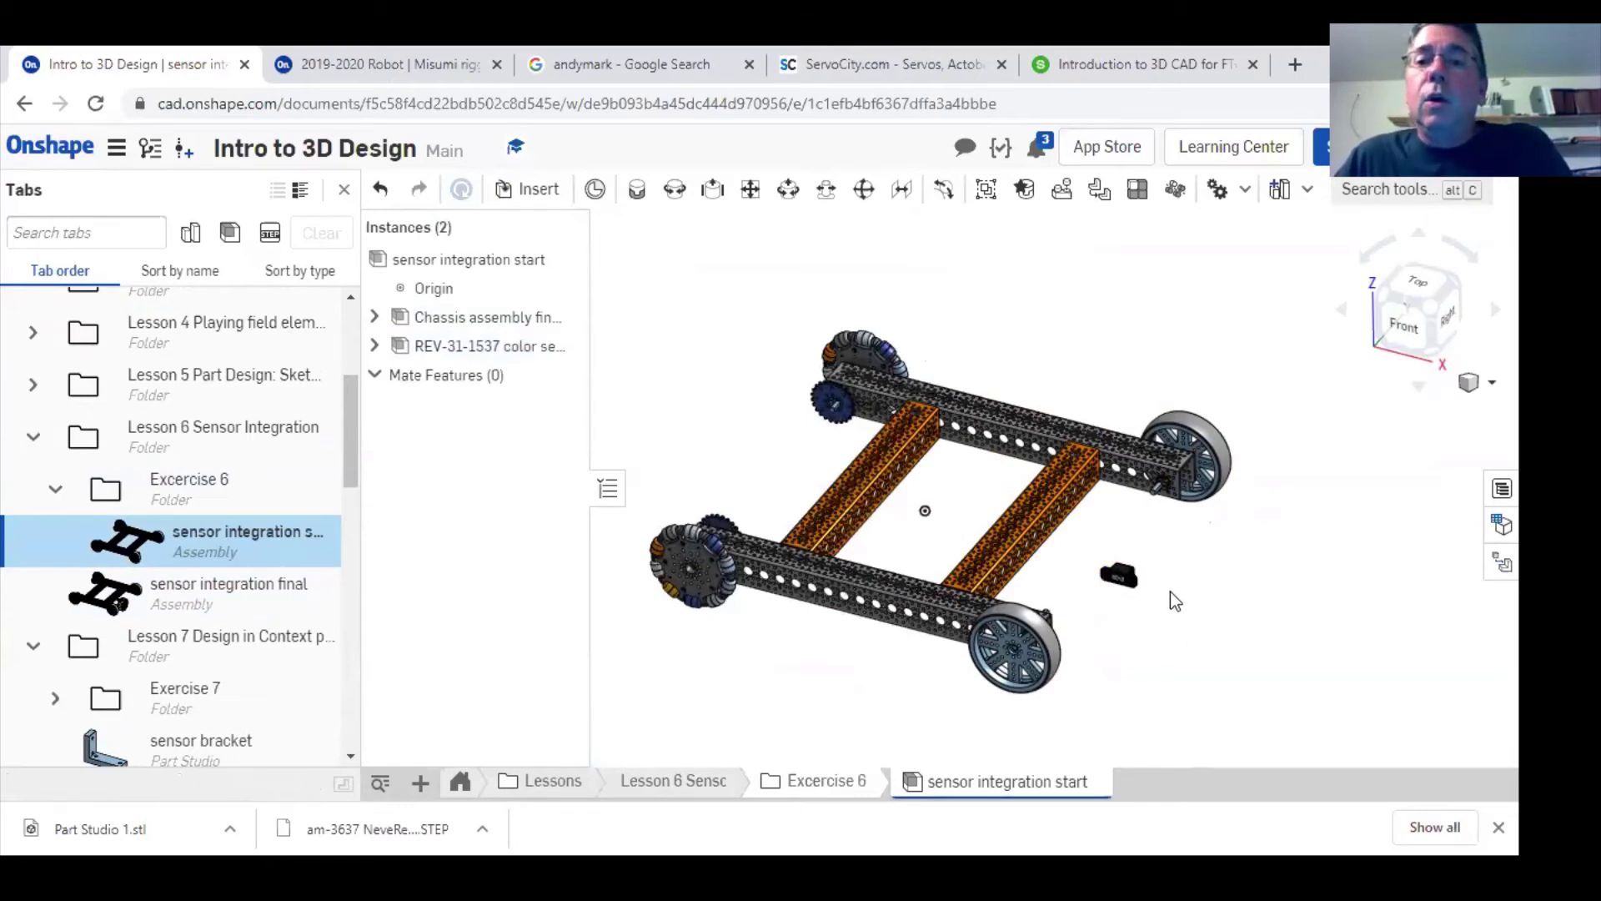
# - Examine the color sensor up close from several angles and compare its orientation with the orange channel
pyautogui.scroll(3, 1170, 594)
pyautogui.scroll(3, 1122, 597)
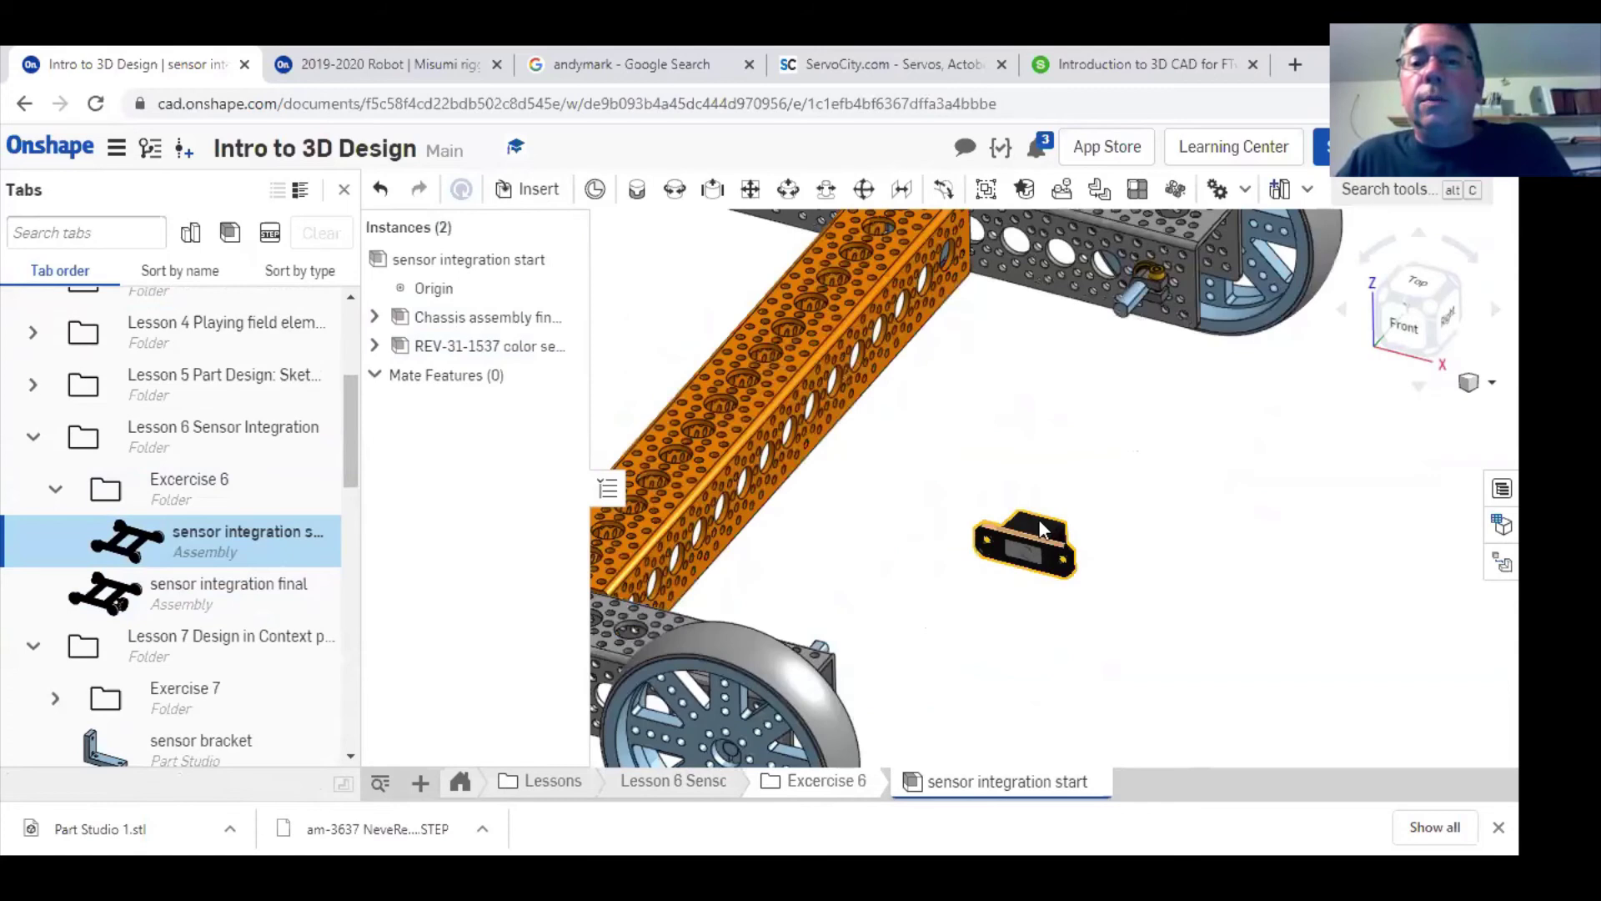
pyautogui.scroll(2, 1055, 602)
pyautogui.scroll(2, 1063, 602)
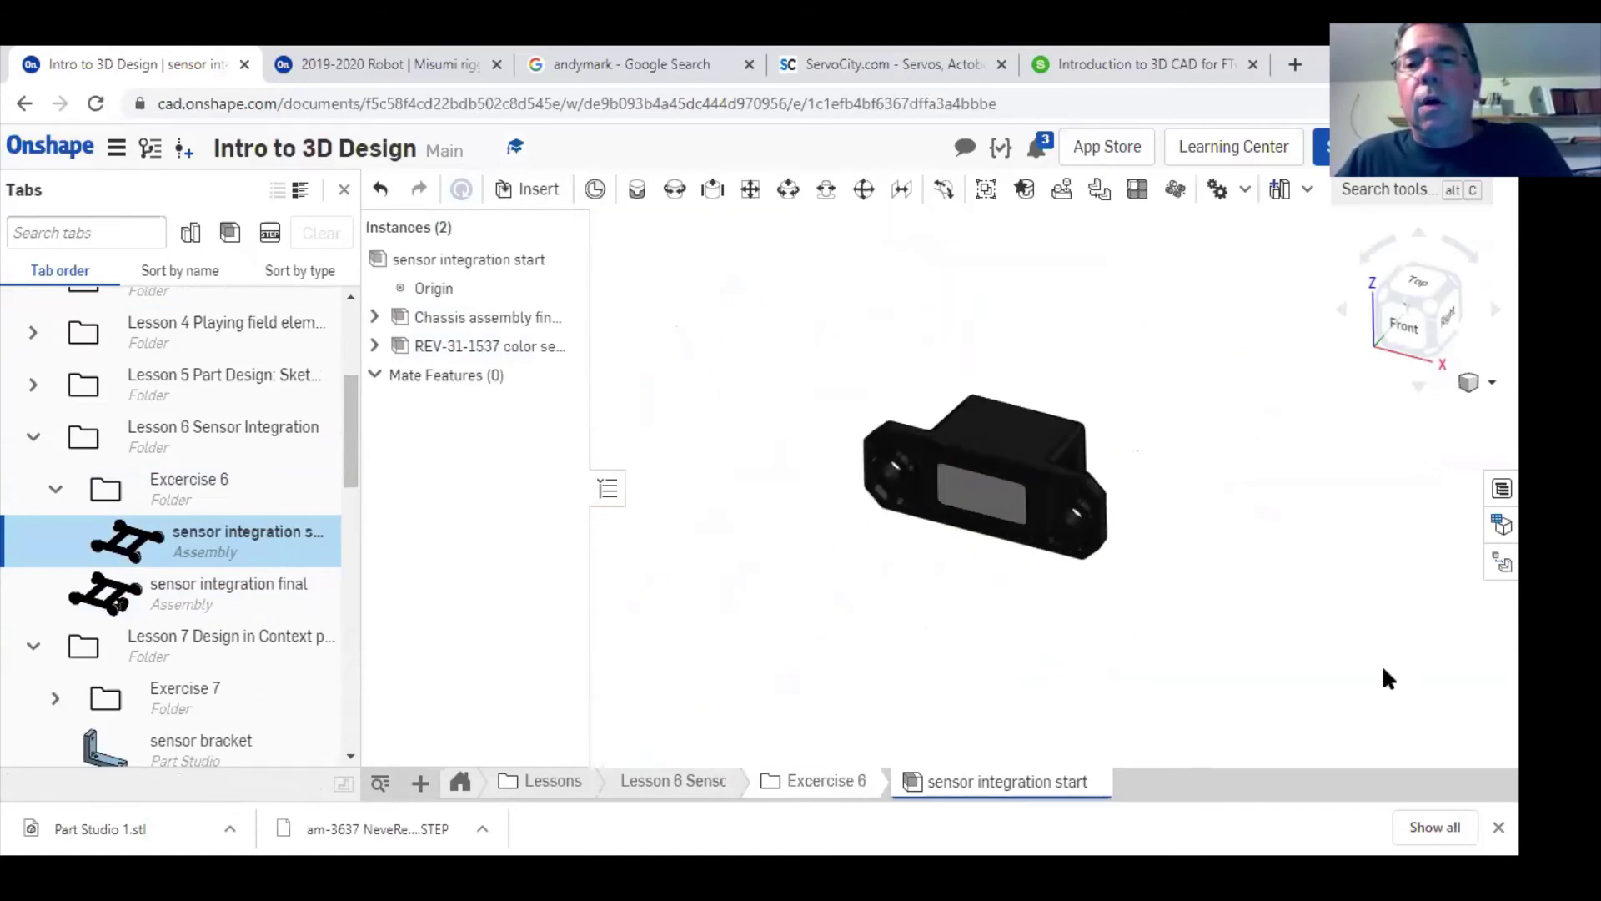
pyautogui.moveTo(1383, 664); pyautogui.dragTo(1349, 663, button='right')
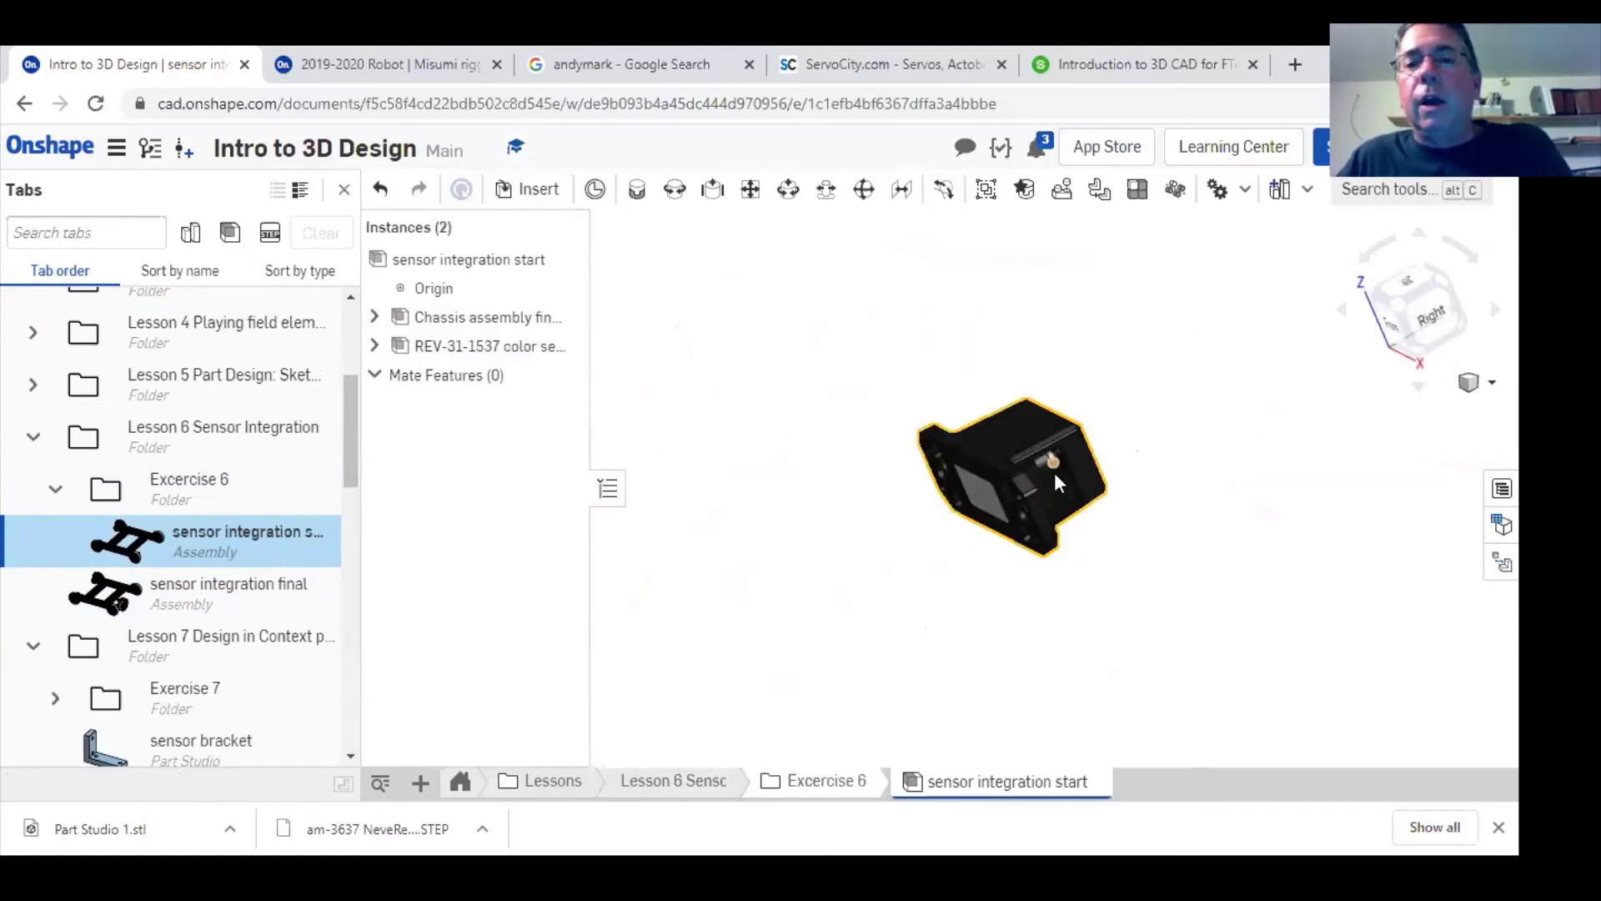
pyautogui.moveTo(1037, 540); pyautogui.dragTo(1032, 625)
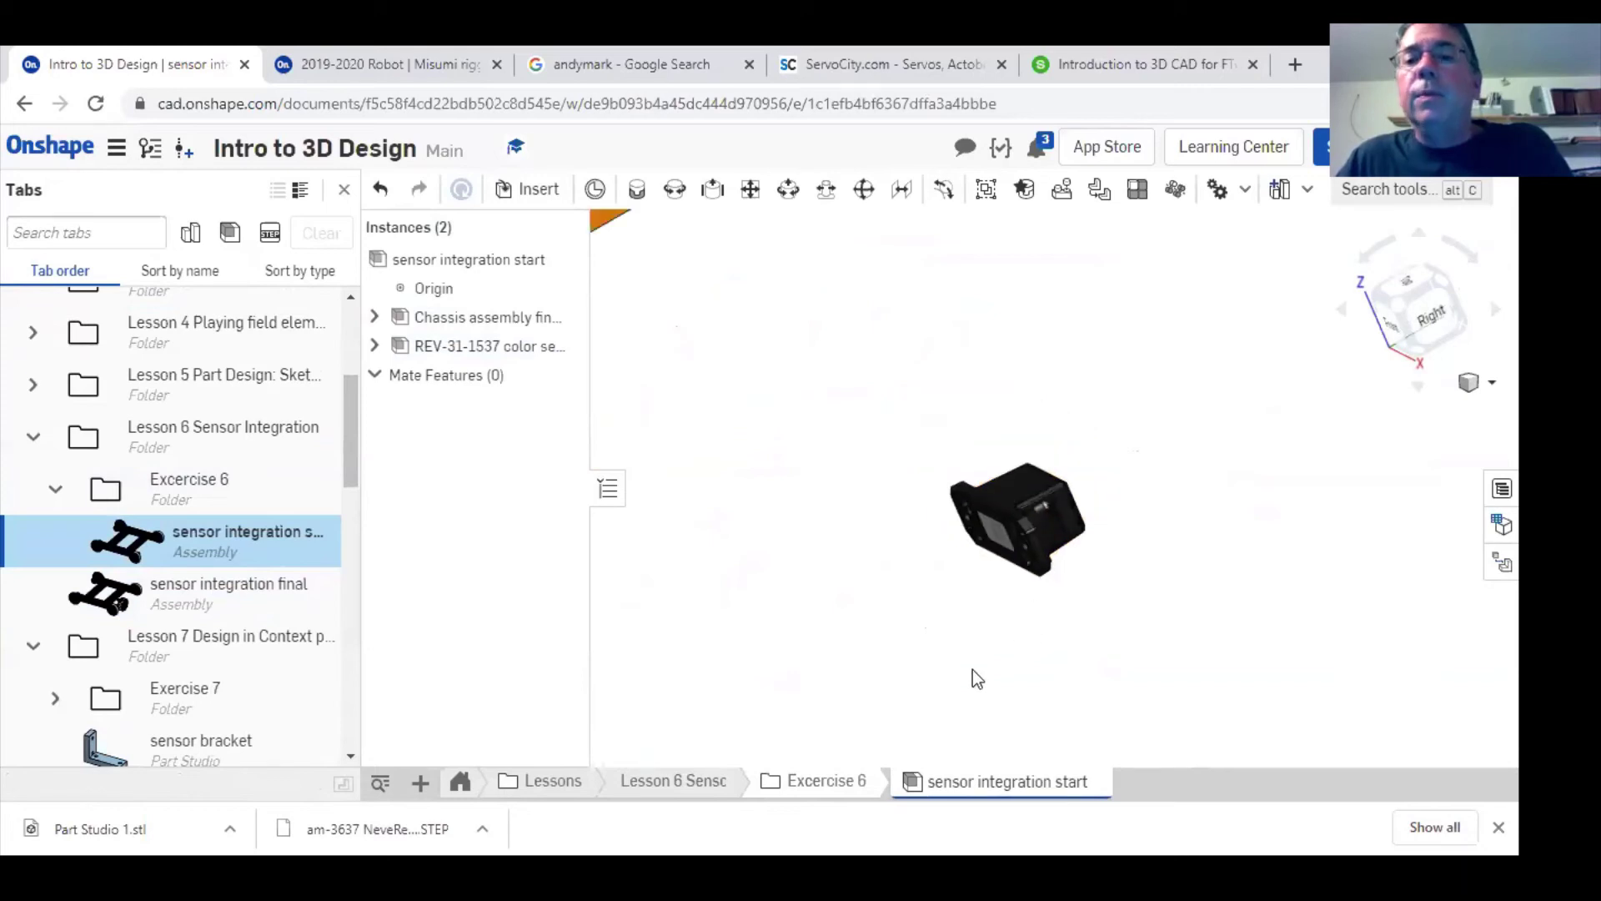
pyautogui.moveTo(1024, 659); pyautogui.dragTo(1098, 676, button='right')
pyautogui.moveTo(1097, 676); pyautogui.dragTo(1109, 507, button='middle')
pyautogui.scroll(-2, 1110, 508)
pyautogui.scroll(-2, 1090, 541)
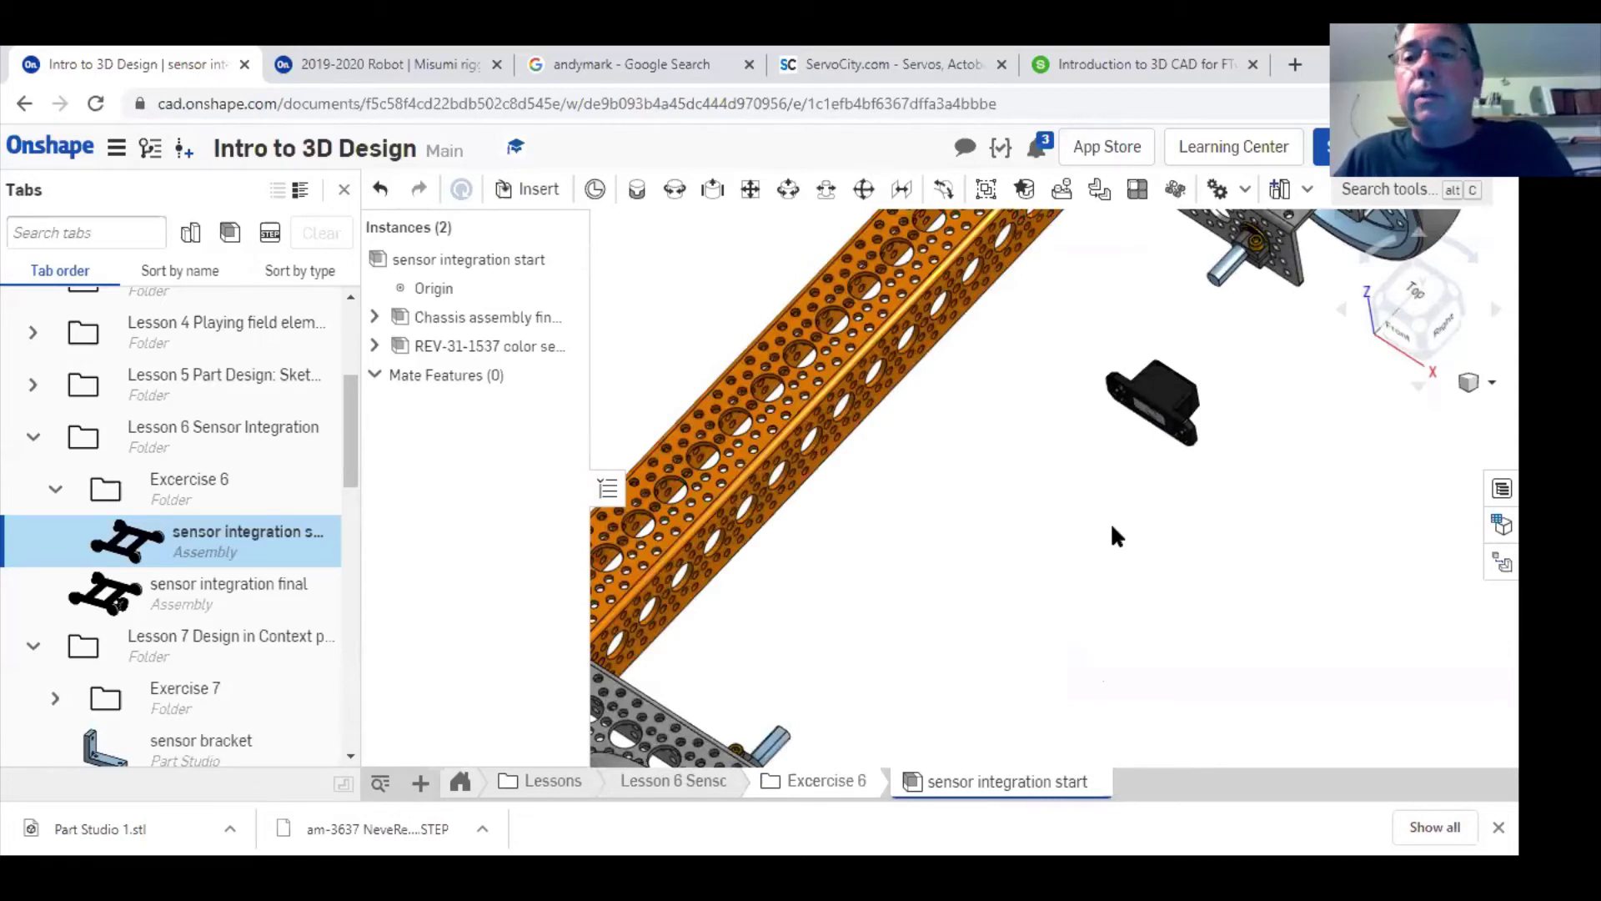
# - Rotate the color sensor 90 degrees so that its sensing face points upward
pyautogui.click(1164, 380)
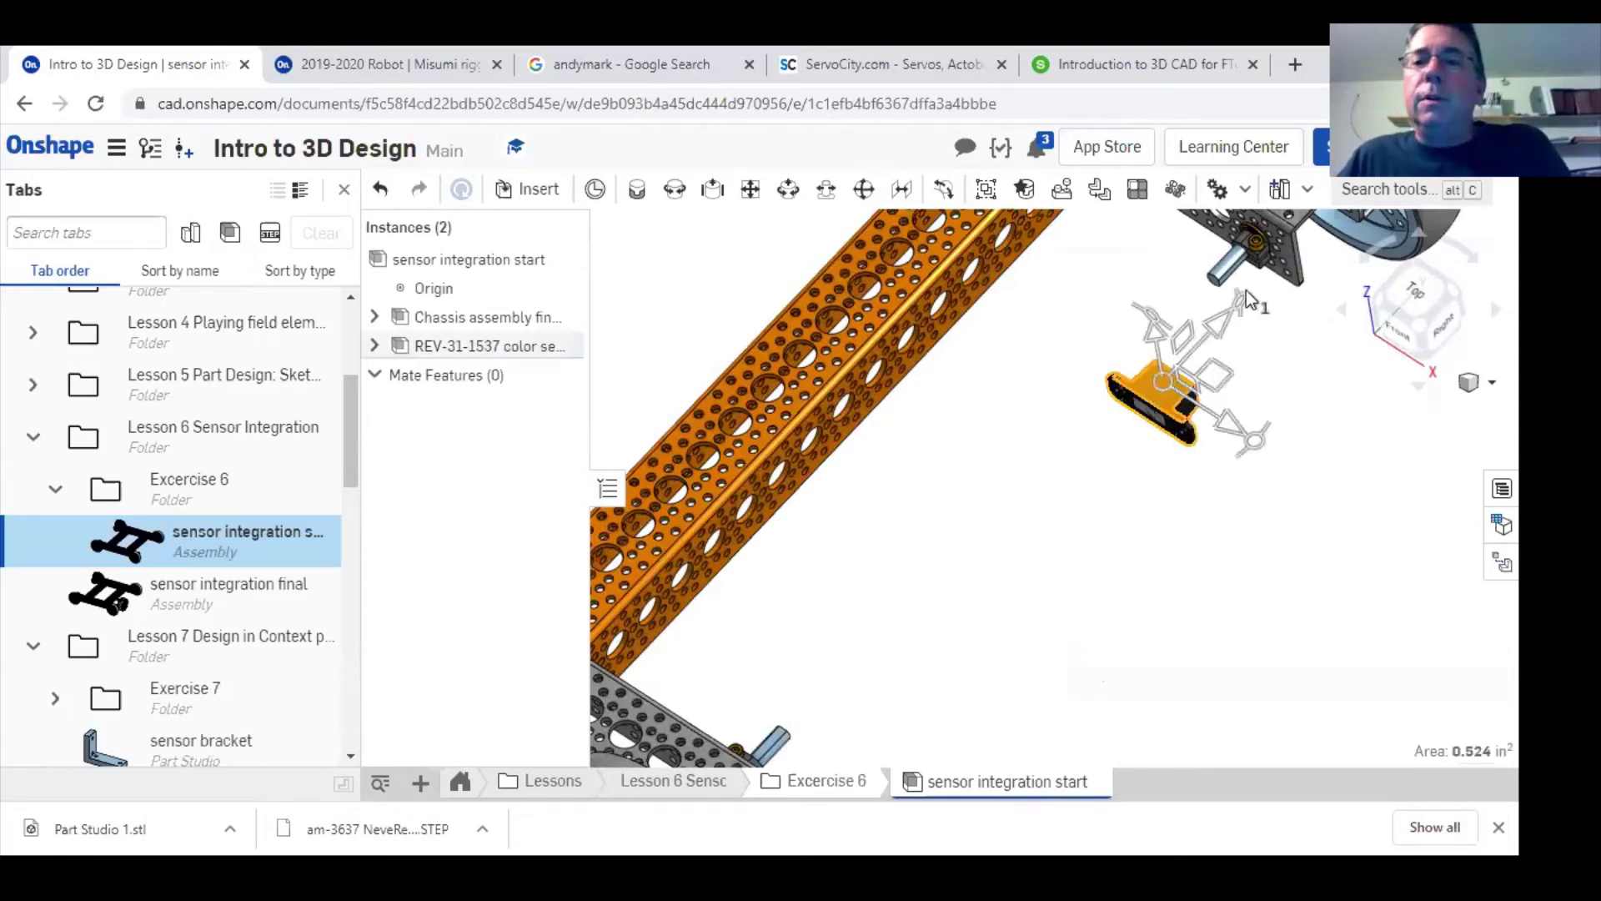
pyautogui.moveTo(1246, 290); pyautogui.dragTo(1178, 462)
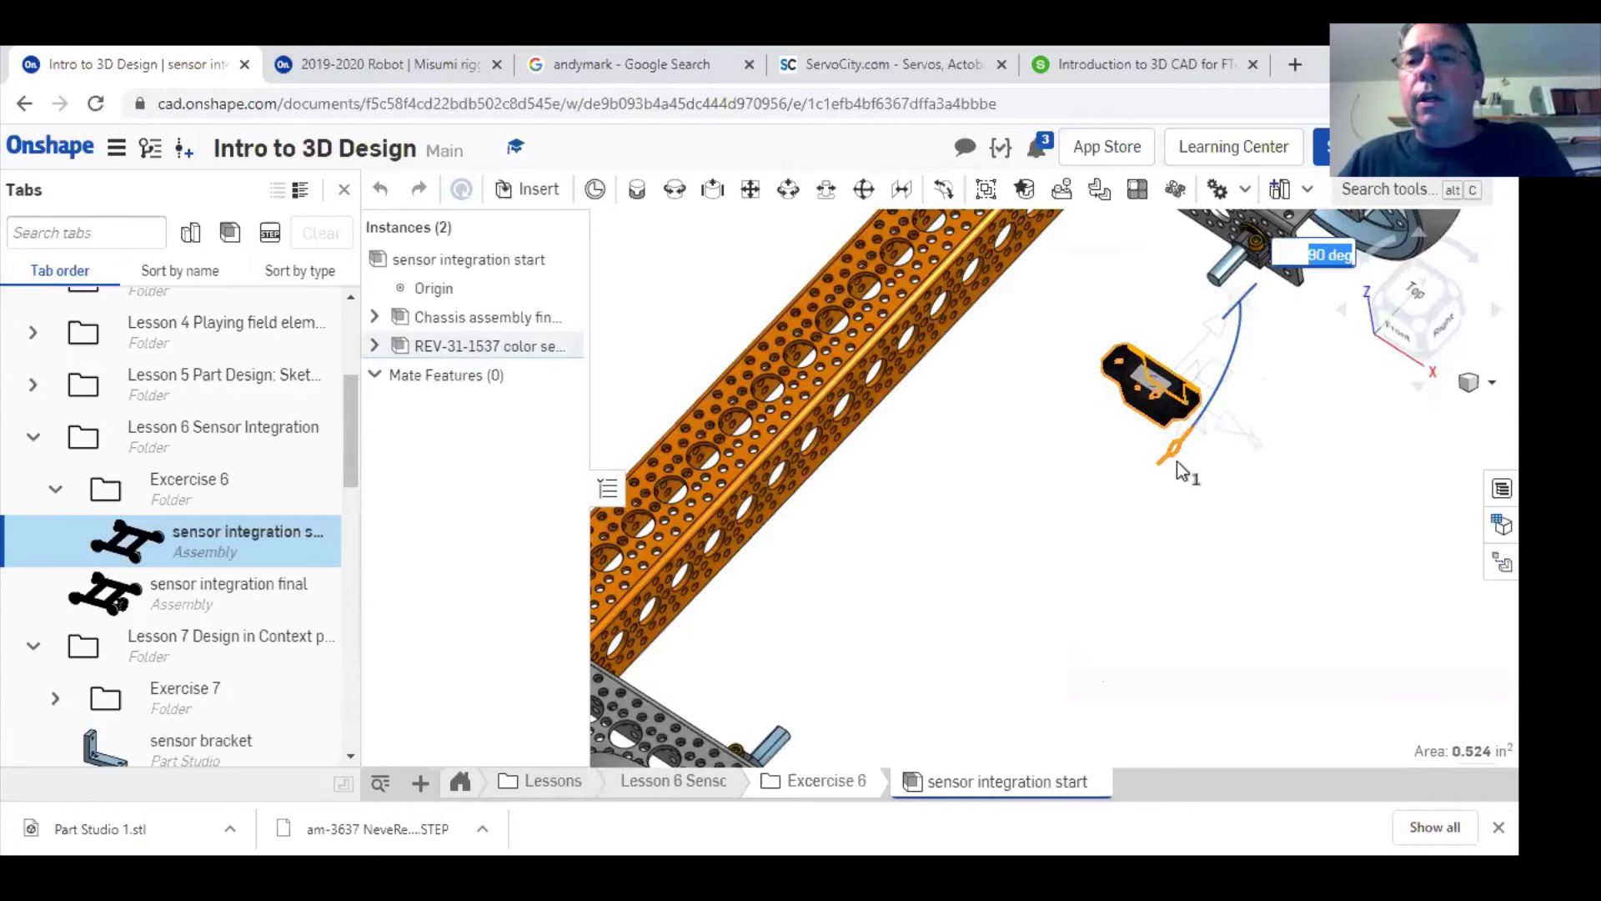
pyautogui.click(1180, 467)
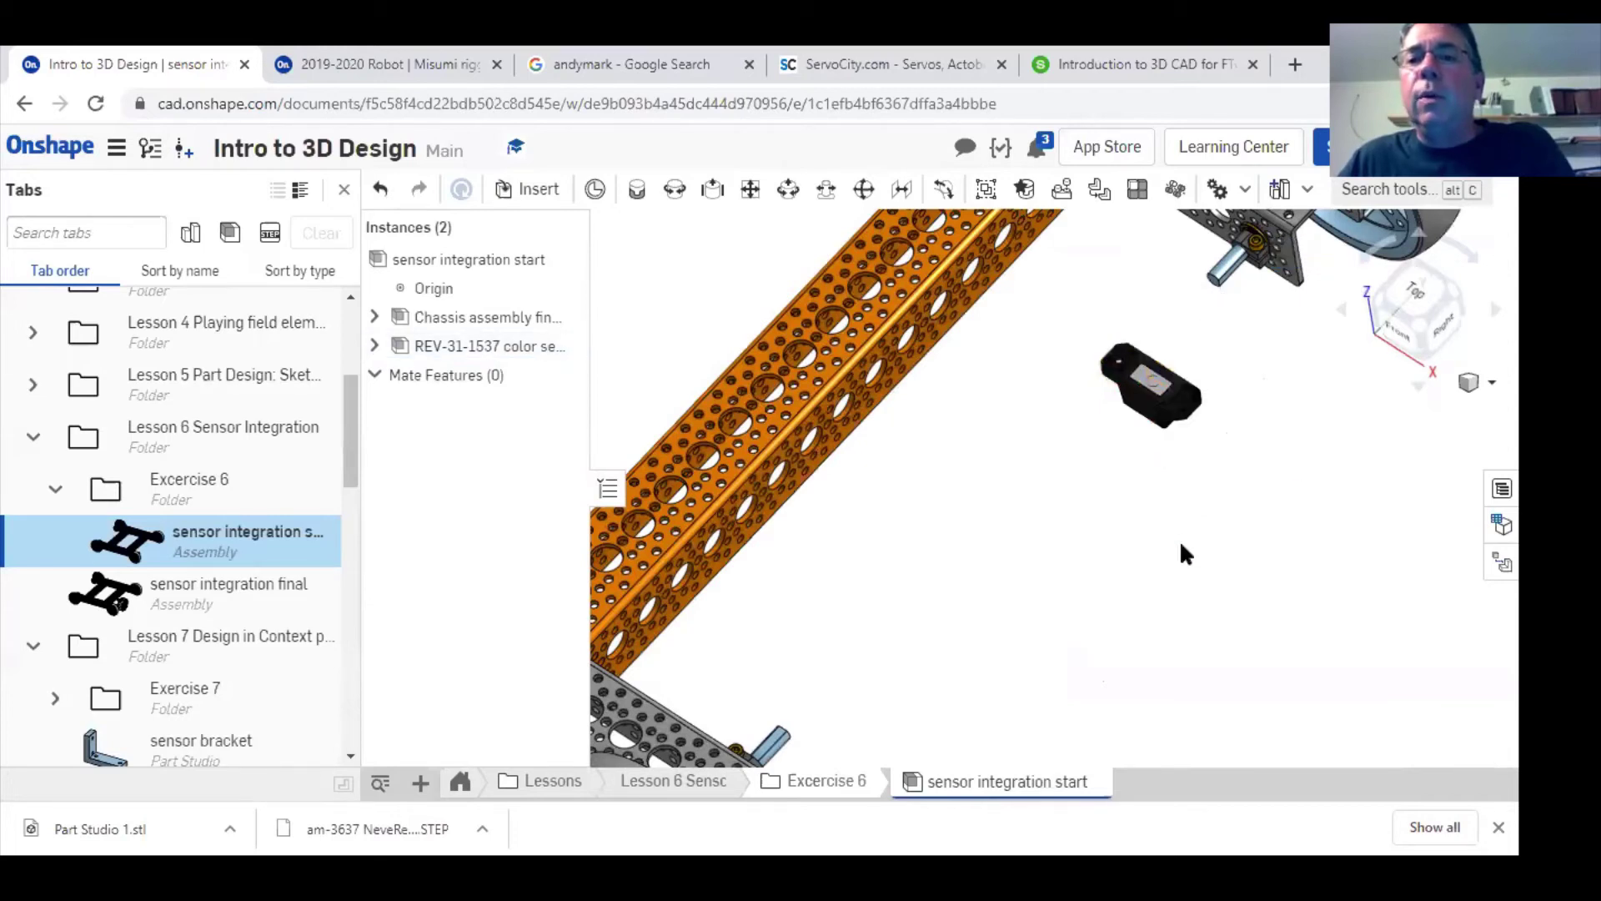
# - Start a Fastened mate and pick the midpoint of the orange channel's long lower edge as the first mate connector
pyautogui.moveTo(951, 576); pyautogui.dragTo(1143, 575, button='middle')
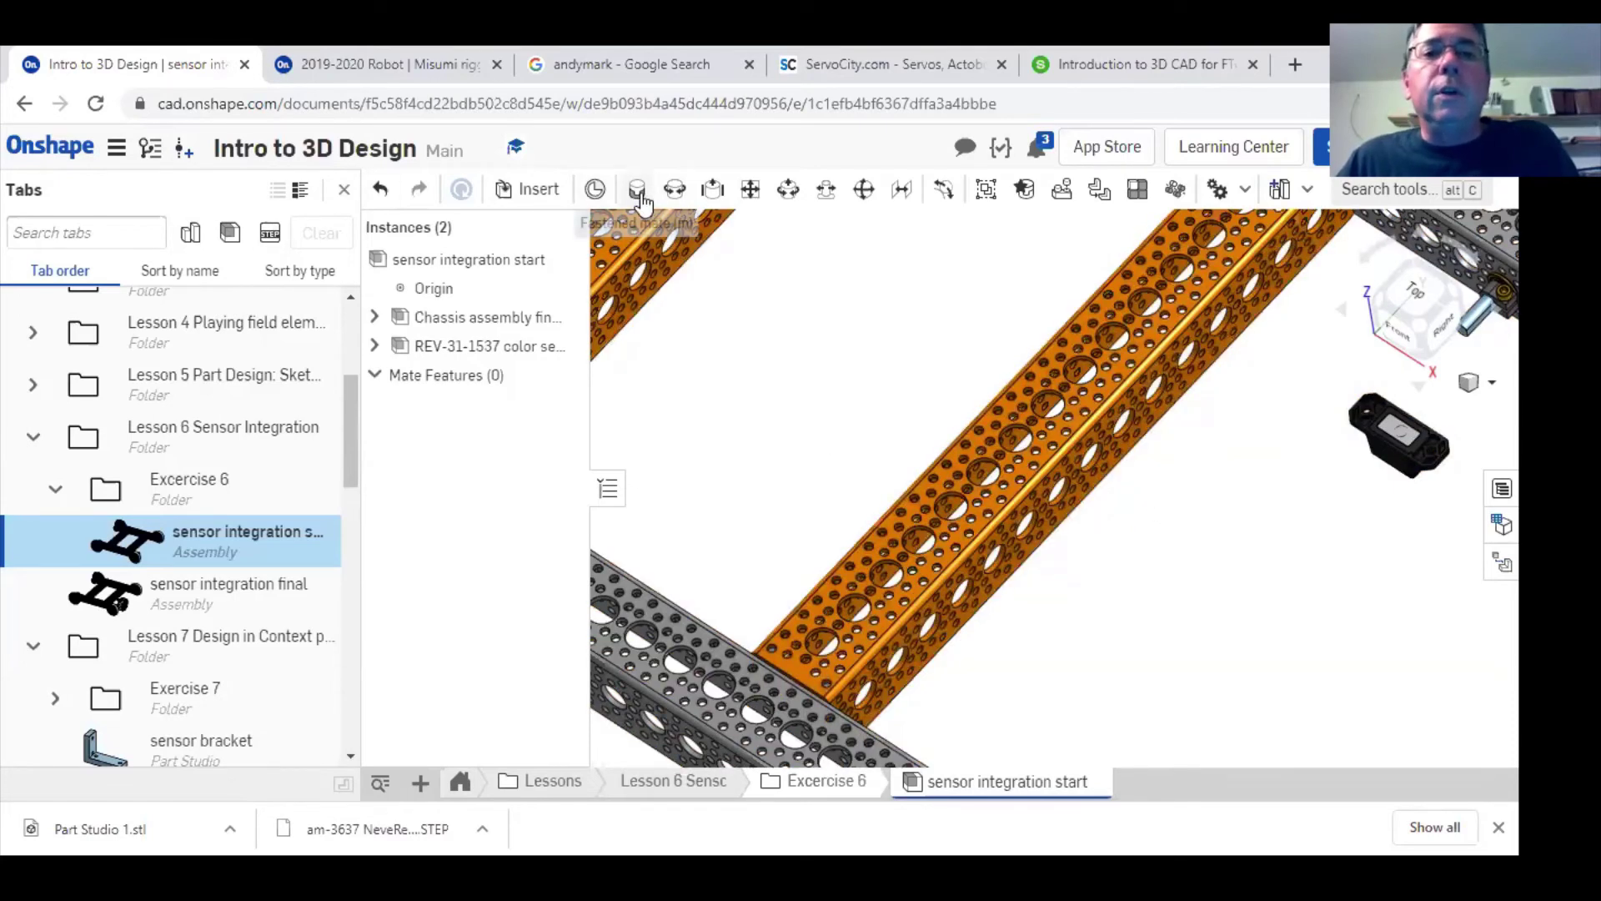
pyautogui.press('m')
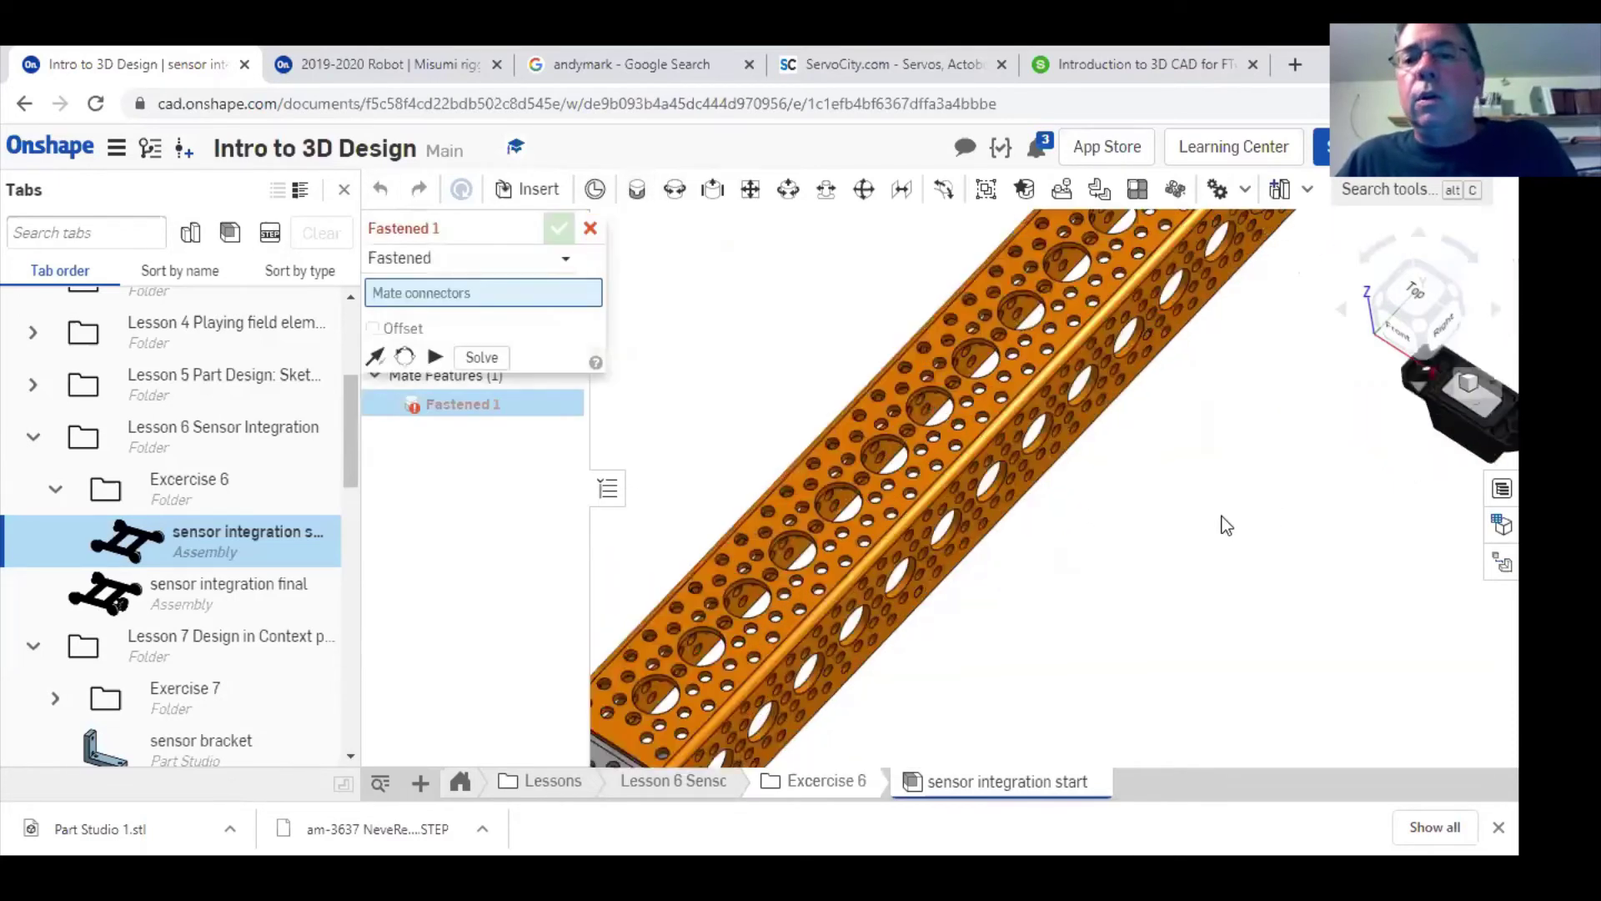
pyautogui.scroll(3, 1223, 517)
pyautogui.moveTo(1239, 507); pyautogui.dragTo(1281, 627, button='middle')
pyautogui.moveTo(1280, 627); pyautogui.dragTo(1253, 557, button='right')
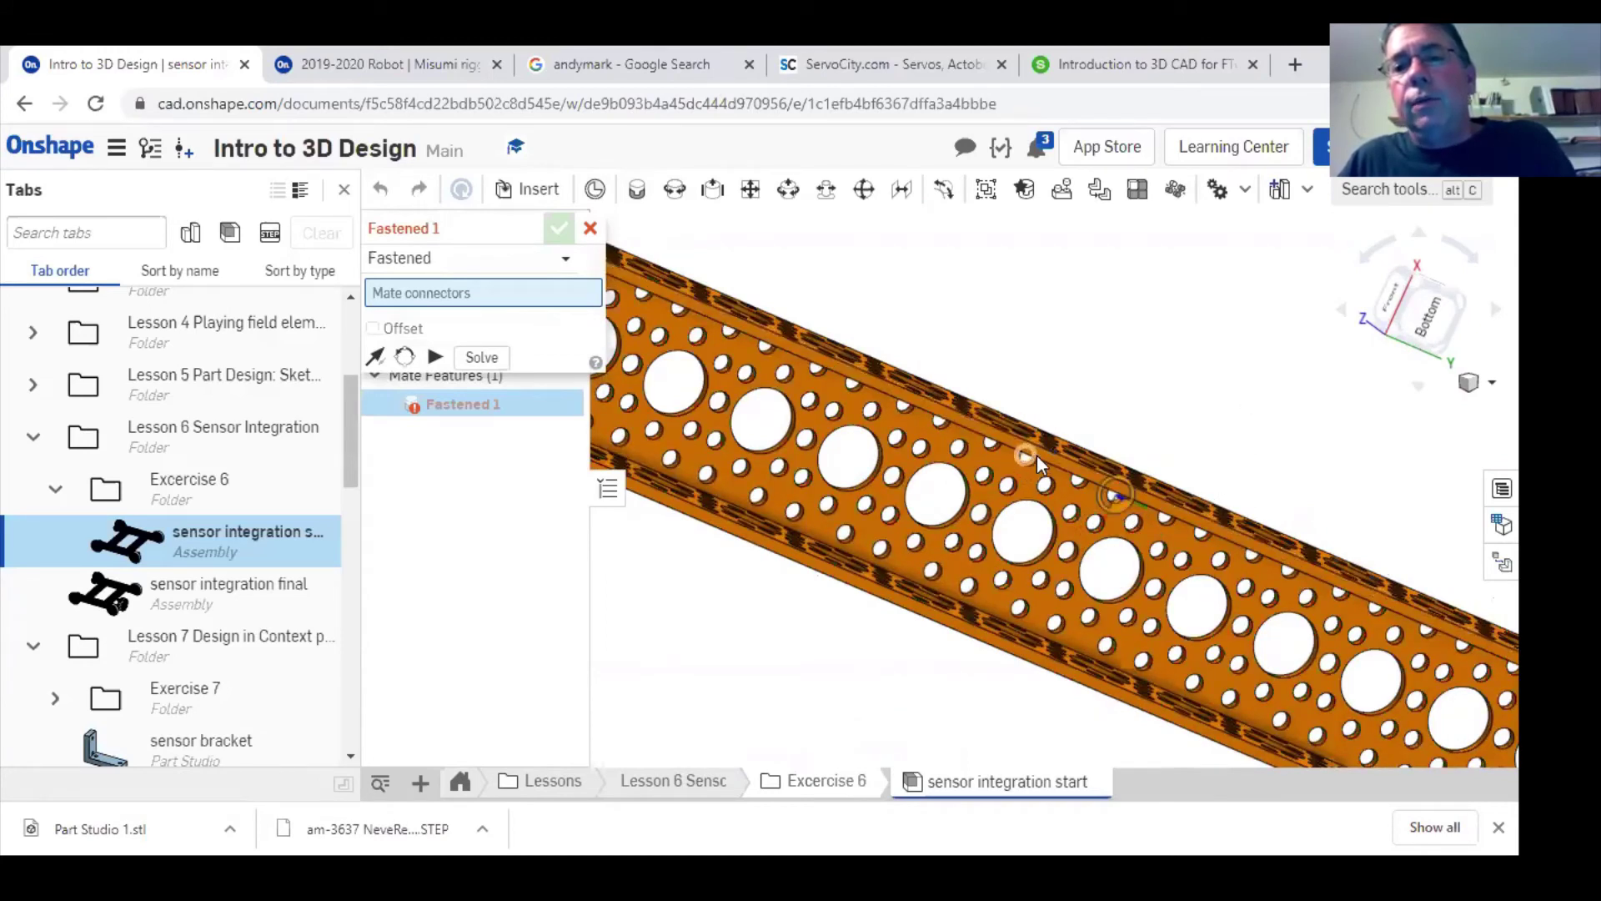
pyautogui.scroll(5, 1043, 448)
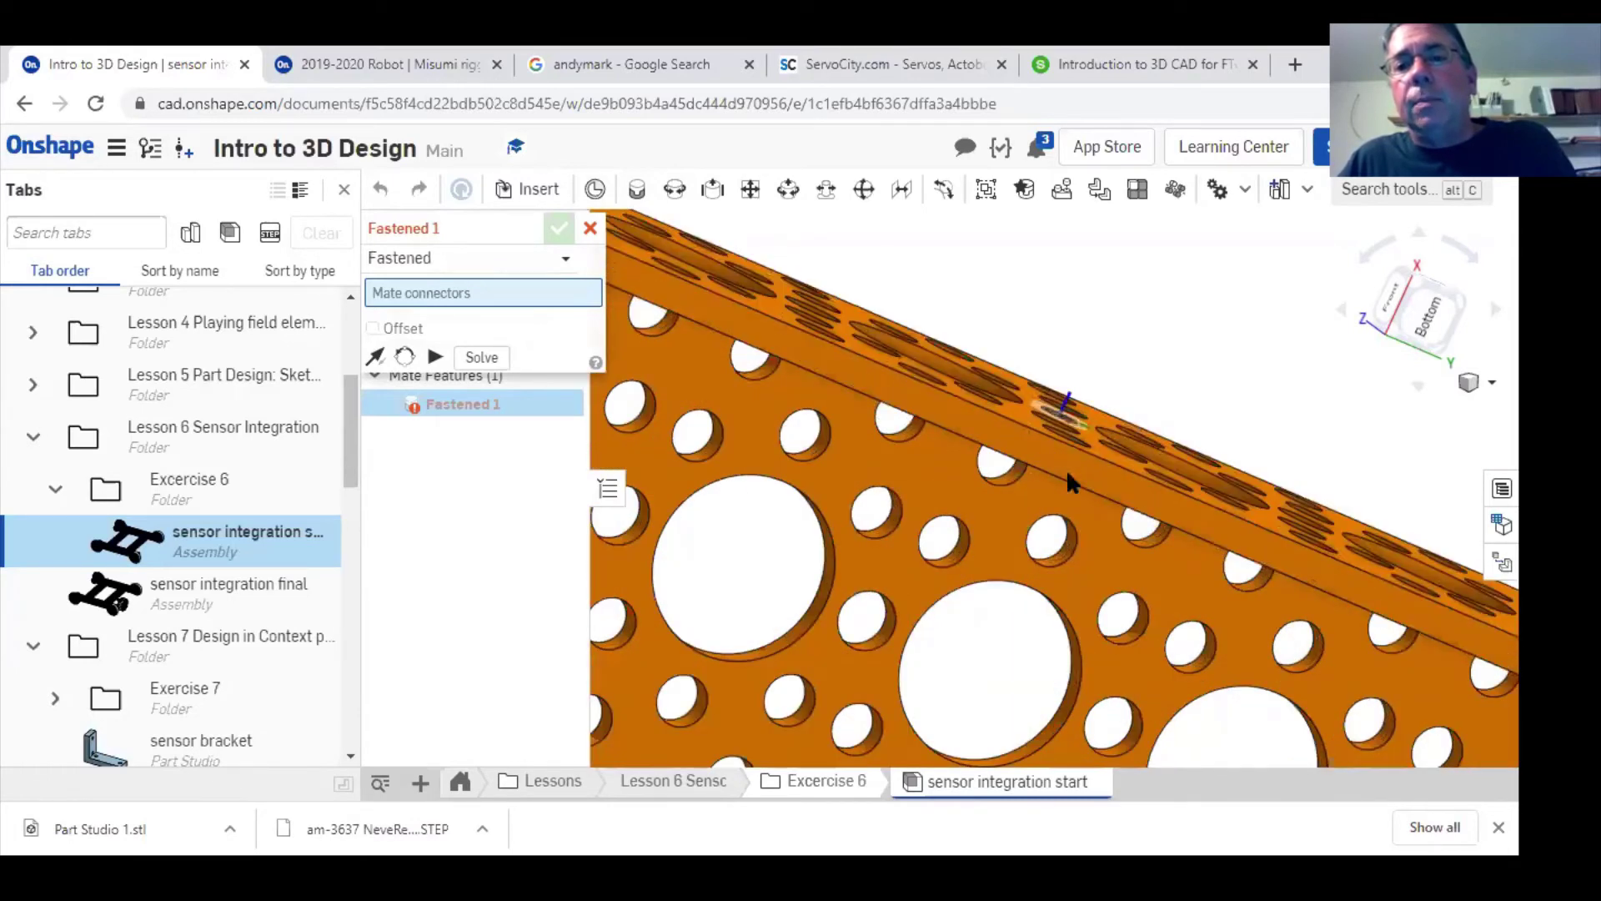
pyautogui.scroll(2, 1070, 480)
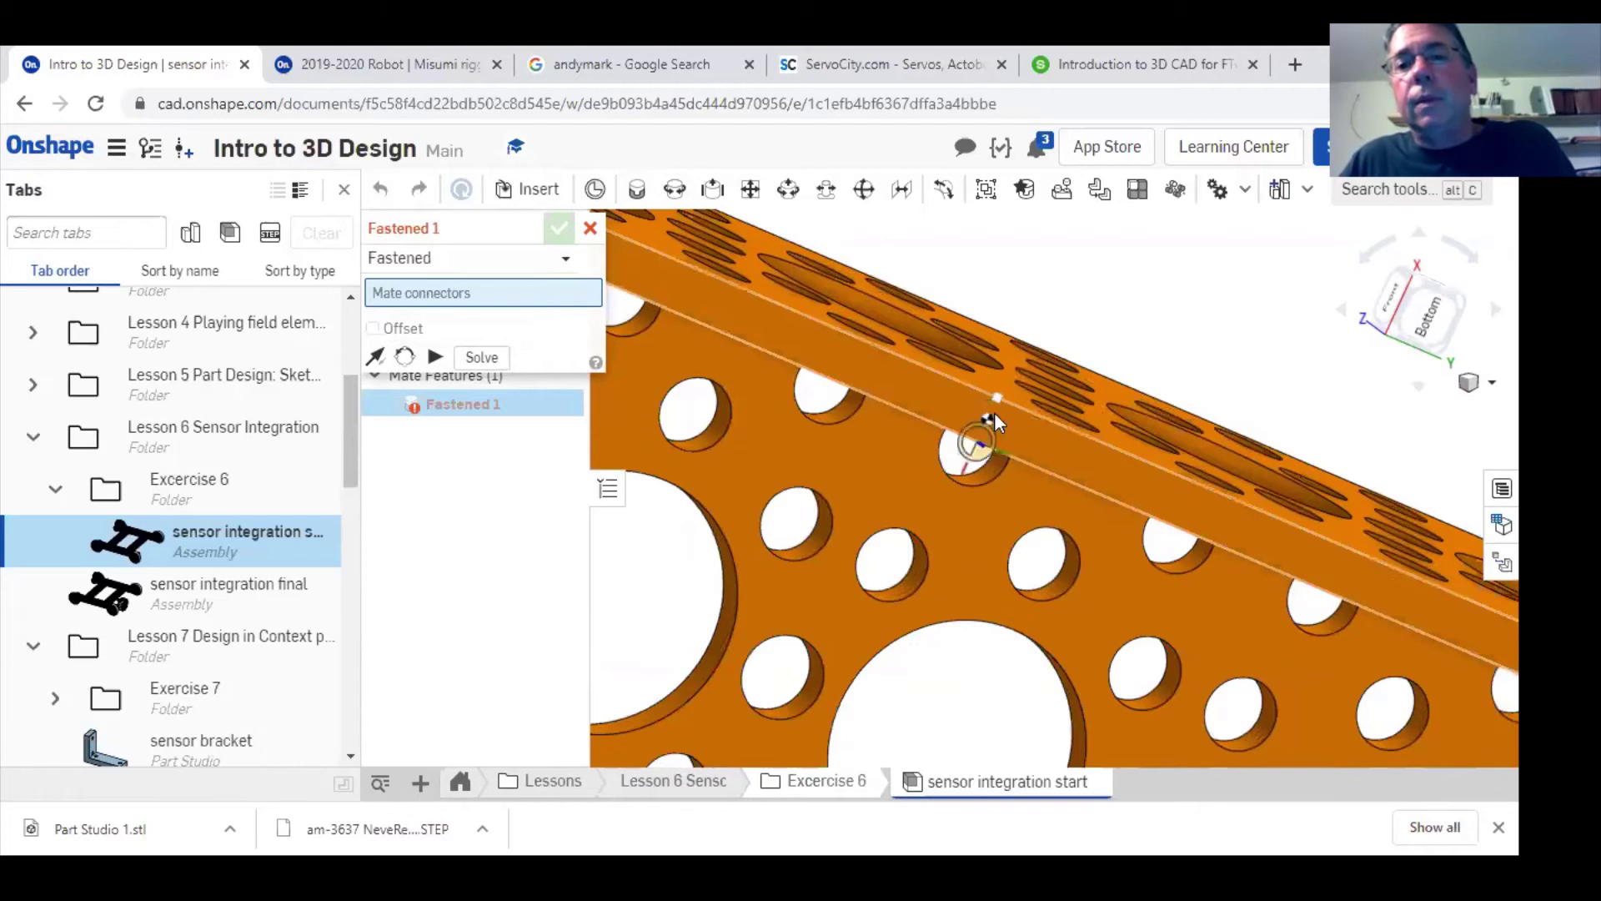
pyautogui.click(998, 399)
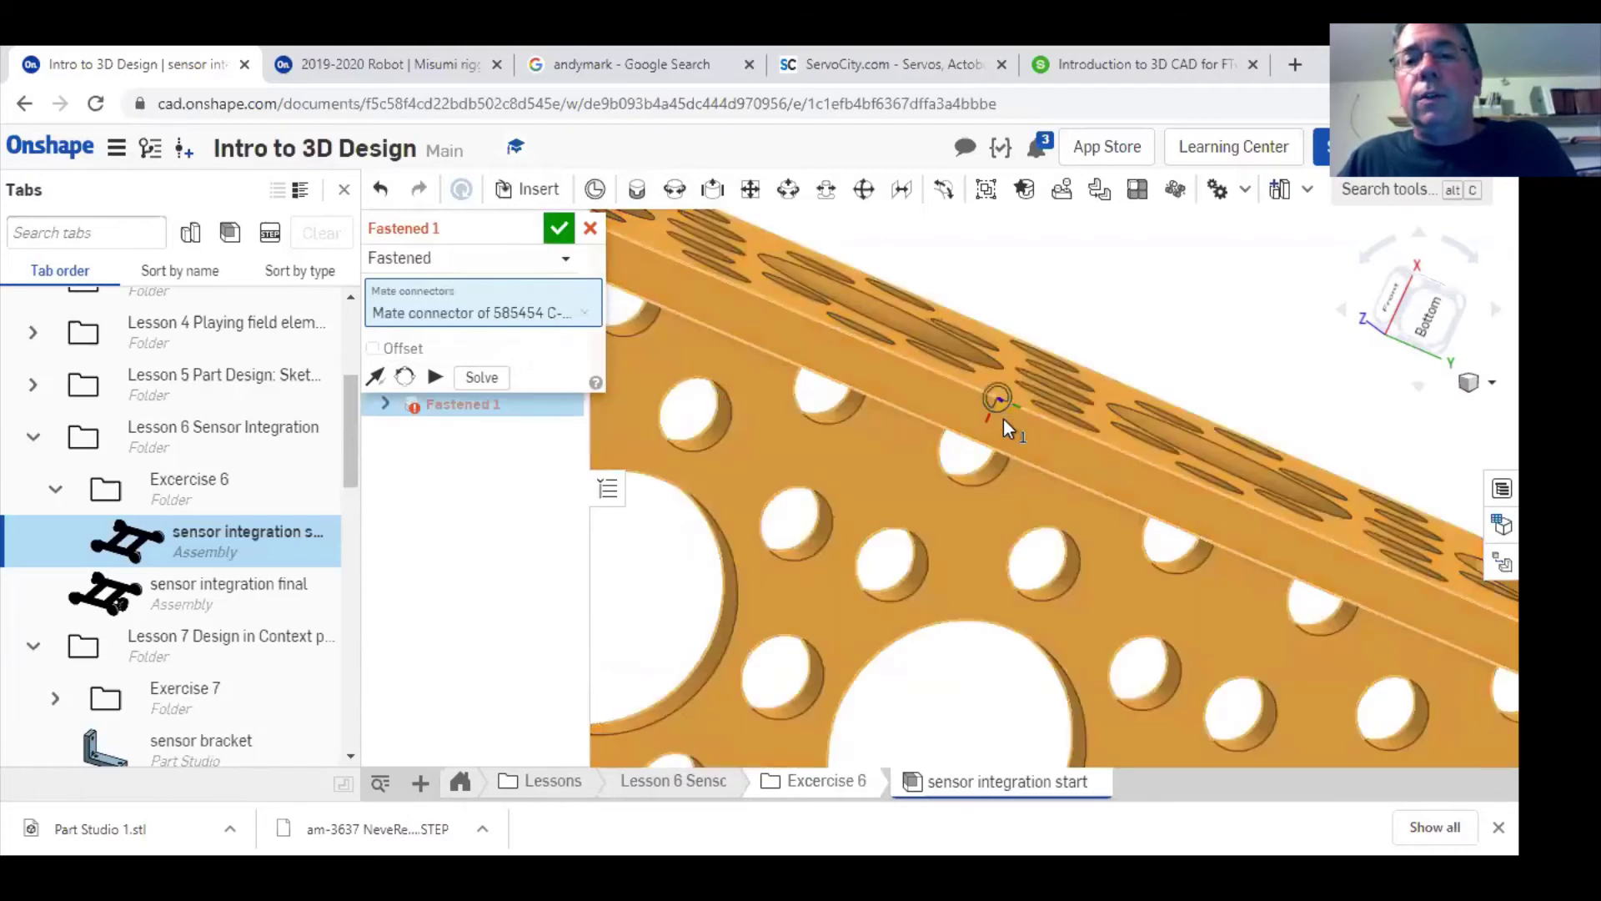
# - Pick the midpoint of the color sensor's short end edge beside its mounting hole as the second connector and accept the Fastened mate
pyautogui.scroll(-3, 1064, 538)
pyautogui.scroll(-5, 1063, 541)
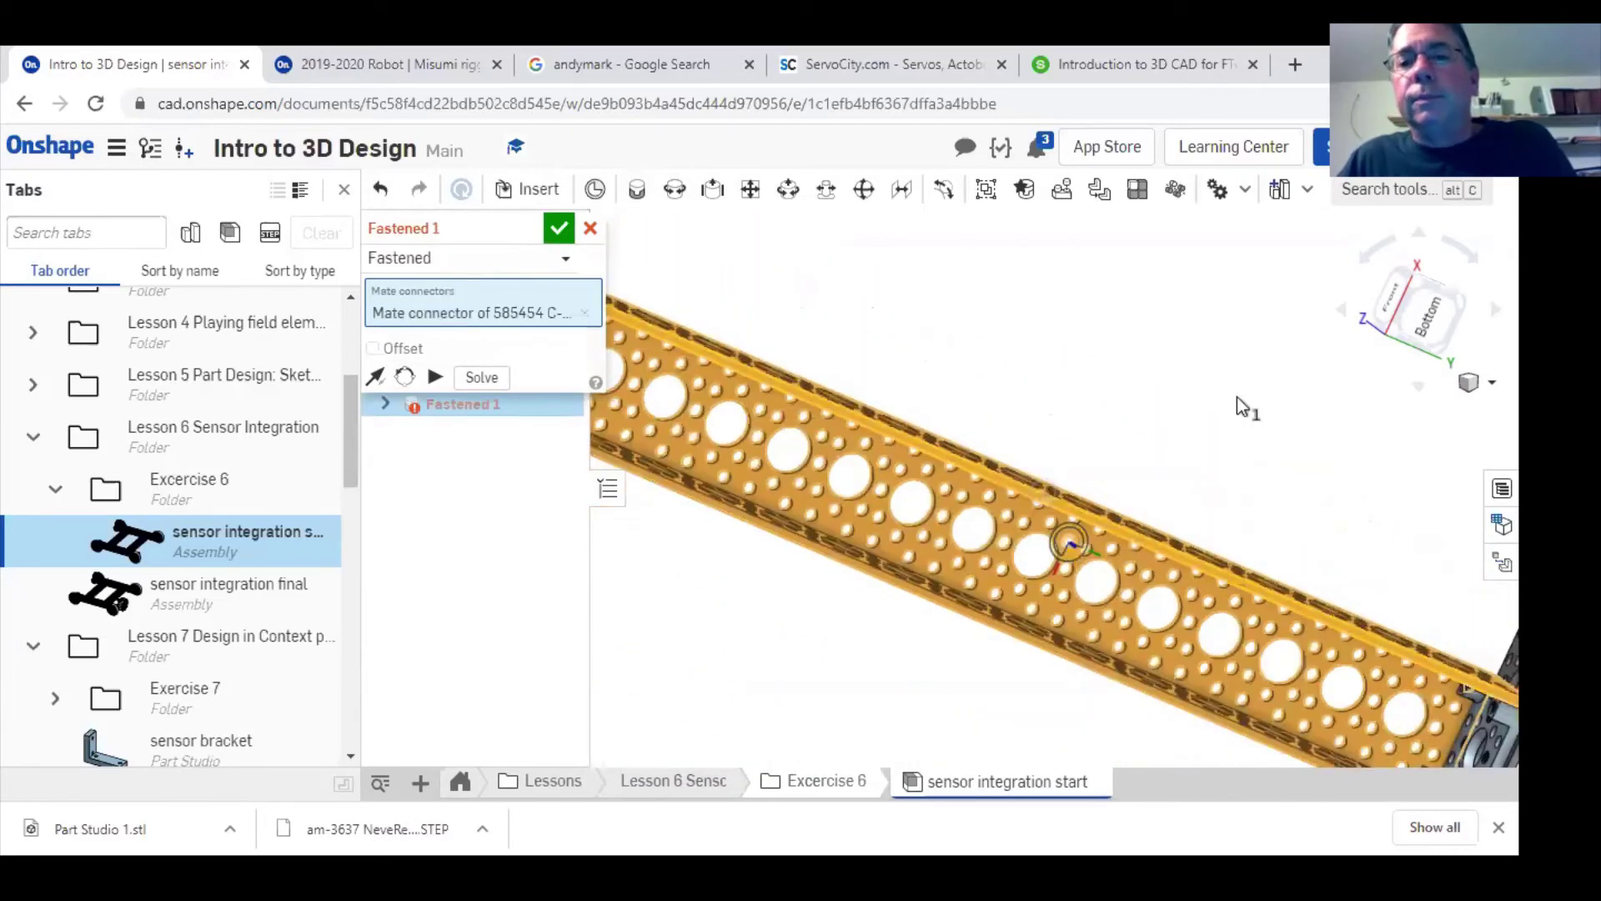
pyautogui.hotkey('shift', '4')
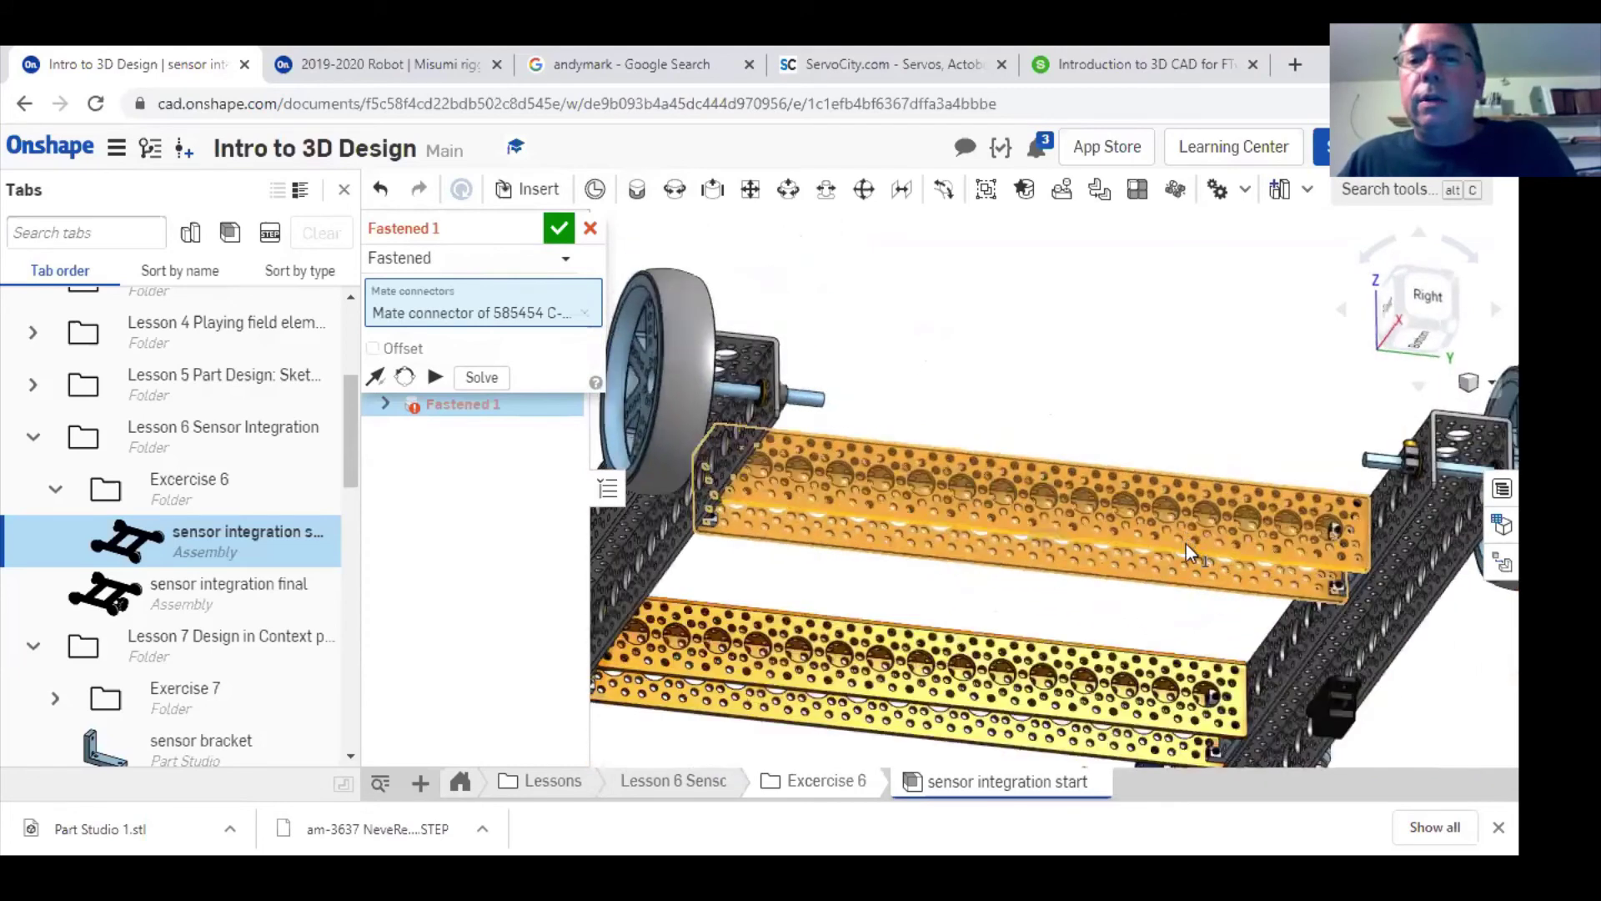
pyautogui.moveTo(1188, 544); pyautogui.dragTo(1323, 584, button='right')
pyautogui.moveTo(1323, 584); pyautogui.dragTo(1126, 562, button='middle')
pyautogui.scroll(5, 1429, 642)
pyautogui.scroll(3, 1324, 488)
pyautogui.moveTo(952, 580); pyautogui.dragTo(684, 583, button='middle')
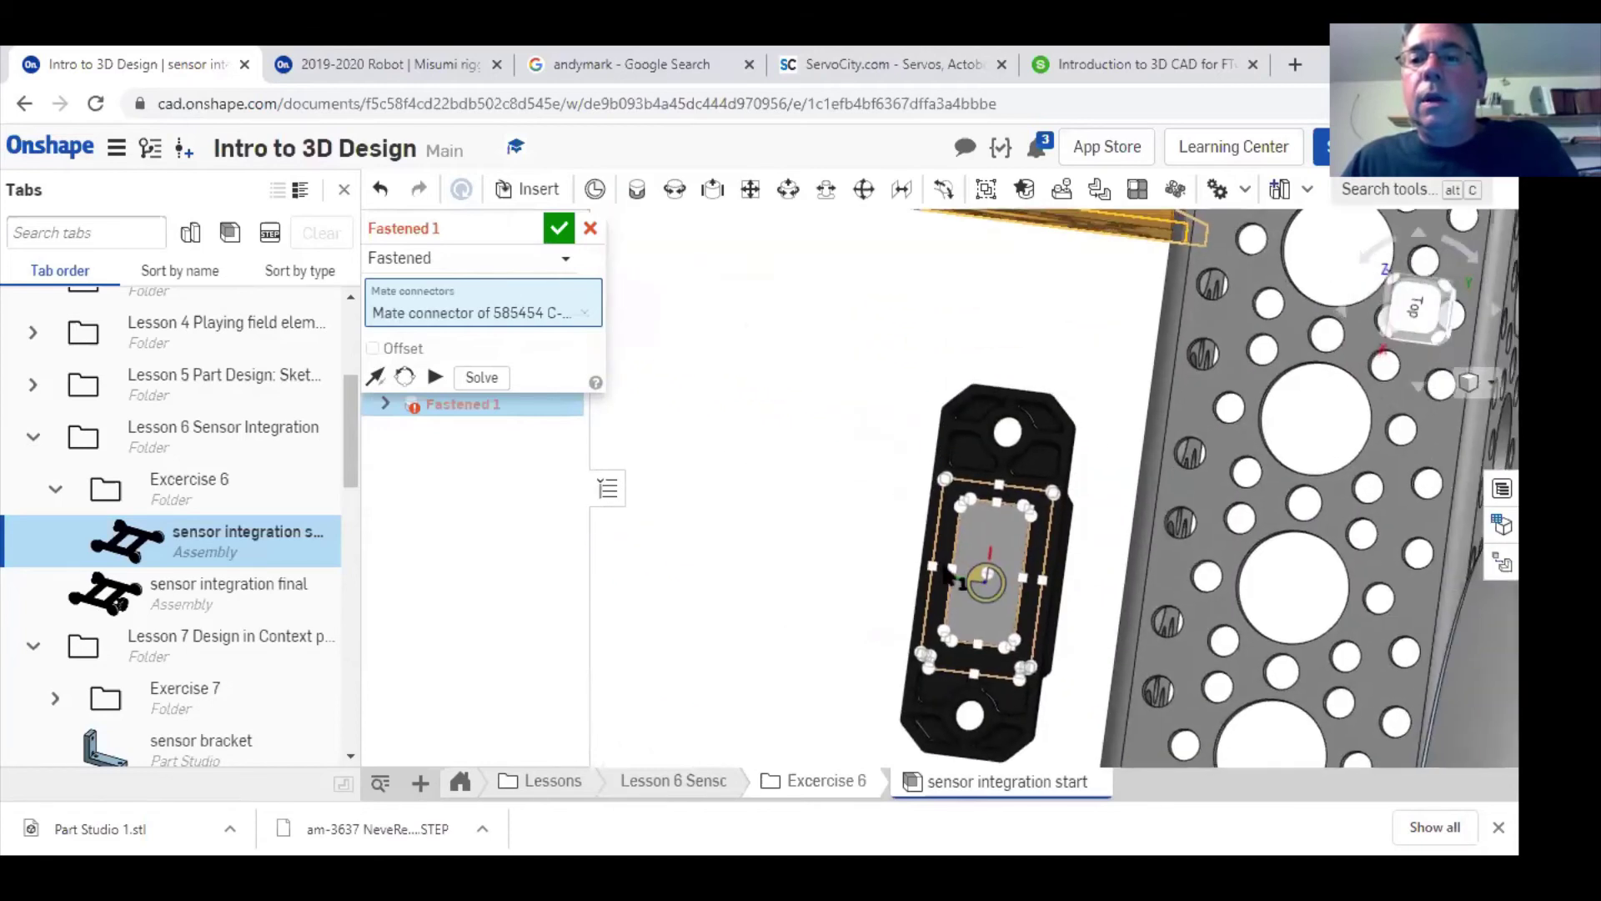
pyautogui.scroll(5, 1041, 417)
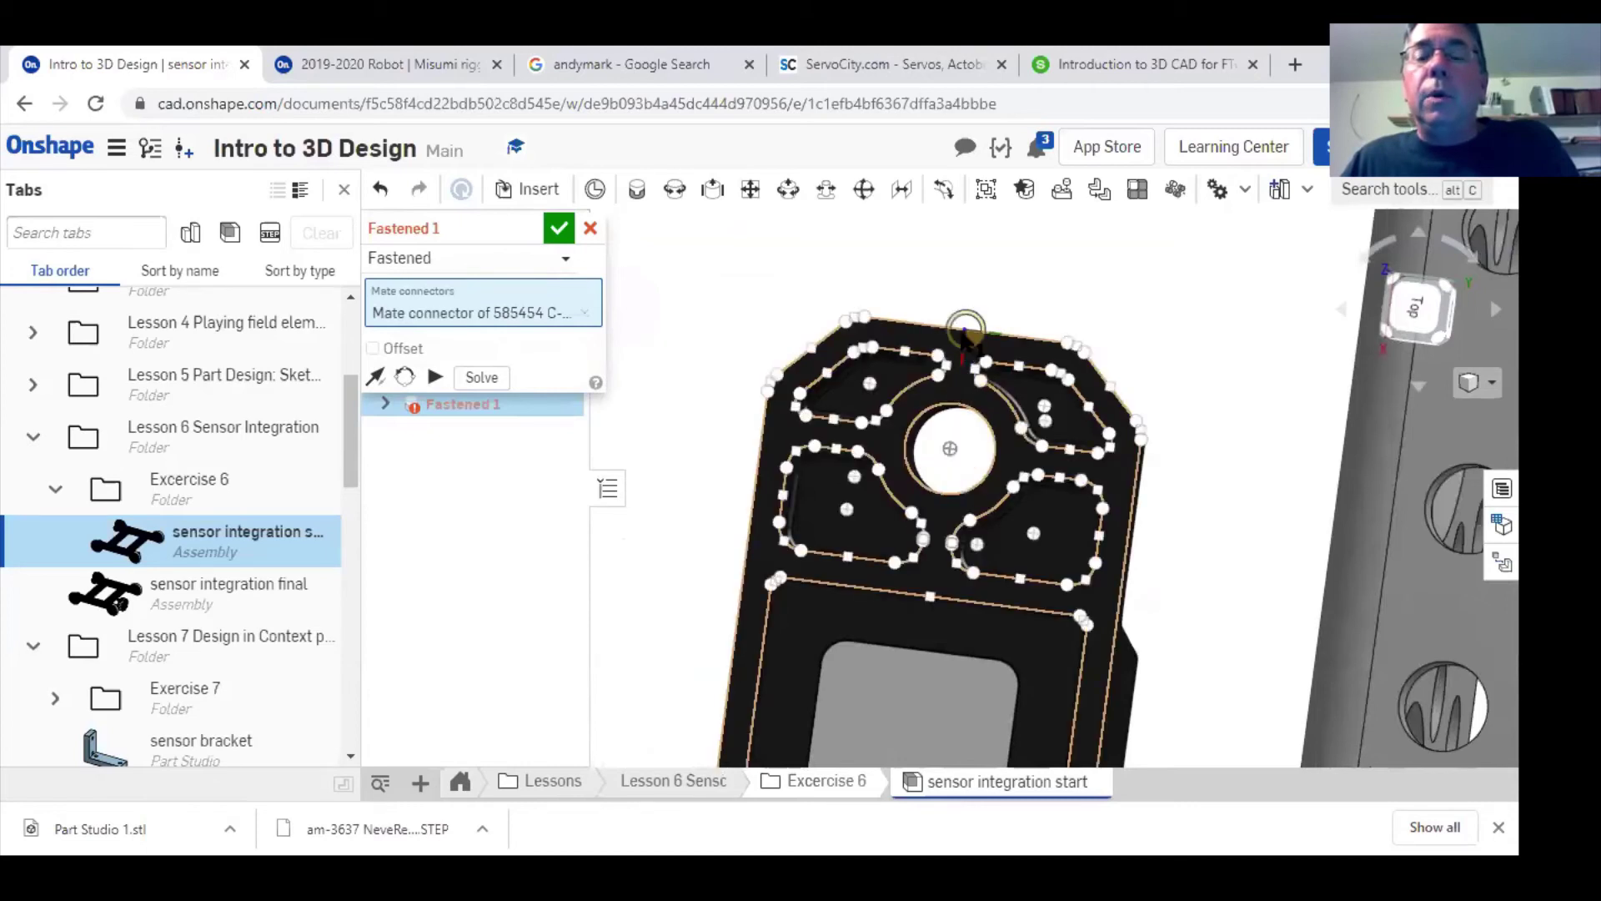
pyautogui.click(964, 334)
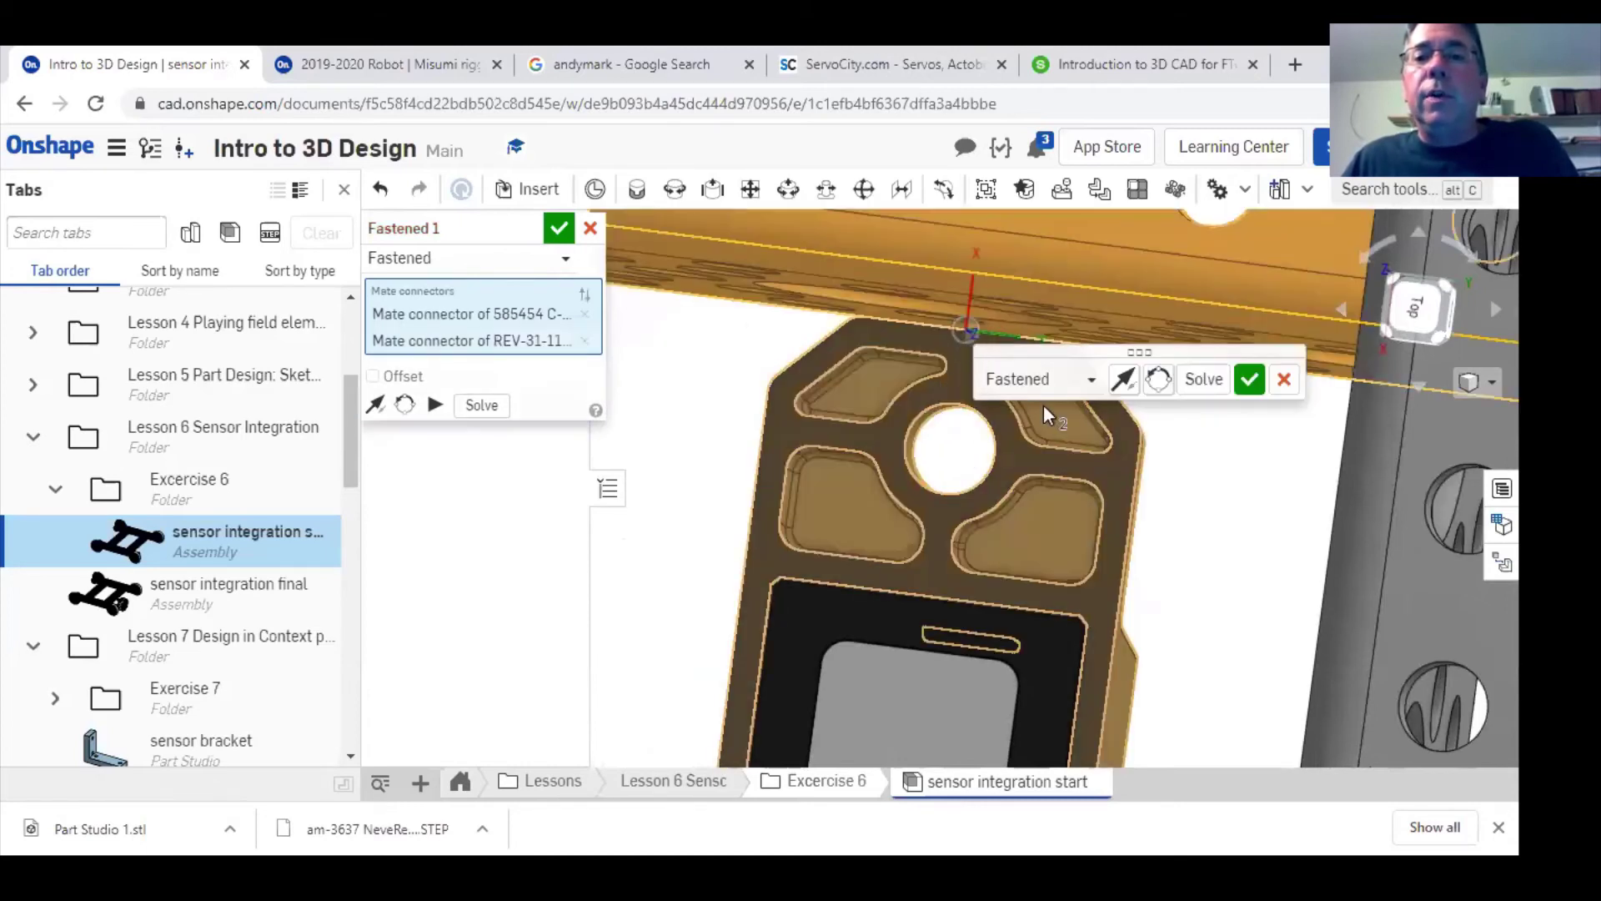
pyautogui.click(1253, 380)
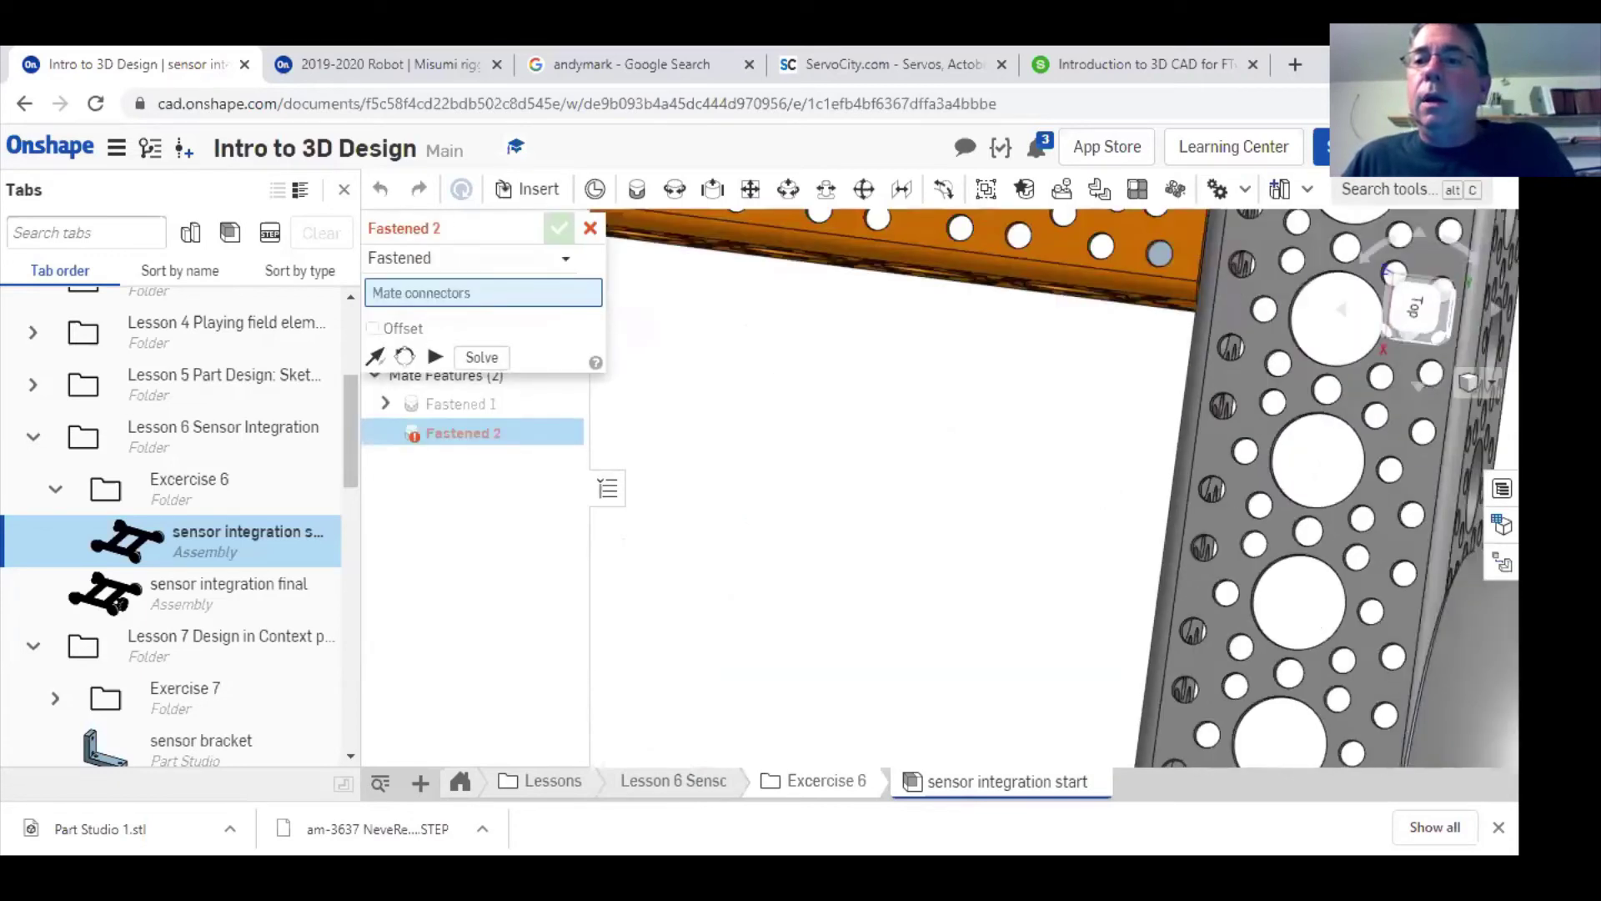
# - Examine the color sensor's position relative to the orange channel from several angles and cancel the new fastened mate
pyautogui.click(1481, 382)
pyautogui.click(1391, 412)
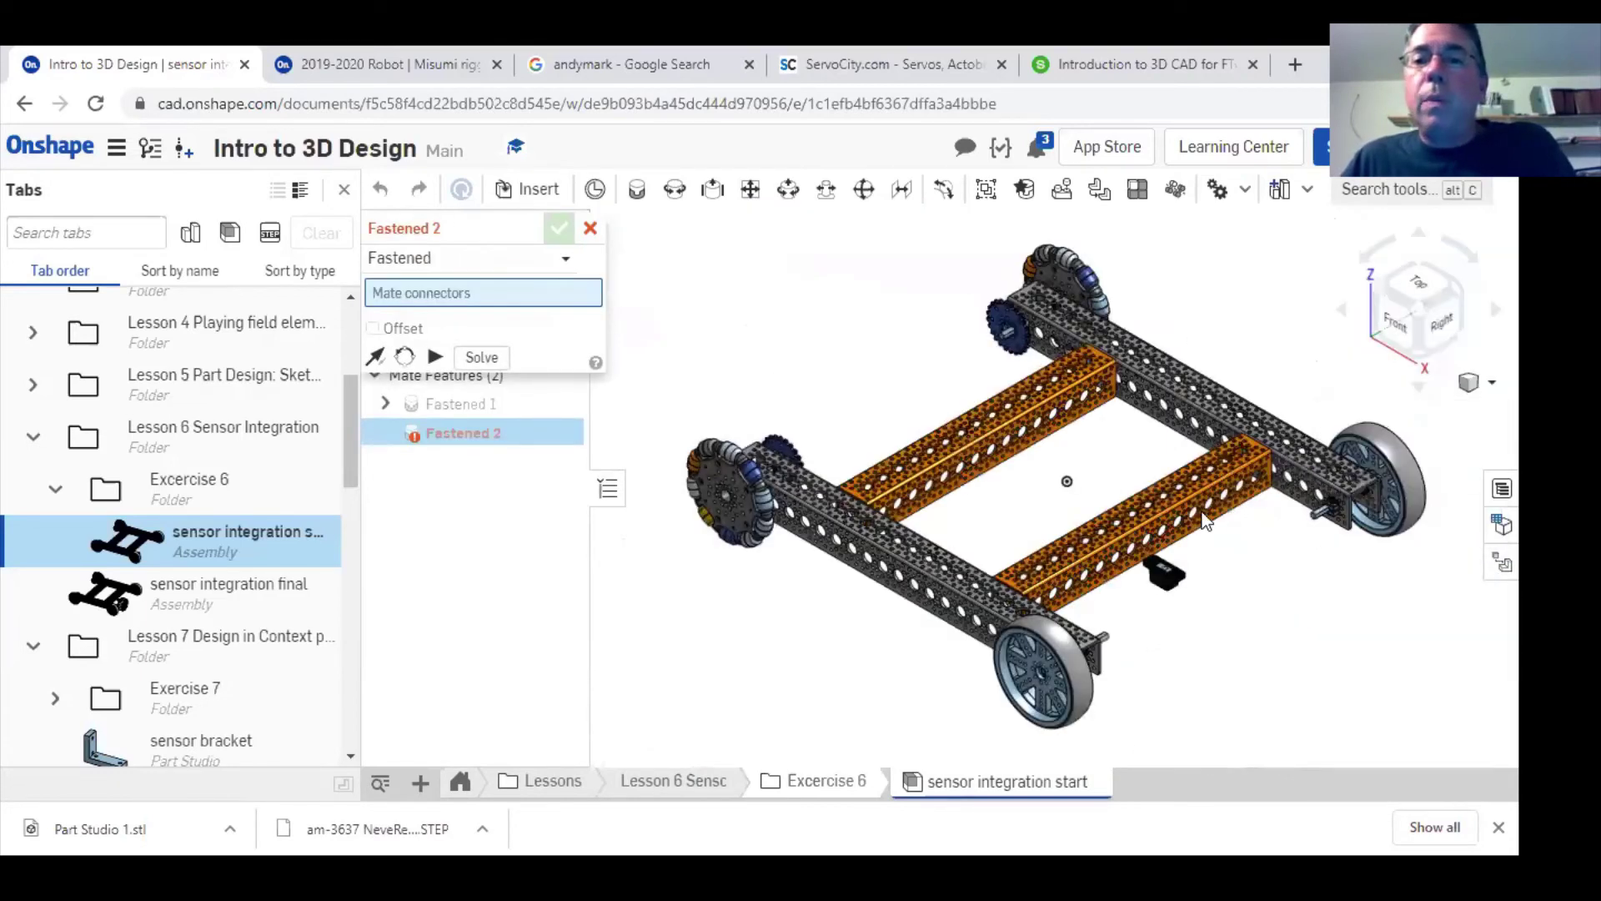
pyautogui.scroll(-5, 1138, 582)
pyautogui.moveTo(1095, 638); pyautogui.dragTo(1001, 579, button='right')
pyautogui.scroll(5, 985, 579)
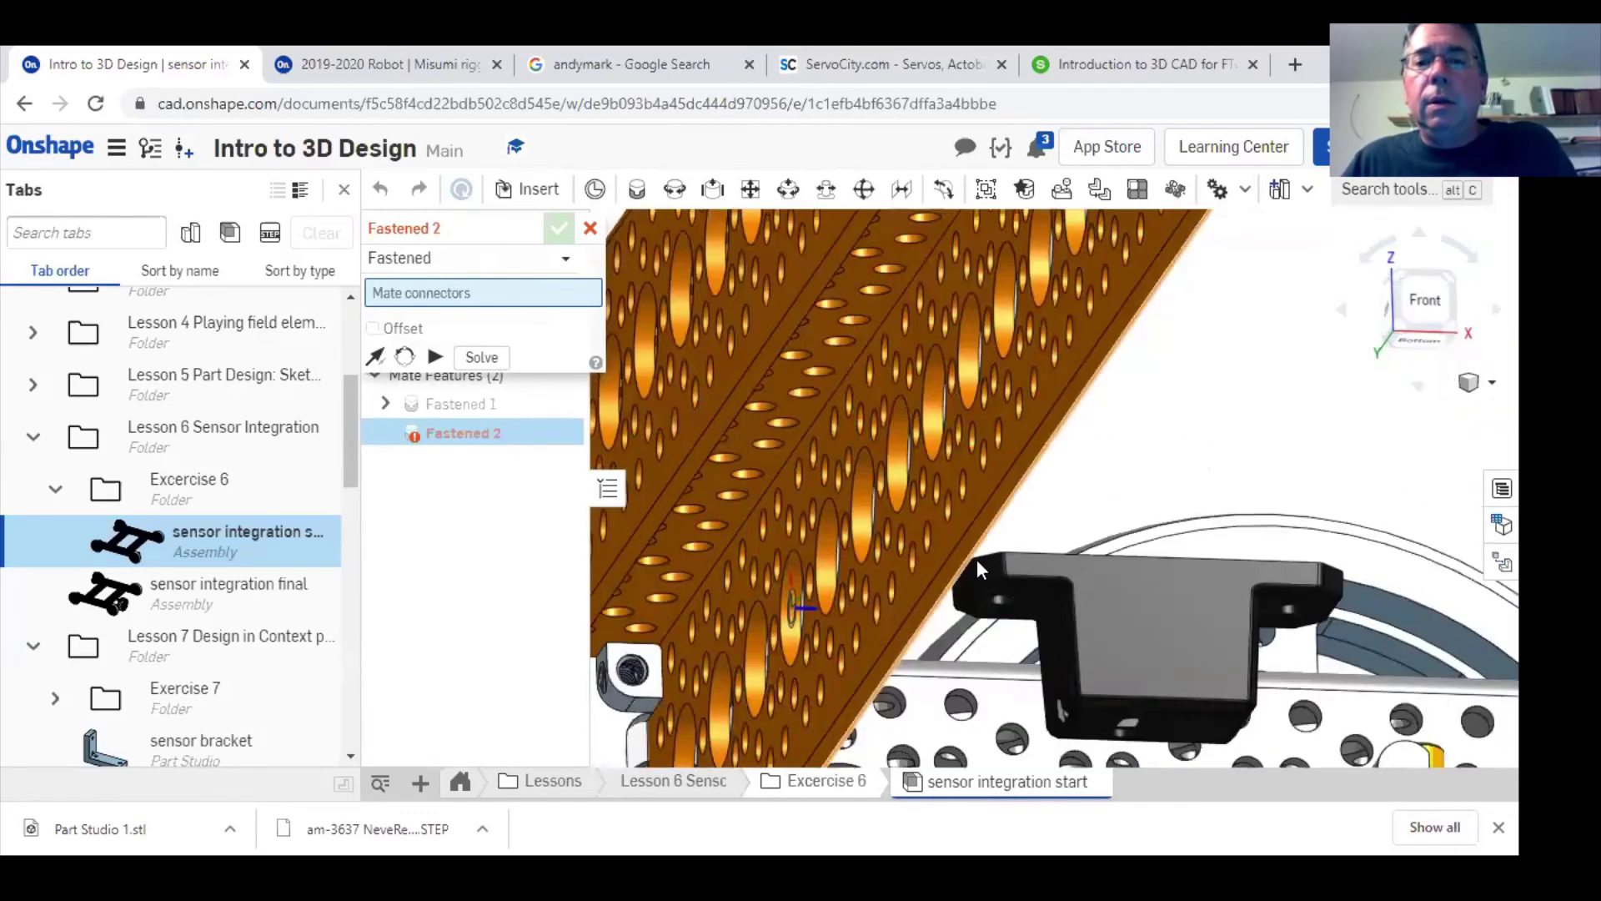
pyautogui.scroll(3, 977, 562)
pyautogui.moveTo(1329, 613); pyautogui.dragTo(1211, 624, button='right')
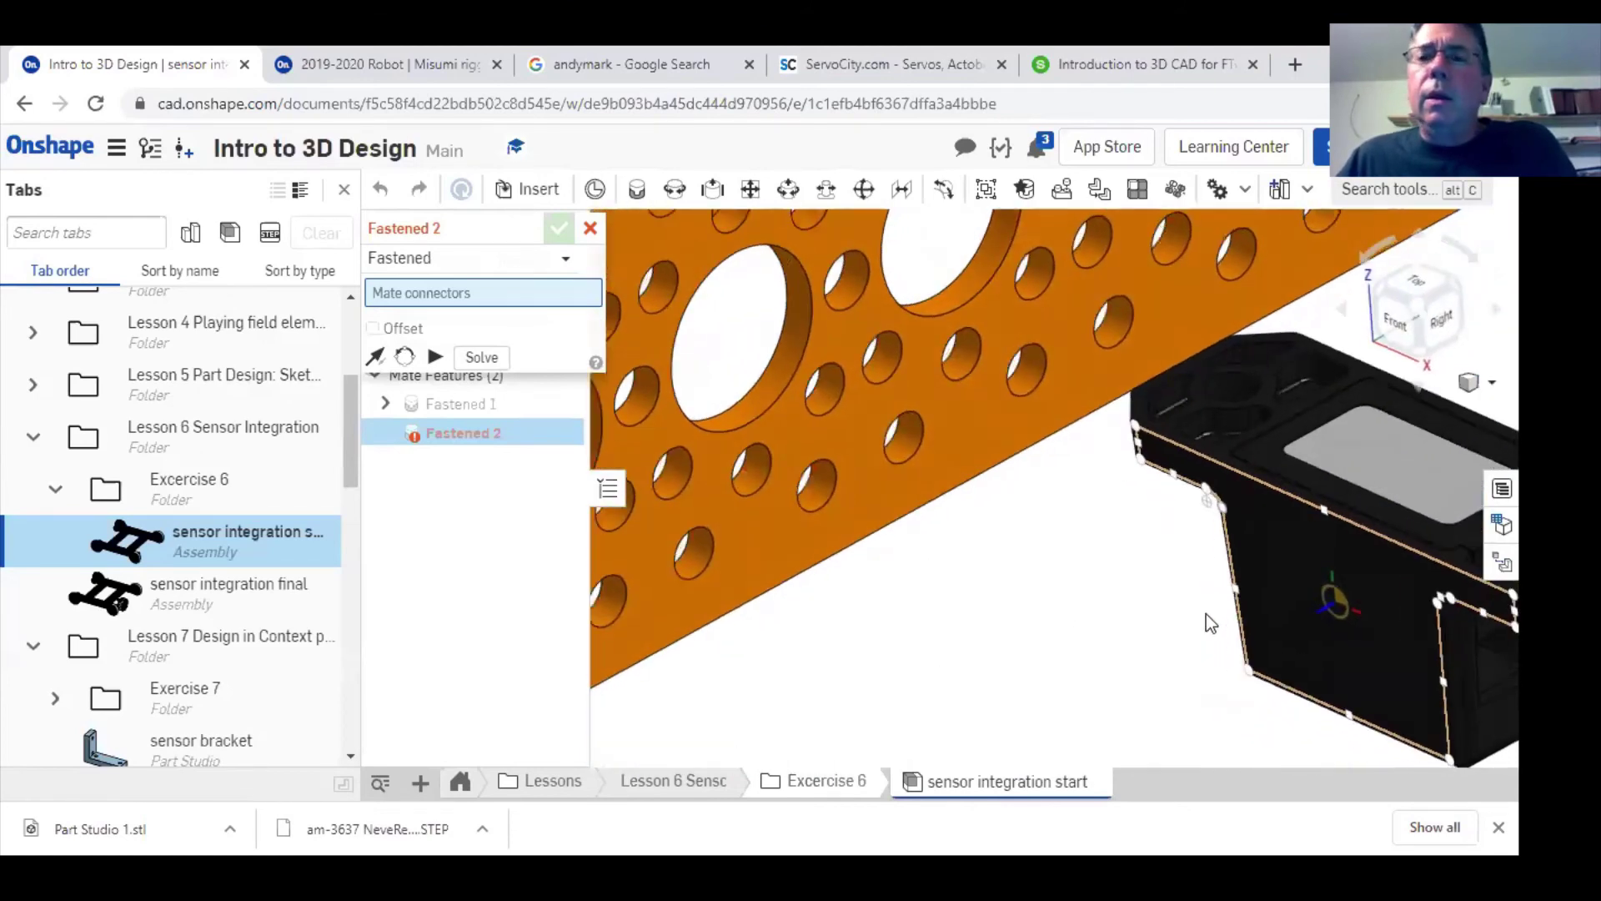
pyautogui.scroll(-6, 1159, 627)
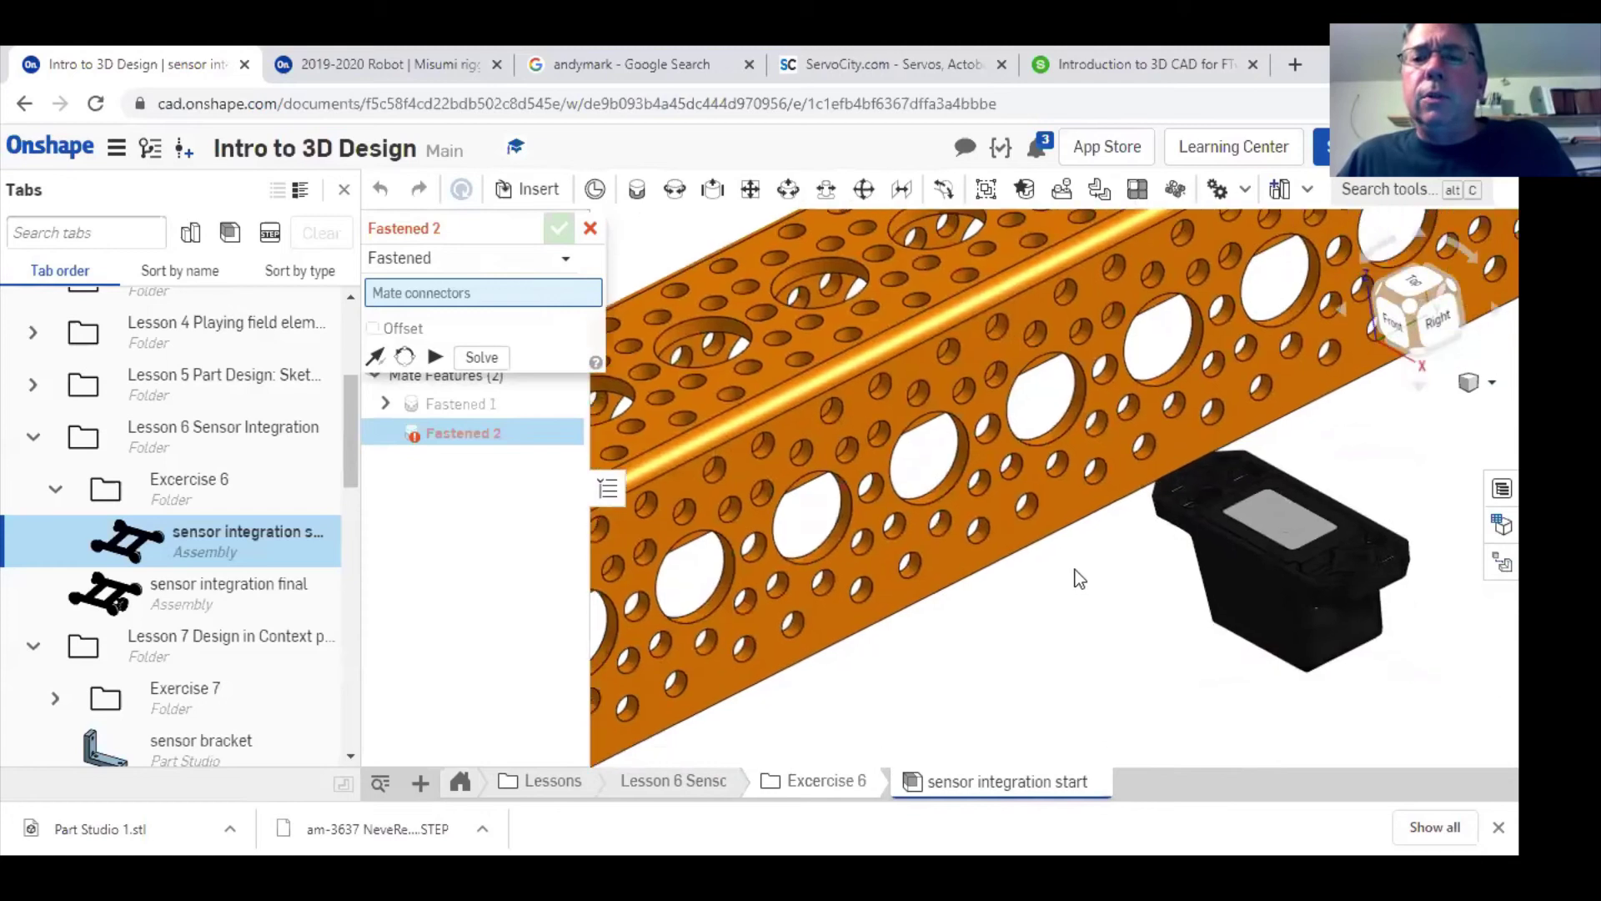
pyautogui.click(1476, 381)
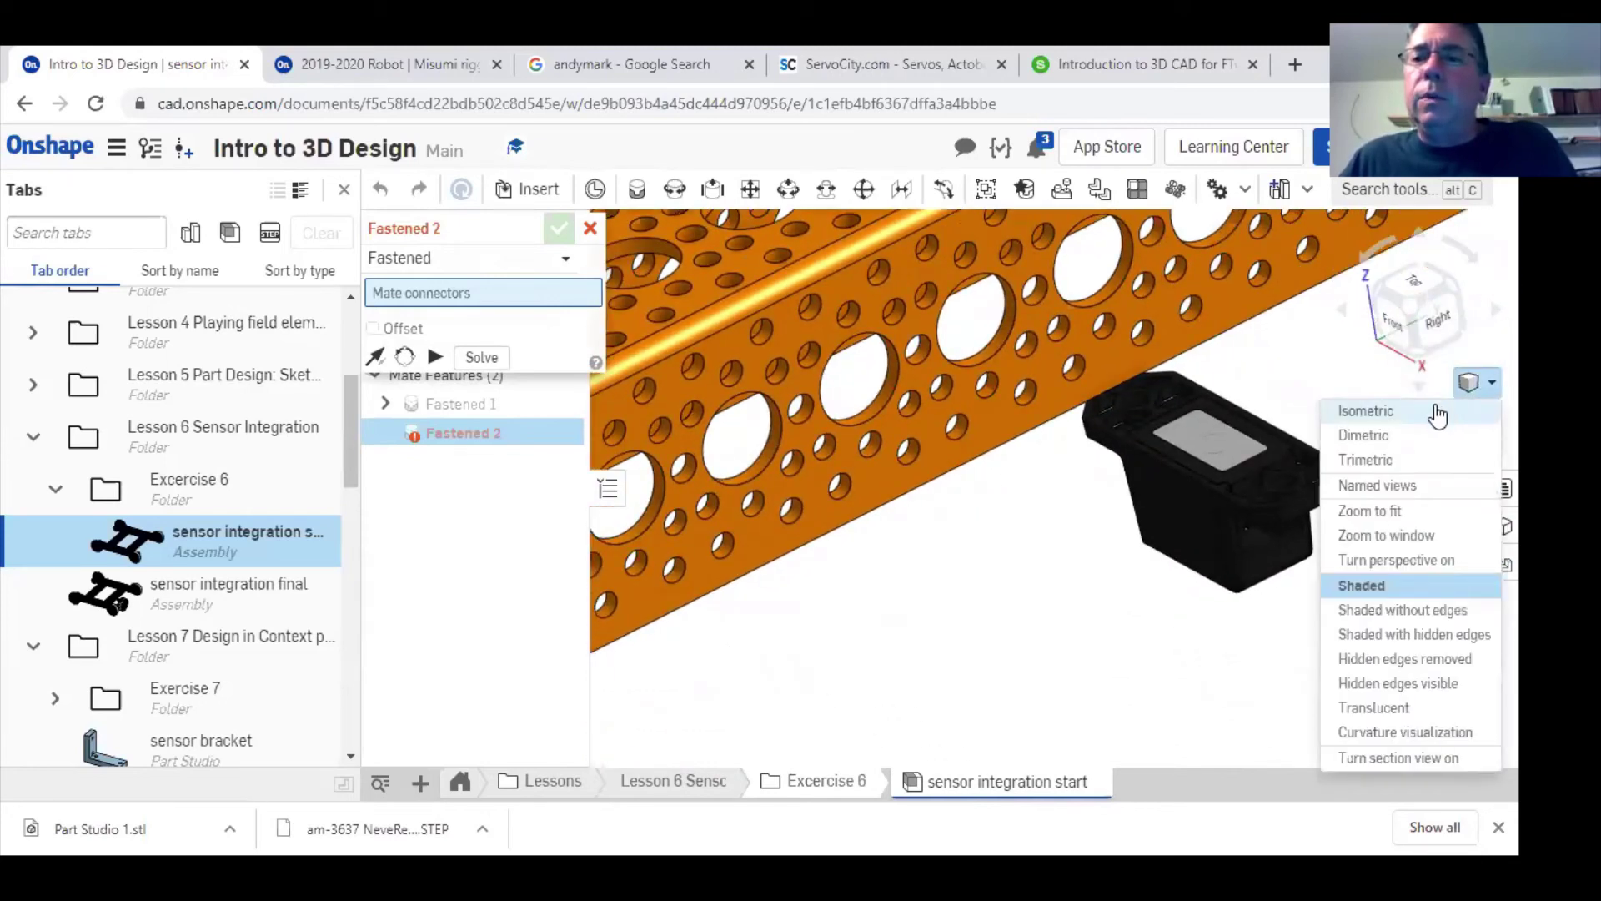
pyautogui.click(1443, 327)
pyautogui.scroll(5, 1086, 538)
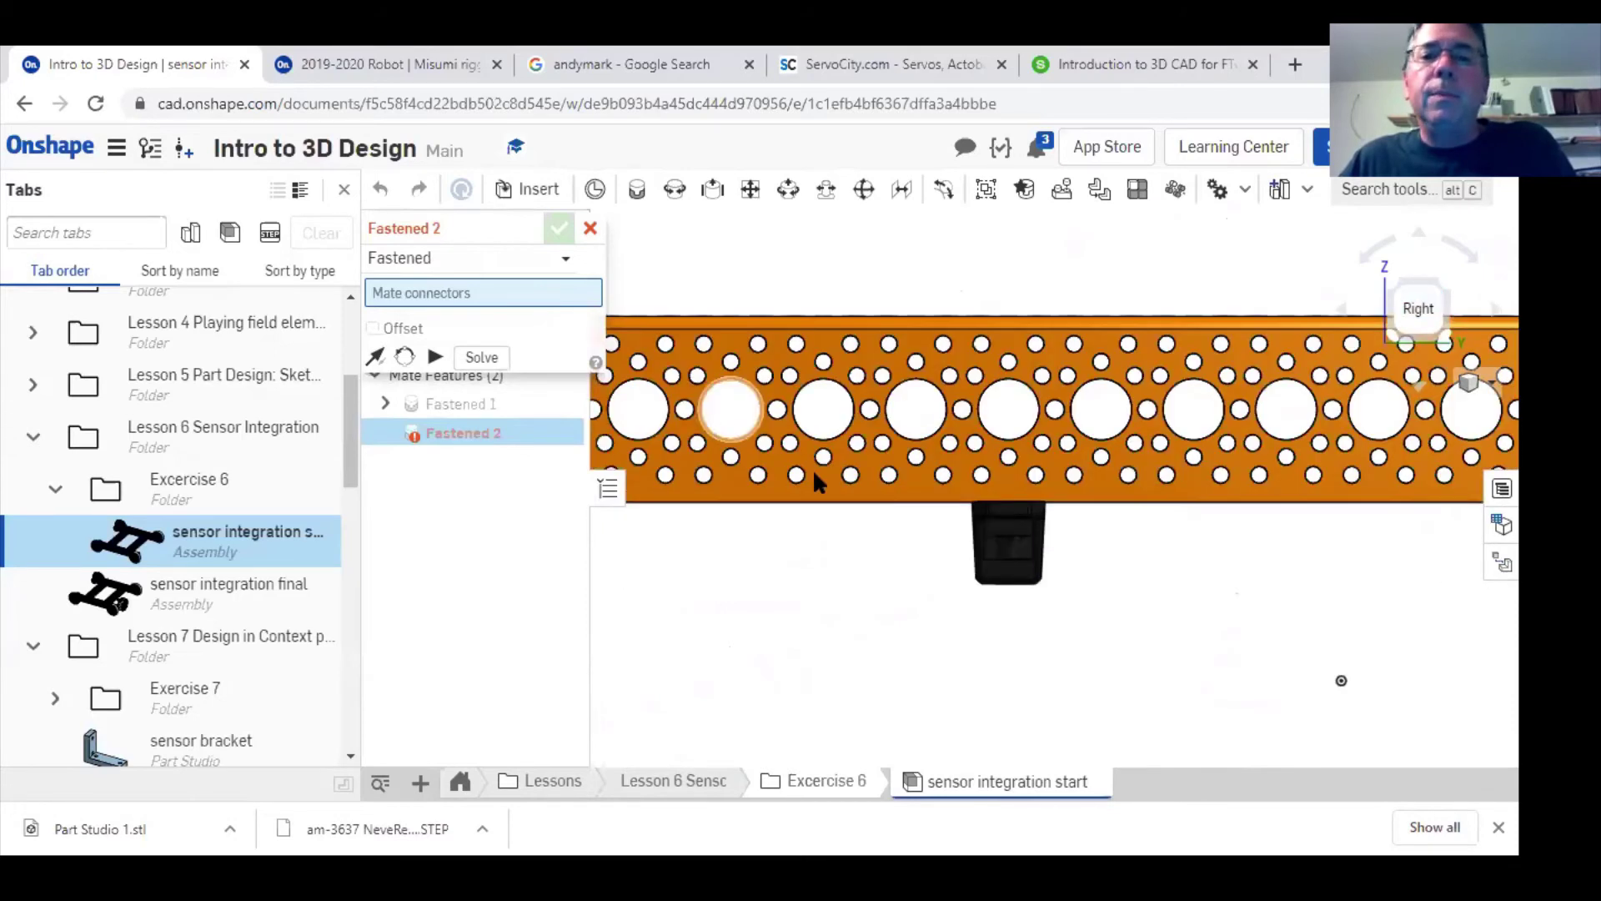
pyautogui.click(591, 227)
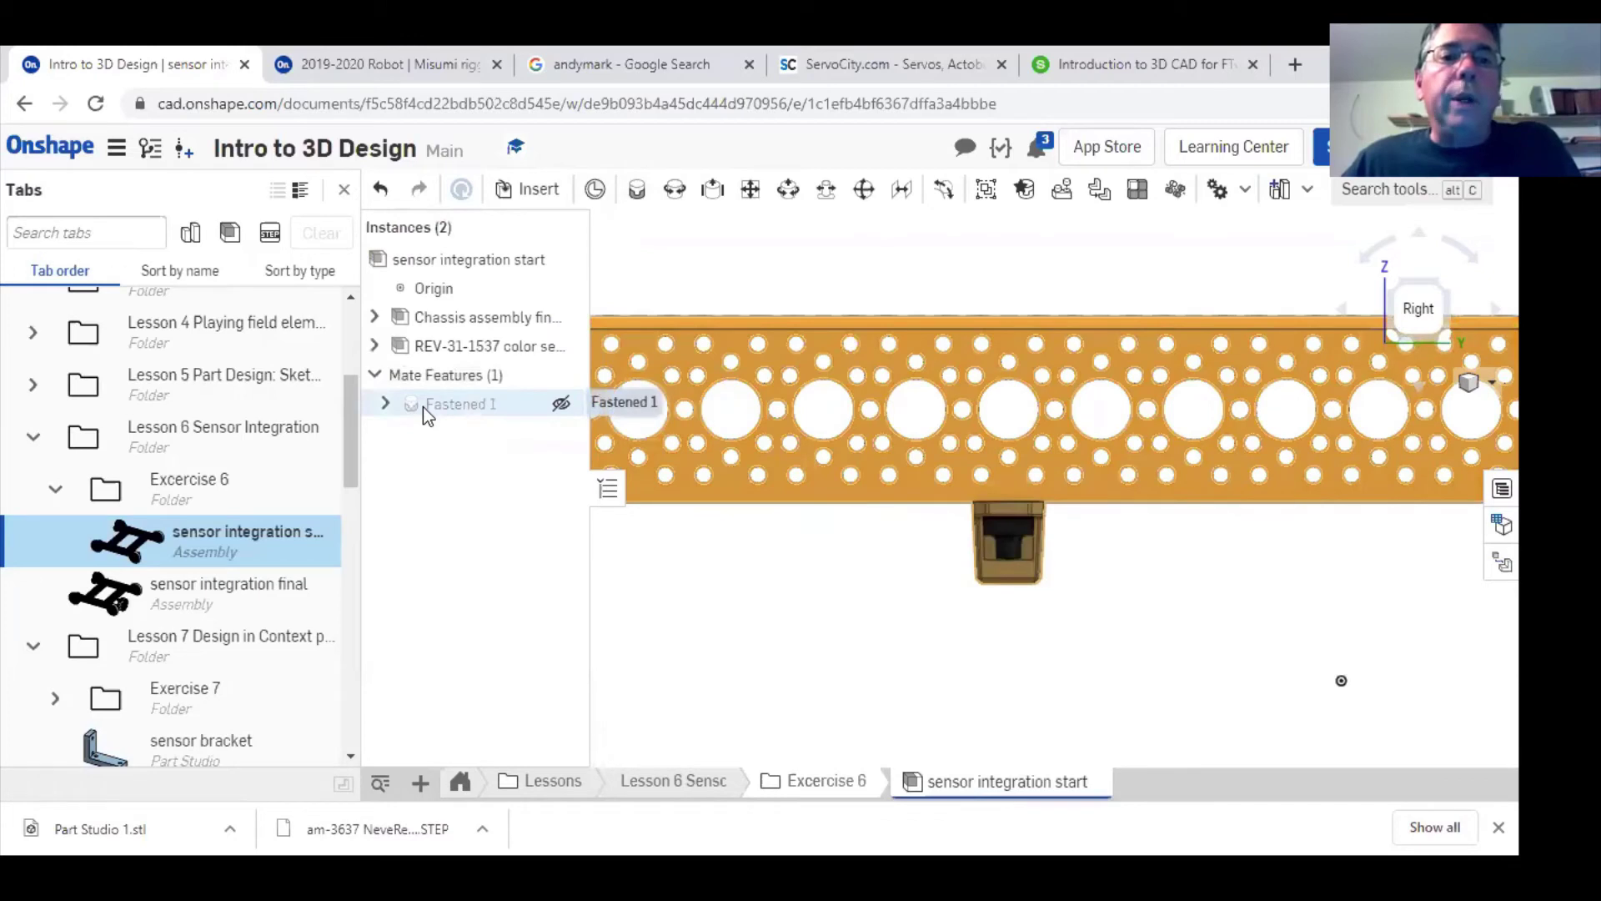
# - Open the existing fastened mate between the channel and the color sensor for editing and enable its offset
pyautogui.rightClick(423, 406)
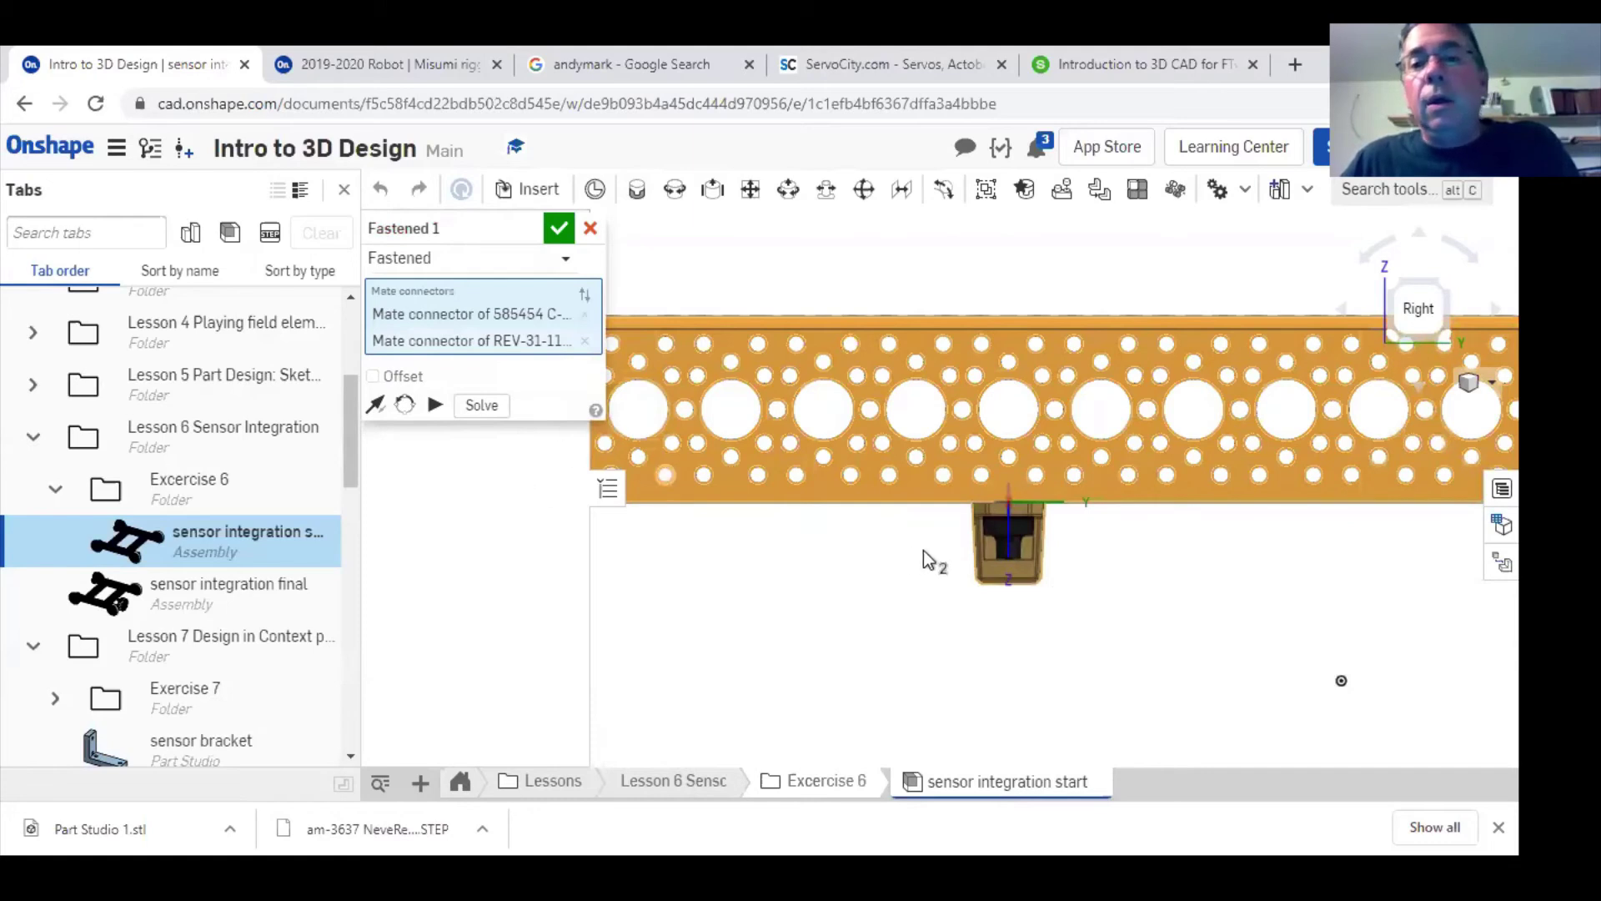
pyautogui.click(372, 377)
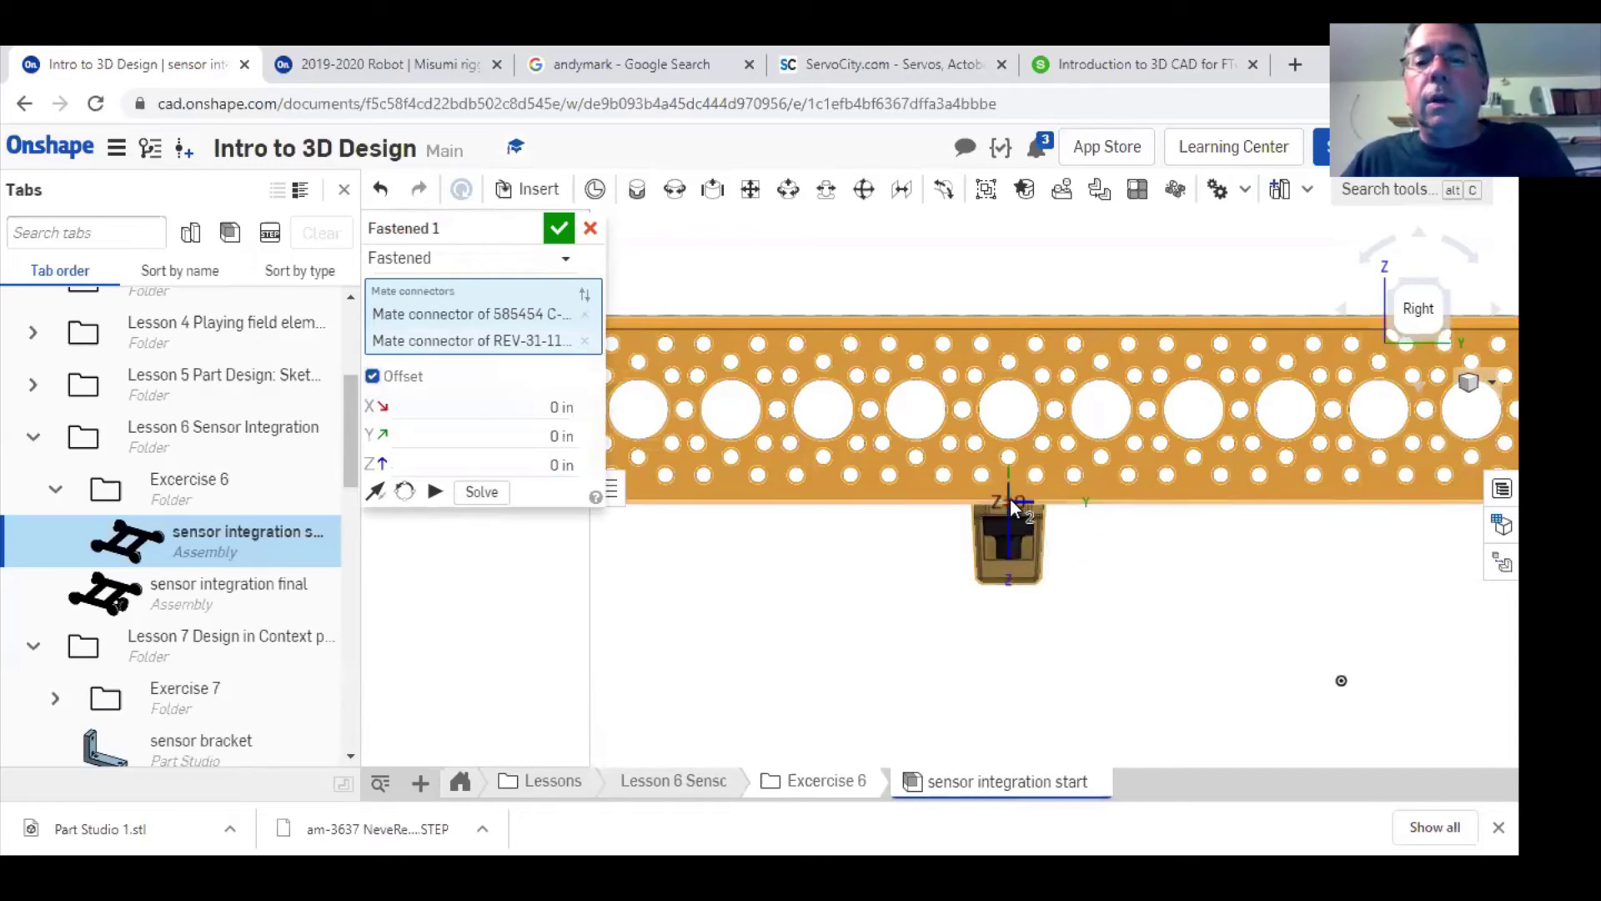
pyautogui.moveTo(1083, 550); pyautogui.dragTo(1117, 557, button='right')
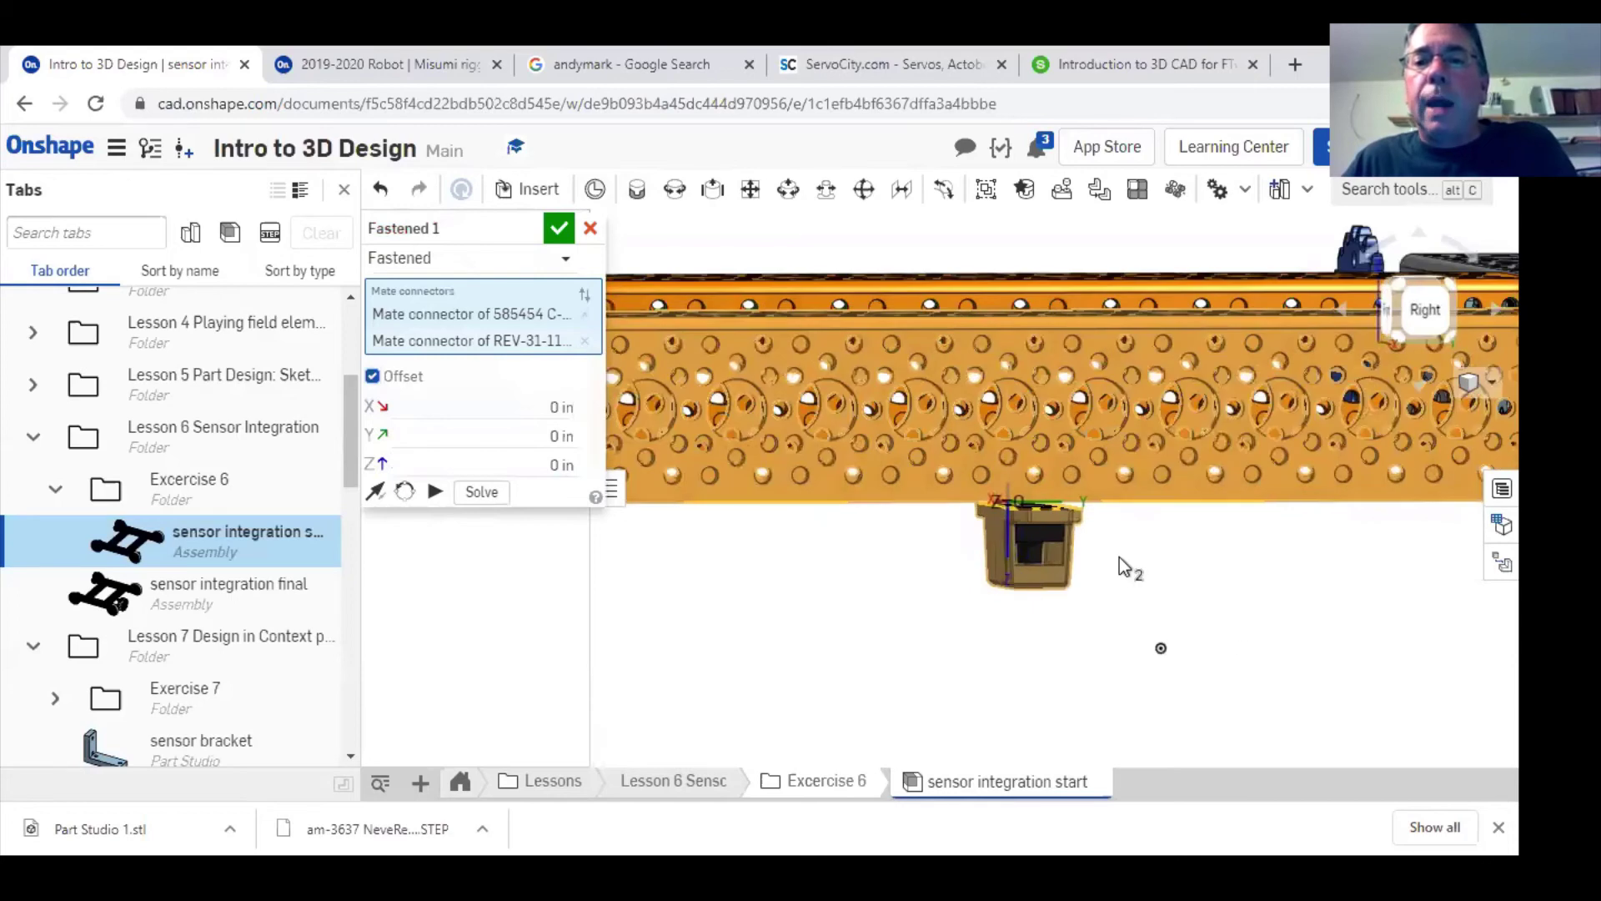
# - Try an X offset of -0.25 in on the sensor's fastened mate
pyautogui.hotkey('shift', '7')
pyautogui.click(526, 408)
pyautogui.press('BackSpace')
pyautogui.write('-.25')
pyautogui.press('Return')
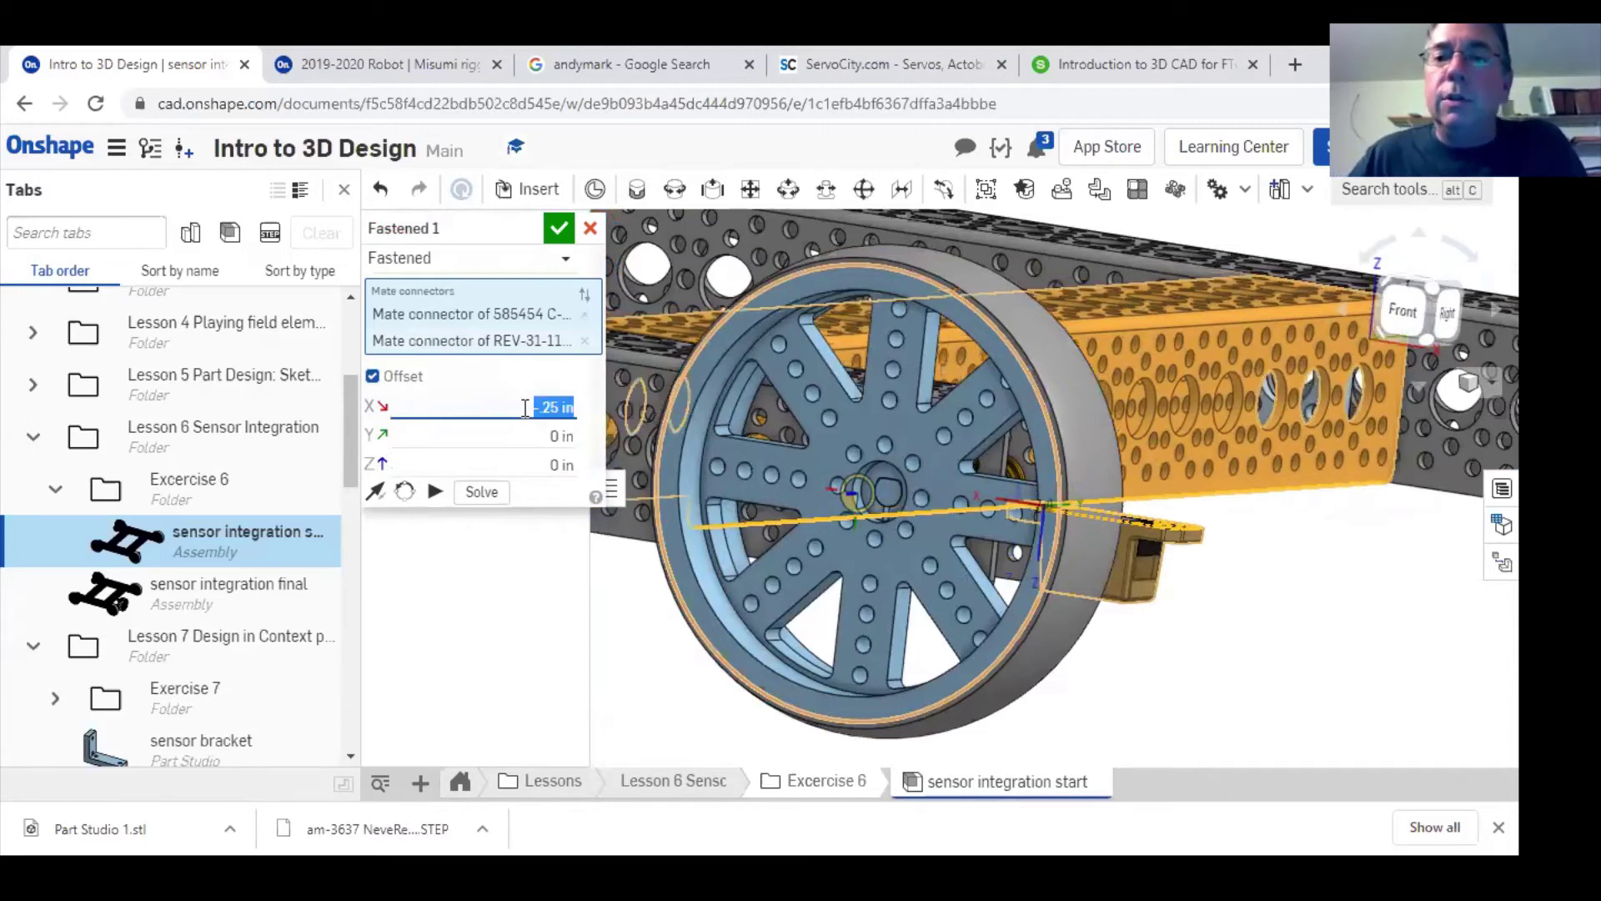
# - Set the fastened mate's X offset to 0.25 in and accept the edit
pyautogui.write('.25')
pyautogui.press('Return')
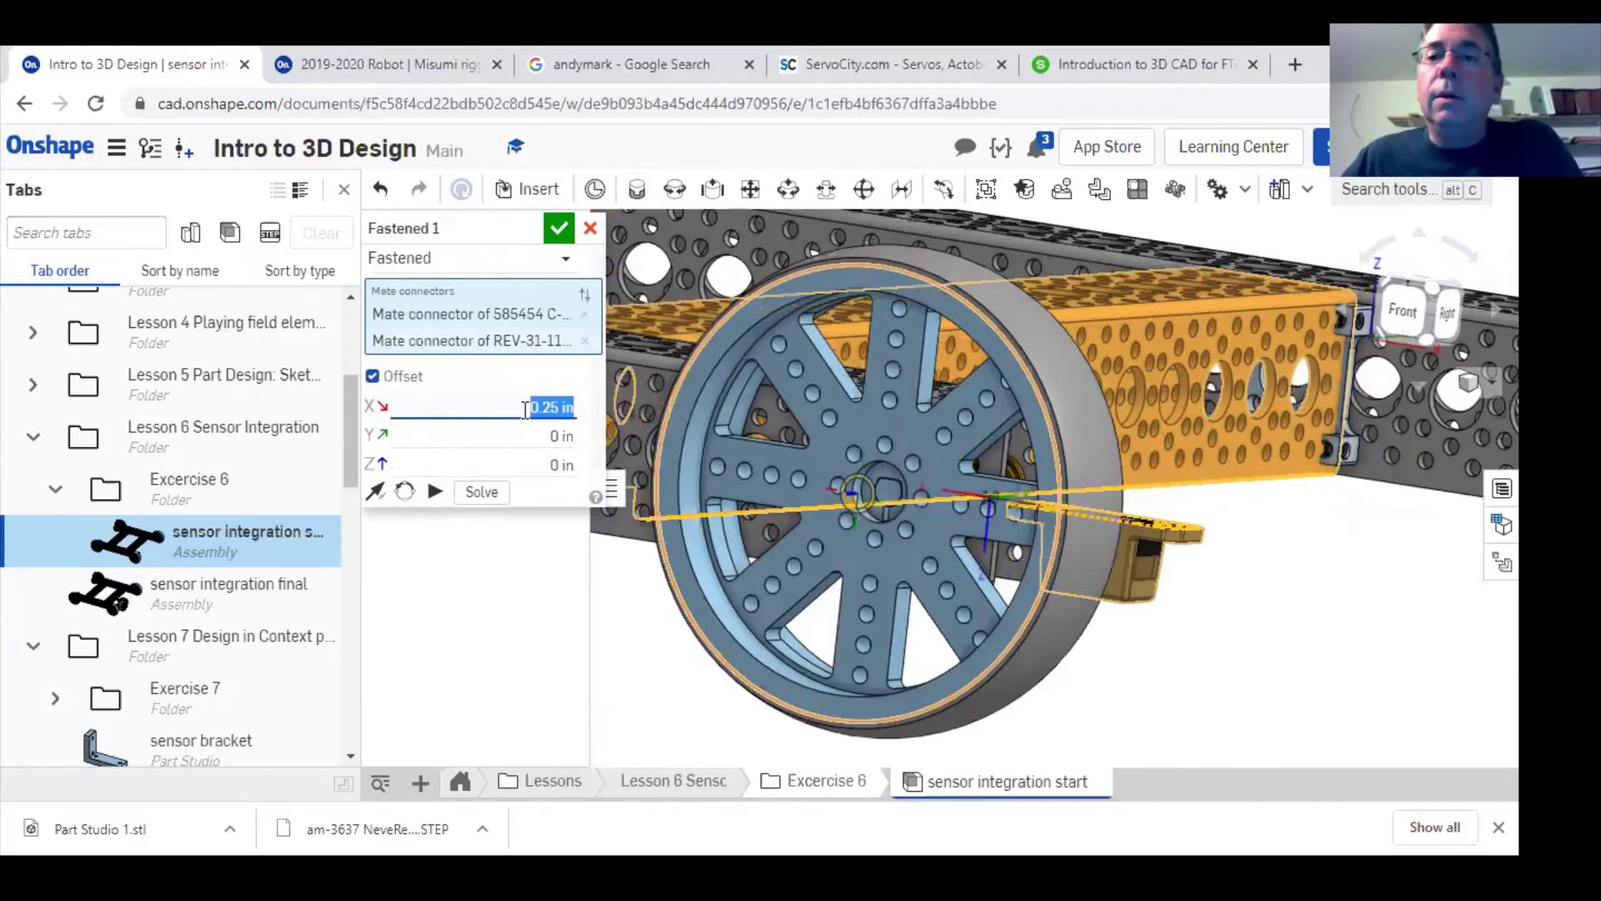
pyautogui.click(559, 227)
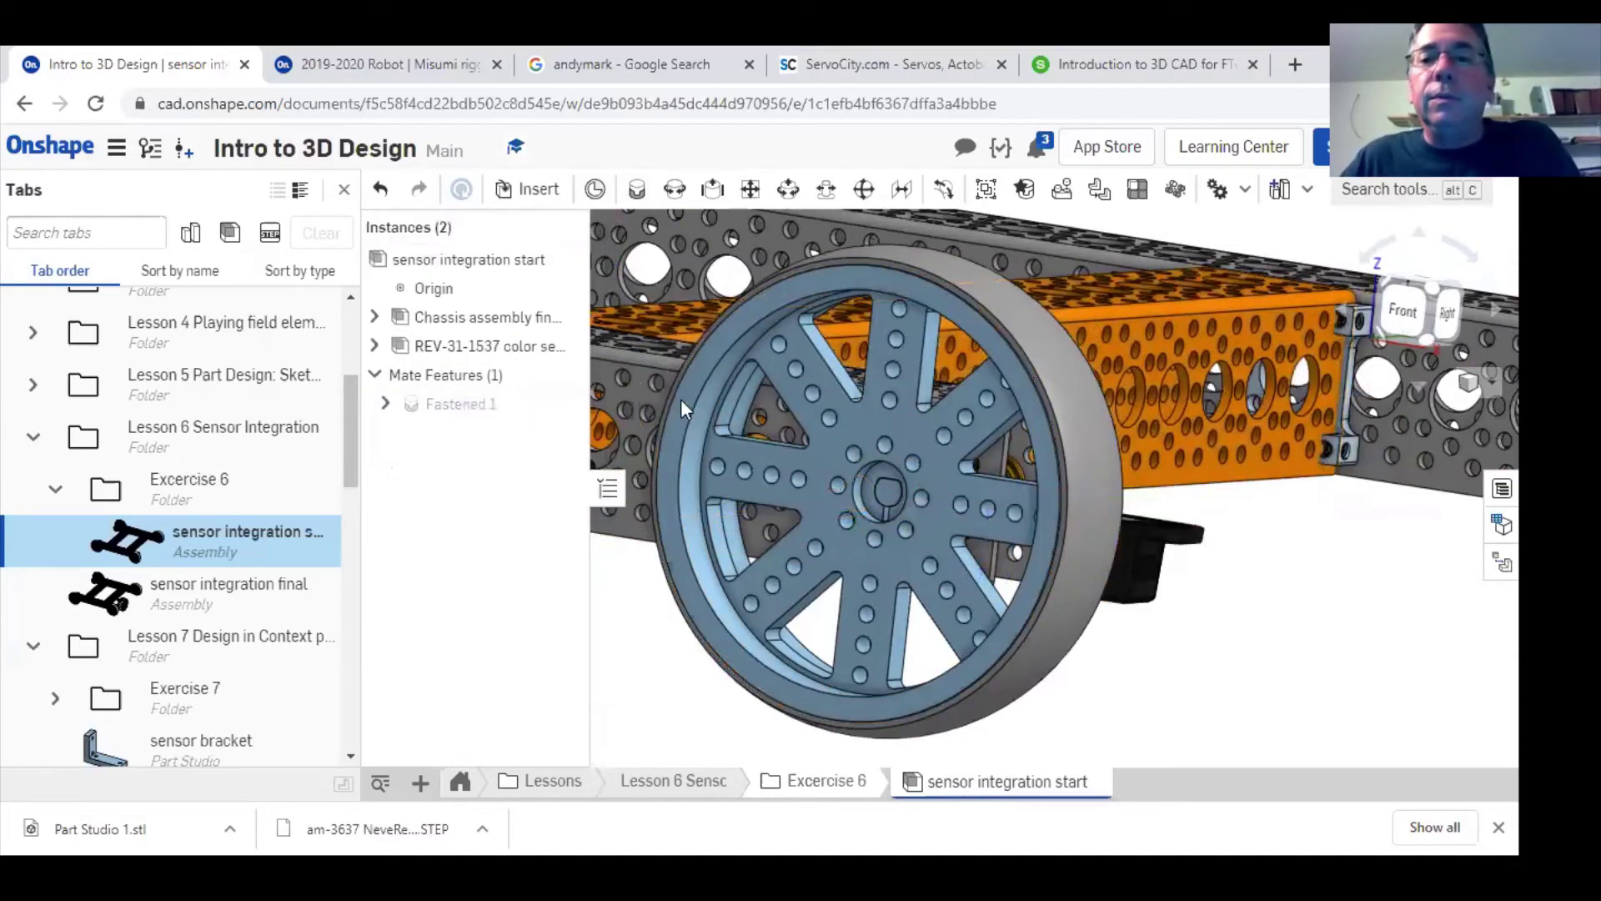
# - Examine the gap between the color sensor and the orange channel from isometric, top and right views
pyautogui.hotkey('shift', '7')
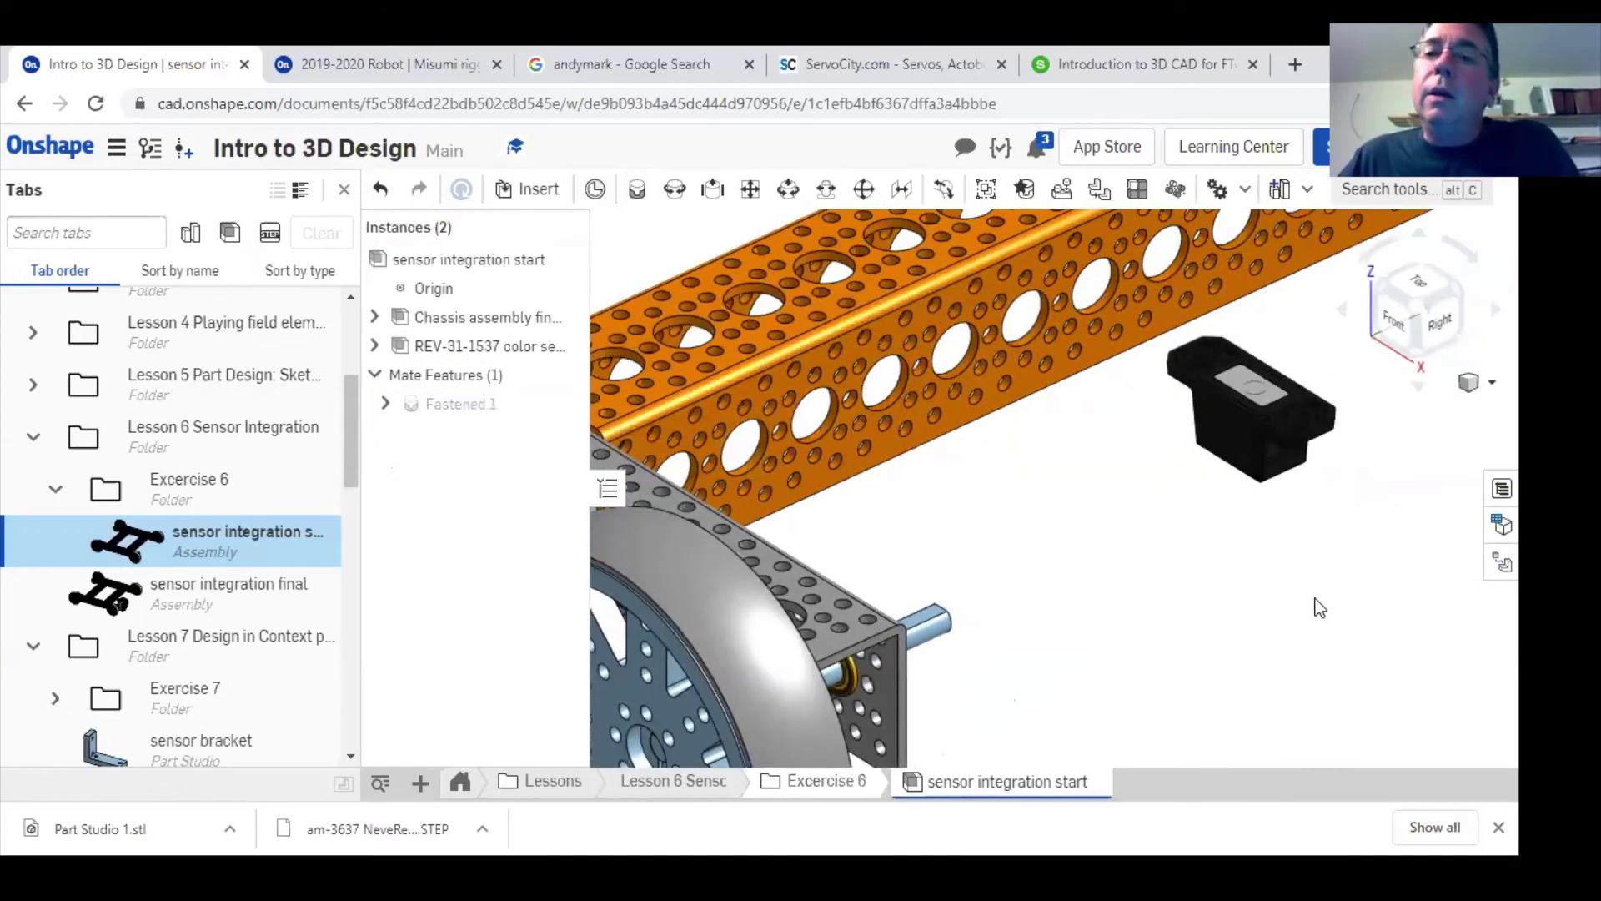
pyautogui.scroll(2, 1378, 336)
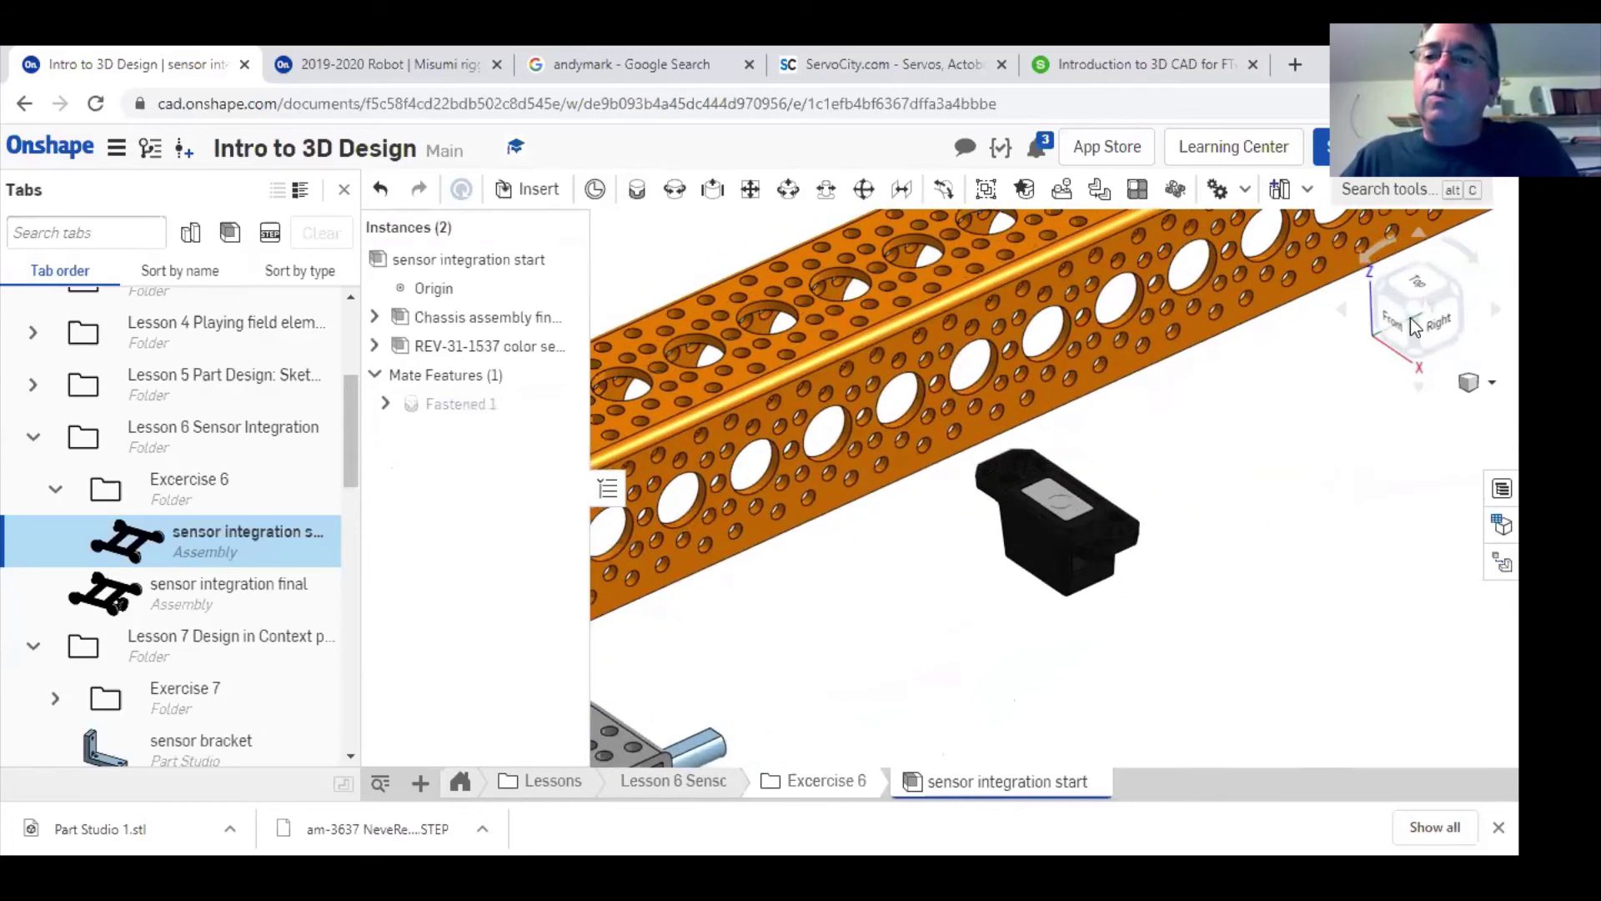
pyautogui.click(1419, 292)
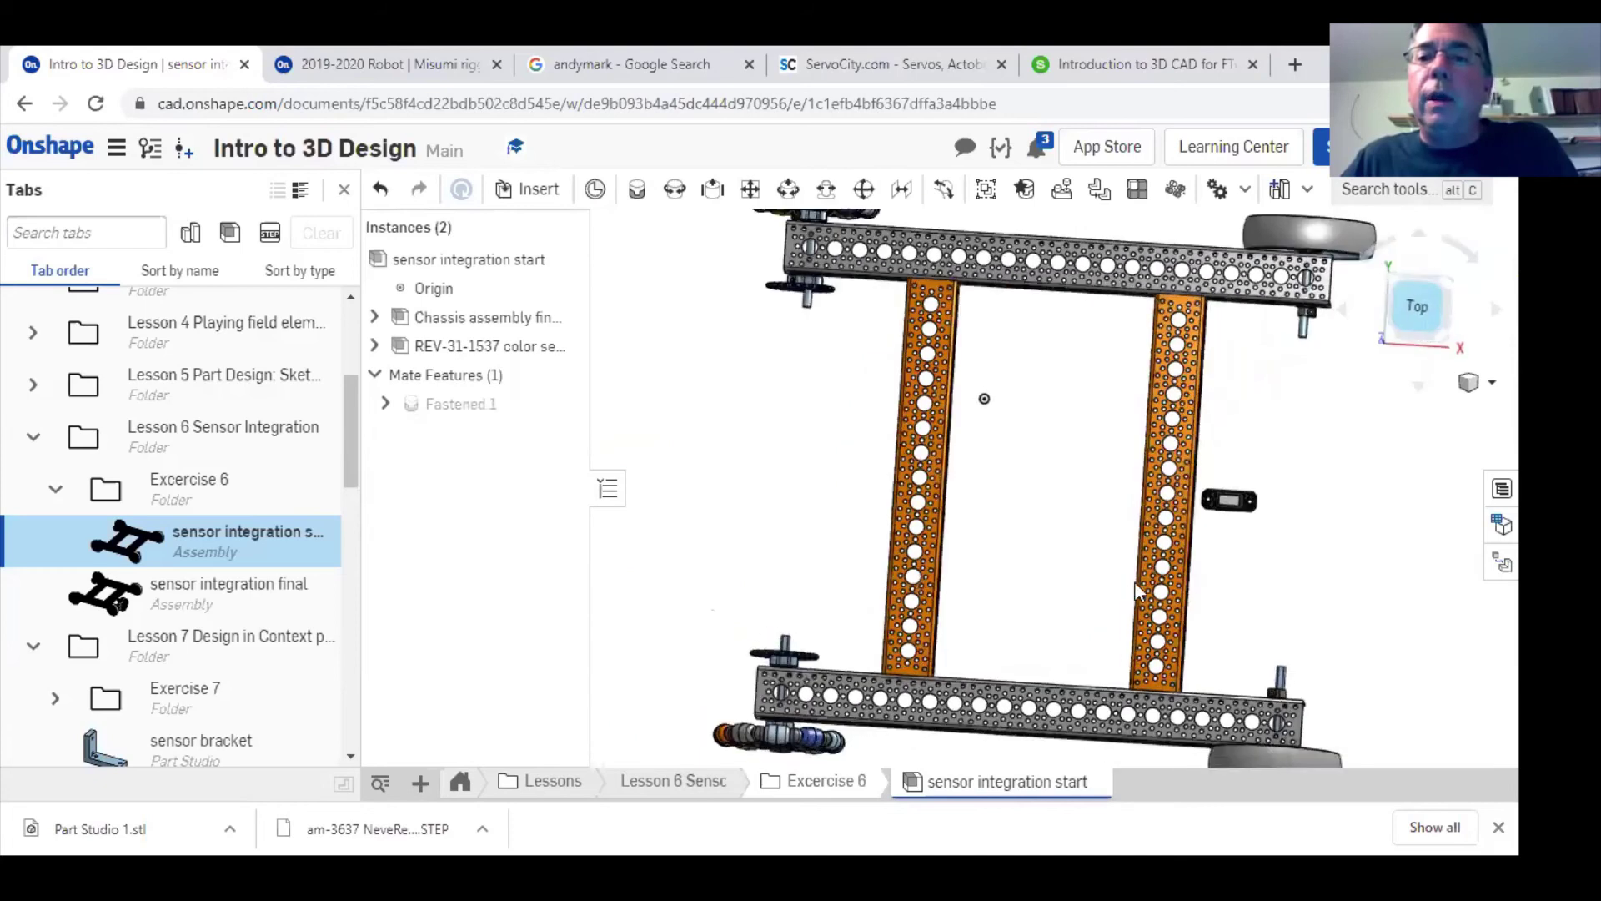
pyautogui.scroll(5, 1176, 500)
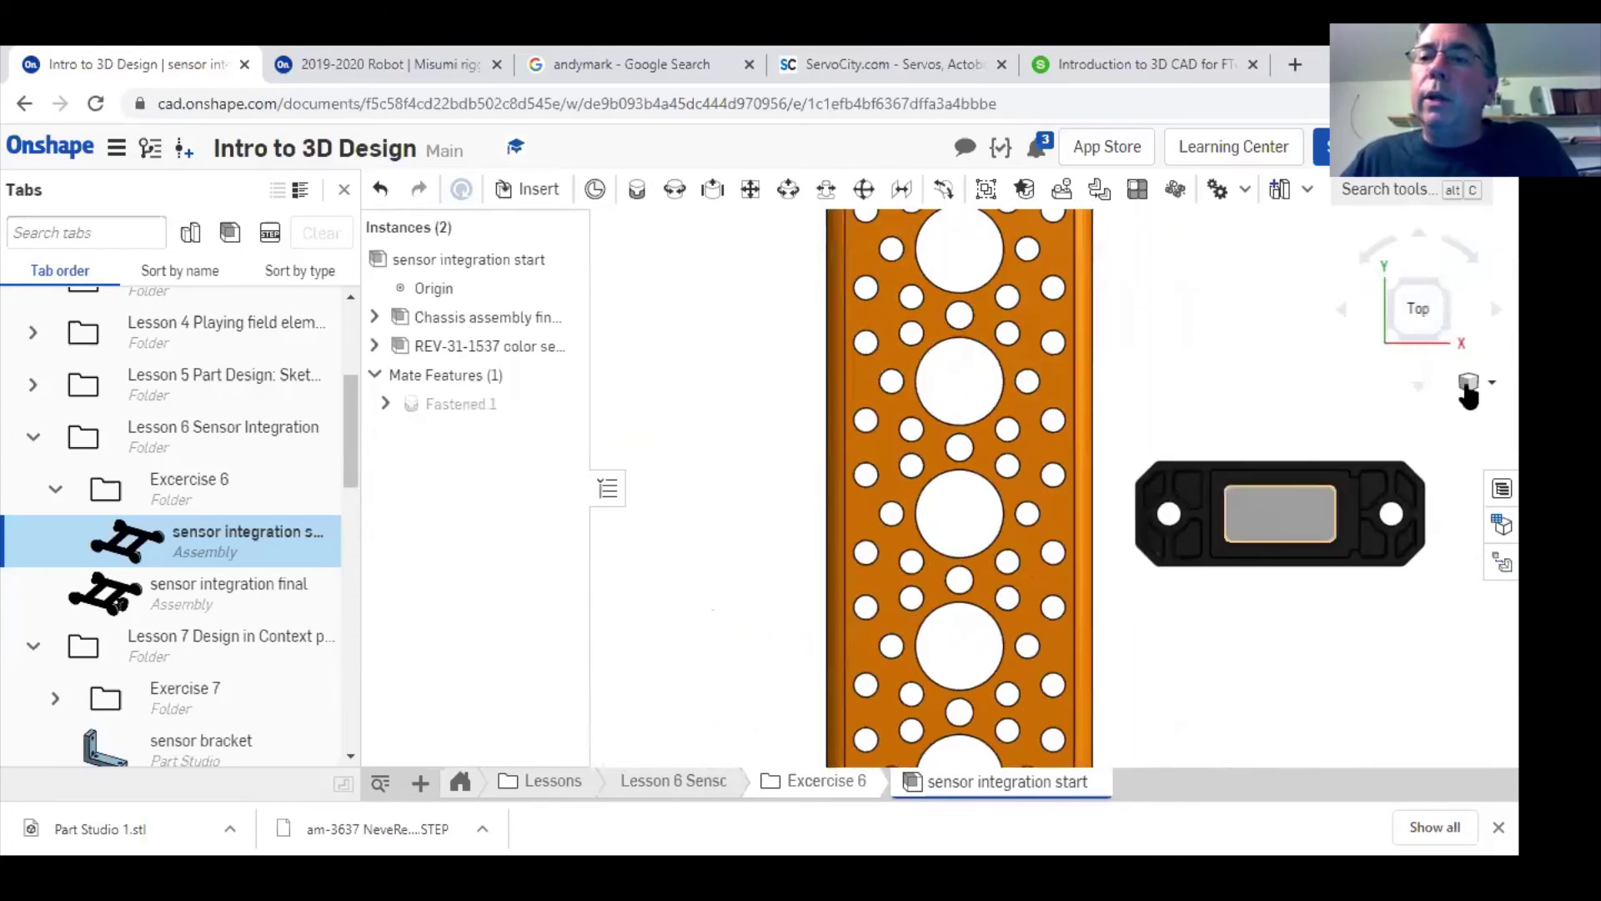
pyautogui.click(1470, 383)
pyautogui.click(1429, 410)
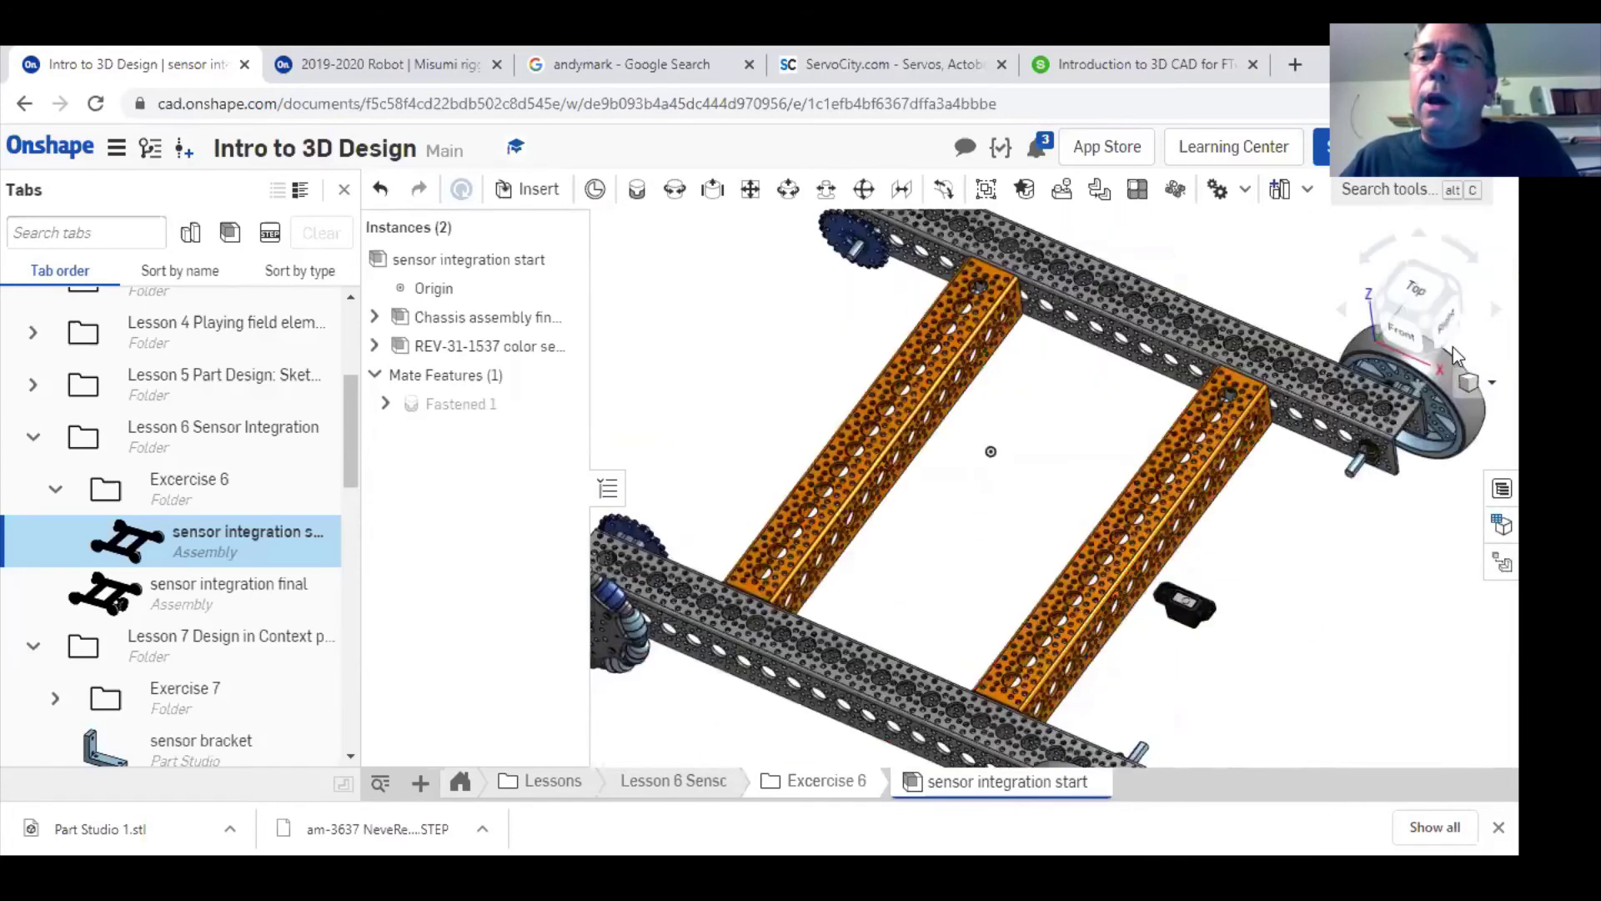
pyautogui.click(1441, 321)
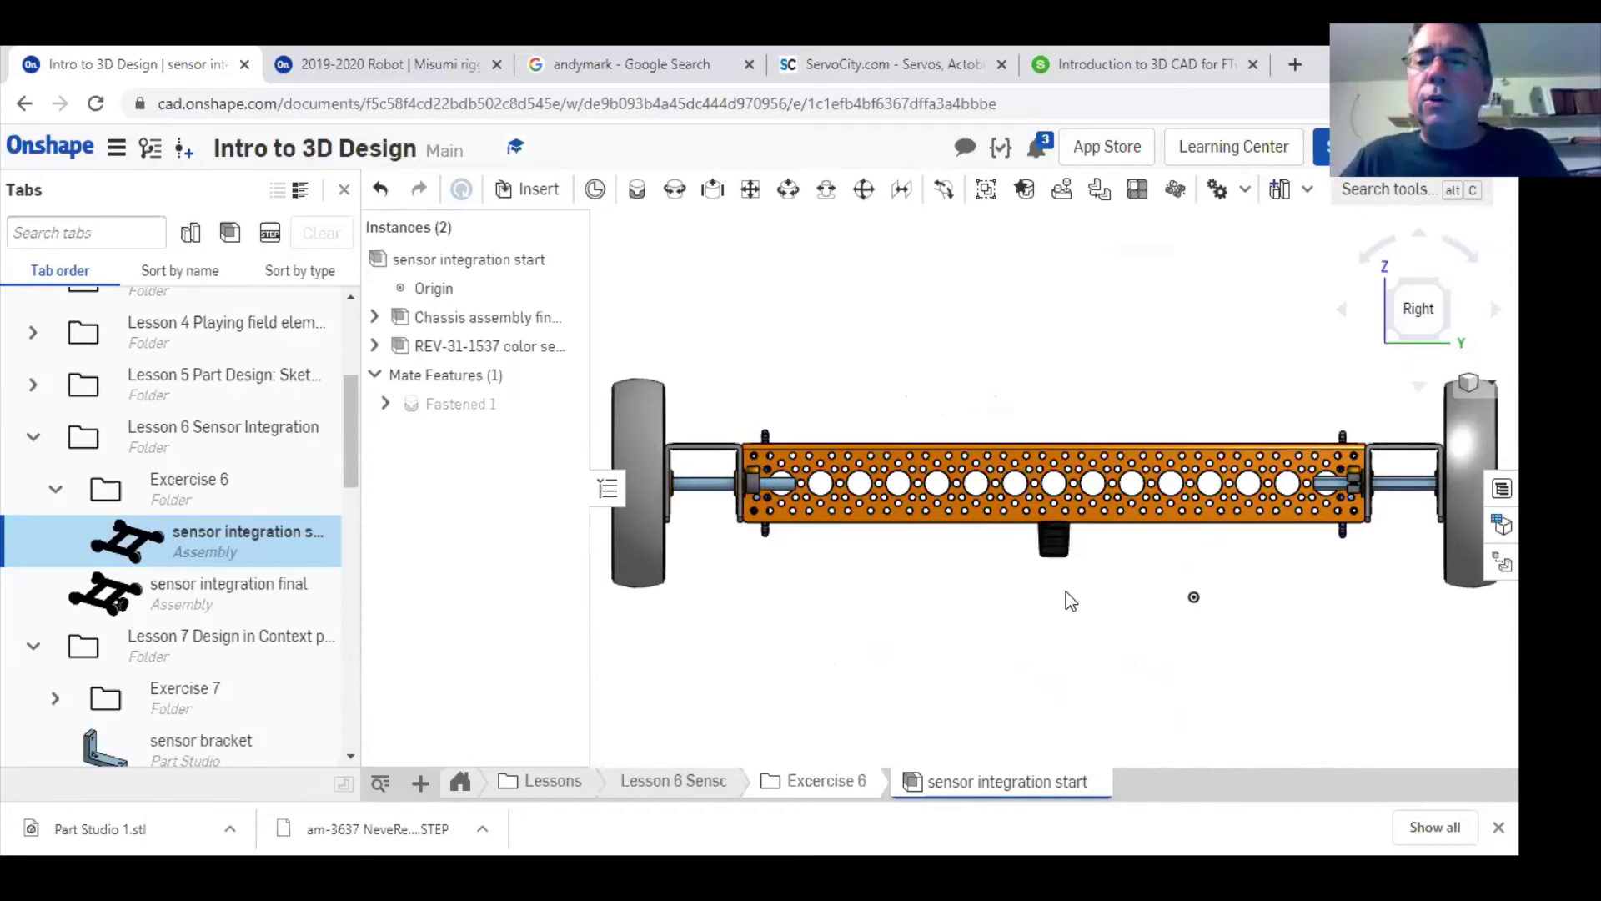
pyautogui.moveTo(1069, 602); pyautogui.dragTo(1092, 575, button='right')
pyautogui.scroll(4, 1082, 494)
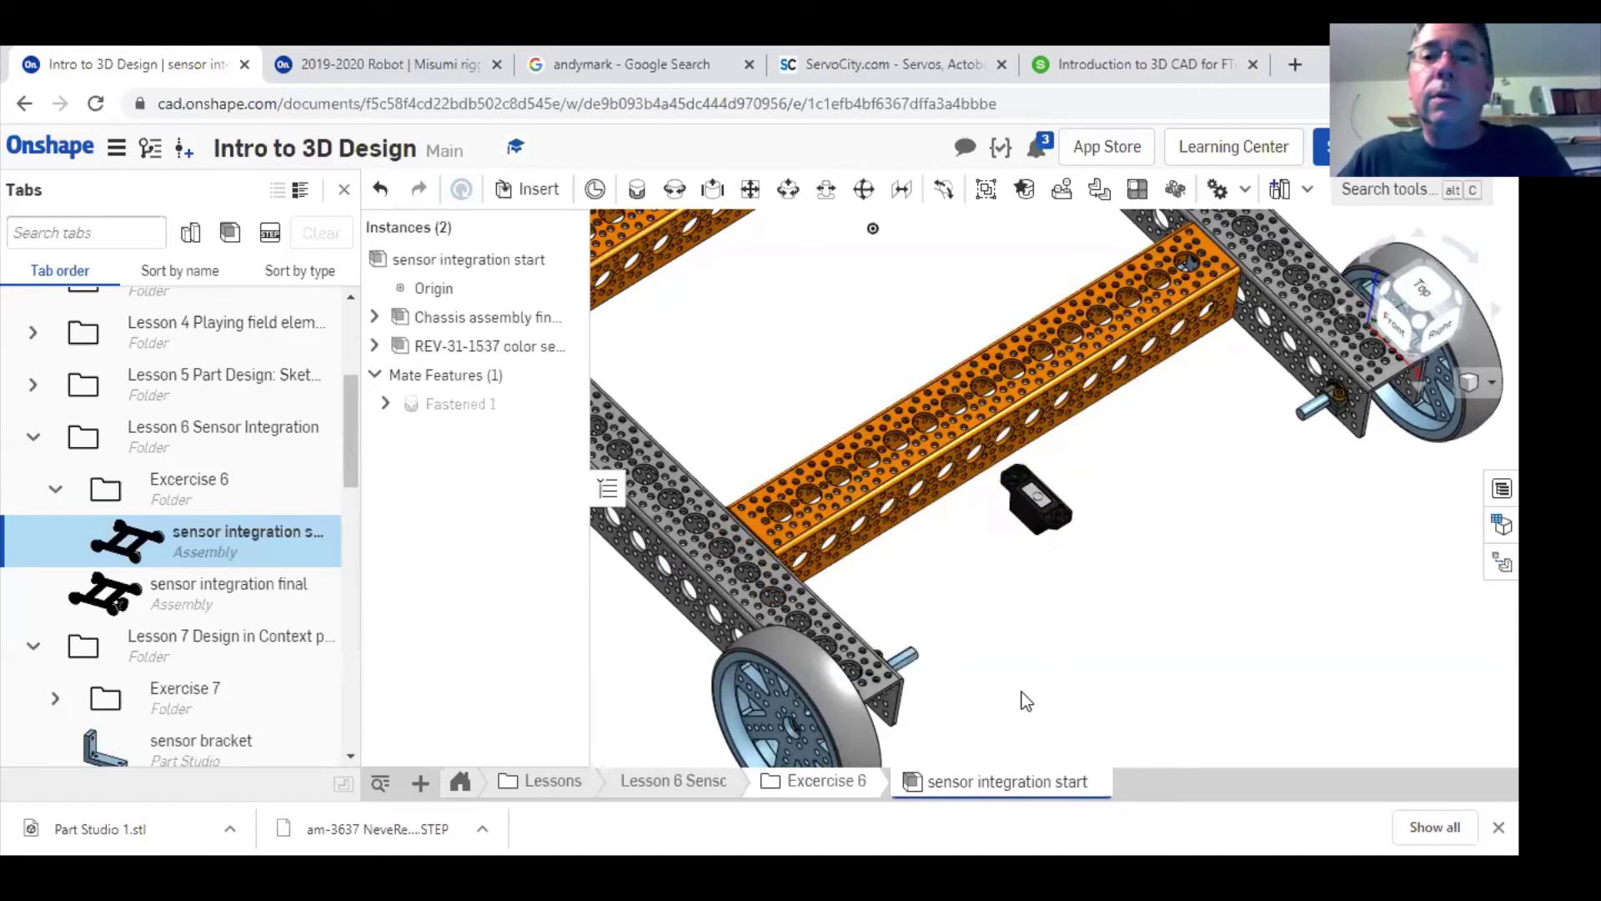
pyautogui.moveTo(1108, 621)
pyautogui.mouseDown(button='right')
pyautogui.moveTo(1083, 615)
pyautogui.moveTo(1149, 593)
pyautogui.moveTo(1163, 401)
pyautogui.moveTo(1018, 477)
pyautogui.mouseUp(button='right')
pyautogui.click(1455, 381)
pyautogui.scroll(4, 1018, 477)
pyautogui.scroll(2, 1018, 477)
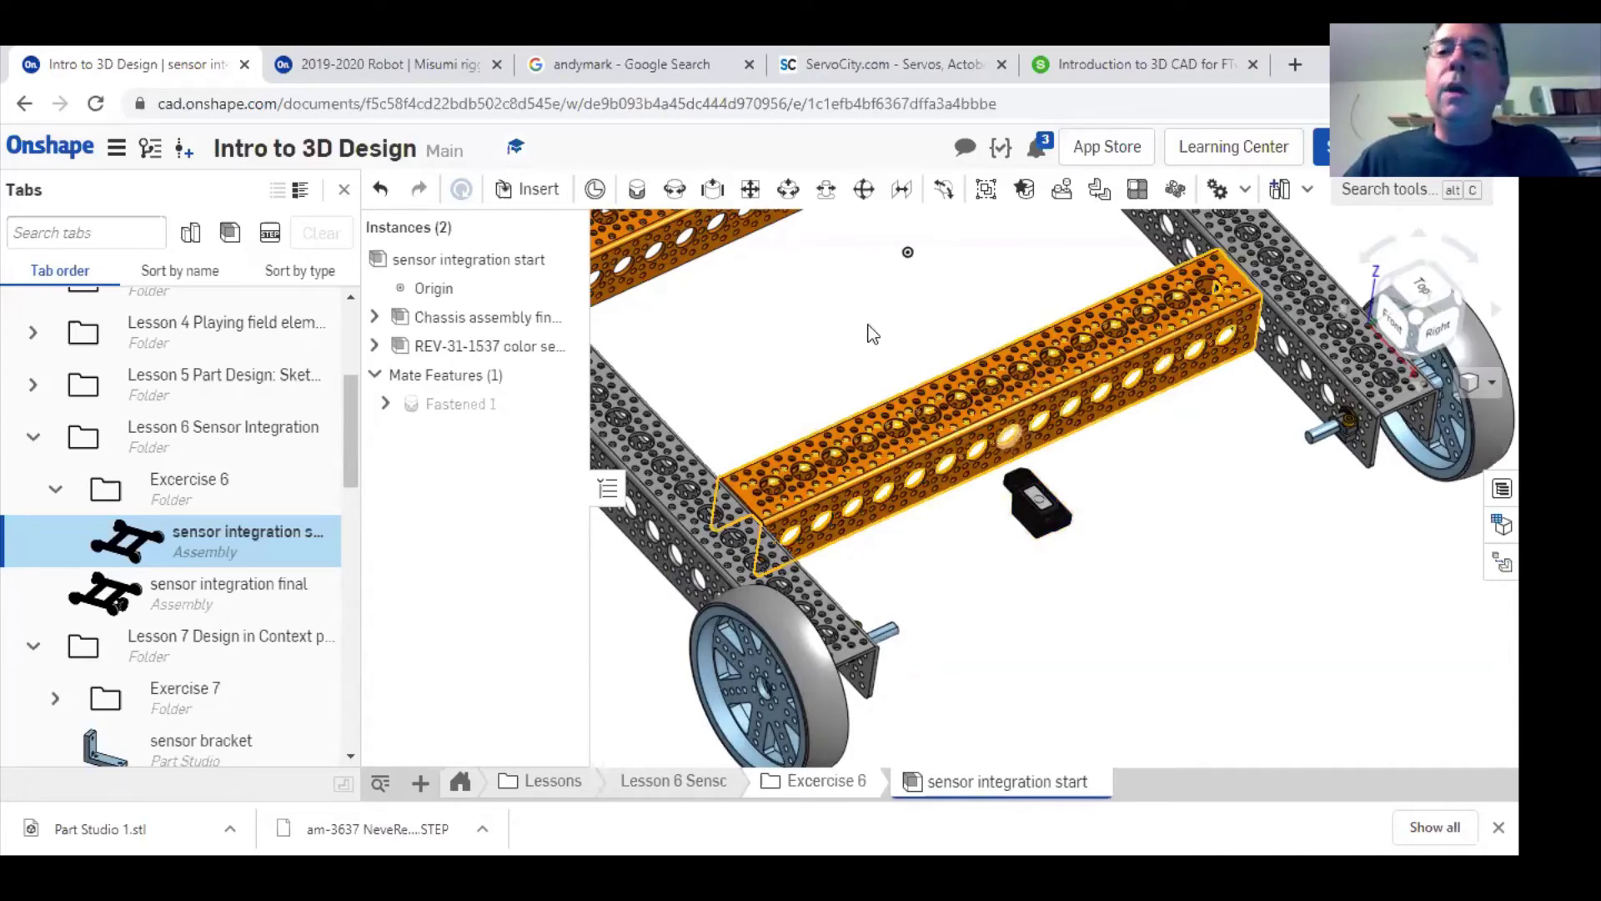
pyautogui.click(1308, 191)
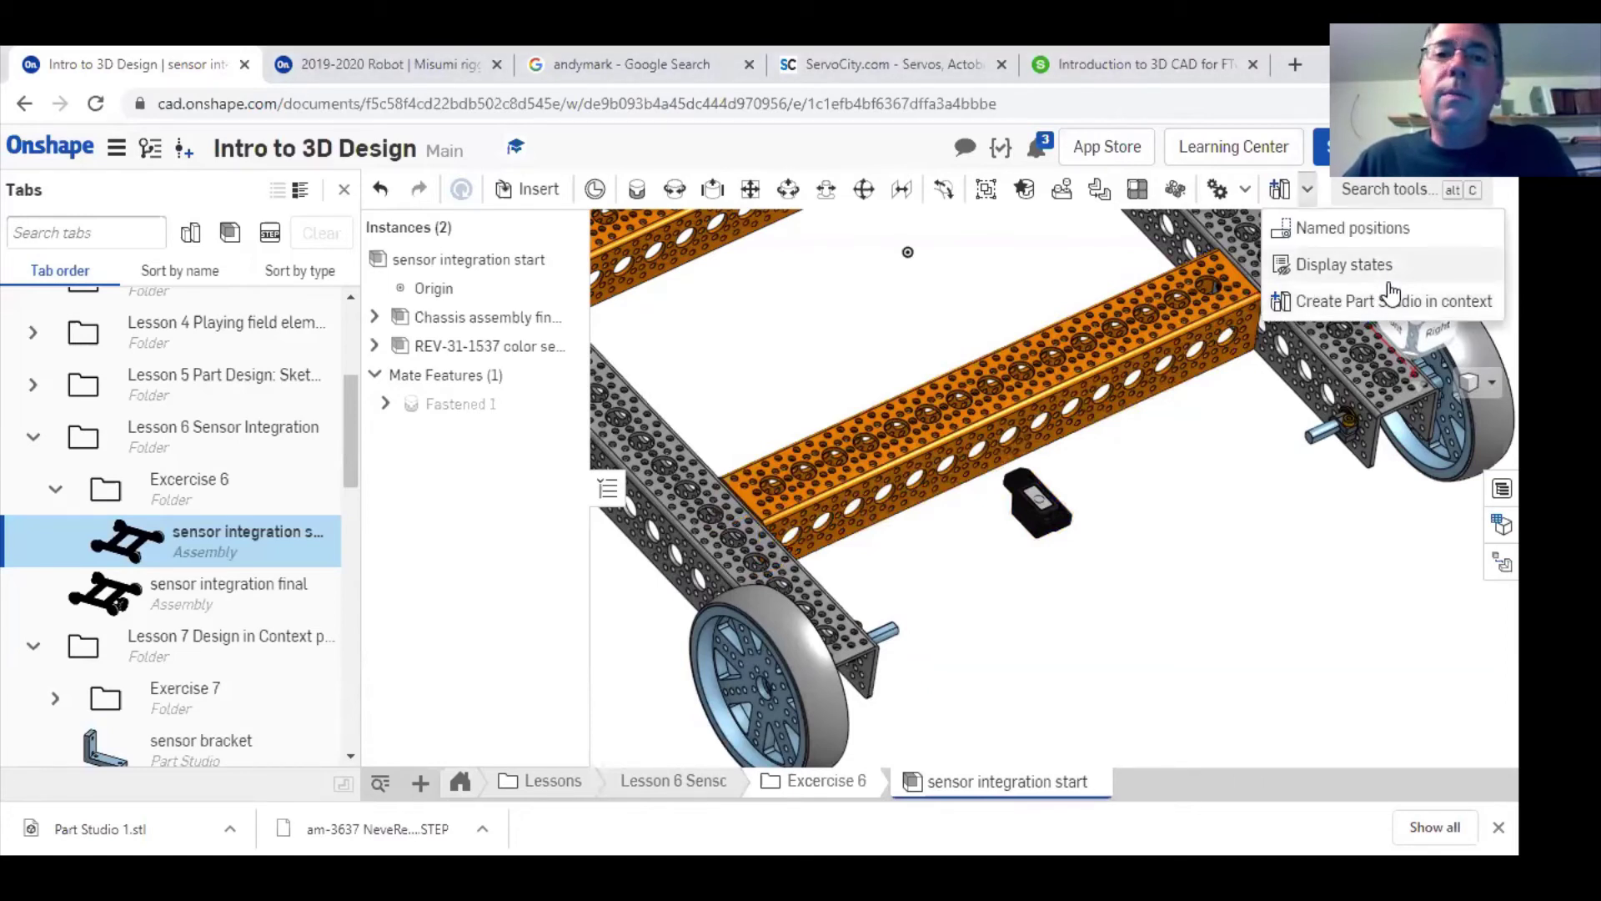
pyautogui.click(1390, 299)
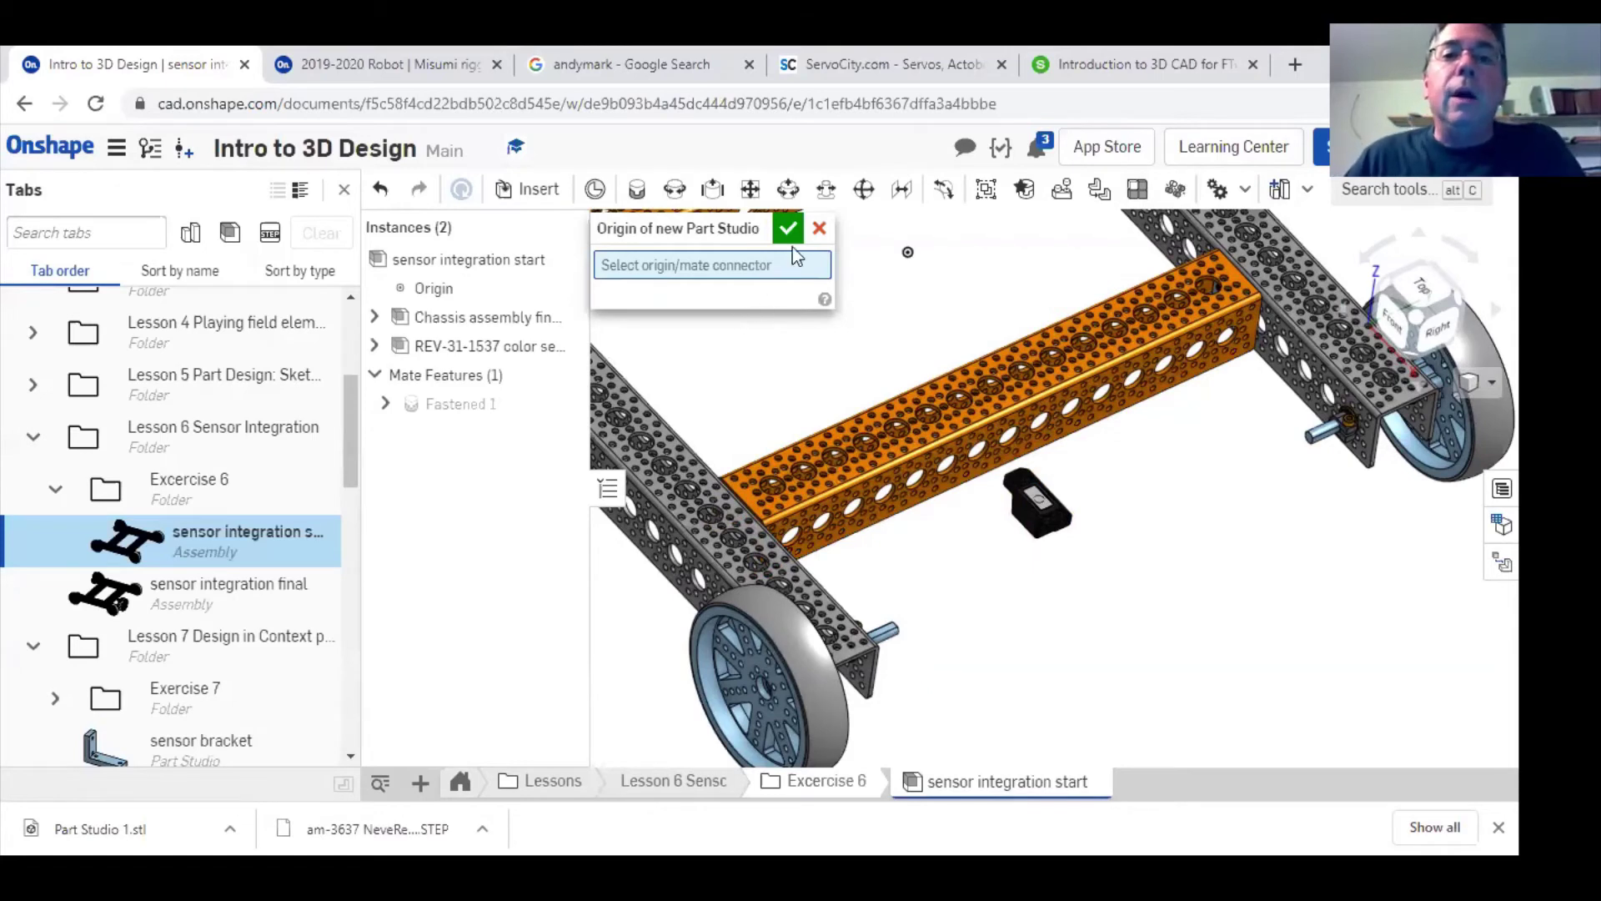
pyautogui.click(1307, 189)
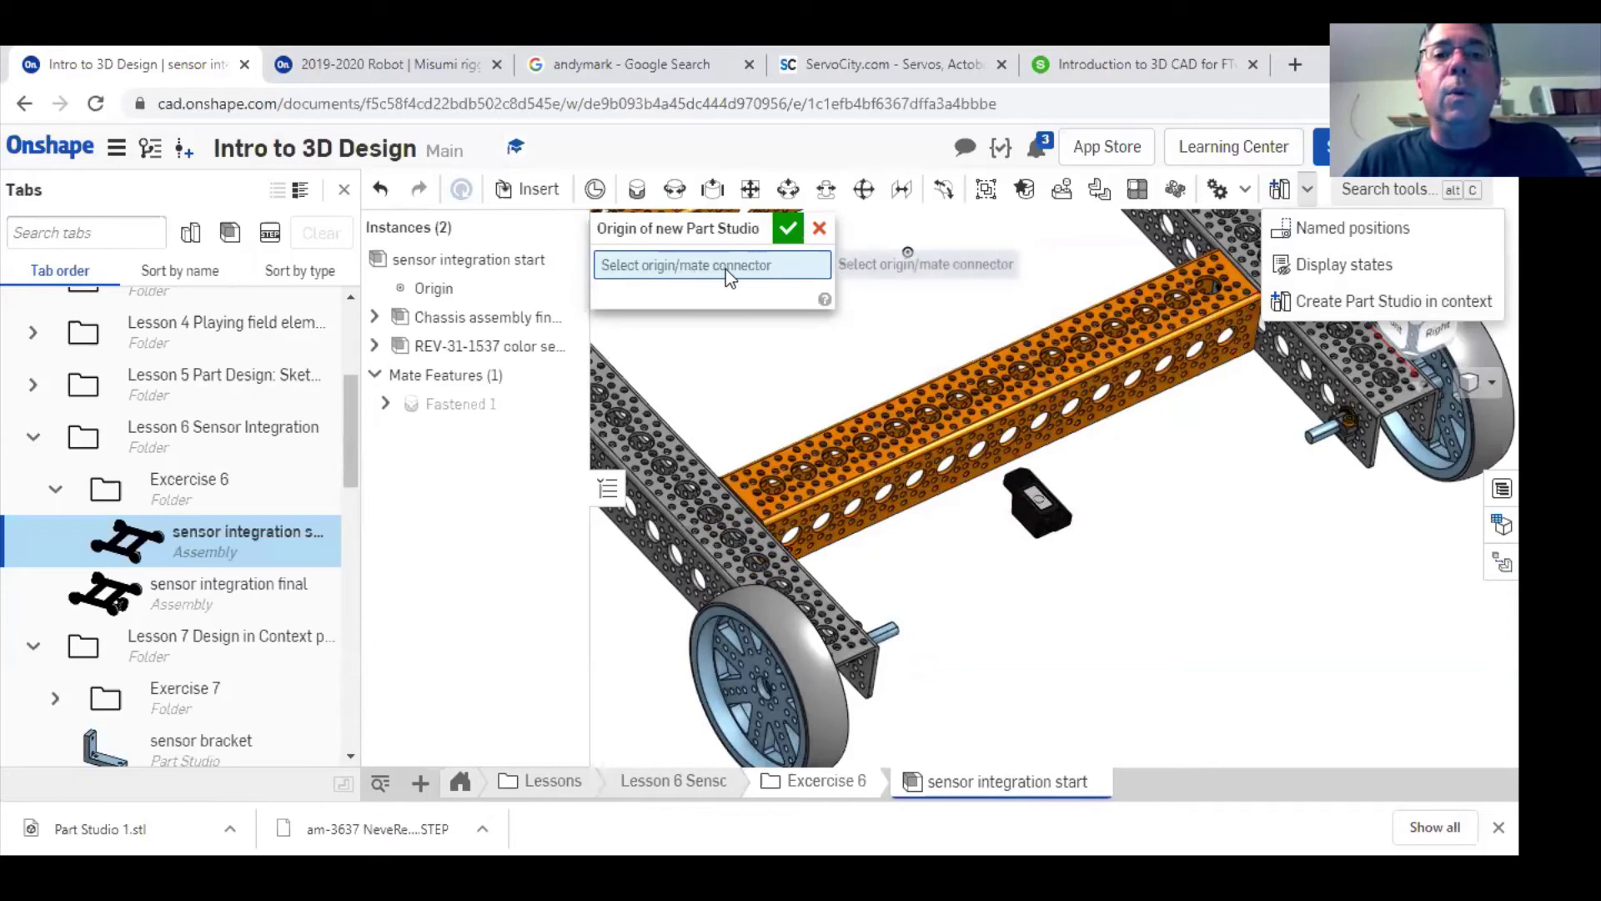
pyautogui.click(819, 231)
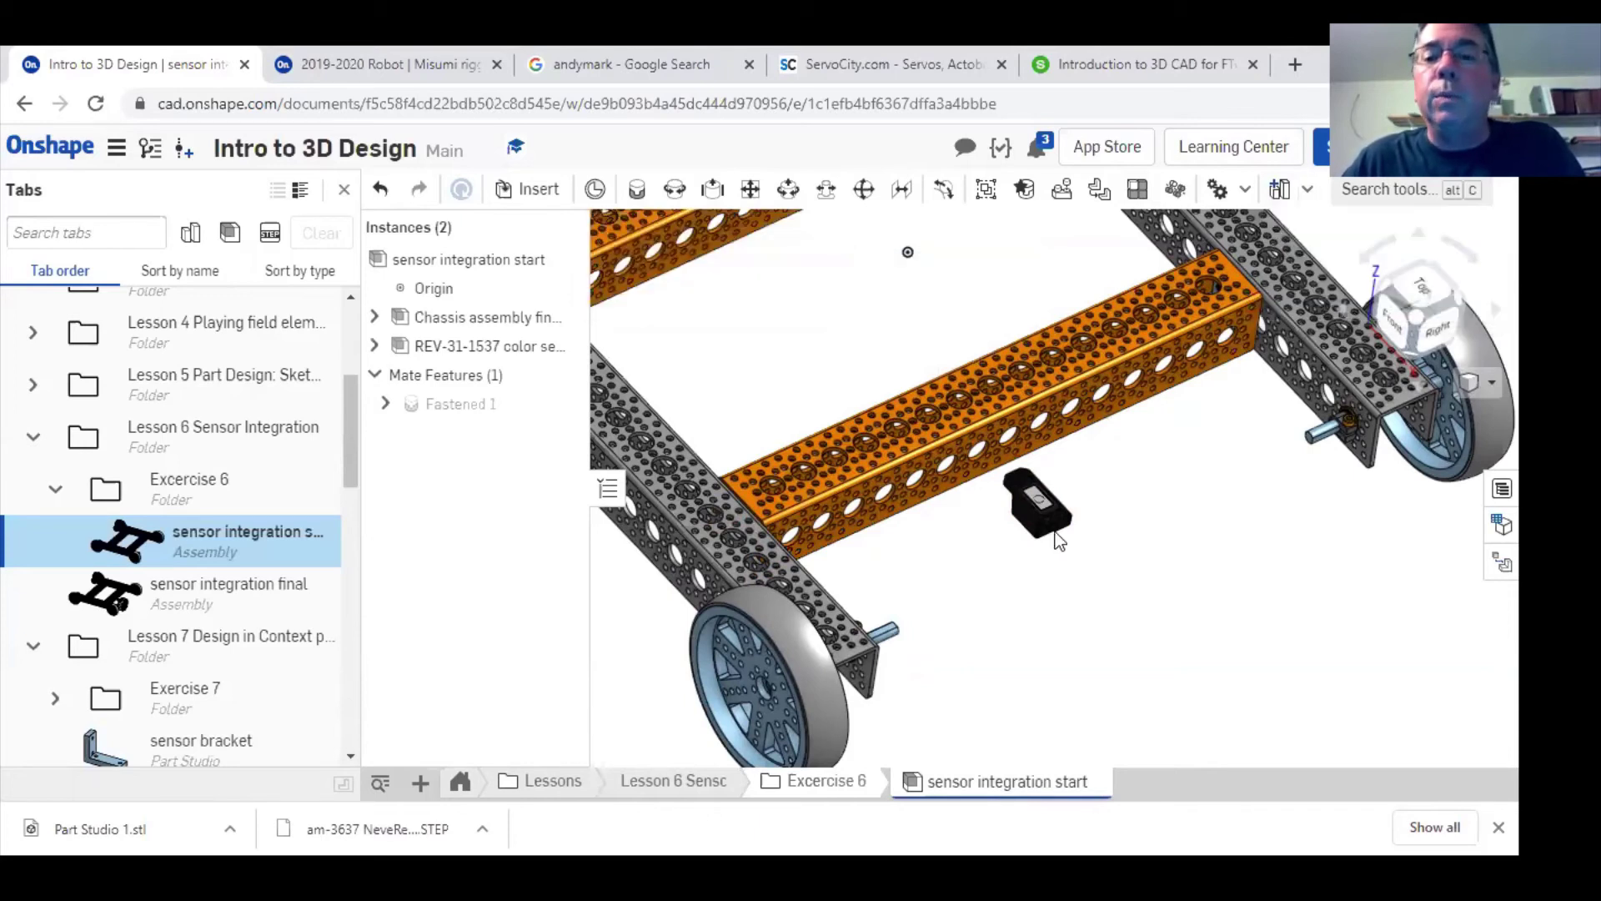
# - Add a mate connector centred on the upper edge of the color sensor's mounting hole farther from the channel
pyautogui.scroll(5, 1105, 553)
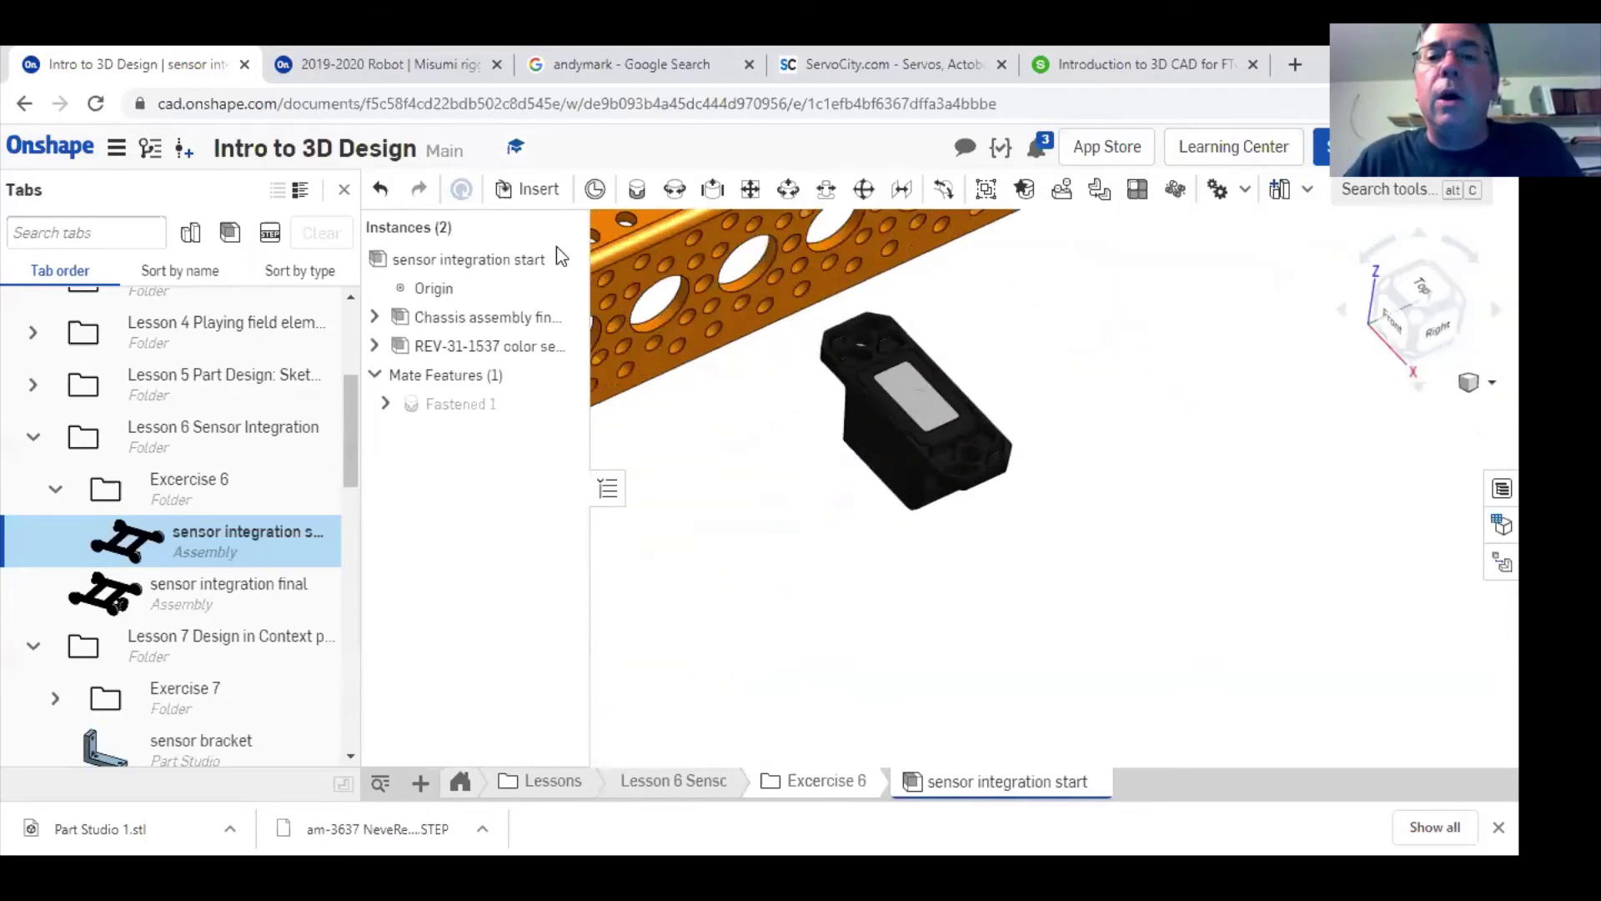
pyautogui.click(595, 190)
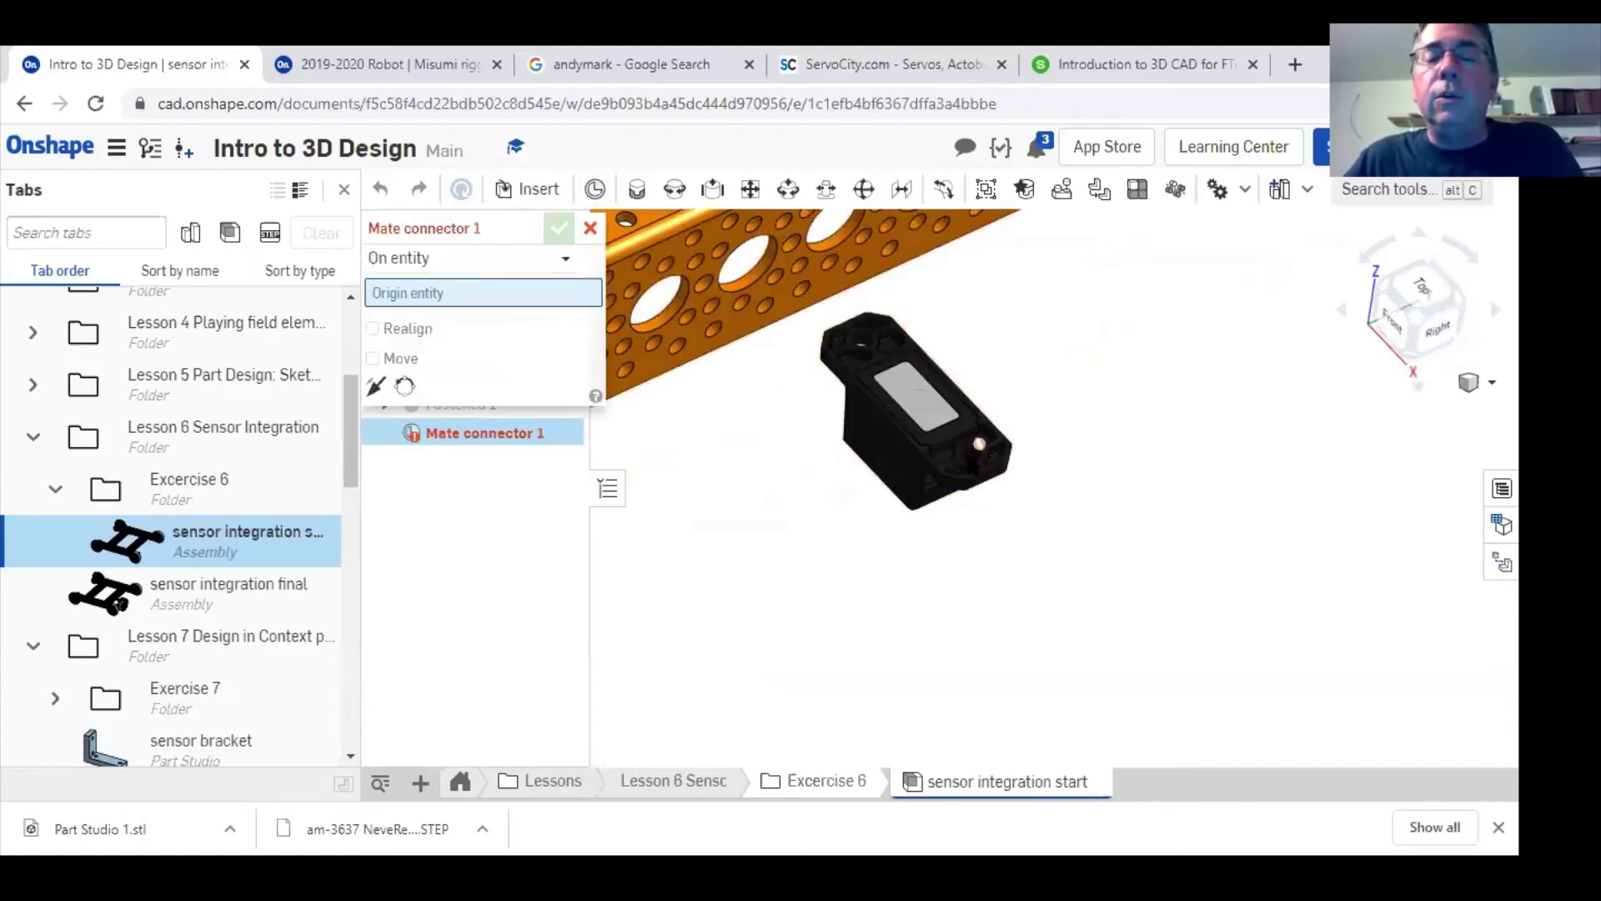
pyautogui.scroll(4, 968, 459)
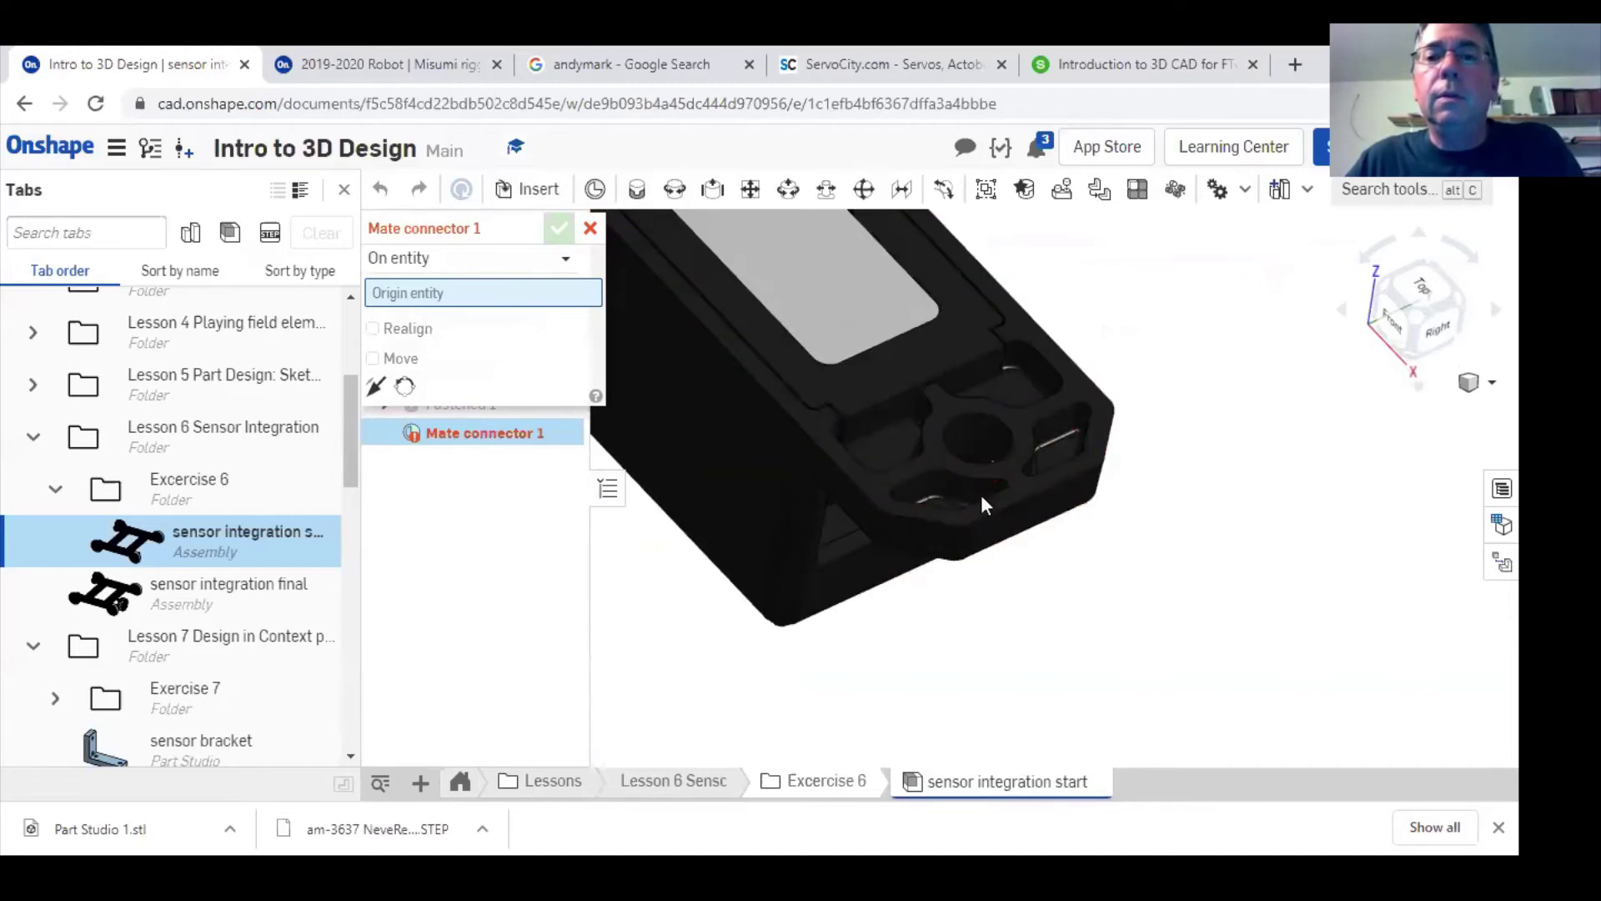
pyautogui.scroll(8, 989, 405)
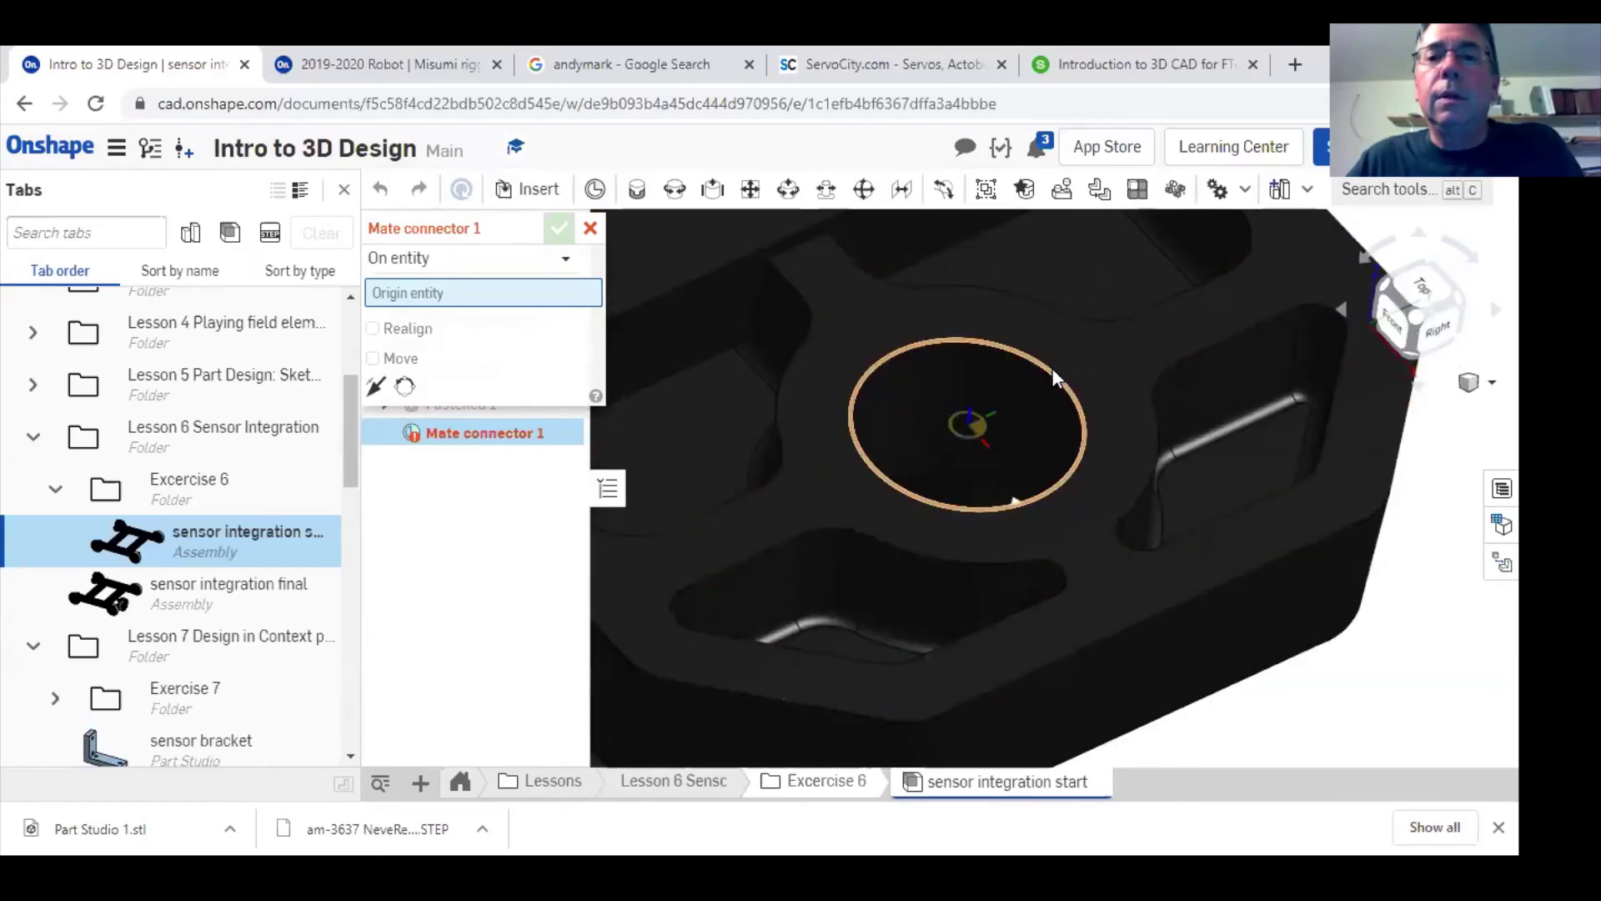
pyautogui.click(1059, 381)
pyautogui.scroll(-5, 1019, 500)
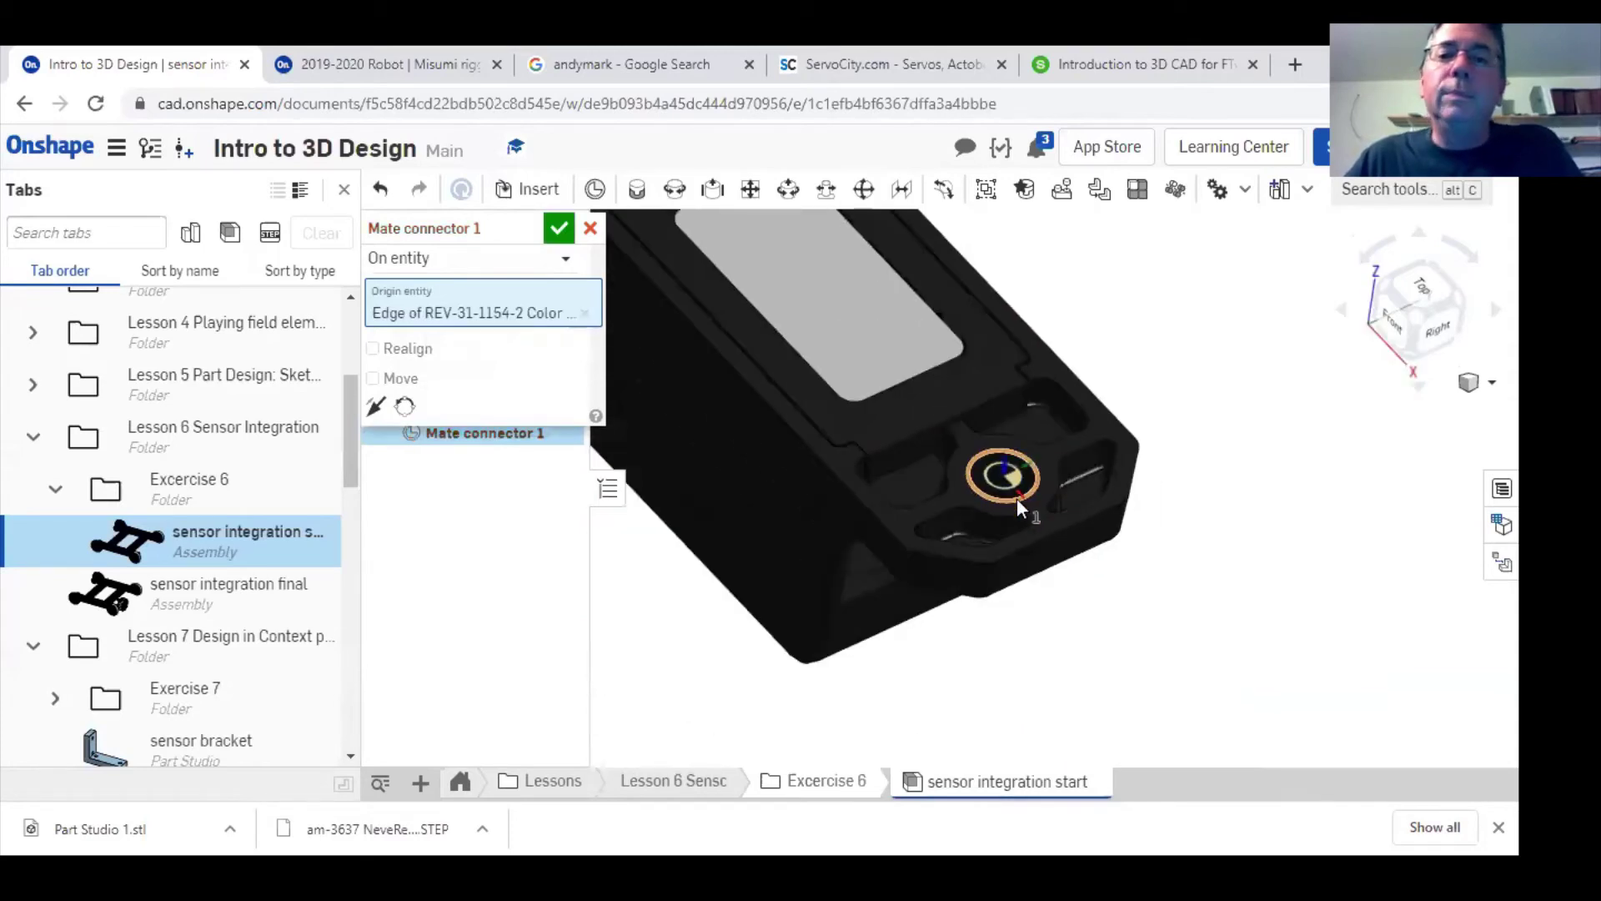
pyautogui.scroll(-5, 1019, 517)
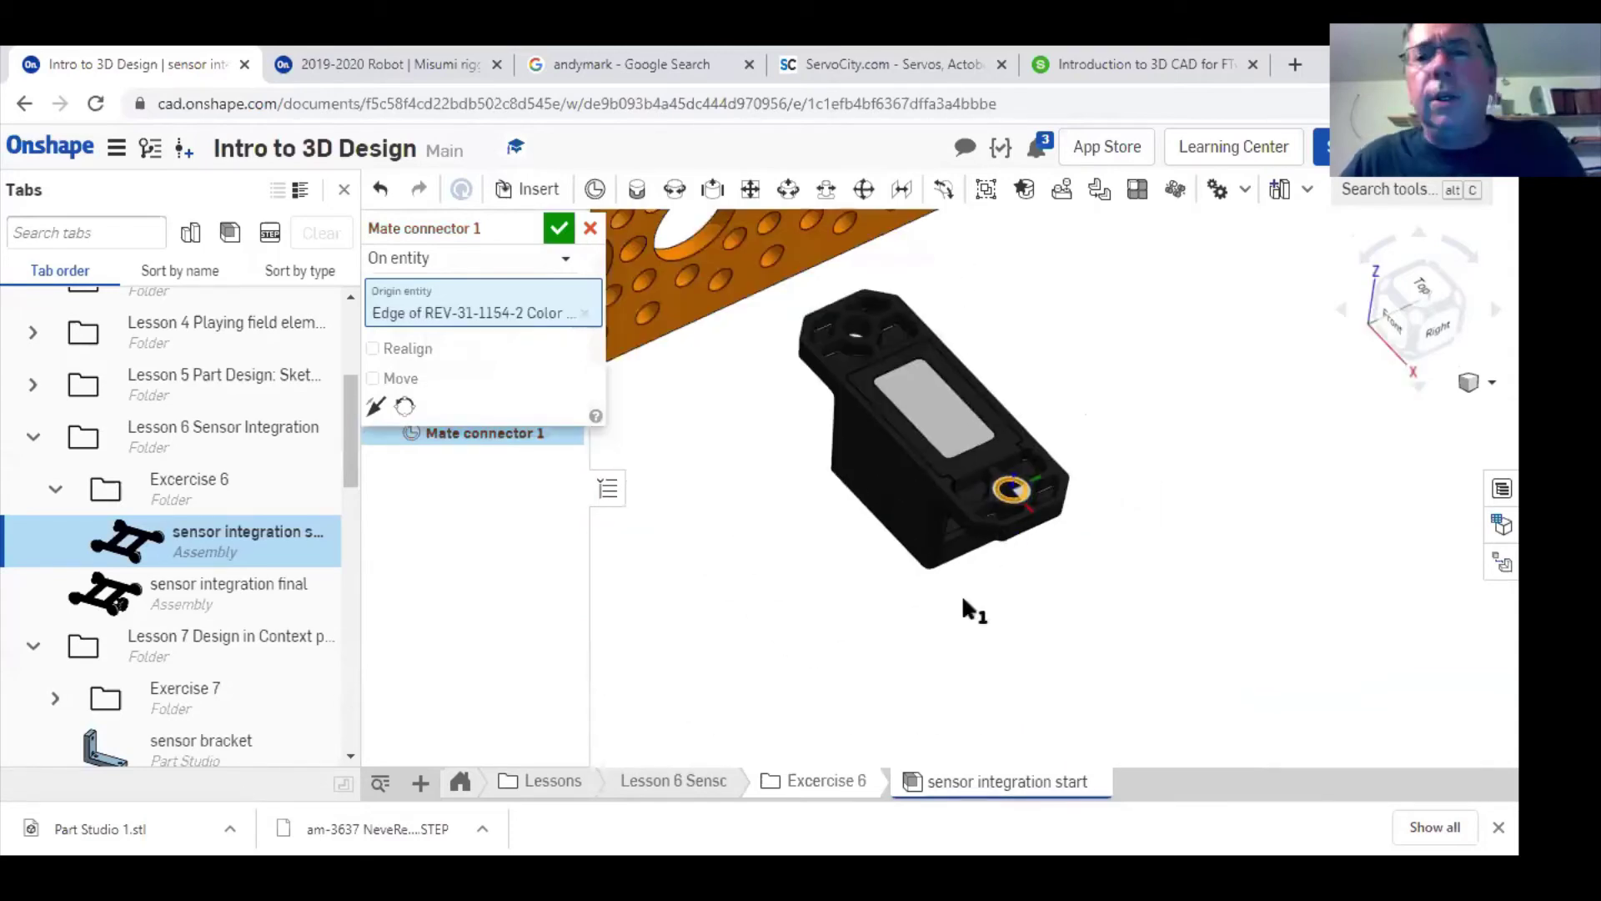
pyautogui.scroll(-4, 951, 624)
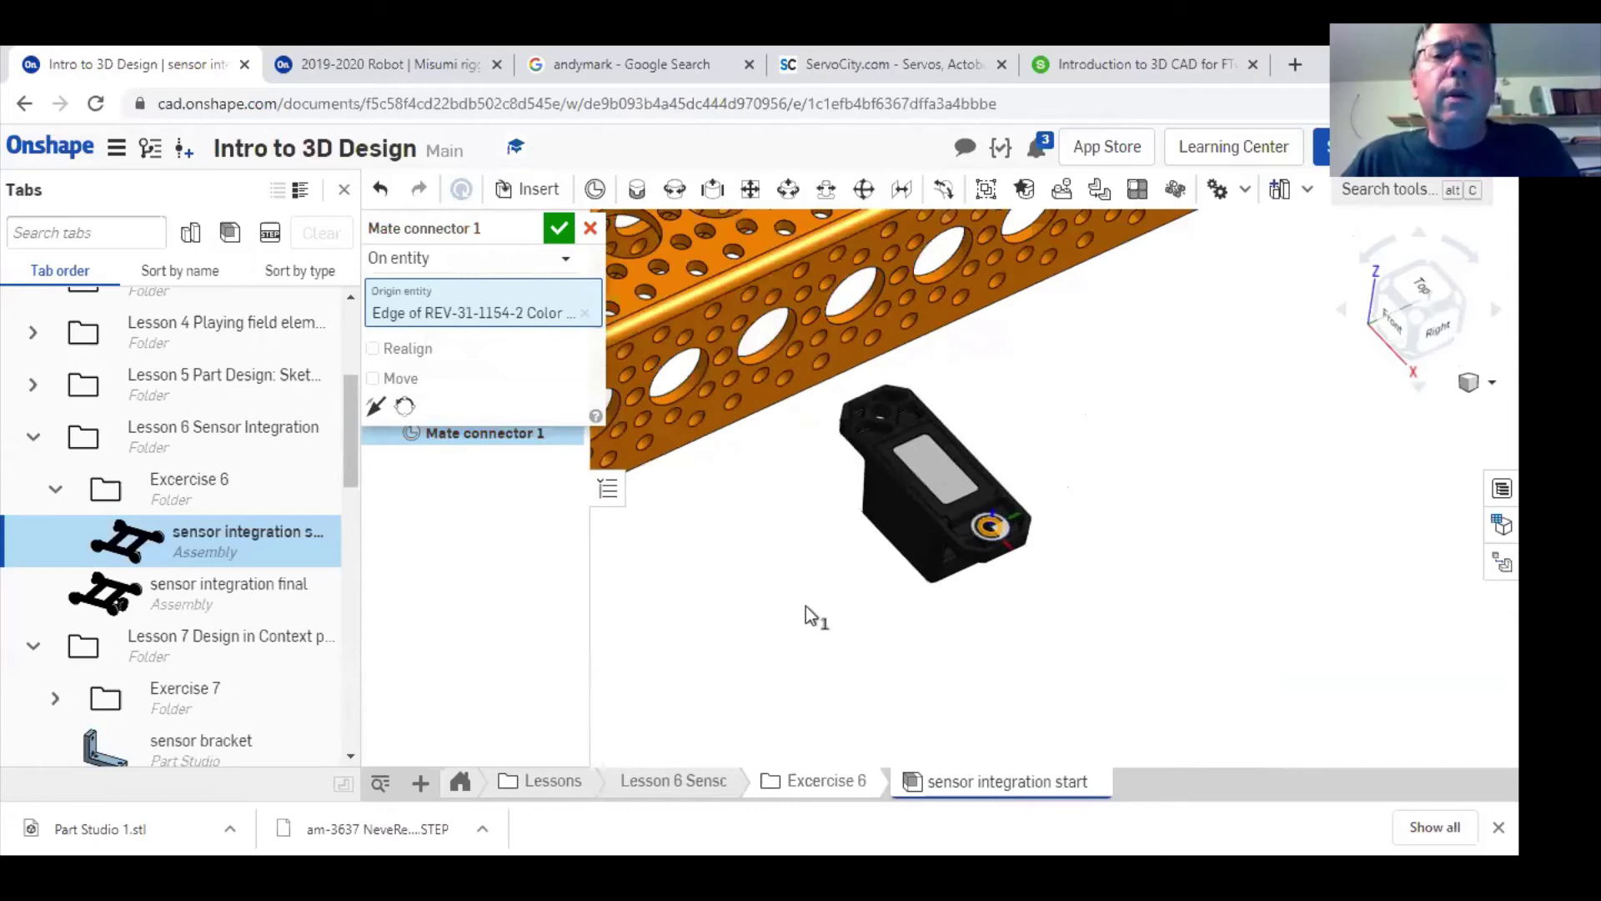
pyautogui.click(558, 233)
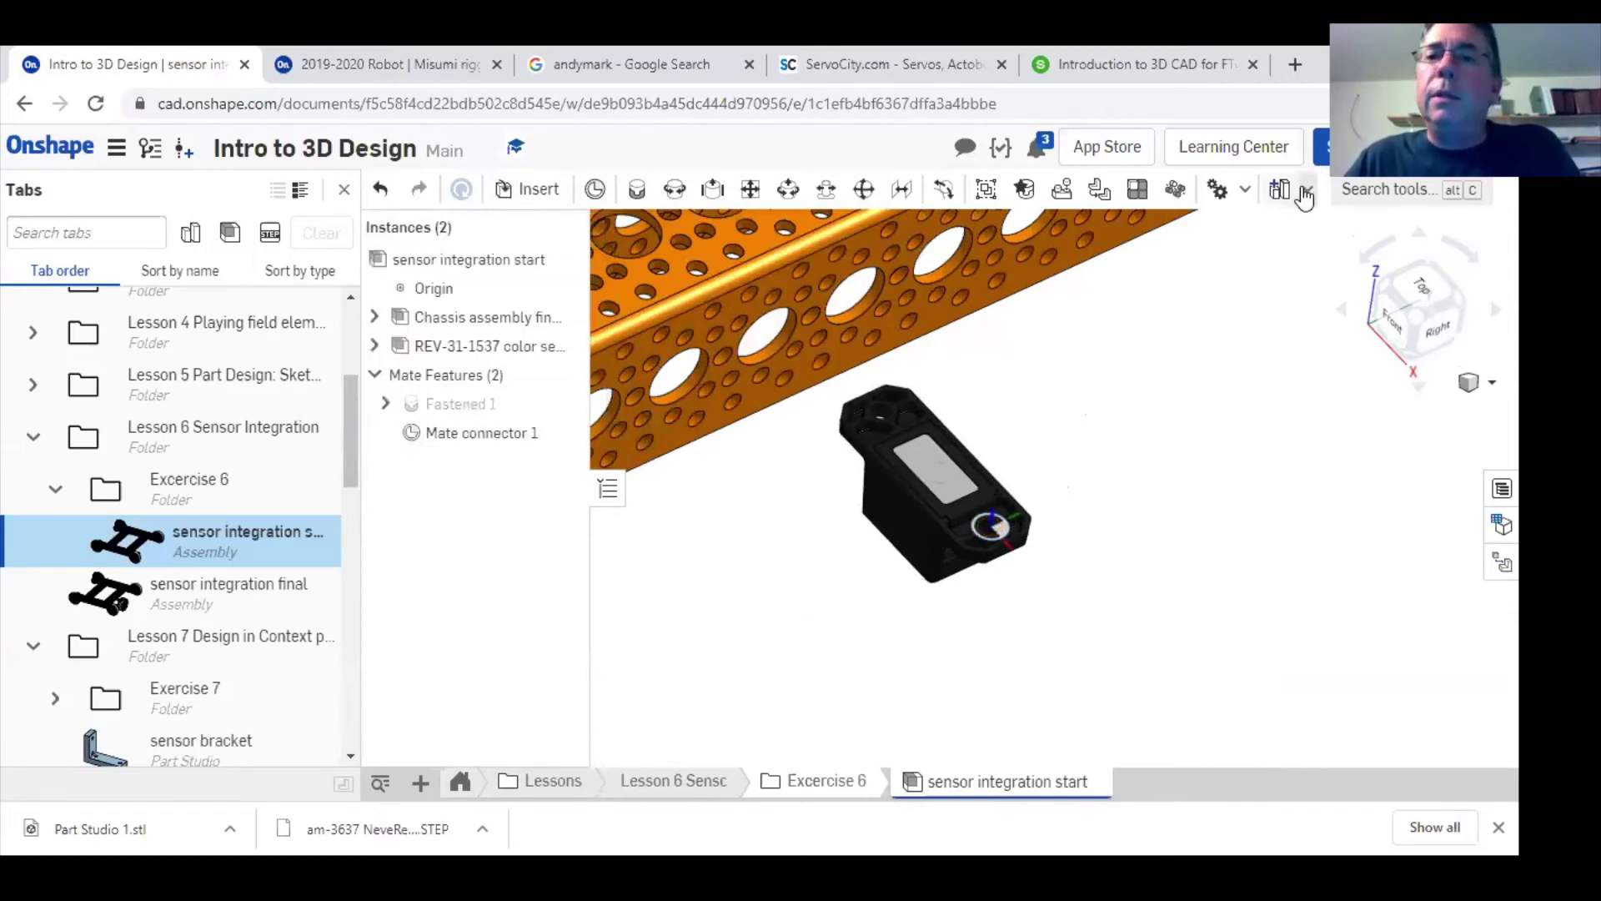
# - Create a Part Studio in context, with its origin at the mate connector on the color sensor's mounting hole
pyautogui.click(1307, 189)
pyautogui.click(1306, 307)
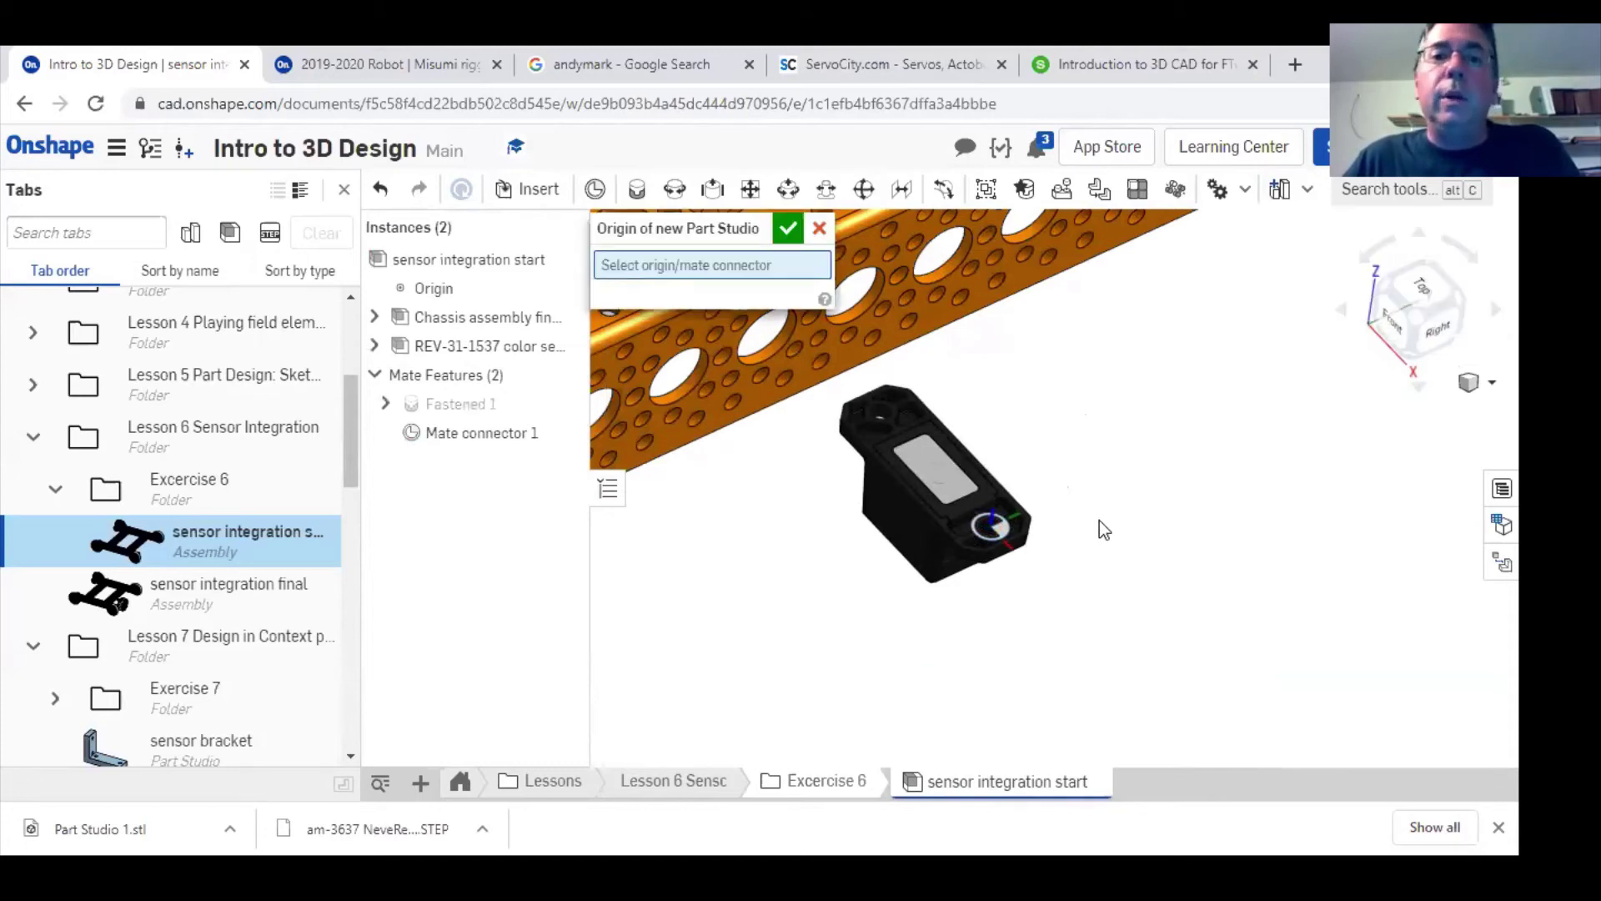
pyautogui.click(995, 527)
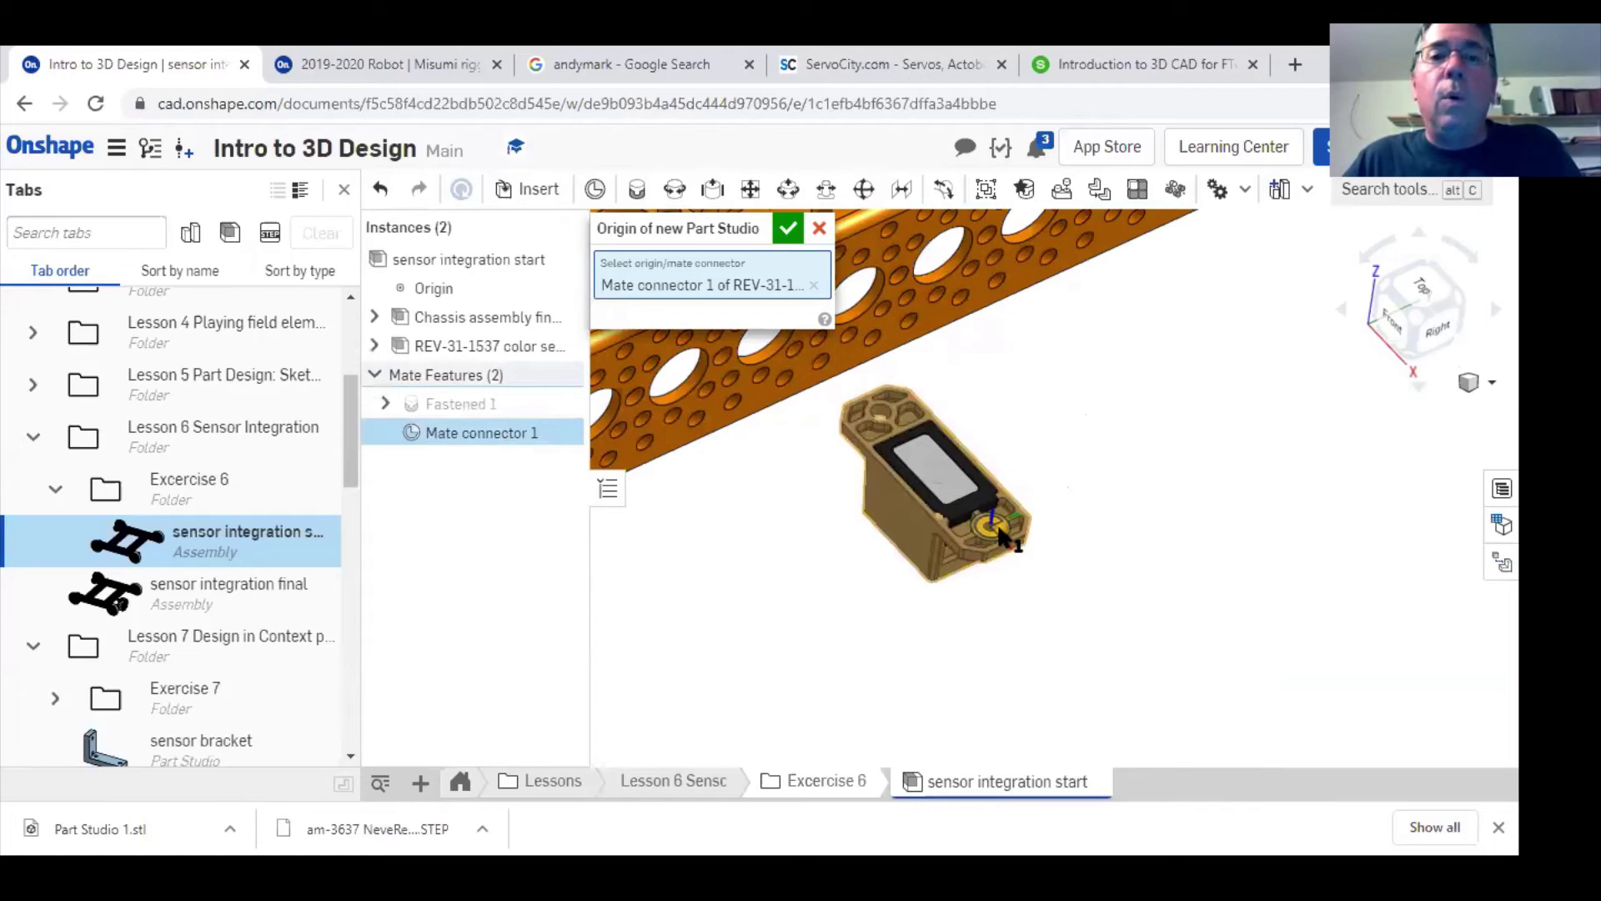
pyautogui.click(787, 230)
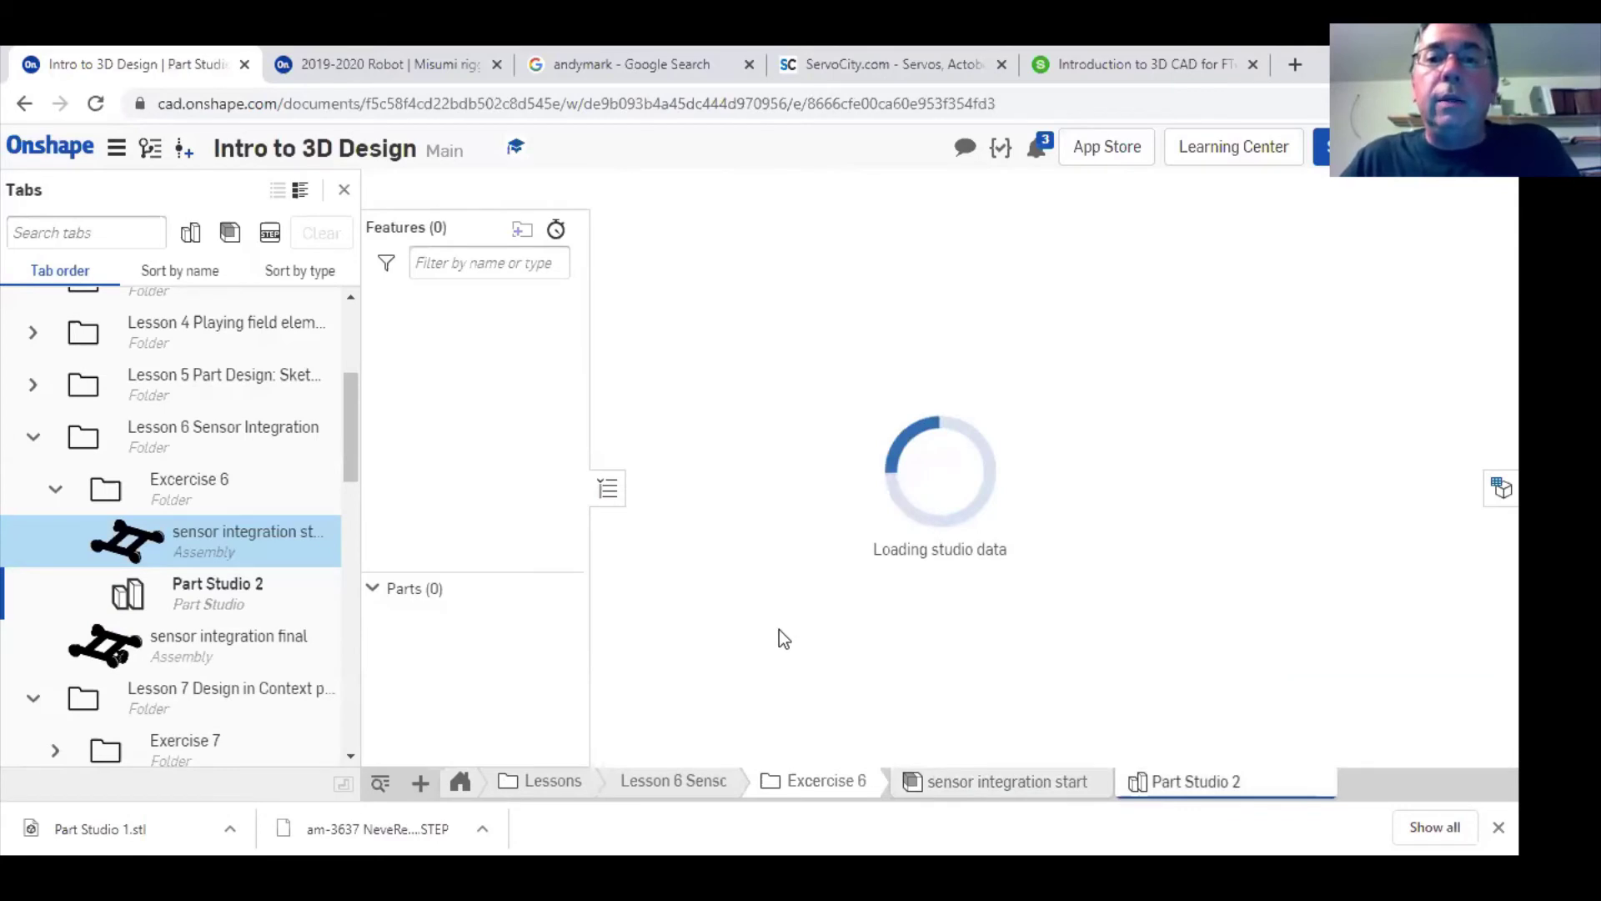
# - Start a sketch on the perforated side face of the orange channel that faces the color sensor
pyautogui.moveTo(1012, 688)
pyautogui.mouseDown(button='right')
pyautogui.moveTo(989, 659)
pyautogui.moveTo(1022, 669)
pyautogui.moveTo(1006, 673)
pyautogui.mouseUp(button='right')
pyautogui.scroll(5, 1010, 679)
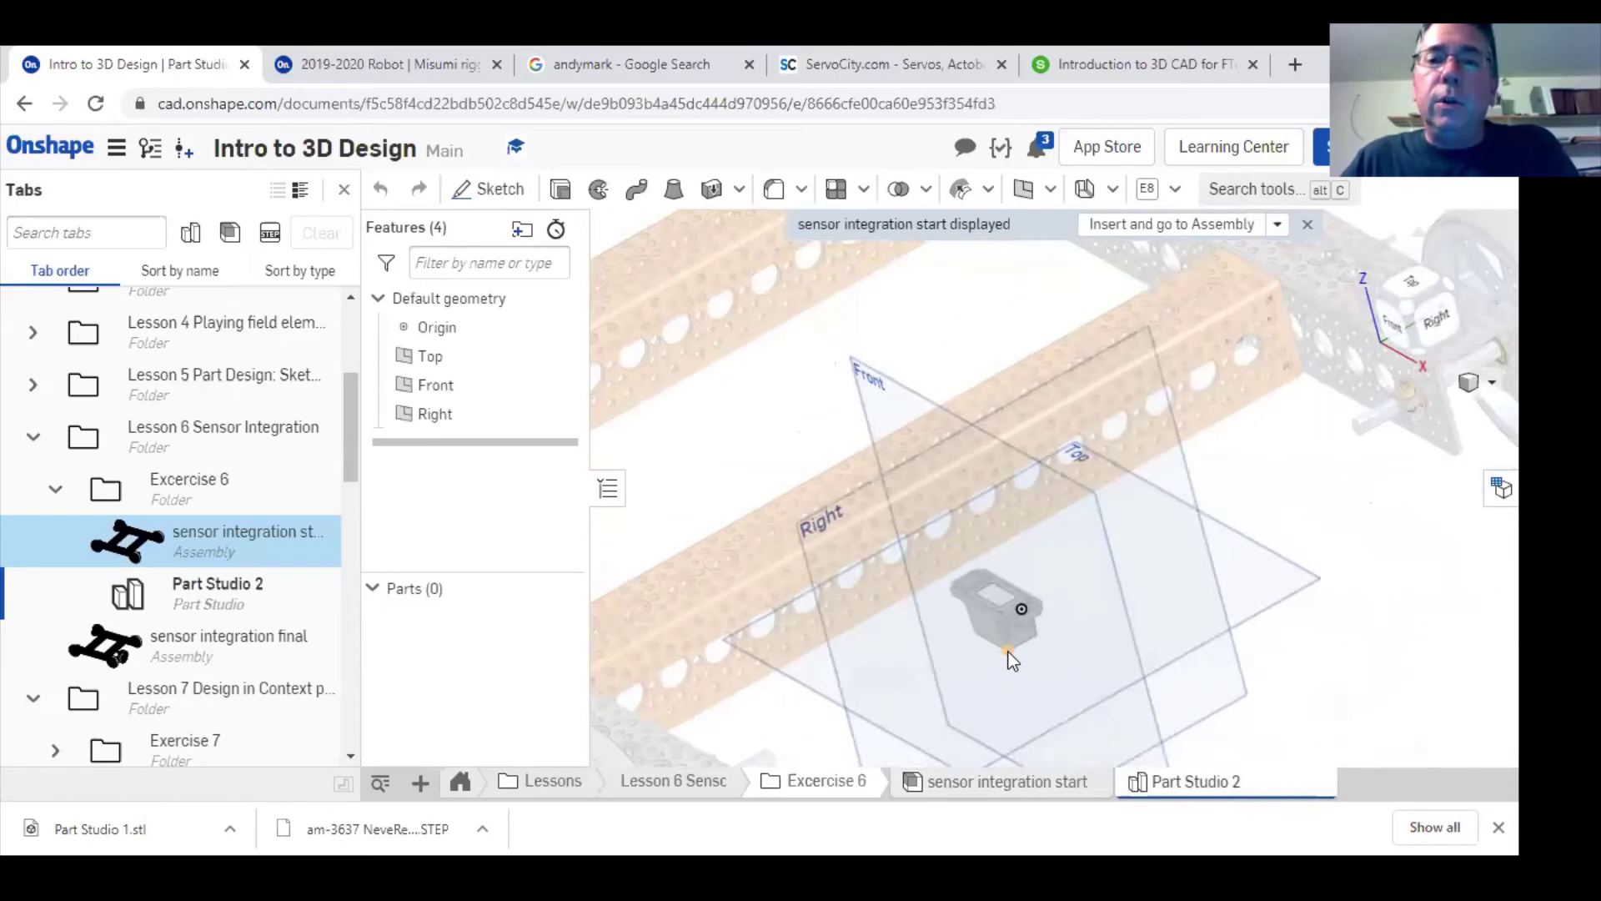
pyautogui.moveTo(999, 653); pyautogui.dragTo(1022, 451, button='middle')
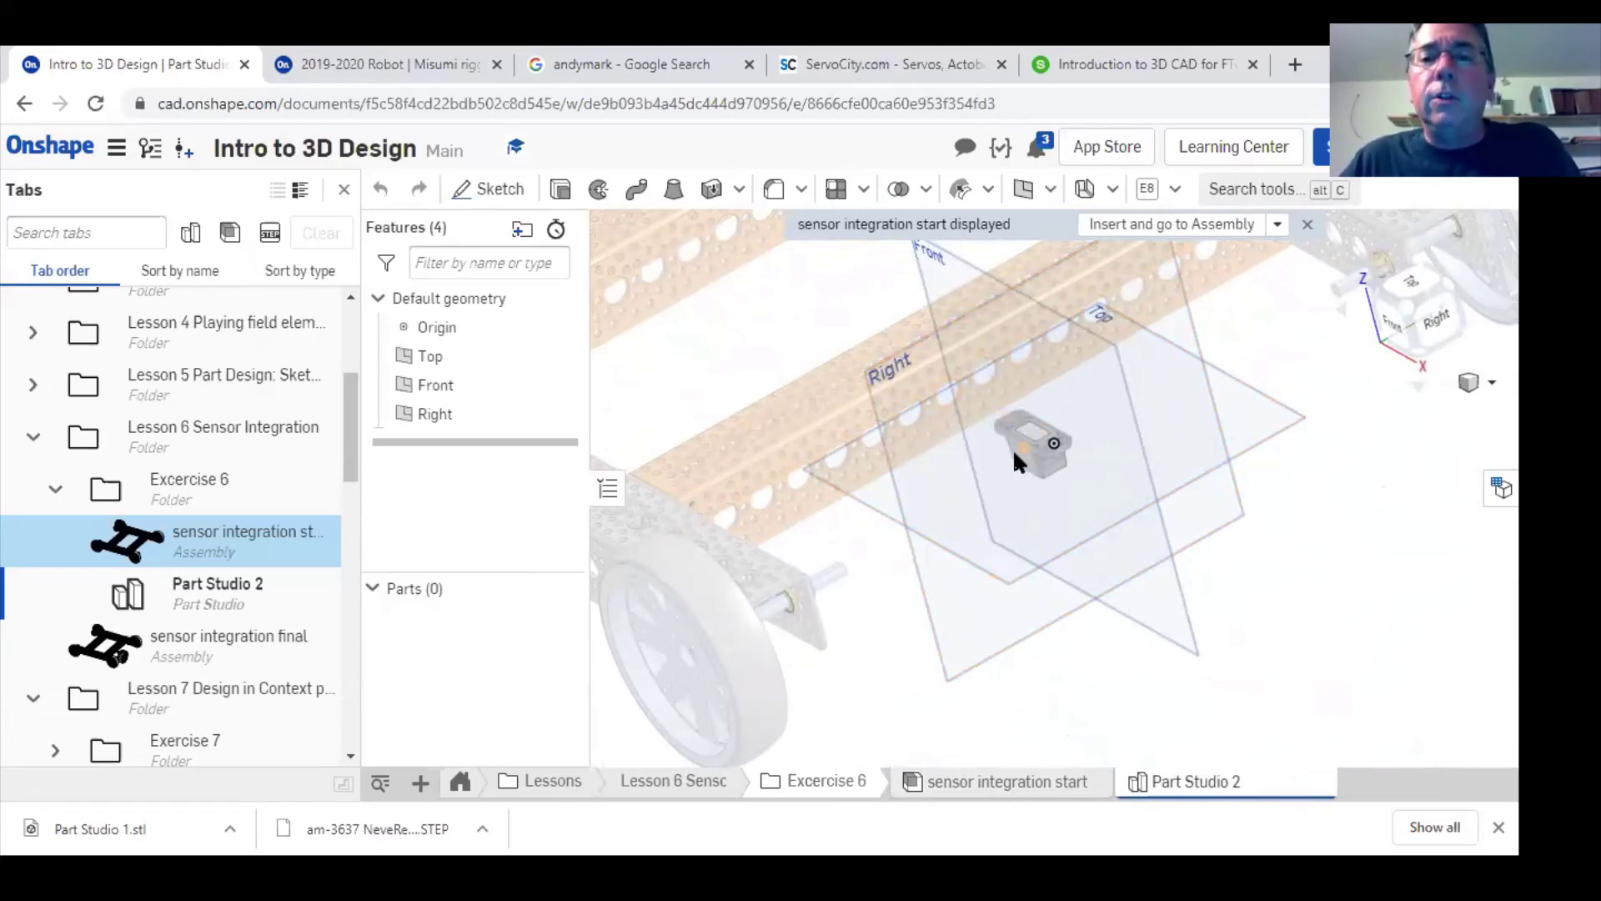
pyautogui.scroll(3, 1012, 447)
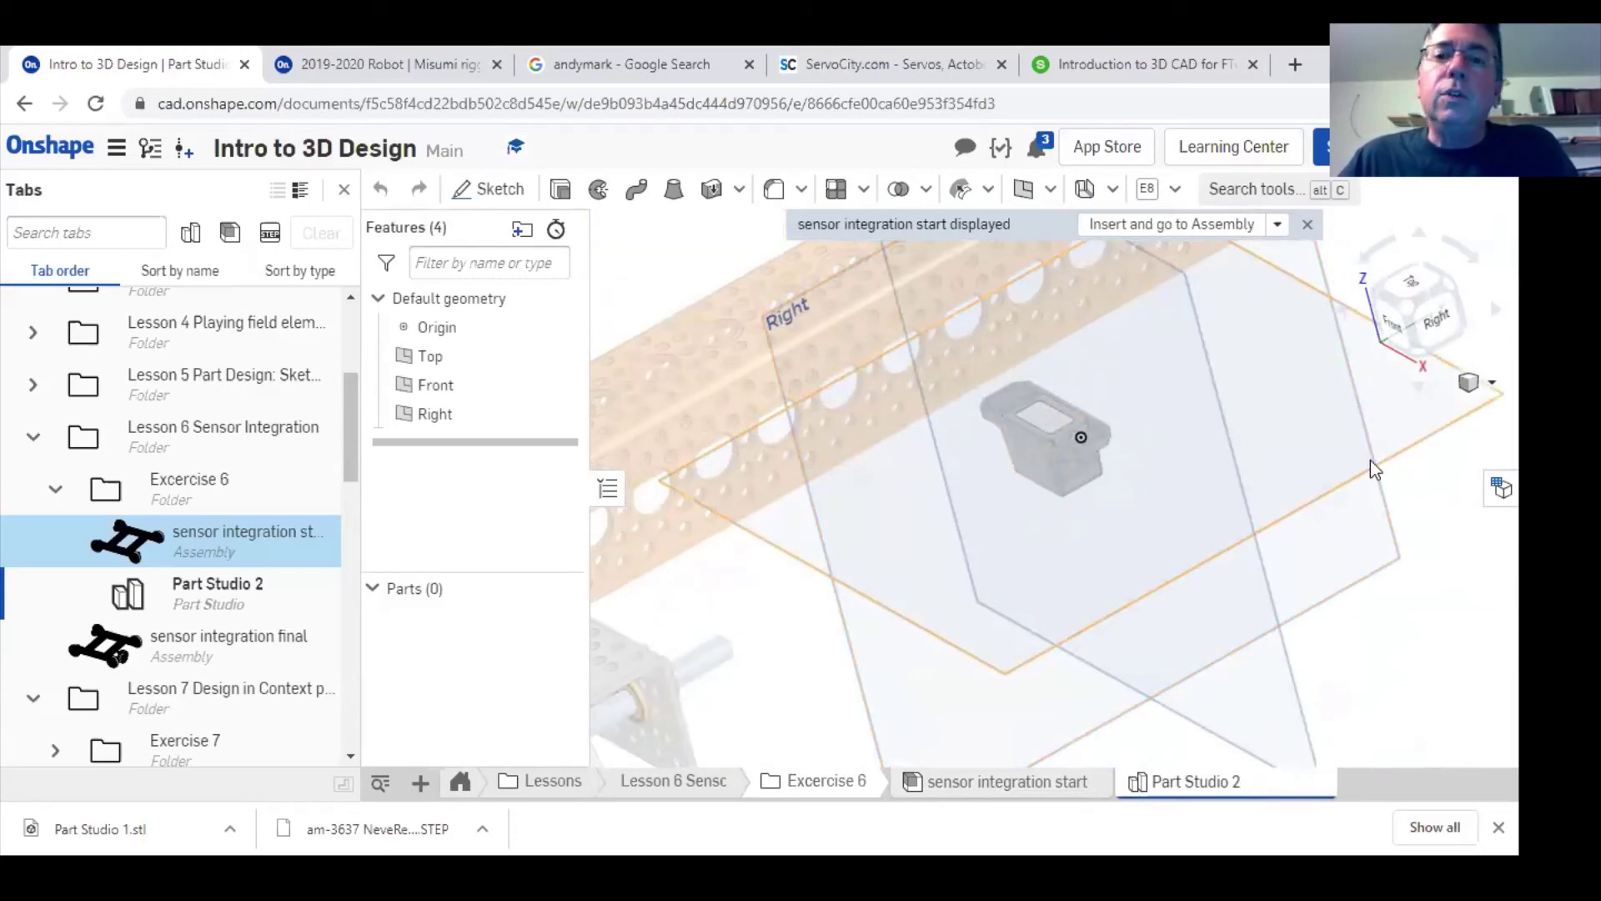
pyautogui.scroll(2, 1047, 515)
pyautogui.moveTo(1046, 514); pyautogui.dragTo(1073, 694, button='middle')
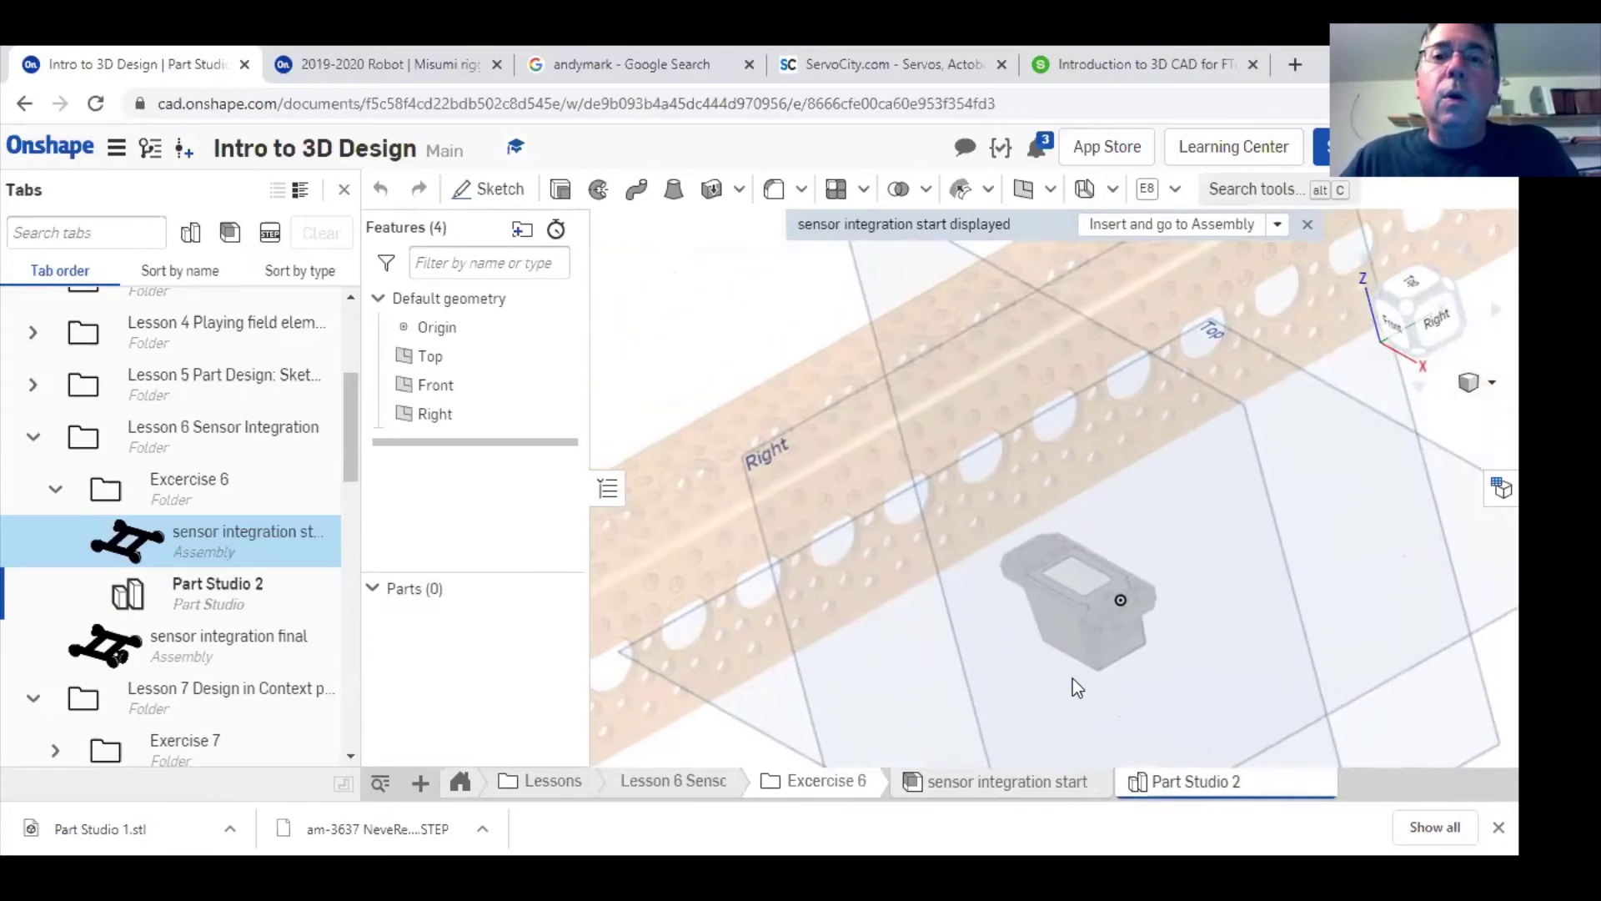
pyautogui.click(498, 193)
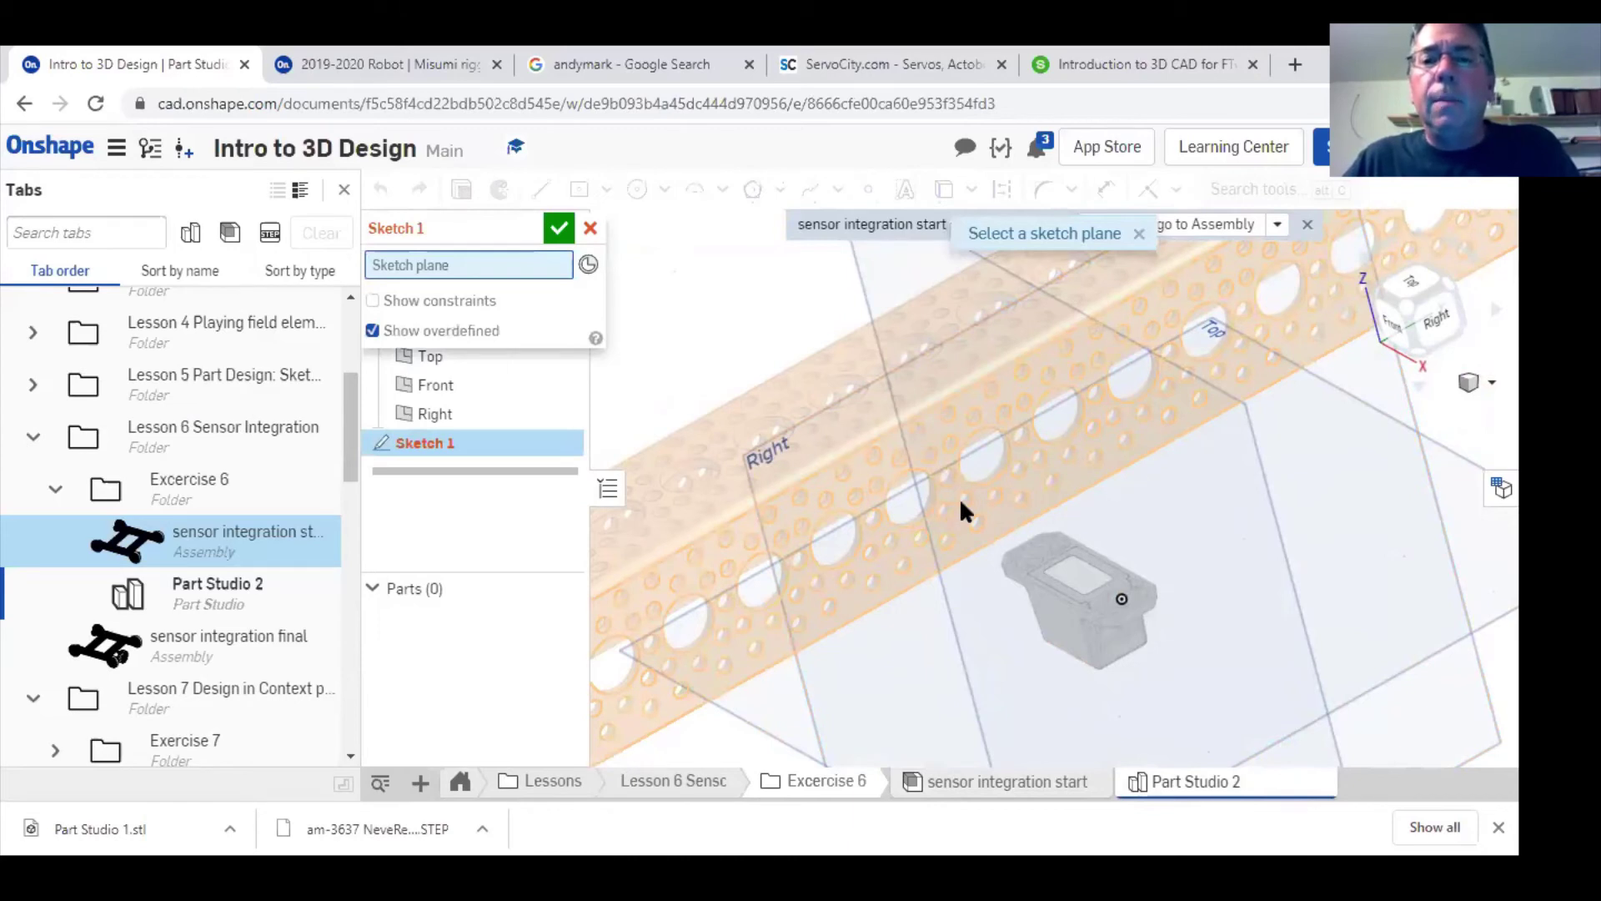
pyautogui.click(961, 502)
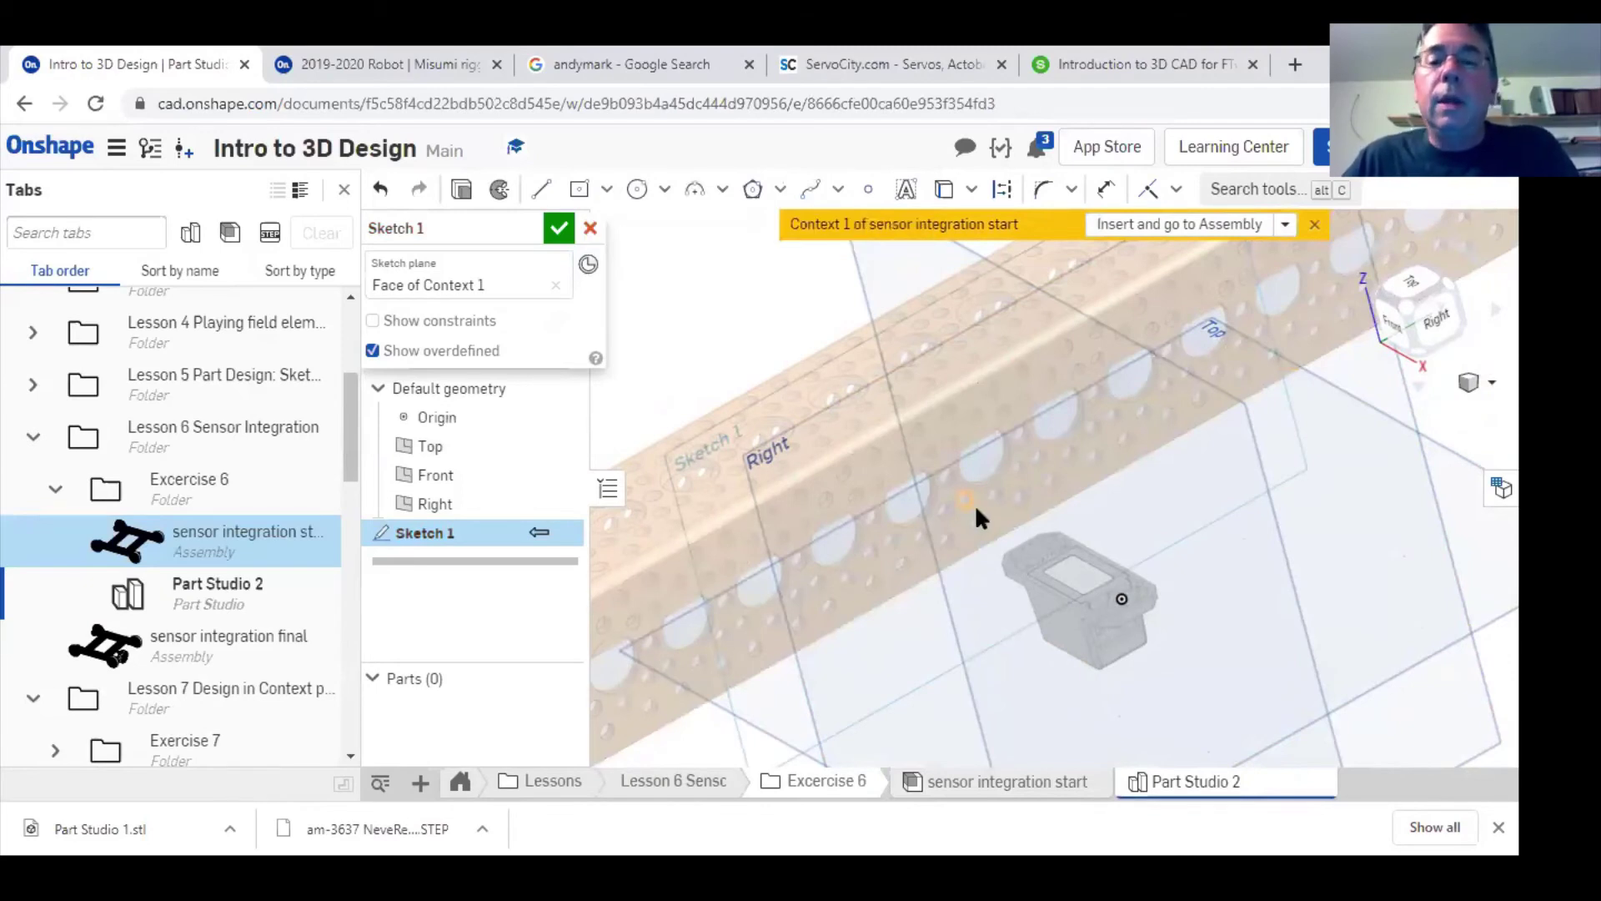
# - Sketch a corner rectangle about 0.707 by 1.507 in above the sensor, from the channel's lower edge to its upper edge, and accept the sketch
pyautogui.moveTo(965, 494); pyautogui.dragTo(1177, 462, button='right')
pyautogui.click(1432, 331)
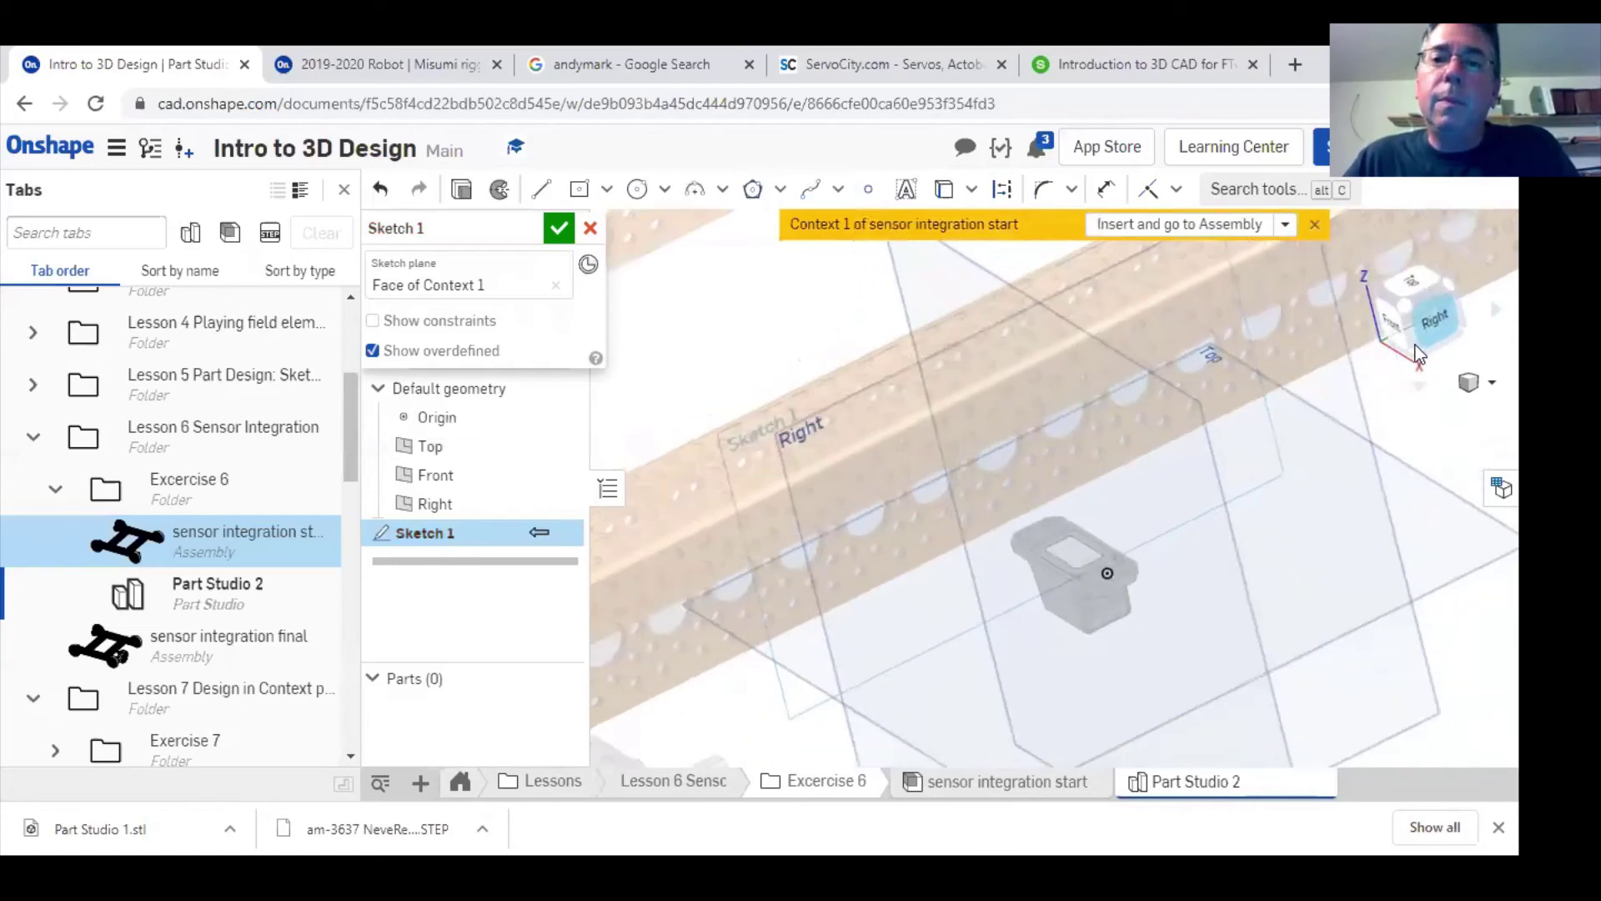
pyautogui.scroll(4, 1059, 520)
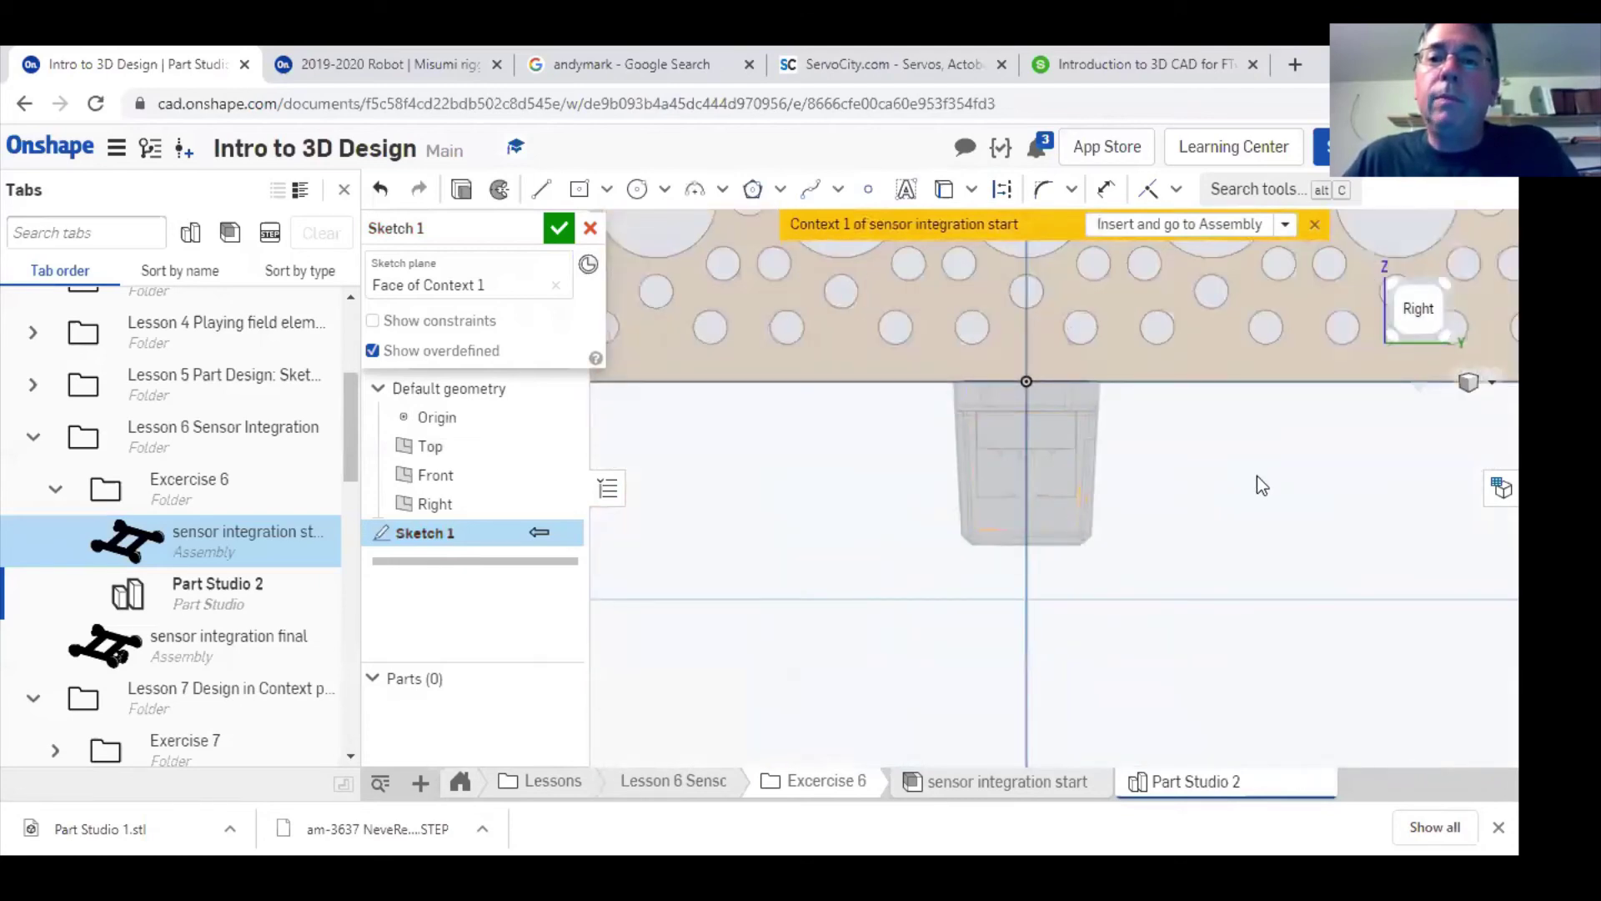
pyautogui.moveTo(1254, 482); pyautogui.dragTo(1159, 723, button='middle')
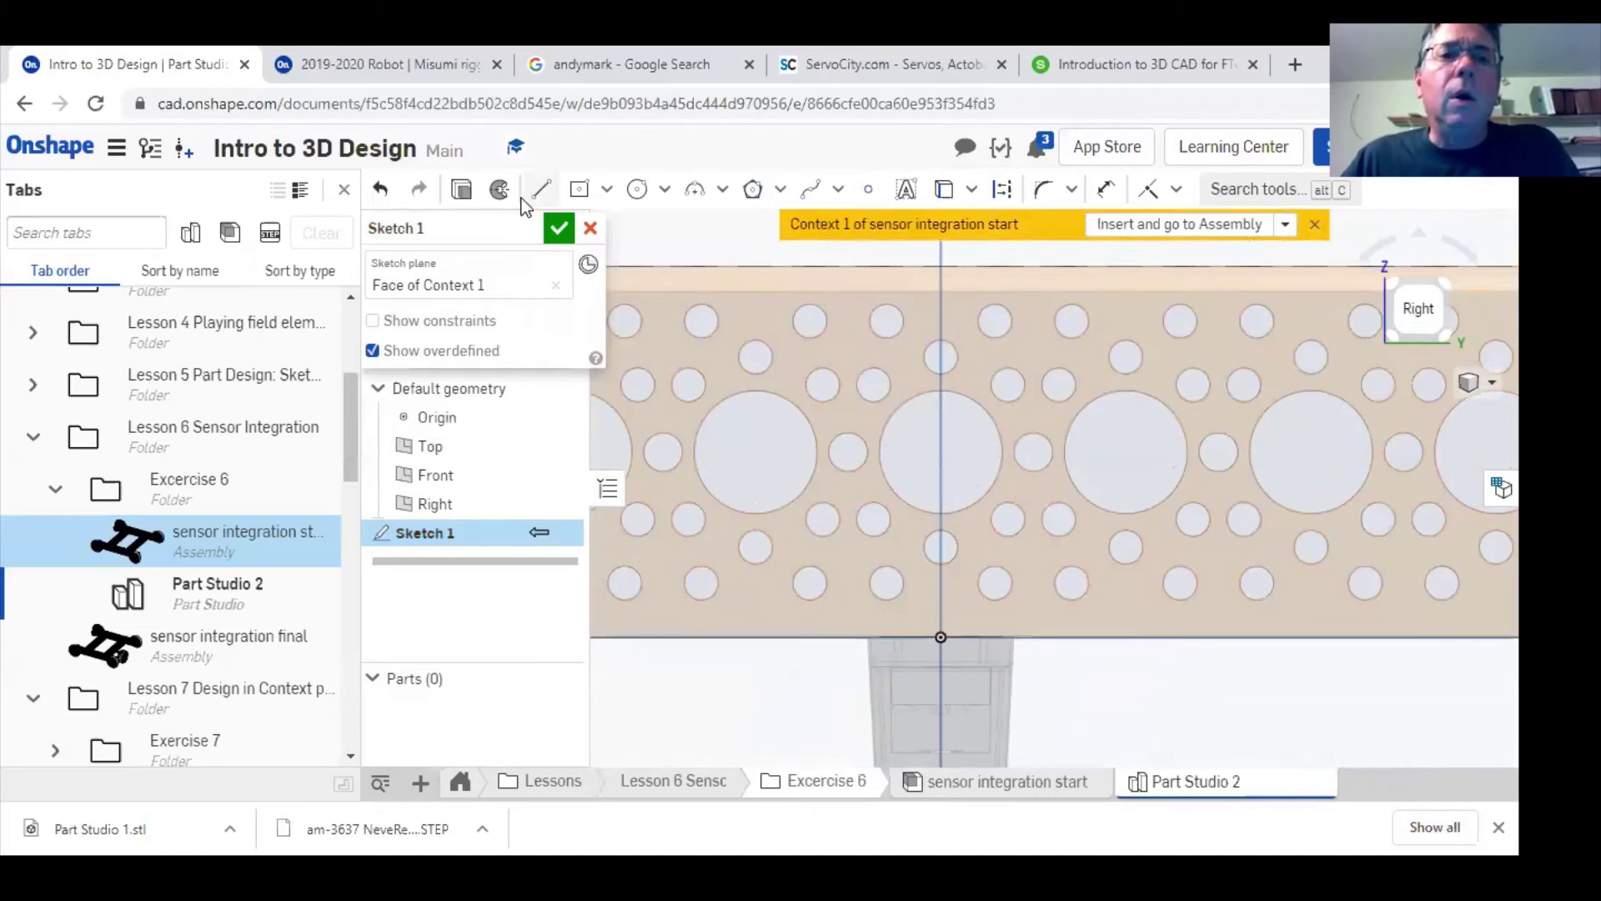
pyautogui.click(580, 190)
pyautogui.click(603, 198)
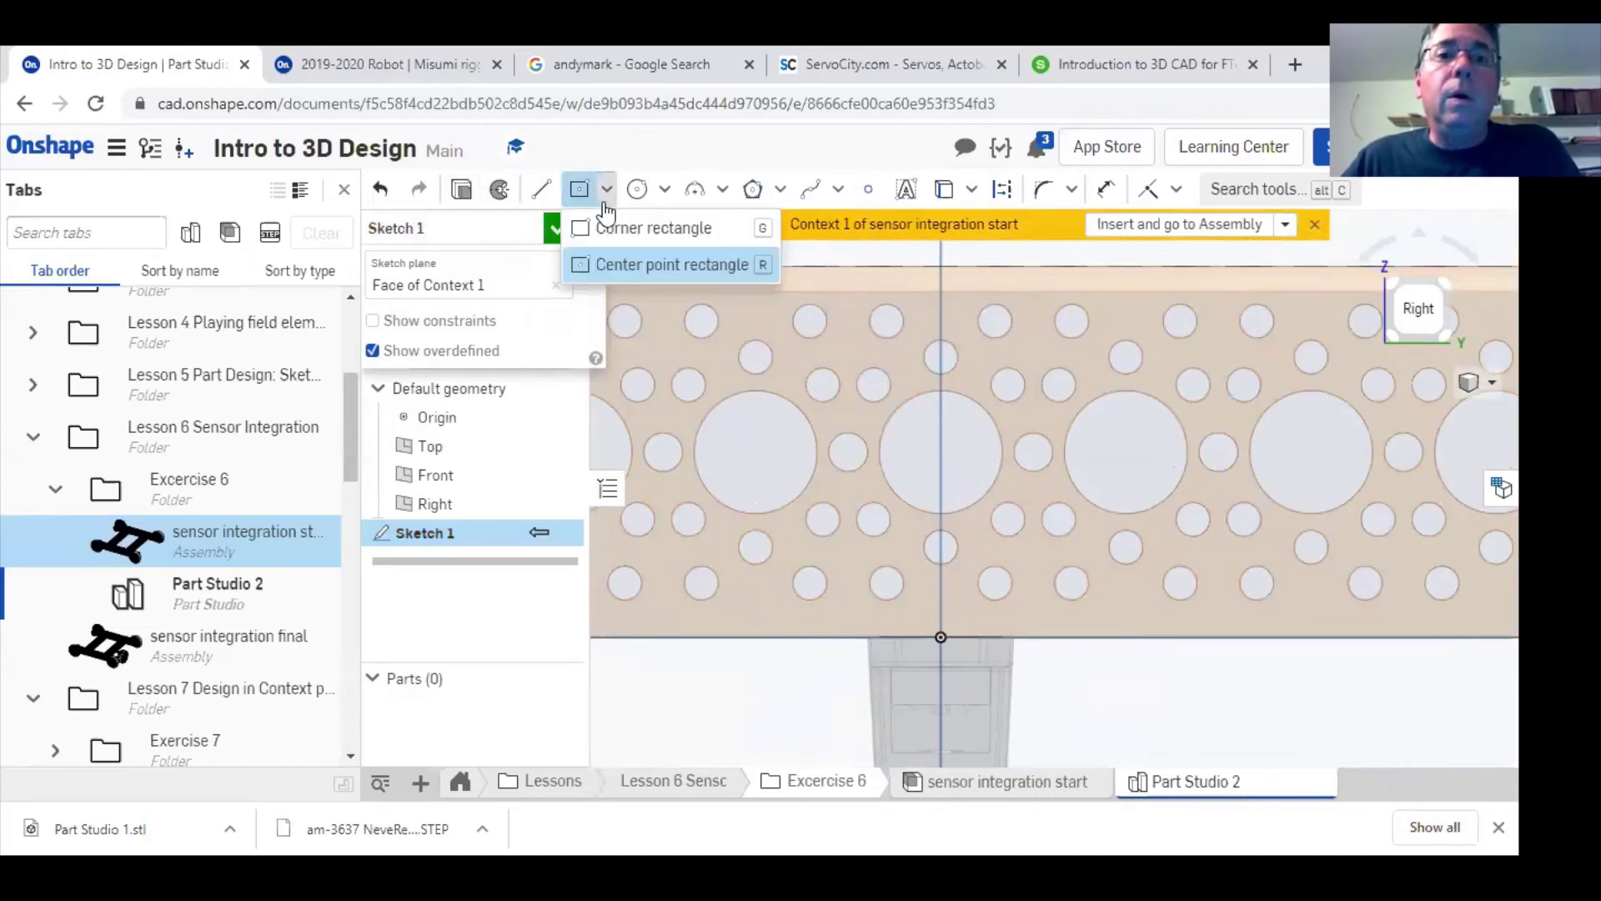
pyautogui.click(615, 227)
pyautogui.click(854, 637)
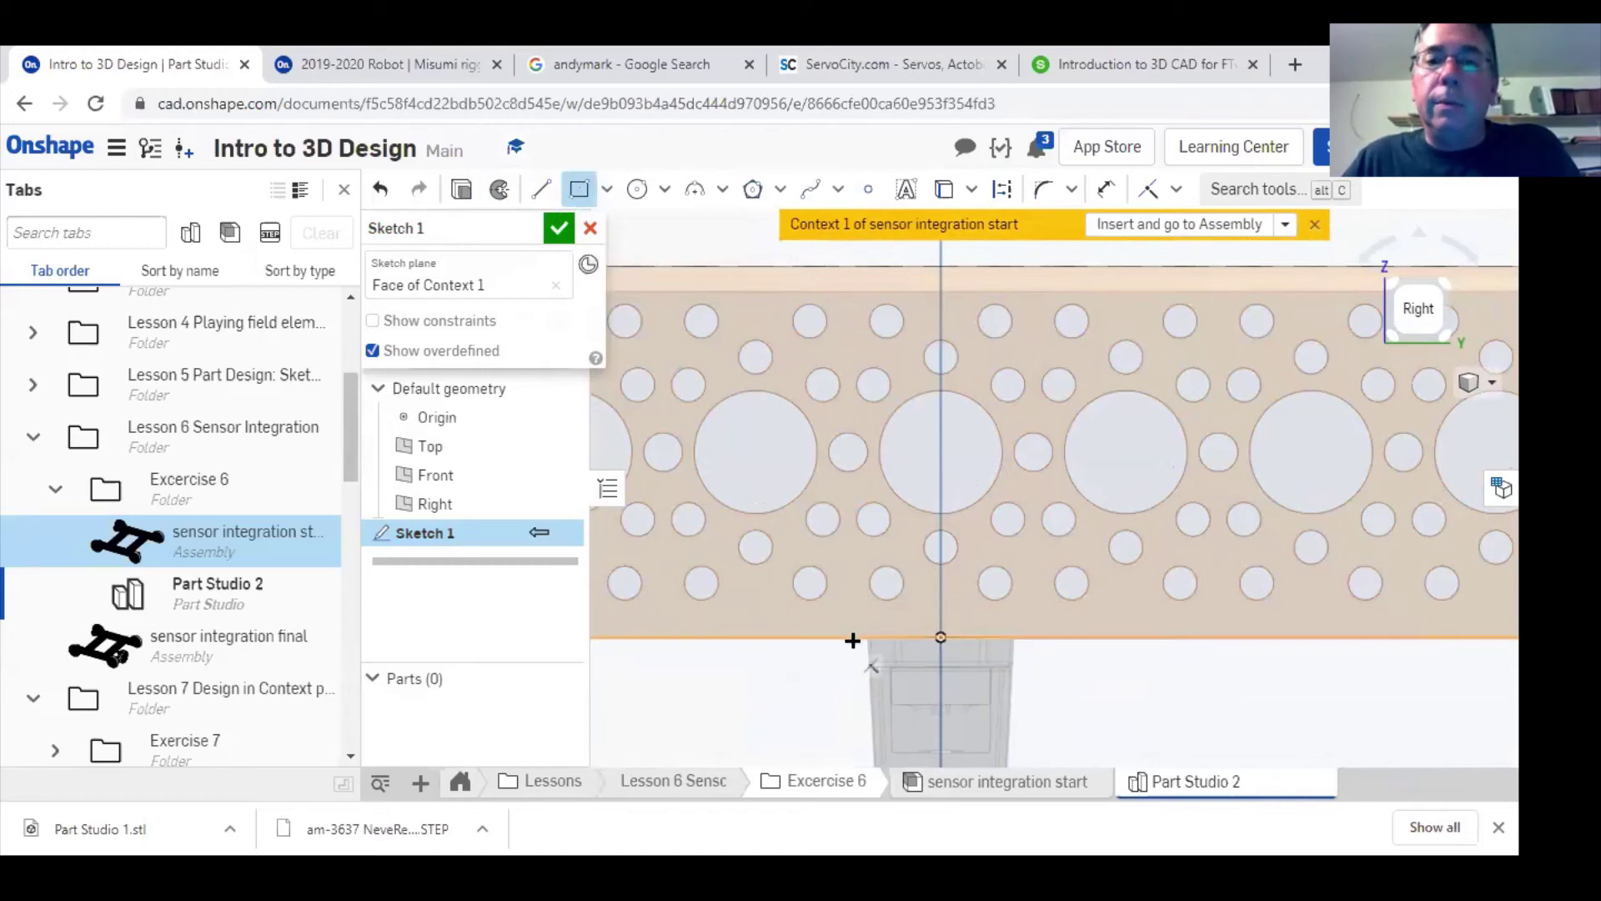
pyautogui.click(903, 359)
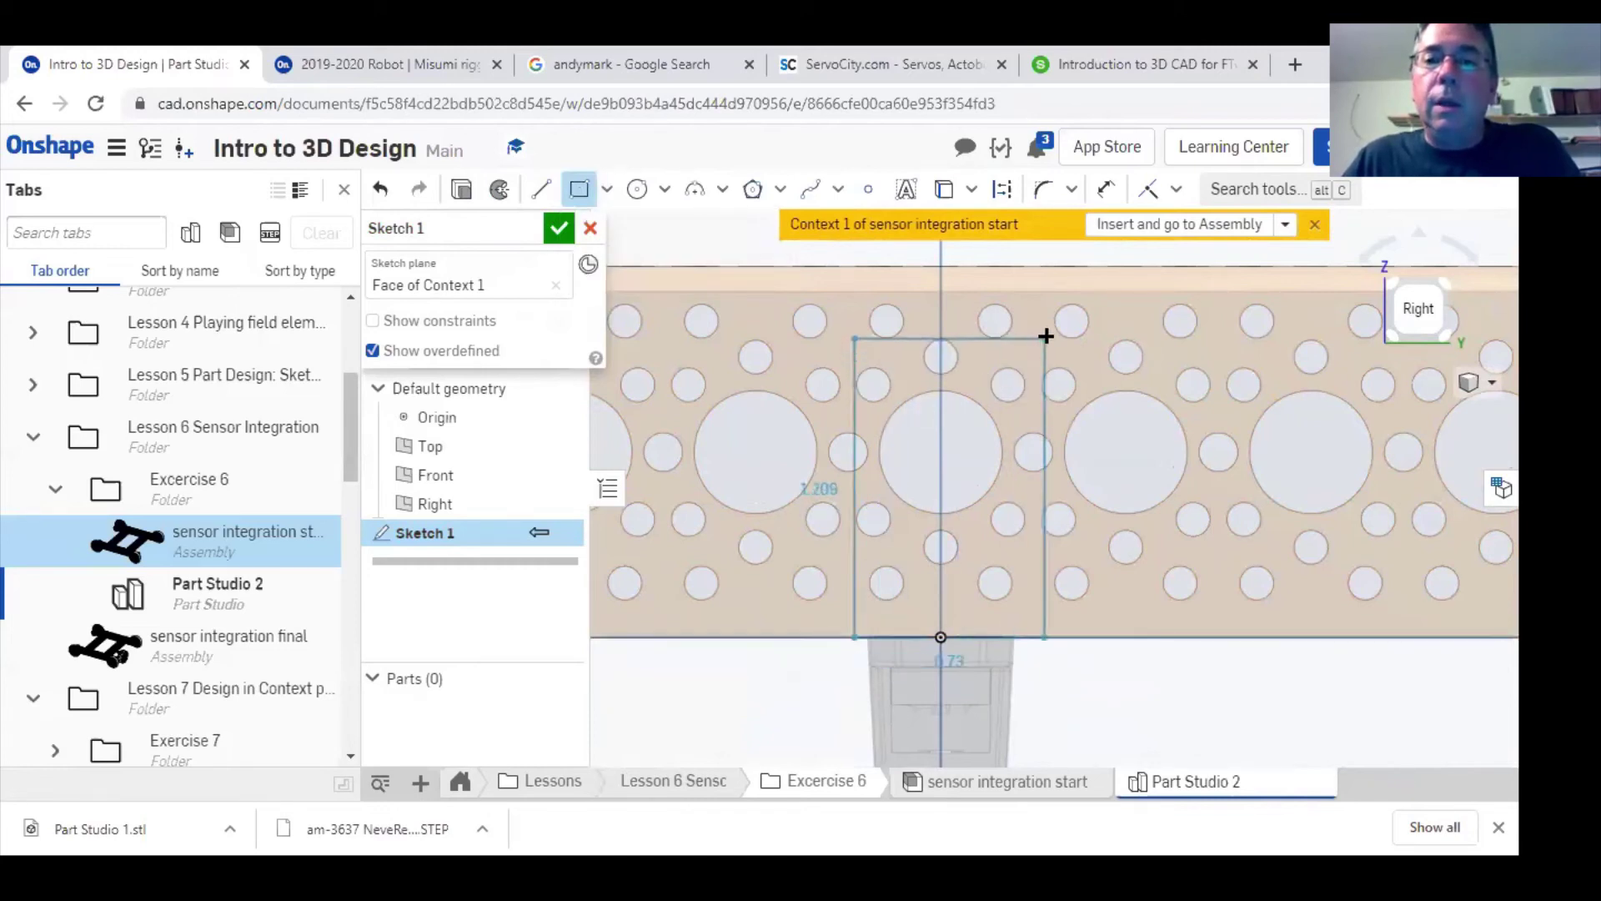
pyautogui.click(1028, 265)
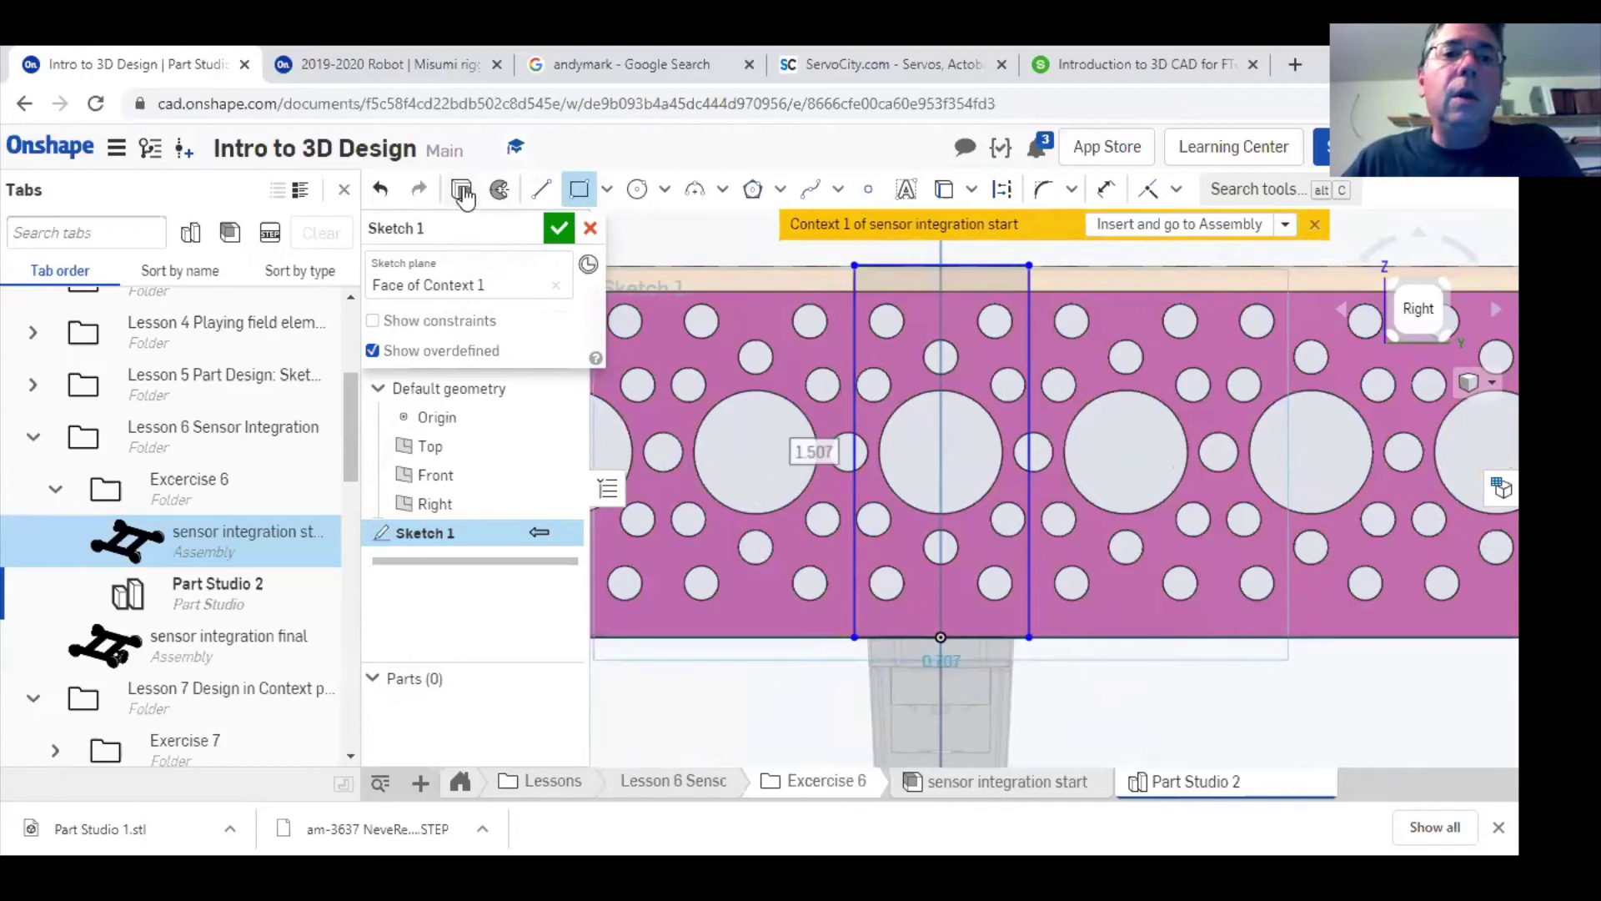
pyautogui.click(556, 227)
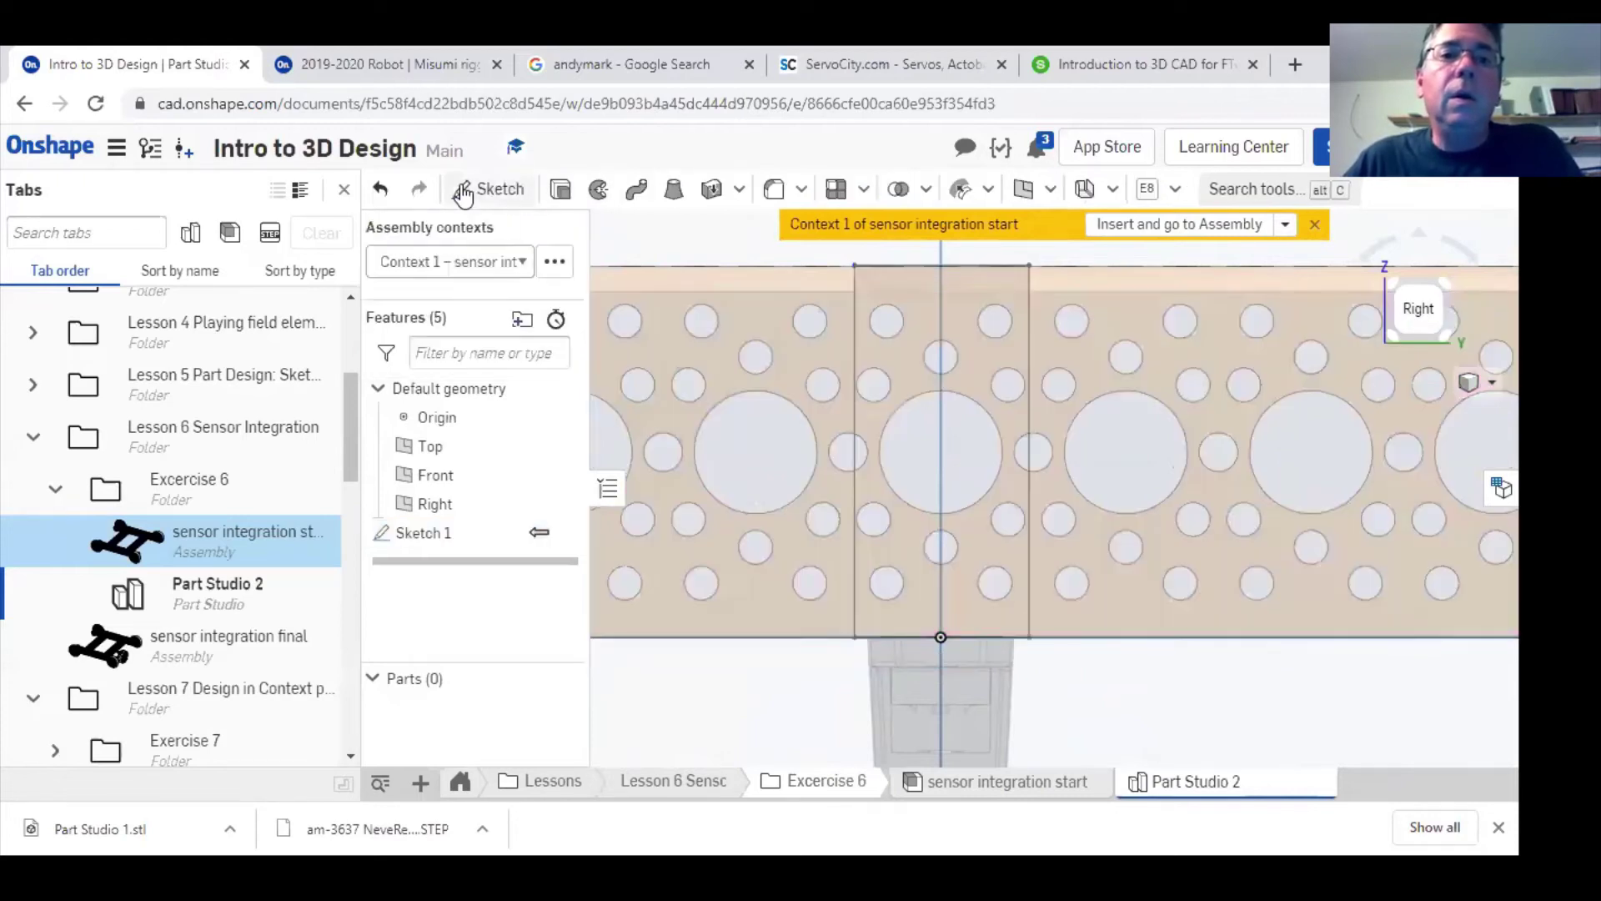
# - Extrude the rectangle's main perforated region as a new solid with a blind depth of 0.25 in
pyautogui.click(560, 190)
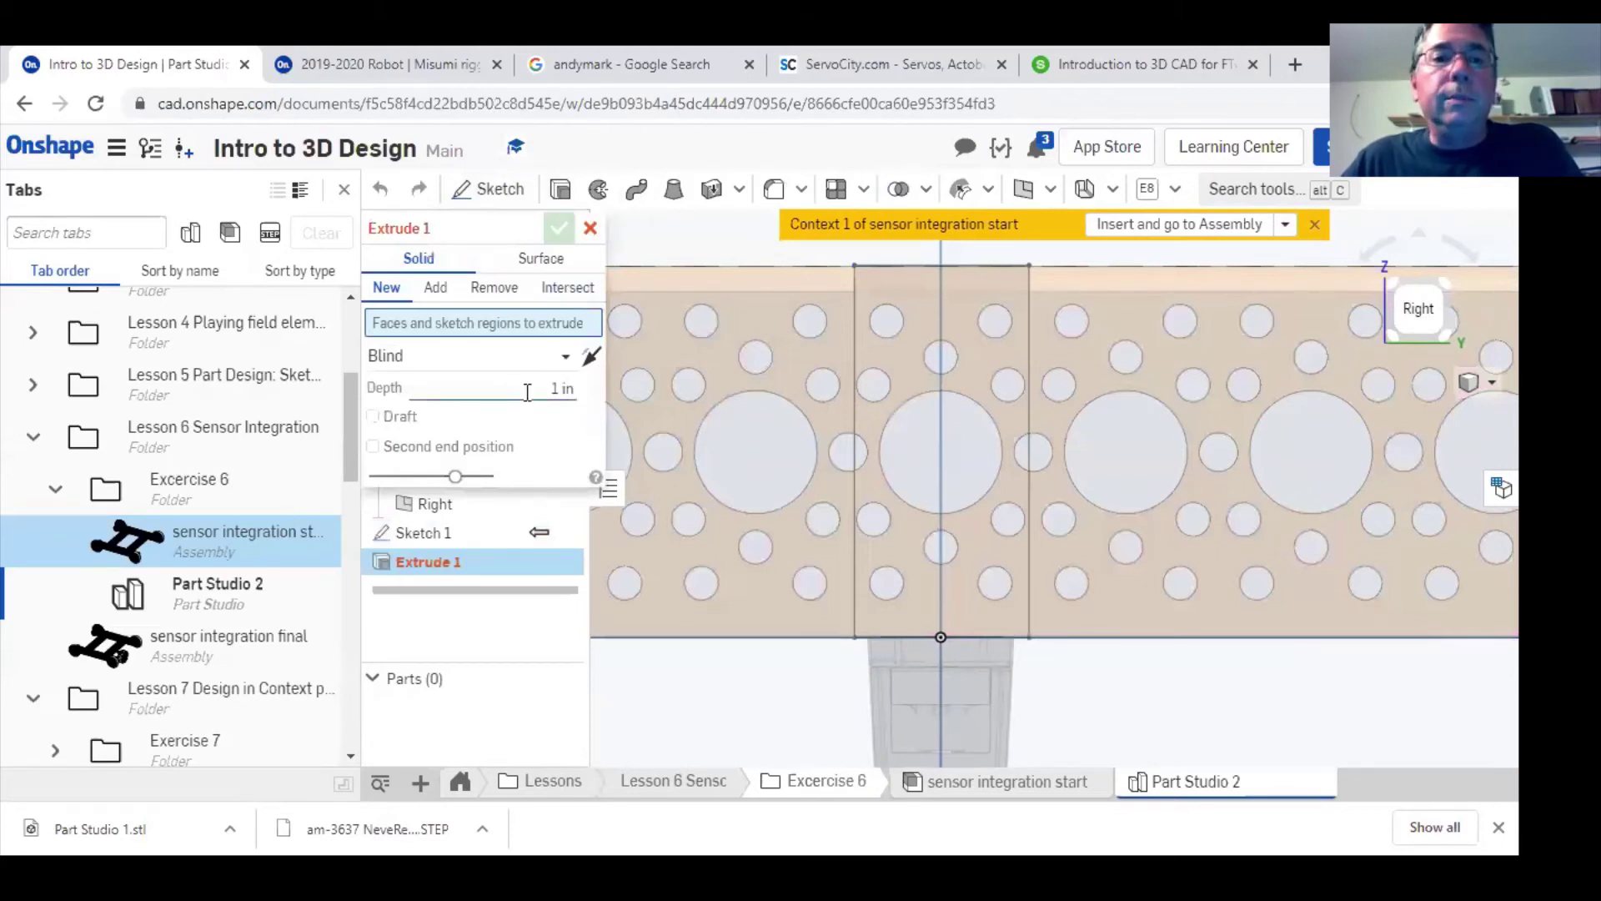
pyautogui.click(893, 342)
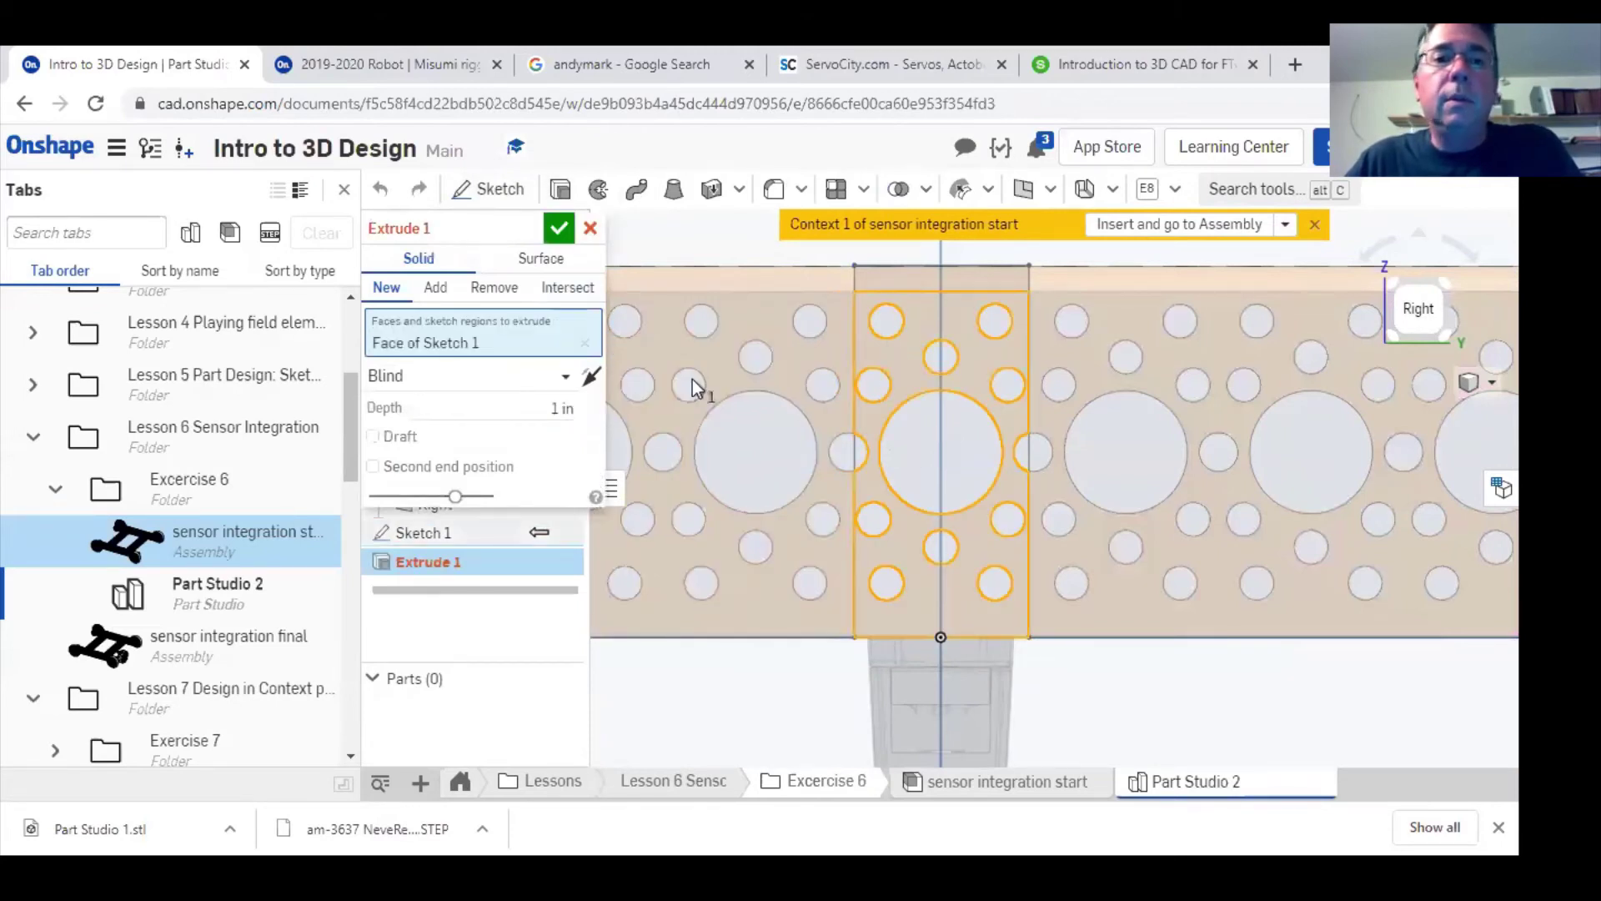
pyautogui.click(549, 417)
pyautogui.press('BackSpace')
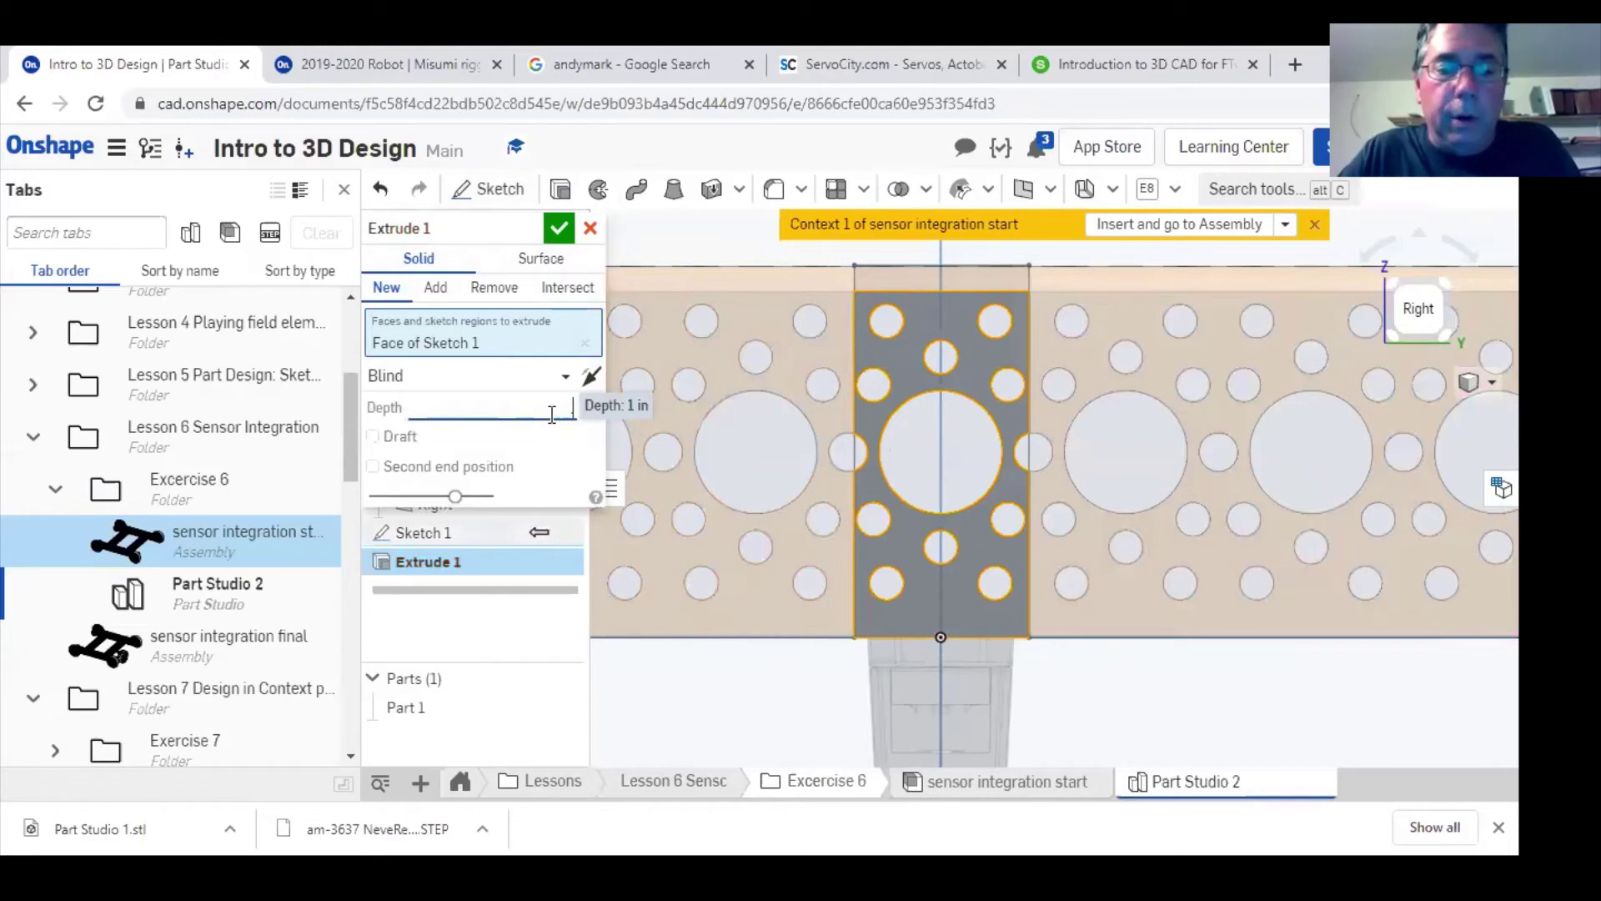
pyautogui.press('Return')
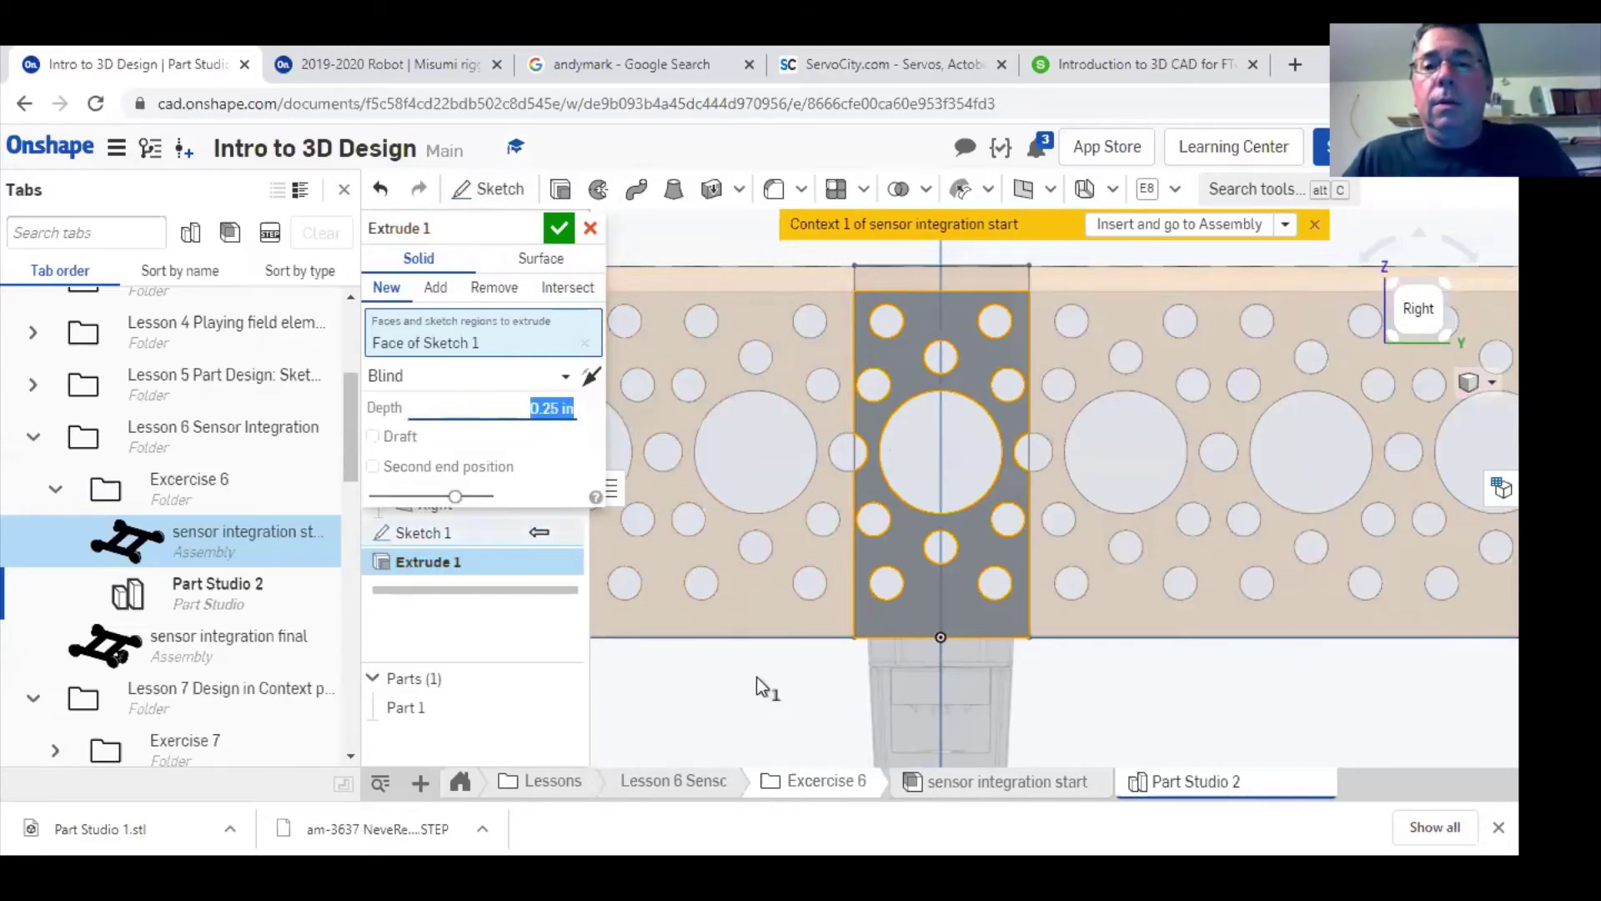
# - Add the hole regions to the extrusion, except the two small holes on the plate's vertical centreline, and accept it
pyautogui.hotkey('shift', '7')
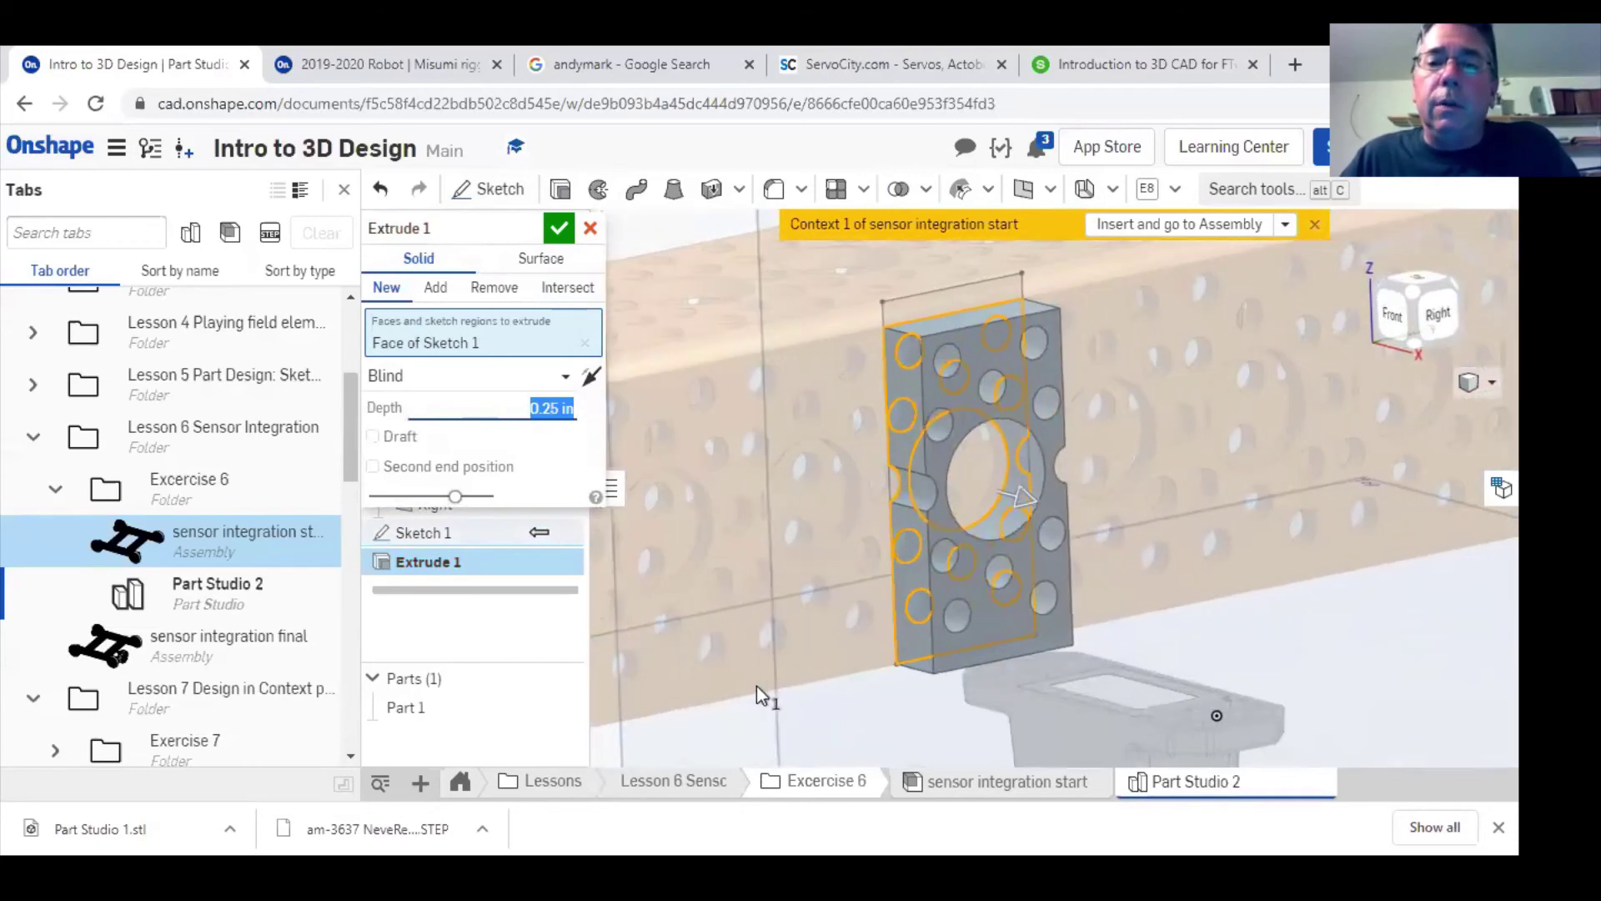
pyautogui.moveTo(855, 694); pyautogui.dragTo(823, 692, button='right')
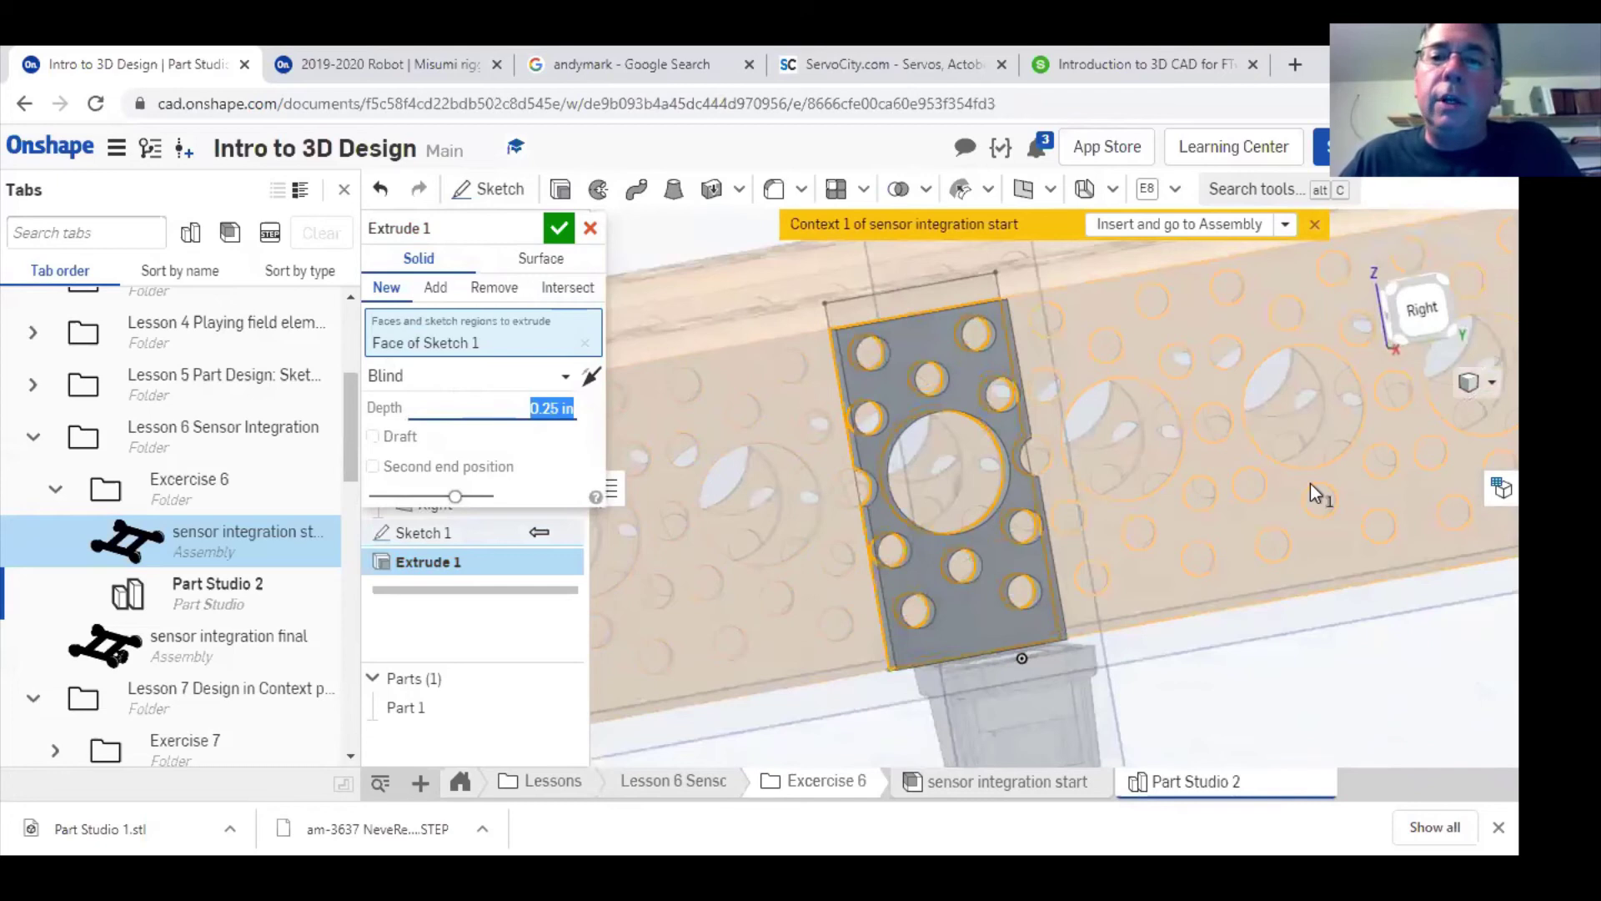
pyautogui.click(877, 353)
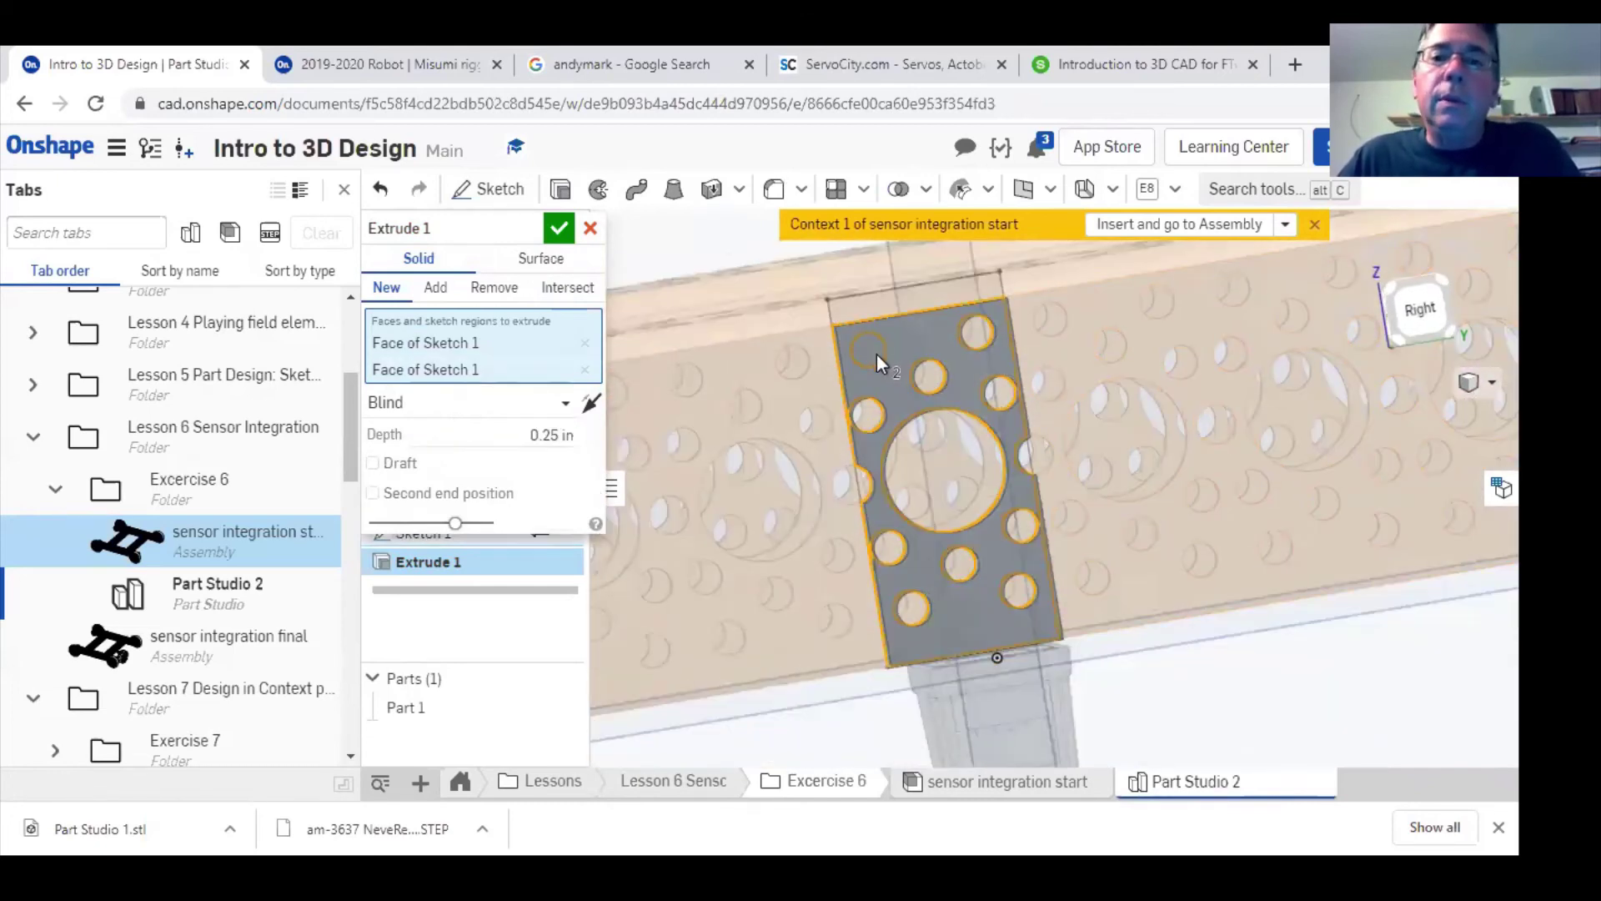
pyautogui.click(866, 417)
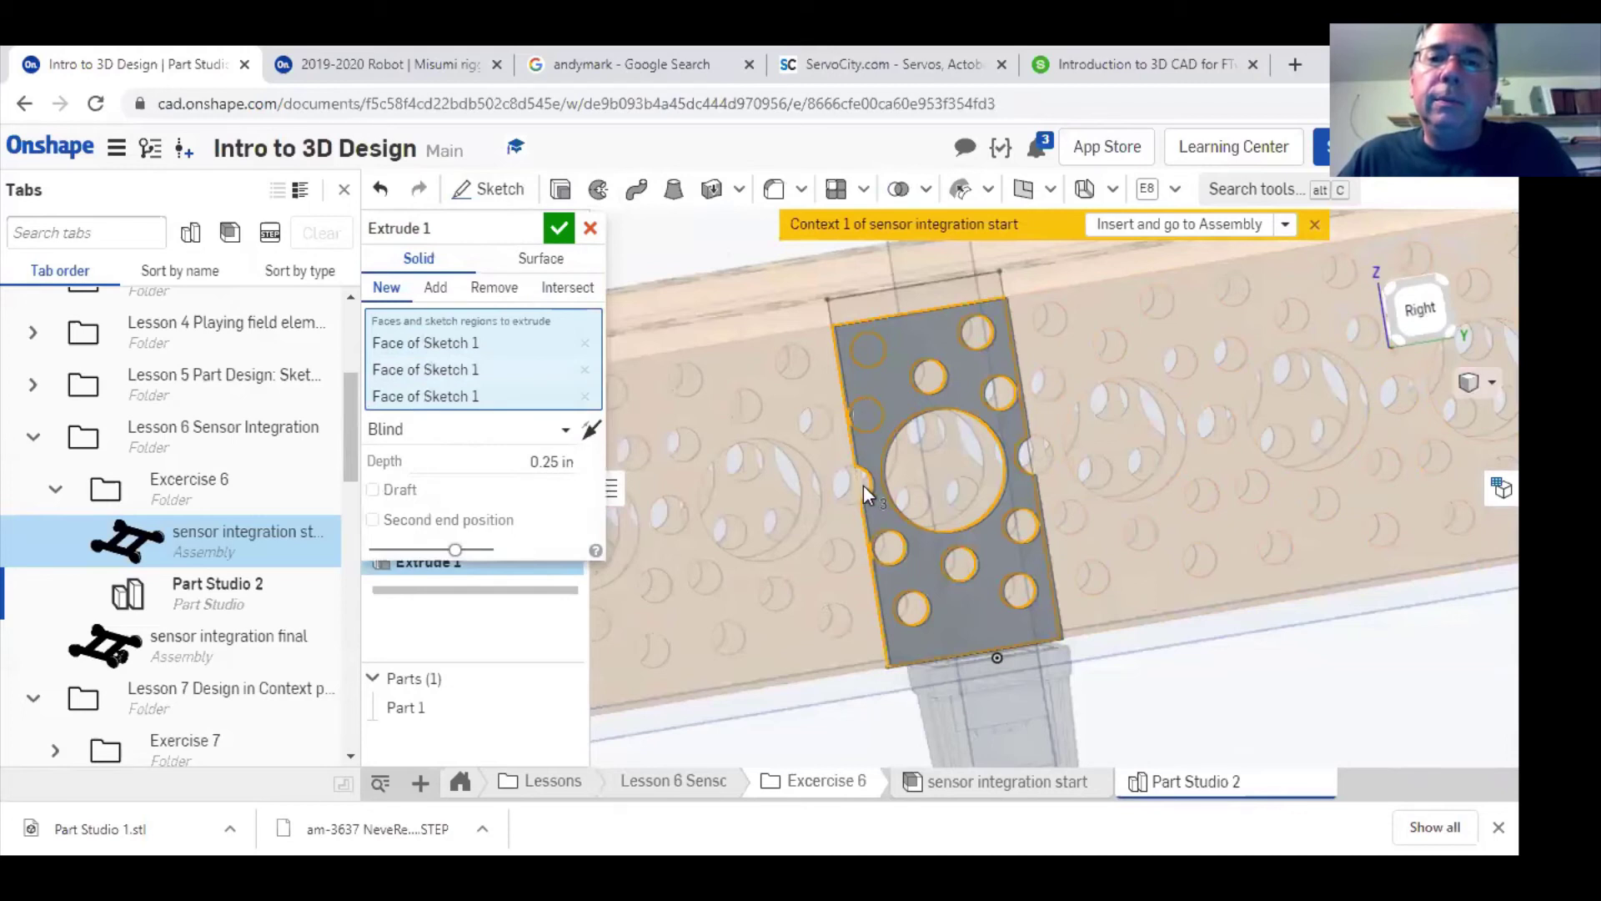
pyautogui.click(879, 557)
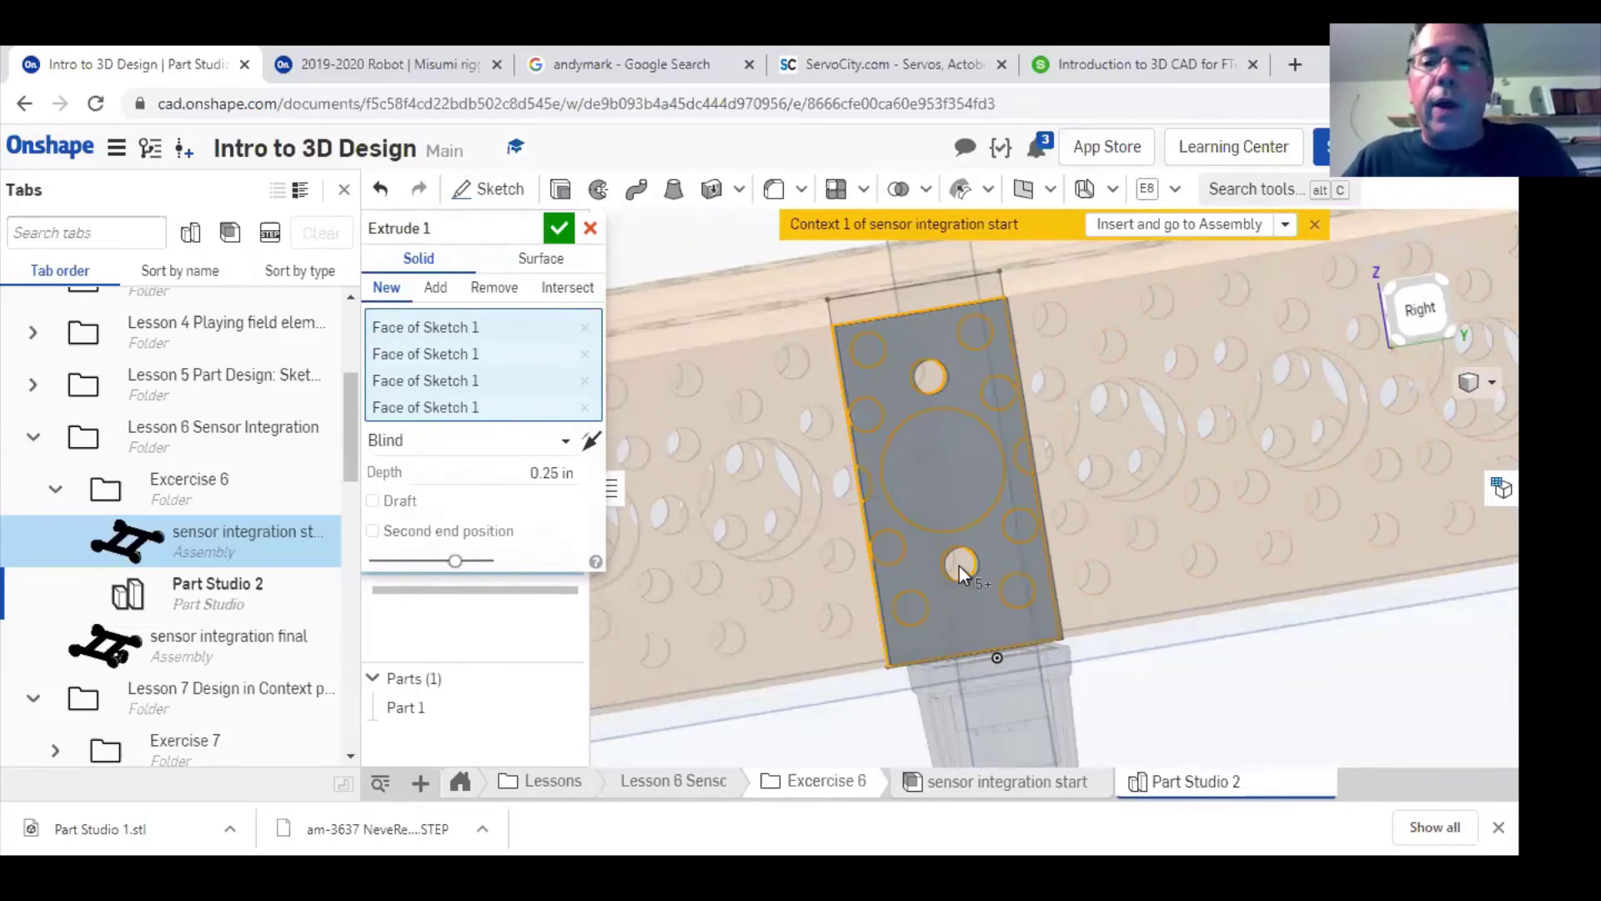
pyautogui.click(559, 227)
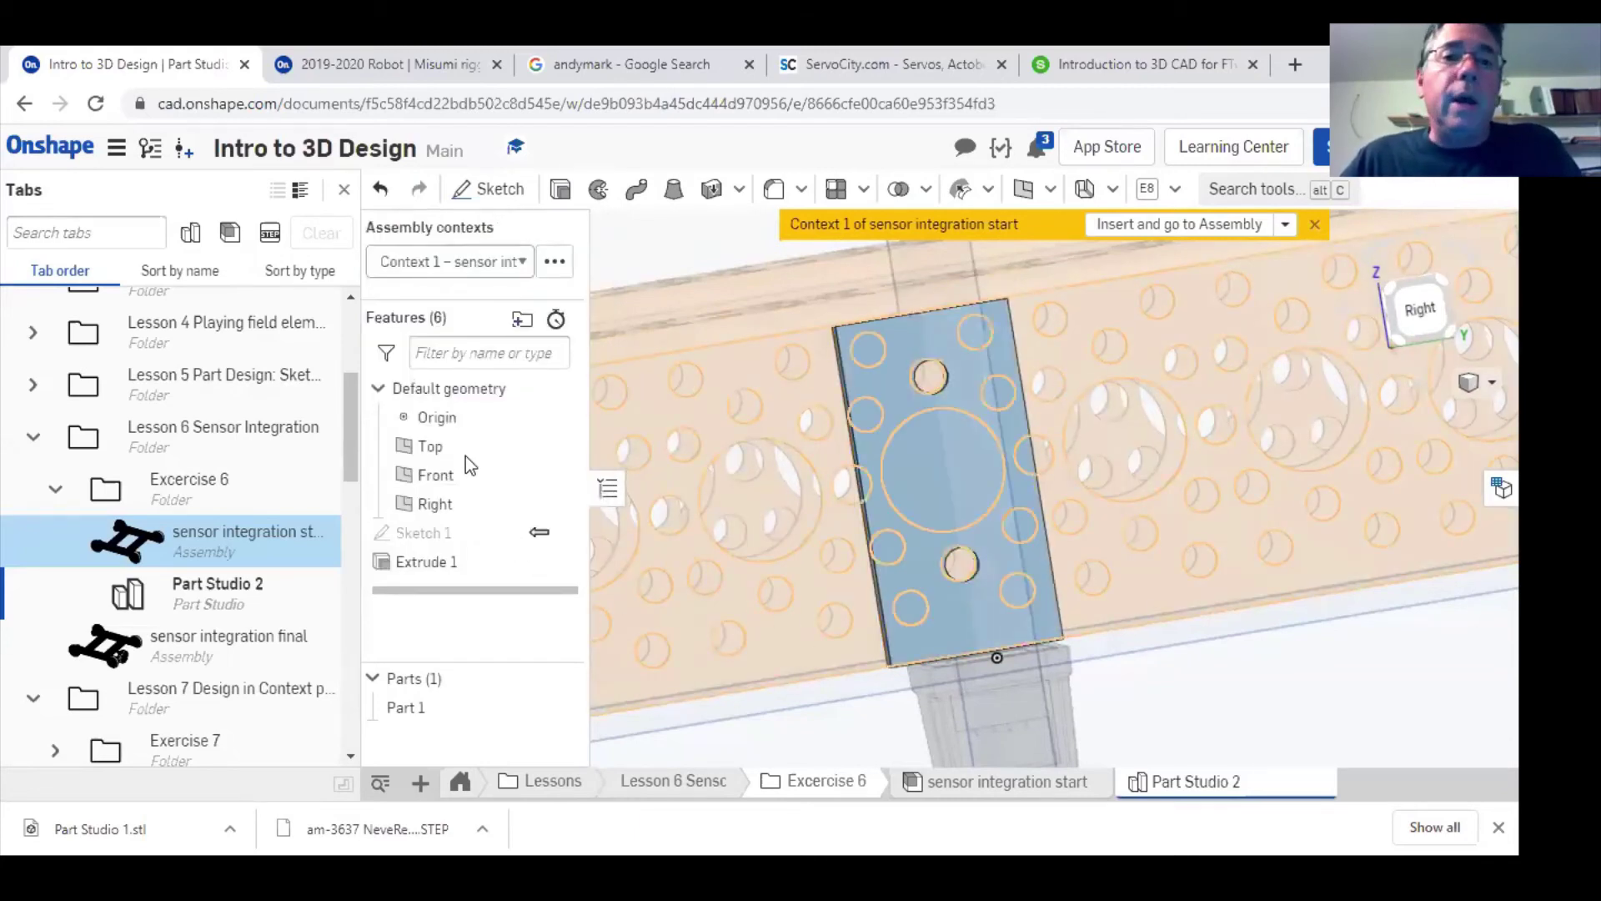
# - Sketch a corner rectangle about 0.707 by 0.235 in along the lower edge of the plate's outer face
pyautogui.click(491, 189)
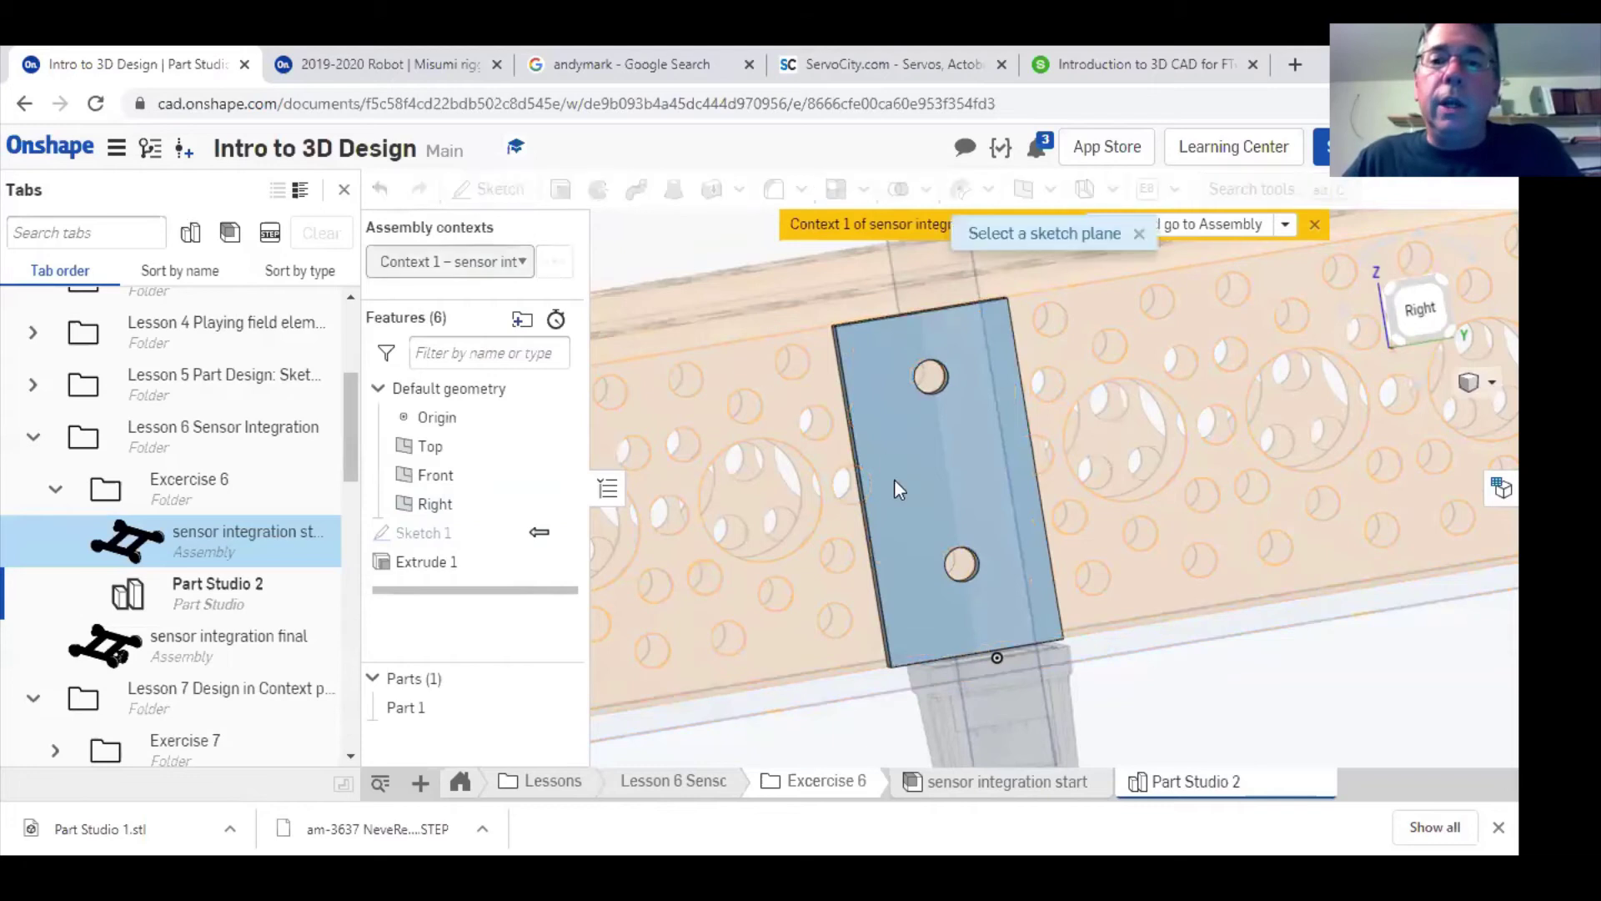
pyautogui.click(931, 541)
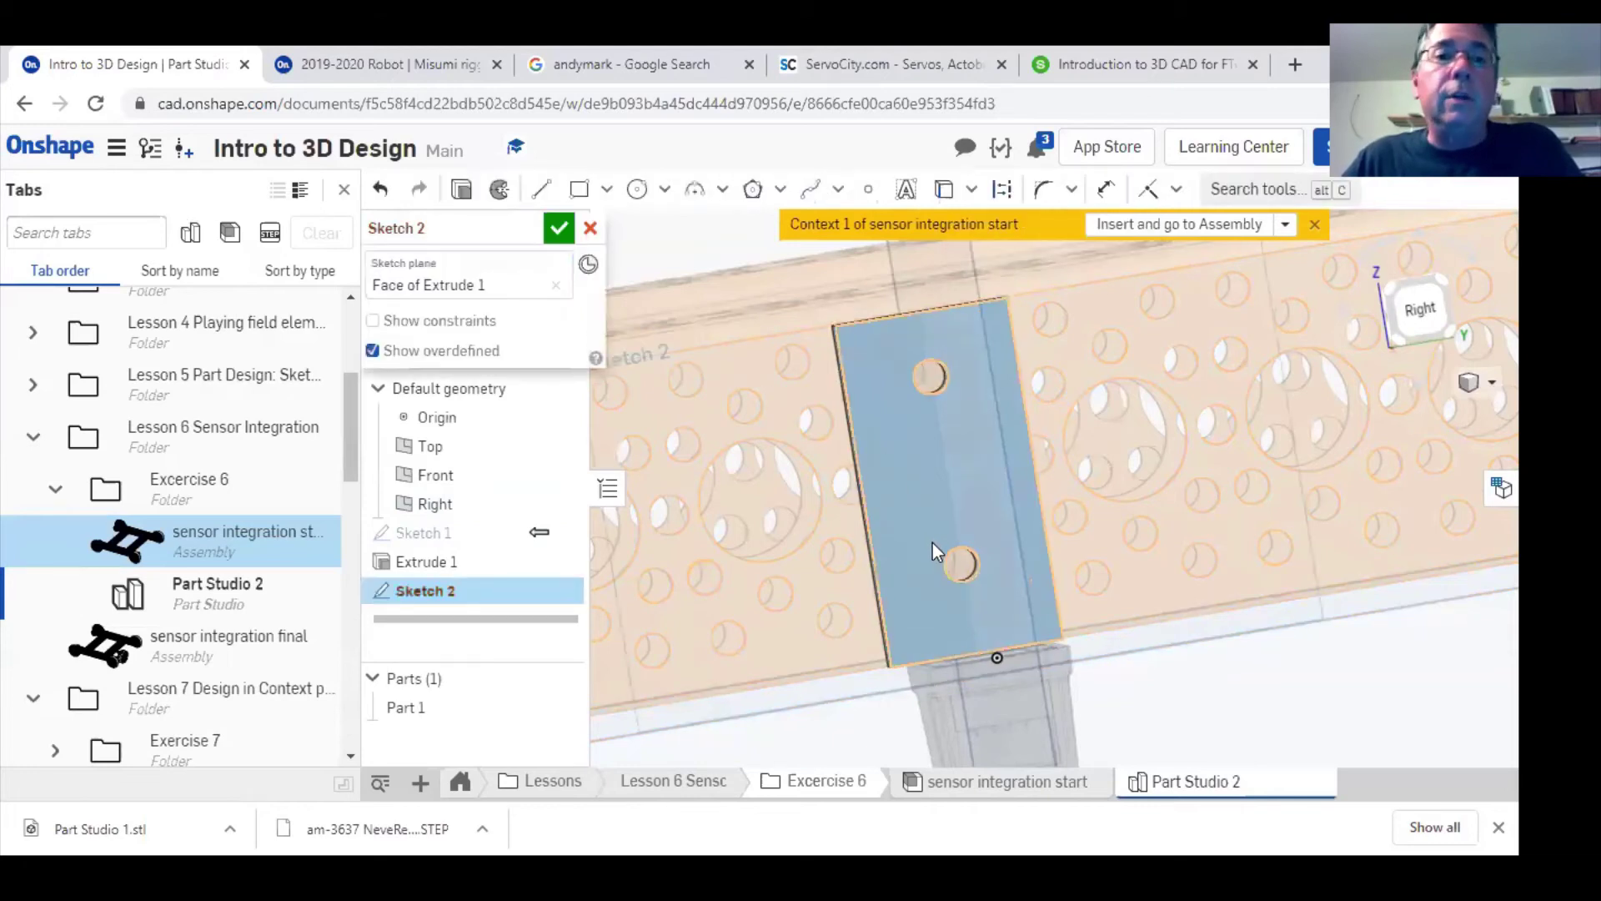
pyautogui.click(579, 188)
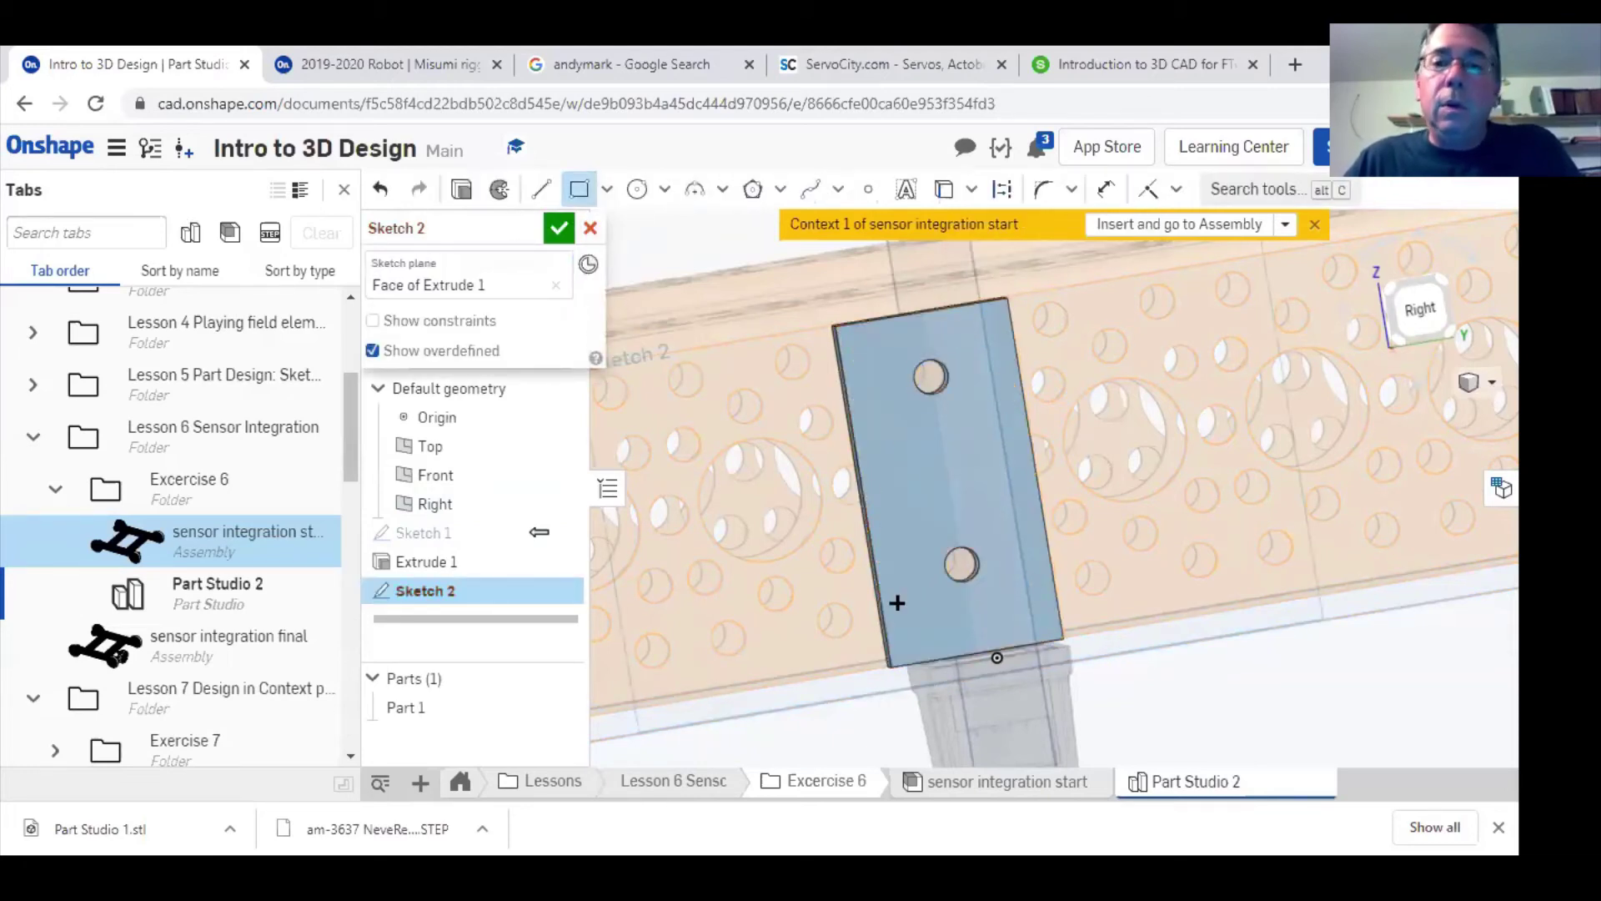
pyautogui.click(890, 667)
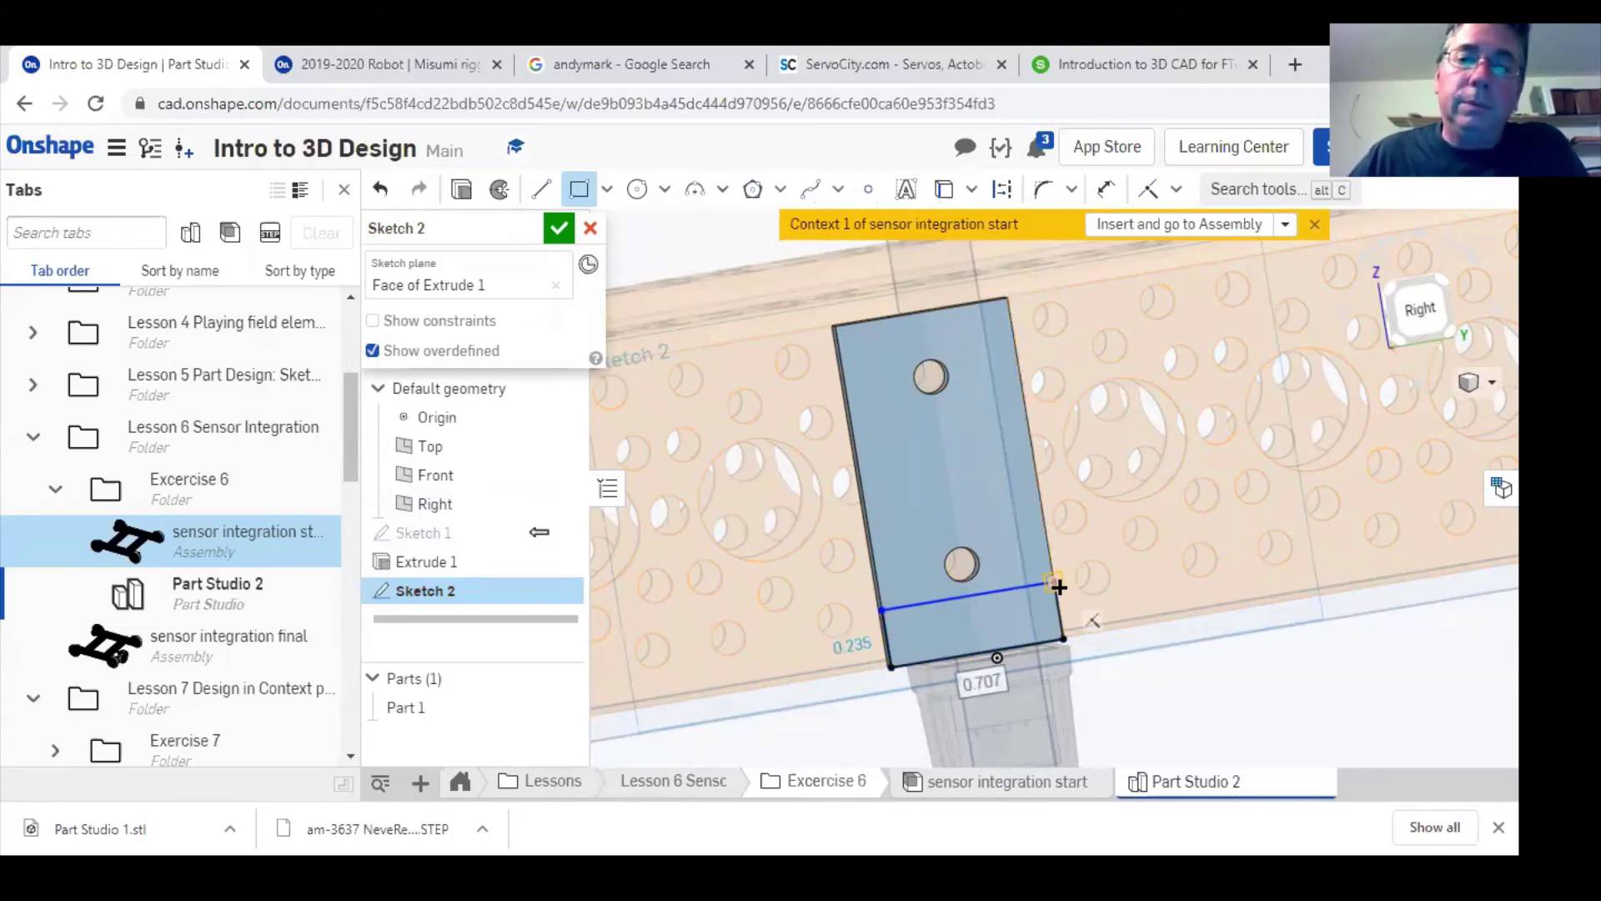
pyautogui.press('Tab')
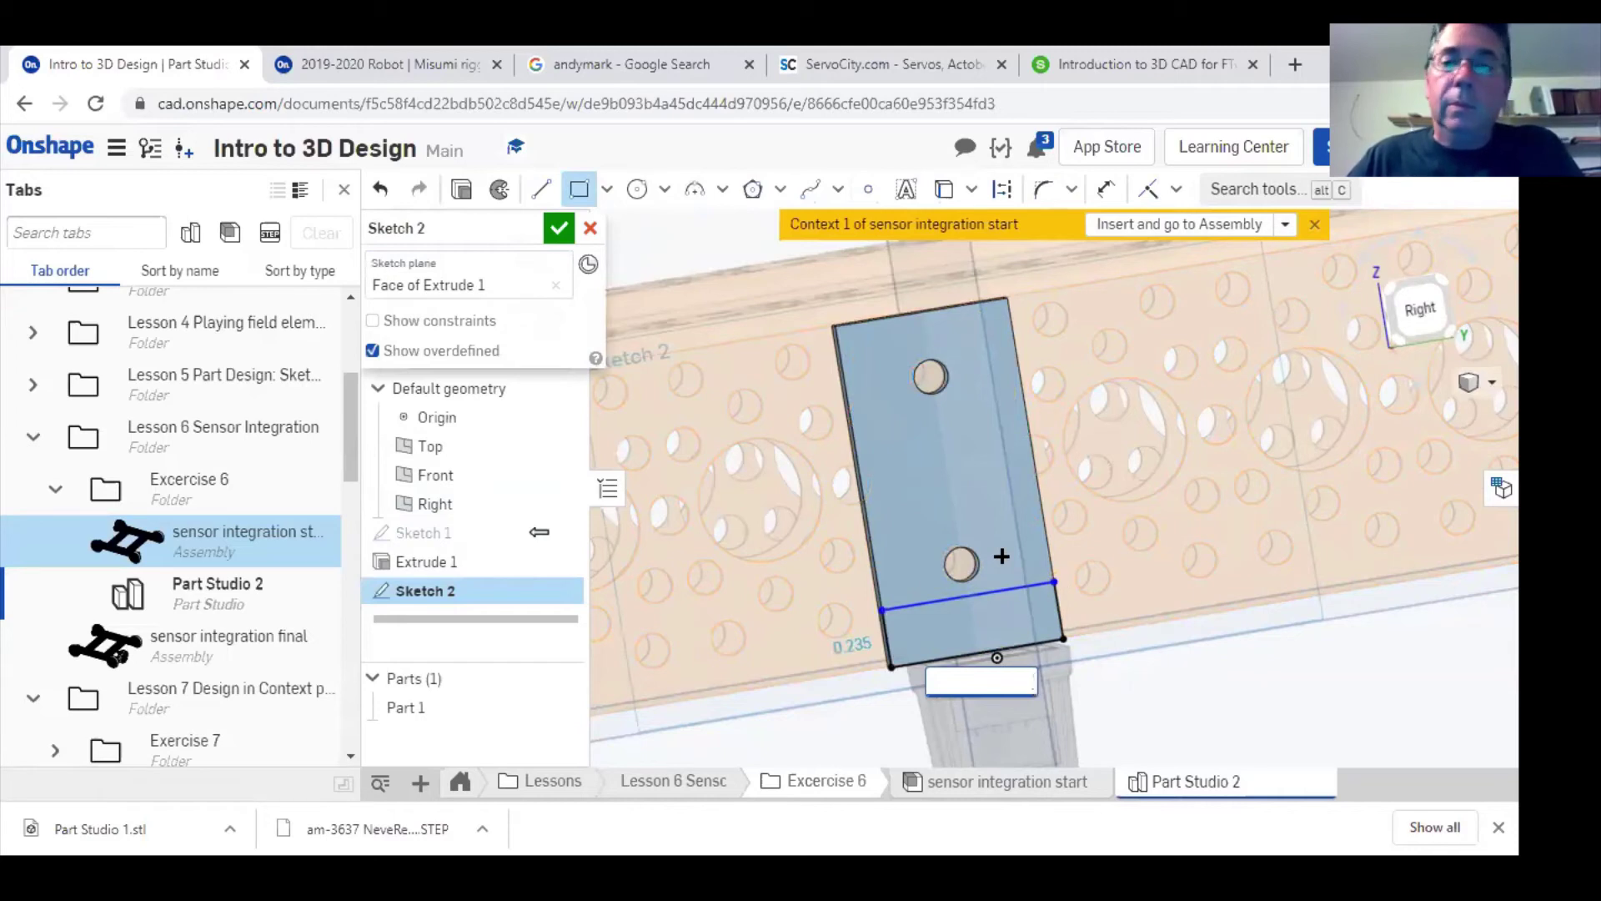
pyautogui.press('Escape')
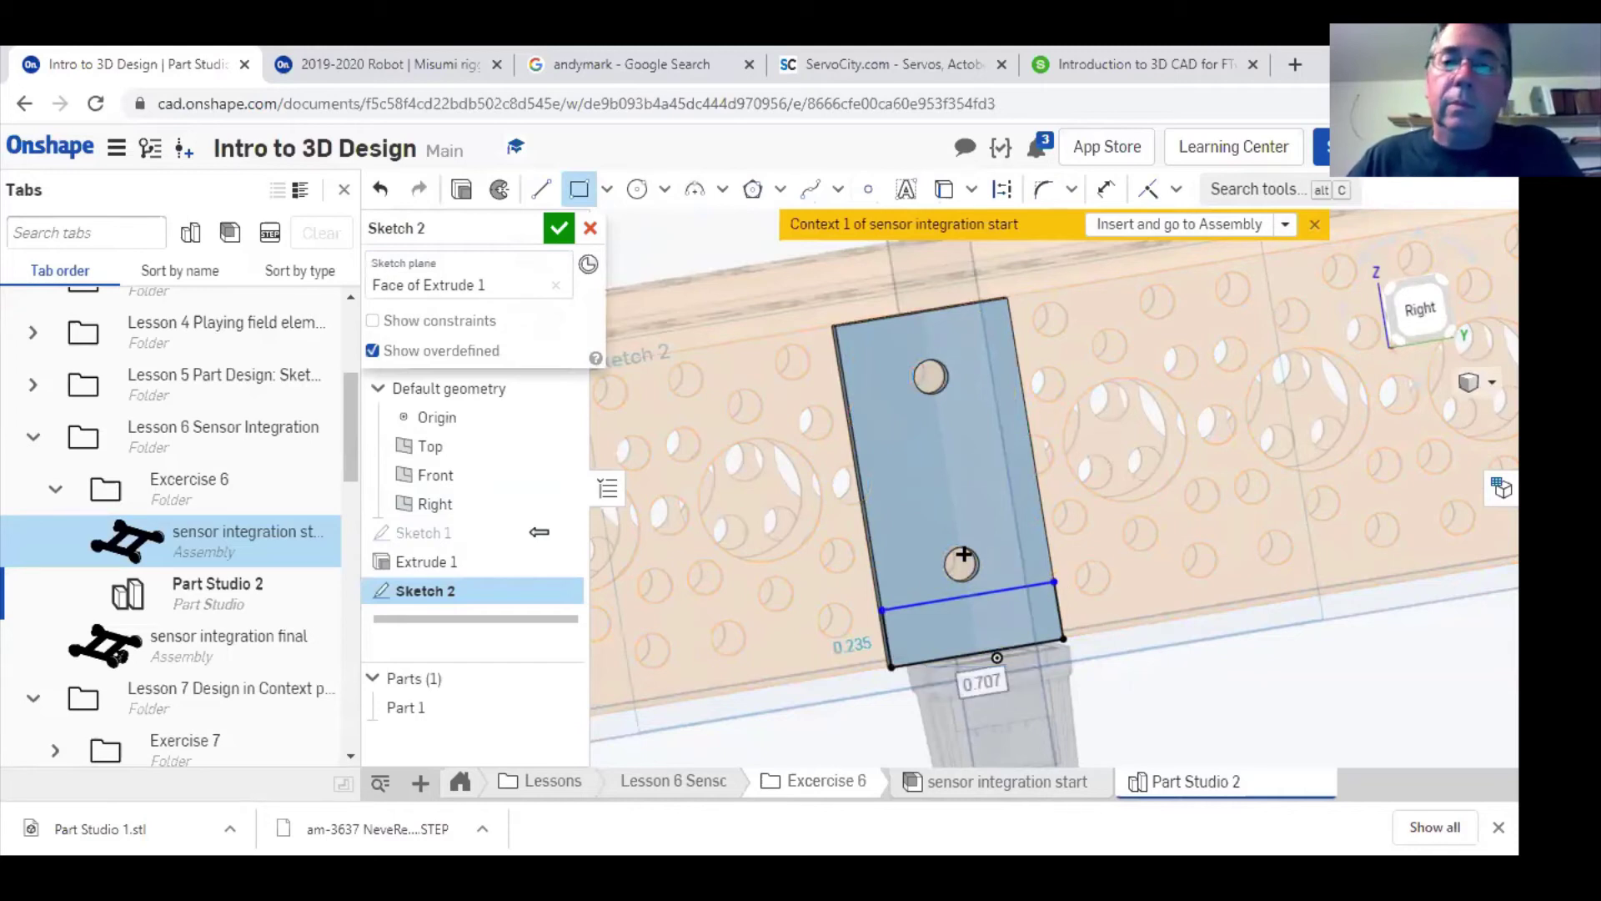
# - Dimension the height of the rectangle along the plate's lower edge at 0.25 in and accept the sketch
pyautogui.click(855, 656)
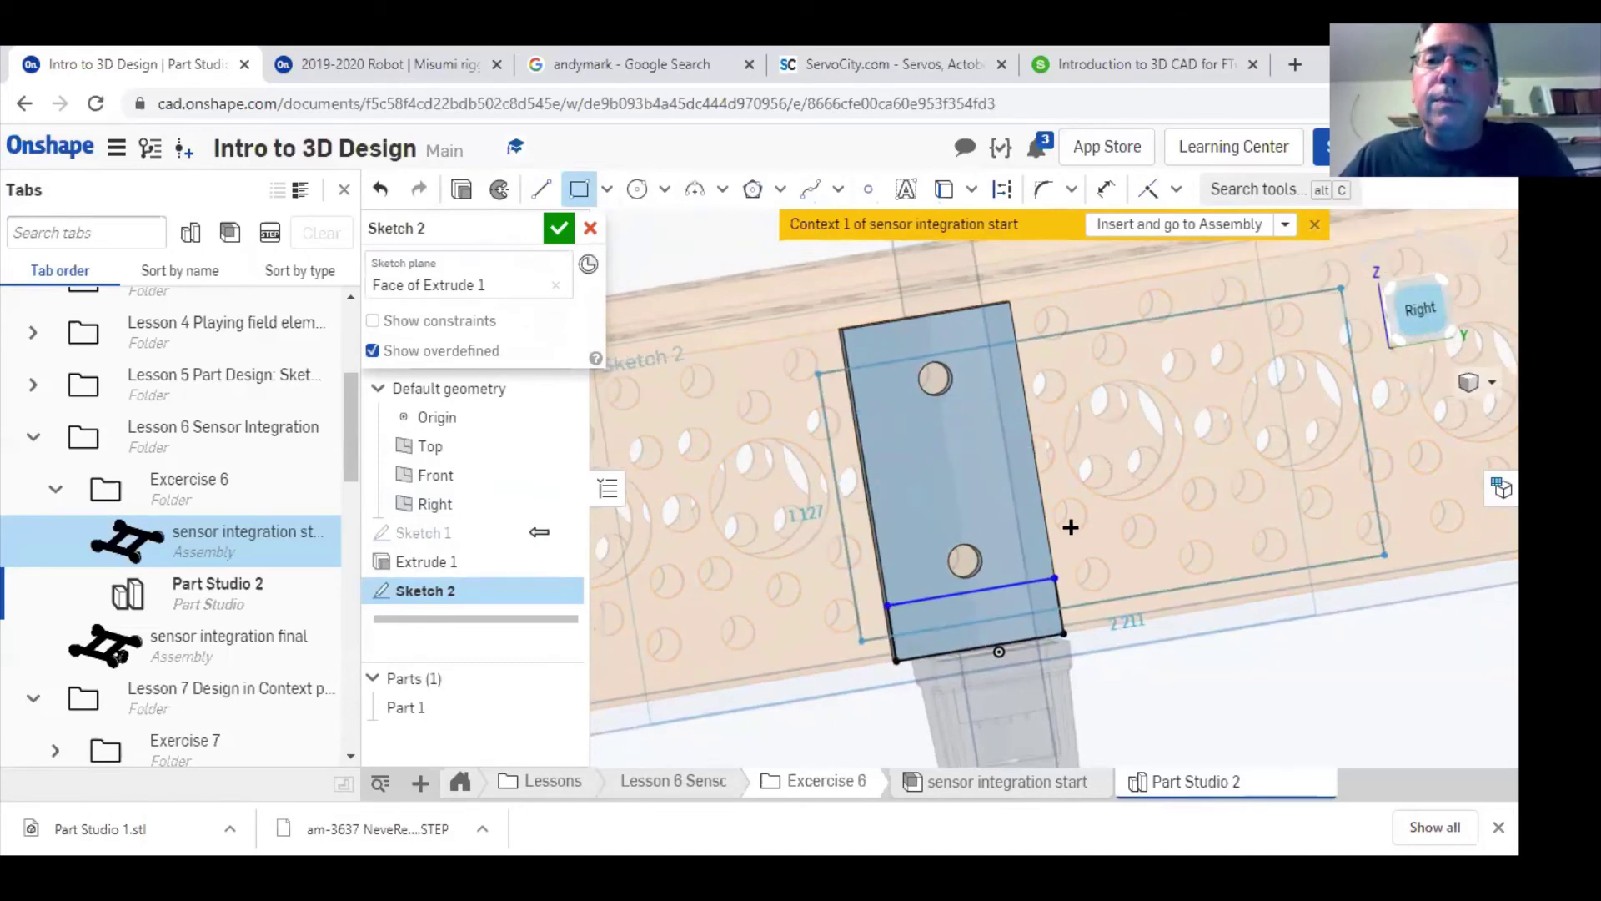
pyautogui.press('n')
pyautogui.scroll(3, 1165, 547)
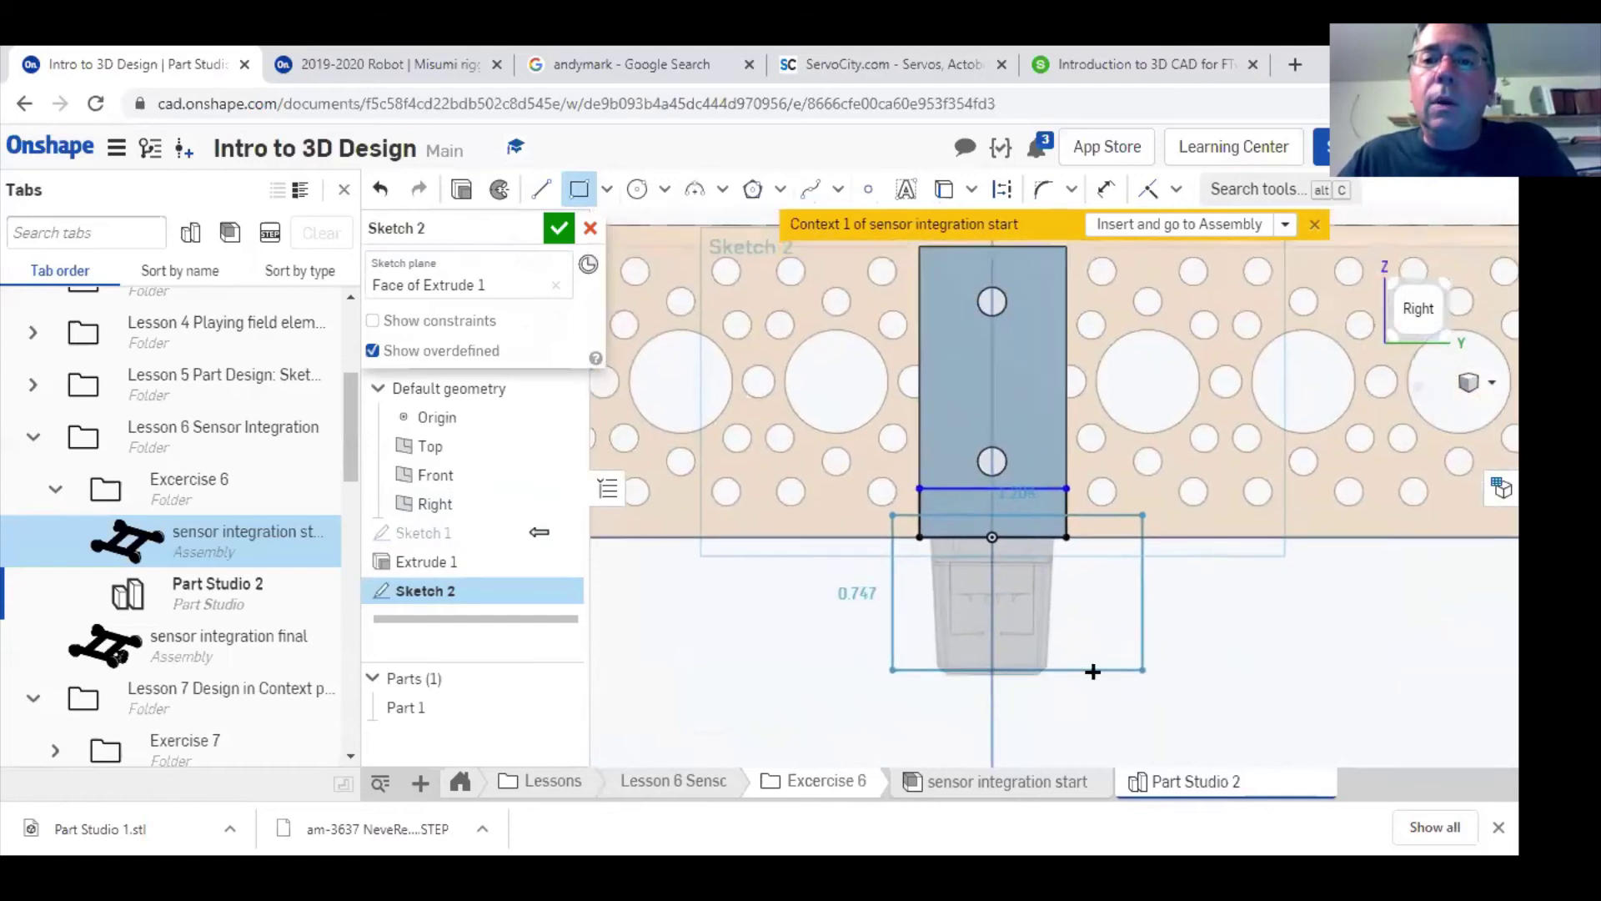
pyautogui.press('Escape')
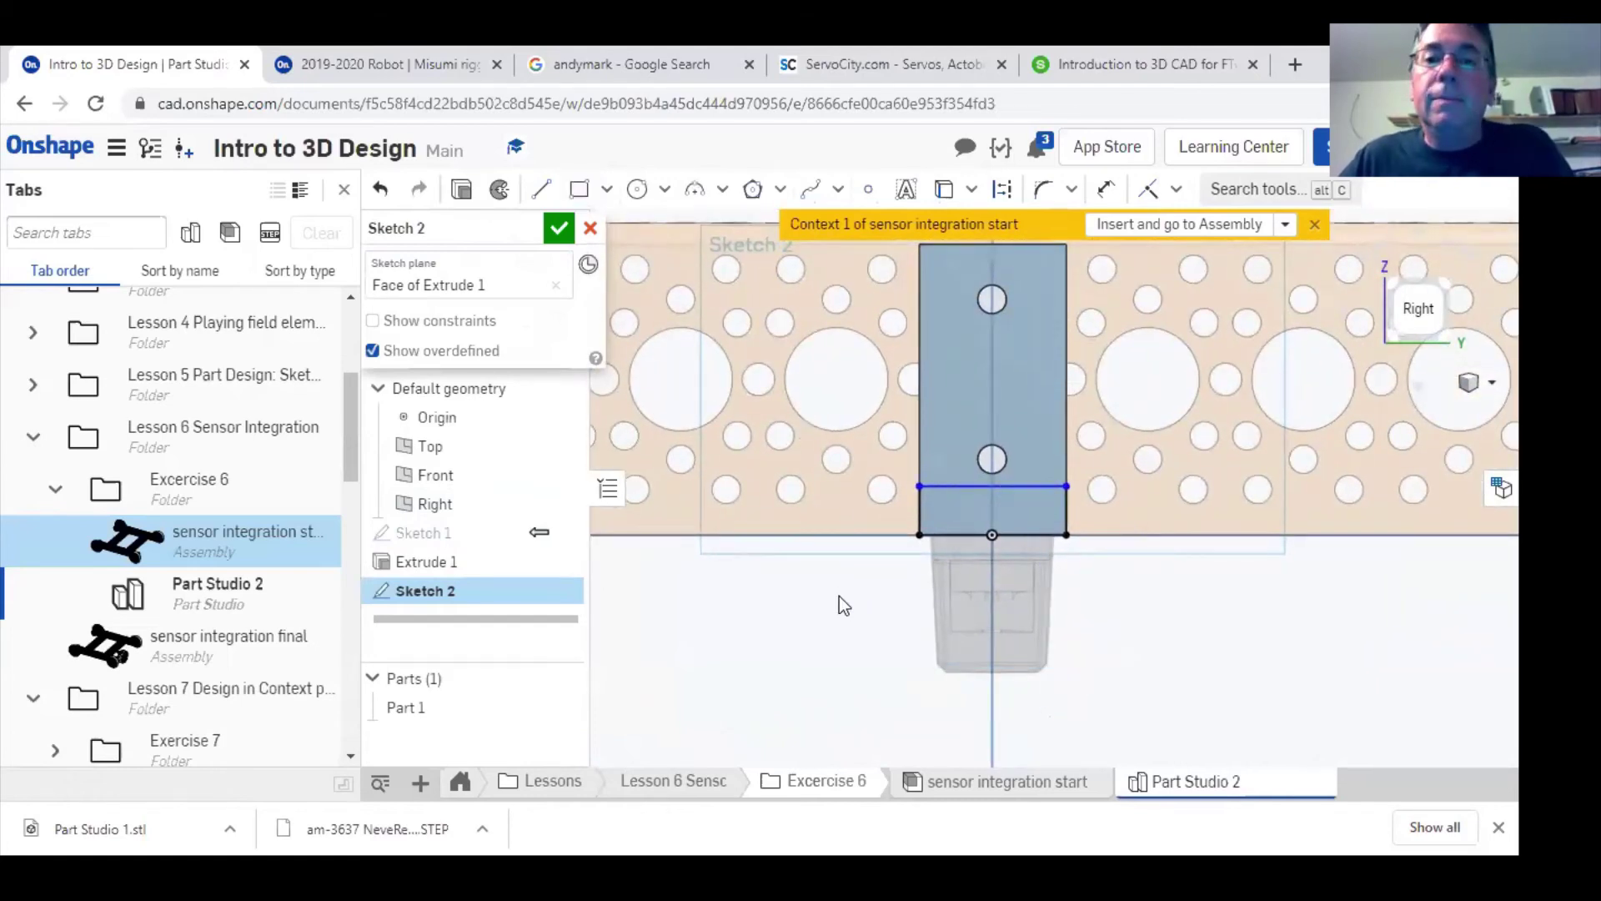
pyautogui.click(1106, 188)
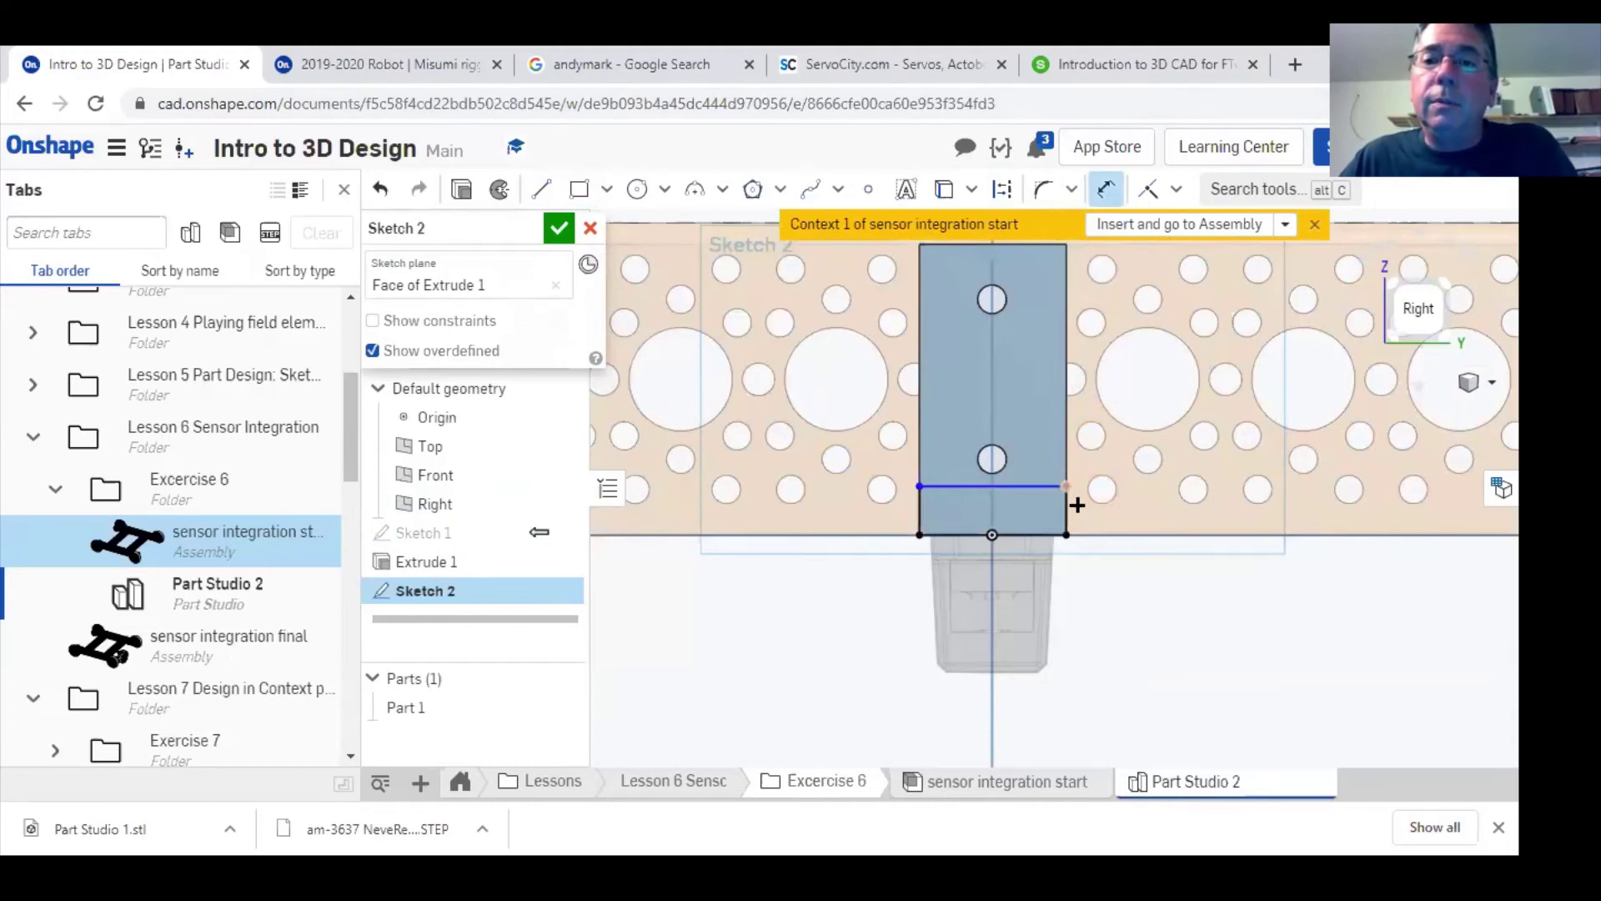
pyautogui.click(1068, 534)
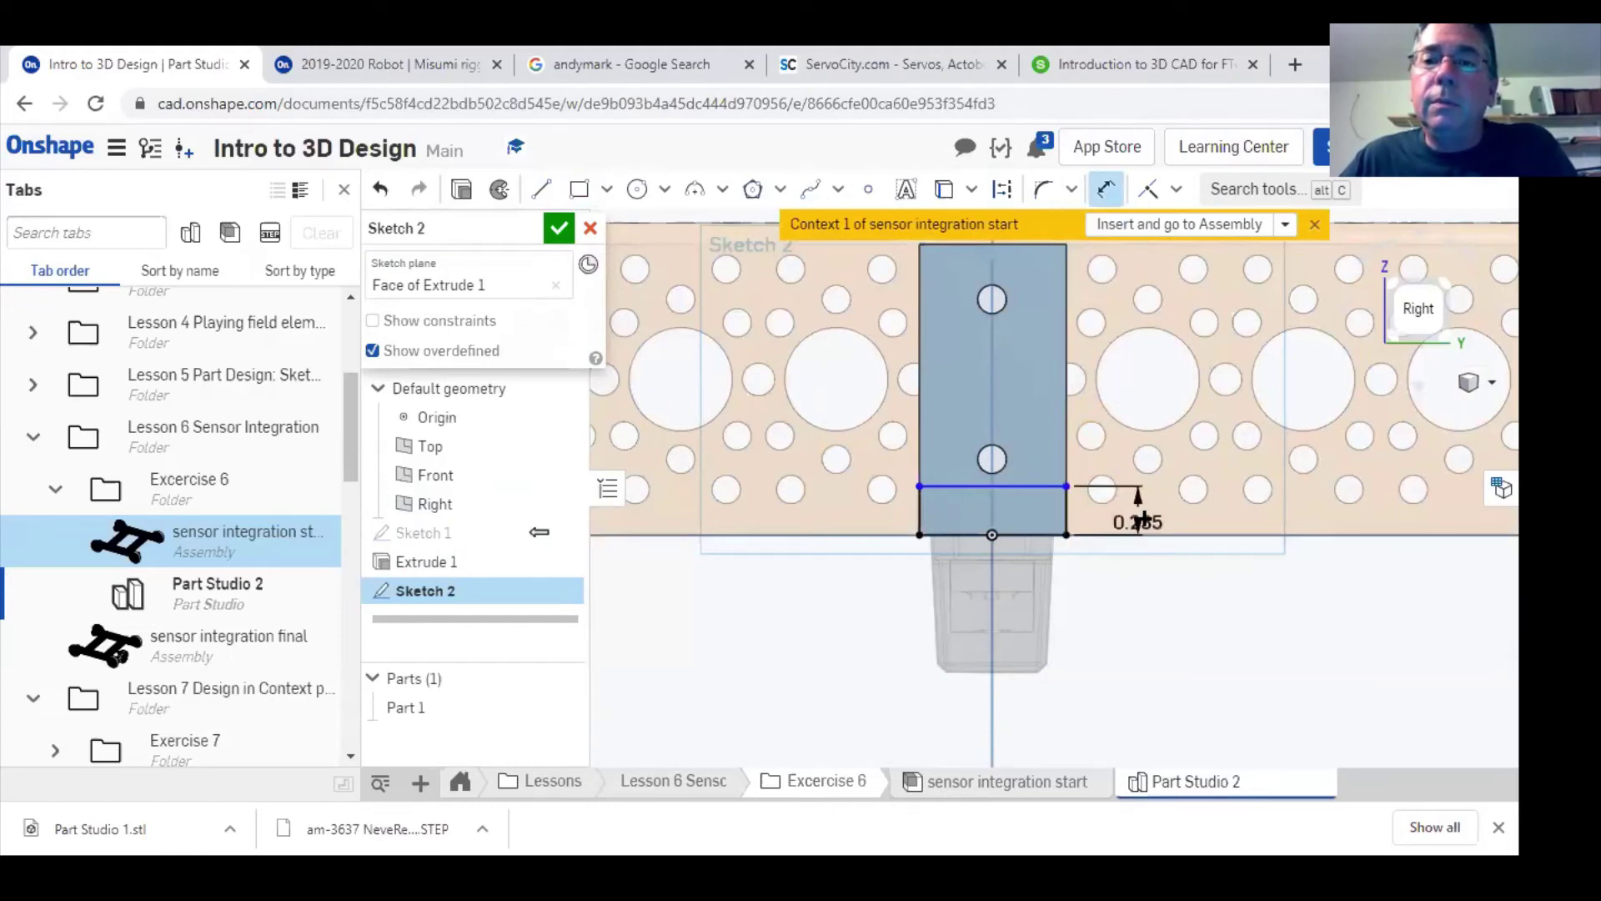
pyautogui.click(1142, 517)
pyautogui.press('BackSpace')
pyautogui.write('.25')
pyautogui.press('Return')
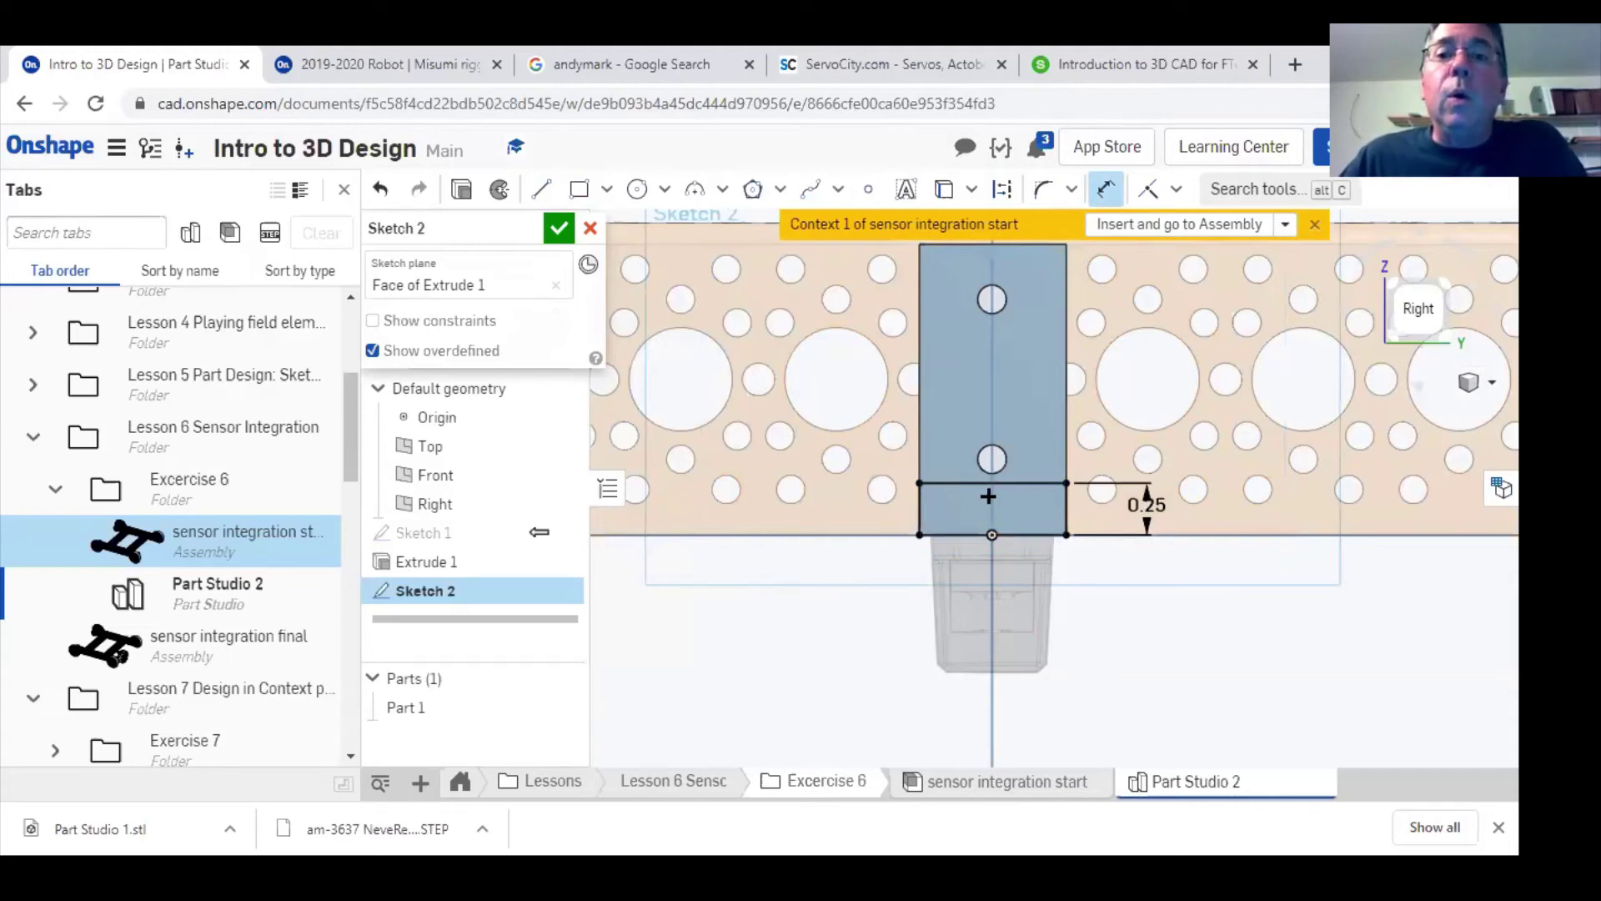
pyautogui.click(559, 231)
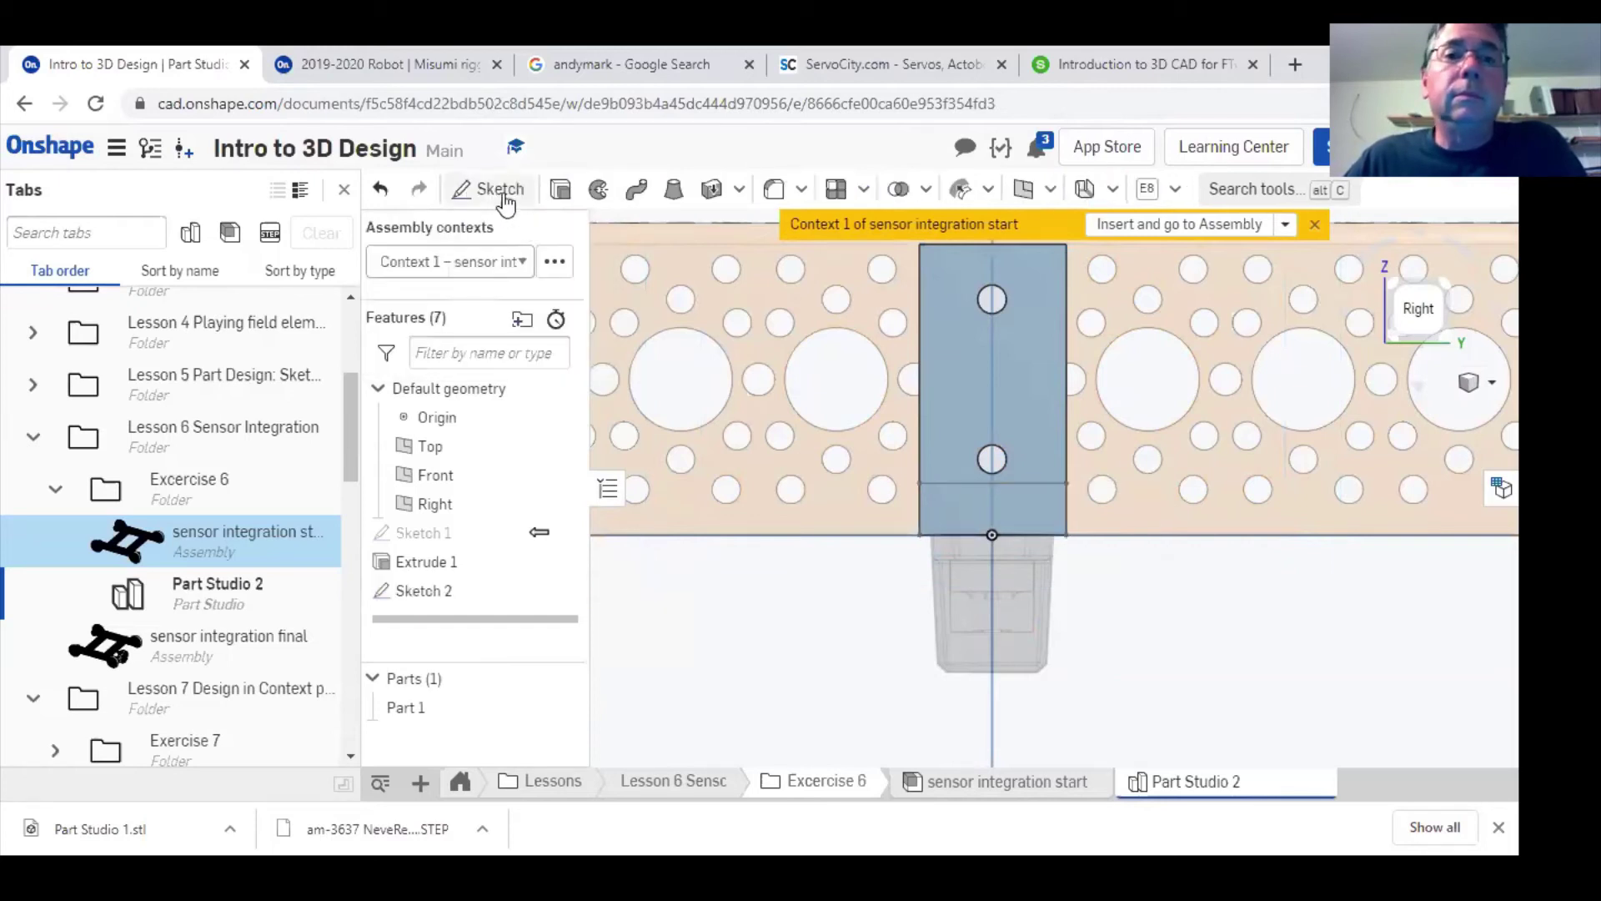
# - Extrude the lower-edge rectangle with a blind depth of 1.625 in, adding it to the plate above the sensor
pyautogui.click(560, 191)
pyautogui.click(961, 500)
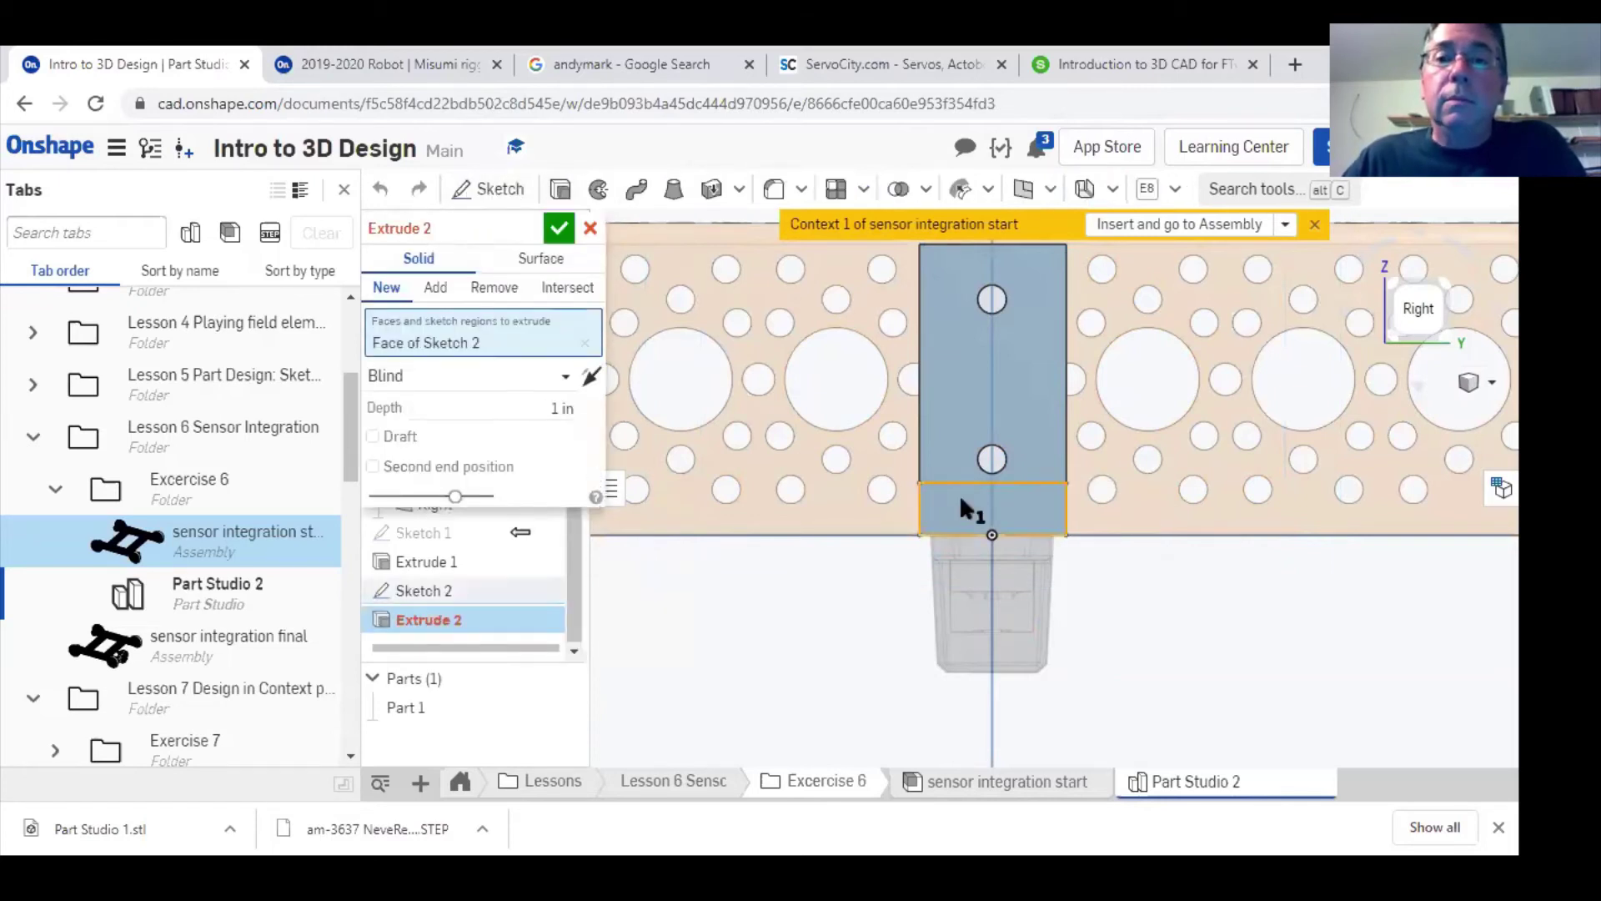
pyautogui.click(552, 407)
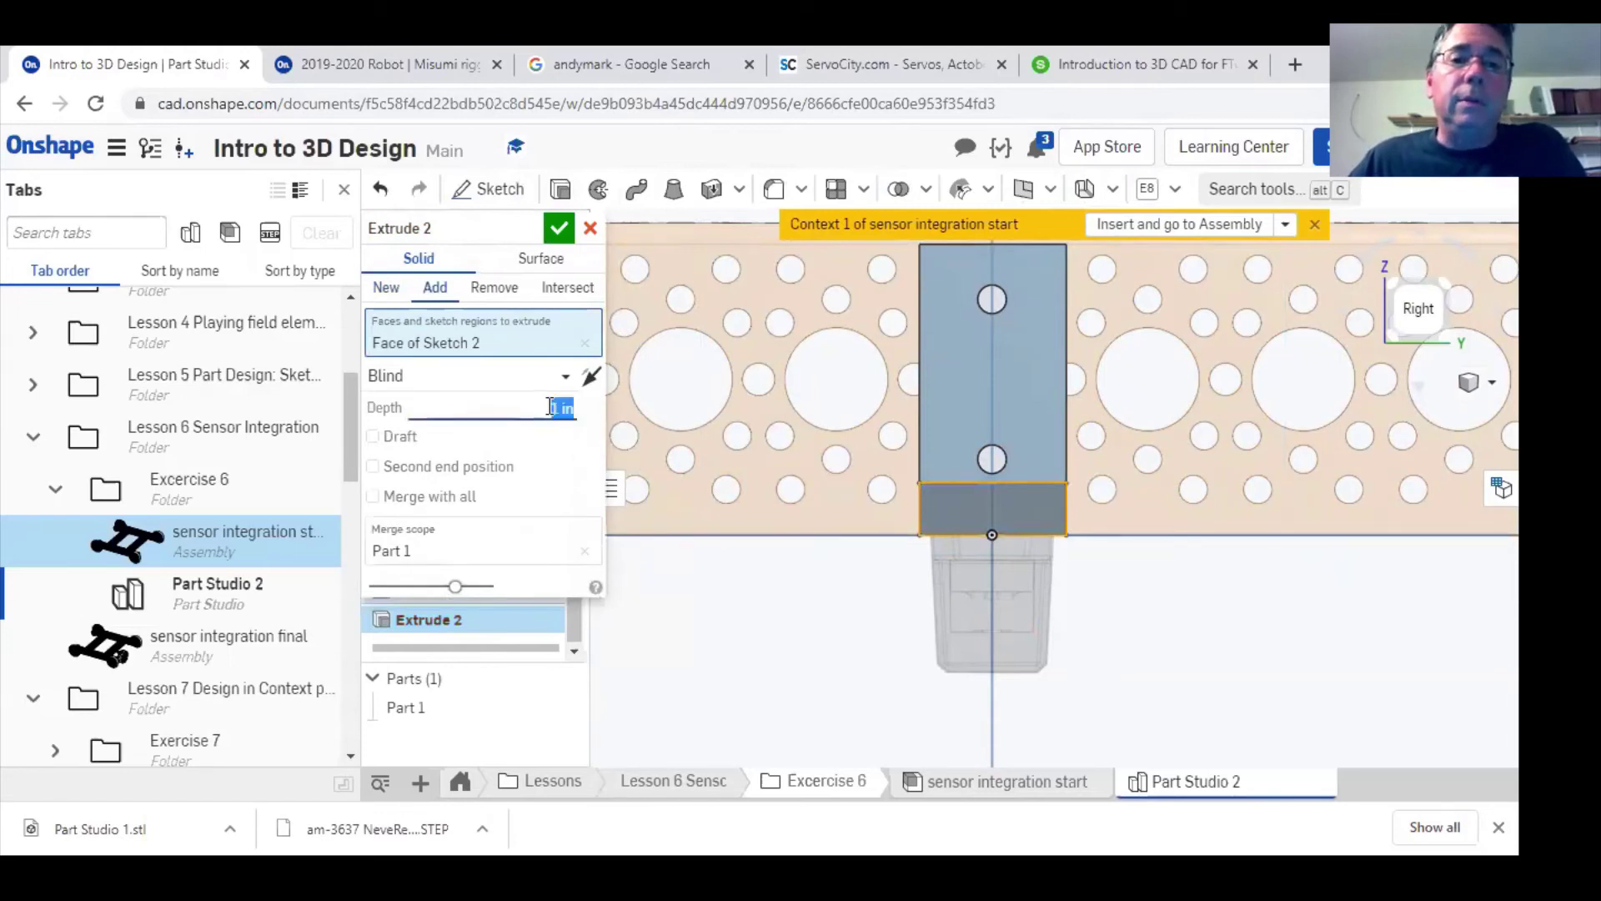
pyautogui.press('BackSpace')
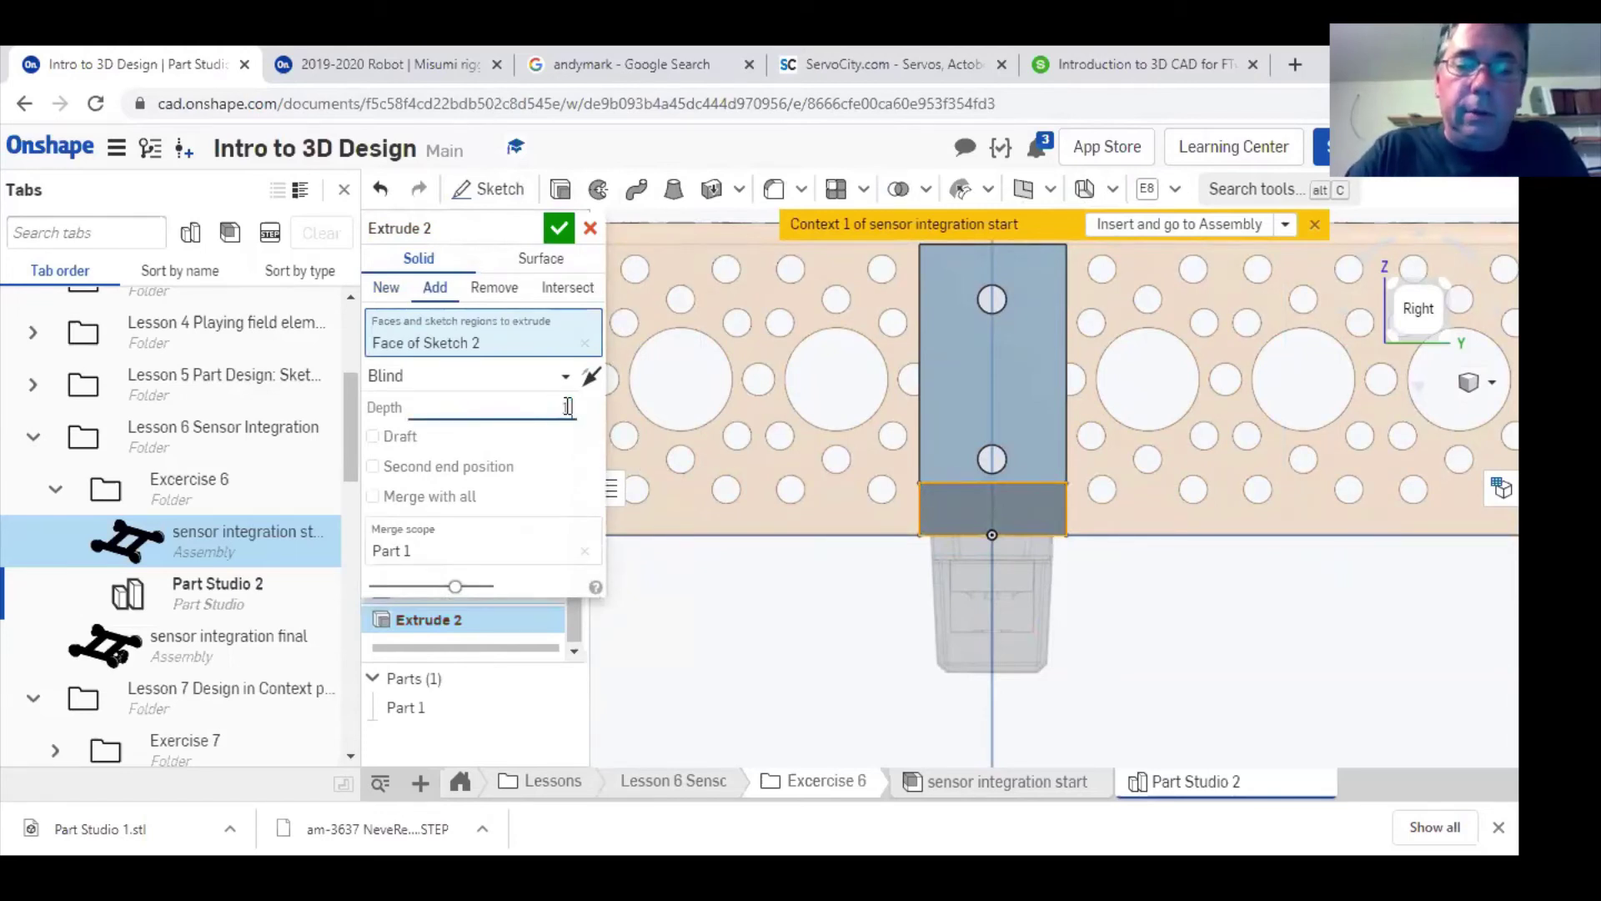
pyautogui.write('1.625')
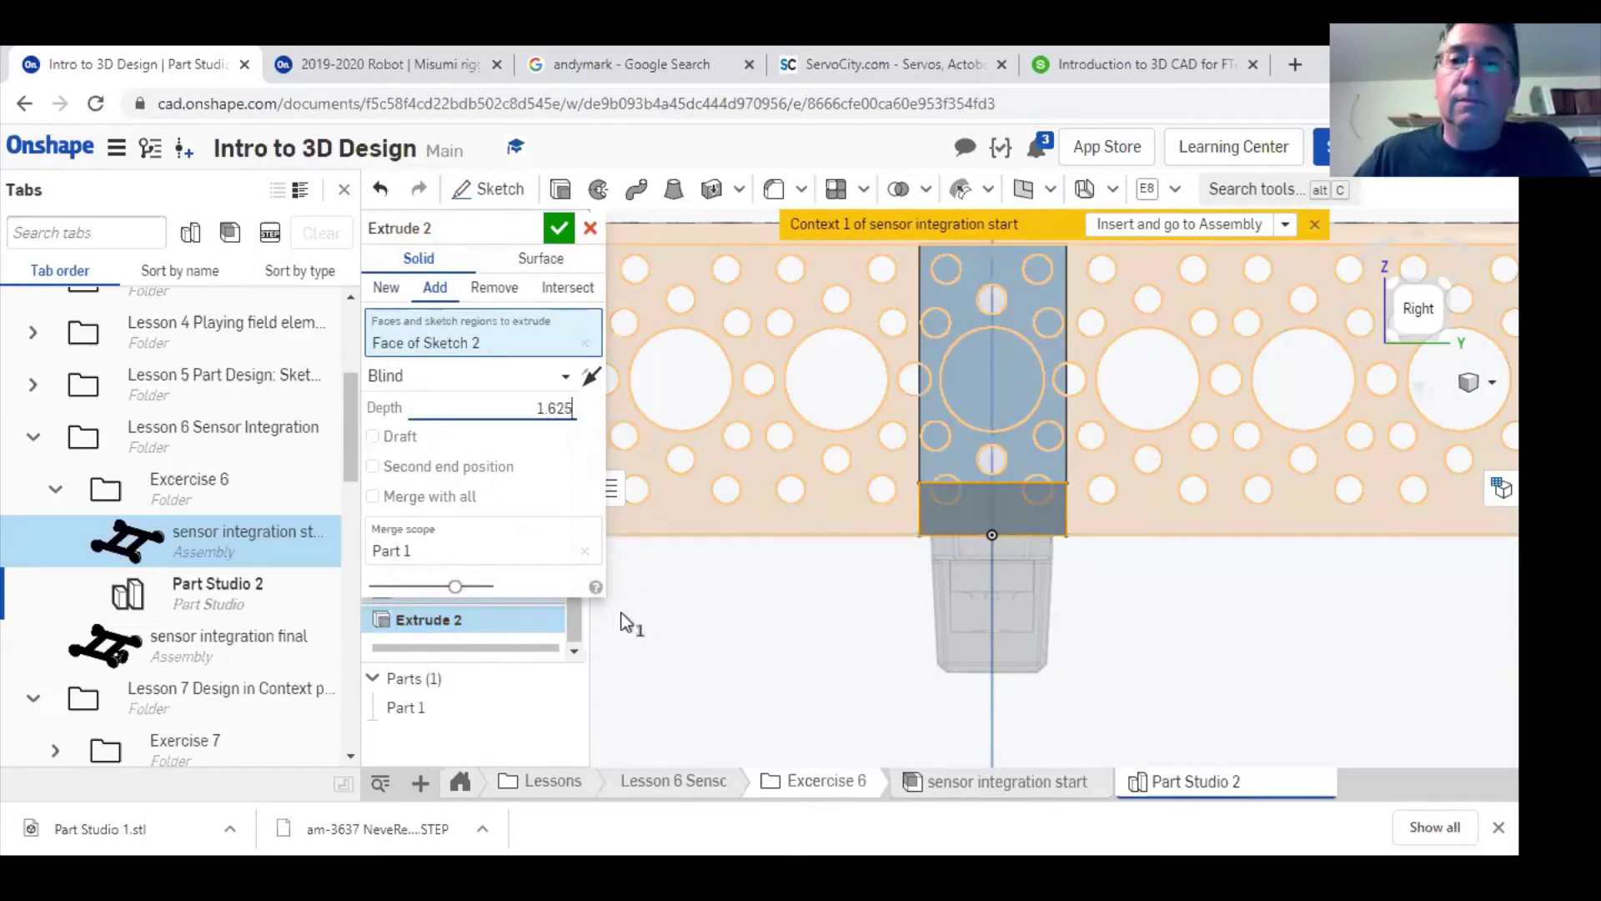
pyautogui.moveTo(712, 604); pyautogui.dragTo(669, 570, button='right')
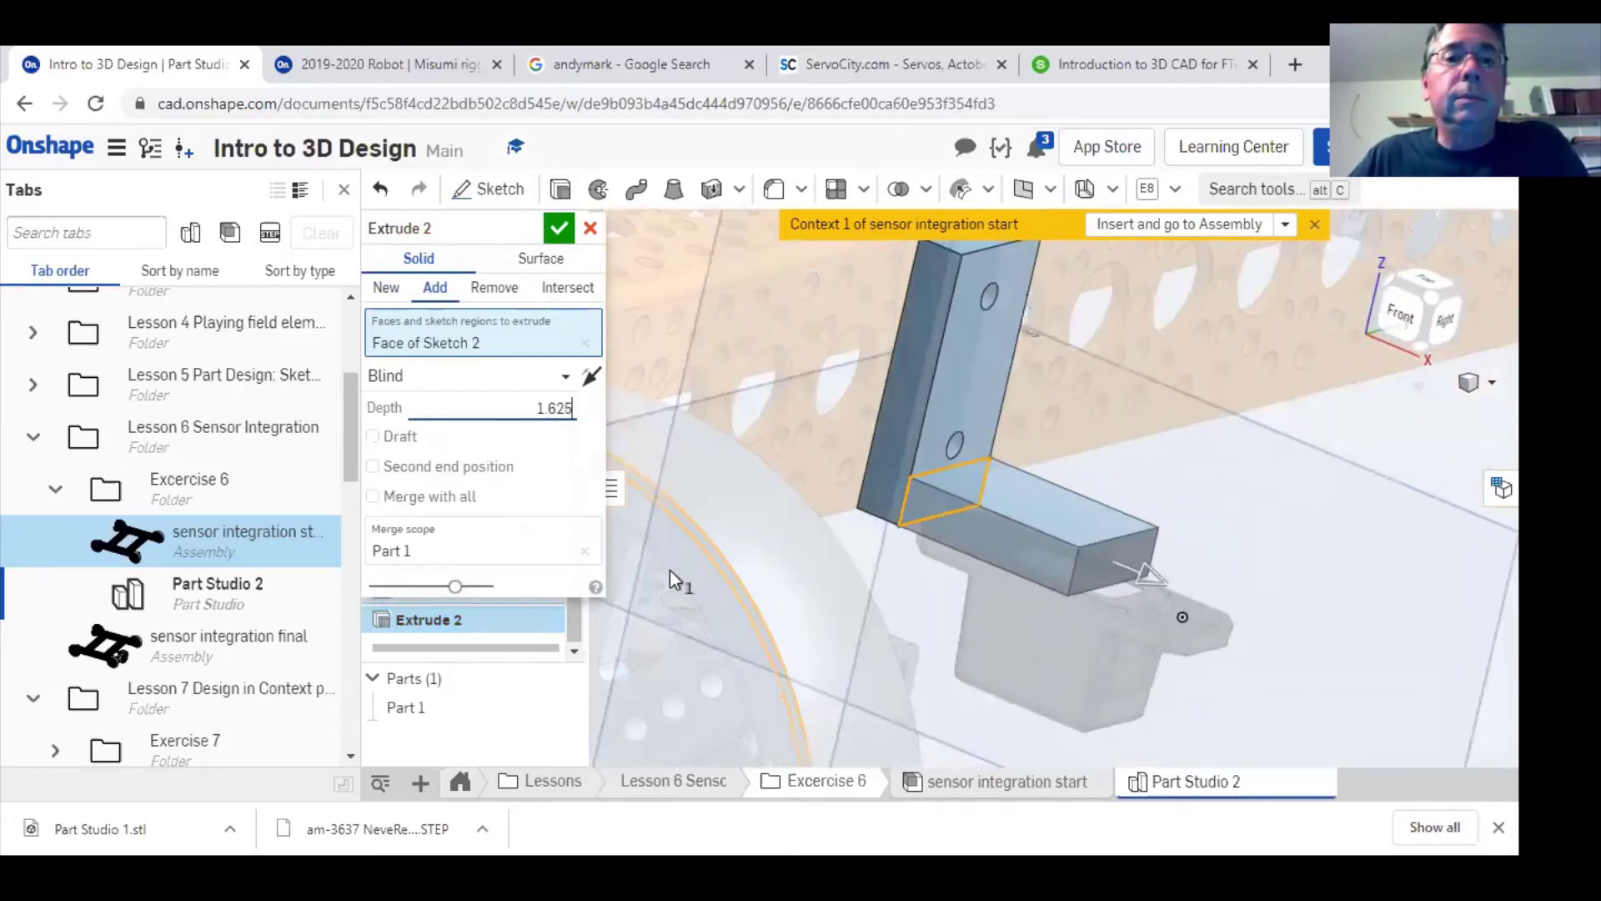
pyautogui.click(560, 229)
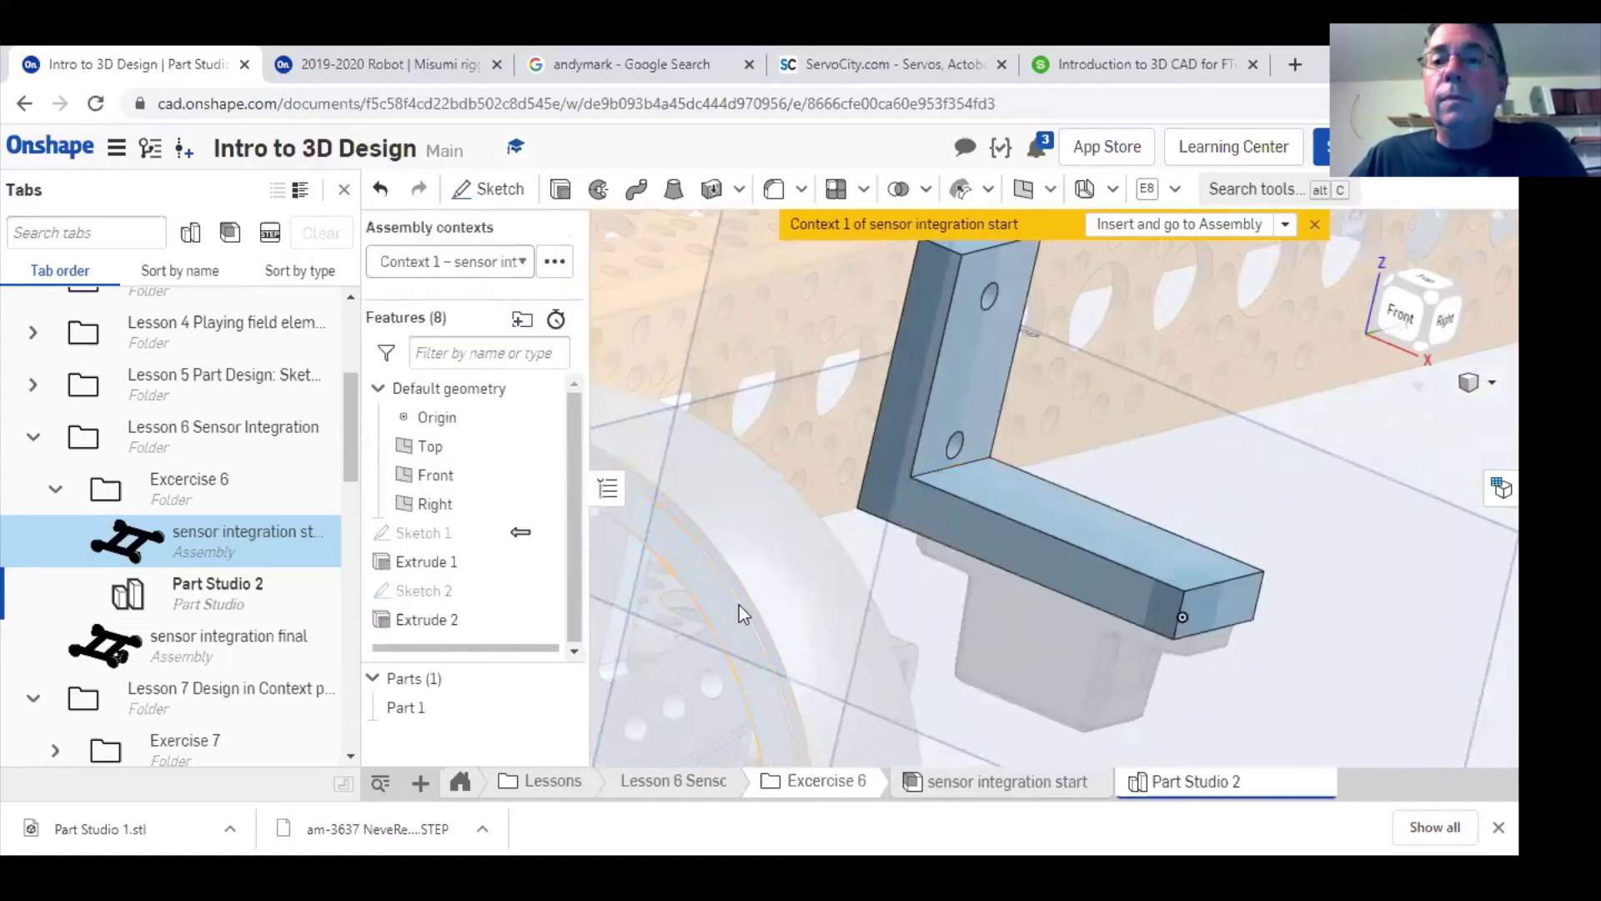
# - Start a sketch on the sensor's mounting face and place a point at each of its two mounting holes
pyautogui.moveTo(925, 658); pyautogui.dragTo(988, 529, button='right')
pyautogui.click(492, 189)
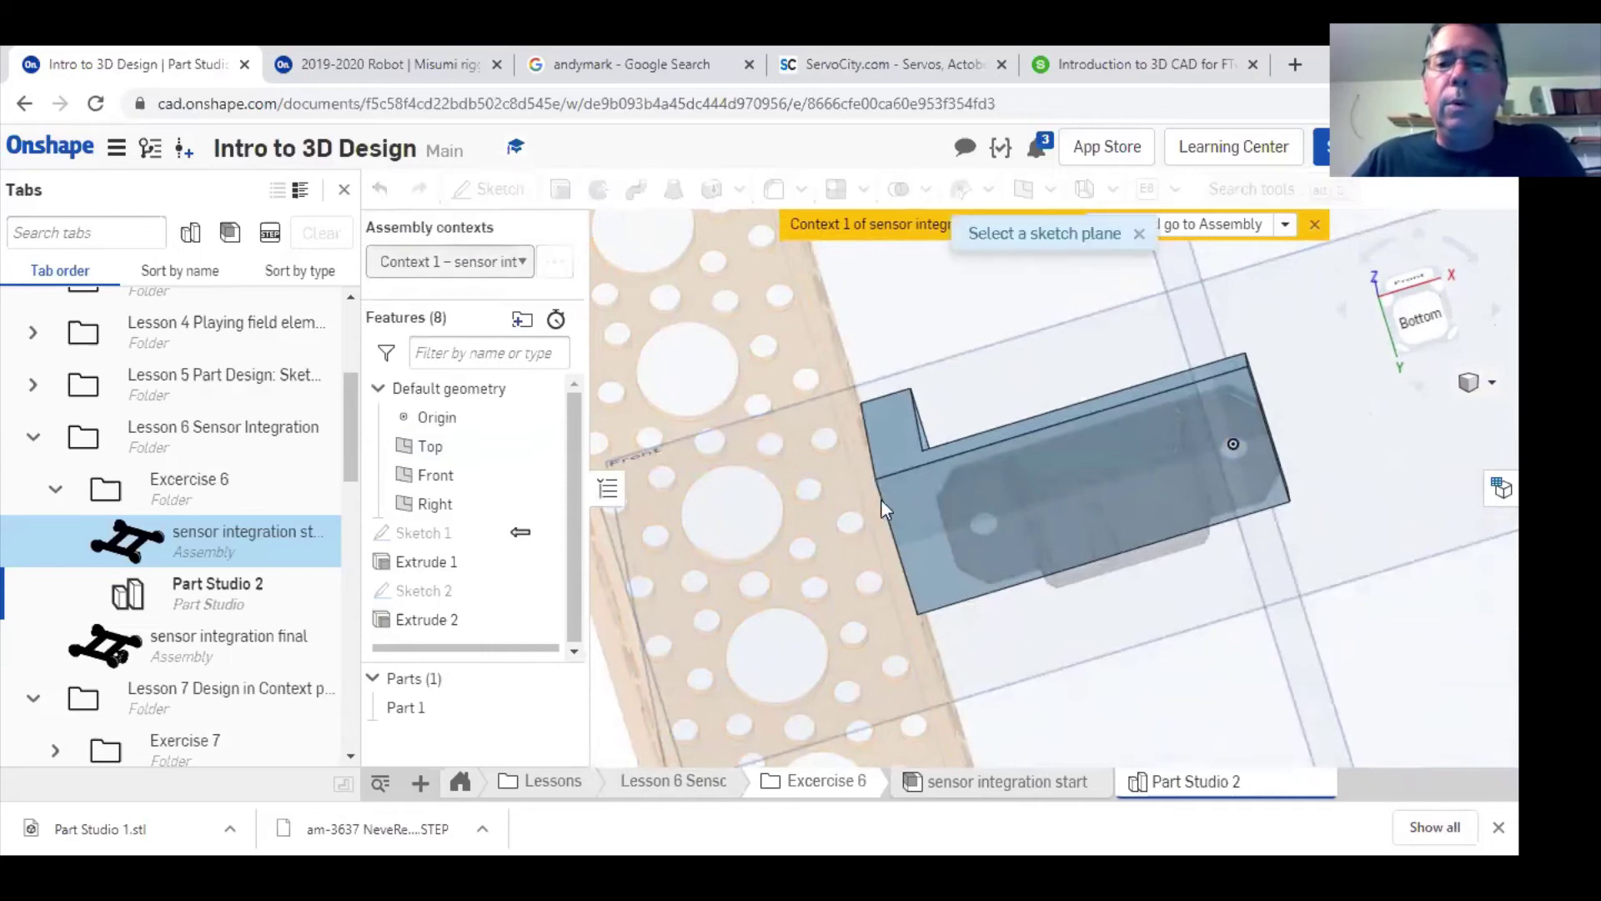
pyautogui.click(1000, 545)
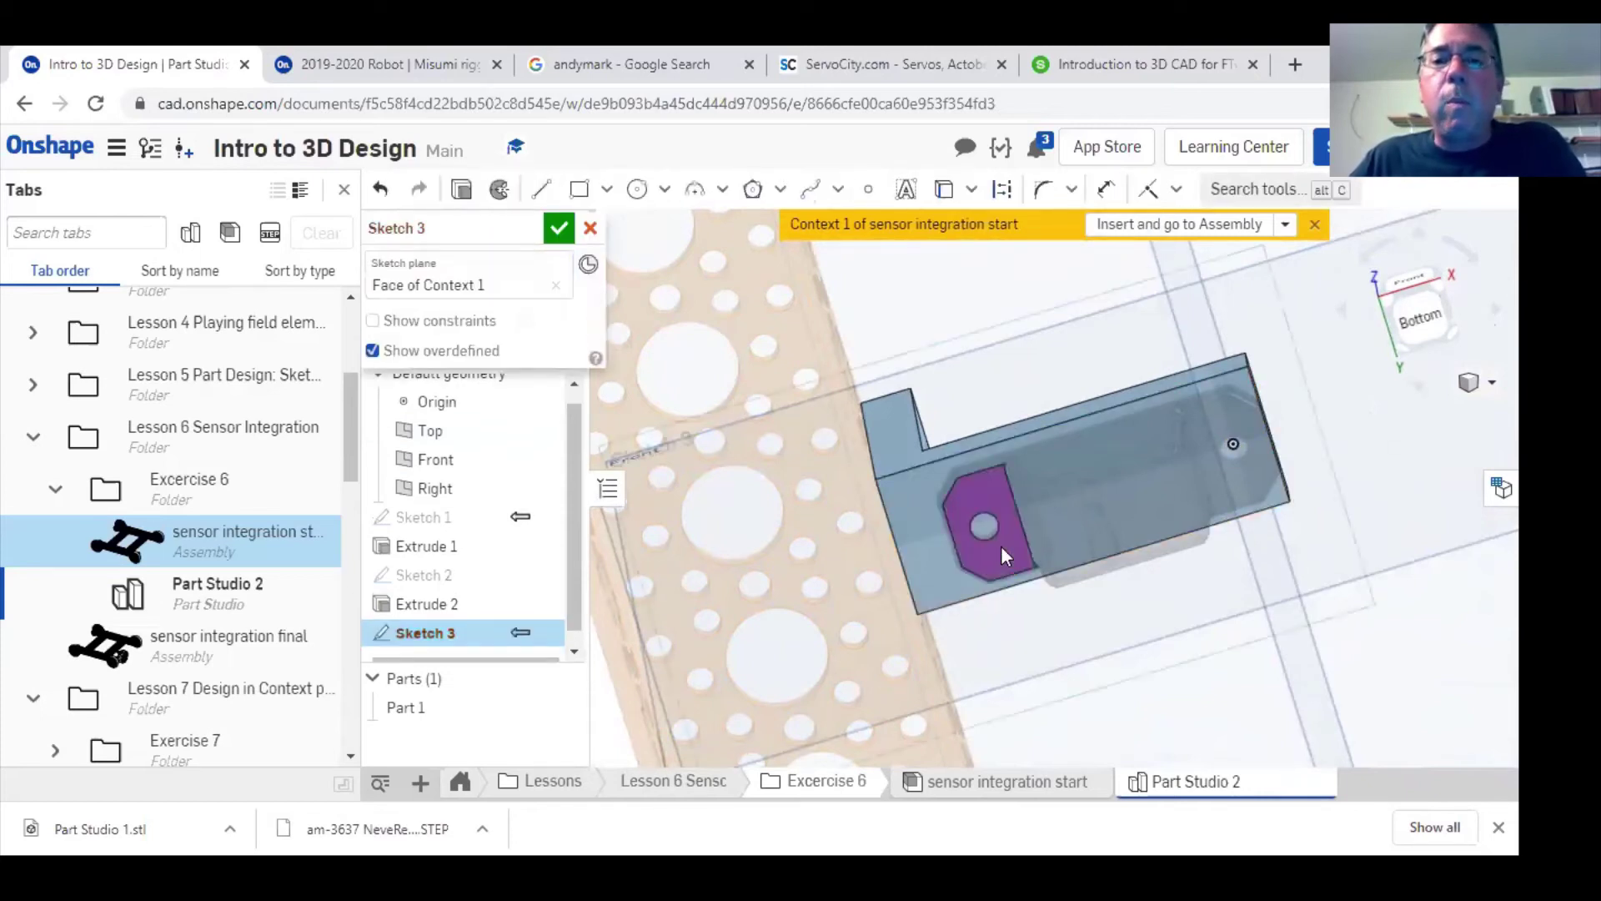
pyautogui.click(868, 188)
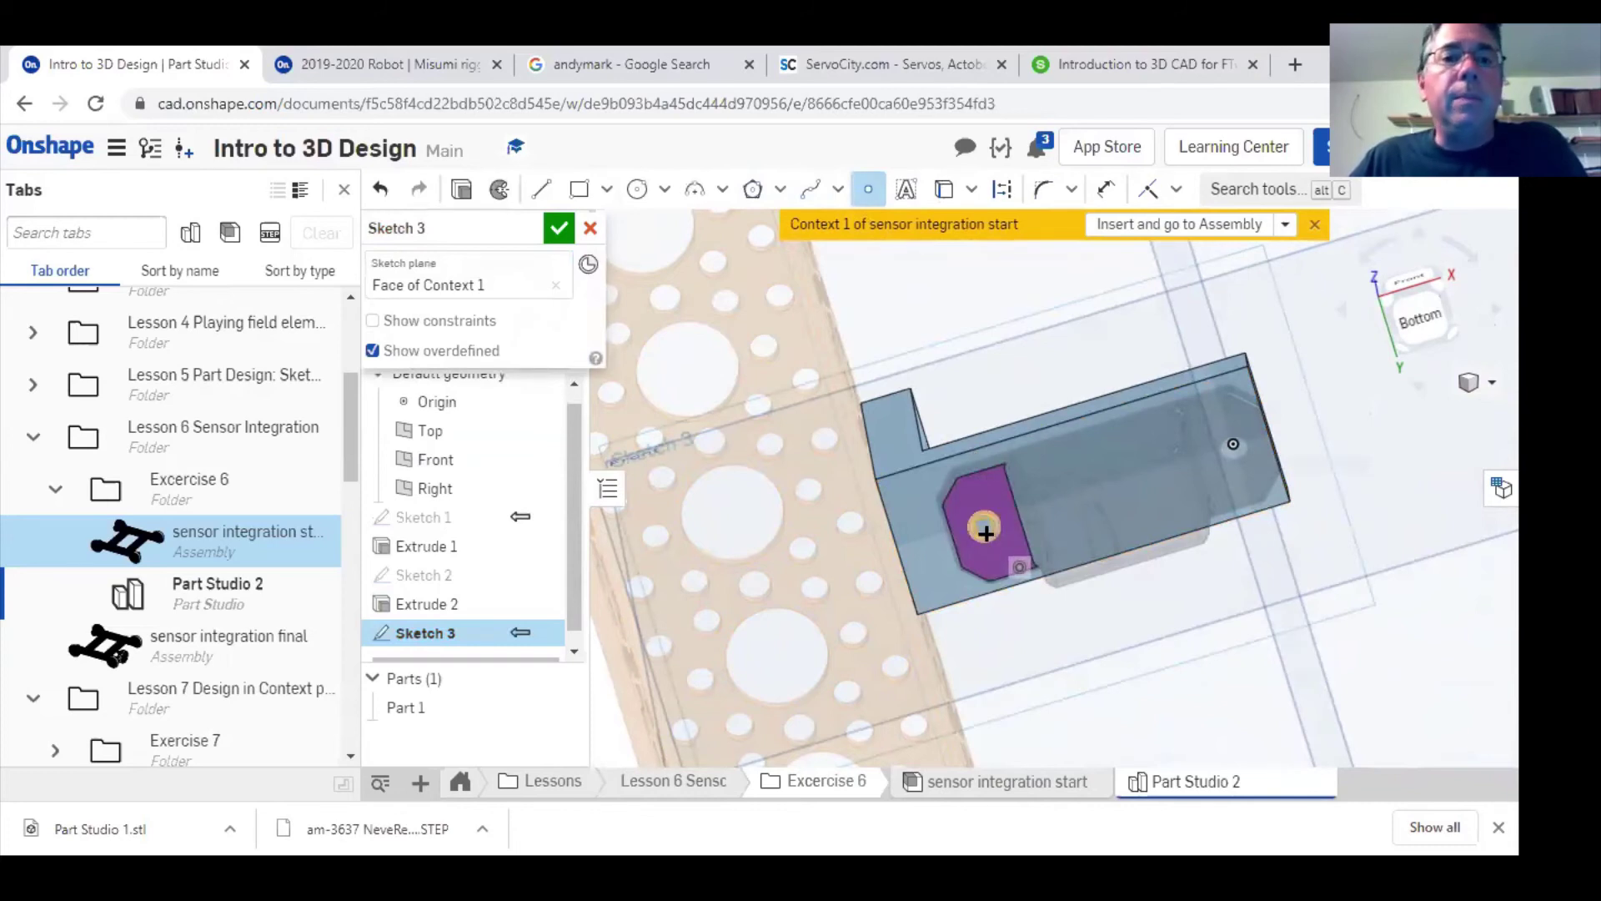
pyautogui.click(984, 526)
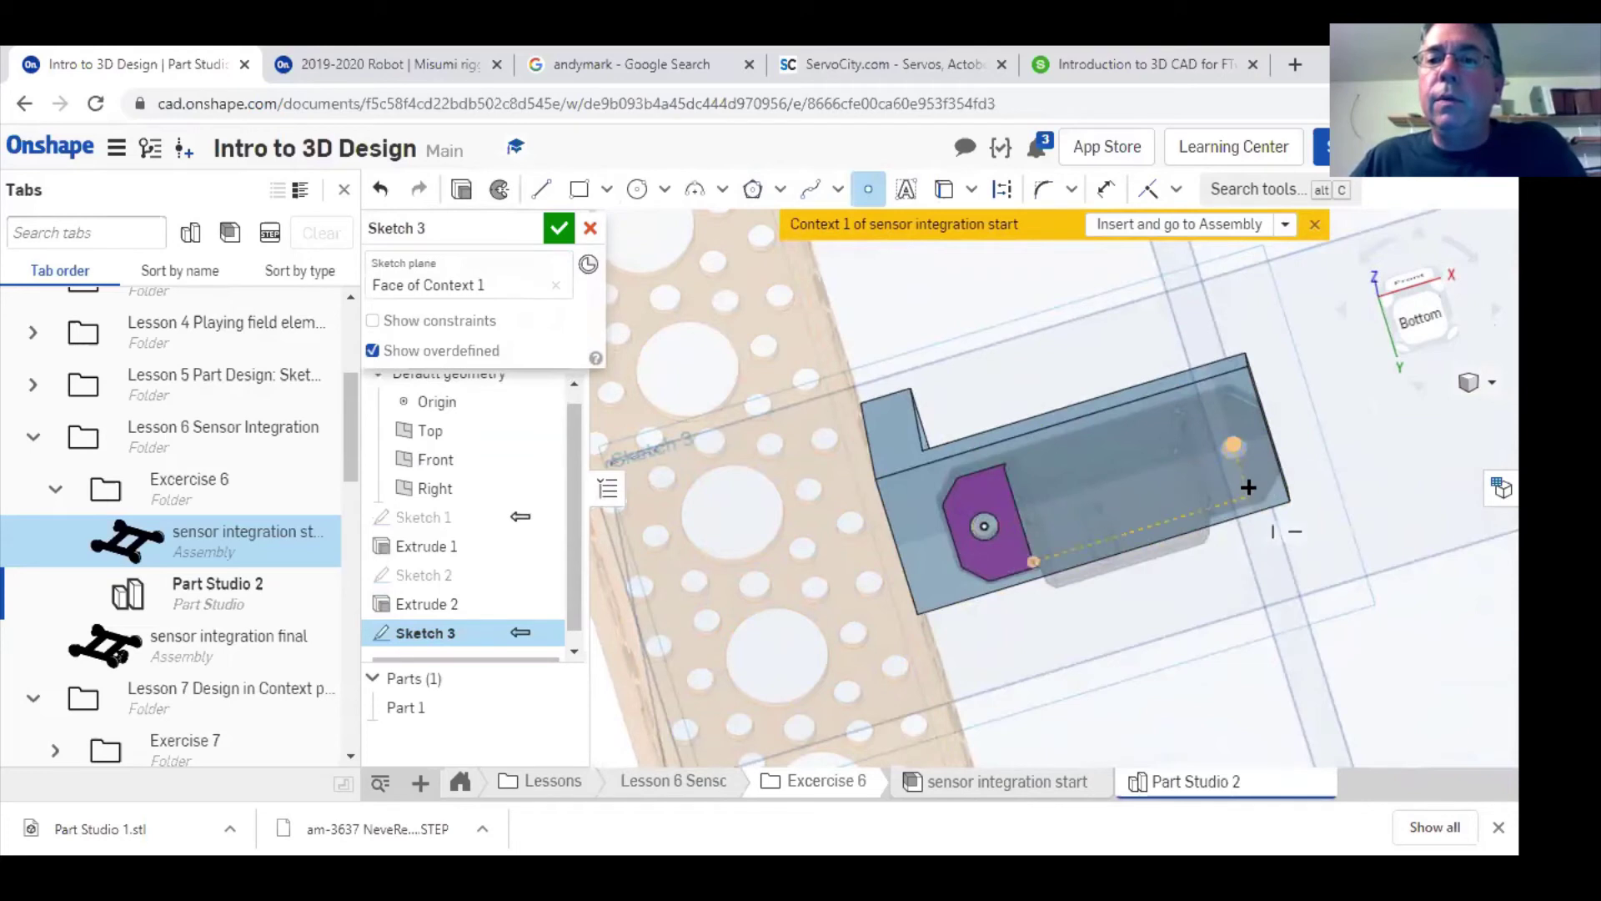
pyautogui.scroll(5, 1241, 471)
pyautogui.click(1179, 313)
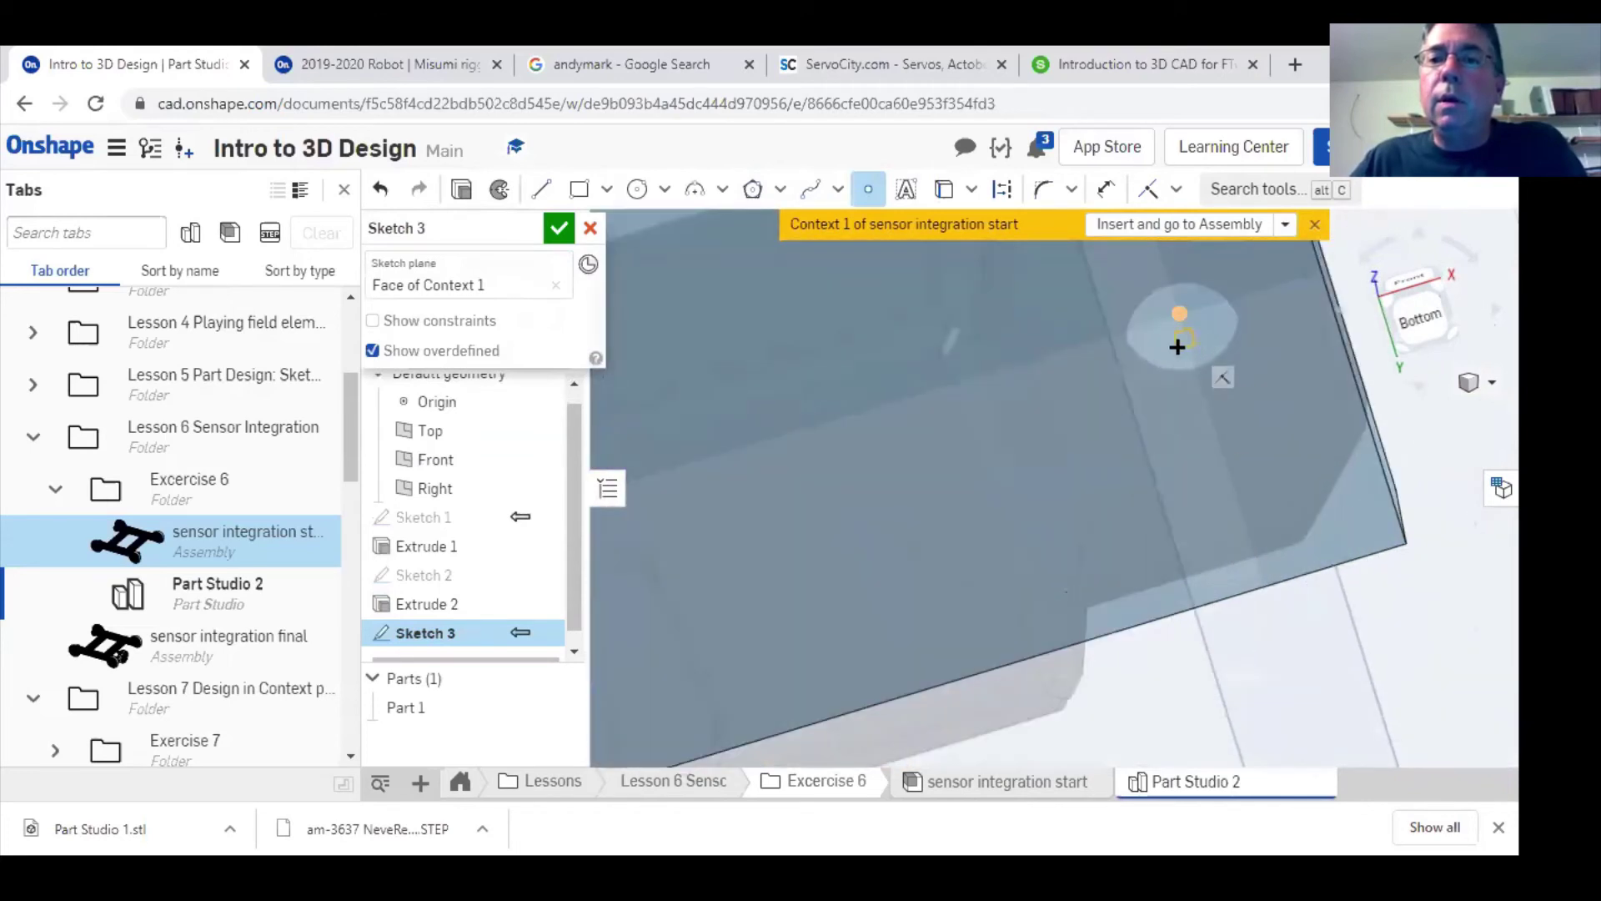
pyautogui.click(1186, 343)
pyautogui.scroll(-5, 1149, 550)
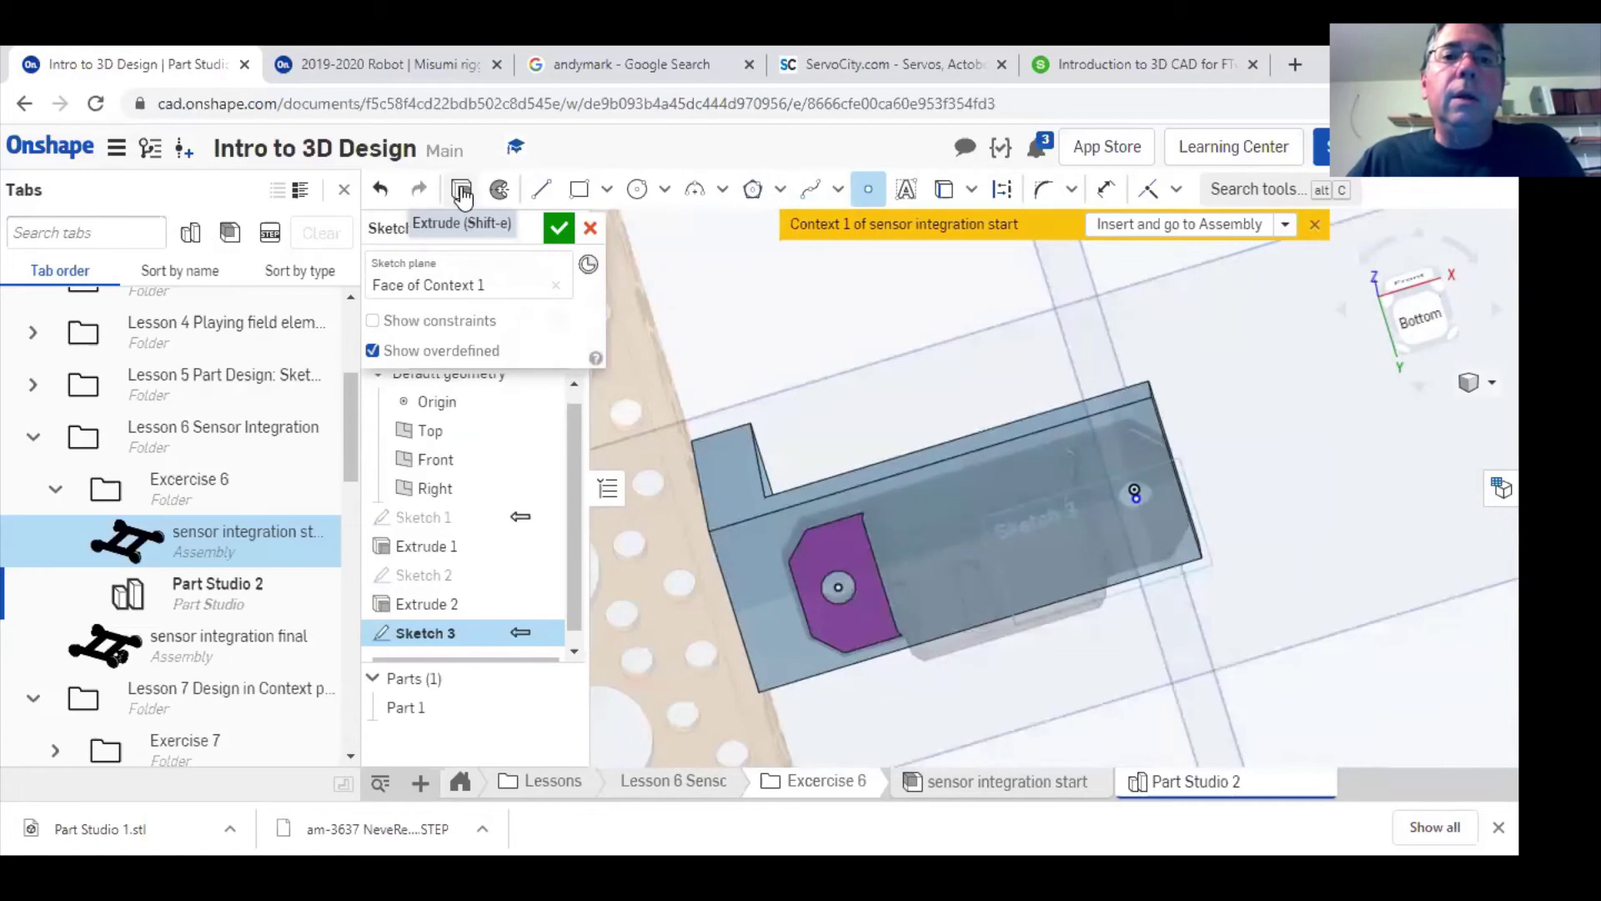
# - Leave the sketch and create a Hole feature in the bracket at the two sketched points
pyautogui.click(463, 192)
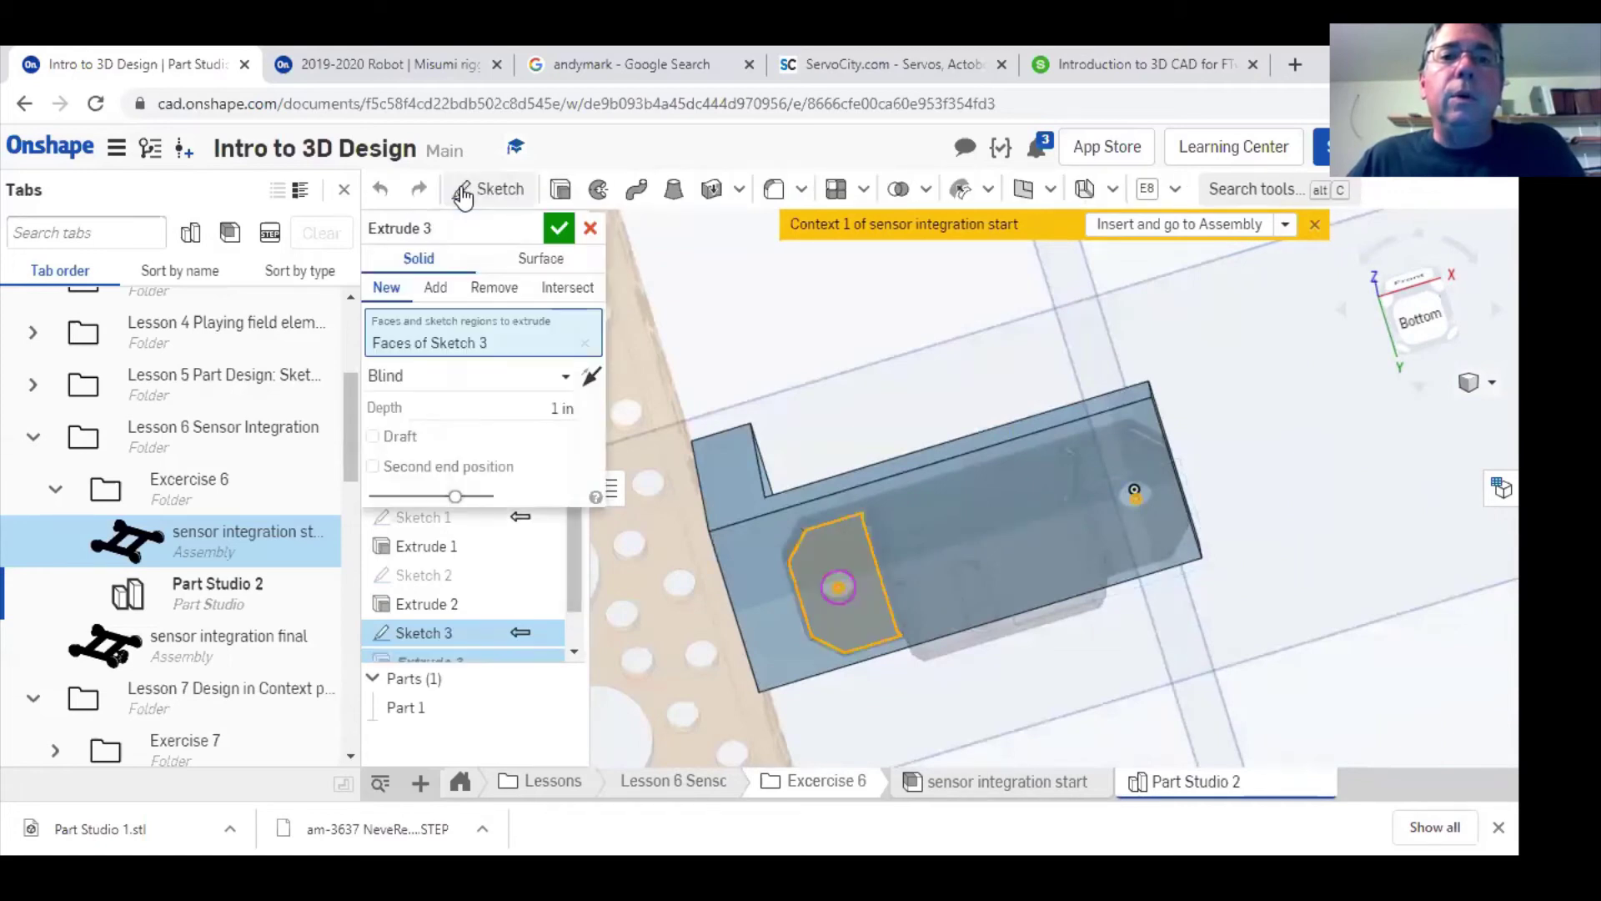
pyautogui.click(801, 188)
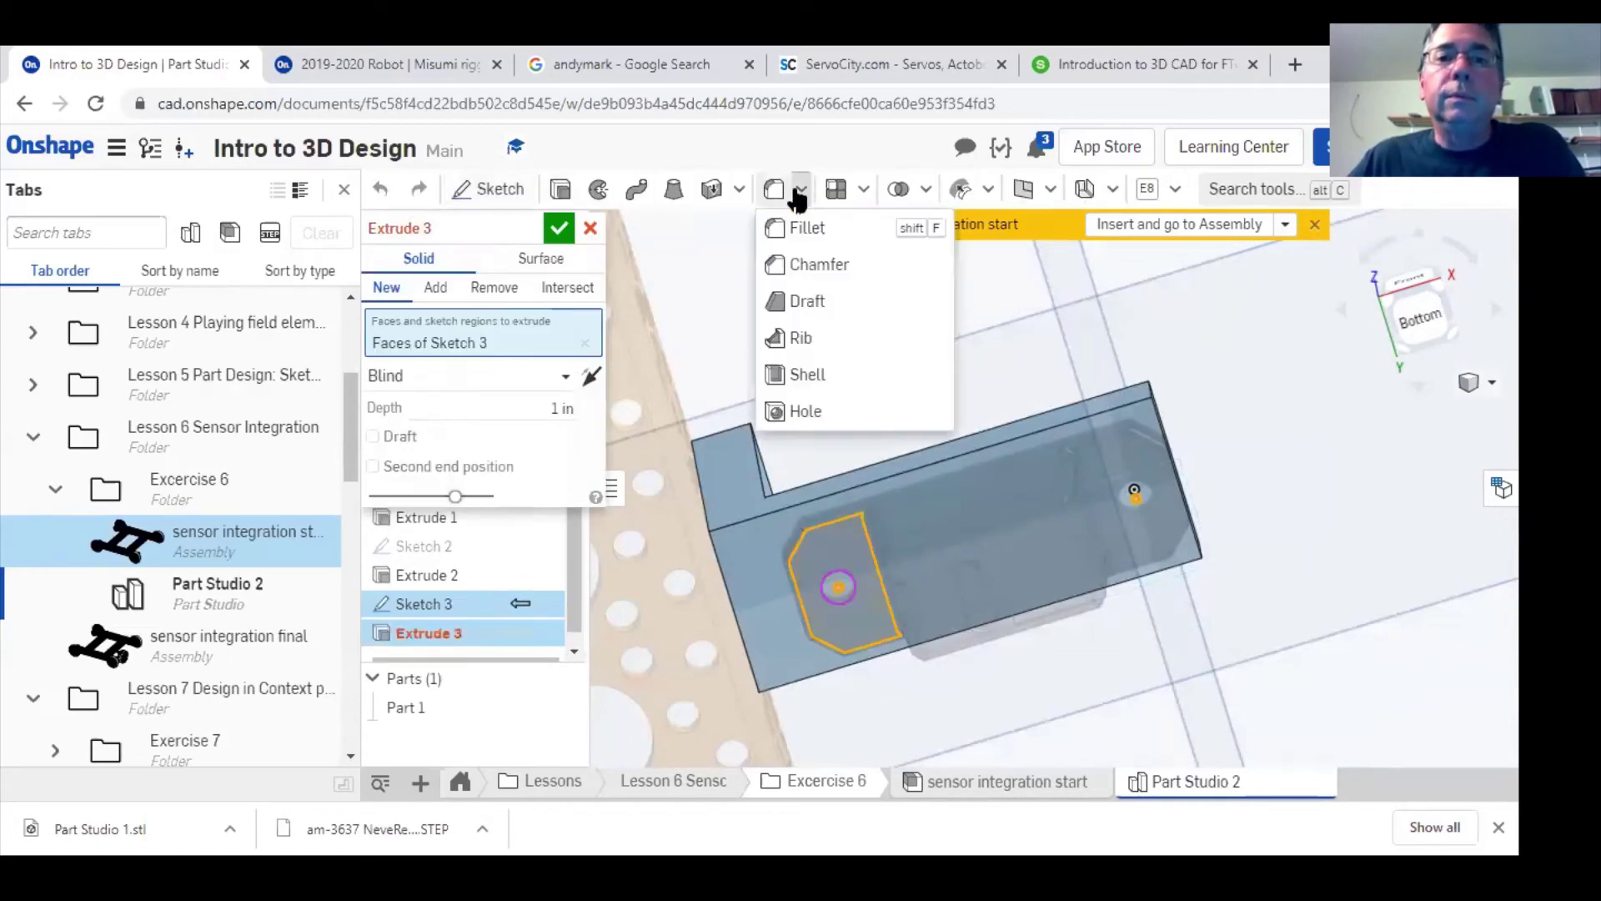
pyautogui.click(796, 411)
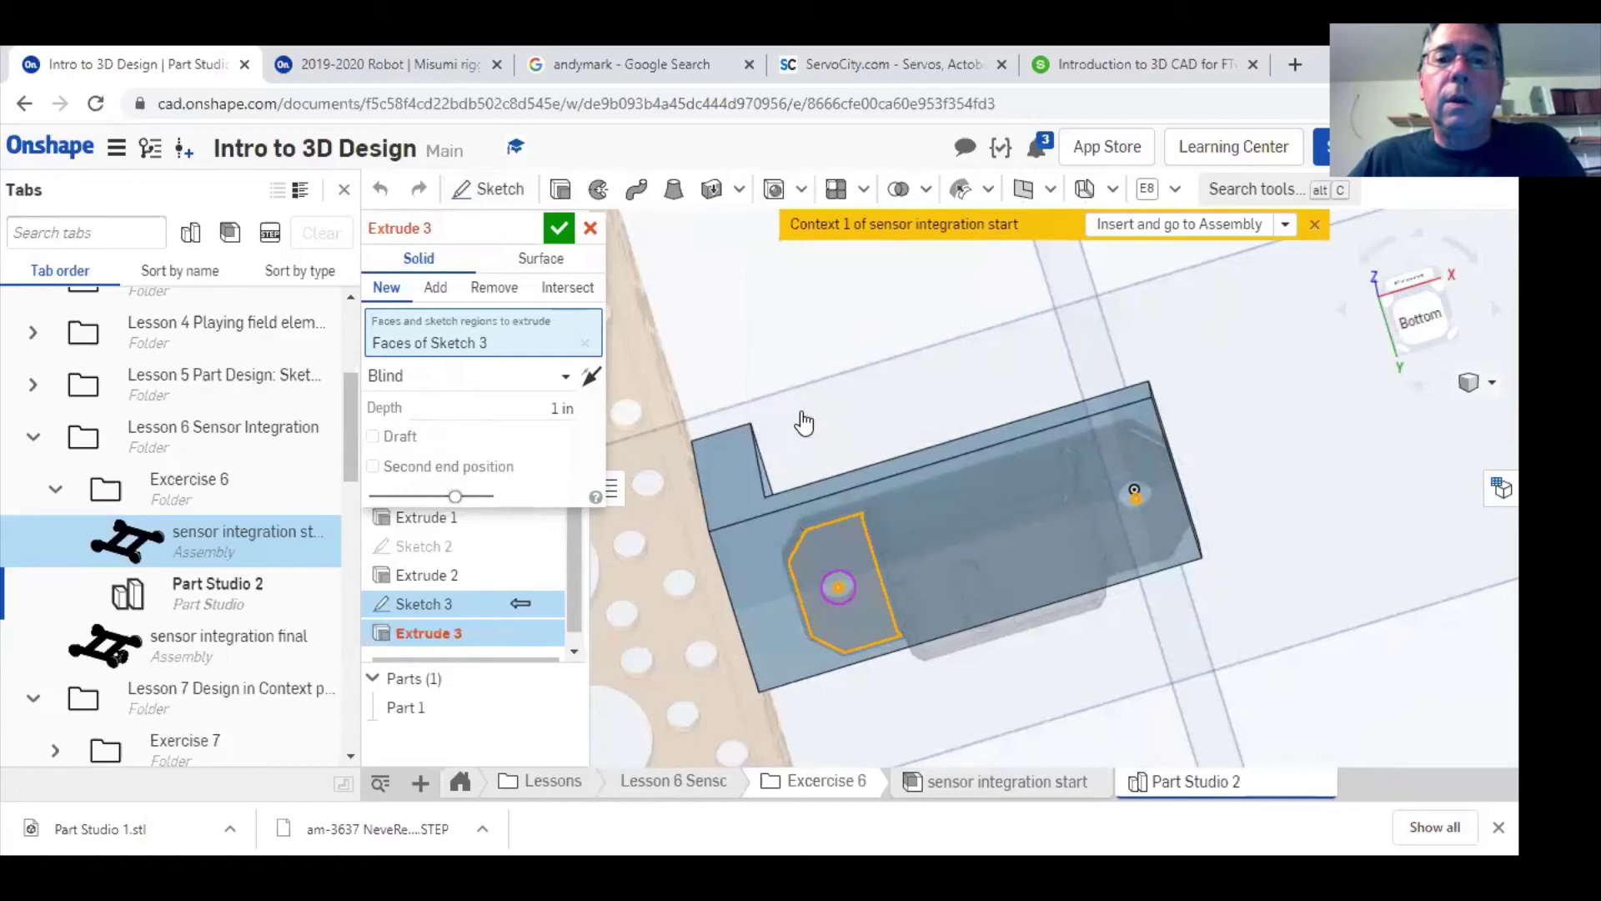
pyautogui.click(840, 588)
pyautogui.click(1134, 497)
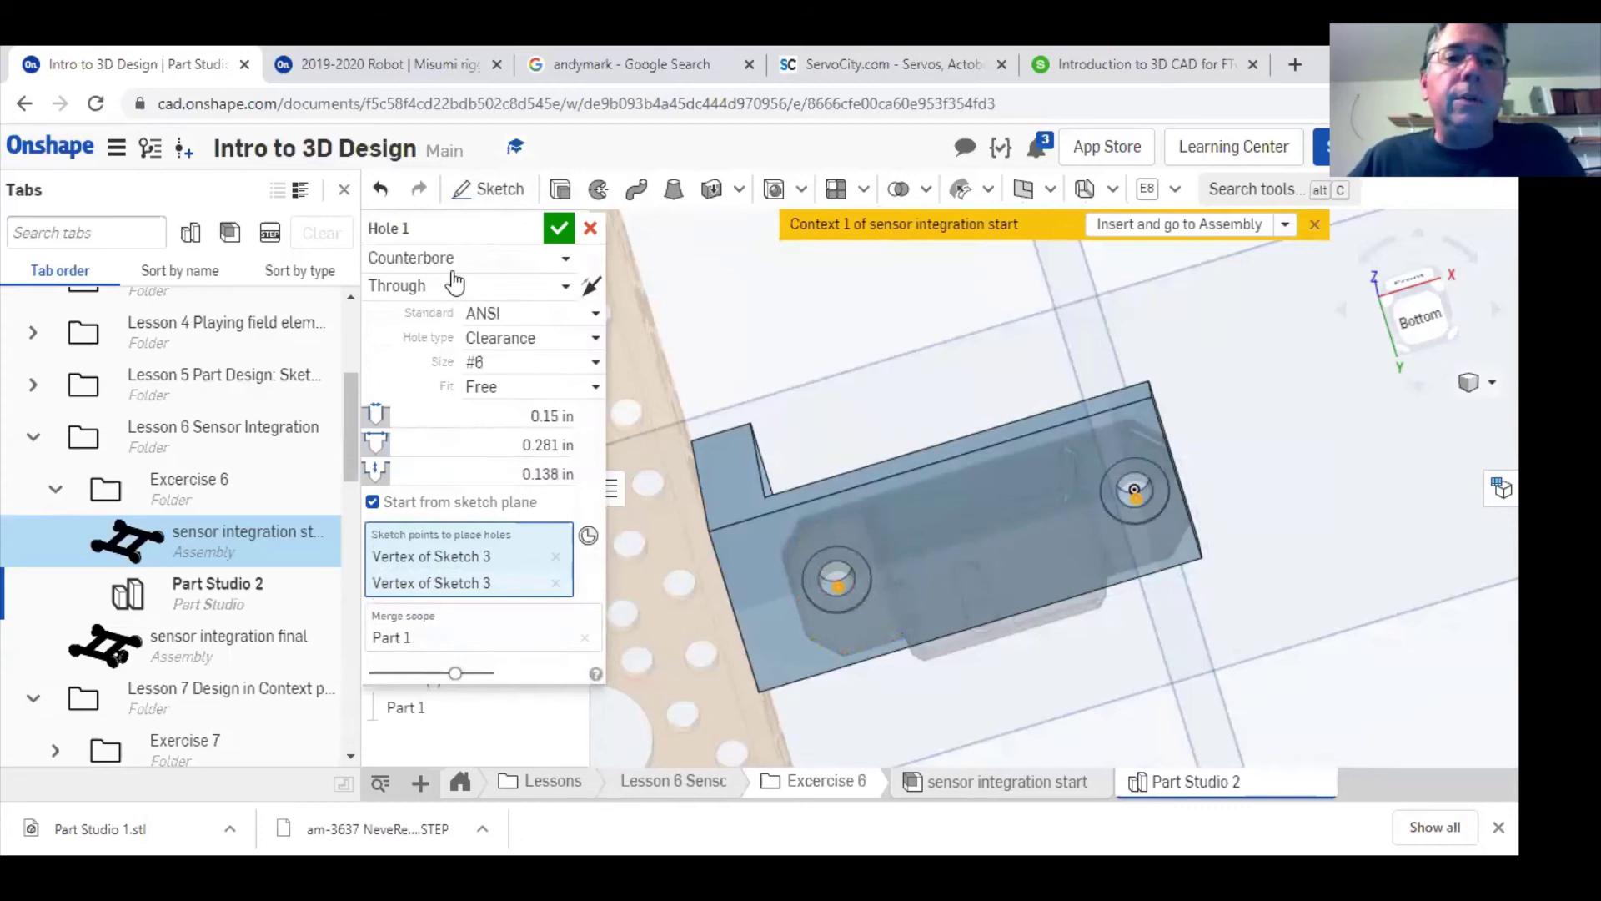
# - Make the two holes simple with a custom diameter of 0.160 in and accept the Hole feature
pyautogui.click(454, 258)
pyautogui.click(454, 284)
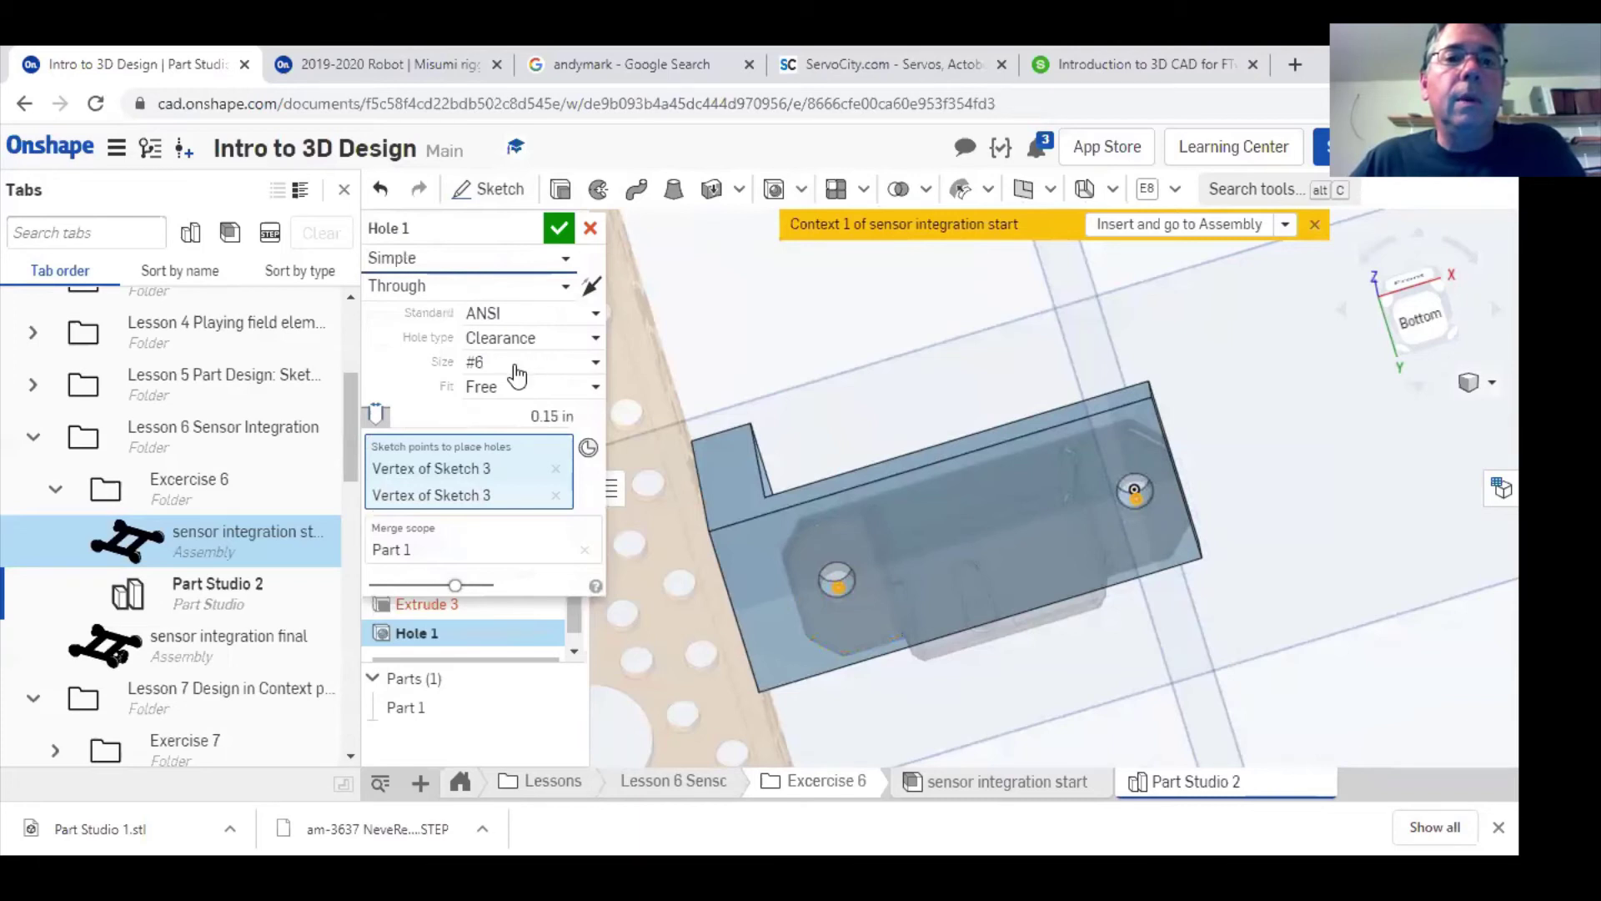
pyautogui.click(534, 313)
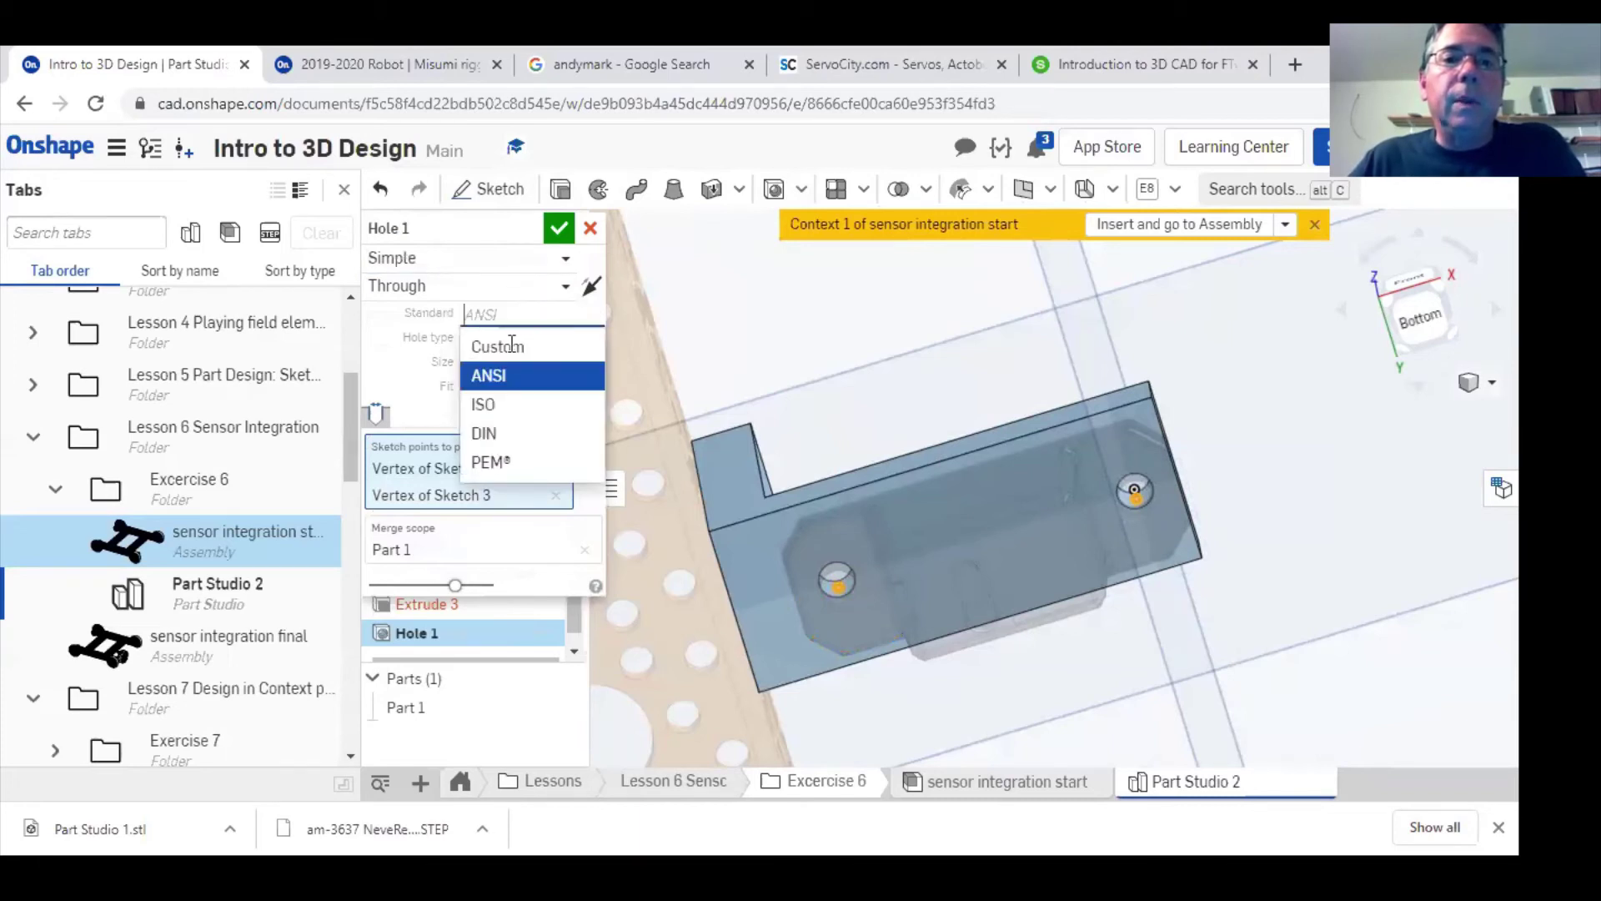
pyautogui.click(511, 344)
pyautogui.write('.160')
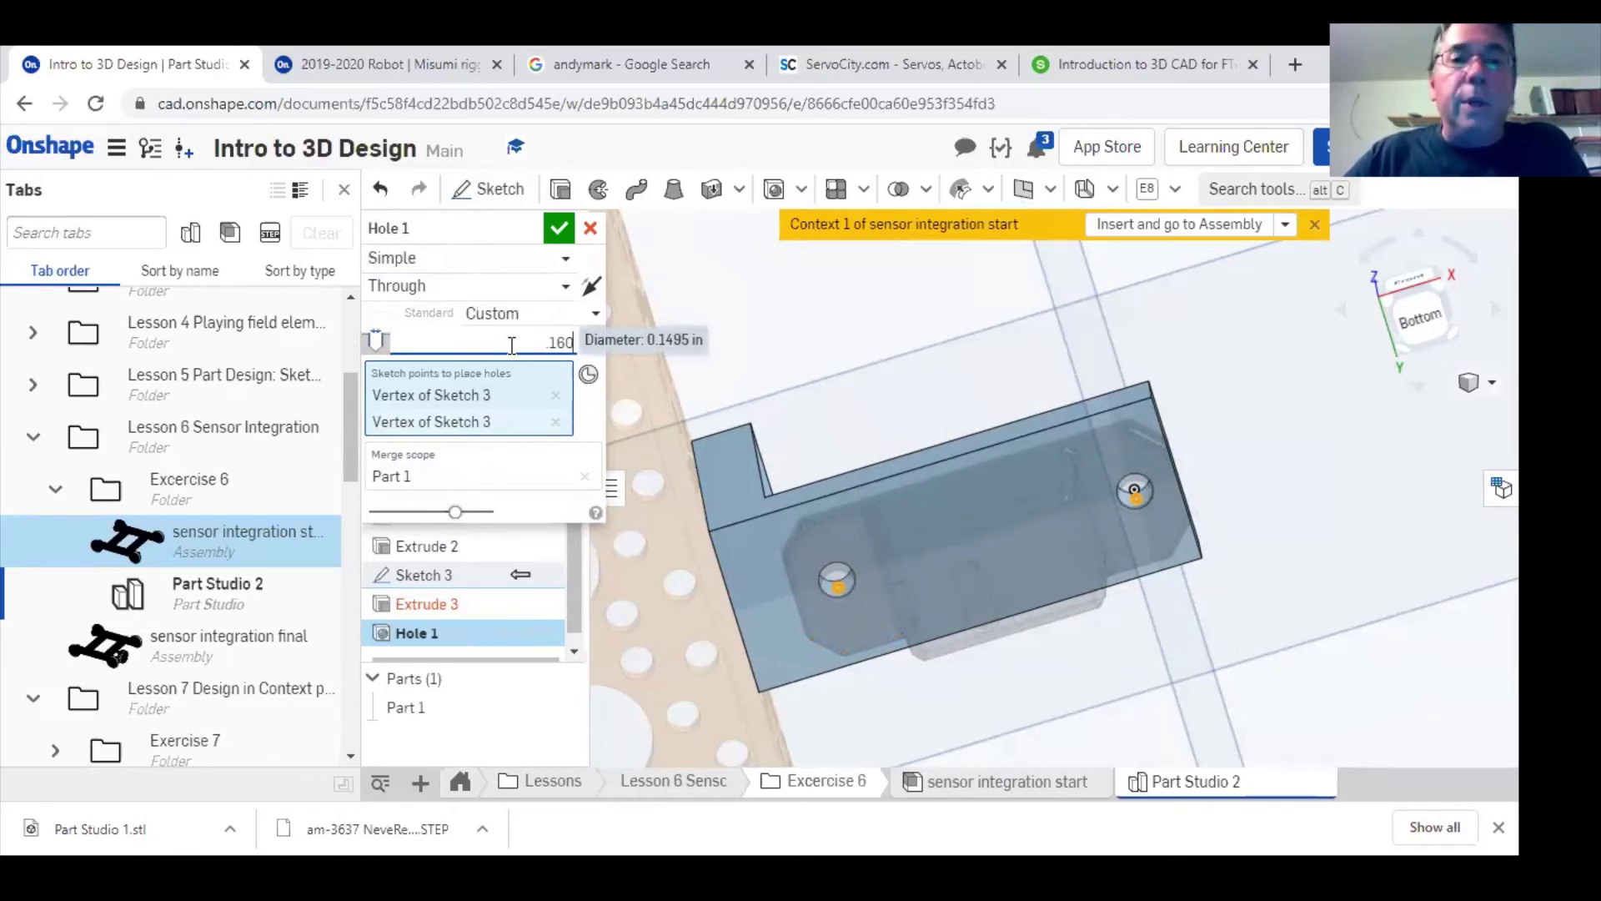
pyautogui.press('Return')
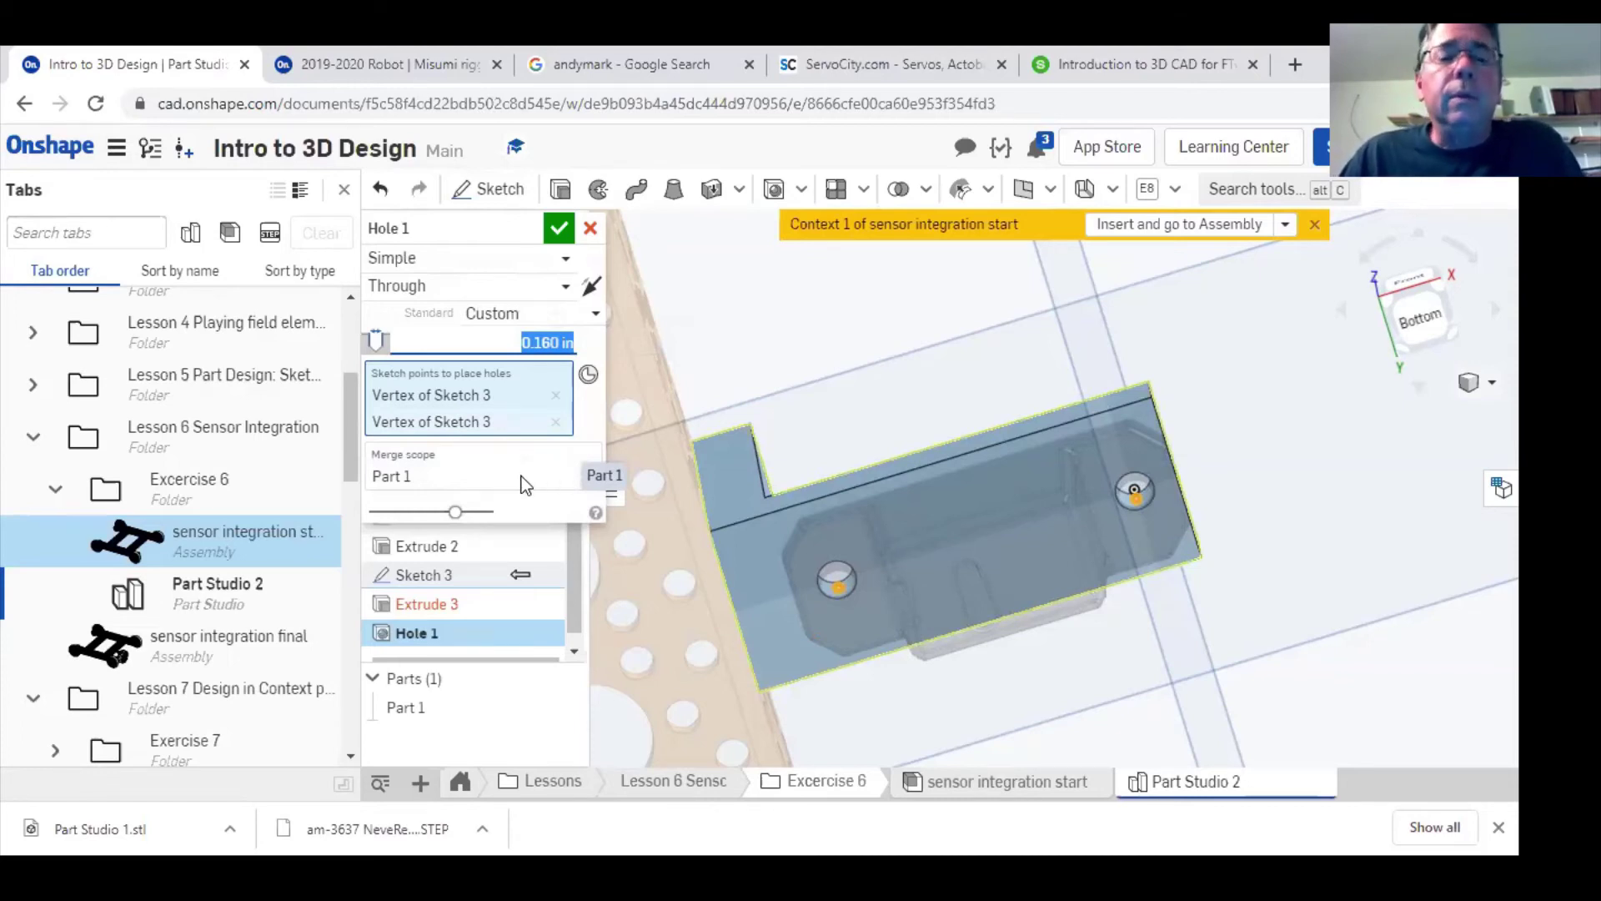
pyautogui.click(559, 229)
# - Insert the finished bracket, Part 1, into the sensor integration start assembly and go to that assembly
pyautogui.moveTo(1130, 624); pyautogui.dragTo(1048, 717, button='right')
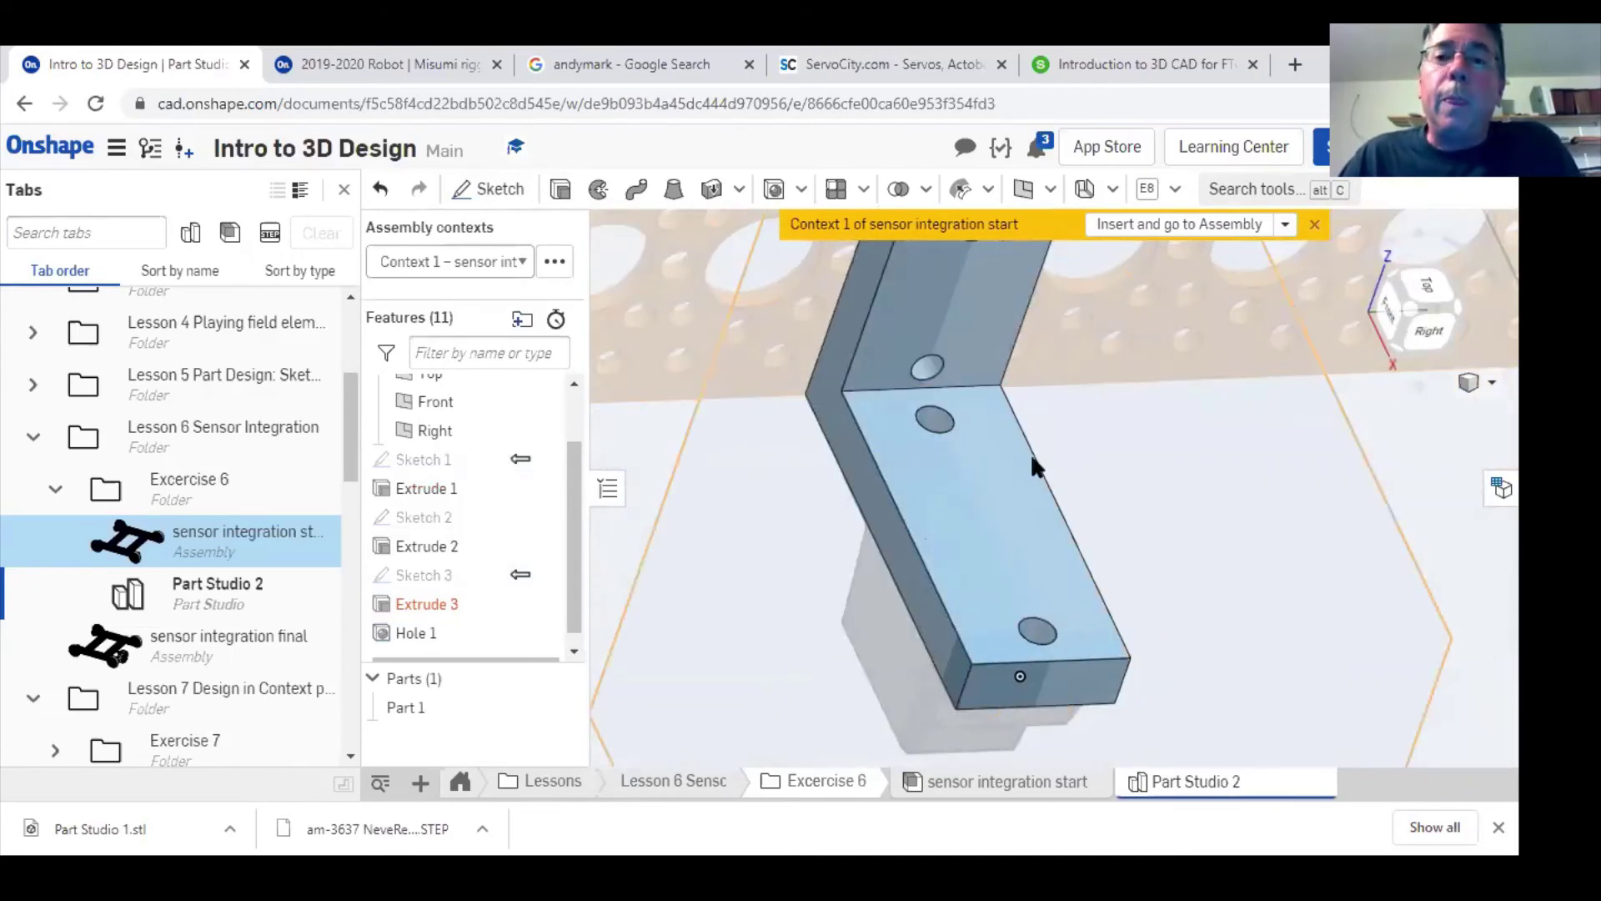
pyautogui.scroll(-5, 989, 482)
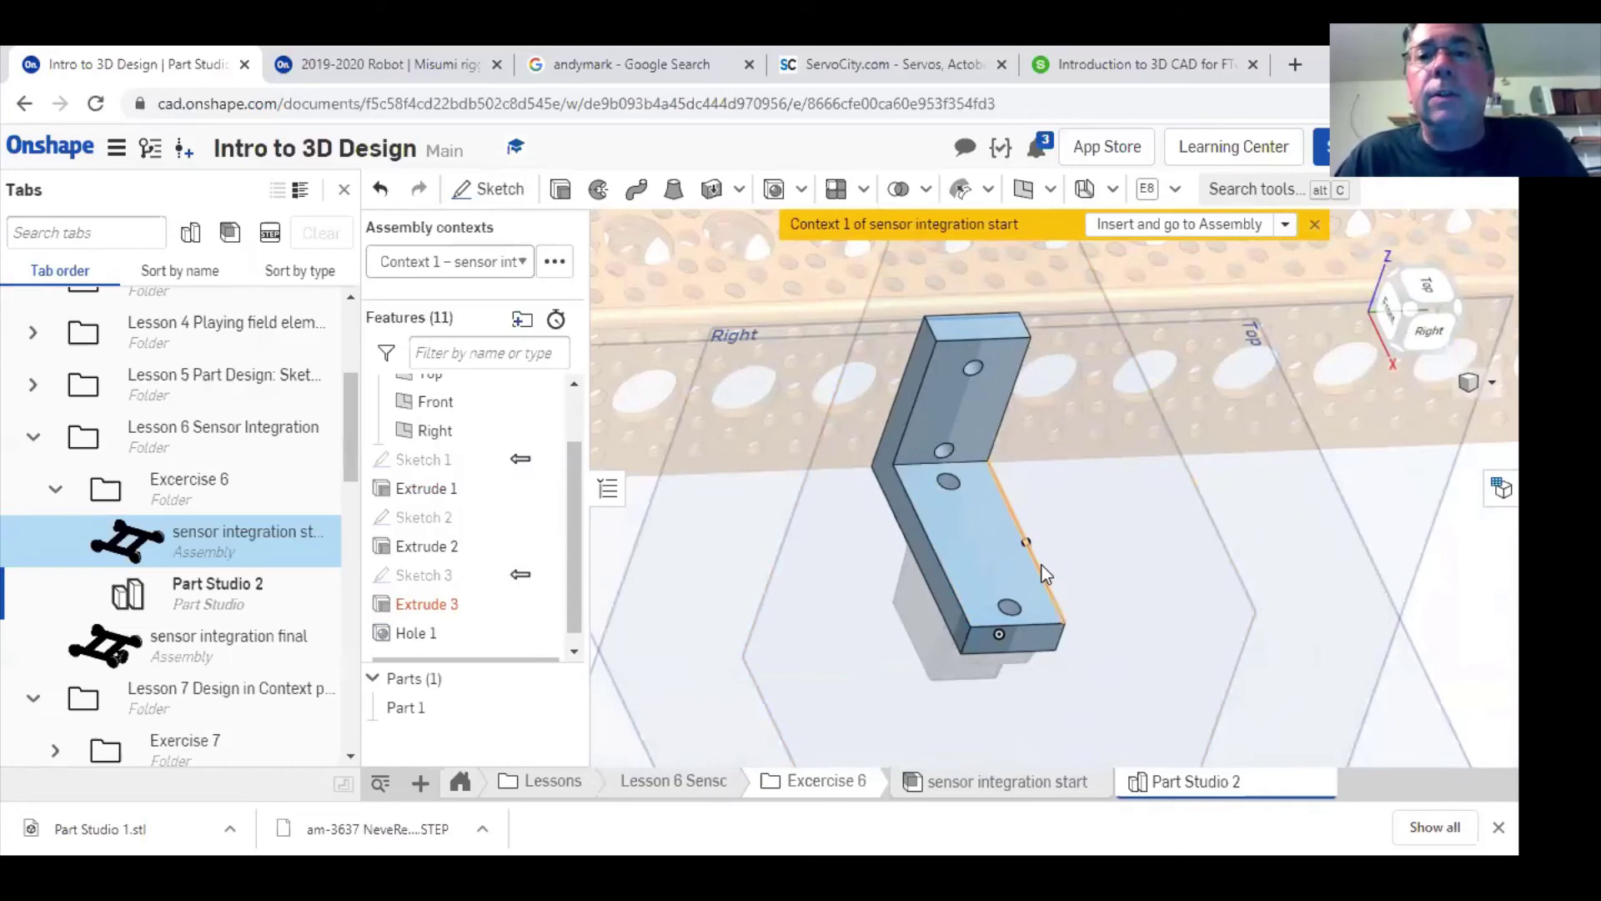
pyautogui.click(1176, 225)
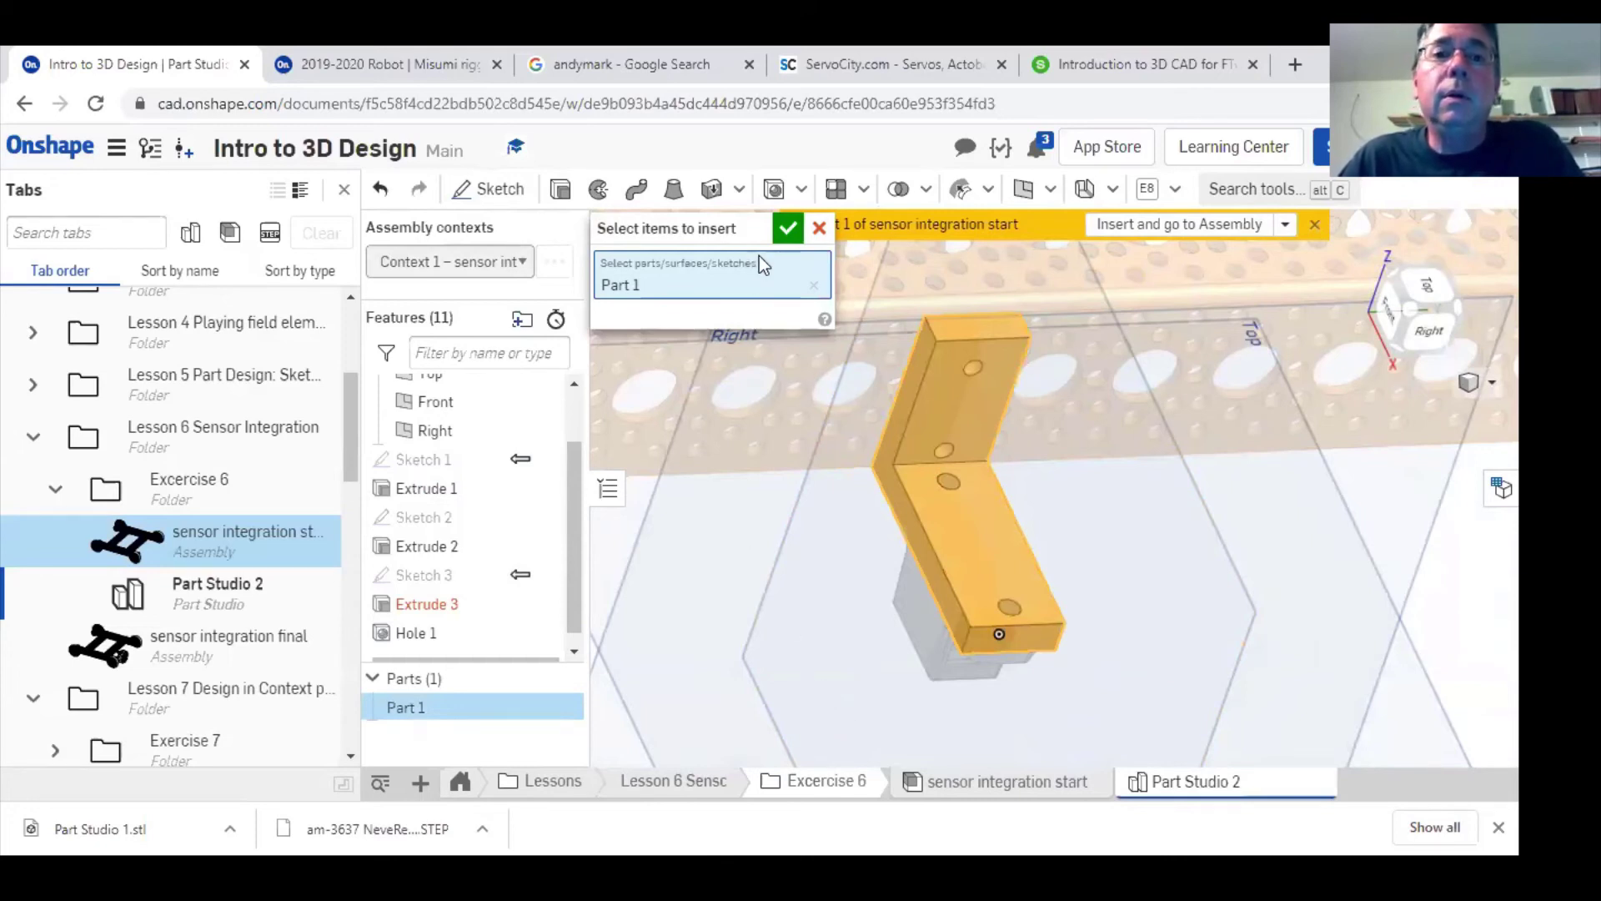
pyautogui.click(788, 228)
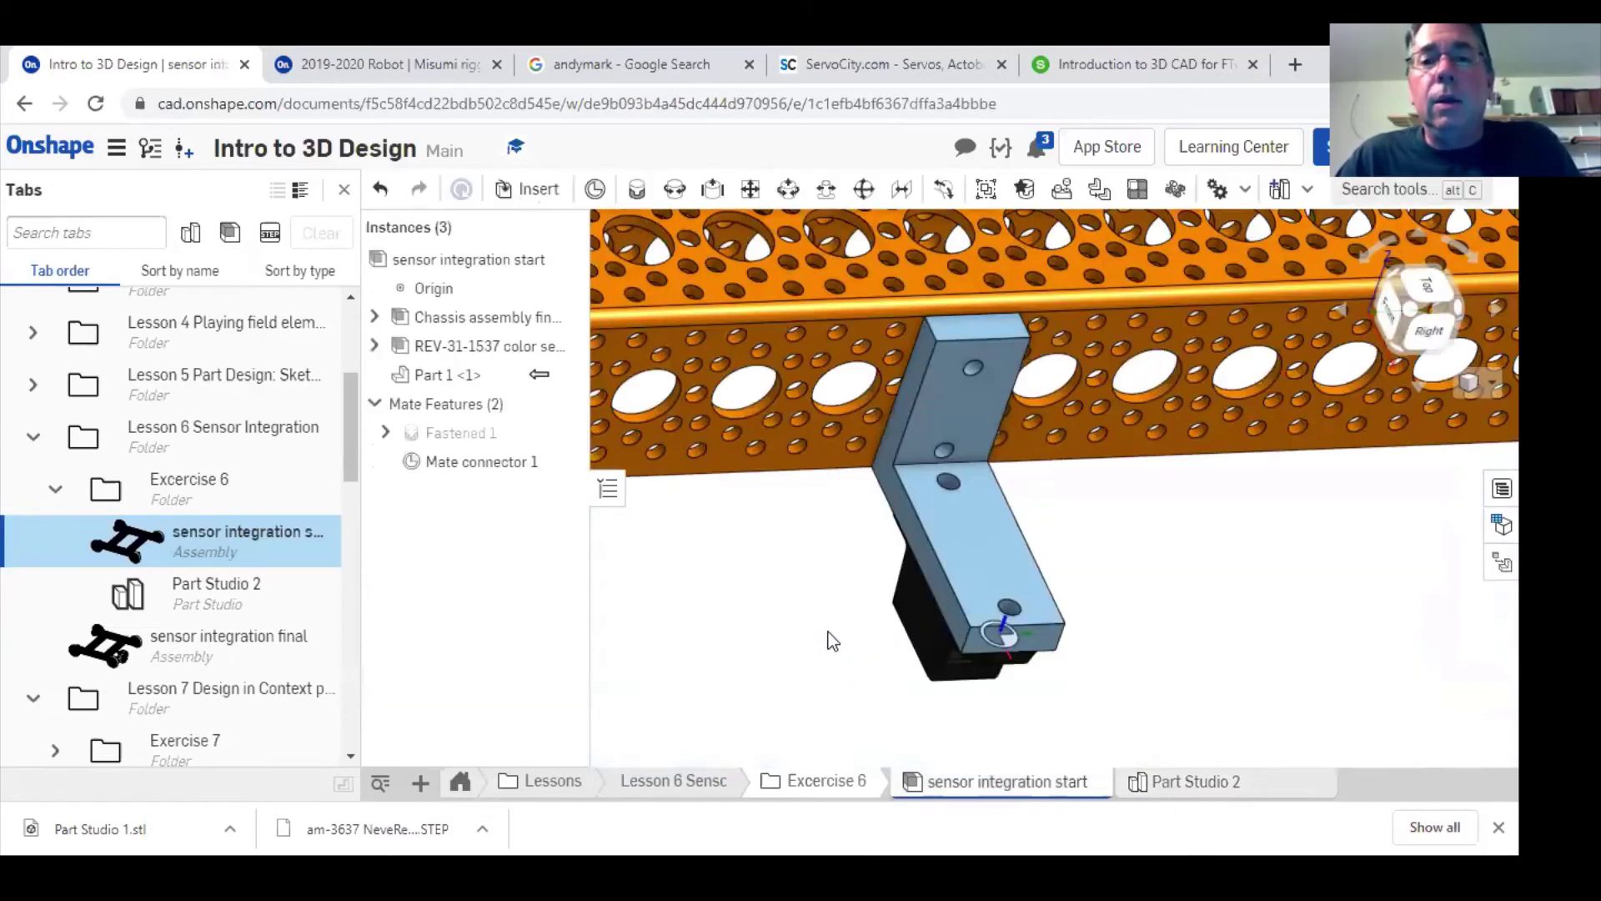
# - Hide all mate connectors in the assembly and view the bracket mounted on the chassis channel
pyautogui.scroll(-10, 831, 641)
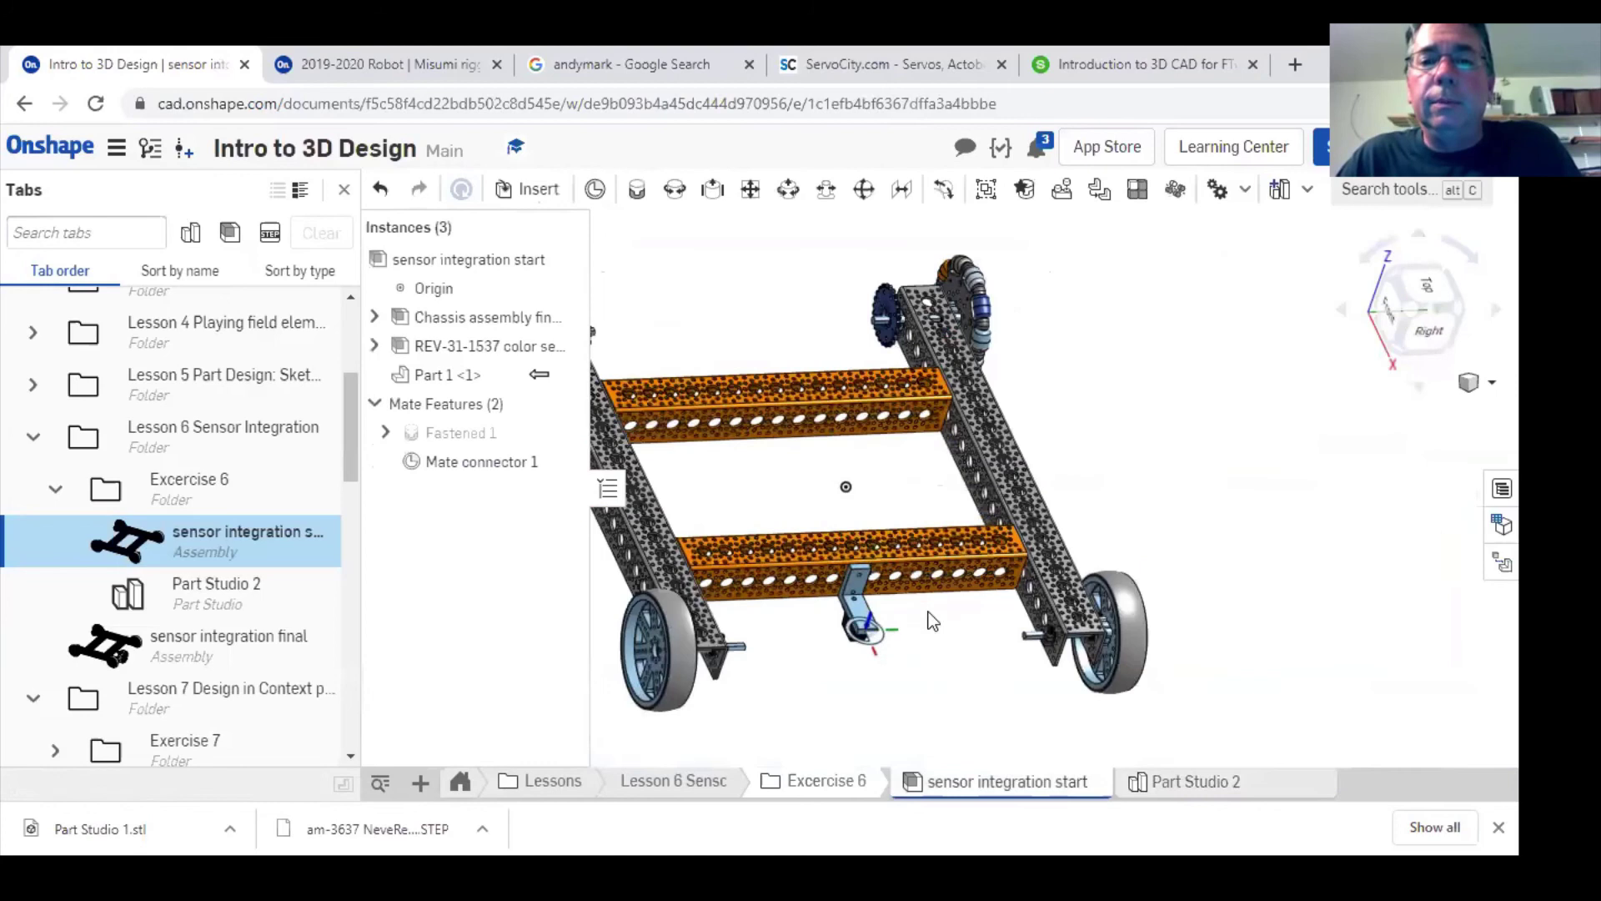
pyautogui.scroll(5, 938, 450)
pyautogui.rightClick(959, 450)
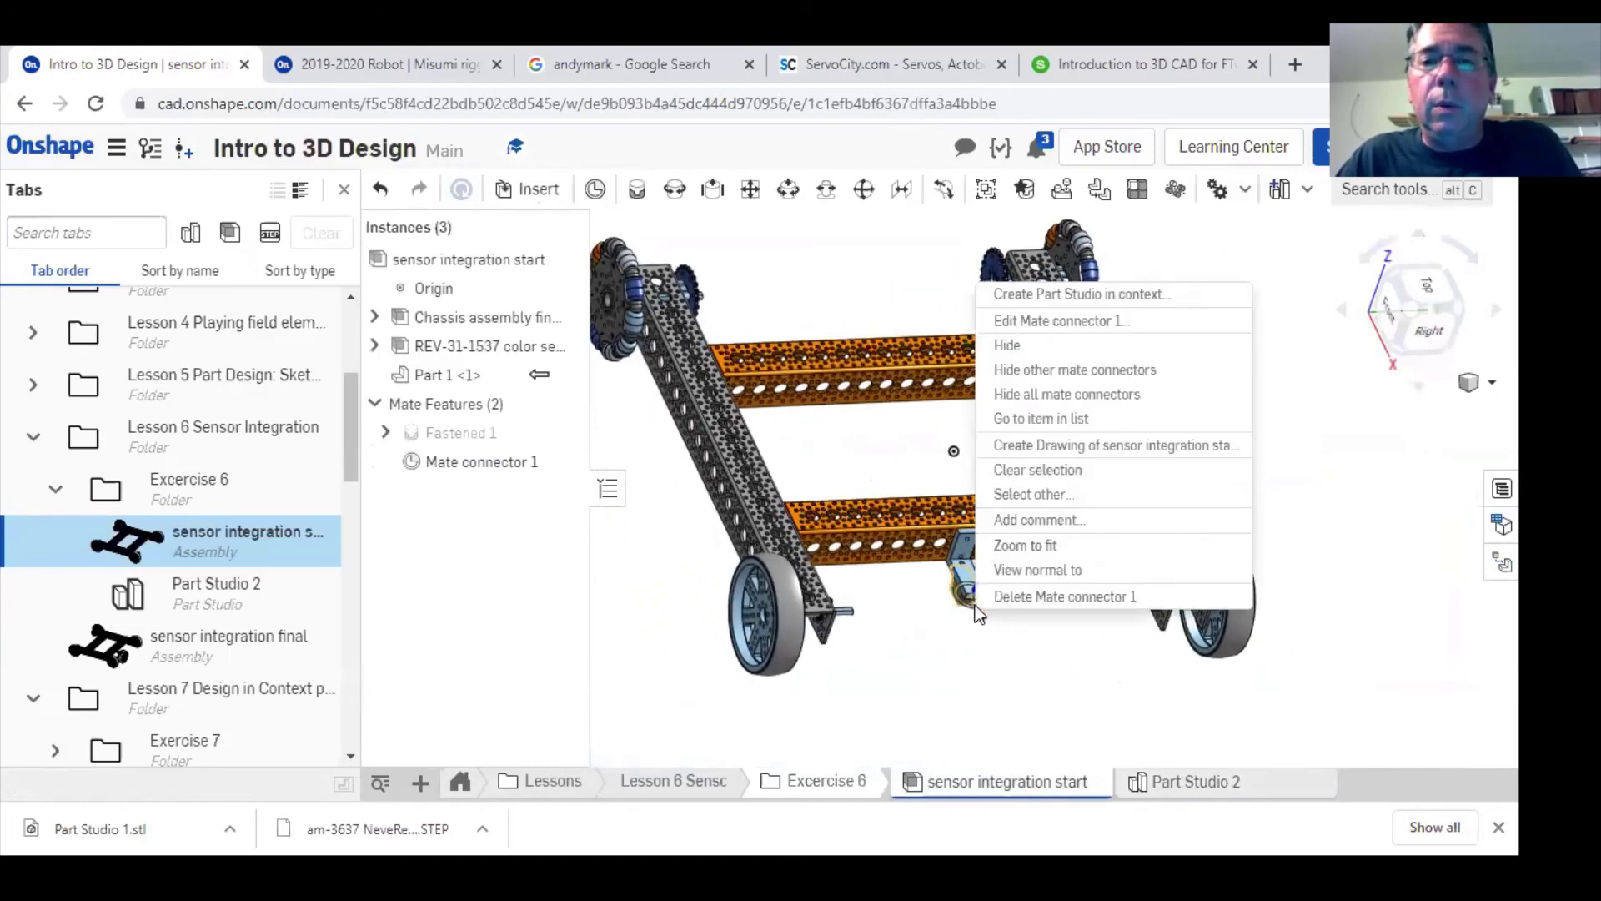
pyautogui.click(1049, 398)
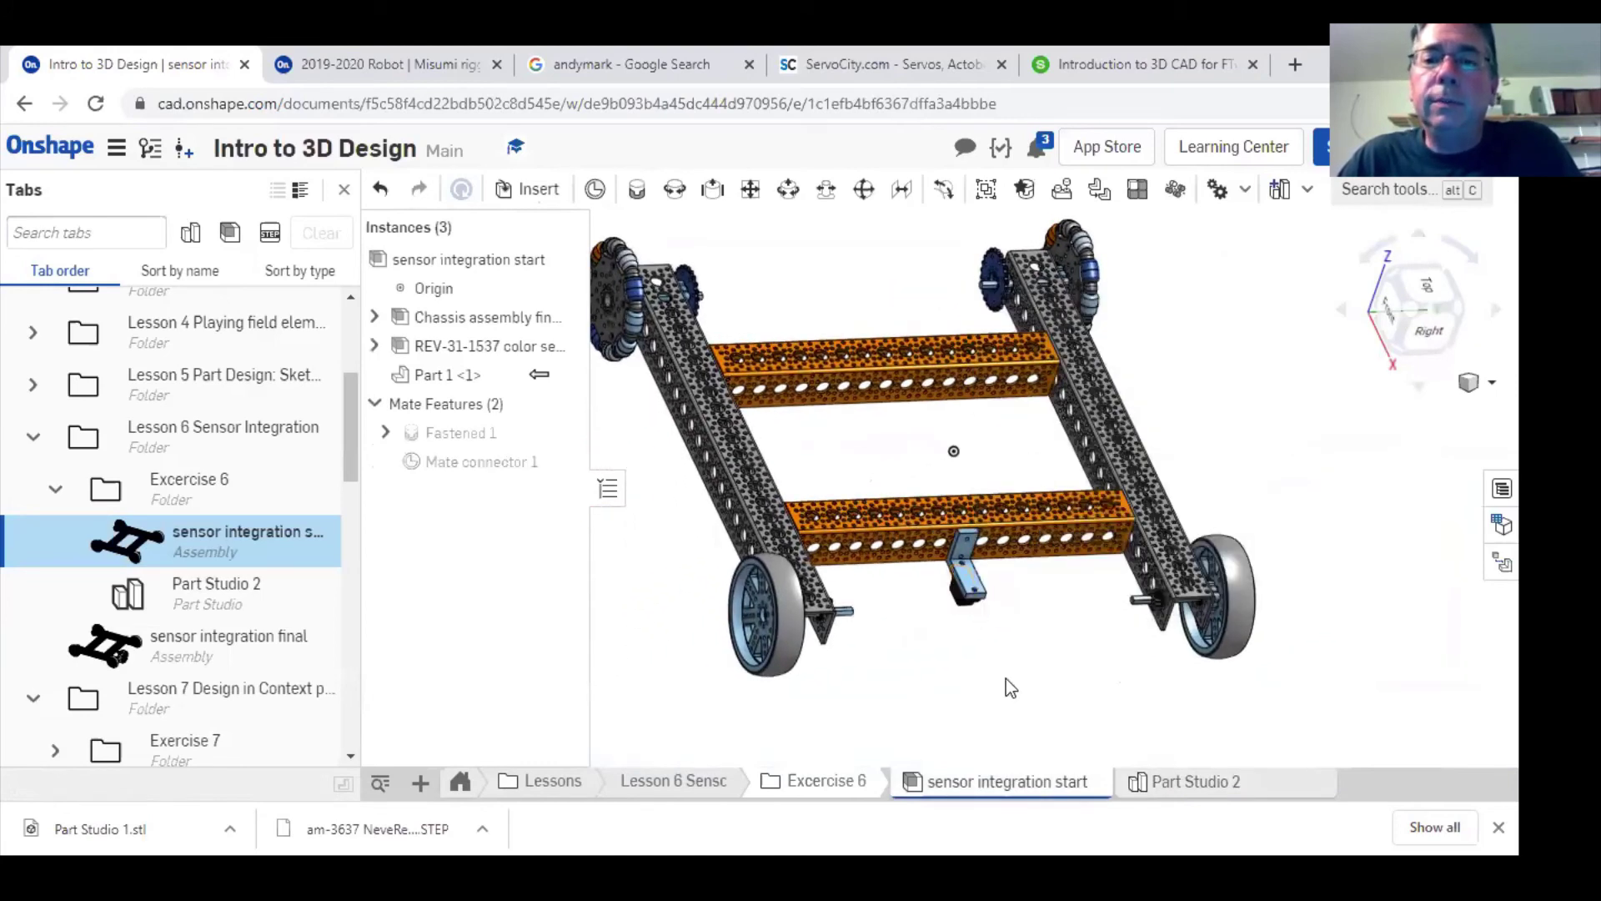
pyautogui.scroll(5, 1018, 475)
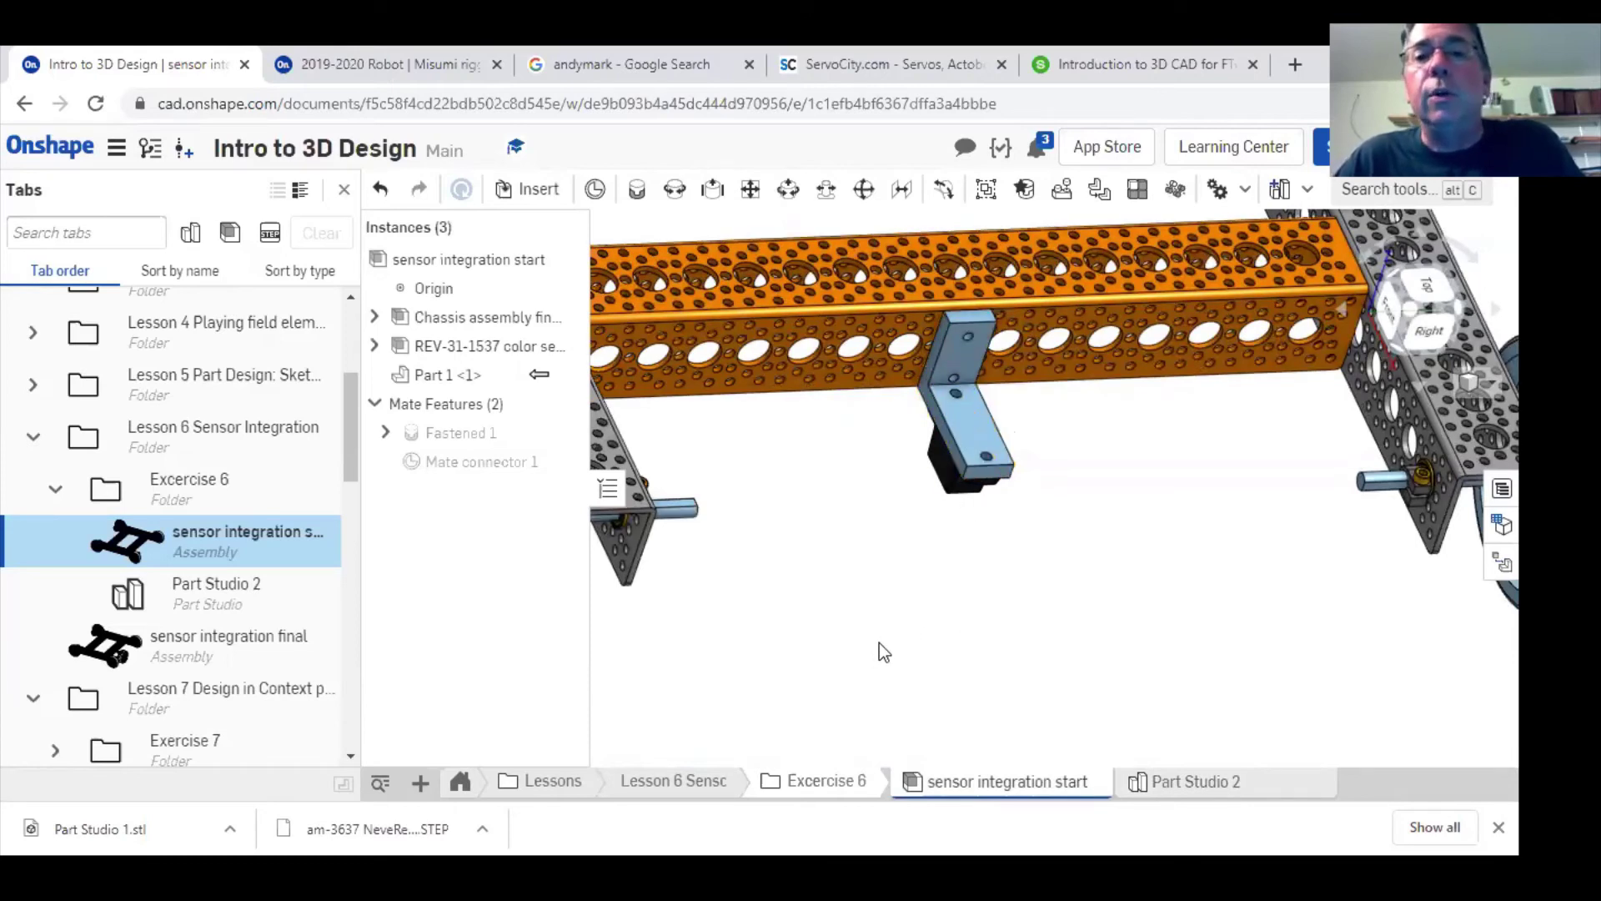
# - Insert ANSI inch #6-32 hex socket head cap screws, length 0.375, from the standard content into the two holes of the bracket's sensor leg
pyautogui.scroll(5, 881, 584)
pyautogui.scroll(-2, 909, 742)
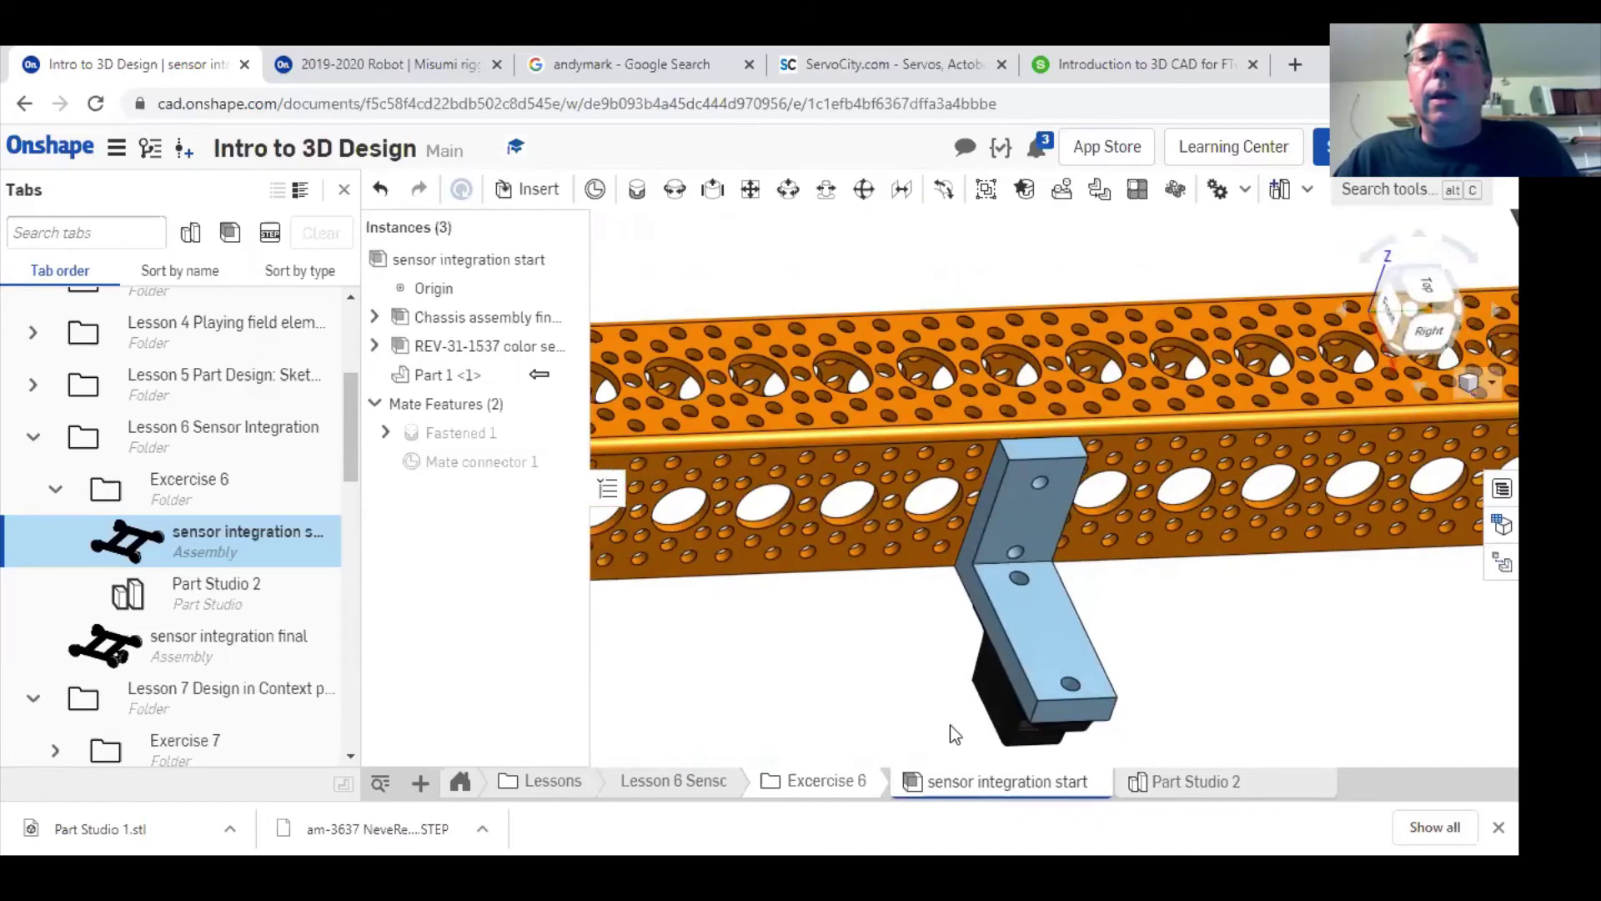
pyautogui.scroll(5, 984, 632)
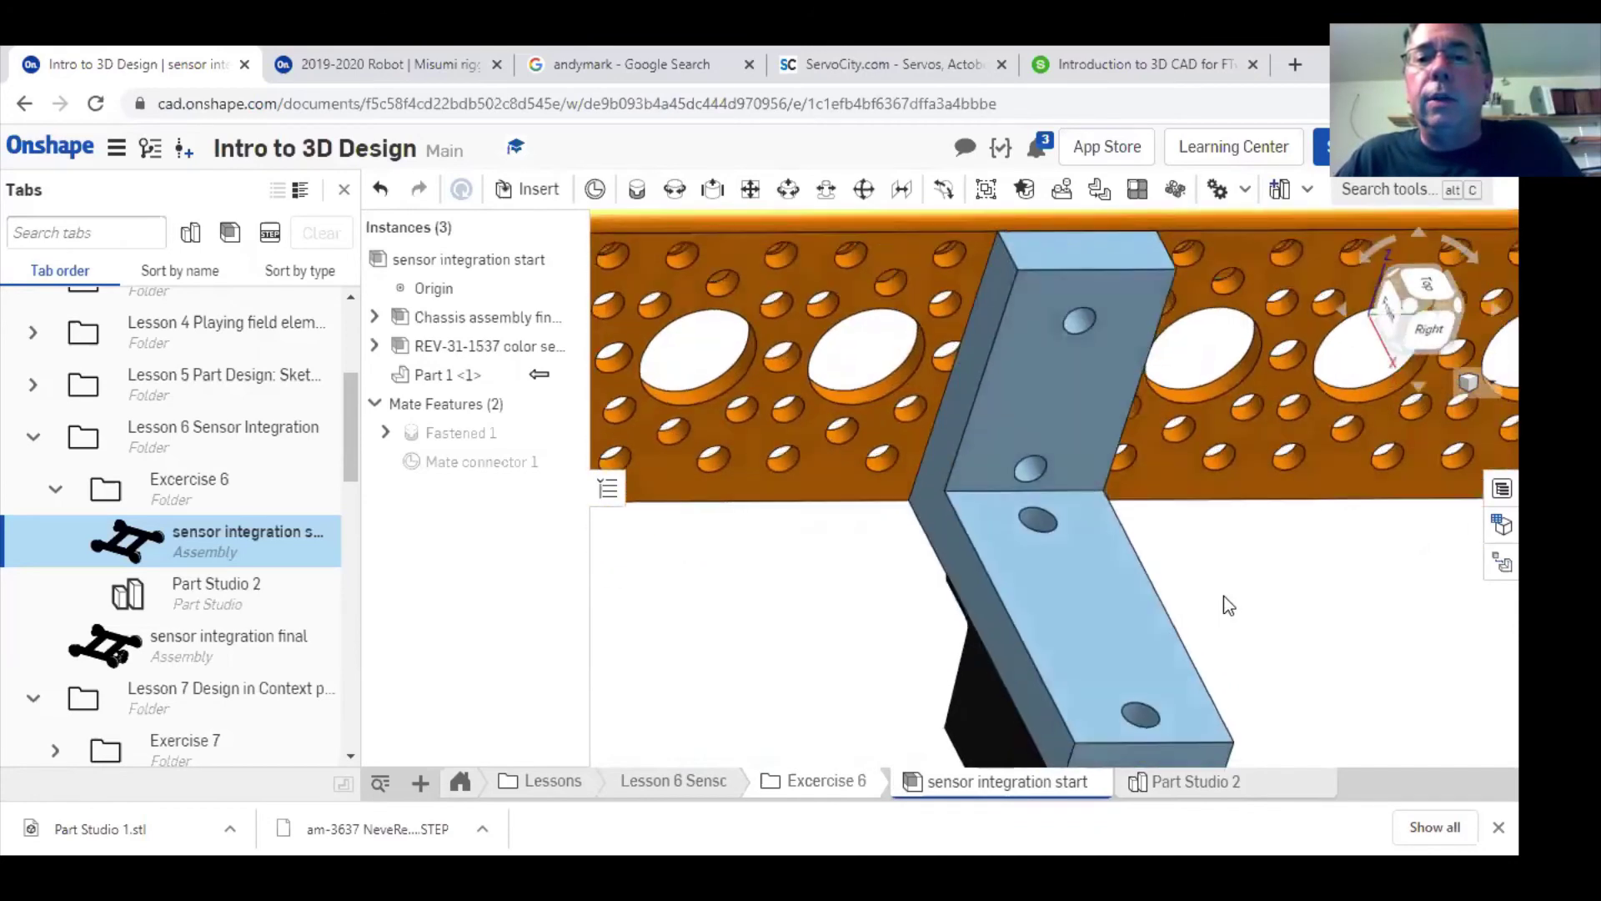
pyautogui.press('Left')
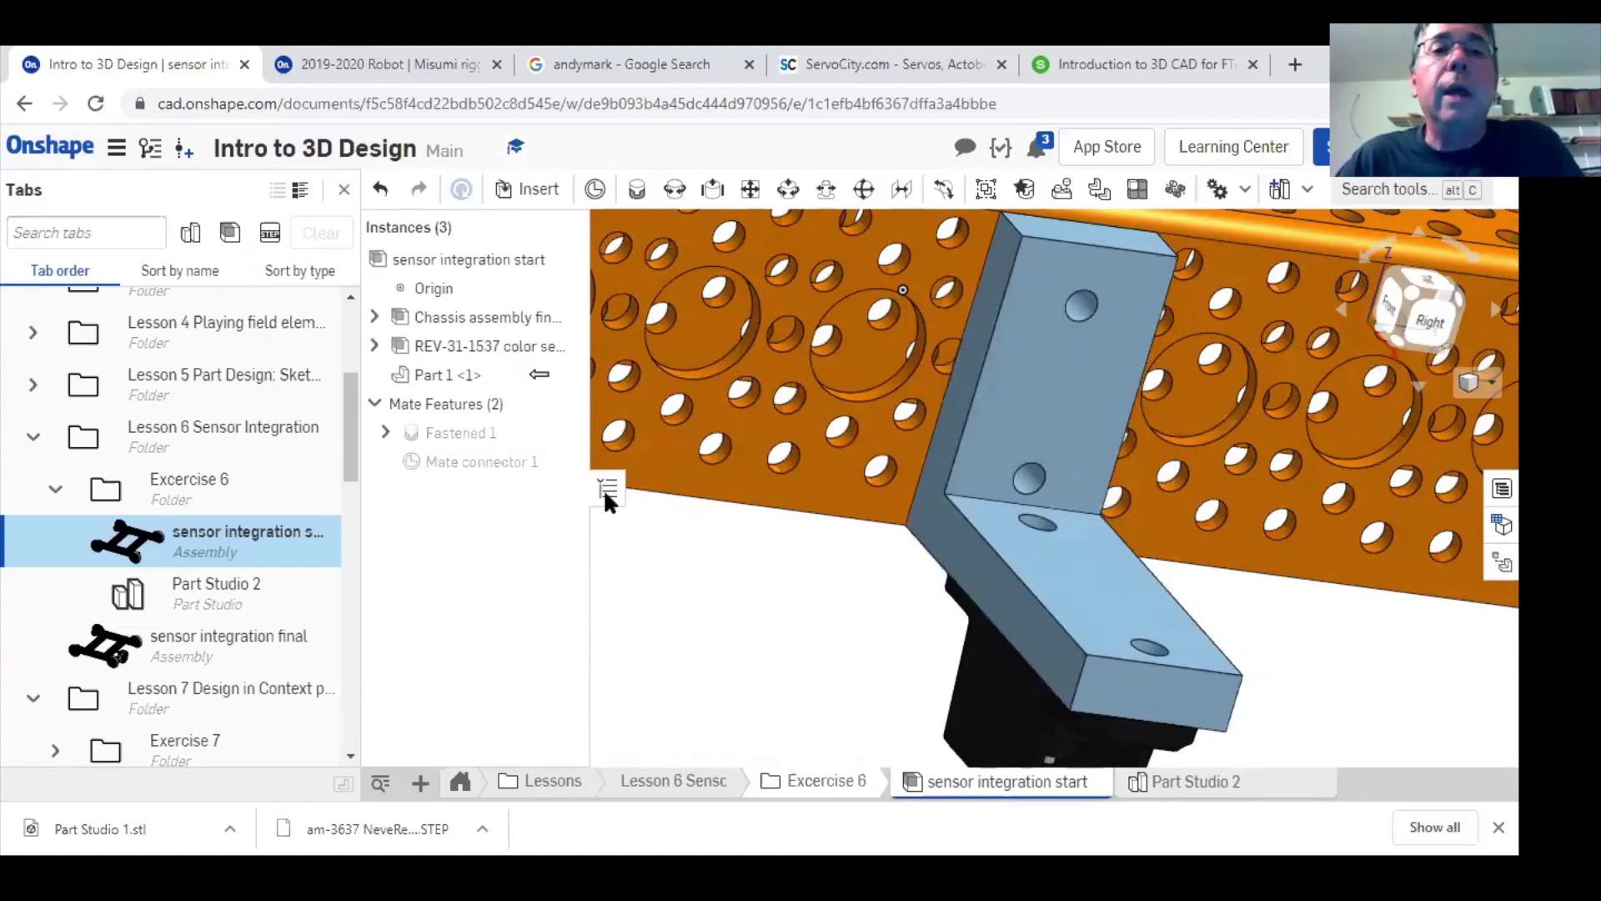
pyautogui.click(536, 197)
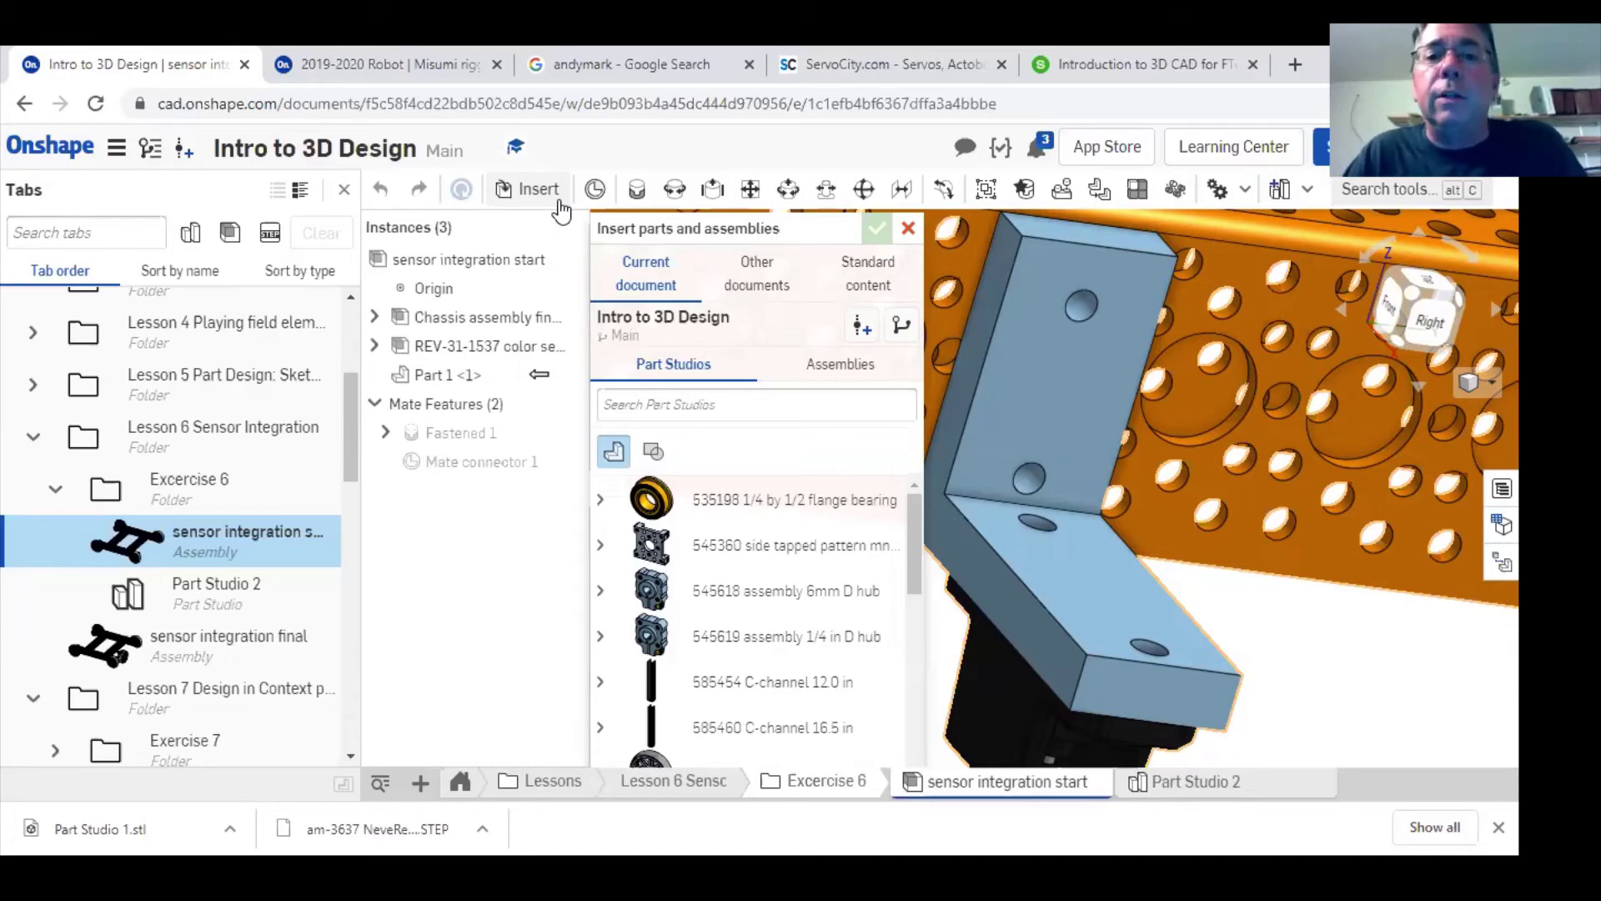
pyautogui.click(869, 284)
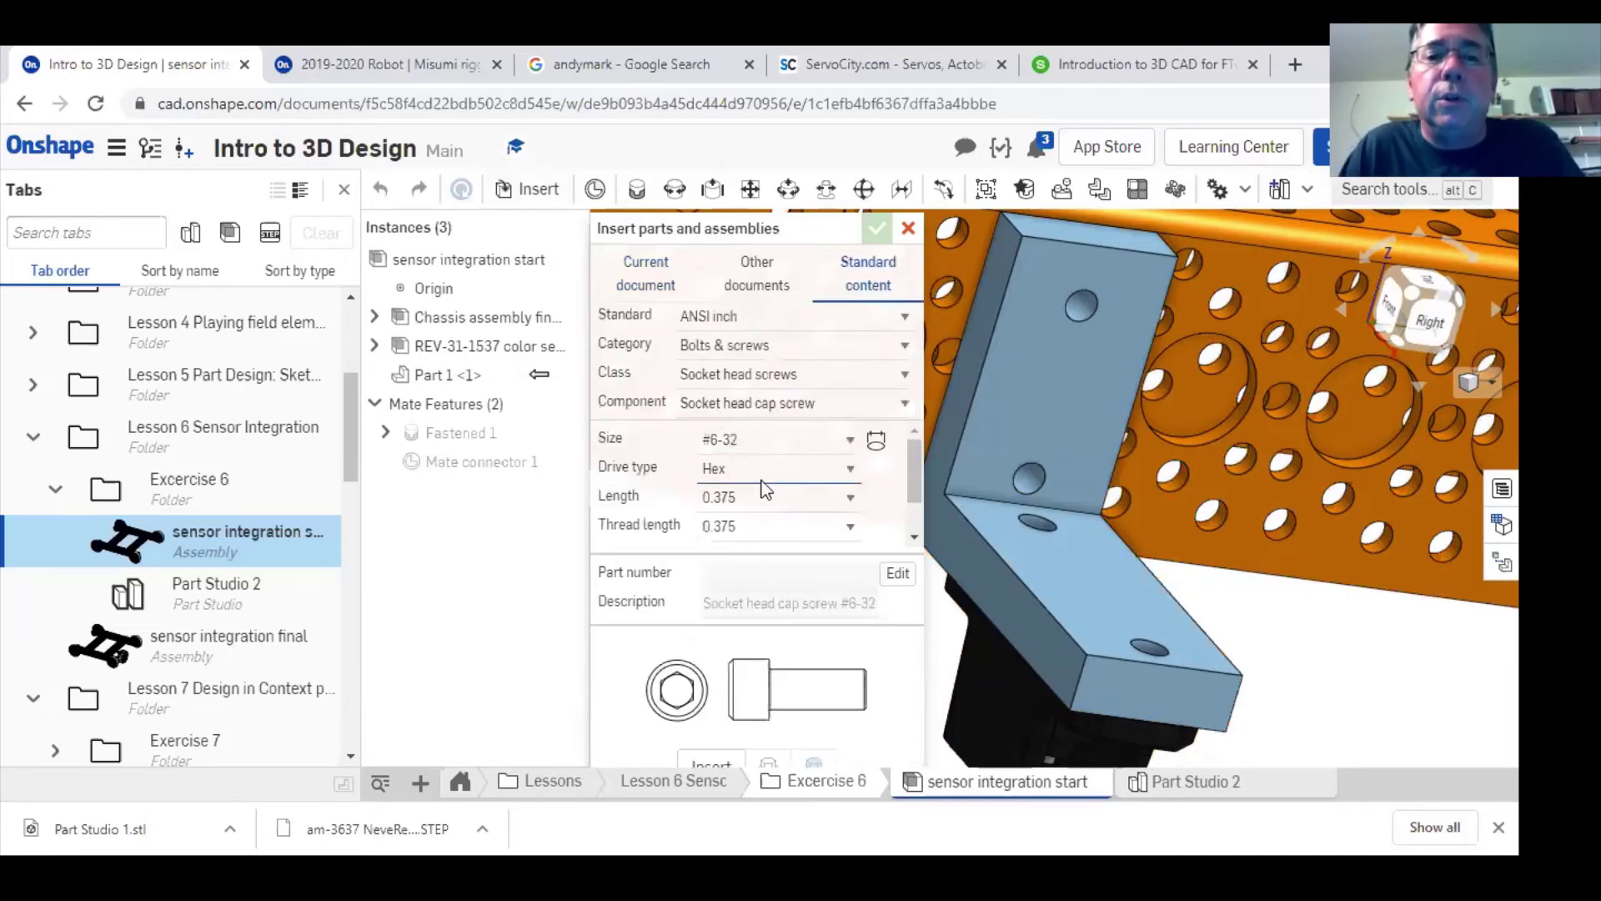
pyautogui.click(1040, 518)
pyautogui.click(1152, 648)
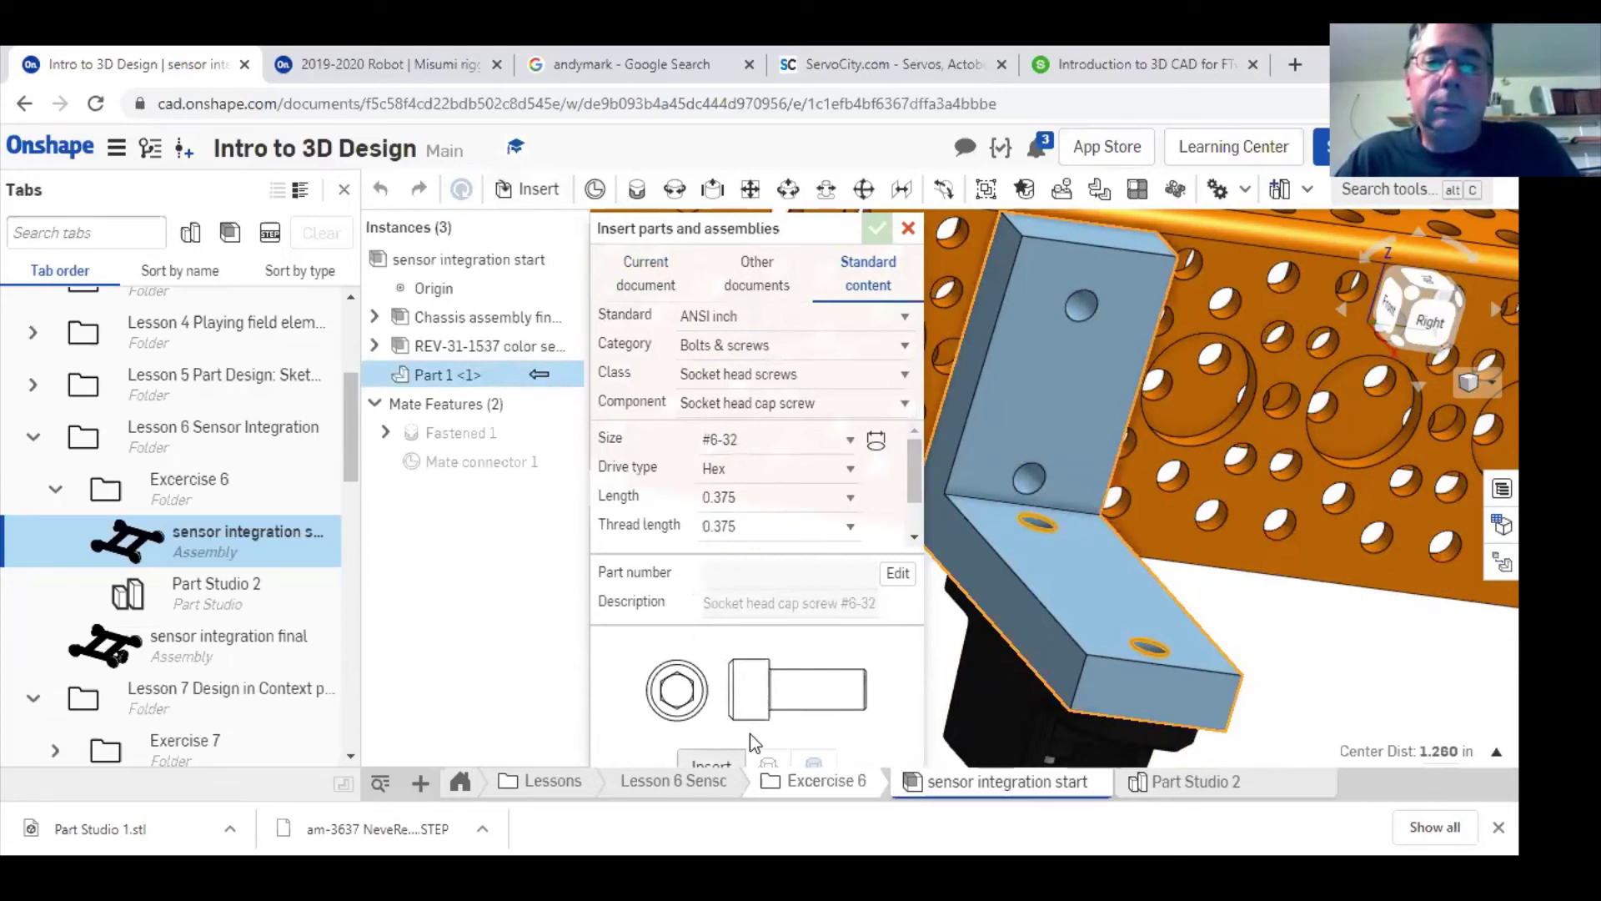
pyautogui.click(713, 765)
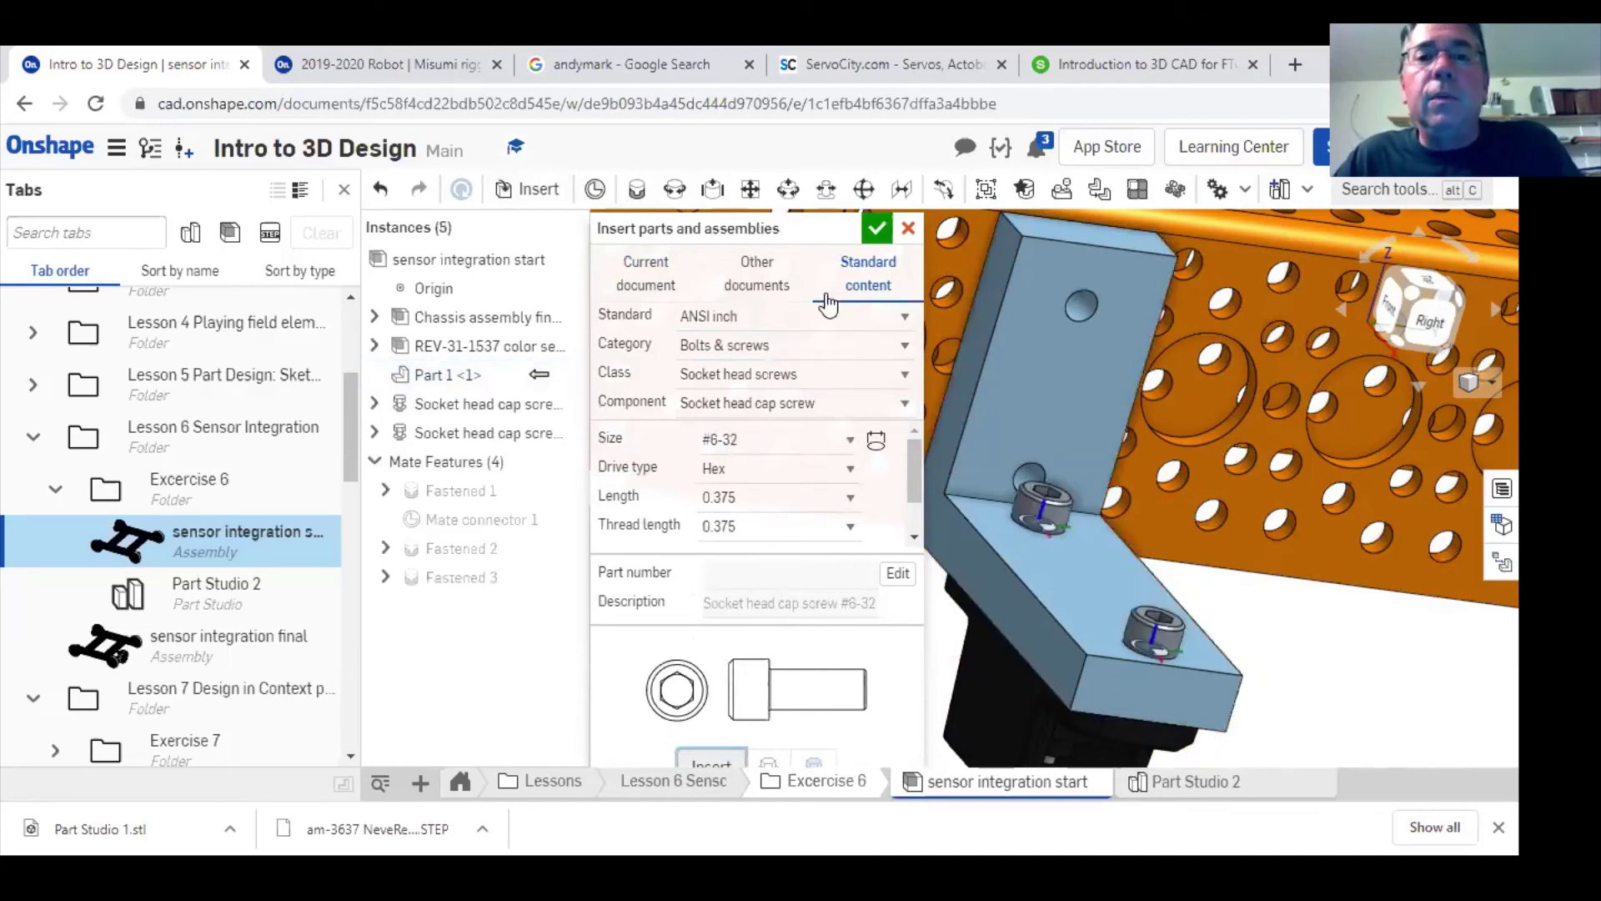
pyautogui.click(876, 228)
# - Examine the bracket, its two screws and the color sensor from several sides, both close up and within the whole chassis
pyautogui.moveTo(789, 694); pyautogui.dragTo(917, 712, button='right')
pyautogui.scroll(5, 1000, 517)
pyautogui.scroll(-8, 1001, 505)
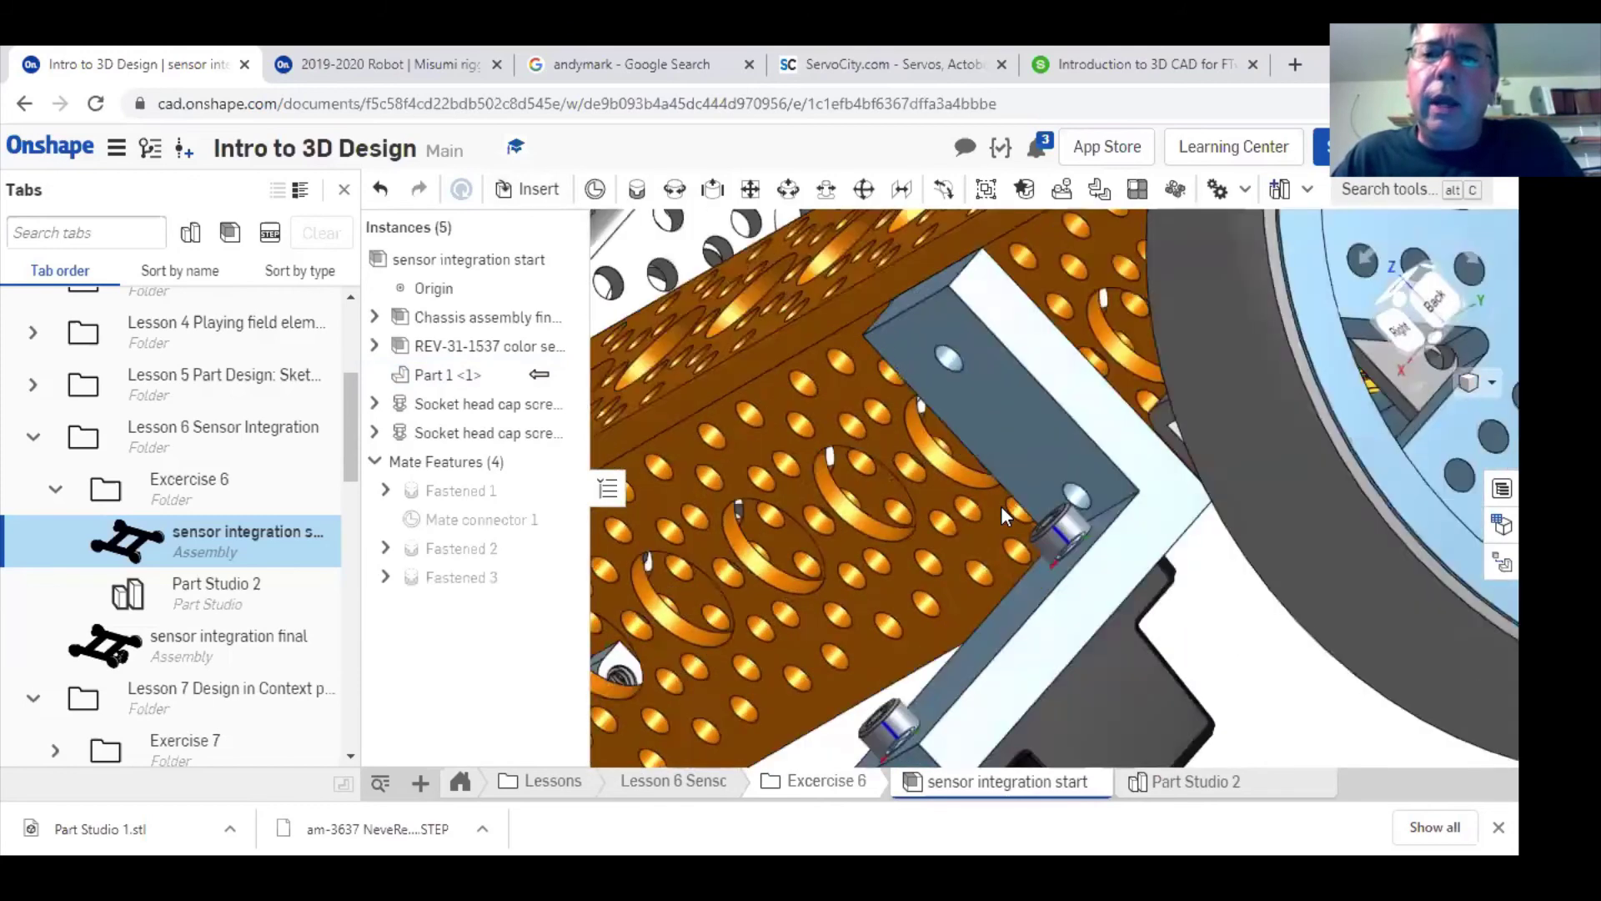
pyautogui.moveTo(806, 600); pyautogui.dragTo(1143, 647, button='right')
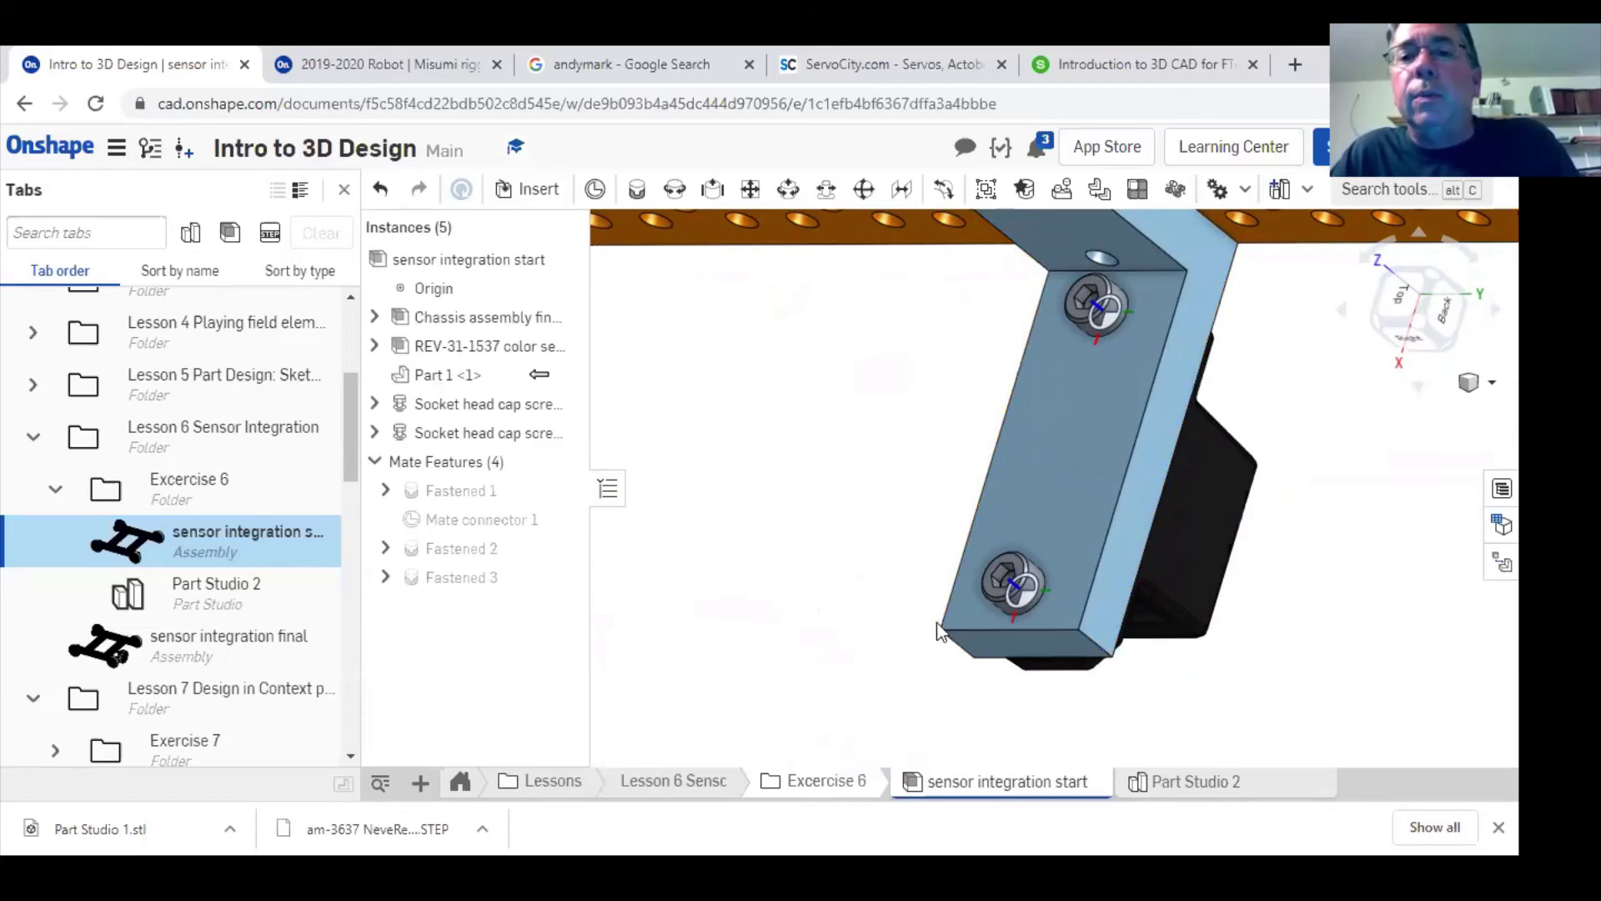
pyautogui.moveTo(949, 612); pyautogui.dragTo(851, 627, button='middle')
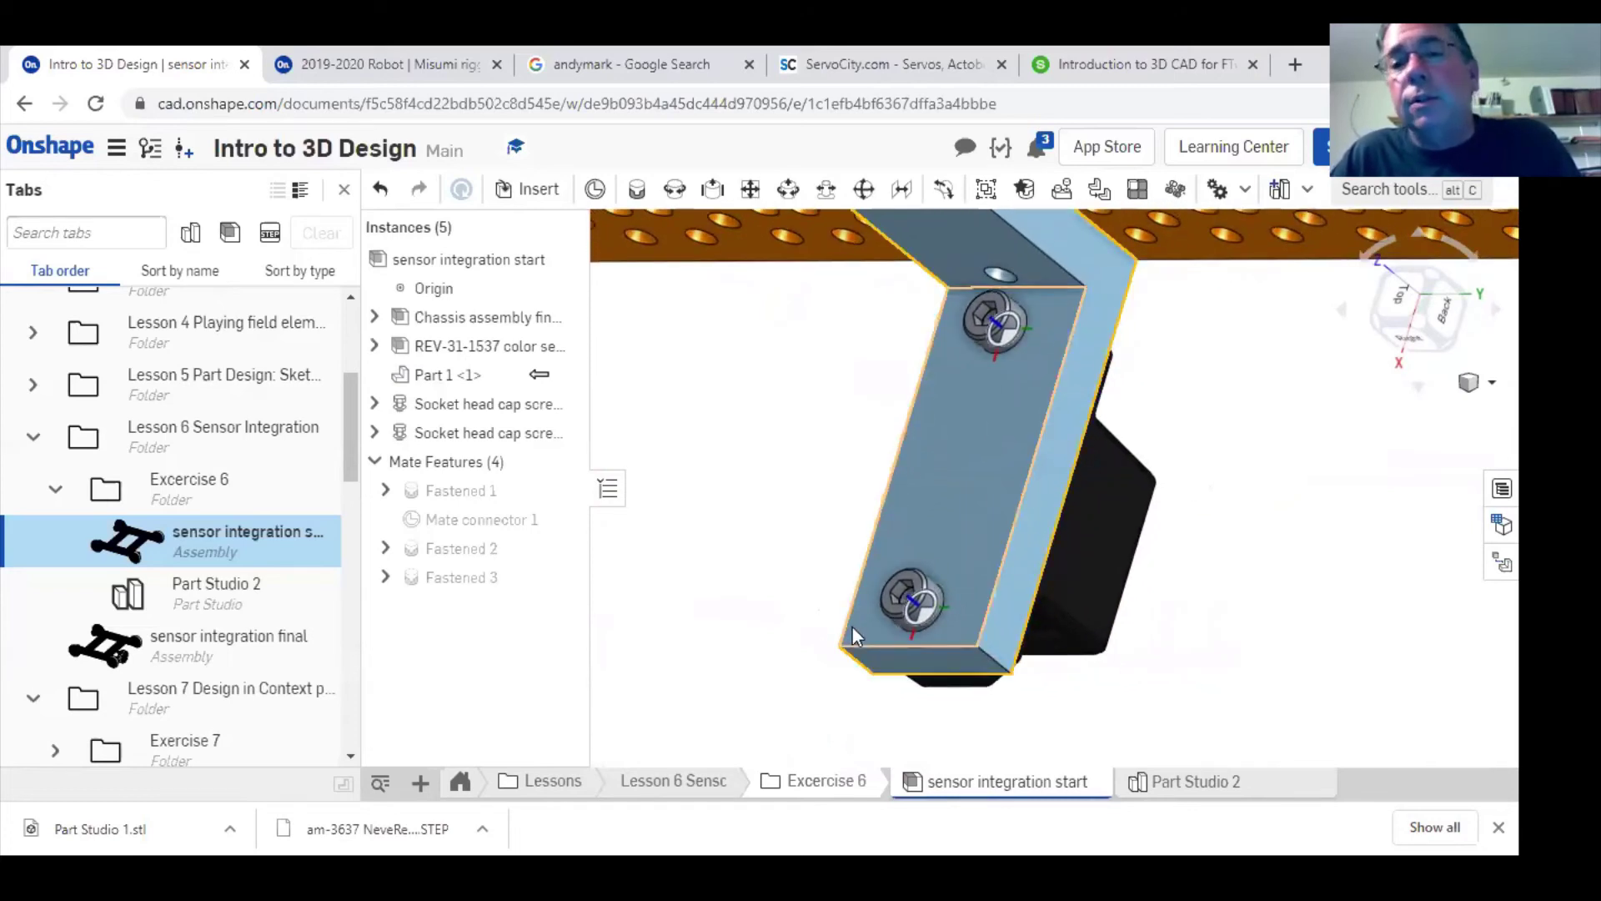
pyautogui.moveTo(852, 627); pyautogui.dragTo(861, 610, button='right')
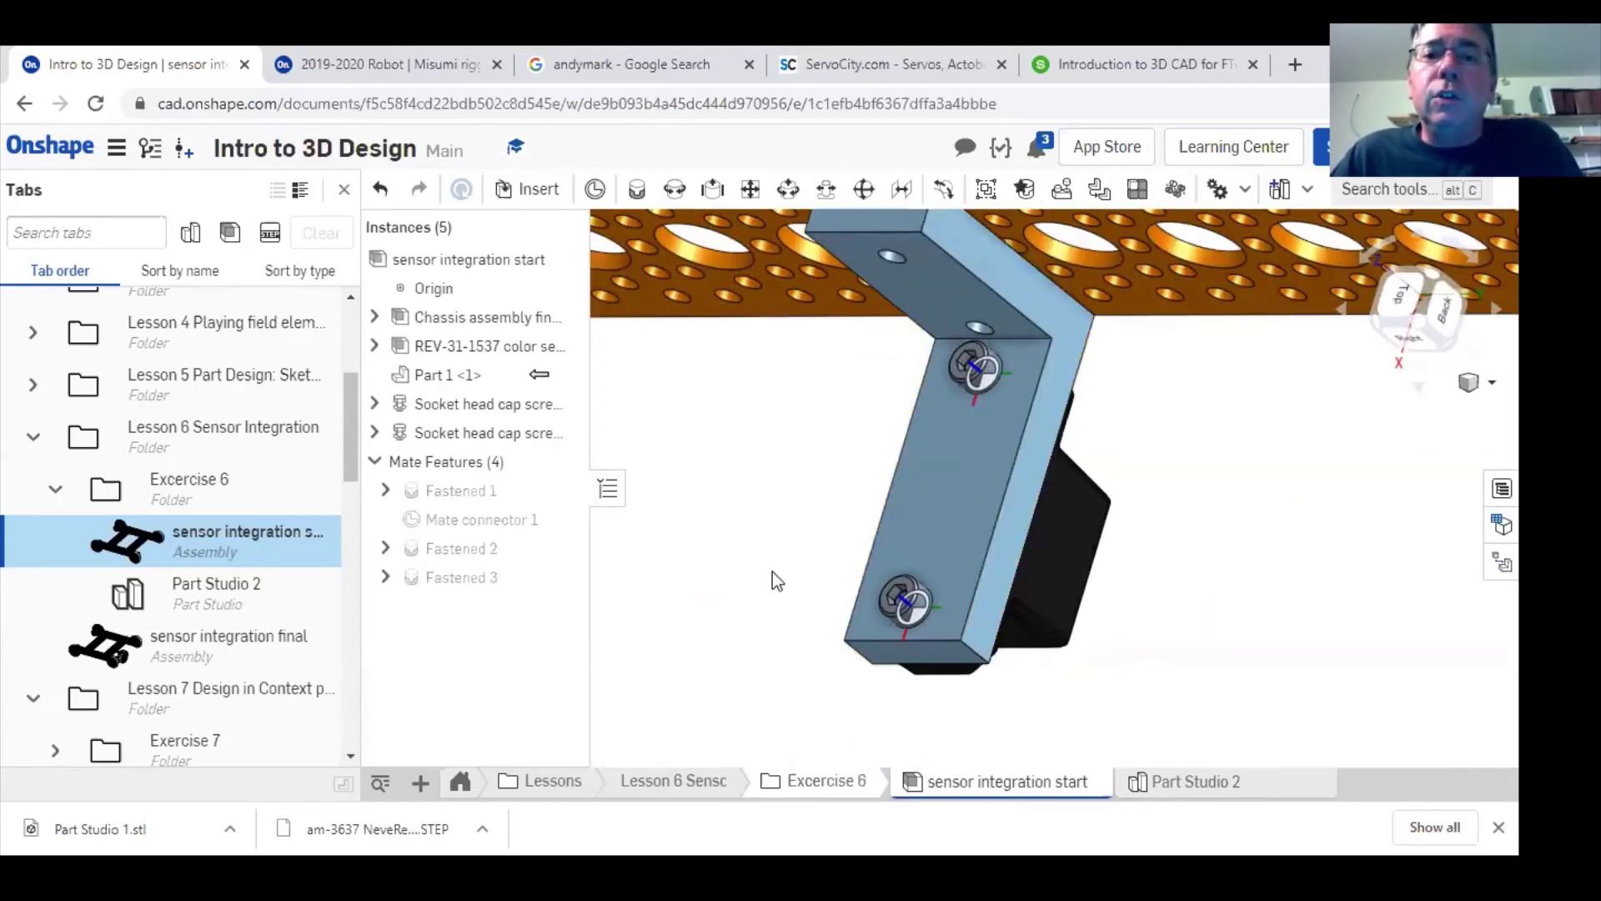
pyautogui.scroll(-2, 737, 569)
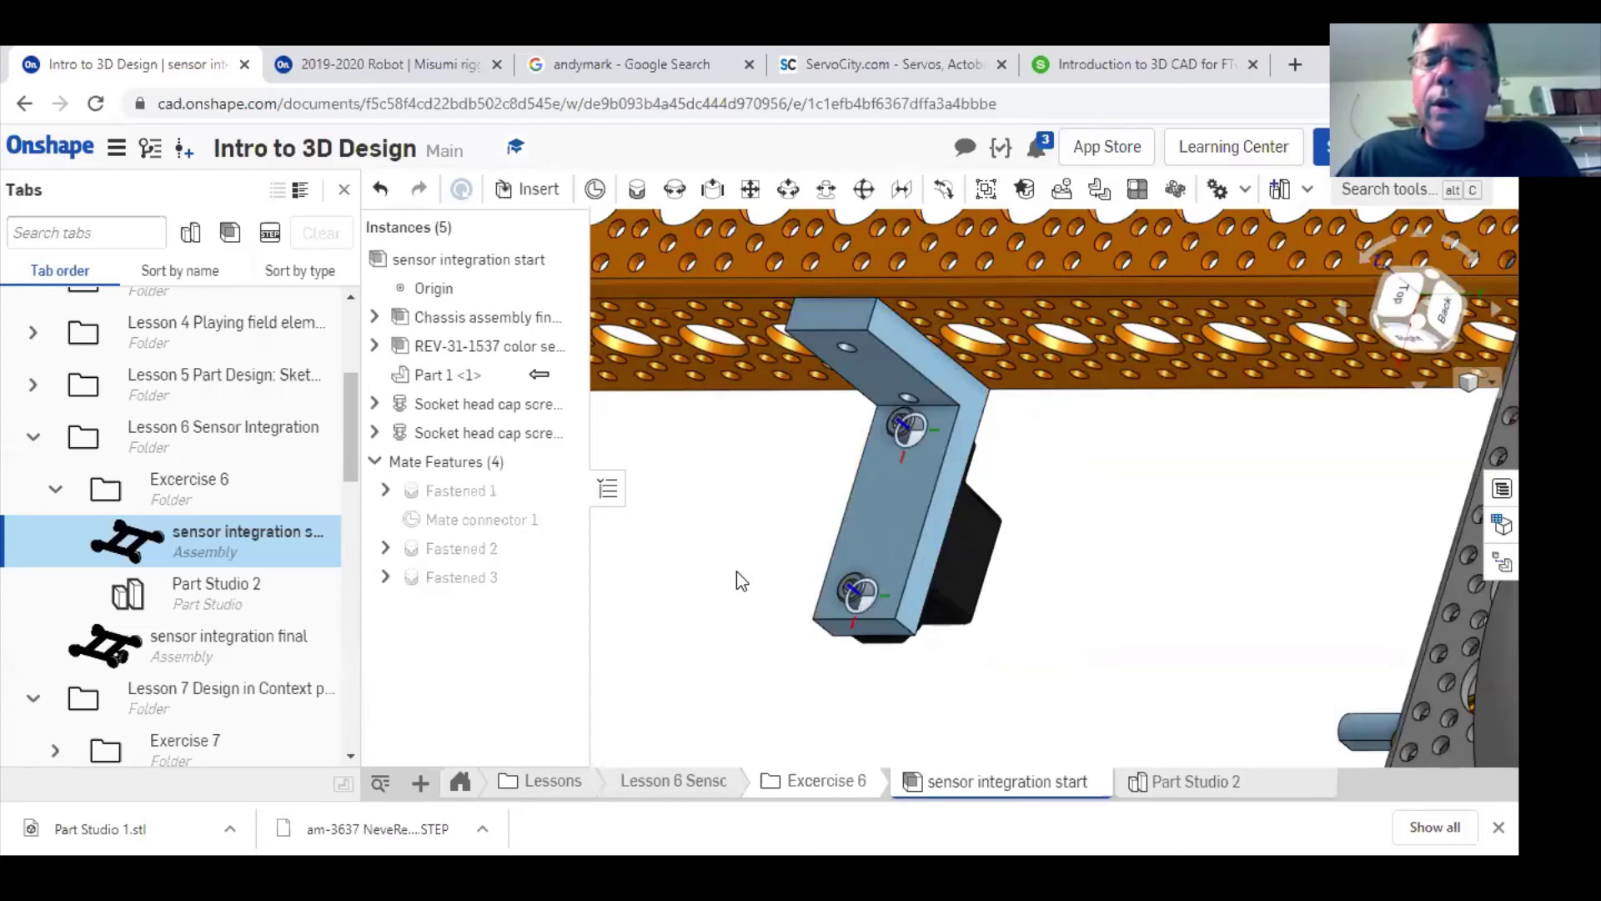
pyautogui.moveTo(799, 543); pyautogui.dragTo(885, 498, button='right')
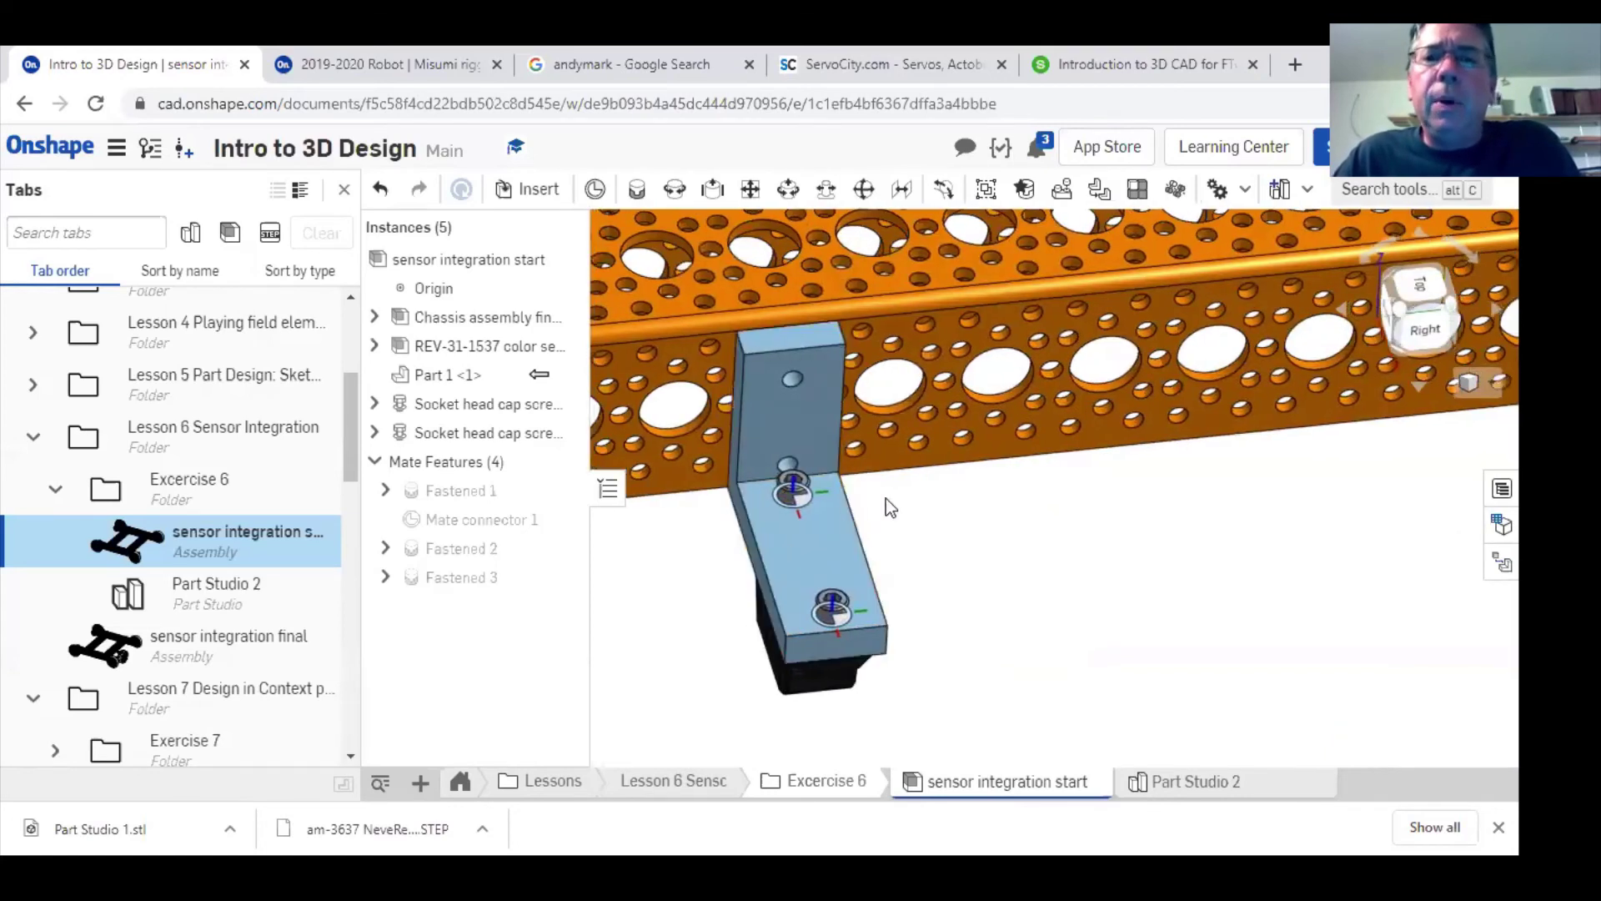
pyautogui.scroll(2, 1061, 426)
pyautogui.scroll(-3, 947, 547)
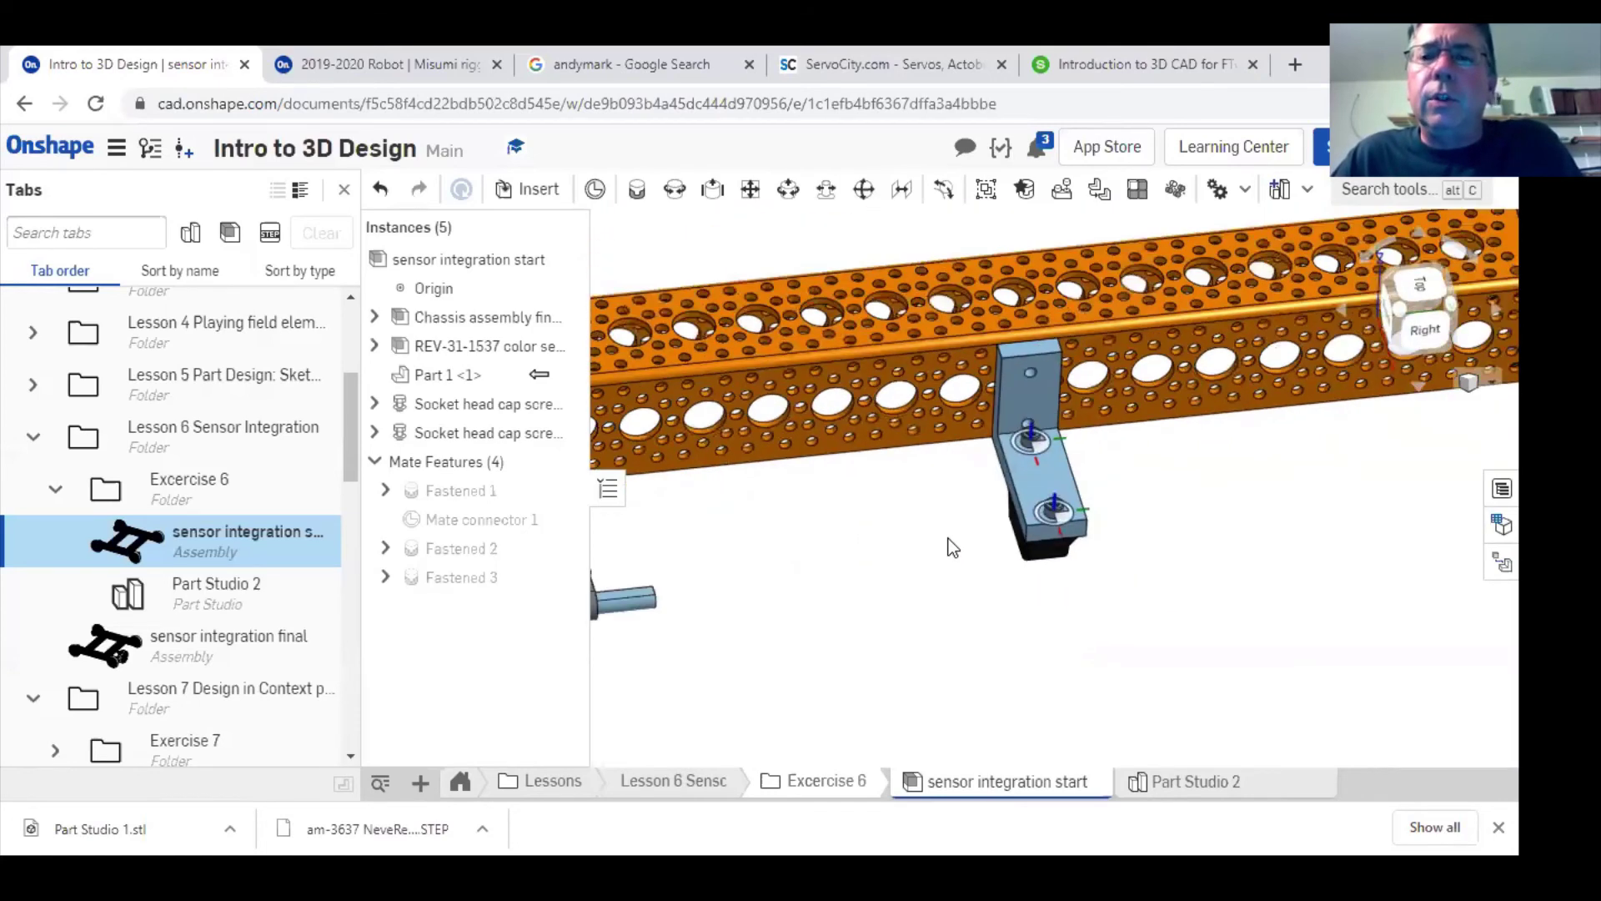
pyautogui.scroll(-1, 951, 546)
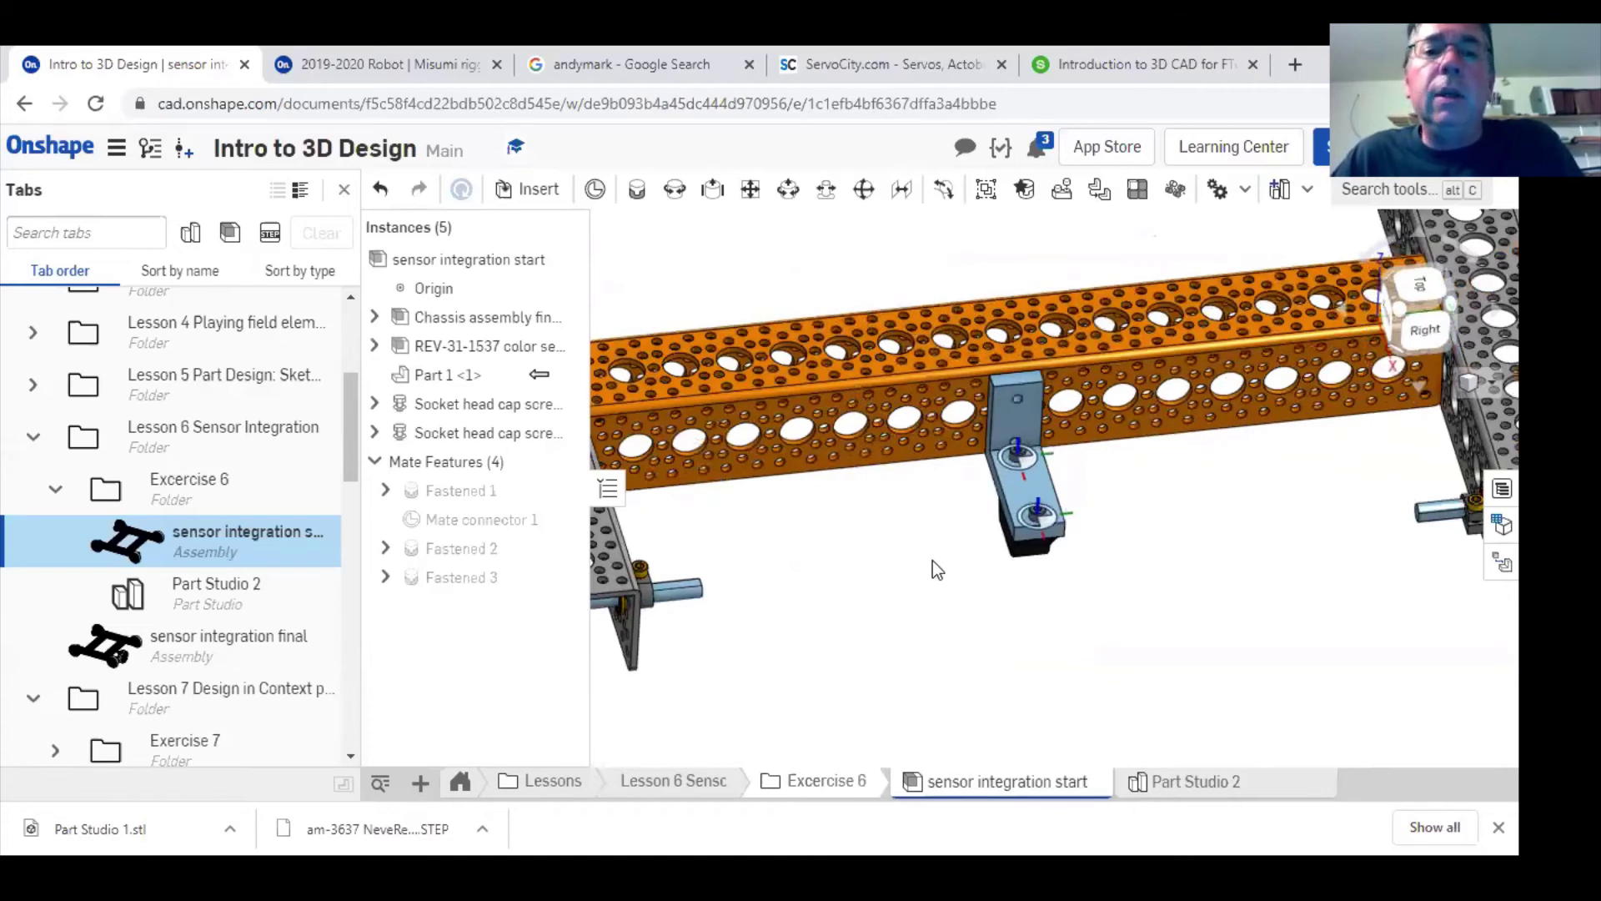
pyautogui.scroll(-4, 963, 558)
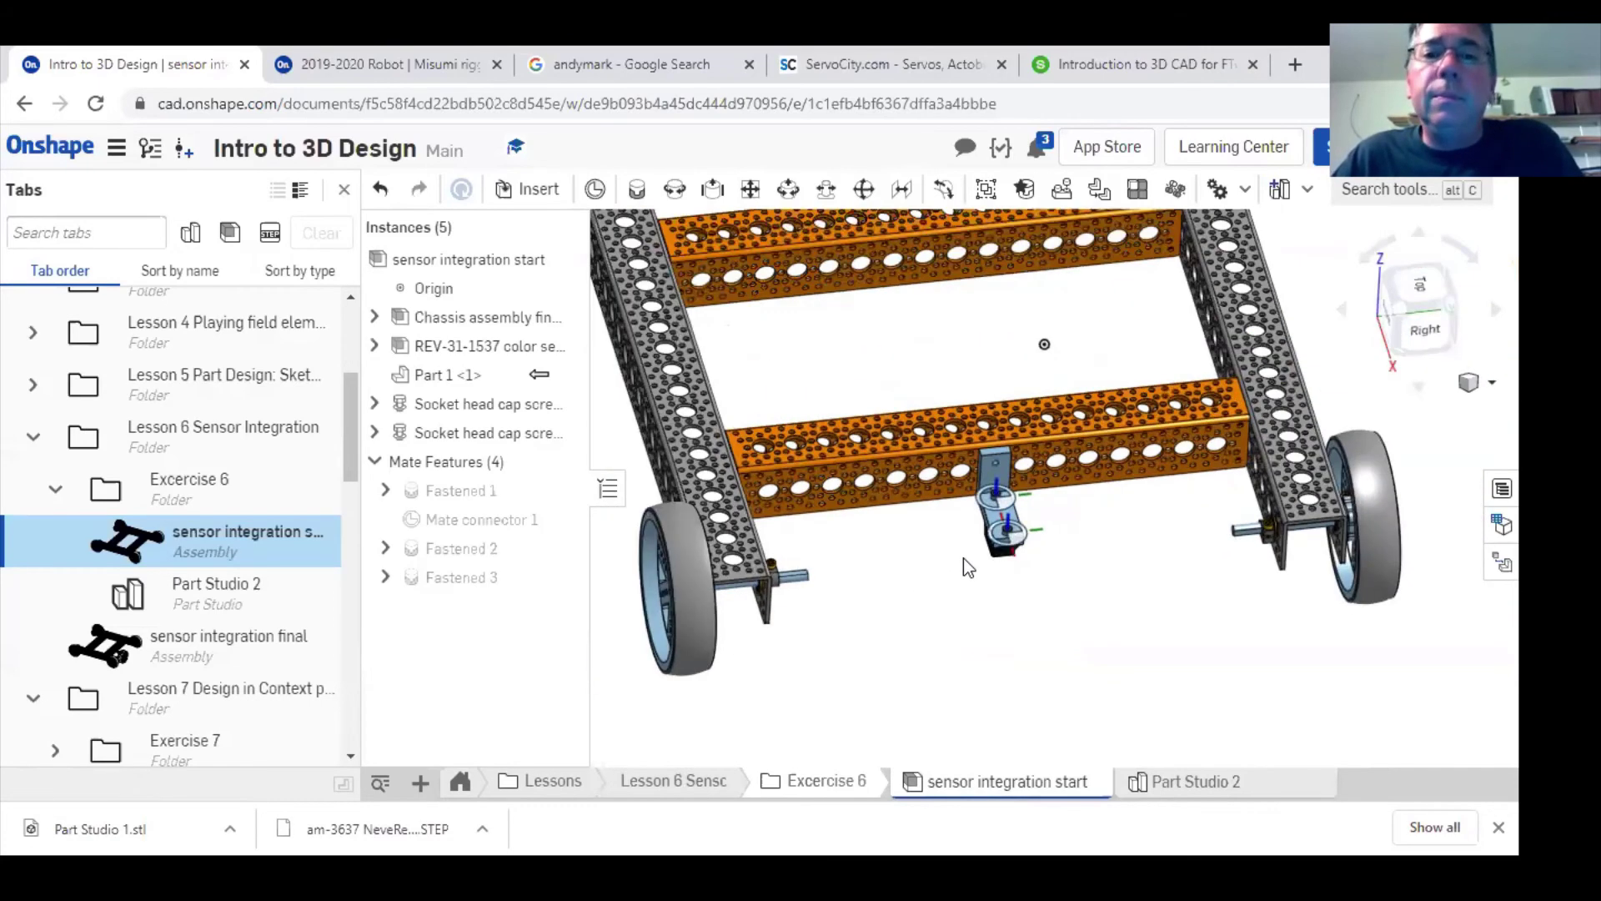
pyautogui.scroll(-1, 966, 566)
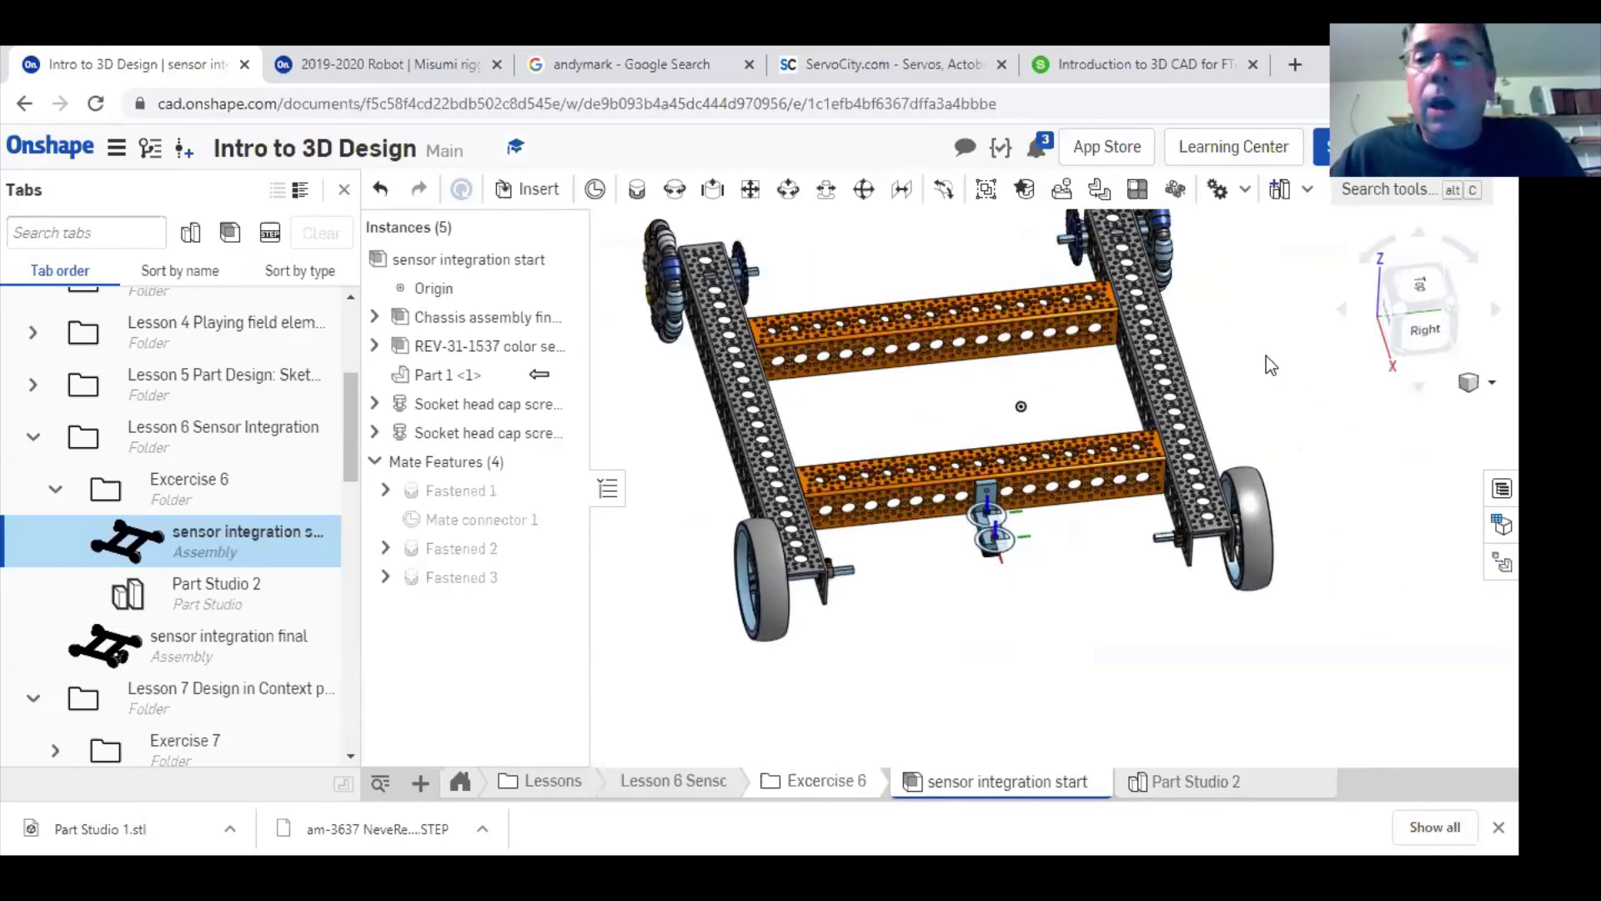
pyautogui.moveTo(1097, 593)
pyautogui.mouseDown(button='right')
pyautogui.moveTo(1148, 584)
pyautogui.moveTo(1130, 575)
pyautogui.moveTo(1113, 619)
pyautogui.mouseUp(button='right')
pyautogui.moveTo(1113, 619); pyautogui.dragTo(1244, 222, button='middle')
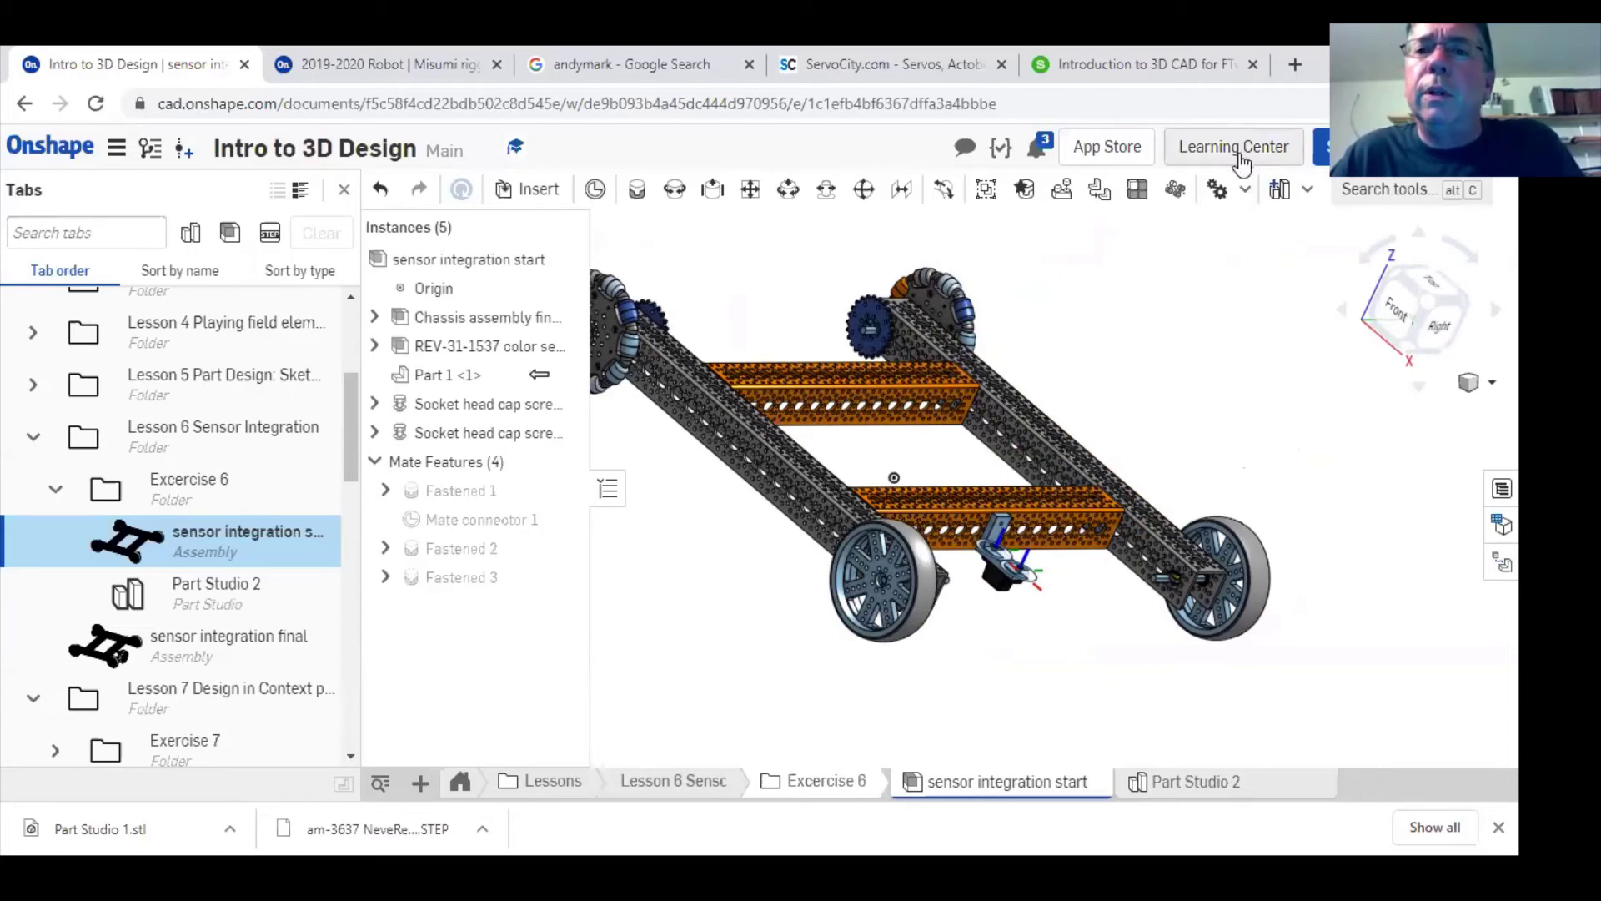
# - Go to the Onshape Learning Center and look through its self-paced course catalog
pyautogui.click(1242, 159)
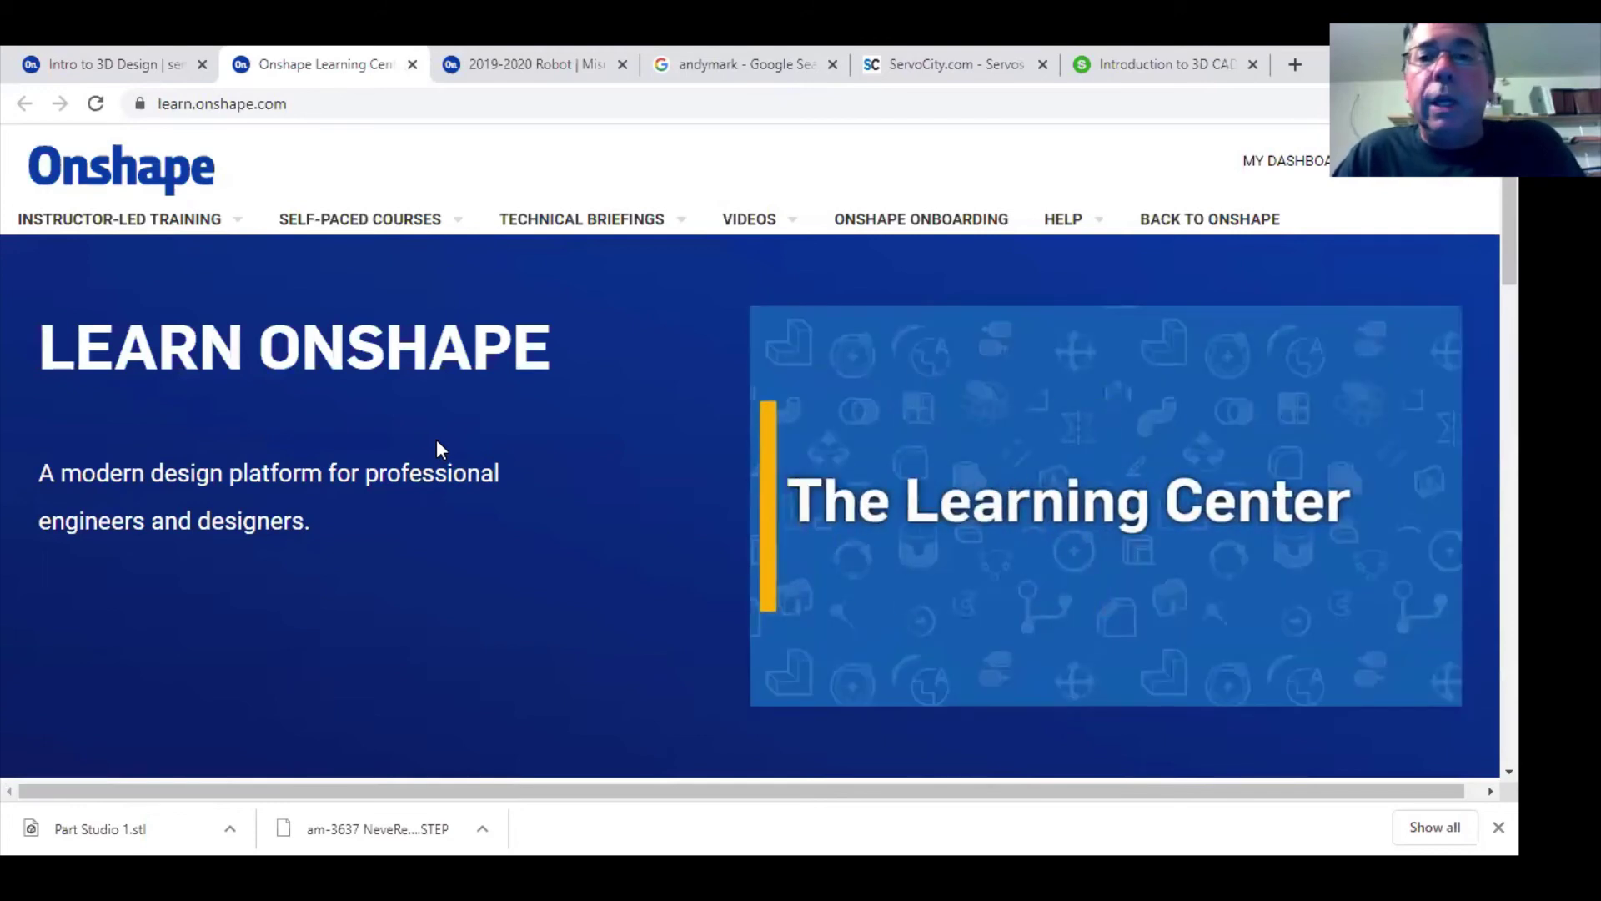
pyautogui.scroll(-6, 437, 440)
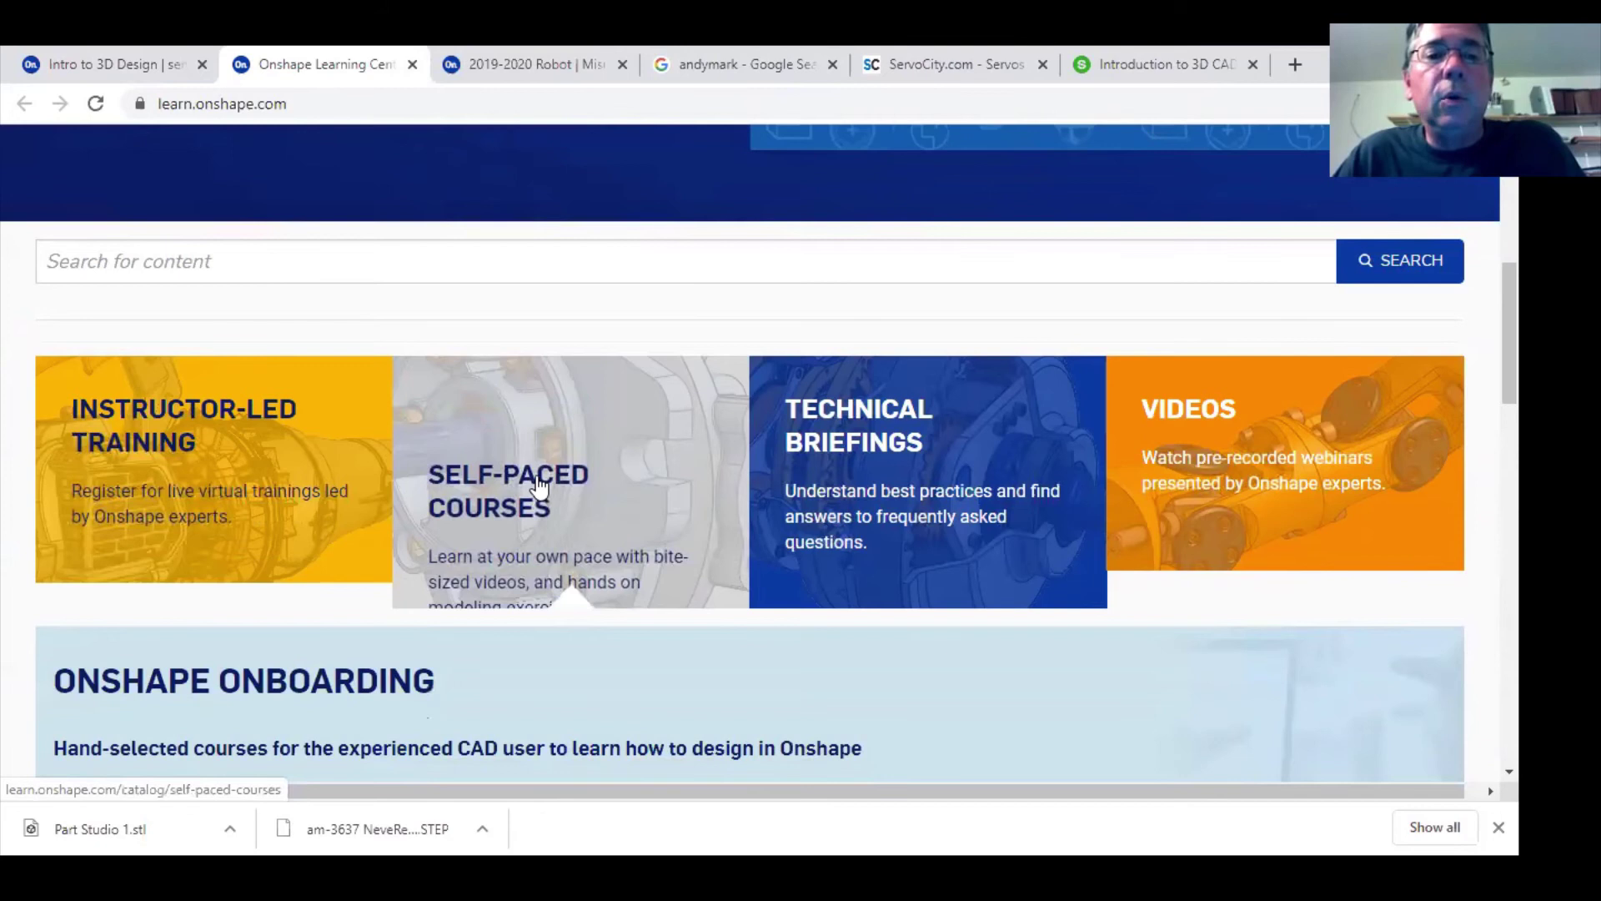
pyautogui.click(538, 484)
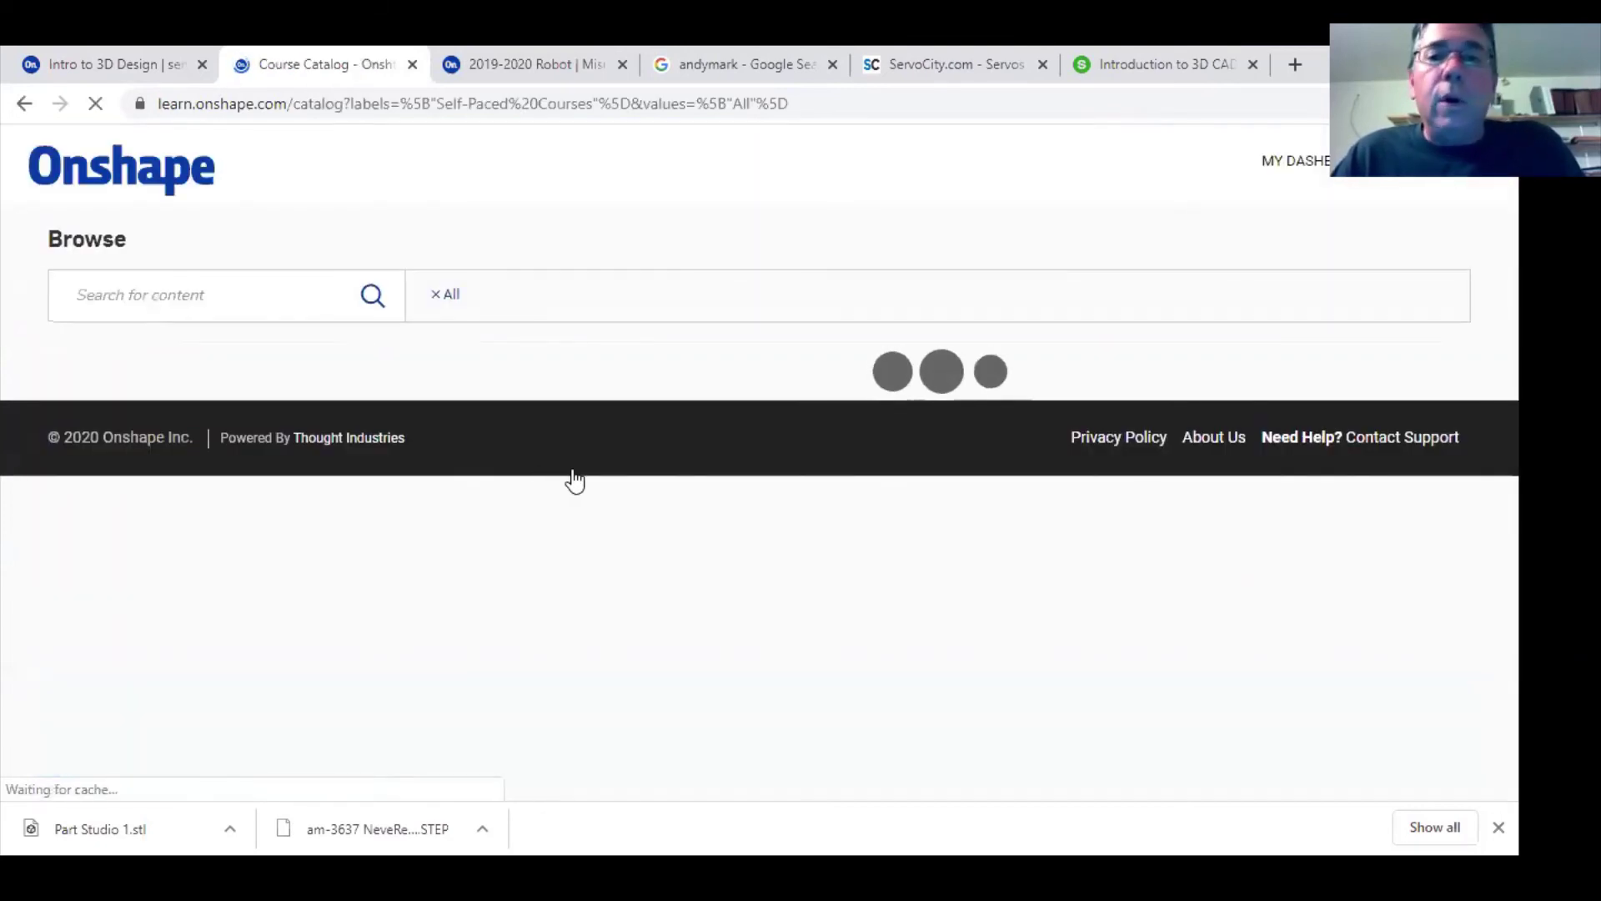
pyautogui.scroll(-3, 600, 417)
pyautogui.scroll(2, 625, 408)
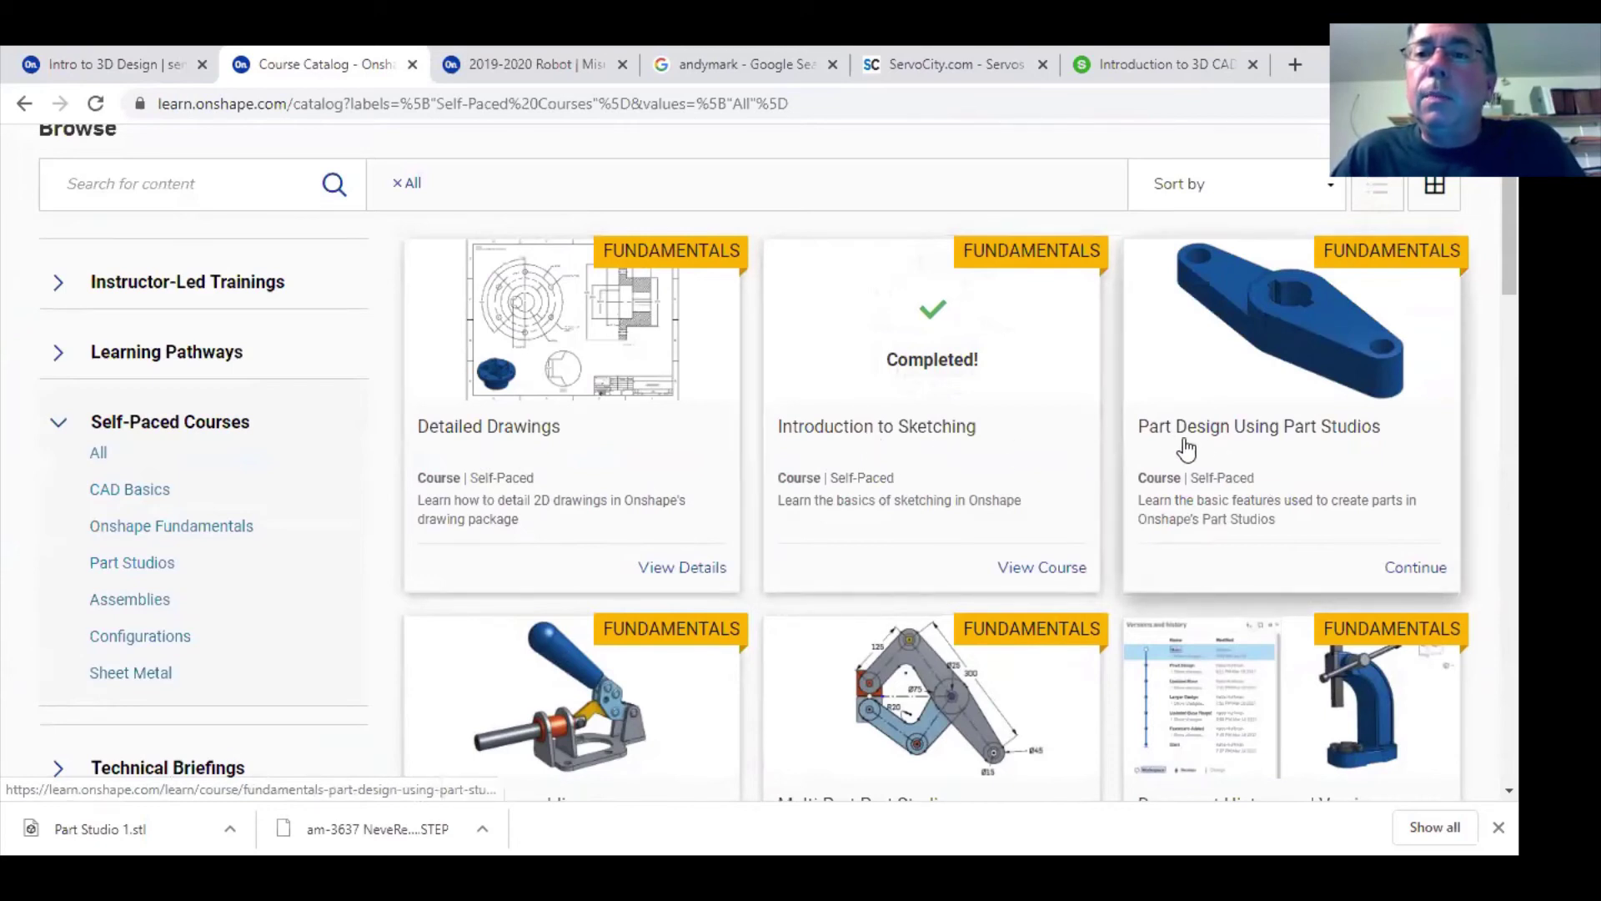
# - Open the Part Design Using Part Studios course in a separate browser tab and review the other fundamentals courses in the catalog
pyautogui.middleClick(1209, 457)
pyautogui.scroll(-1, 1219, 468)
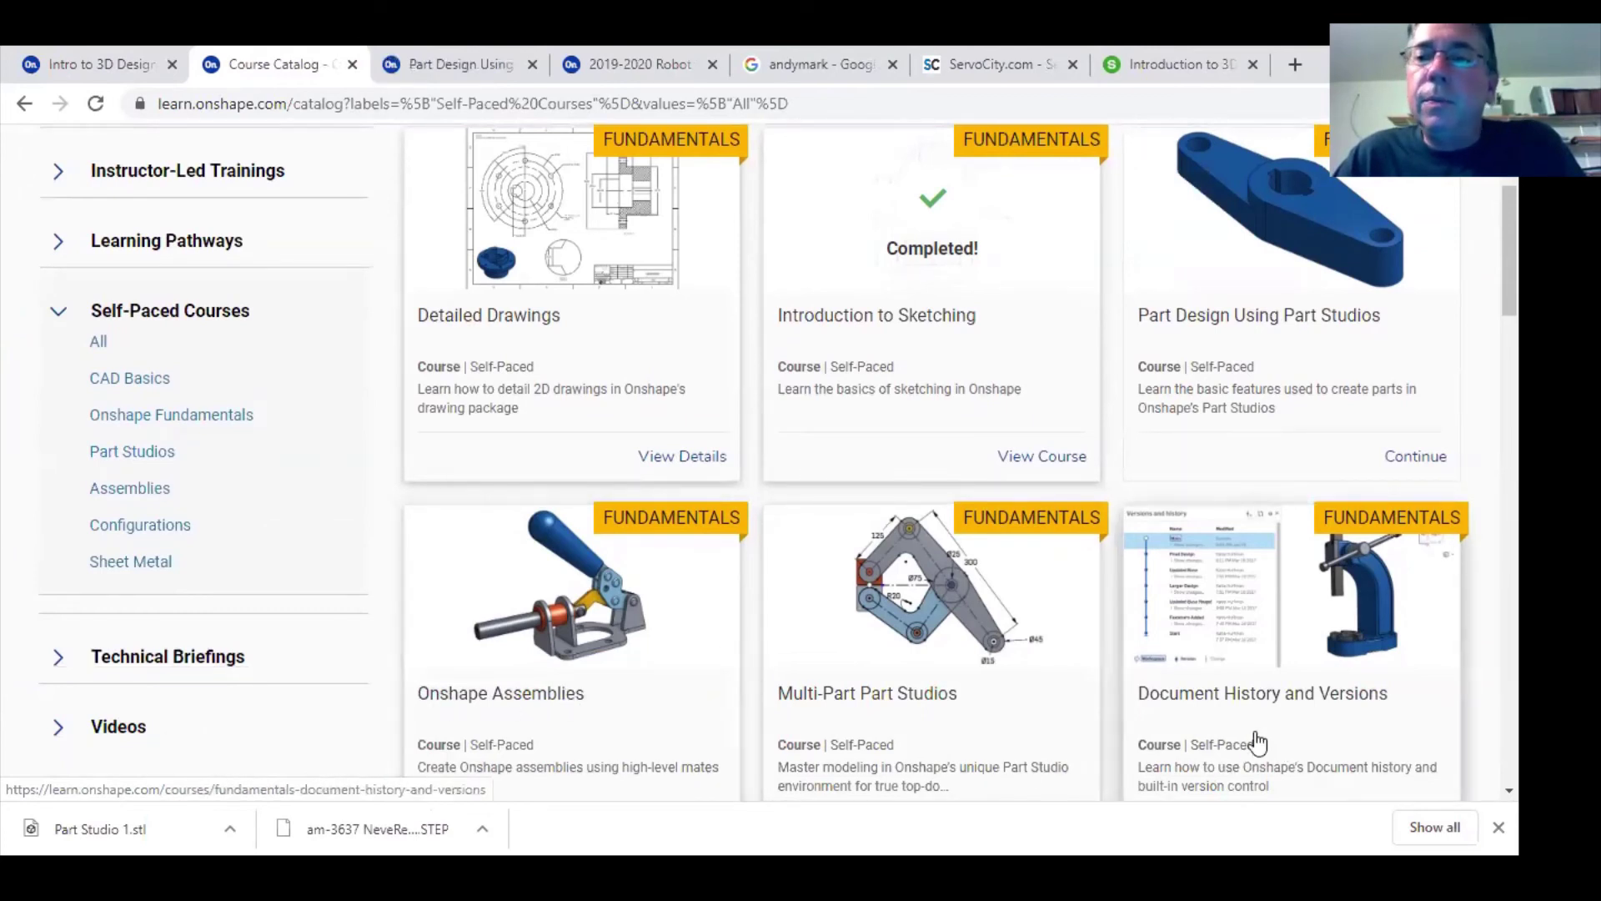
pyautogui.scroll(-2, 1255, 750)
pyautogui.scroll(1, 1258, 726)
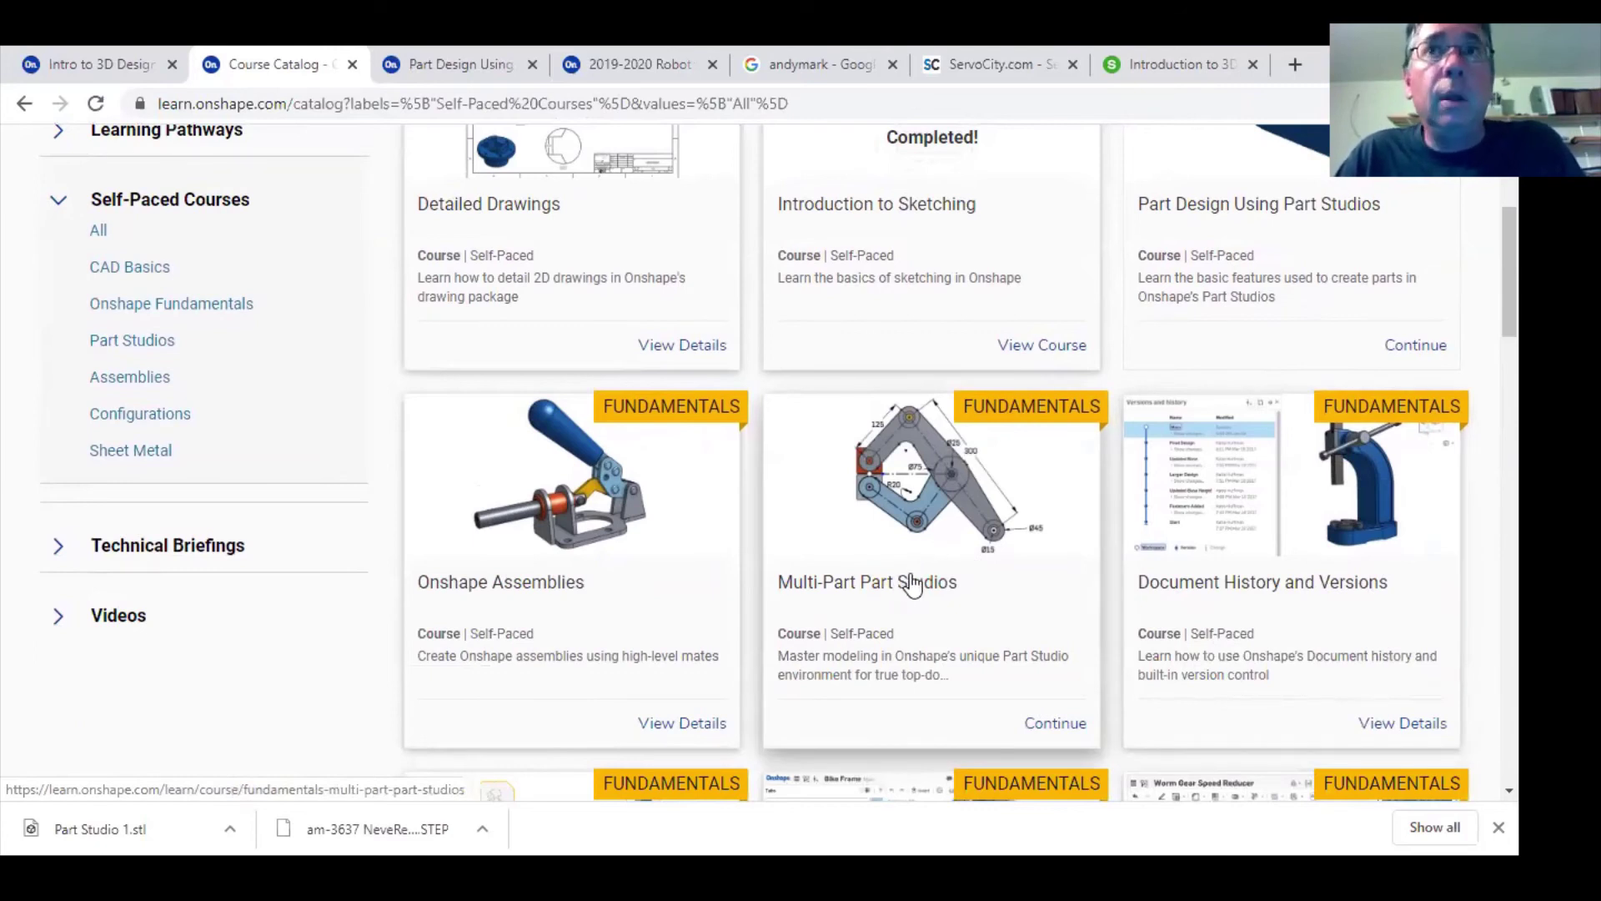
pyautogui.scroll(-2, 951, 588)
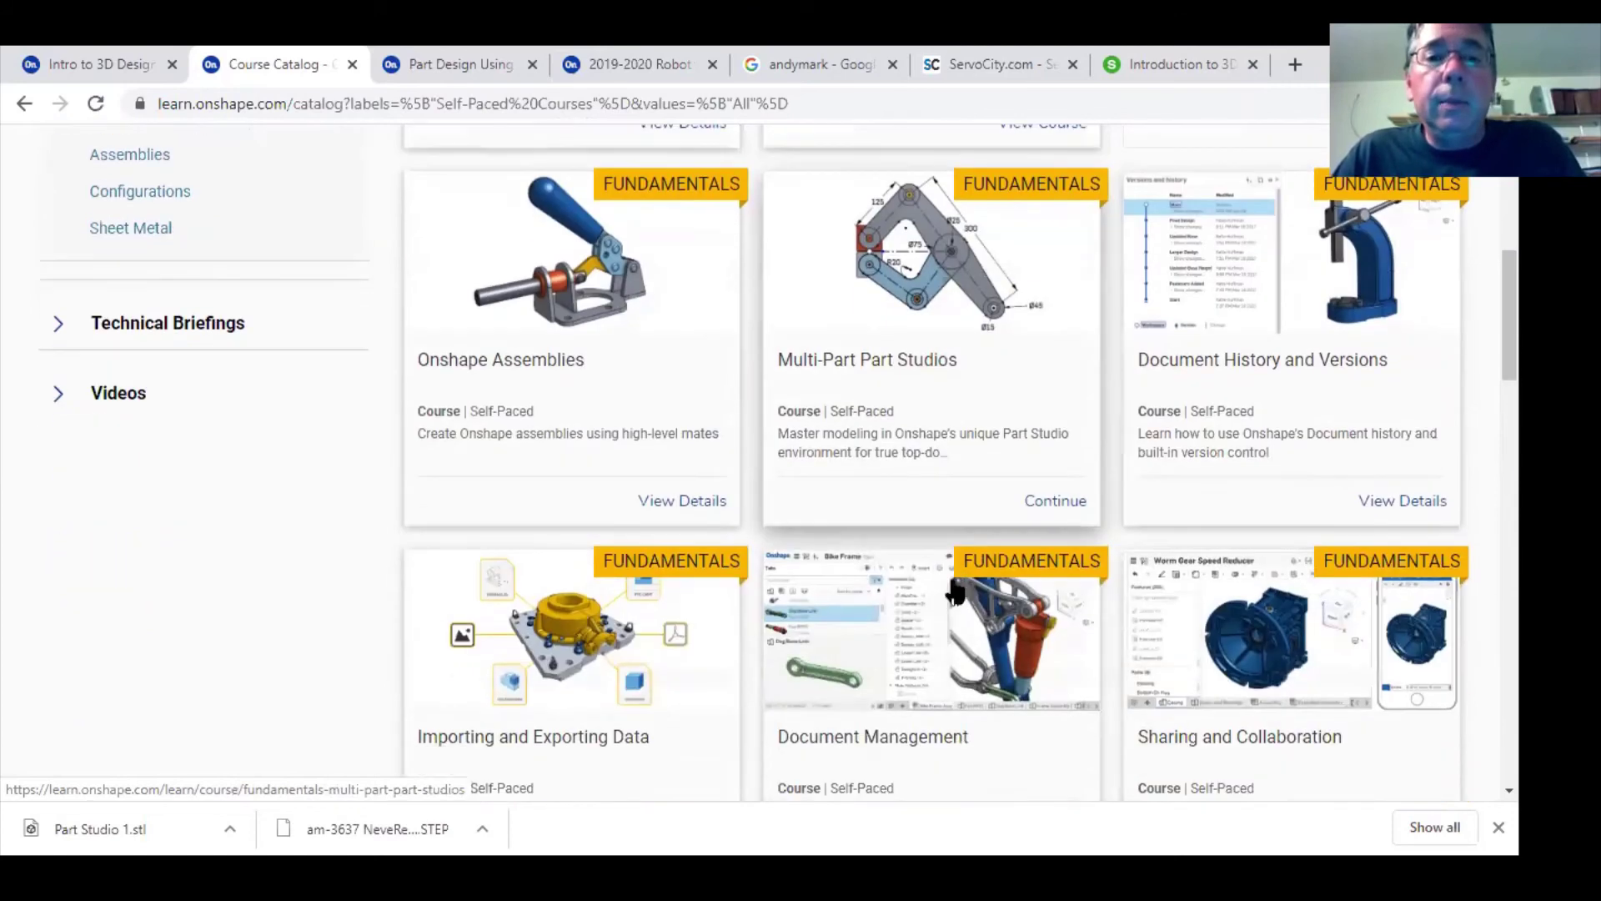
pyautogui.scroll(5, 955, 588)
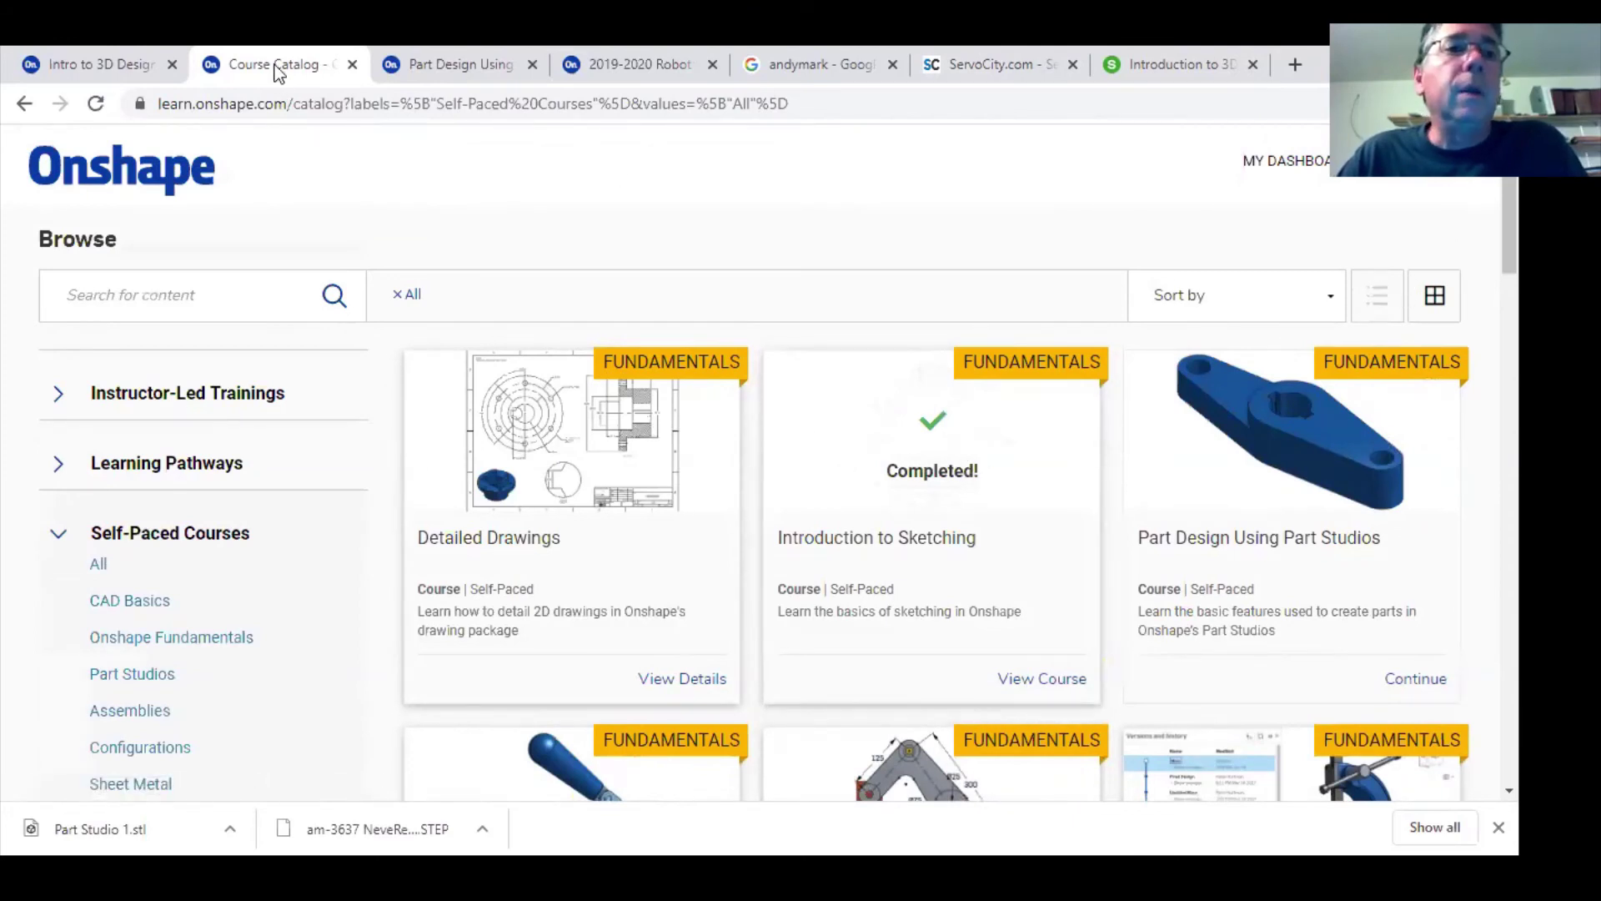
# - Return to the Intro to 3D Design document and create a four-view drawing of Part Studio 2 from the ANSI_A_INCH.dwt template
pyautogui.click(127, 66)
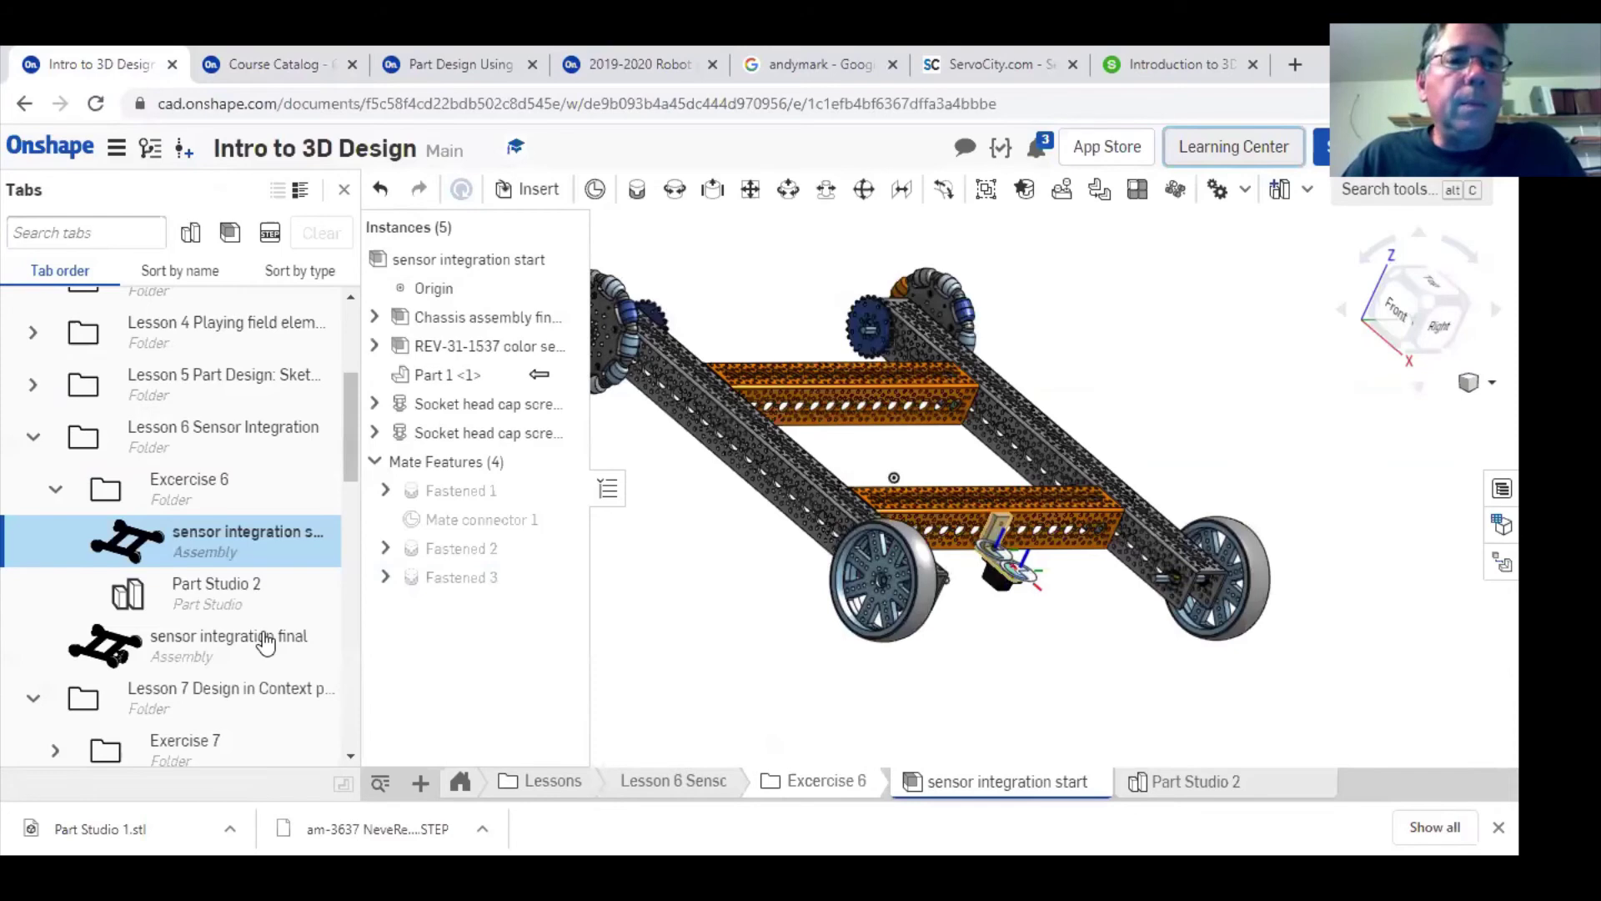
pyautogui.click(215, 599)
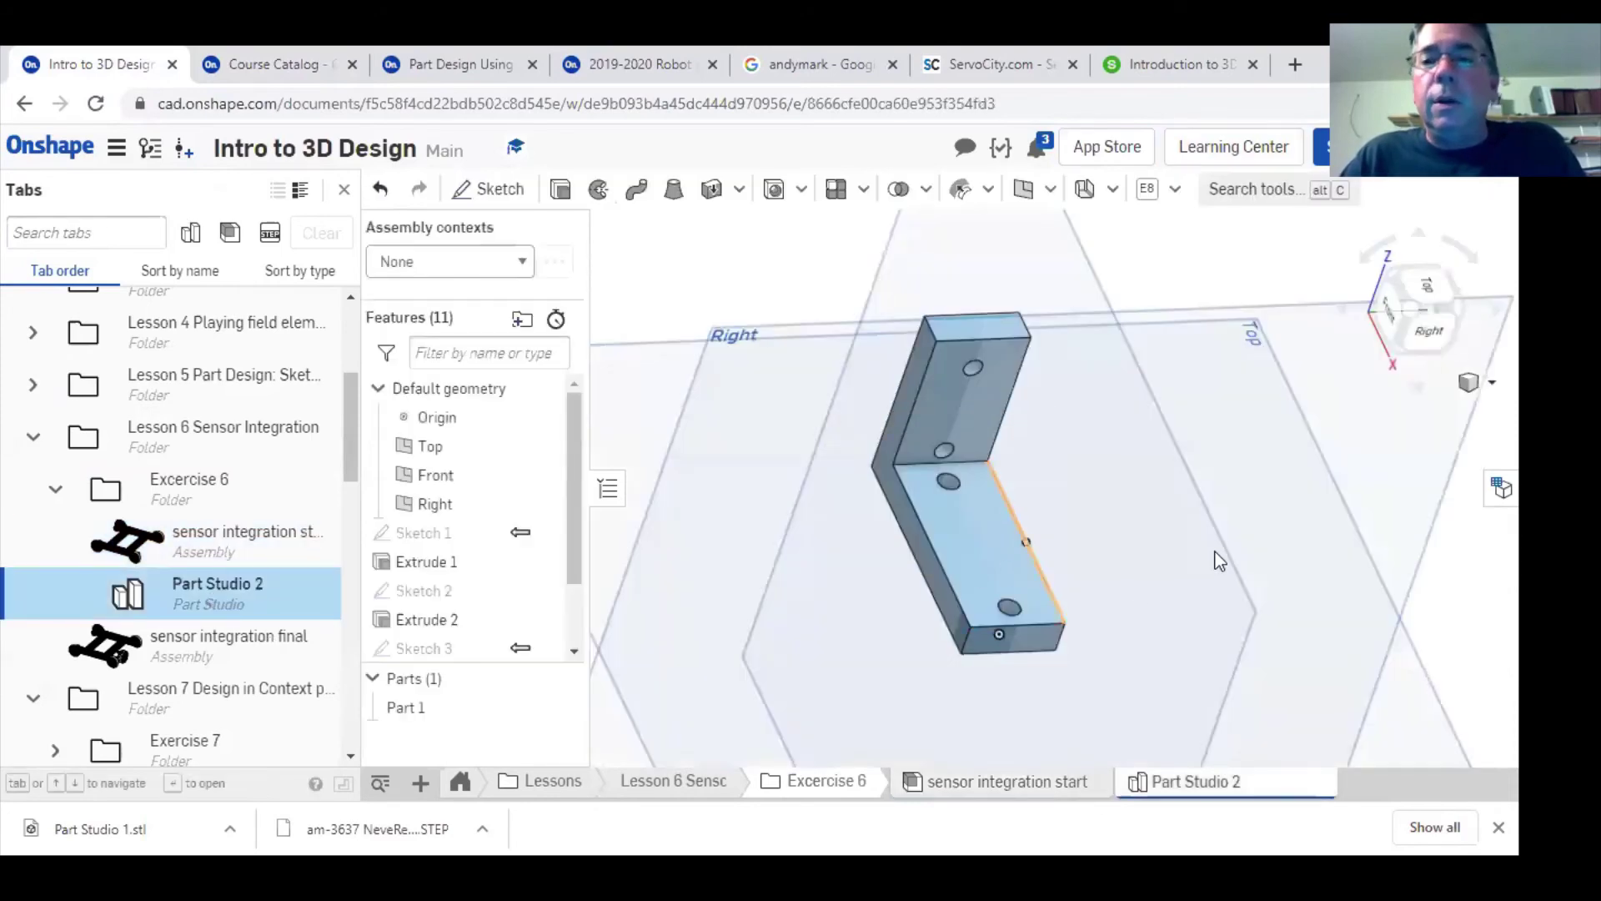
pyautogui.click(1475, 383)
pyautogui.click(1451, 416)
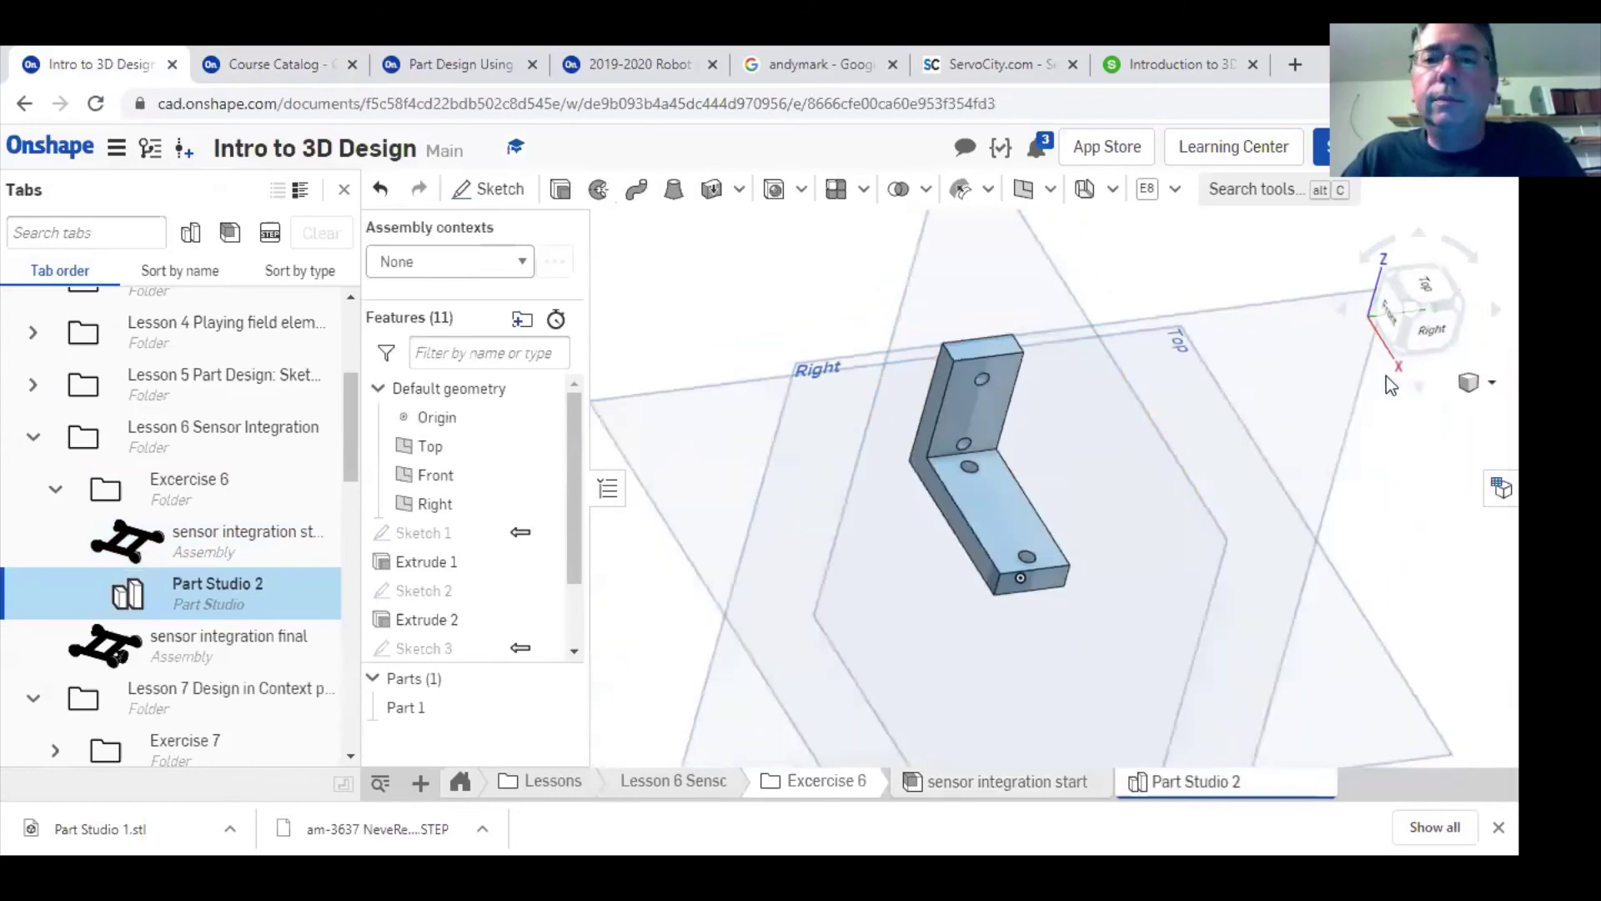
pyautogui.rightClick(237, 593)
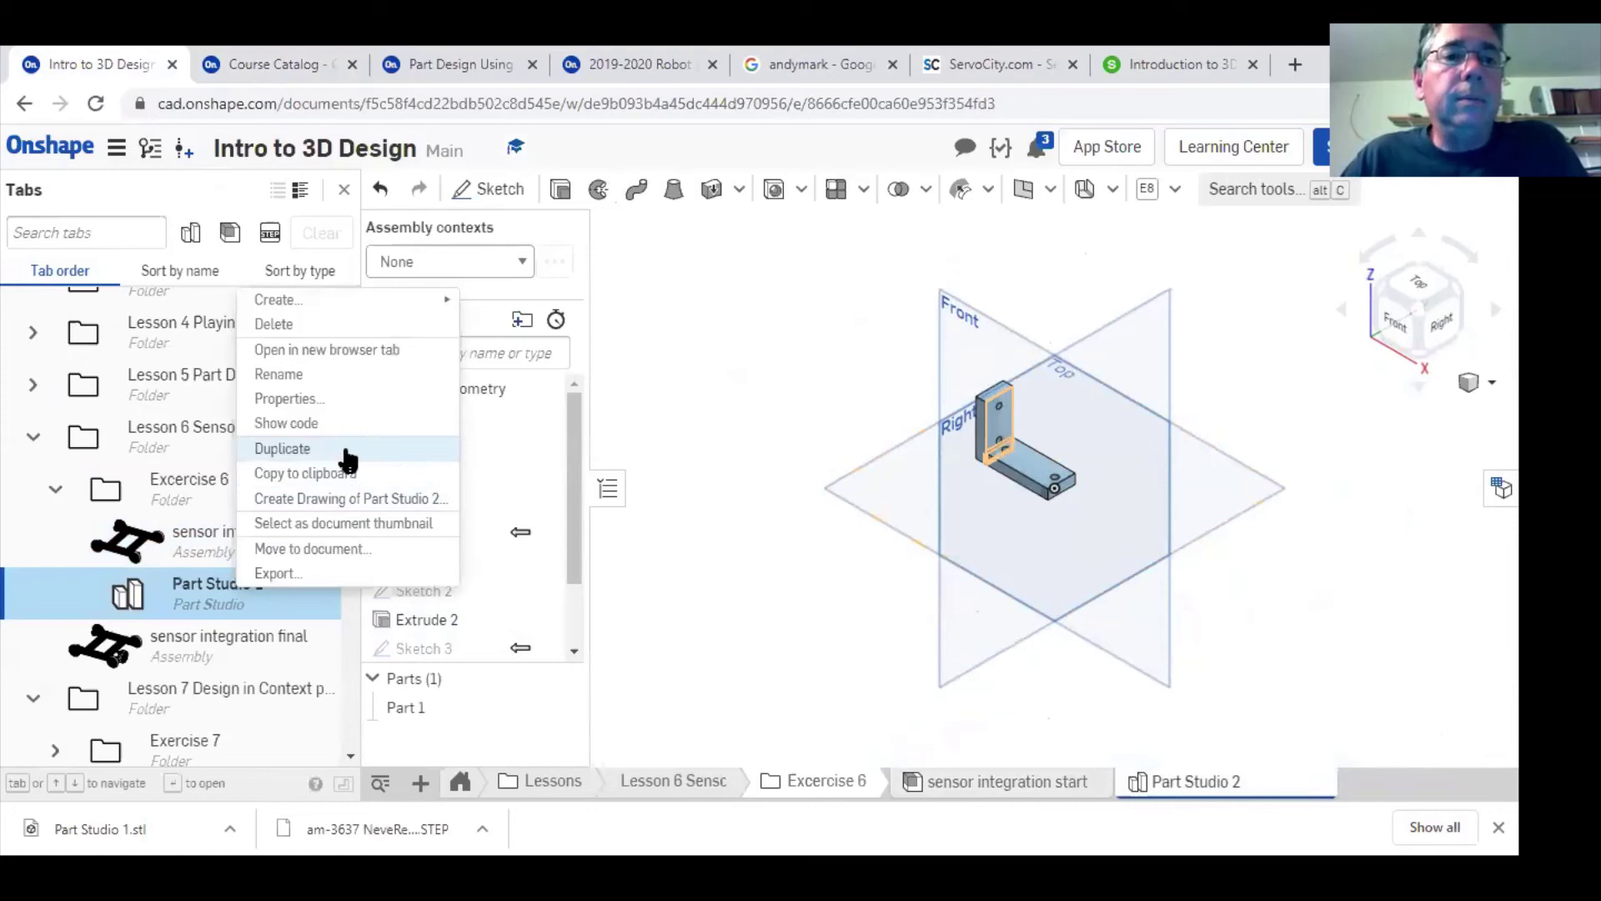
pyautogui.click(338, 500)
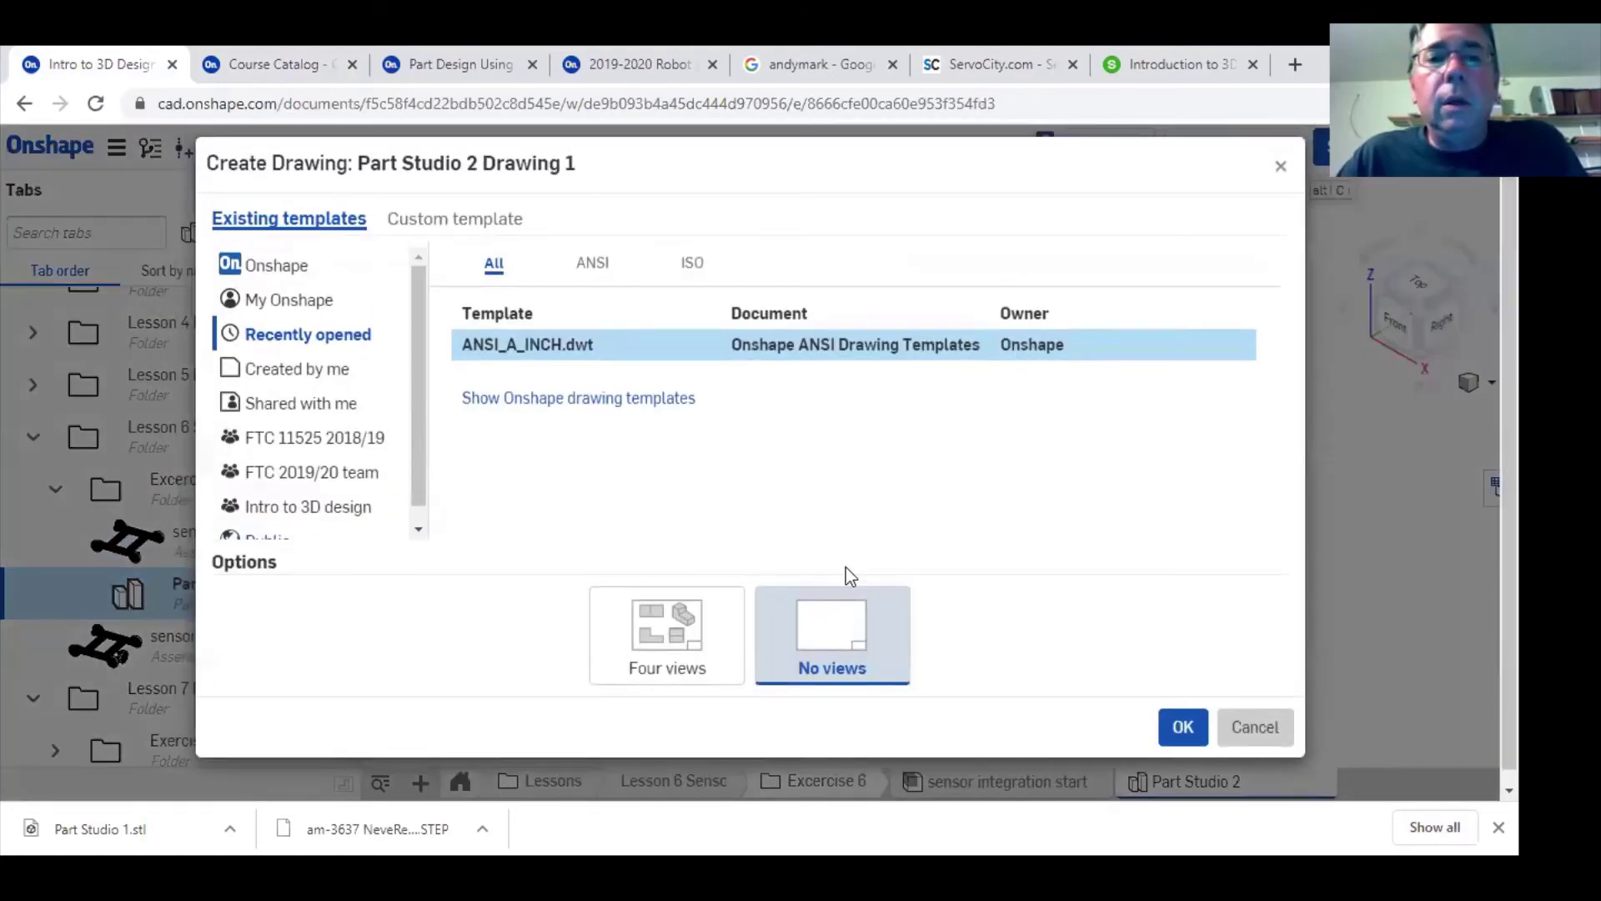
pyautogui.click(667, 630)
pyautogui.click(1180, 729)
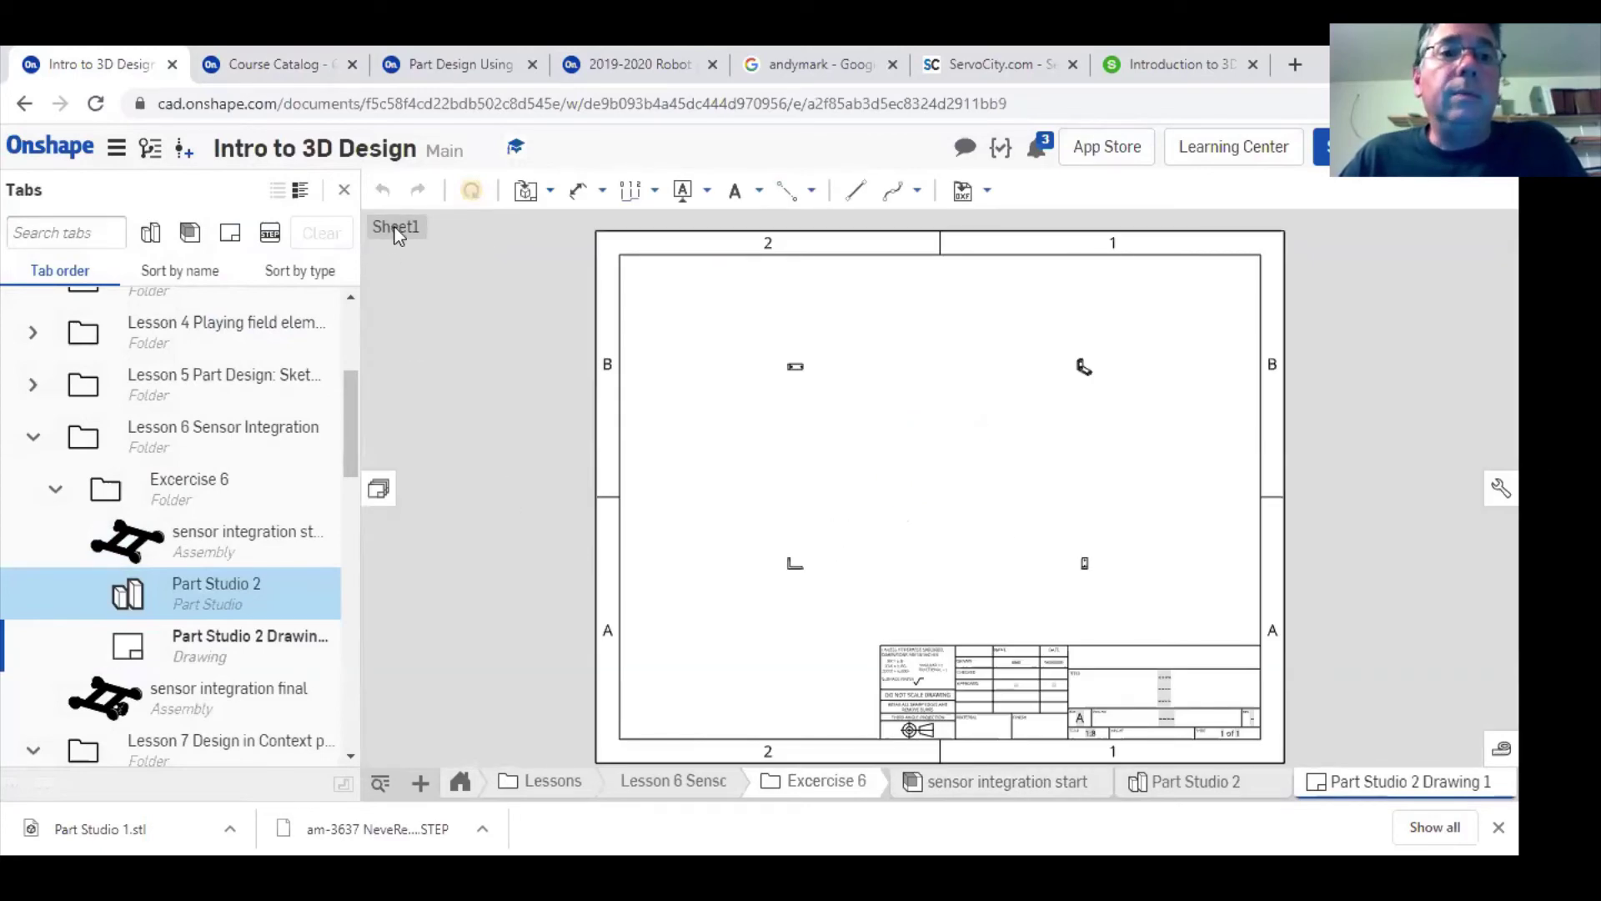
# - Set the scale of the bracket drawing's top view to 1:1
pyautogui.rightClick(794, 369)
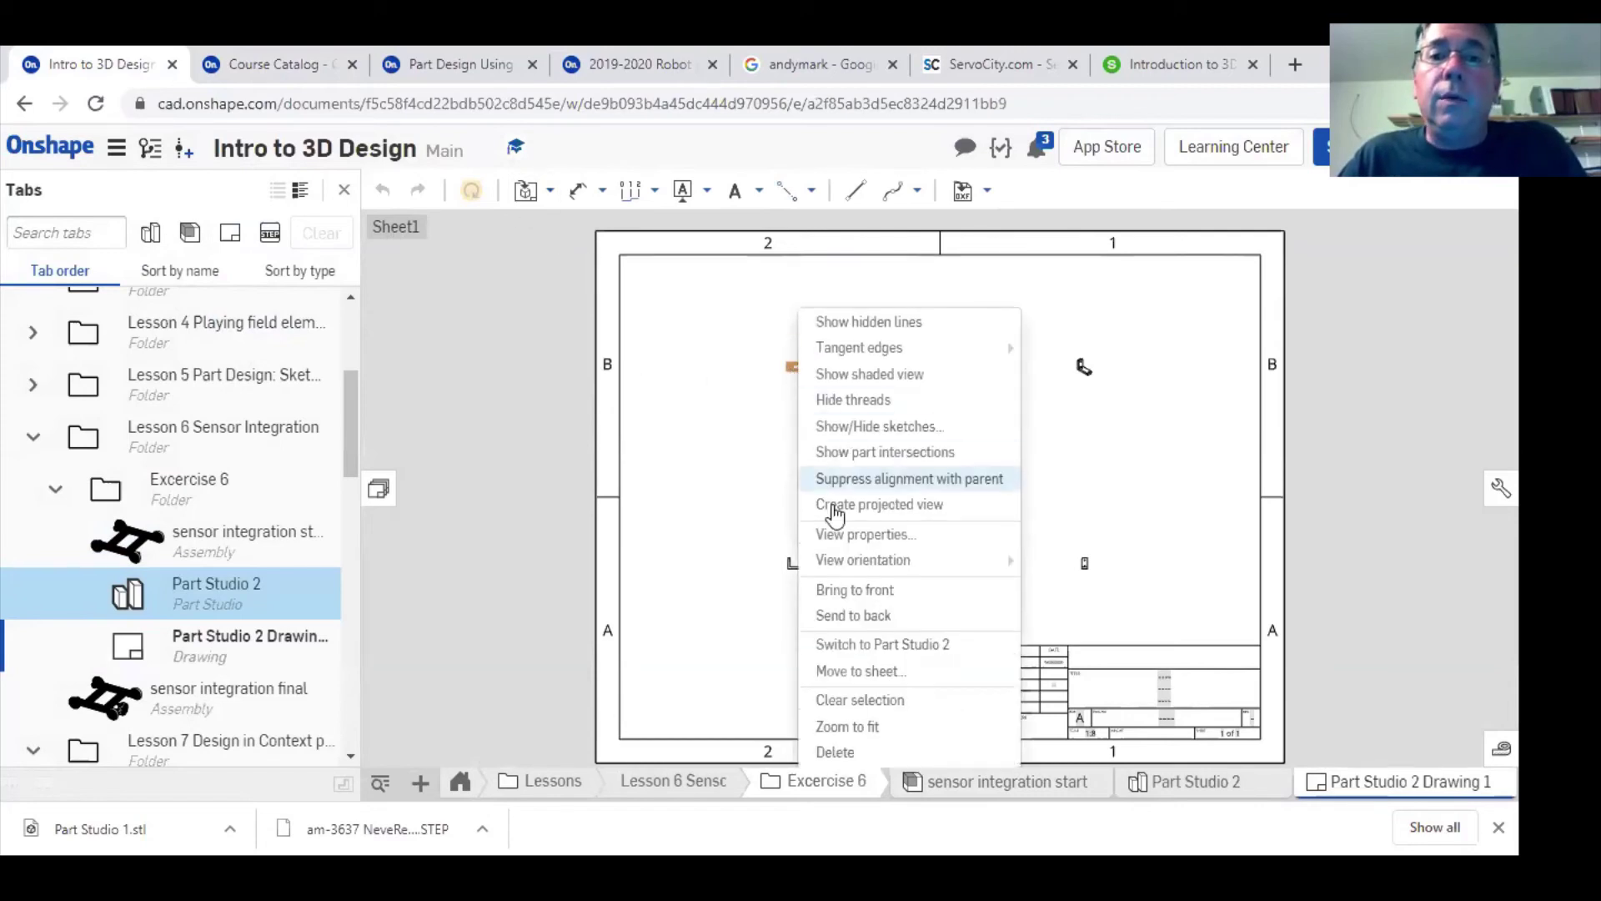
pyautogui.click(873, 534)
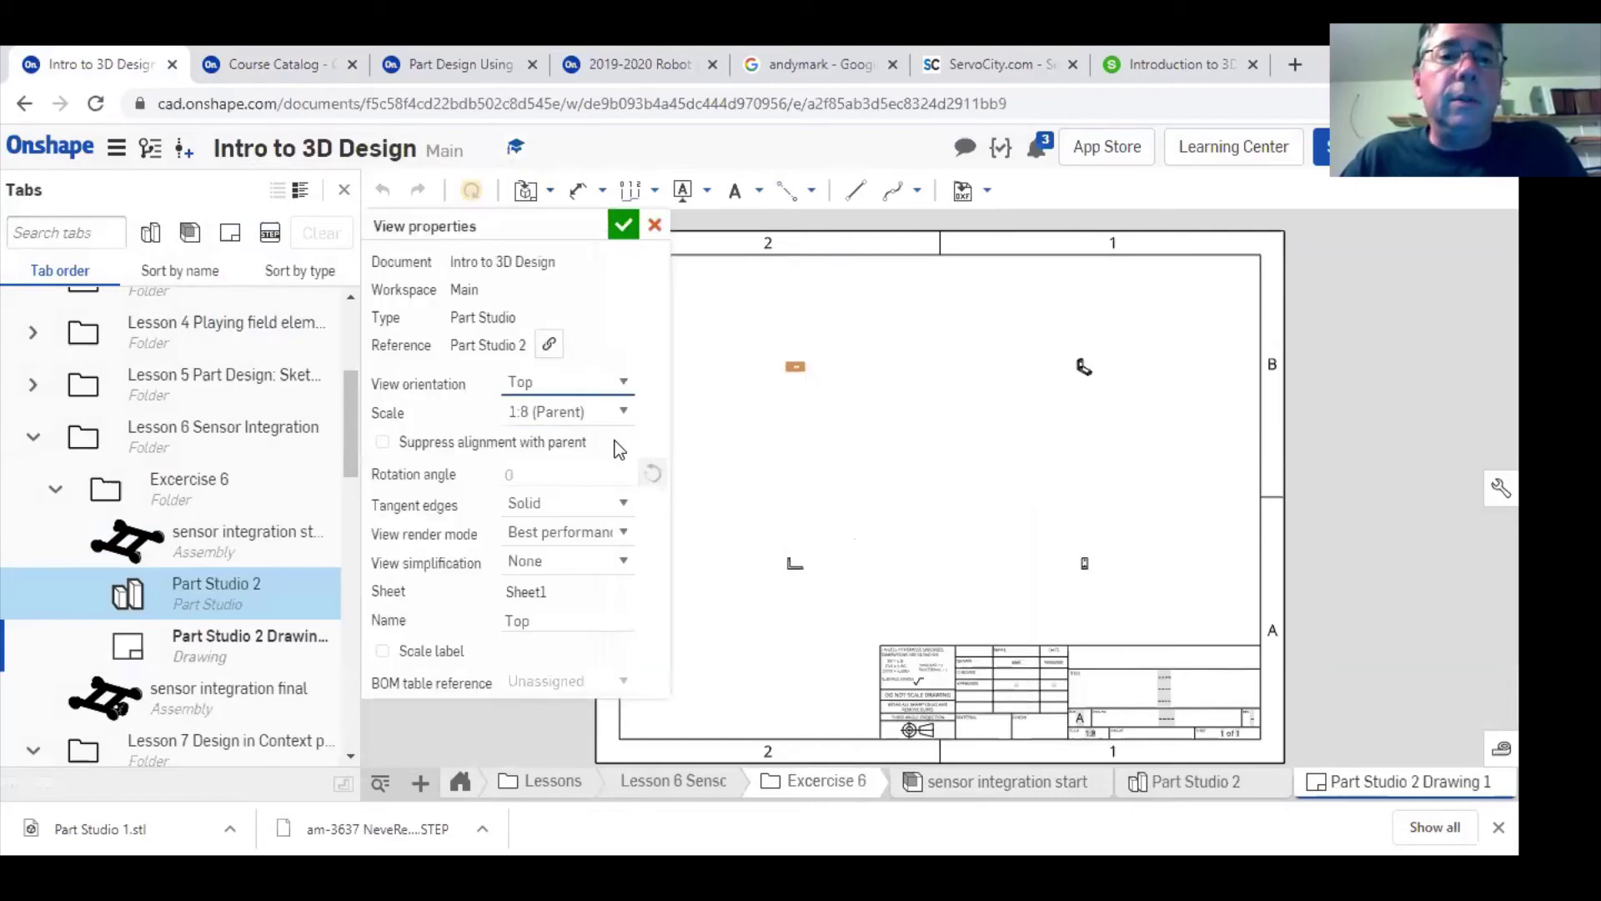
pyautogui.click(623, 413)
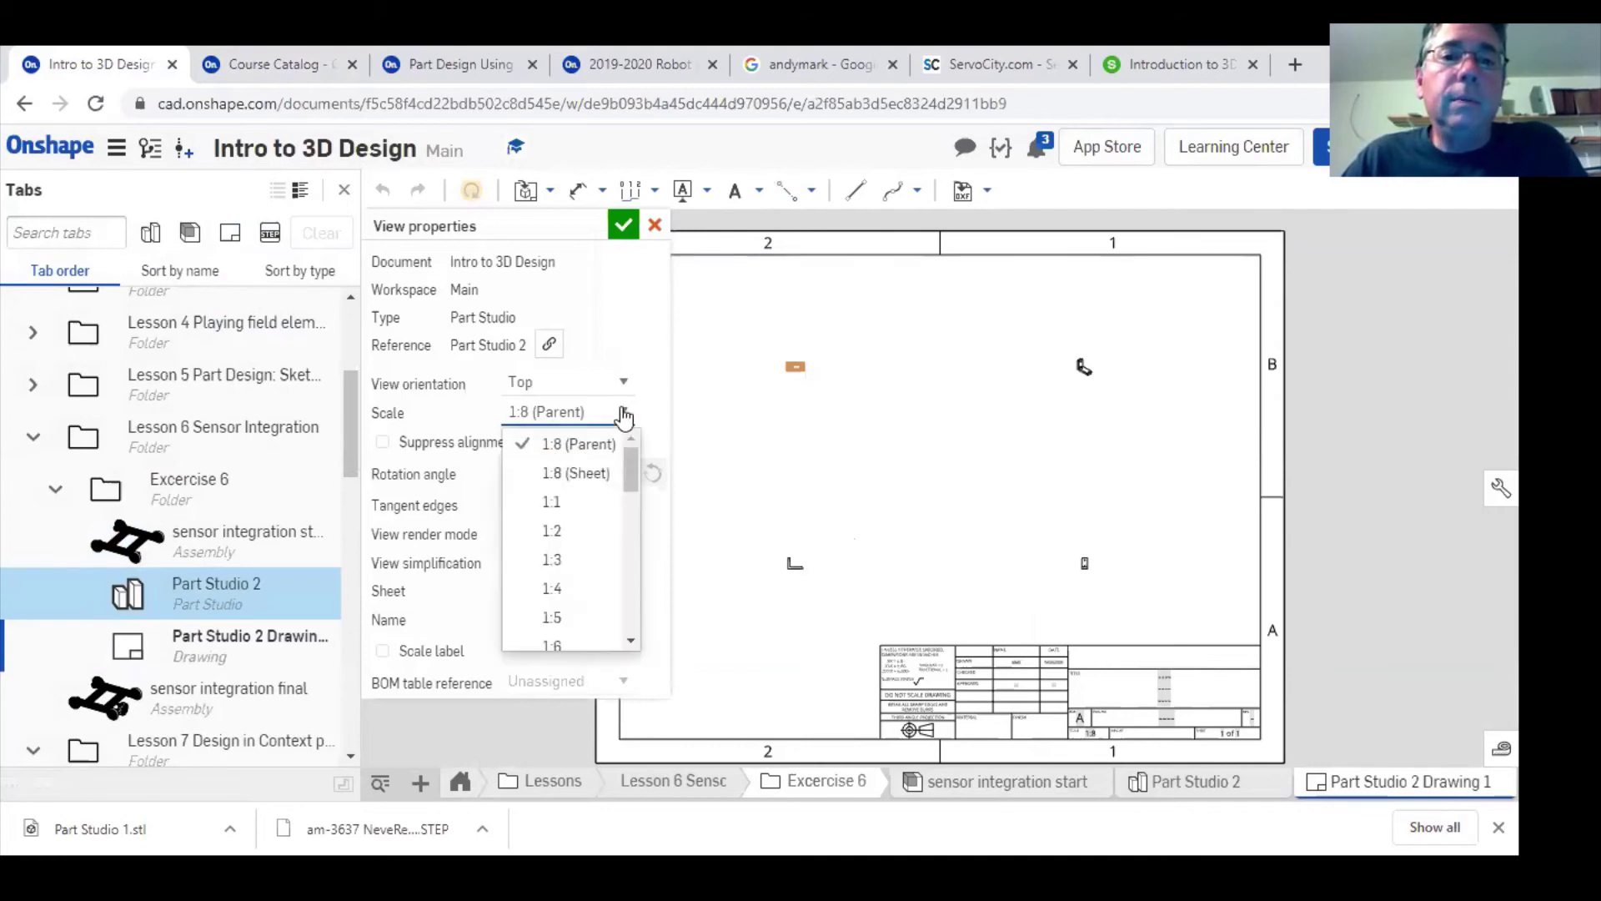
pyautogui.click(586, 505)
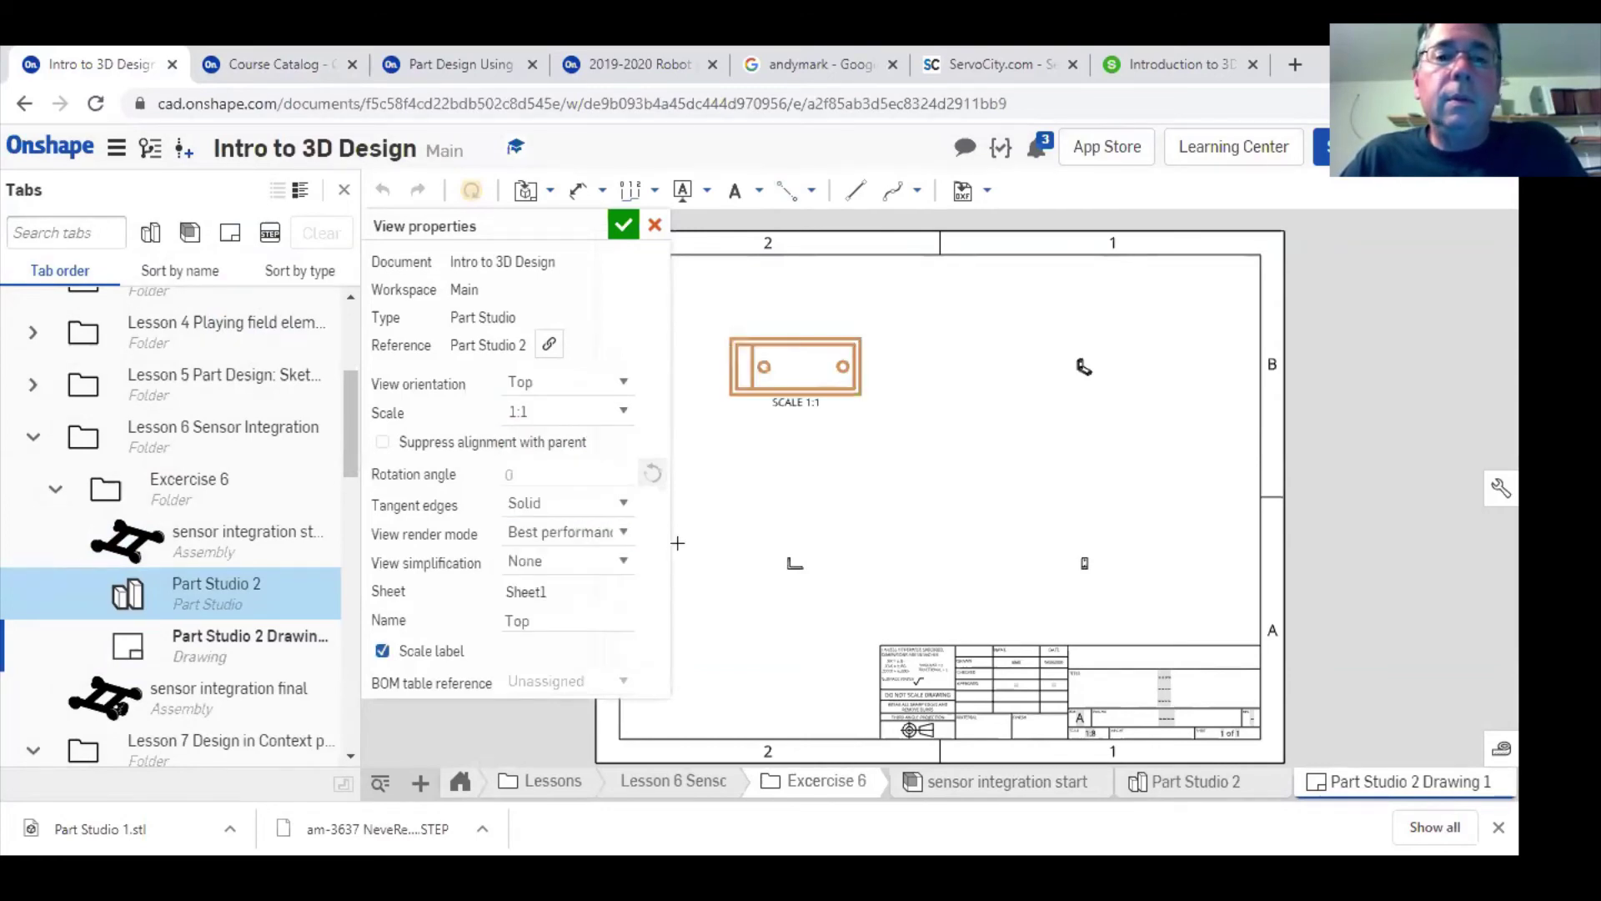
pyautogui.click(622, 224)
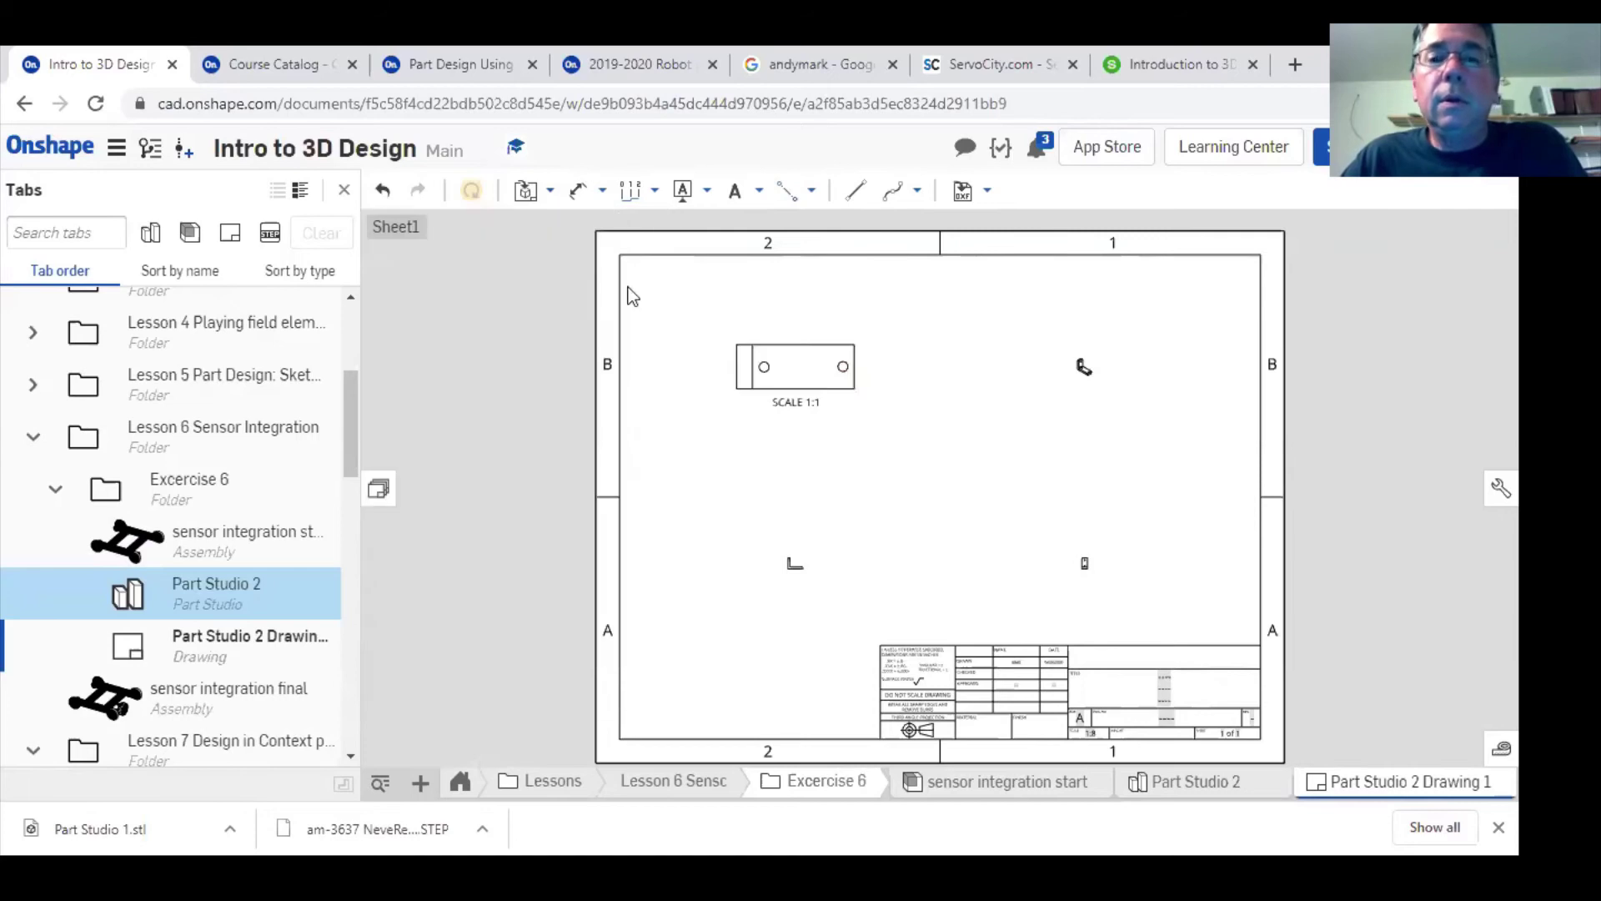
# - Set the scale of the bracket drawing's front parent view to 1:1
pyautogui.rightClick(795, 567)
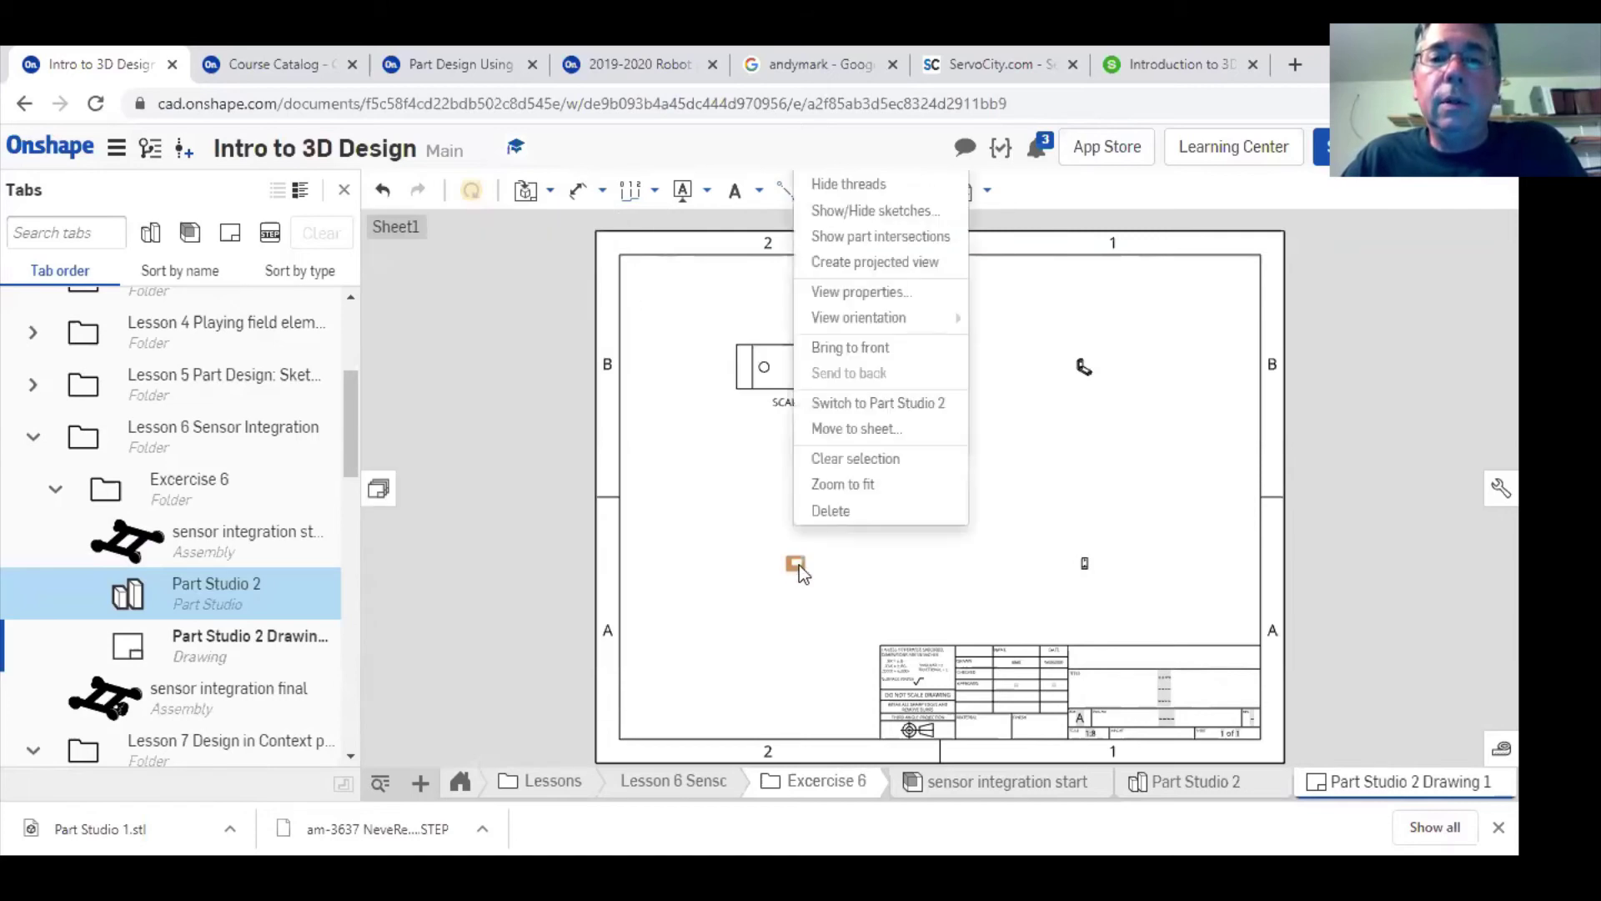
pyautogui.click(859, 293)
pyautogui.click(618, 415)
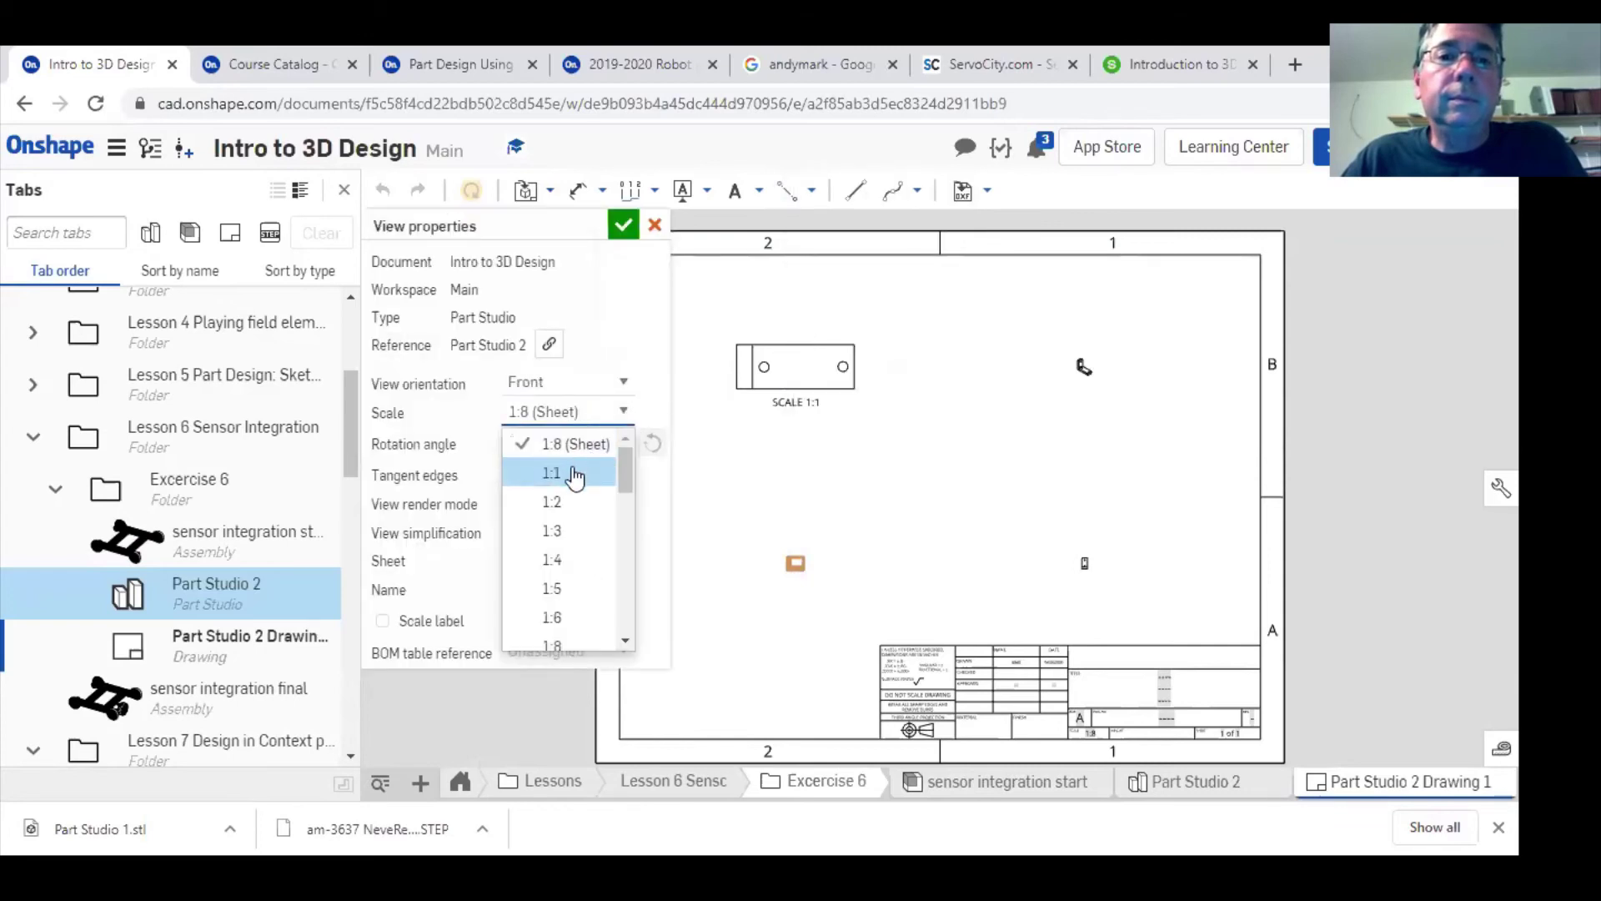
pyautogui.click(574, 473)
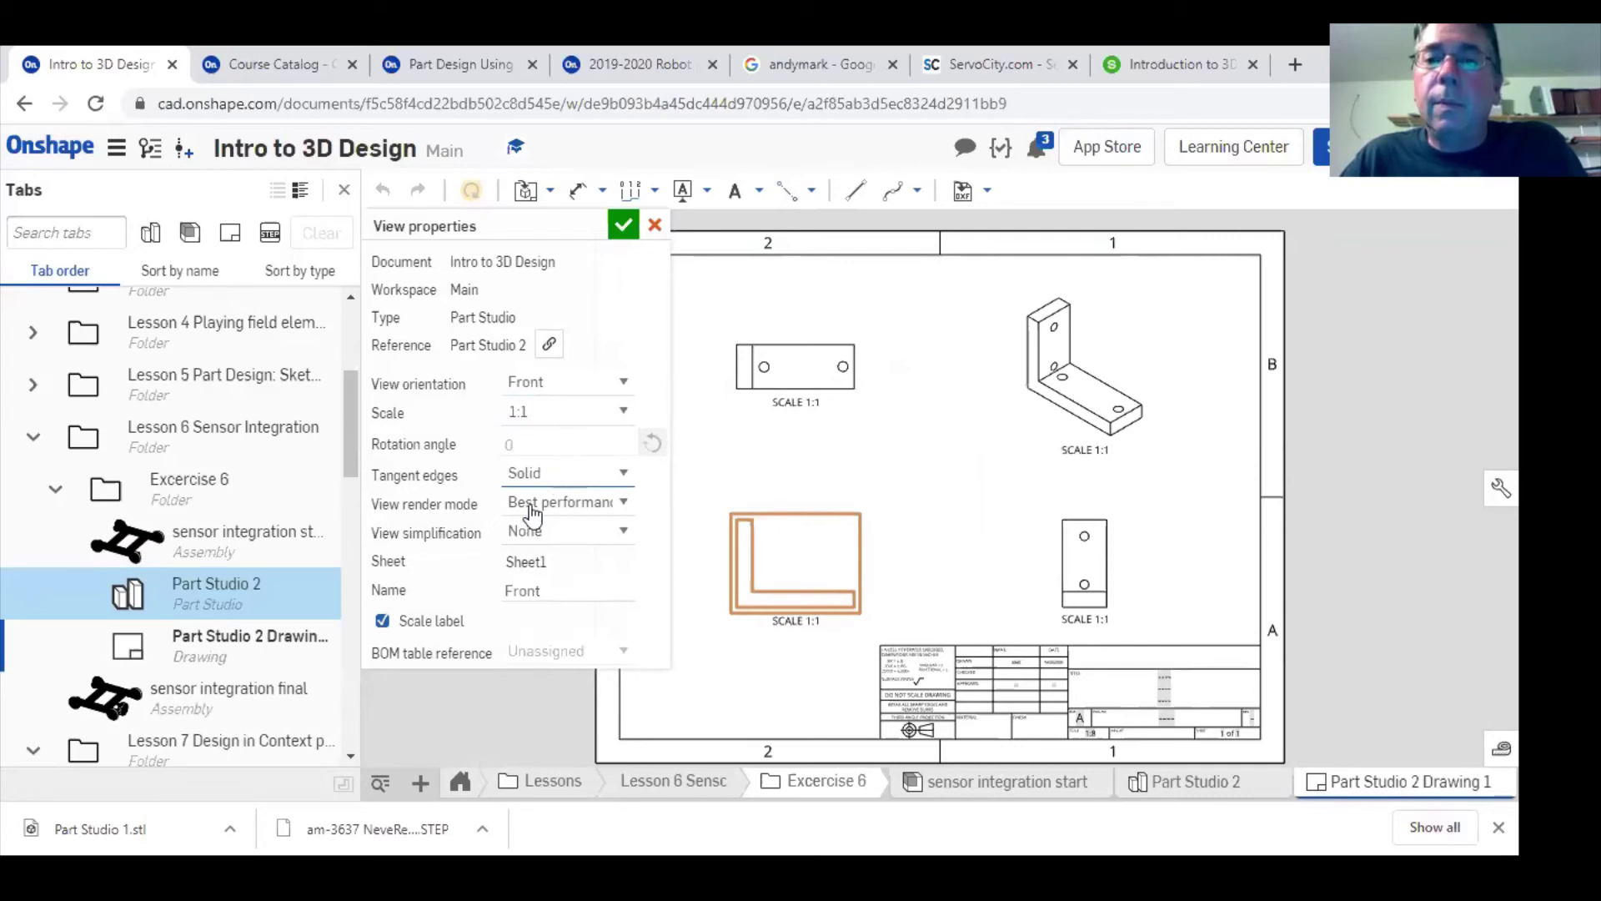
pyautogui.click(623, 225)
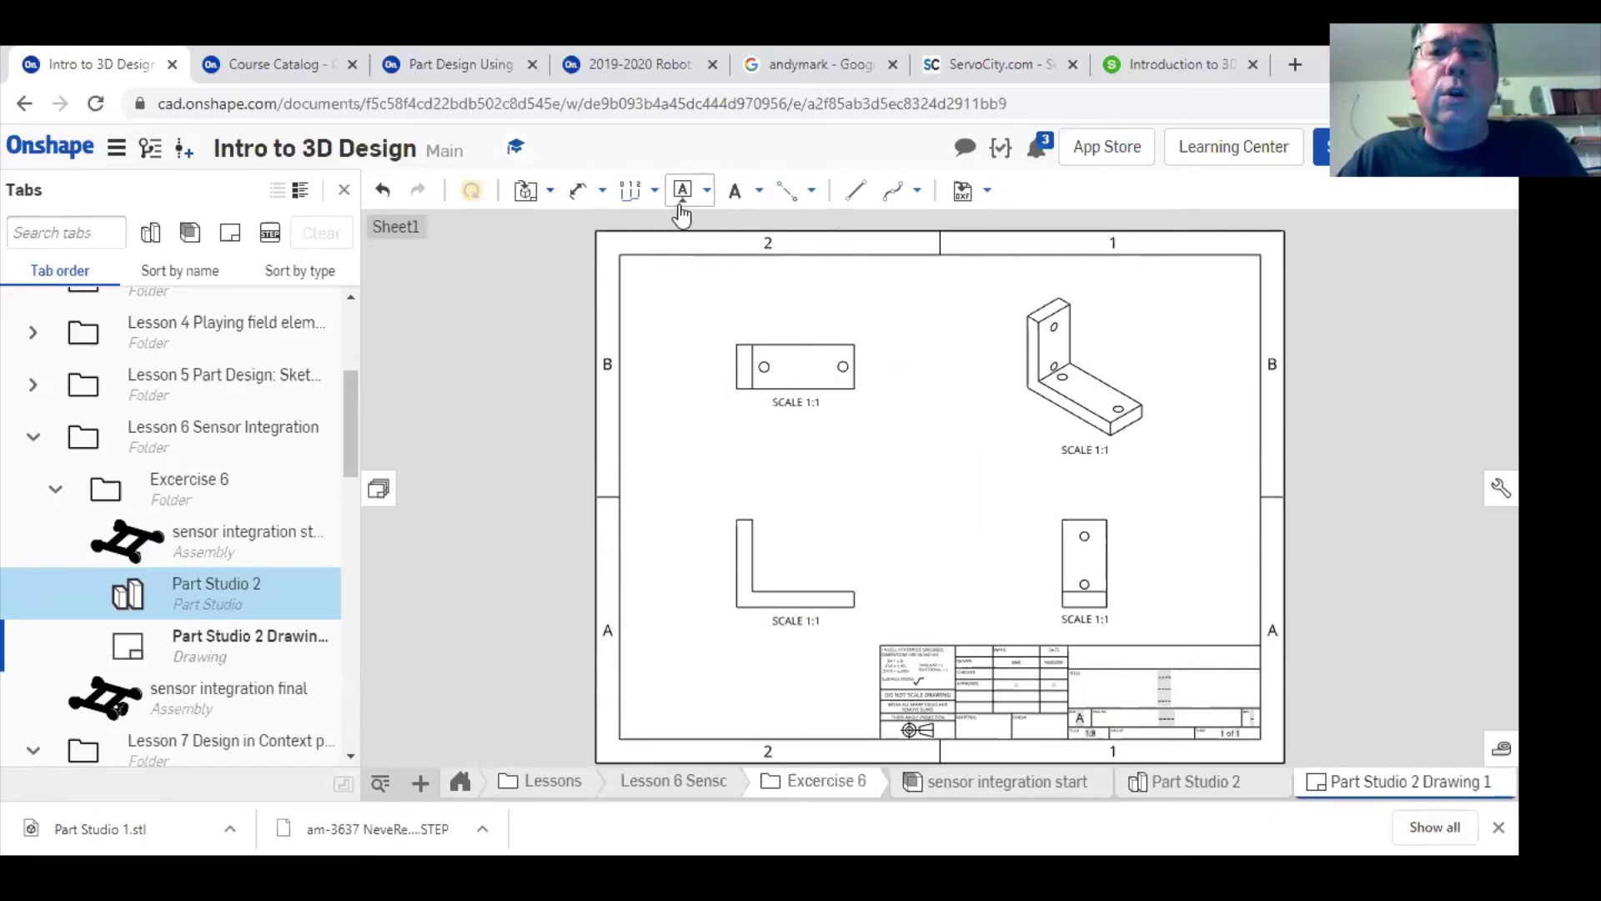
# - Dimension the overall width and height of the L-shaped bracket in the front view
pyautogui.click(573, 194)
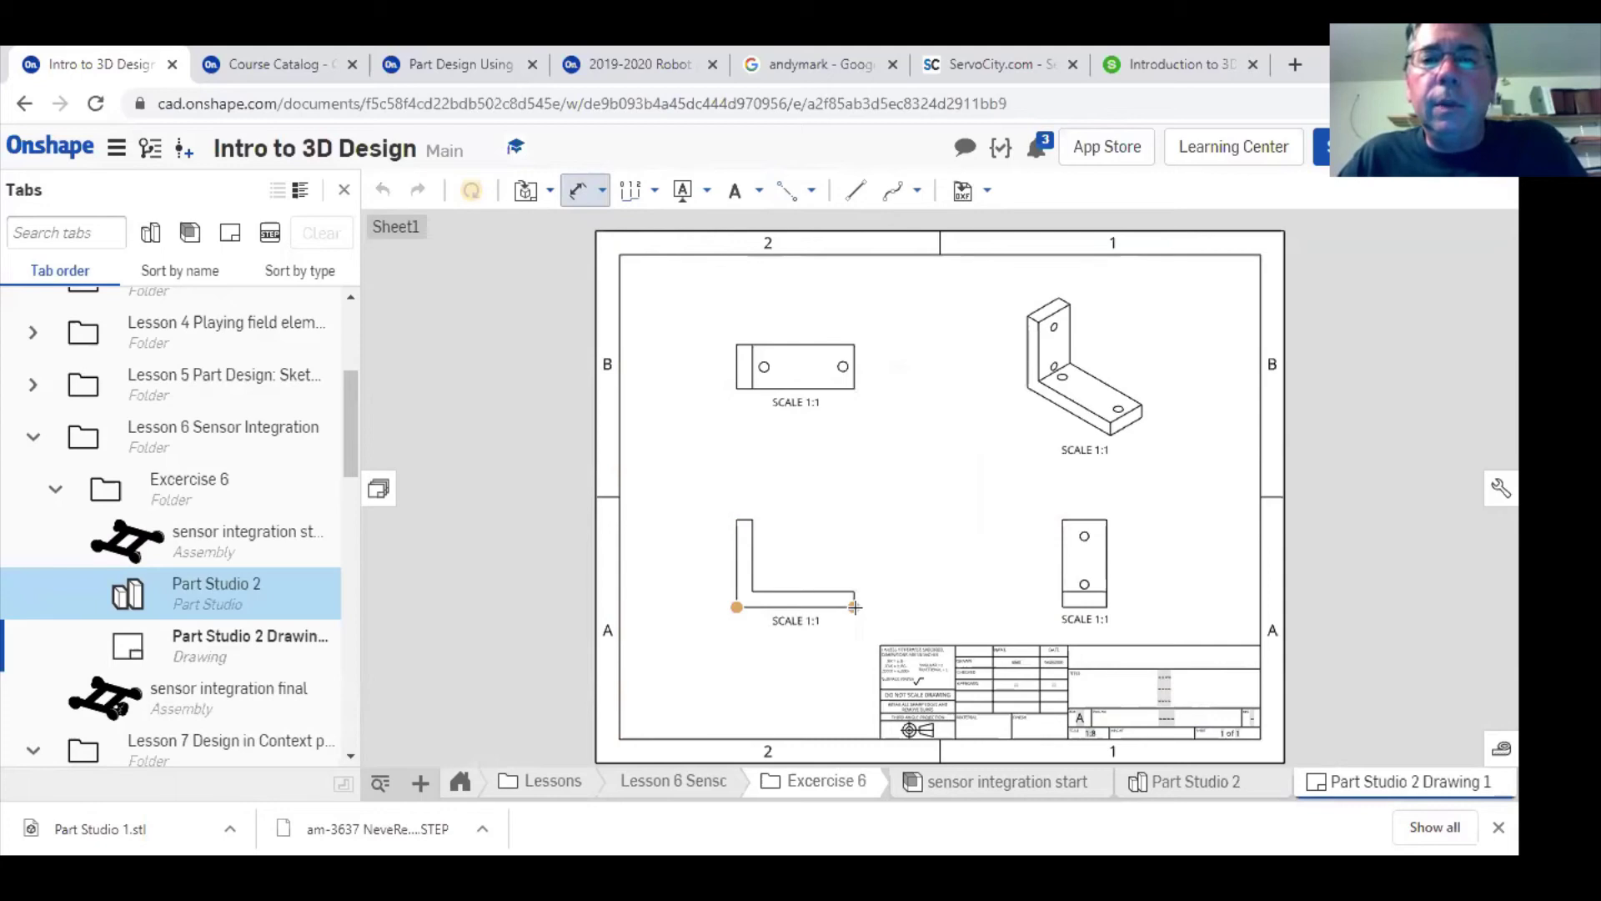
pyautogui.click(797, 662)
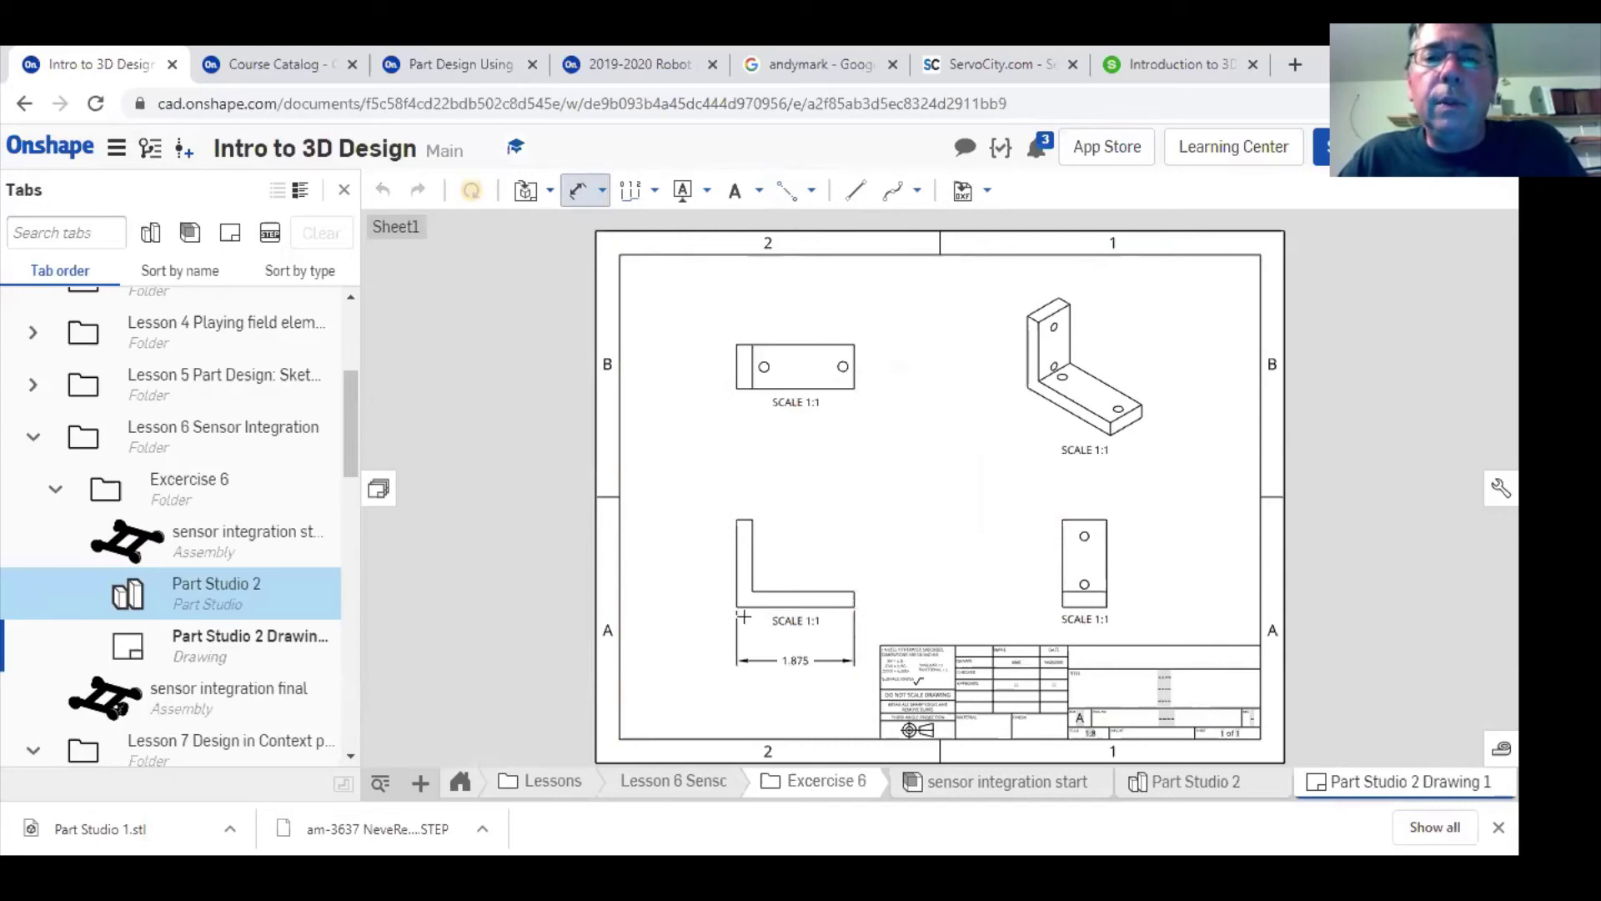
pyautogui.click(737, 521)
pyautogui.click(667, 564)
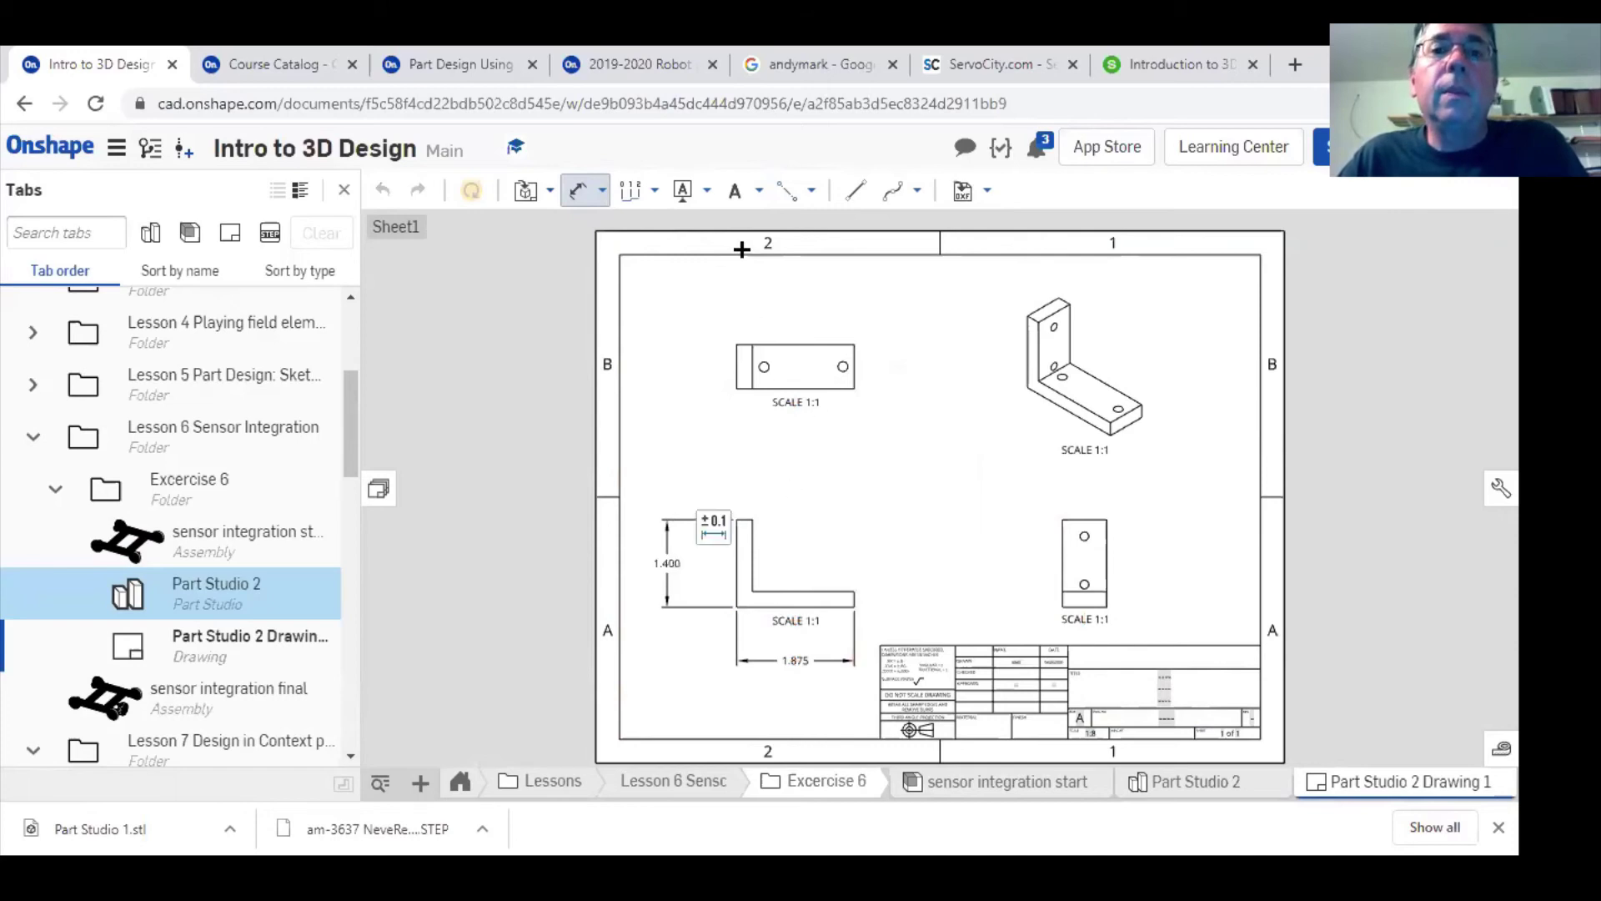
# - Add a diameter dimension to the hole near the free end of the bracket in the top view
pyautogui.click(602, 190)
pyautogui.click(659, 487)
pyautogui.click(853, 361)
pyautogui.click(913, 310)
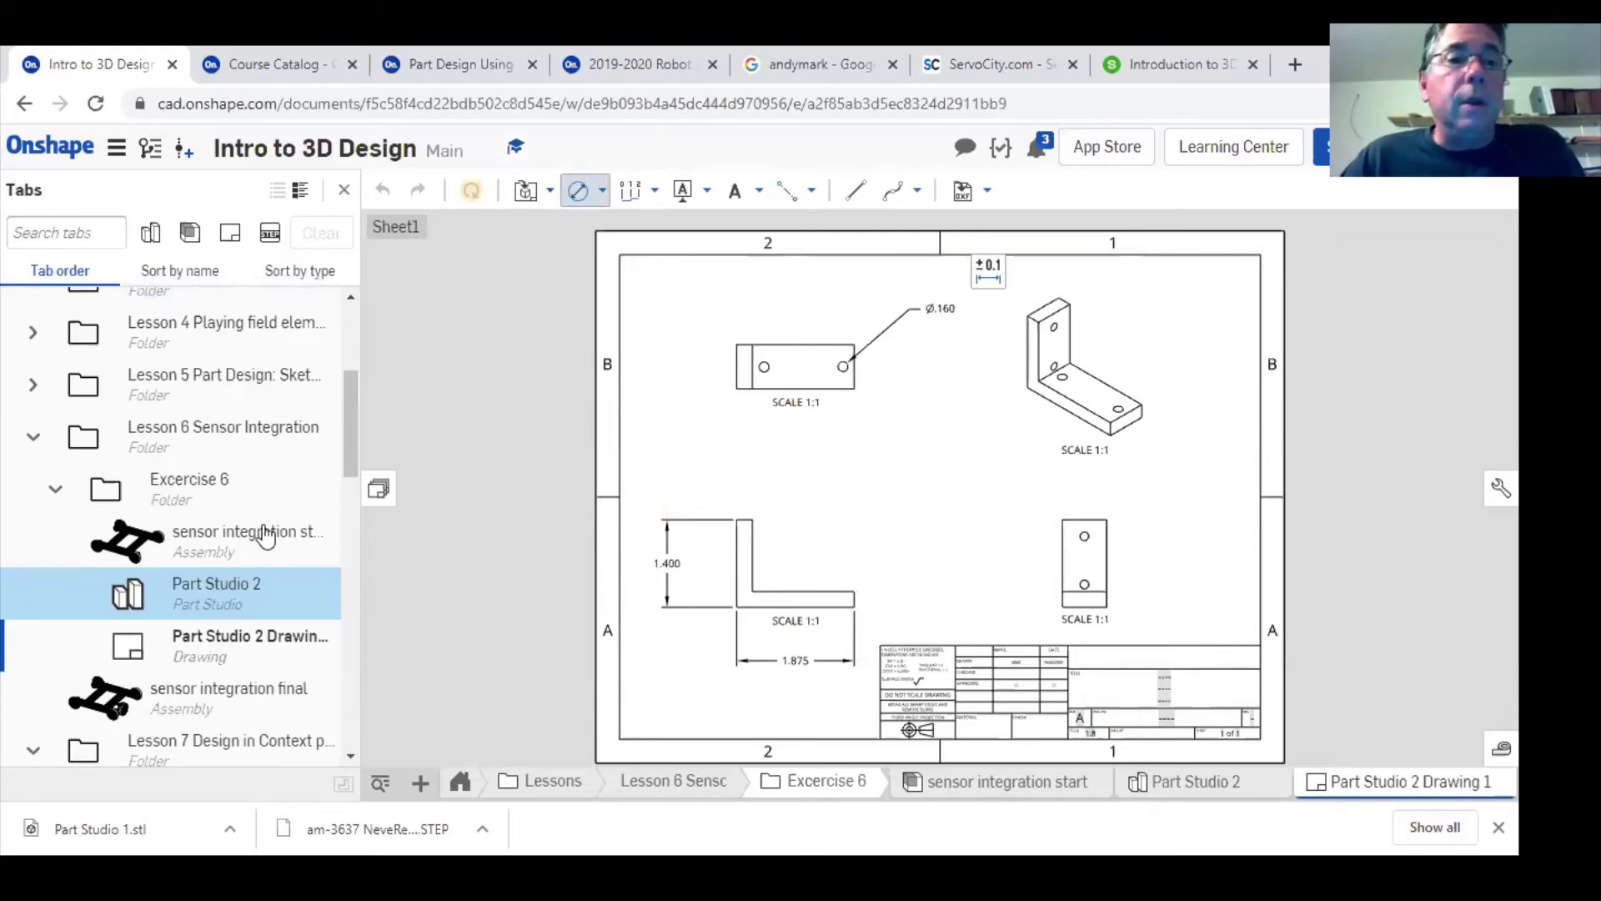
# - Open the axle sub assembly final assembly from the Lesson 1 Start assembly folder
pyautogui.moveTo(351, 442); pyautogui.dragTo(359, 386)
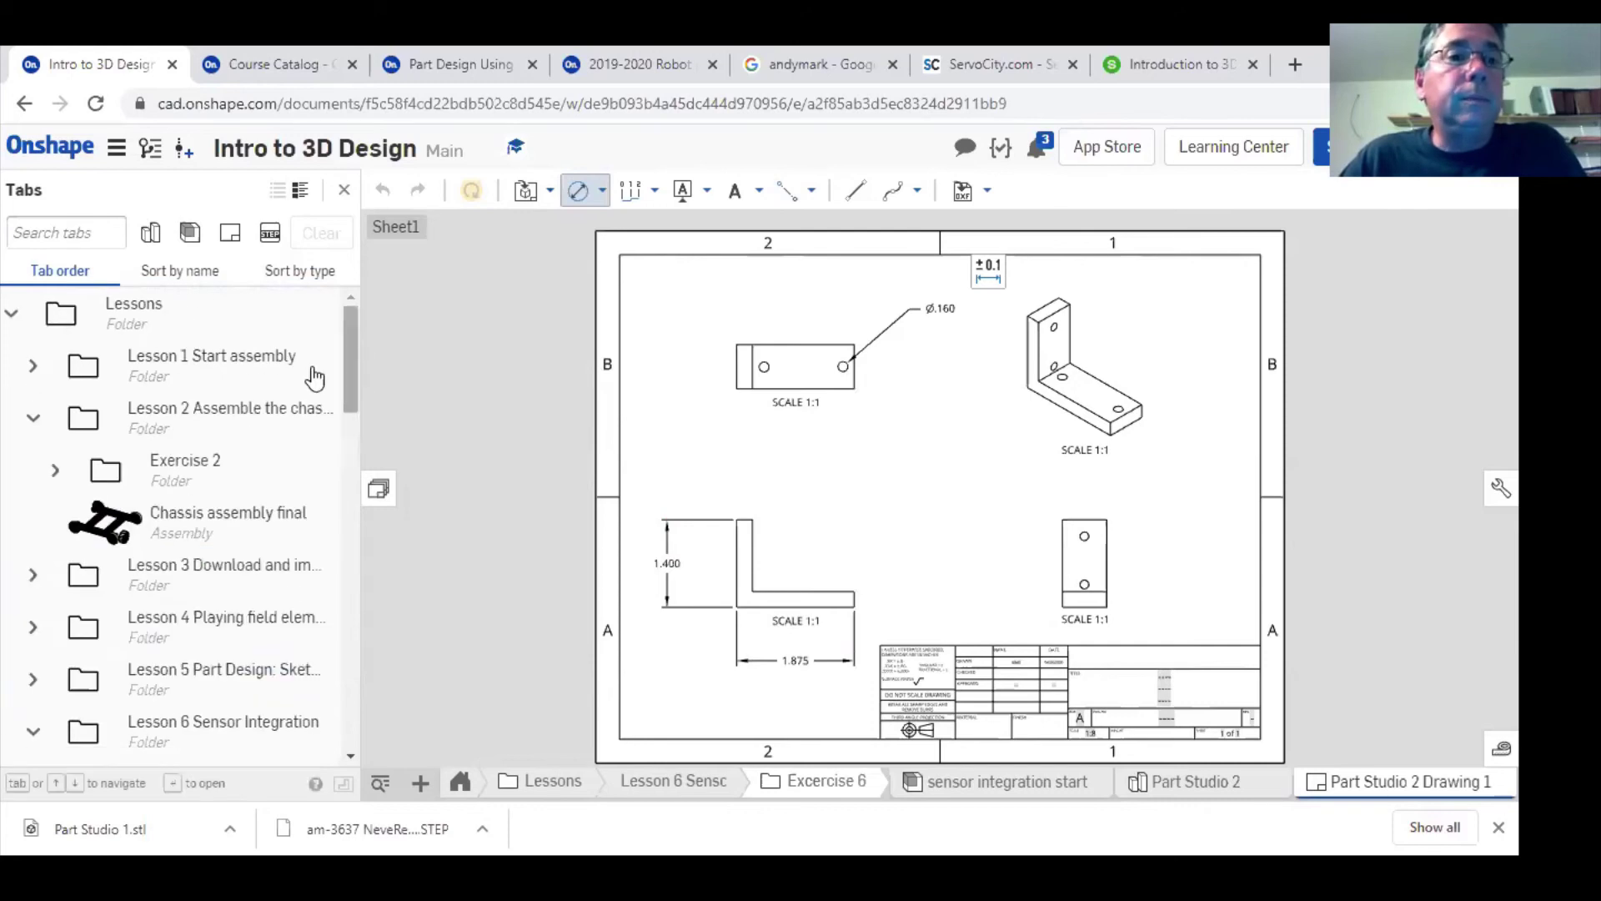
pyautogui.click(34, 365)
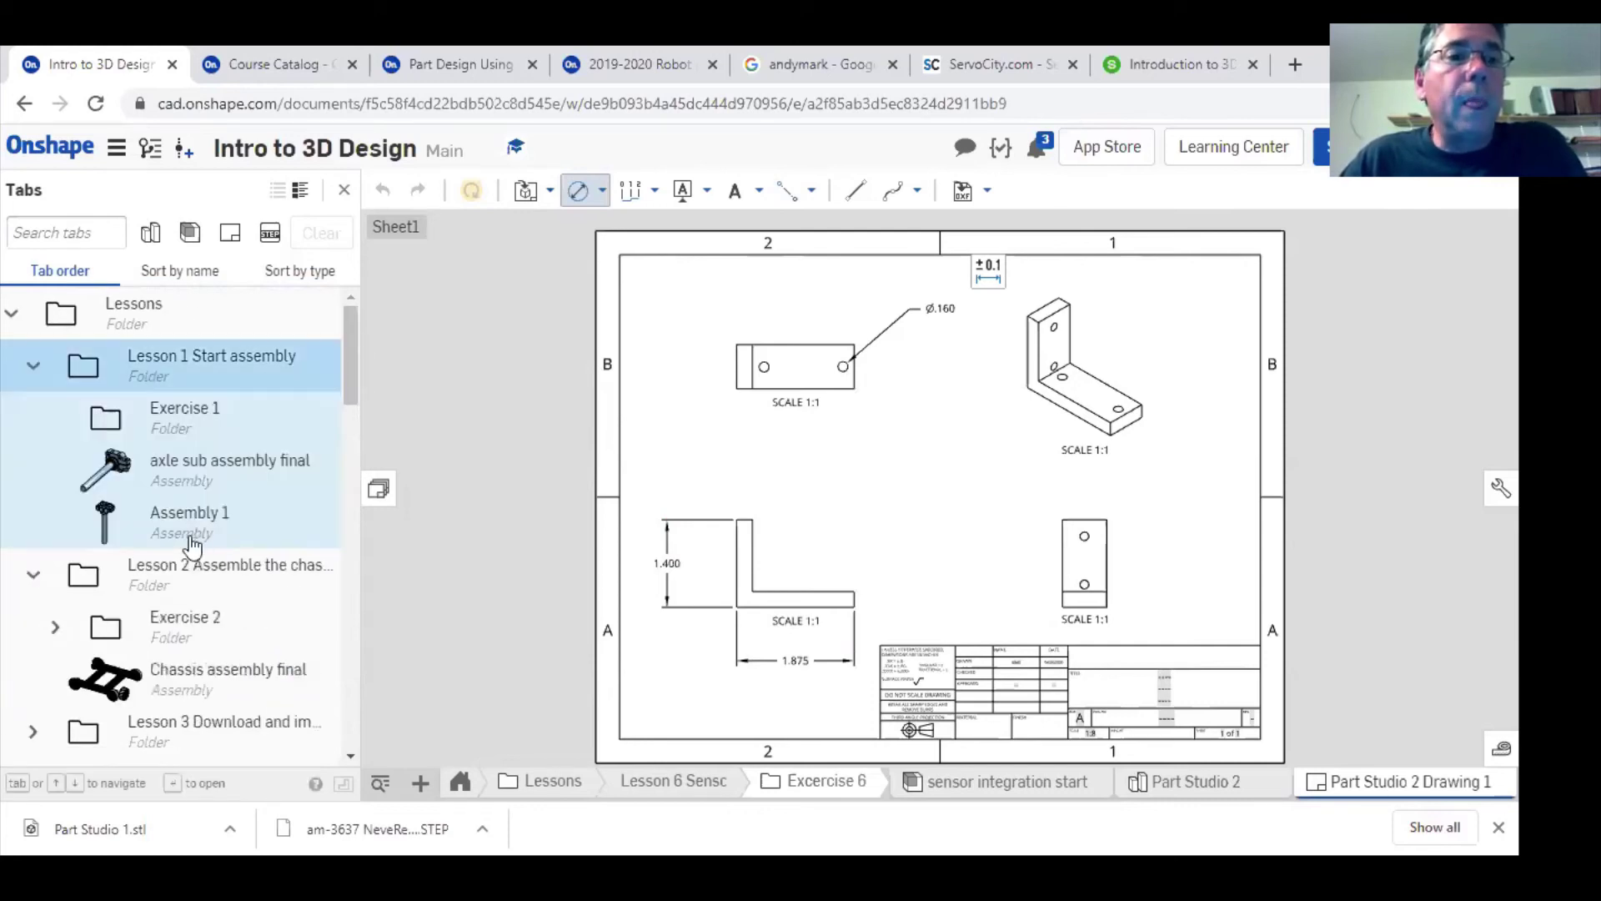
pyautogui.click(178, 472)
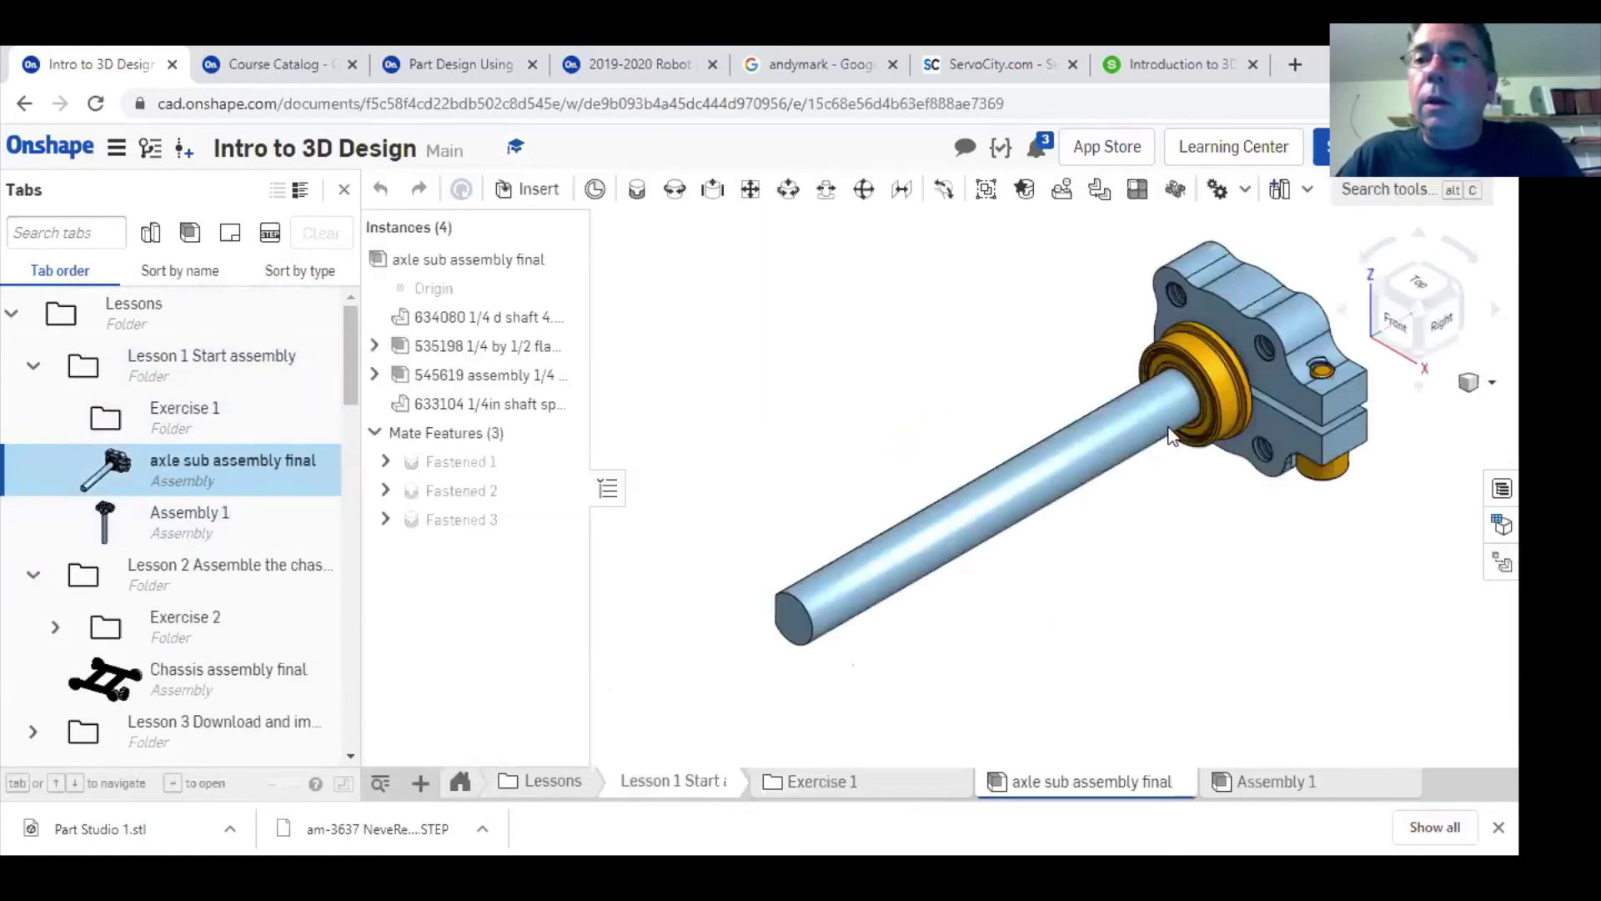
pyautogui.scroll(-1, 269, 616)
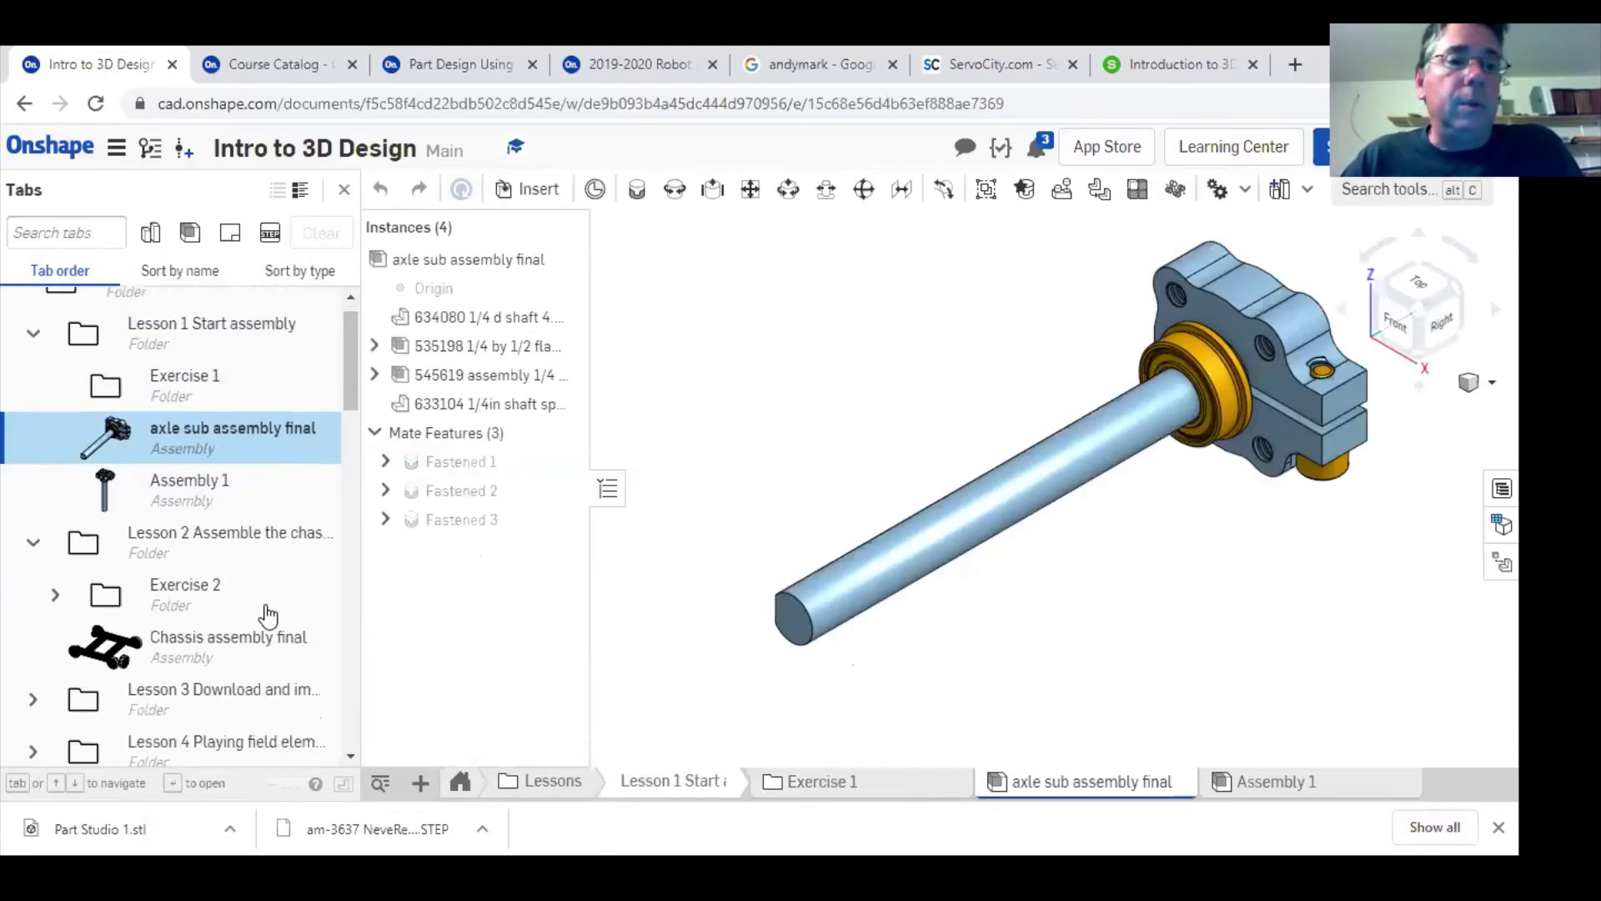
pyautogui.scroll(-2, 268, 616)
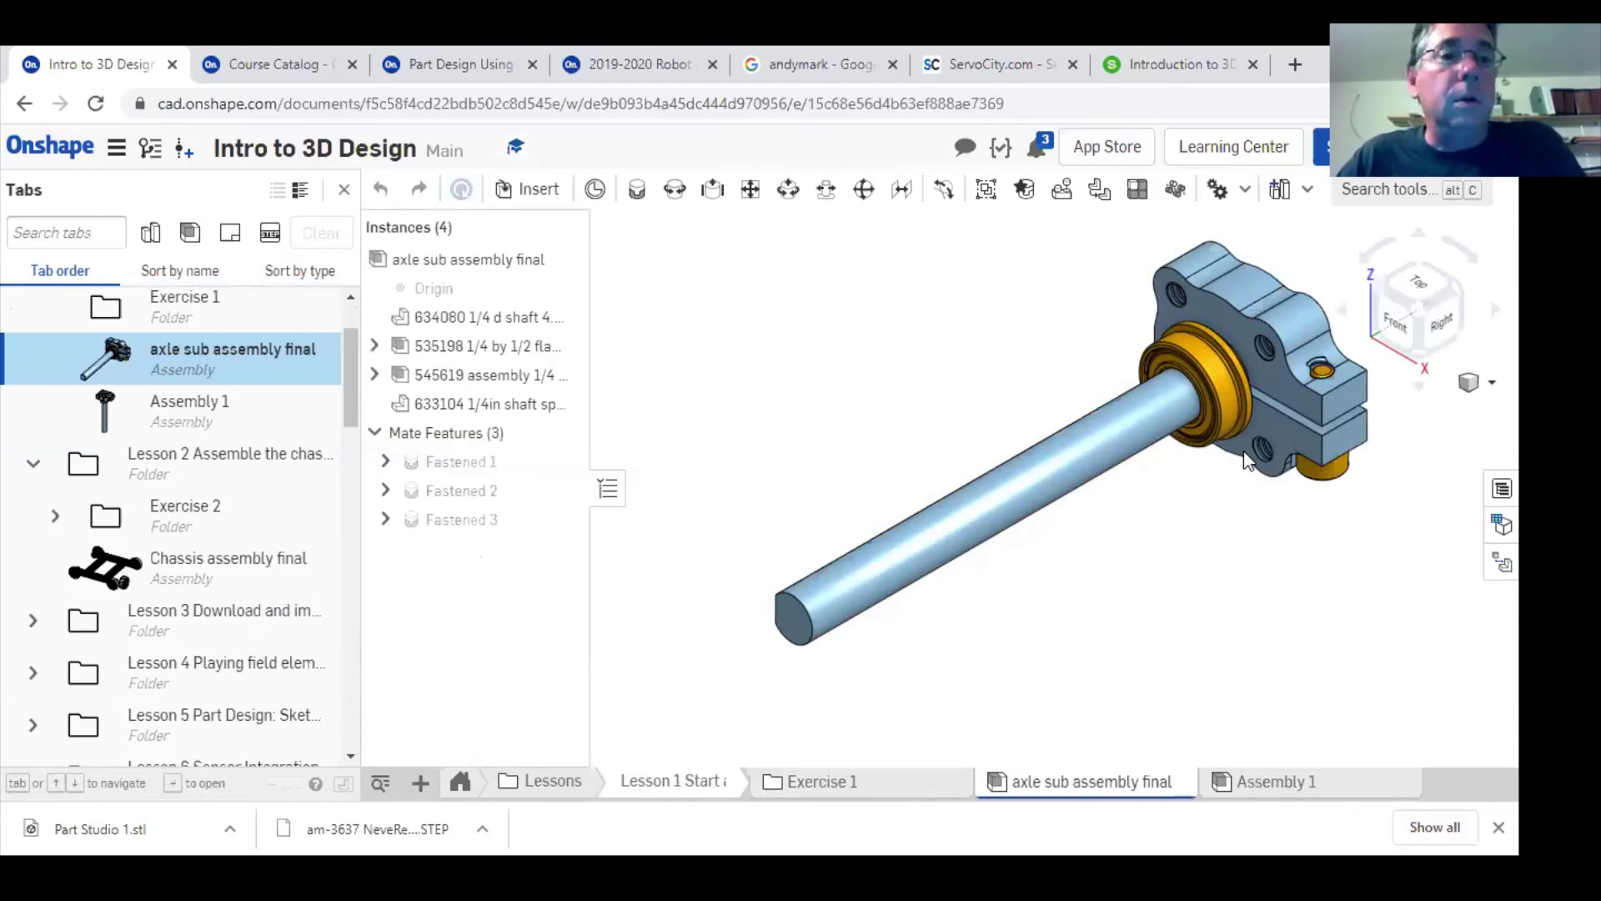
# - Create a drawing of the axle sub assembly final assembly with the No views option
pyautogui.rightClick(191, 364)
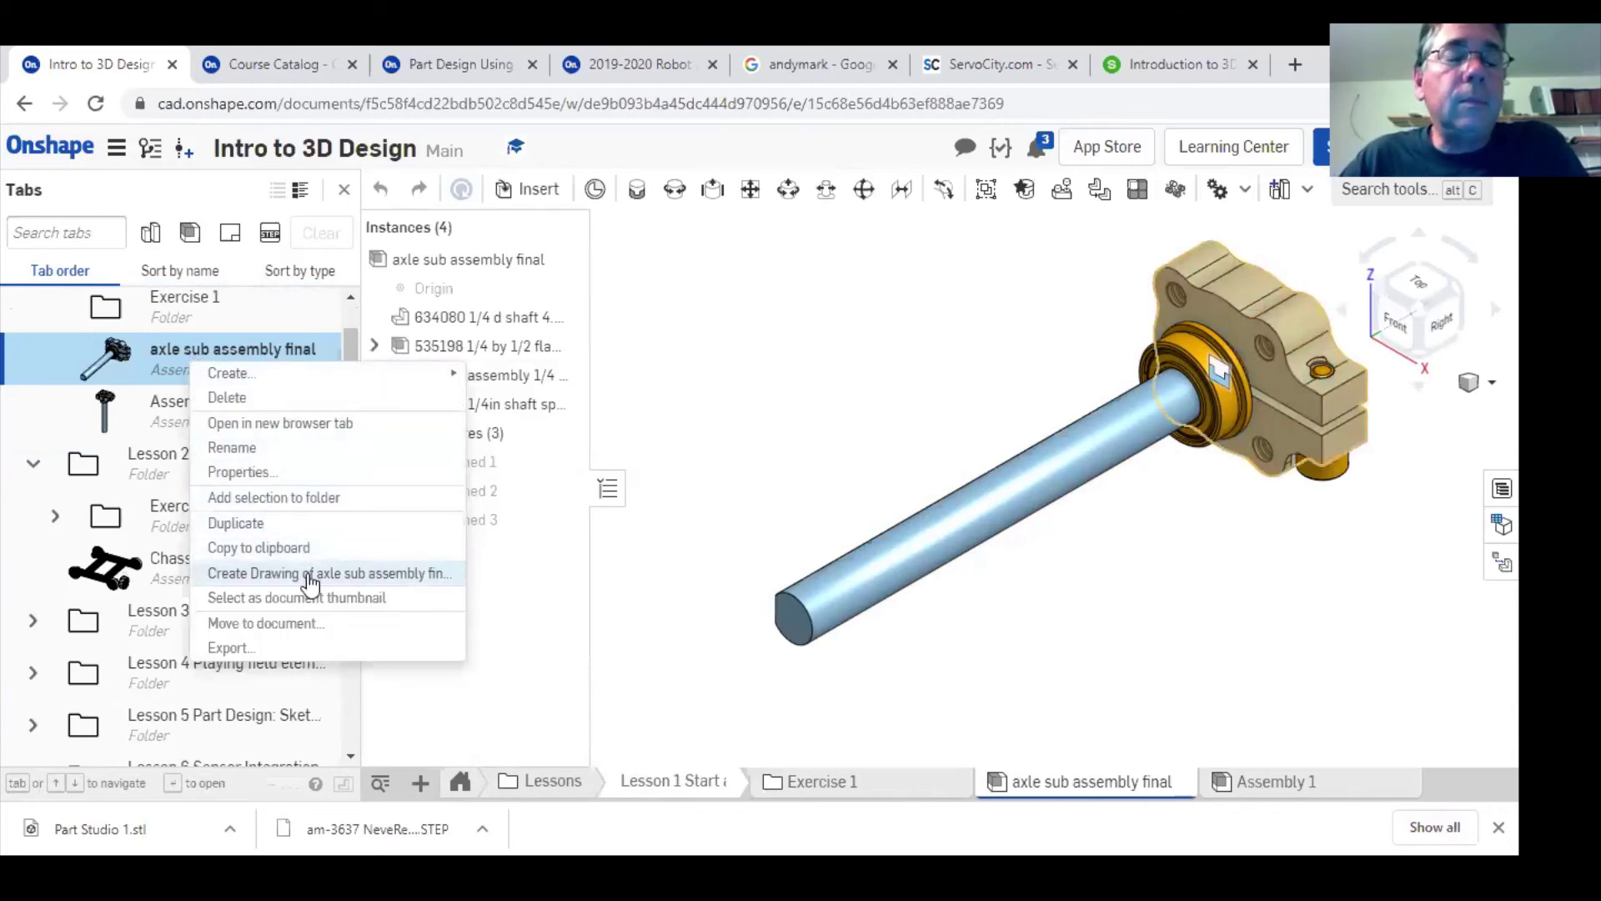
pyautogui.click(310, 575)
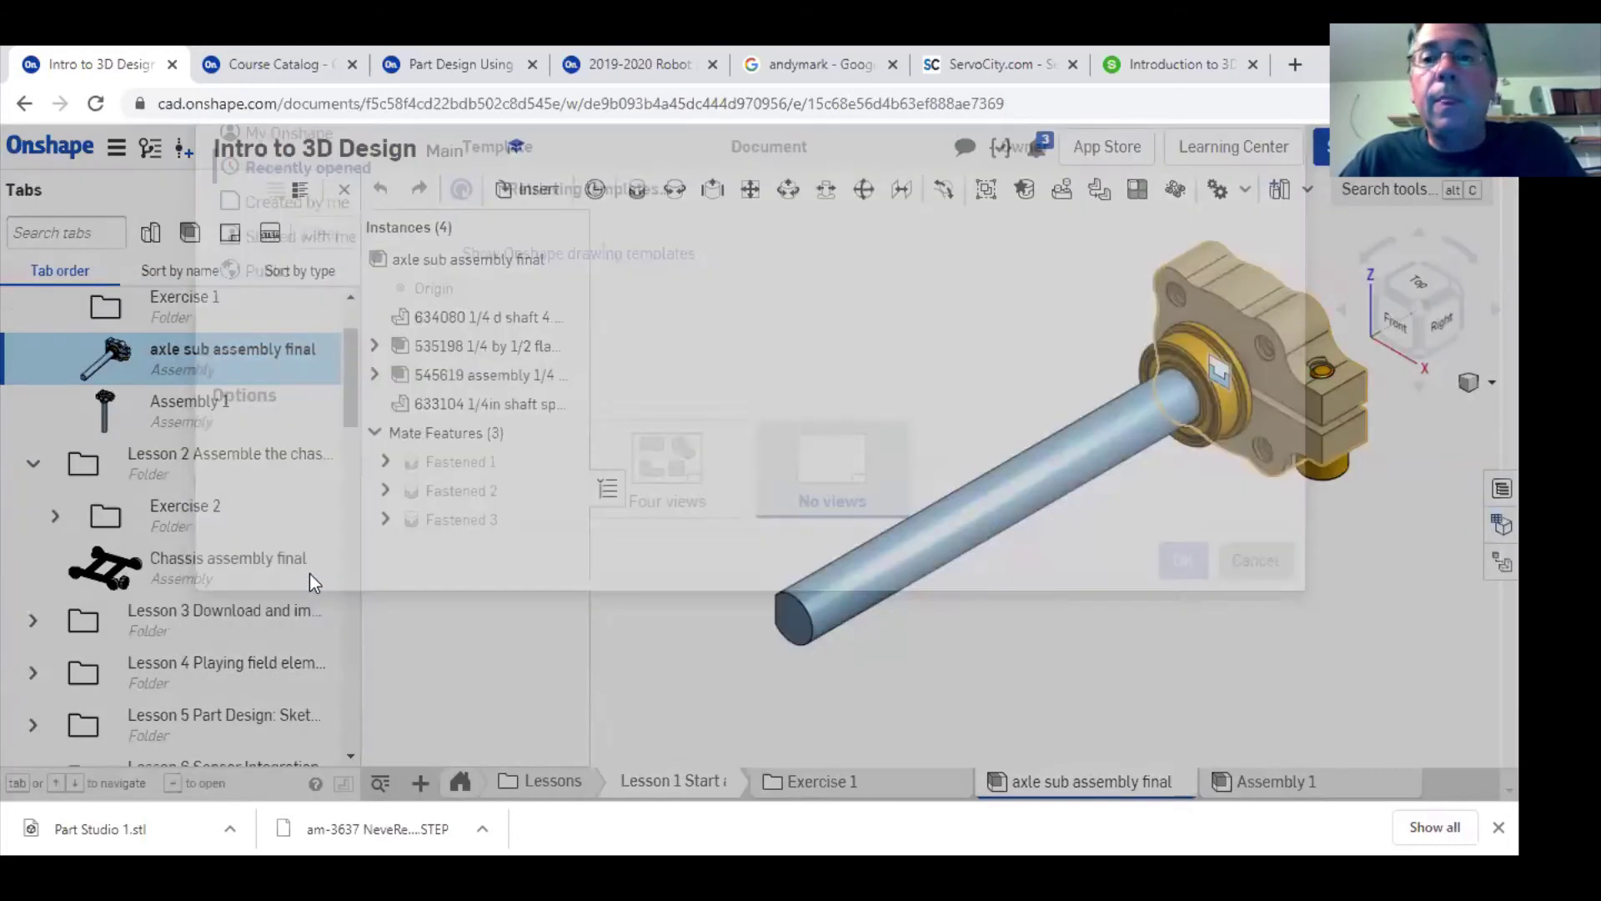
pyautogui.click(833, 636)
pyautogui.click(1183, 726)
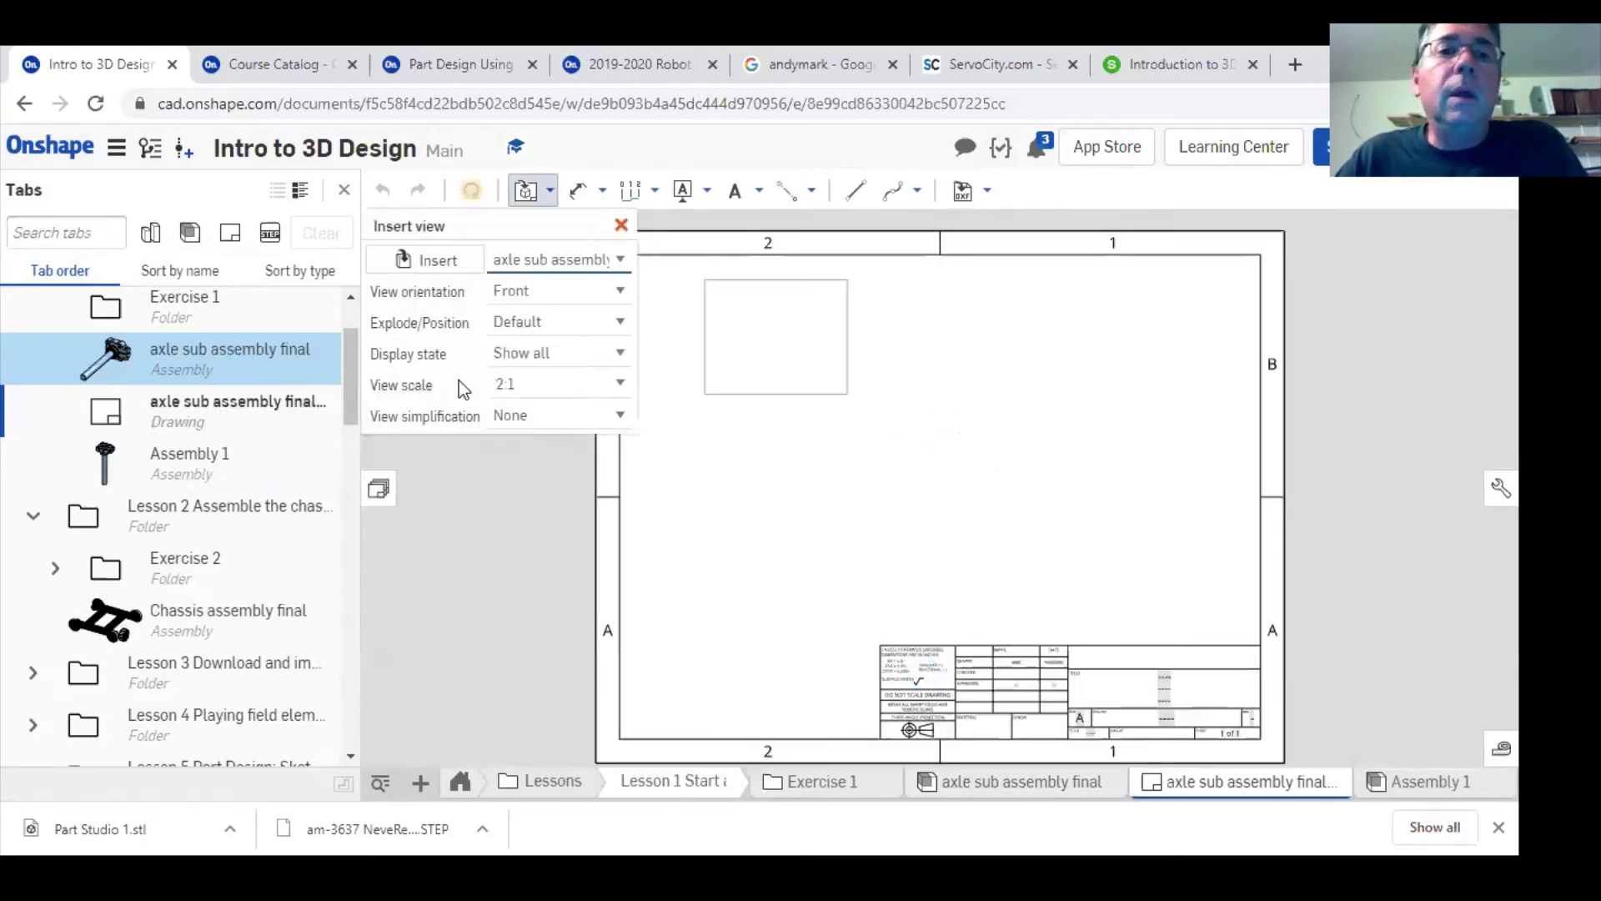
# - Insert an isometric view of the axle sub assembly at 1:1 scale in the upper right area of the sheet
pyautogui.click(567, 292)
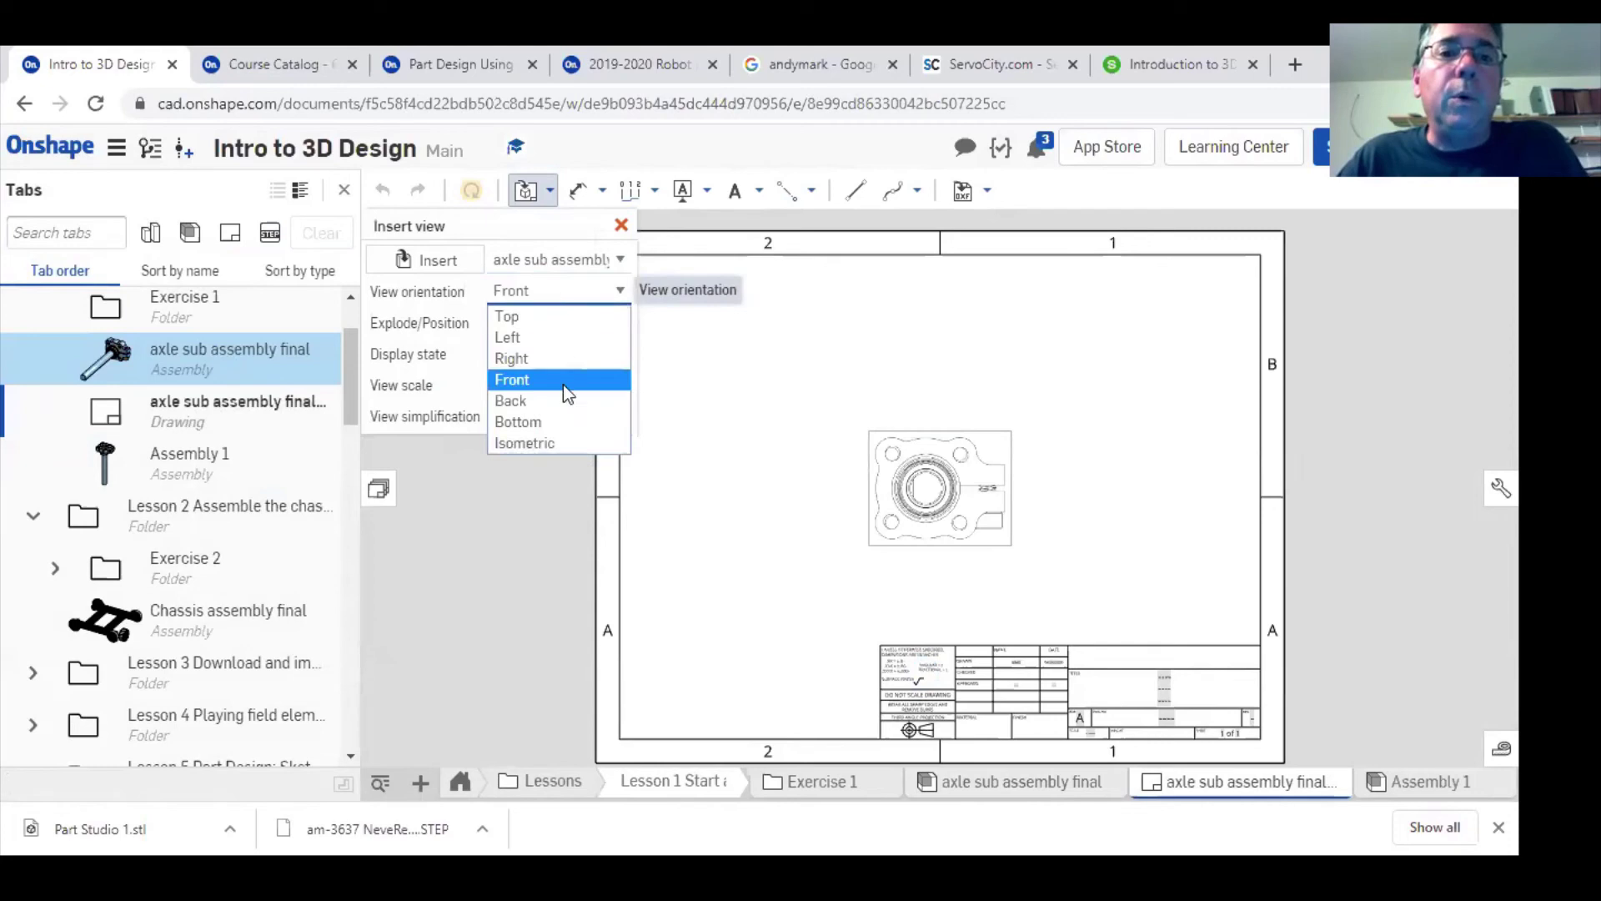
pyautogui.click(550, 444)
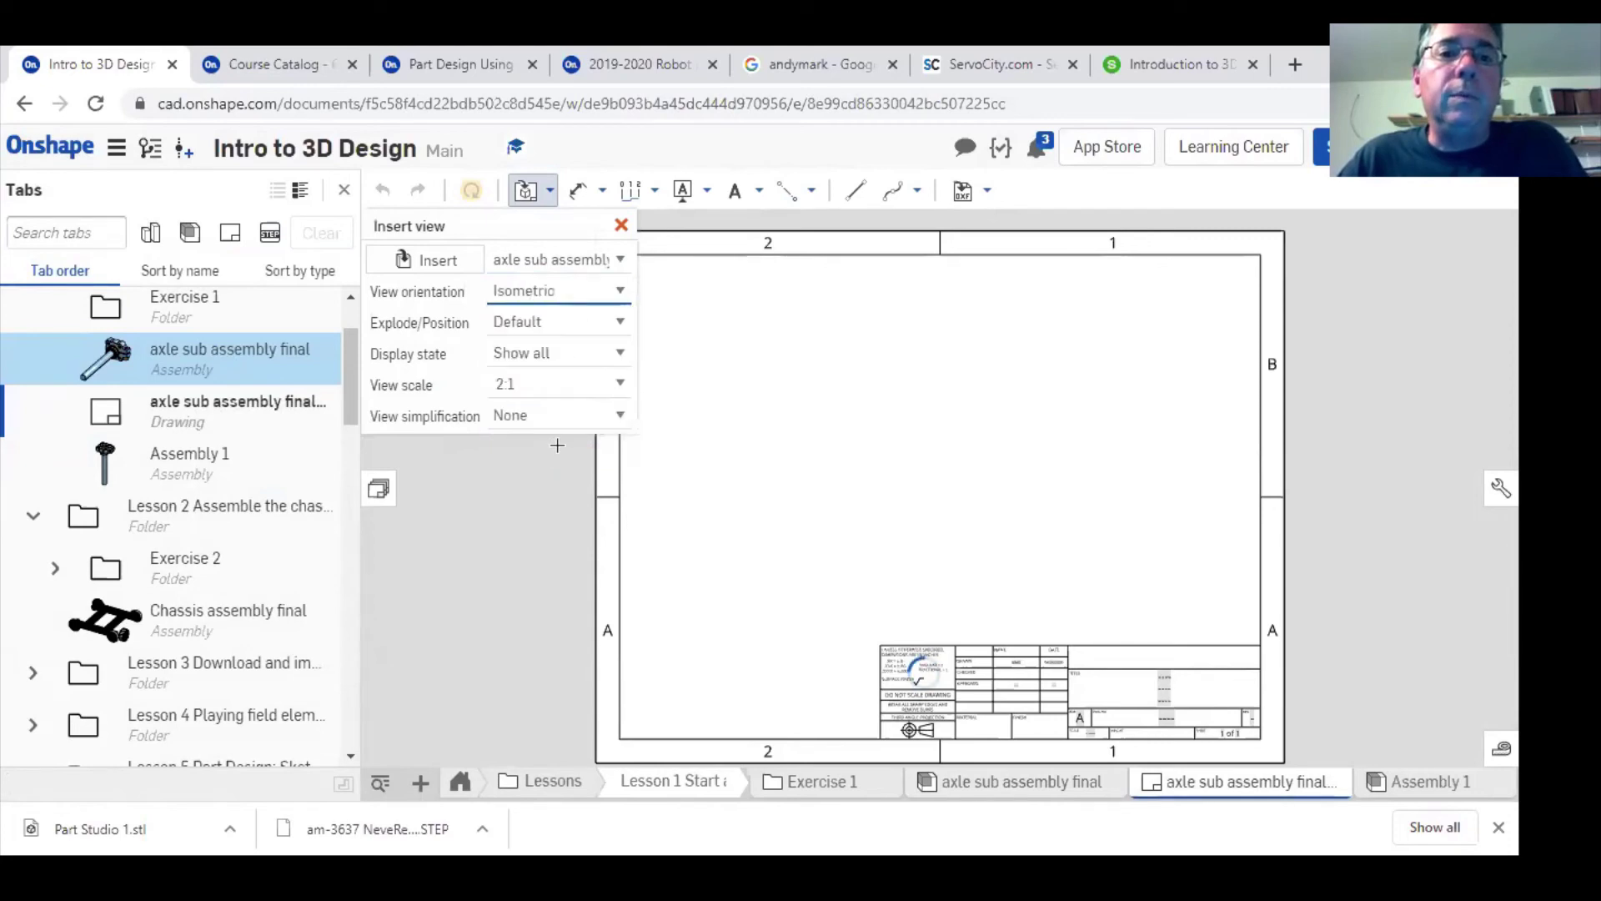
pyautogui.click(573, 385)
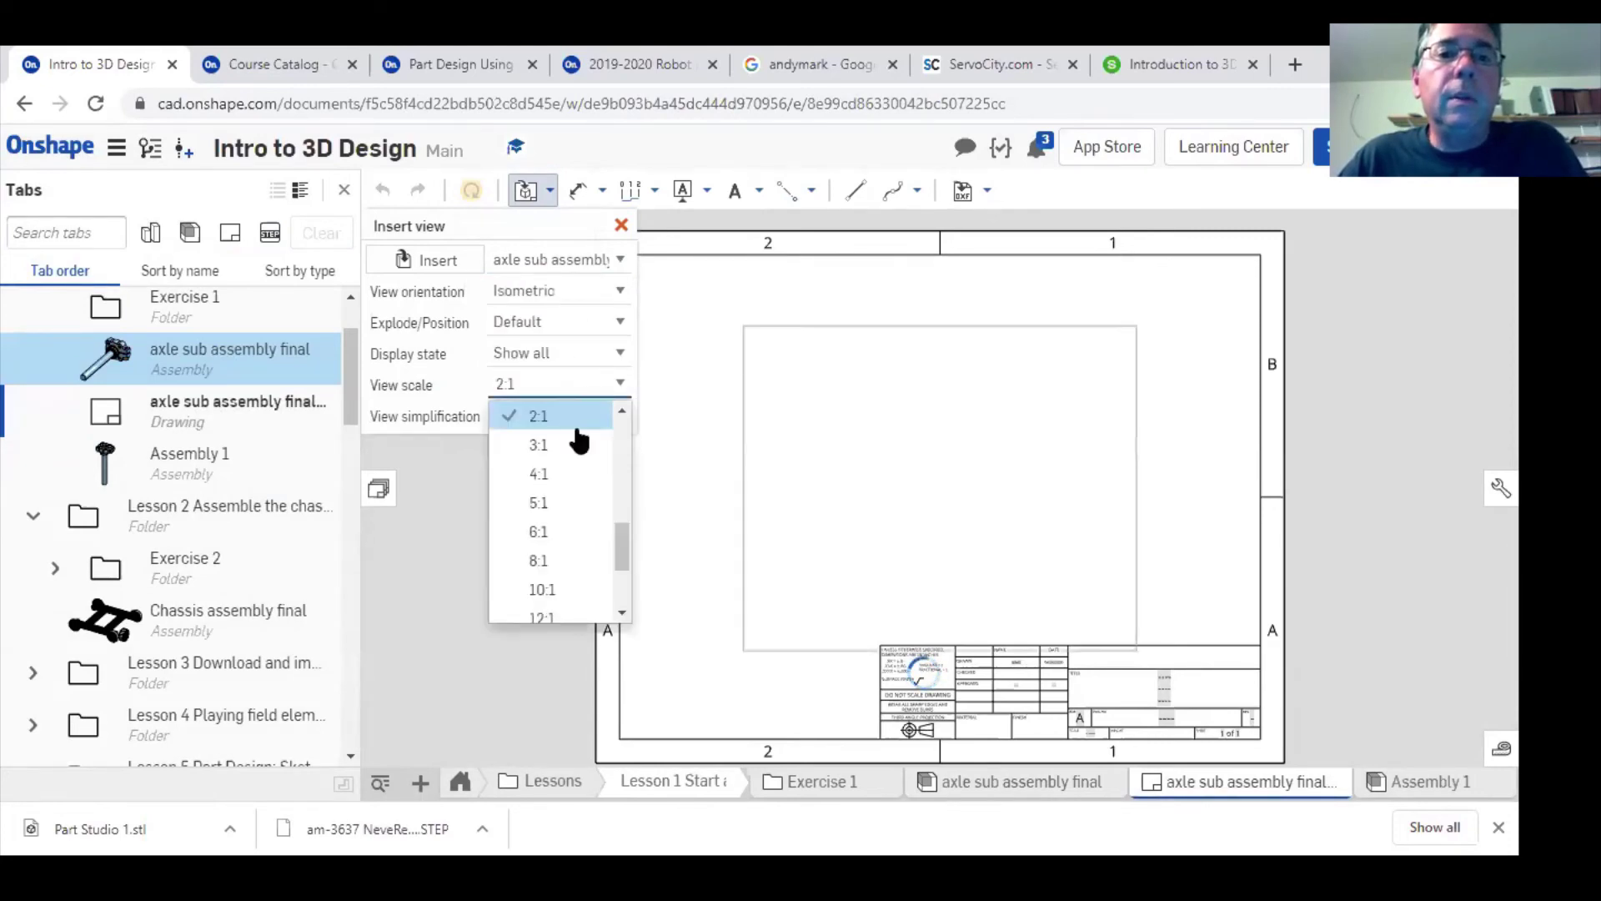
pyautogui.click(623, 411)
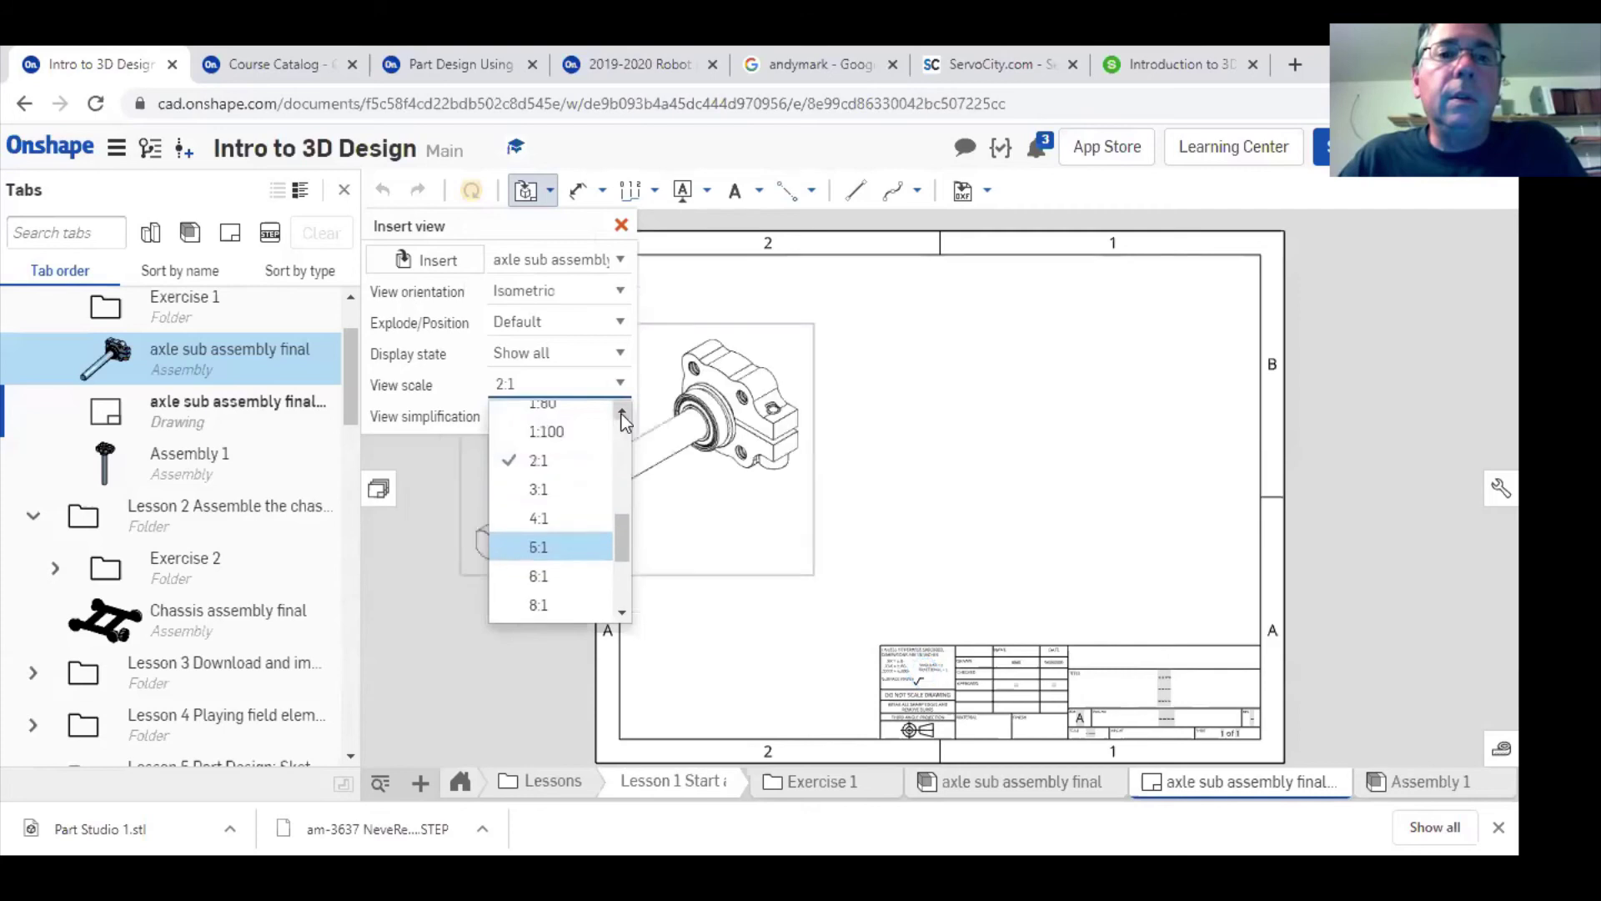
pyautogui.moveTo(617, 529); pyautogui.dragTo(625, 457)
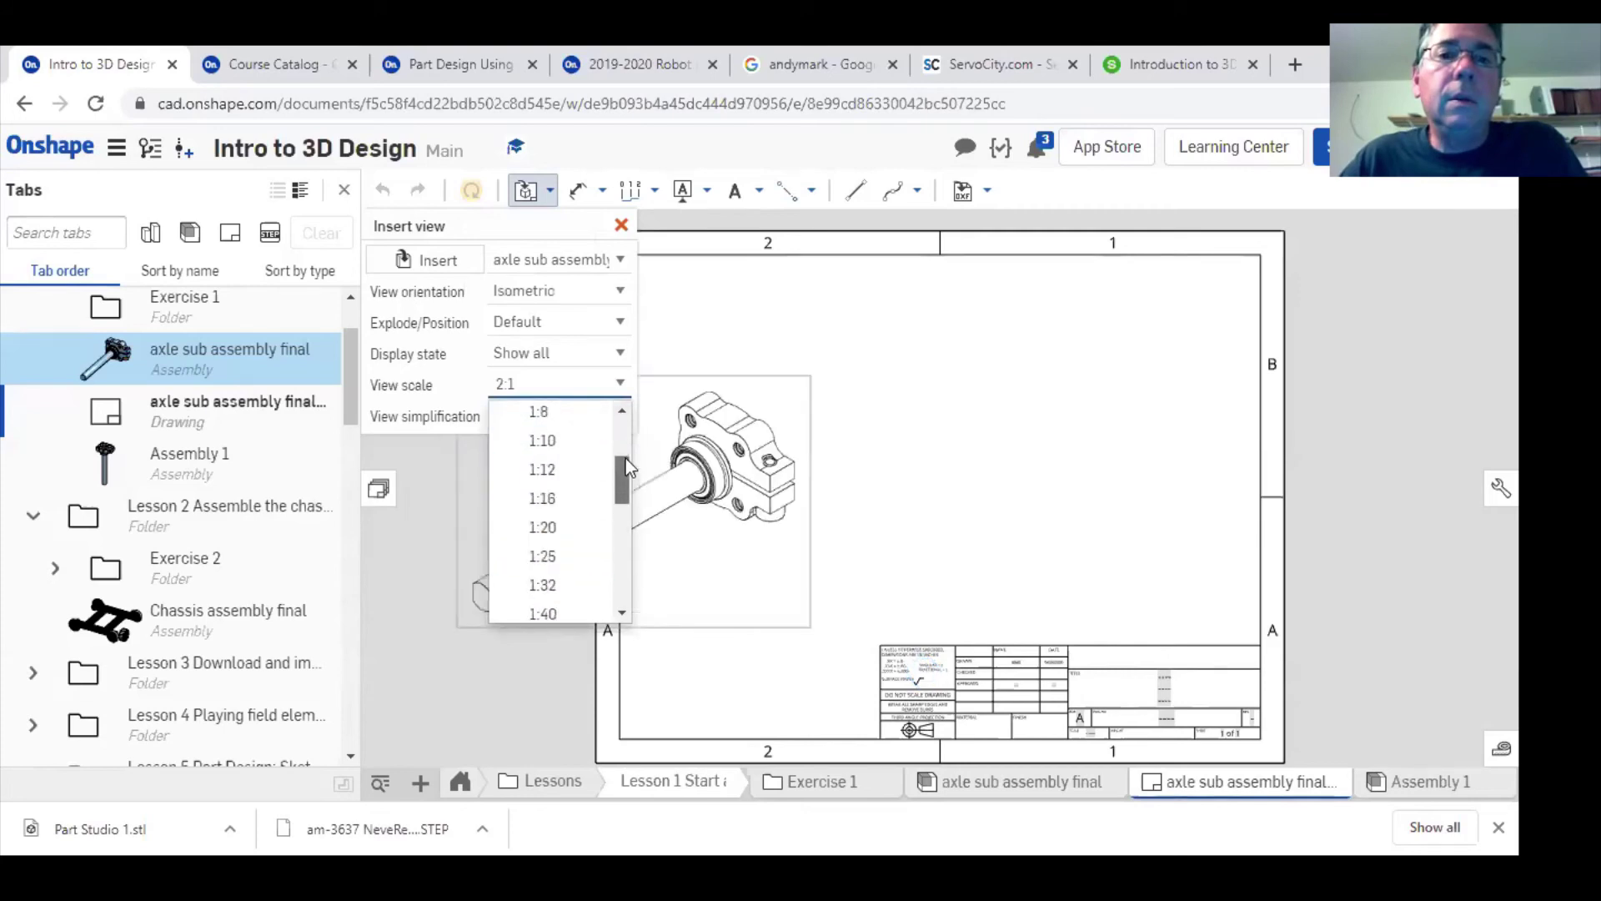
pyautogui.click(537, 414)
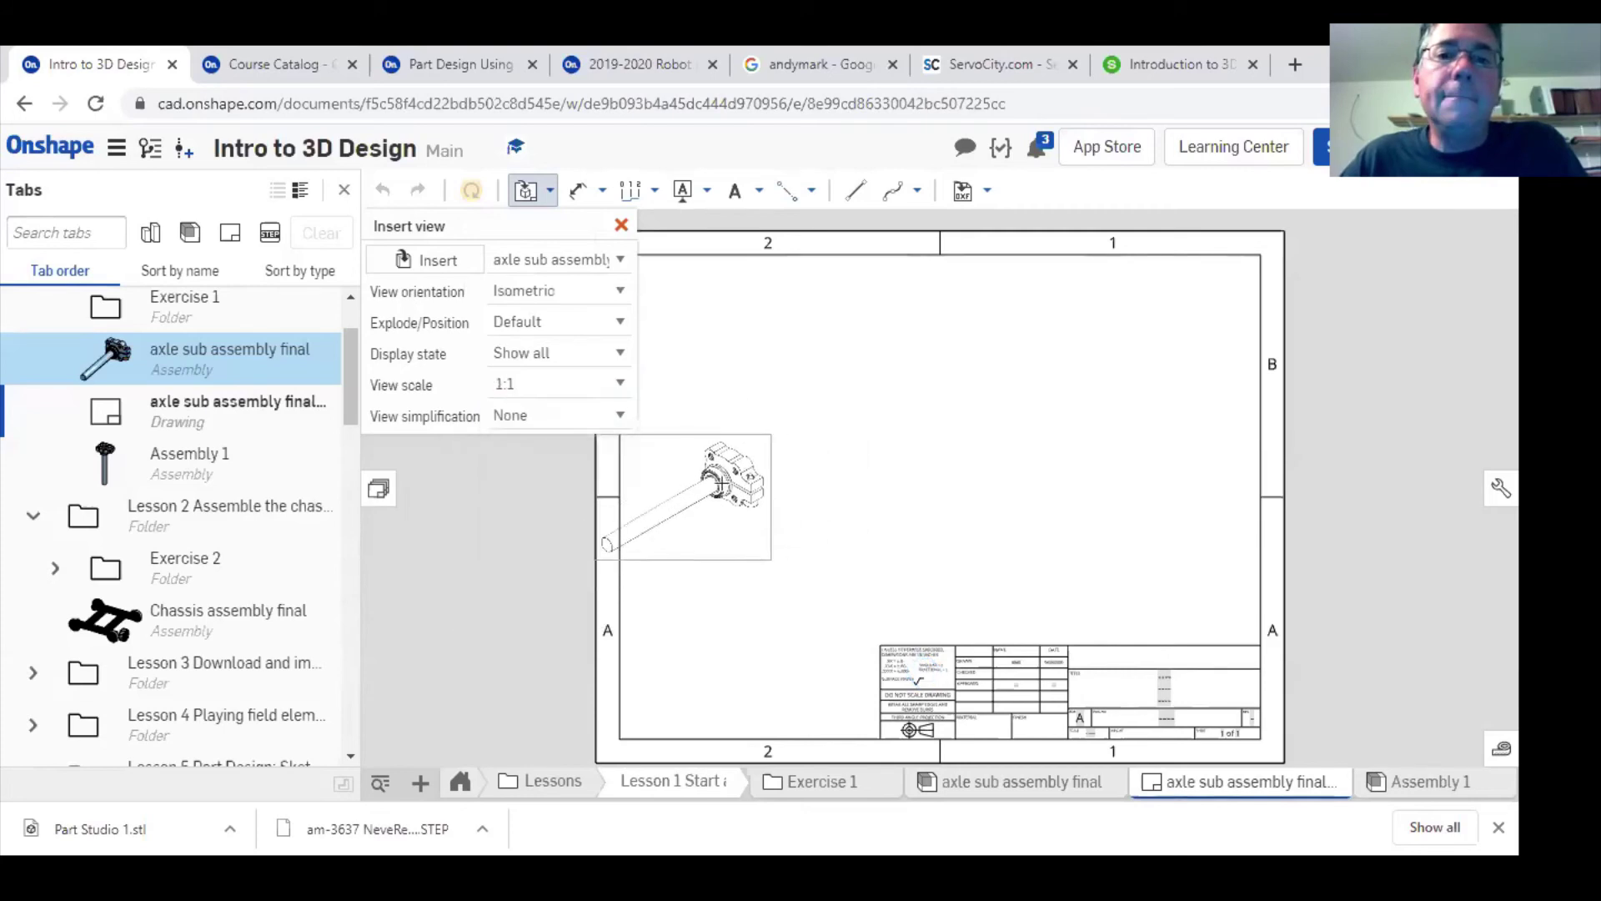
pyautogui.click(1124, 412)
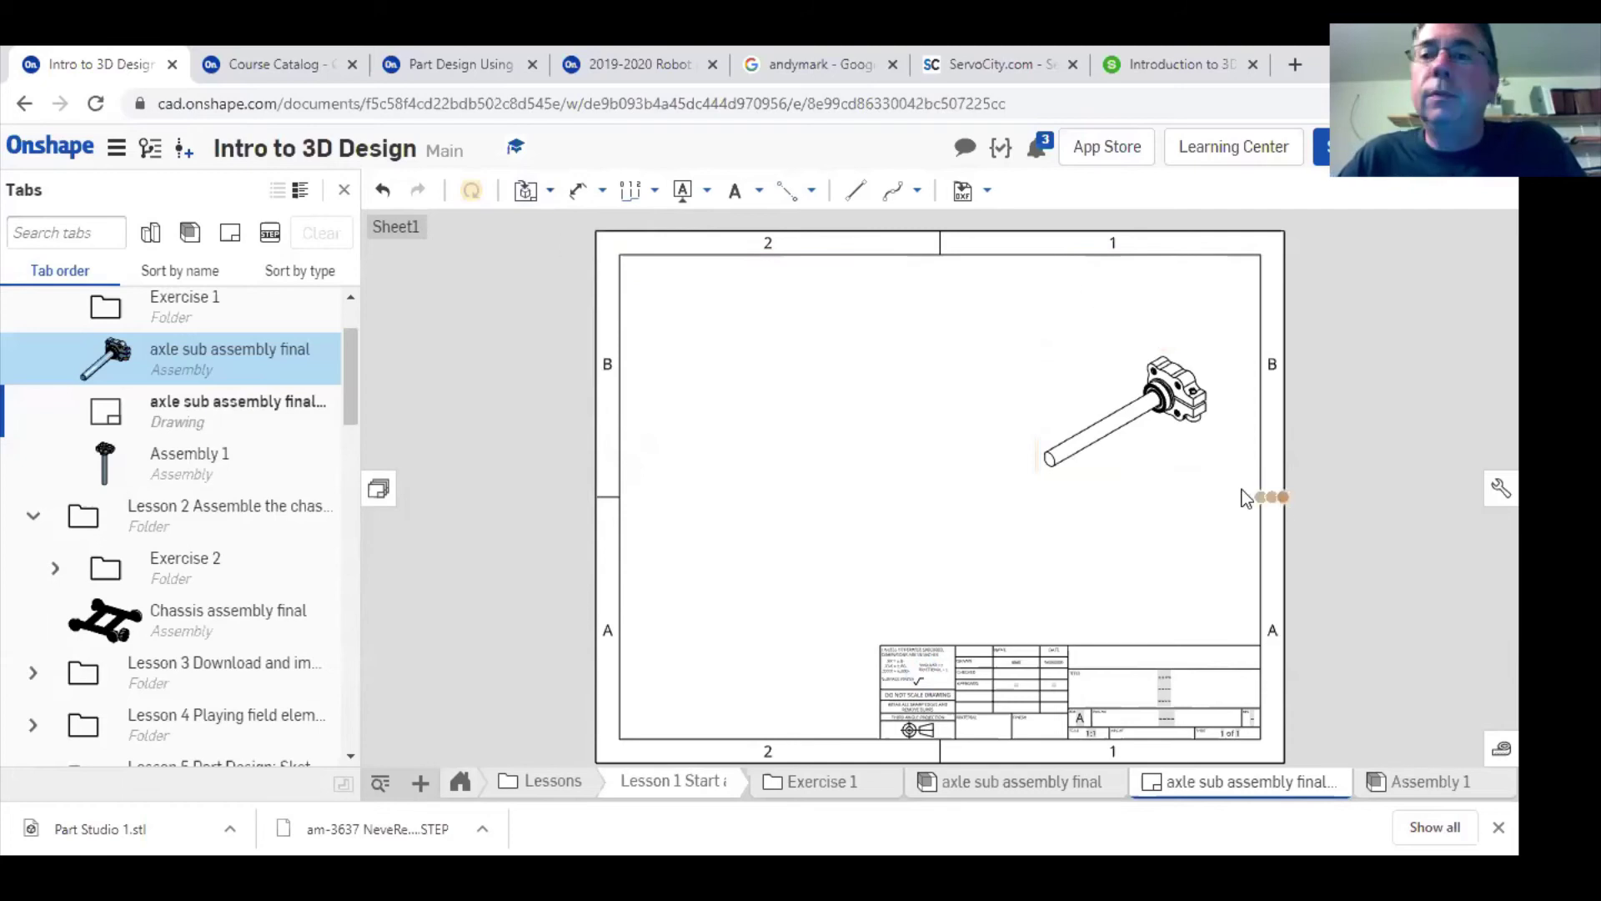
# - Insert a flattened, top-to-bottom BOM of the axle sub assembly, fixed by its top-left corner at the sheet border's upper left corner
pyautogui.click(985, 192)
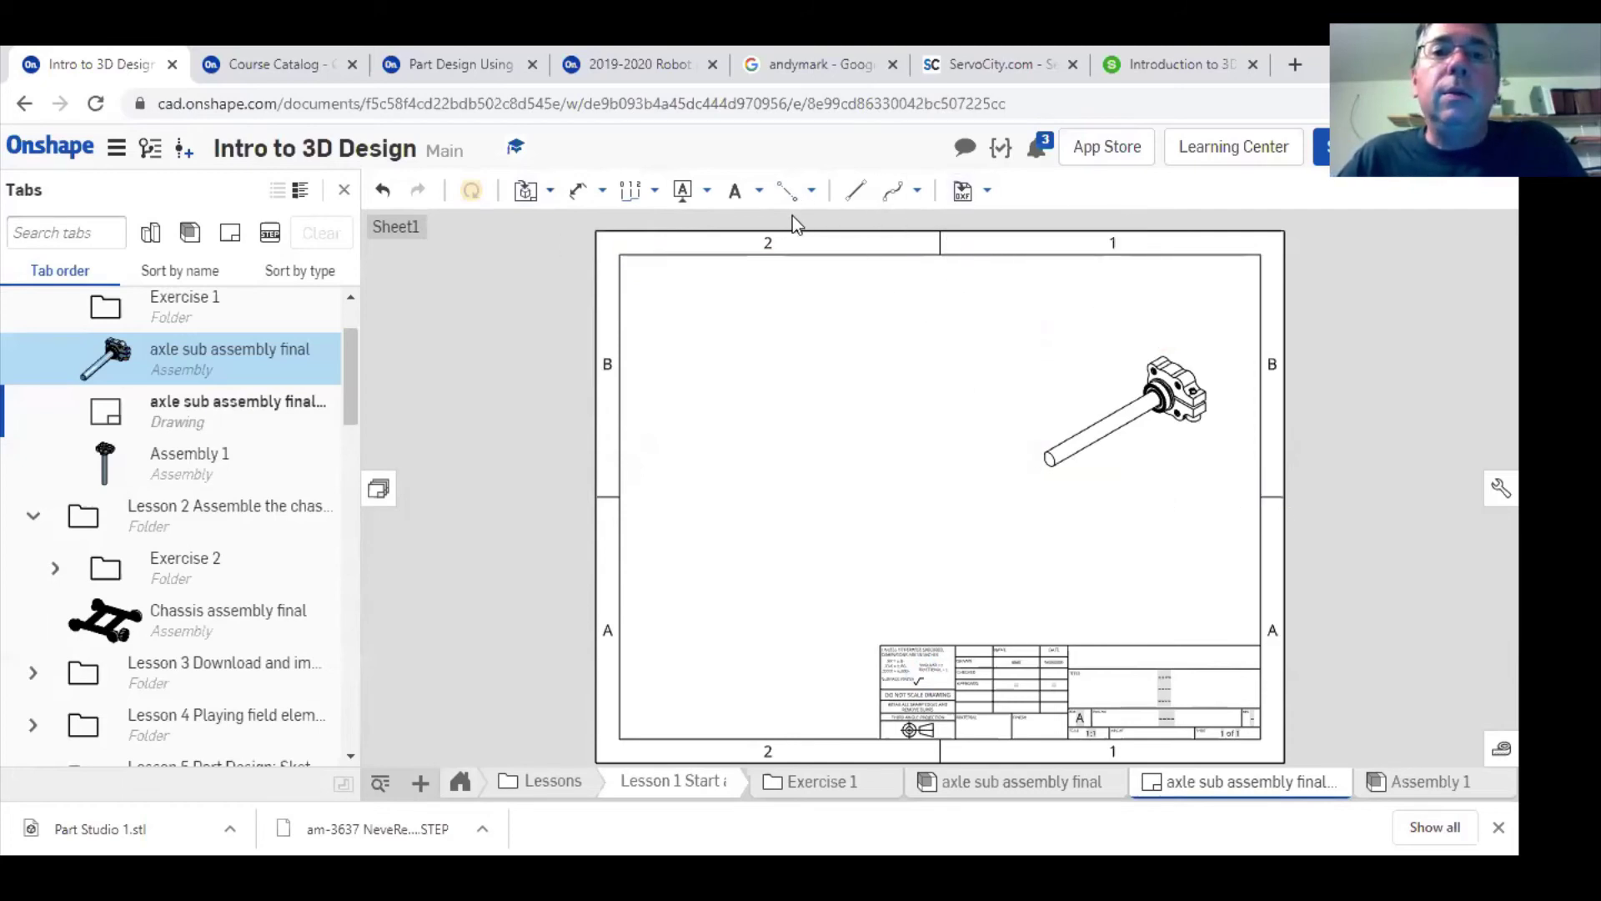
pyautogui.click(703, 197)
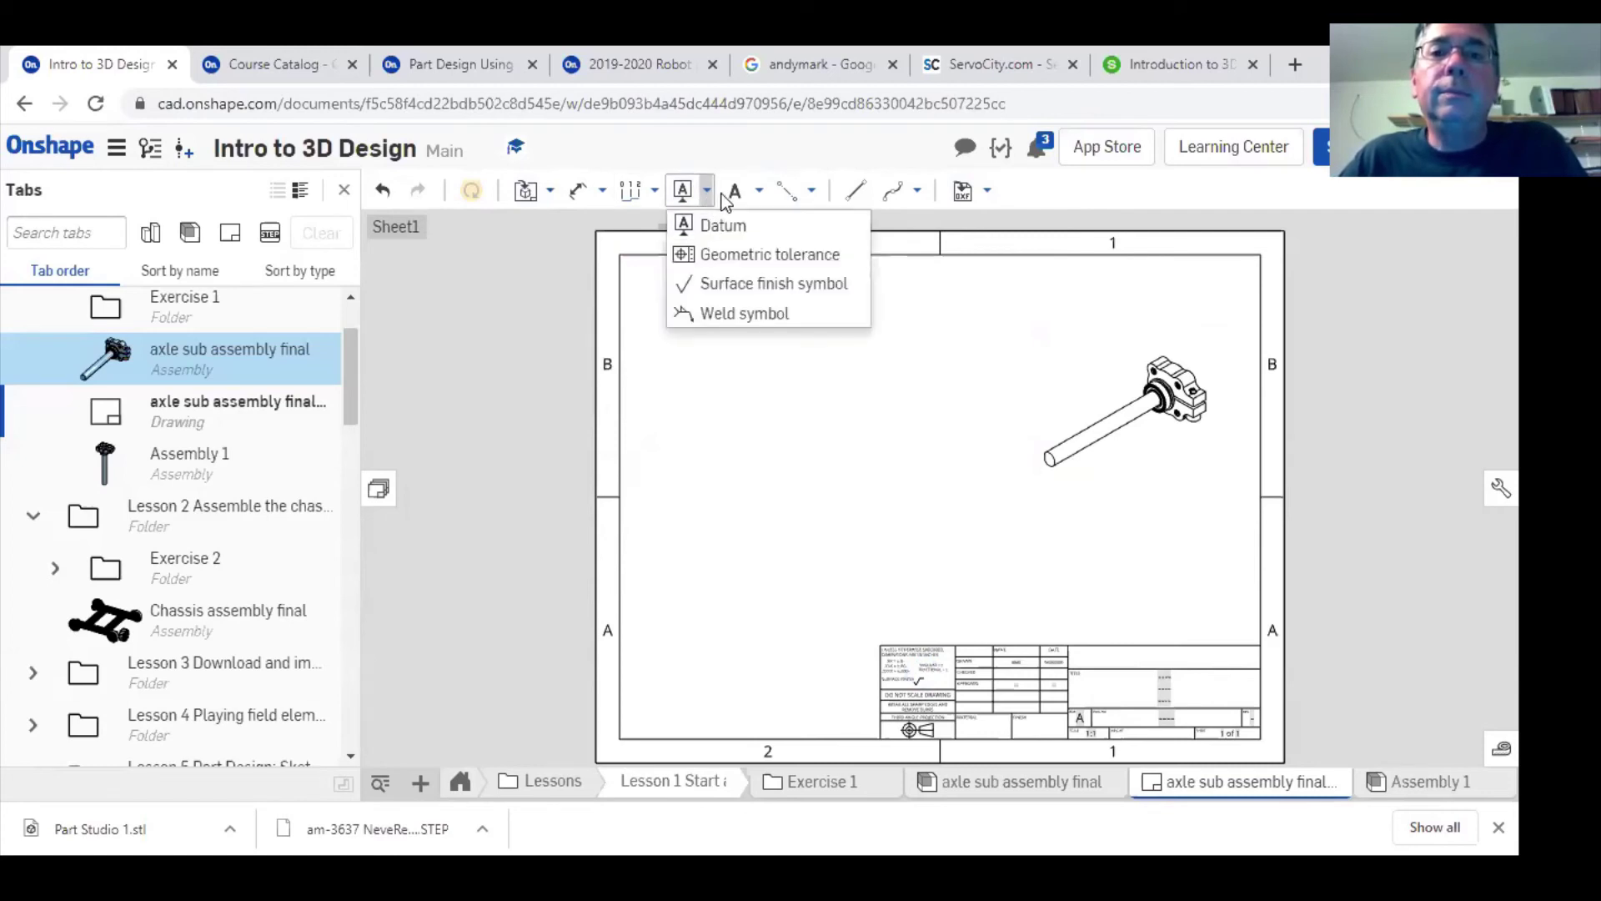
pyautogui.click(759, 191)
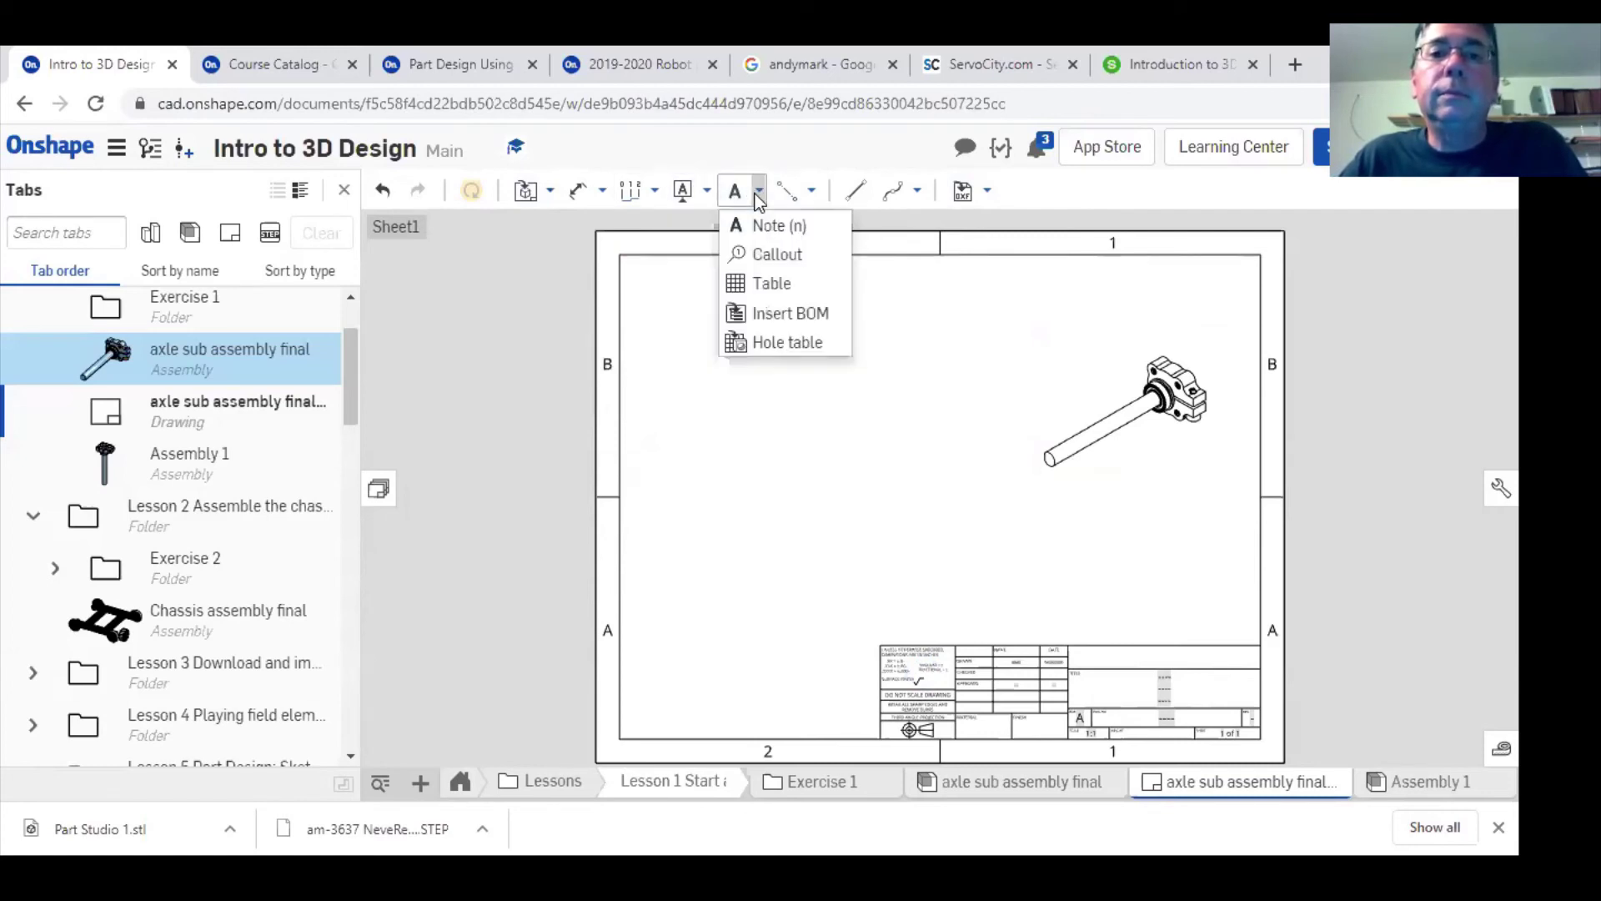
pyautogui.click(783, 312)
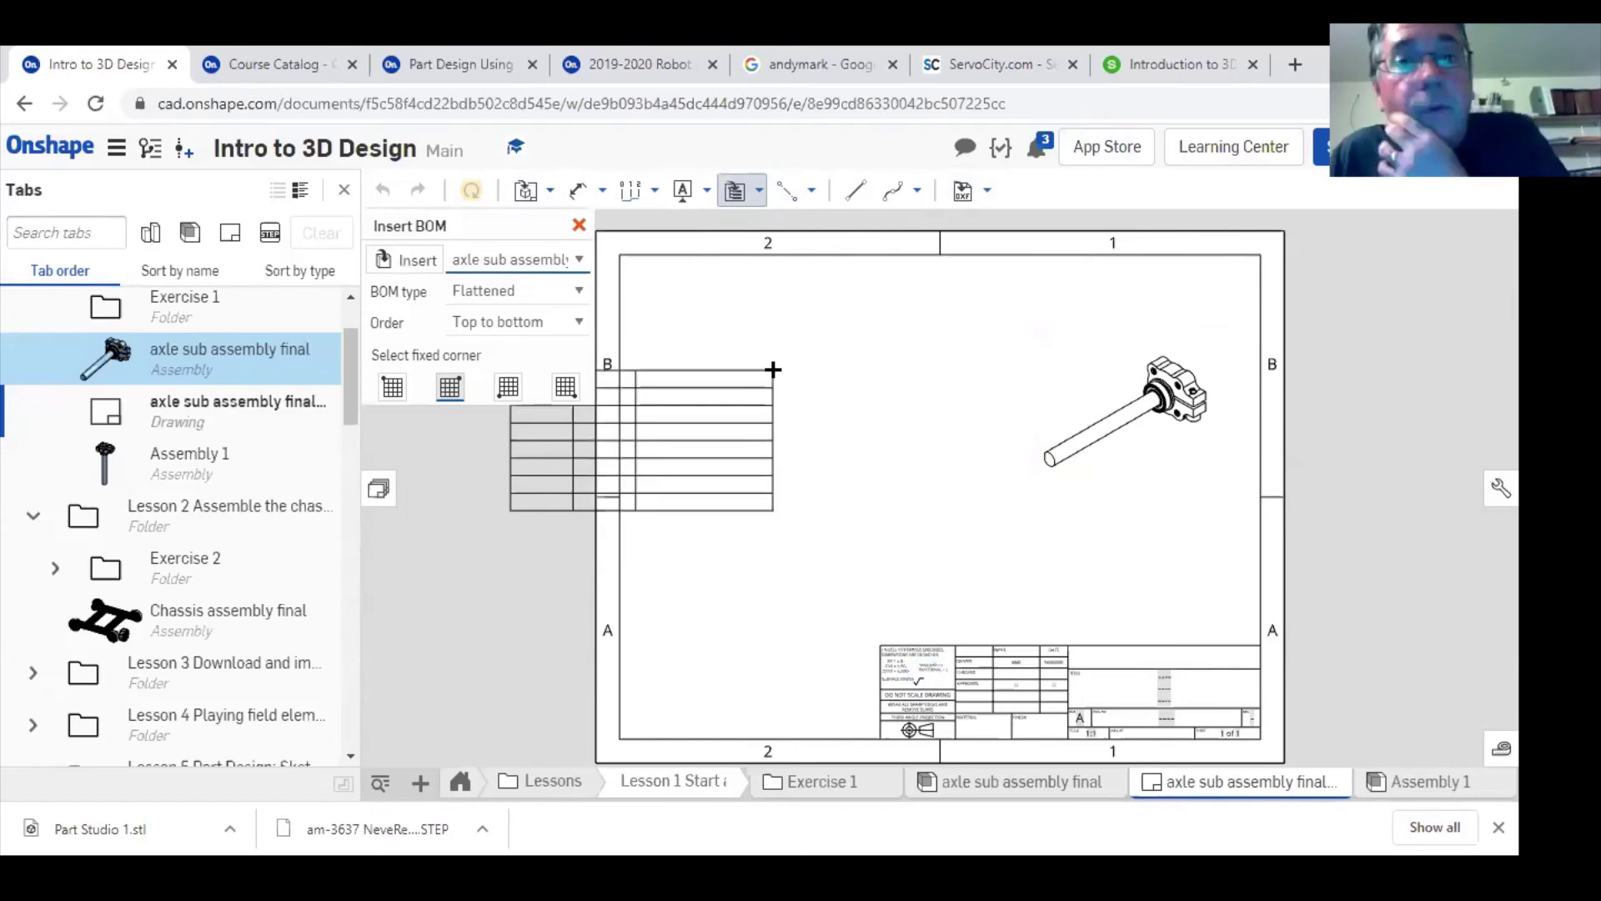
pyautogui.click(392, 386)
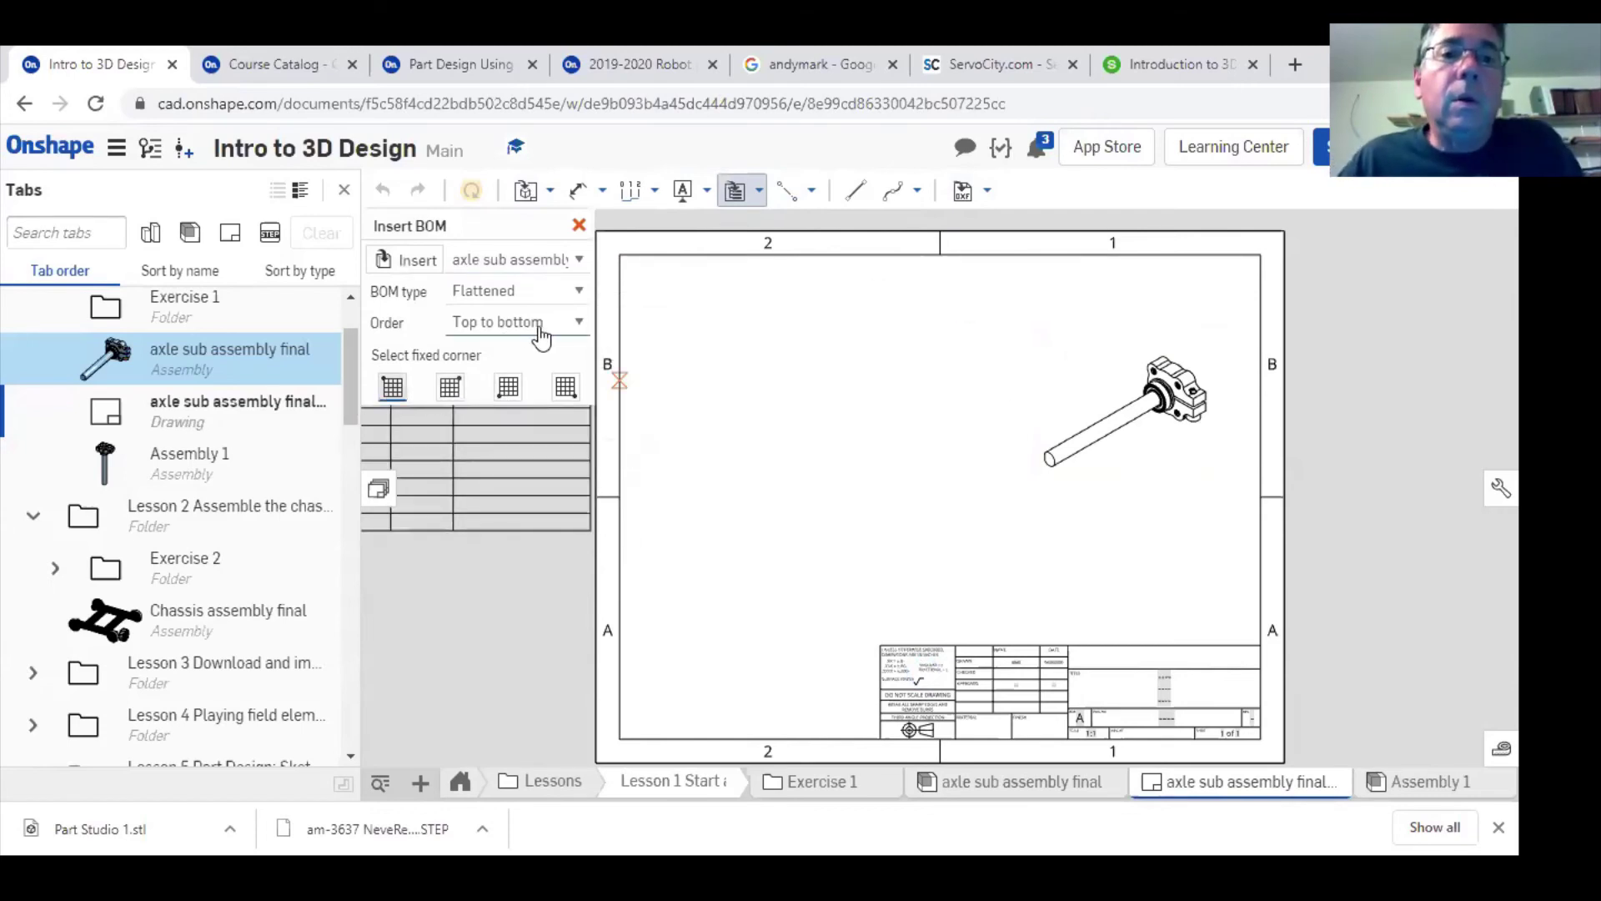
pyautogui.click(627, 254)
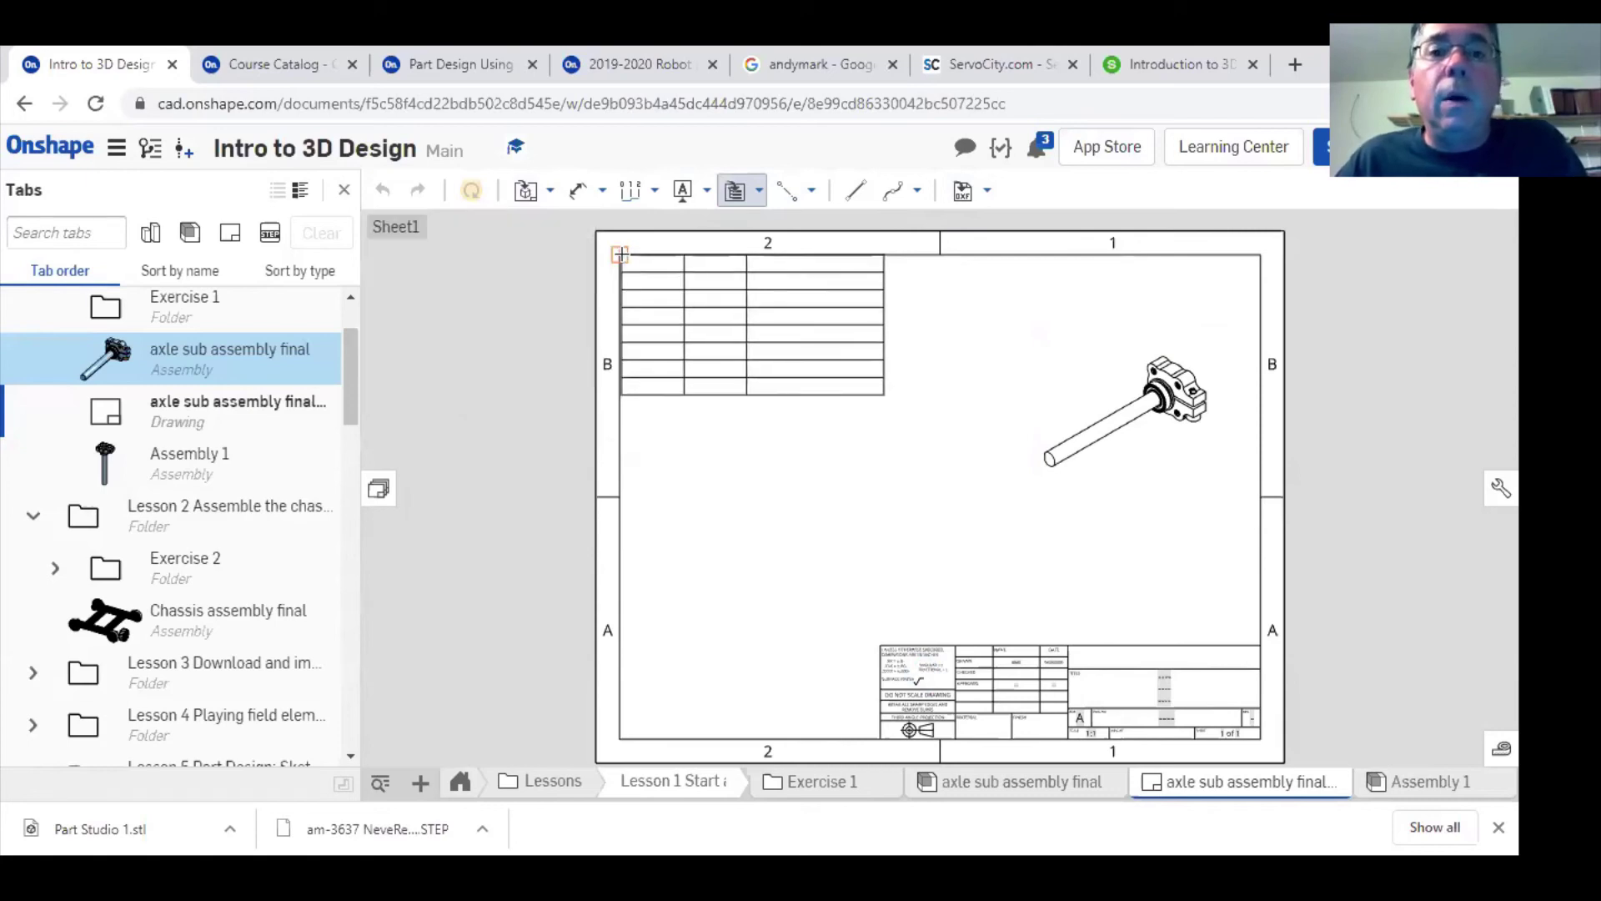
pyautogui.click(807, 508)
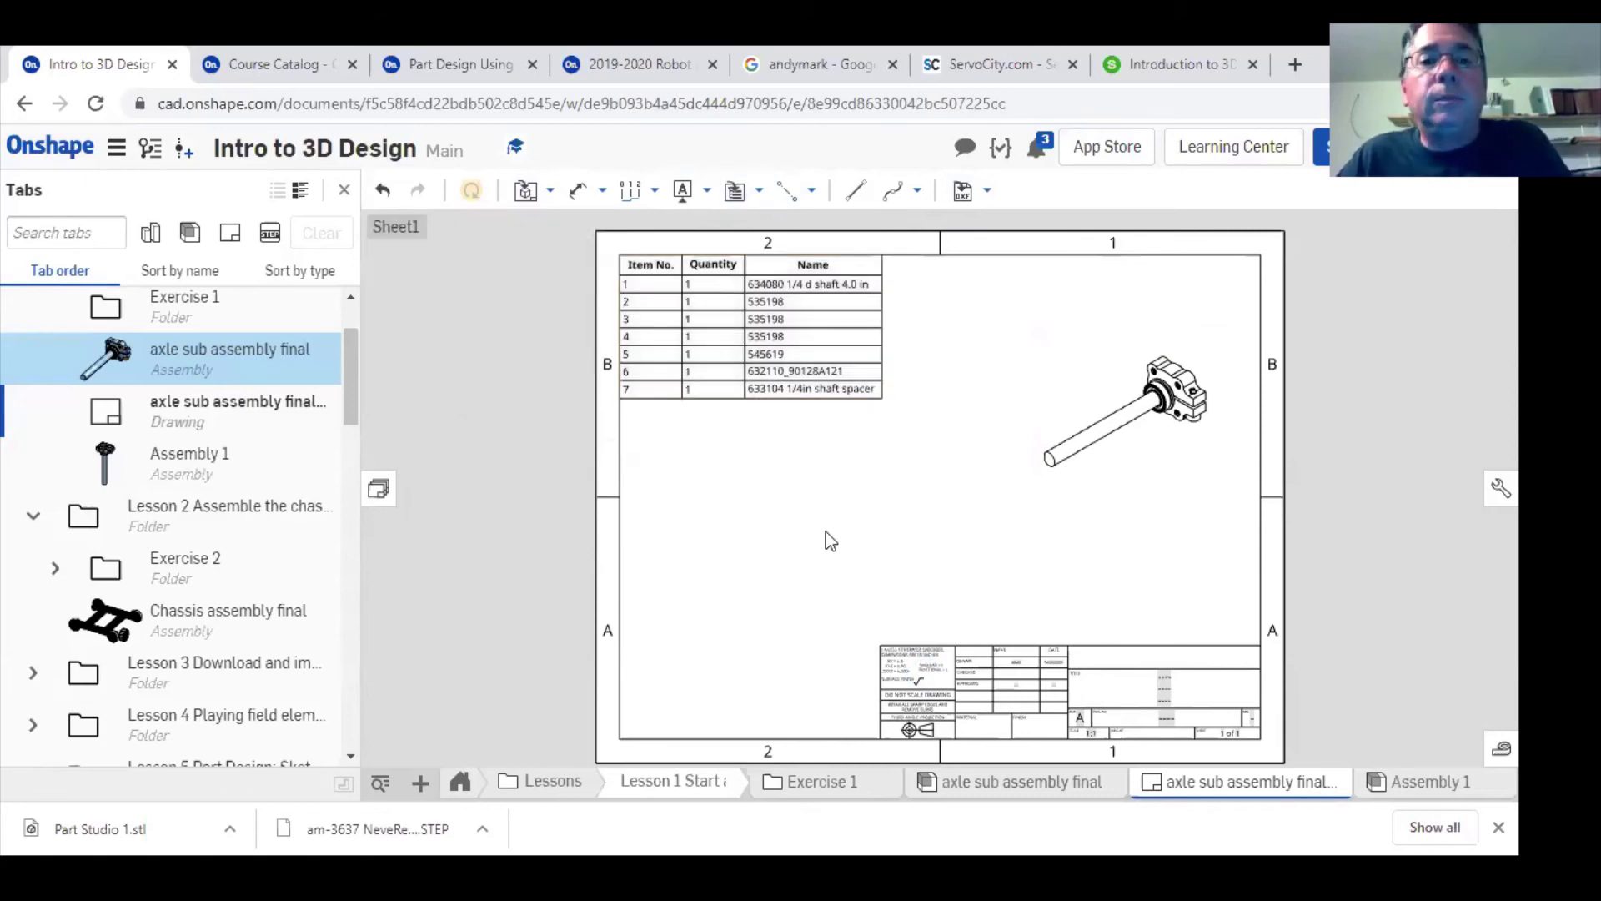
pyautogui.click(706, 192)
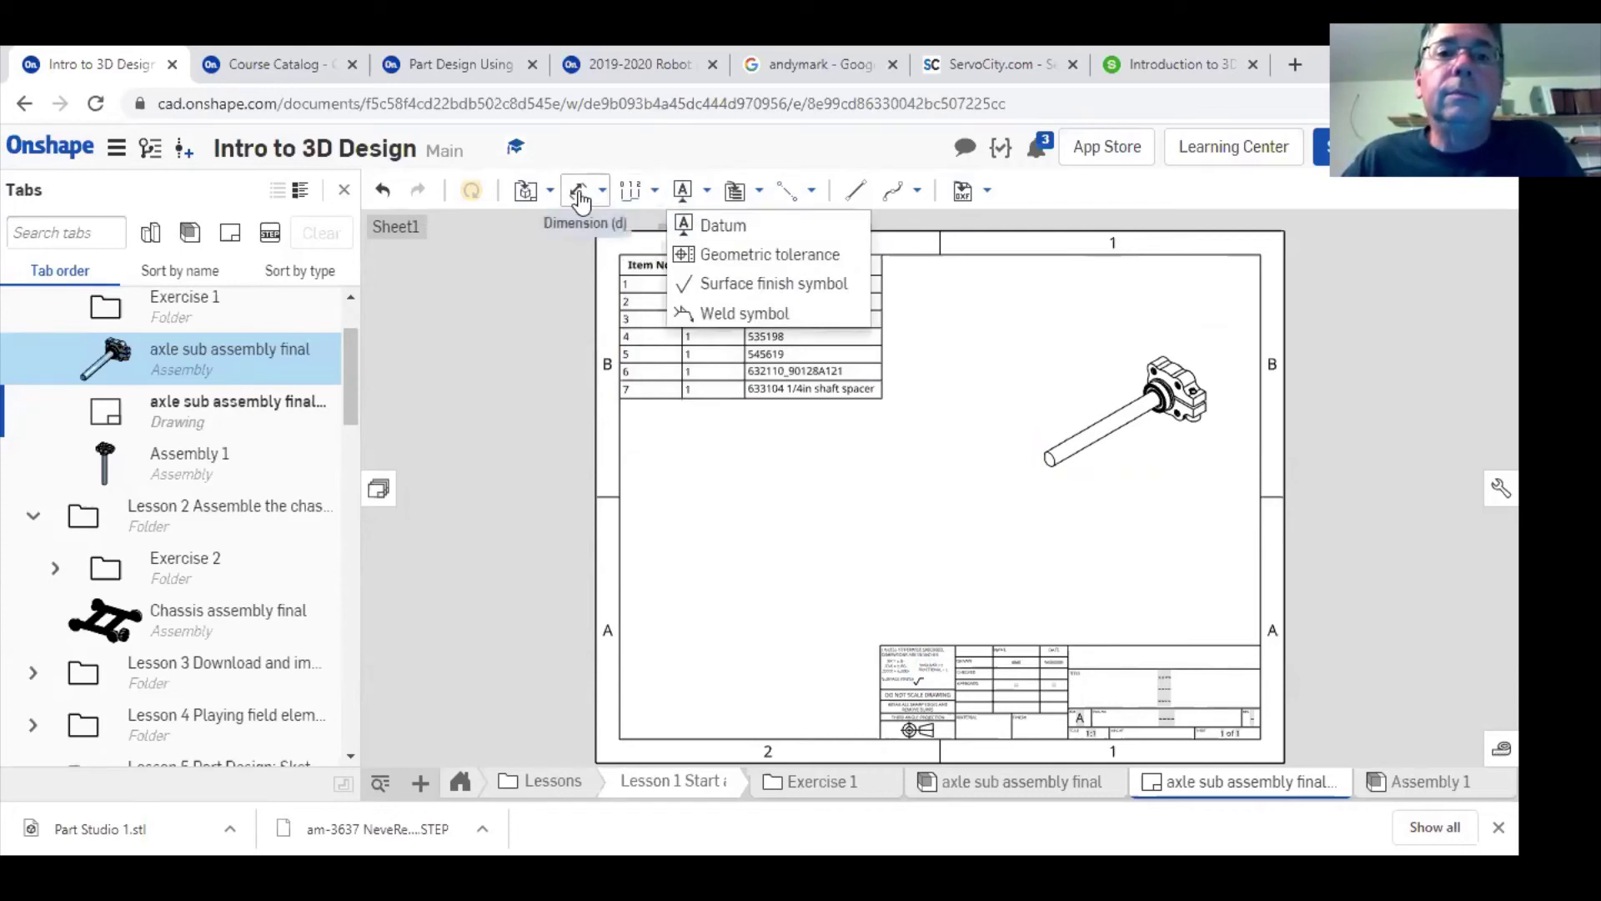
pyautogui.click(552, 191)
pyautogui.click(550, 191)
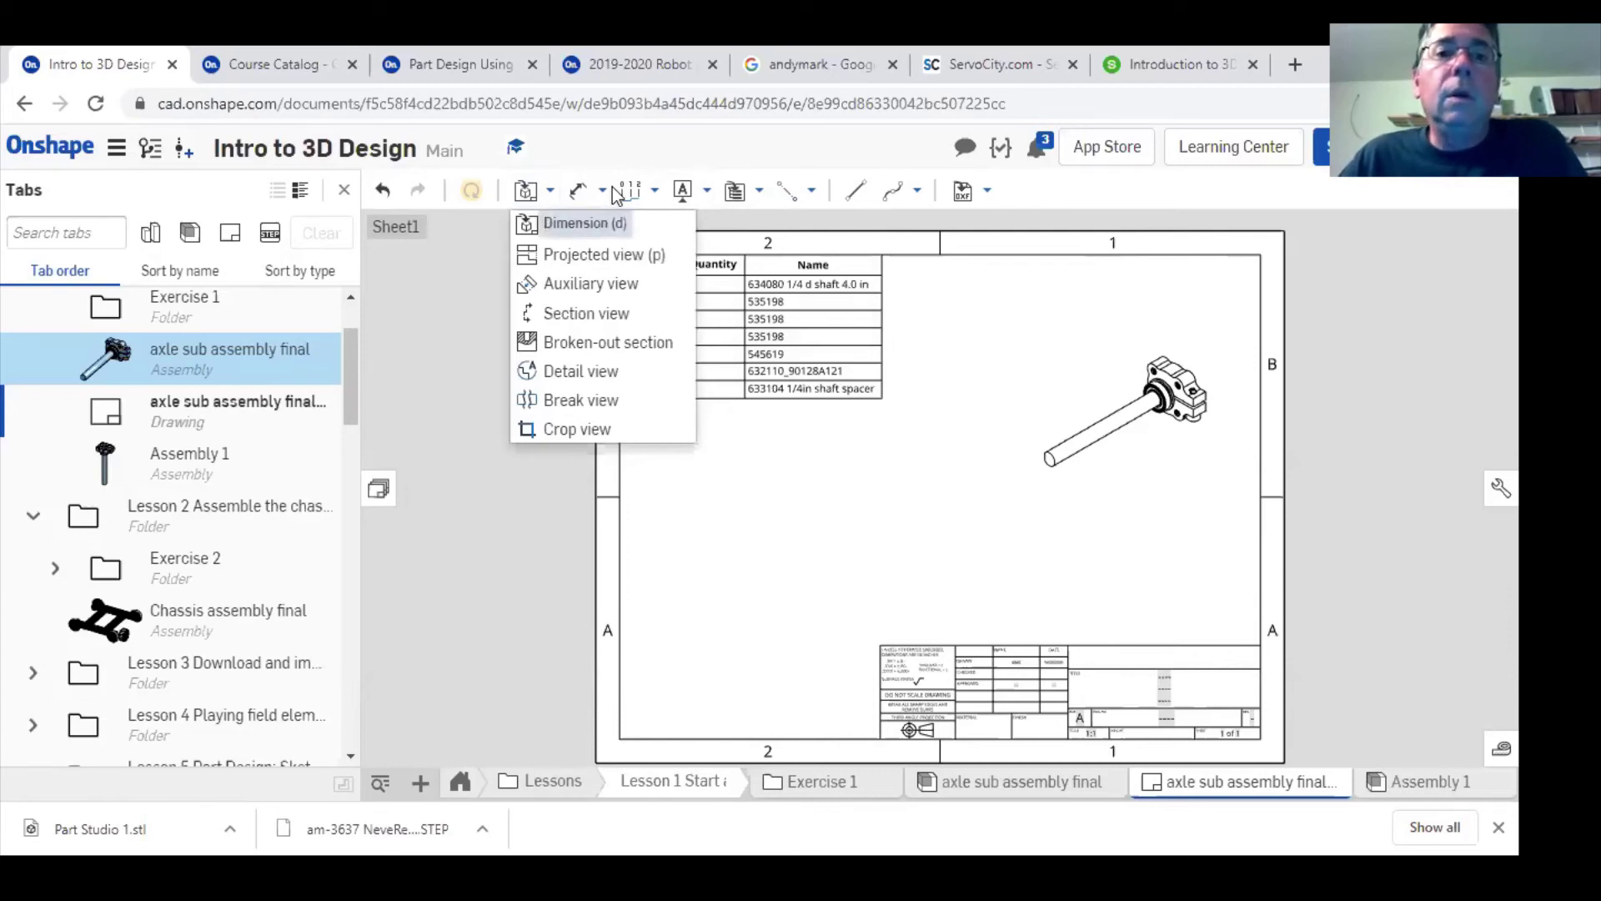
pyautogui.click(603, 191)
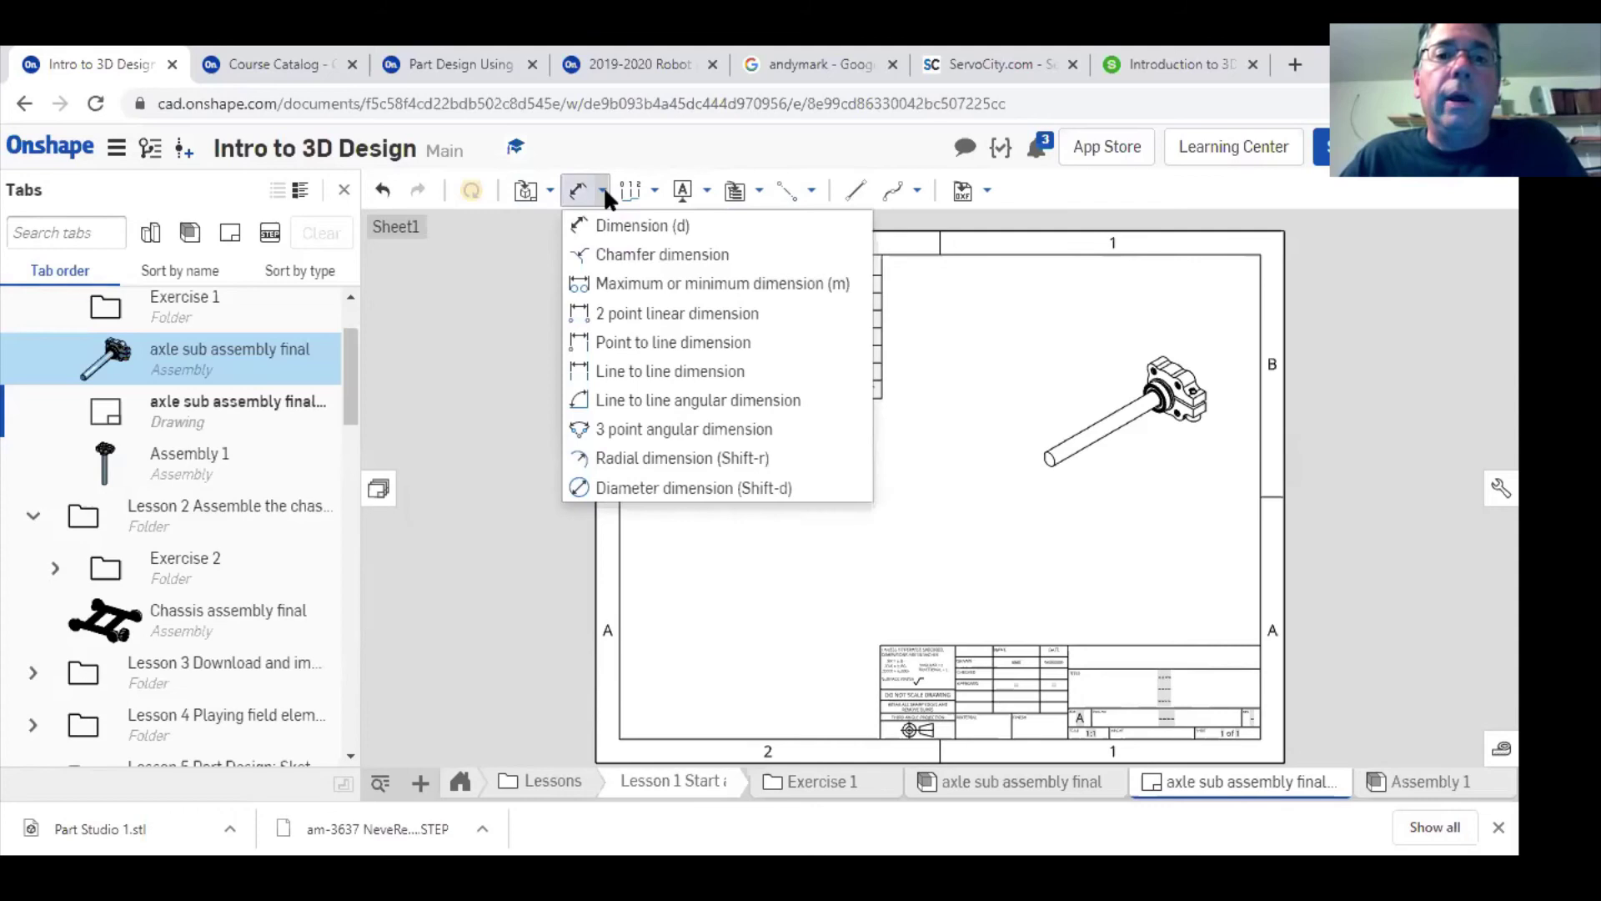
pyautogui.click(654, 190)
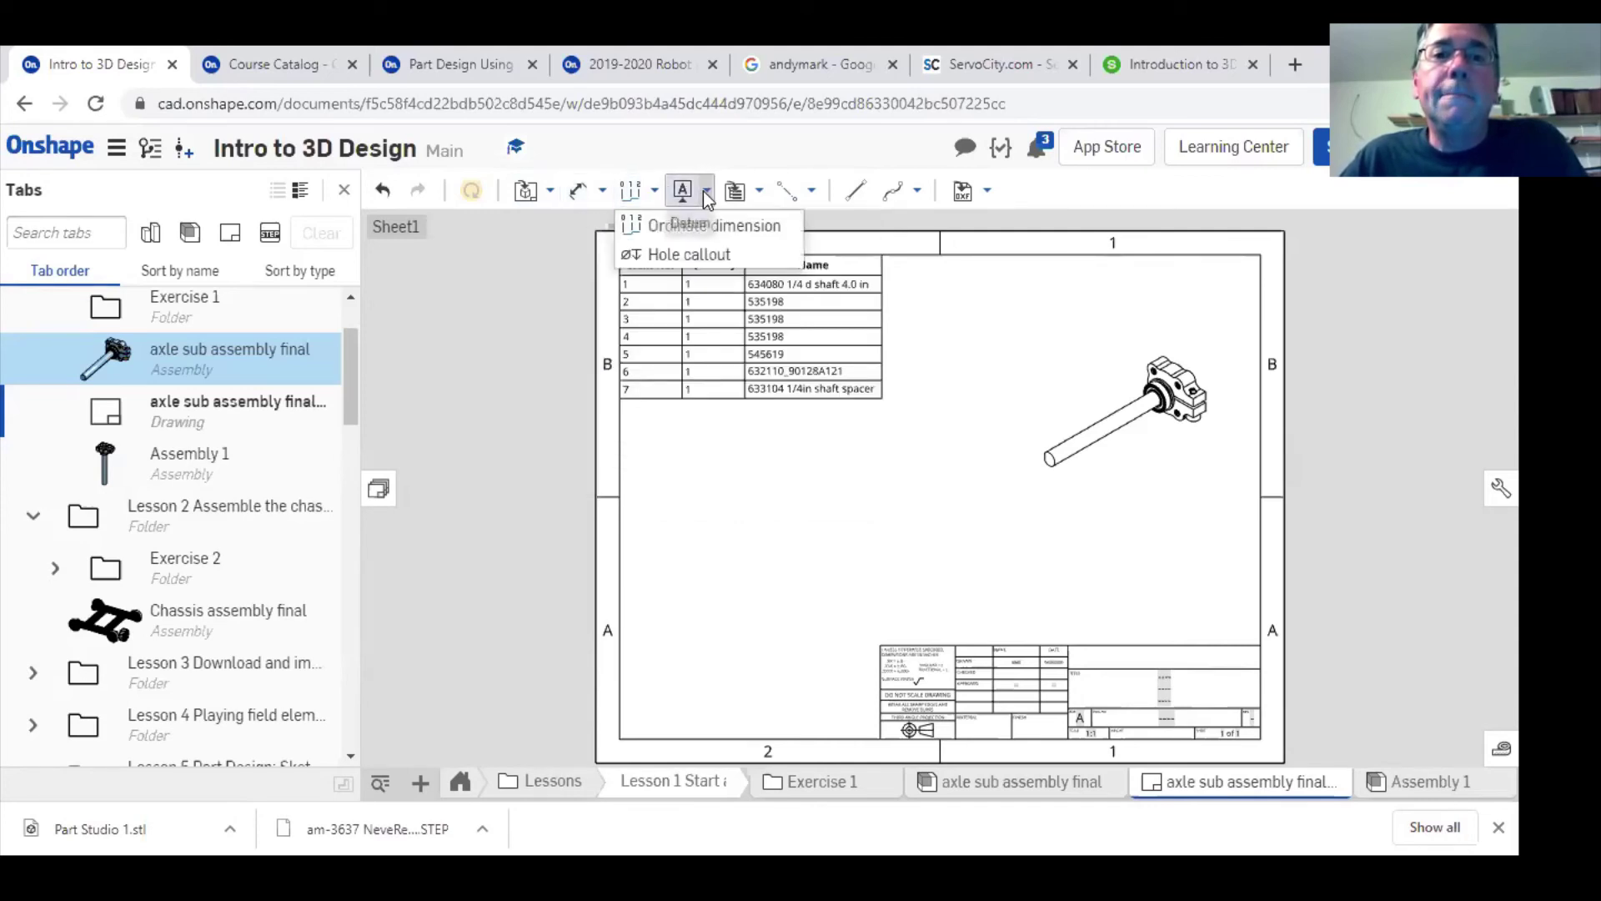
pyautogui.click(705, 192)
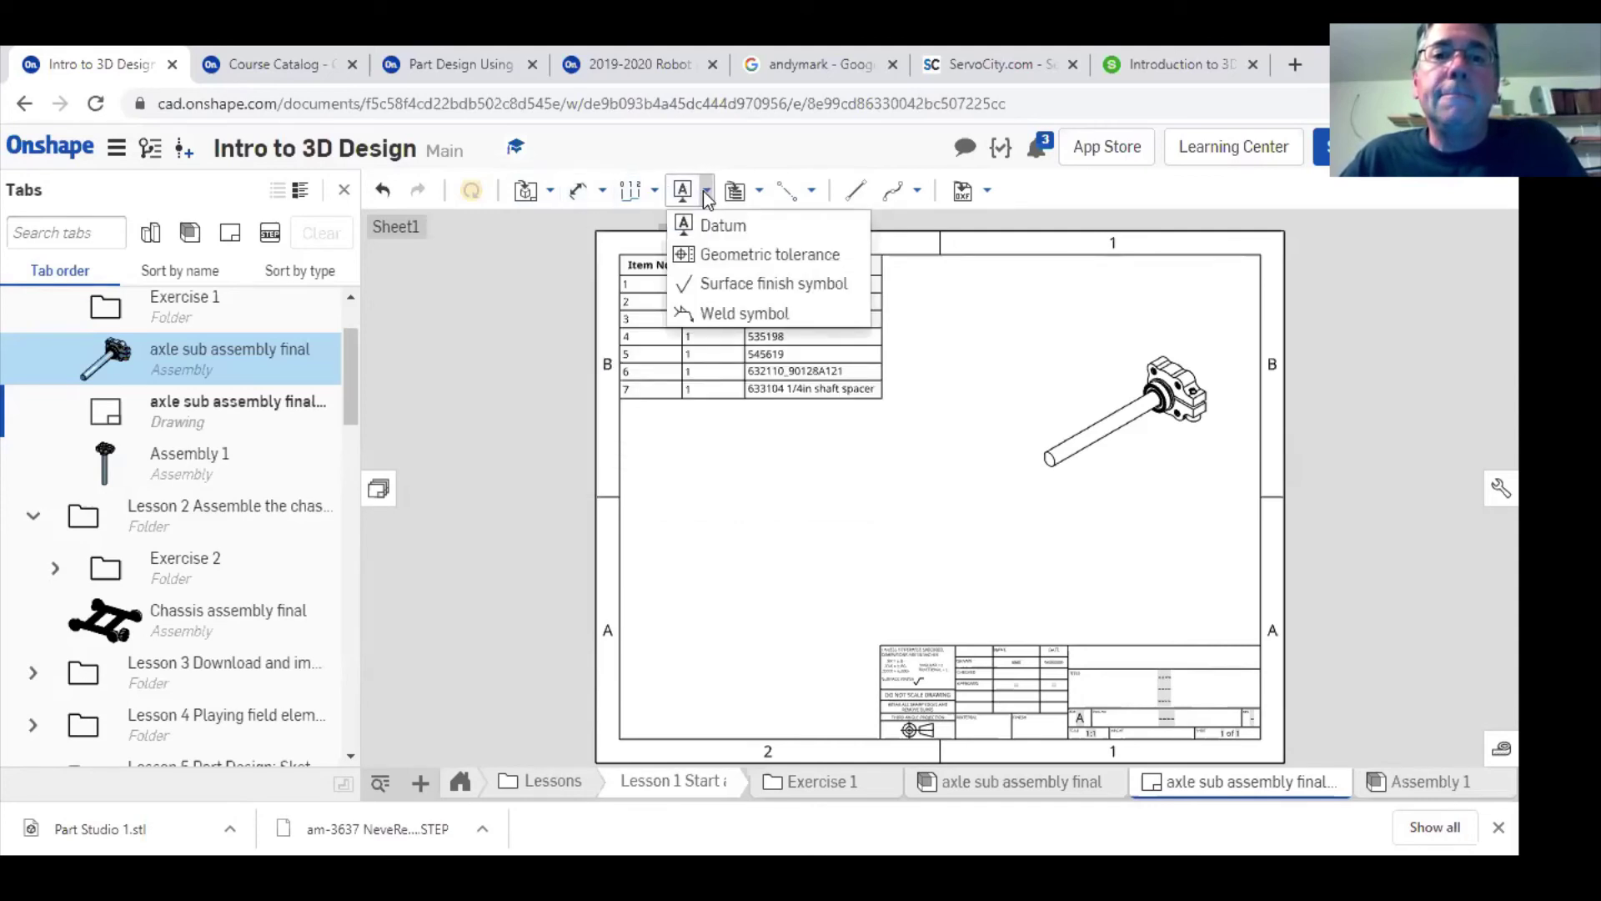
# - Add circular BOM item number callouts for items 1, 5 and 2 to the shaft, mounting block and collar area of the isometric view
pyautogui.click(759, 192)
pyautogui.click(759, 252)
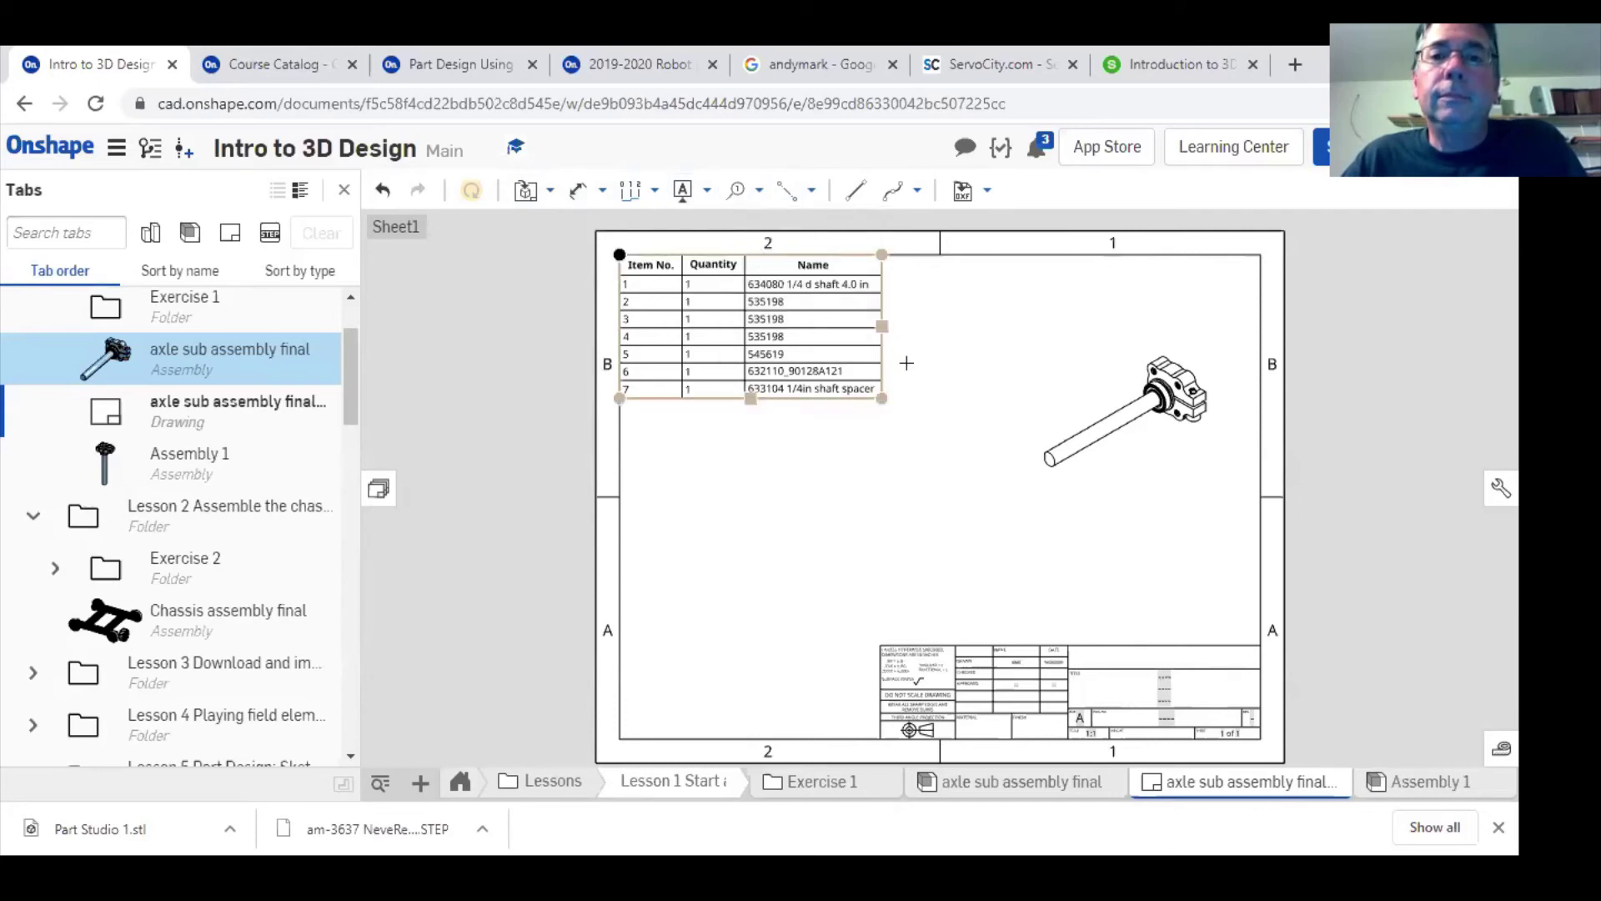
pyautogui.click(1107, 437)
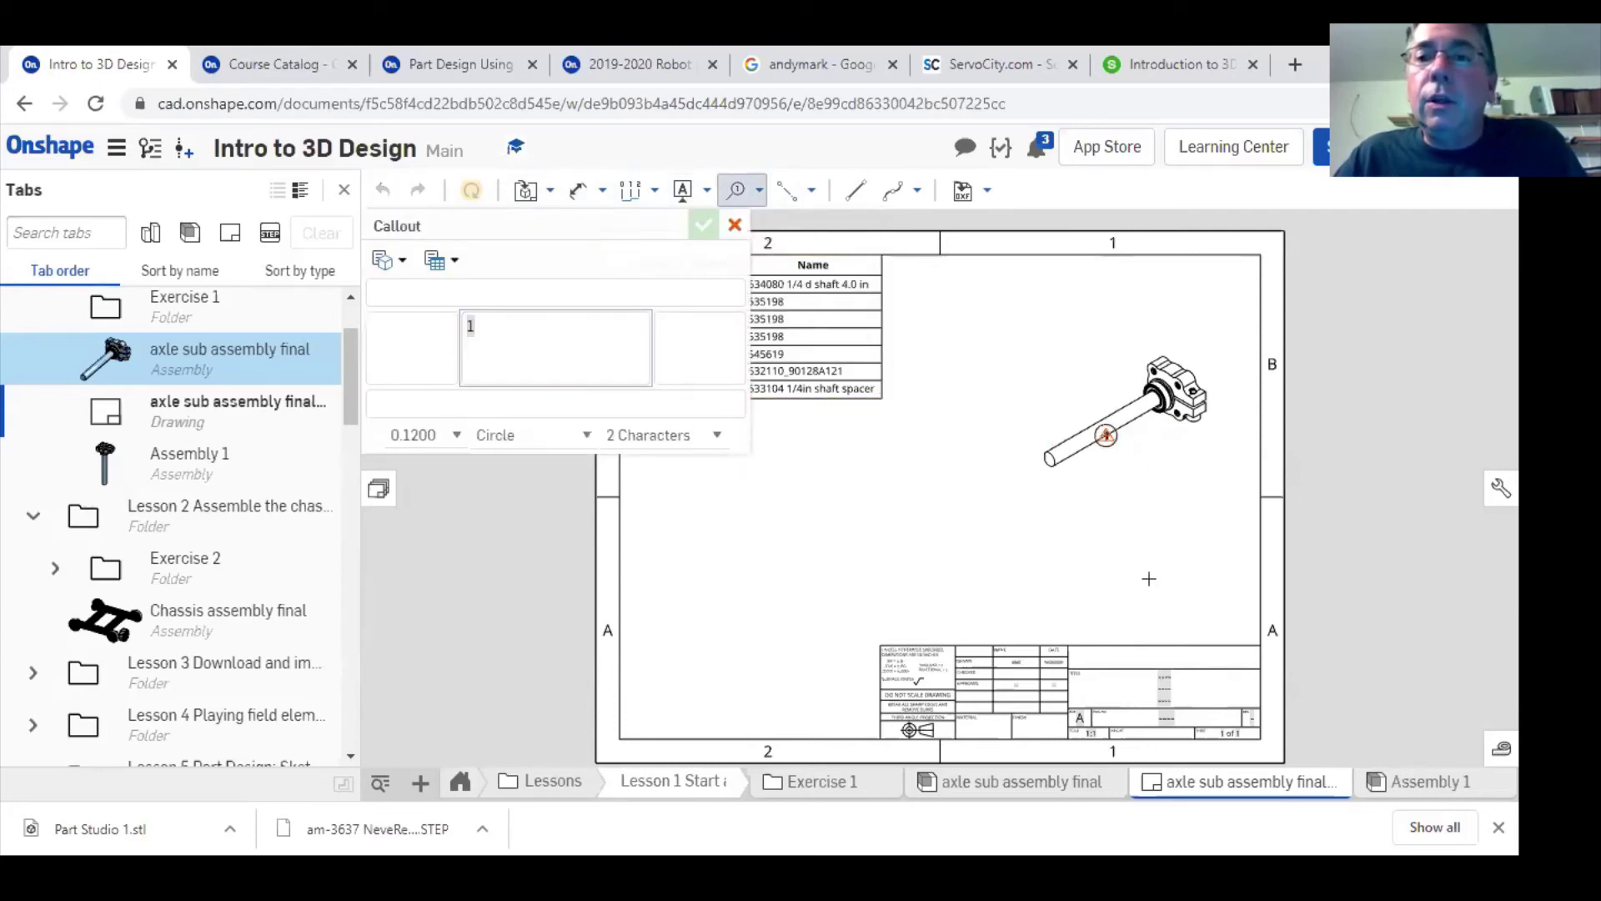
pyautogui.click(1145, 564)
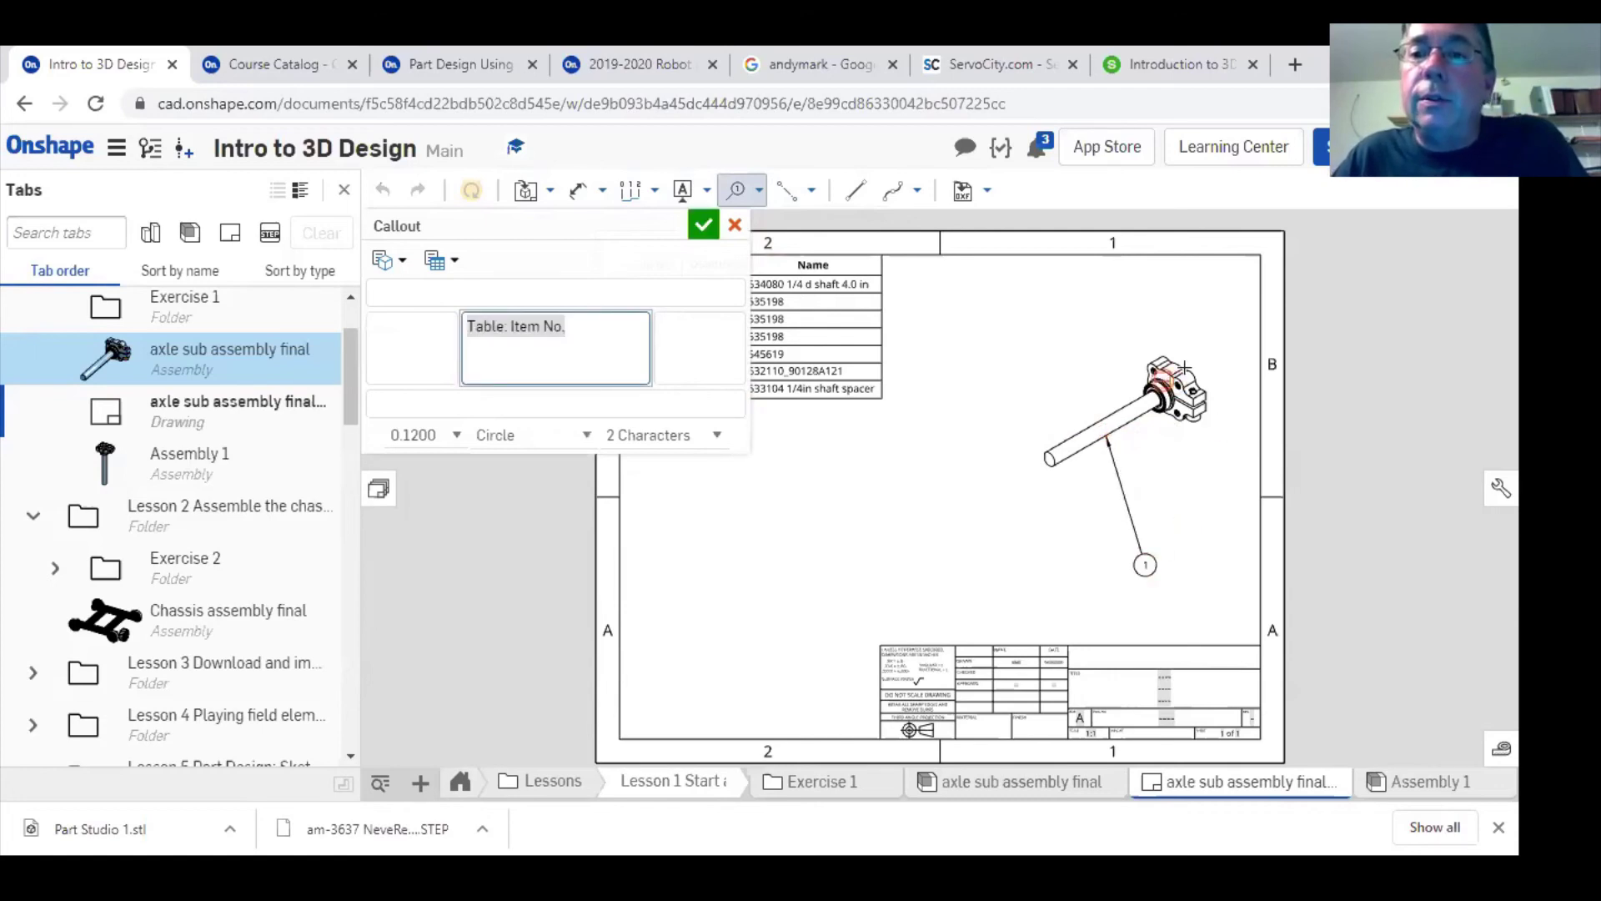
pyautogui.click(1186, 353)
pyautogui.click(1211, 293)
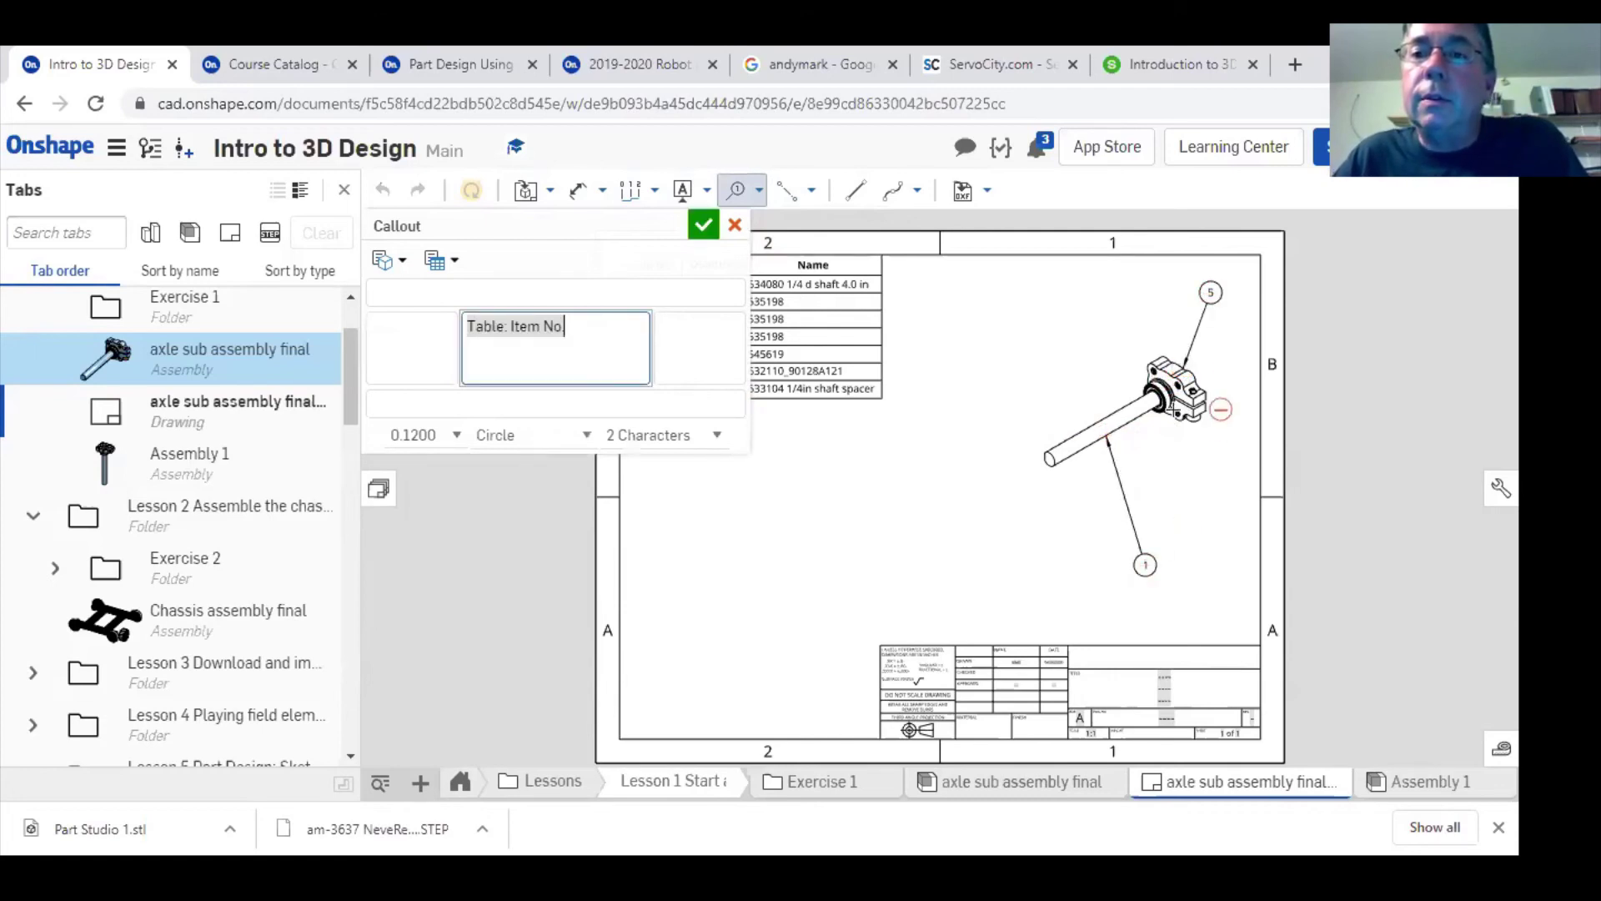
pyautogui.click(1167, 406)
pyautogui.click(1192, 528)
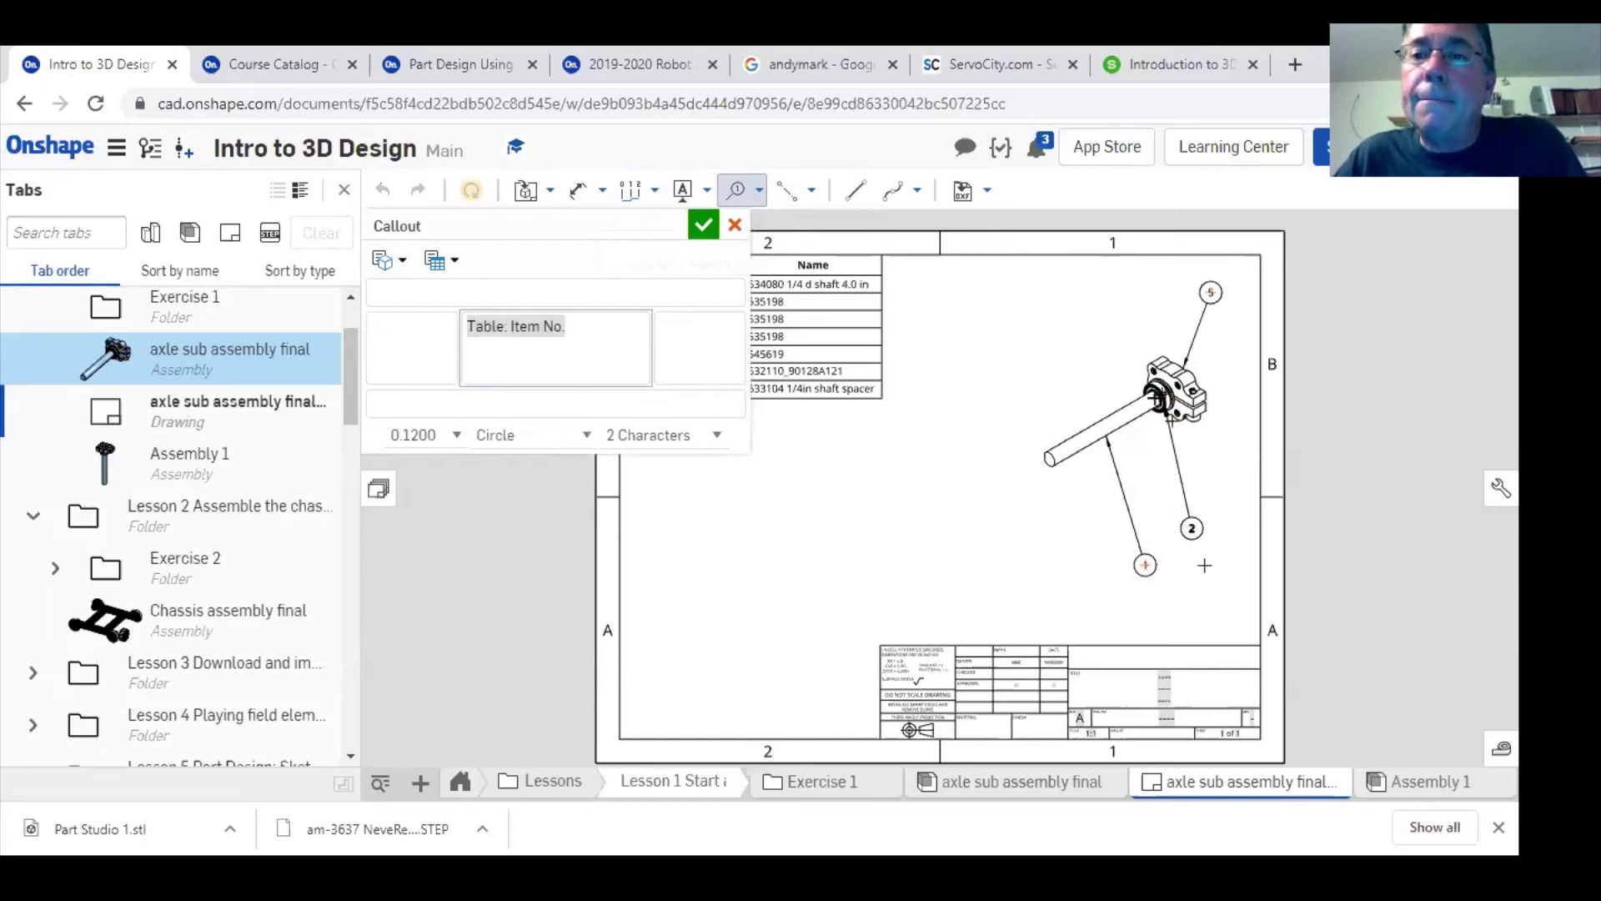
pyautogui.click(702, 227)
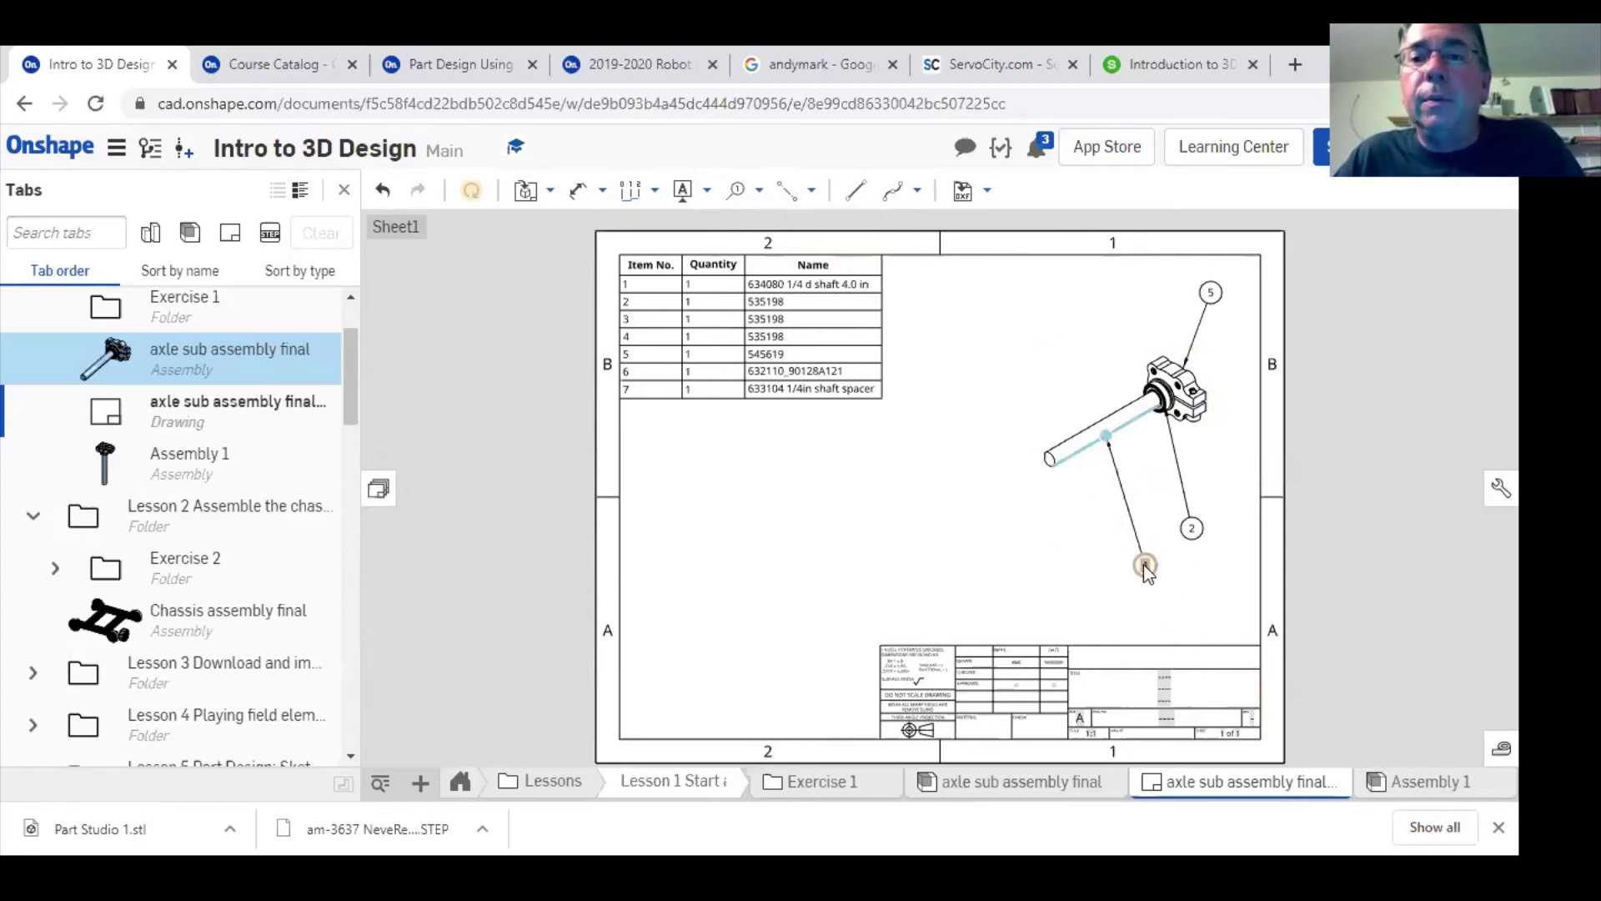
pyautogui.click(766, 387)
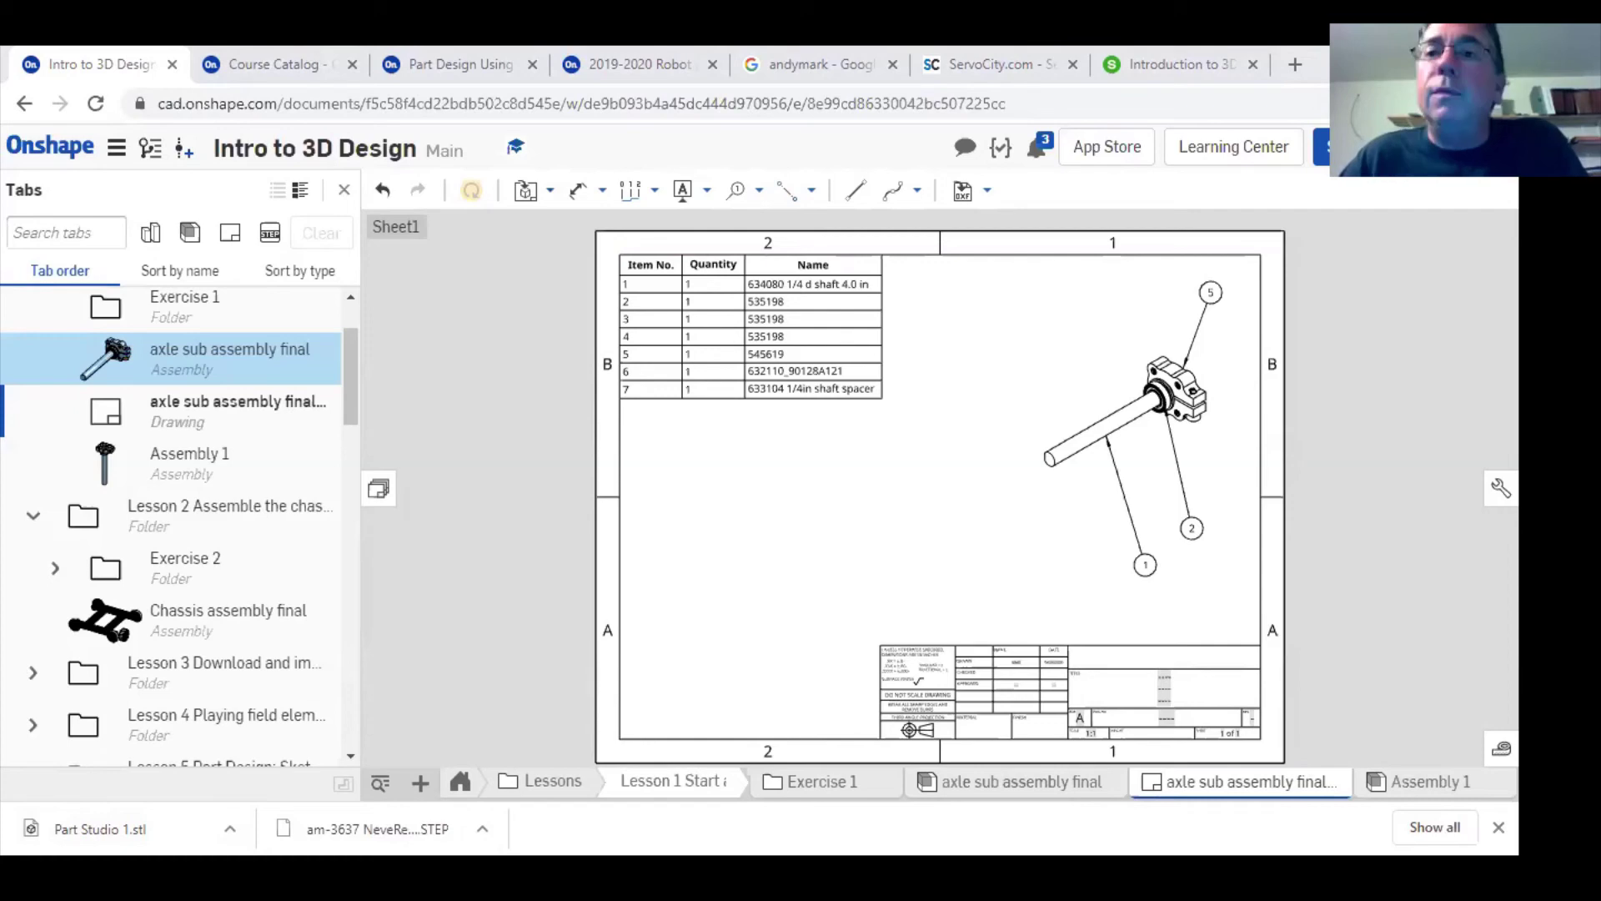
# - Switch to the Slido Q&A page and read through the popular audience questions
pyautogui.hotkey('ctrl', '9')
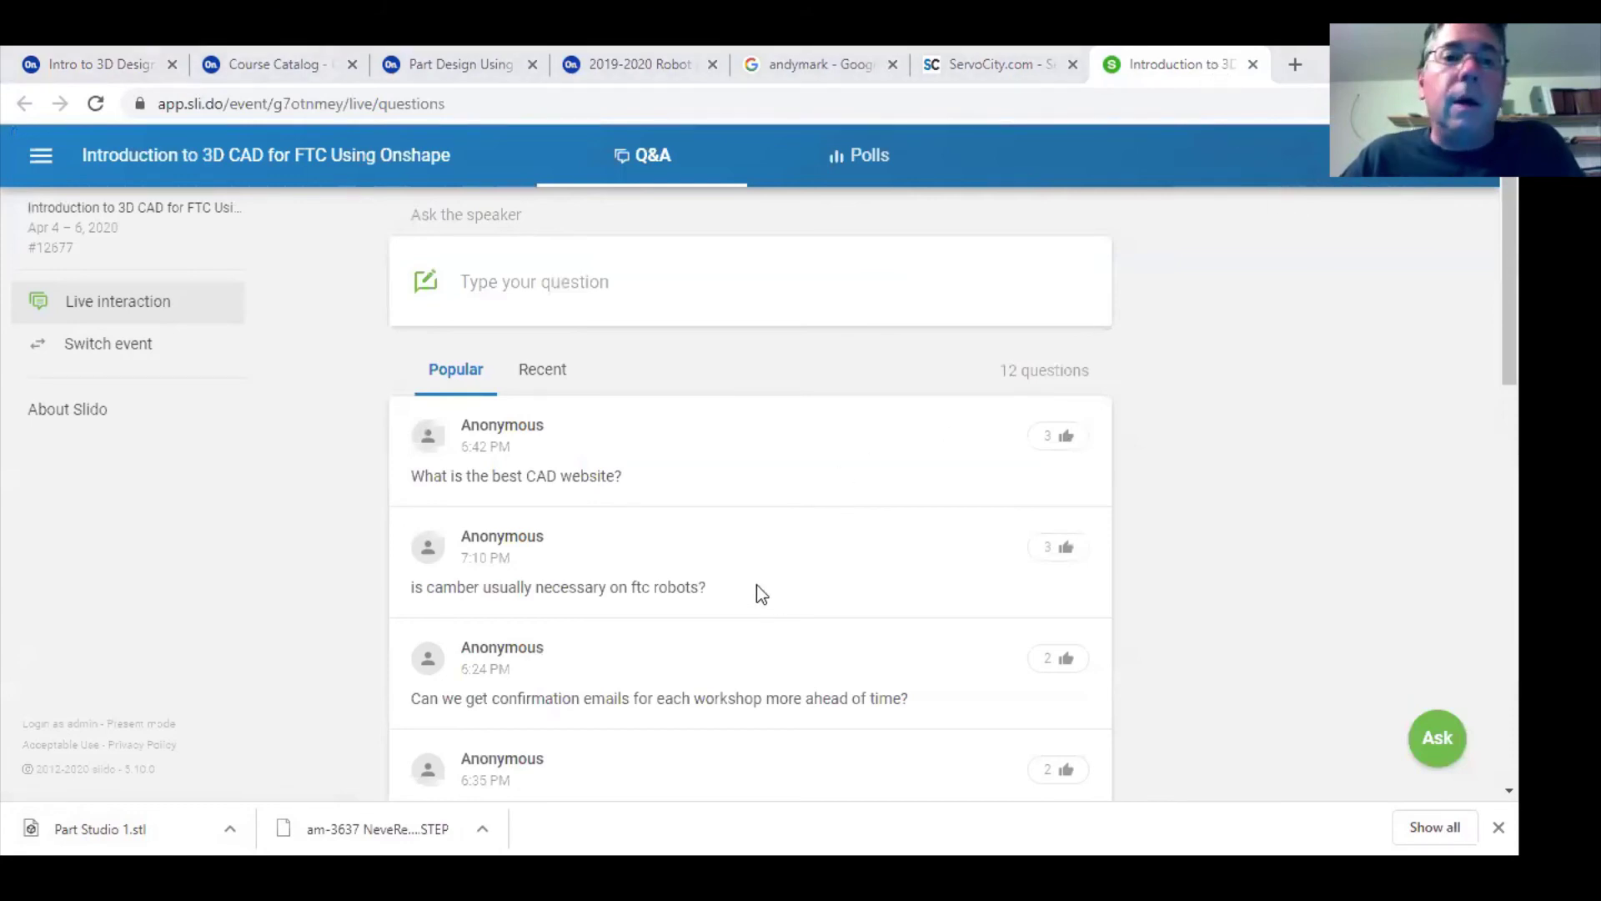
pyautogui.scroll(-1, 598, 528)
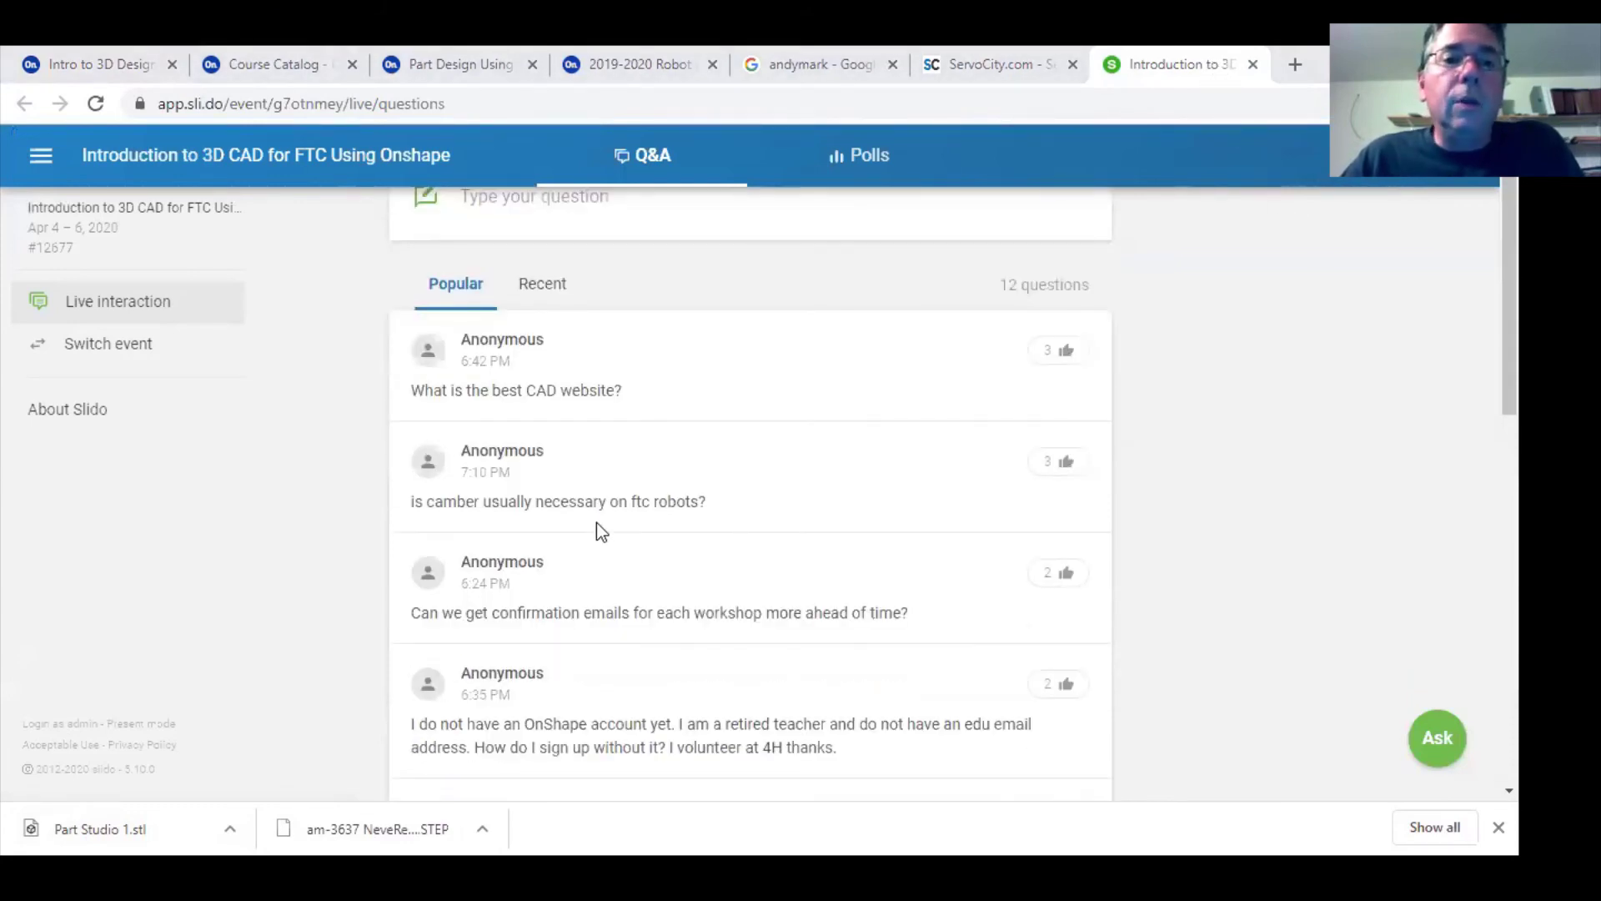
pyautogui.scroll(1, 597, 522)
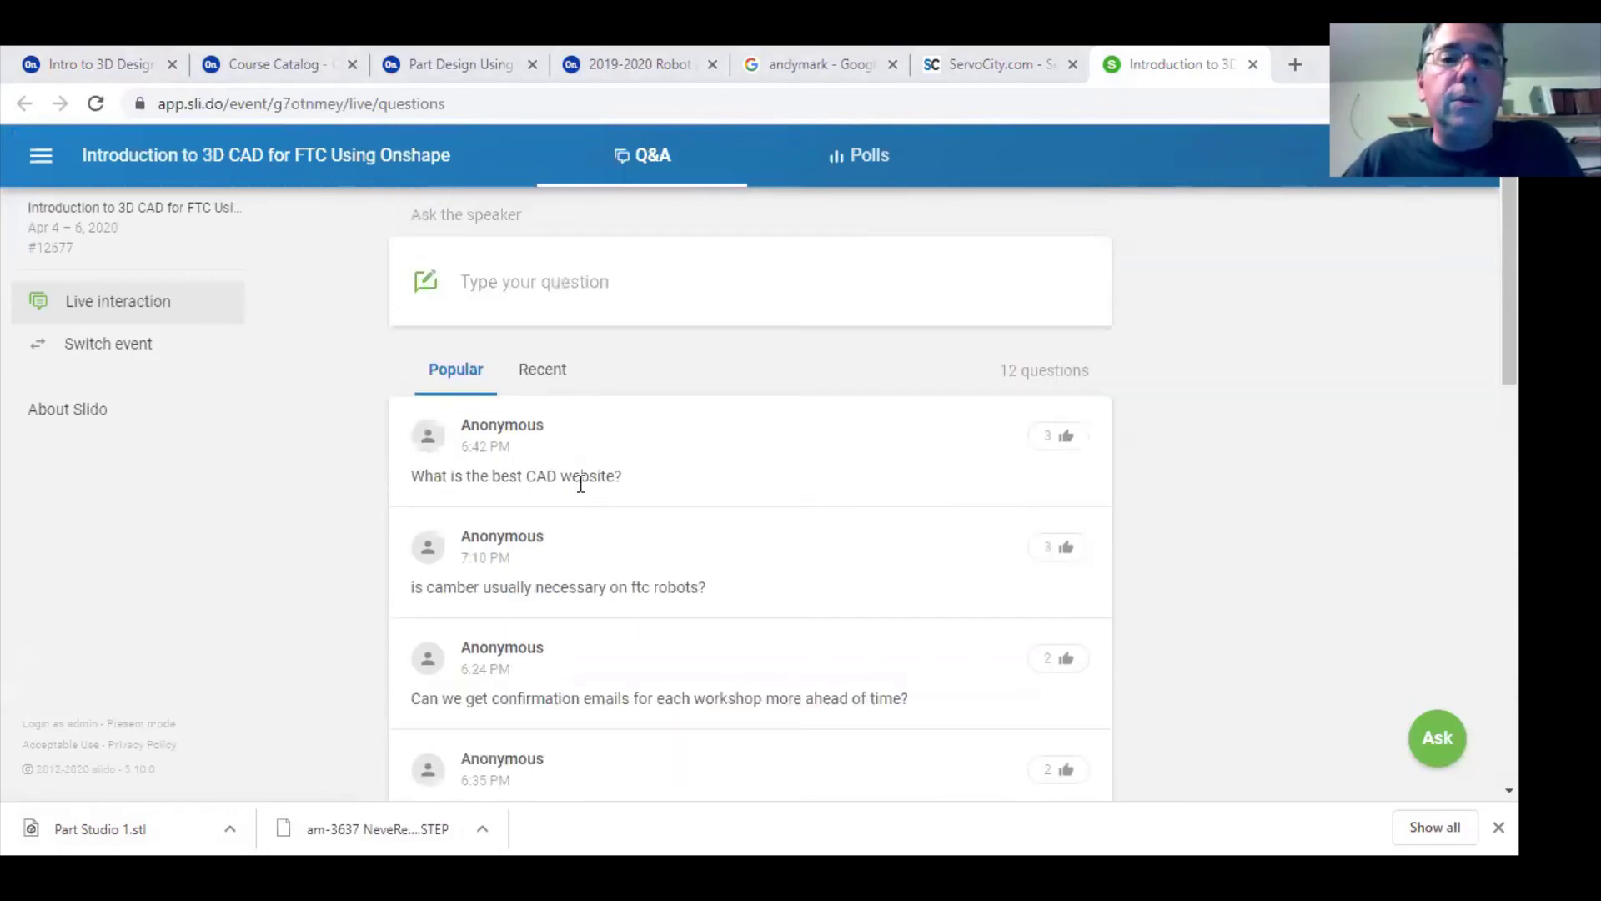
pyautogui.scroll(-1, 581, 484)
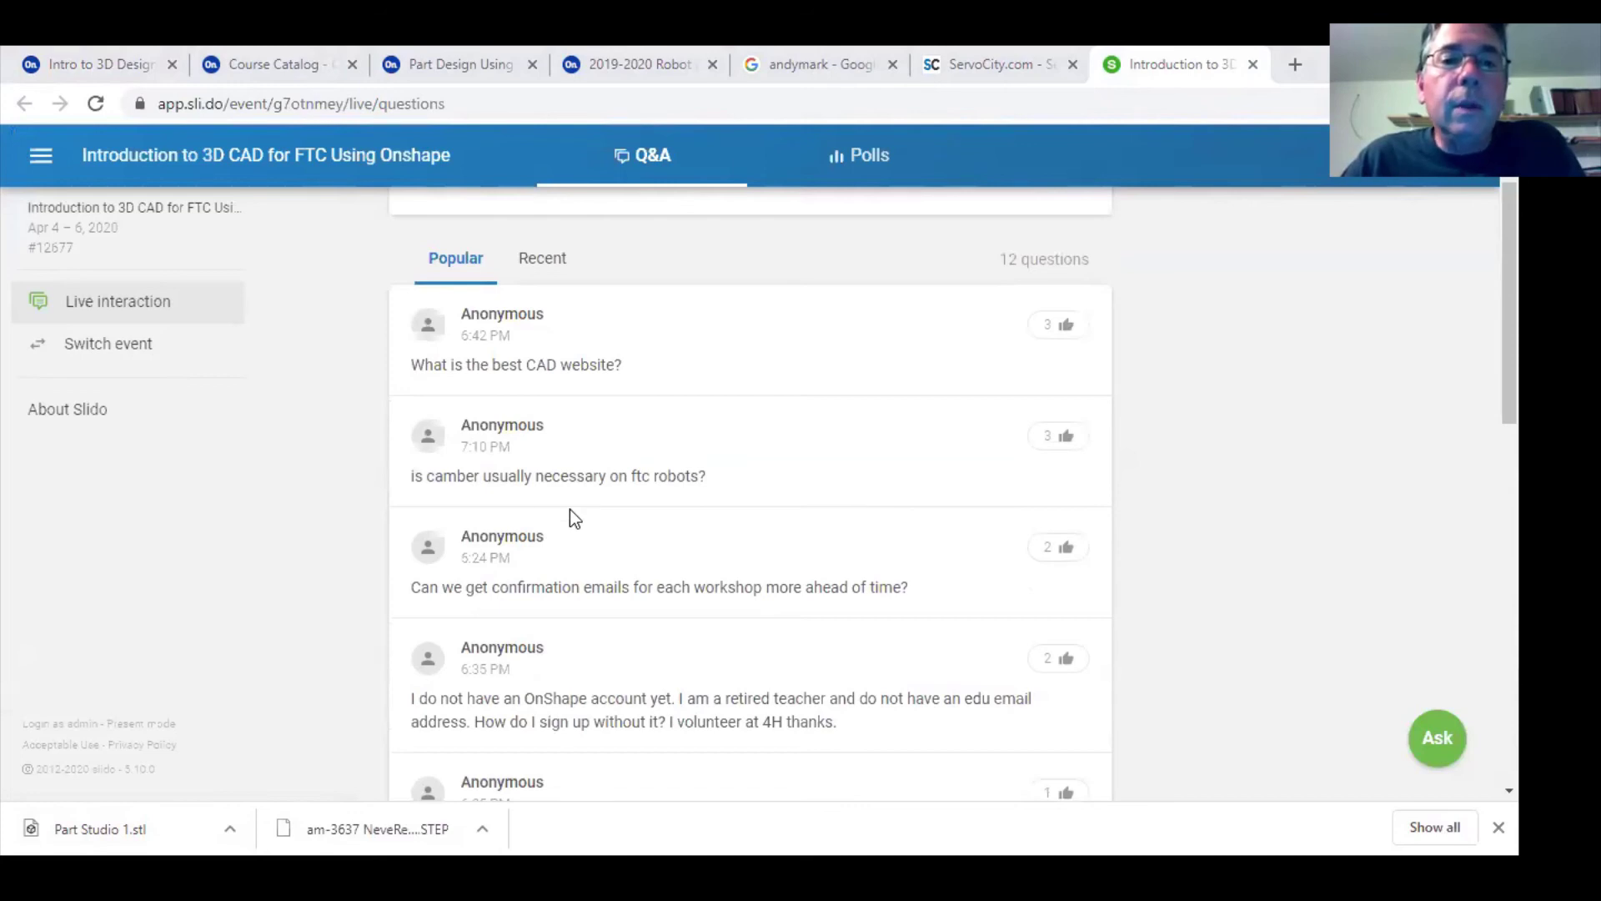
pyautogui.scroll(-3, 450, 494)
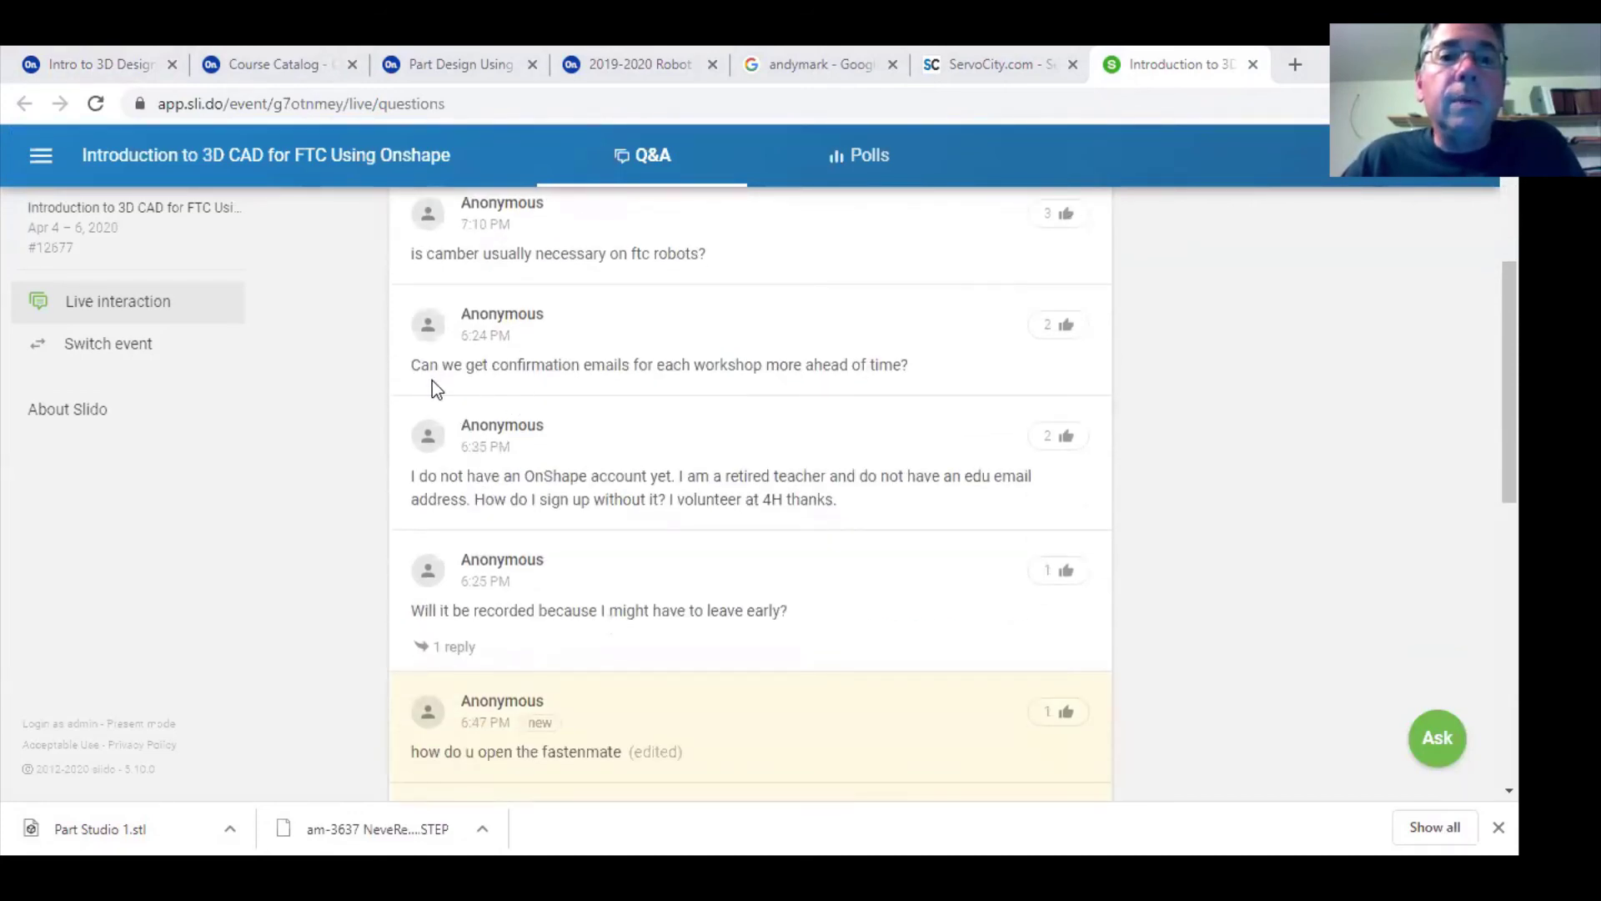
pyautogui.scroll(-2, 432, 380)
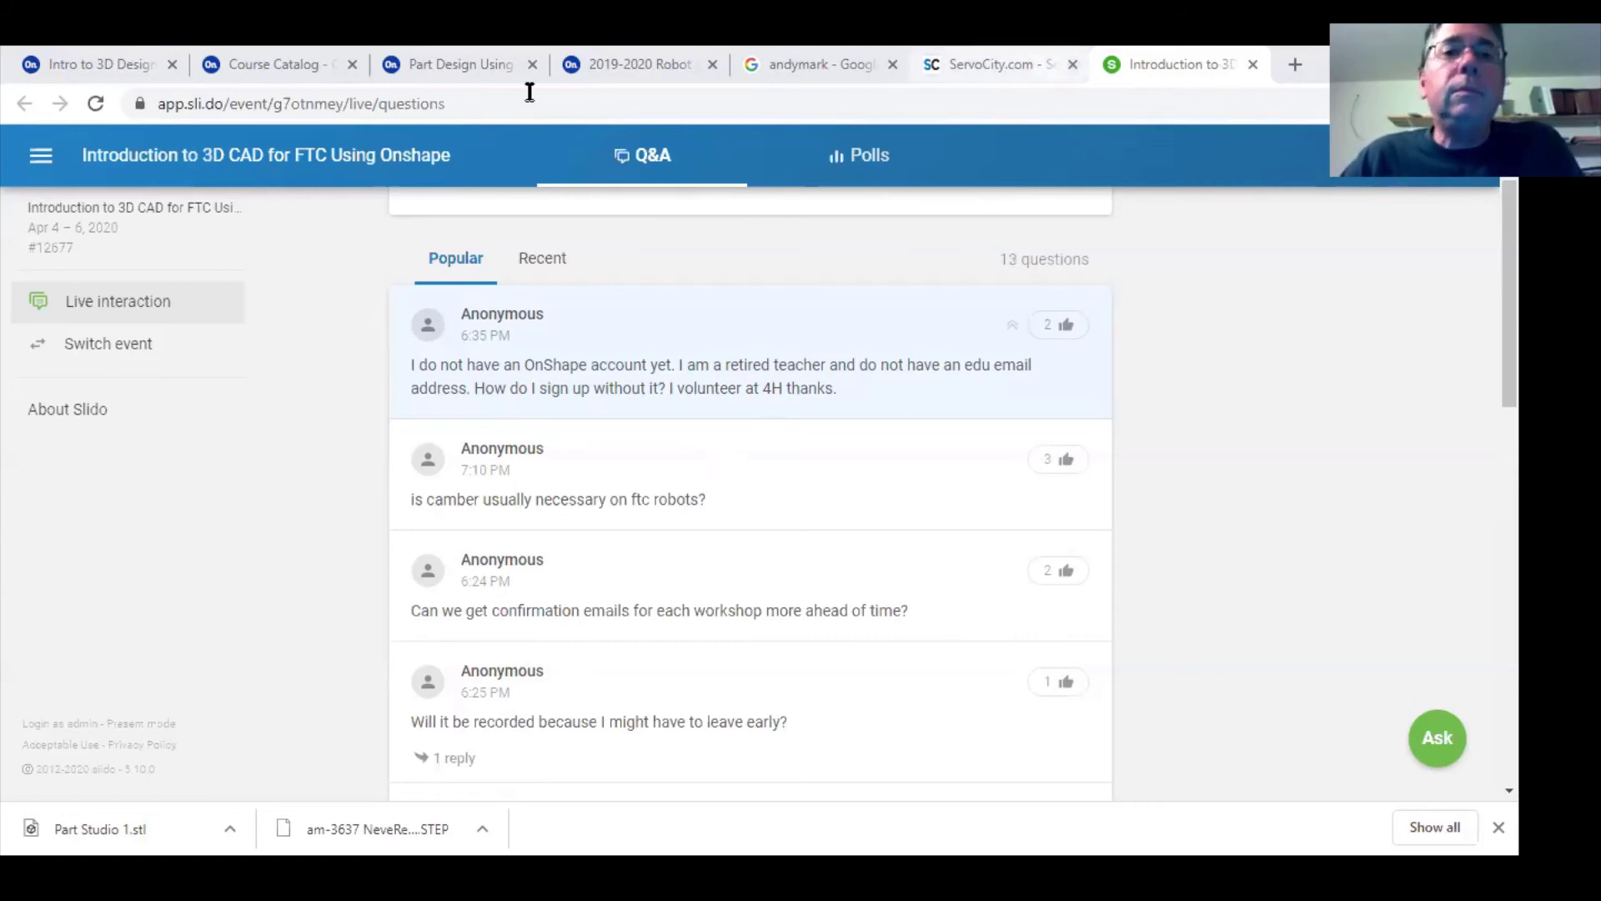
# - Open the Onshape Educational Plan page at onshape.com/education-plan in a new browser tab
pyautogui.hotkey('ctrl', 'shift', 'Tab')
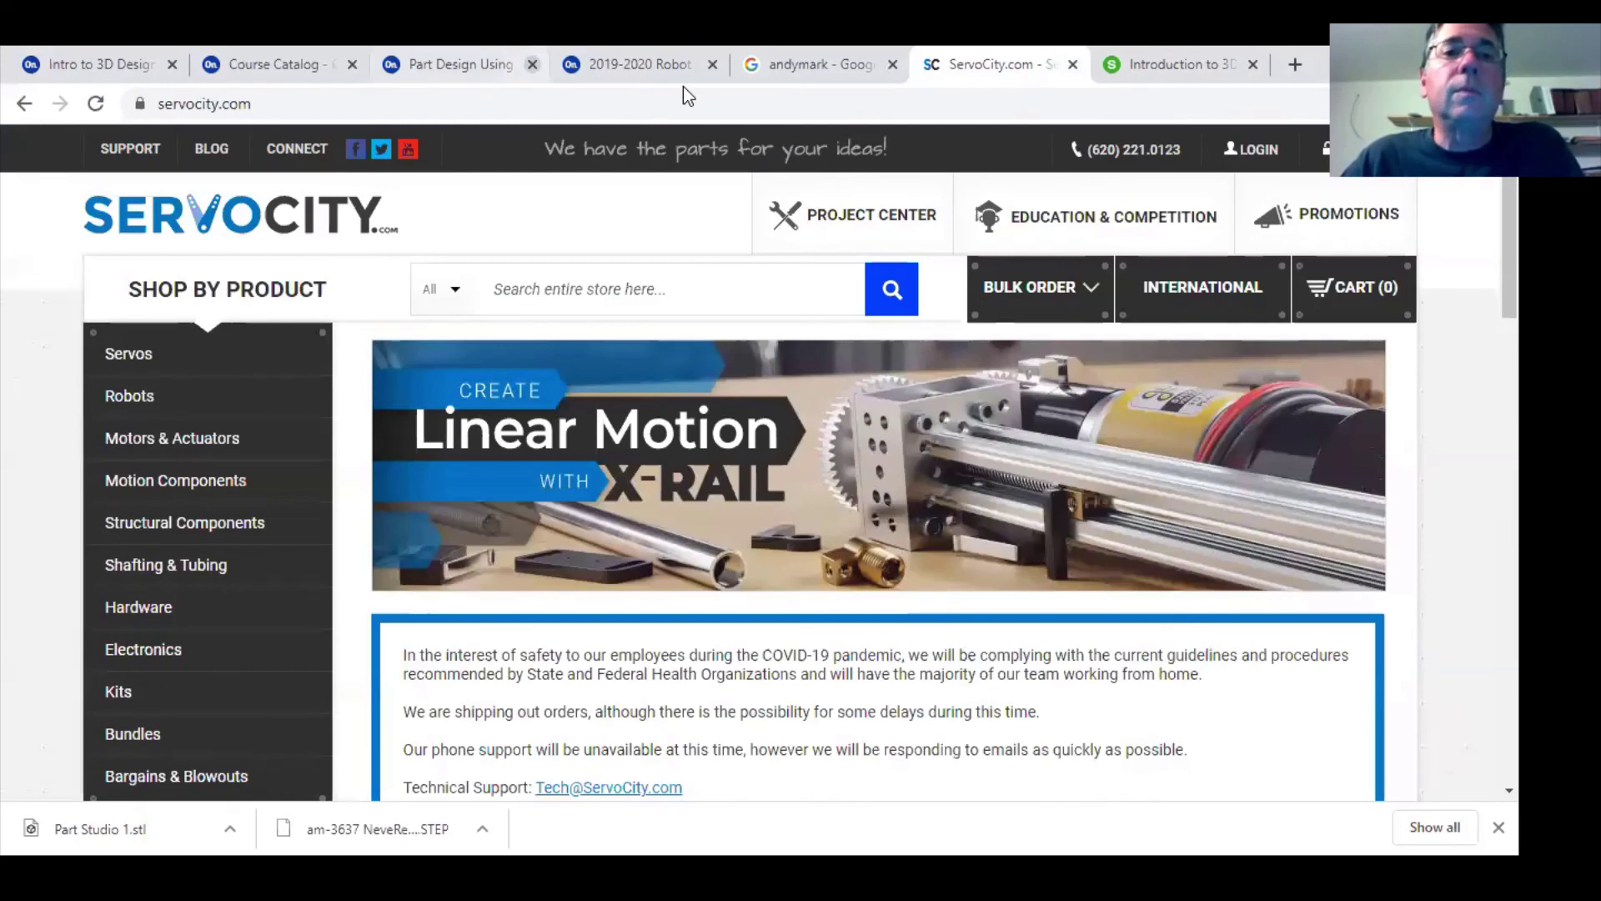
pyautogui.click(659, 66)
pyautogui.click(1292, 67)
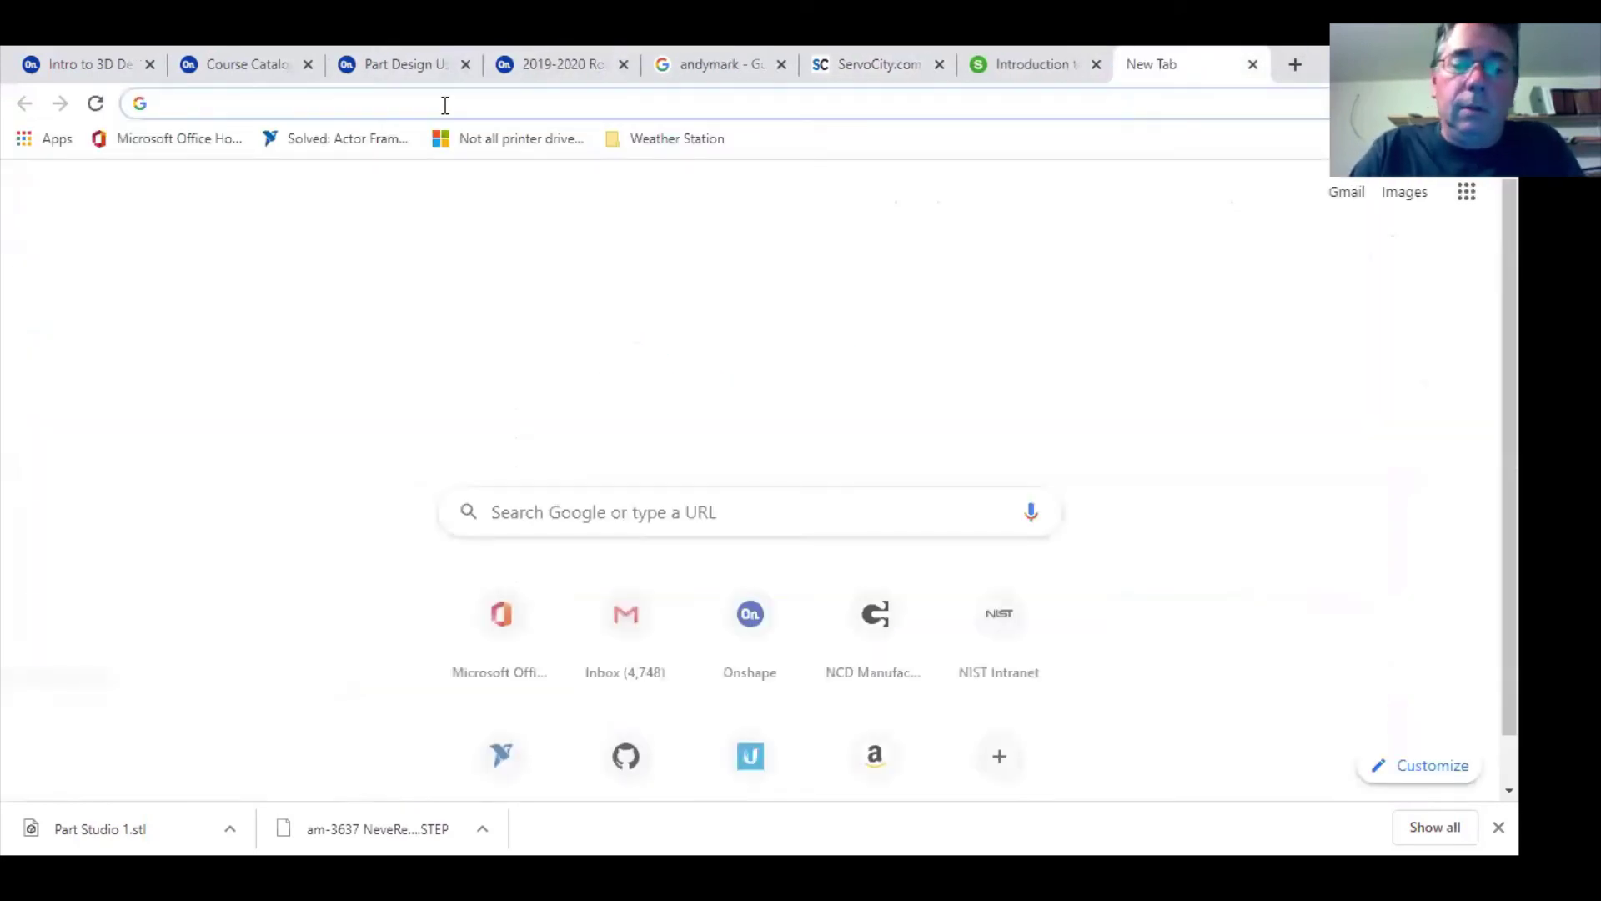
pyautogui.write('onshape.com')
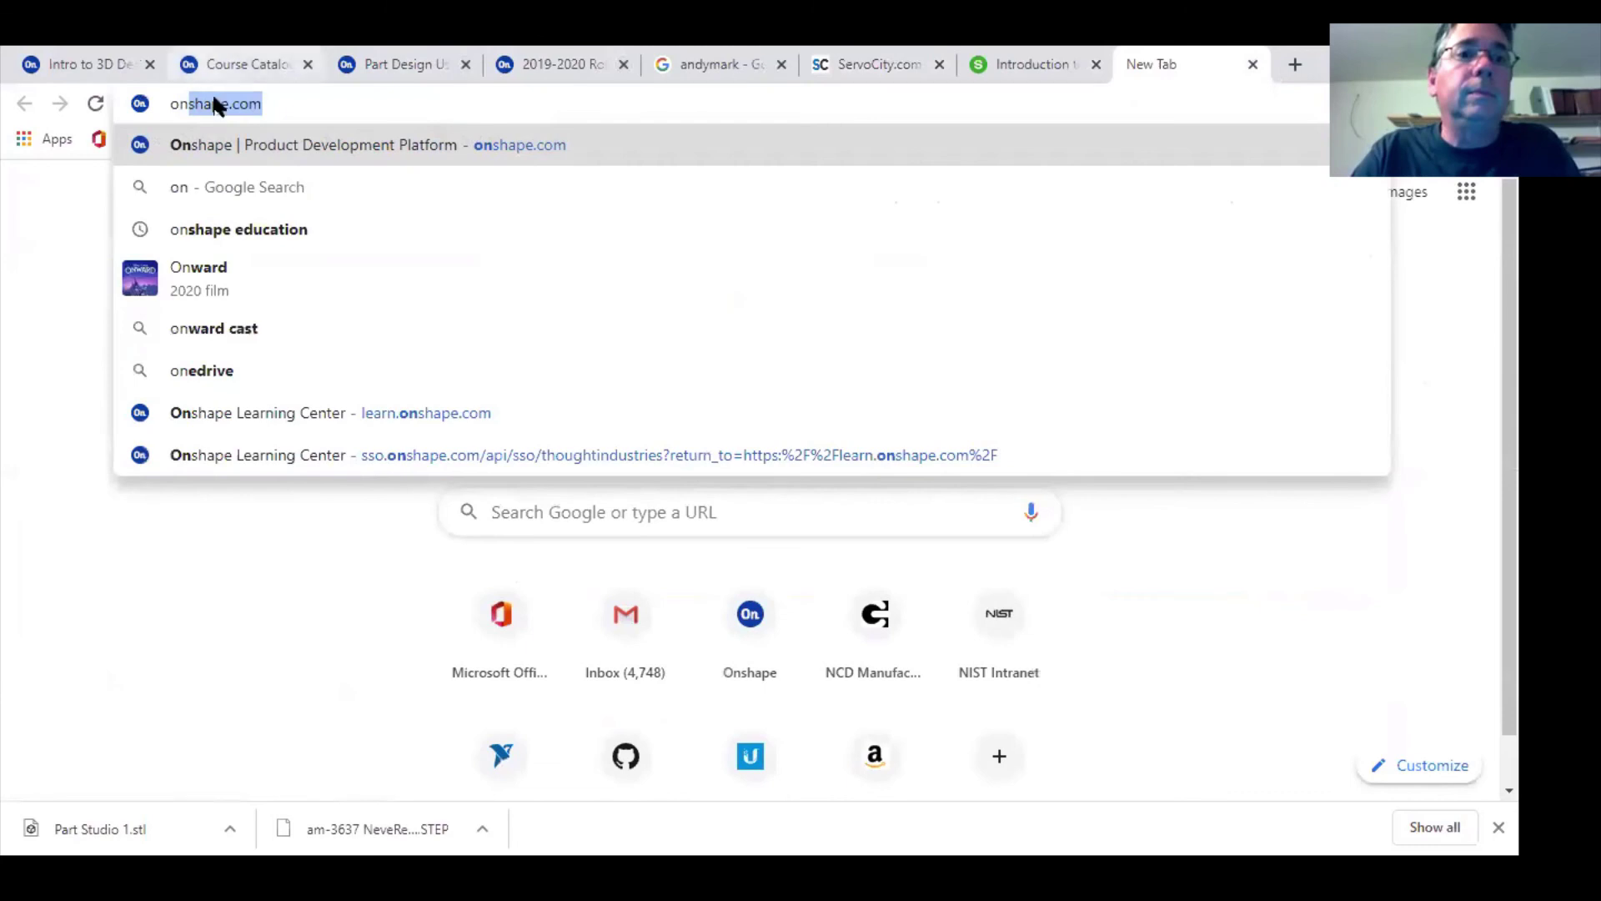
pyautogui.click(298, 101)
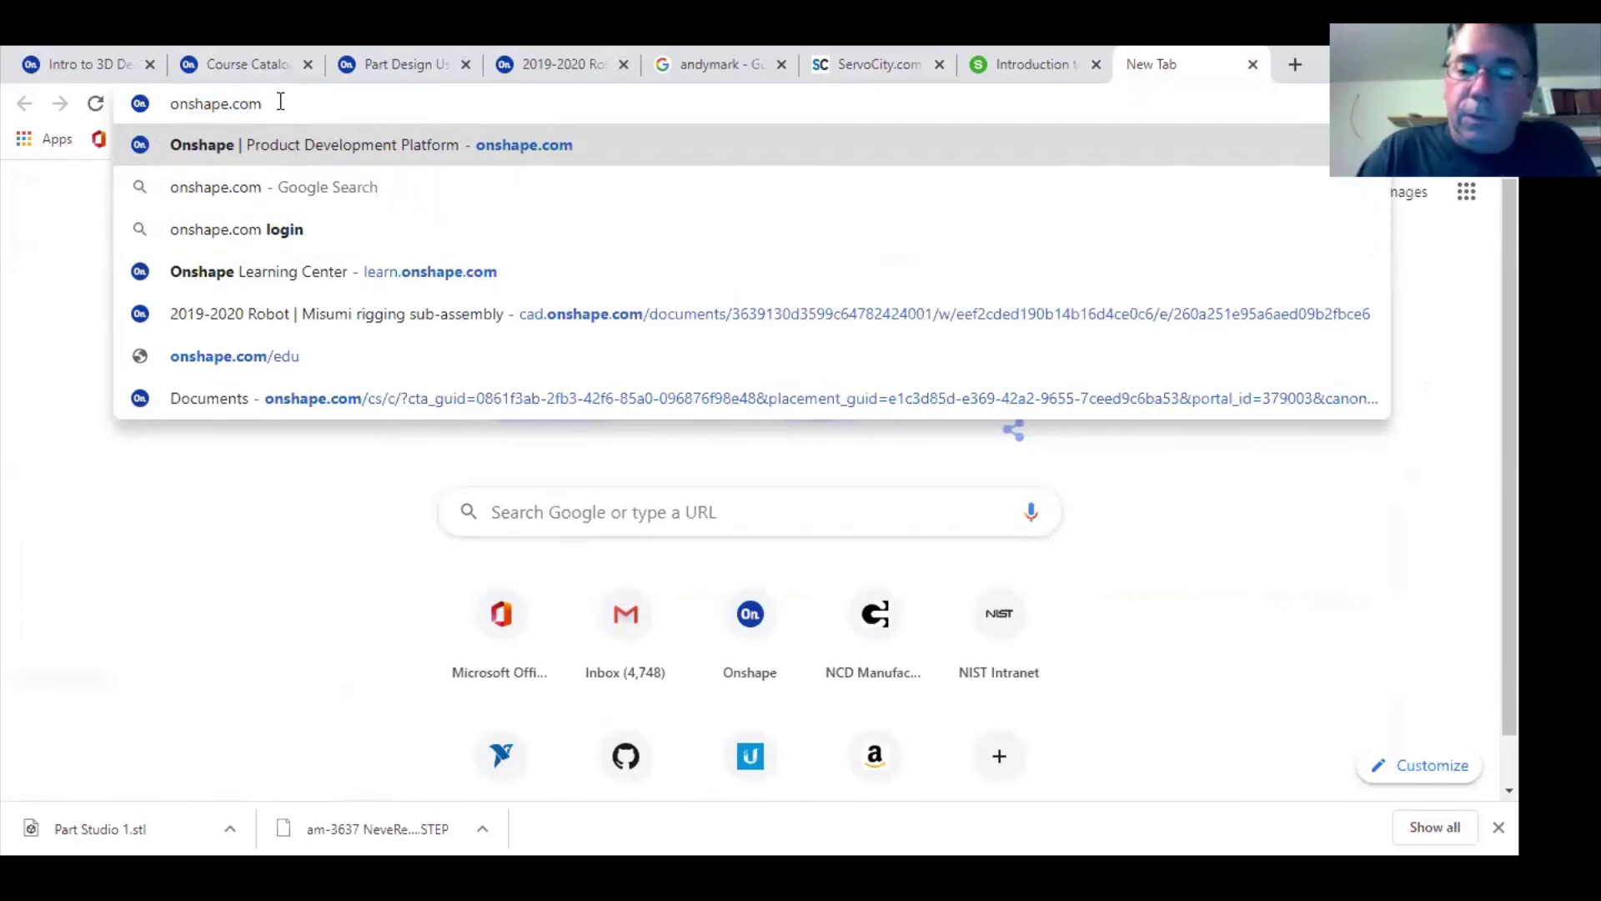
pyautogui.write('/ed')
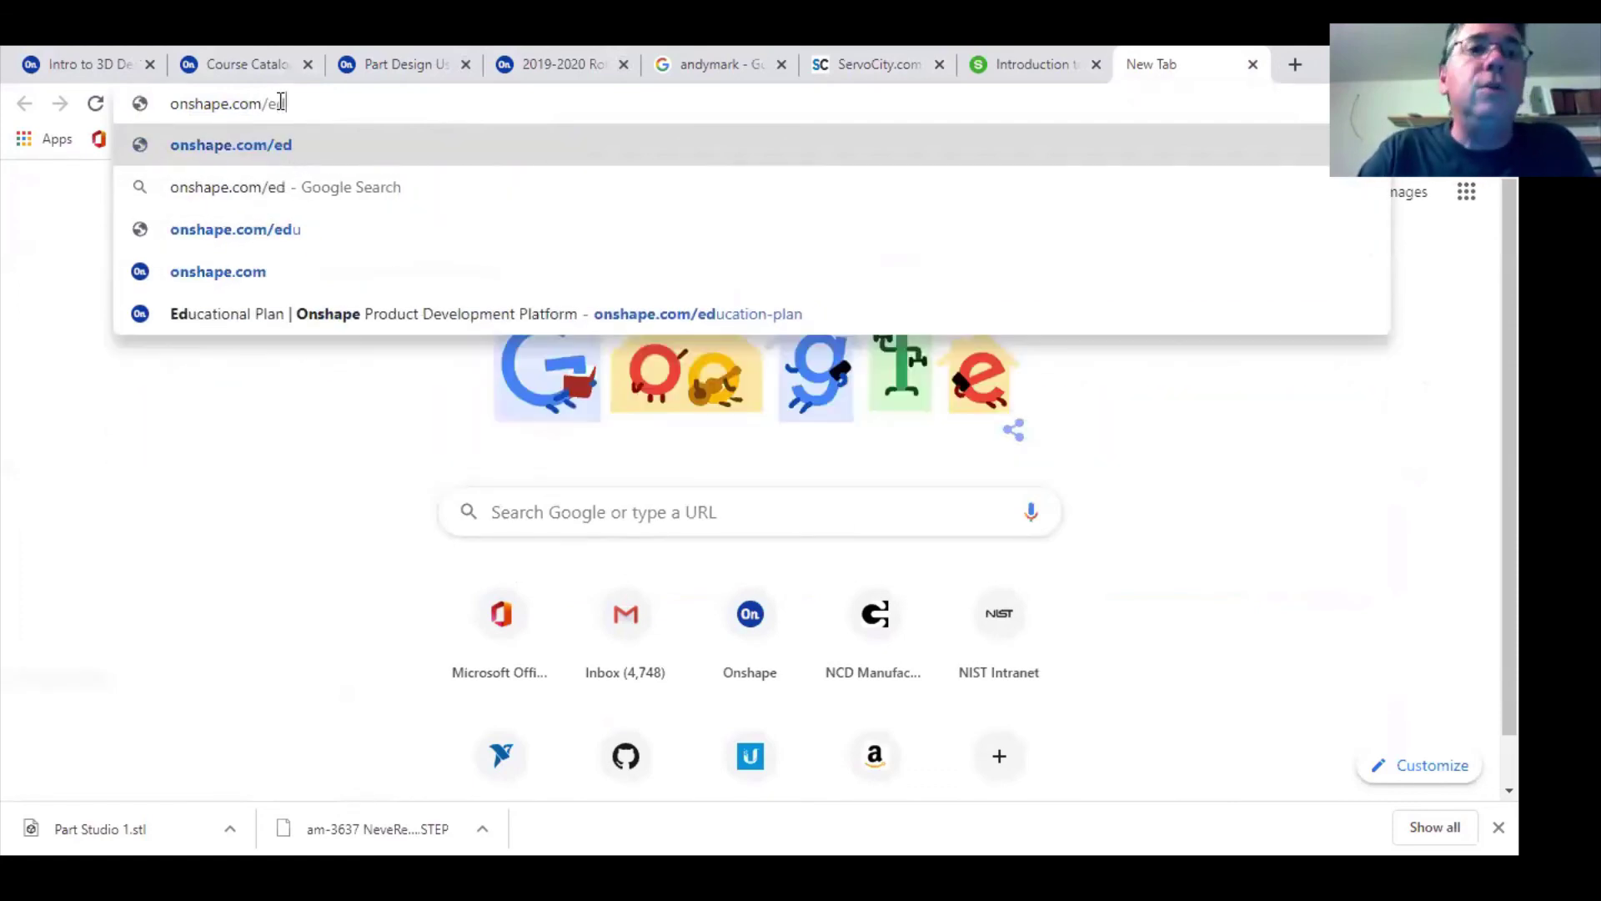
pyautogui.write('uca')
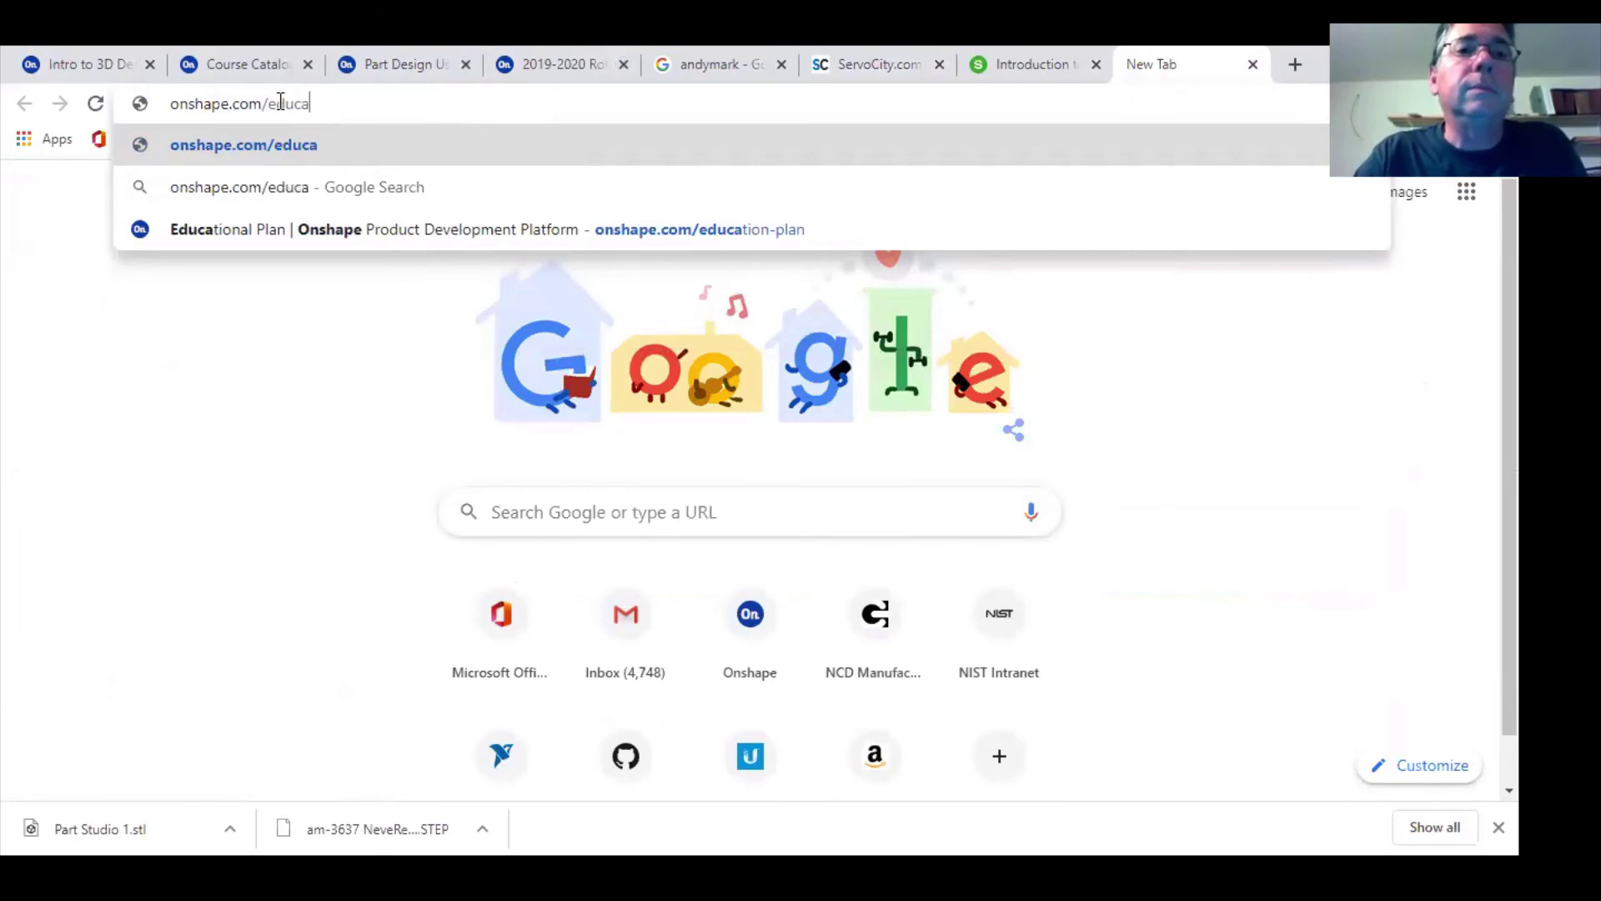
pyautogui.click(173, 240)
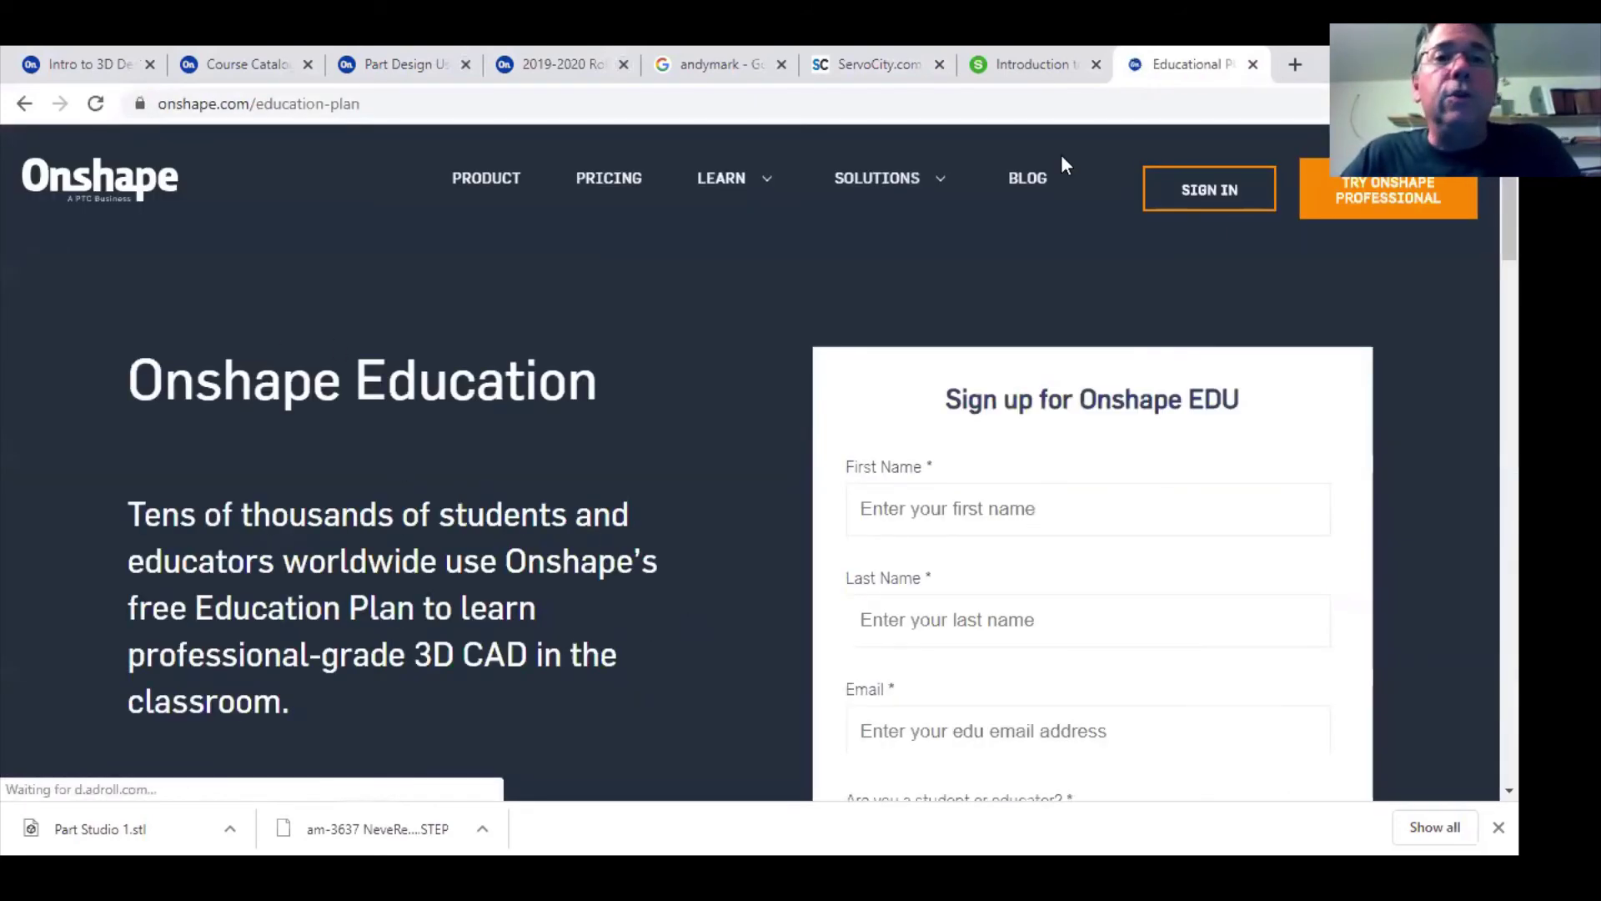
# - Return to the Slido Q&A page and read the remaining audience questions down to the end of the popular list
pyautogui.click(1032, 64)
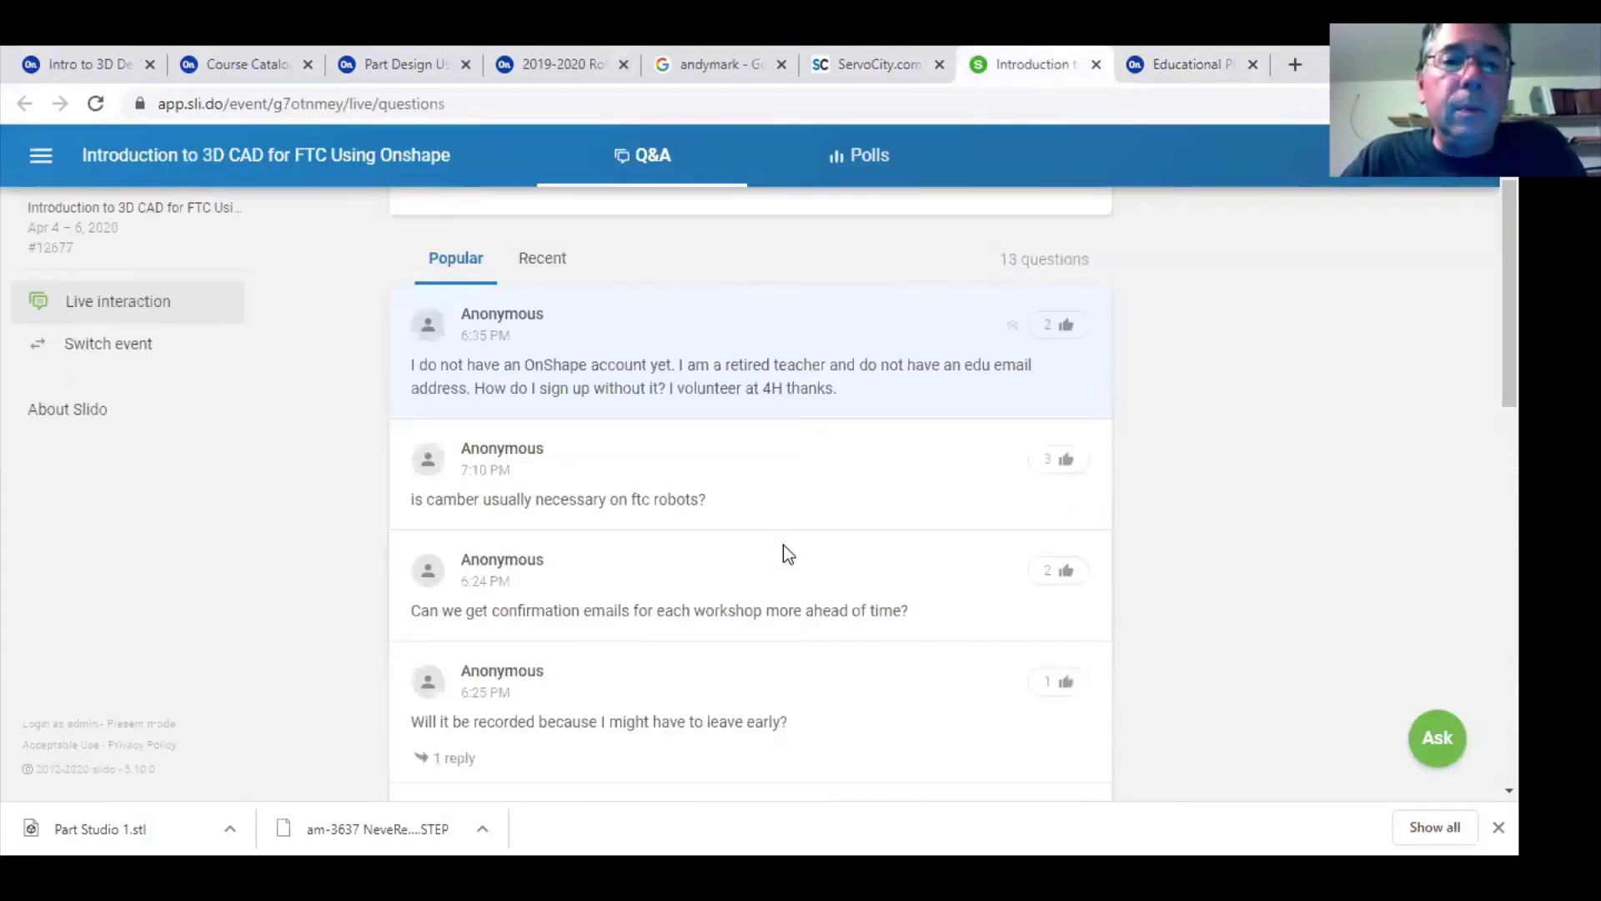
pyautogui.scroll(-3, 783, 544)
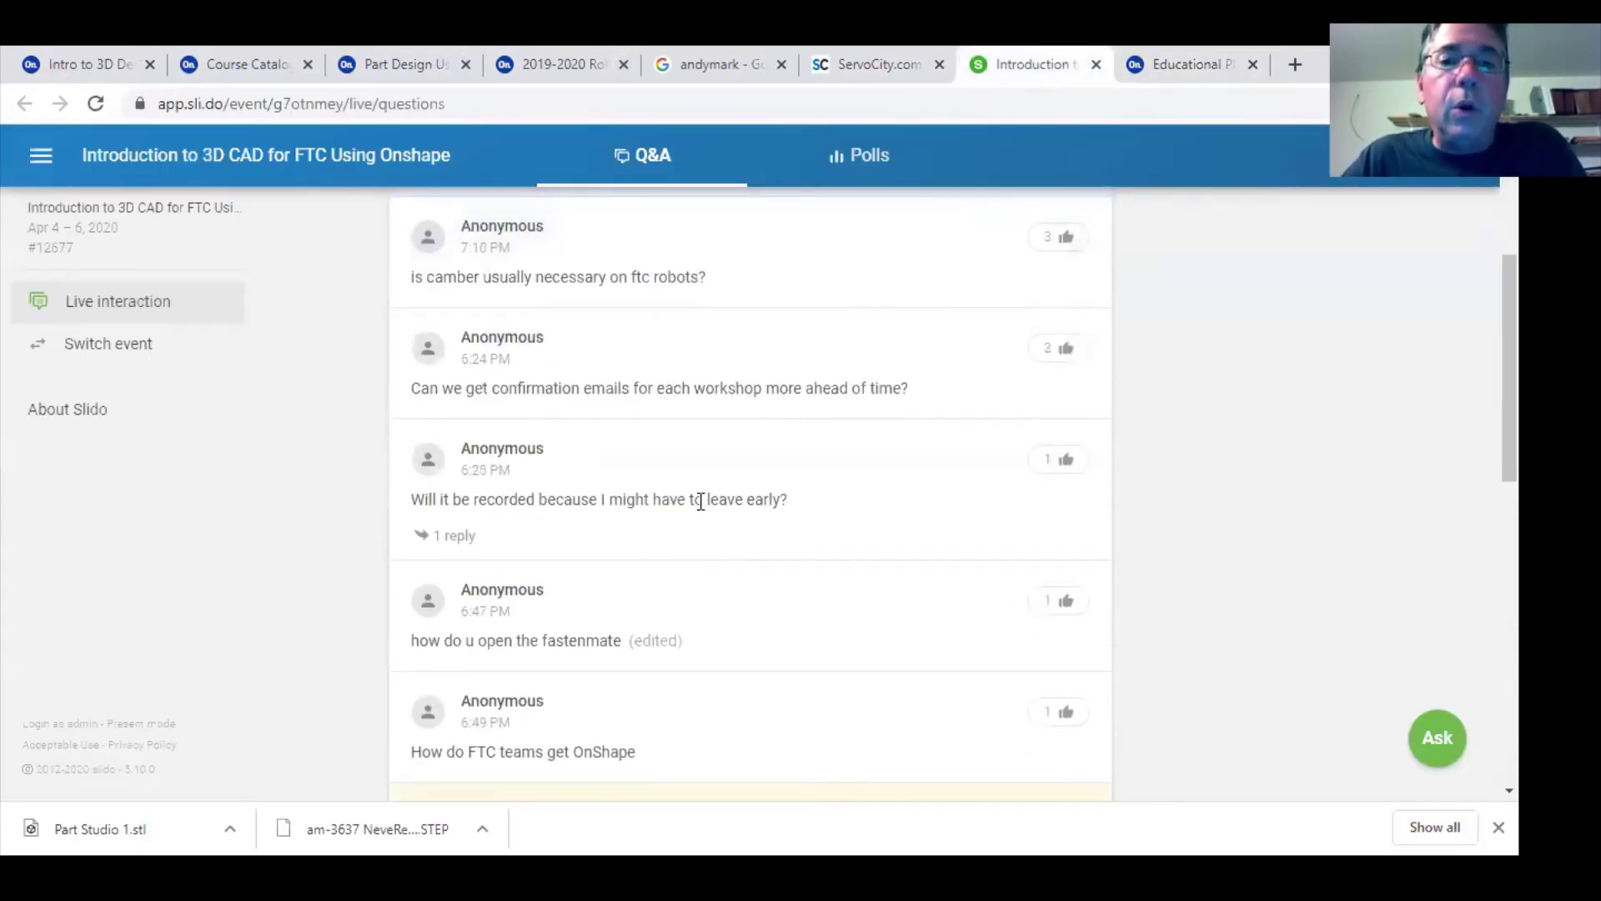
pyautogui.scroll(-1, 598, 503)
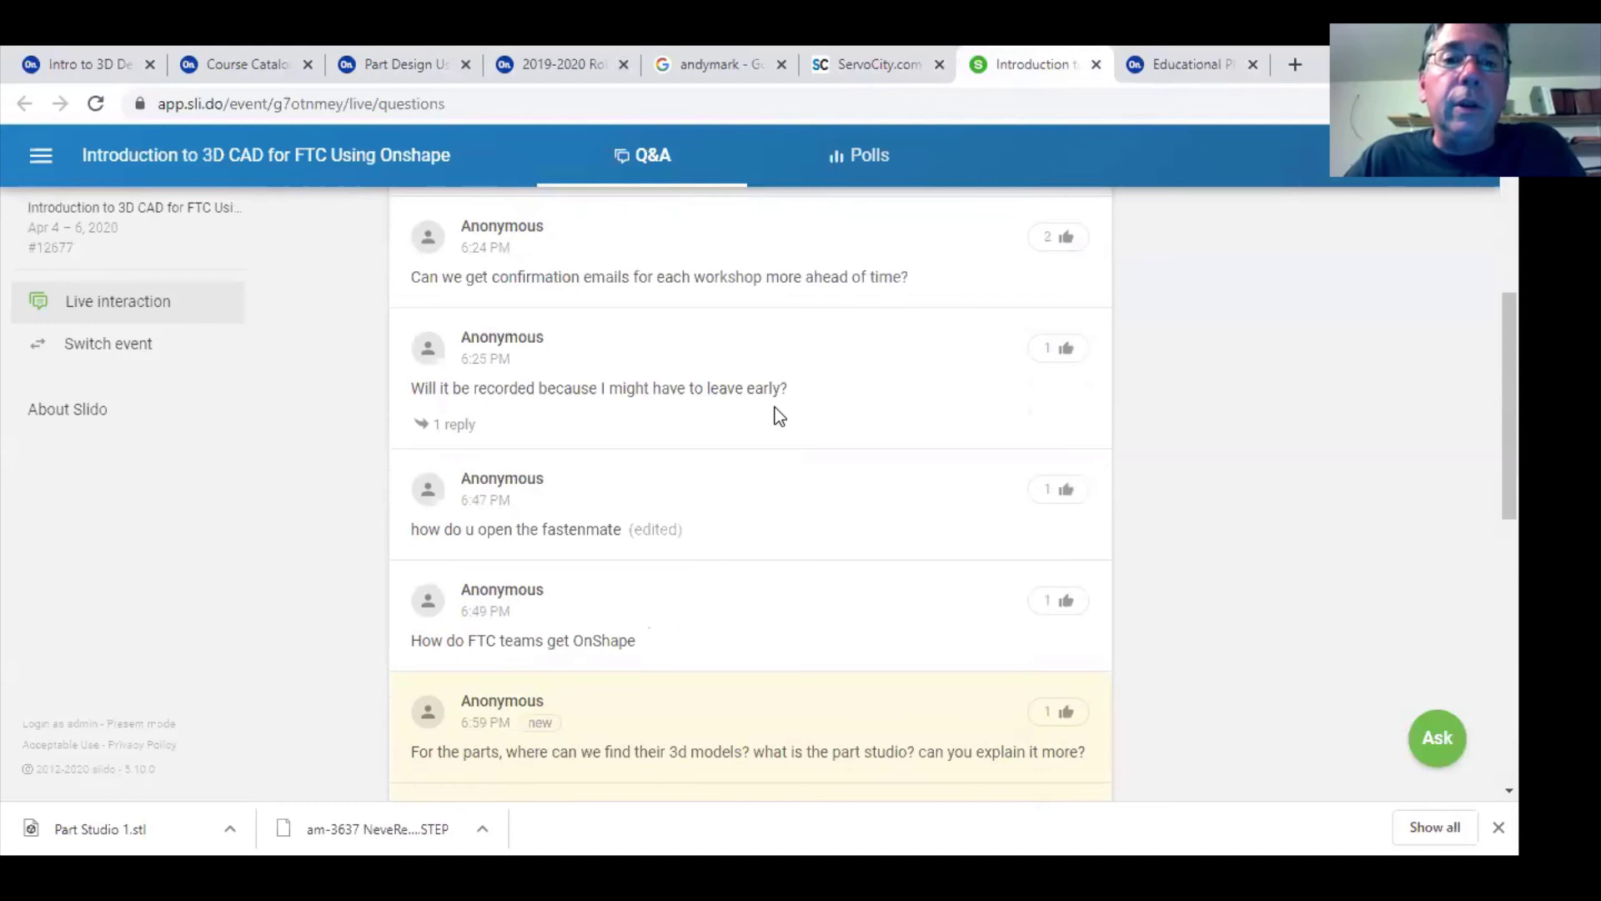
pyautogui.scroll(-1, 572, 444)
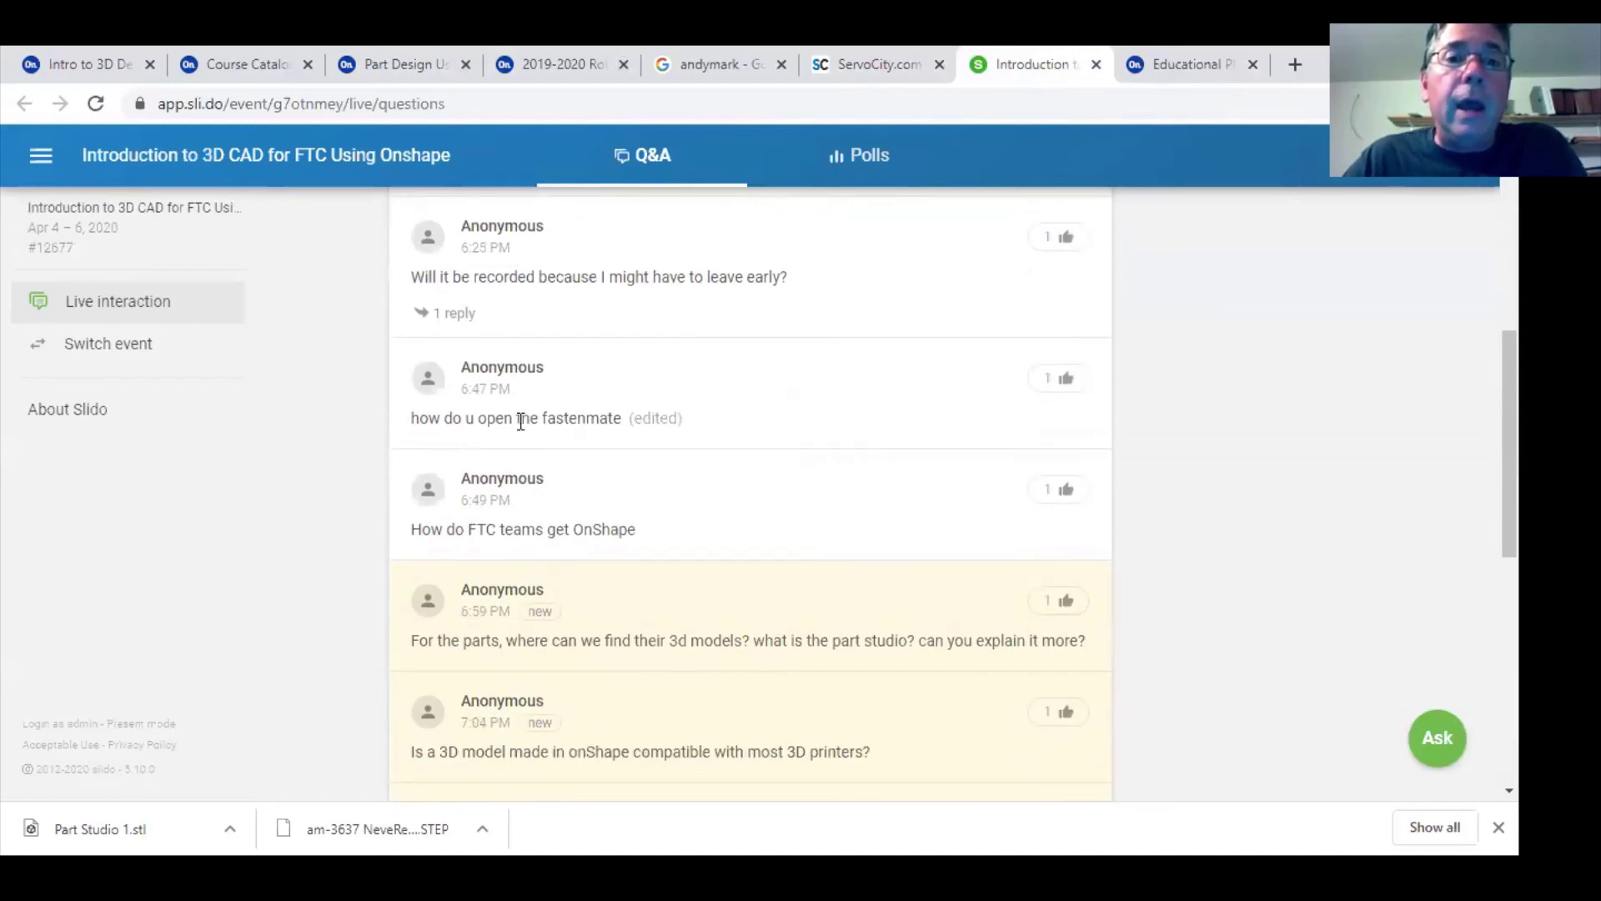
pyautogui.scroll(-1, 554, 423)
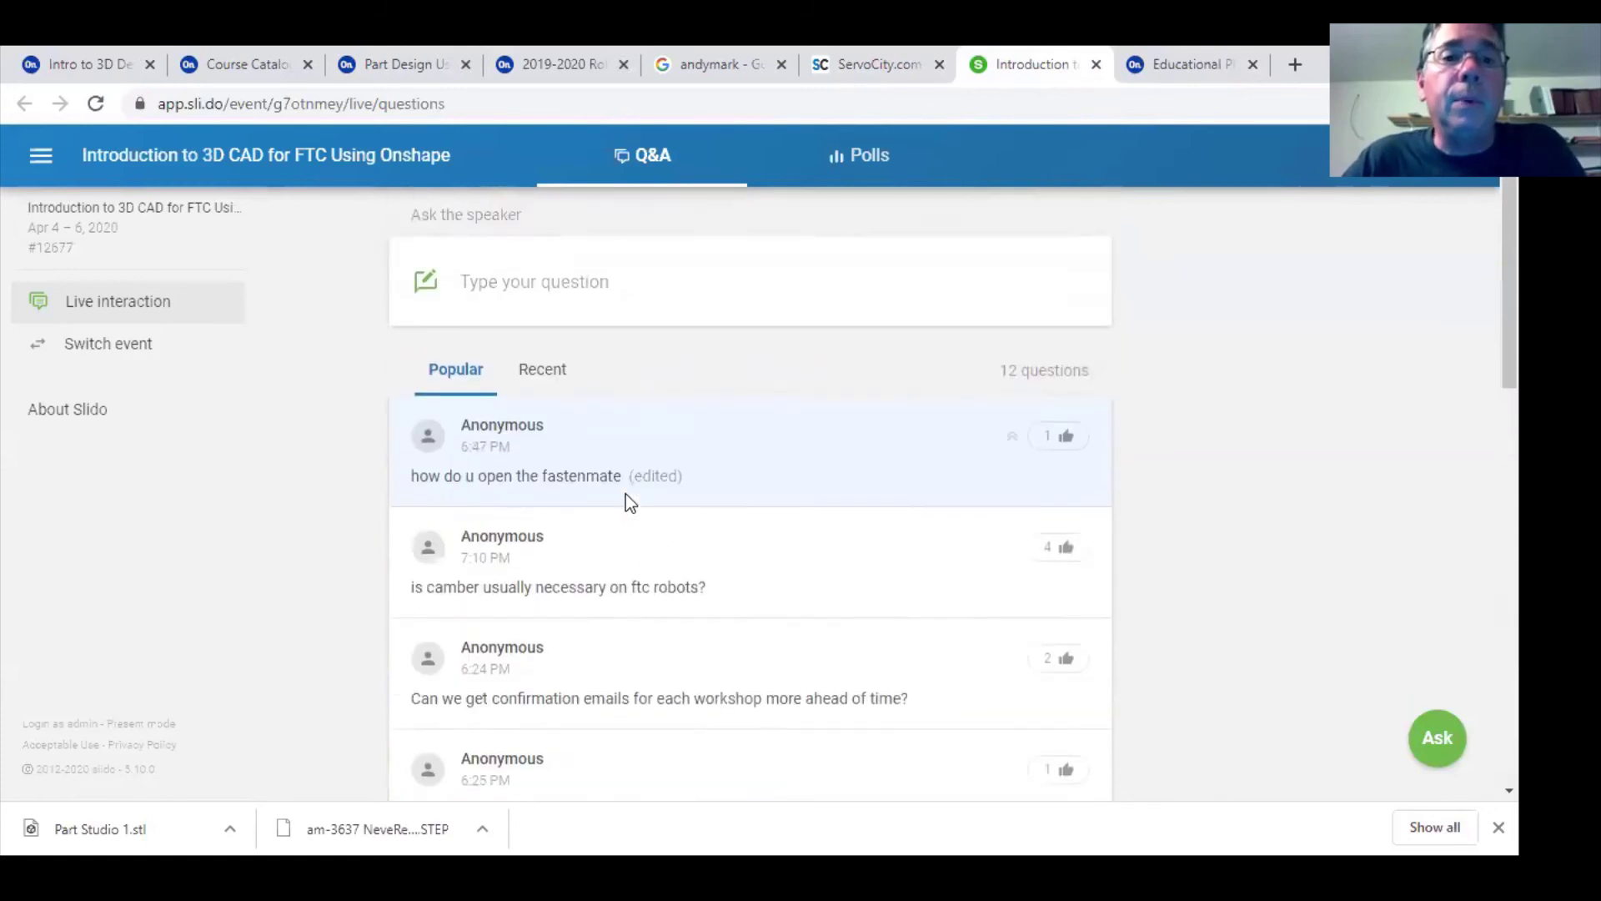
pyautogui.scroll(-3, 625, 497)
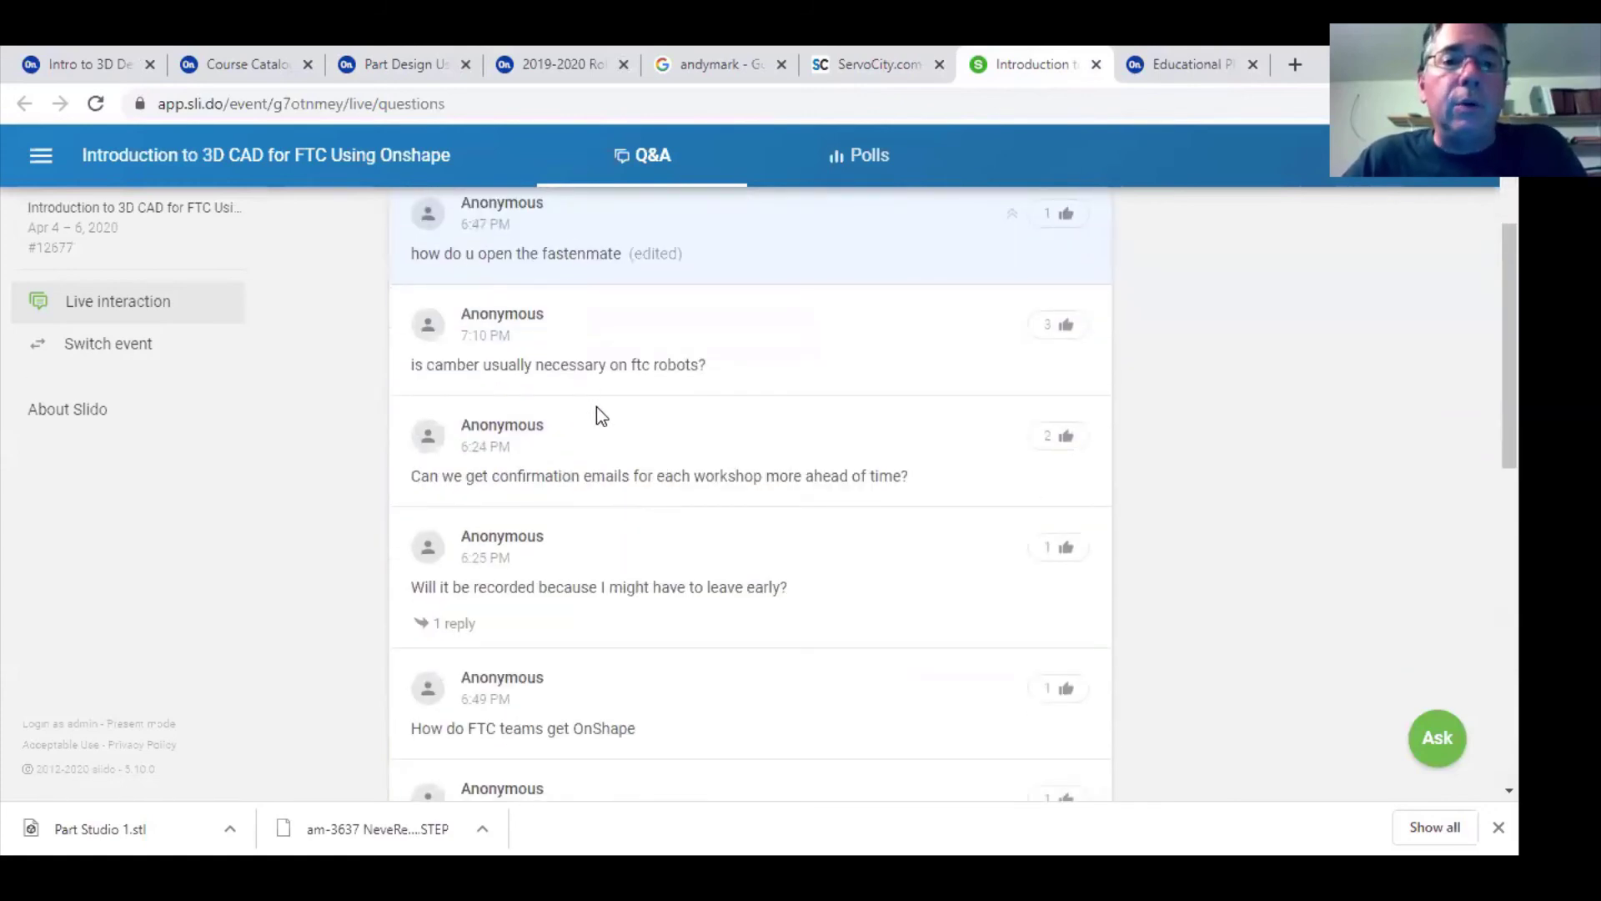
pyautogui.scroll(-5, 557, 557)
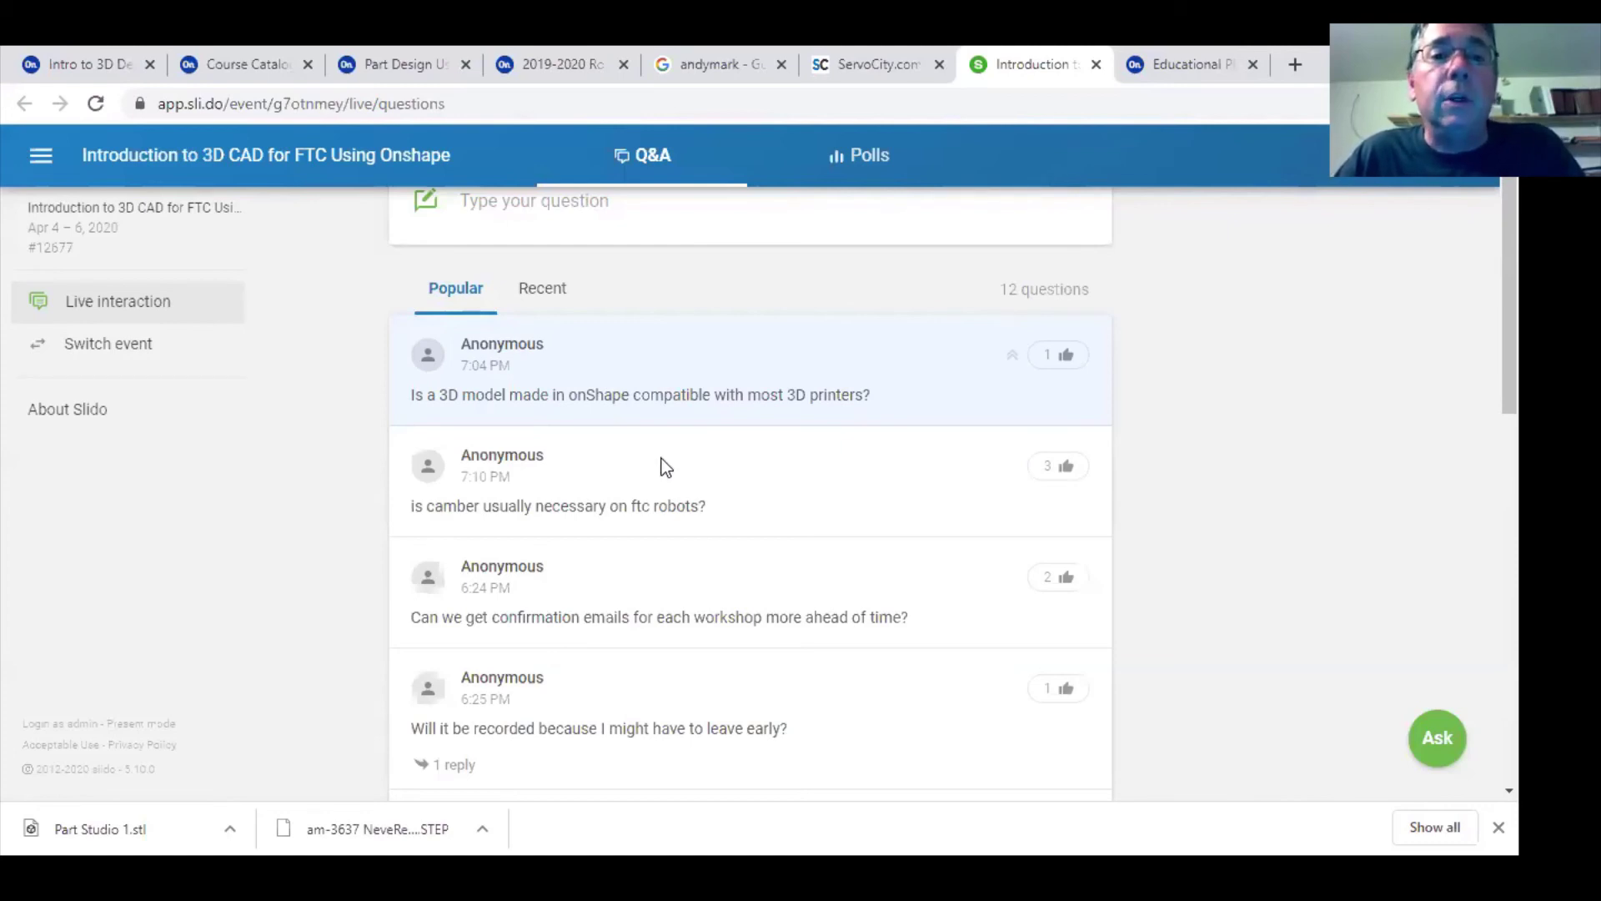
pyautogui.scroll(-5, 664, 461)
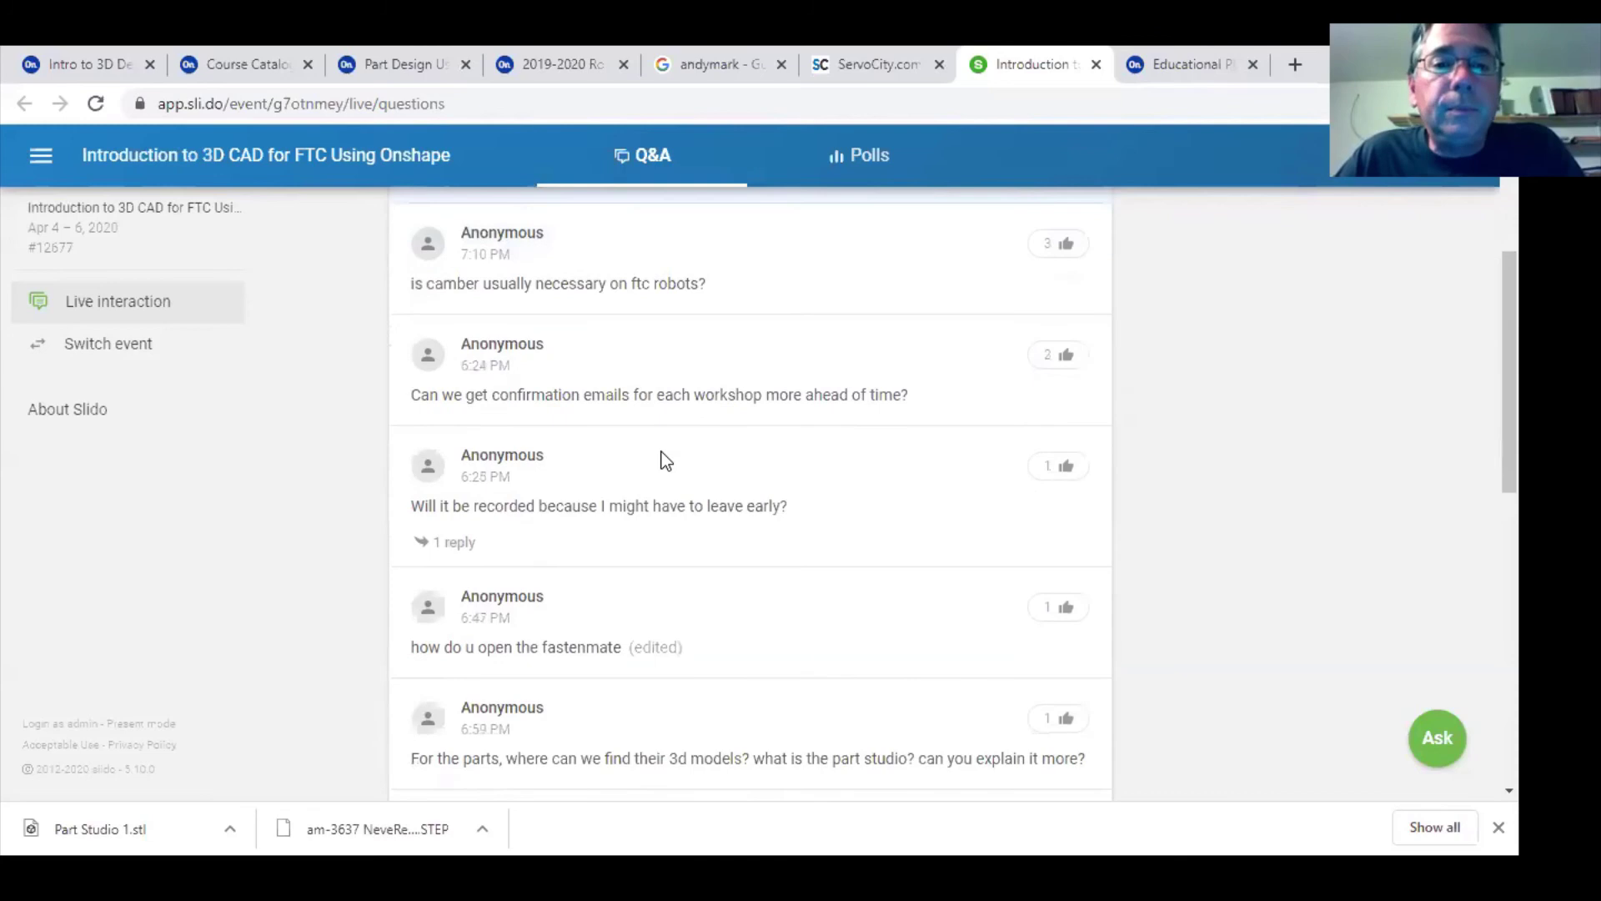
pyautogui.scroll(-3, 666, 457)
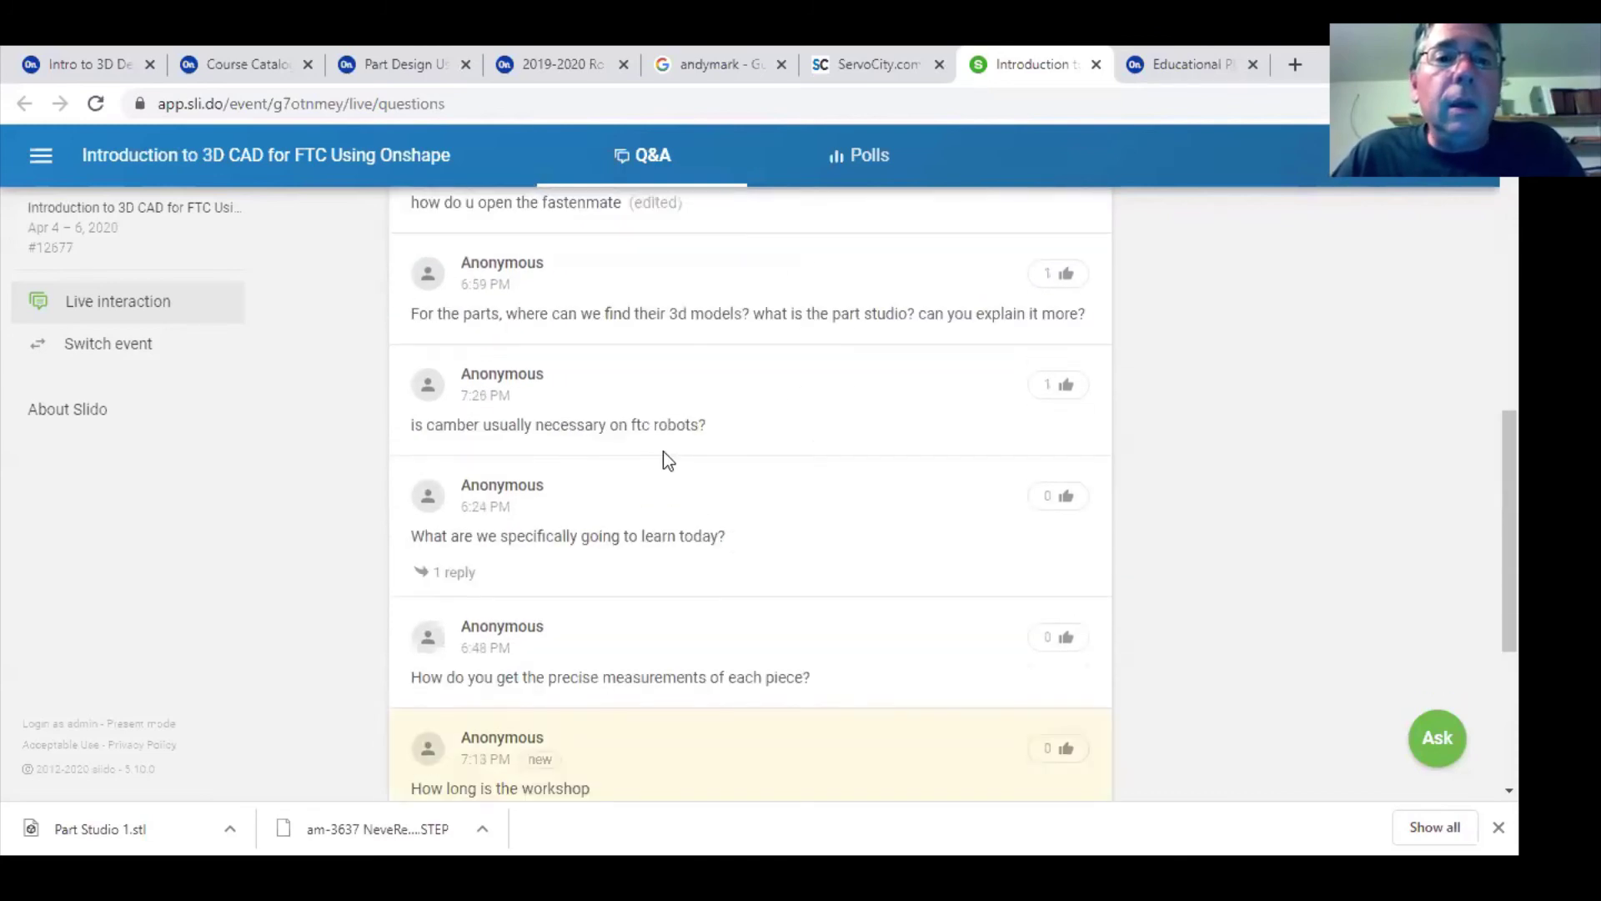
pyautogui.scroll(-3, 664, 460)
pyautogui.scroll(-1, 664, 460)
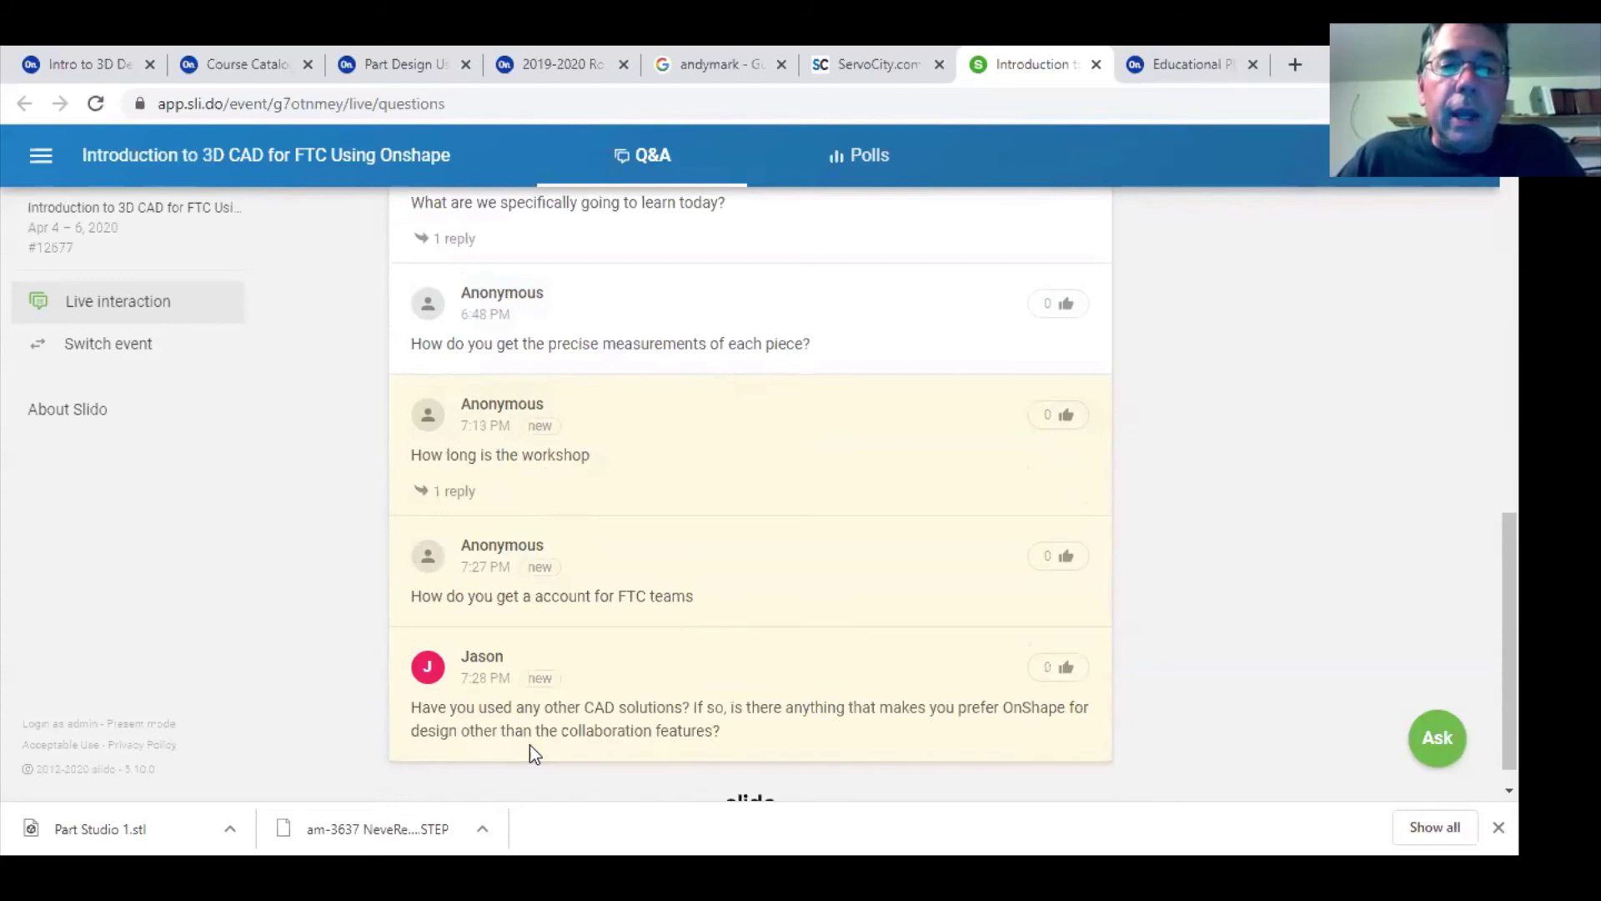
# - Review the updated list of popular audience questions, including the one comparing Onshape with other CAD solutions
pyautogui.scroll(-5, 685, 731)
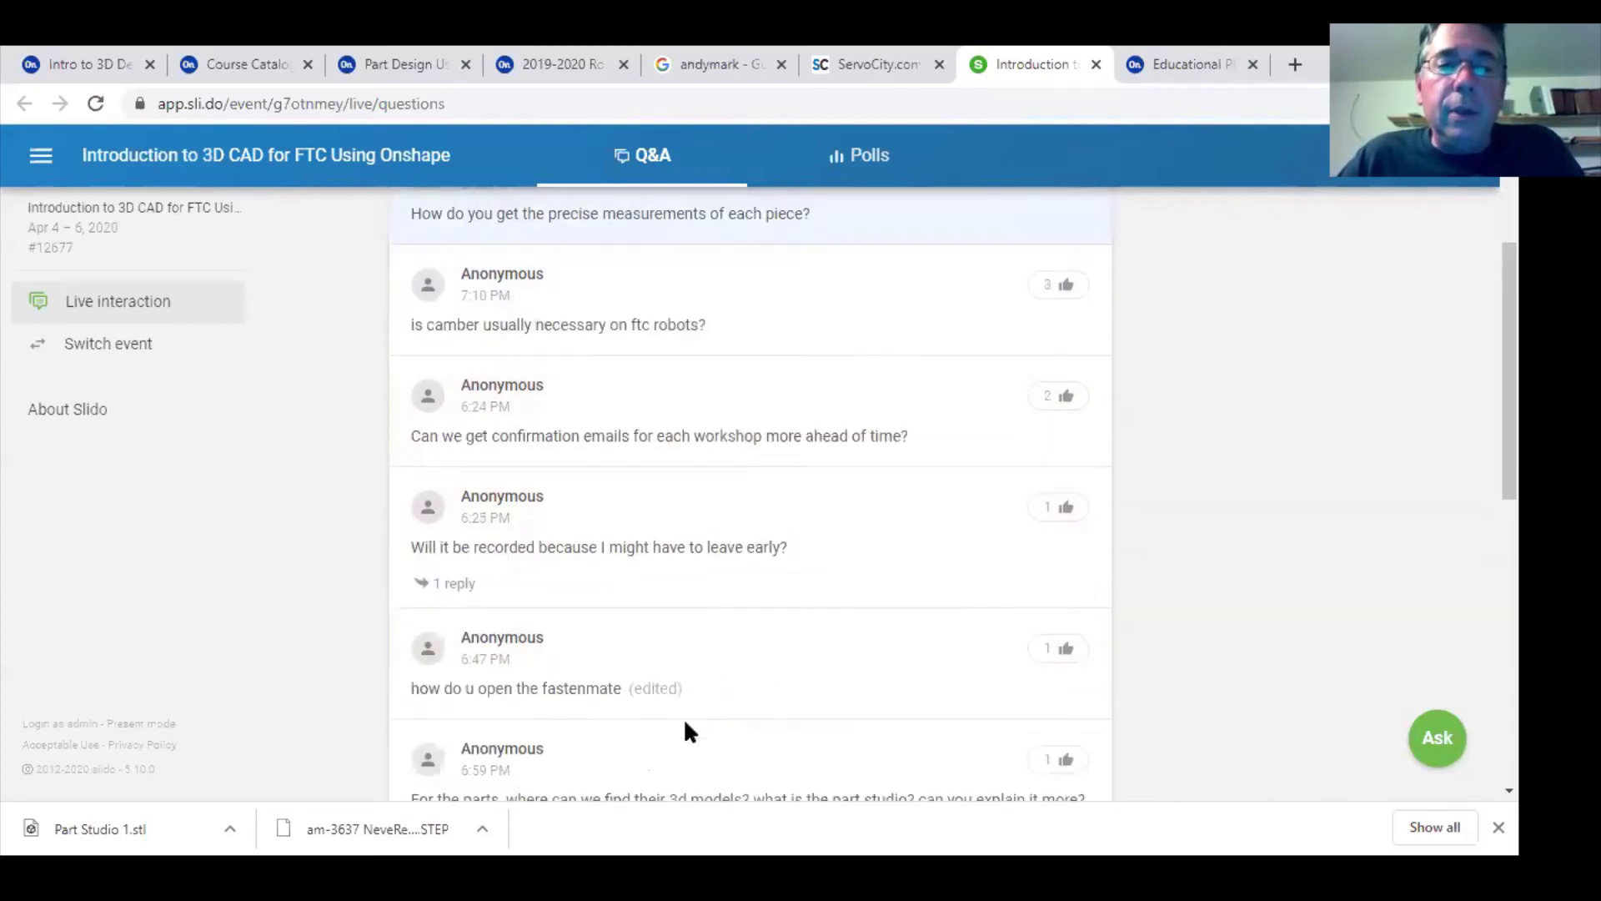
pyautogui.scroll(-3, 685, 723)
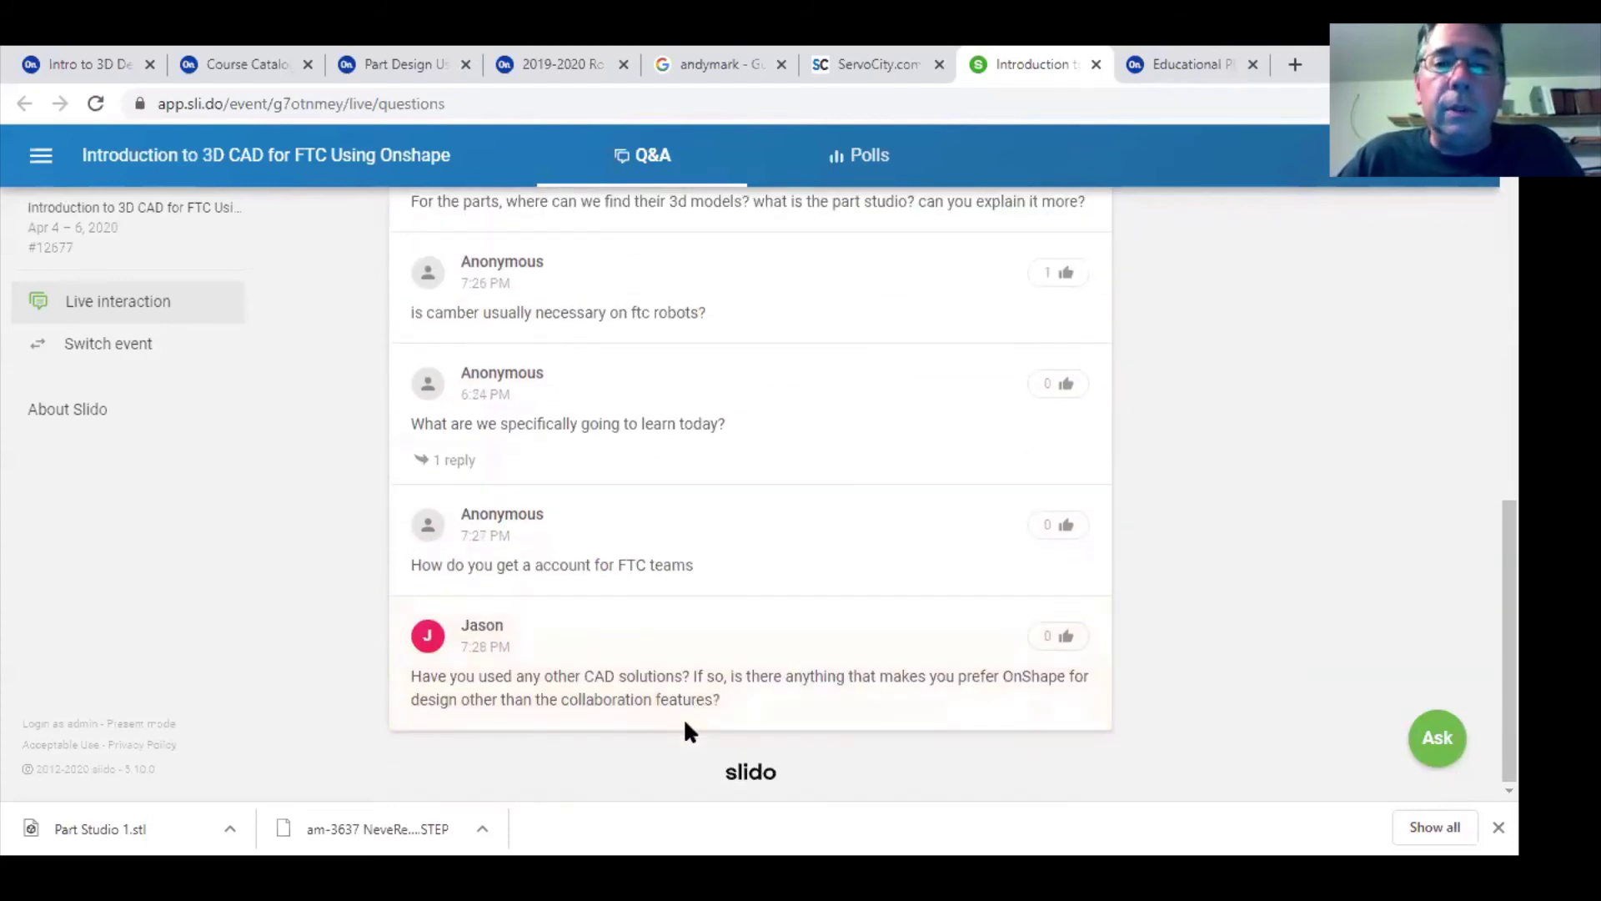
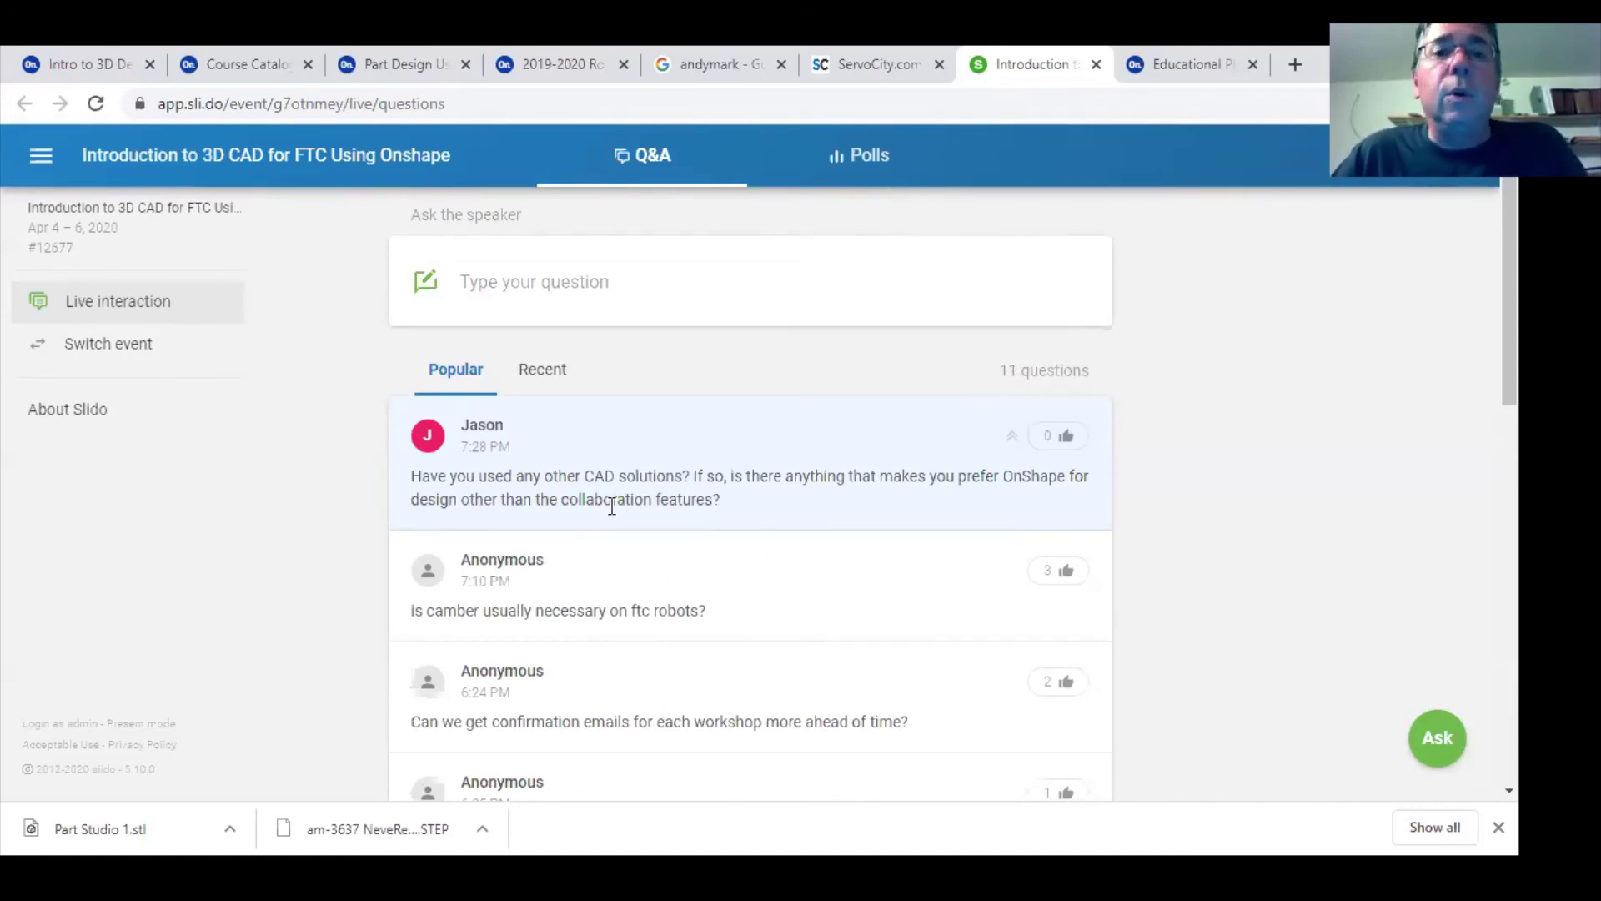
pyautogui.scroll(-3, 611, 501)
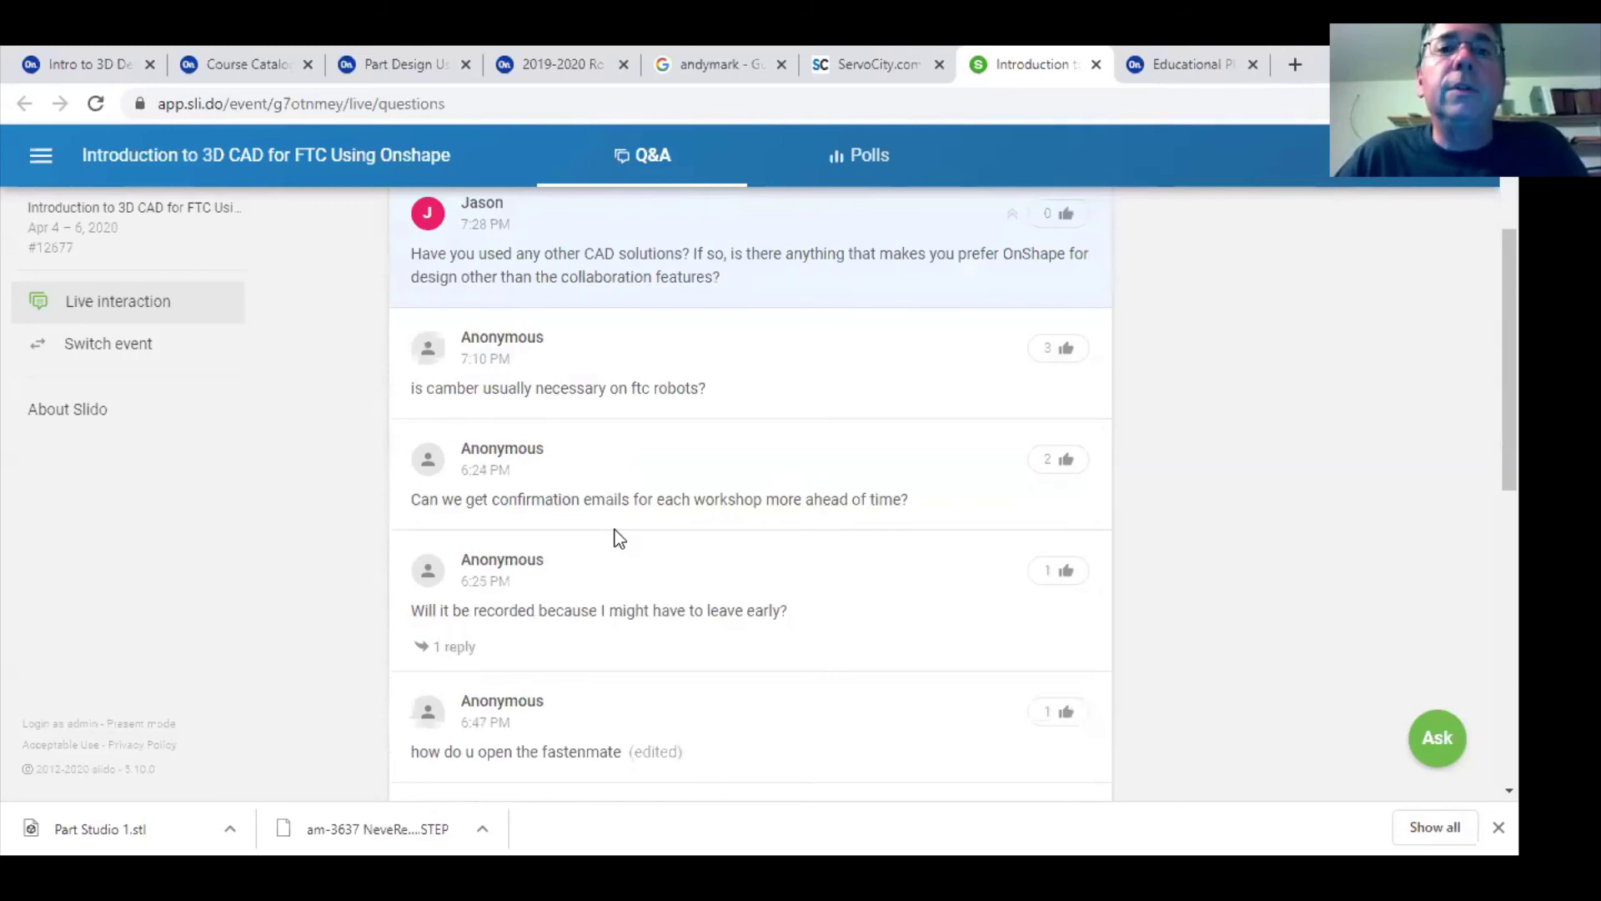
pyautogui.scroll(3, 614, 529)
# - Switch to the Intro to 3D Design document, open Assembly 1 and open its Fastened 3 mate for editing
pyautogui.click(125, 65)
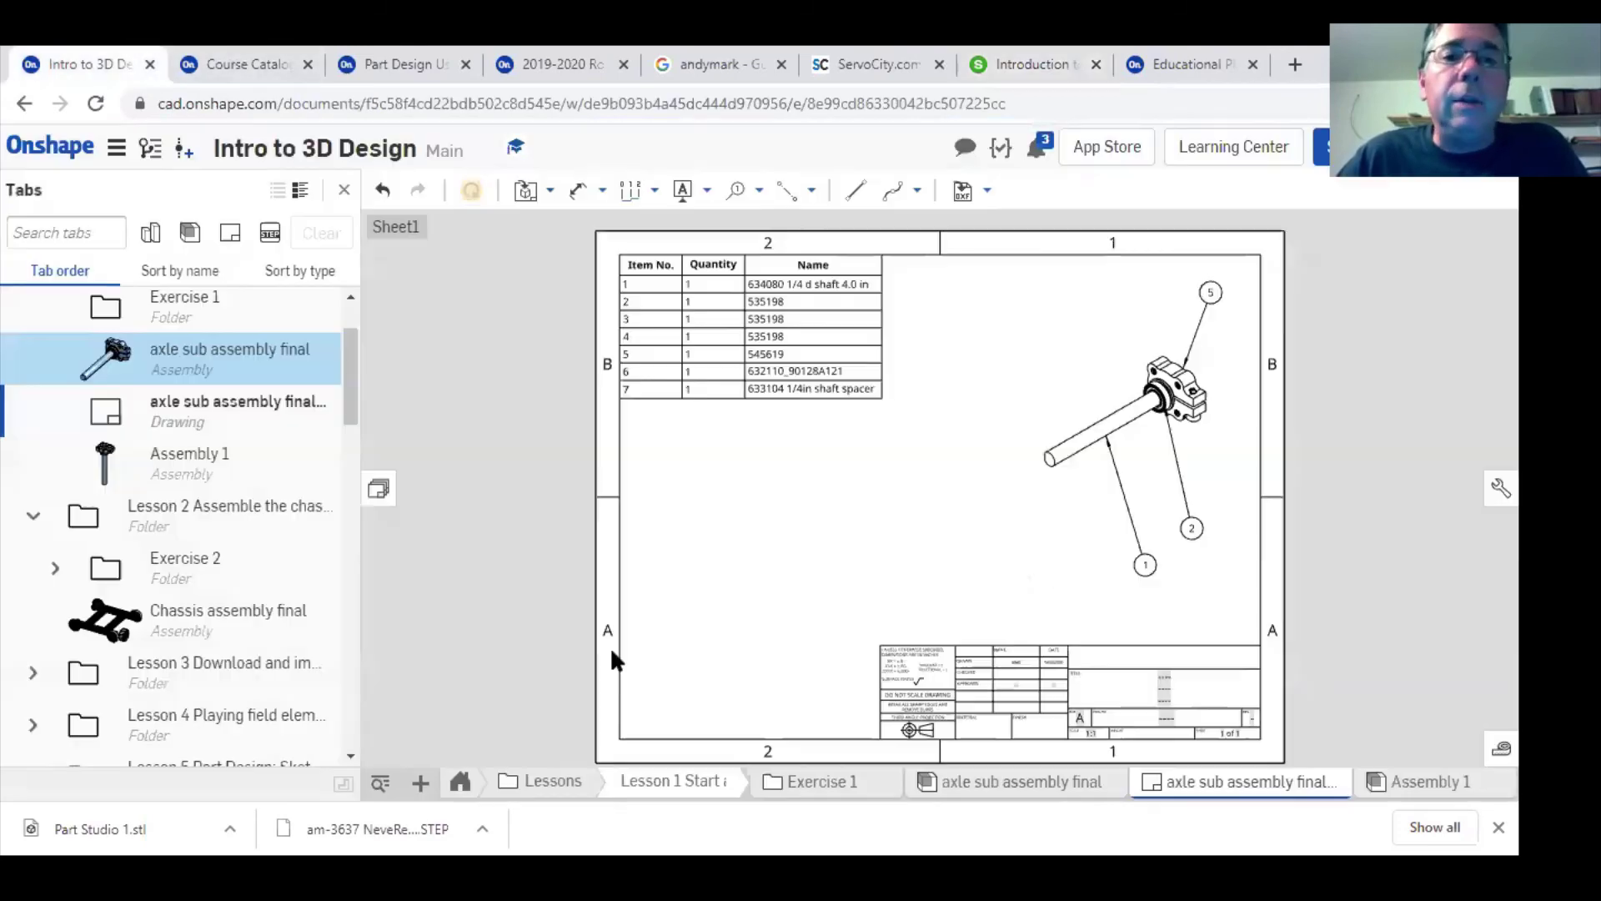
pyautogui.click(190, 465)
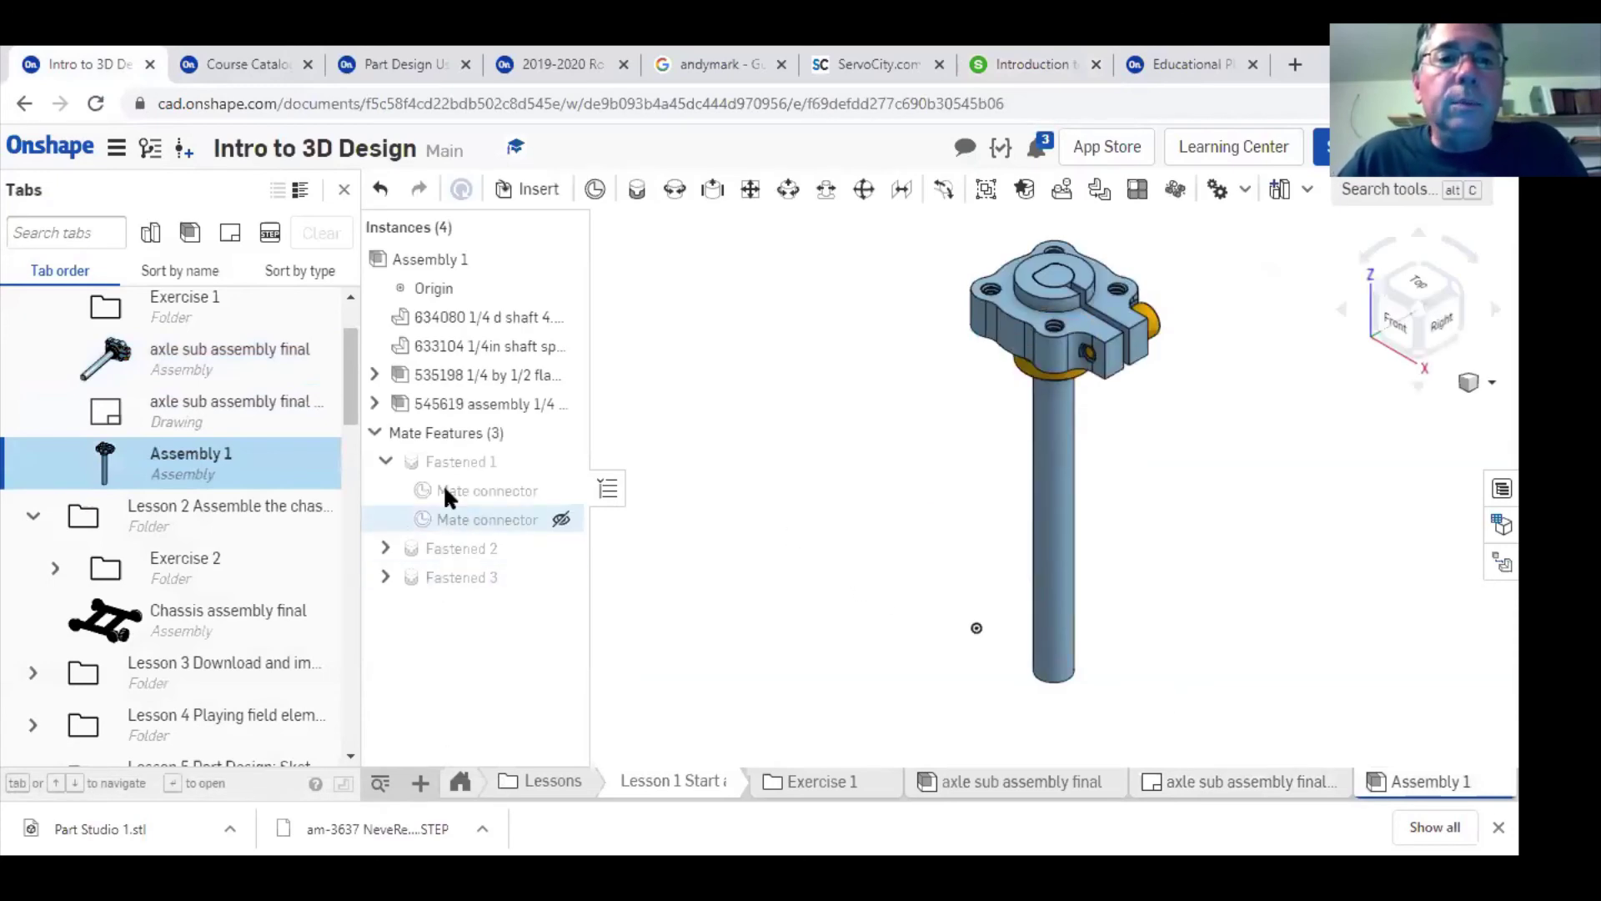
pyautogui.rightClick(447, 584)
pyautogui.click(496, 344)
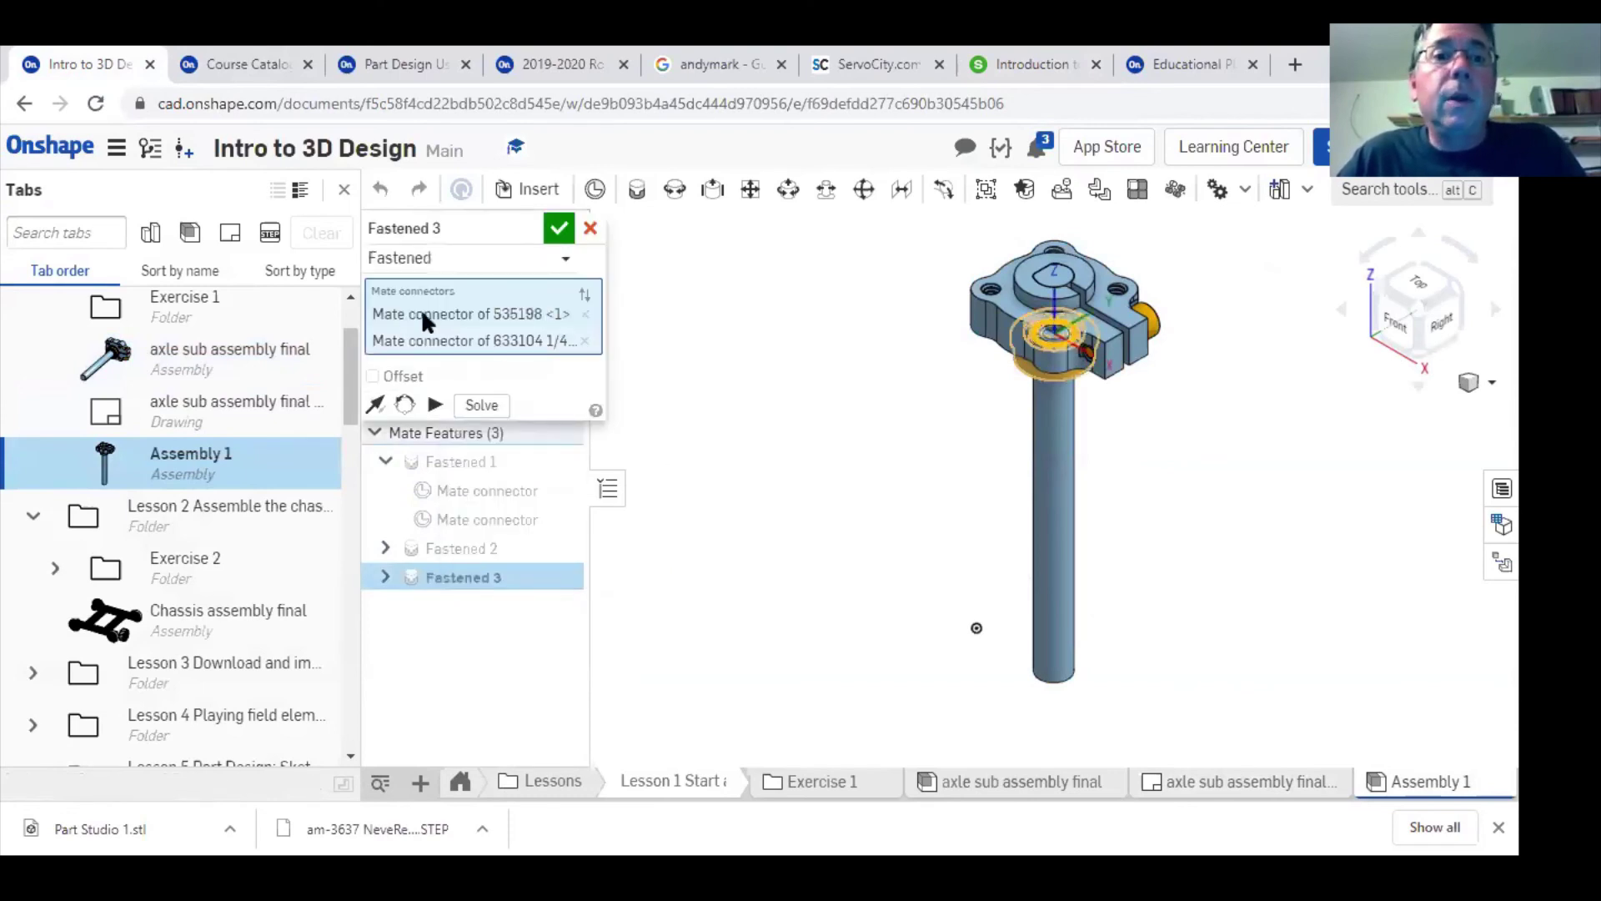
pyautogui.moveTo(472, 226); pyautogui.dragTo(735, 227)
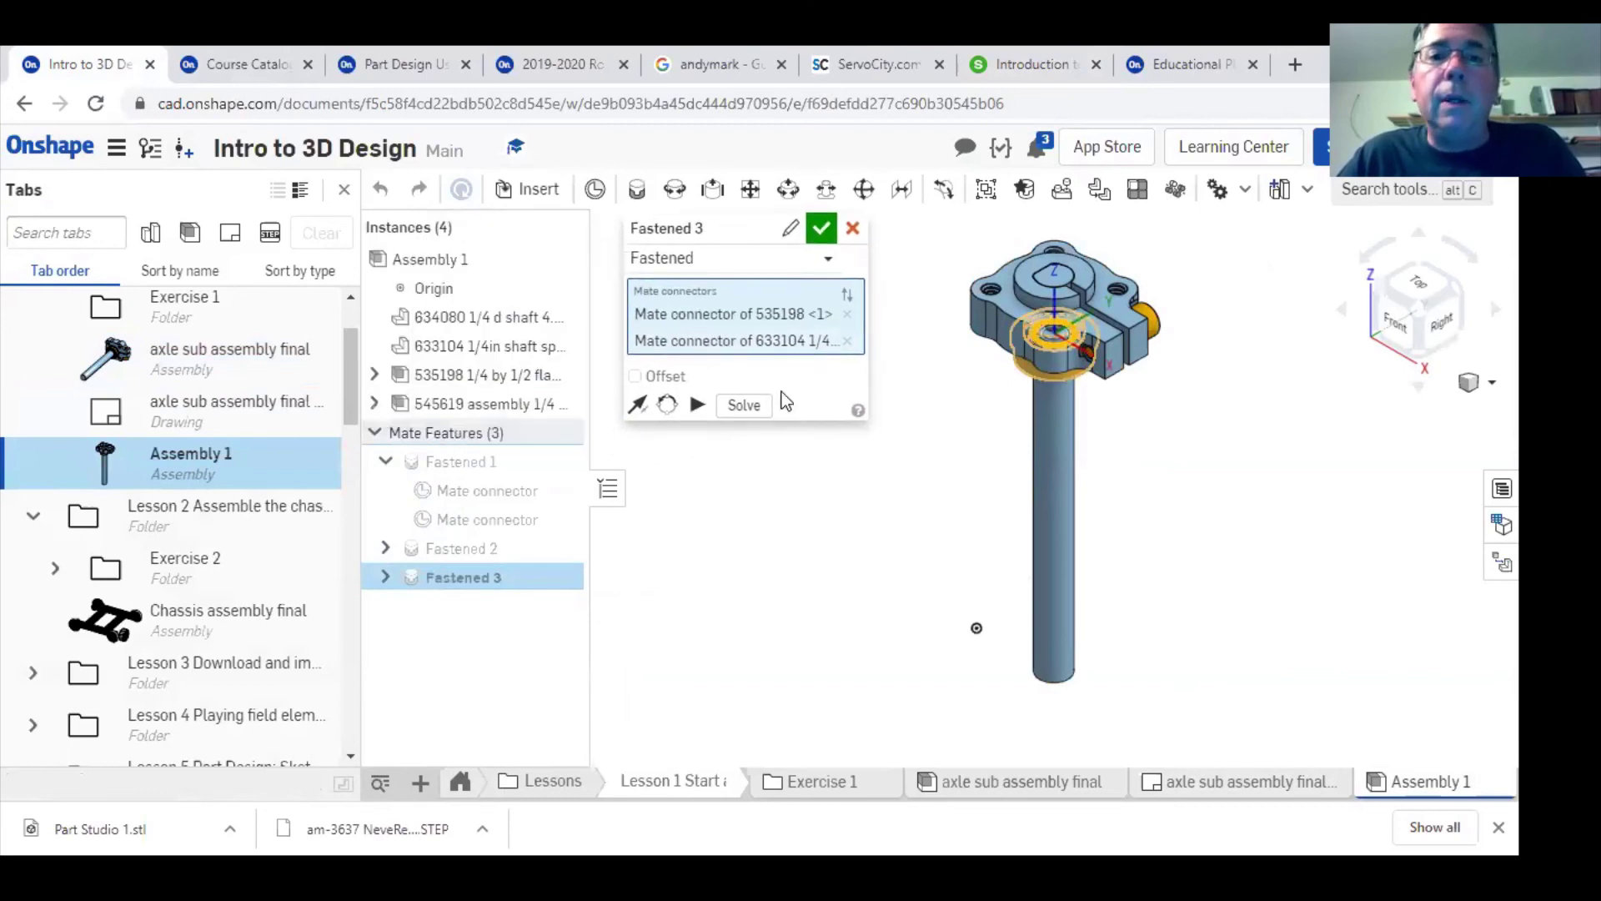
# - Enable the offset option for the fastened mate and flip its primary axis back and forth
pyautogui.click(637, 378)
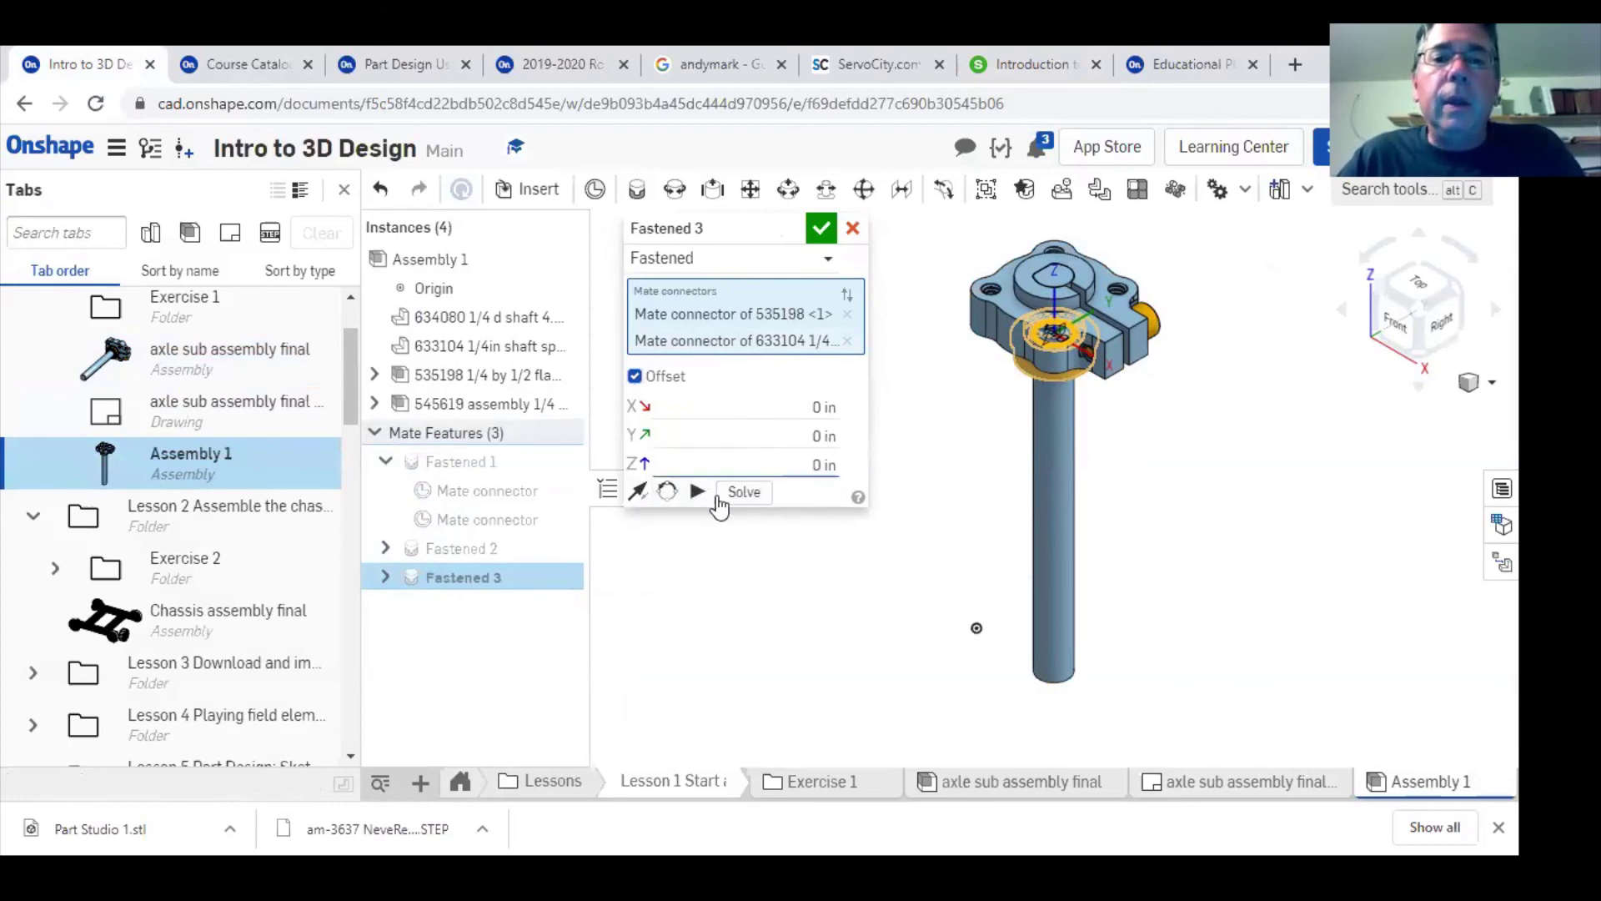
pyautogui.click(639, 492)
pyautogui.click(639, 492)
pyautogui.click(639, 492)
pyautogui.click(639, 492)
pyautogui.click(639, 492)
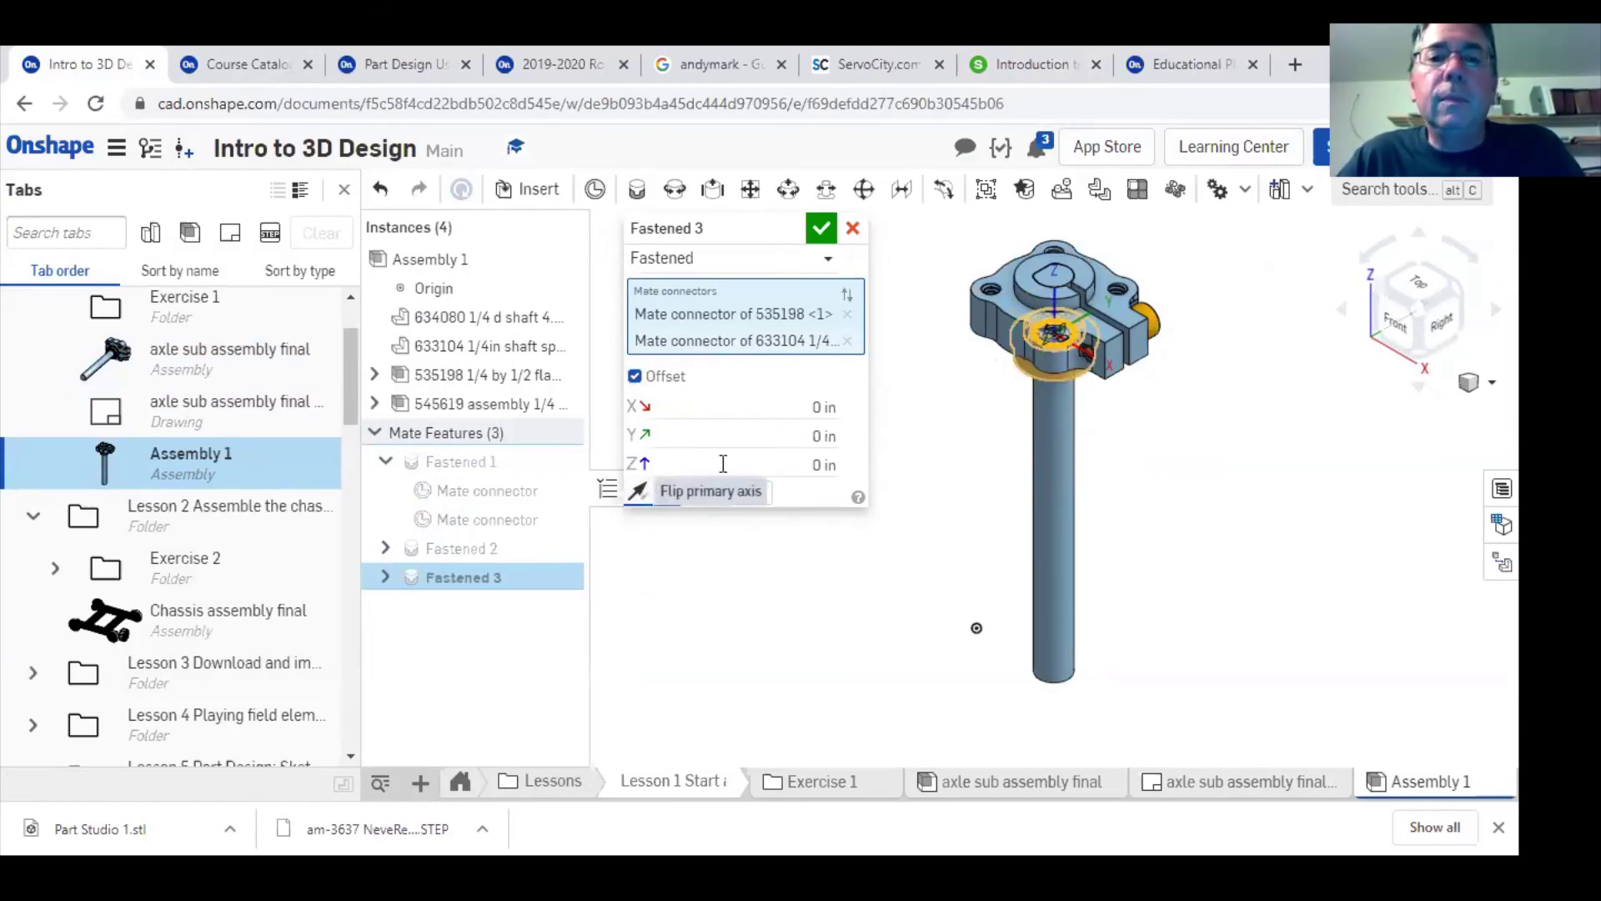
# - Set the fastened mate's Z offset to 2 in
pyautogui.click(723, 468)
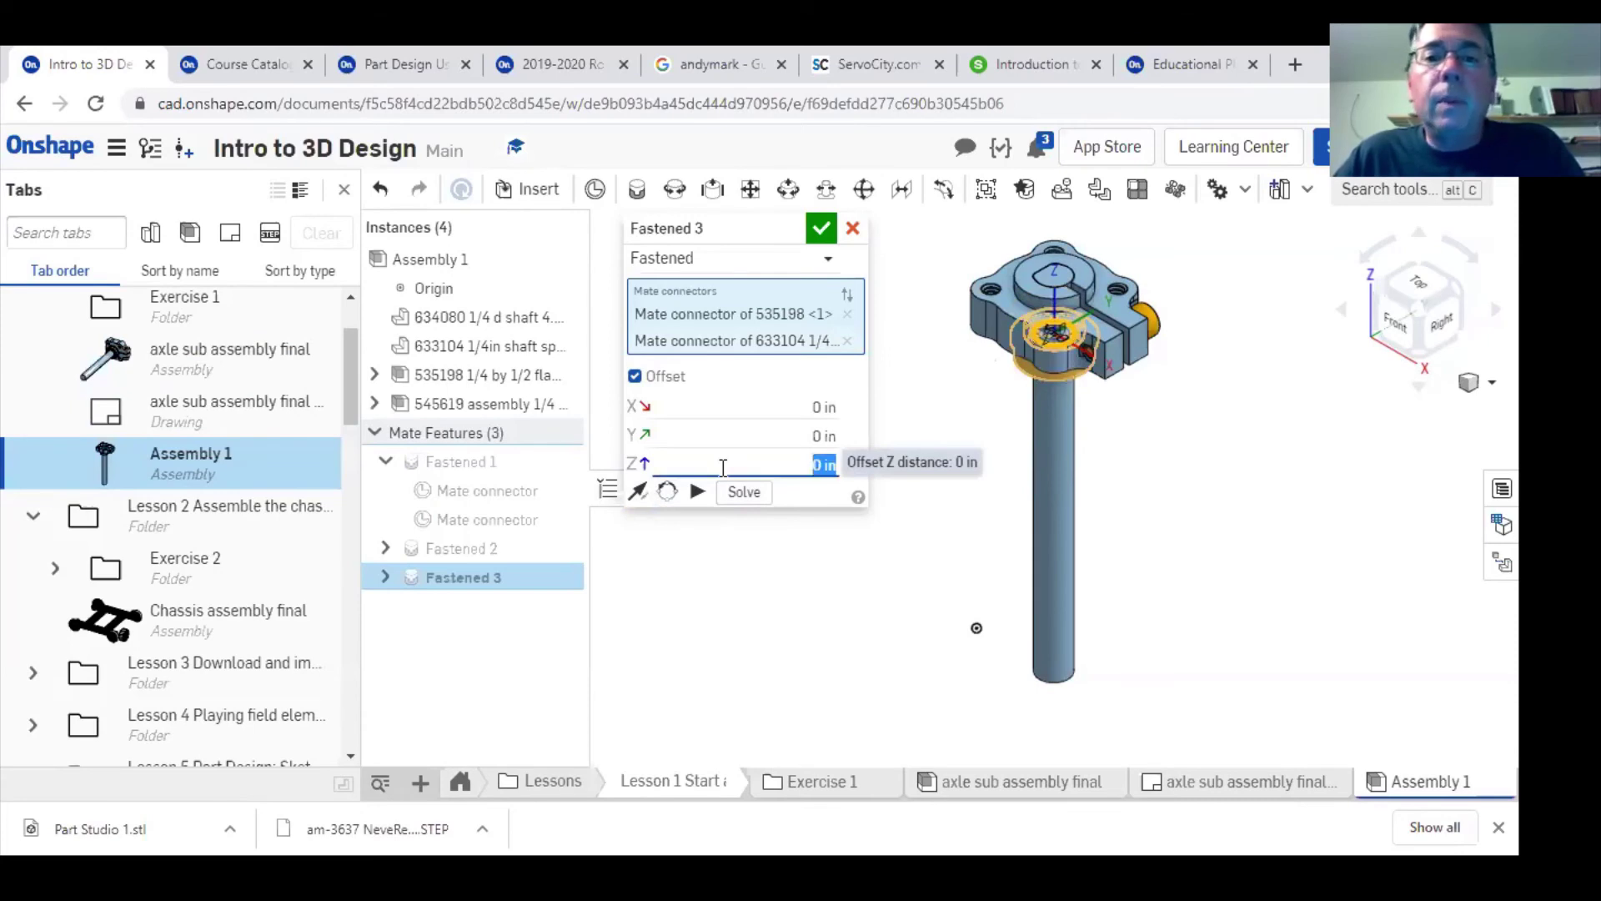
pyautogui.write('2')
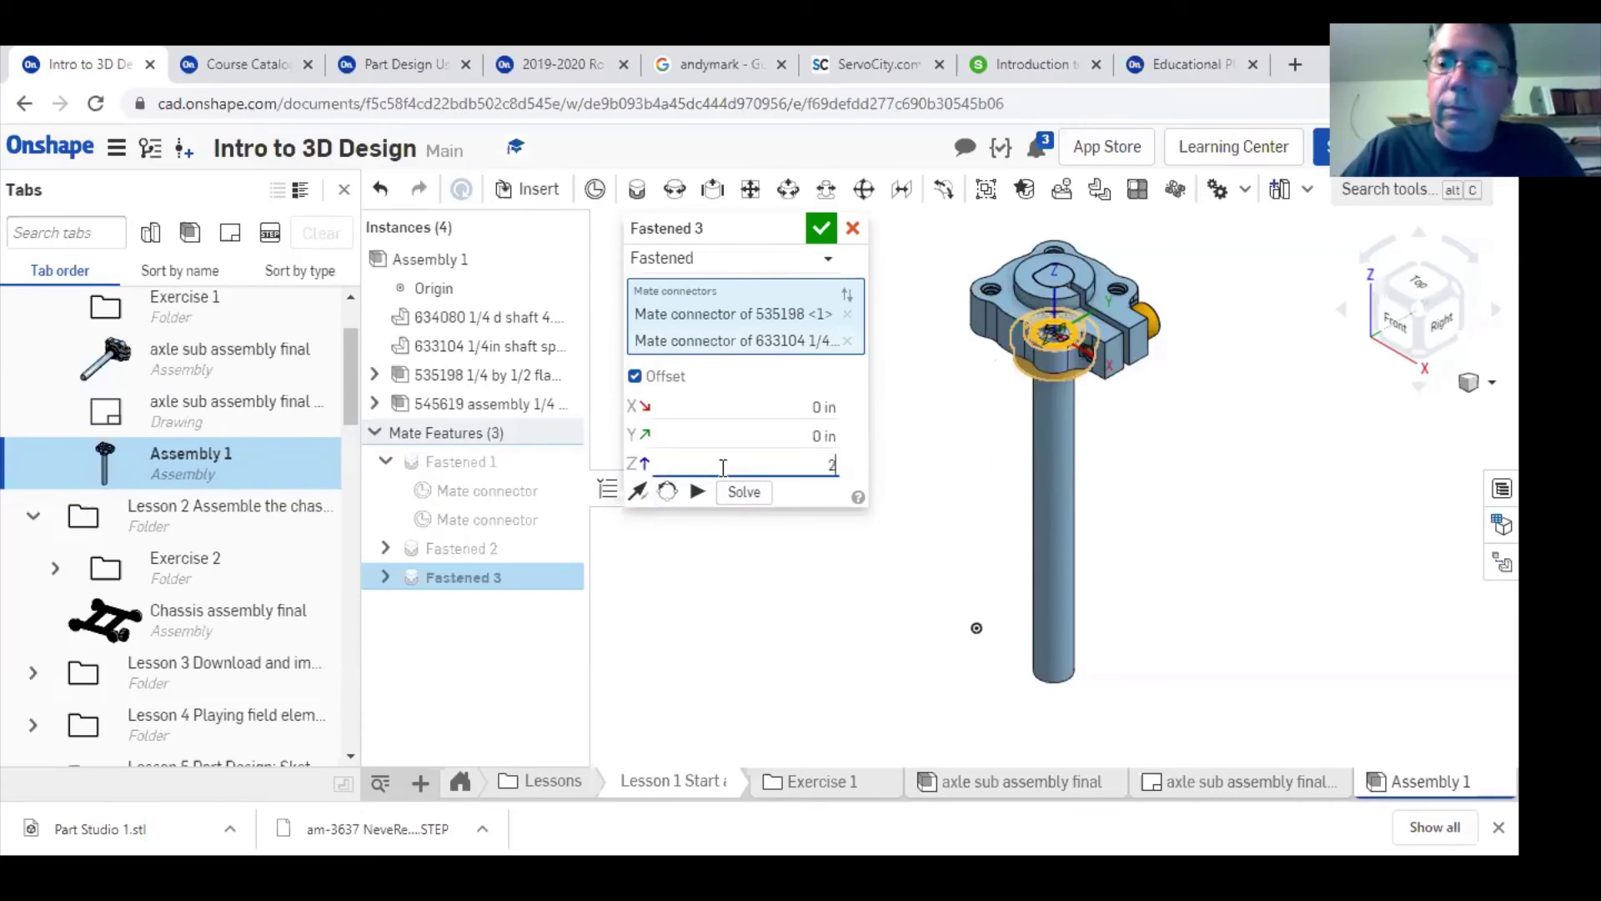
pyautogui.press('Return')
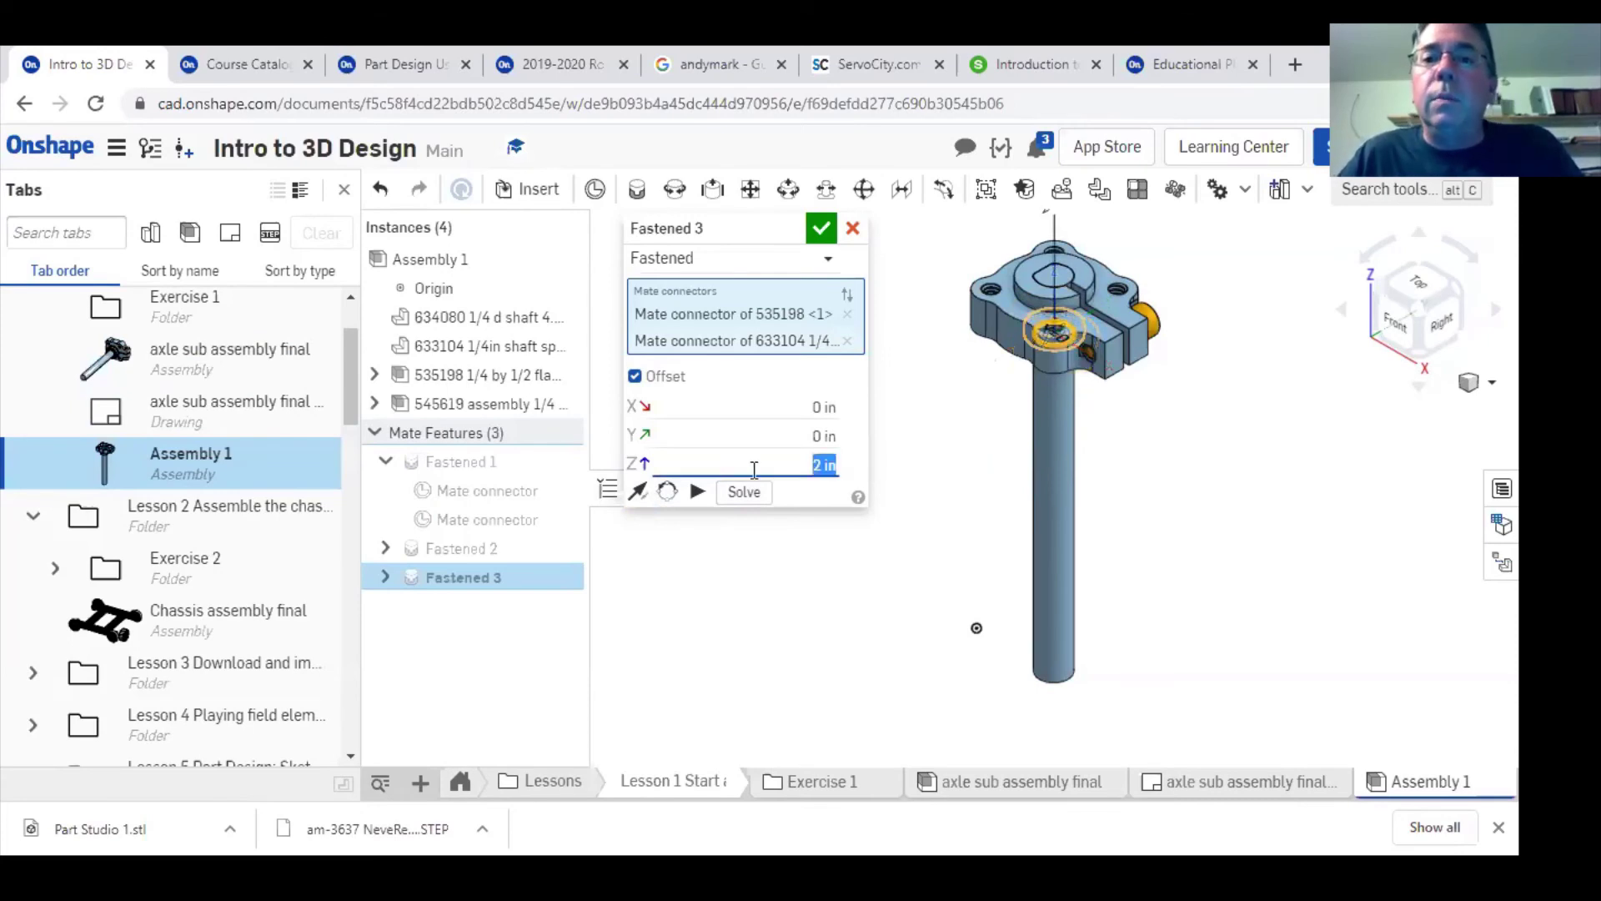
pyautogui.scroll(-2, 978, 588)
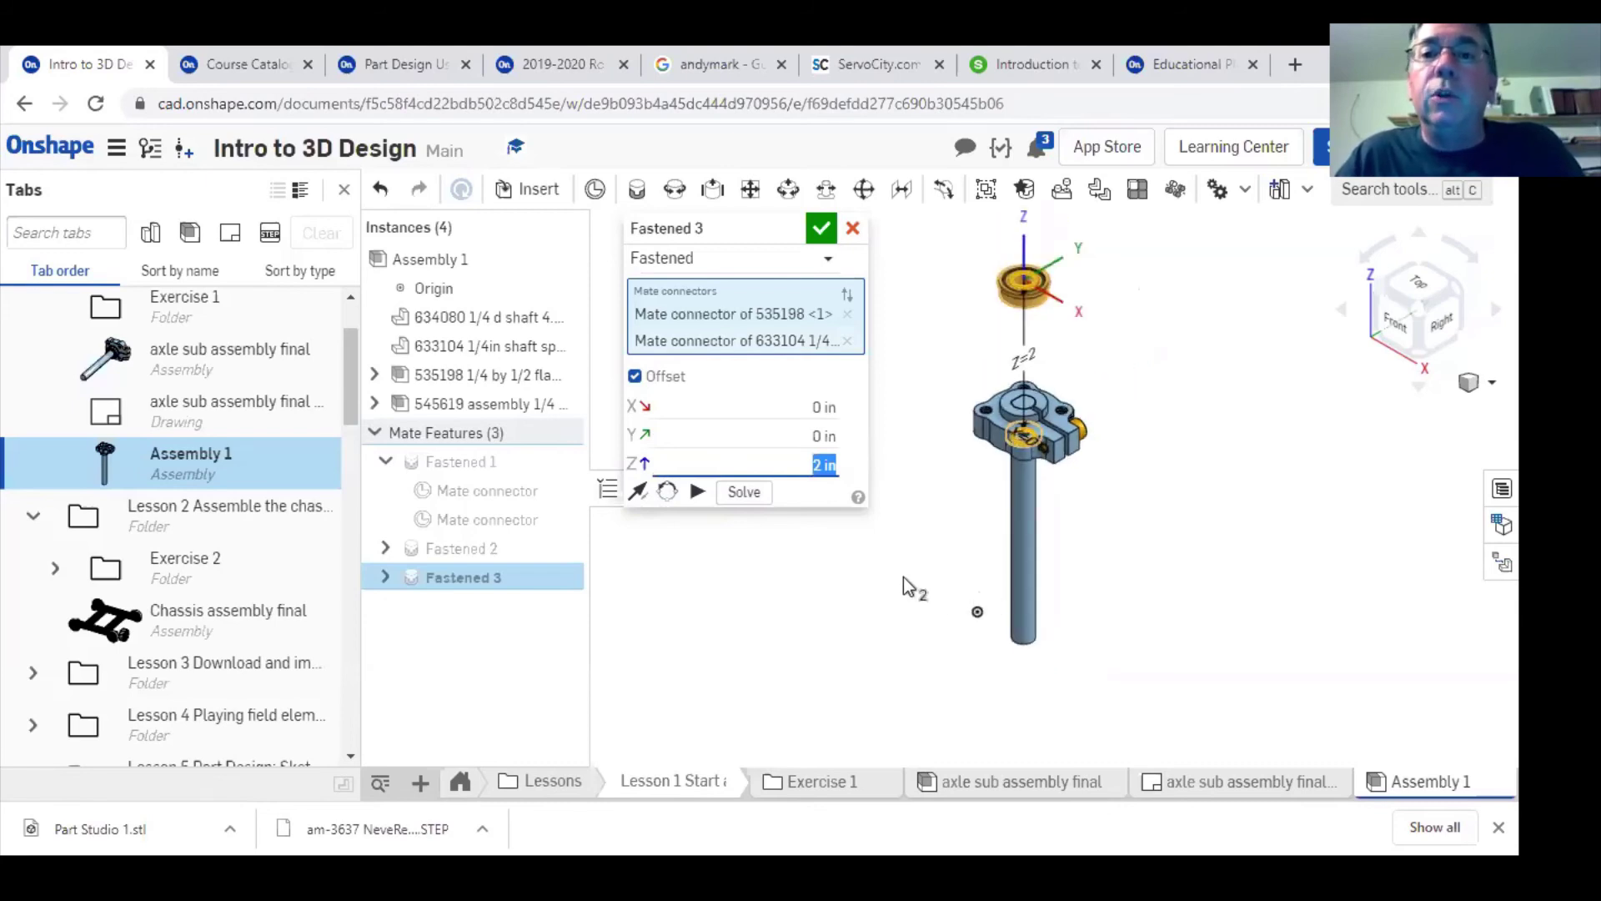
pyautogui.click(792, 461)
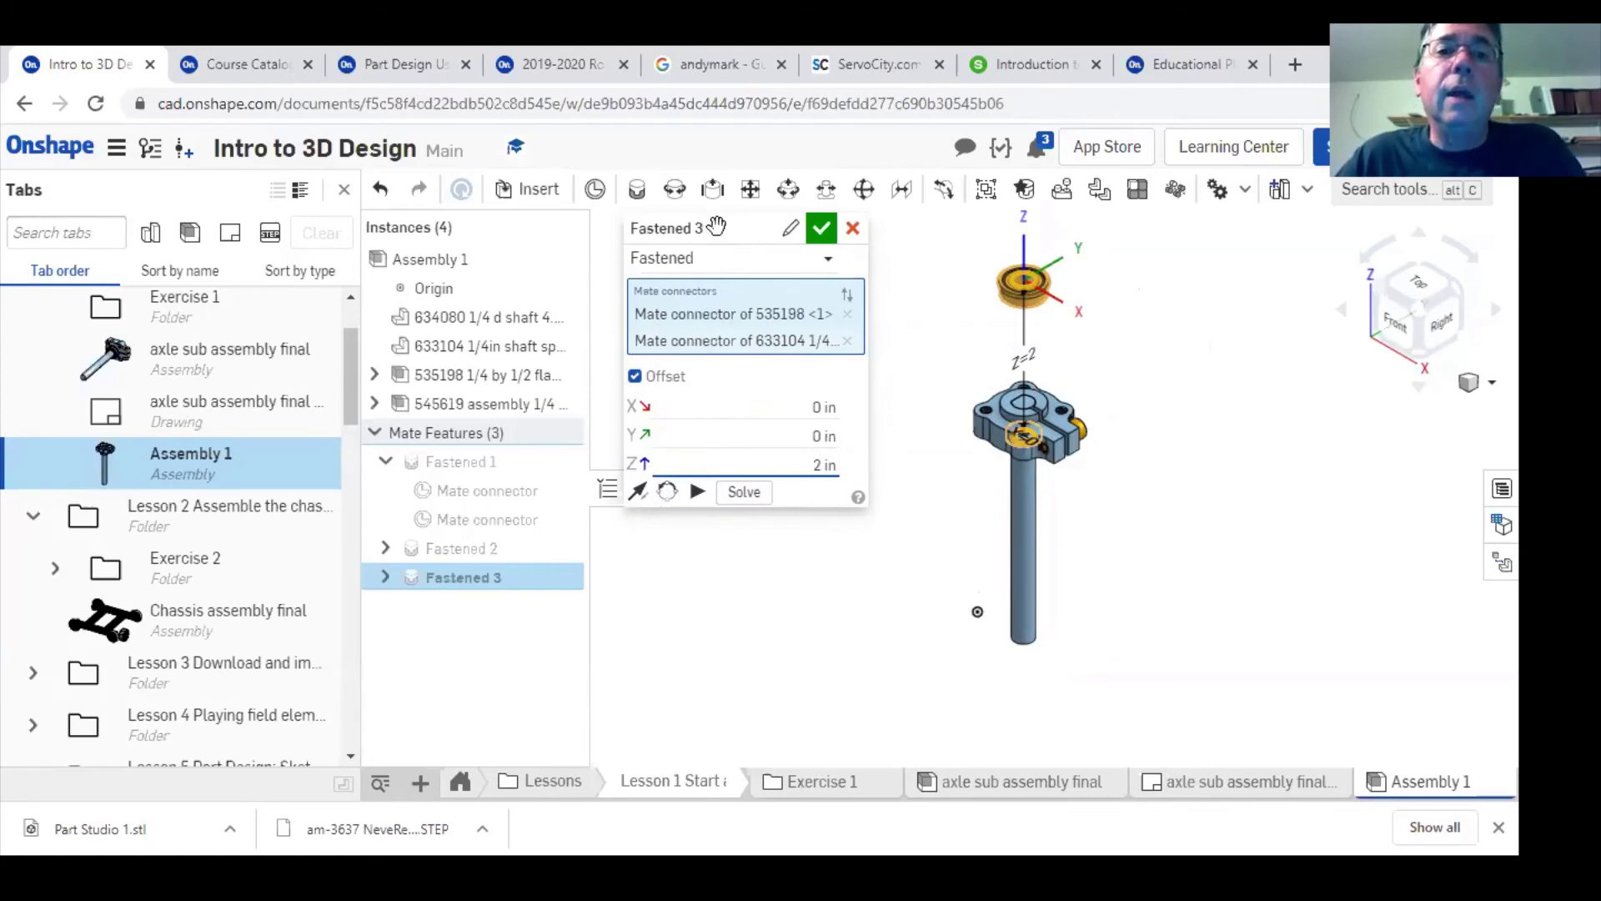
# - Rename the Fastened 3 mate as test and accept the mate edits
pyautogui.click(715, 226)
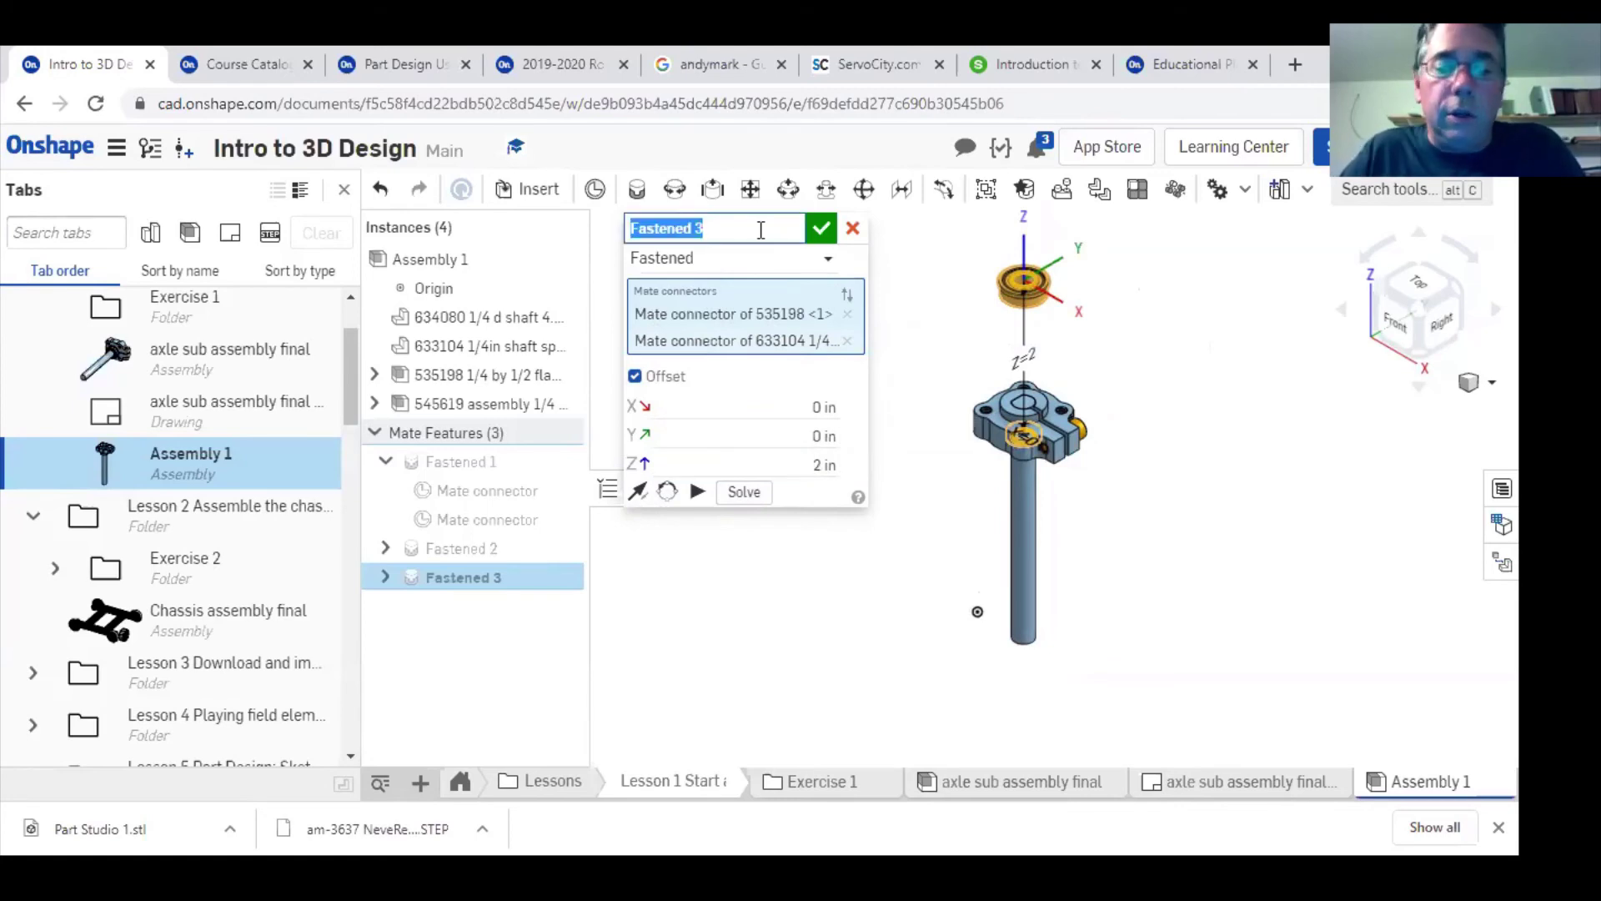
pyautogui.write('test')
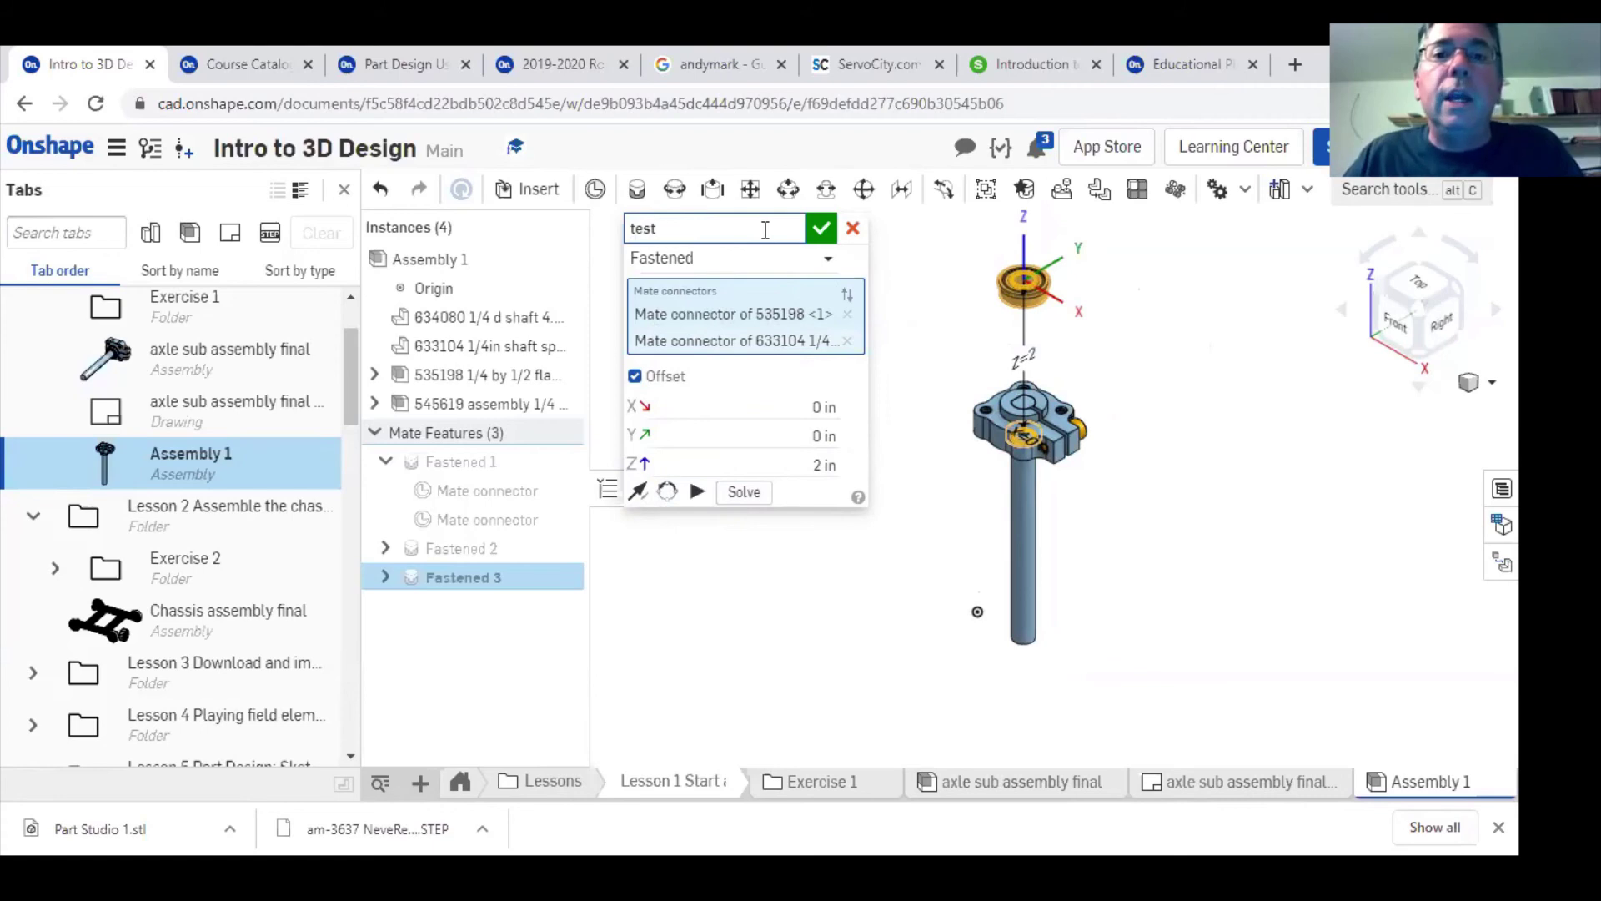
pyautogui.click(821, 229)
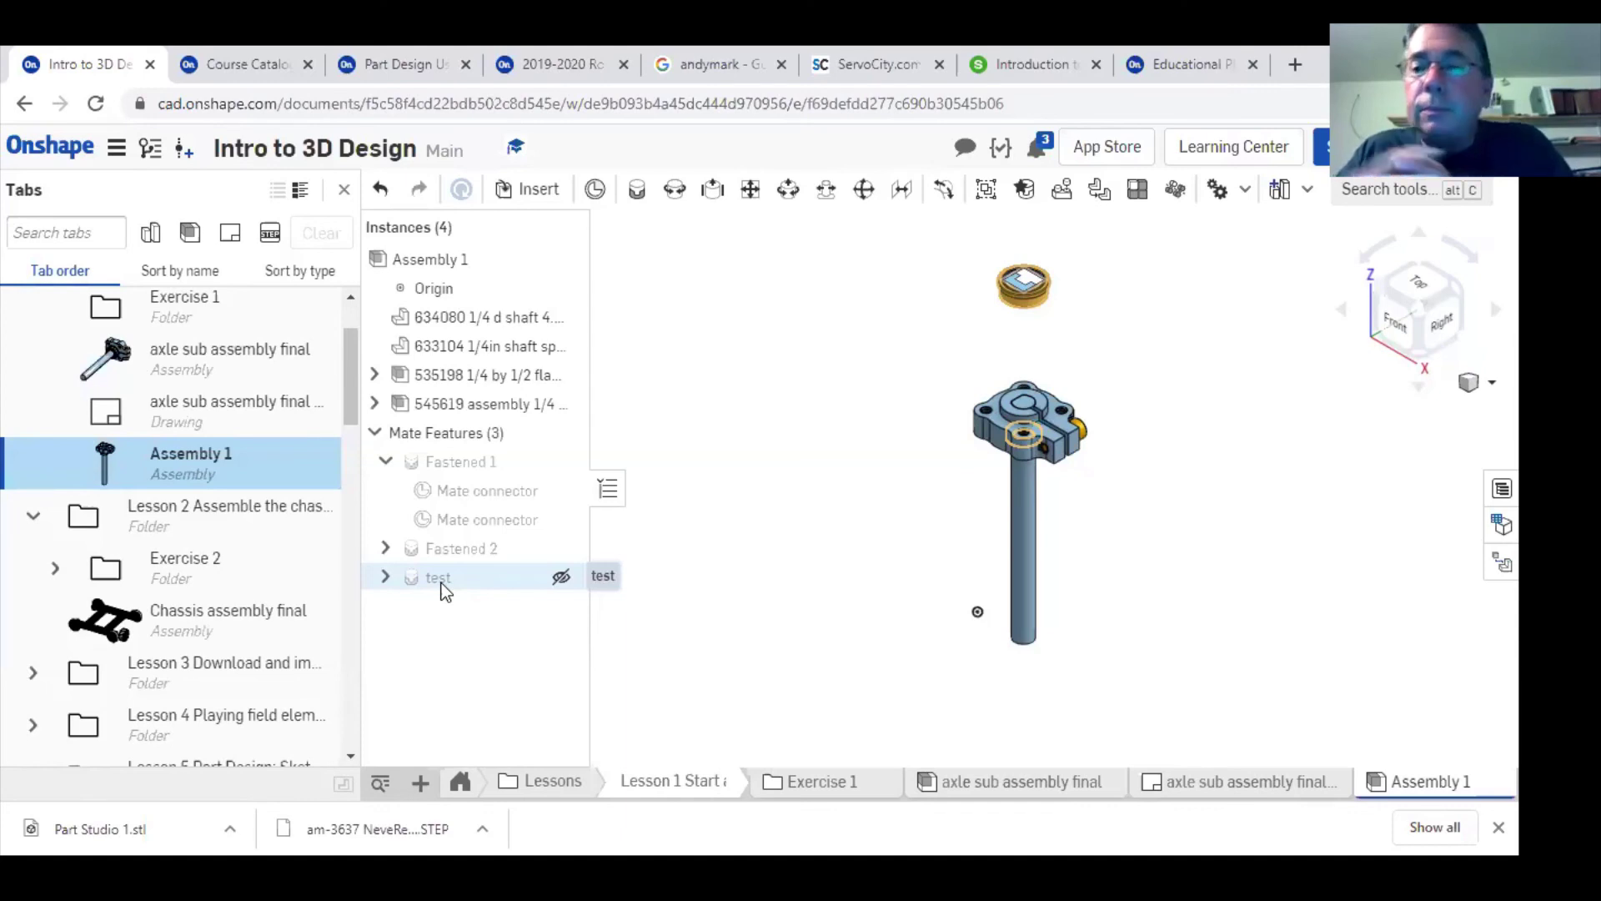
# - Return to the Slido Q&A page and read the audience questions down to the newly added ones
pyautogui.click(1032, 64)
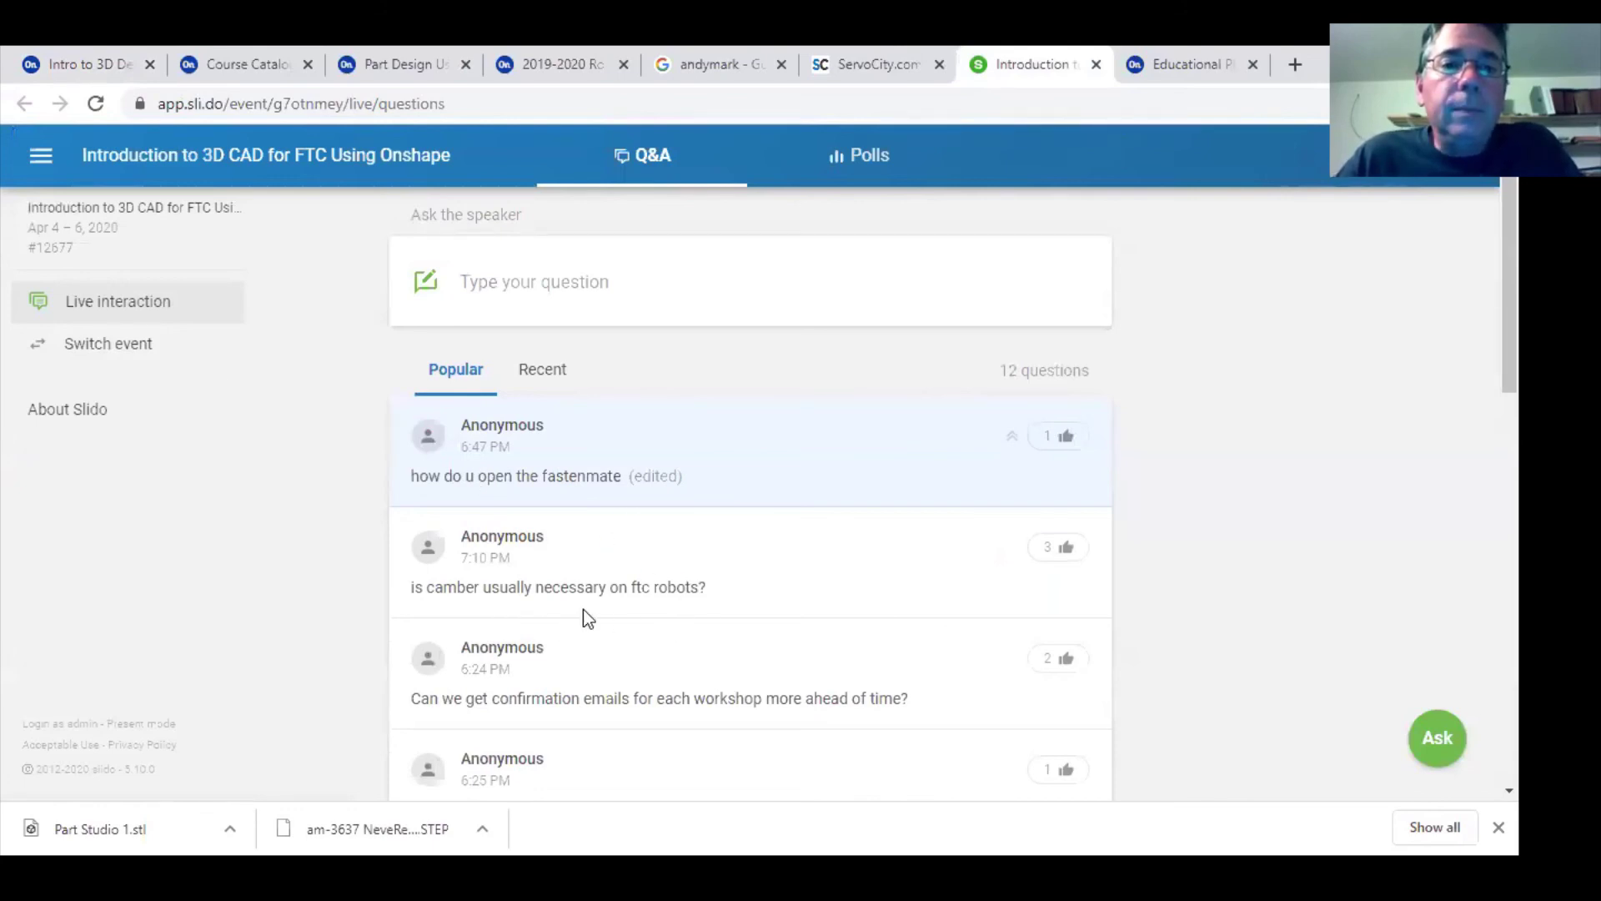
pyautogui.scroll(-1, 582, 608)
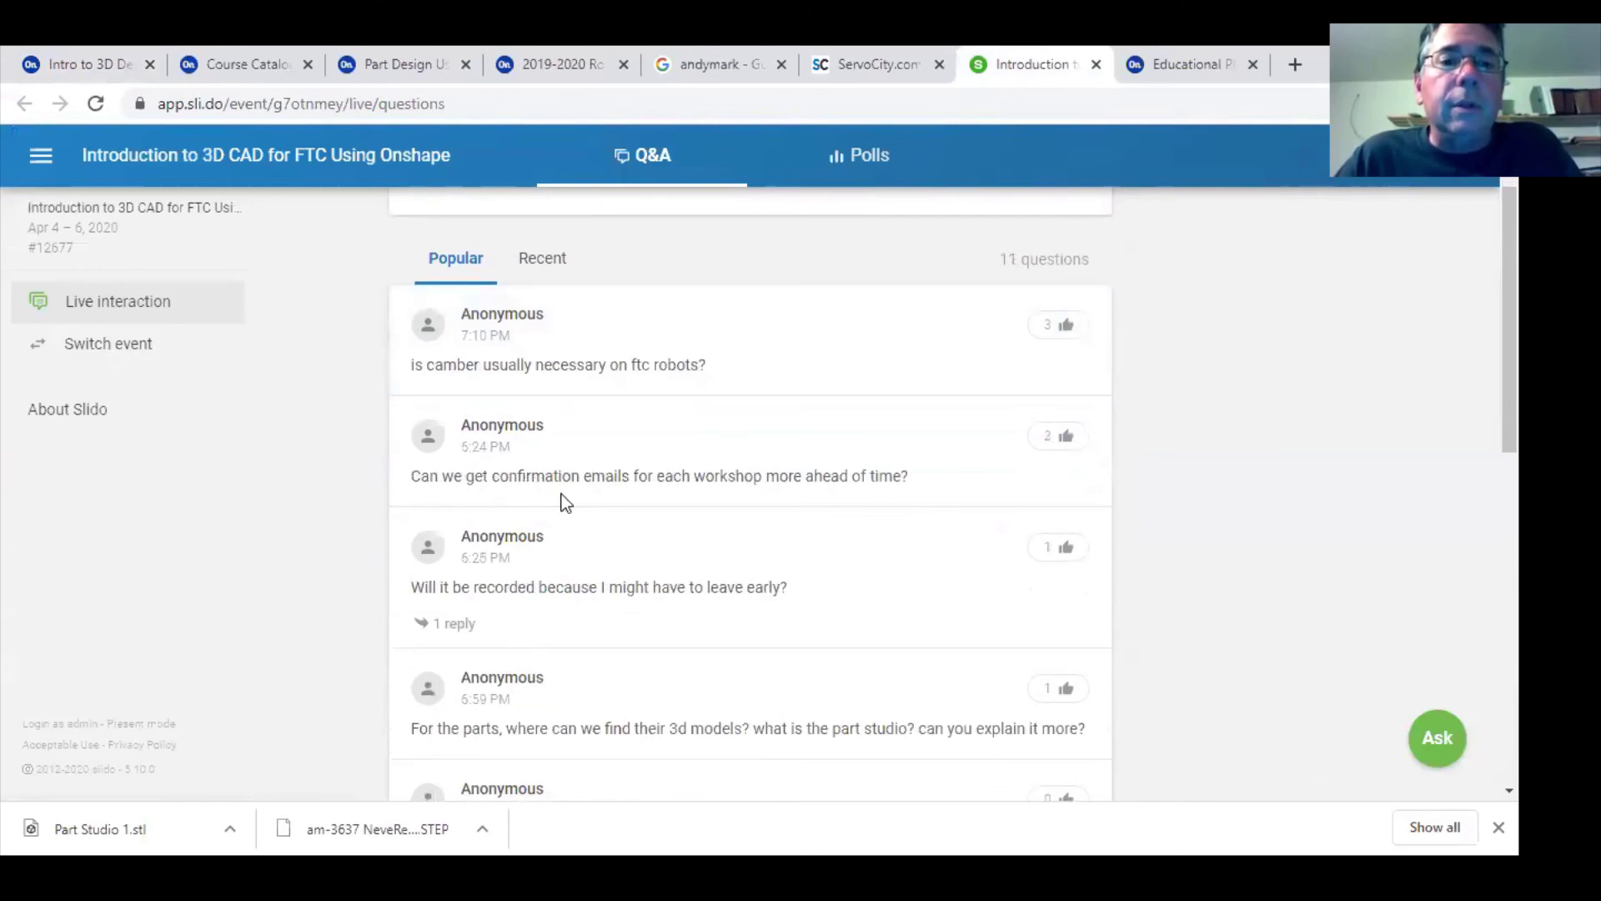
pyautogui.scroll(-2, 557, 510)
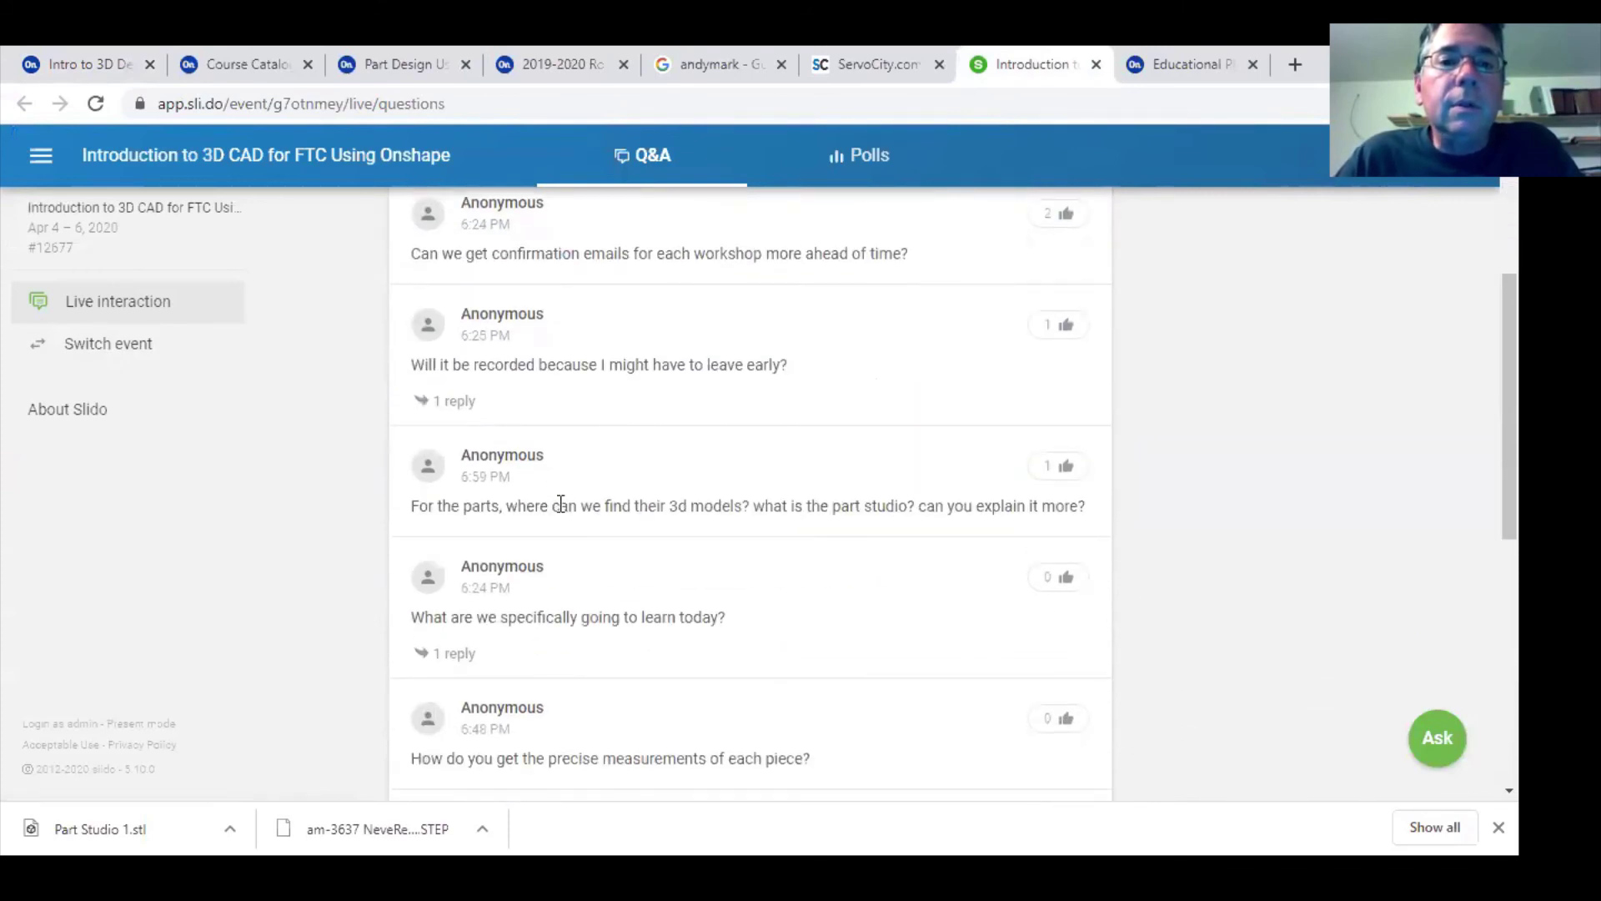
pyautogui.scroll(-1, 560, 500)
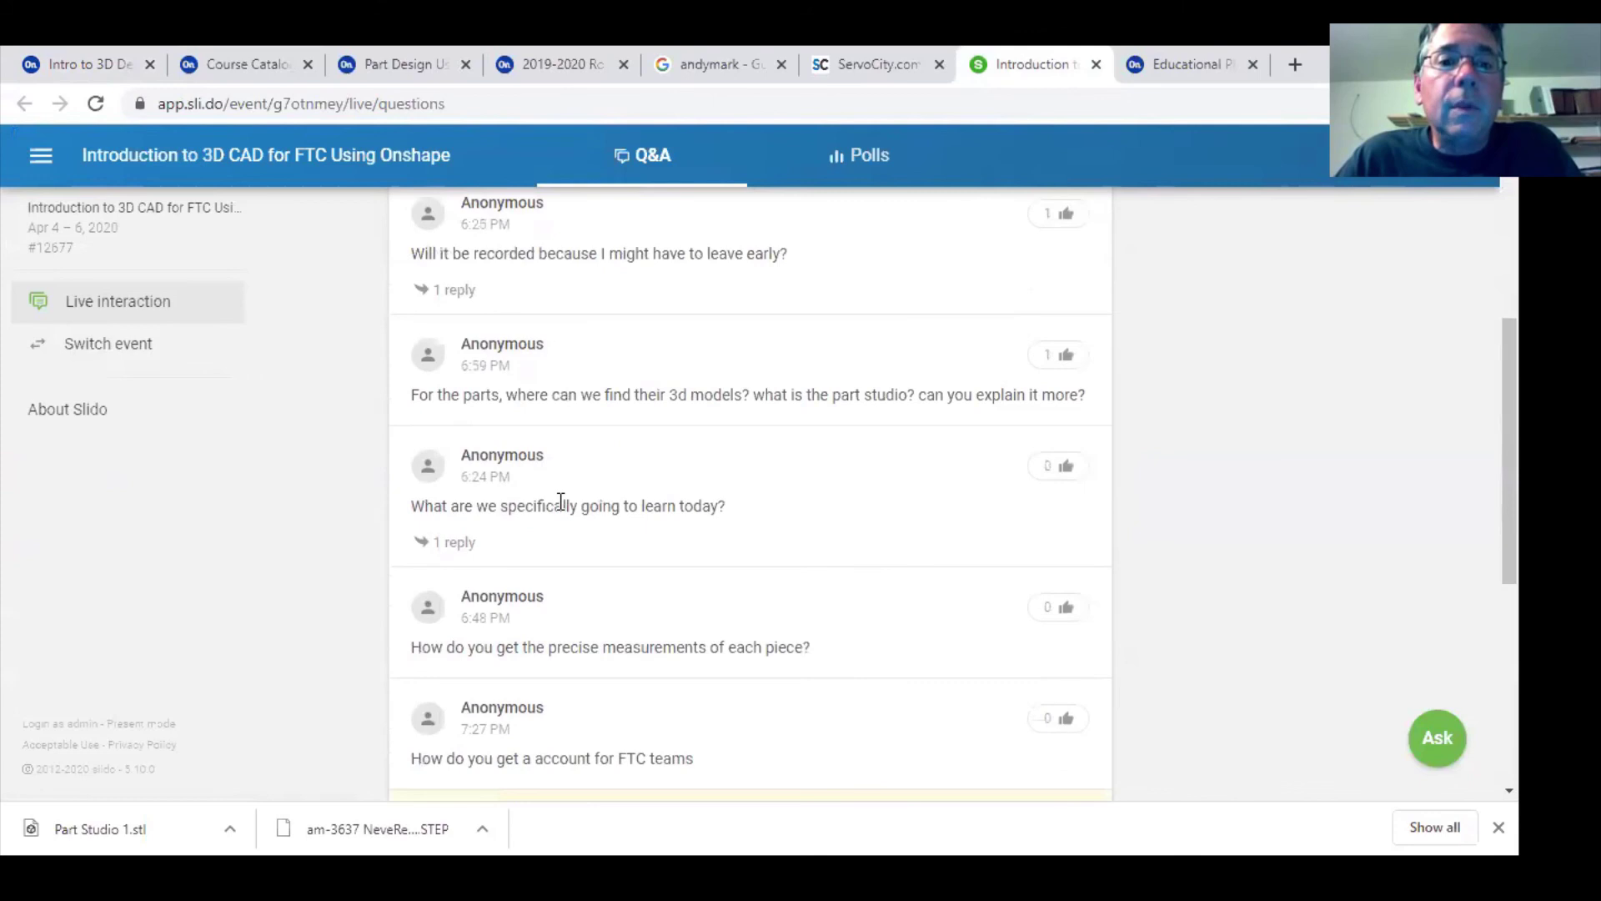
pyautogui.scroll(-2, 560, 500)
pyautogui.scroll(-2, 559, 505)
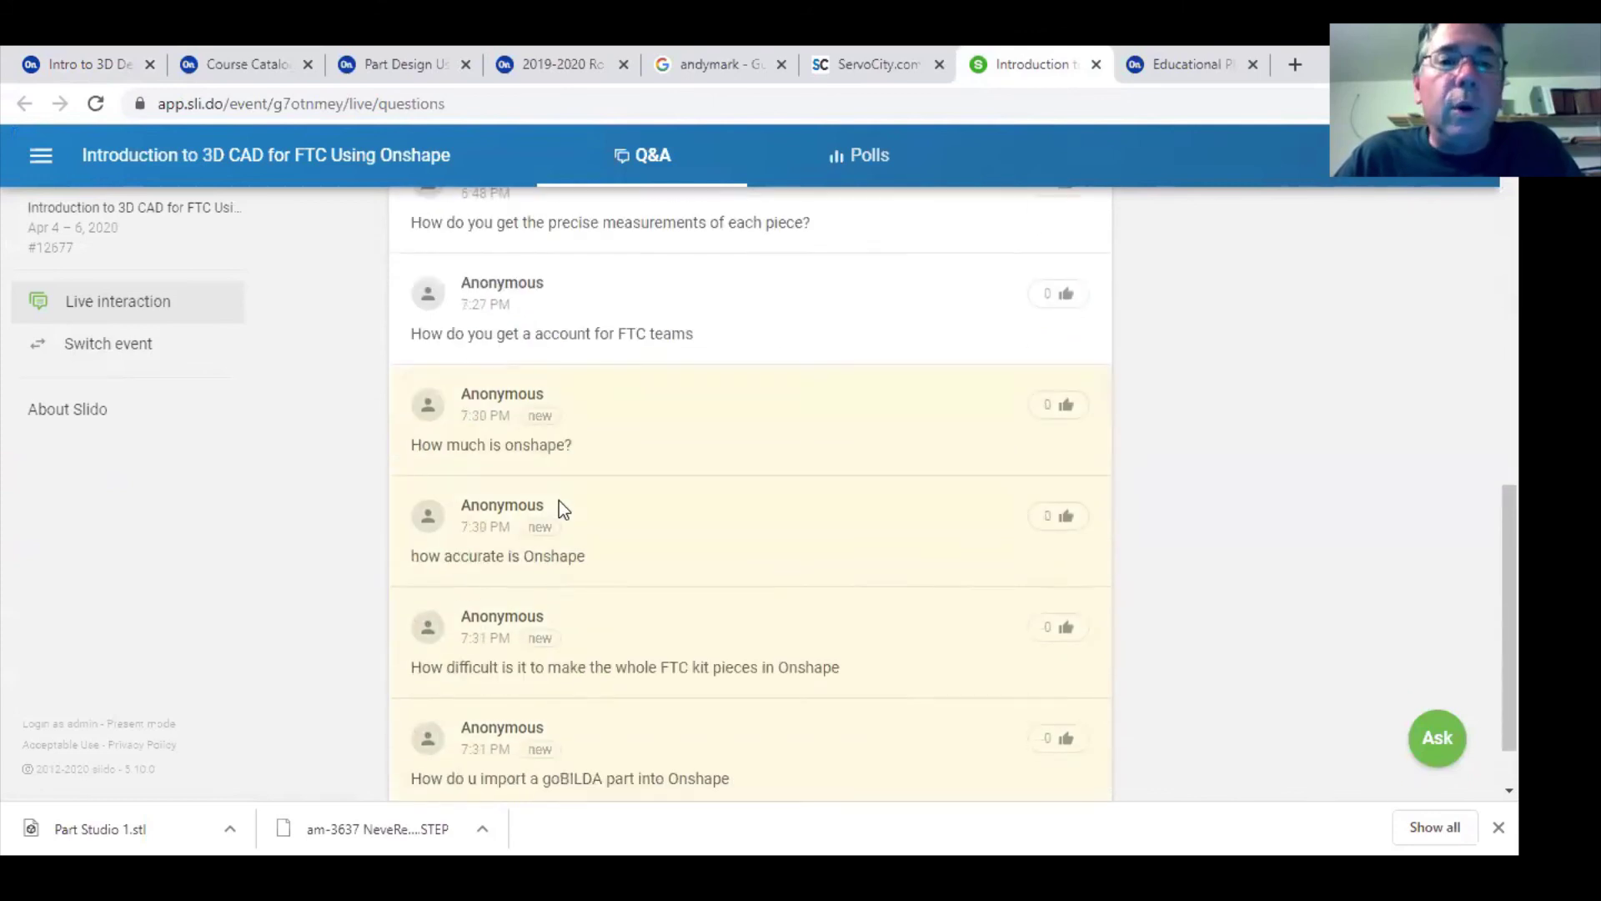
pyautogui.scroll(-1, 561, 501)
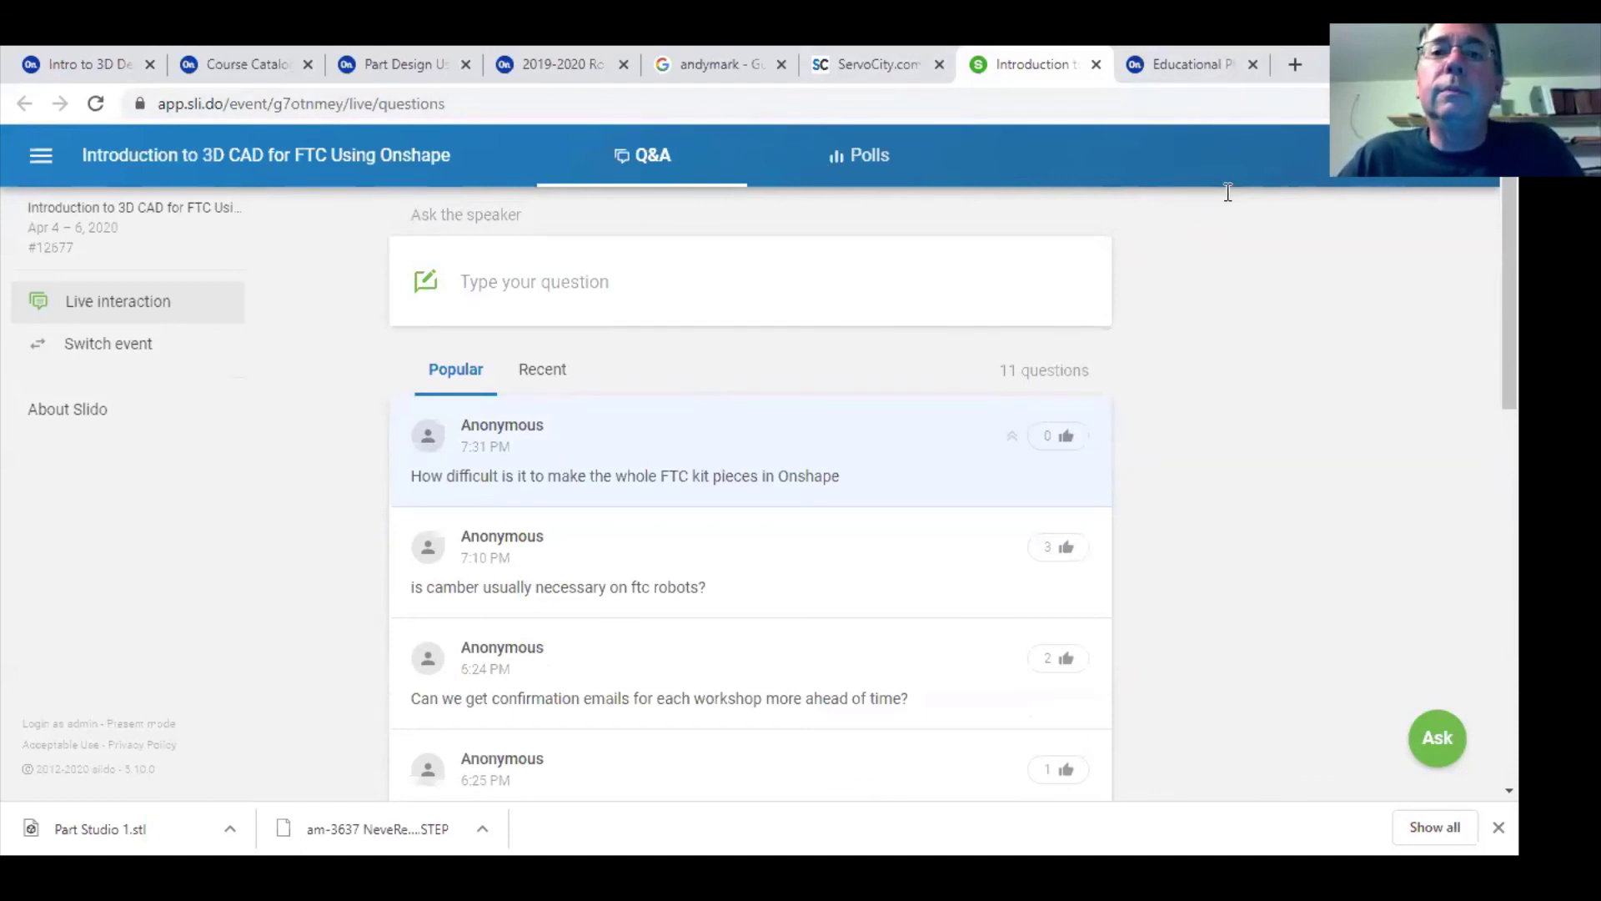
# - Switch to the ServoCity website and look over its home page
pyautogui.hotkey('ctrl', 'shift', 'Tab')
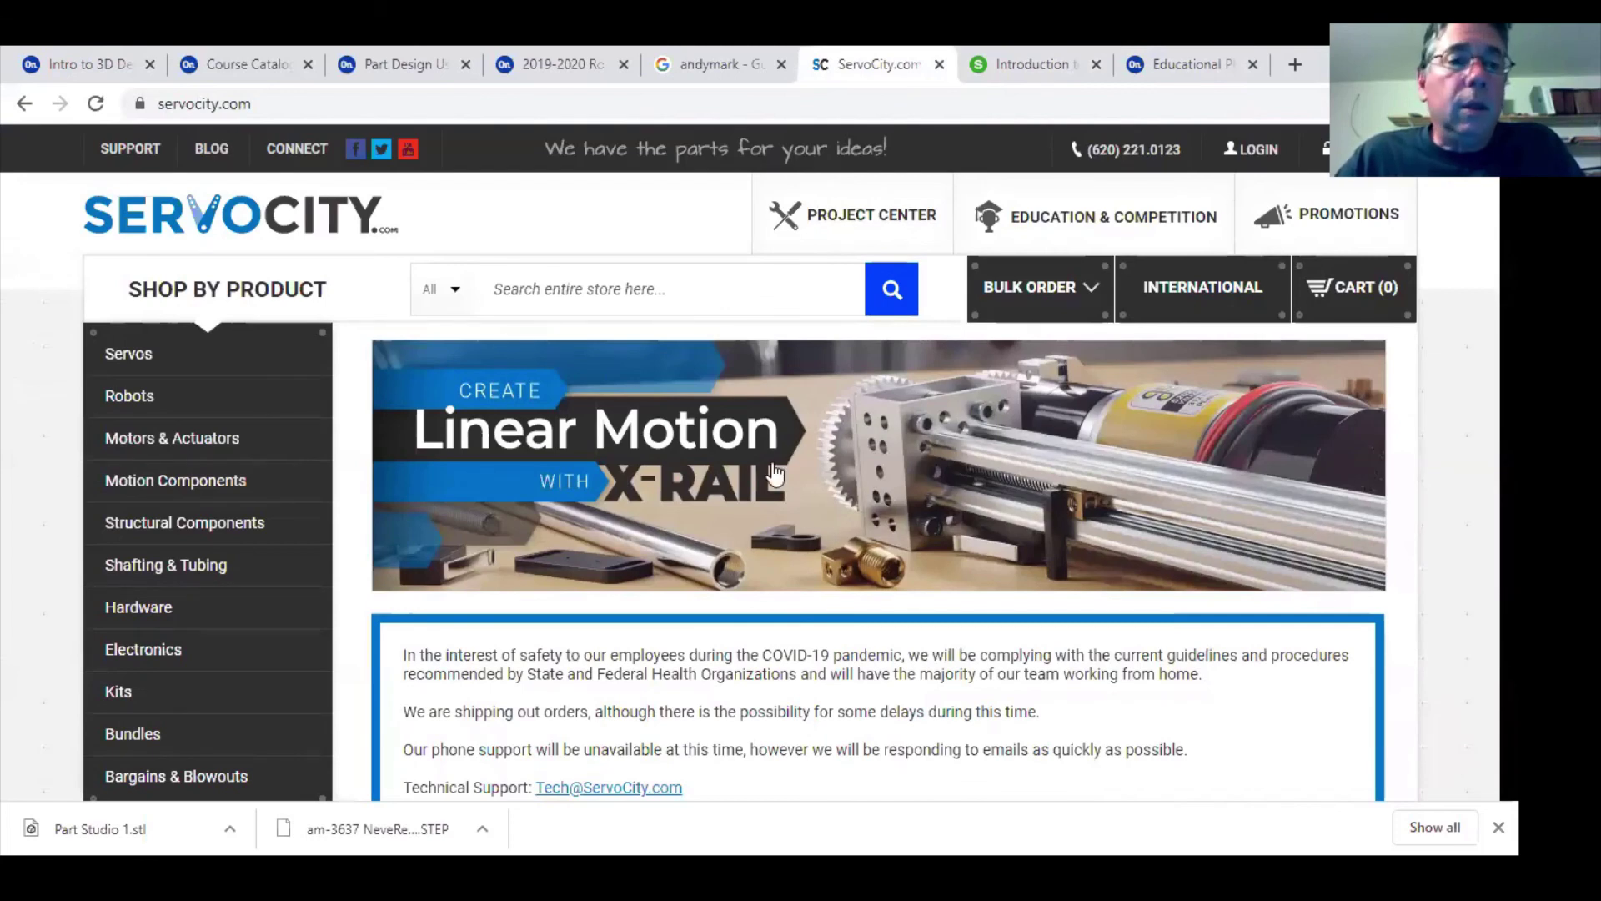
pyautogui.scroll(-5, 714, 593)
pyautogui.scroll(5, 652, 399)
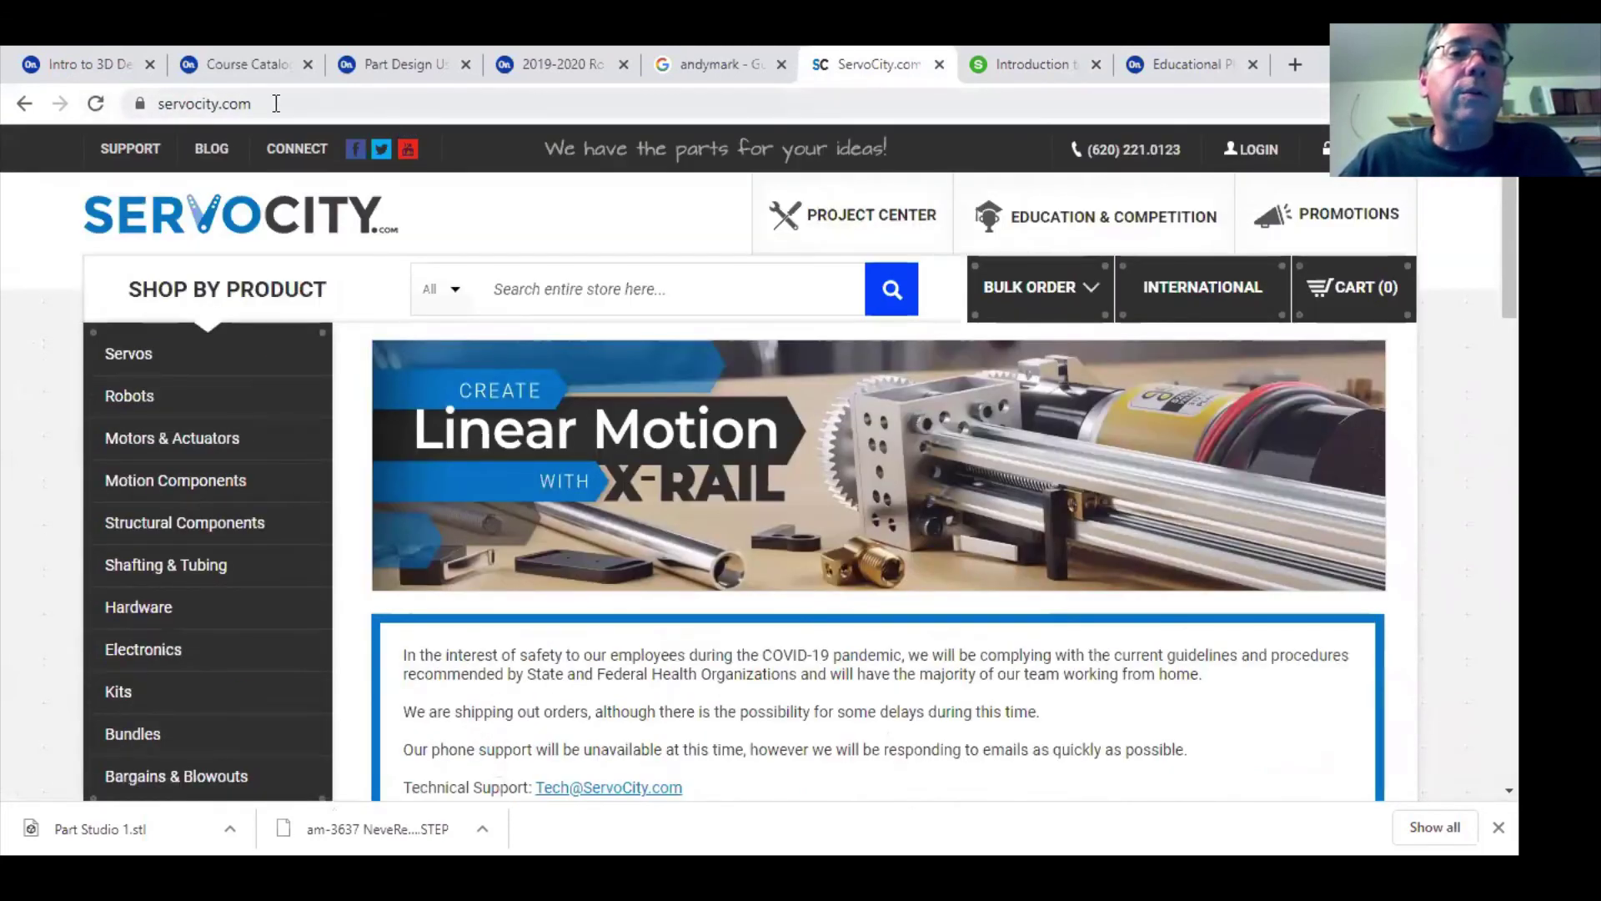
# - Try to open the goBILDA website at the address gobulda.com
pyautogui.click(250, 104)
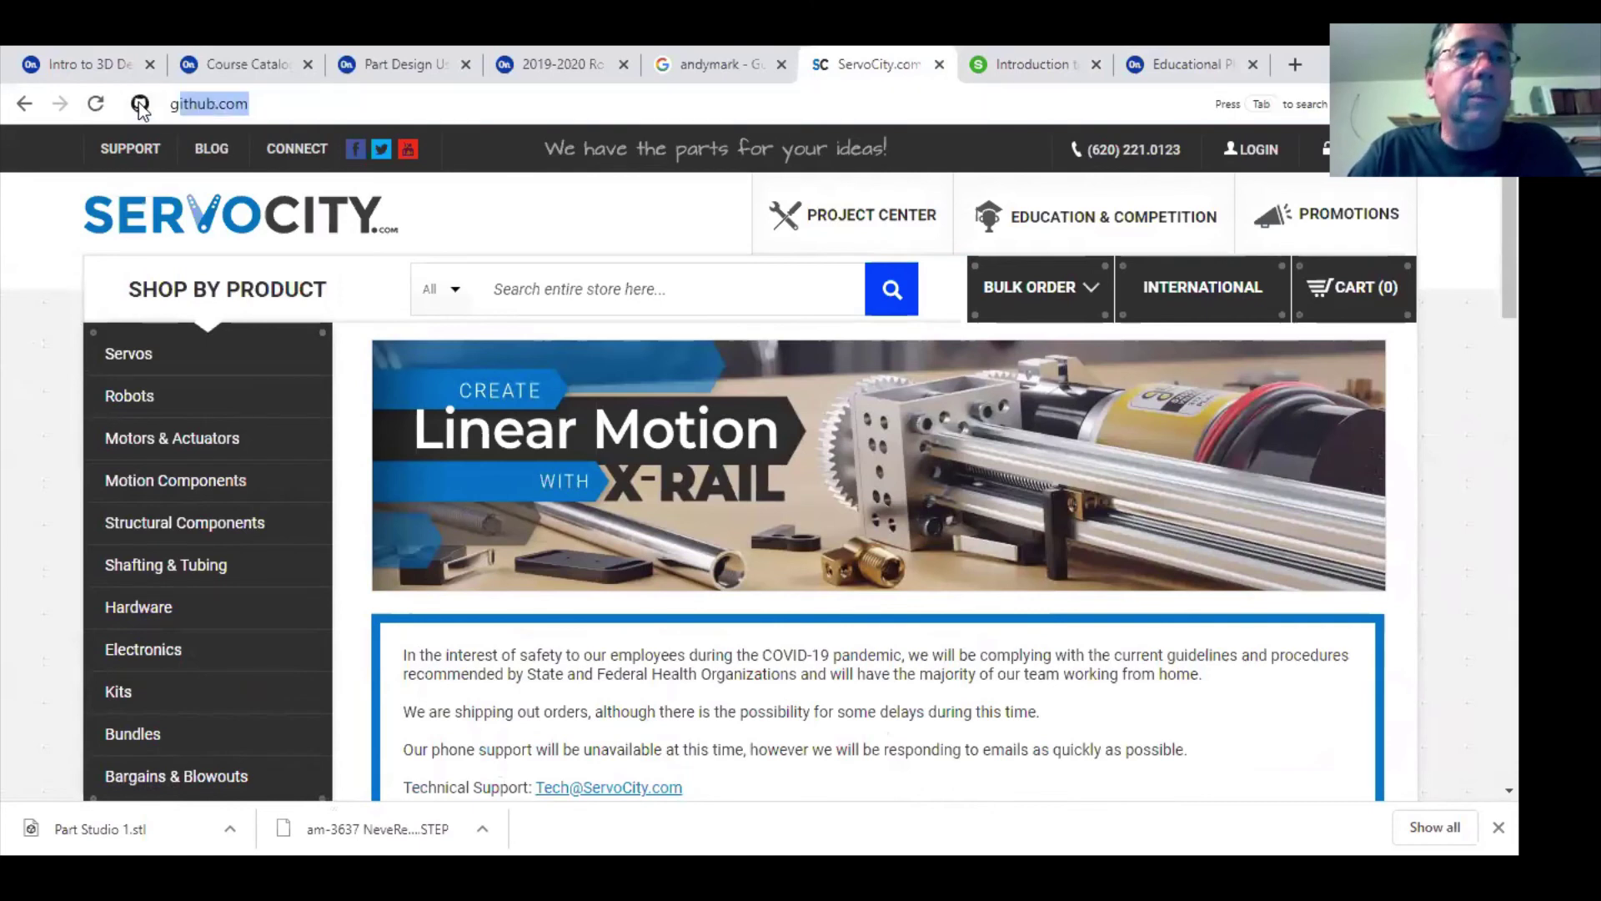
pyautogui.write('gobu')
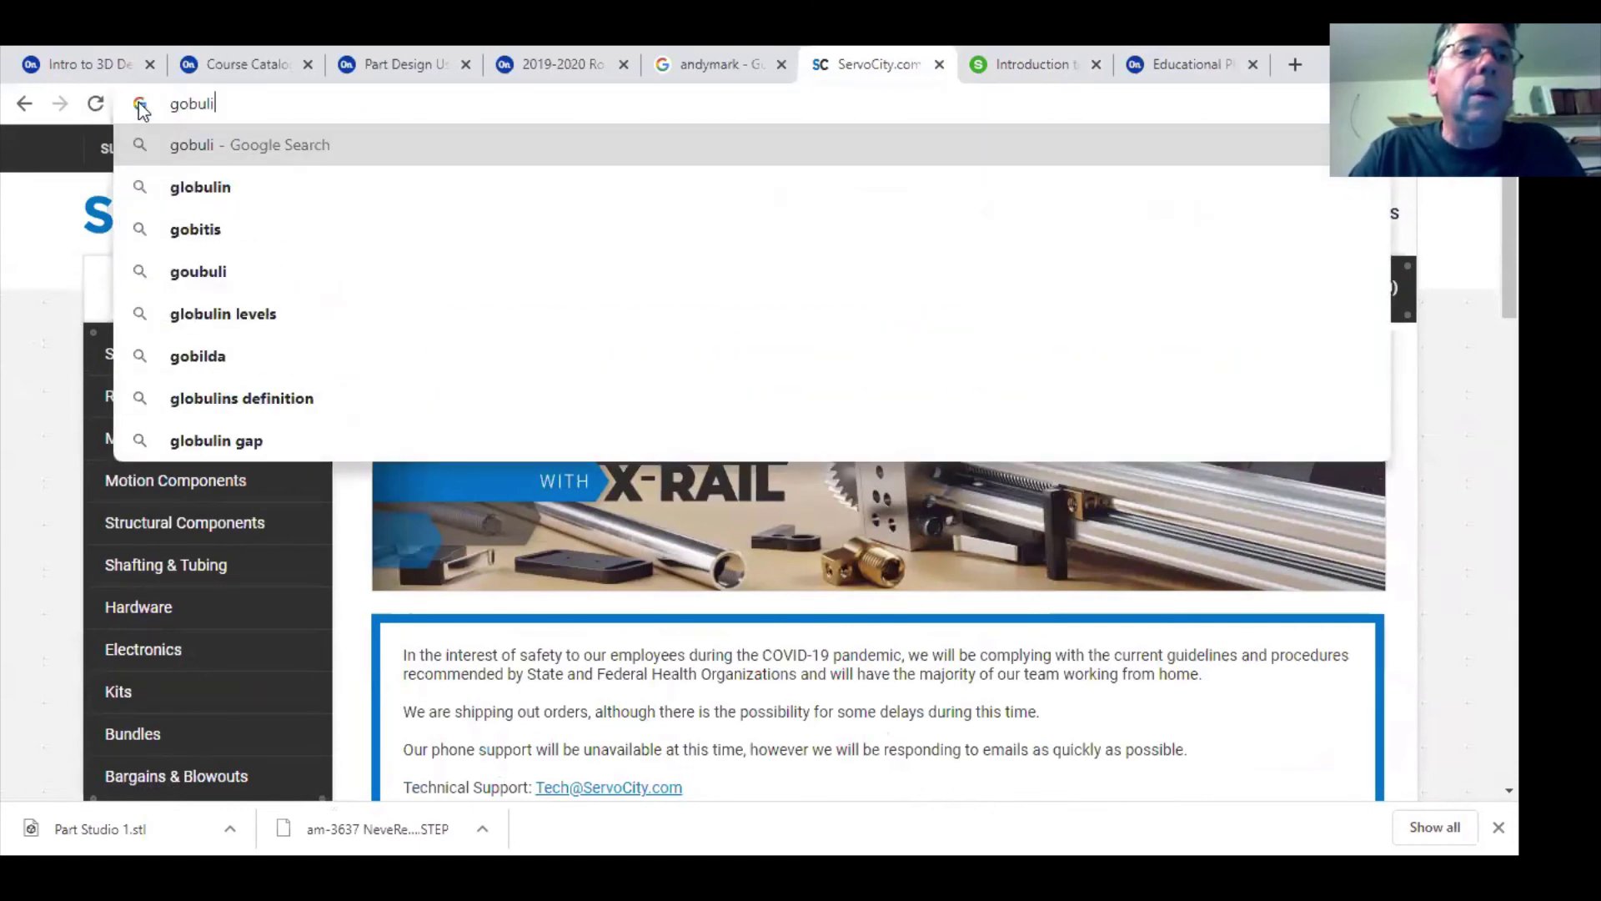
pyautogui.write('lda.com')
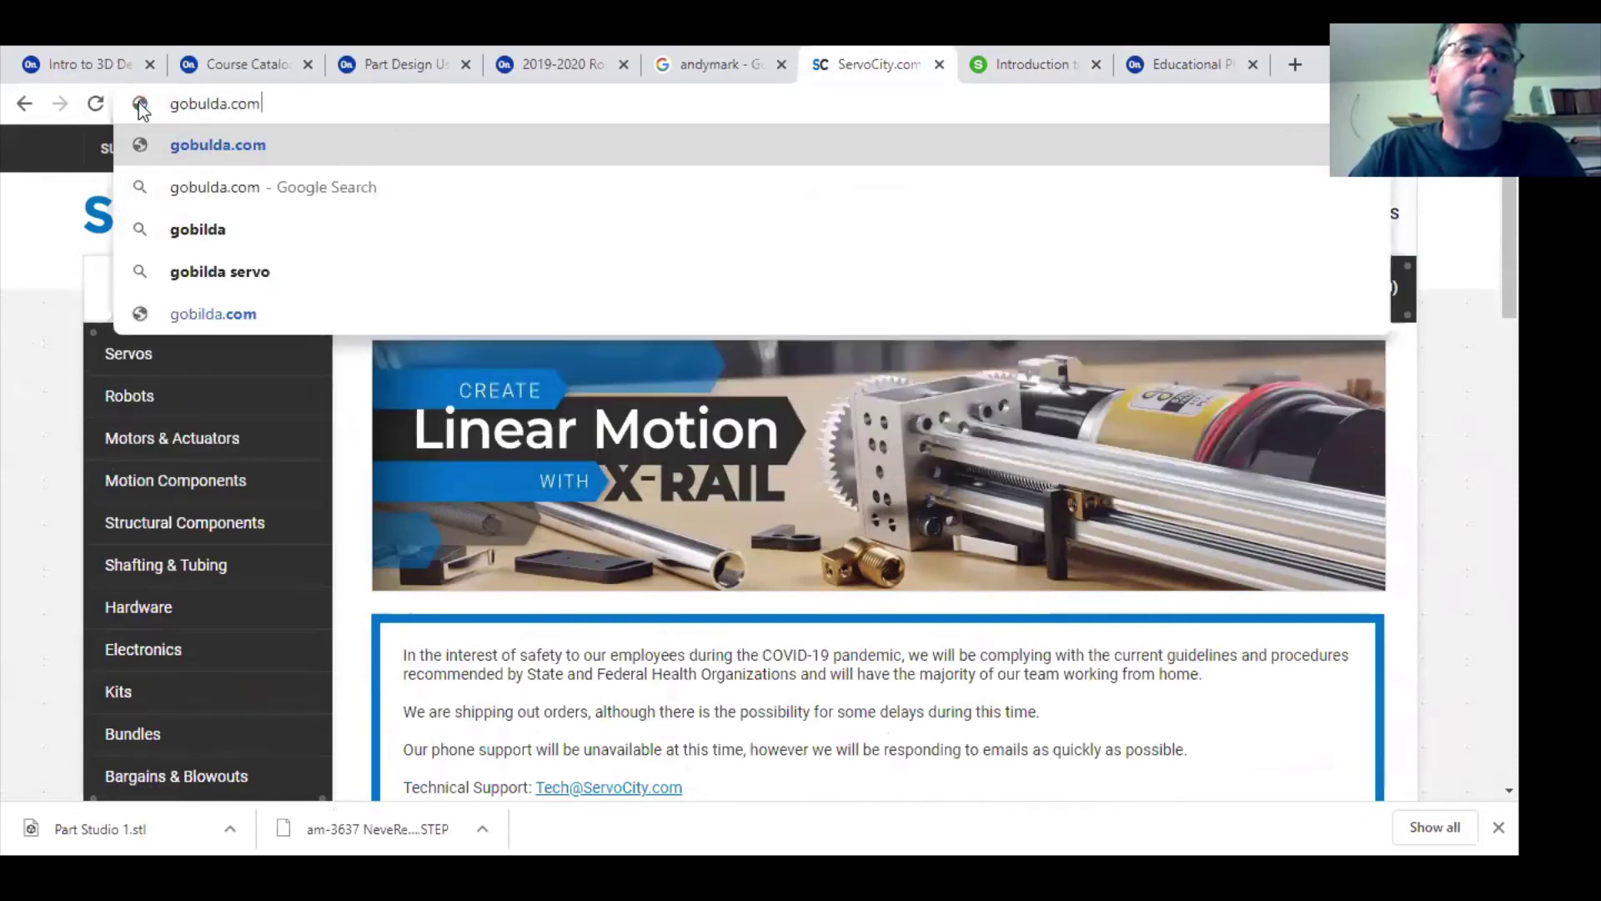
pyautogui.press('Return')
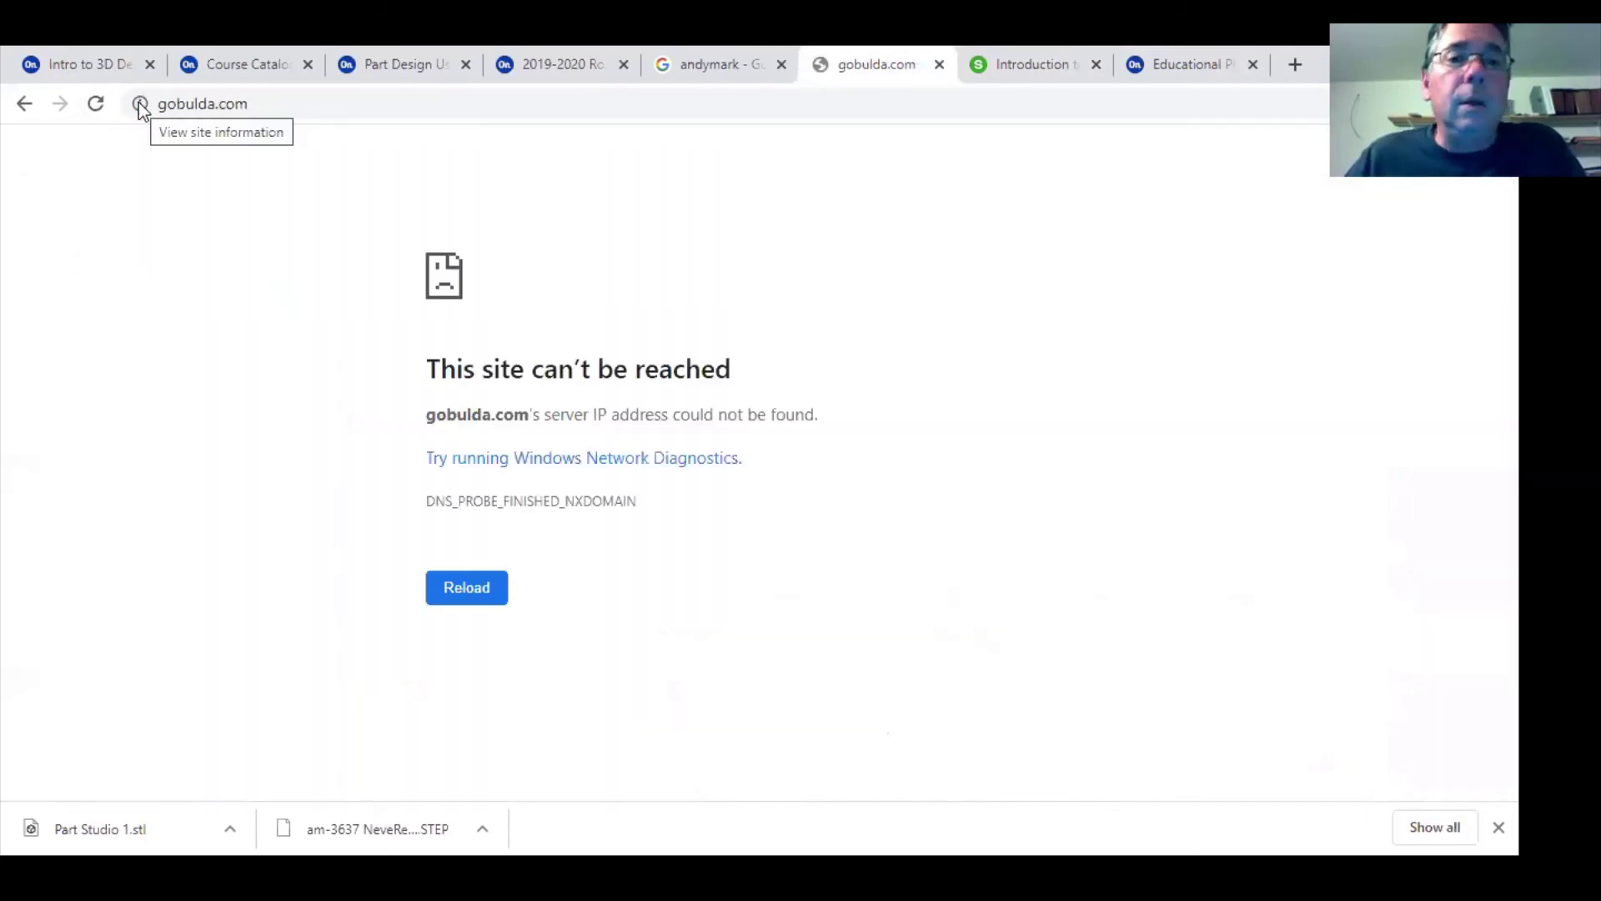
# - Search the web for gobilda and open the goBILDA website from the results
pyautogui.click(129, 108)
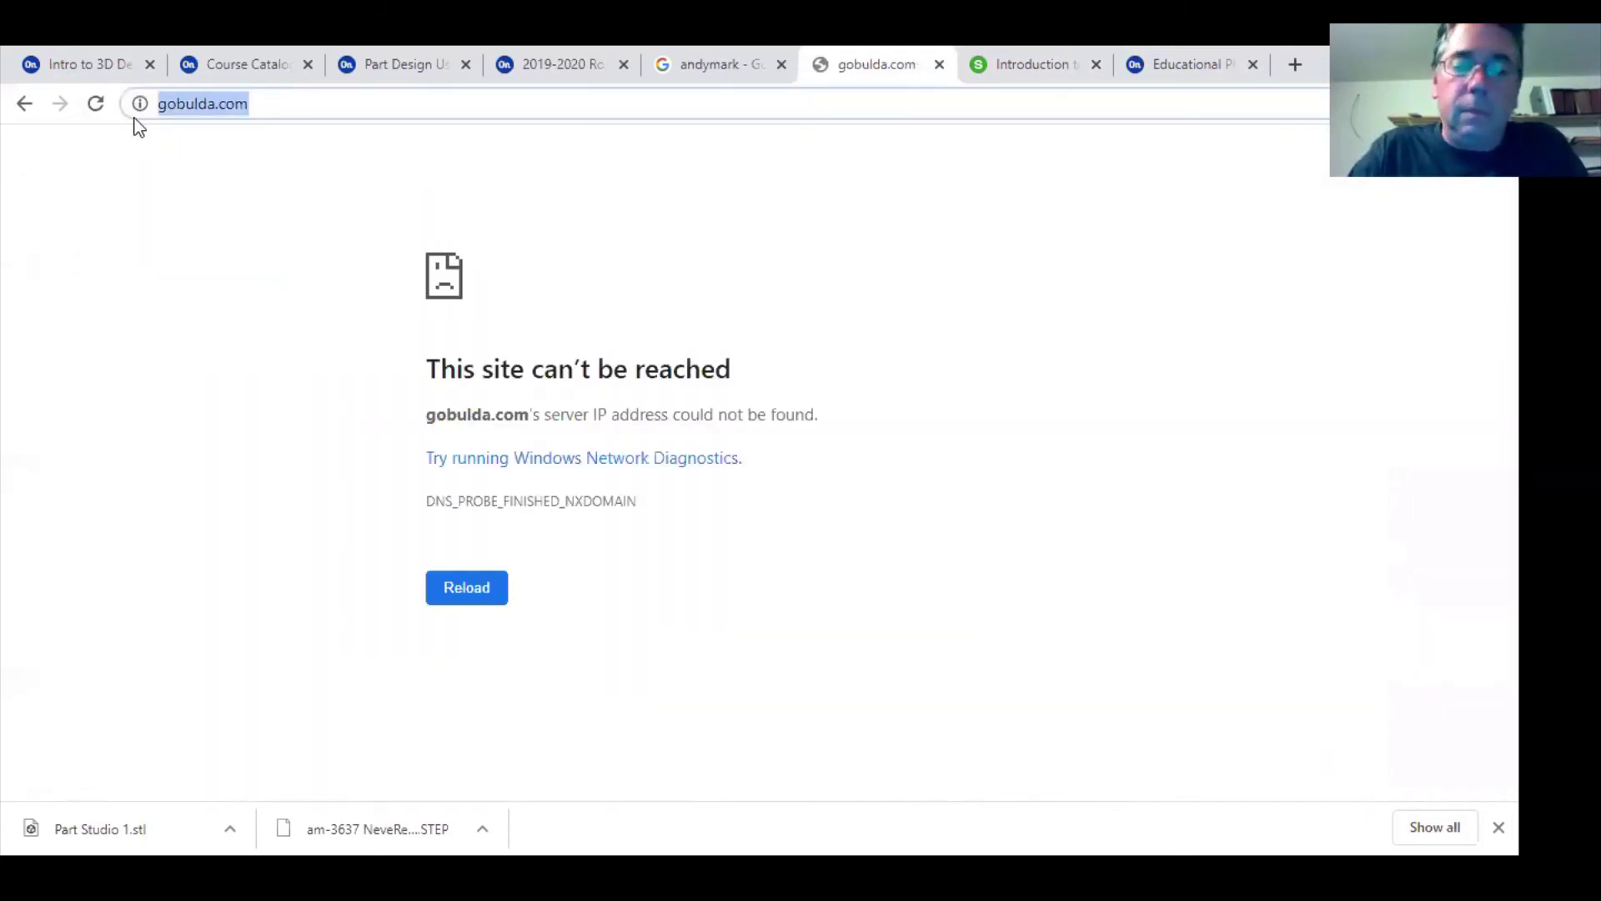
pyautogui.write('gobilda')
pyautogui.press('Return')
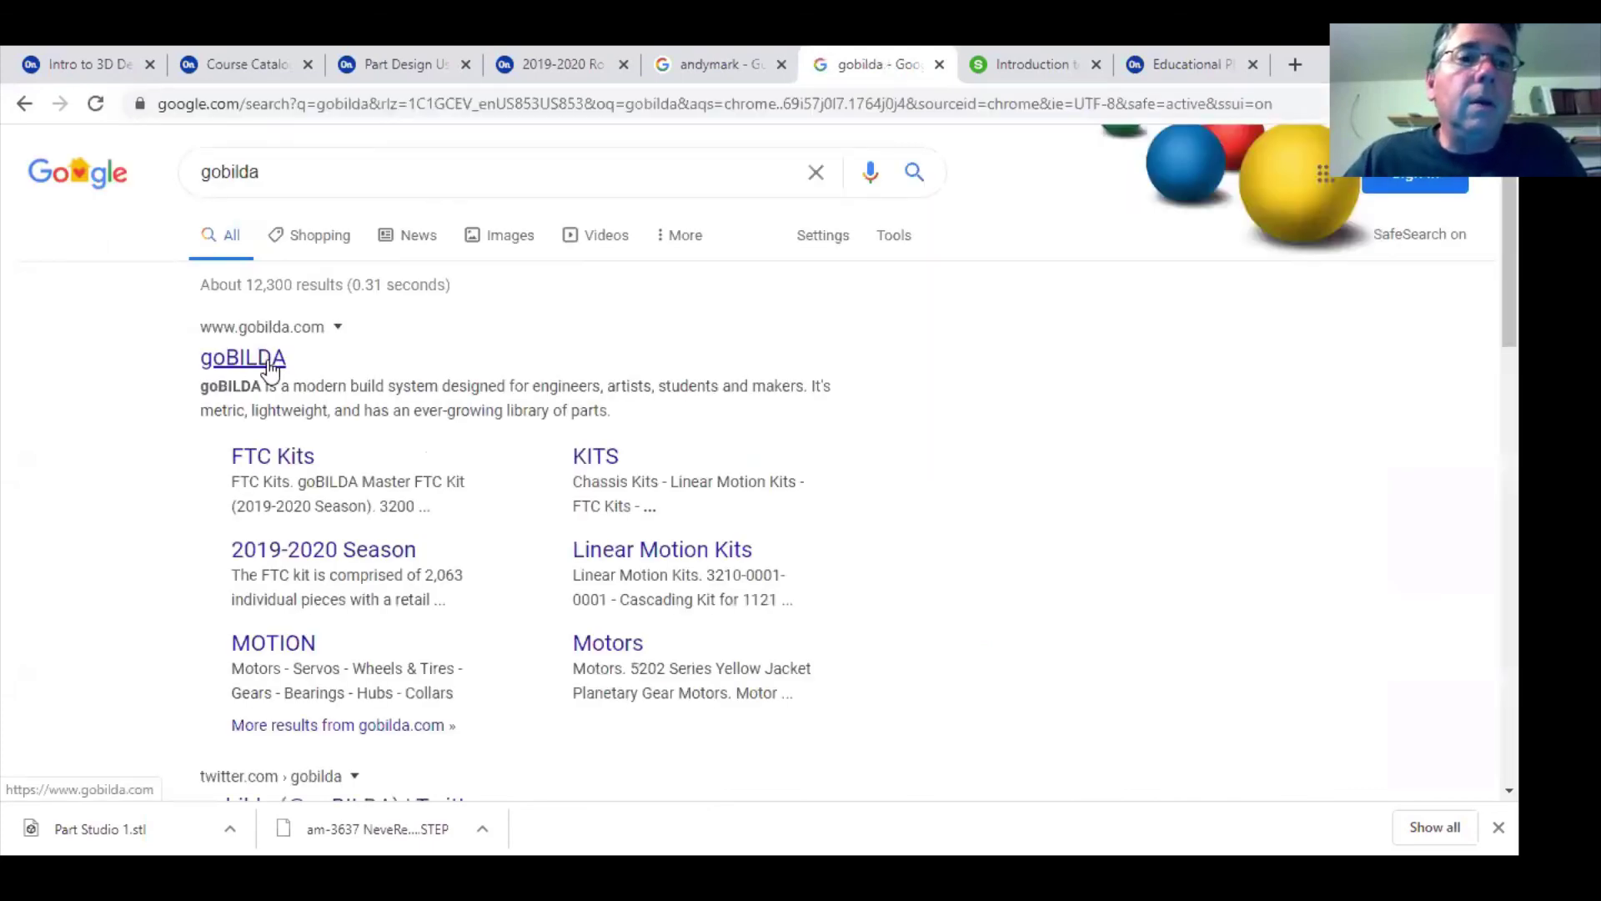
pyautogui.click(268, 360)
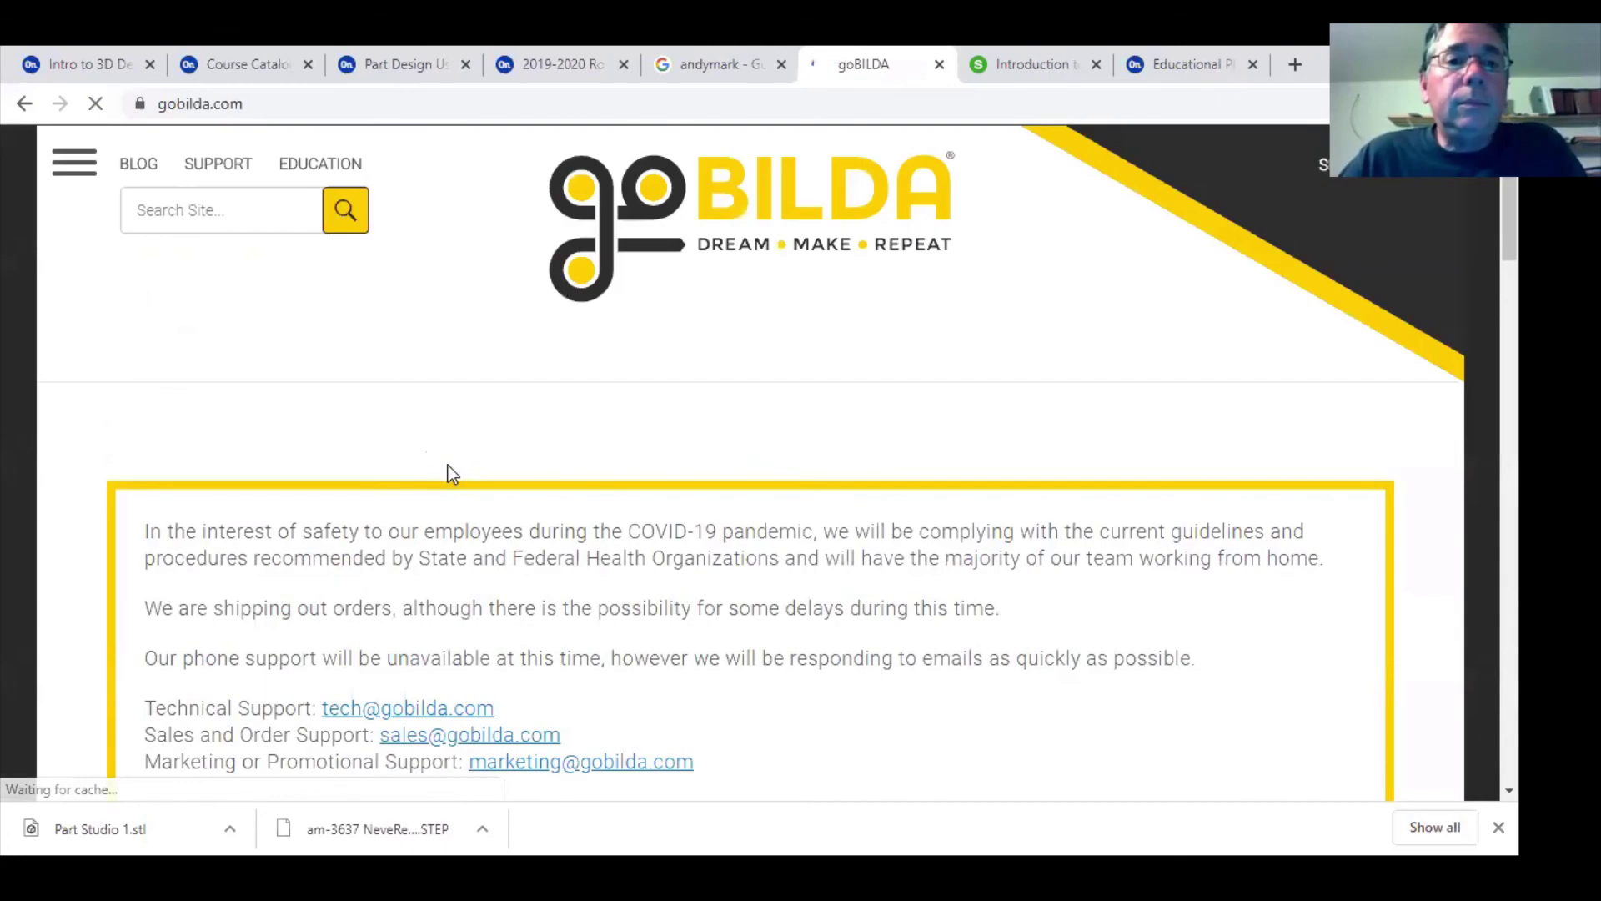
# - Find the 8mm REX Pinion Gears among the featured goBILDA products and open the 24 Tooth gear's product page
pyautogui.scroll(-9, 418, 462)
pyautogui.scroll(-8, 475, 507)
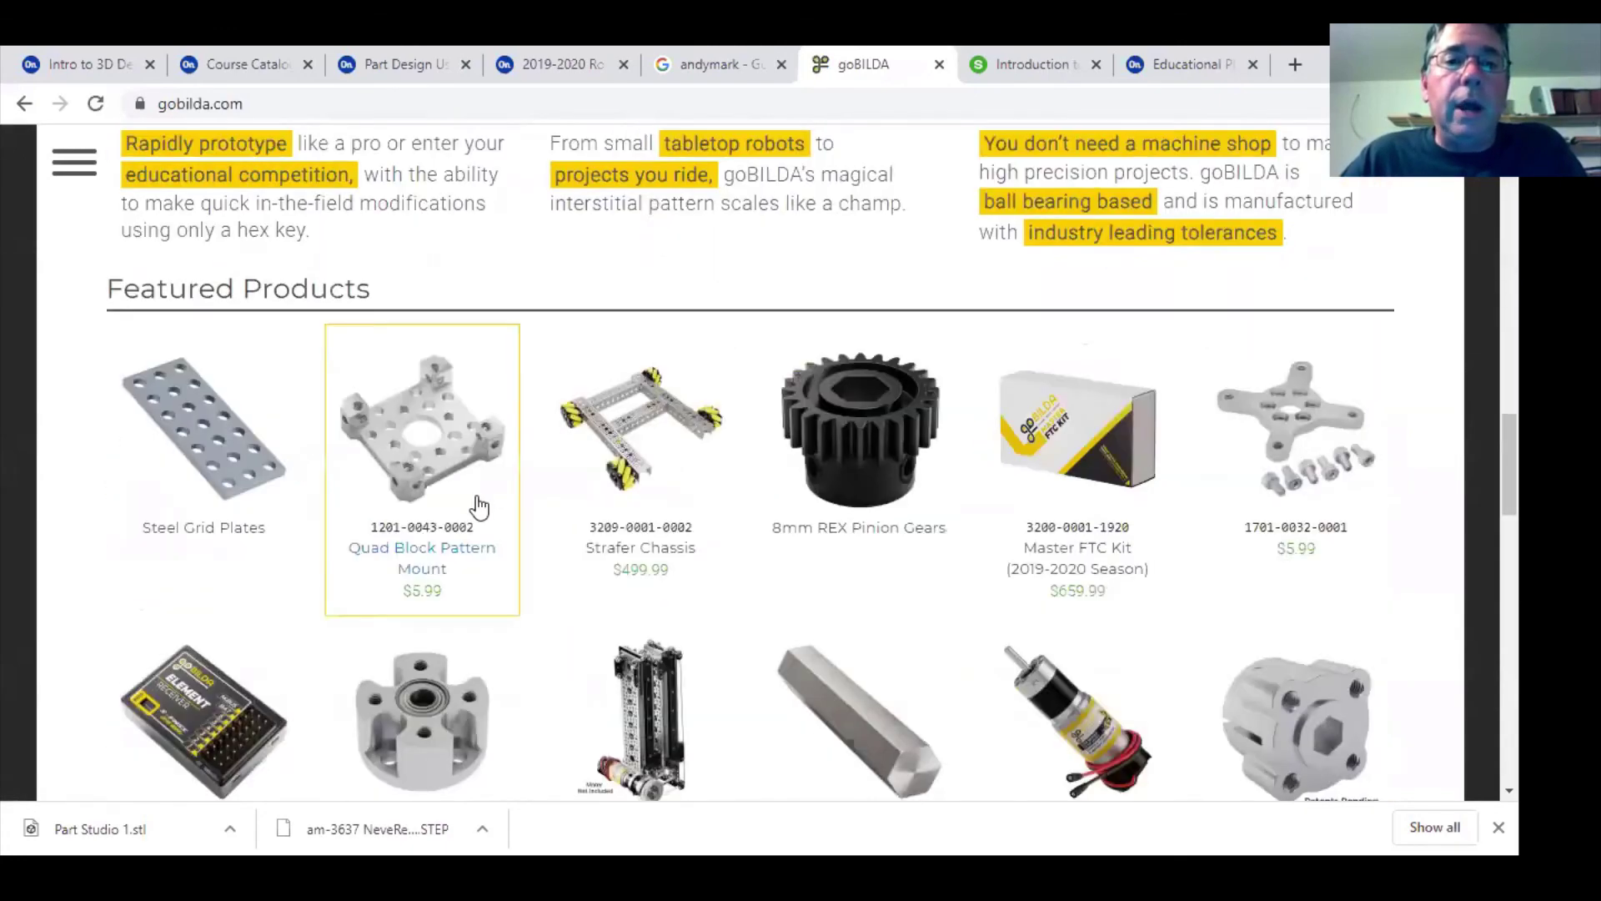
pyautogui.scroll(3, 561, 495)
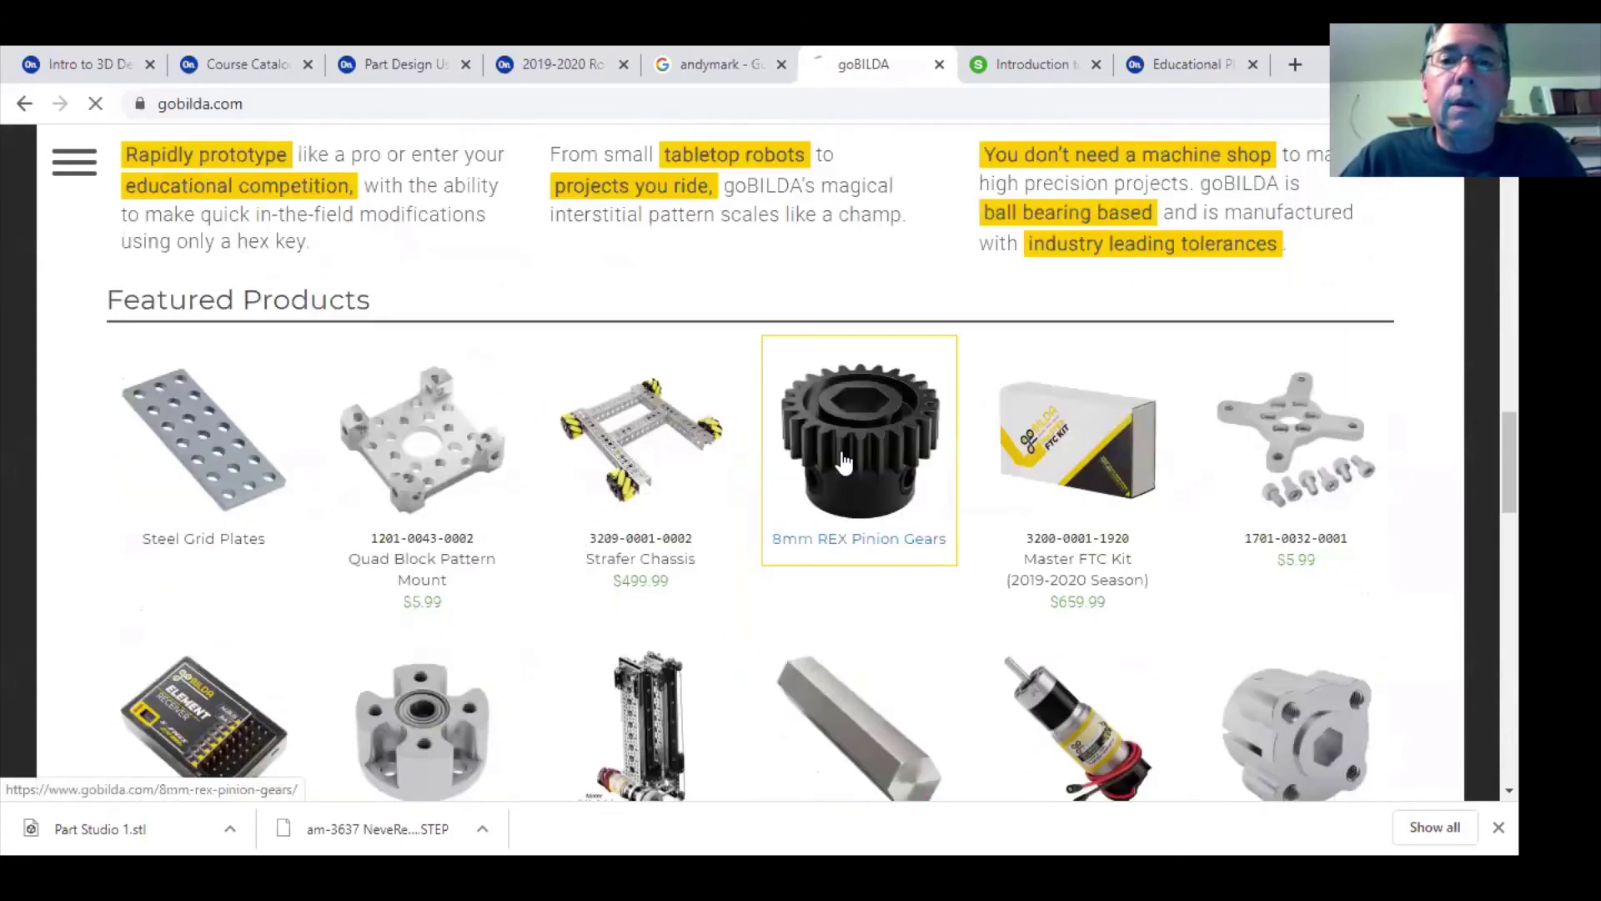
pyautogui.click(825, 464)
pyautogui.scroll(-5, 551, 380)
pyautogui.click(458, 275)
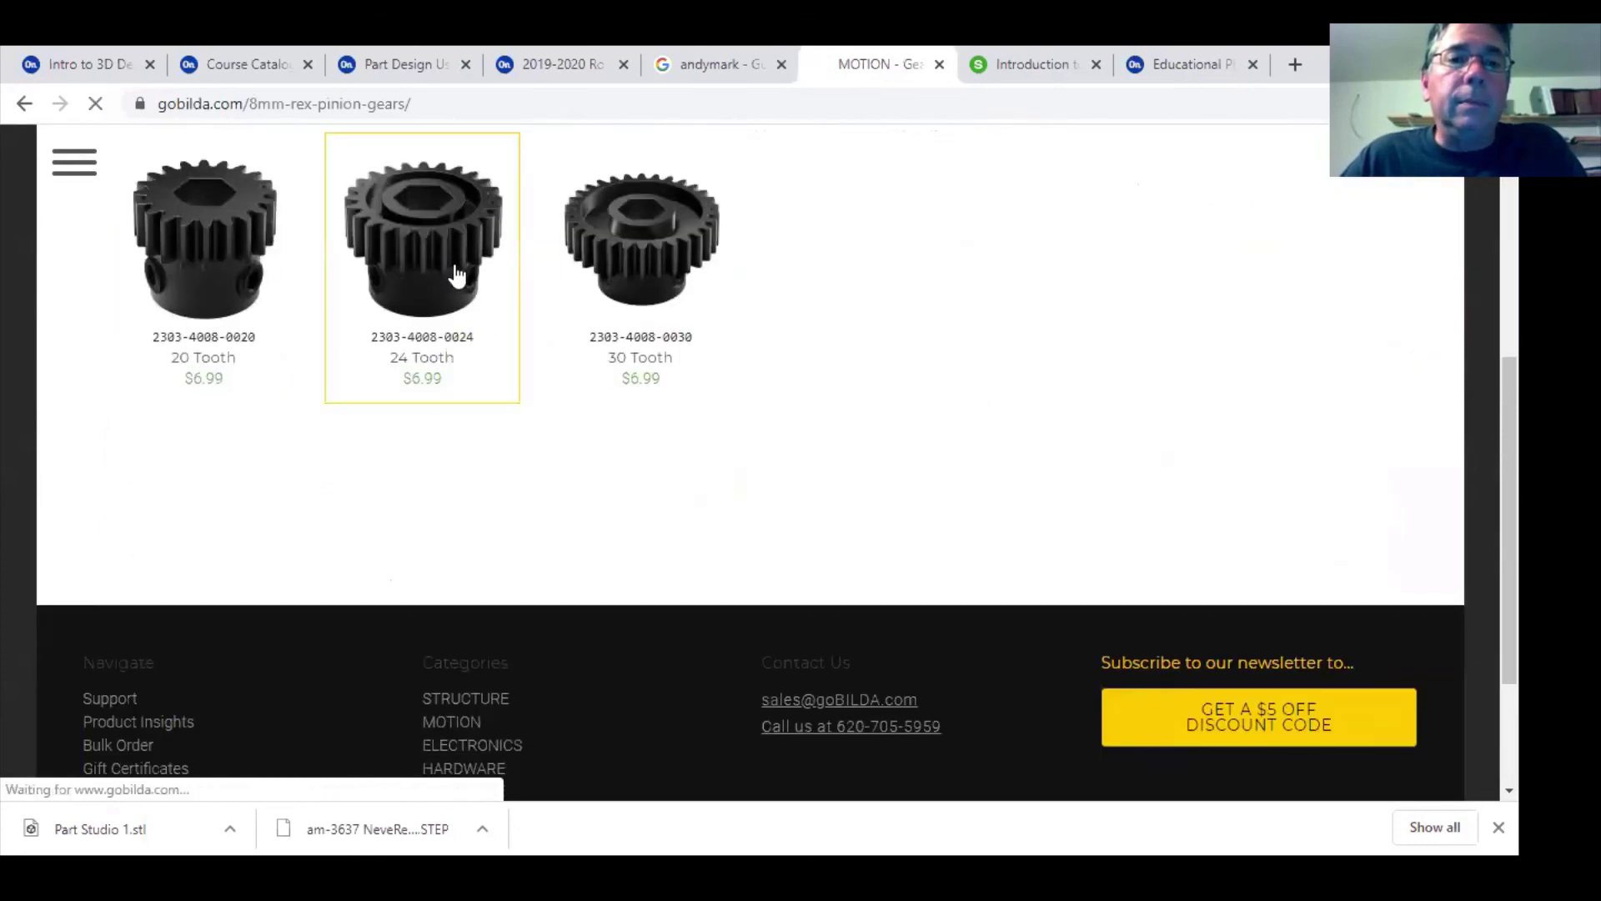
# - Download the STEP file of the 24-tooth pinion gear and open the downloaded archive 2303-4008-0024.zip
pyautogui.scroll(-1, 491, 517)
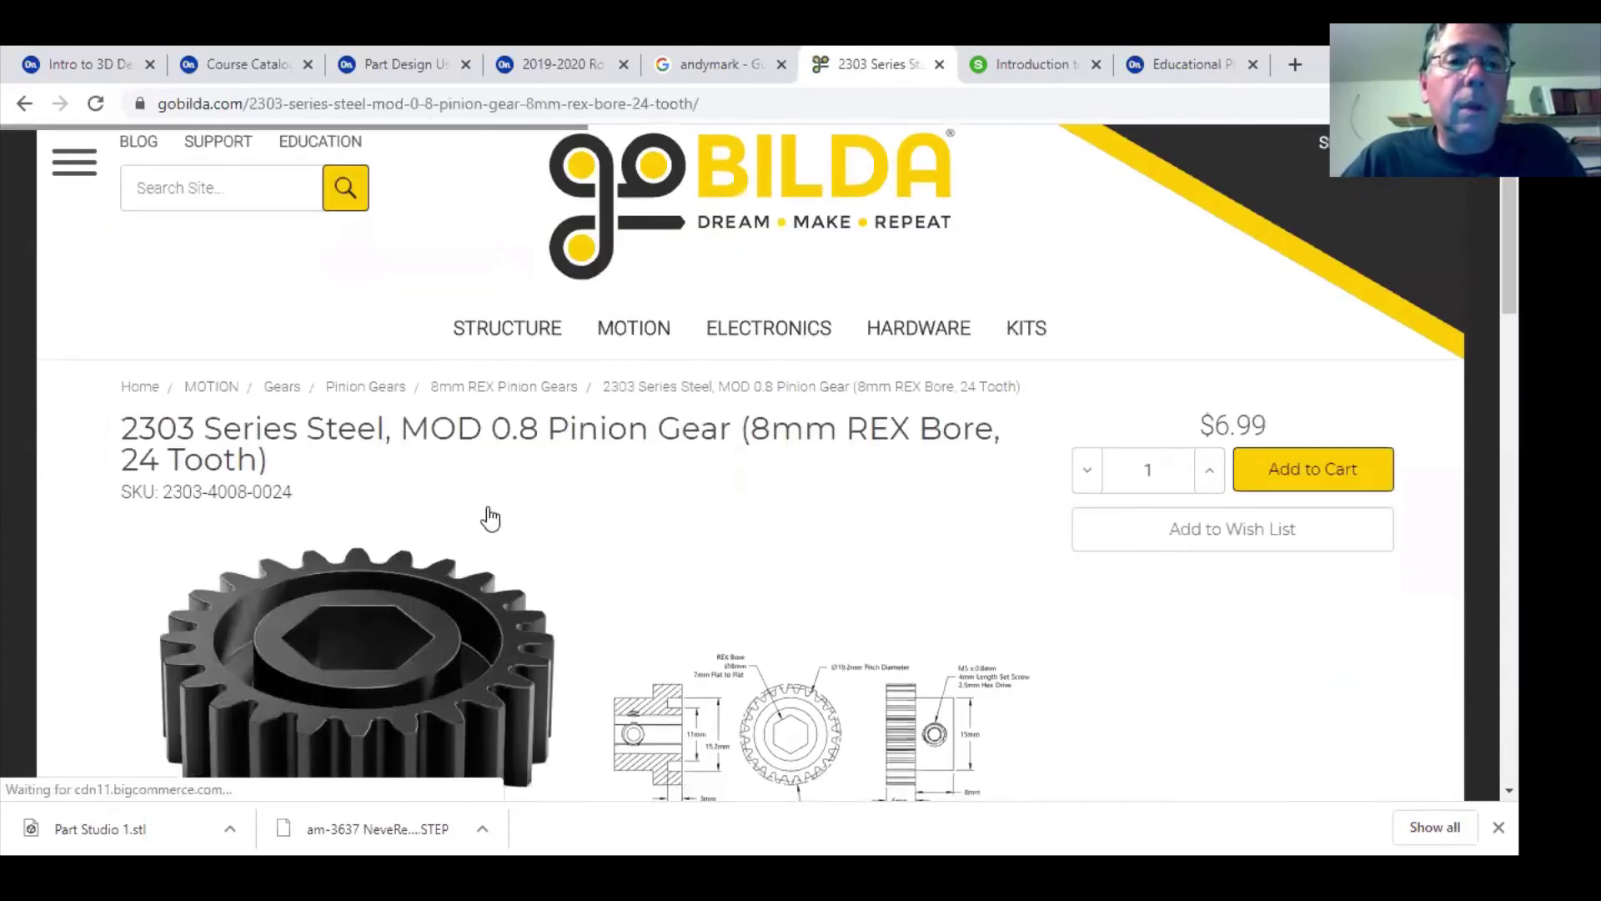
pyautogui.scroll(-9, 490, 513)
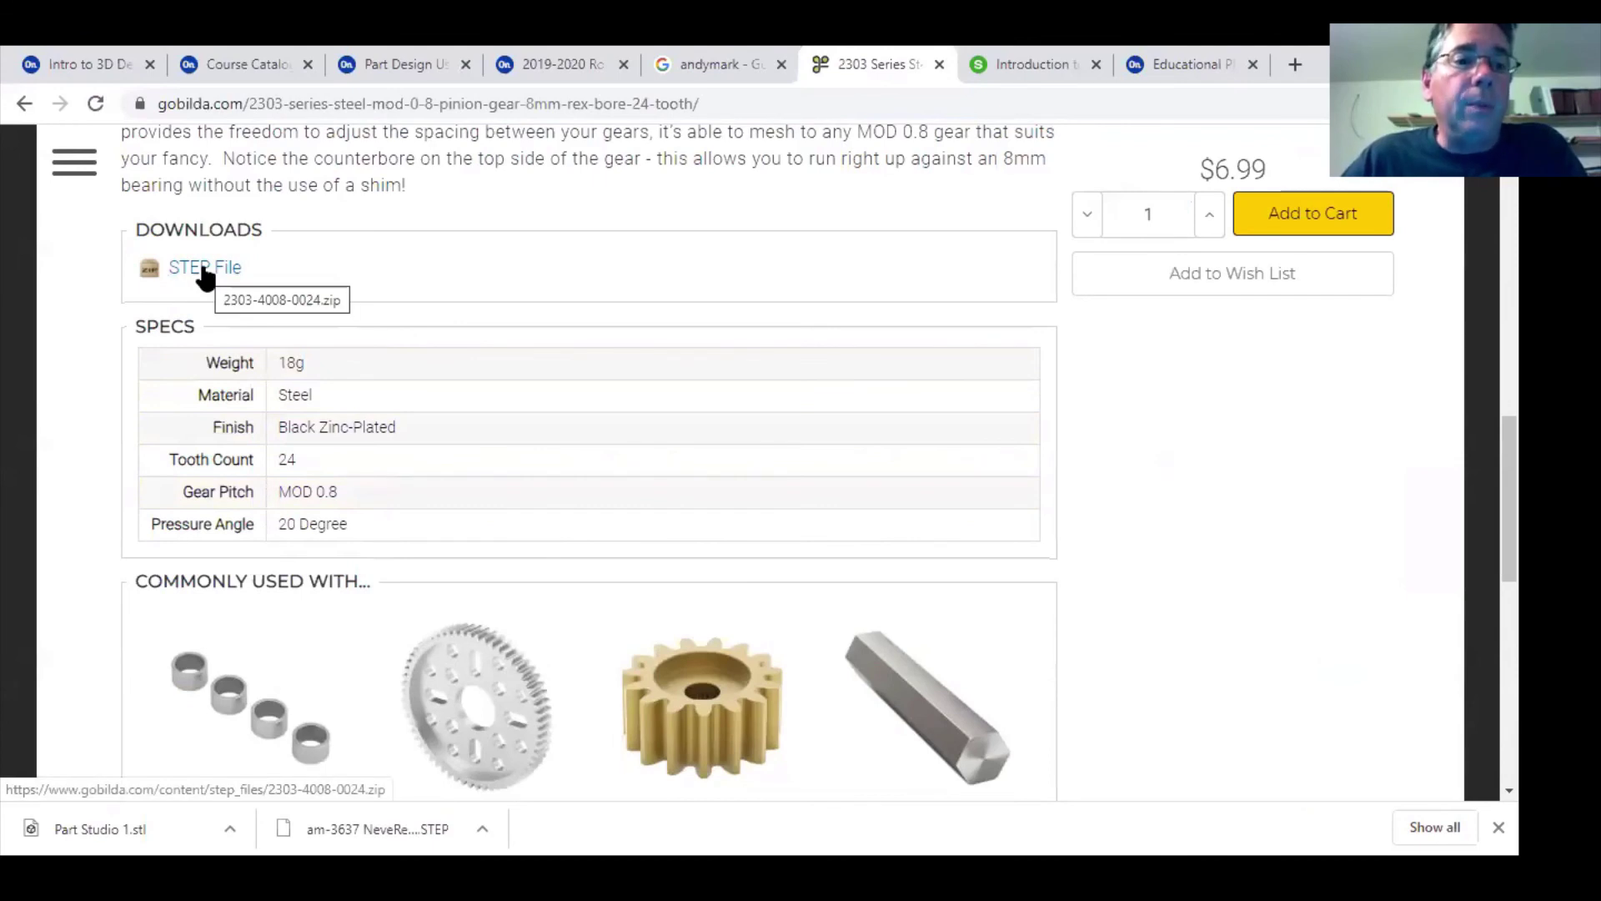
pyautogui.click(203, 271)
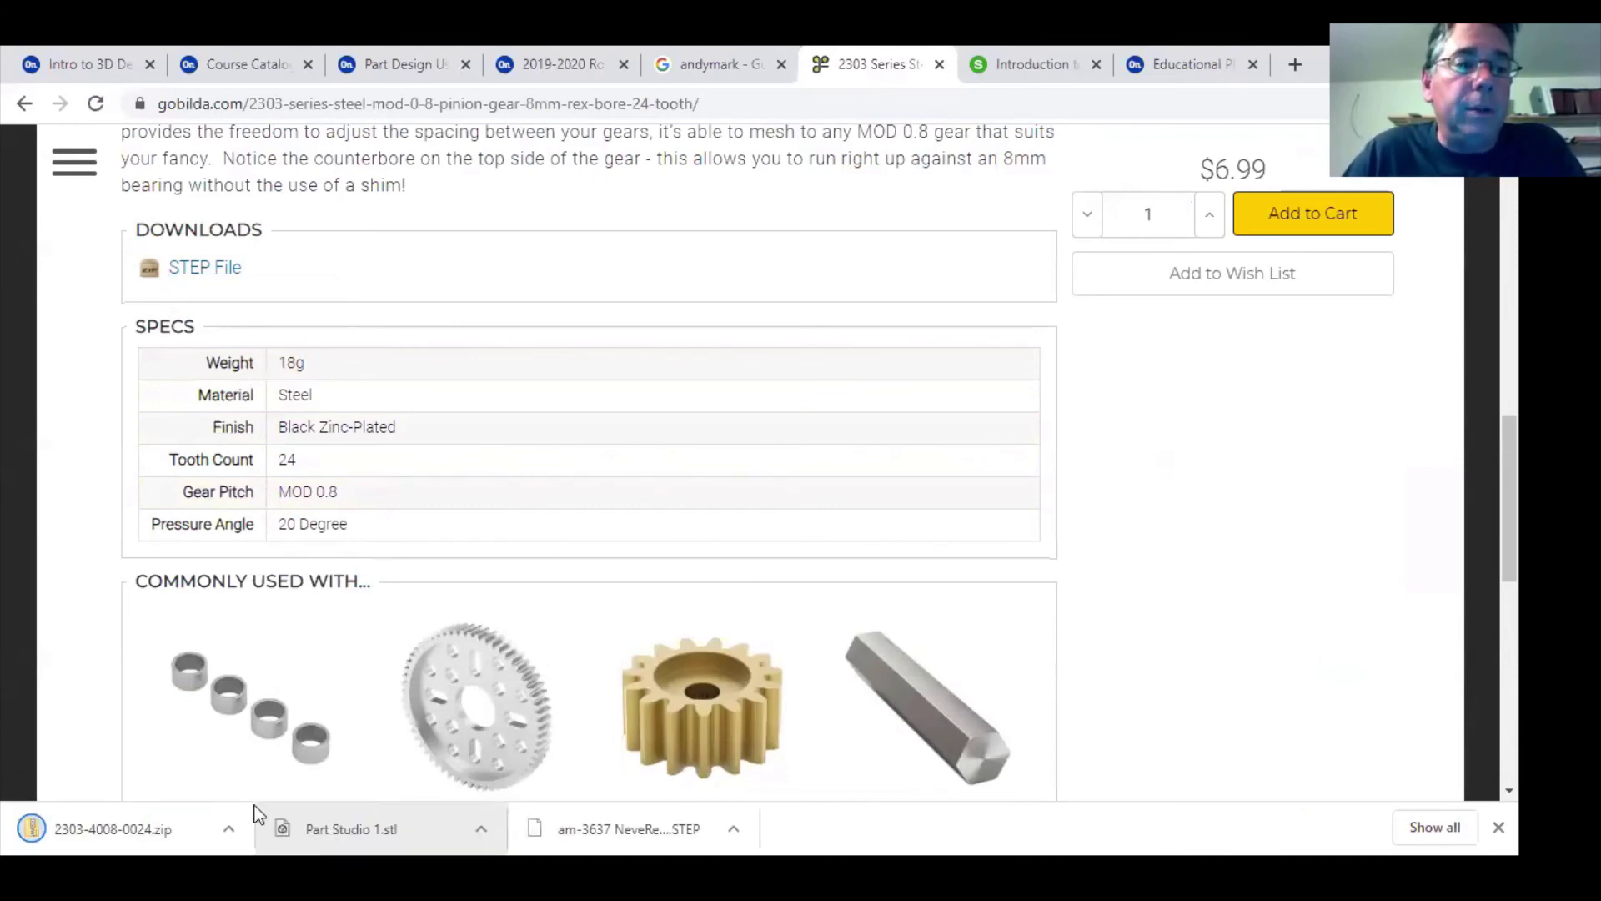
pyautogui.click(111, 827)
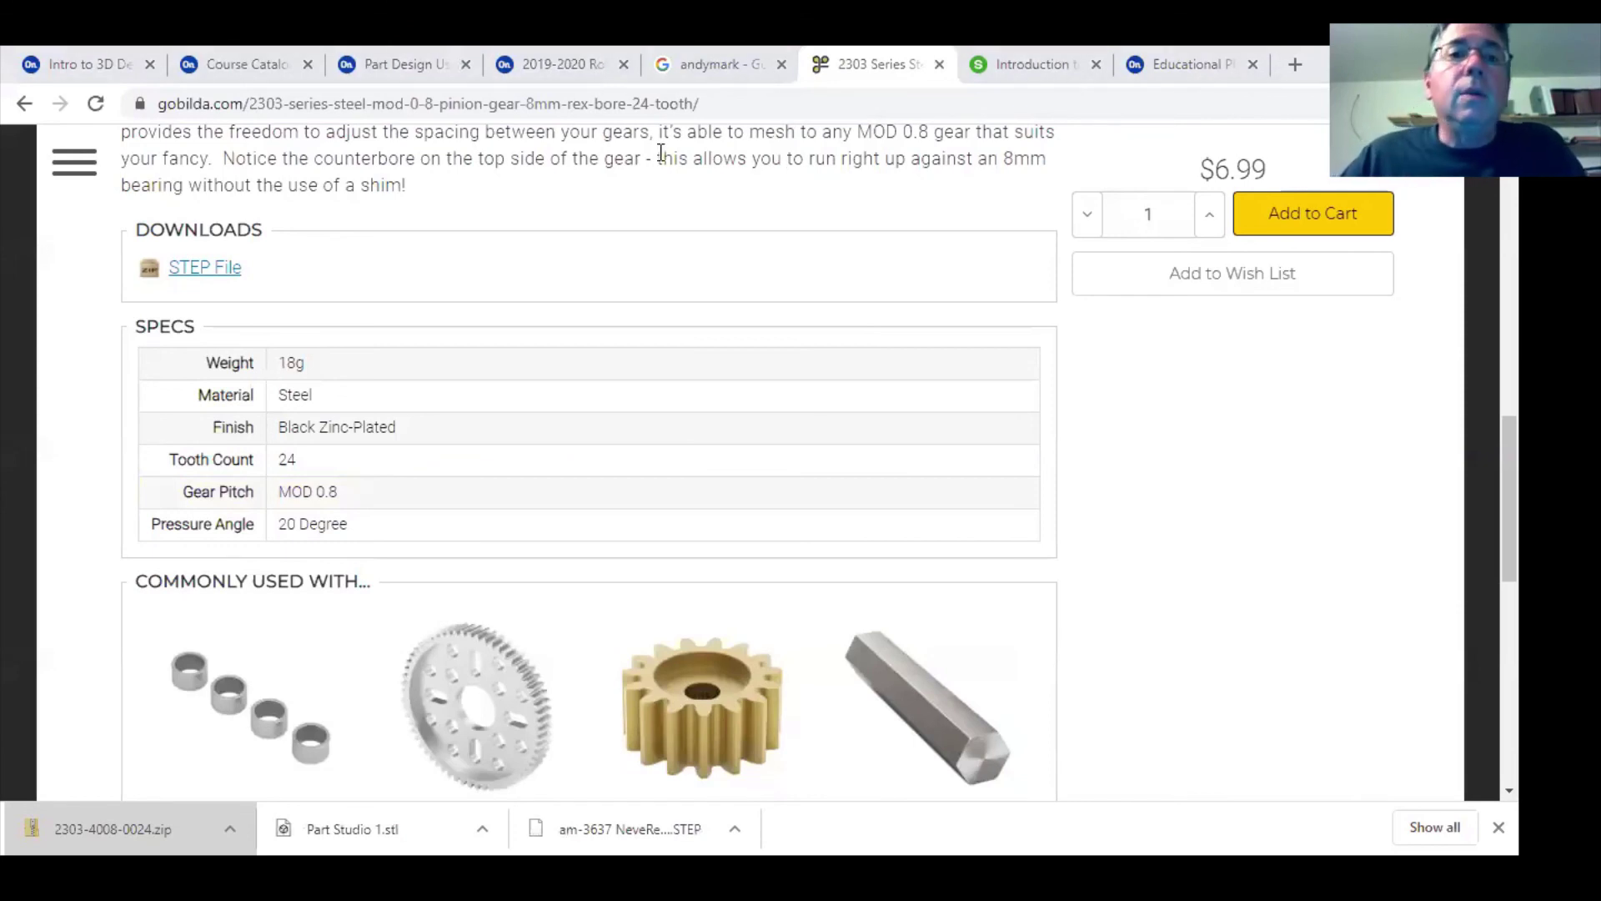
pyautogui.click(58, 66)
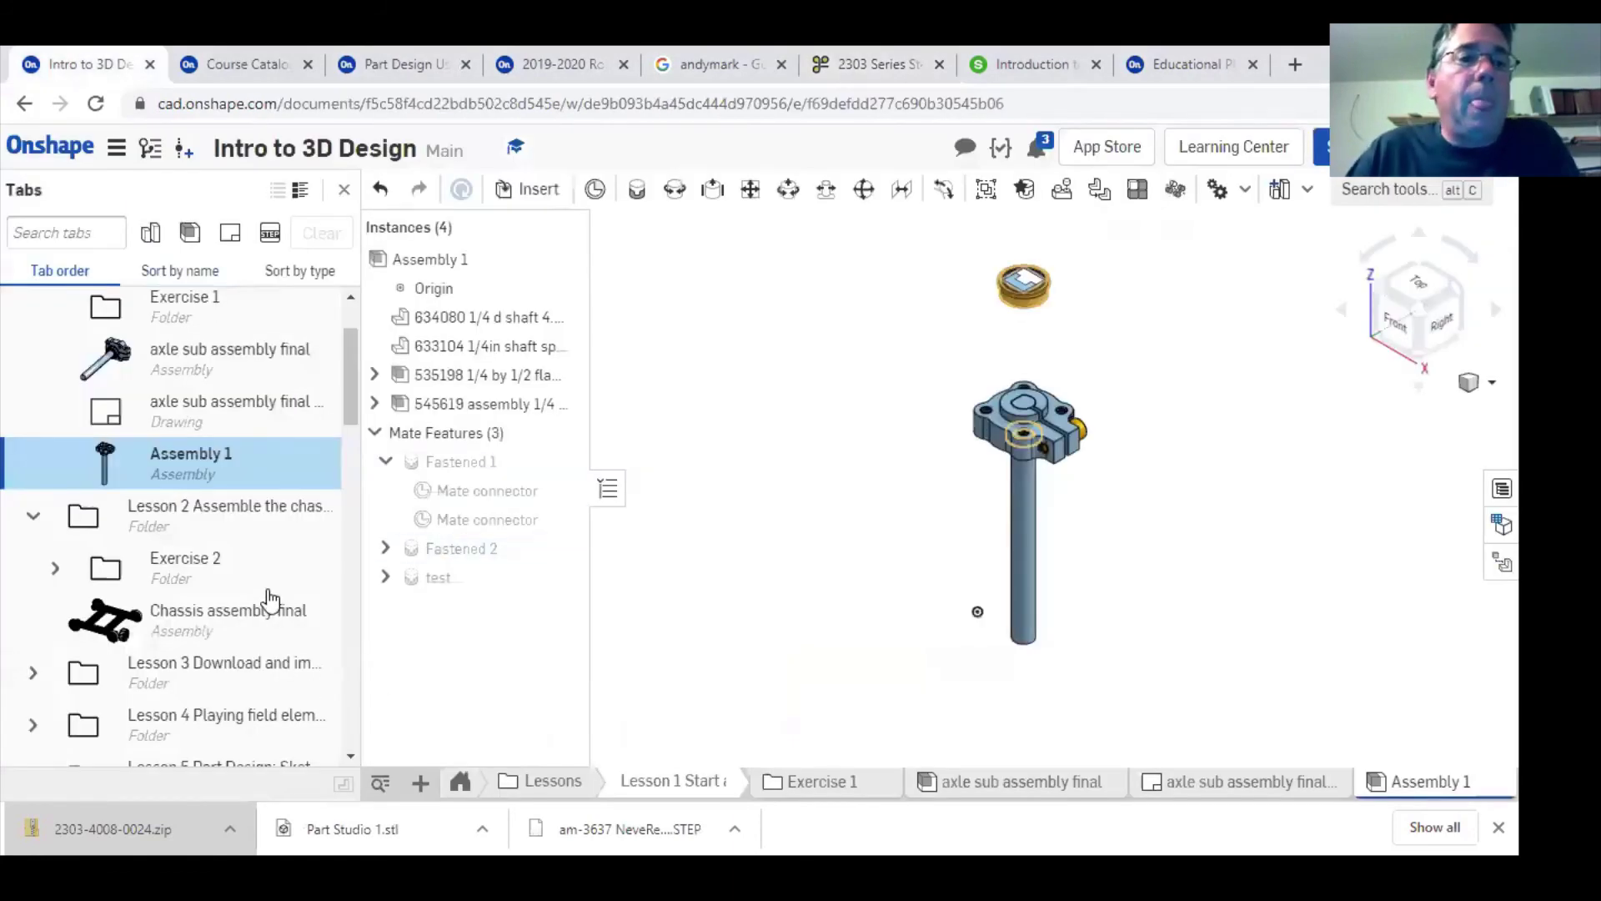
pyautogui.scroll(1, 268, 600)
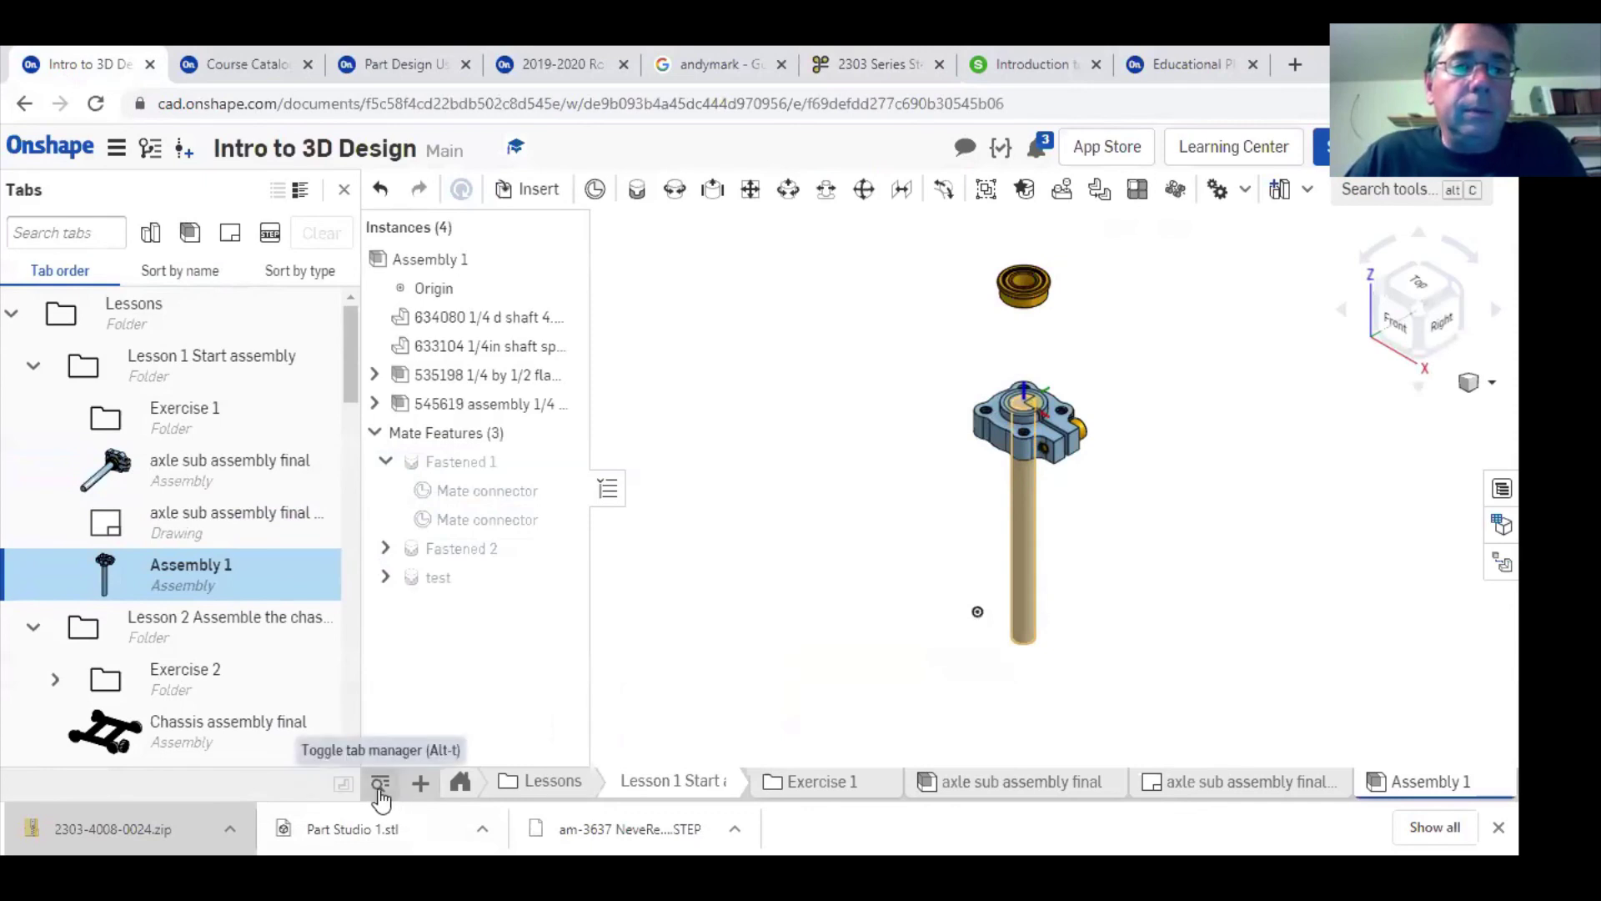
pyautogui.click(420, 784)
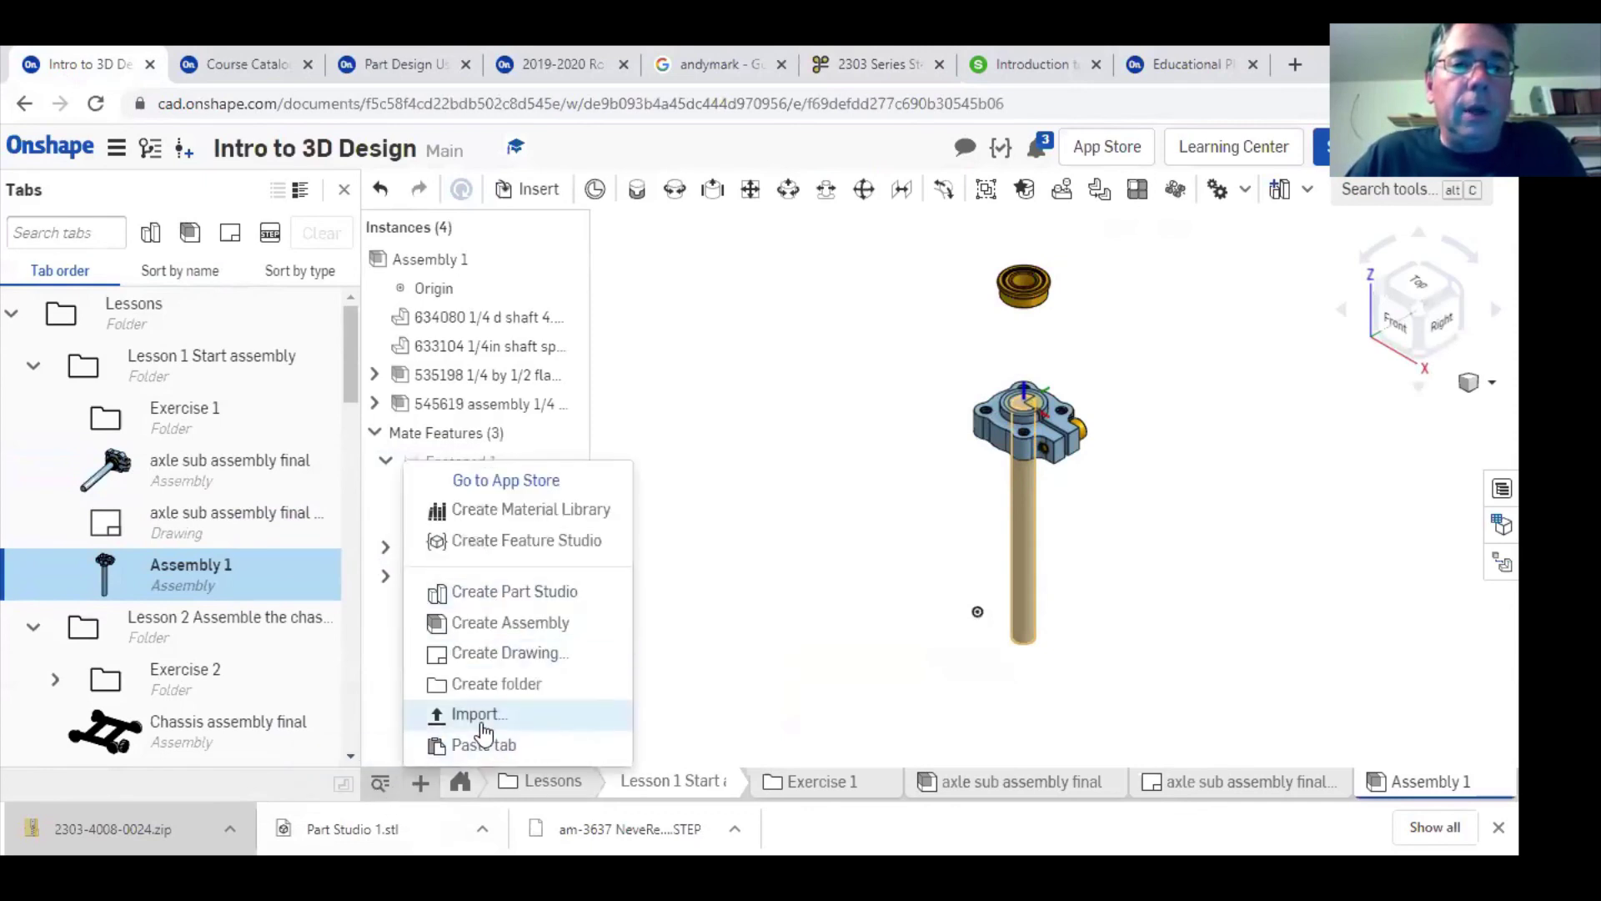
pyautogui.click(482, 726)
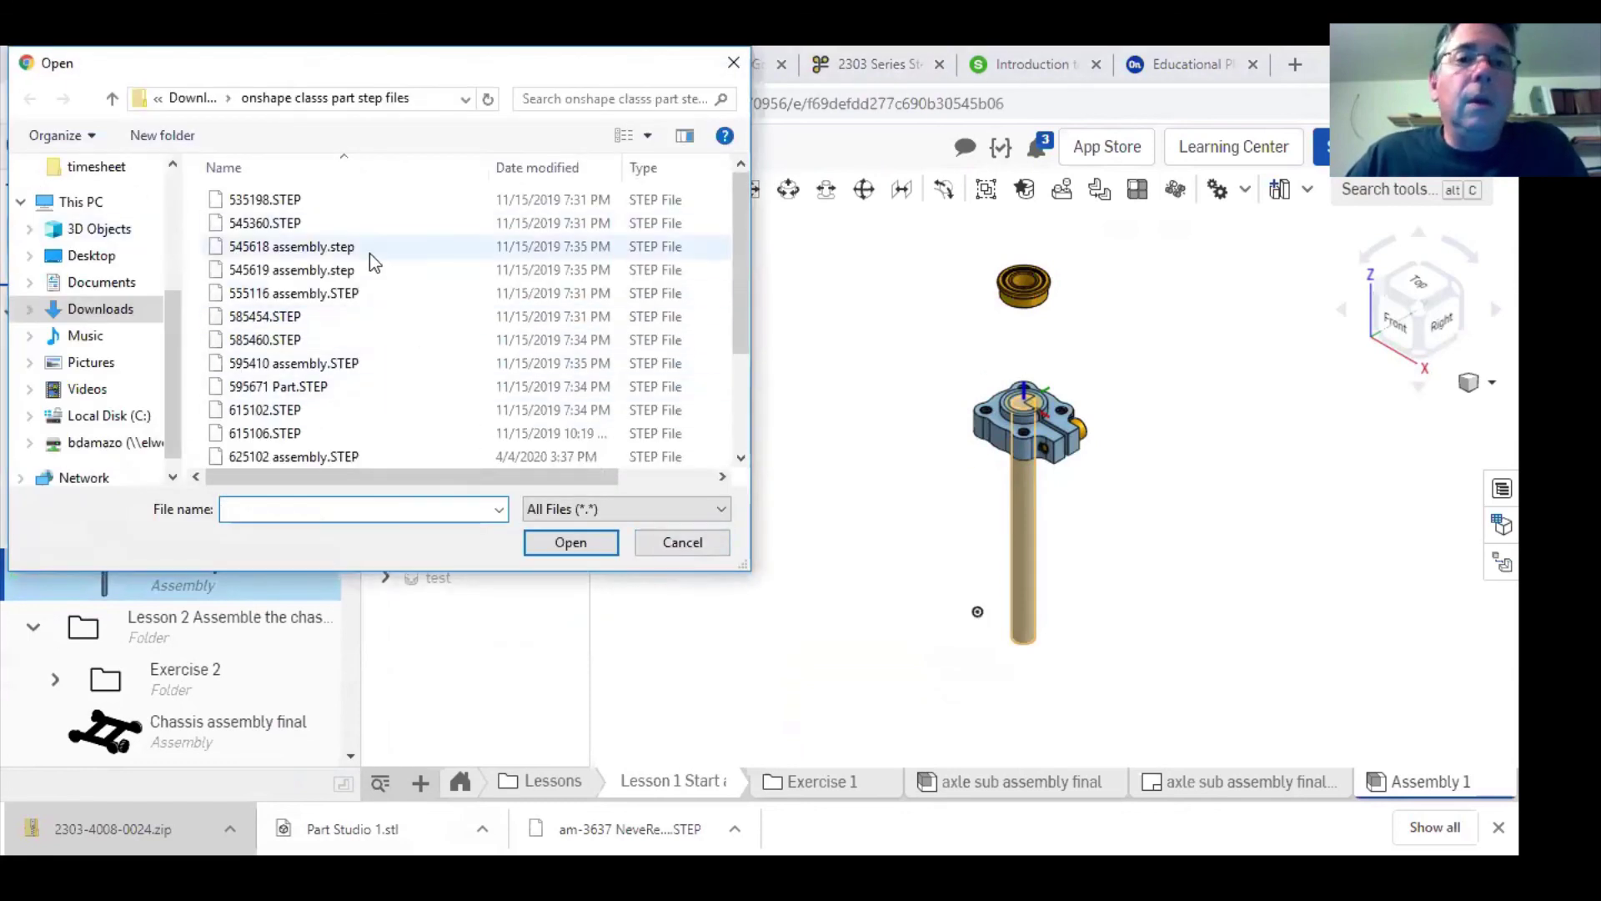
pyautogui.click(112, 98)
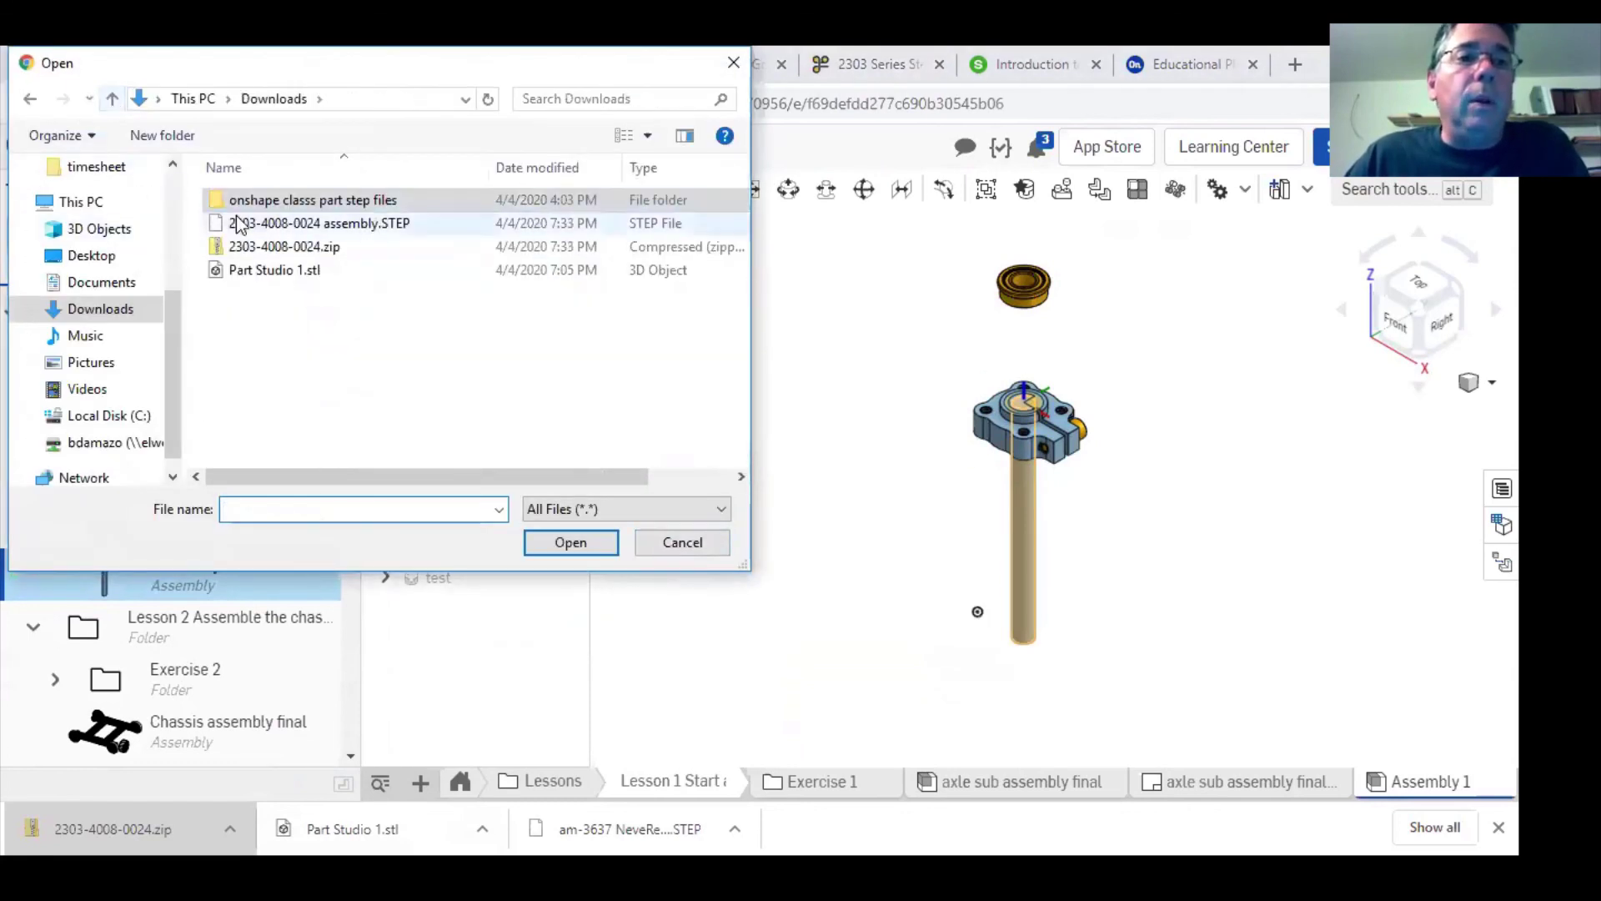
pyautogui.click(282, 225)
pyautogui.press('Return')
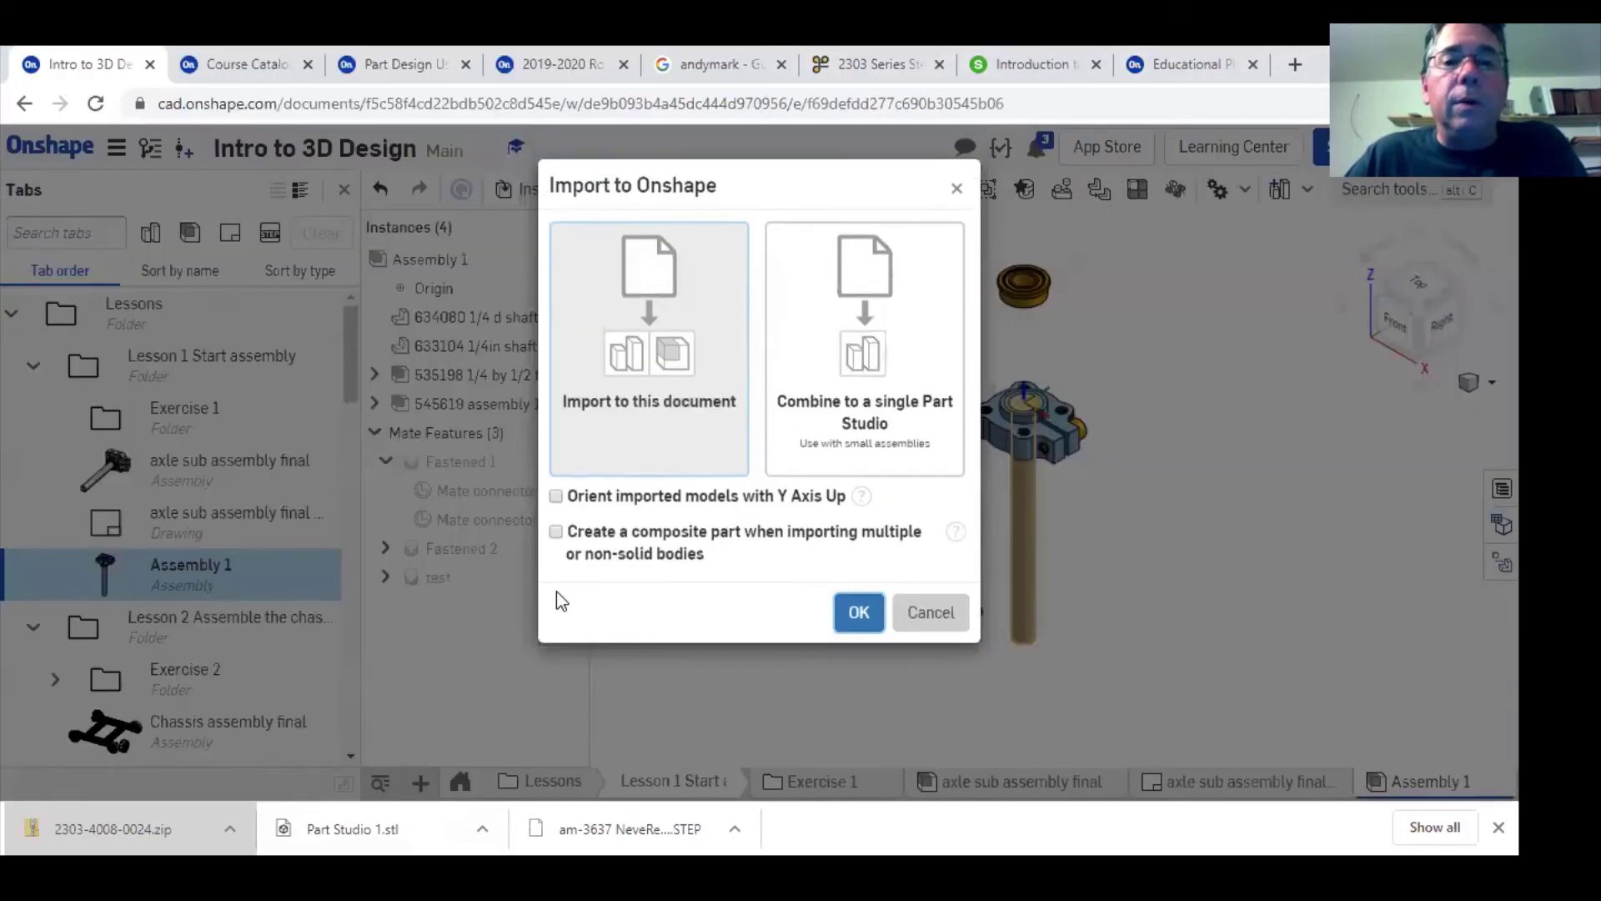
pyautogui.press('Return')
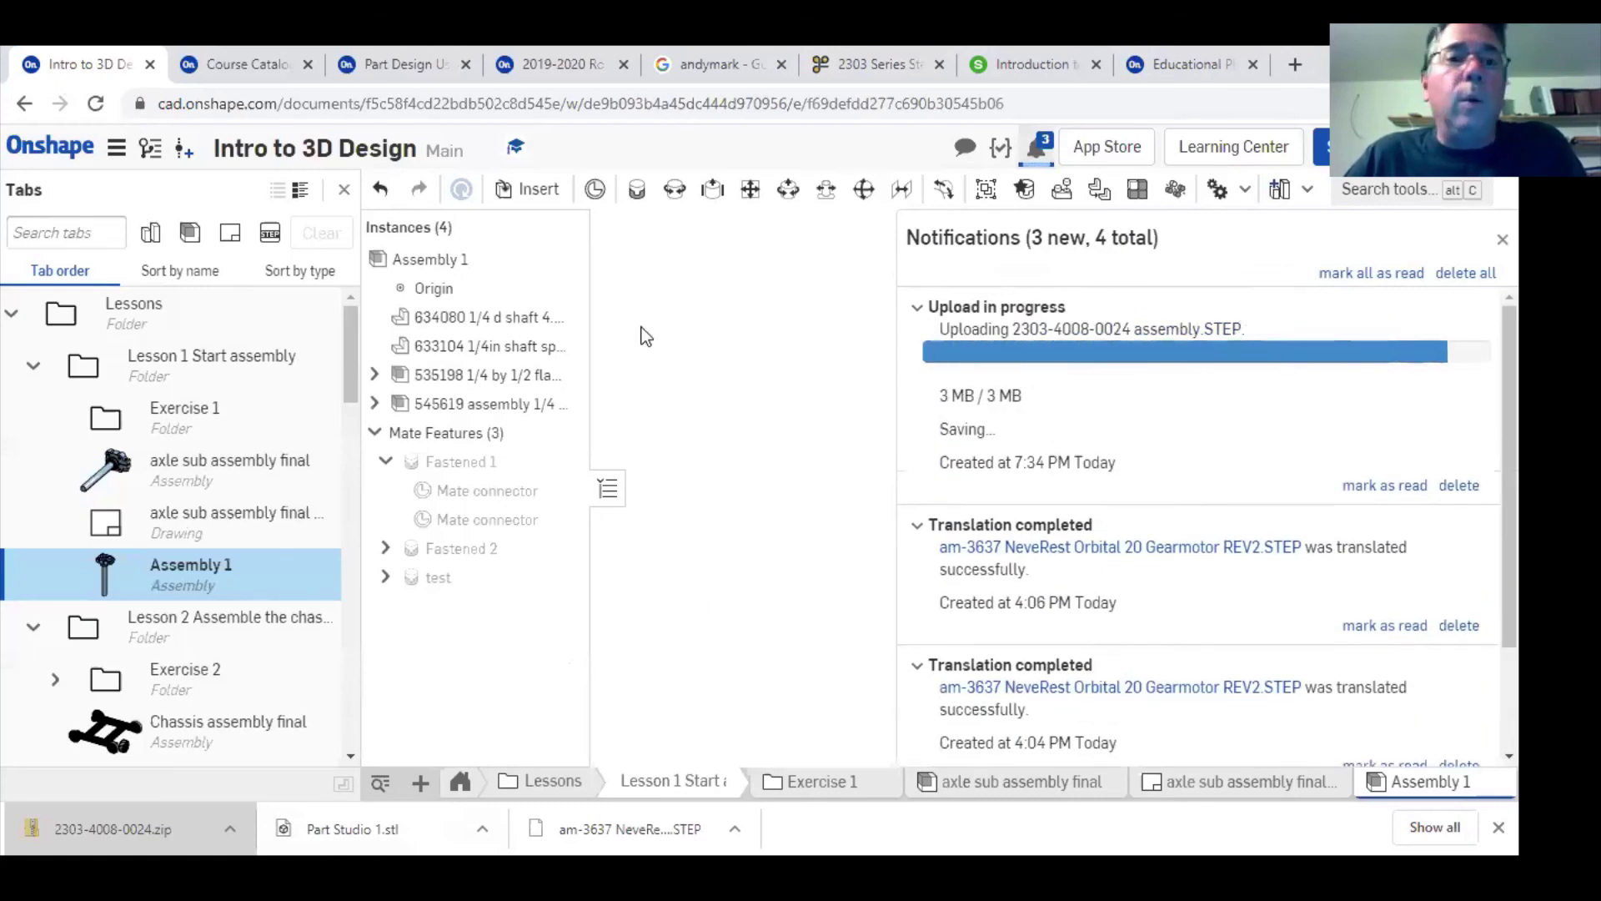
# - Look through the document's folders, including Lessons and Motion Components, to locate the newly imported gear
pyautogui.click(12, 316)
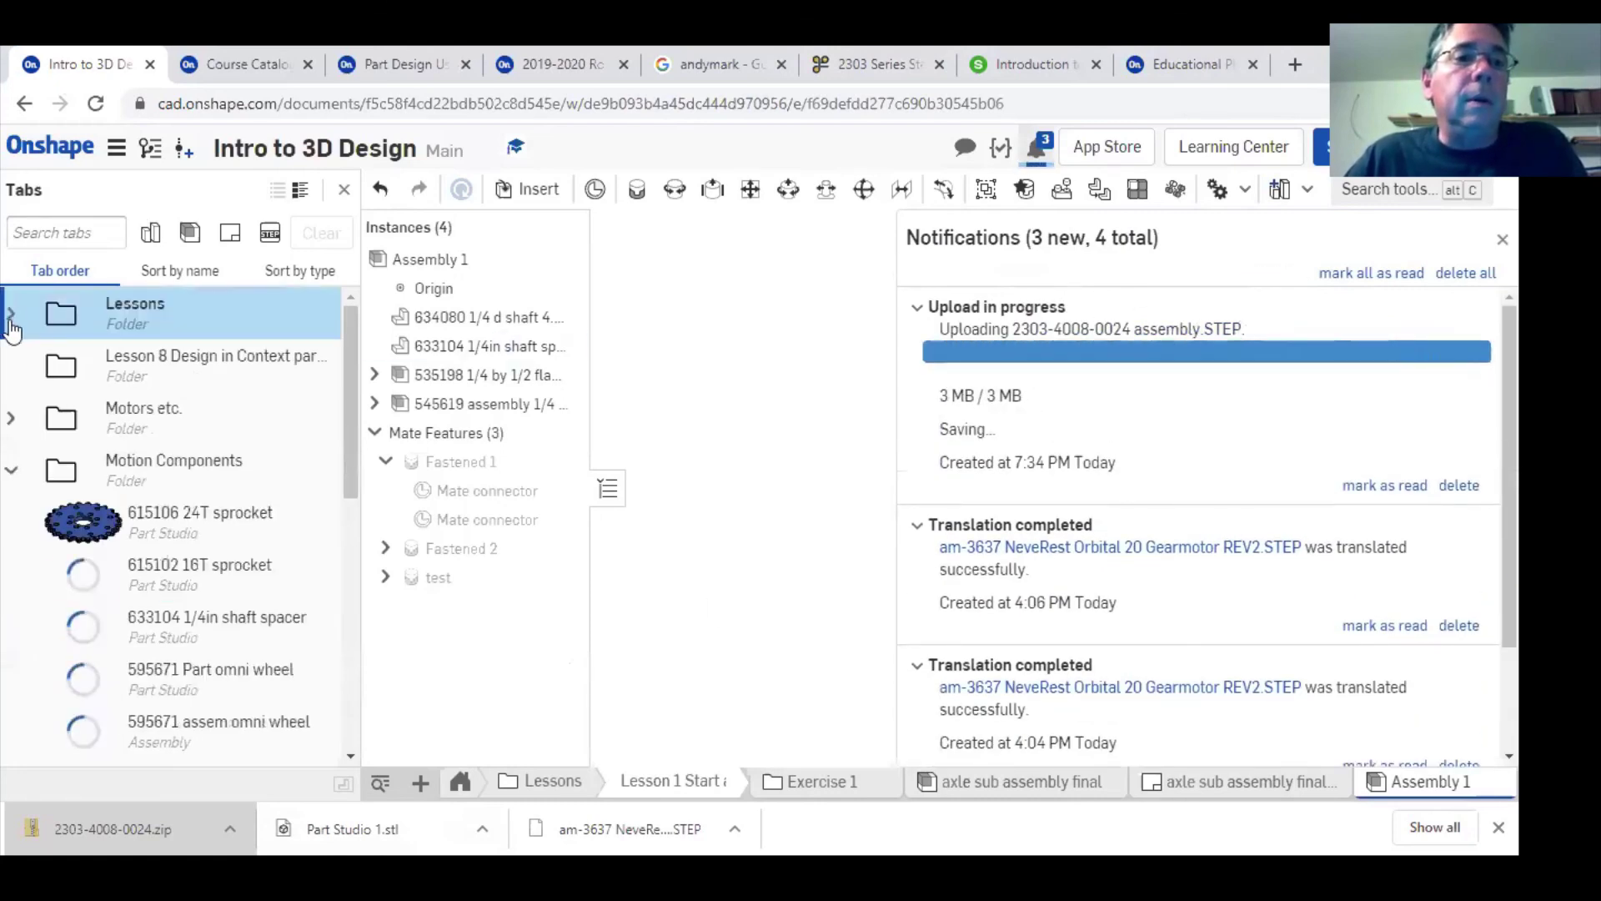
pyautogui.click(11, 471)
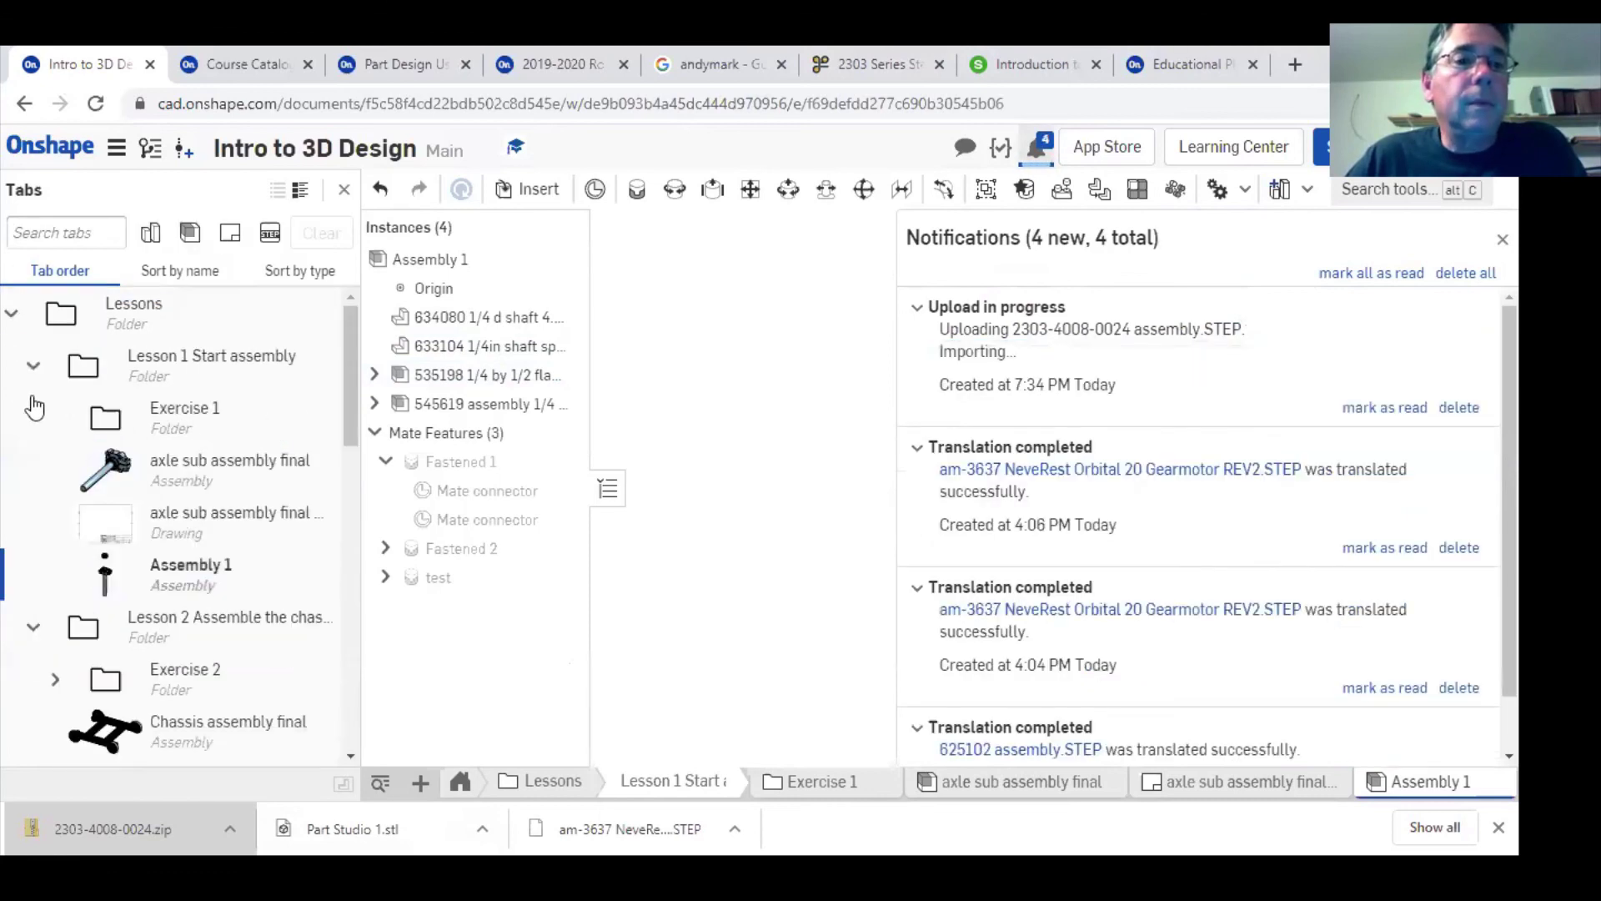
pyautogui.click(12, 313)
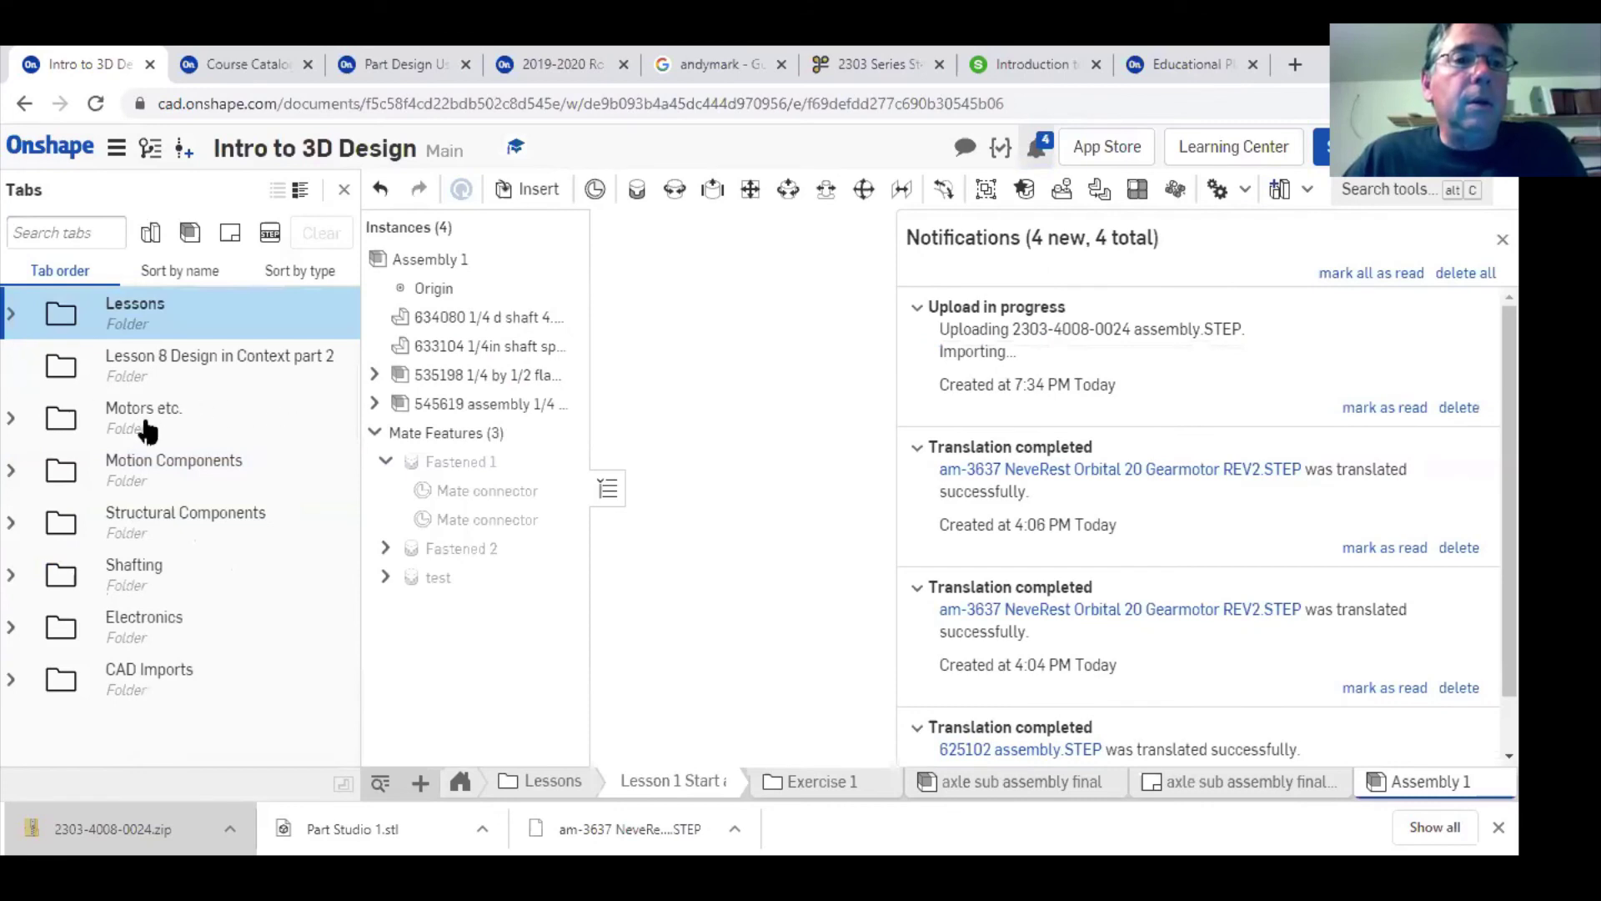
pyautogui.click(12, 315)
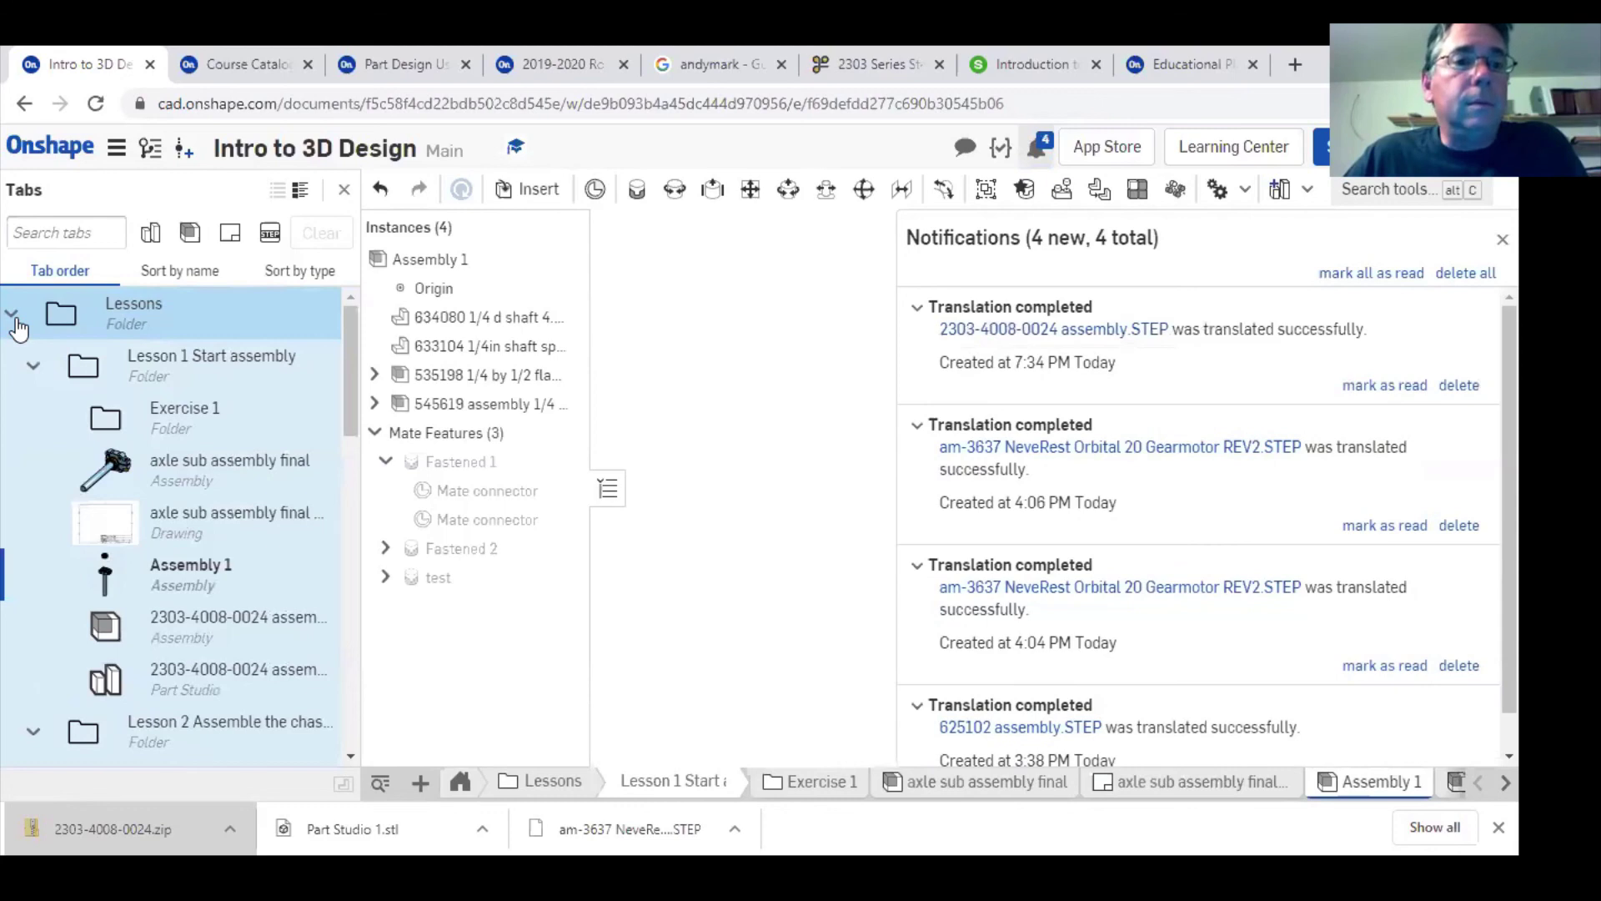
pyautogui.click(11, 315)
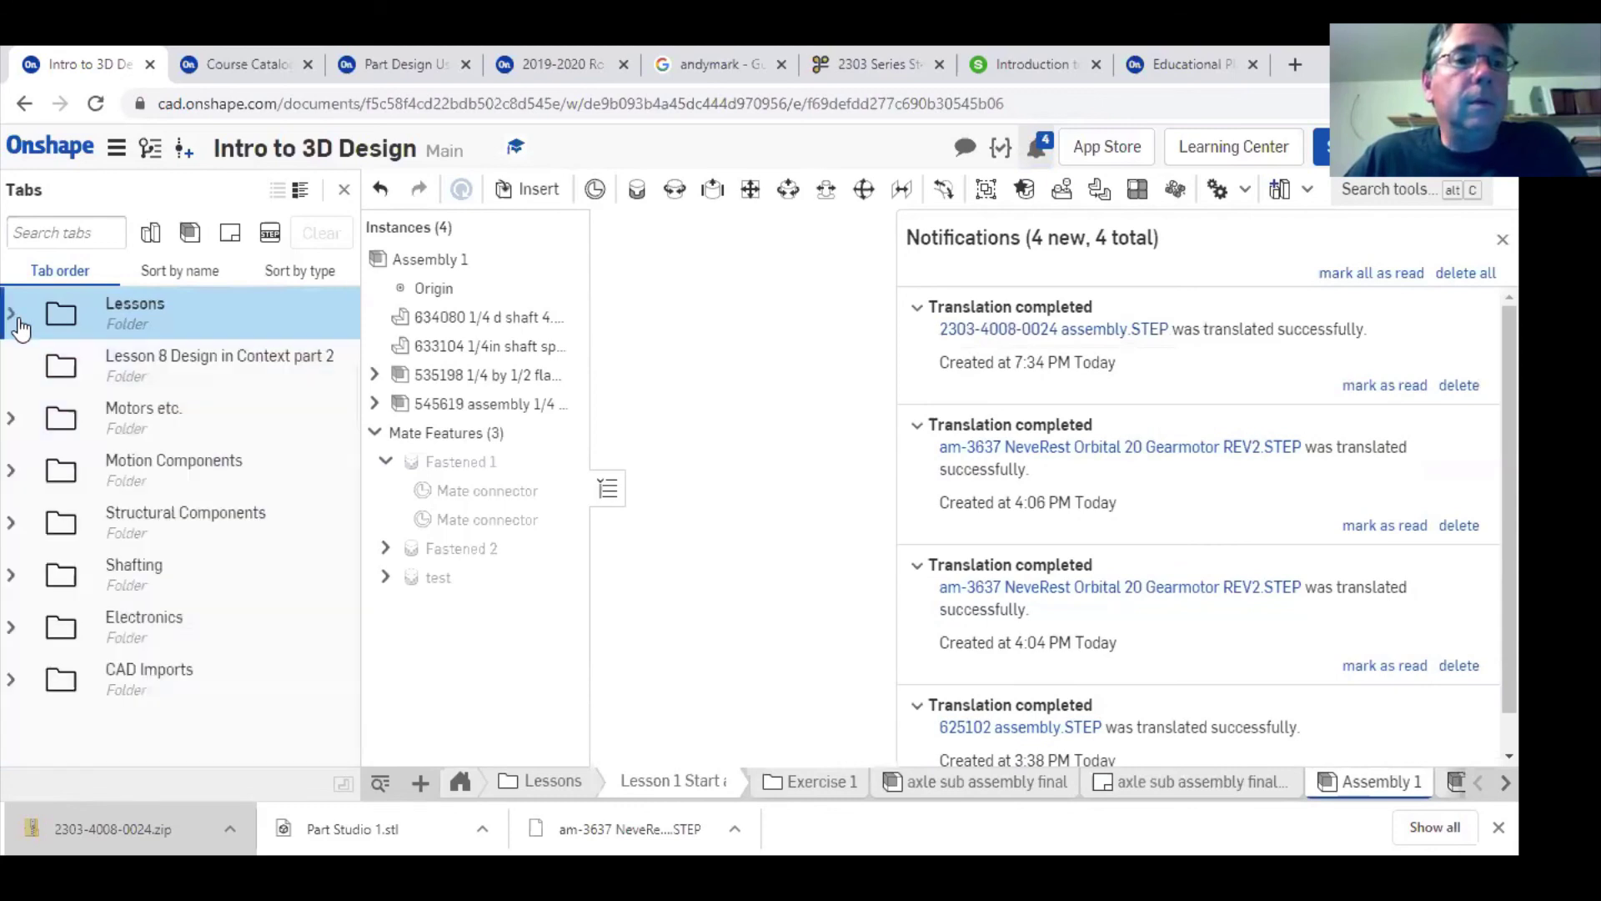
pyautogui.click(19, 320)
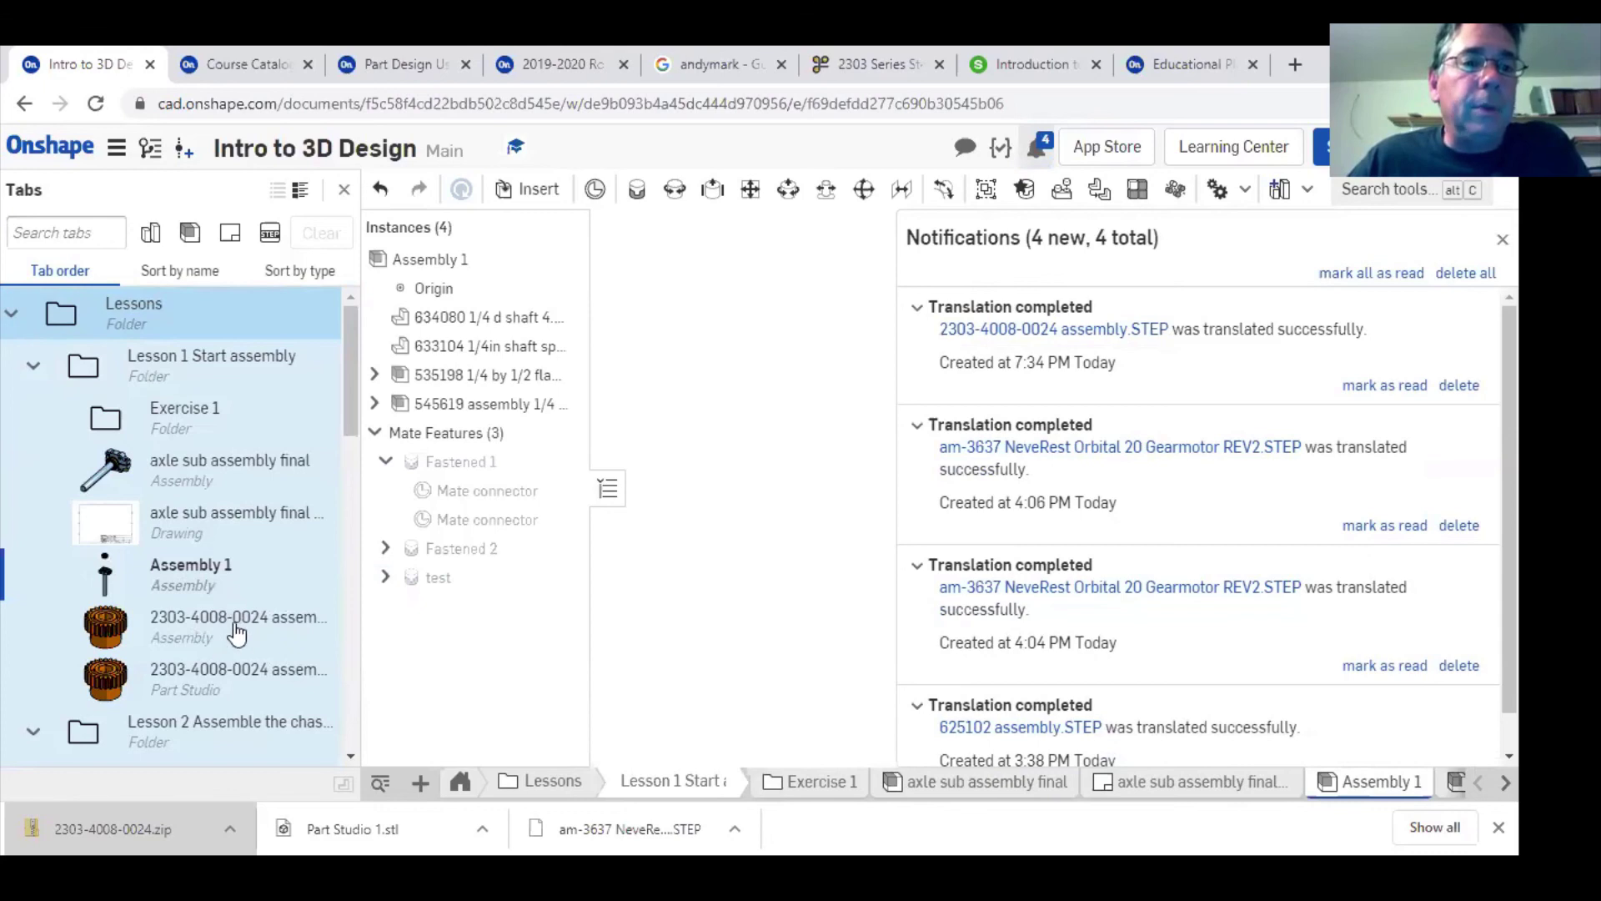
pyautogui.scroll(-3, 225, 584)
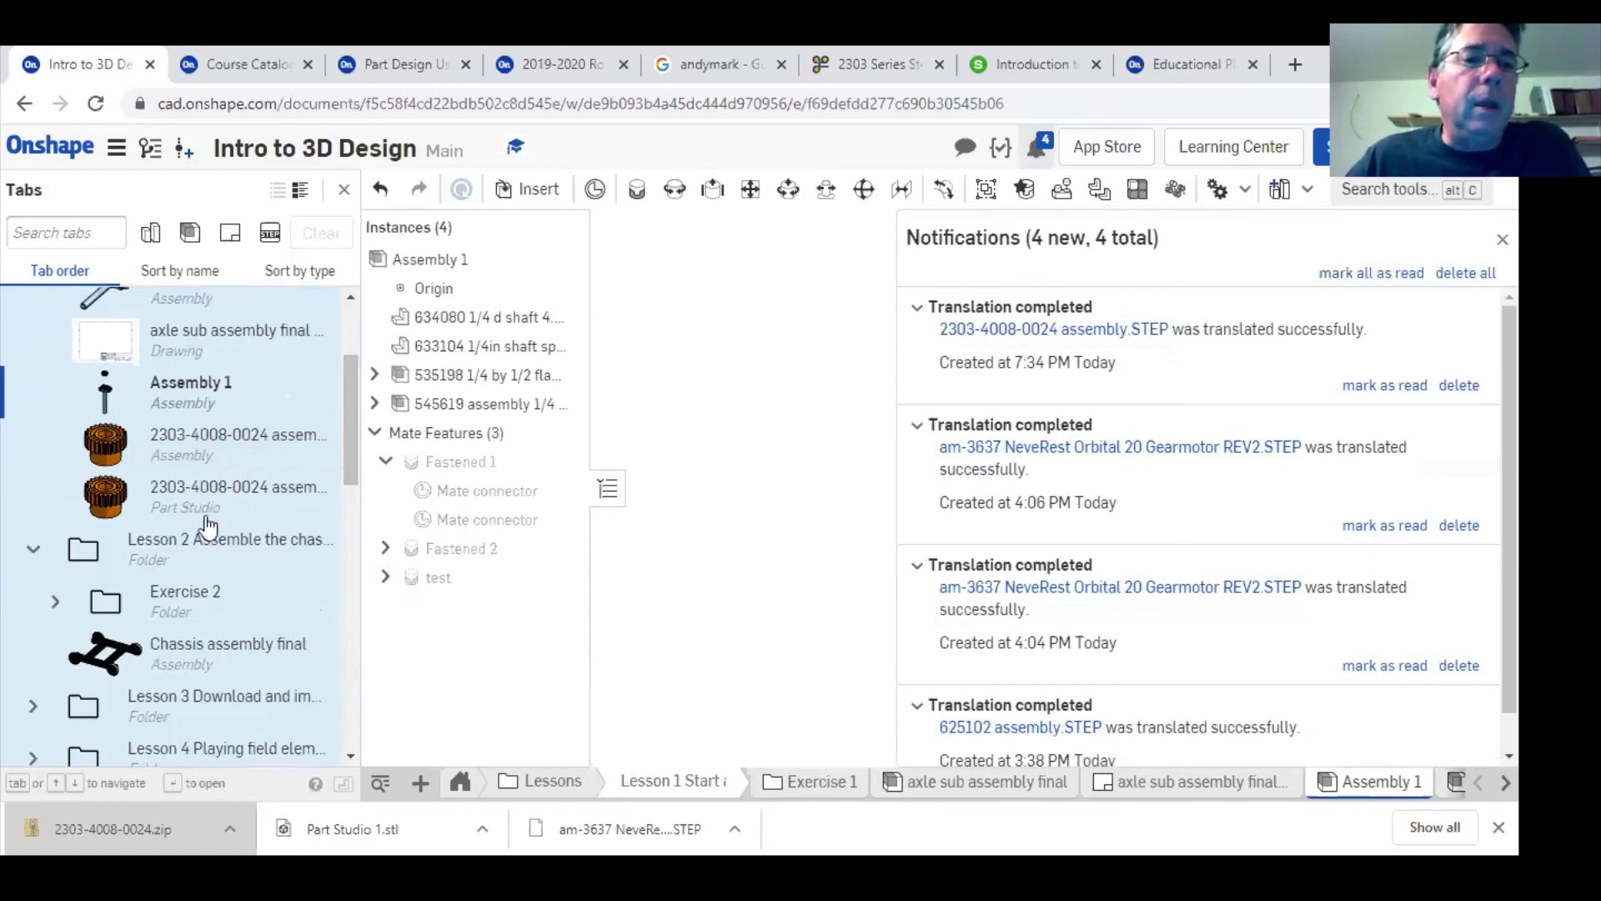
pyautogui.click(197, 504)
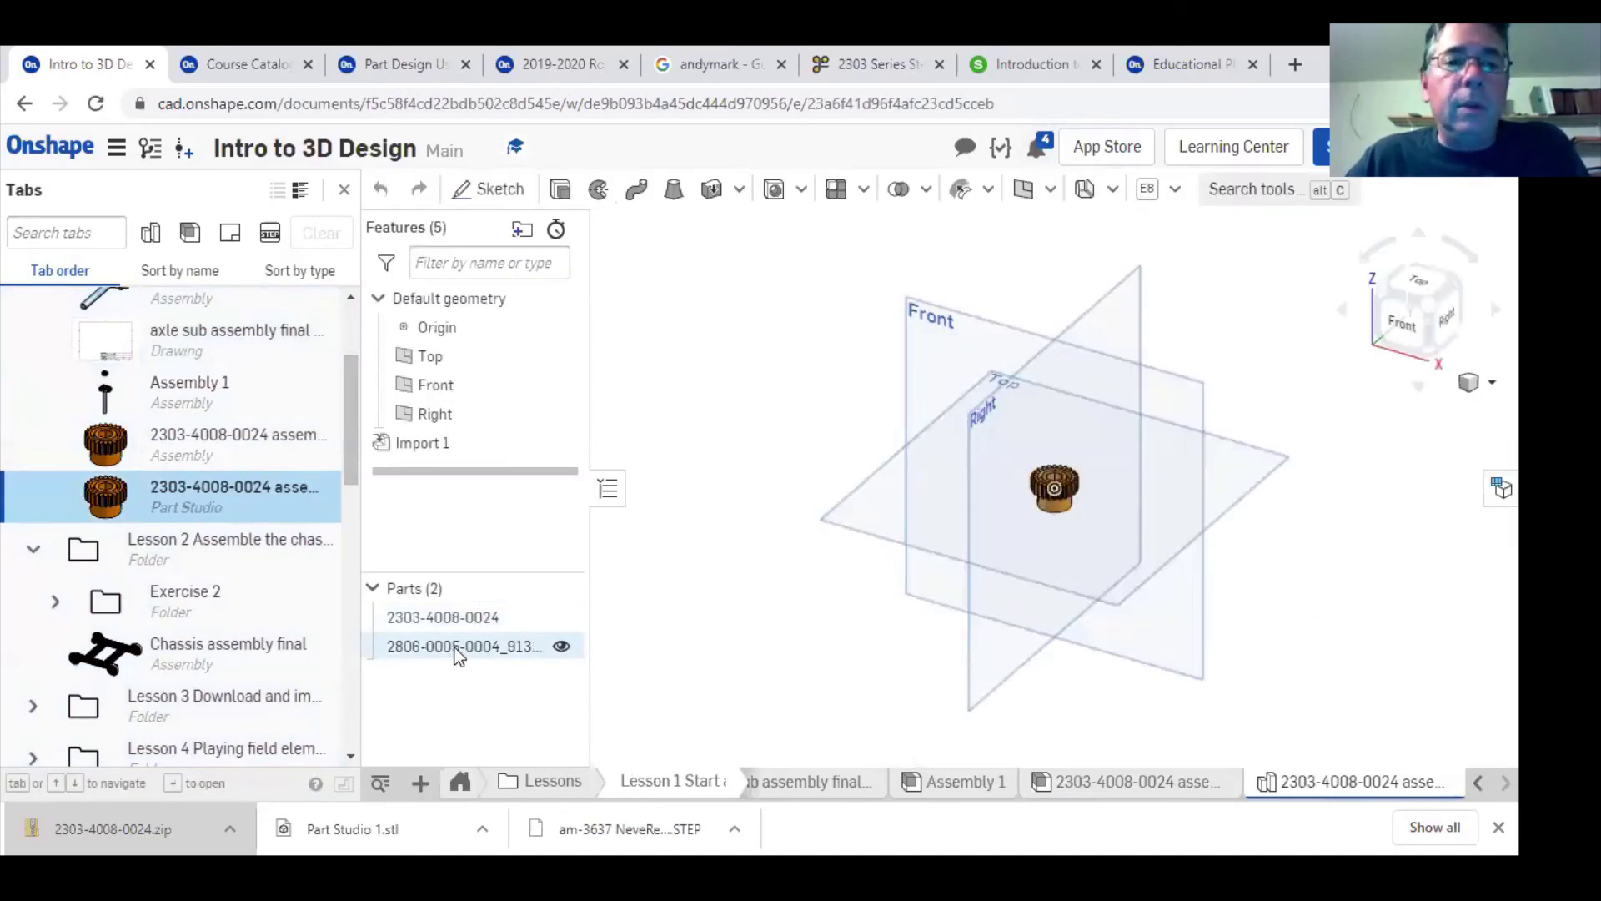
pyautogui.click(454, 647)
pyautogui.scroll(4, 1143, 541)
pyautogui.moveTo(1032, 544); pyautogui.dragTo(959, 639, button='right')
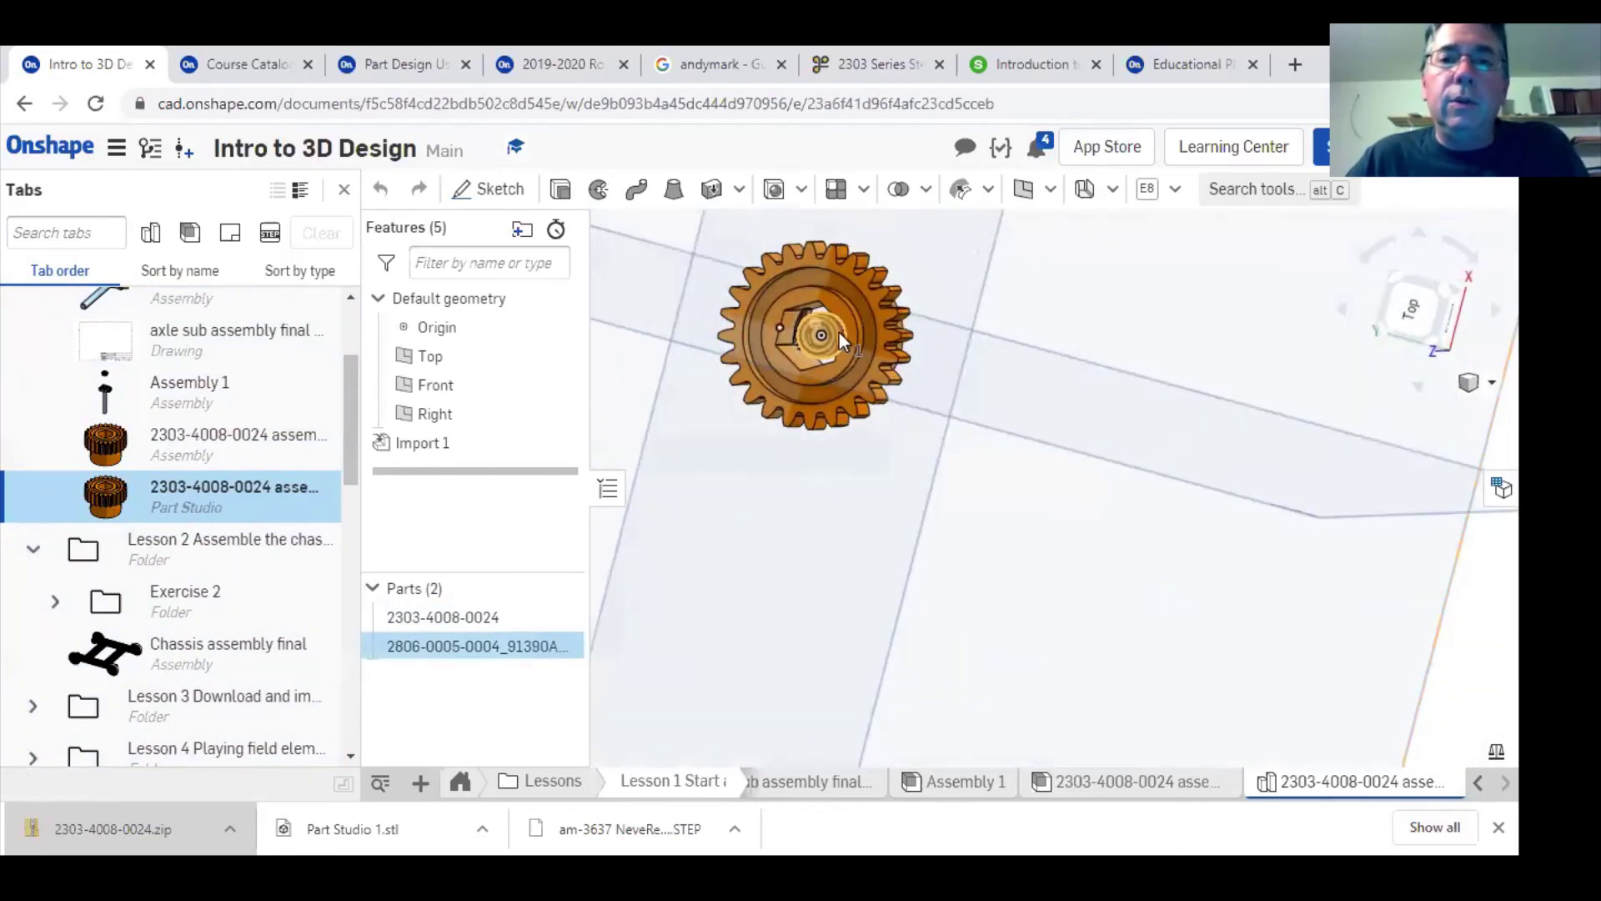
pyautogui.moveTo(889, 451); pyautogui.dragTo(728, 357, button='right')
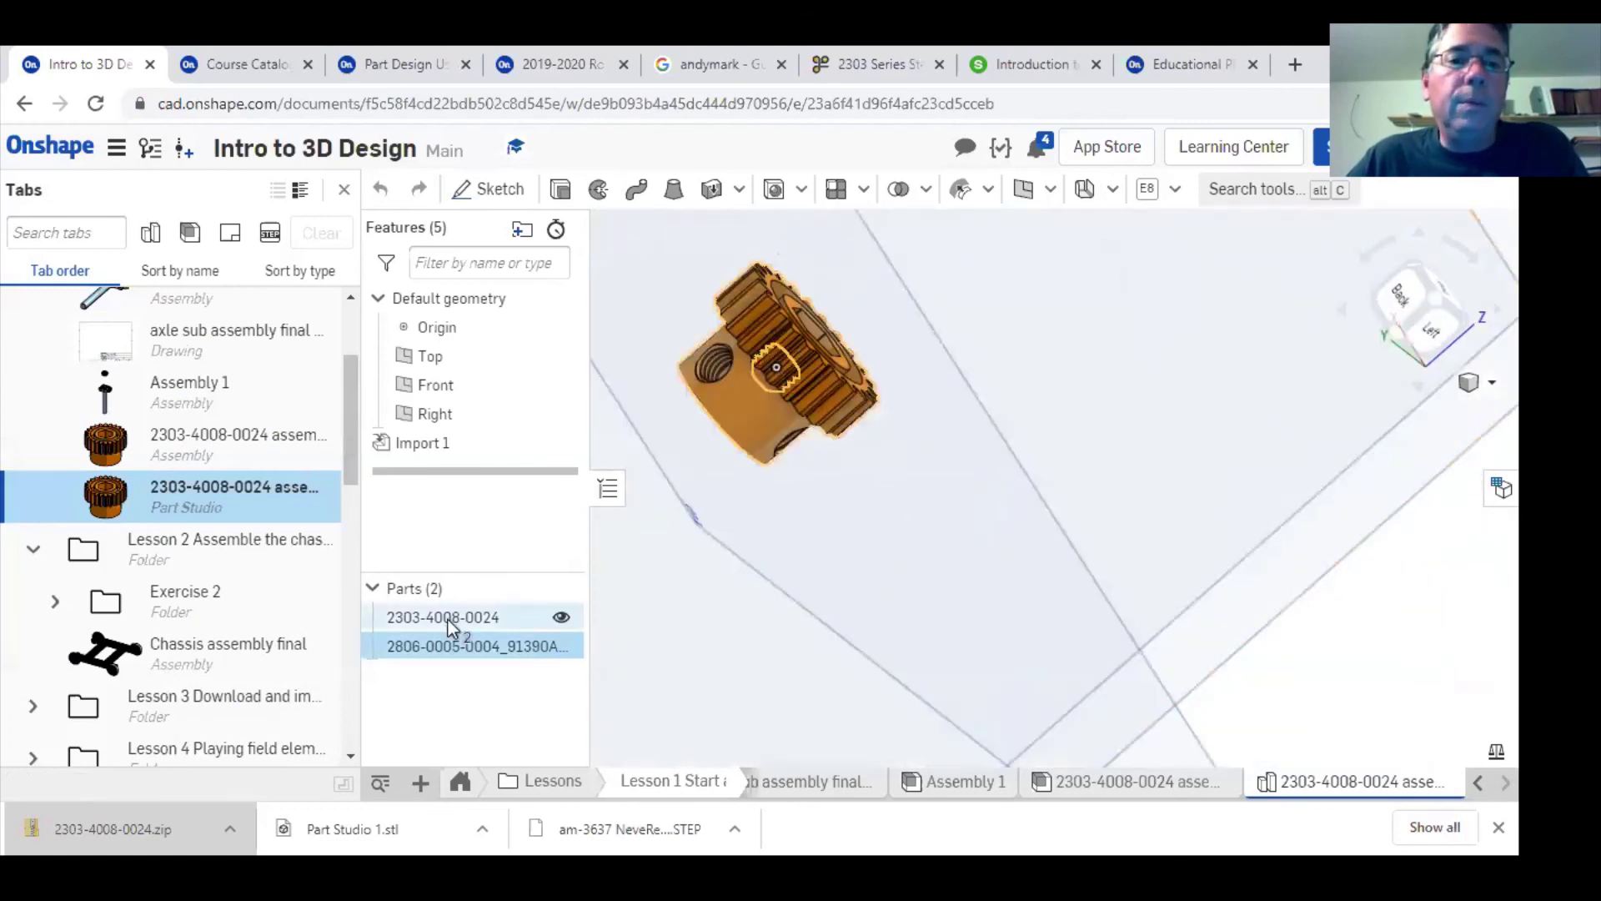
pyautogui.click(417, 617)
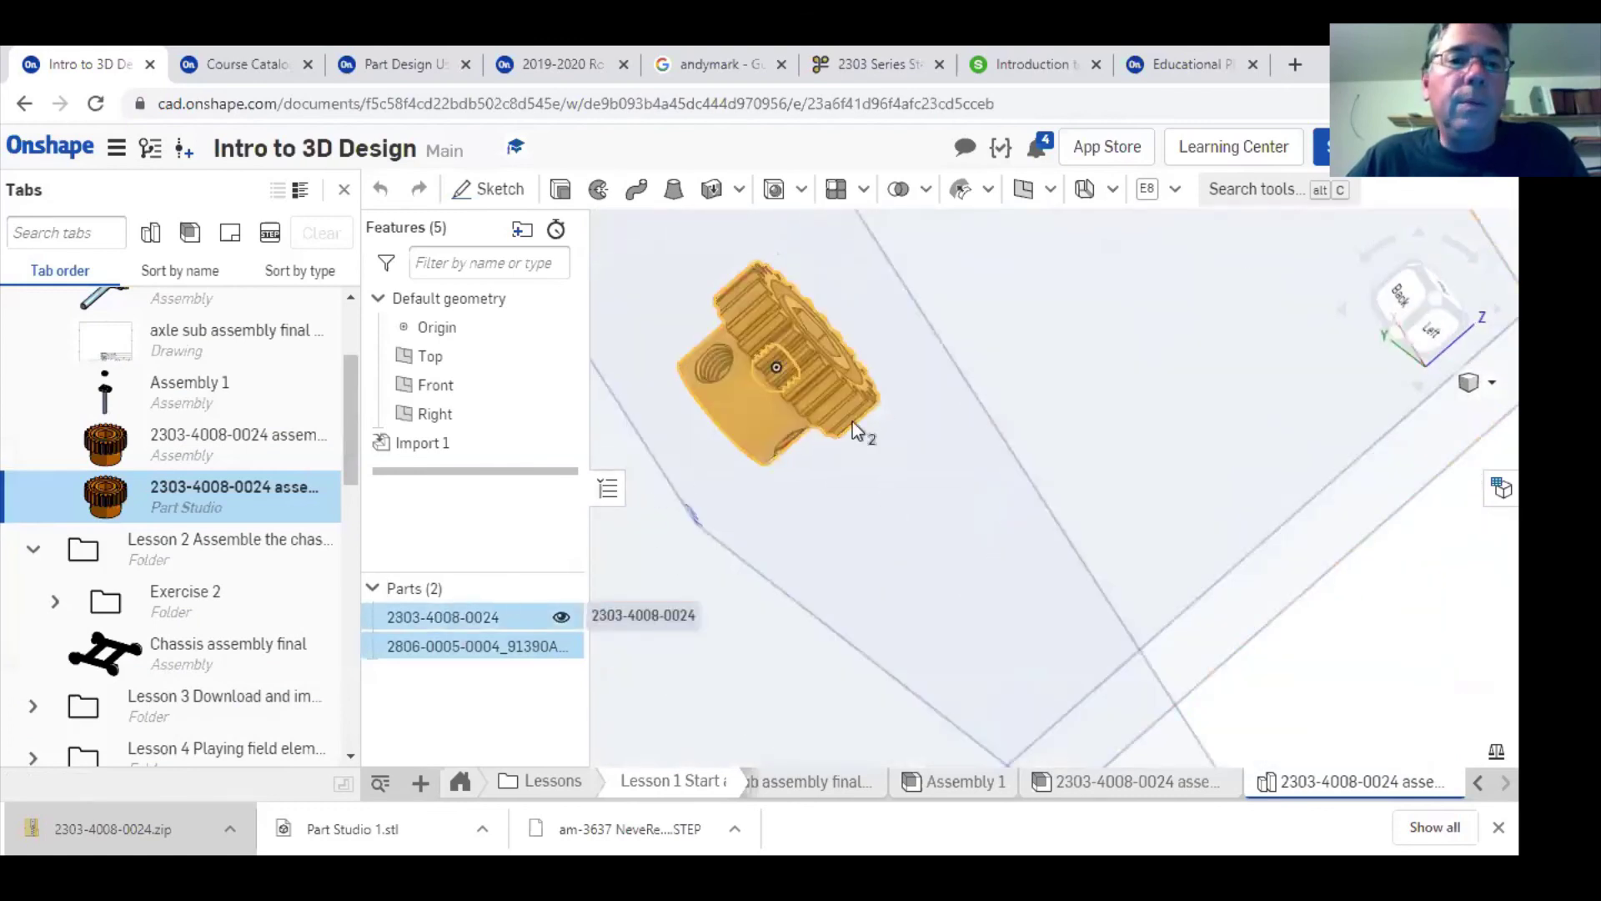
pyautogui.click(182, 446)
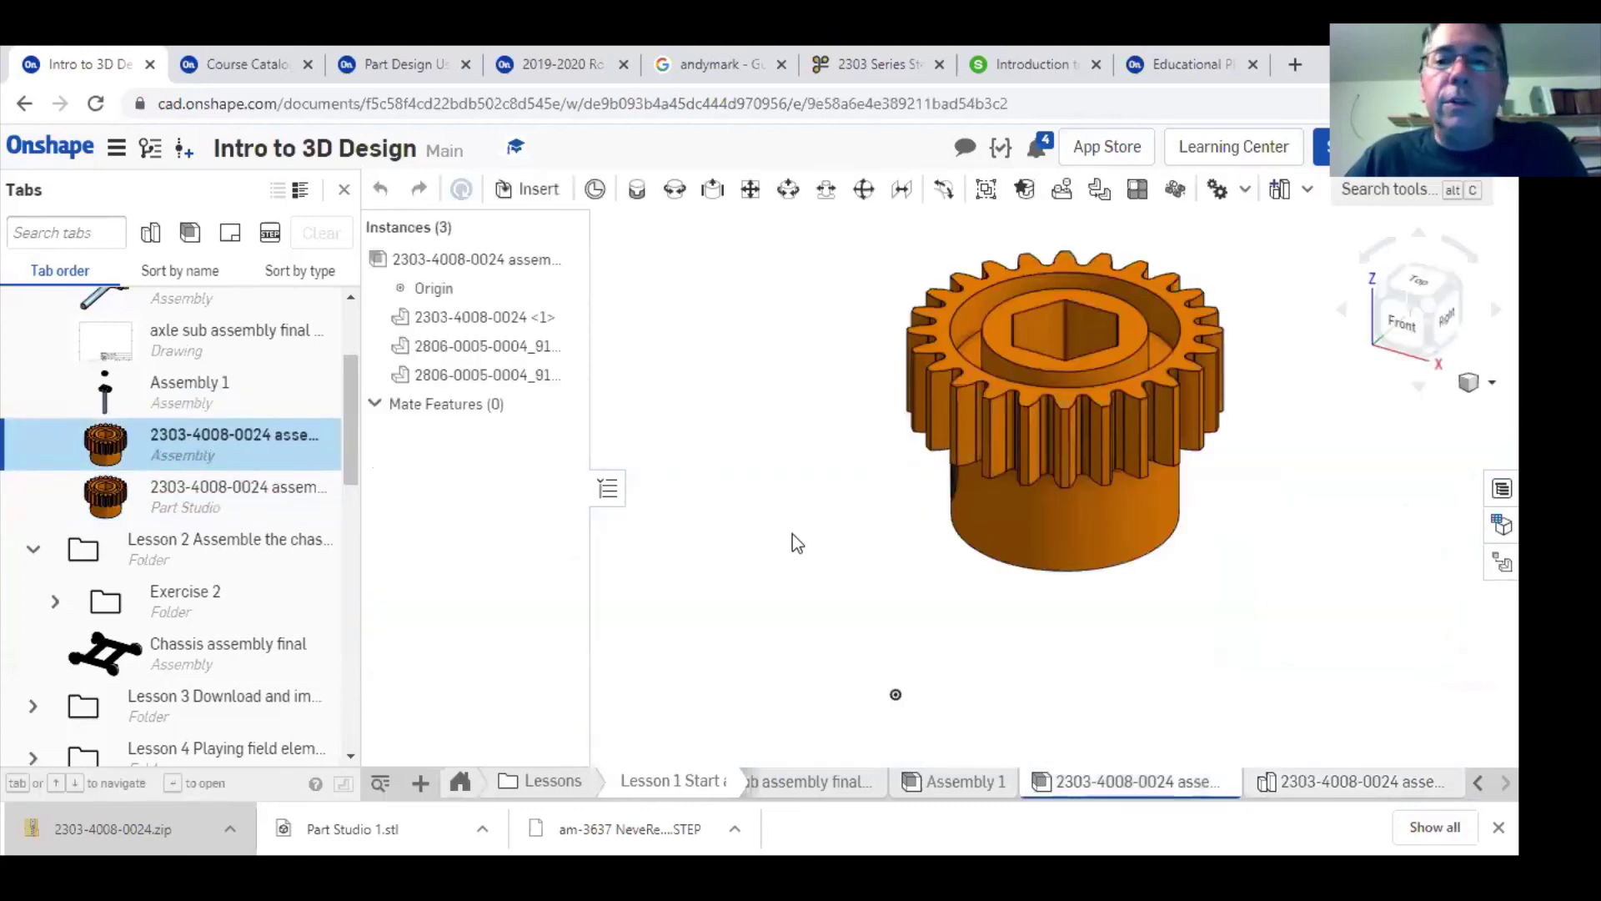
pyautogui.moveTo(733, 632); pyautogui.dragTo(776, 665, button='right')
pyautogui.moveTo(740, 607); pyautogui.dragTo(814, 651, button='right')
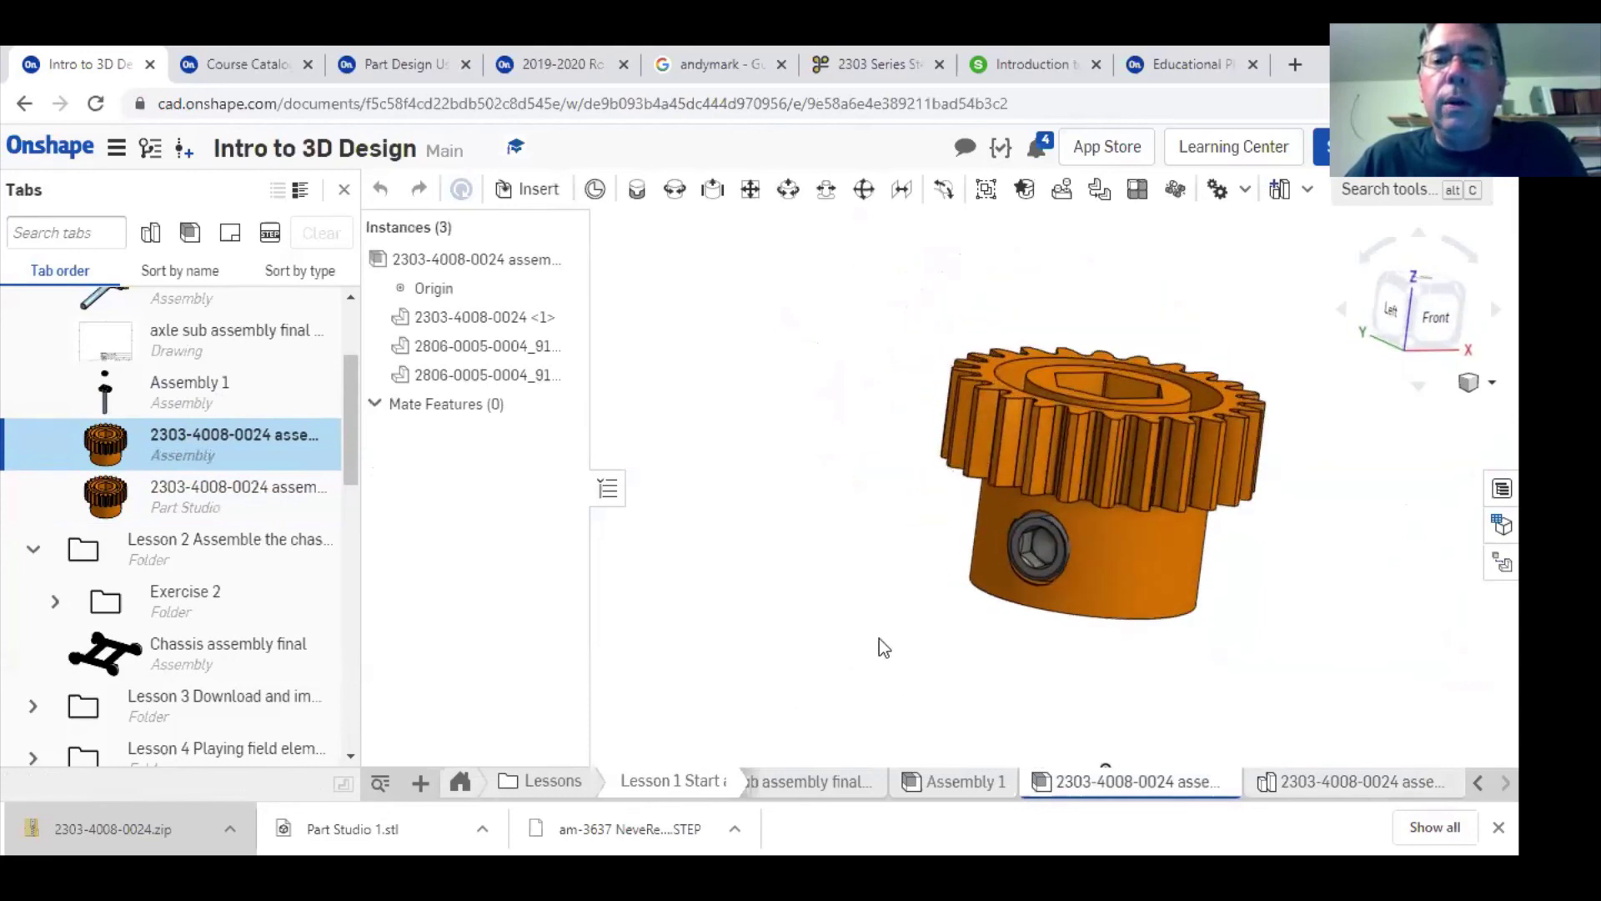
pyautogui.moveTo(1090, 658); pyautogui.dragTo(1039, 566, button='right')
# - Pull the set screw out of the gear's hub to test whether it moves freely, and undo the move
pyautogui.moveTo(1039, 566); pyautogui.dragTo(817, 588)
pyautogui.moveTo(1034, 554); pyautogui.dragTo(859, 588)
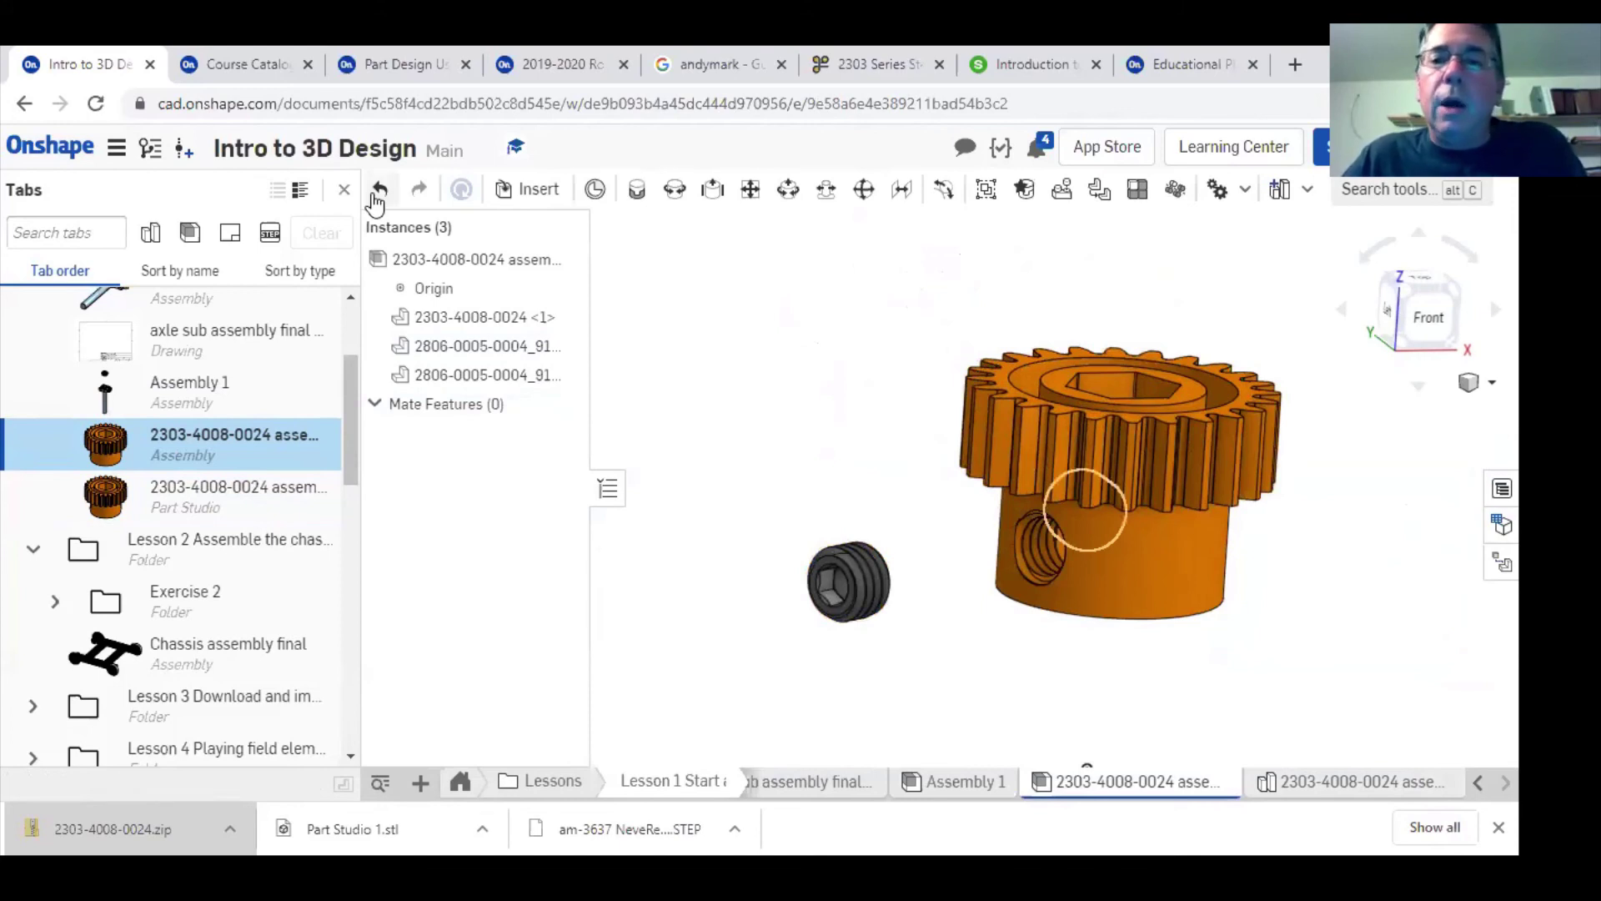
pyautogui.click(375, 200)
# - Group the gear and its two set screws together in the assembly and look over the grouped parts
pyautogui.moveTo(875, 268); pyautogui.dragTo(1349, 674)
pyautogui.click(985, 192)
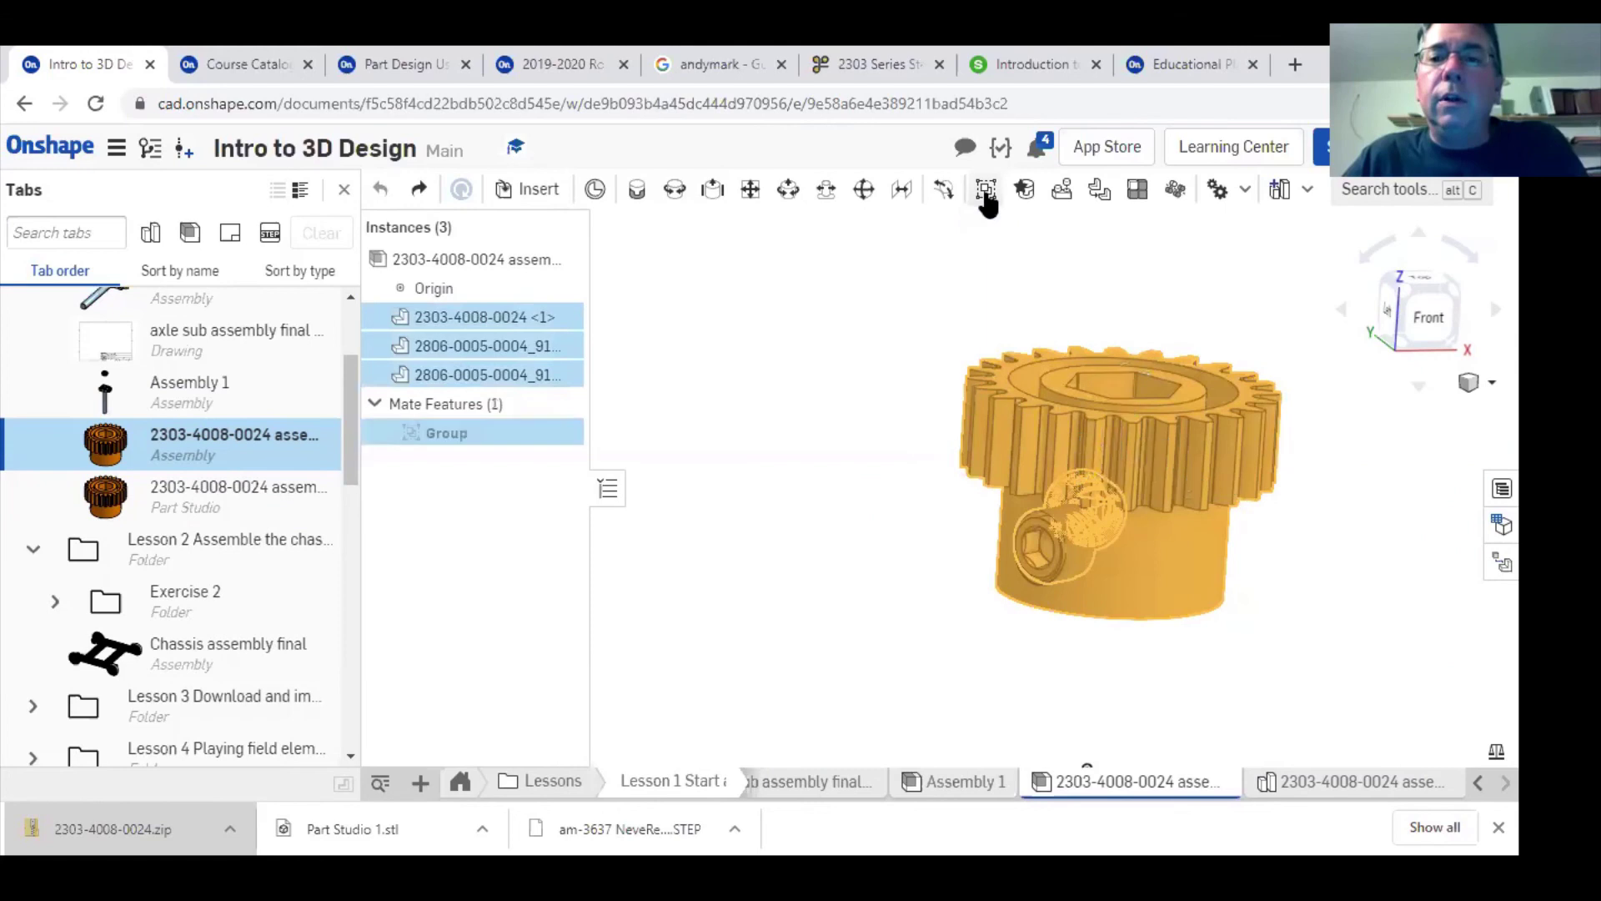
pyautogui.click(818, 224)
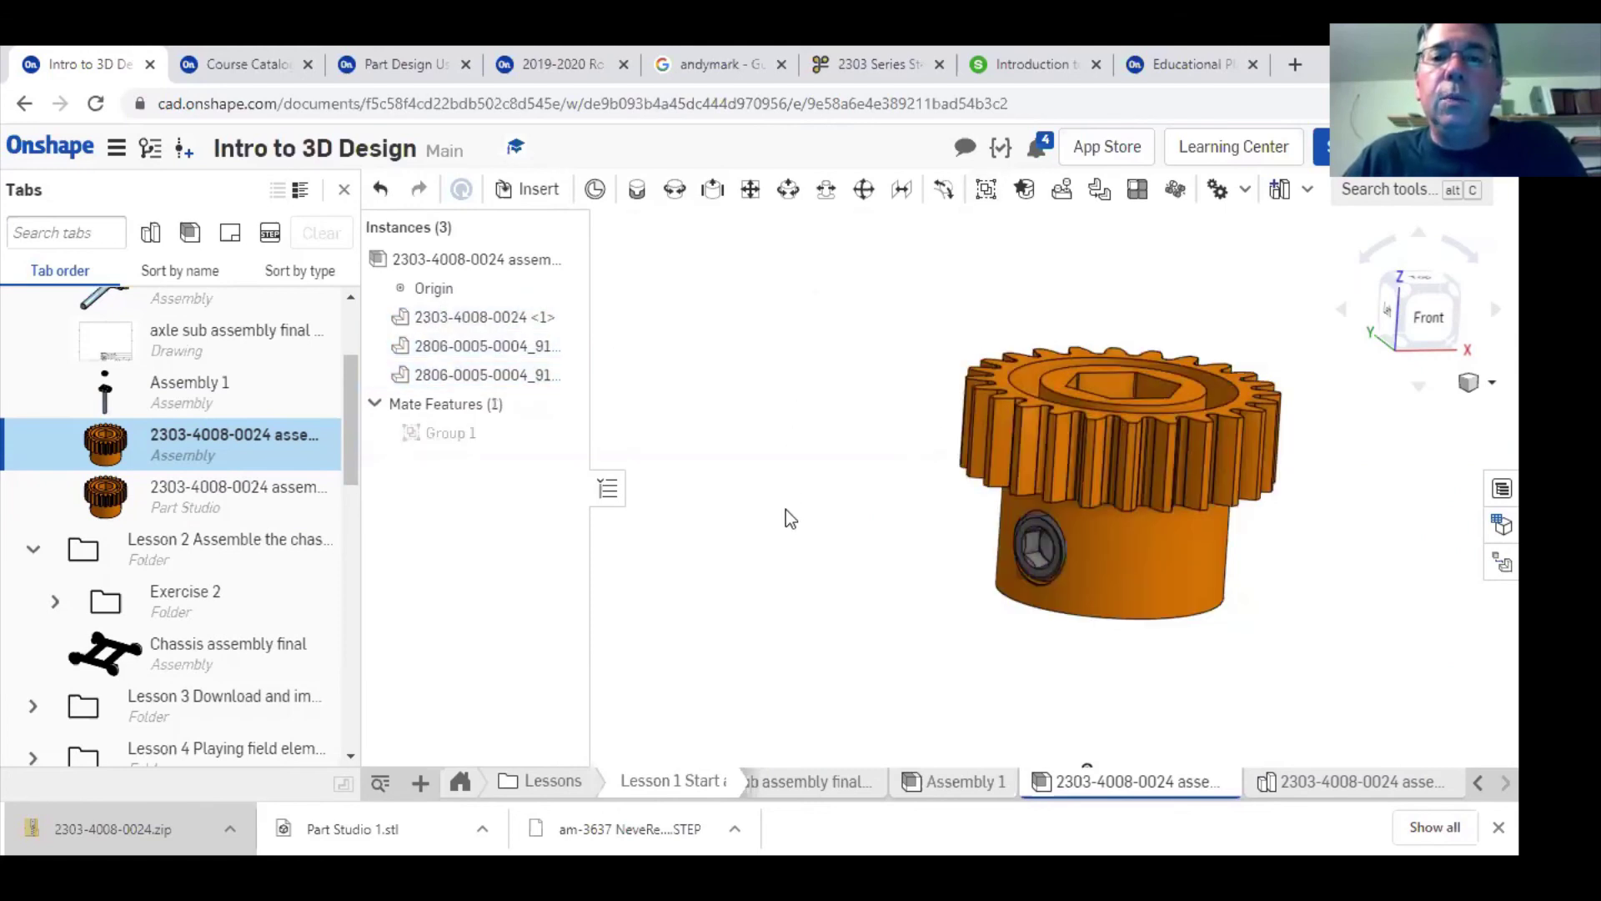
pyautogui.moveTo(826, 543); pyautogui.dragTo(1085, 537, button='right')
pyautogui.moveTo(1213, 486); pyautogui.dragTo(883, 532, button='middle')
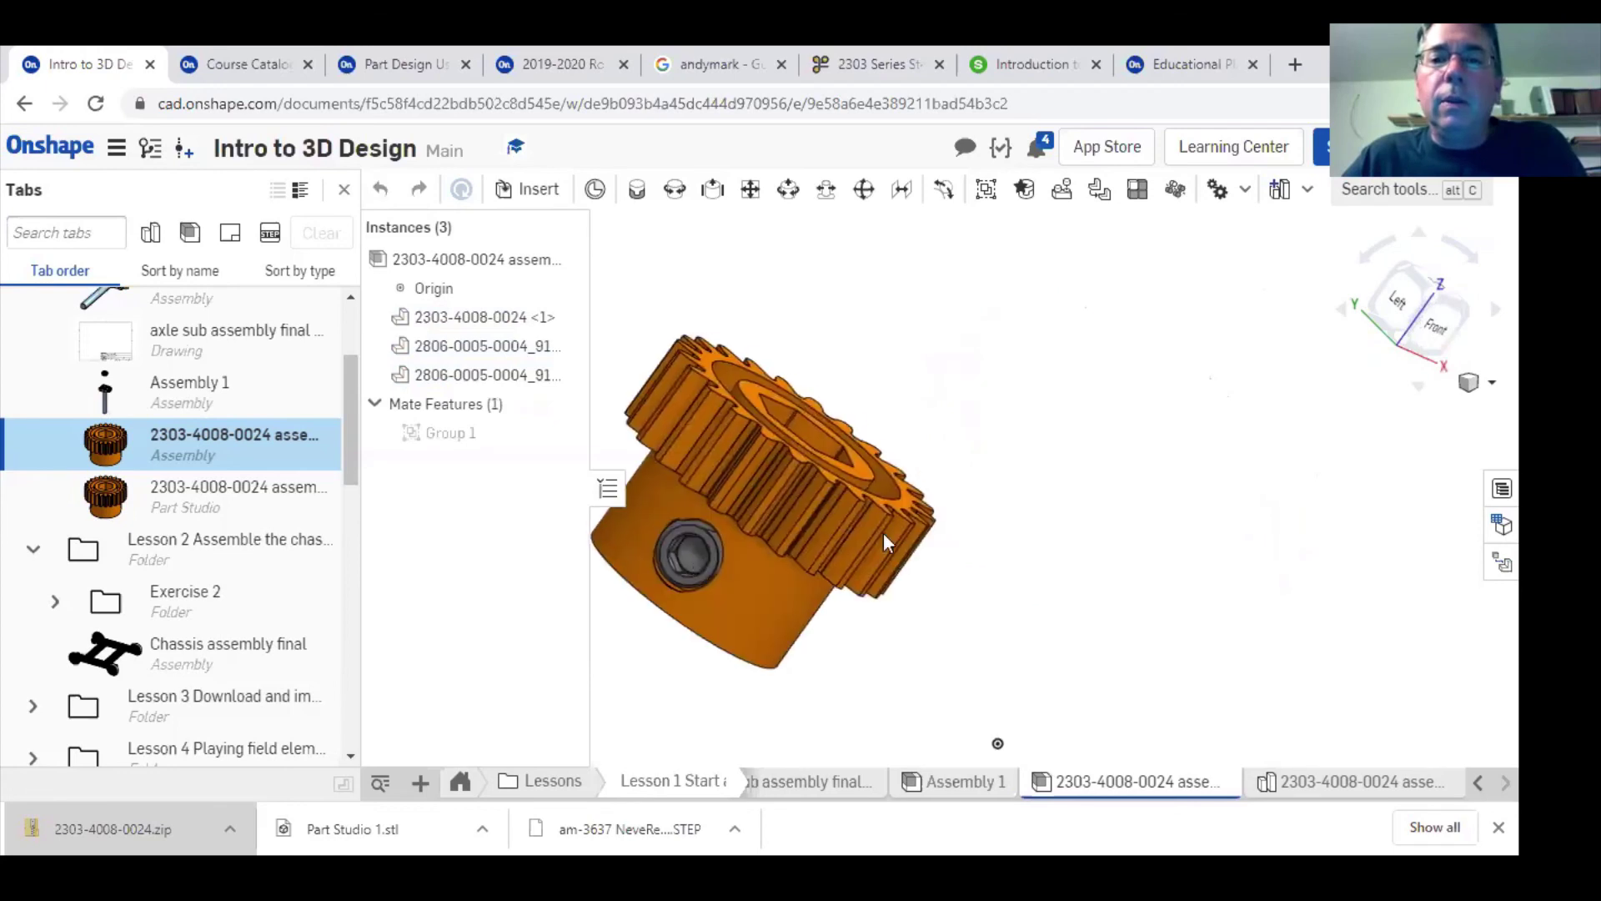
pyautogui.moveTo(1152, 513); pyautogui.dragTo(1044, 522, button='middle')
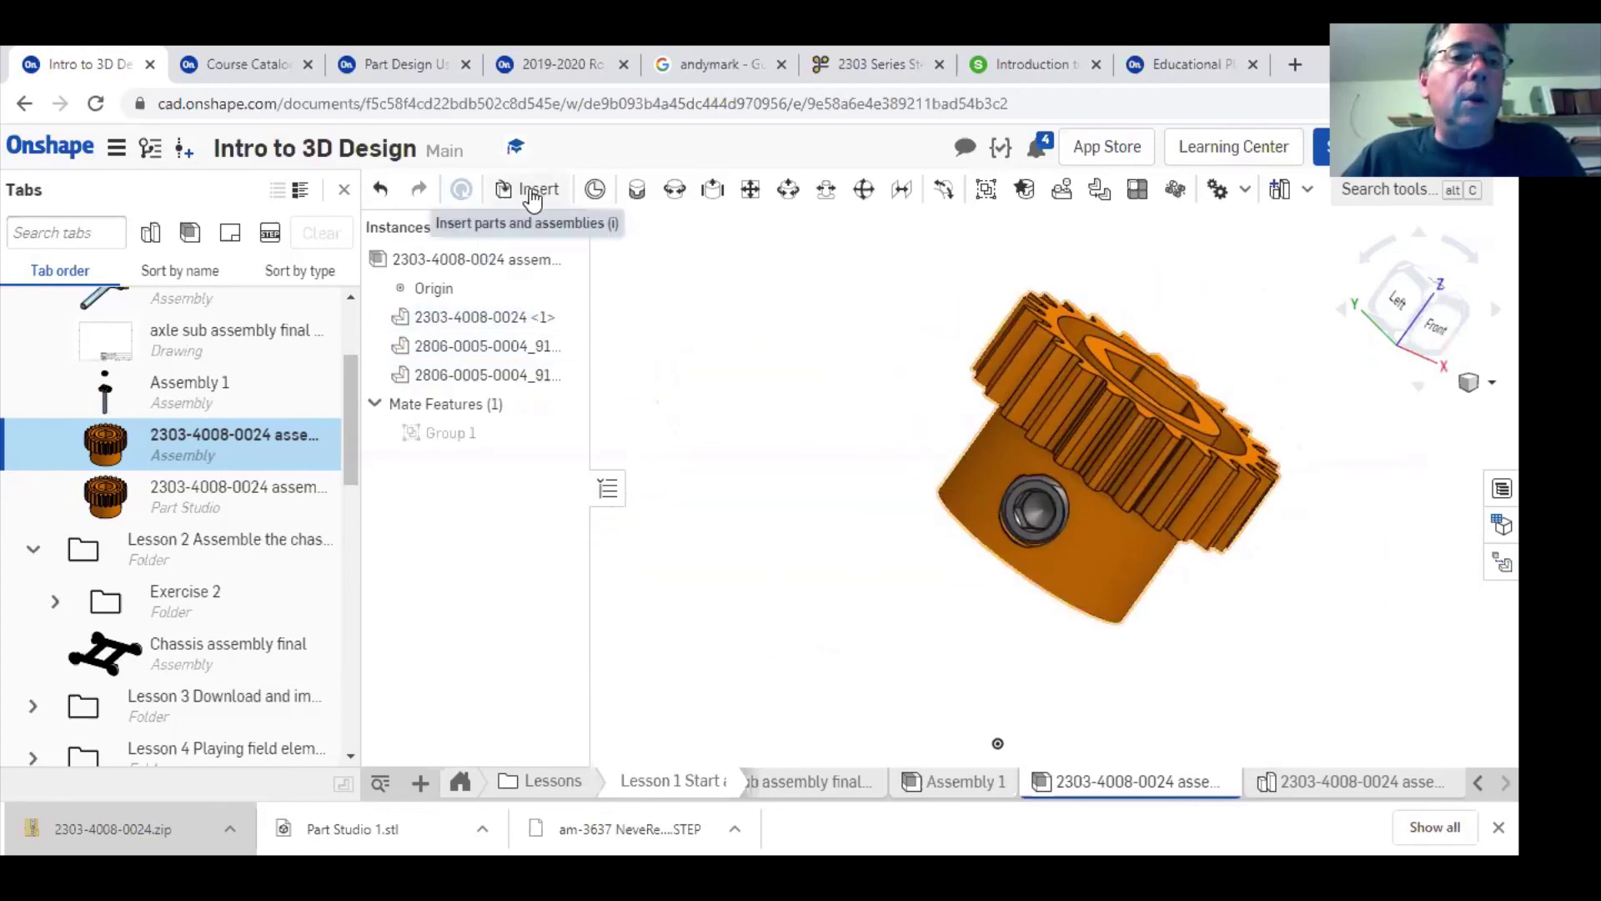
pyautogui.click(200, 396)
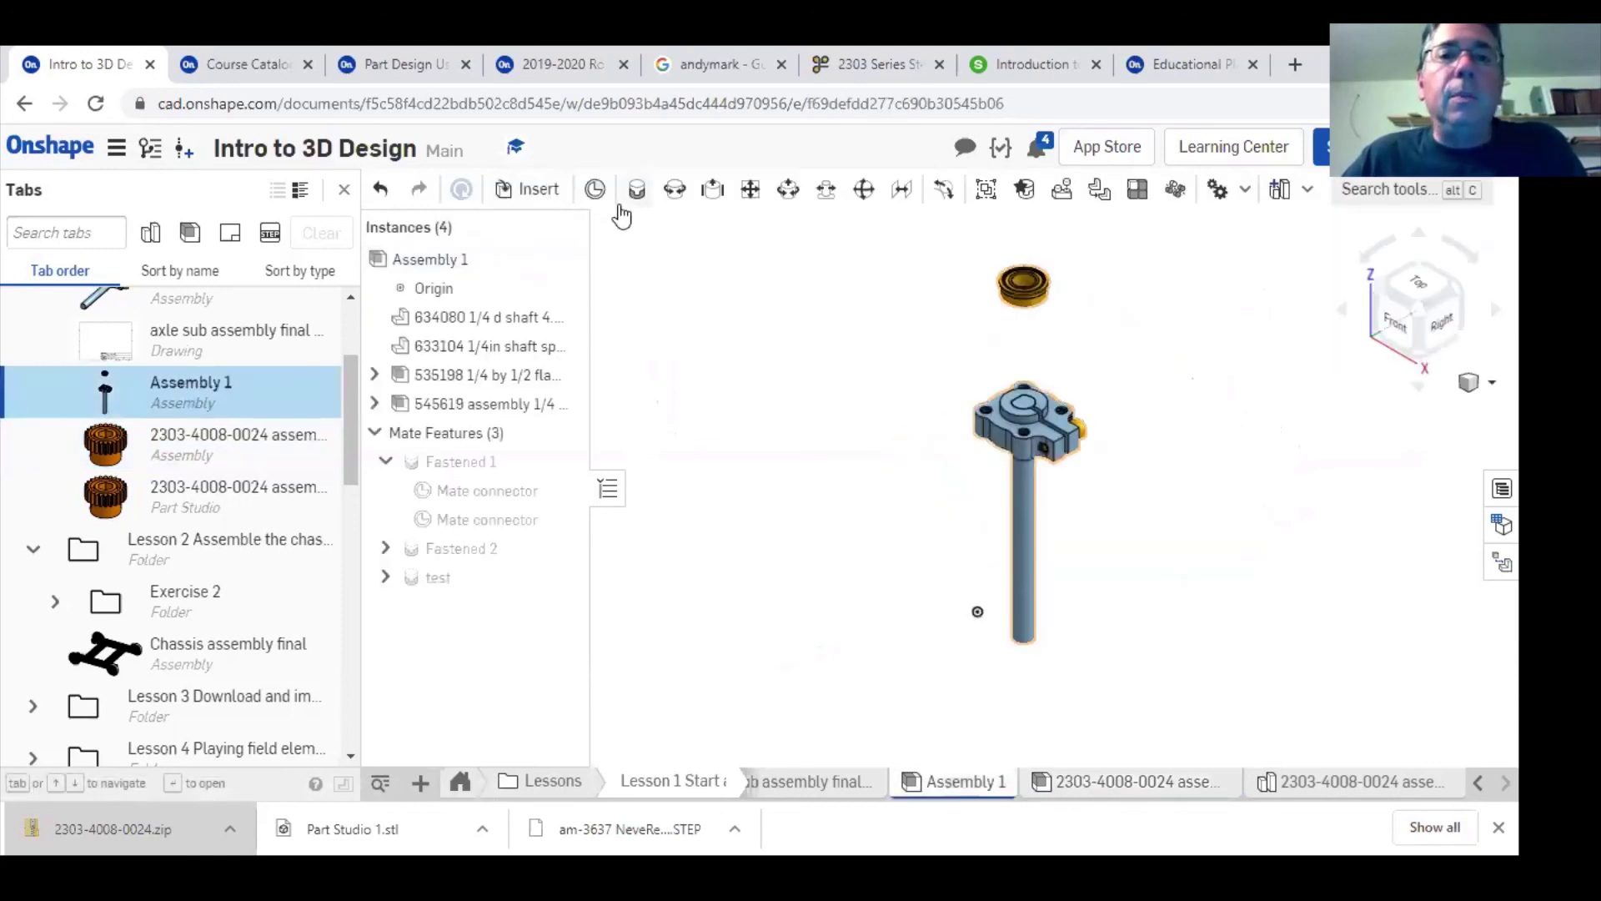
pyautogui.click(538, 193)
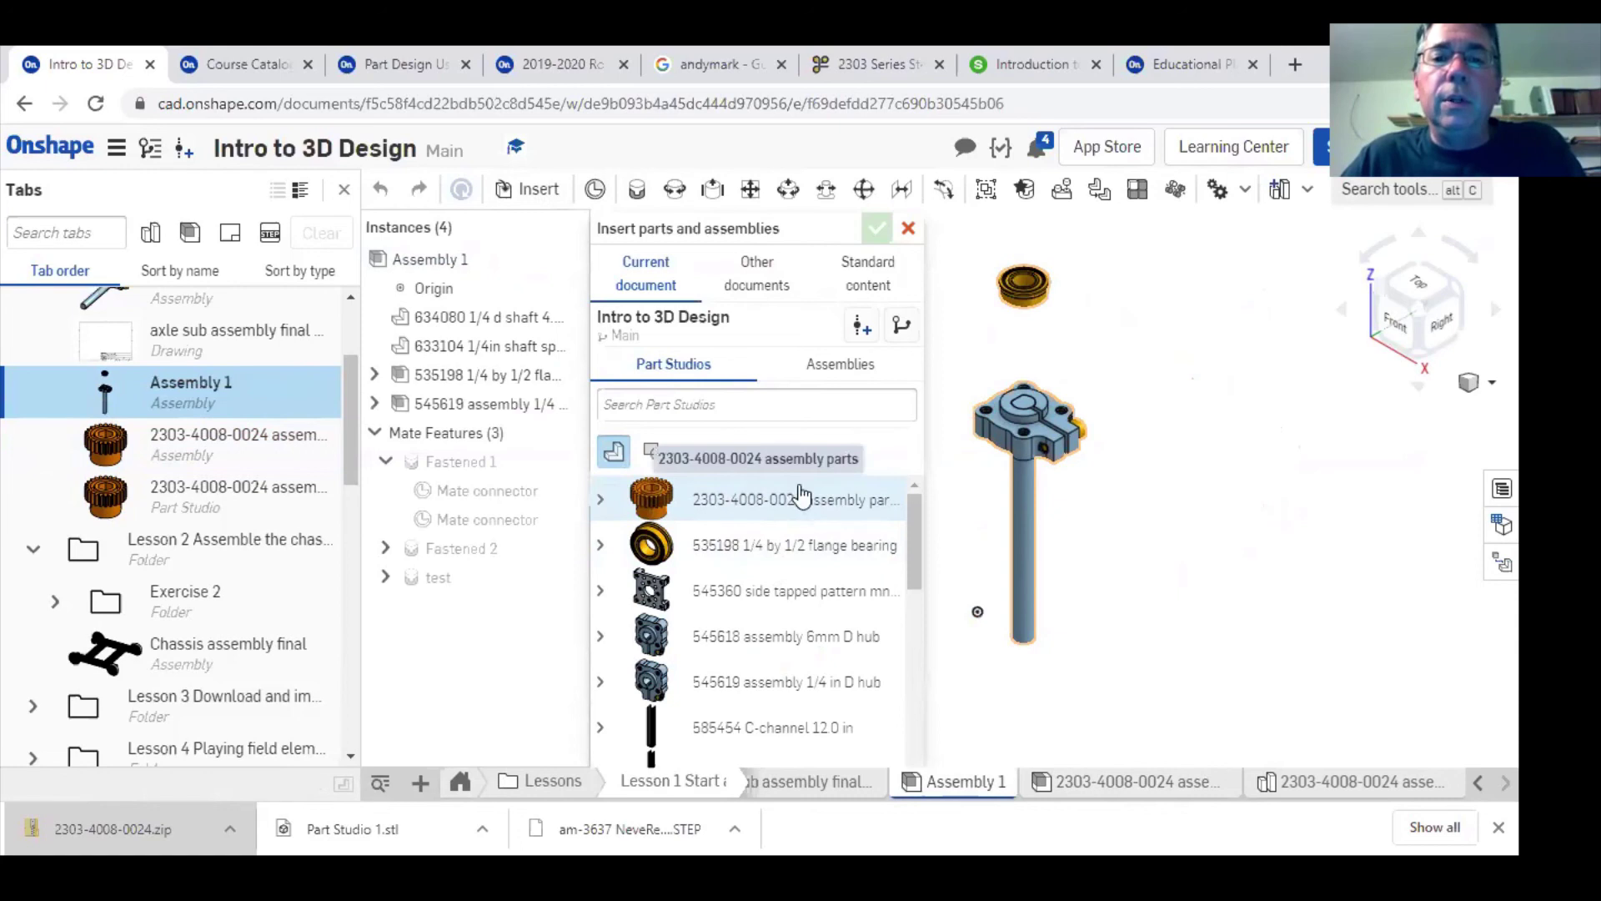
pyautogui.click(848, 372)
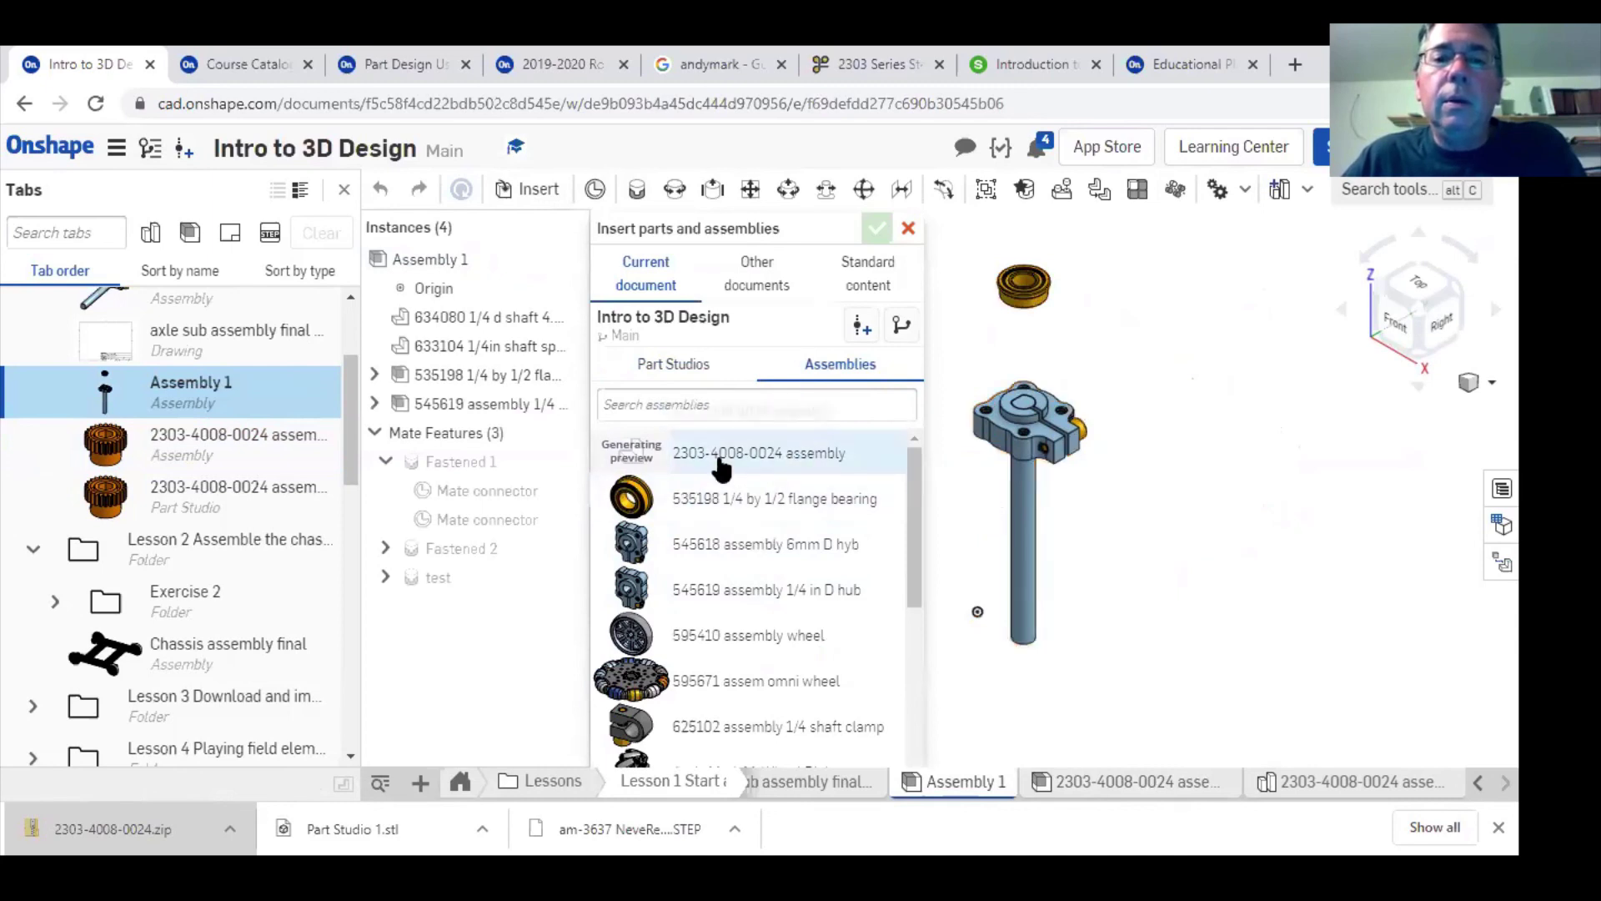
pyautogui.click(759, 453)
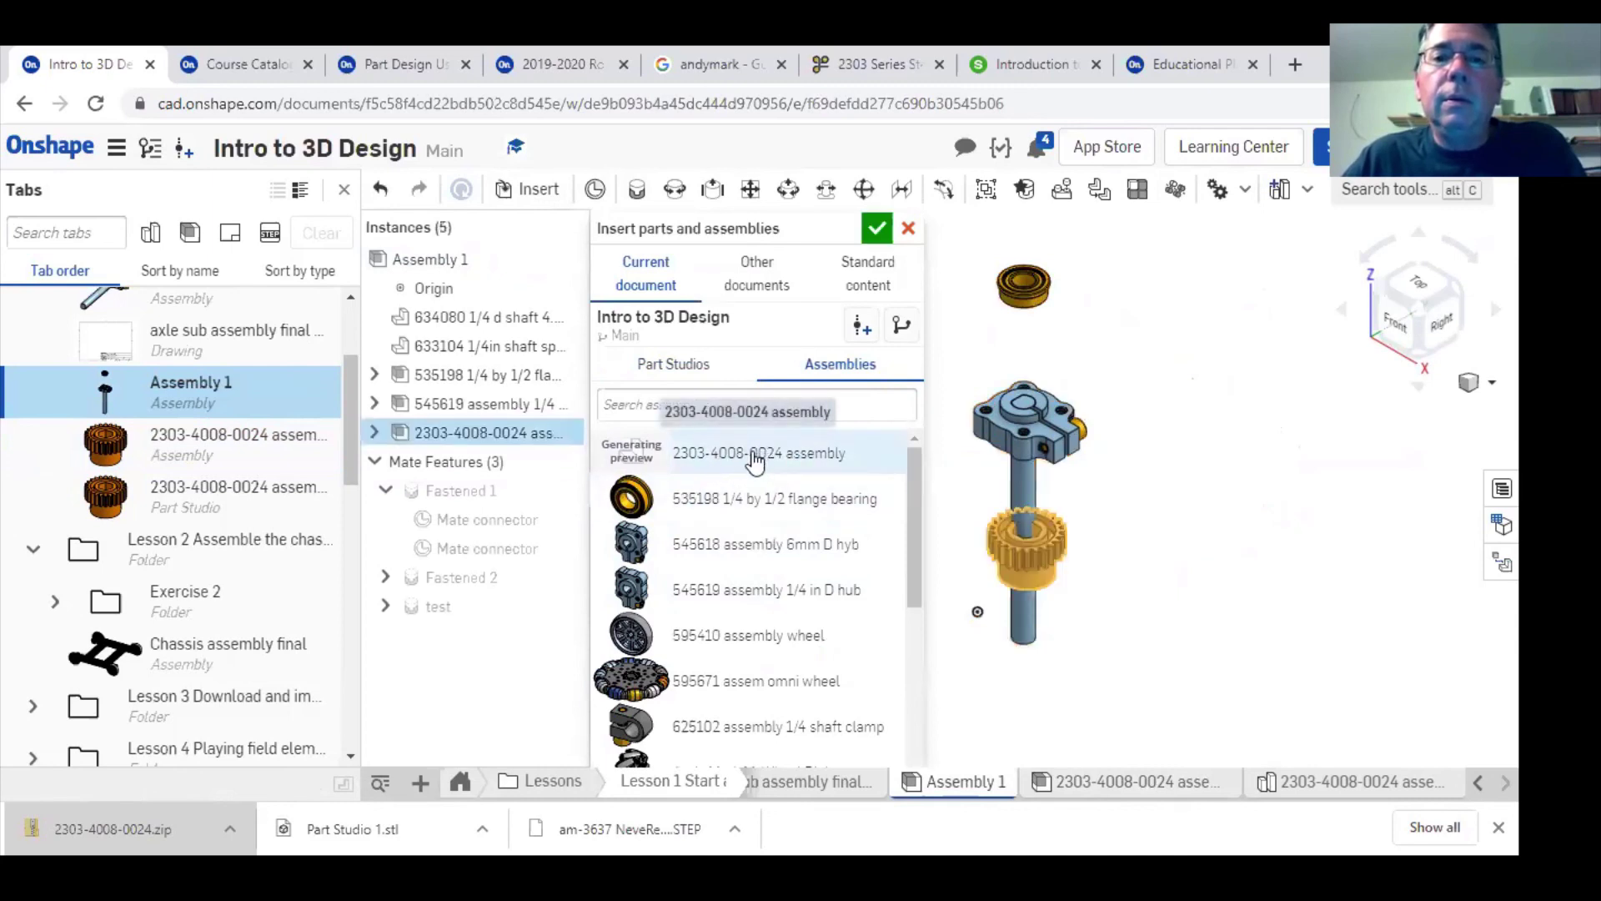
pyautogui.click(875, 230)
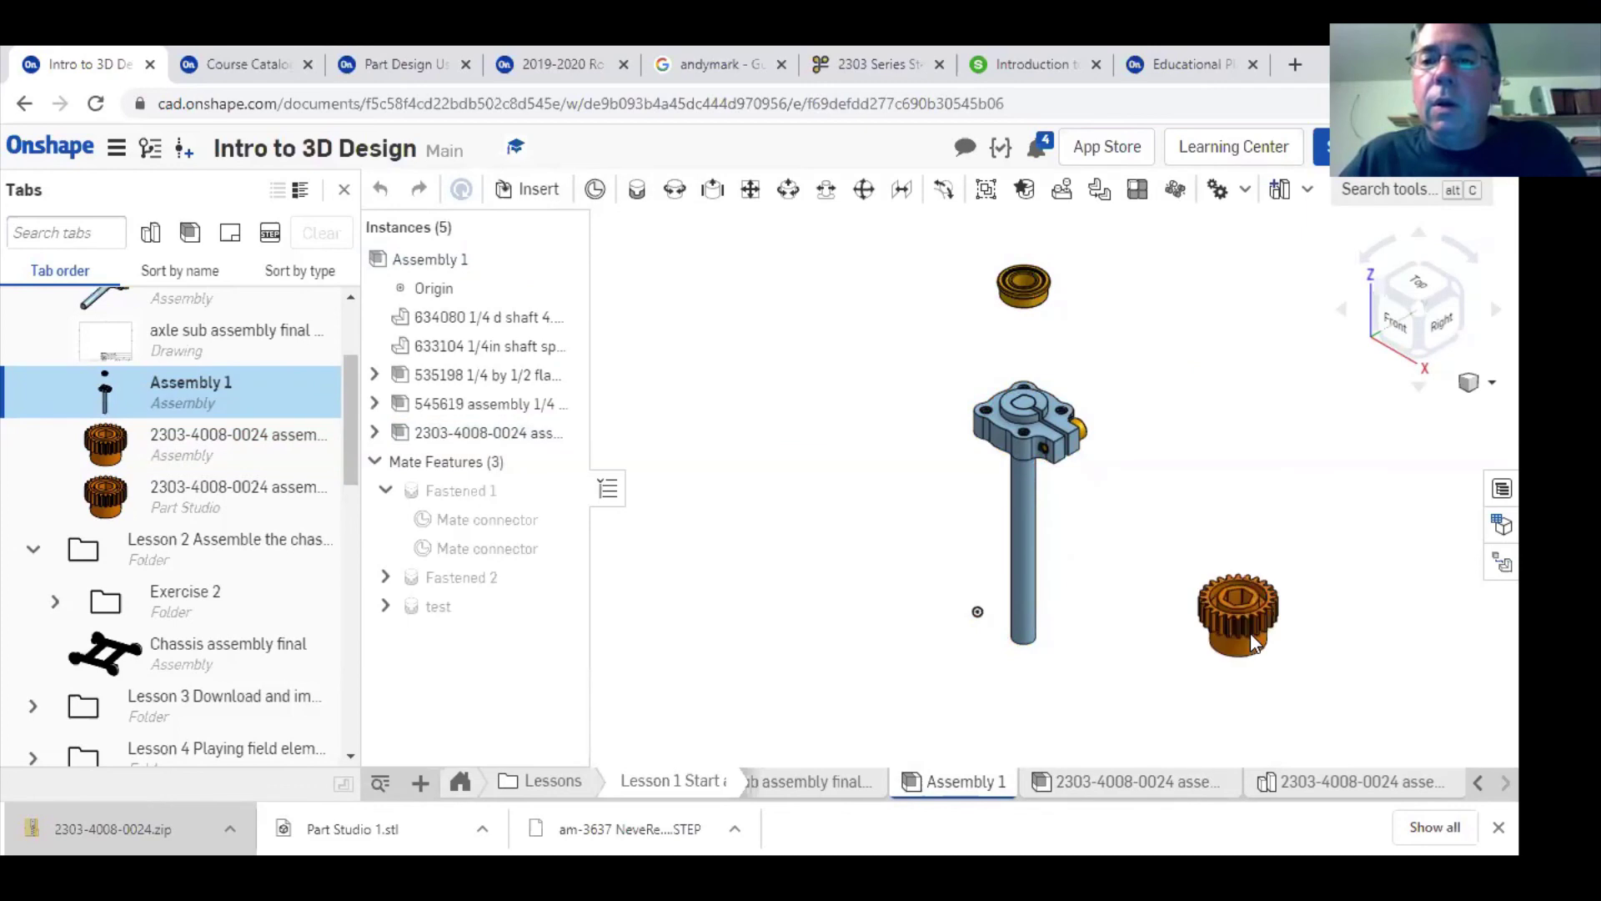
pyautogui.moveTo(1258, 661)
pyautogui.mouseDown(button='right')
pyautogui.moveTo(1290, 637)
pyautogui.moveTo(1251, 659)
pyautogui.mouseUp(button='right')
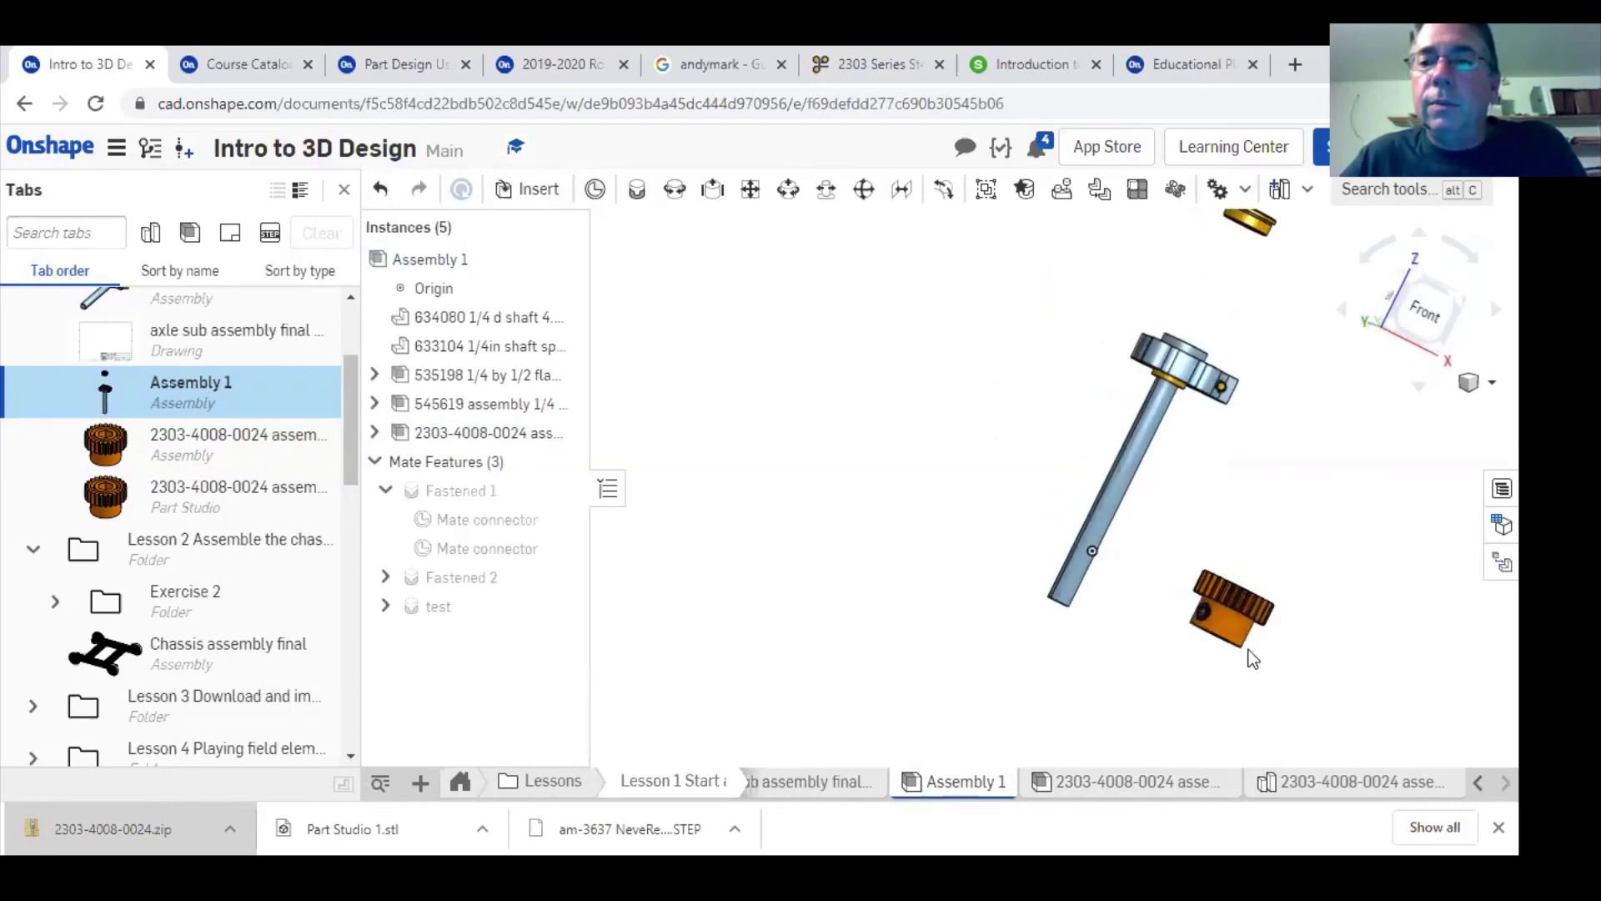
pyautogui.scroll(5, 1218, 651)
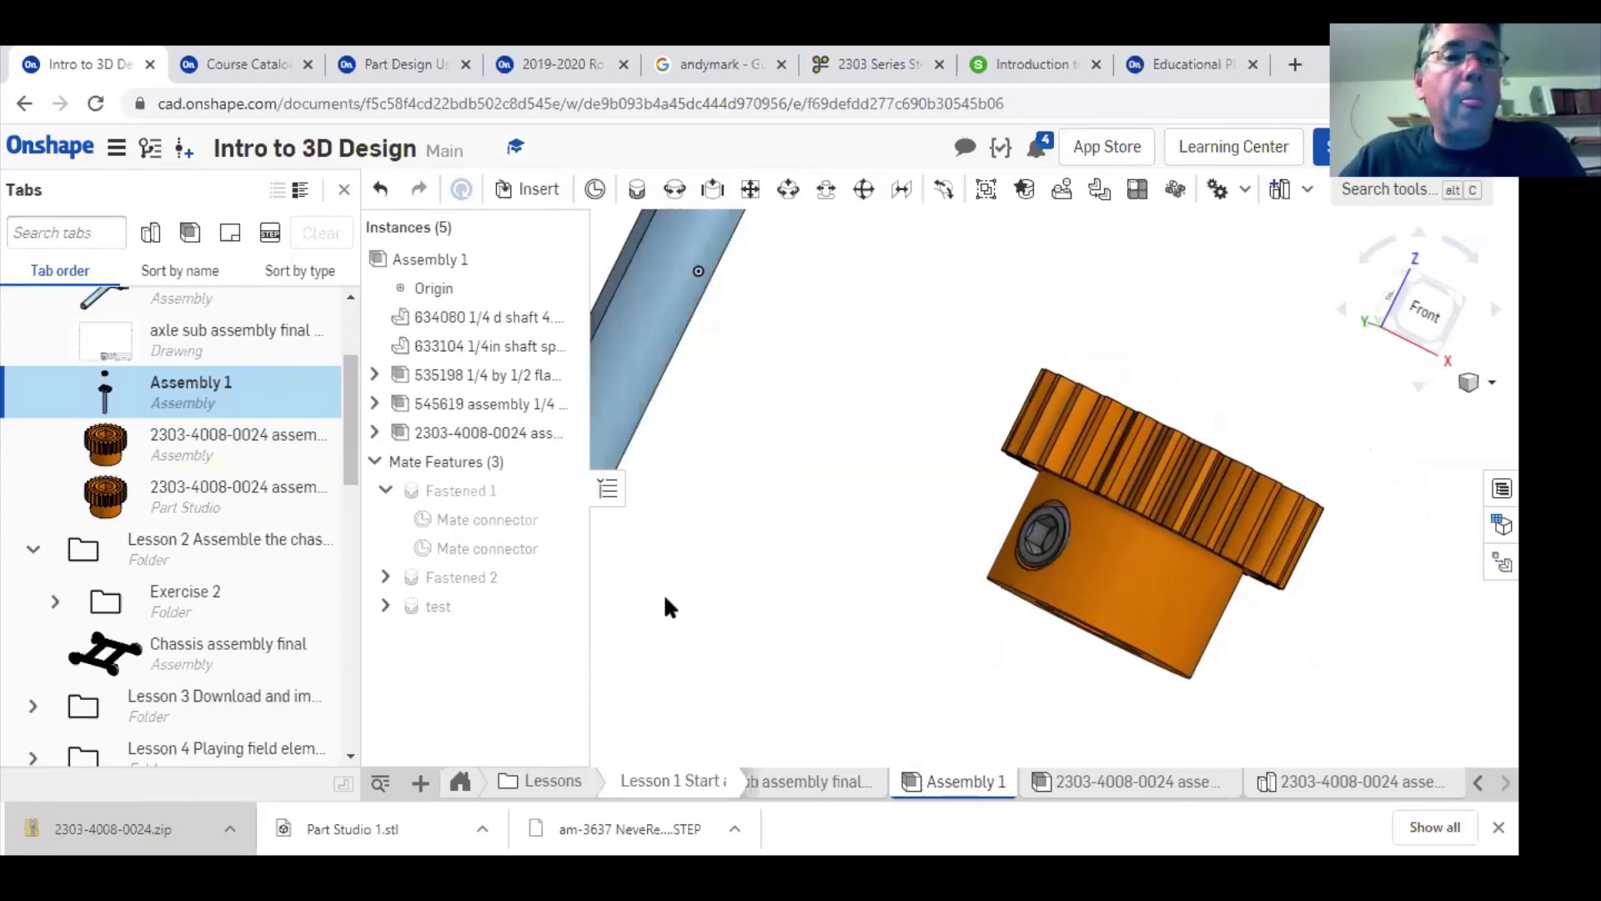
pyautogui.hotkey('shift', '7')
pyautogui.scroll(-2, 883, 648)
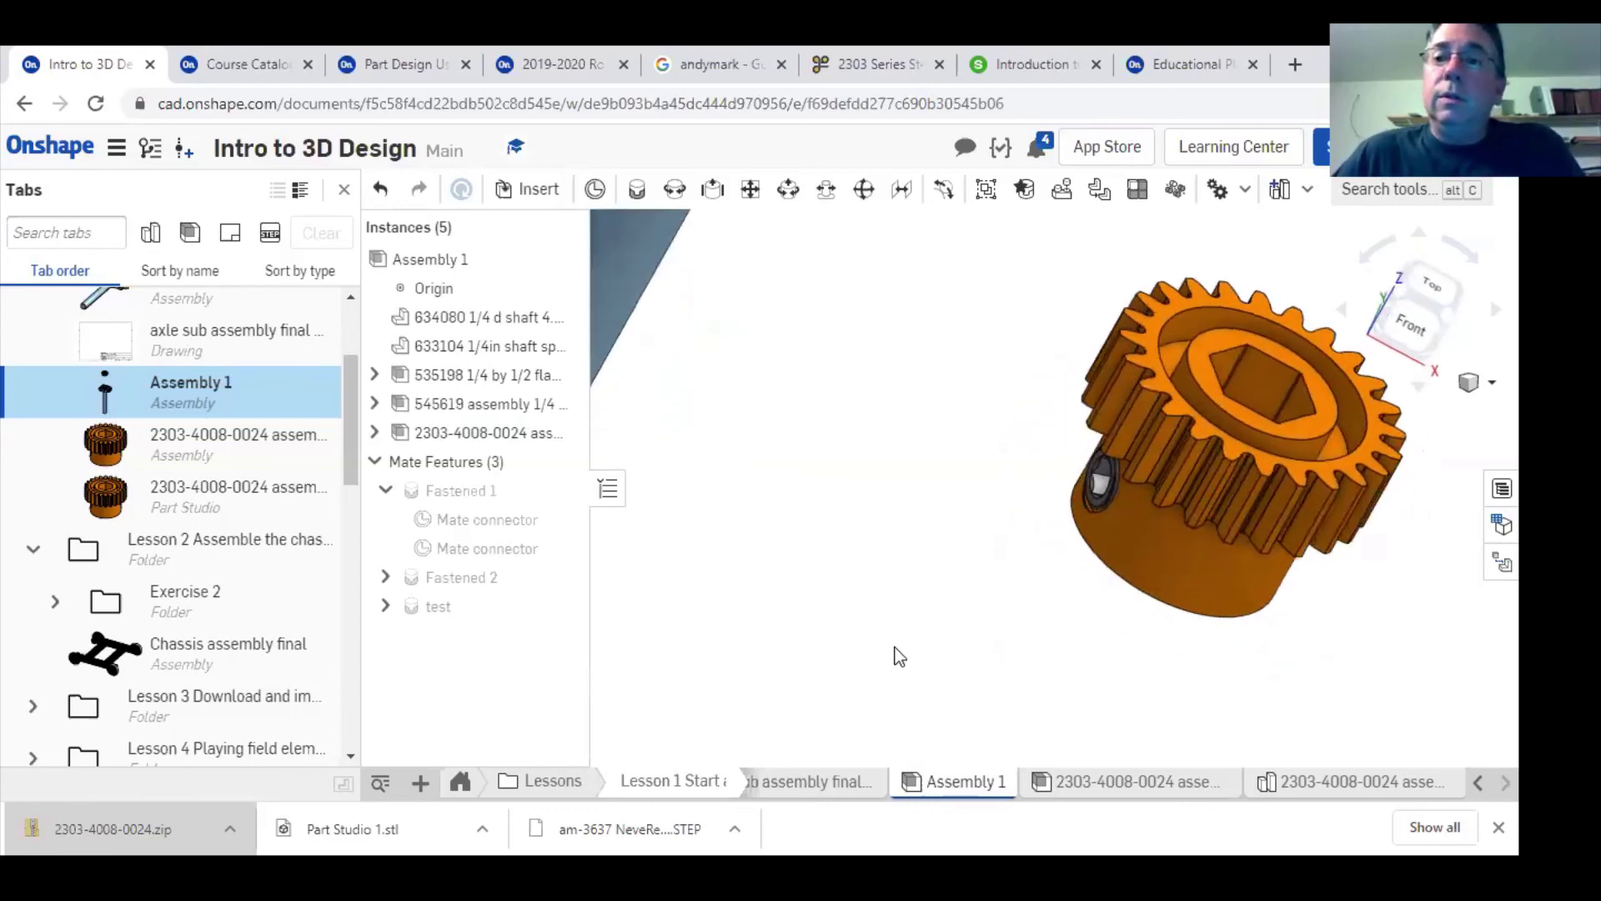
pyautogui.scroll(-2, 814, 567)
pyautogui.scroll(-2, 826, 576)
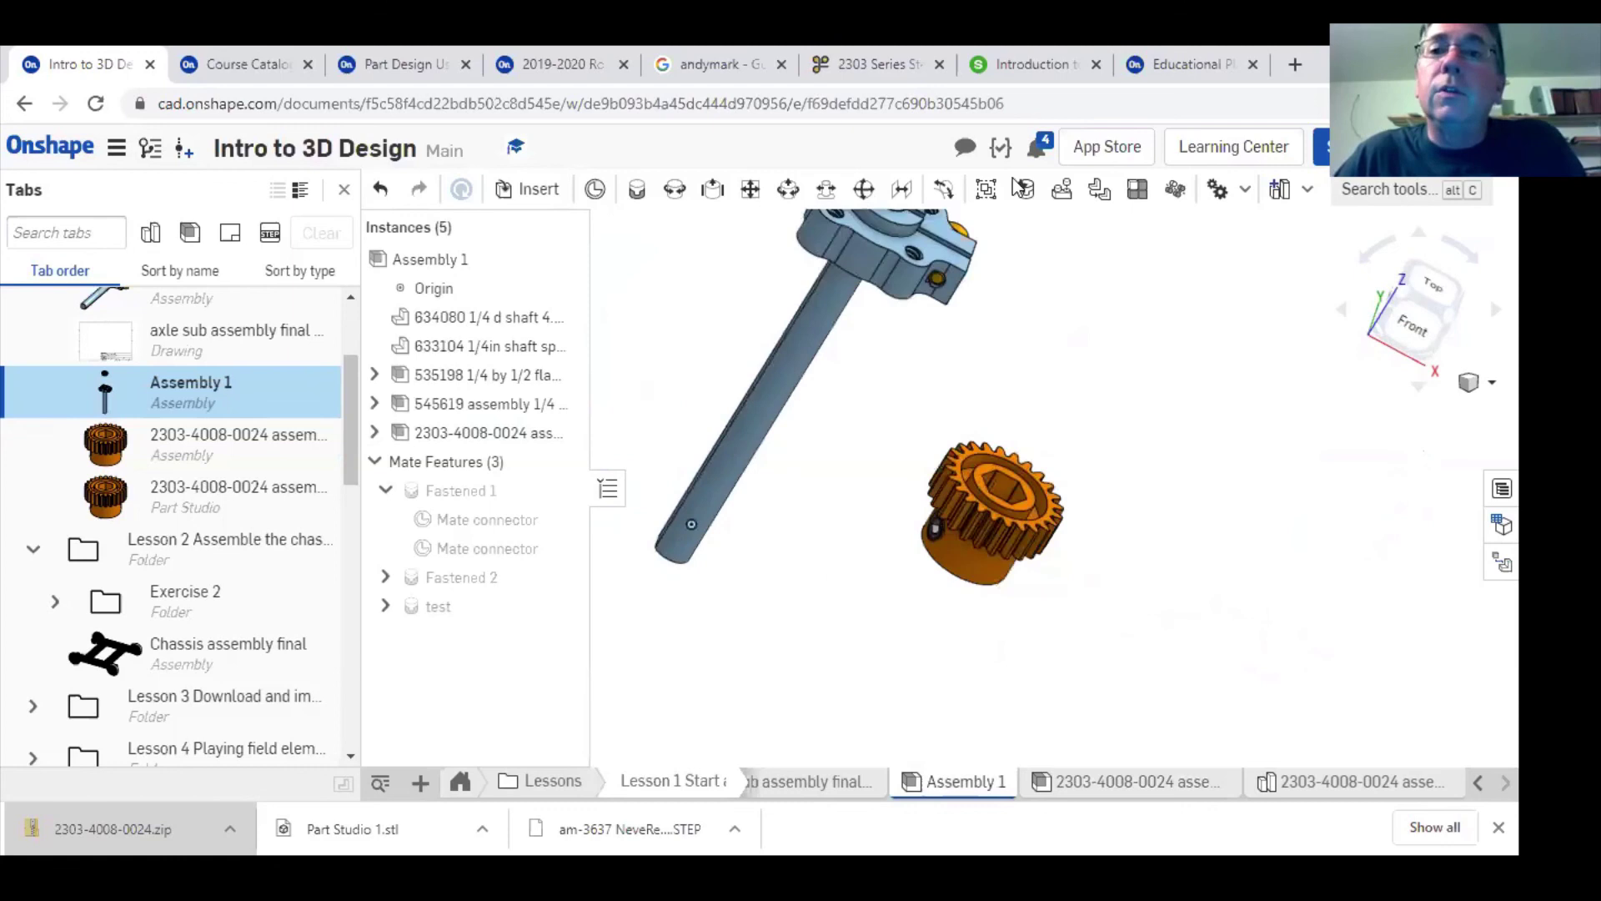
# - Switch to the Slido Q&A page and read through the list of audience questions
pyautogui.click(1027, 64)
pyautogui.scroll(-5, 752, 518)
pyautogui.scroll(5, 756, 516)
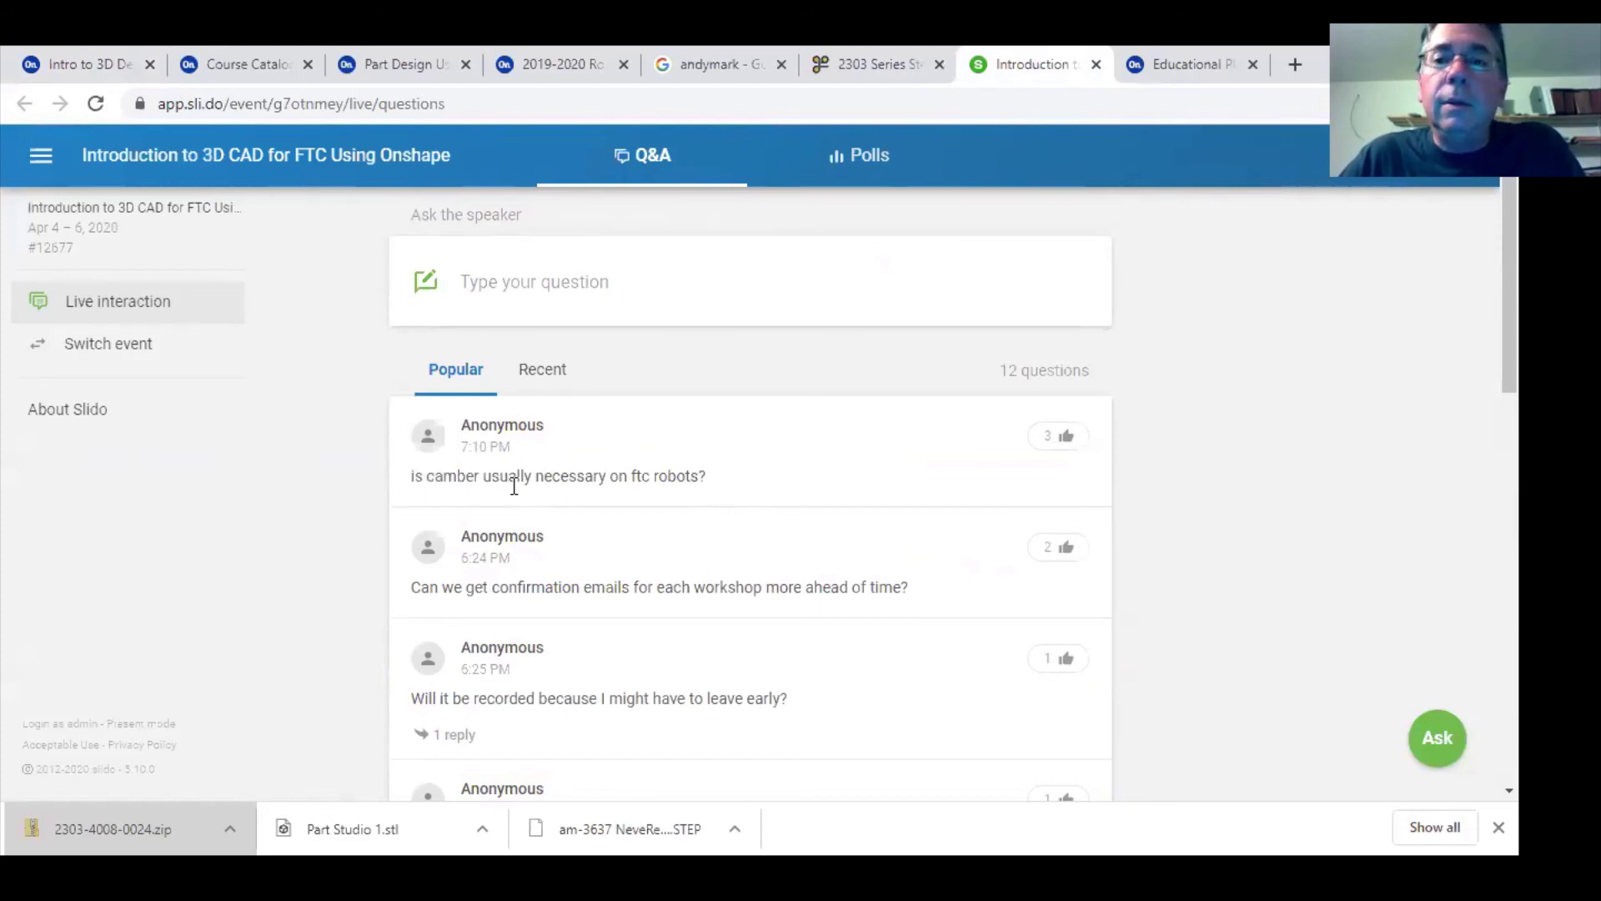
pyautogui.scroll(-3, 513, 487)
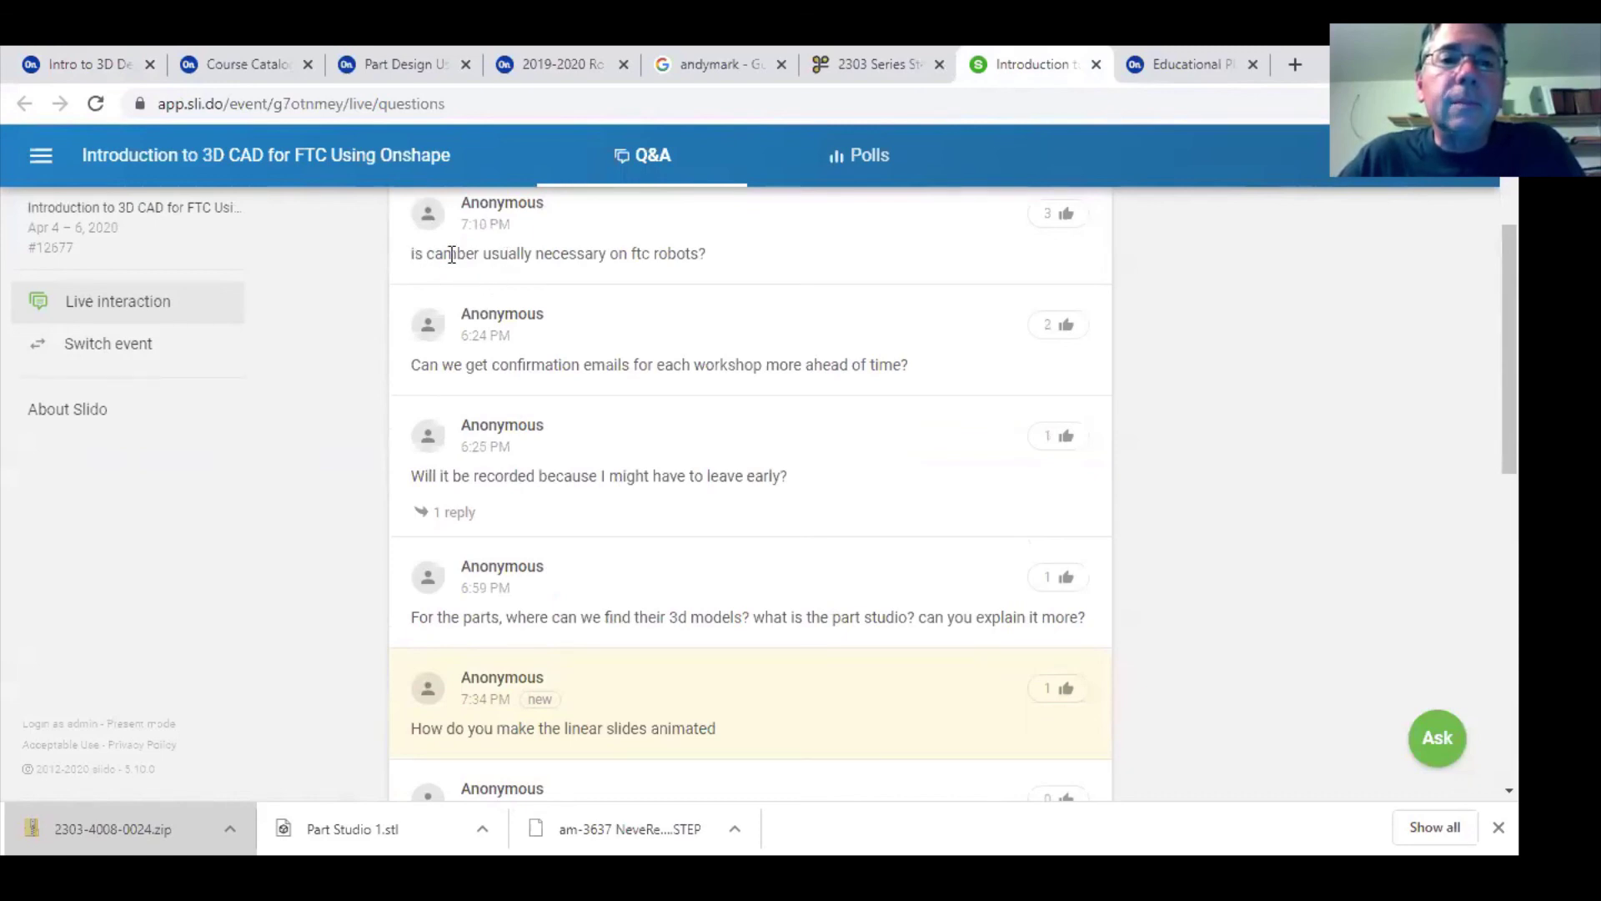
pyautogui.scroll(-1, 452, 255)
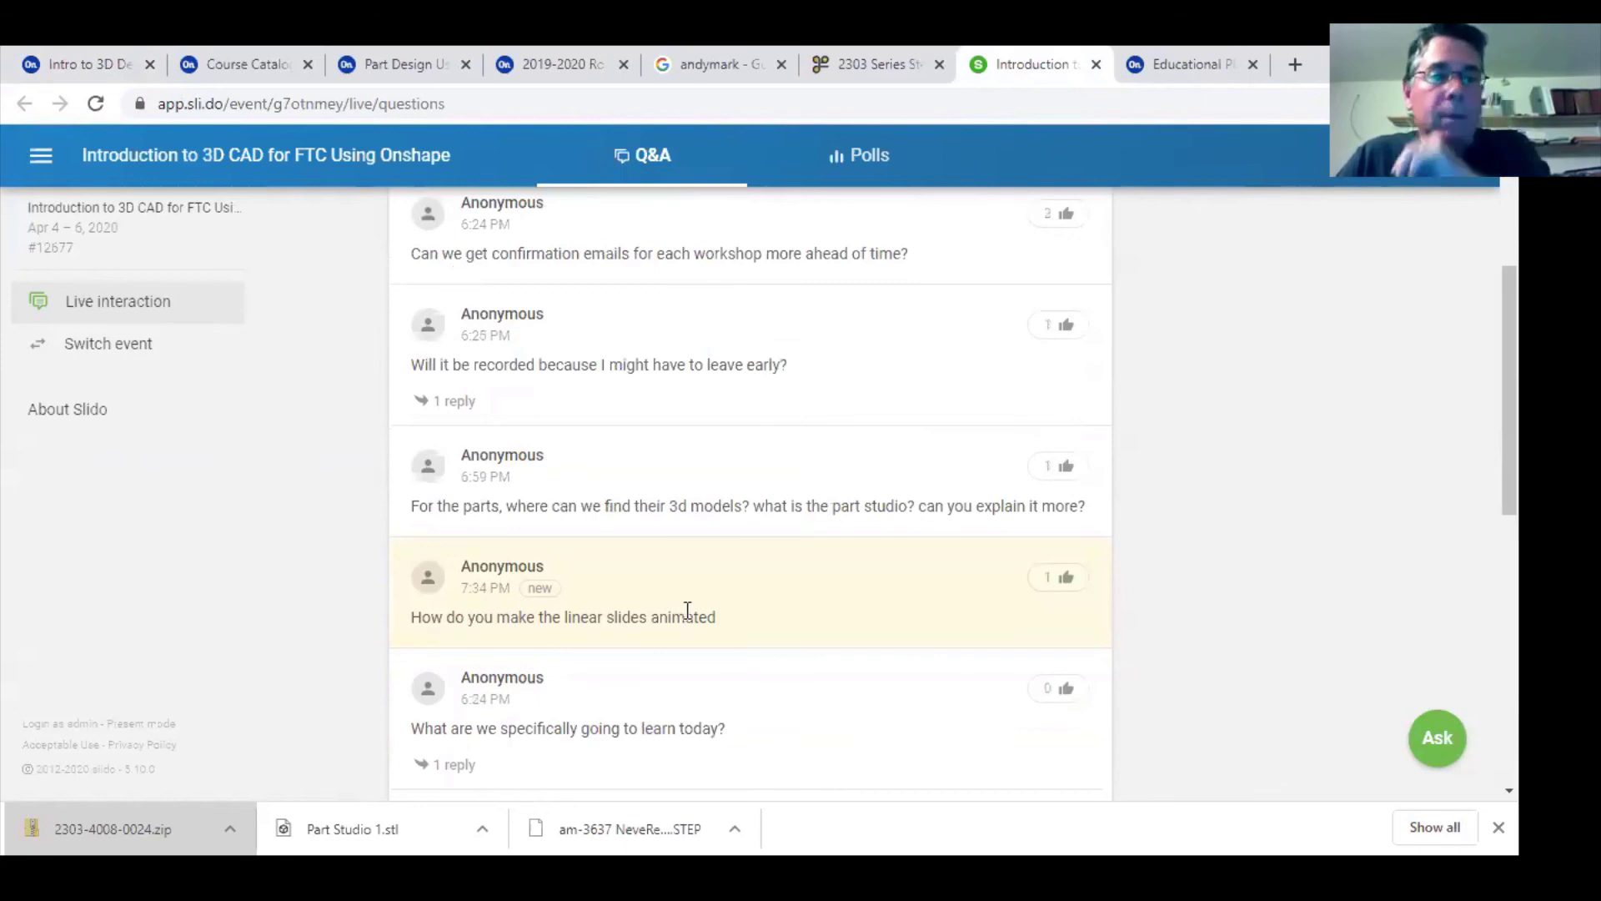
pyautogui.scroll(-8, 700, 608)
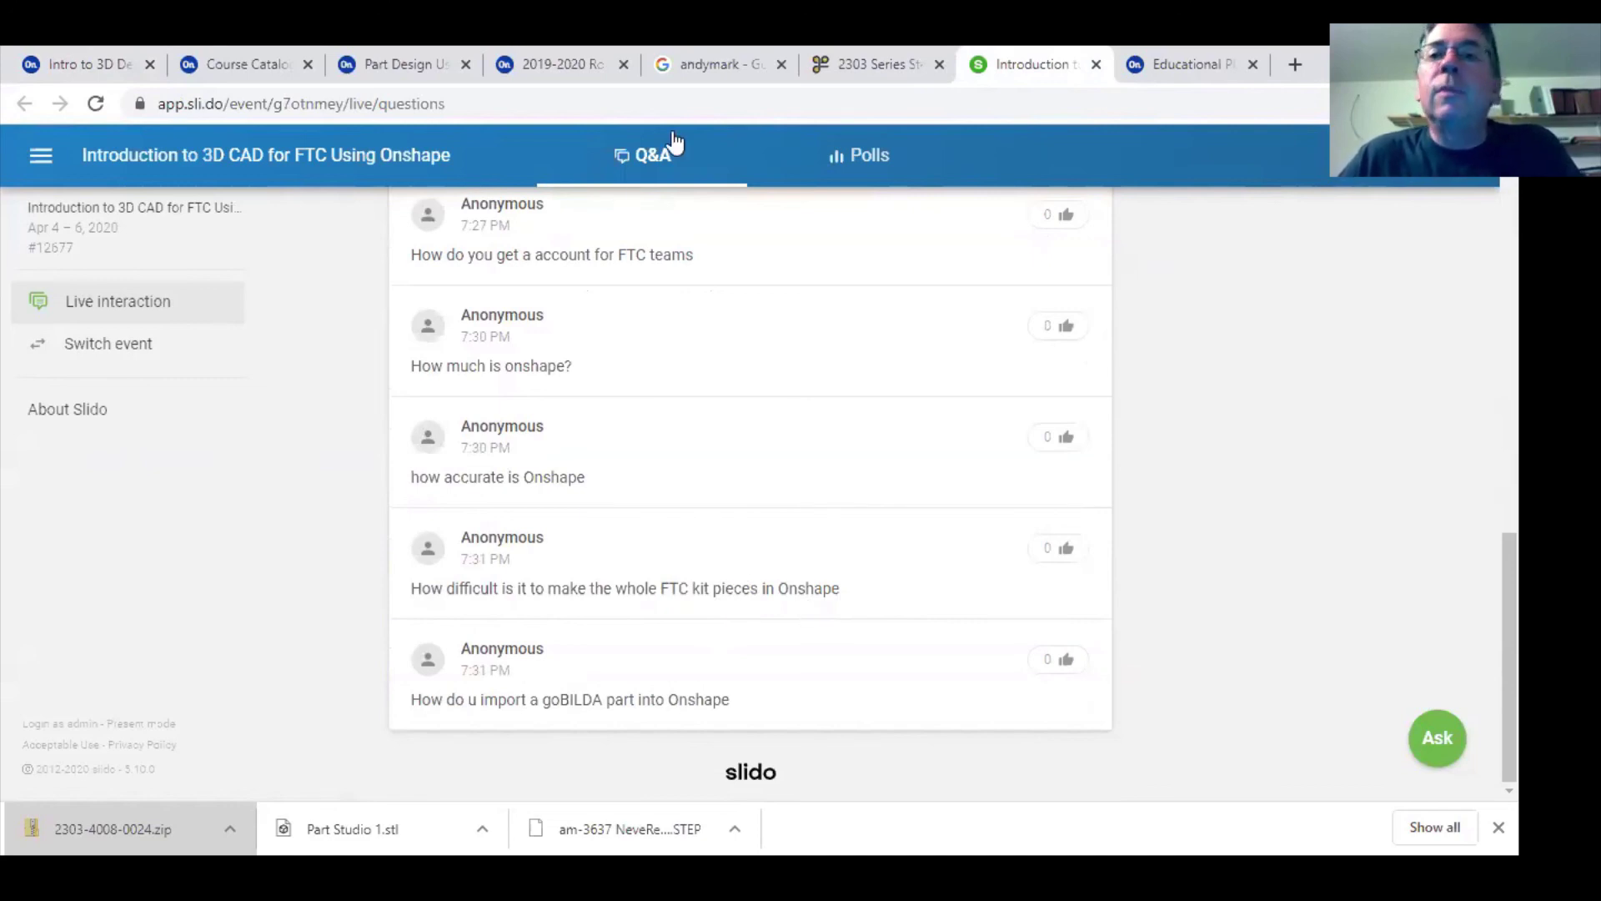
# - Return to Assembly 1 in Onshape, search other documents for insertable parts with "ftc", and browse the results
pyautogui.click(72, 62)
pyautogui.scroll(3, 843, 582)
pyautogui.scroll(-2, 846, 601)
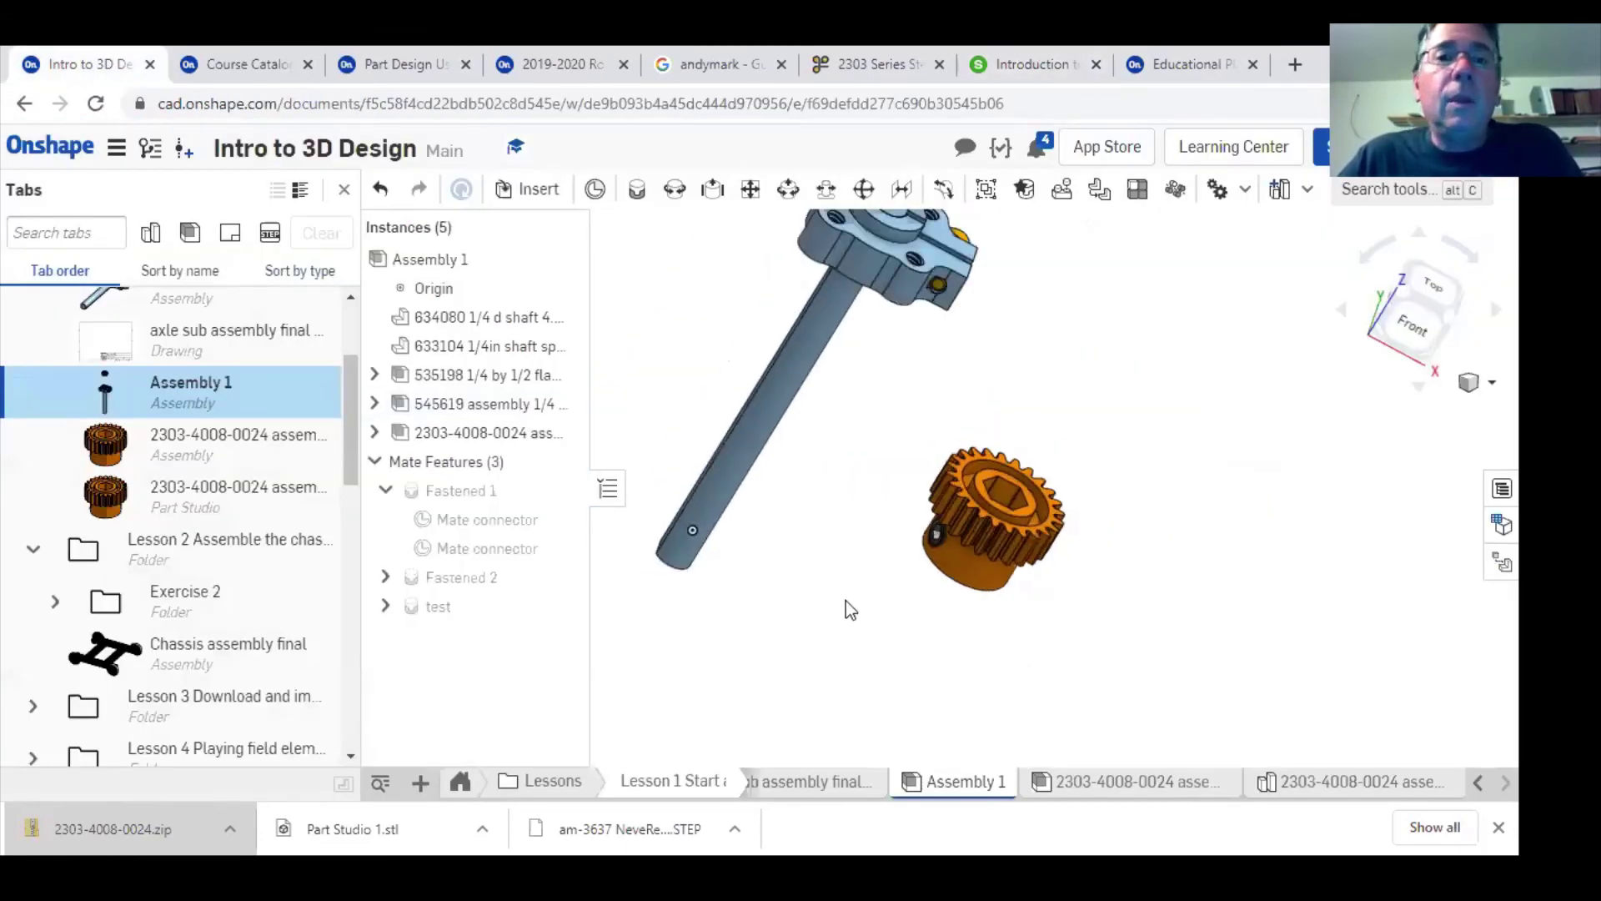
pyautogui.scroll(-3, 845, 600)
pyautogui.click(514, 189)
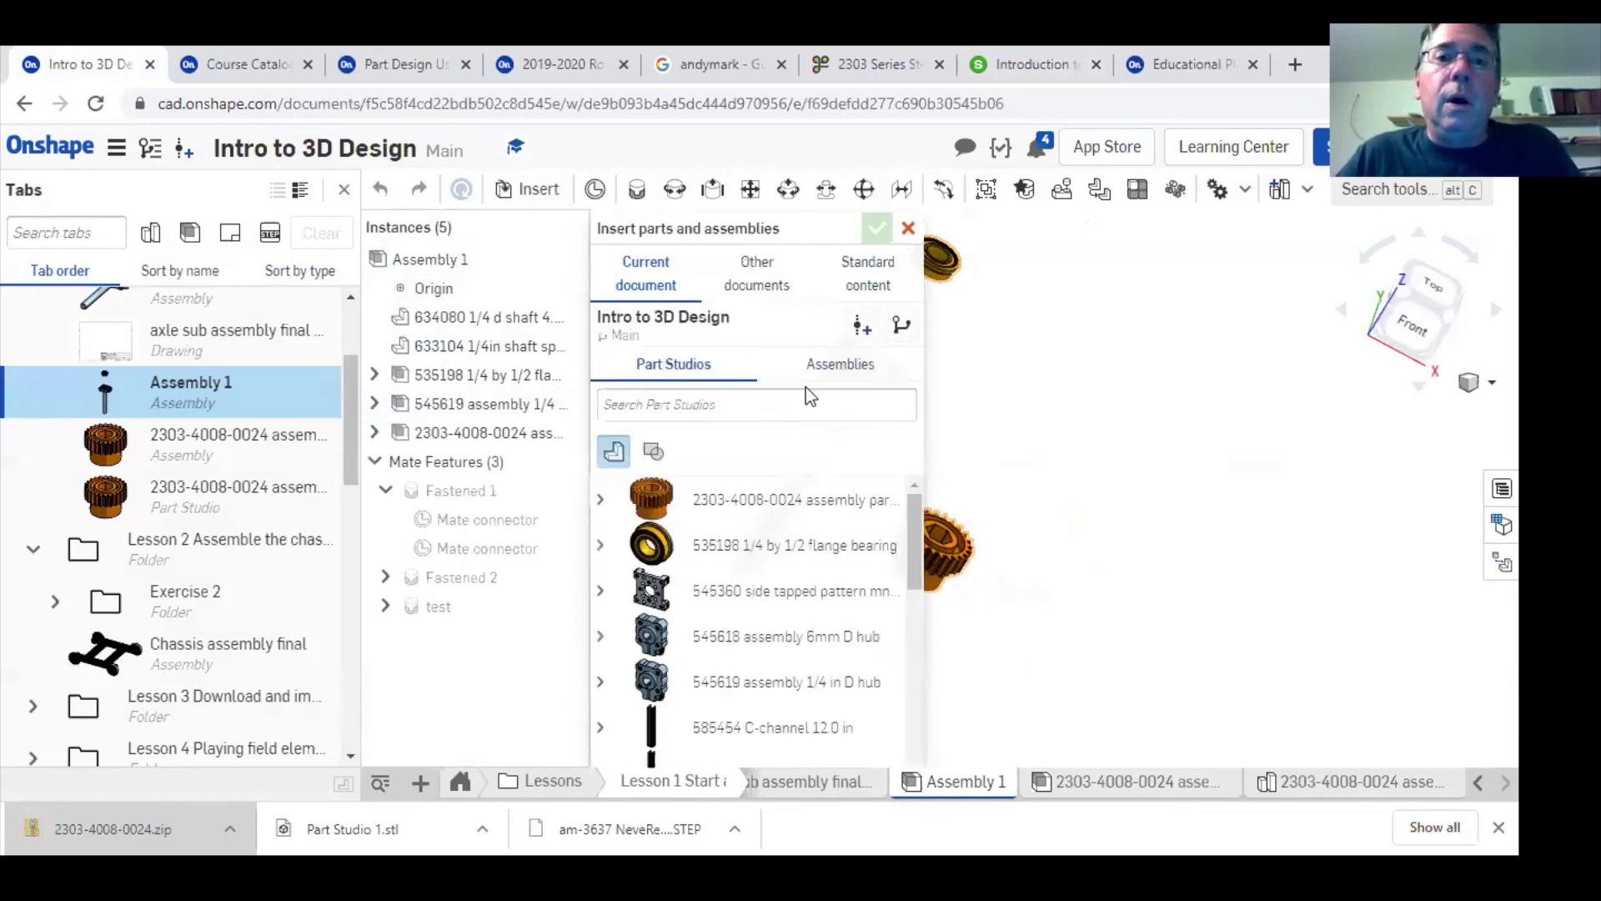
pyautogui.click(768, 277)
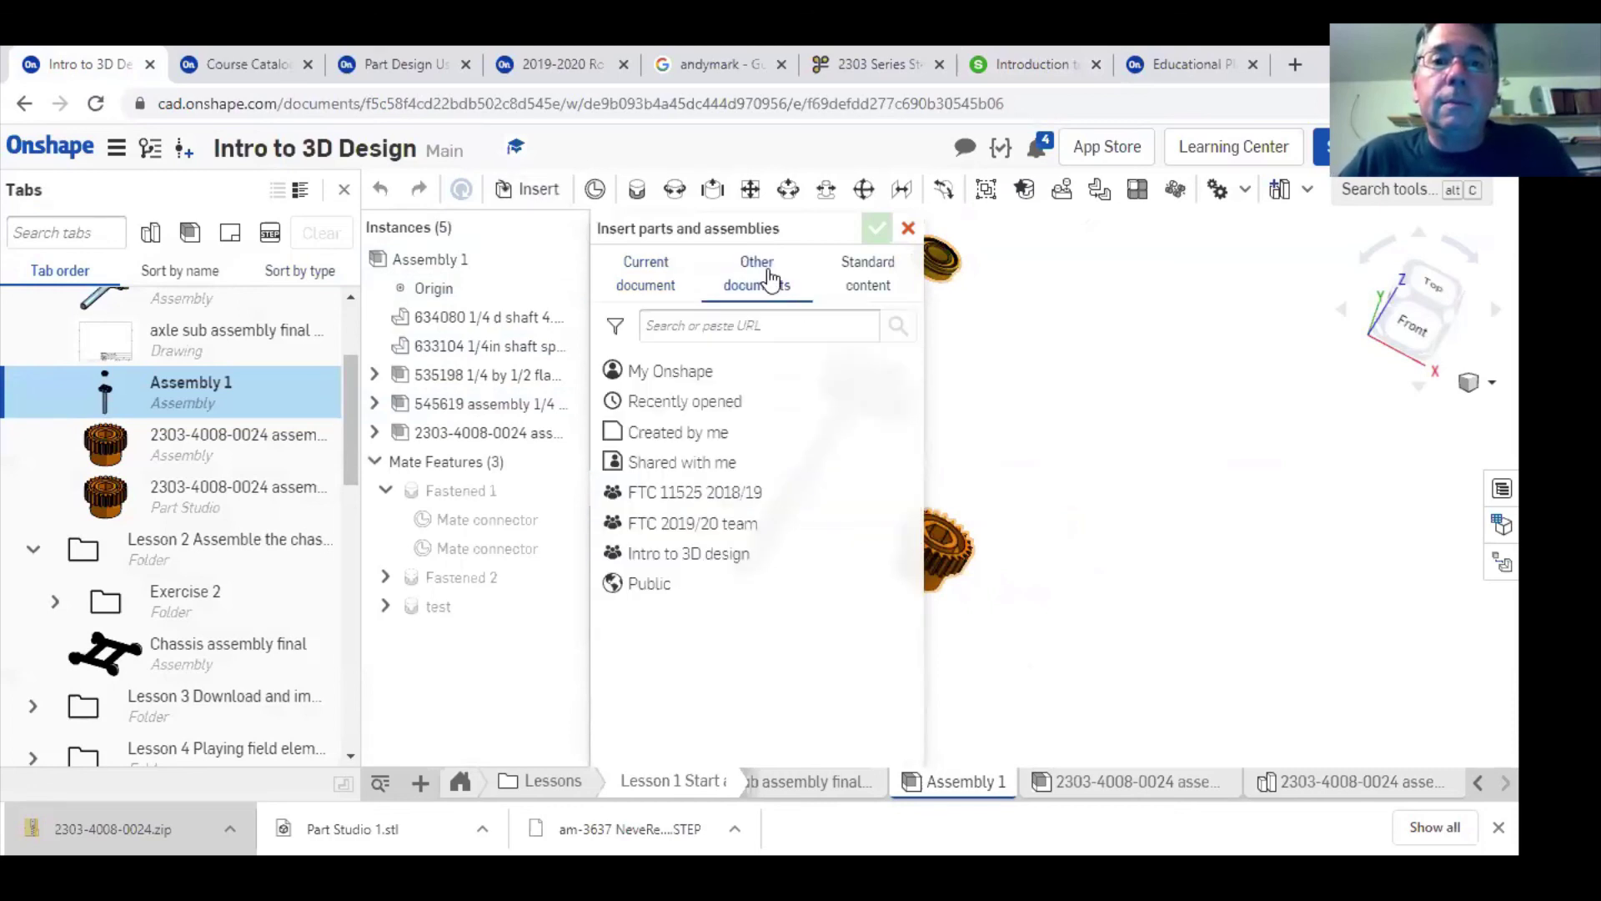
pyautogui.click(680, 330)
pyautogui.write('ftc')
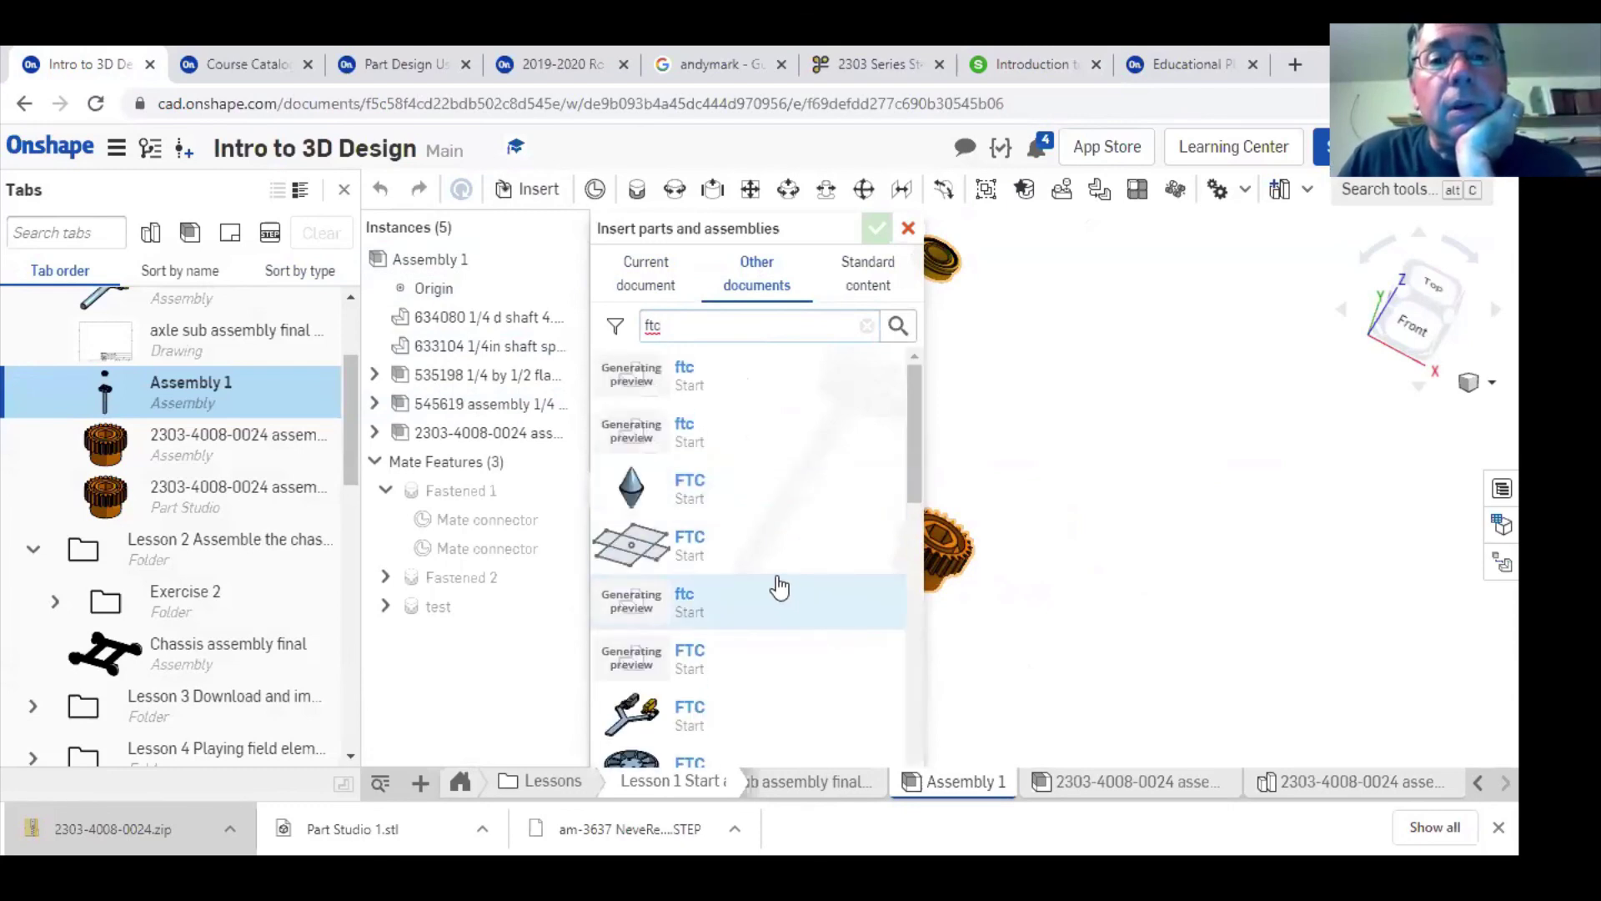
pyautogui.scroll(-3, 780, 588)
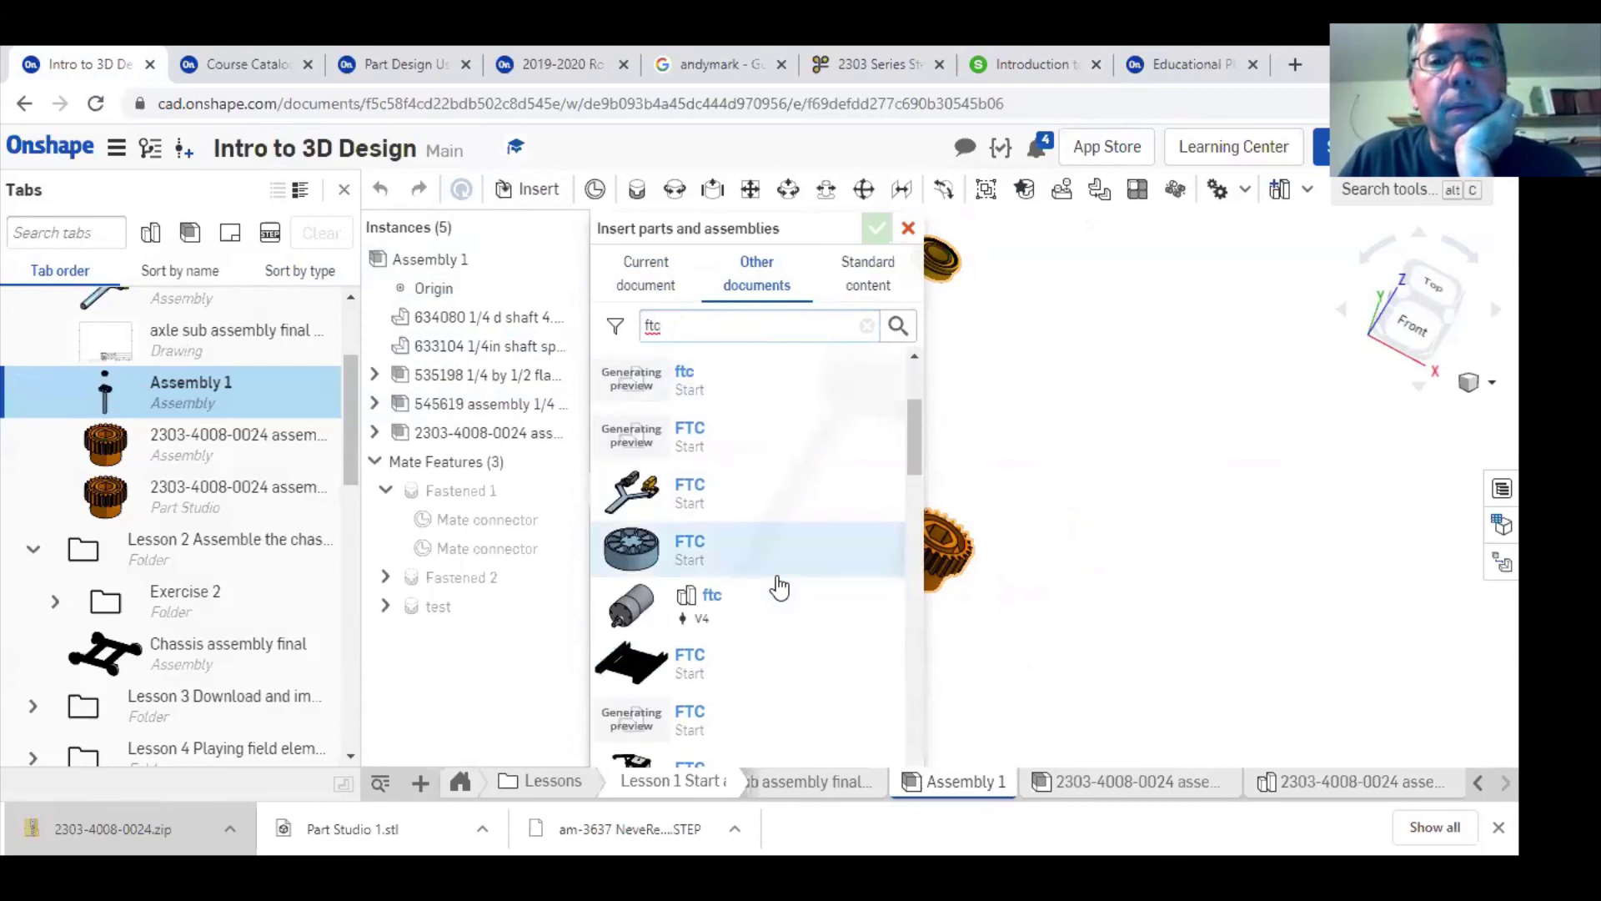
pyautogui.scroll(-5, 778, 588)
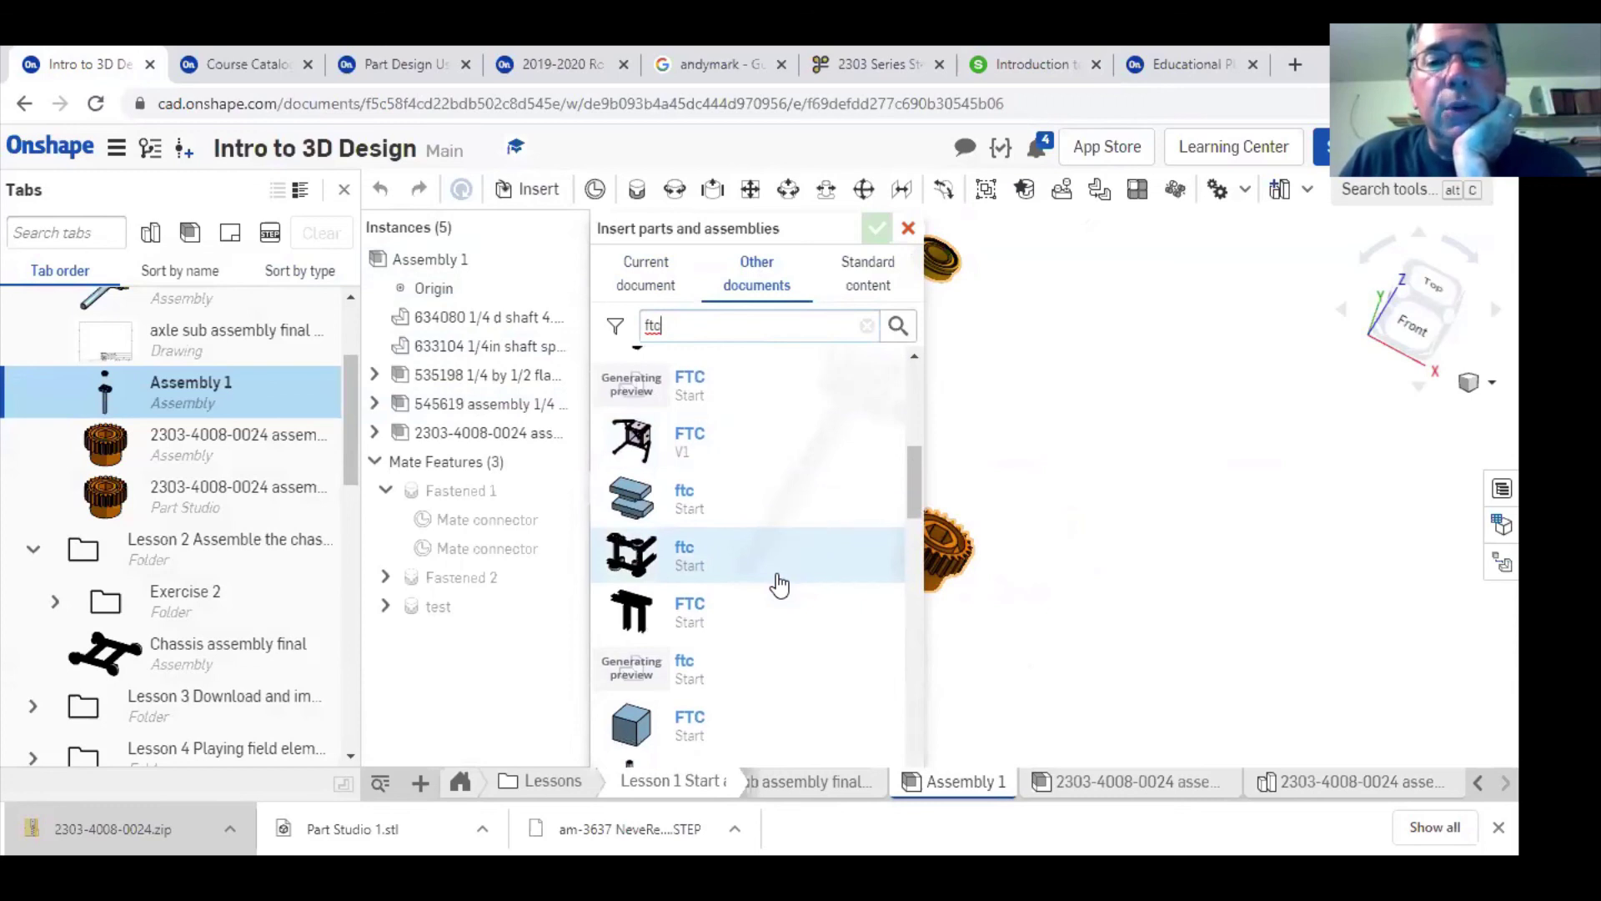
pyautogui.scroll(-5, 778, 585)
pyautogui.scroll(-5, 778, 585)
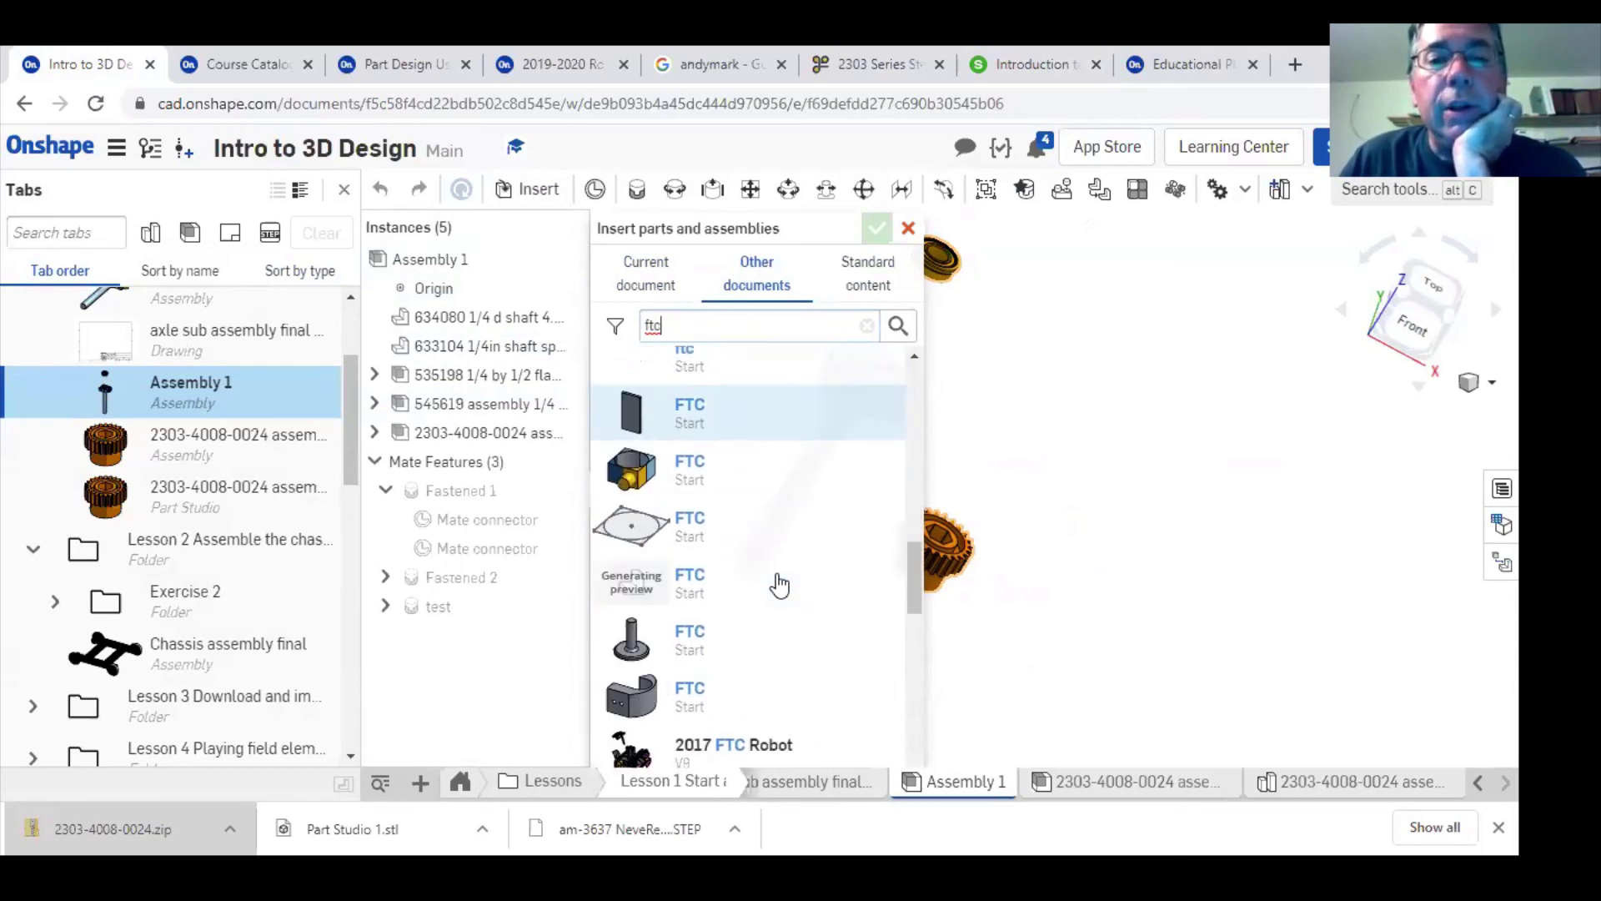
pyautogui.scroll(-5, 778, 584)
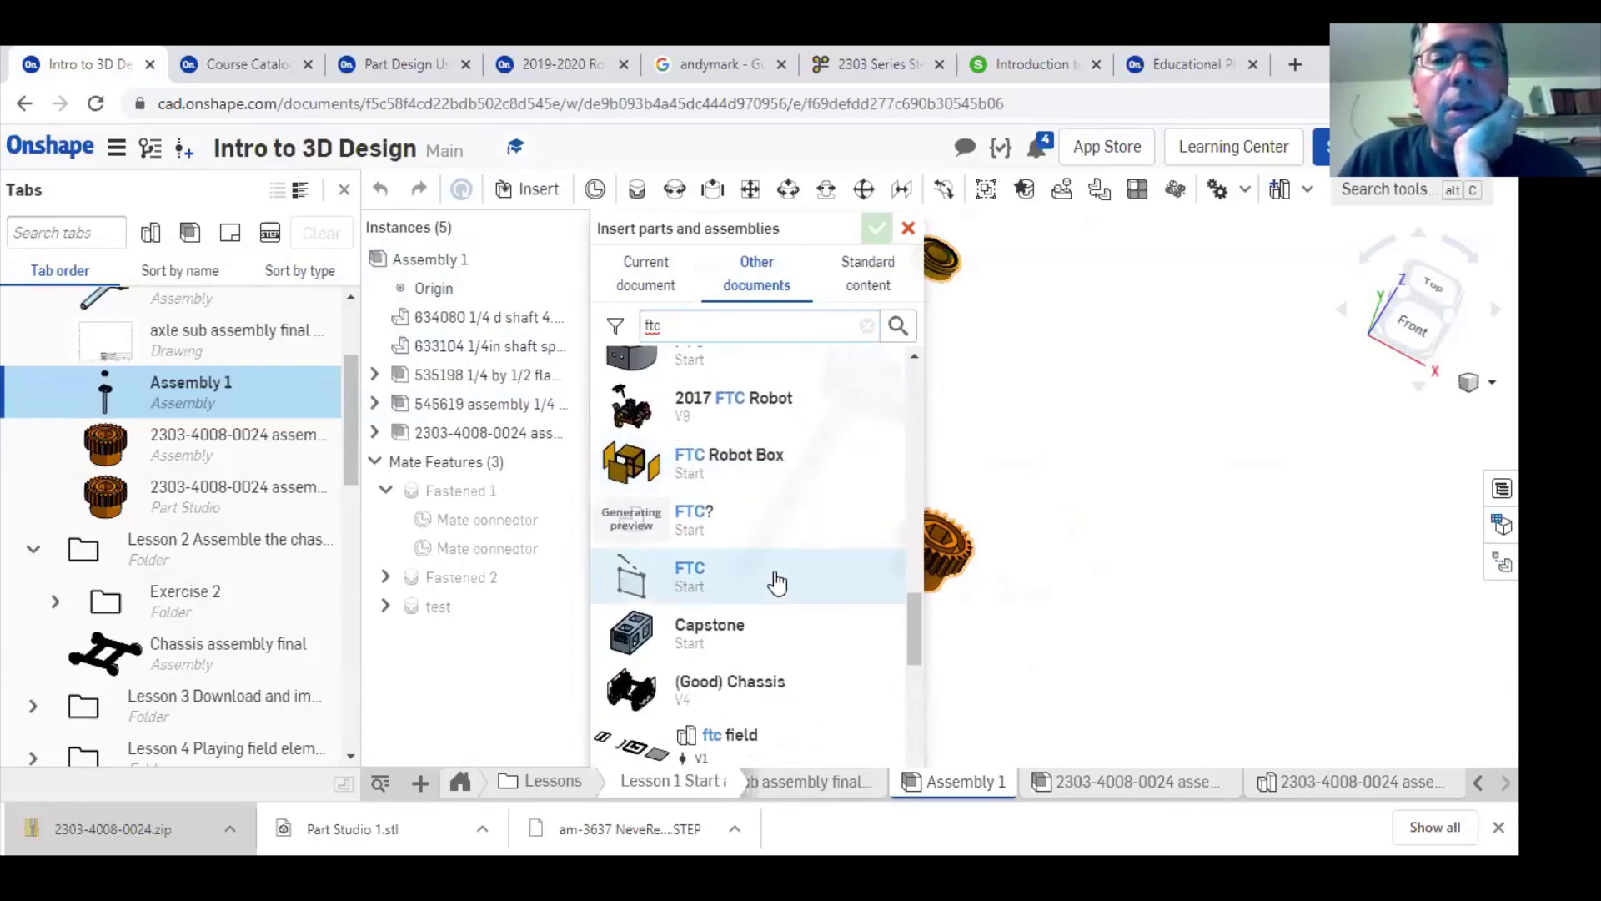
pyautogui.scroll(-4, 776, 582)
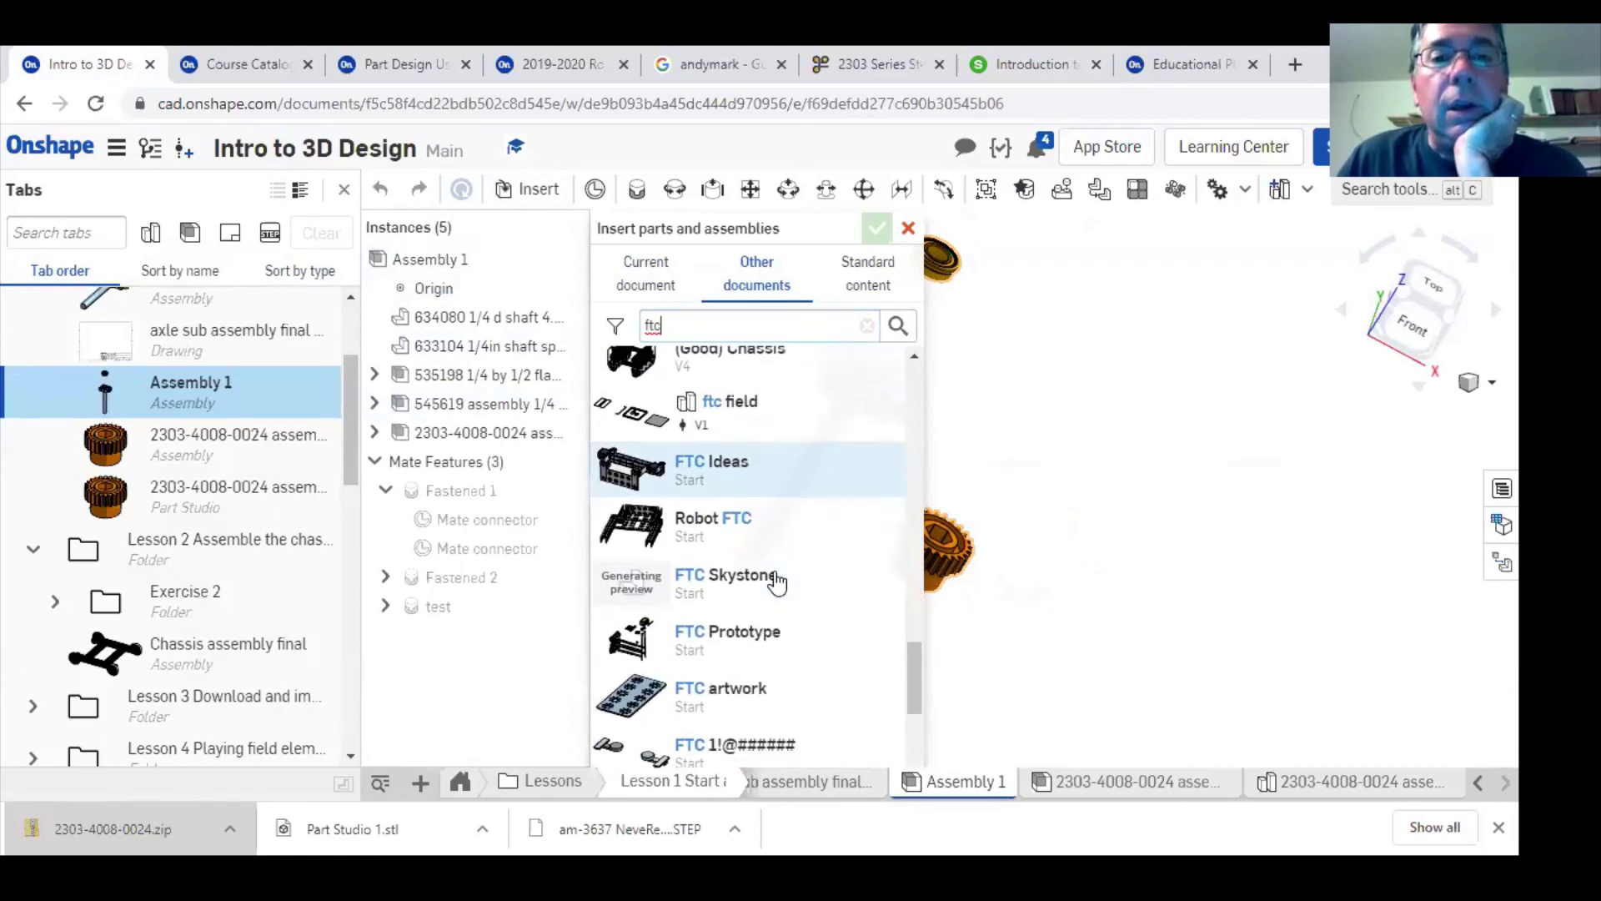
pyautogui.scroll(-2, 776, 583)
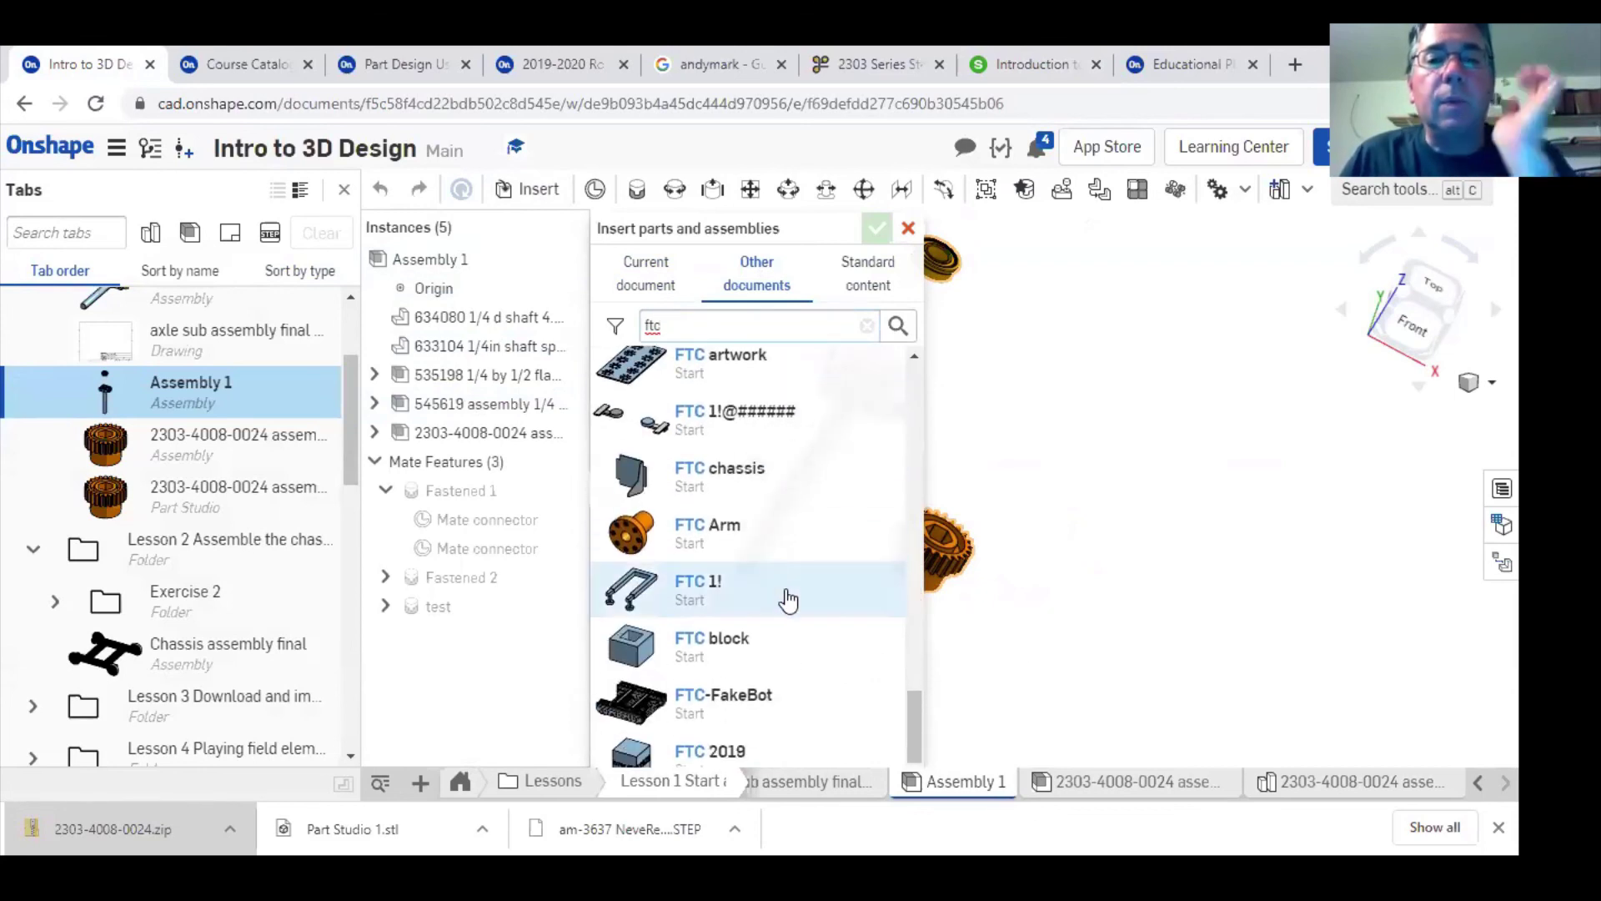
pyautogui.scroll(-3, 795, 599)
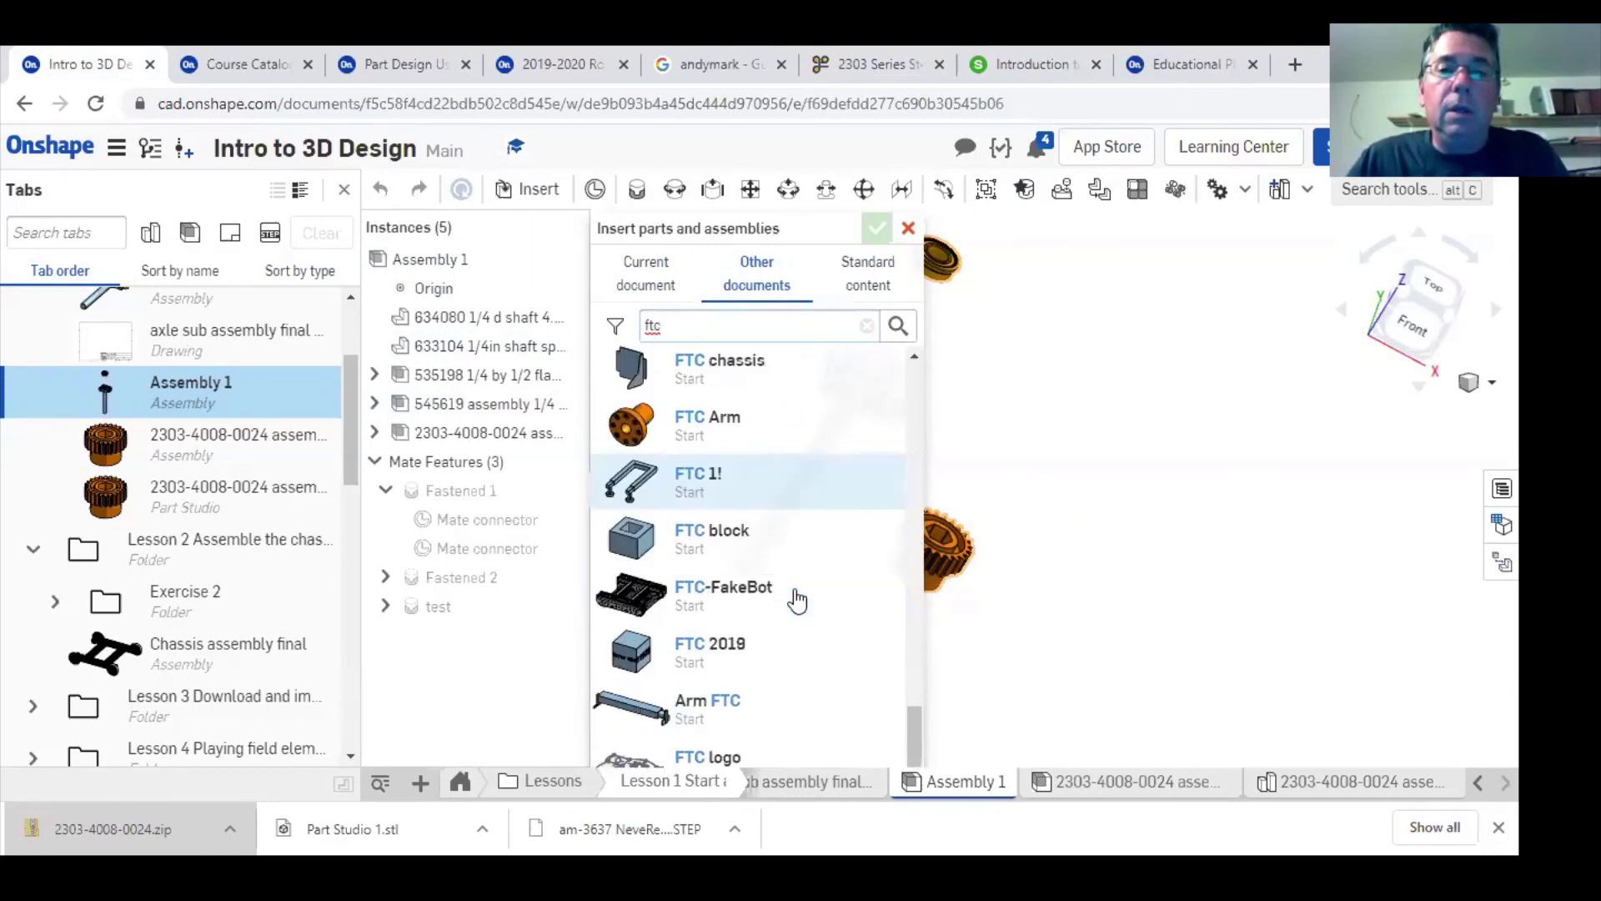
pyautogui.scroll(8, 793, 593)
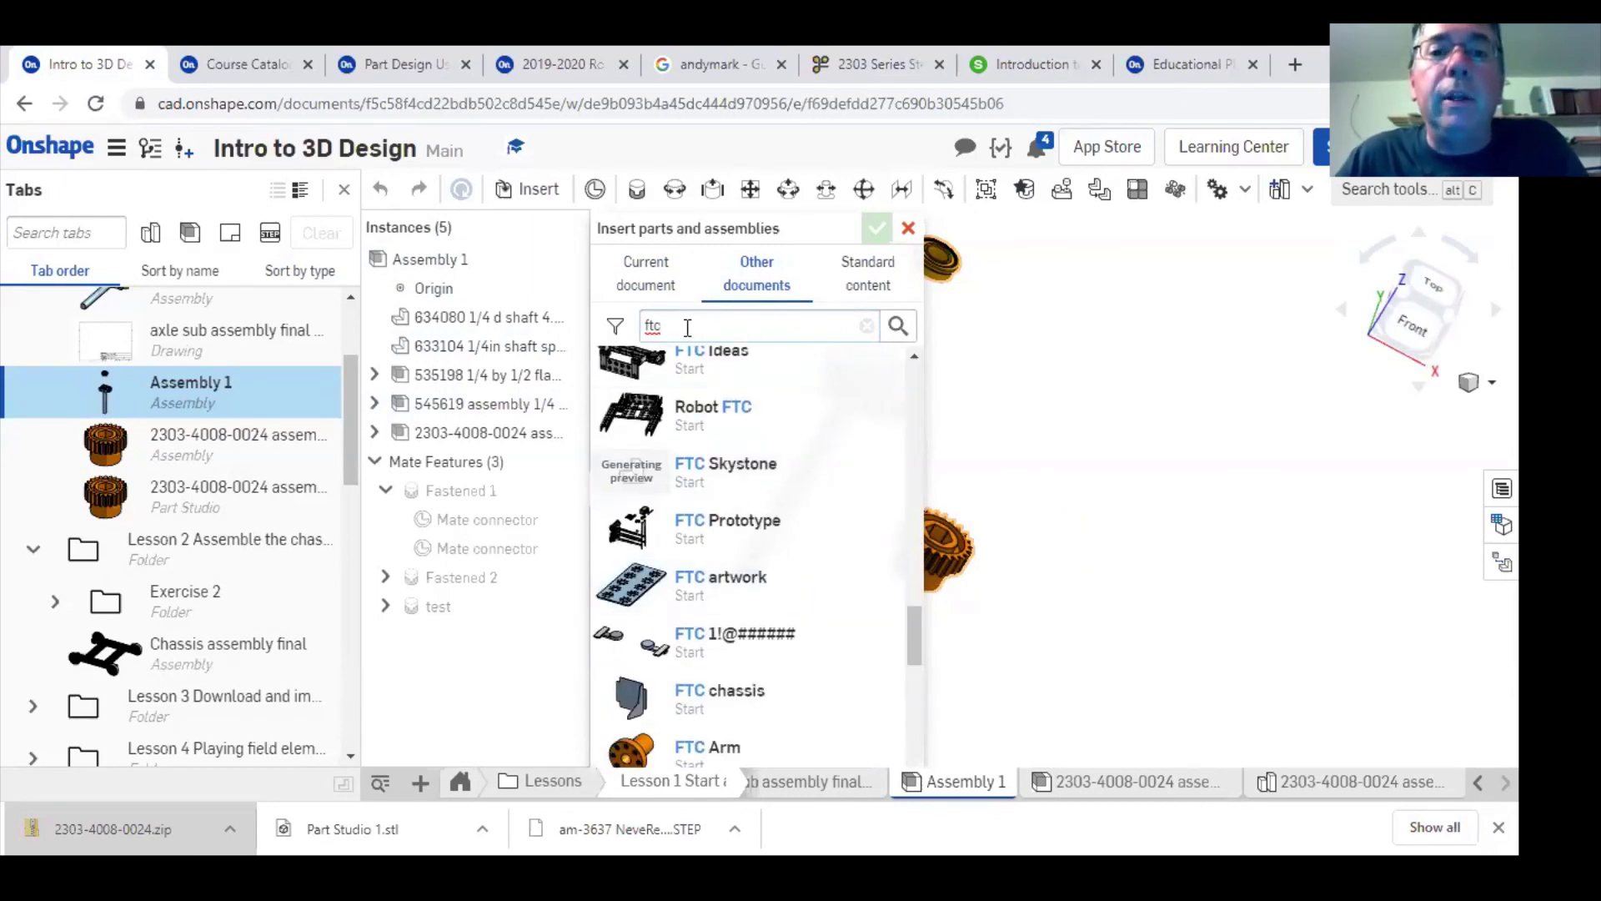
# - Refine the document search to "ftc actoboctics", browse the results, and close part insertion without adding anything
pyautogui.write('ac')
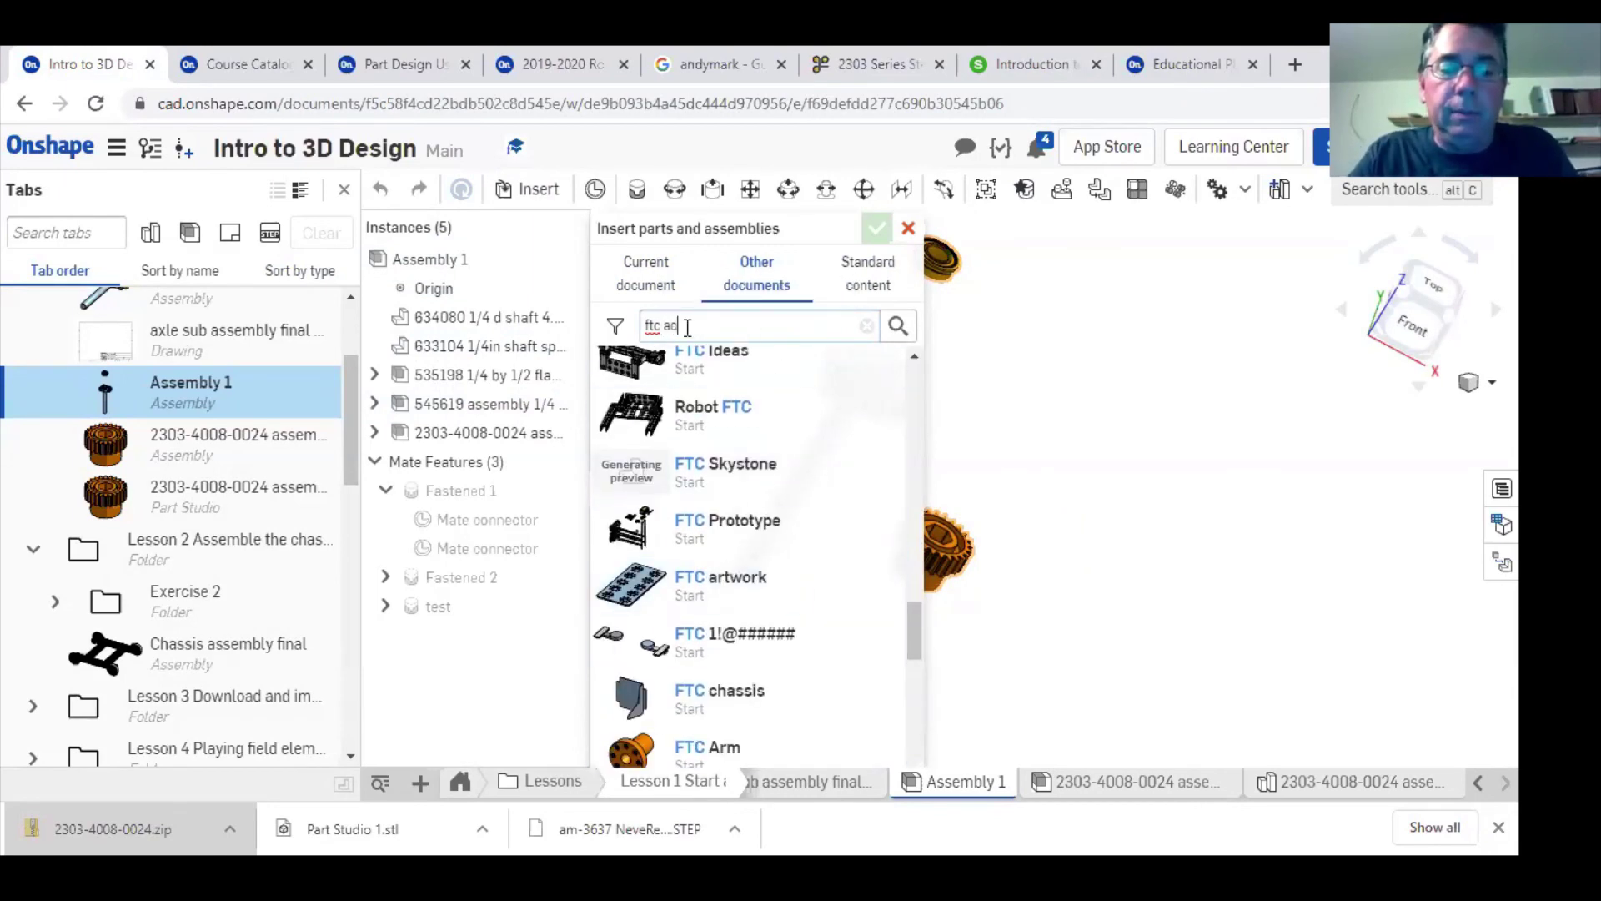
pyautogui.write('tuboctics')
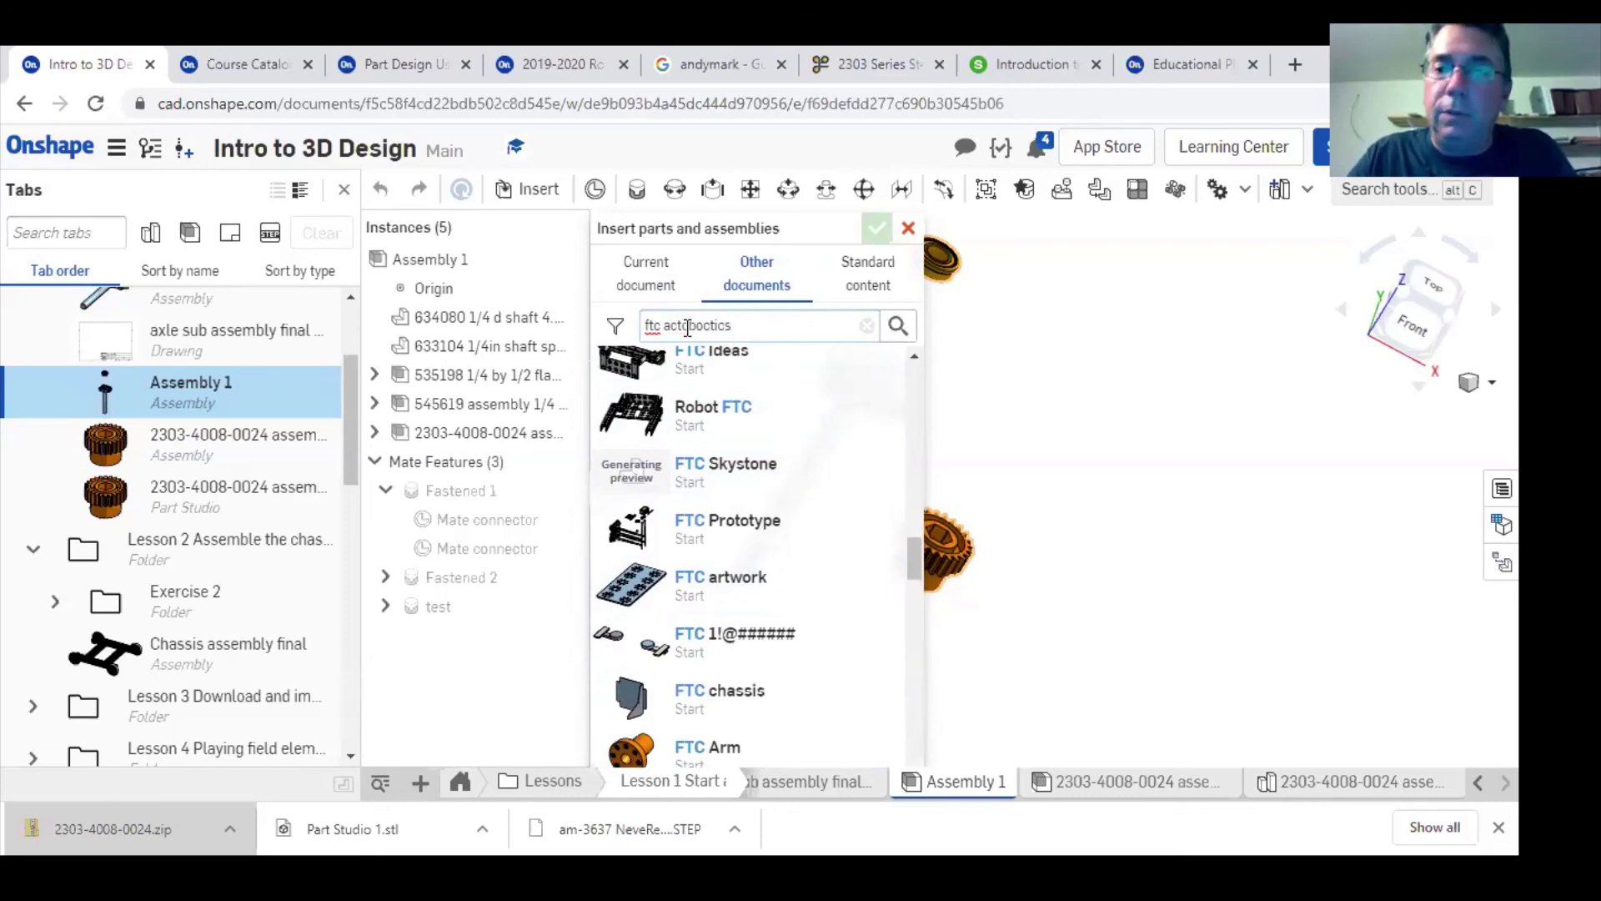
pyautogui.press('Return')
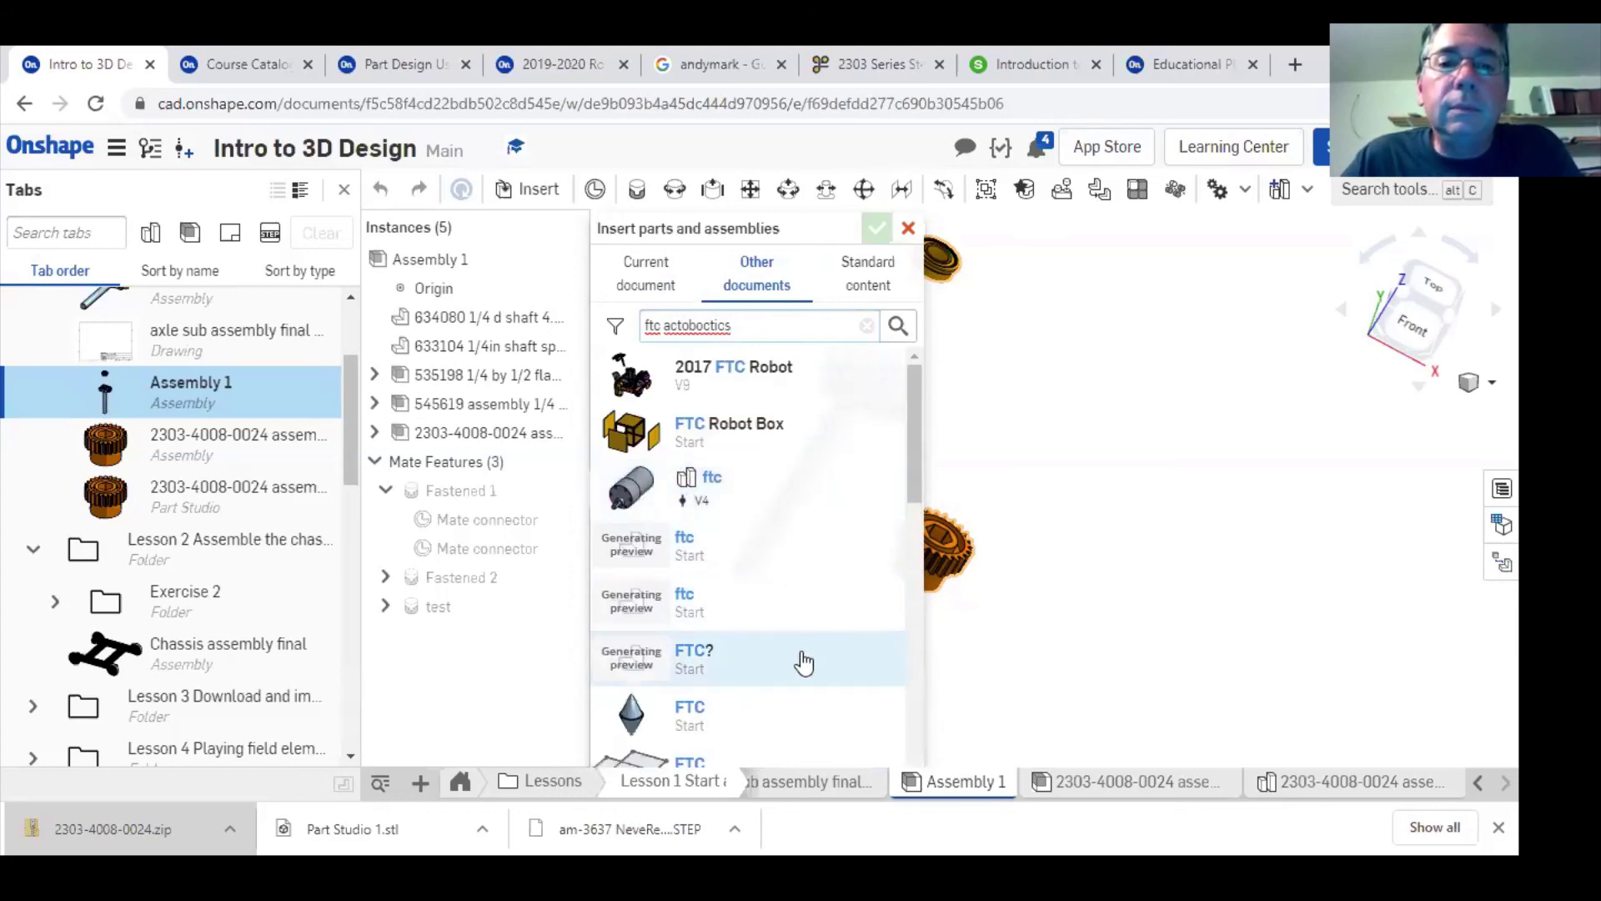
pyautogui.scroll(-5, 800, 658)
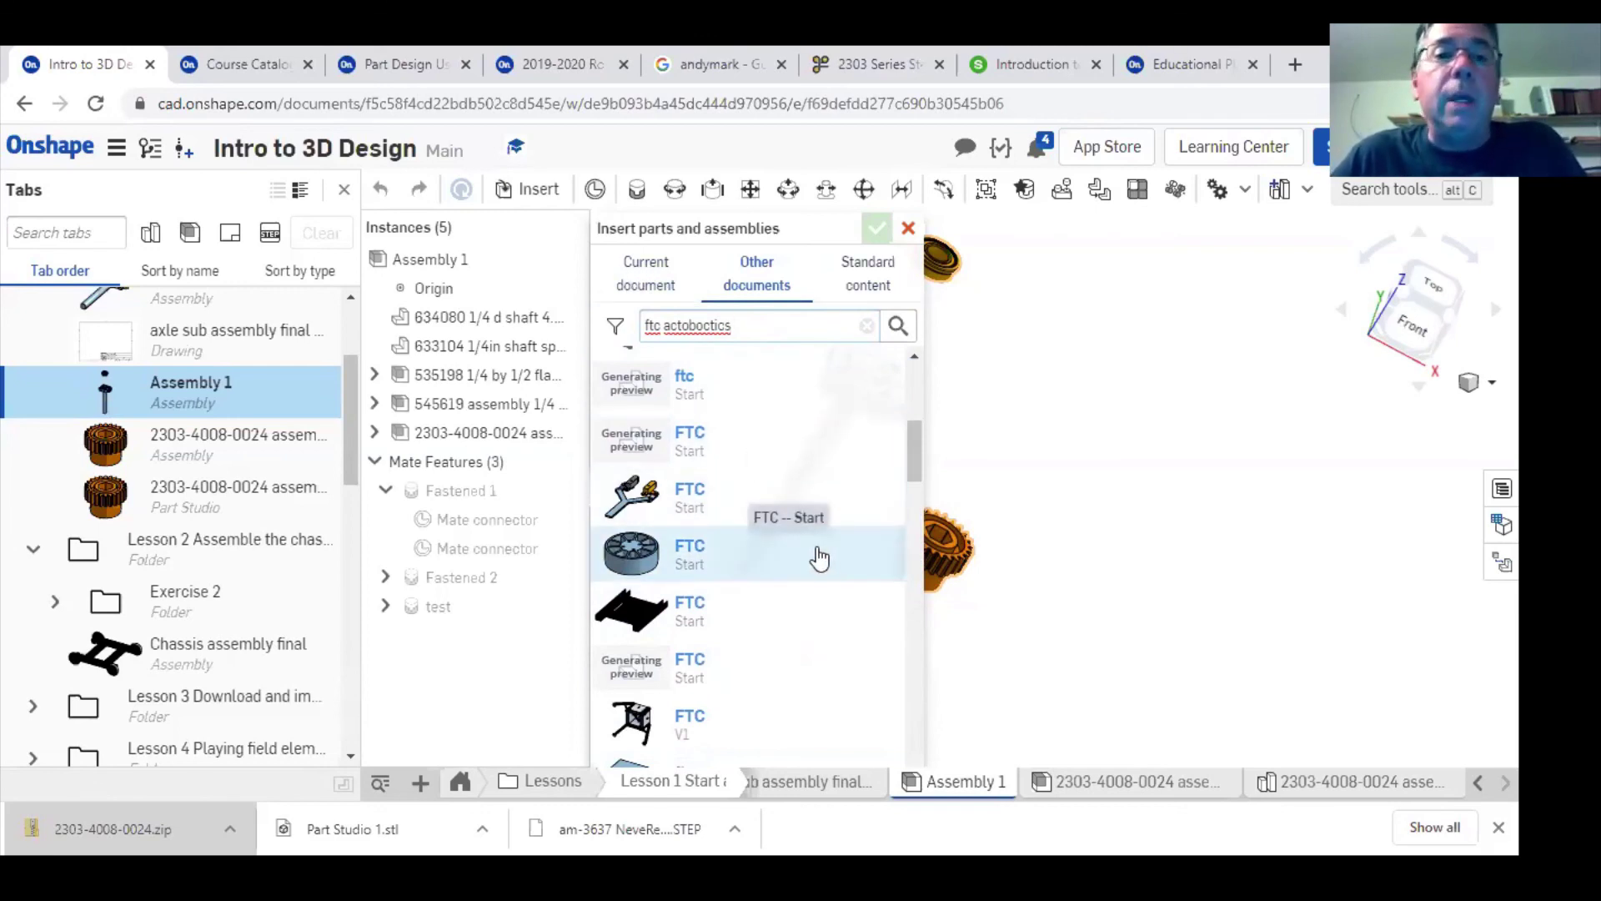
pyautogui.click(909, 230)
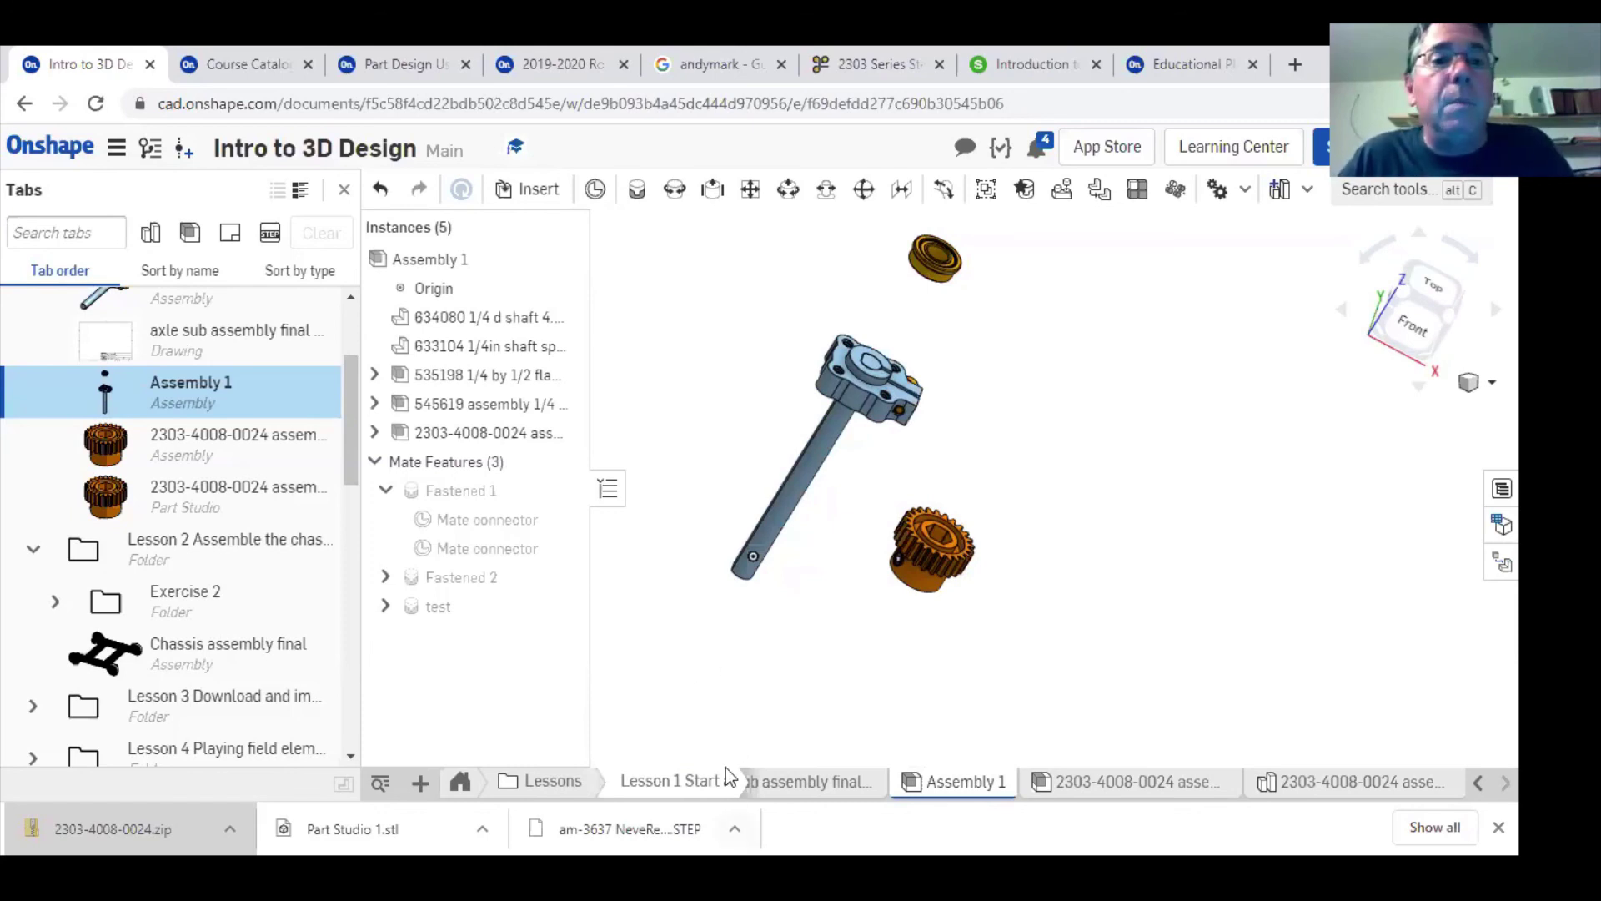
# - Expand the Structural Components folder of the Intro to 3D Design document and look over its part studios
pyautogui.scroll(-2, 792, 678)
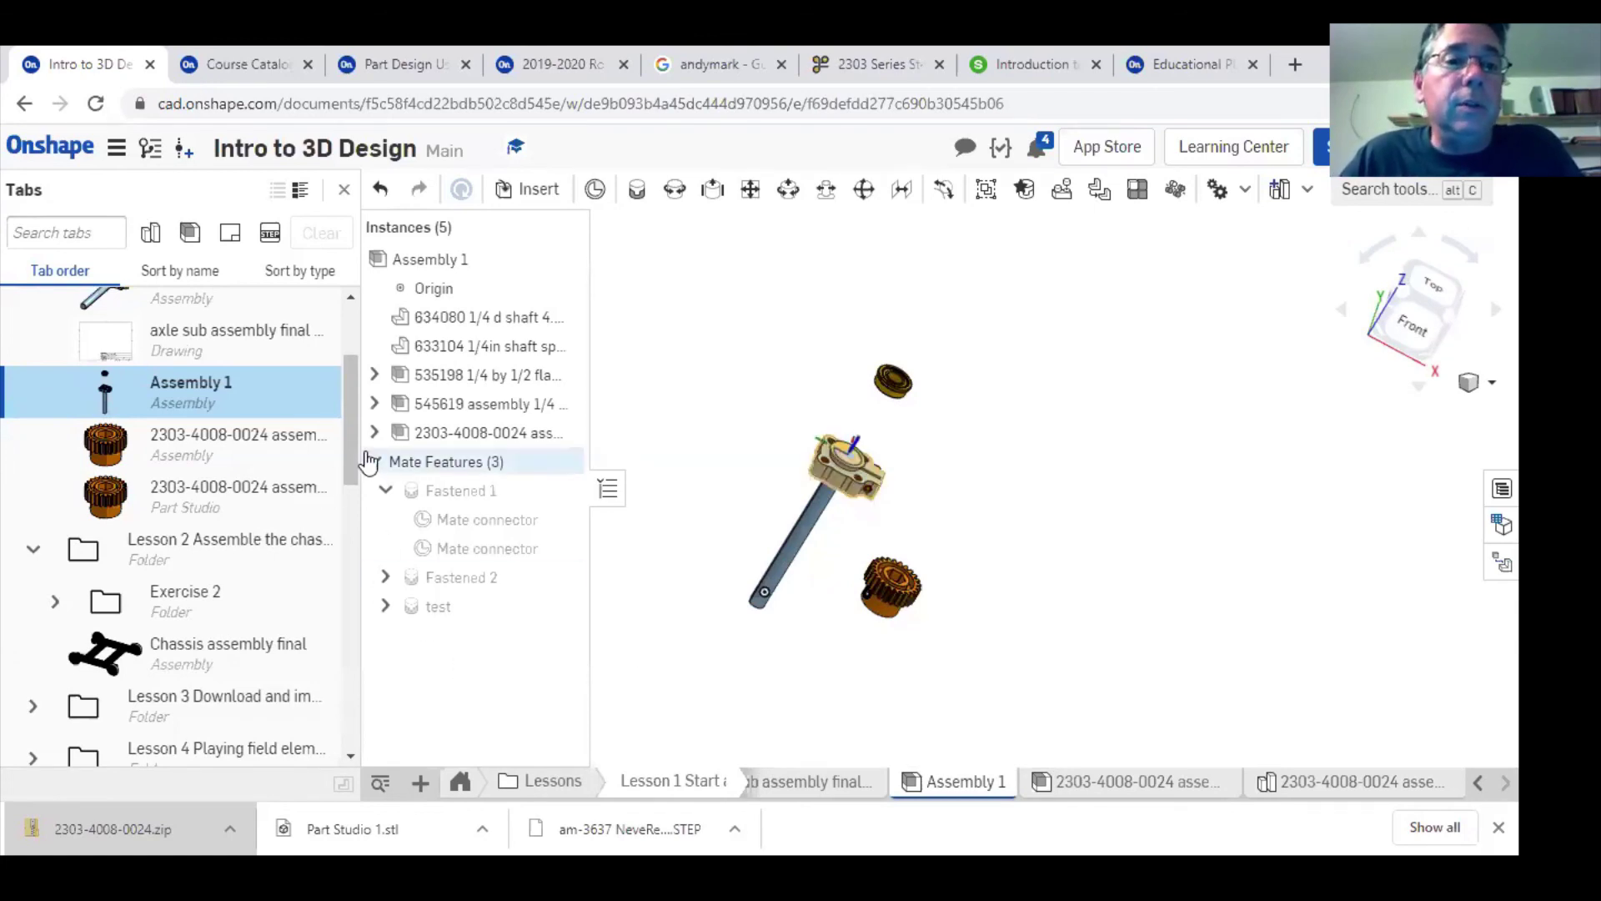
pyautogui.moveTo(352, 451); pyautogui.dragTo(371, 797)
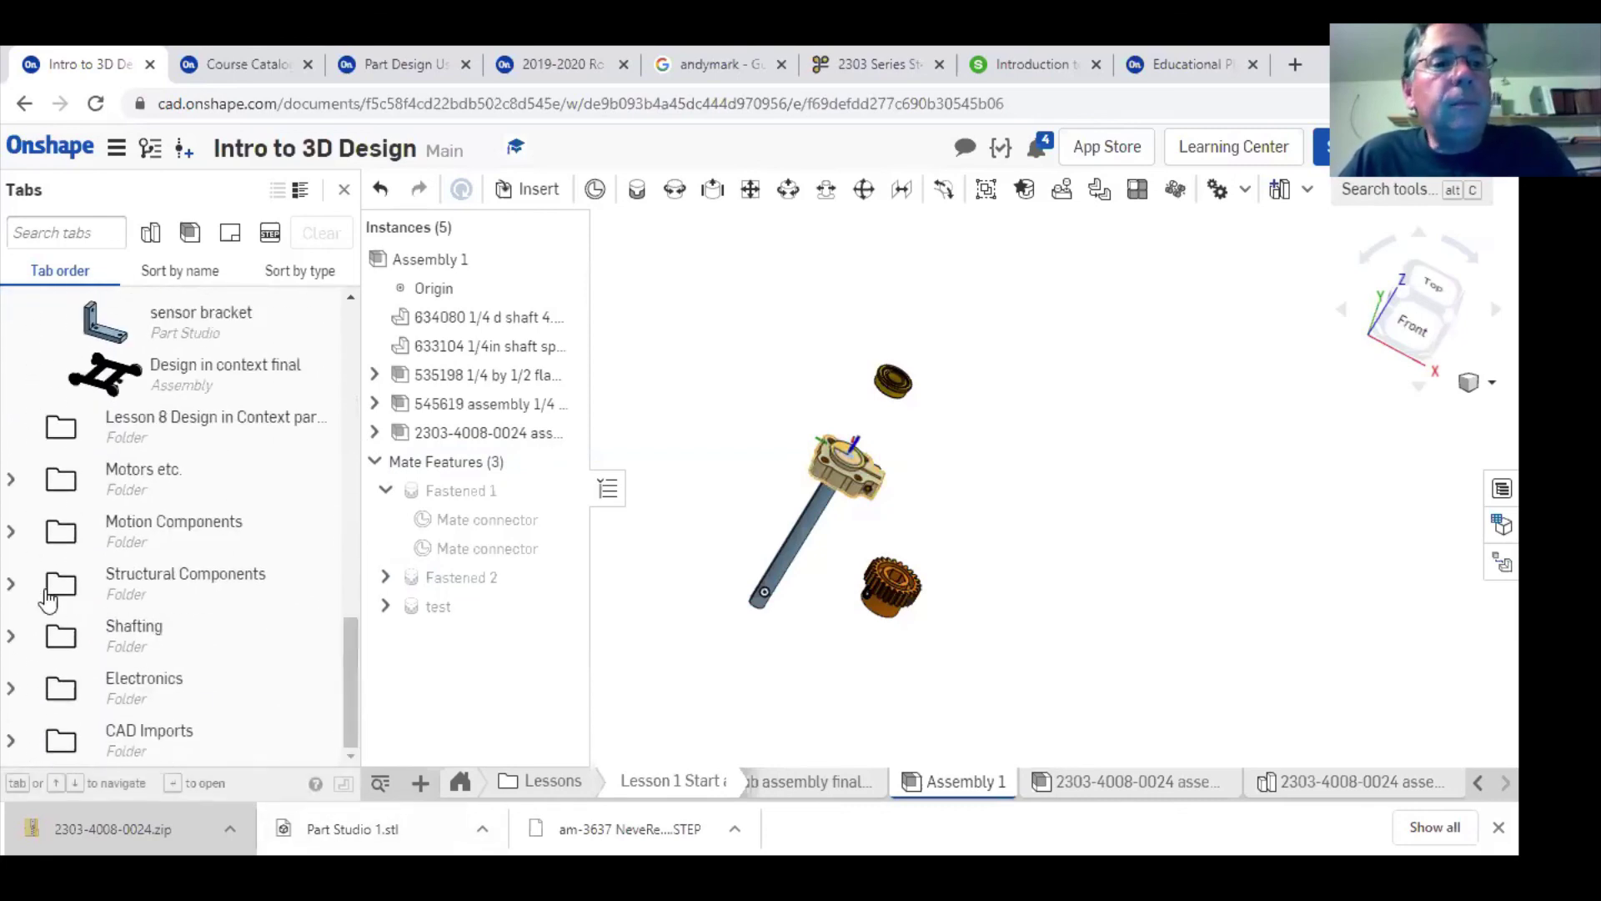
pyautogui.click(12, 584)
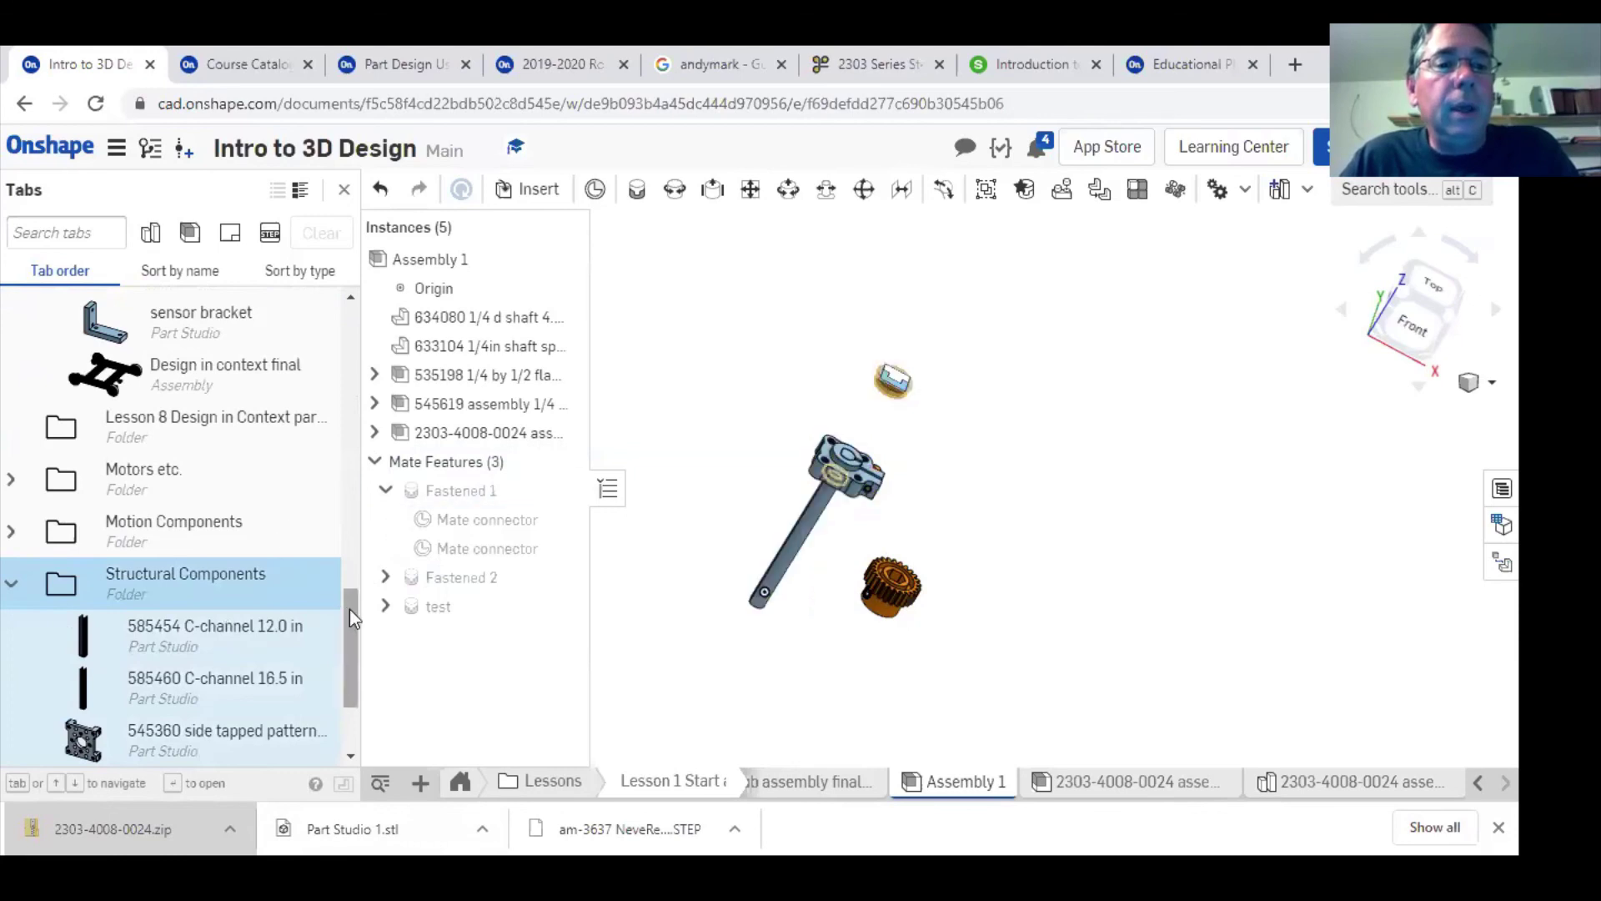
pyautogui.moveTo(349, 611); pyautogui.dragTo(346, 653)
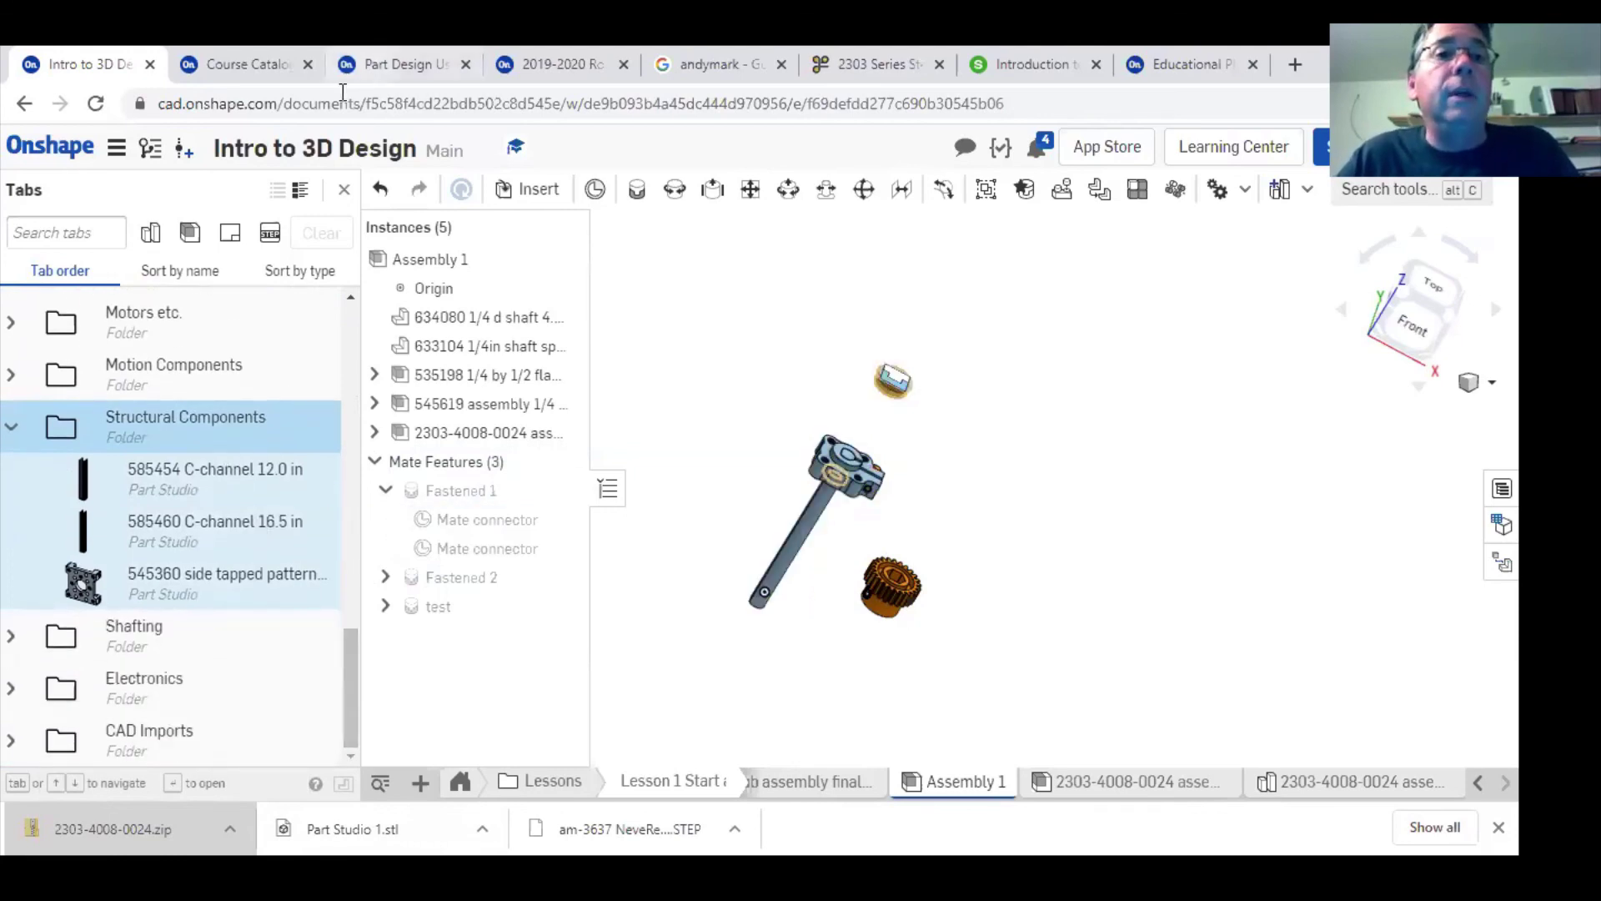
# - Switch to the 2019-2020 Robot document, expand its Electronics folder, and look over the parts inside
pyautogui.click(534, 65)
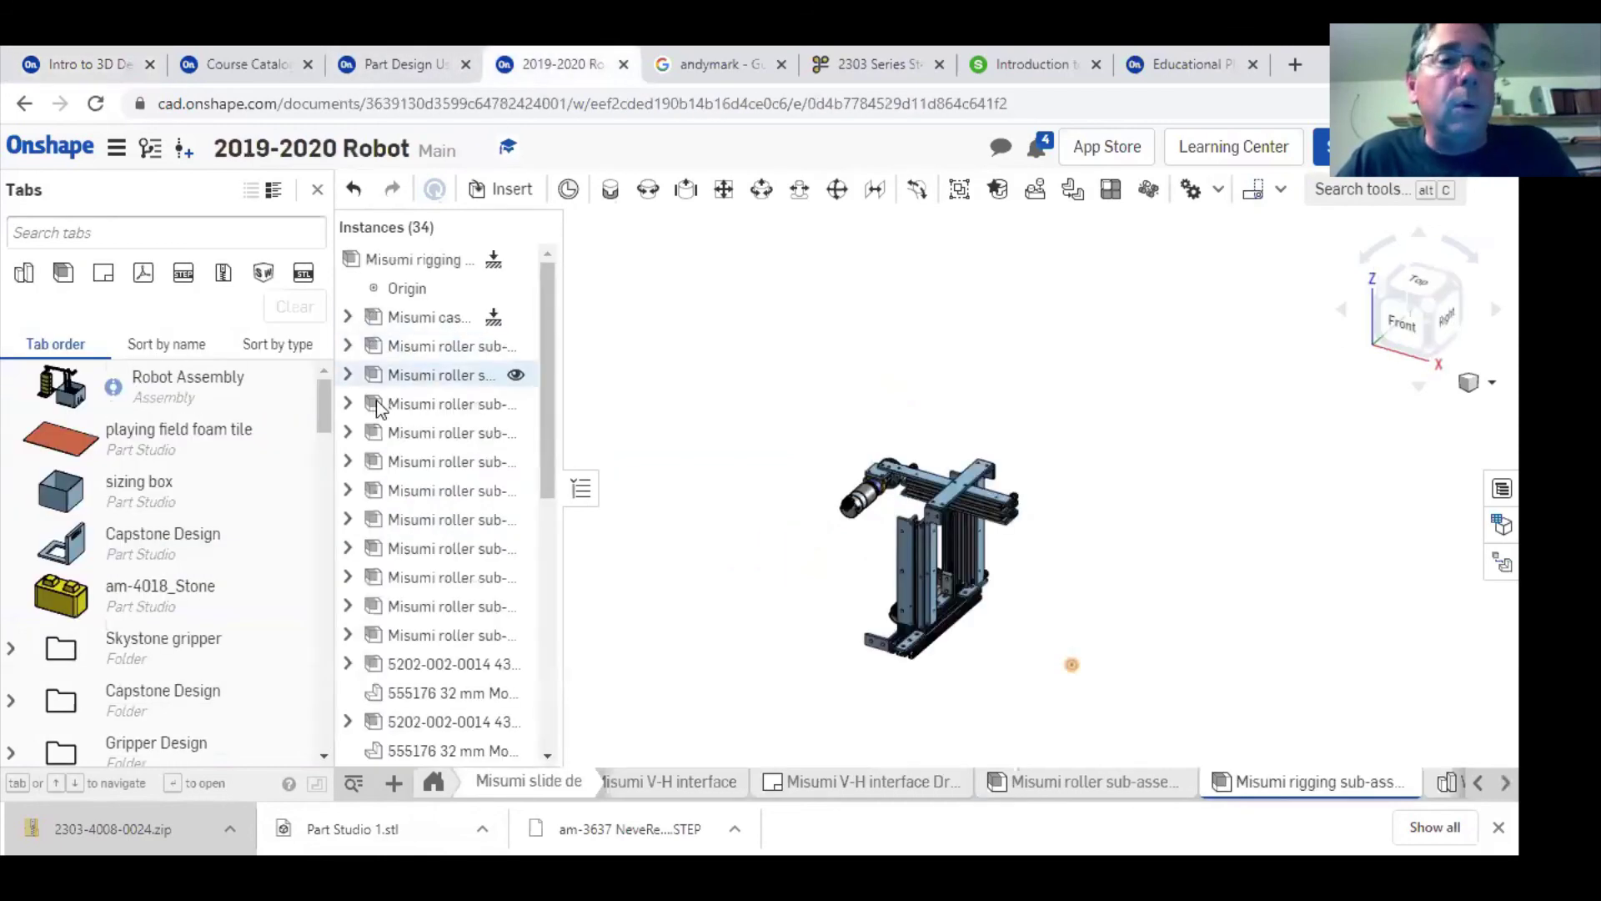
pyautogui.moveTo(322, 395); pyautogui.dragTo(307, 647)
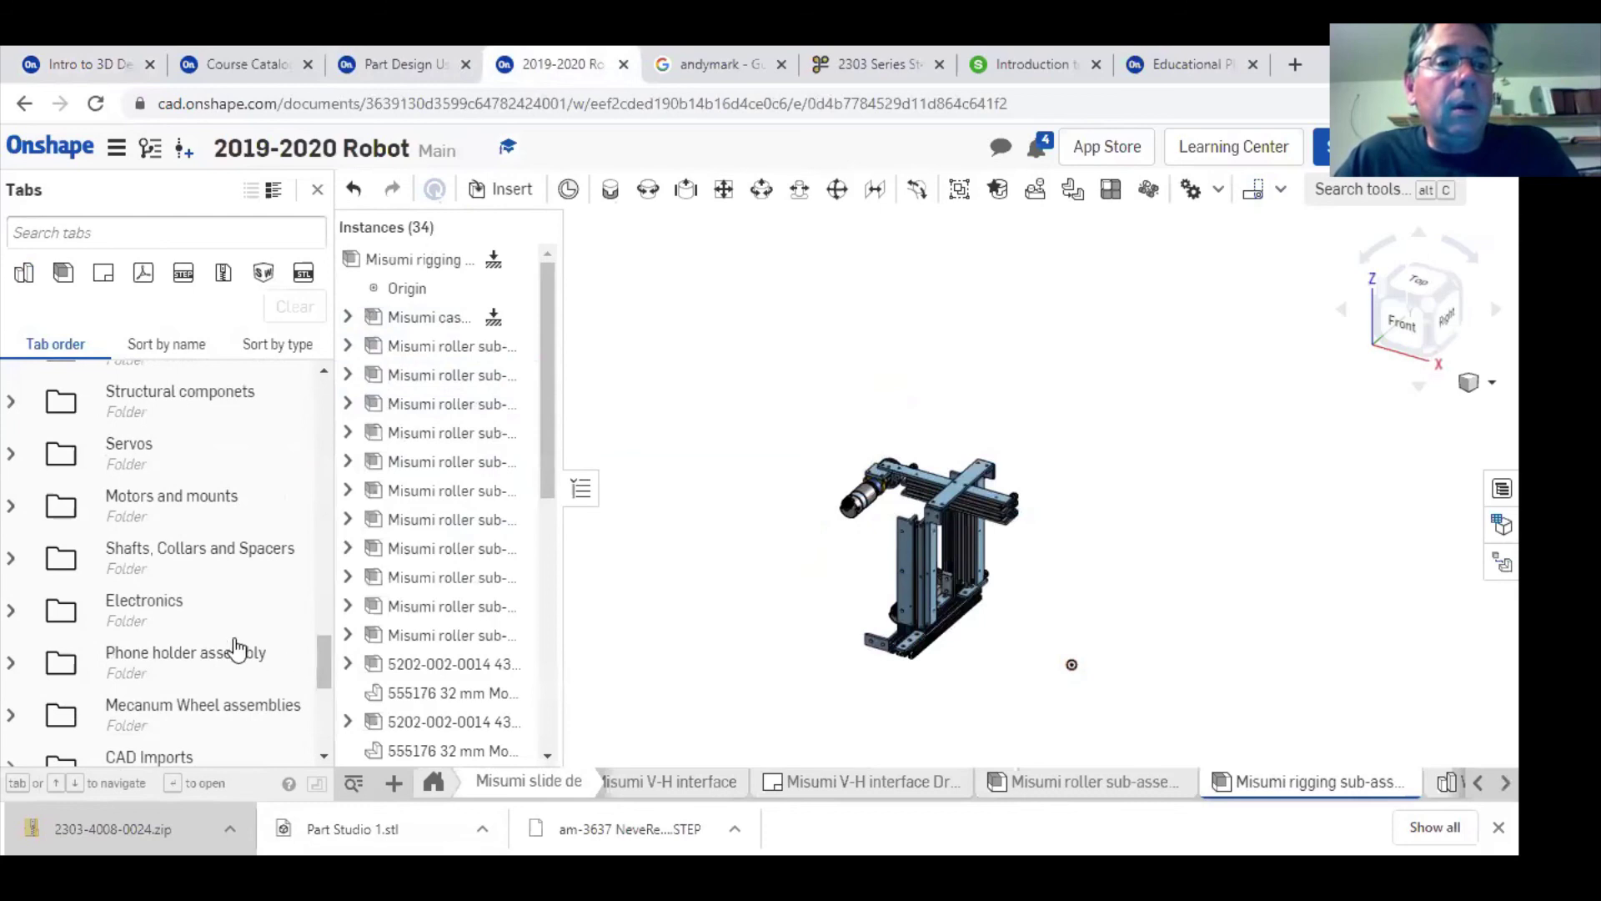
pyautogui.click(11, 610)
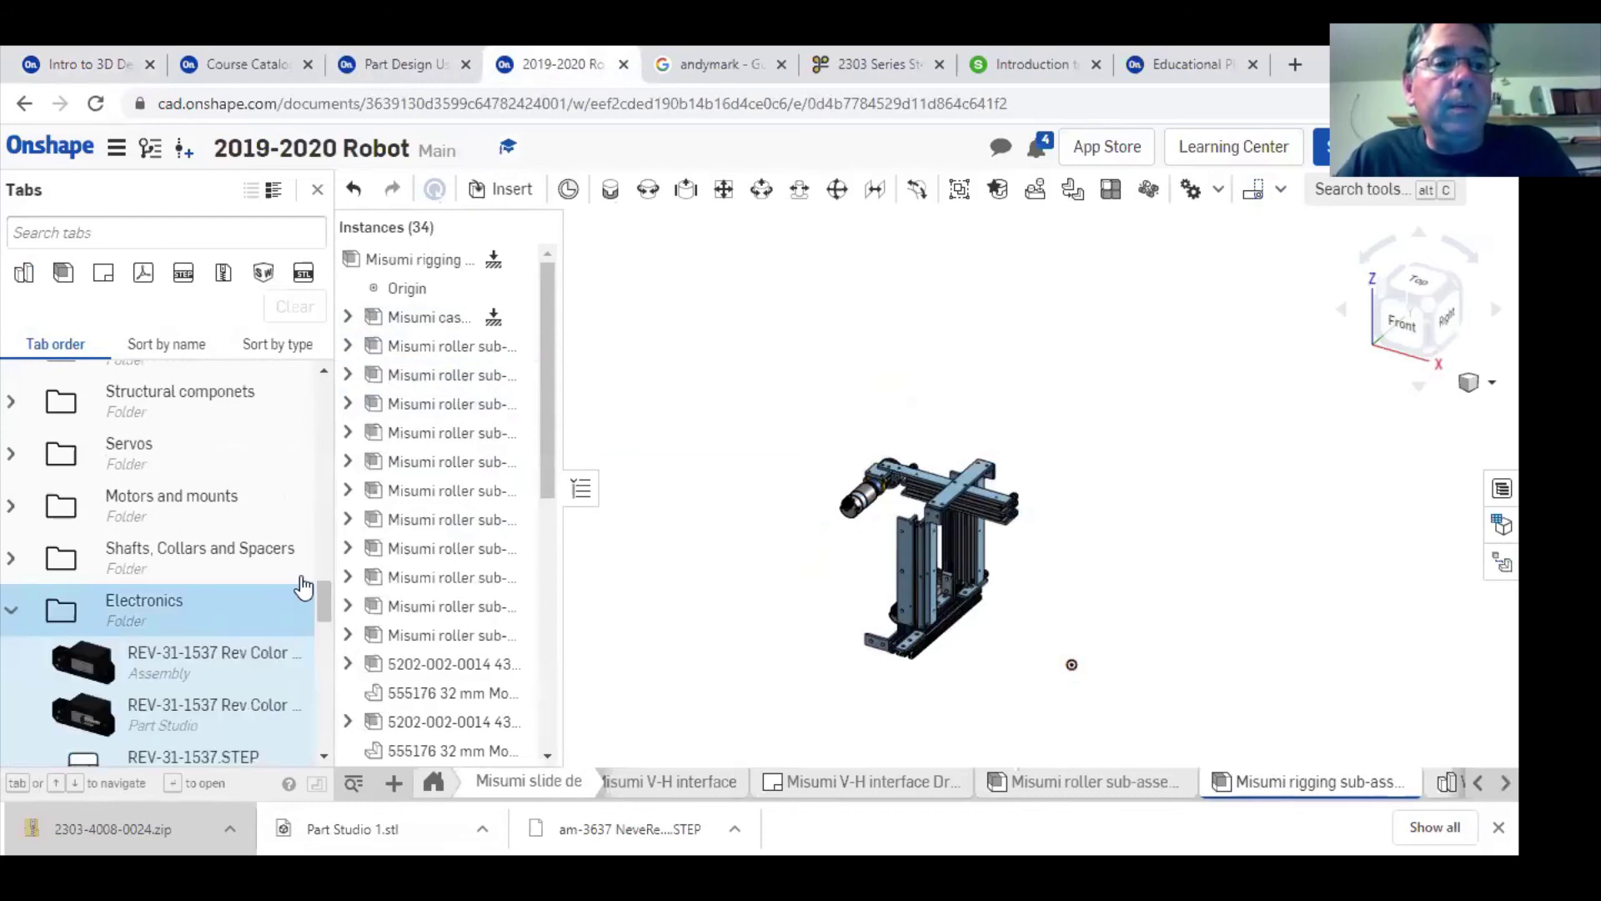
pyautogui.moveTo(319, 612)
pyautogui.mouseDown()
pyautogui.moveTo(309, 684)
pyautogui.moveTo(322, 594)
pyautogui.mouseUp()
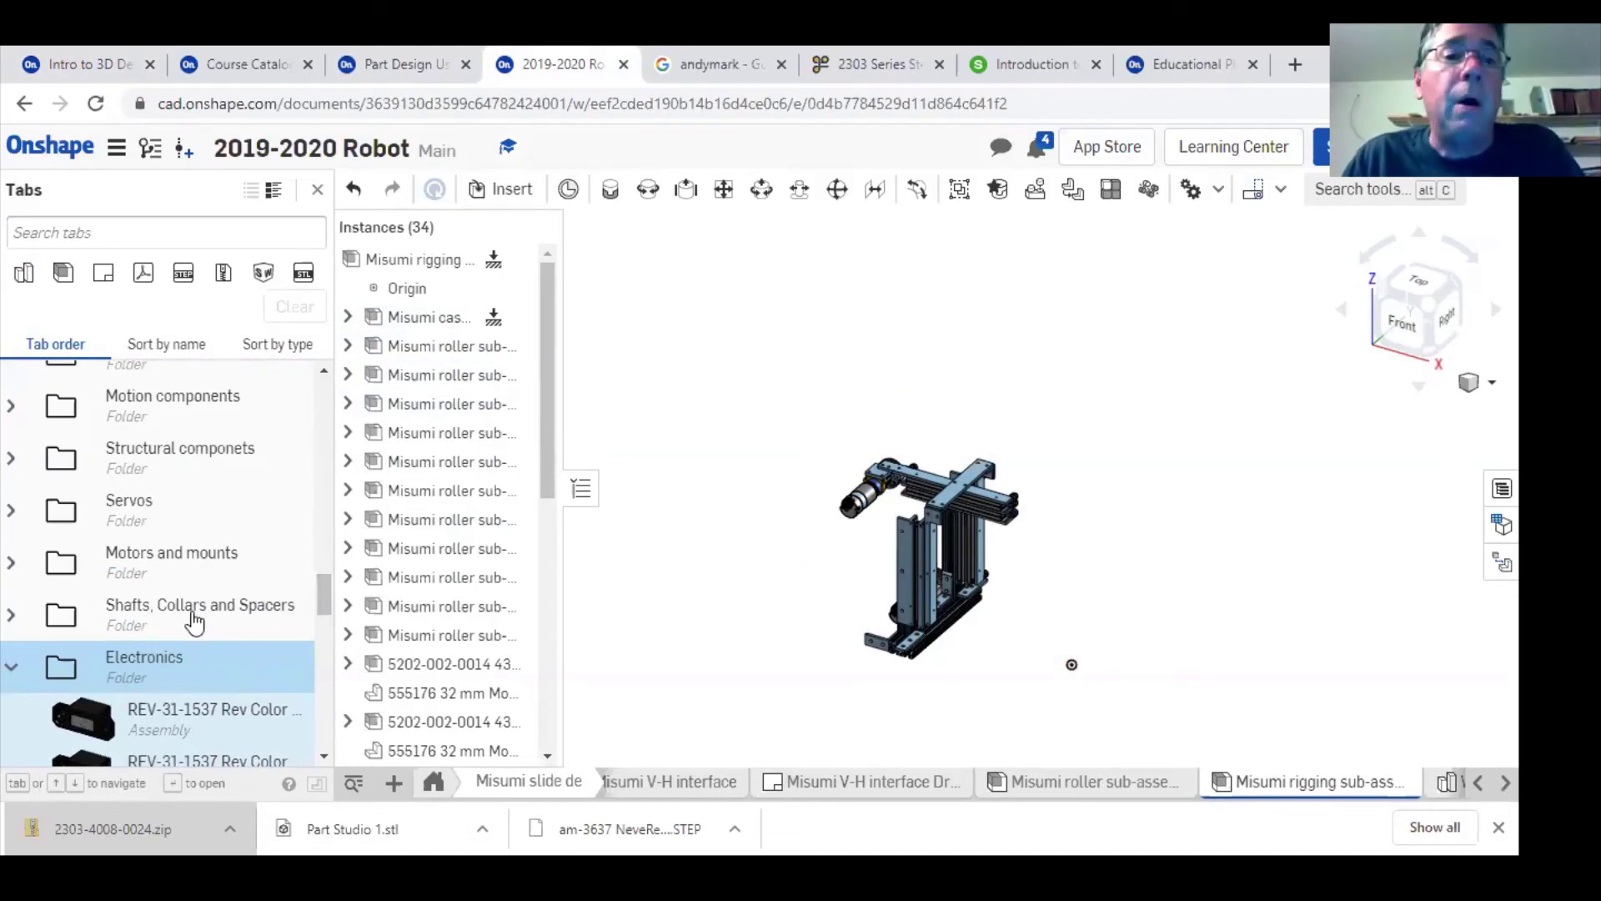
# - Expand the Shafts, Collars and Spacers folder and its Spacers subfolder, and browse the spacer part studios
pyautogui.click(13, 619)
pyautogui.moveTo(322, 592); pyautogui.dragTo(323, 613)
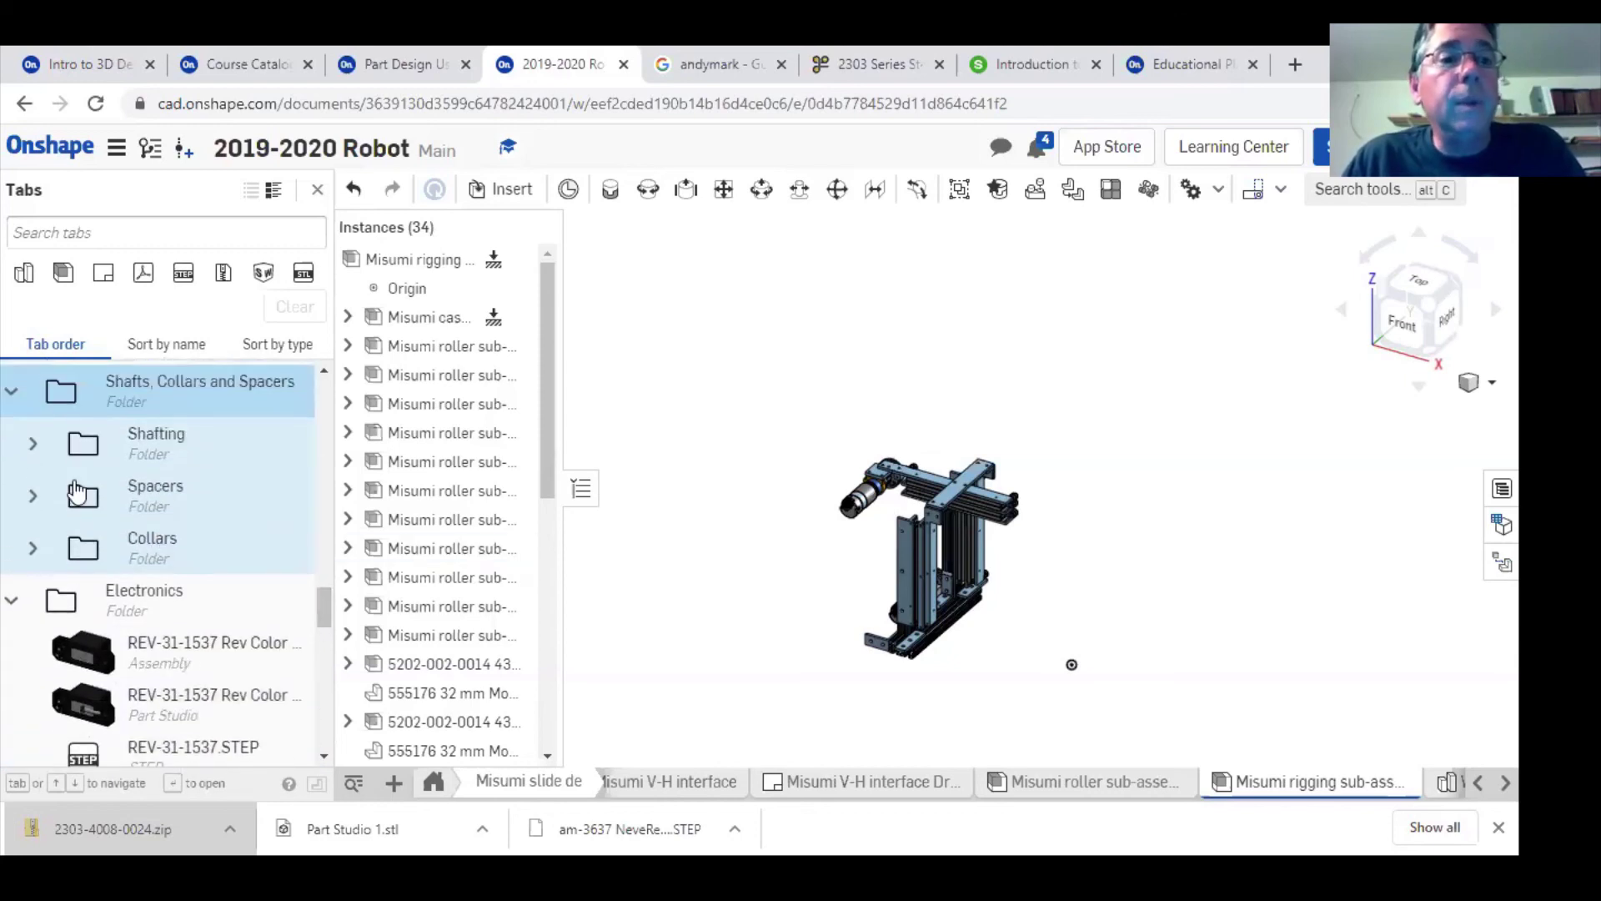
pyautogui.click(33, 499)
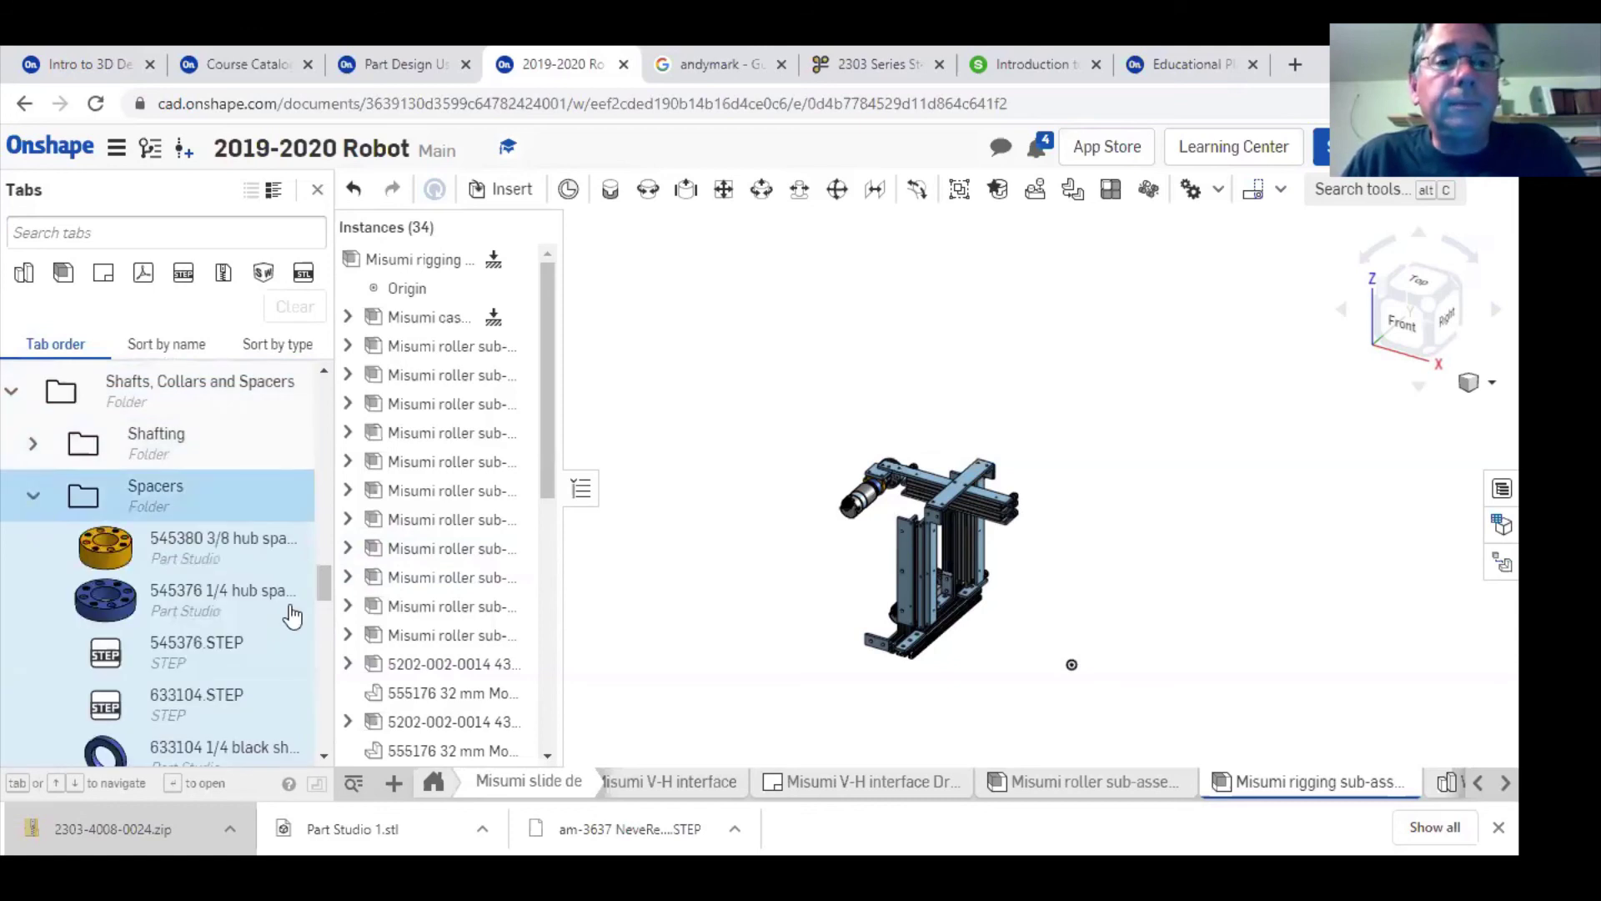
pyautogui.moveTo(318, 594); pyautogui.dragTo(322, 606)
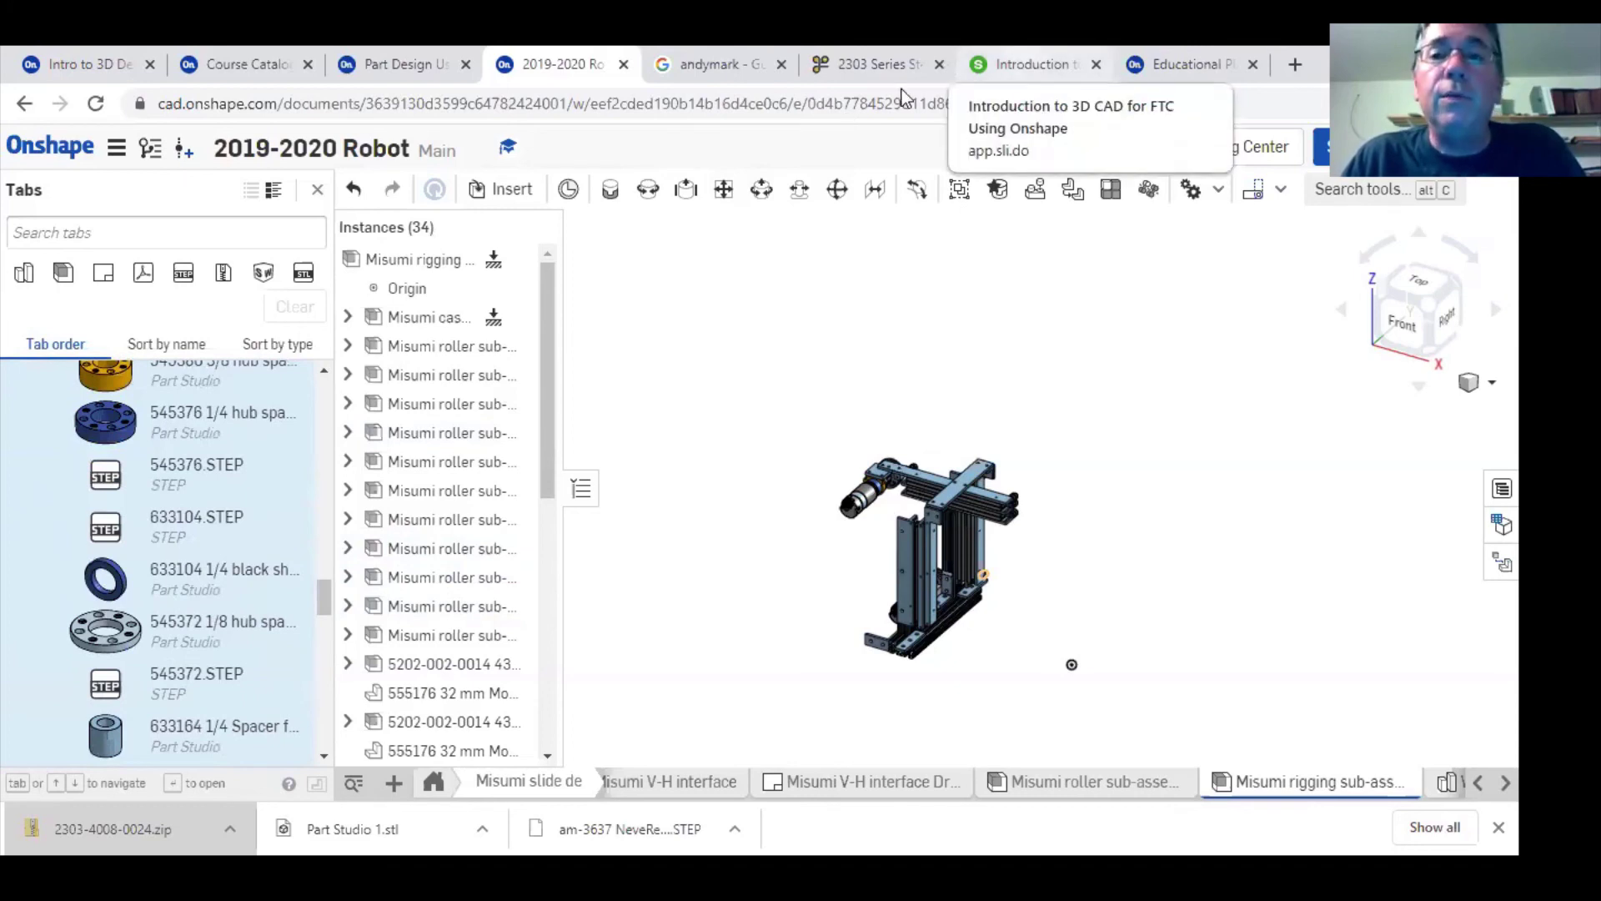
# - Switch to the Slido Q&A page and check the remaining audience questions down to the end of the list
pyautogui.hotkey('ctrl', '7')
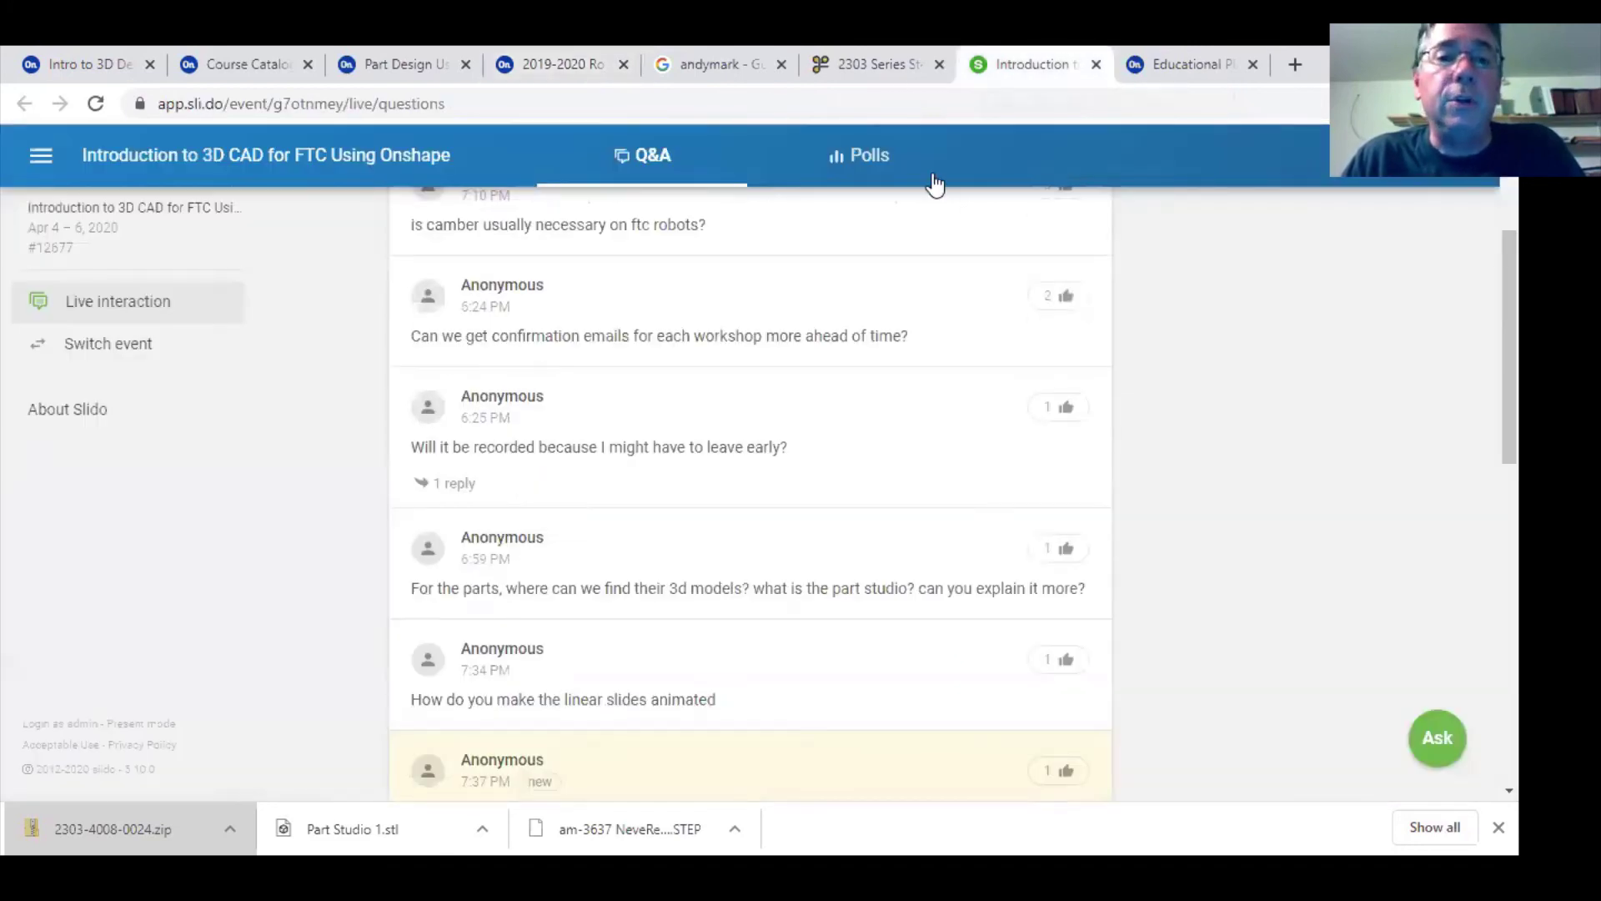
pyautogui.scroll(-5, 805, 554)
pyautogui.scroll(-3, 799, 565)
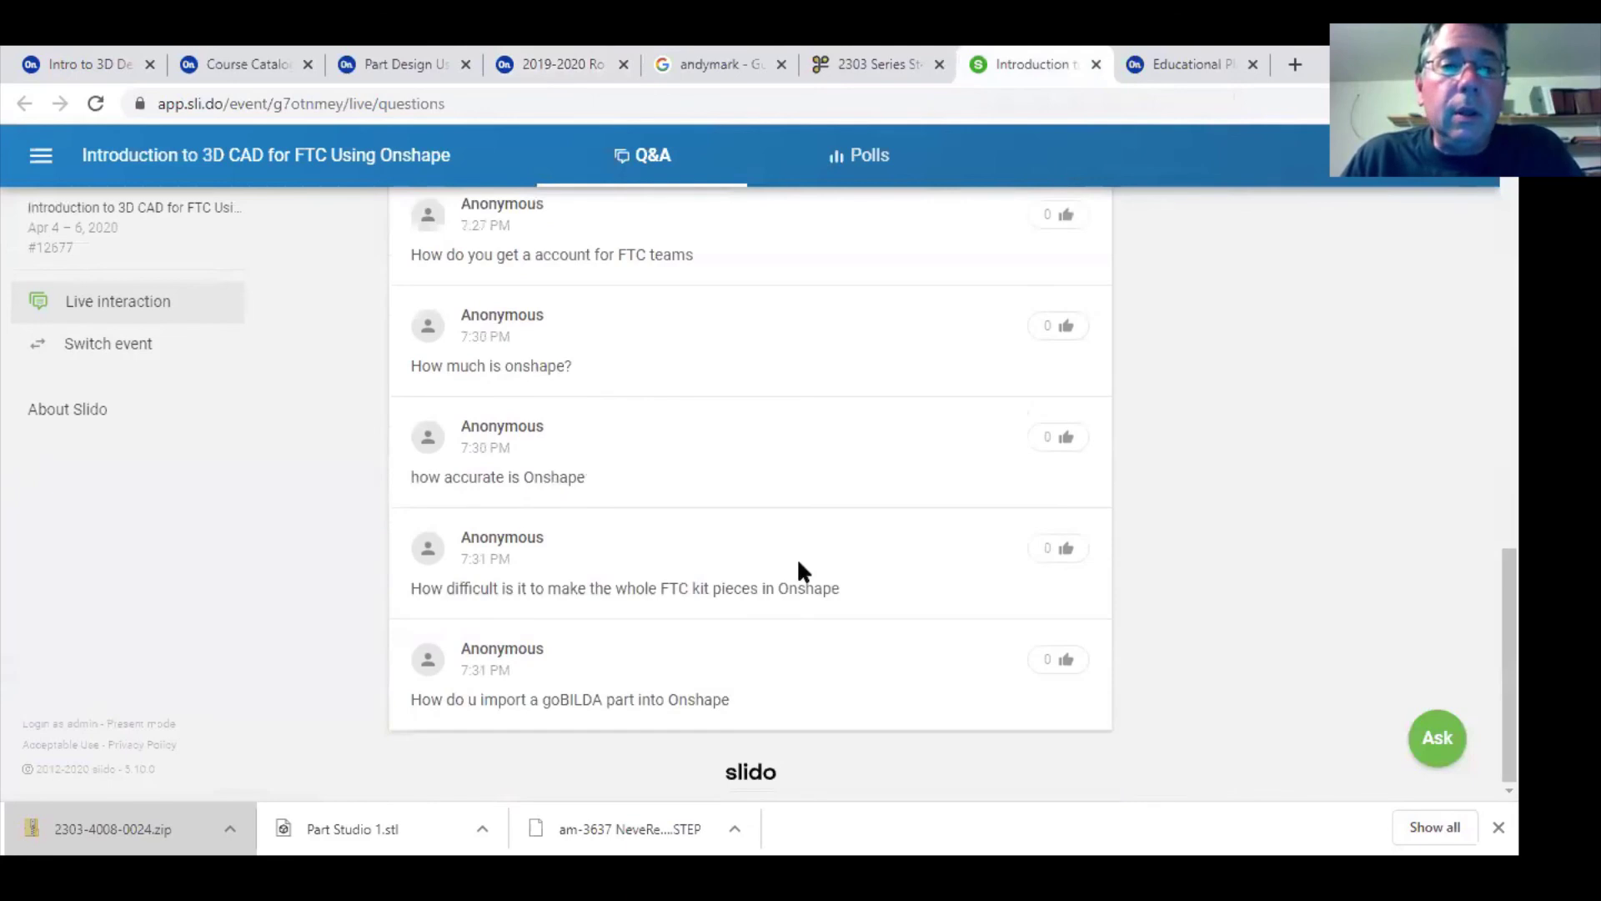
pyautogui.scroll(5, 799, 553)
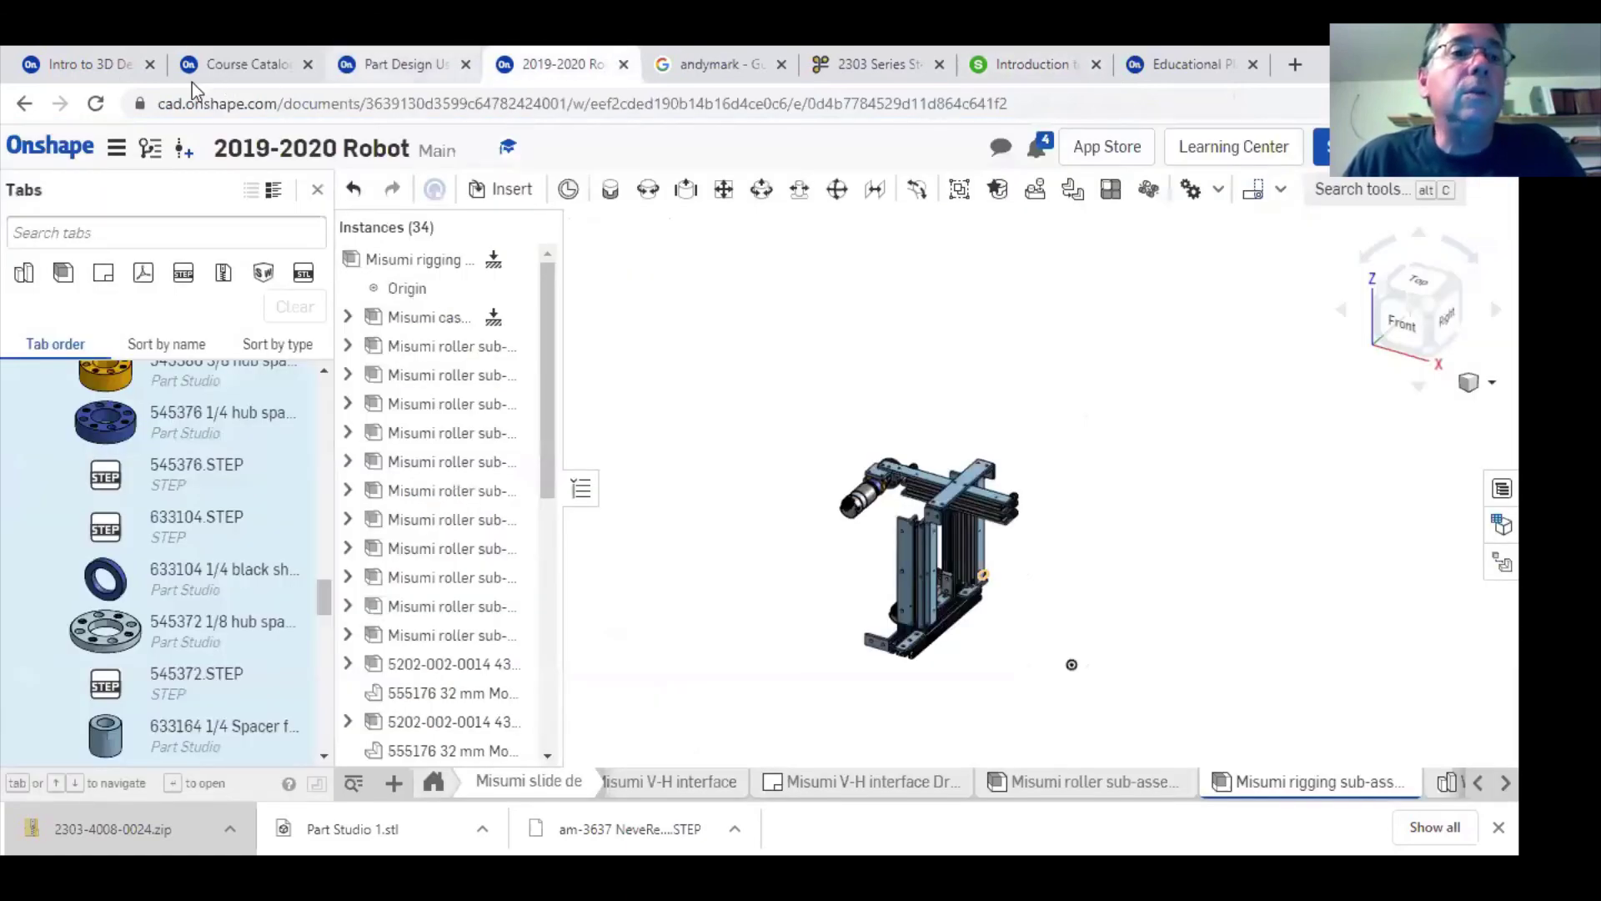
# - Return to the Intro to 3D Design document, open the sensor bracket part studio, and fit its Right view
pyautogui.click(125, 66)
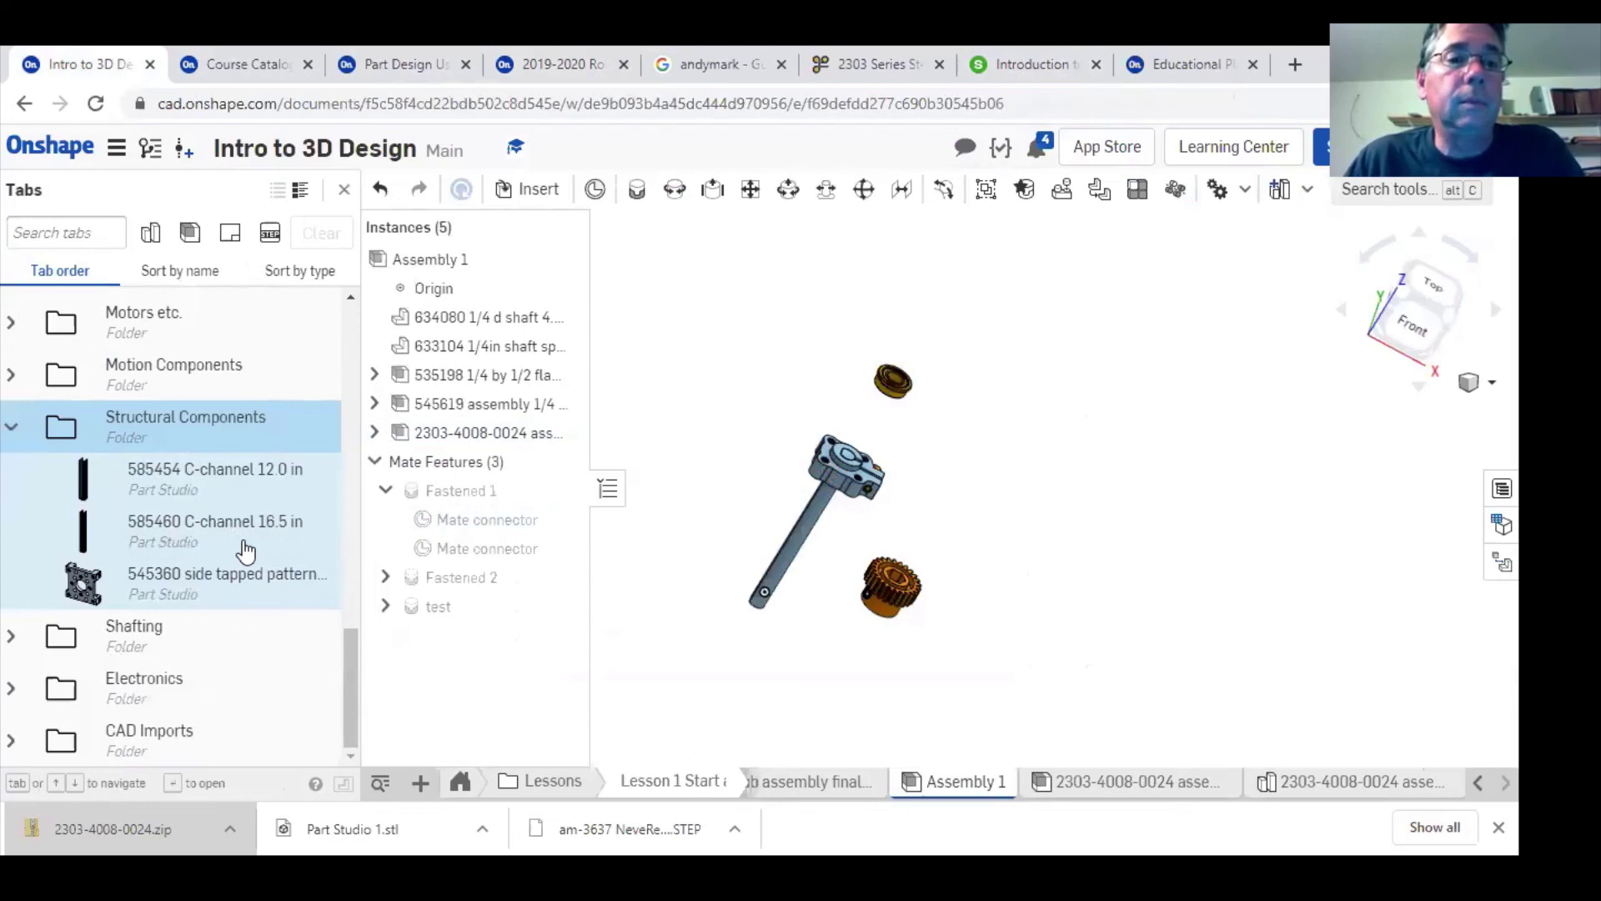
pyautogui.scroll(3, 357, 643)
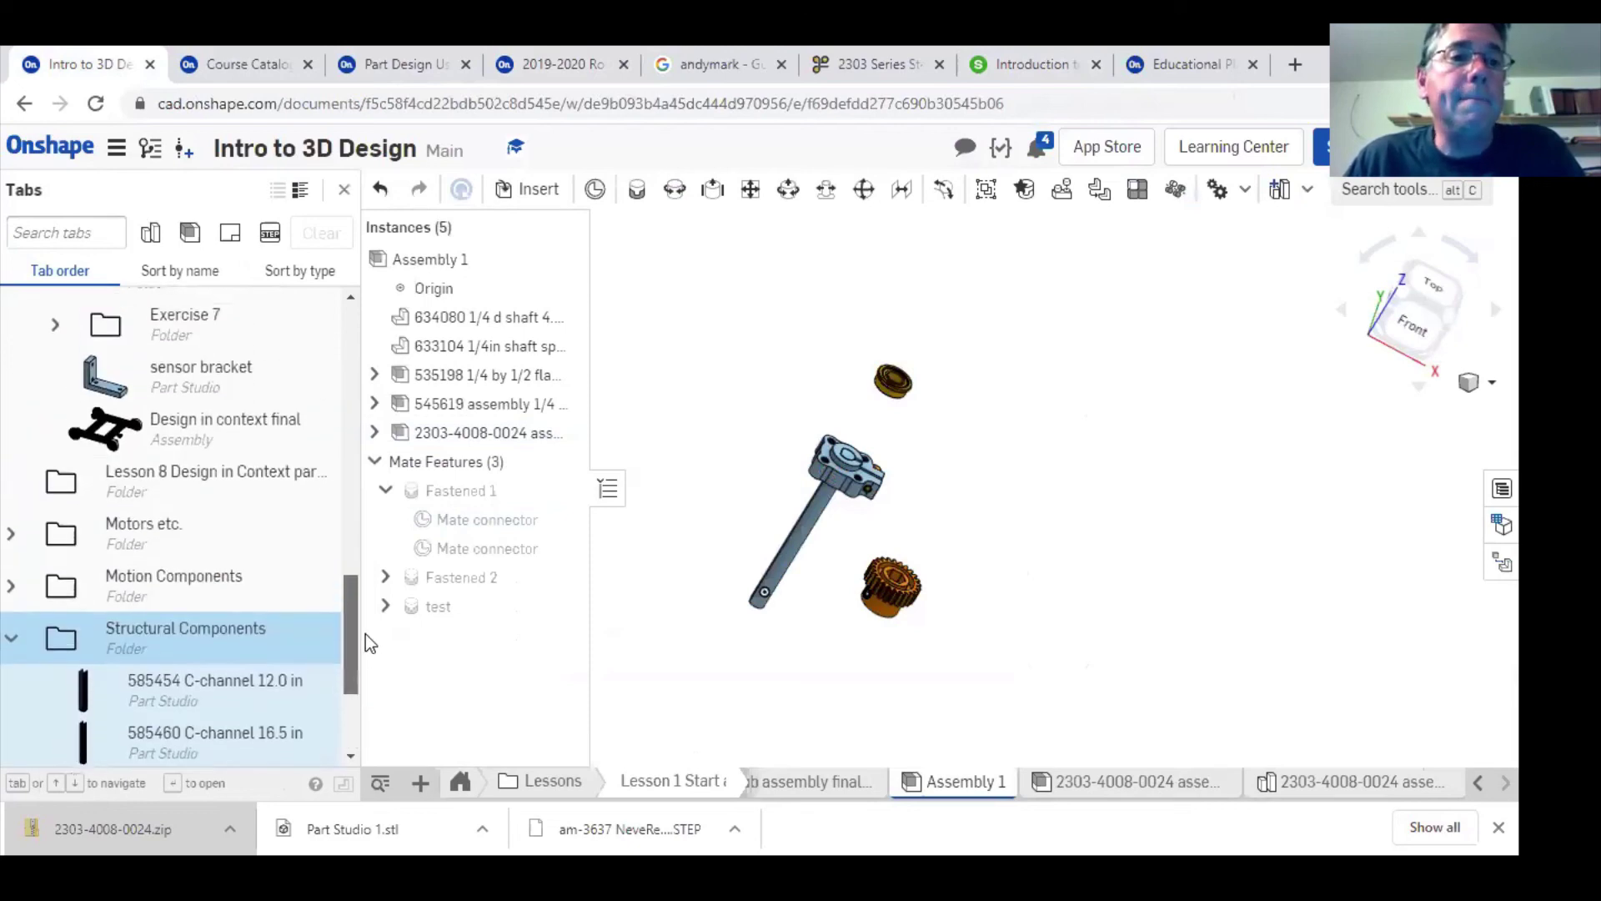
pyautogui.click(179, 396)
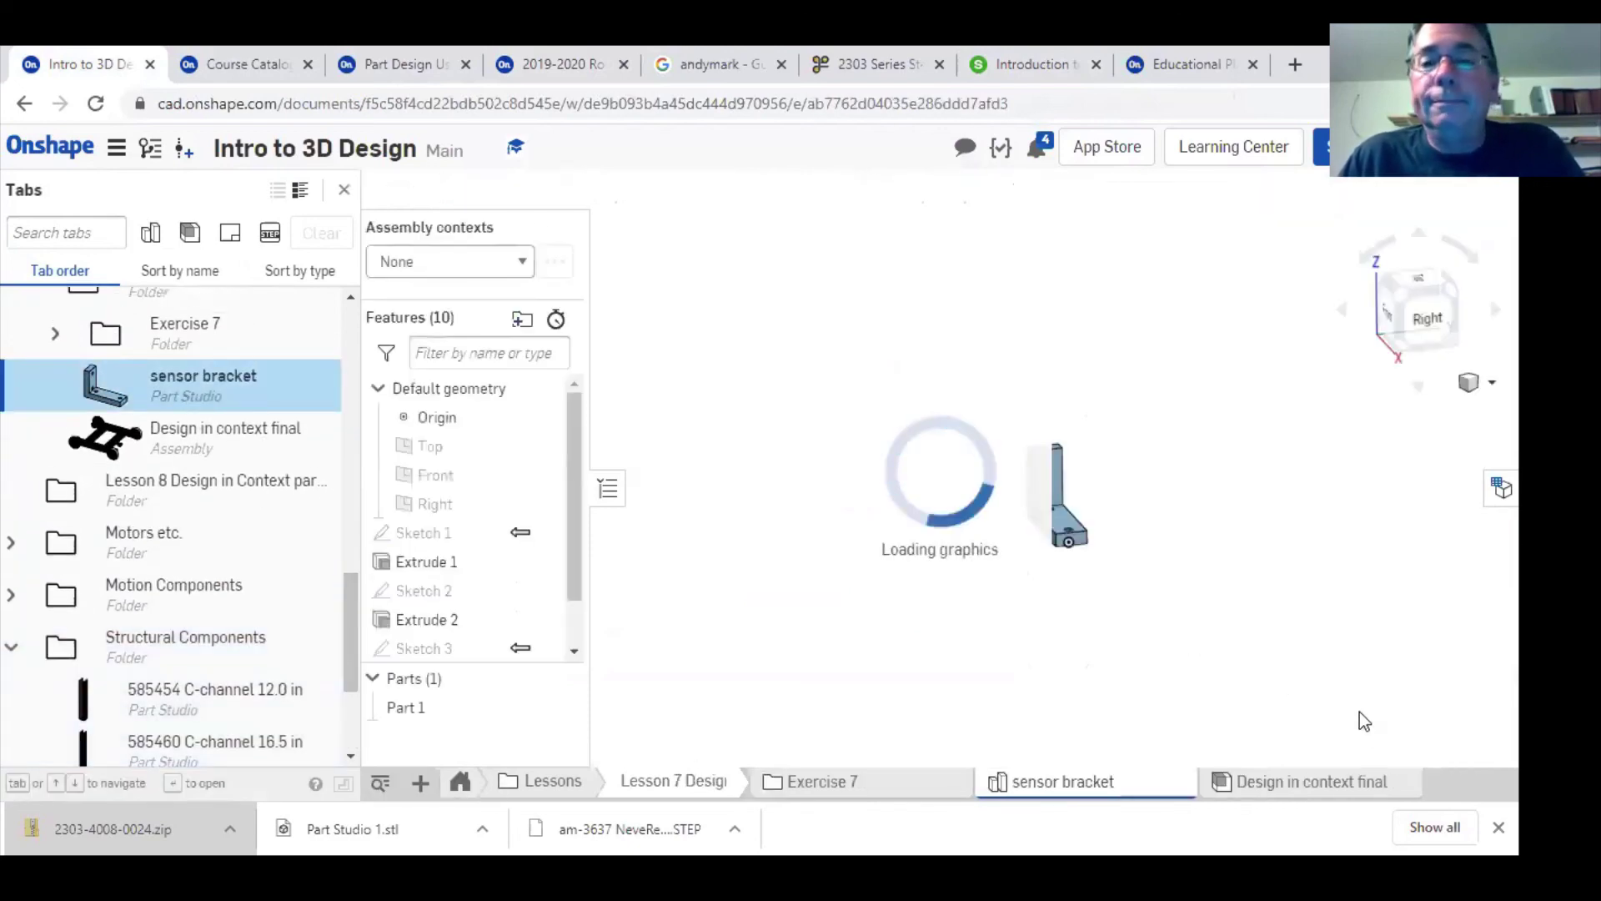
pyautogui.click(1426, 318)
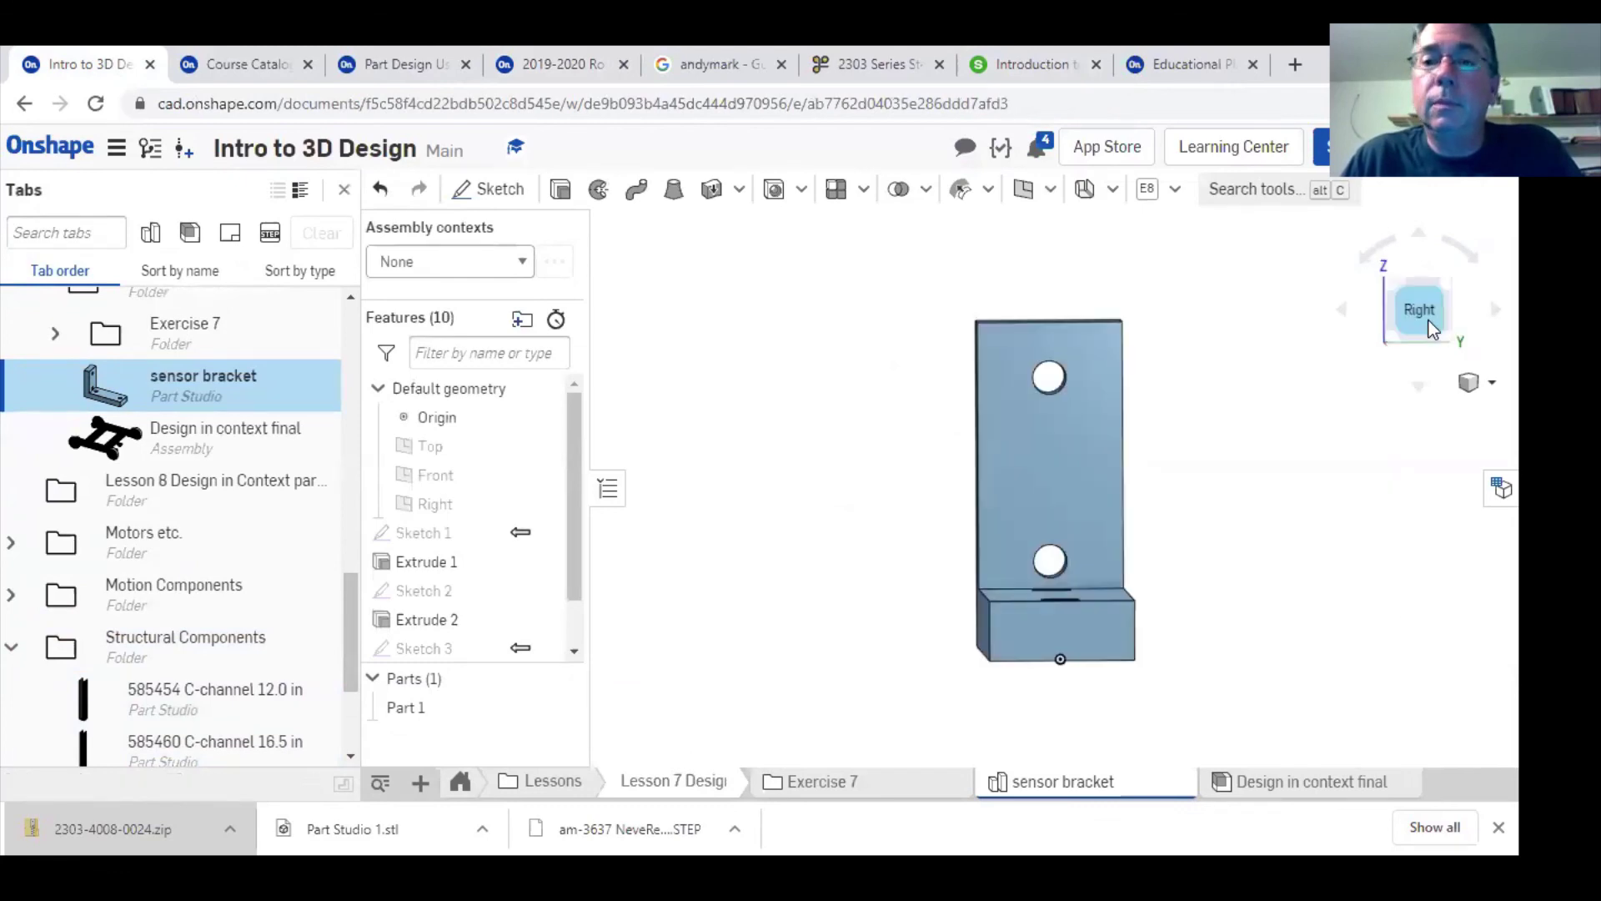
pyautogui.press('f')
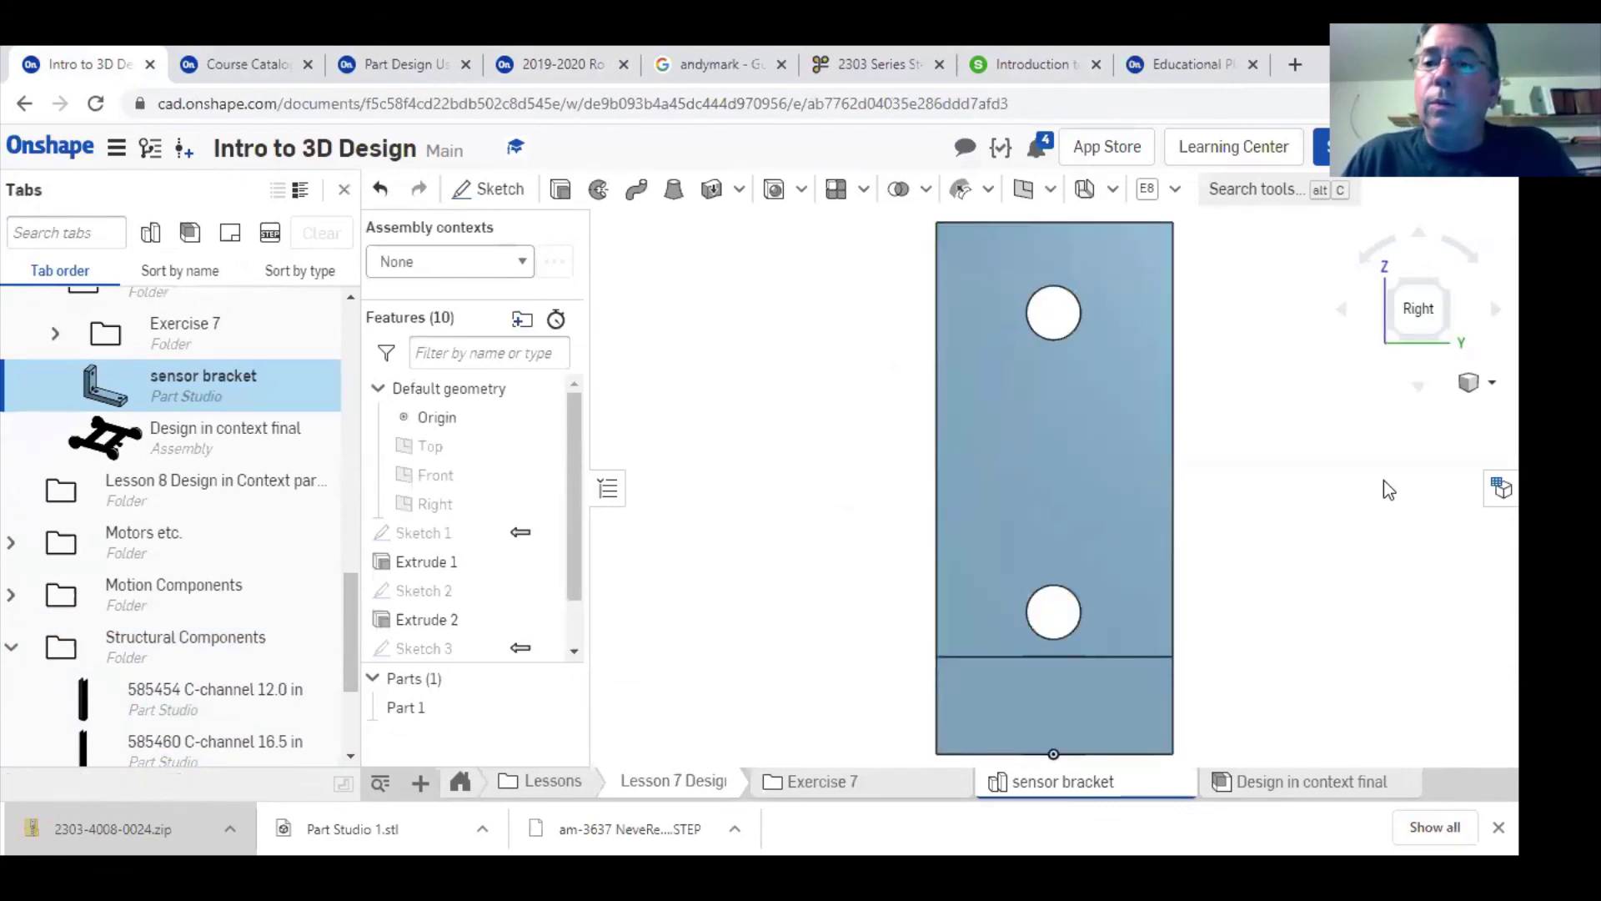
# - Measure the bracket's overall length between its two ends in the Front view, show the measurement details, and clear the selection
pyautogui.click(1494, 308)
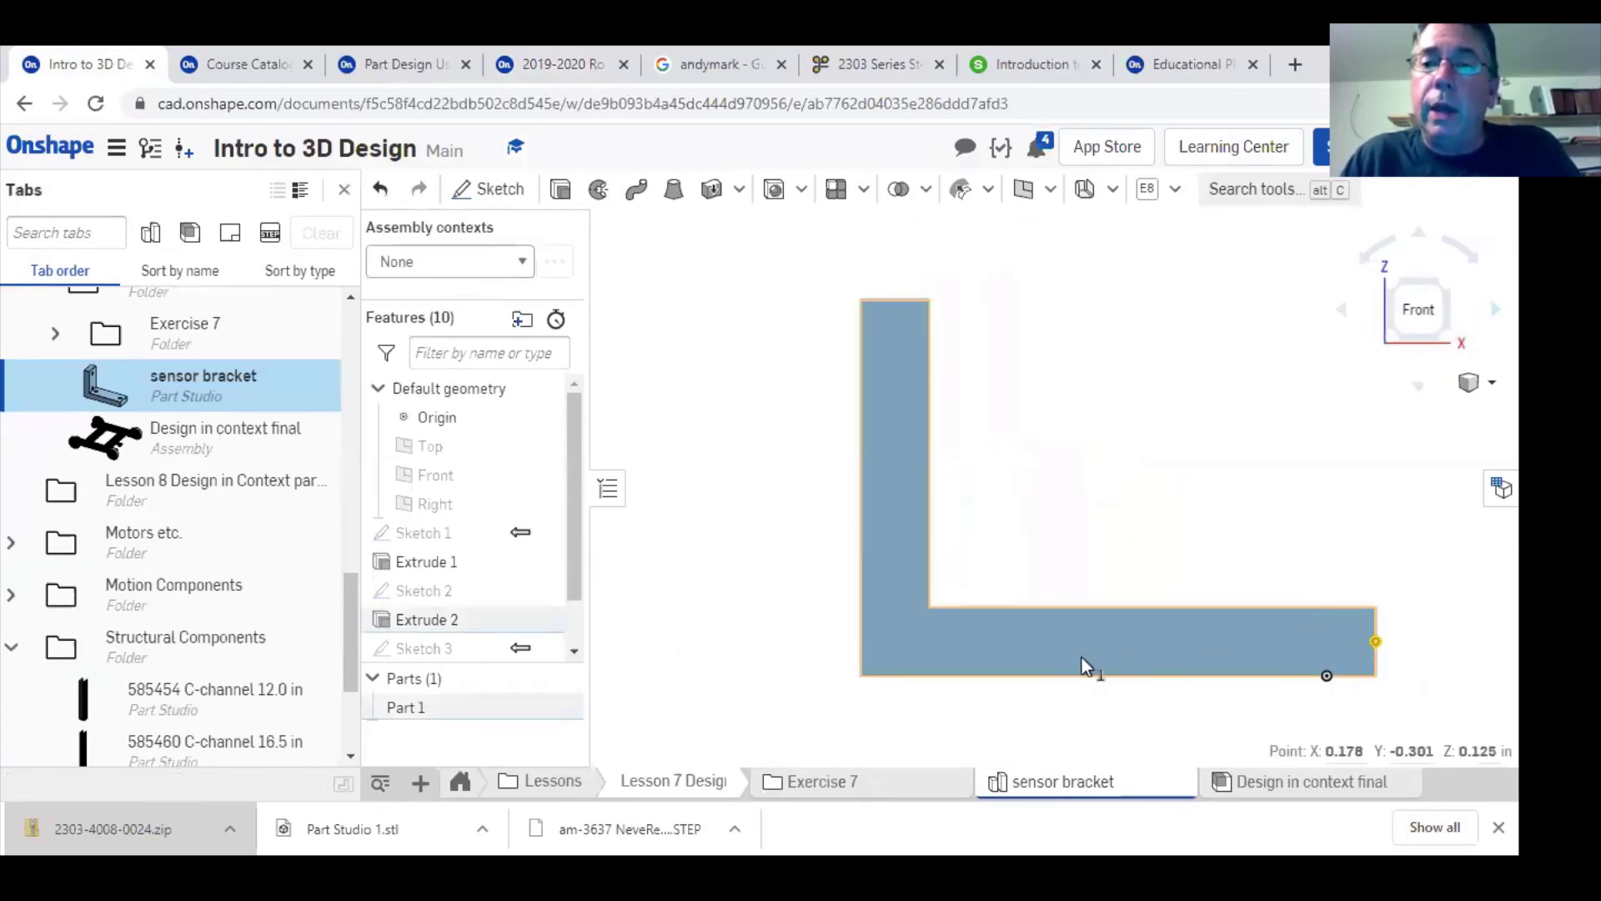
pyautogui.click(862, 646)
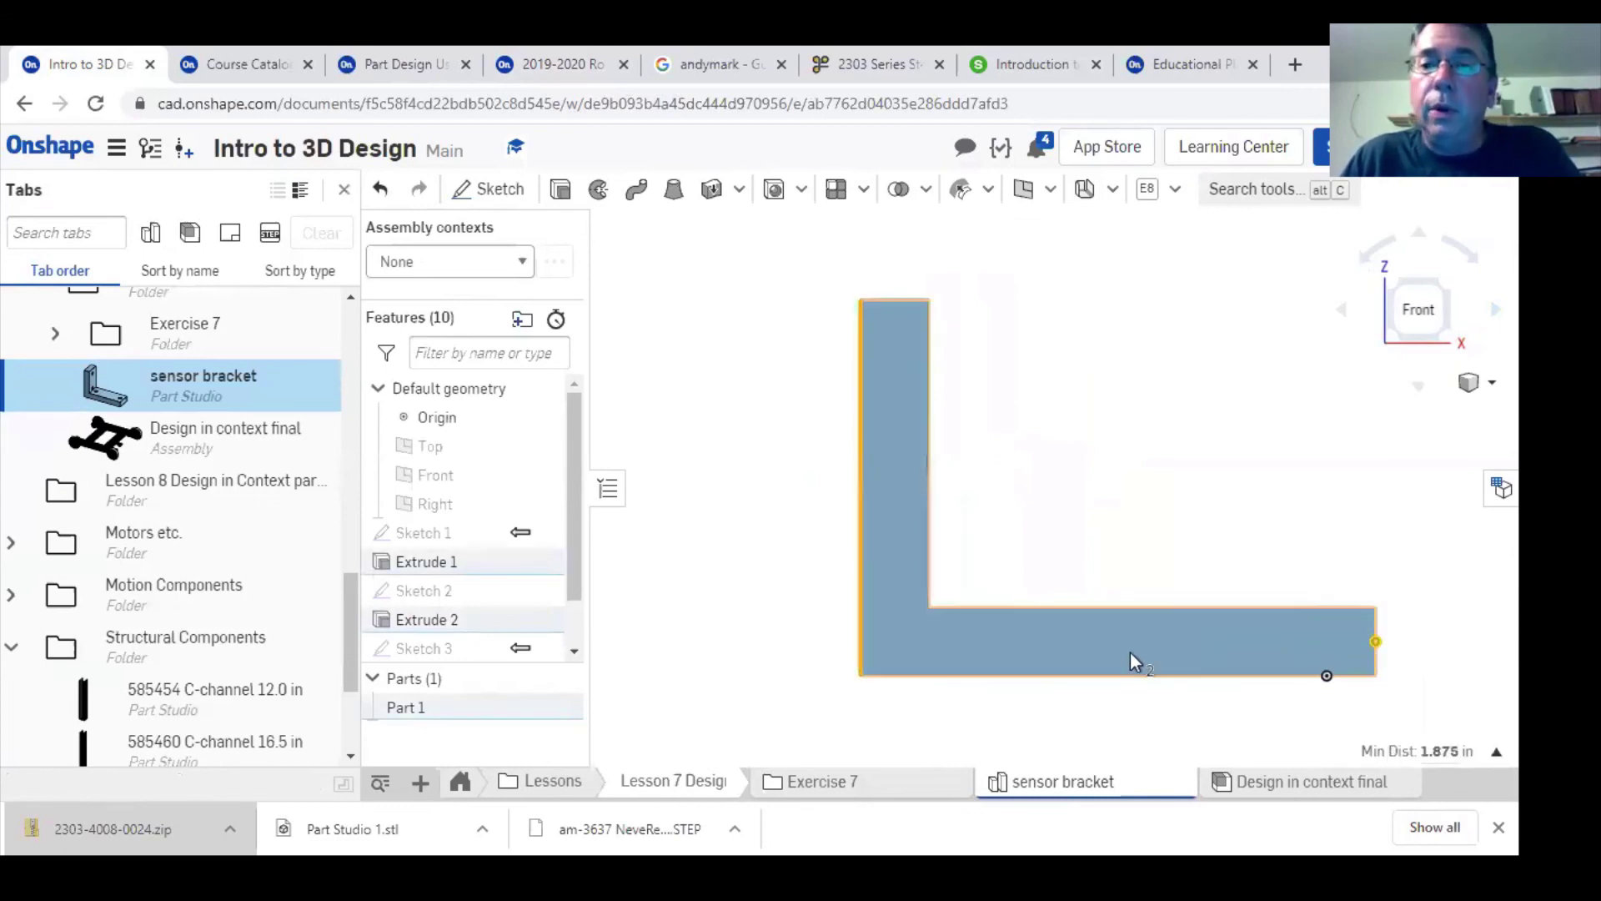
pyautogui.moveTo(1434, 755)
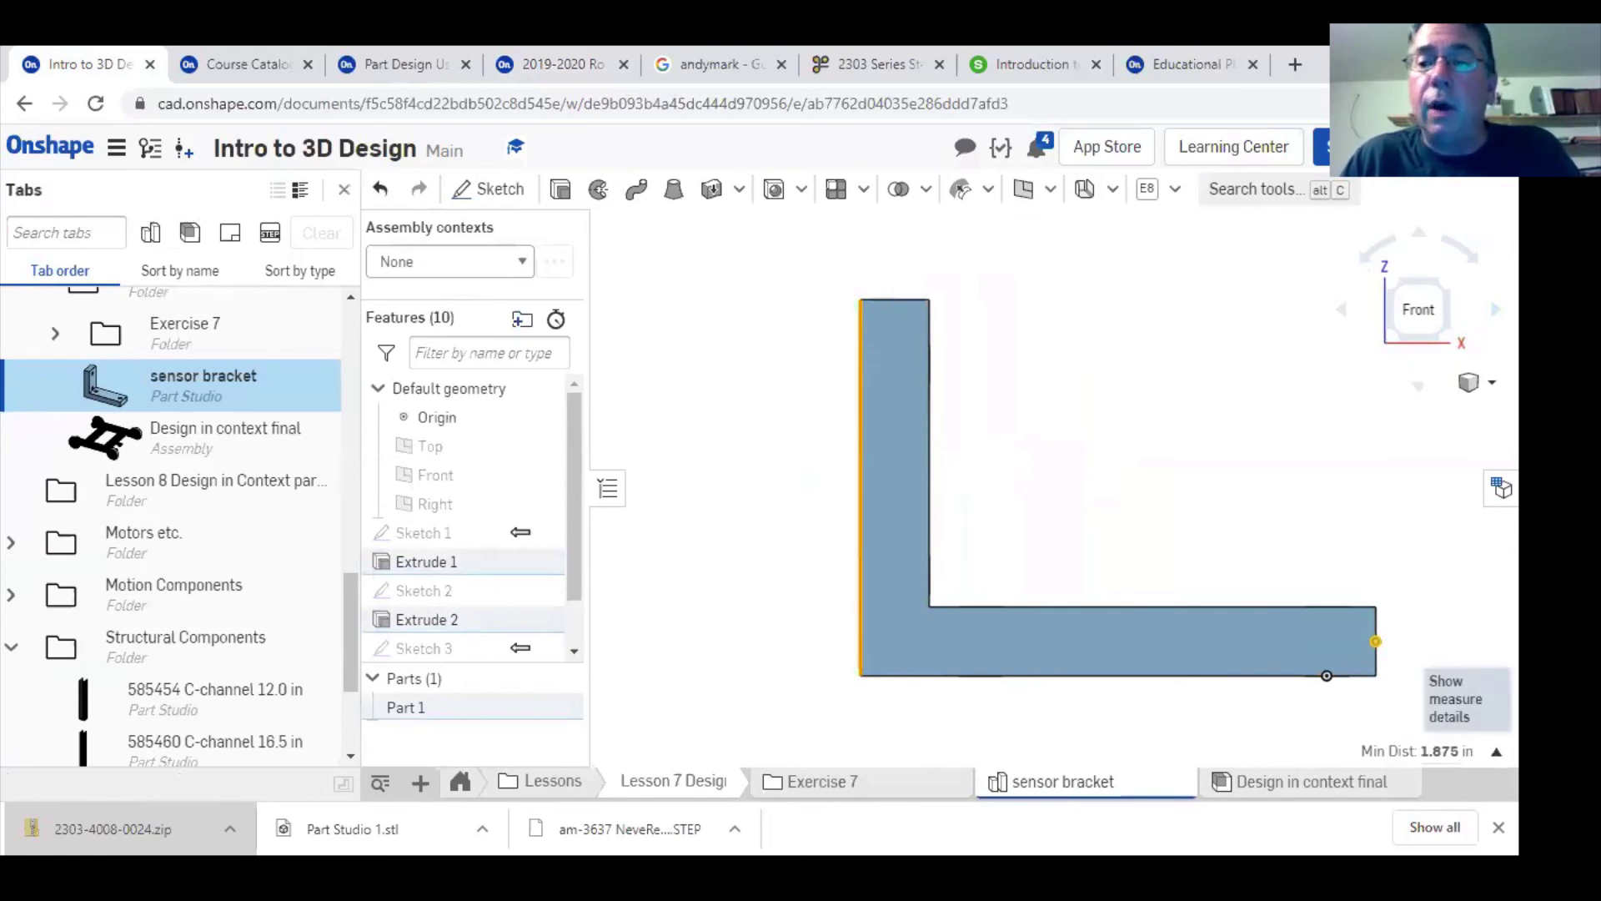
pyautogui.click(1497, 752)
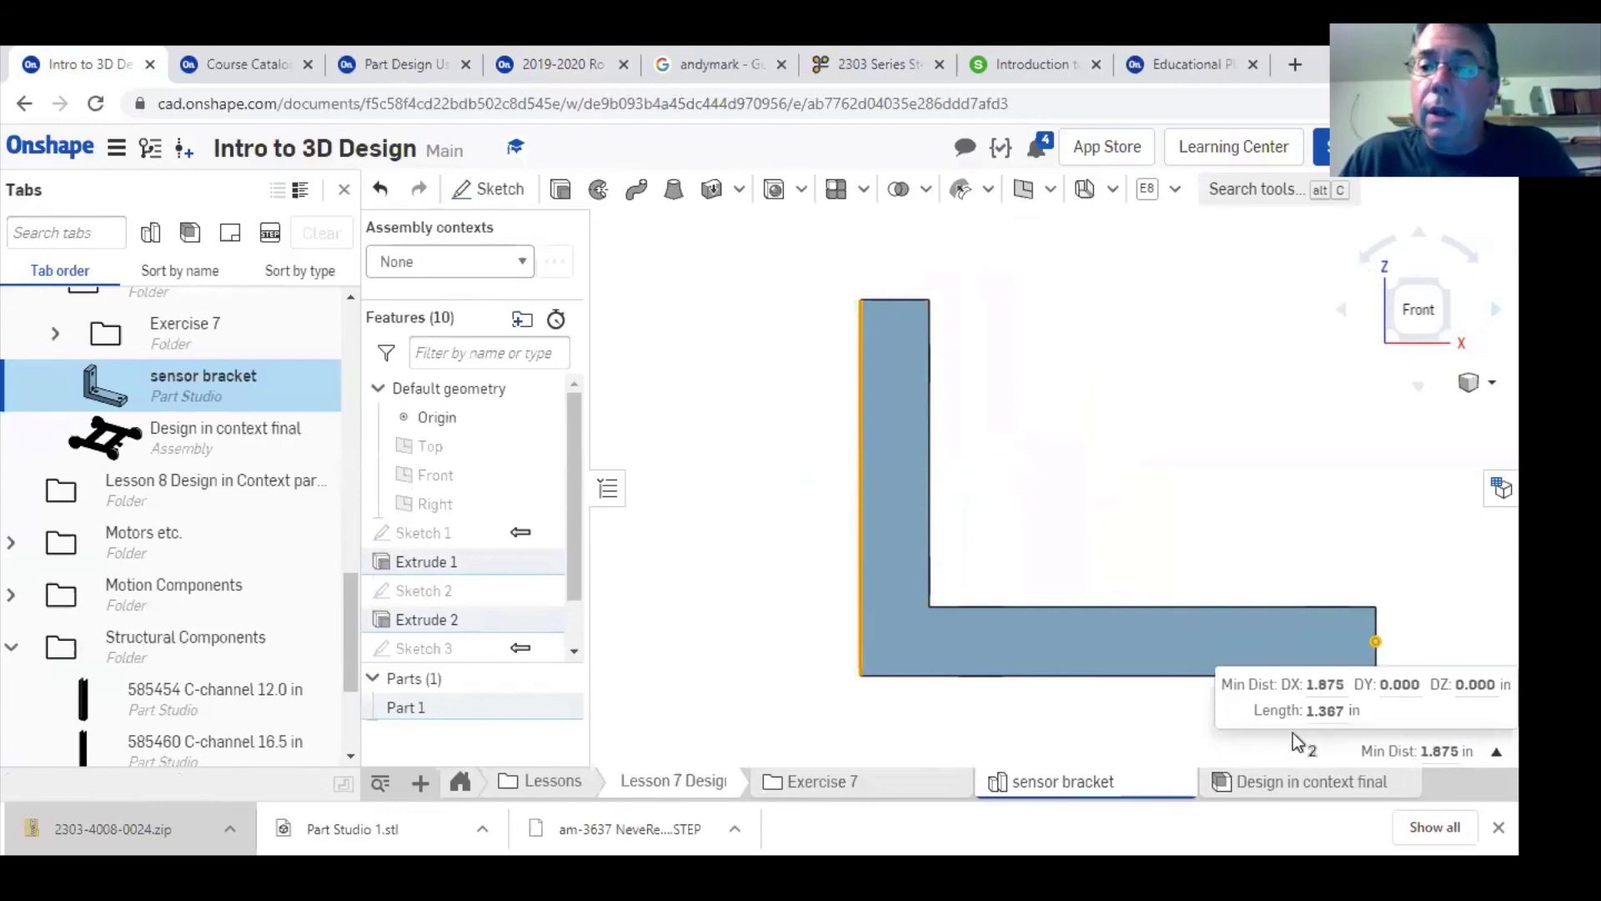
pyautogui.moveTo(1440, 694)
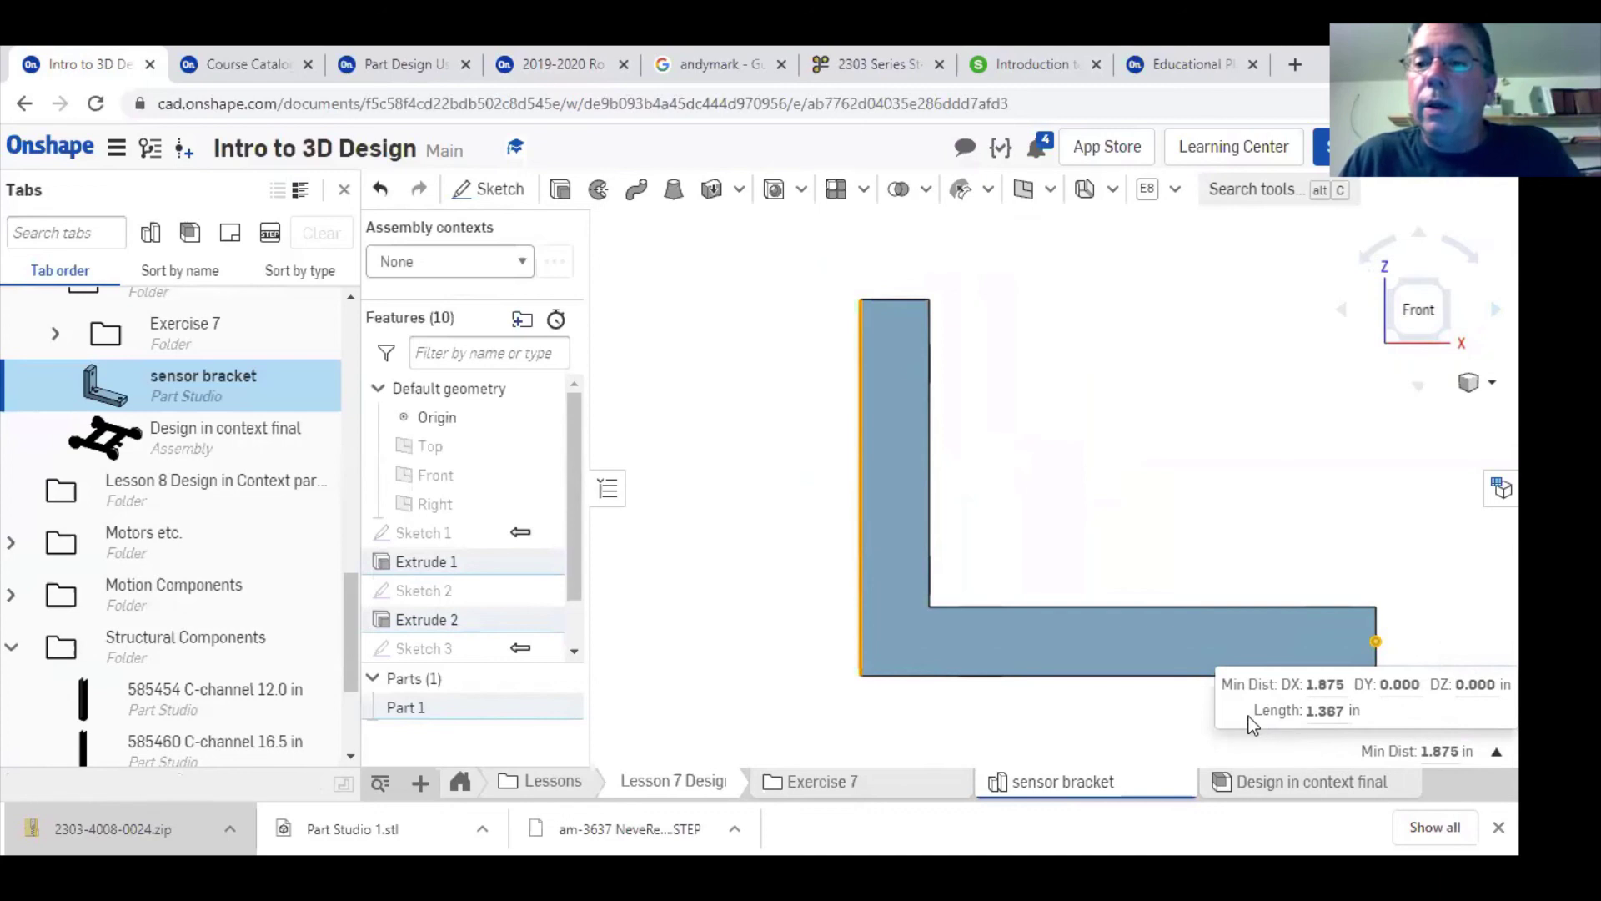
pyautogui.click(1158, 724)
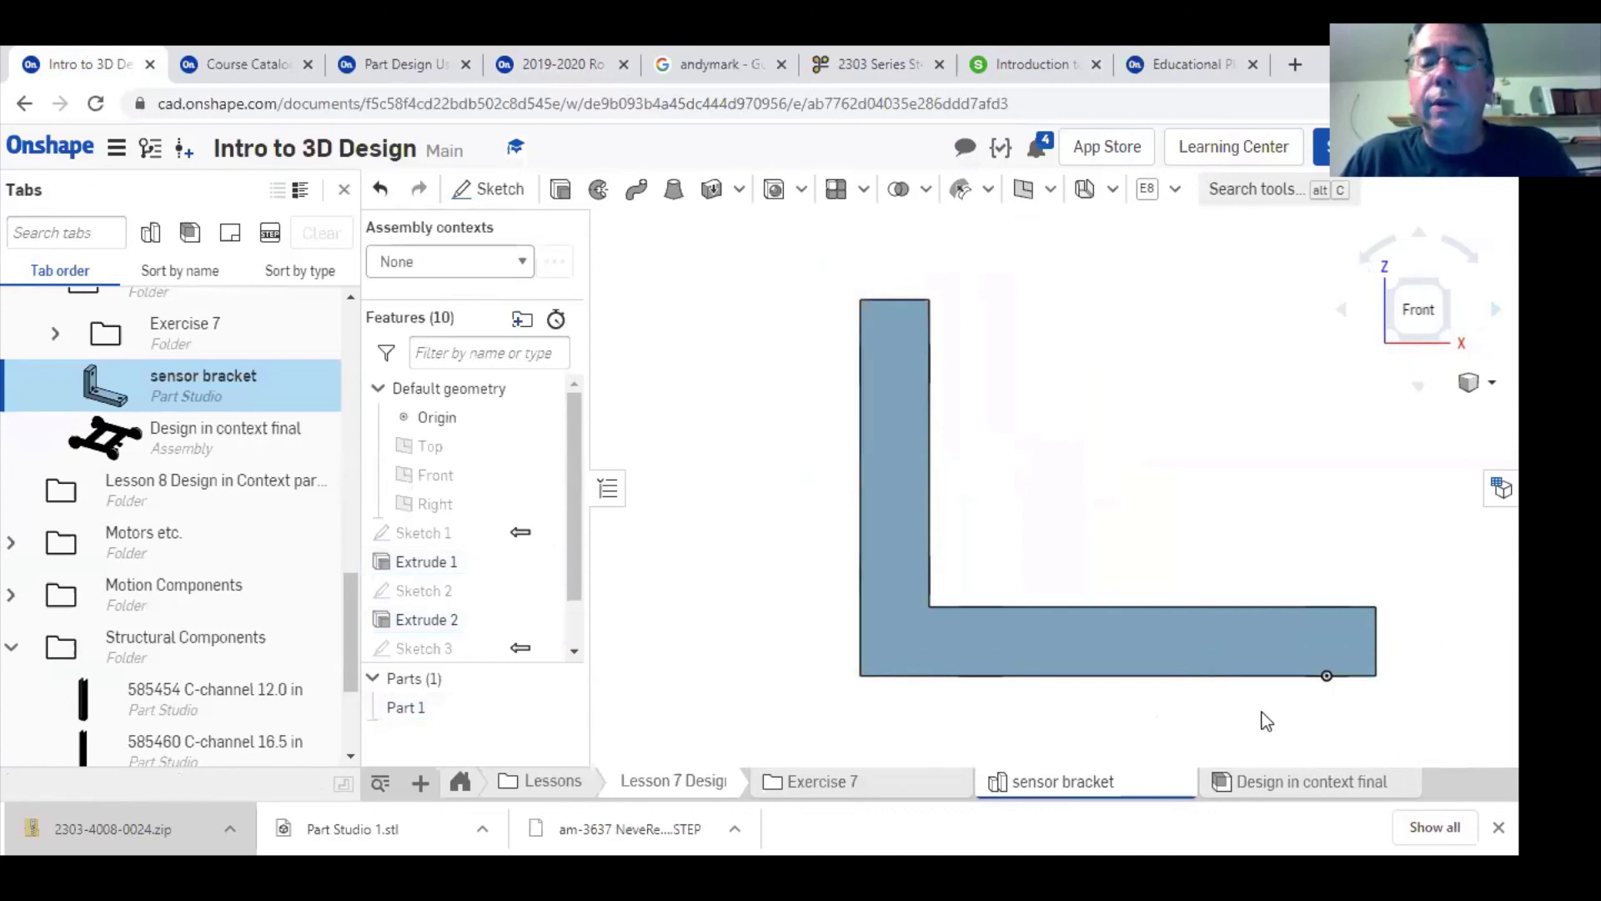
# - Inspect the bracket in isometric view and measure its width between the two long sides in the Top view
pyautogui.hotkey('shift', '7')
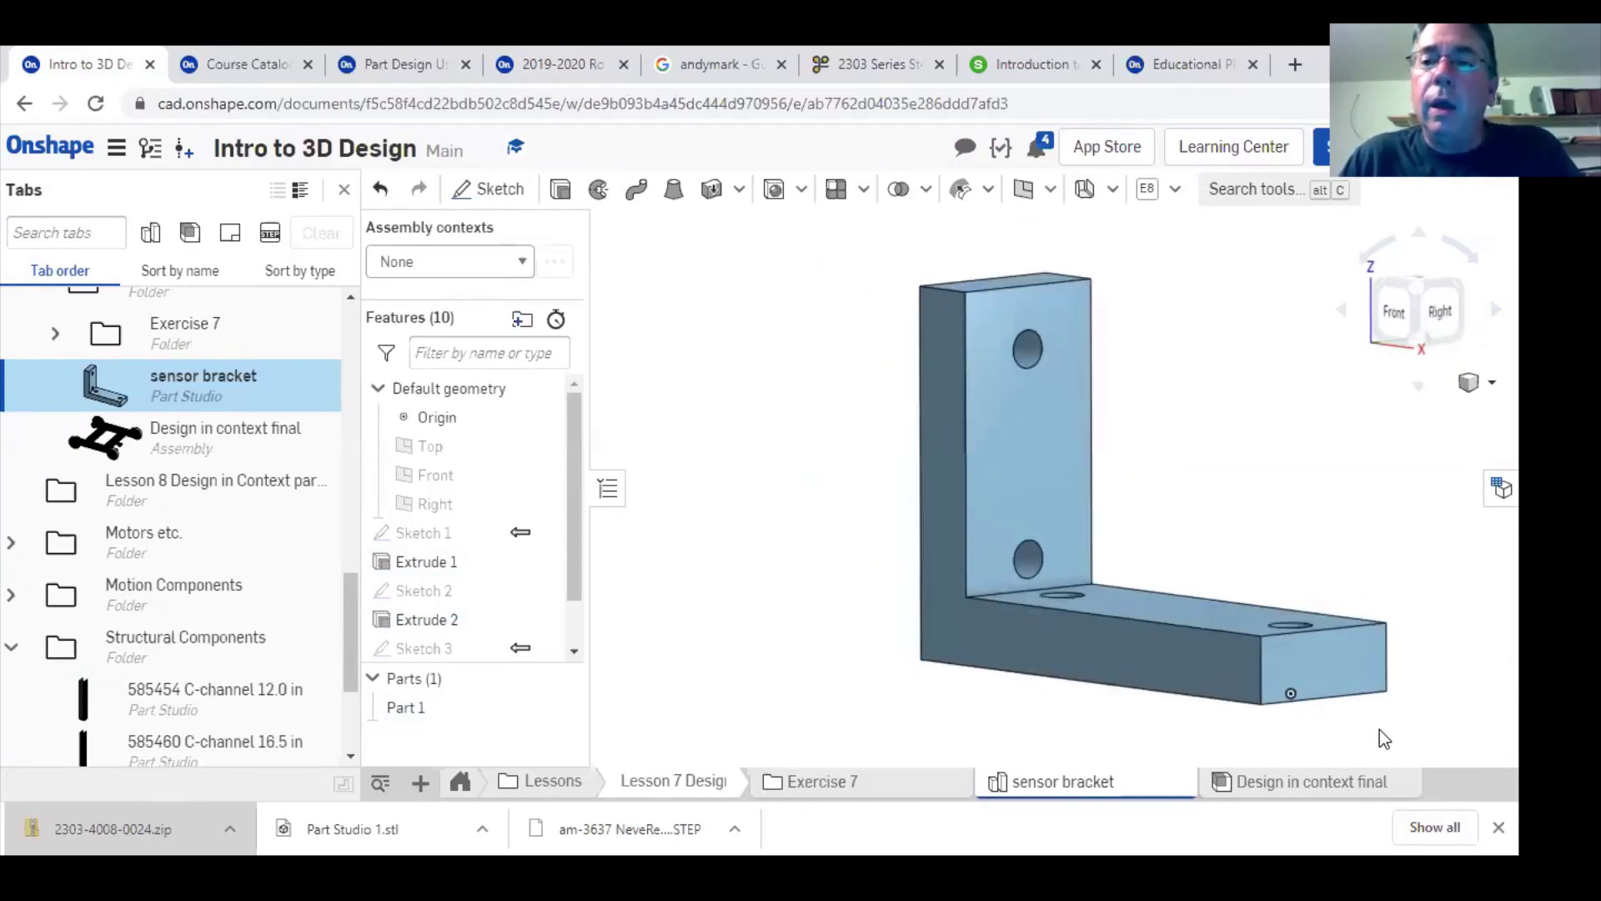
pyautogui.moveTo(1104, 654); pyautogui.dragTo(967, 585, button='right')
pyautogui.scroll(-3, 967, 585)
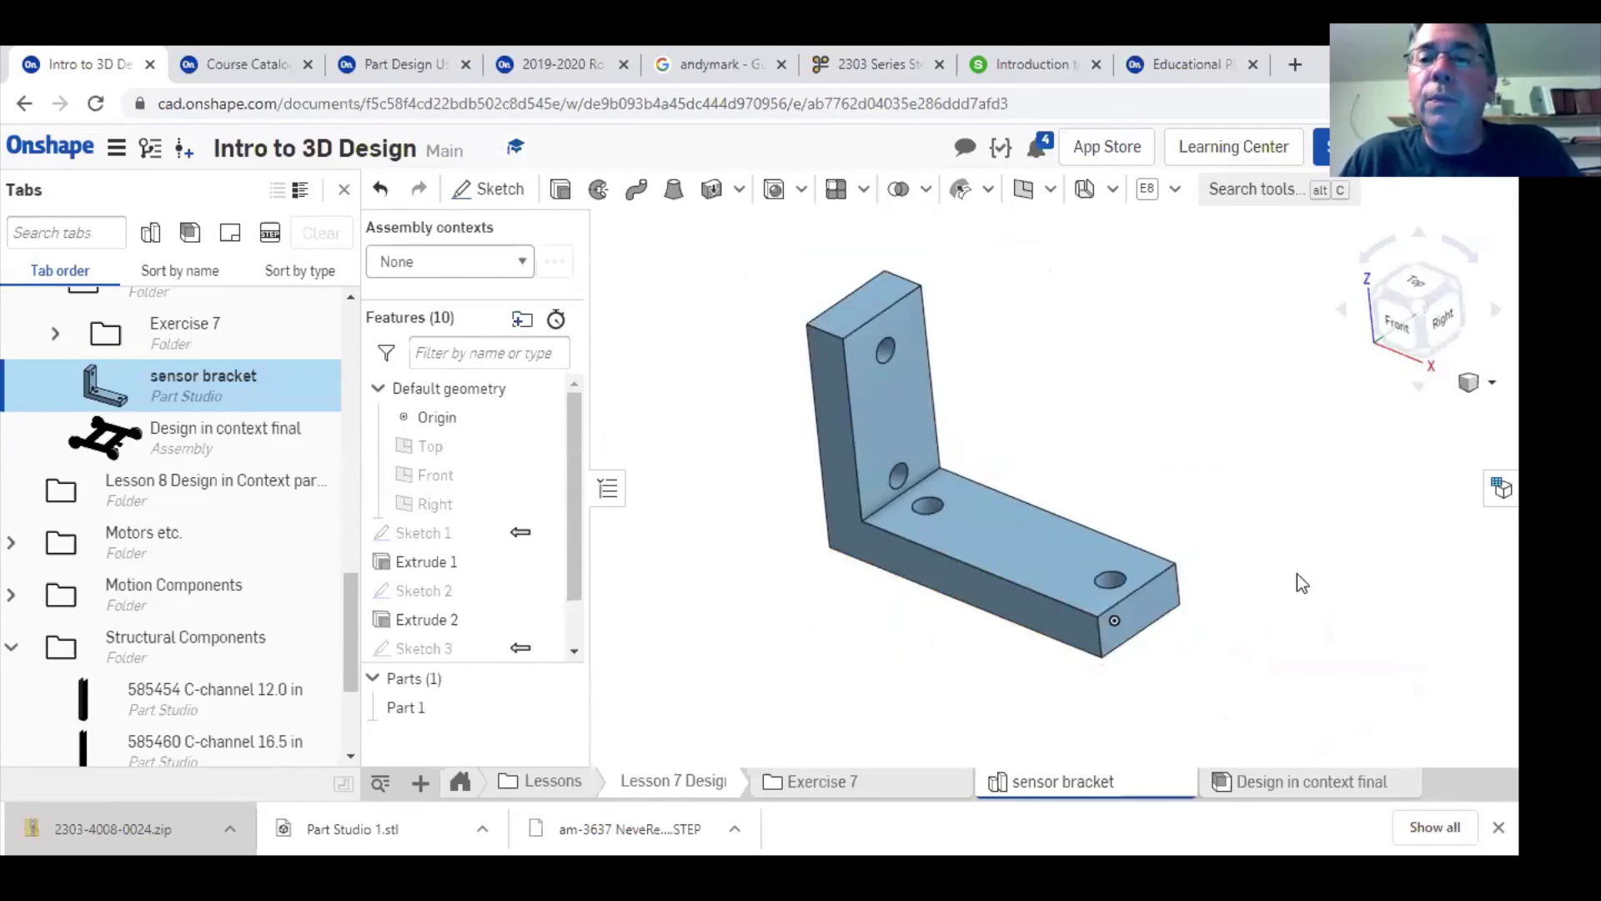
pyautogui.hotkey('shift', '5')
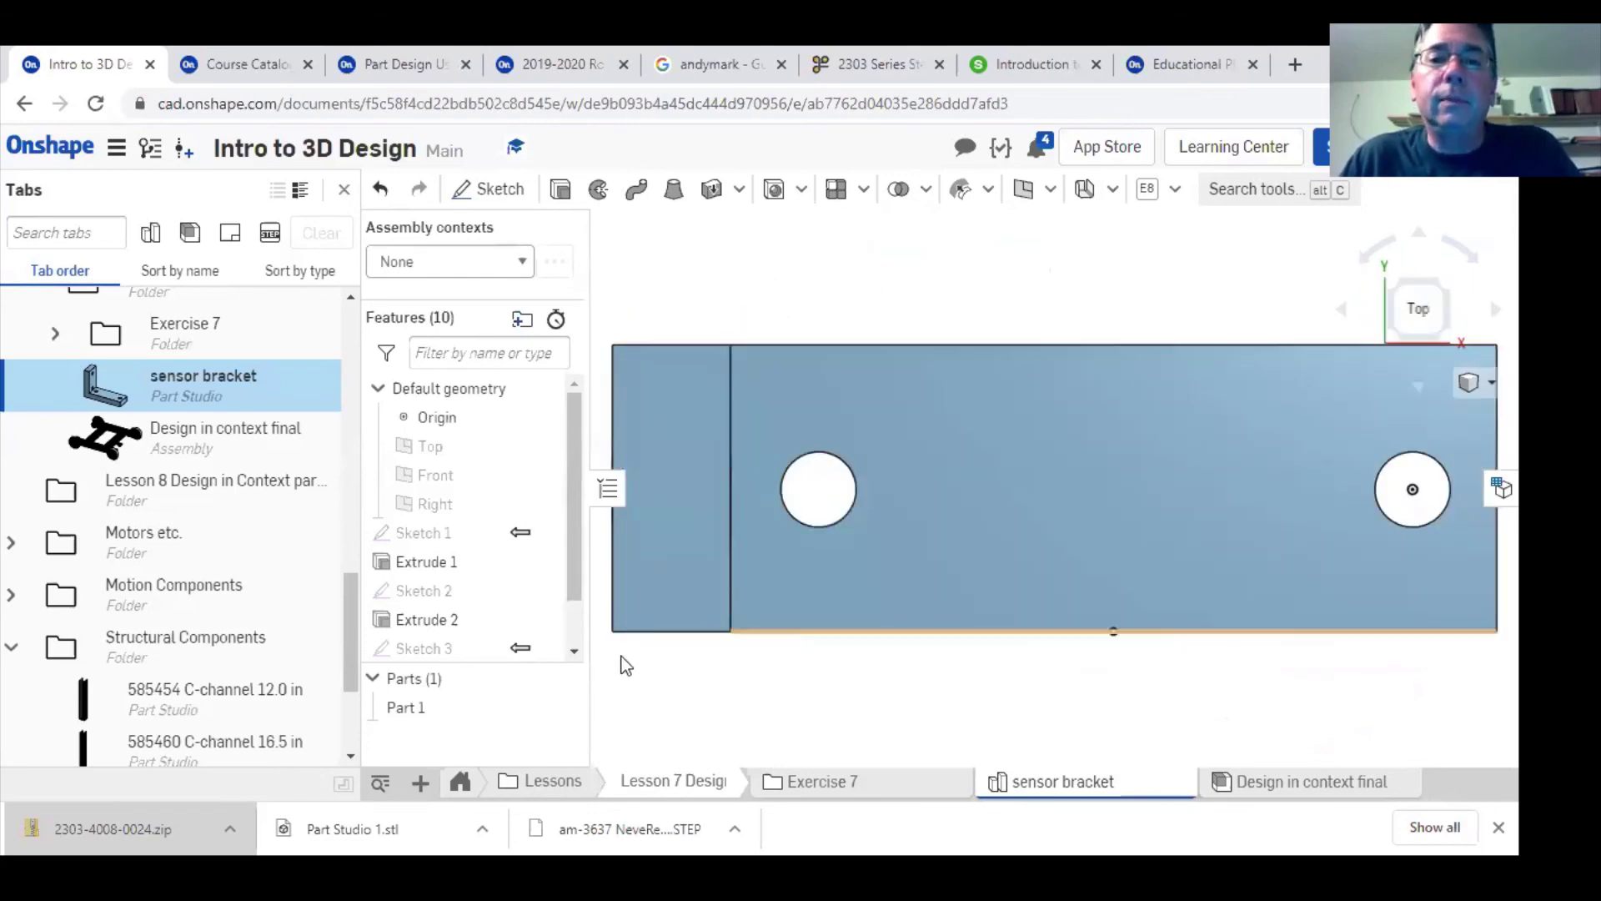
pyautogui.scroll(-2, 768, 652)
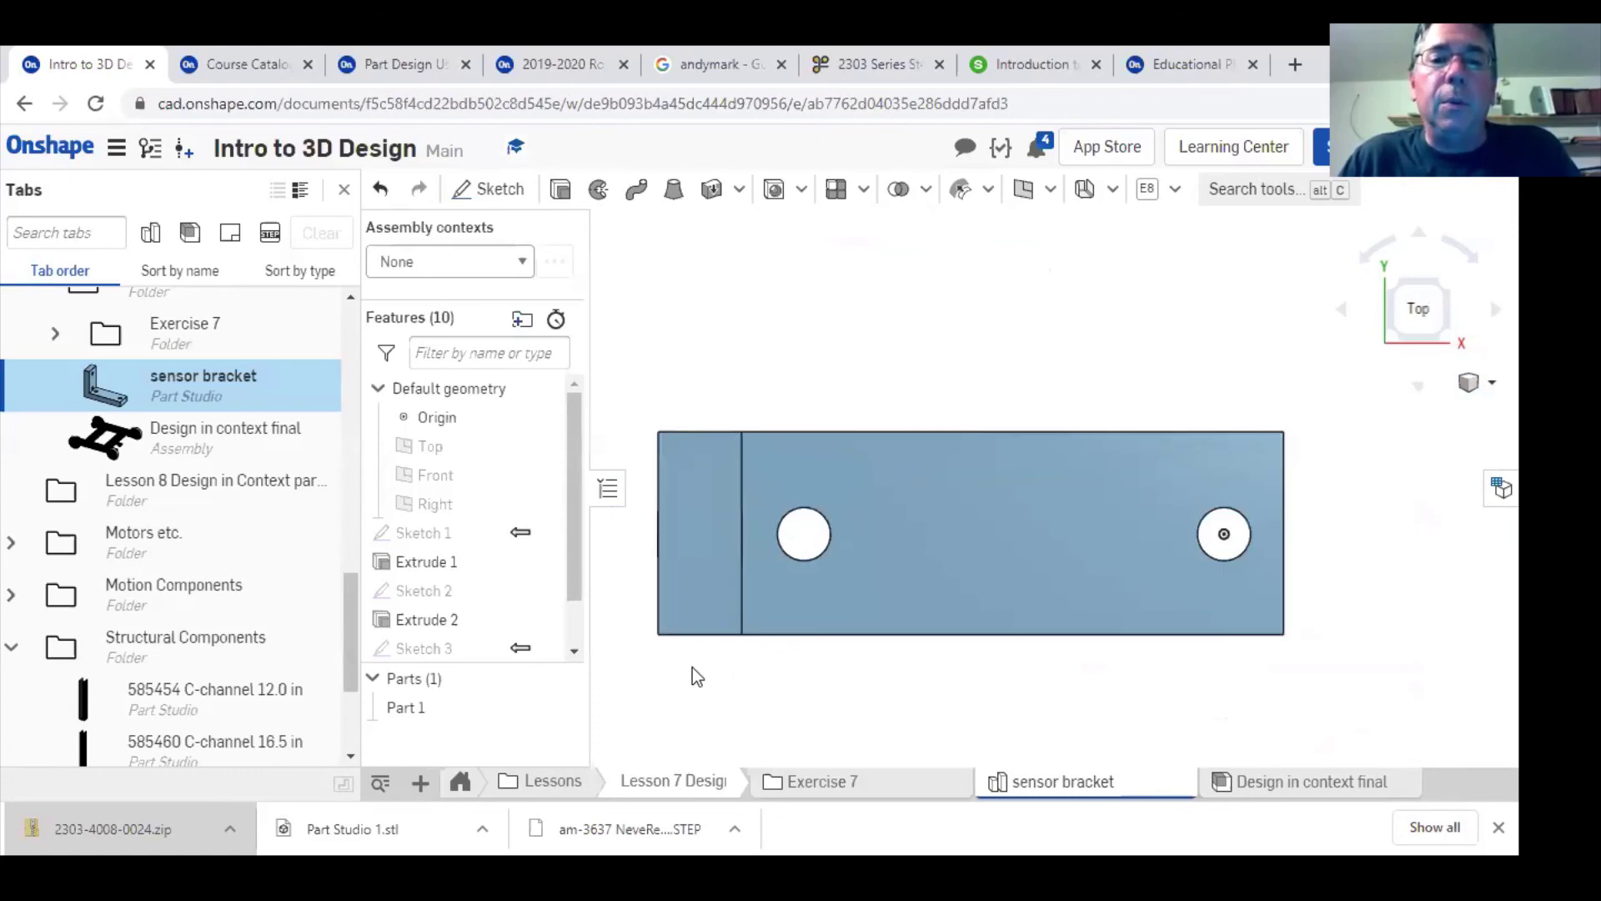
pyautogui.click(700, 432)
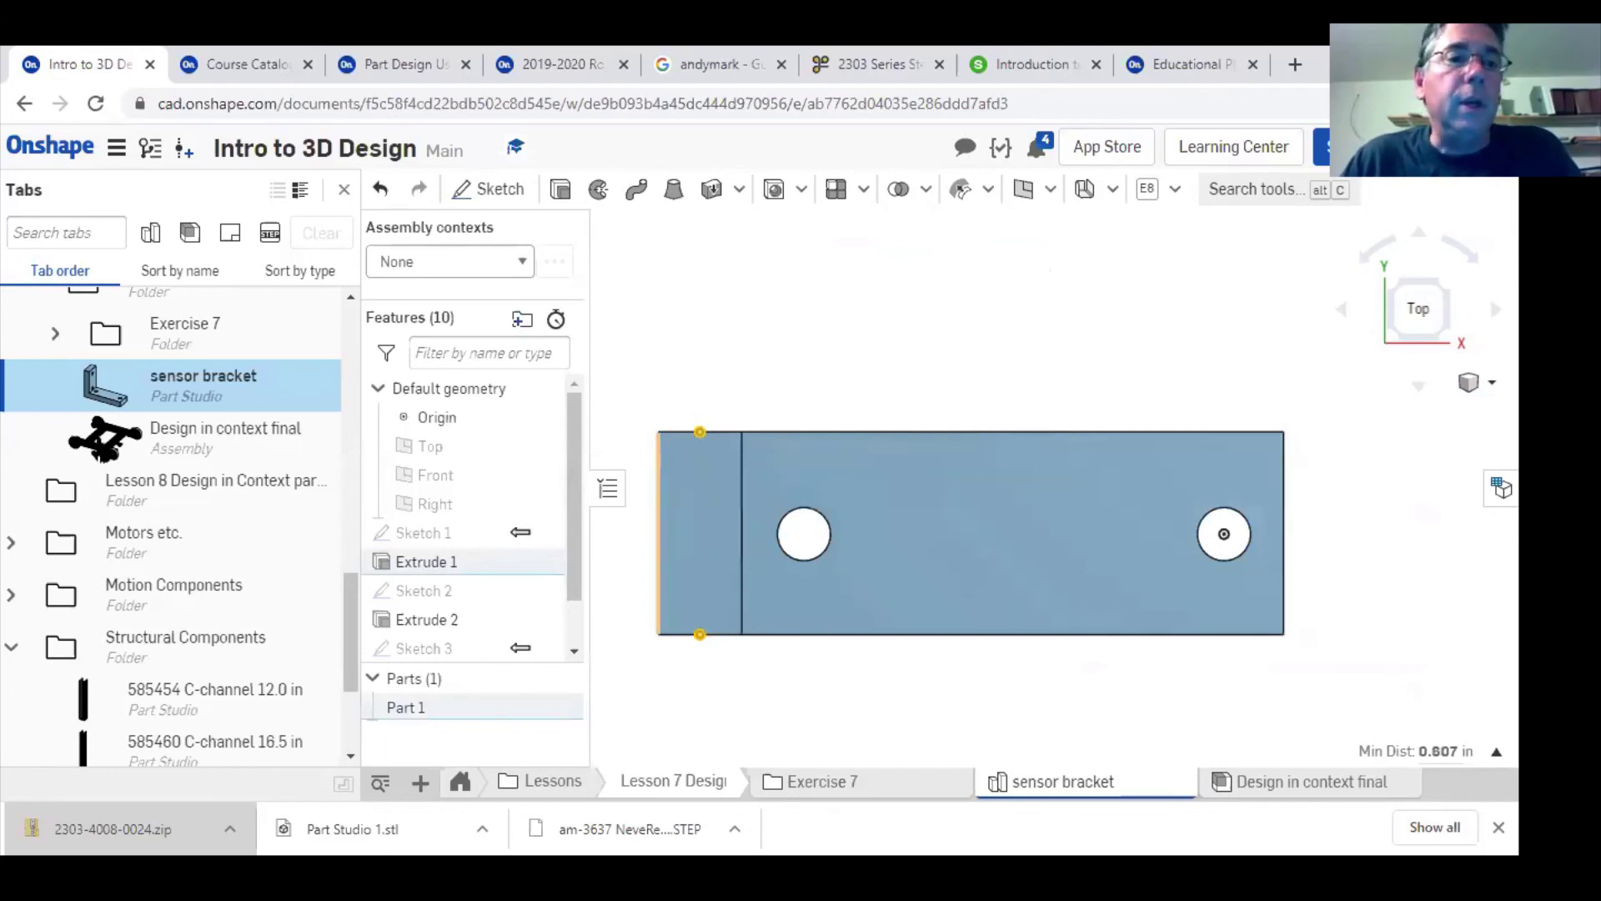
# - Open the Design in context final assembly and view the chassis with the sensor bracket from the right
pyautogui.click(214, 446)
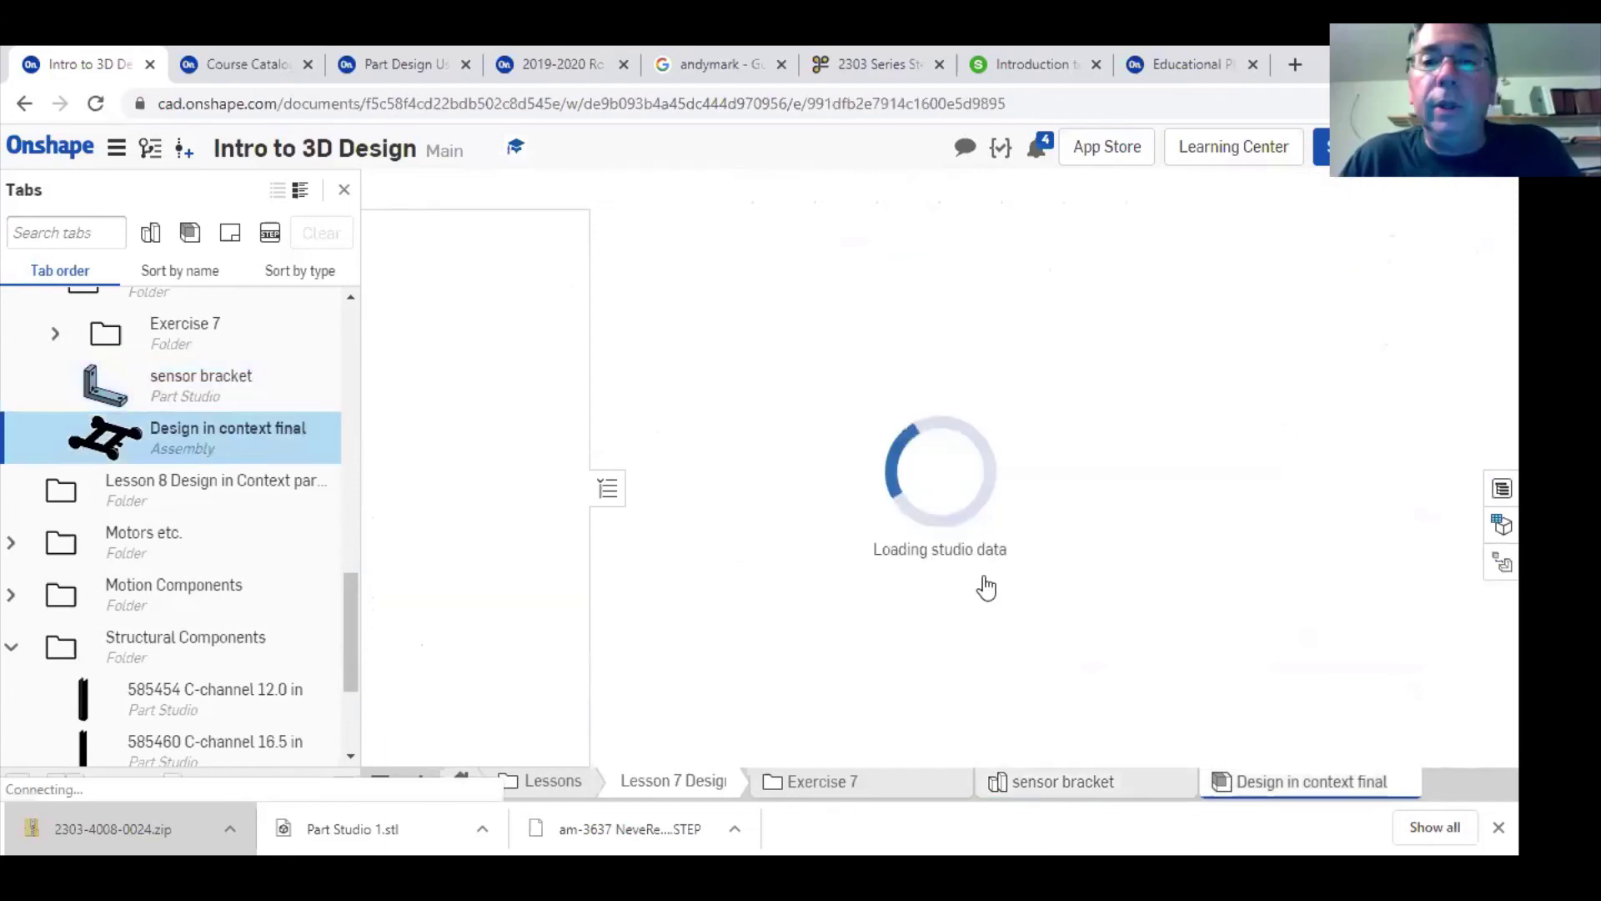
pyautogui.moveTo(1029, 594); pyautogui.dragTo(1195, 624, button='right')
pyautogui.moveTo(1340, 481); pyautogui.dragTo(1340, 481, button='right')
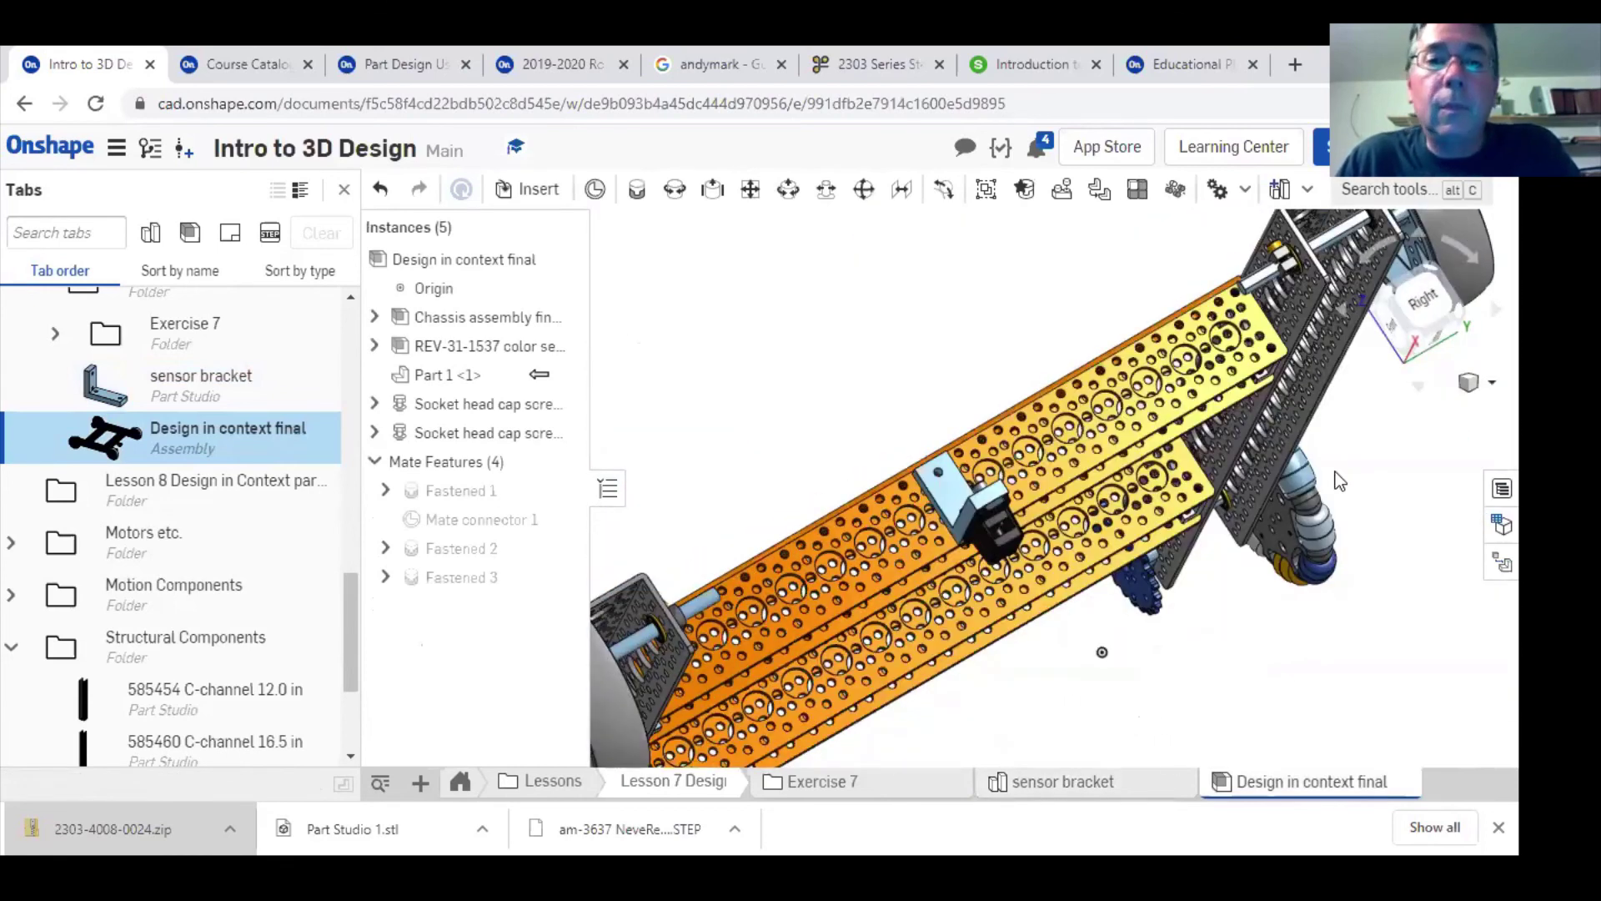
pyautogui.hotkey('shift', '4')
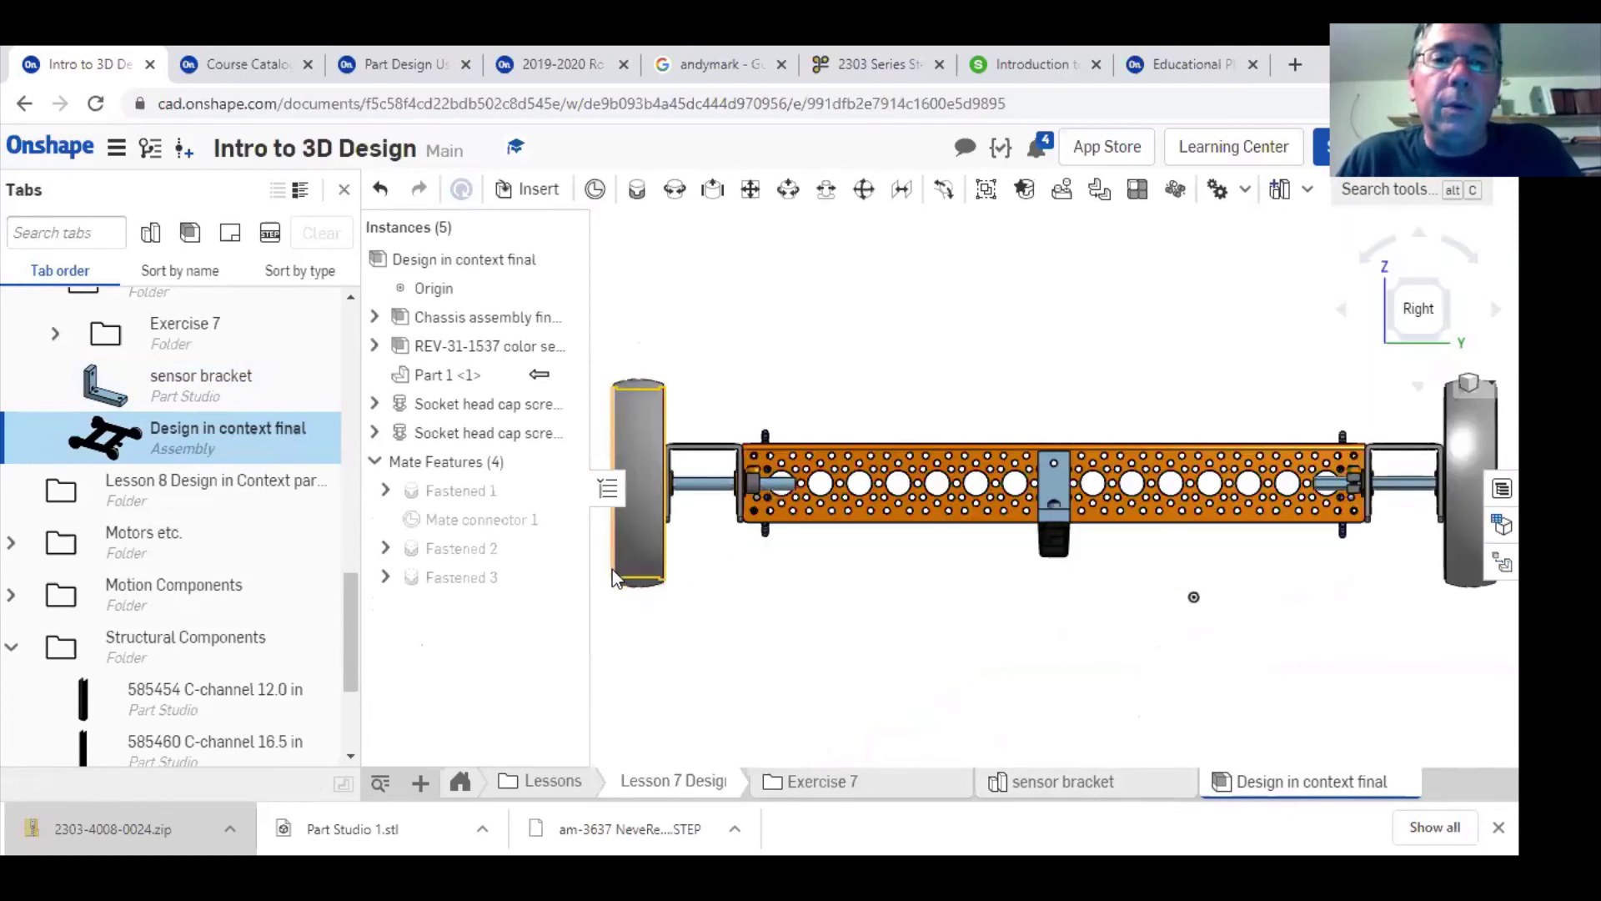
# - Measure the distance between the wheel and the socket head cap screw holding the color sensor, and inspect the bracket's position on the chassis
pyautogui.click(616, 578)
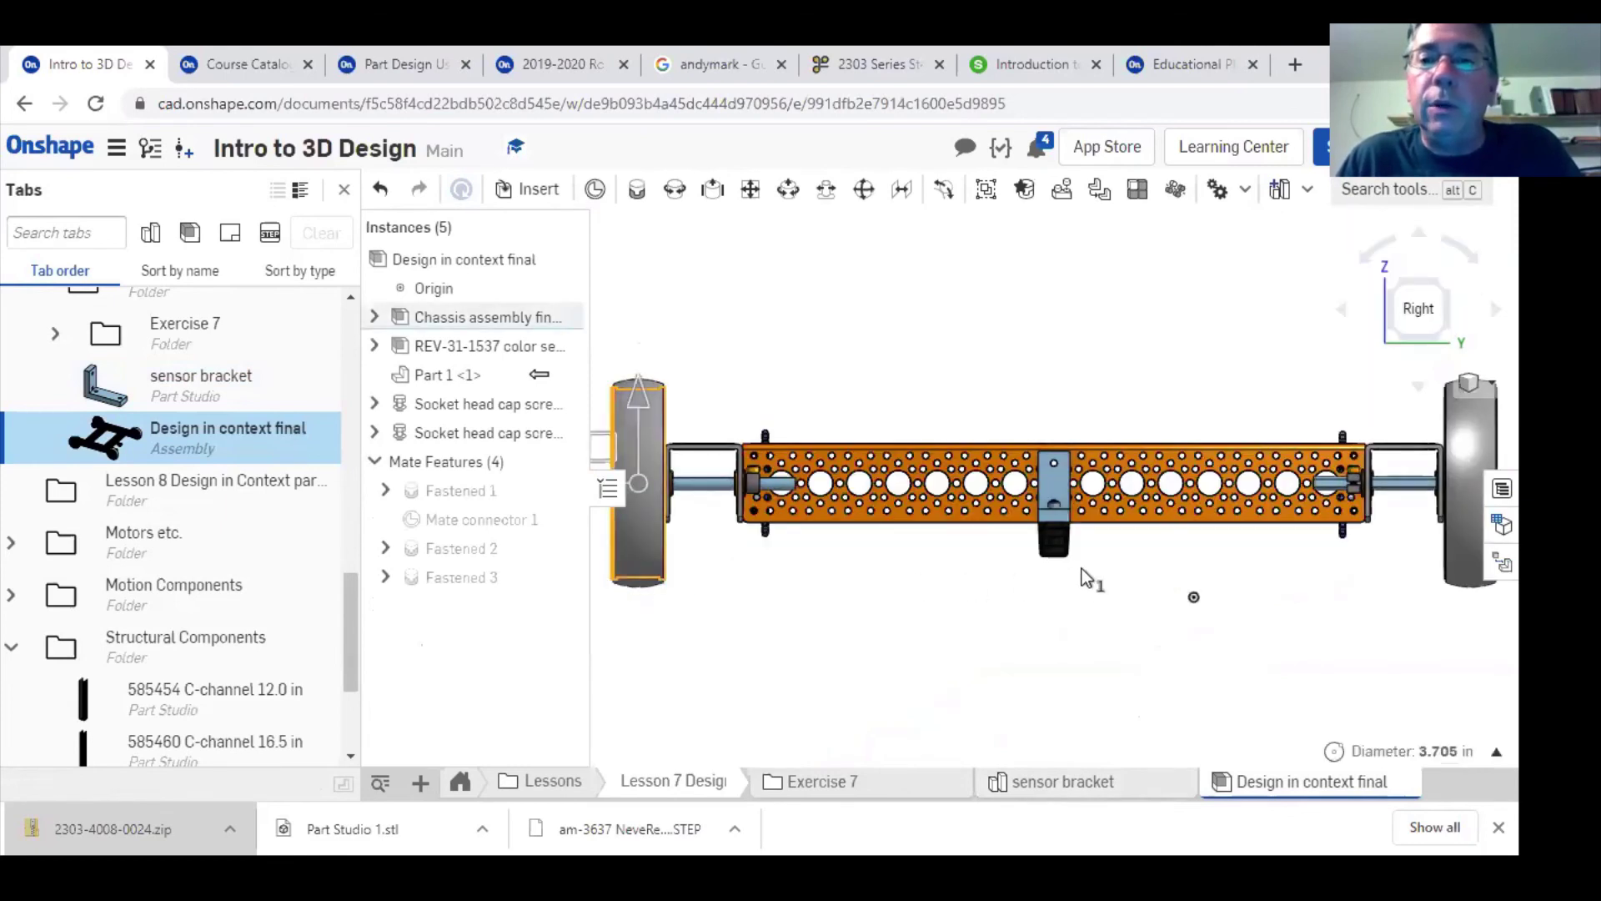
pyautogui.scroll(5, 1064, 568)
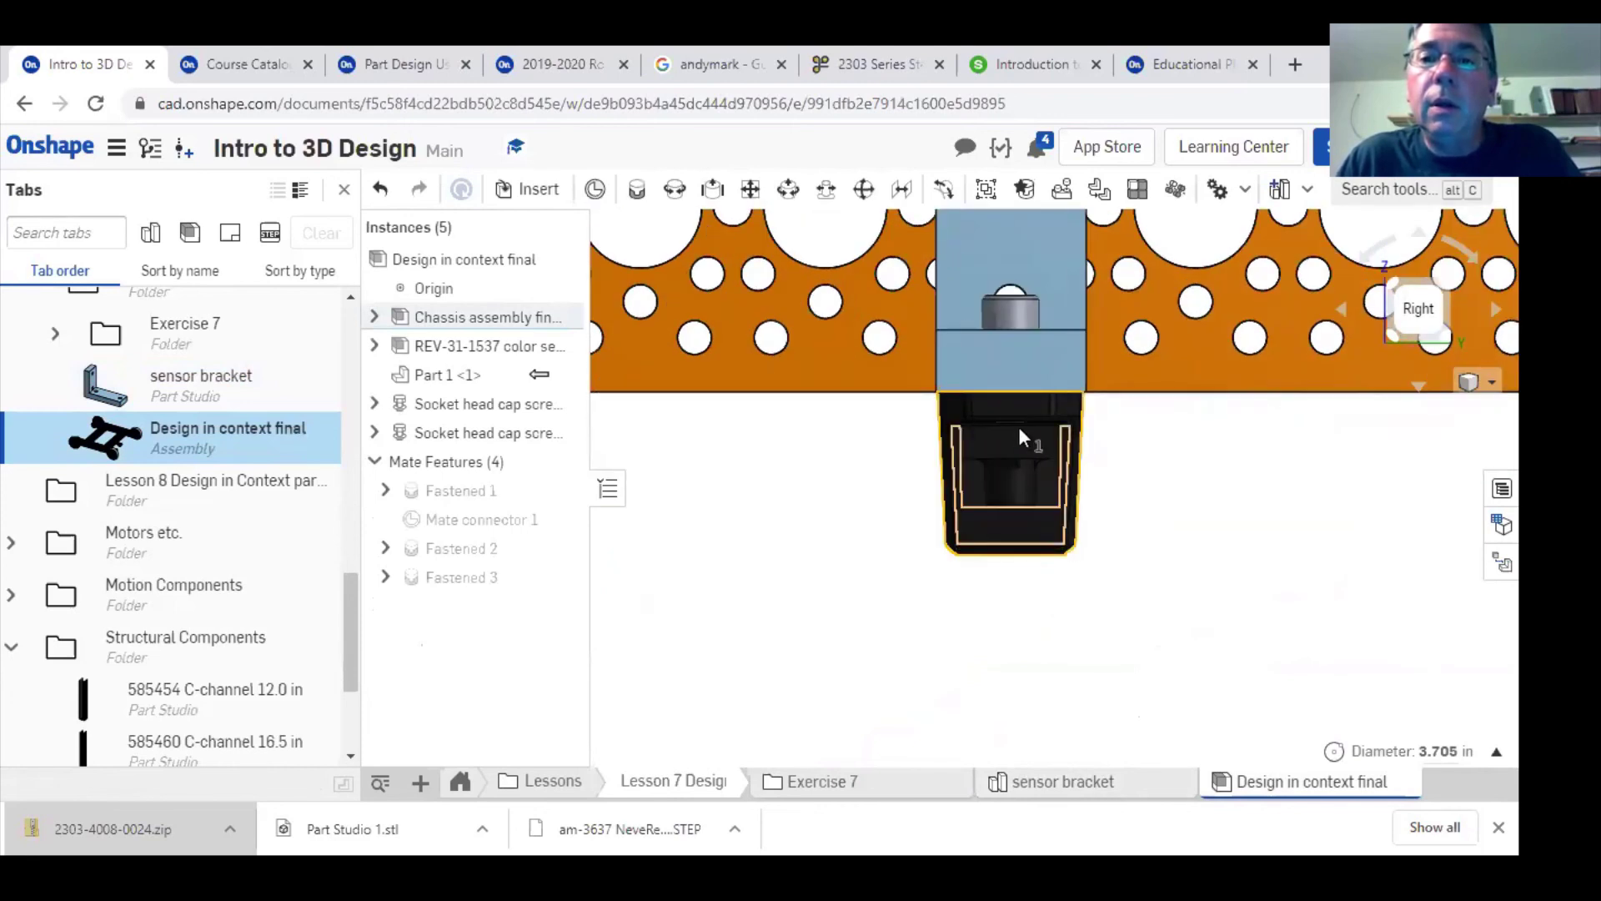
pyautogui.click(1011, 312)
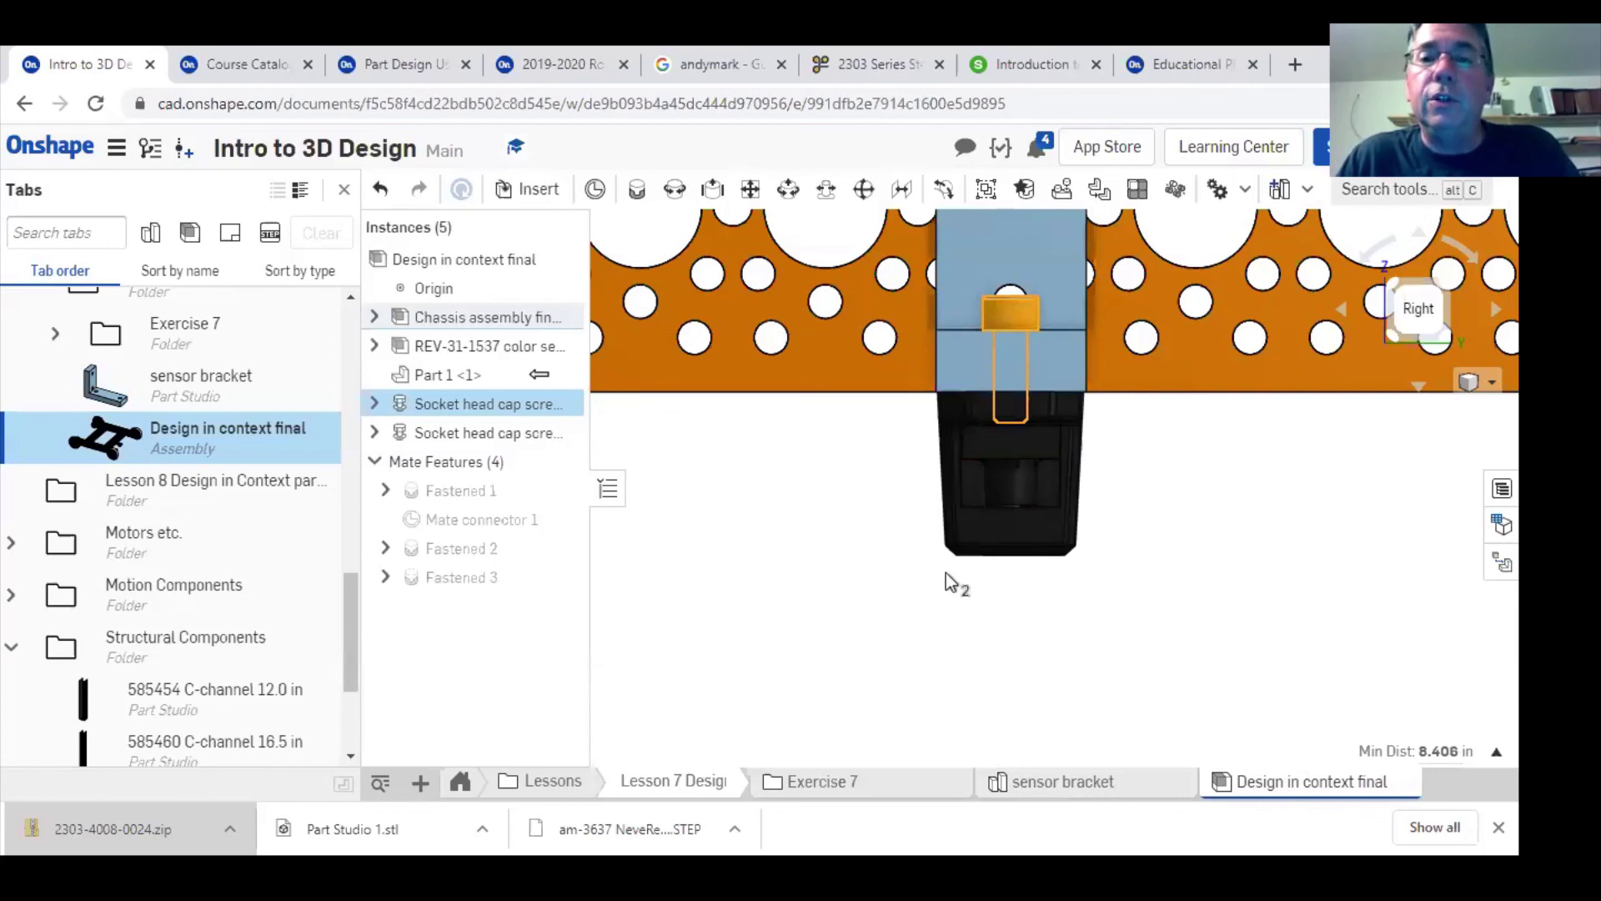
pyautogui.moveTo(1040, 439); pyautogui.dragTo(1063, 505, button='right')
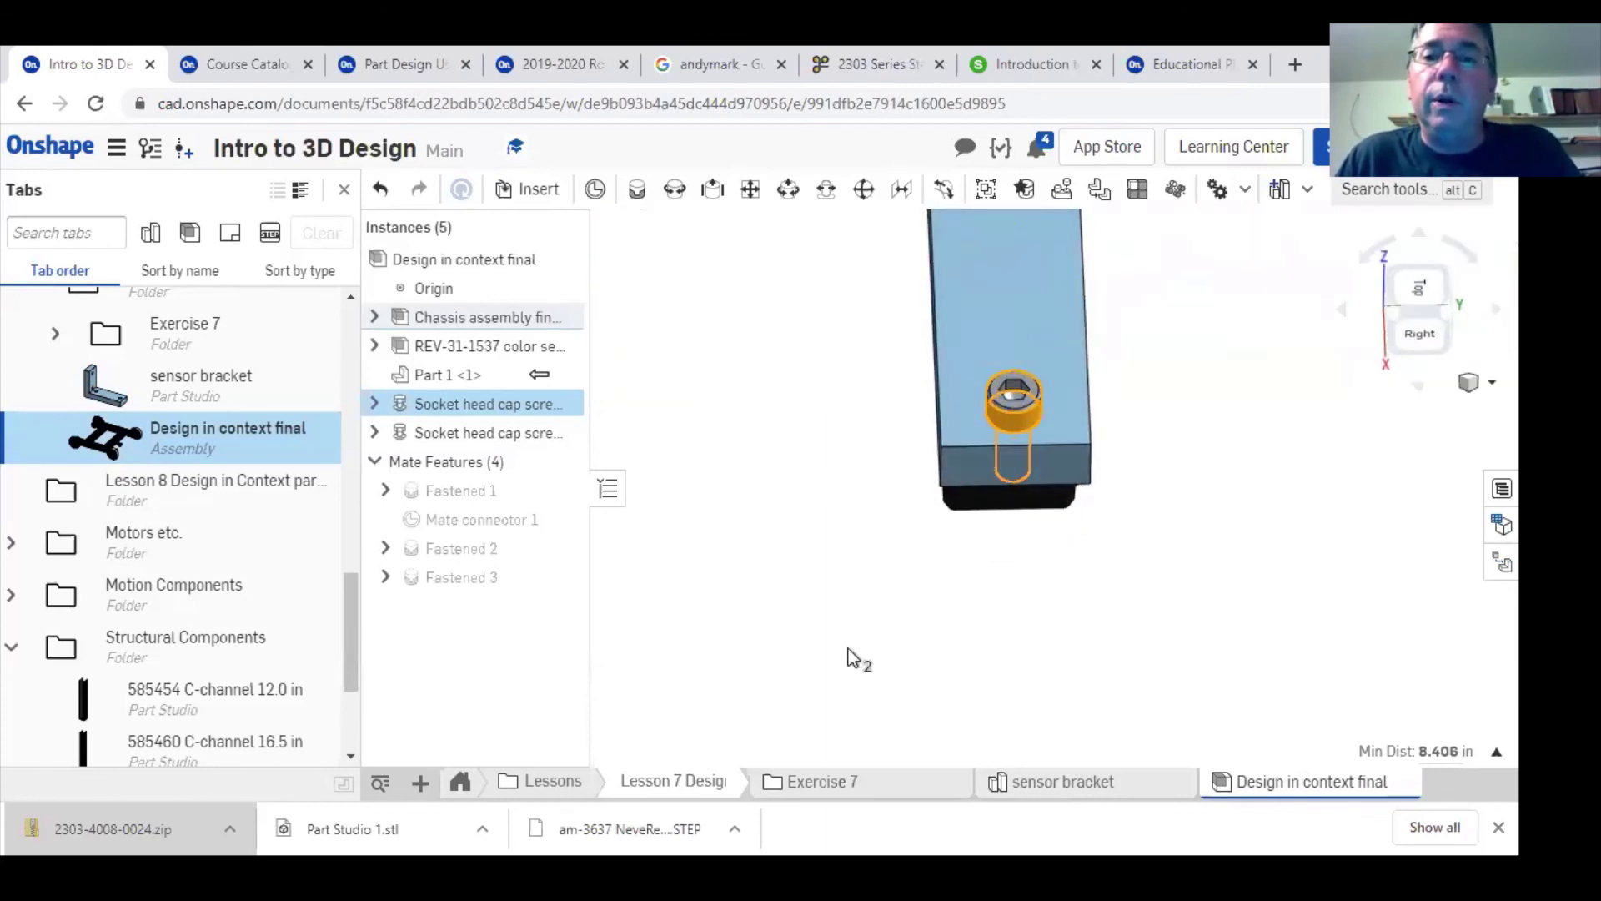
pyautogui.scroll(-3, 842, 659)
pyautogui.moveTo(1062, 586); pyautogui.dragTo(923, 643, button='right')
pyautogui.scroll(-5, 923, 643)
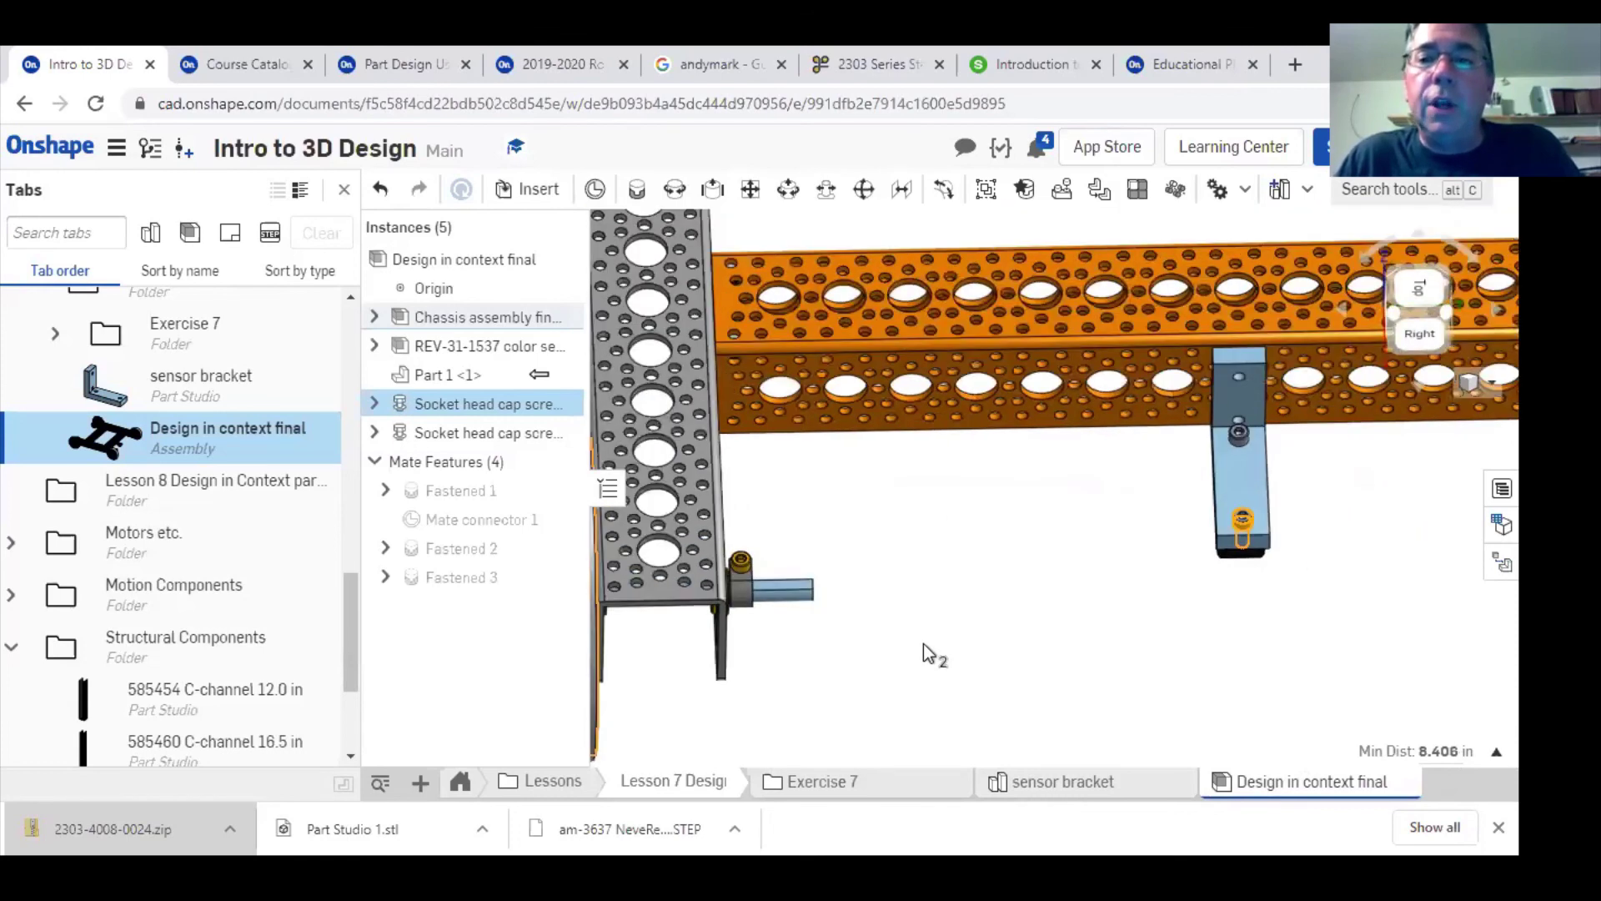
pyautogui.scroll(-2, 962, 639)
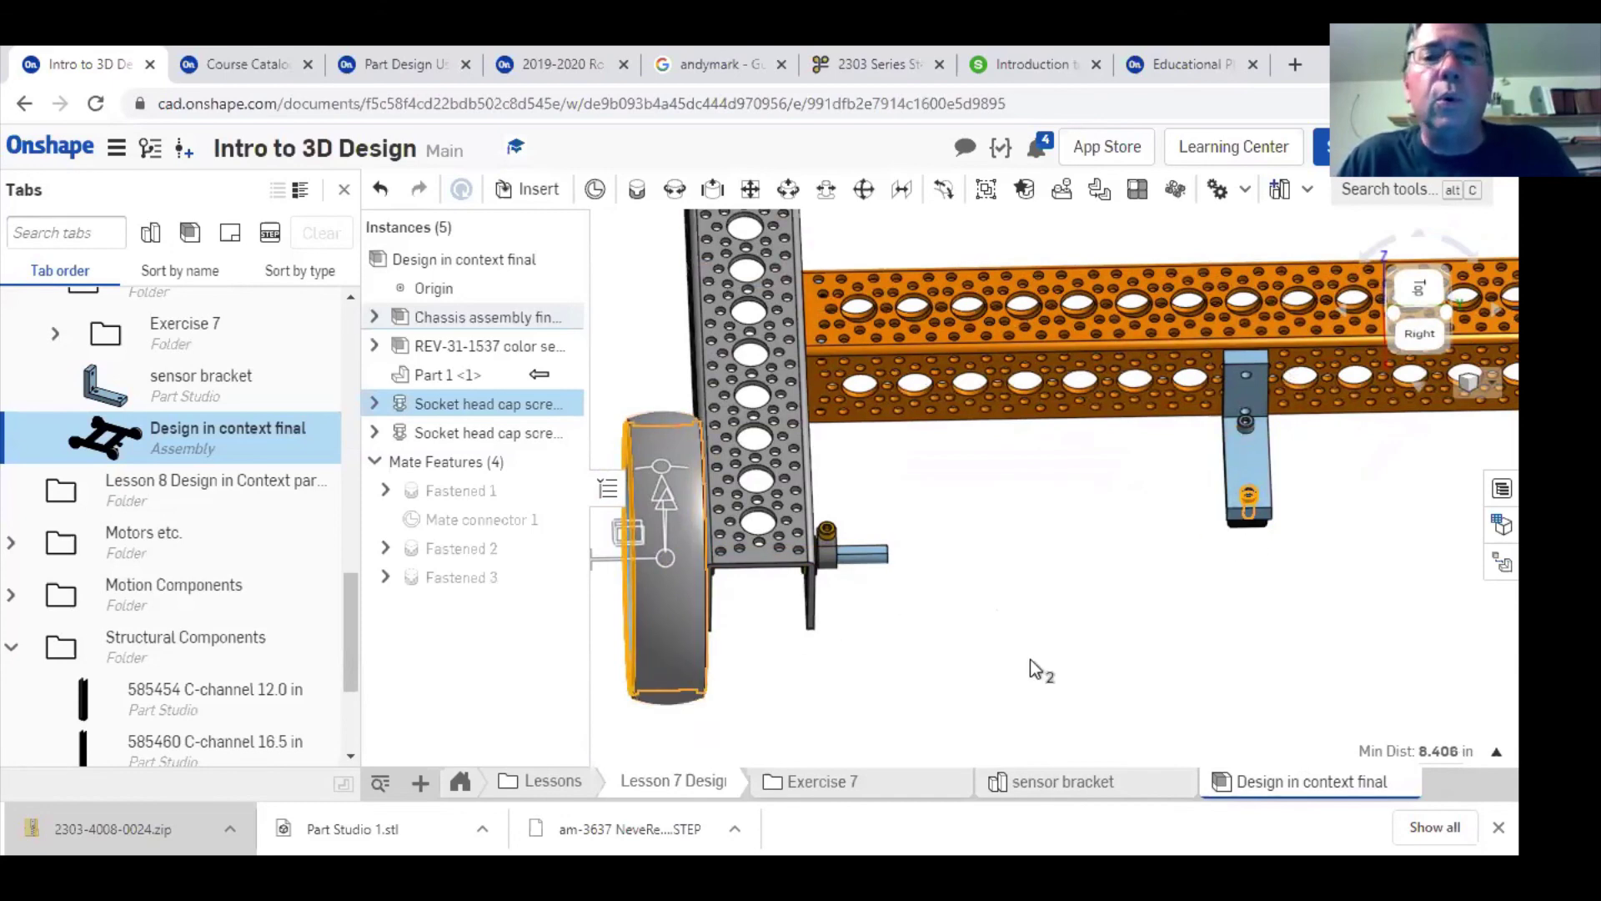
# - Orient the assembly toward the Top view and show the detailed measurement between the wheel and the color sensor screw
pyautogui.moveTo(1023, 622); pyautogui.dragTo(1023, 679, button='right')
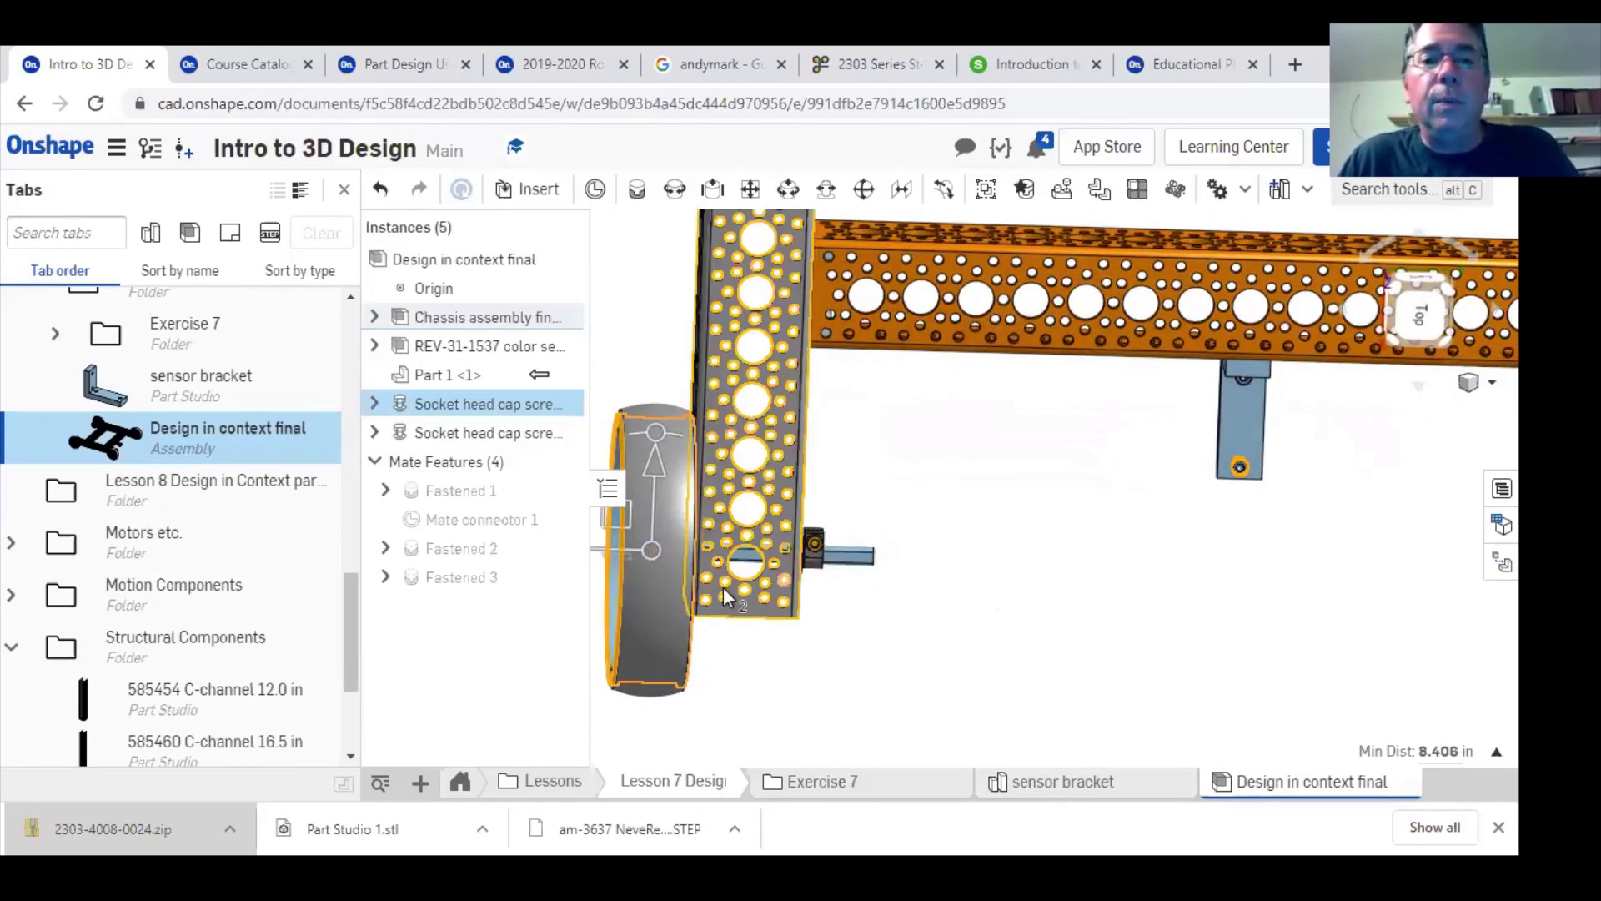
pyautogui.click(1240, 465)
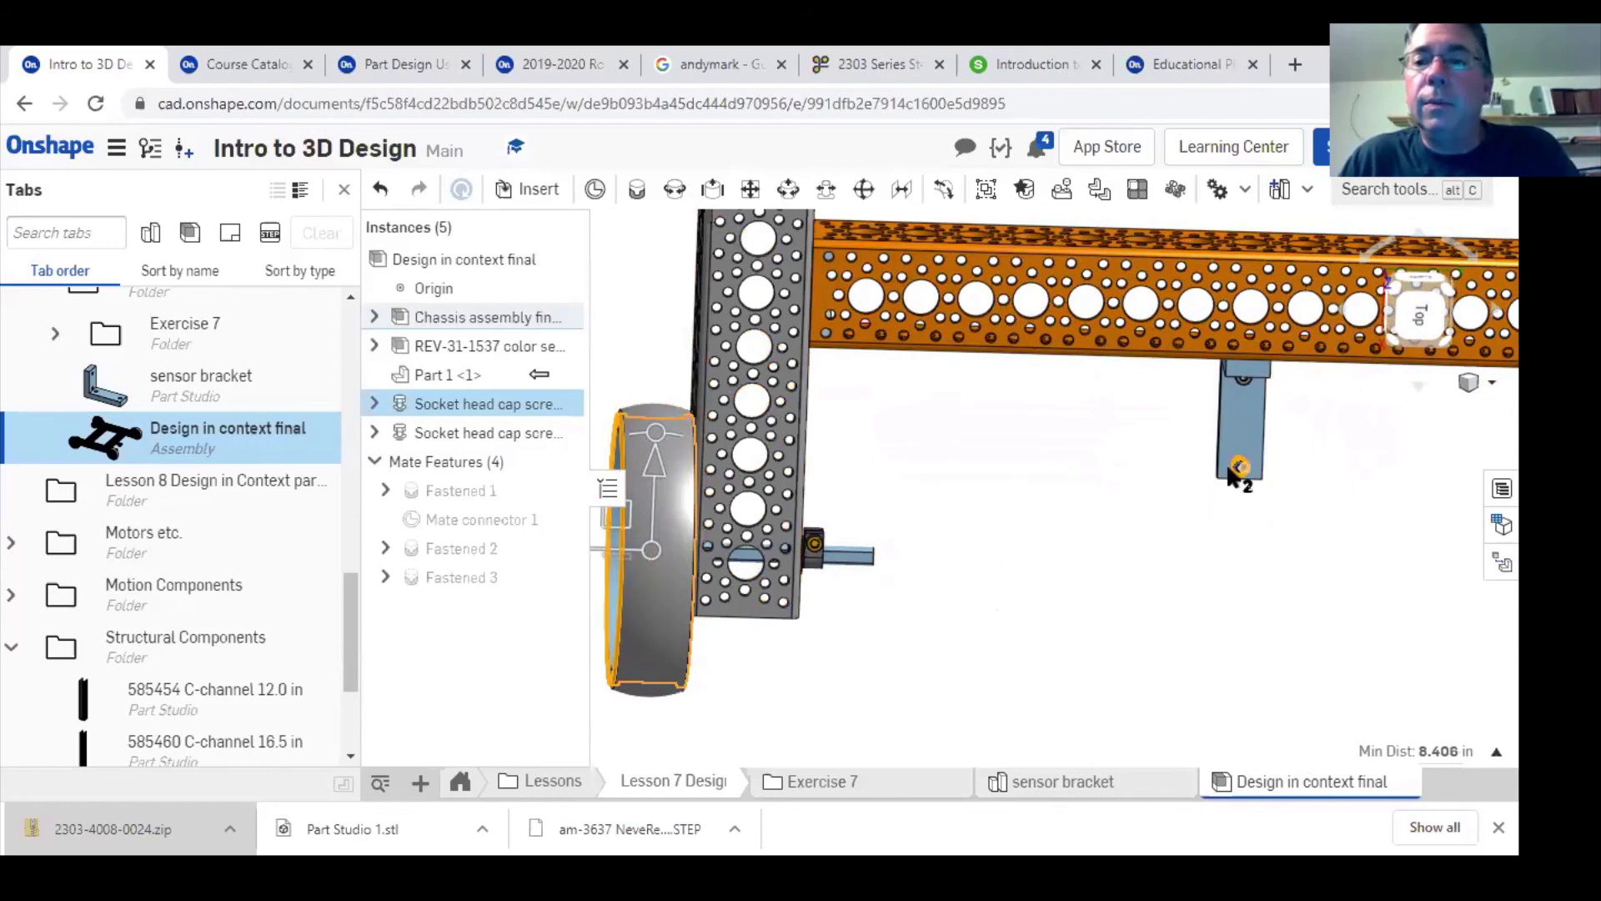
pyautogui.click(1496, 751)
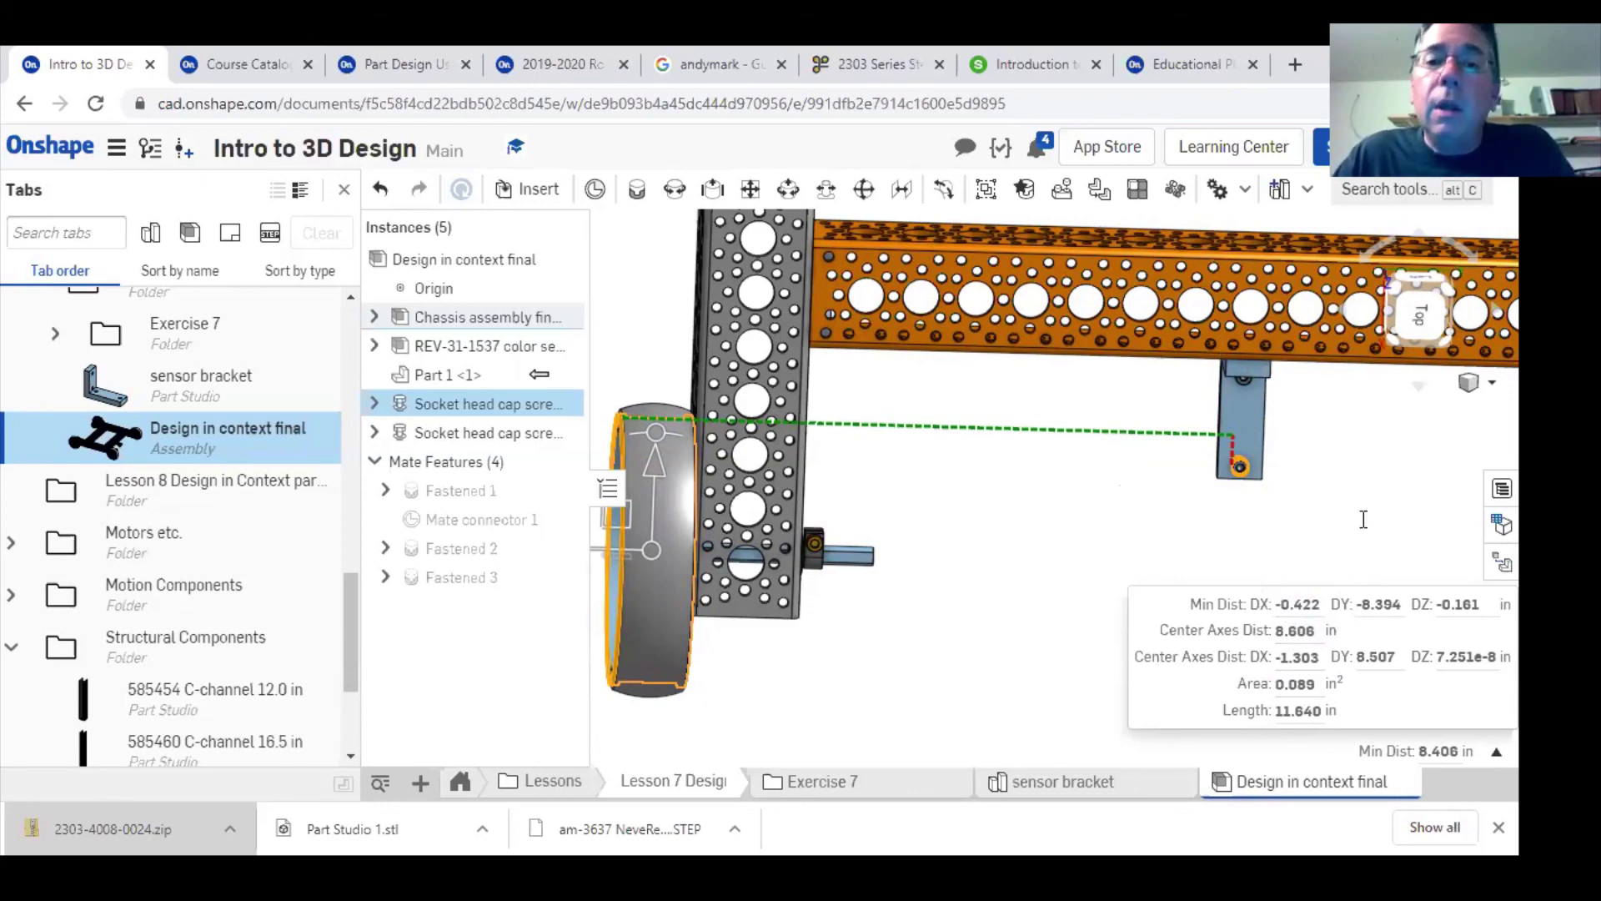
# - Switch to the Slido Q&A page and review the audience questions through to the end of the list
pyautogui.hotkey('ctrl', '7')
pyautogui.scroll(5, 983, 522)
pyautogui.scroll(1, 983, 522)
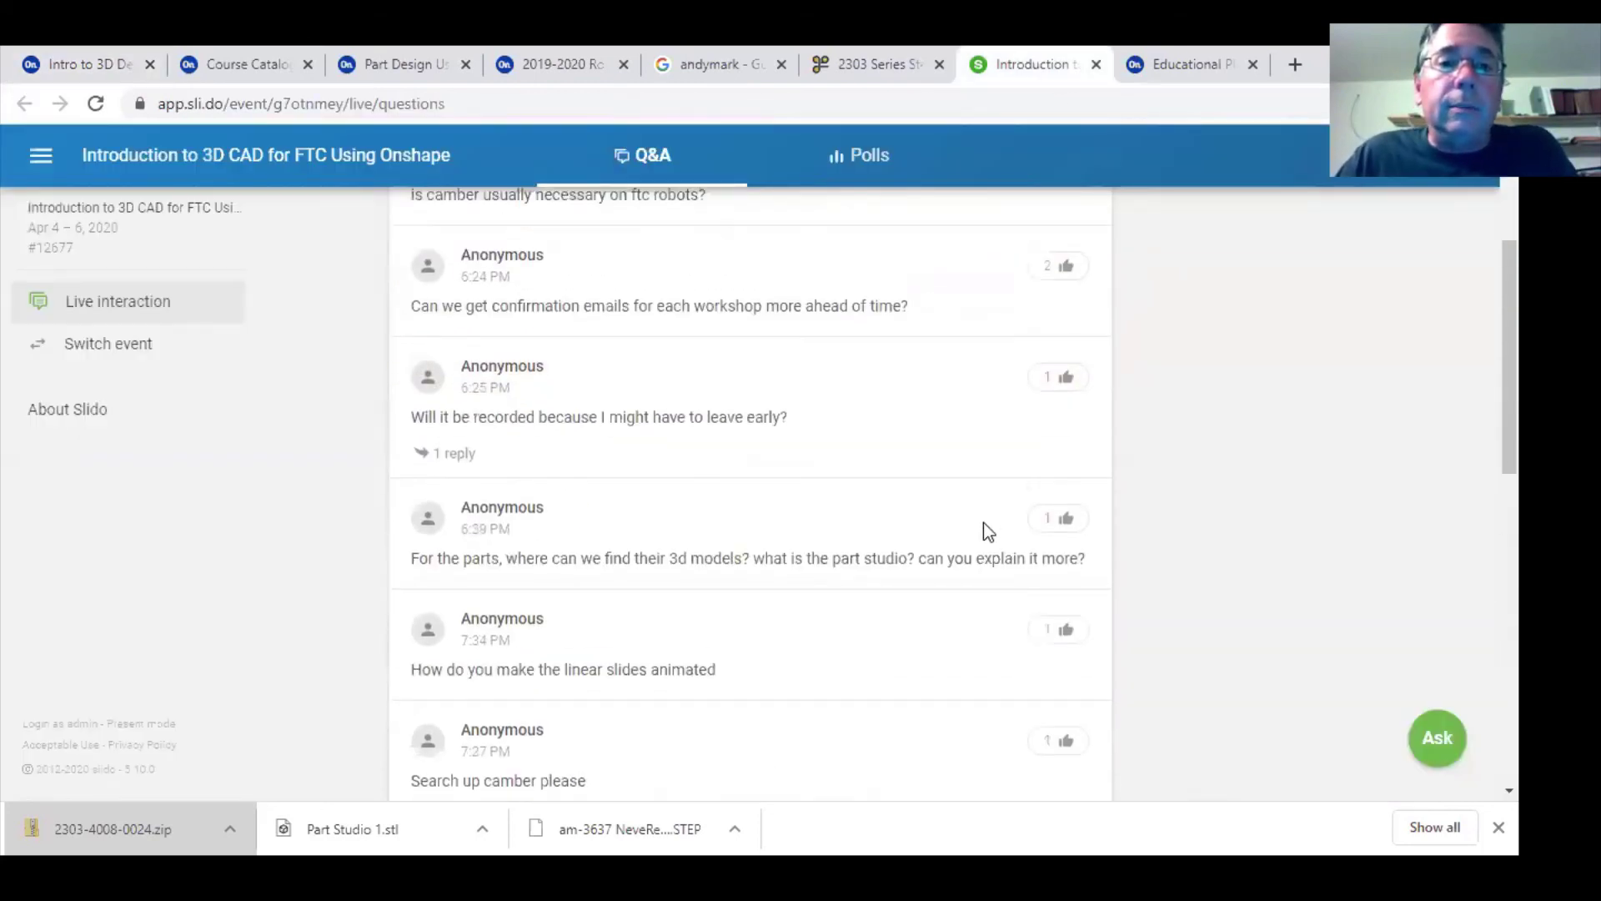
pyautogui.scroll(-10, 983, 522)
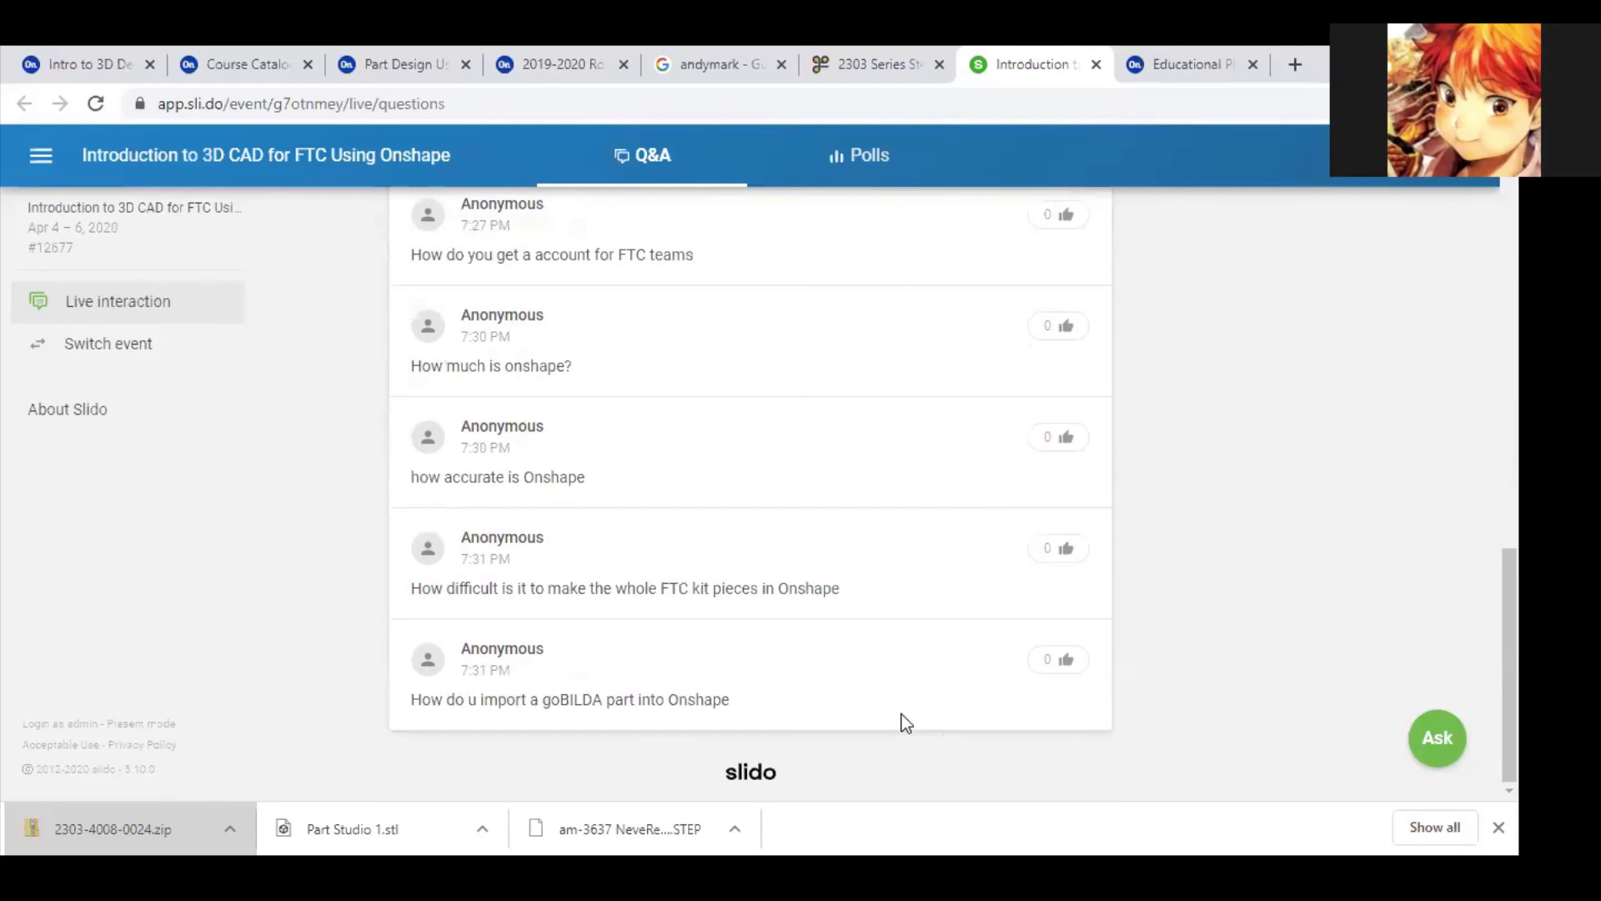
pyautogui.scroll(8, 905, 715)
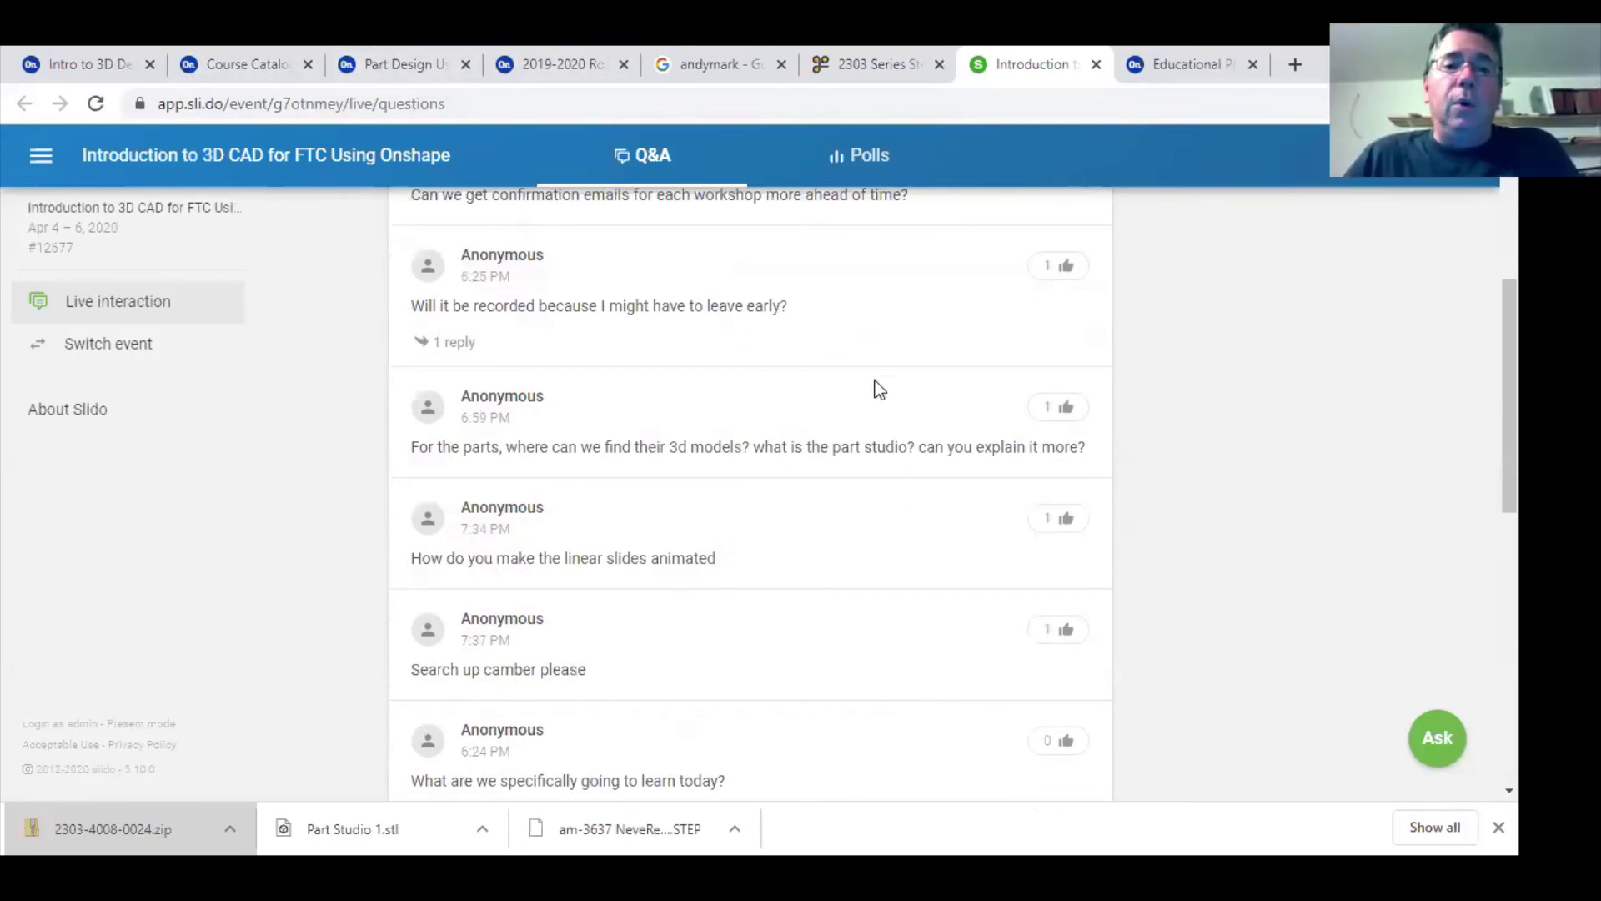
# - Search Google for "camber" in a new browser tab and examine the dictionary definition and camber angle results
pyautogui.click(1295, 66)
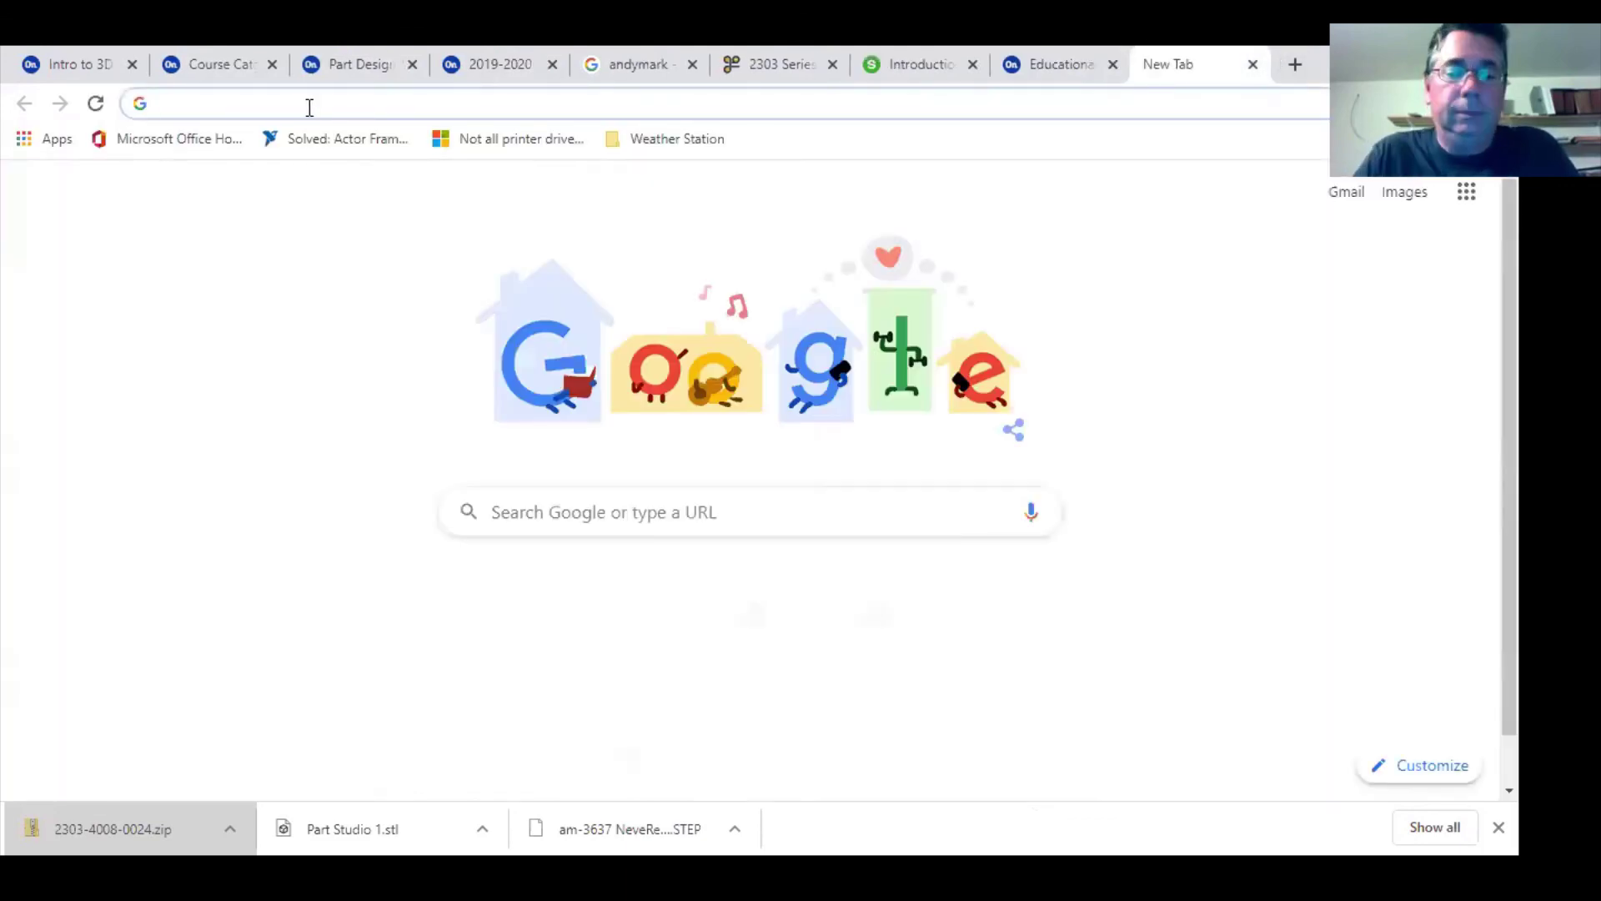
pyautogui.write('camber')
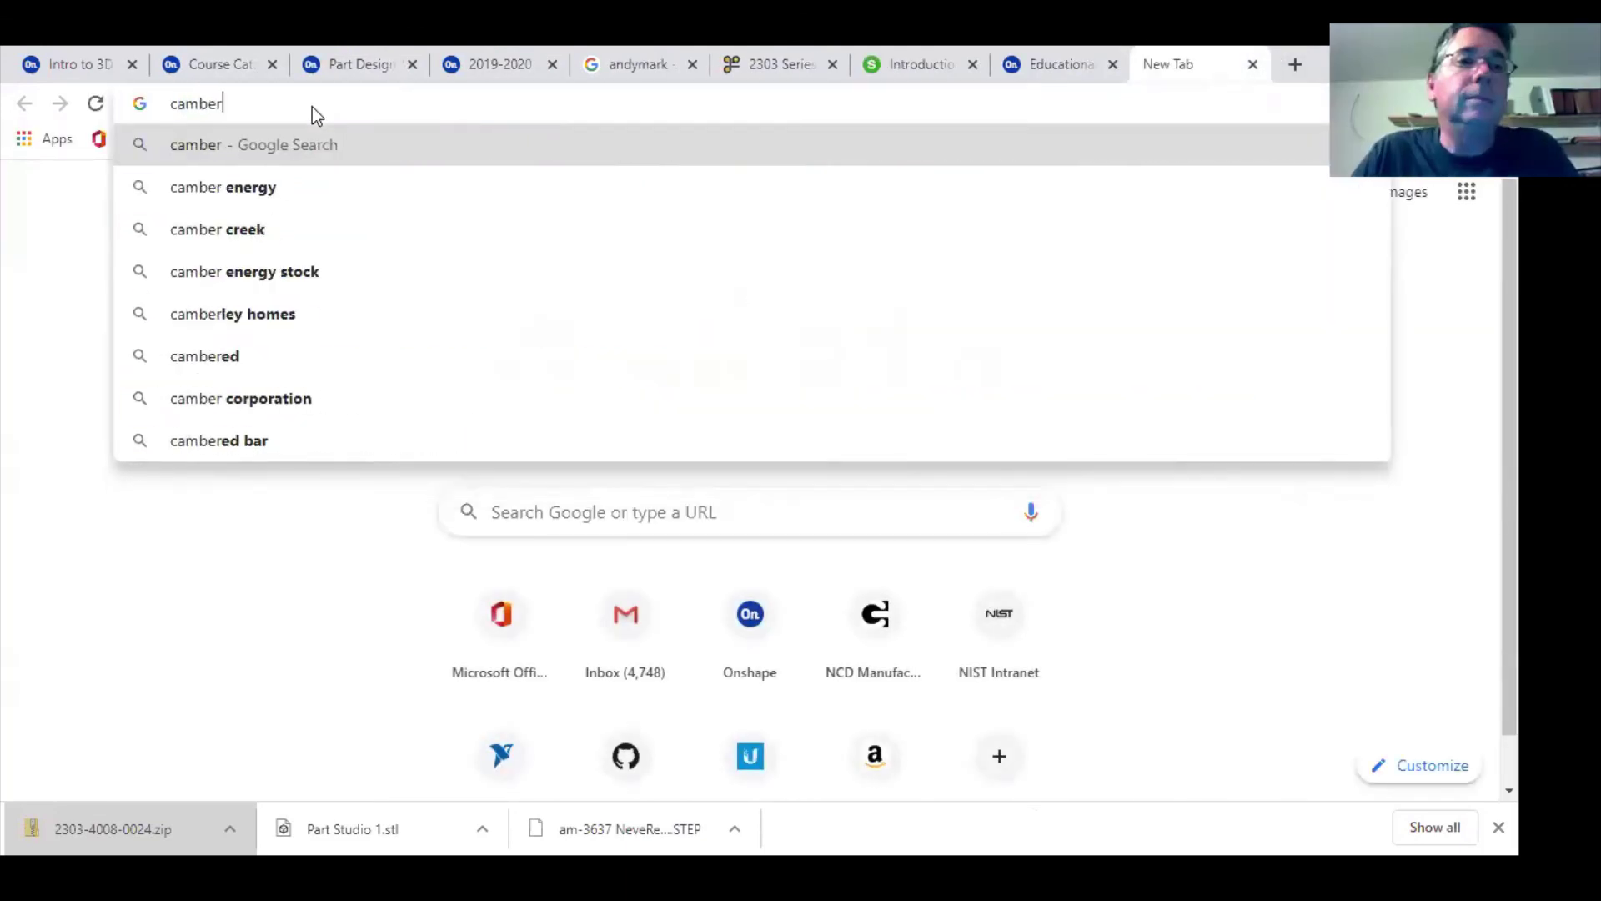
pyautogui.press('Return')
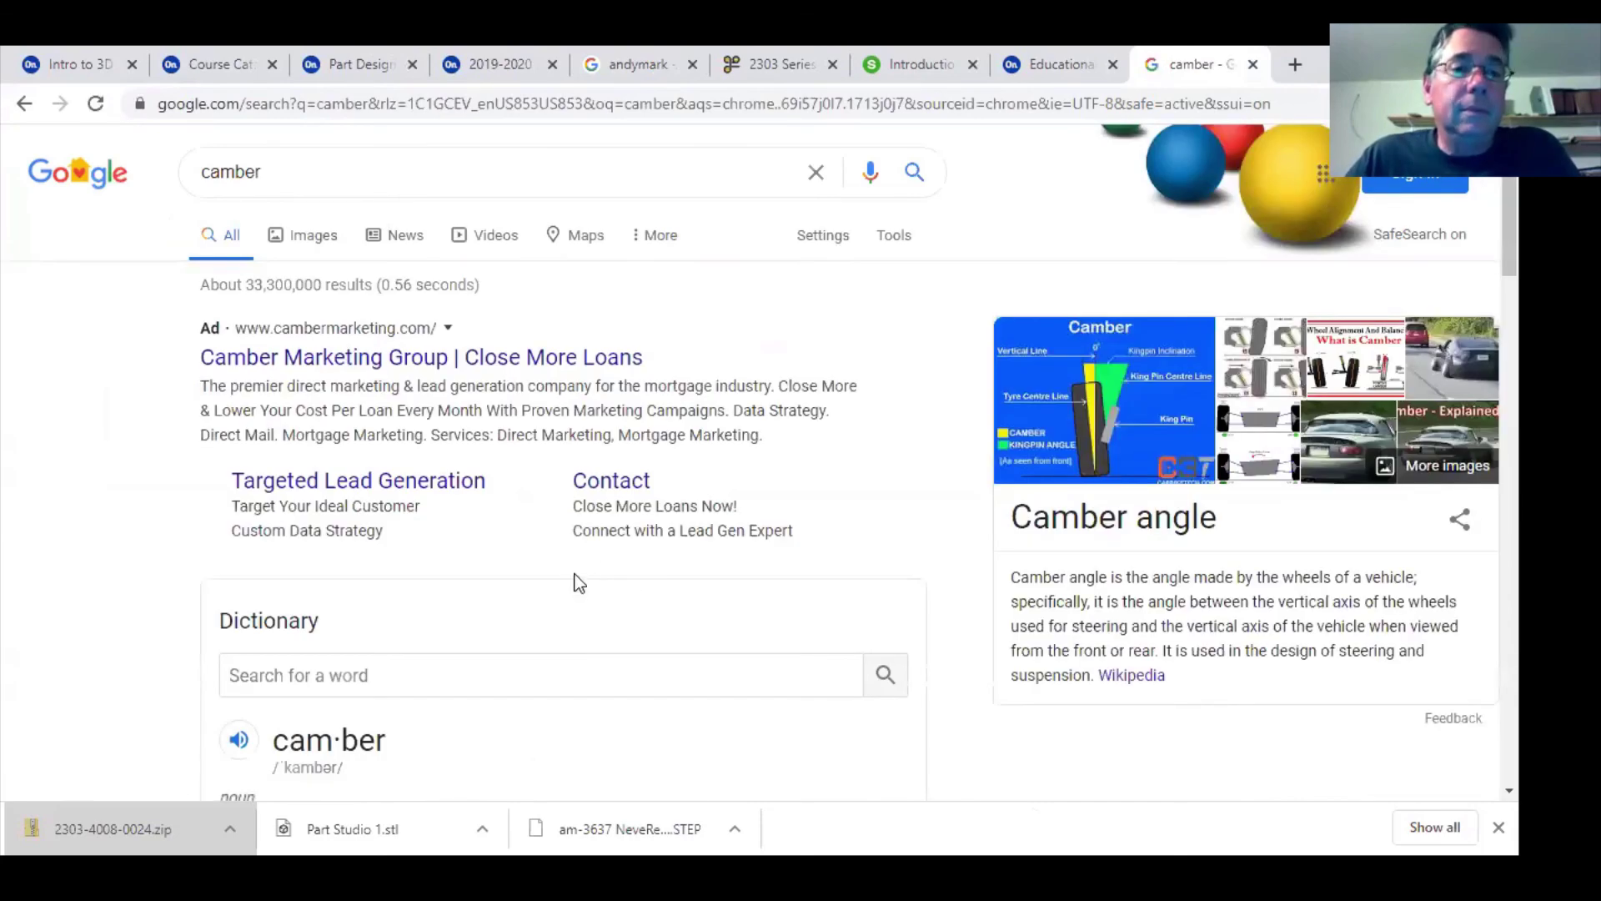
pyautogui.scroll(-3, 580, 582)
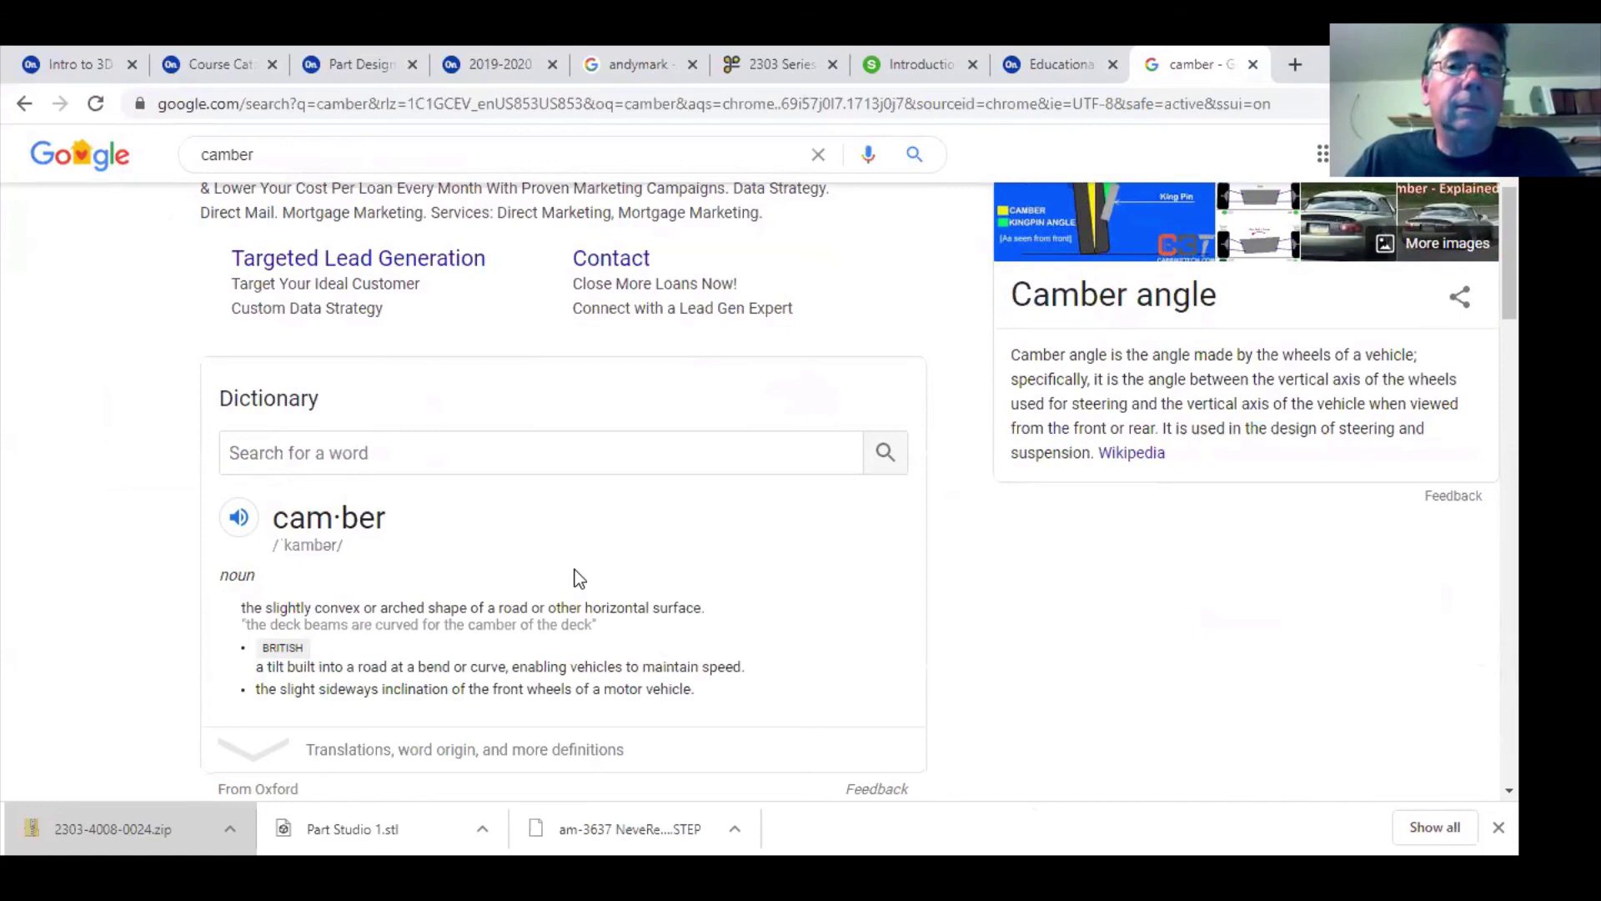
pyautogui.scroll(3, 579, 578)
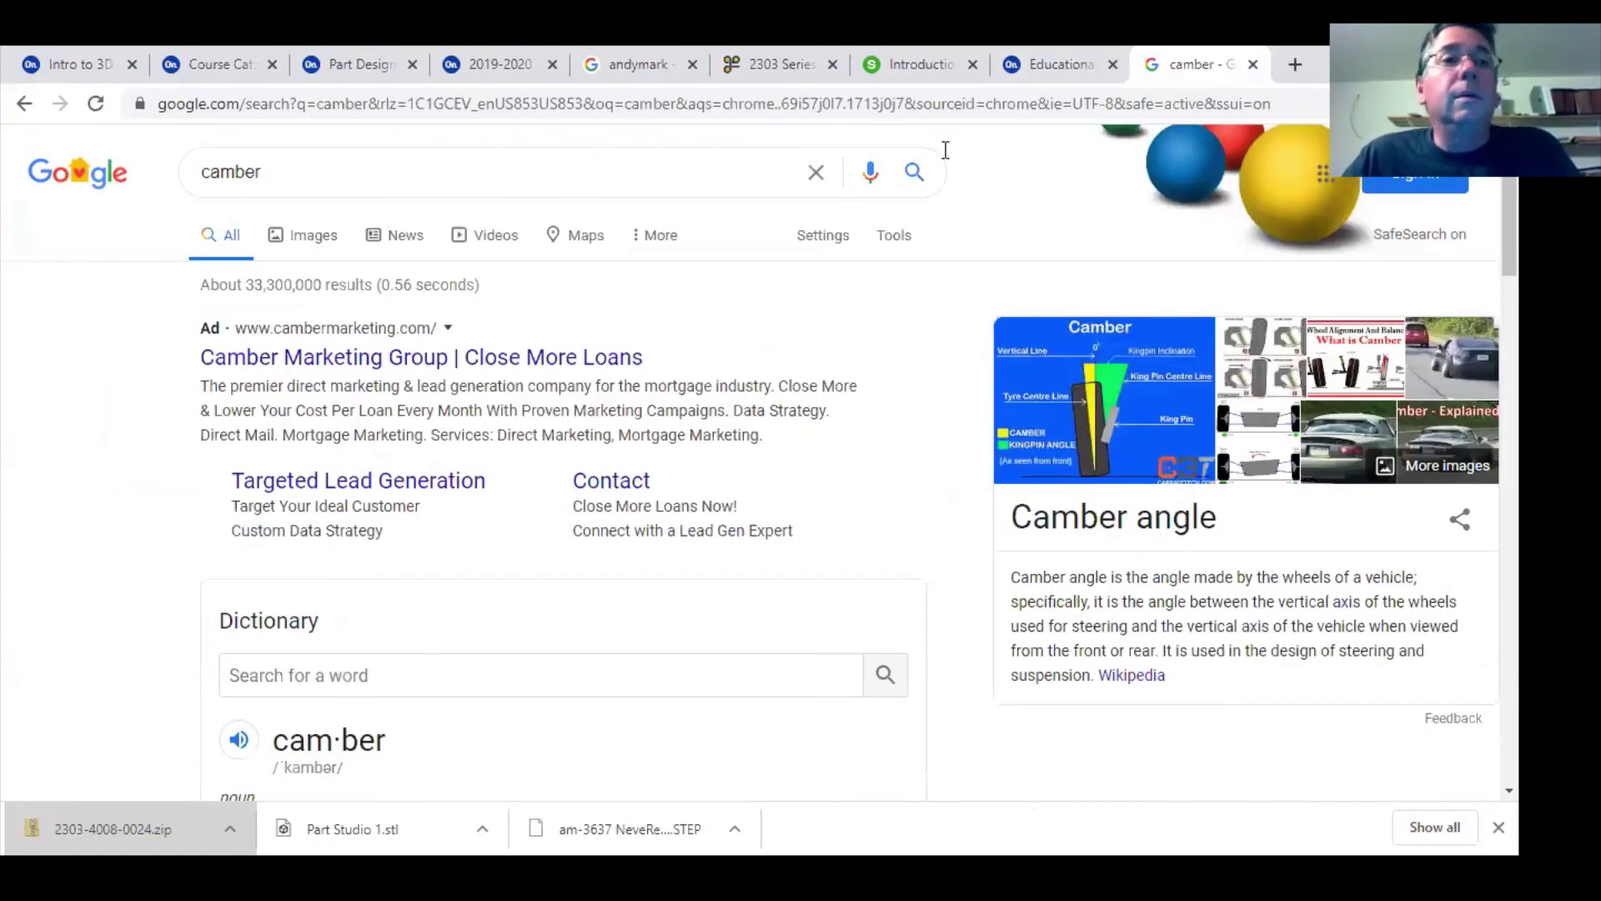
# - Return to the Intro to 3D Design document and select the Lesson 1 Start assembly folder in the Lessons folder
pyautogui.hotkey('ctrl', '1')
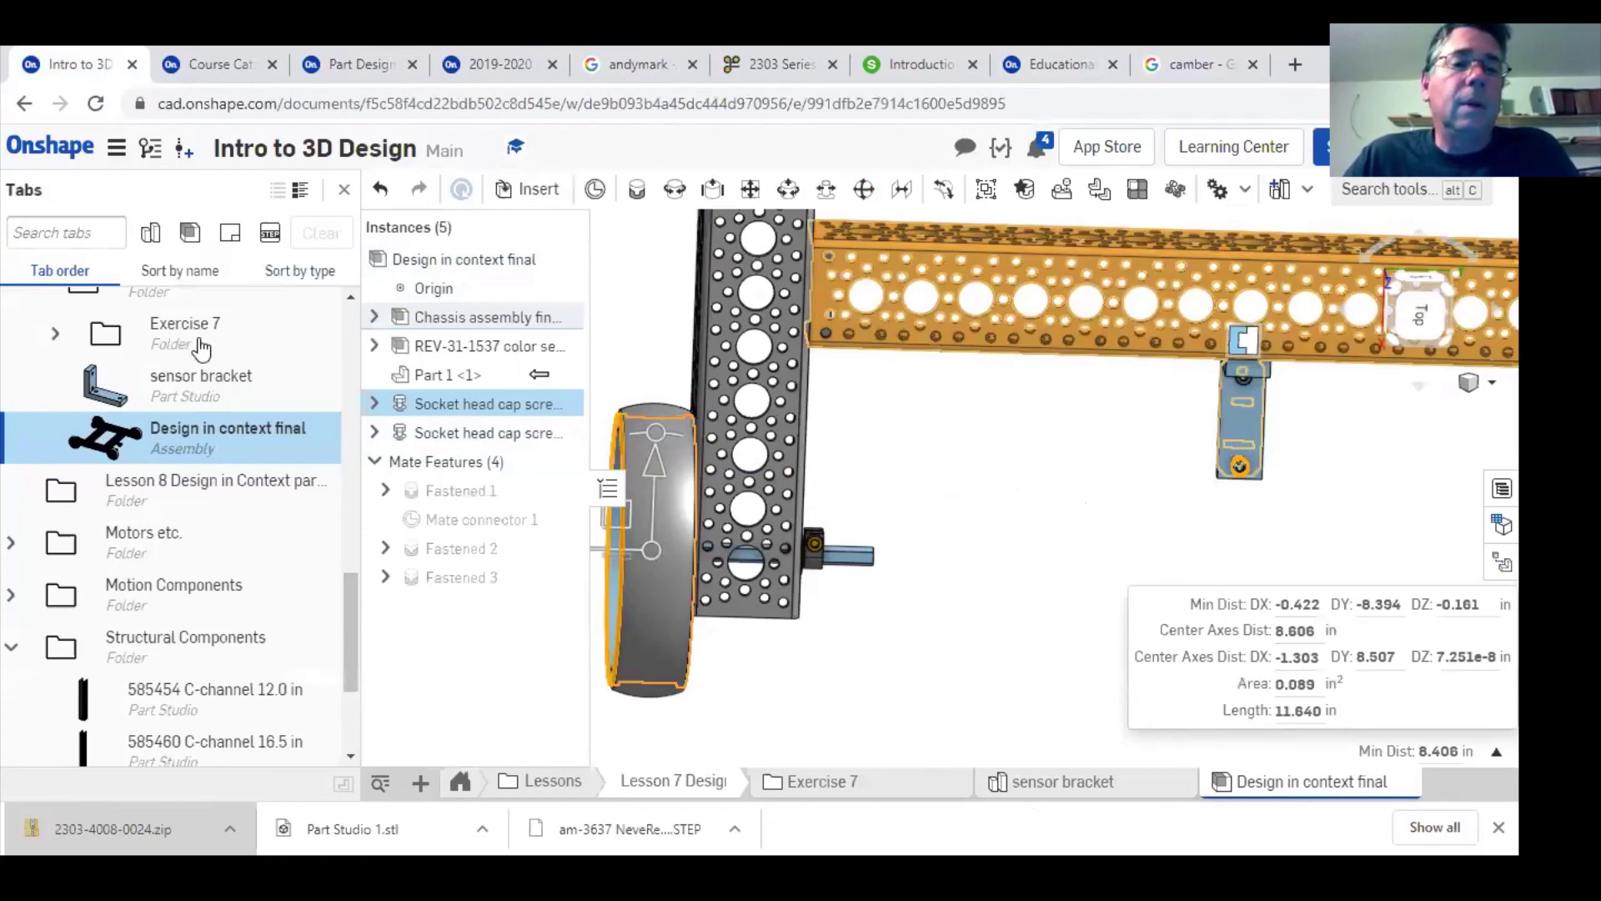
pyautogui.scroll(4, 273, 429)
pyautogui.scroll(4, 273, 429)
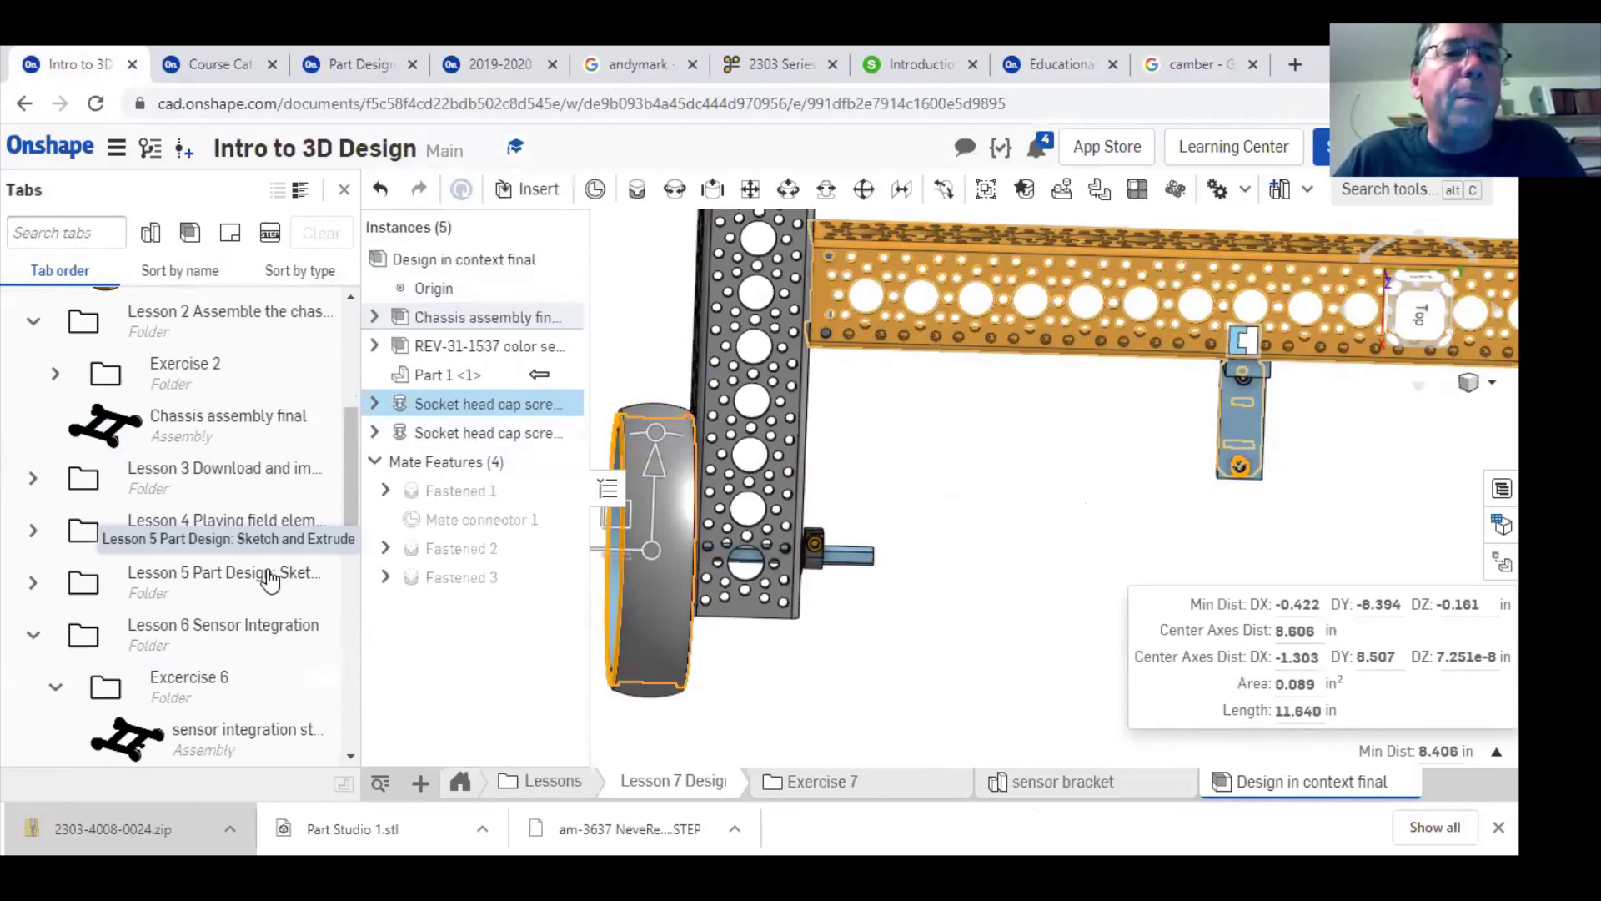
pyautogui.moveTo(349, 498); pyautogui.dragTo(153, 315)
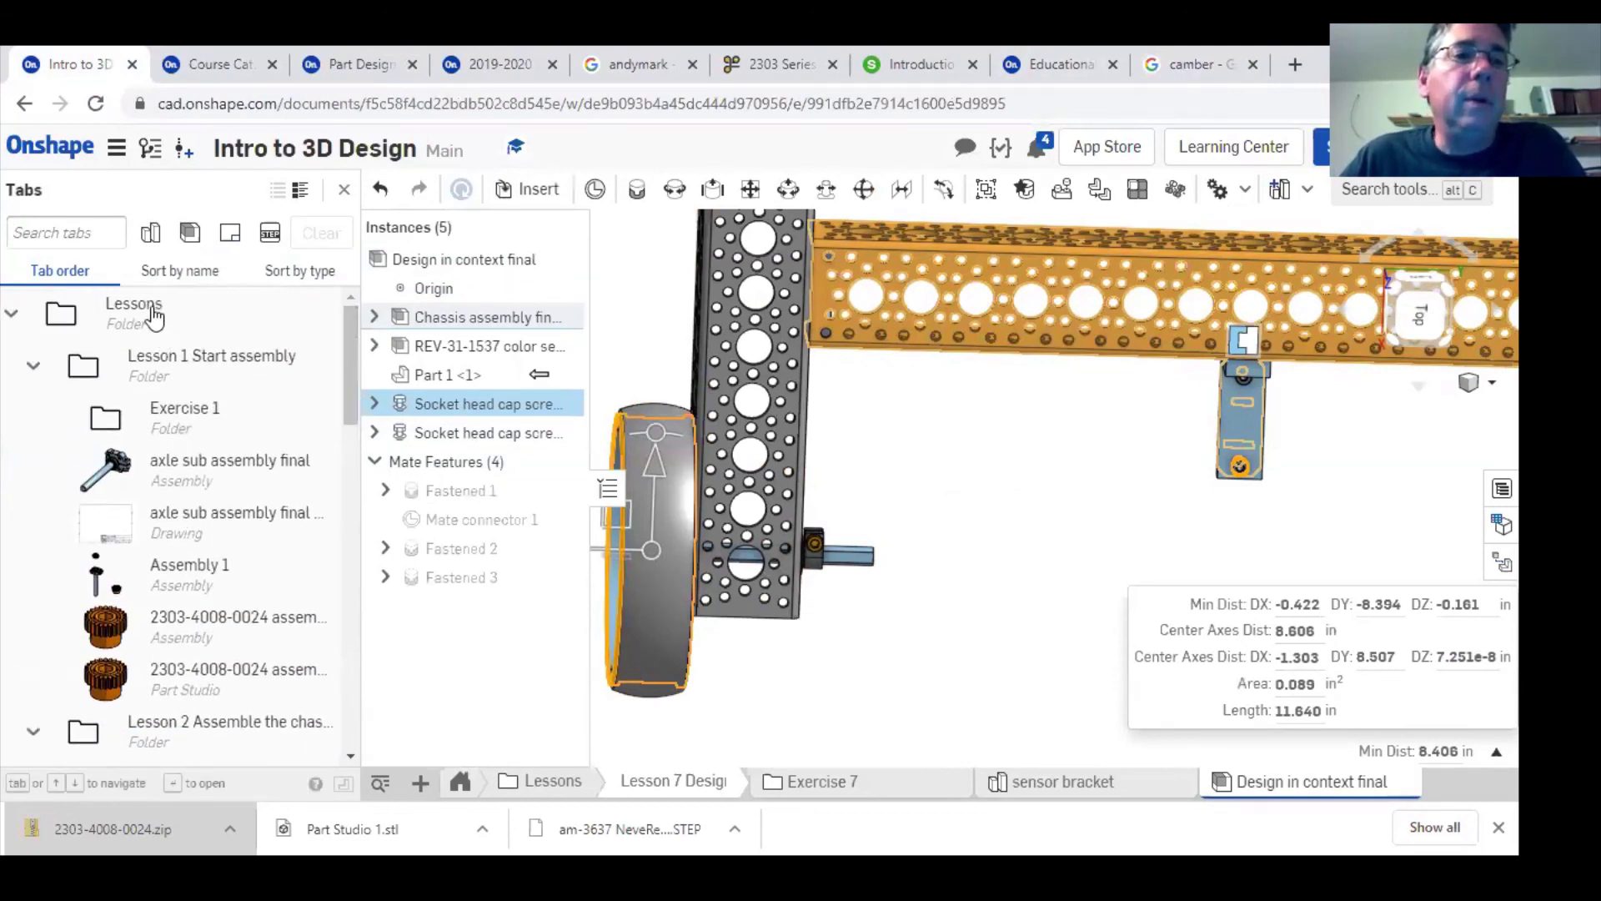
pyautogui.rightClick(158, 367)
pyautogui.press('Escape')
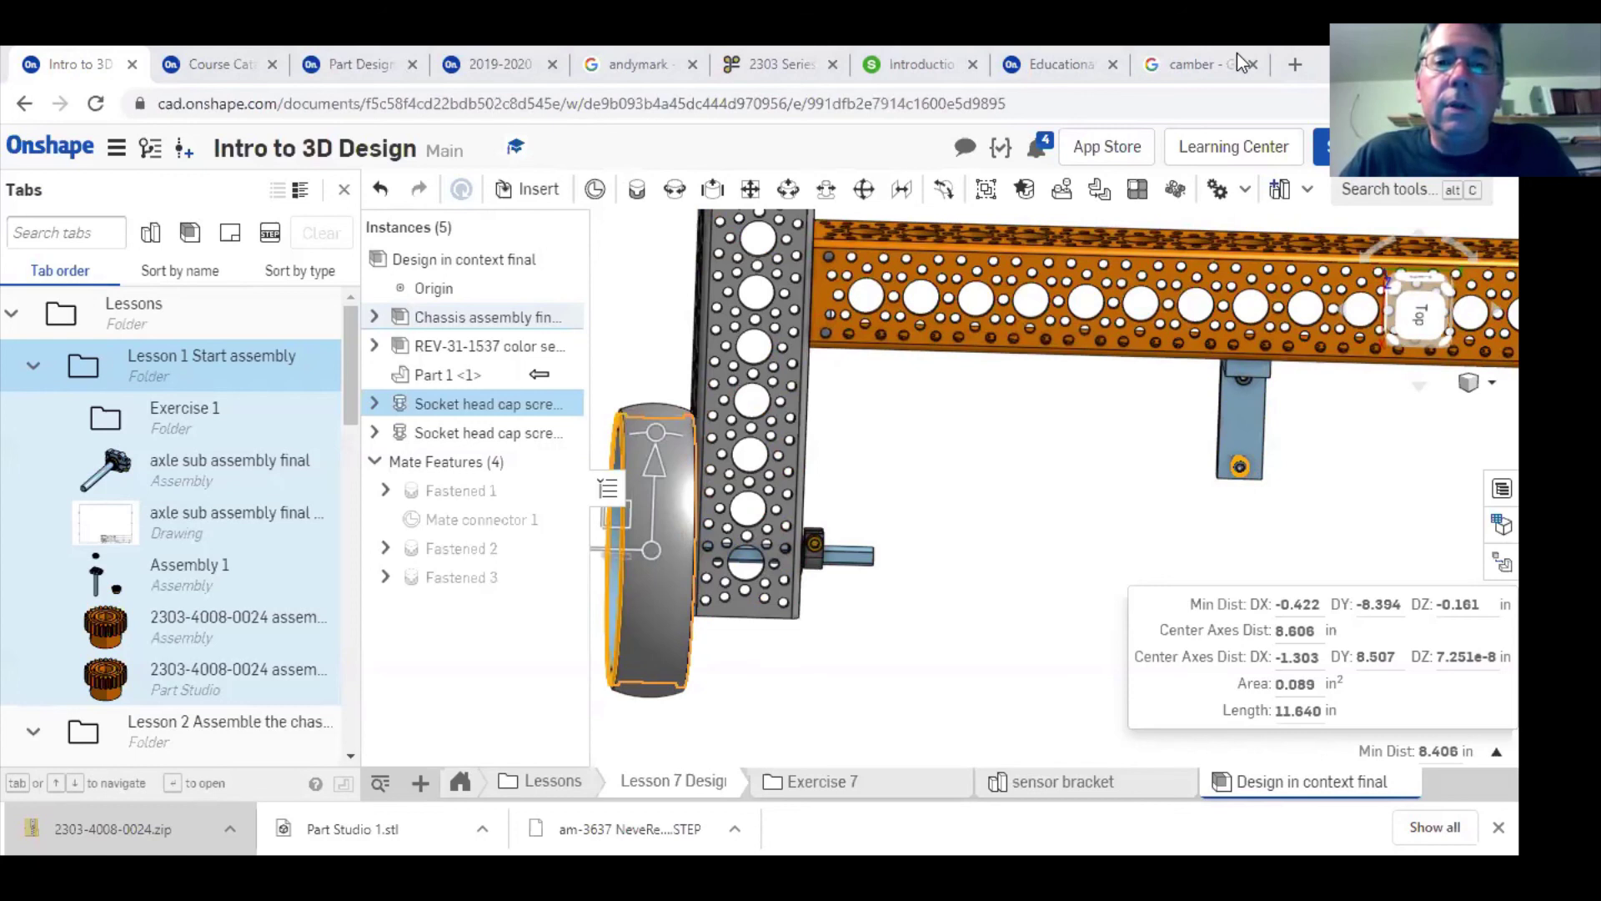
# - Switch to the PowerPoint workshop presentation and show the Resources slide
pyautogui.hotkey('alt', 'Tab')
pyautogui.click(221, 586)
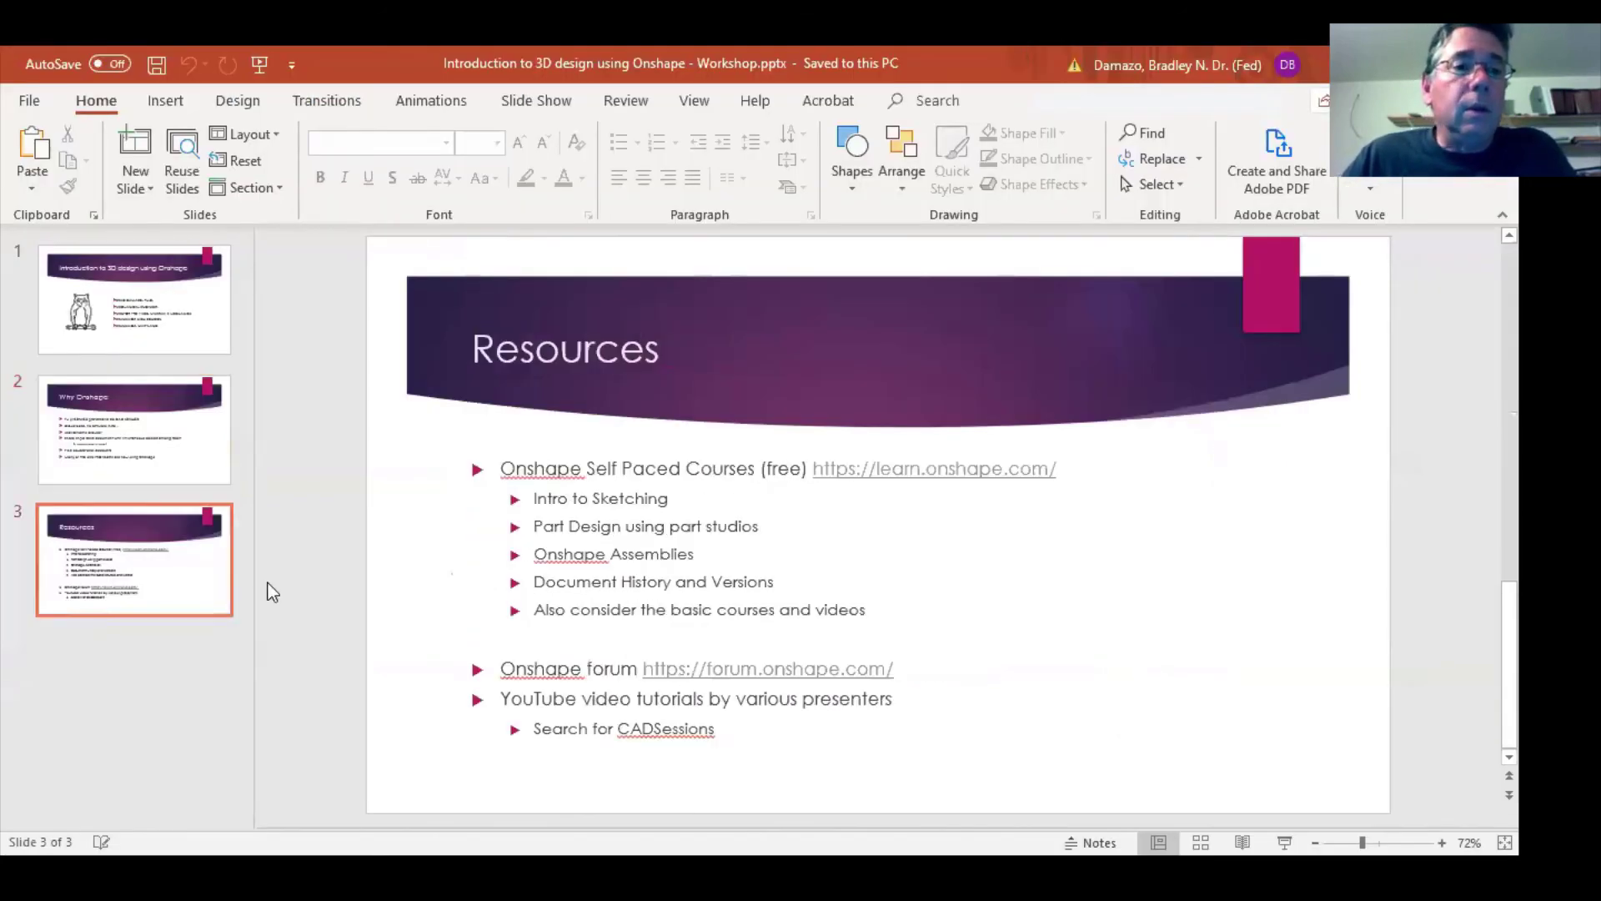